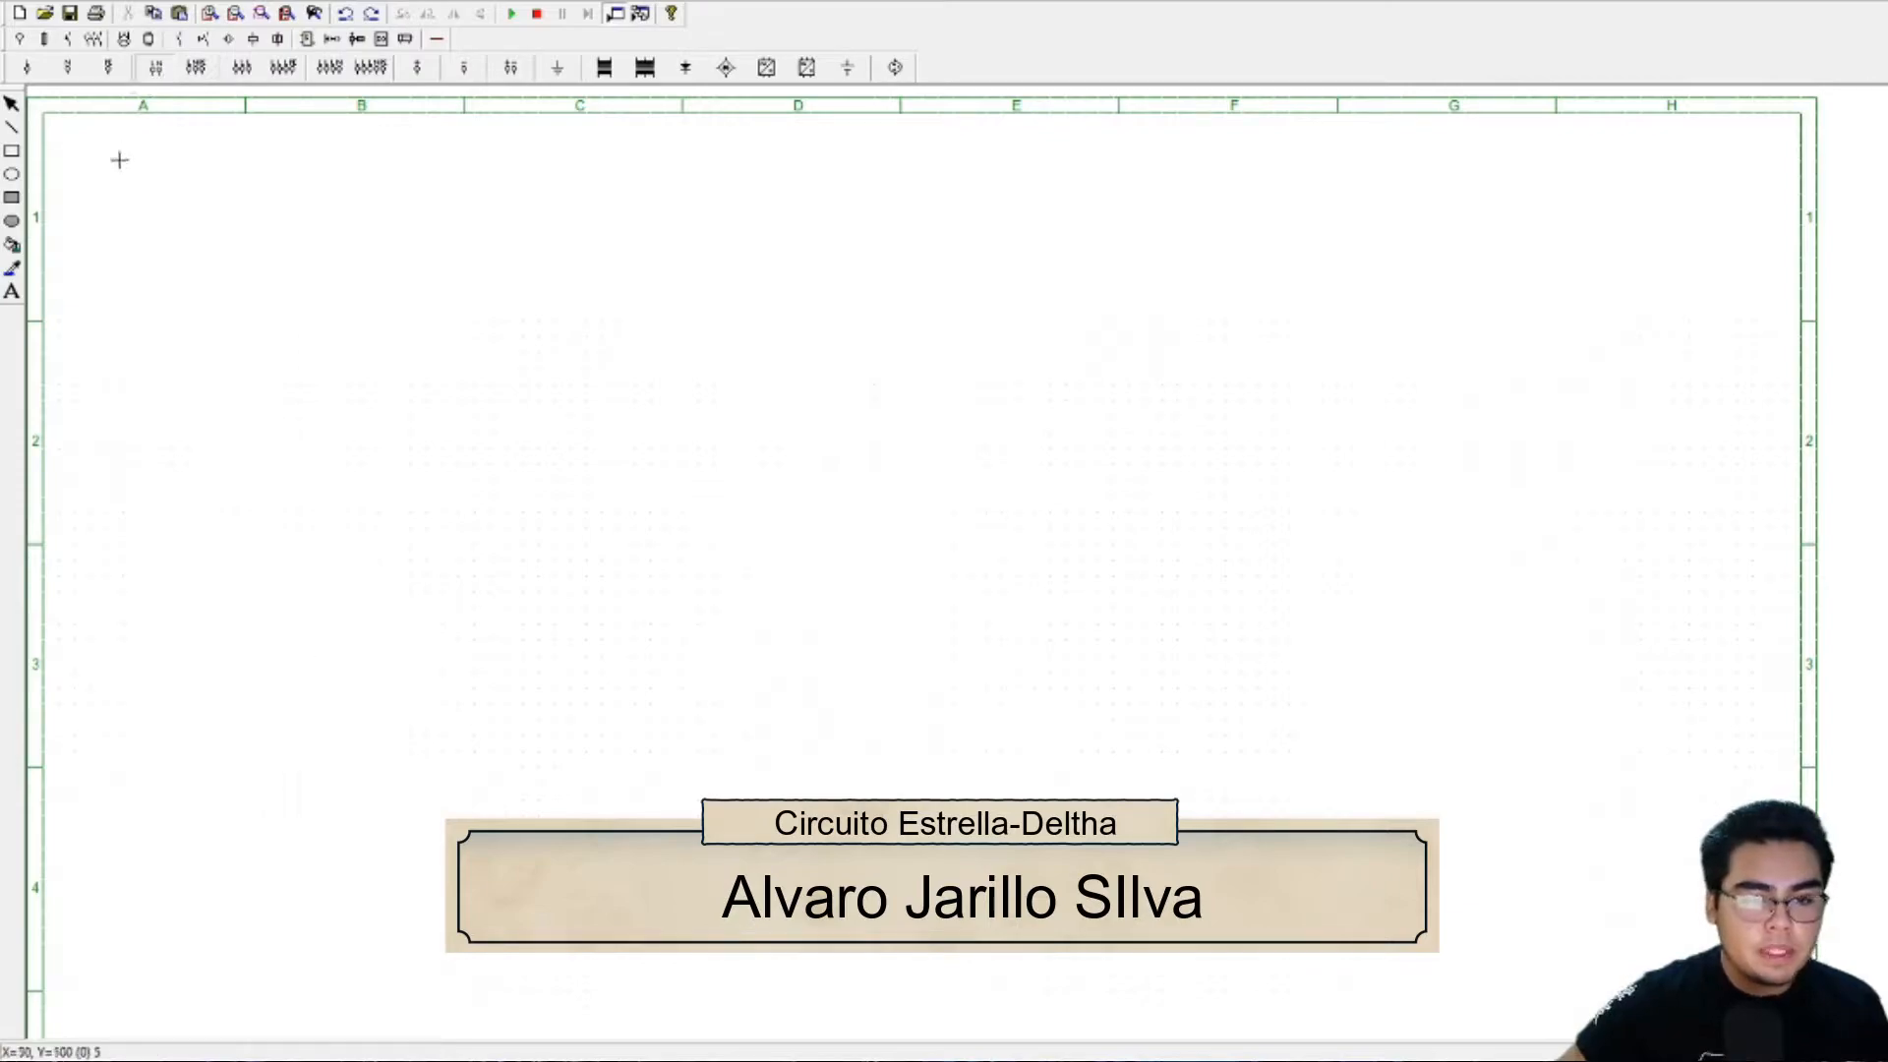
# - Replace the two-terminal L-N supply with a three-phase L1-L2-L3 supply in the sheet's top corner, column A
pyautogui.click(202, 157)
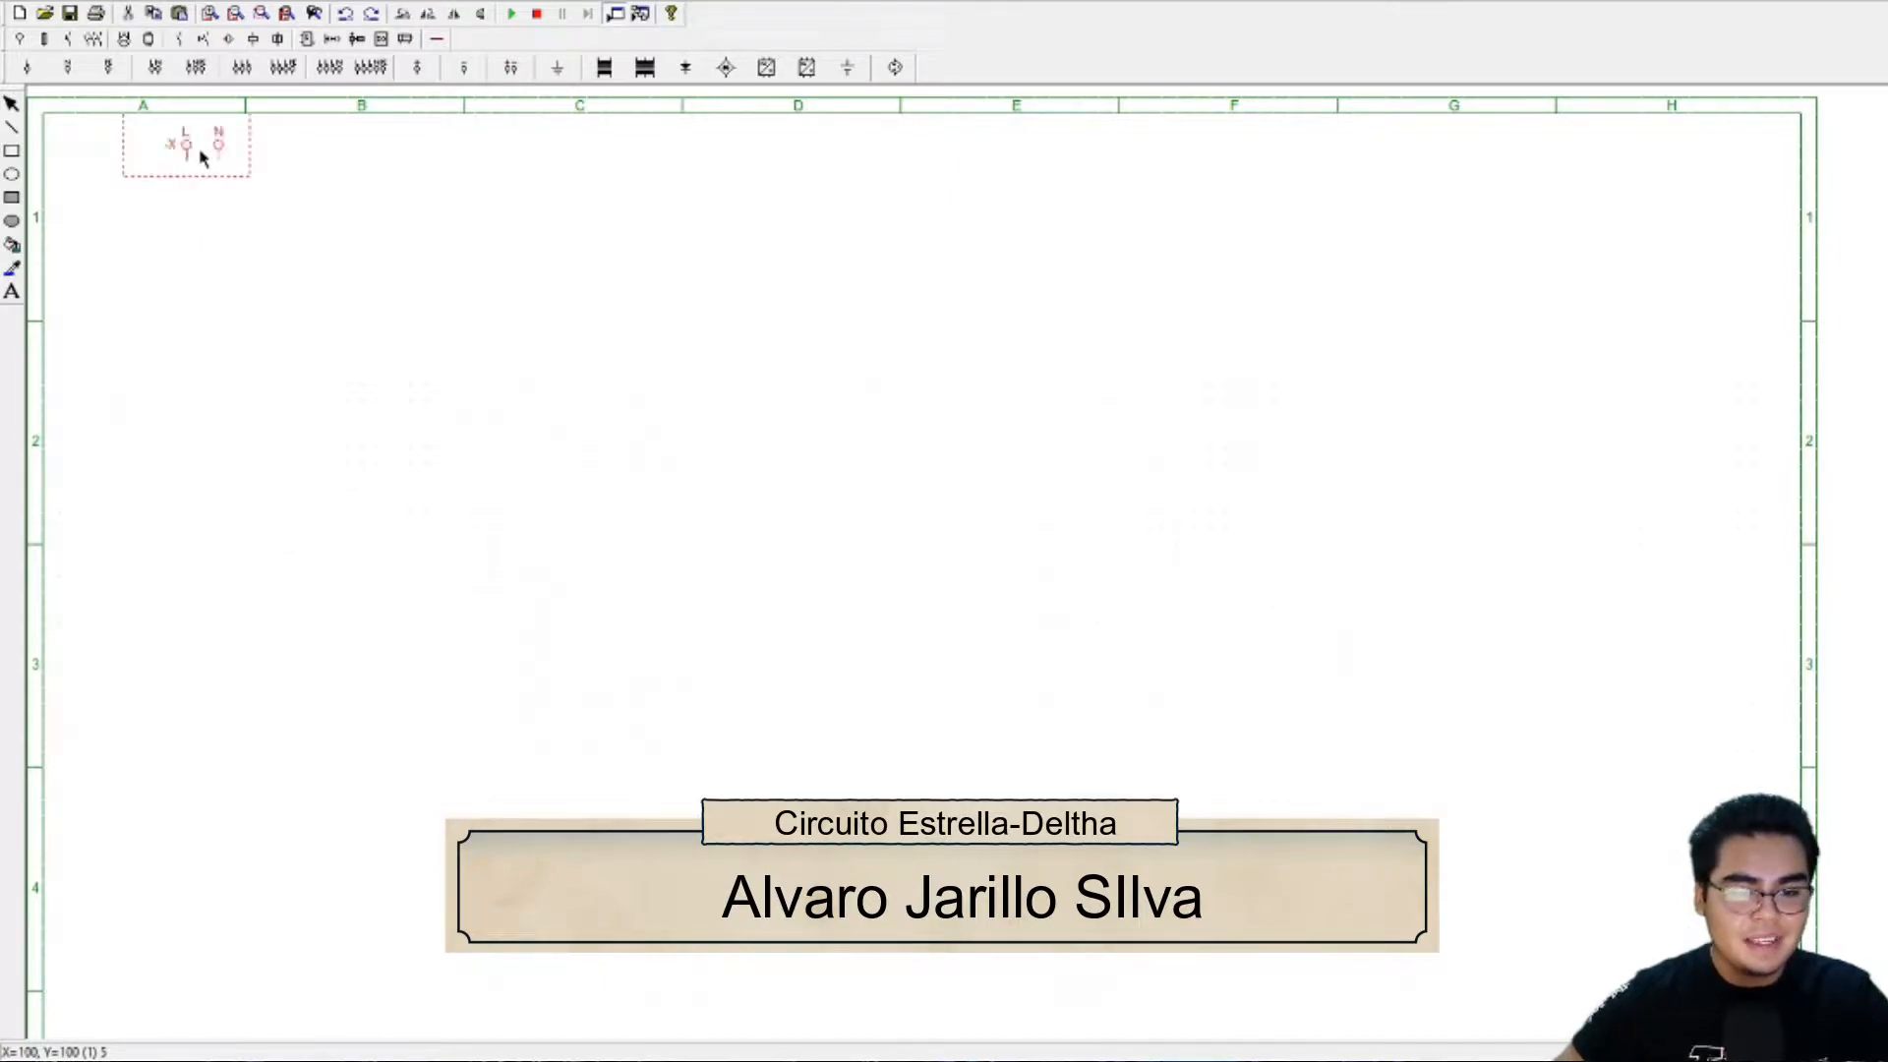
pyautogui.press('Delete')
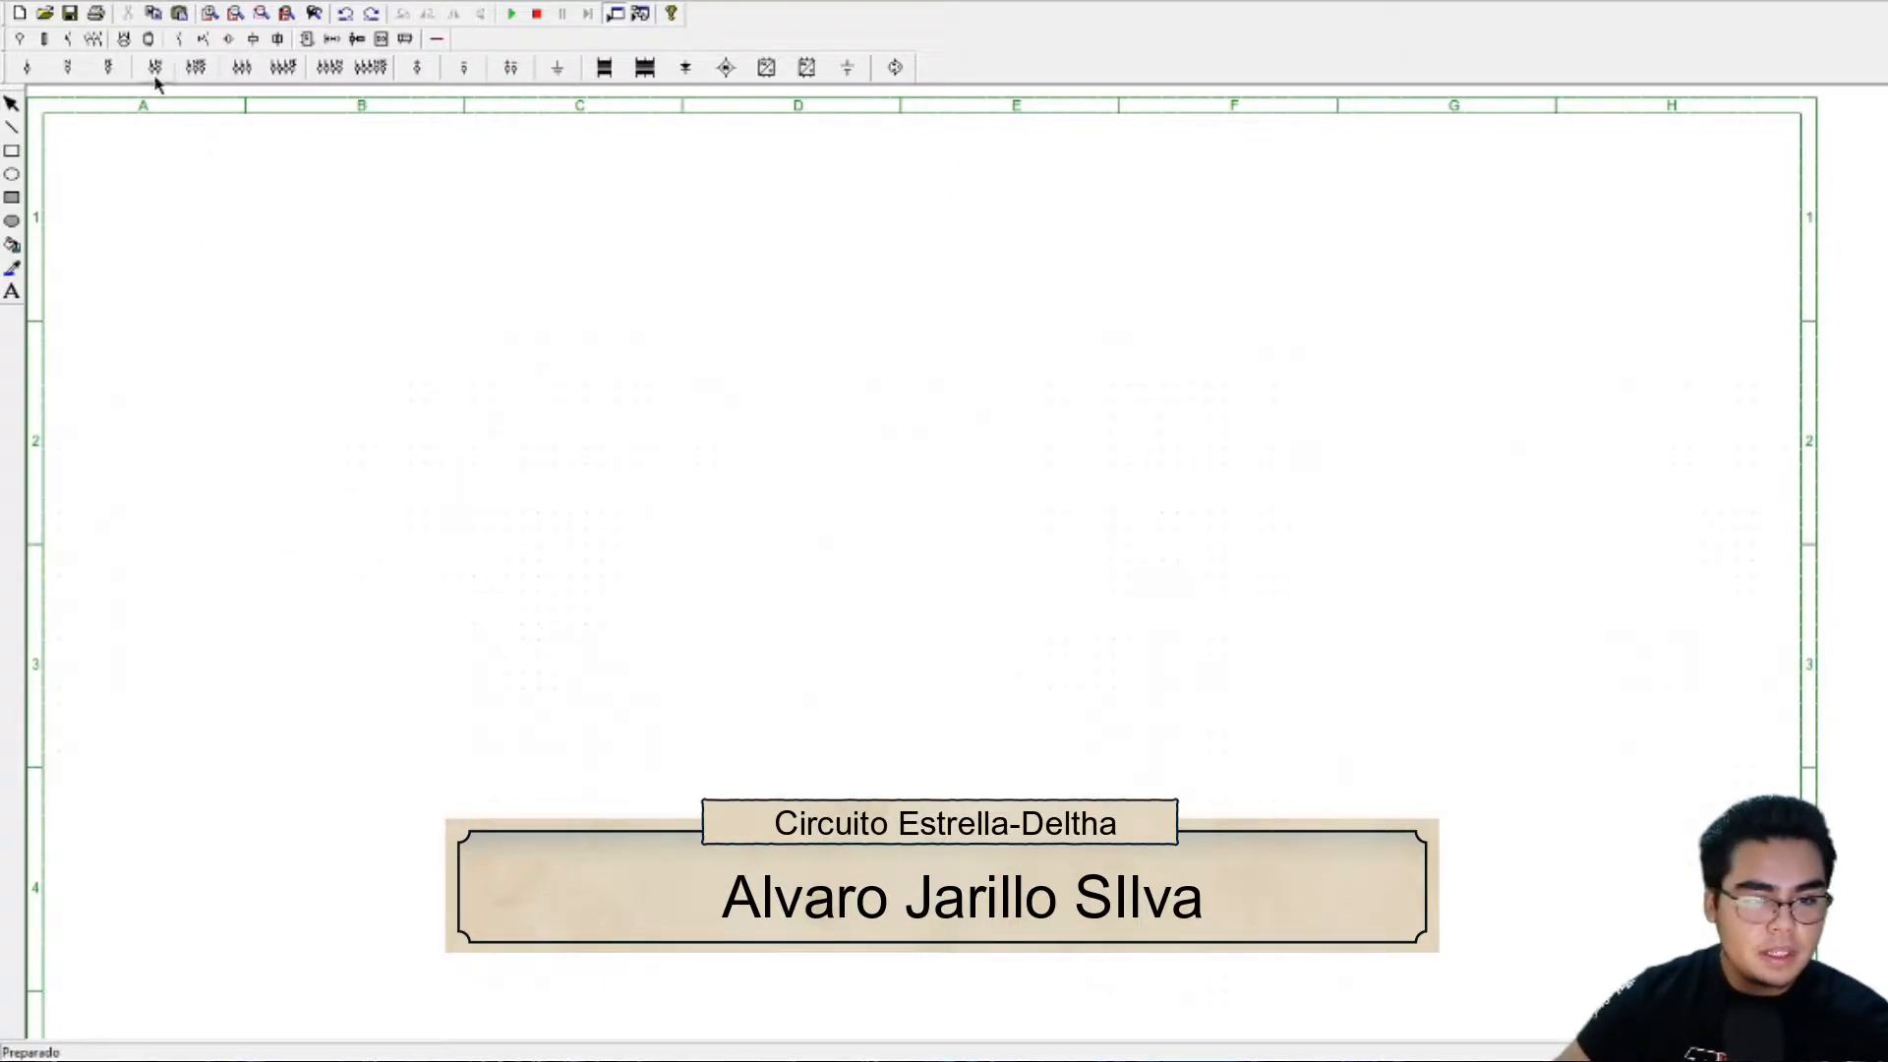
pyautogui.click(196, 71)
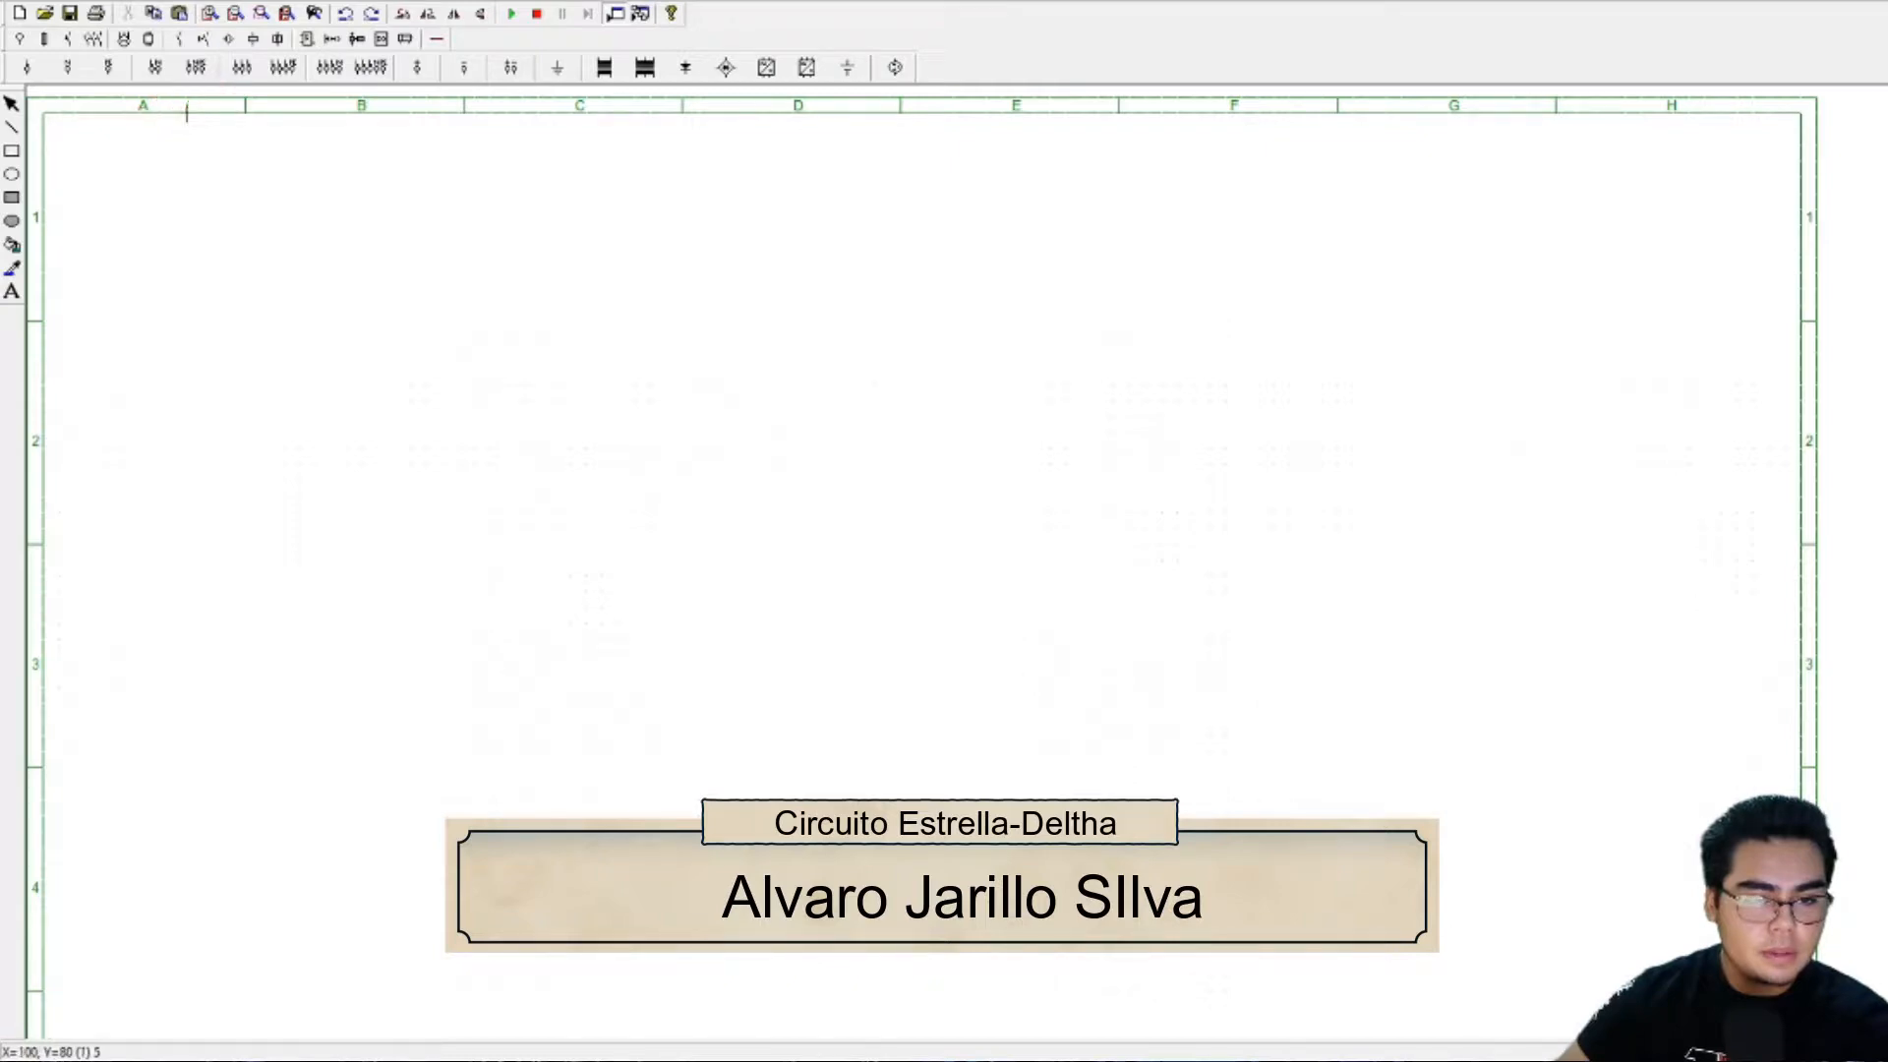
pyautogui.click(175, 162)
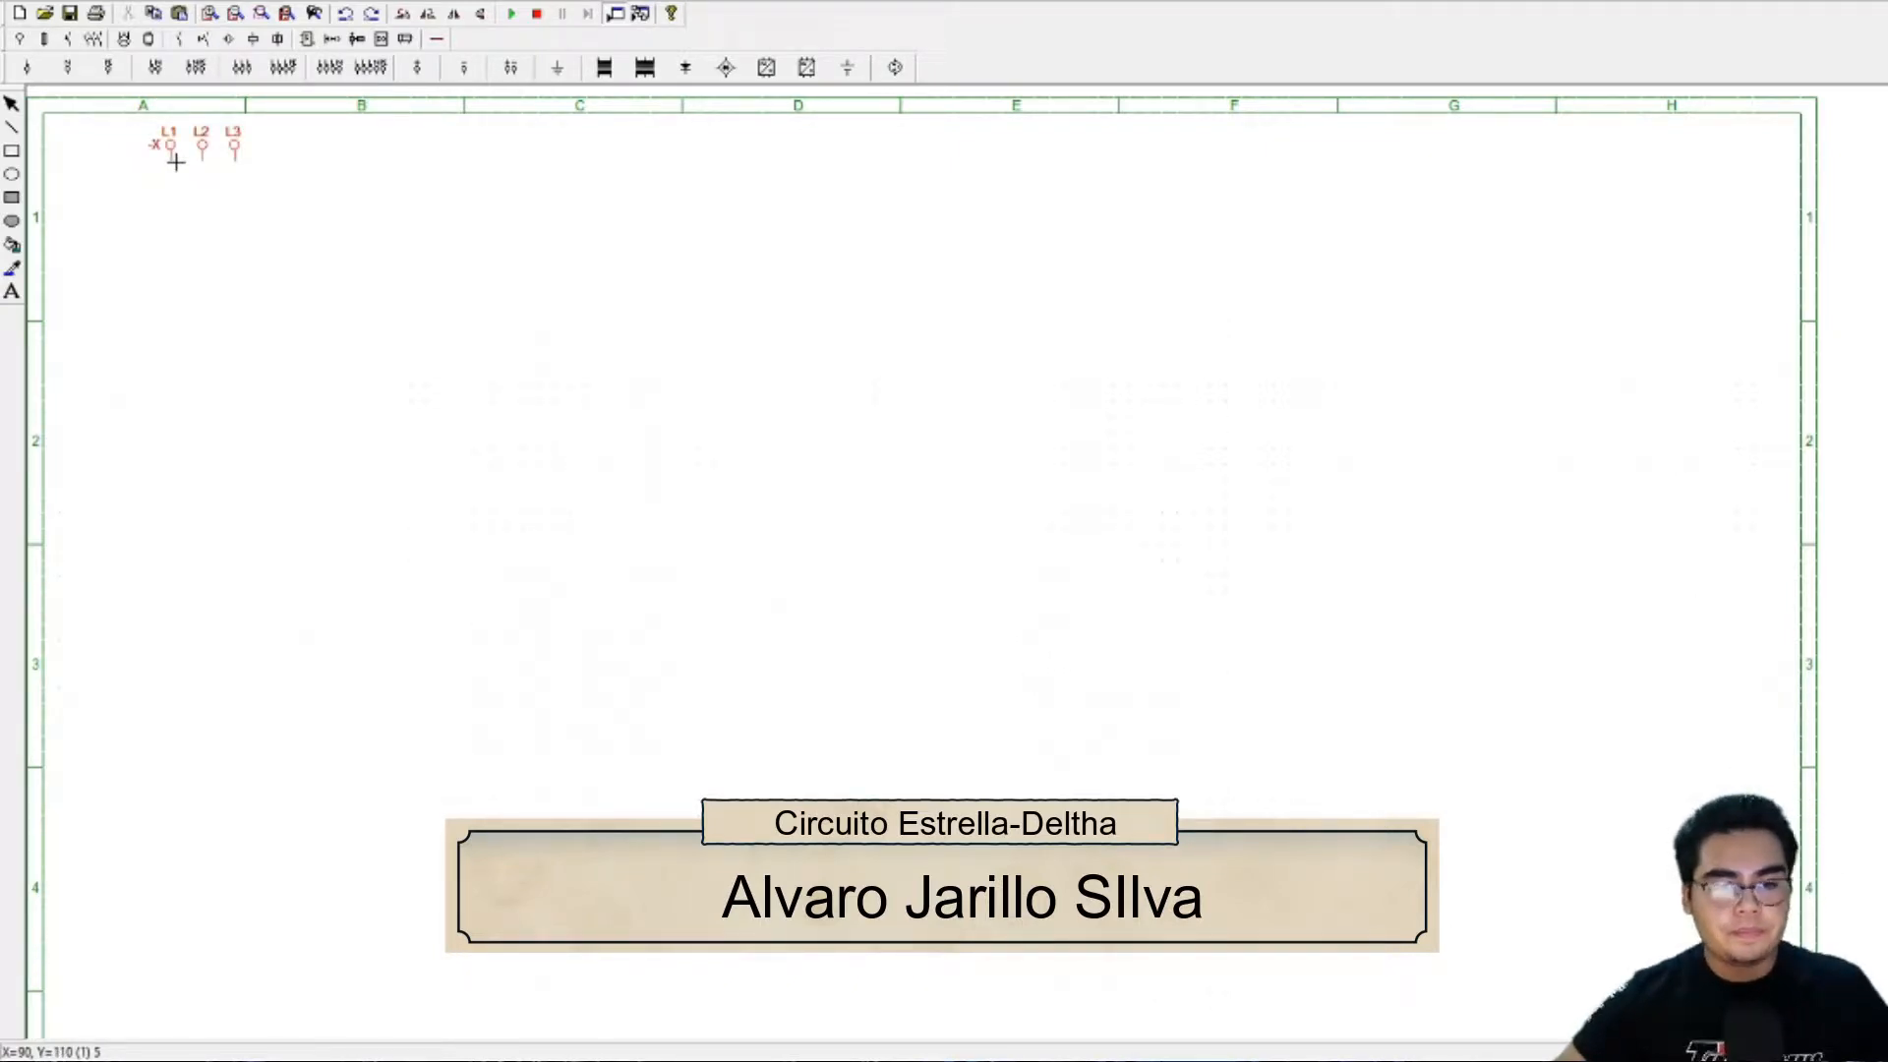
# - Place a three-pole thermal-magnetic circuit breaker directly below the L1-L2-L3 supply terminals, aligned with them
pyautogui.click(68, 41)
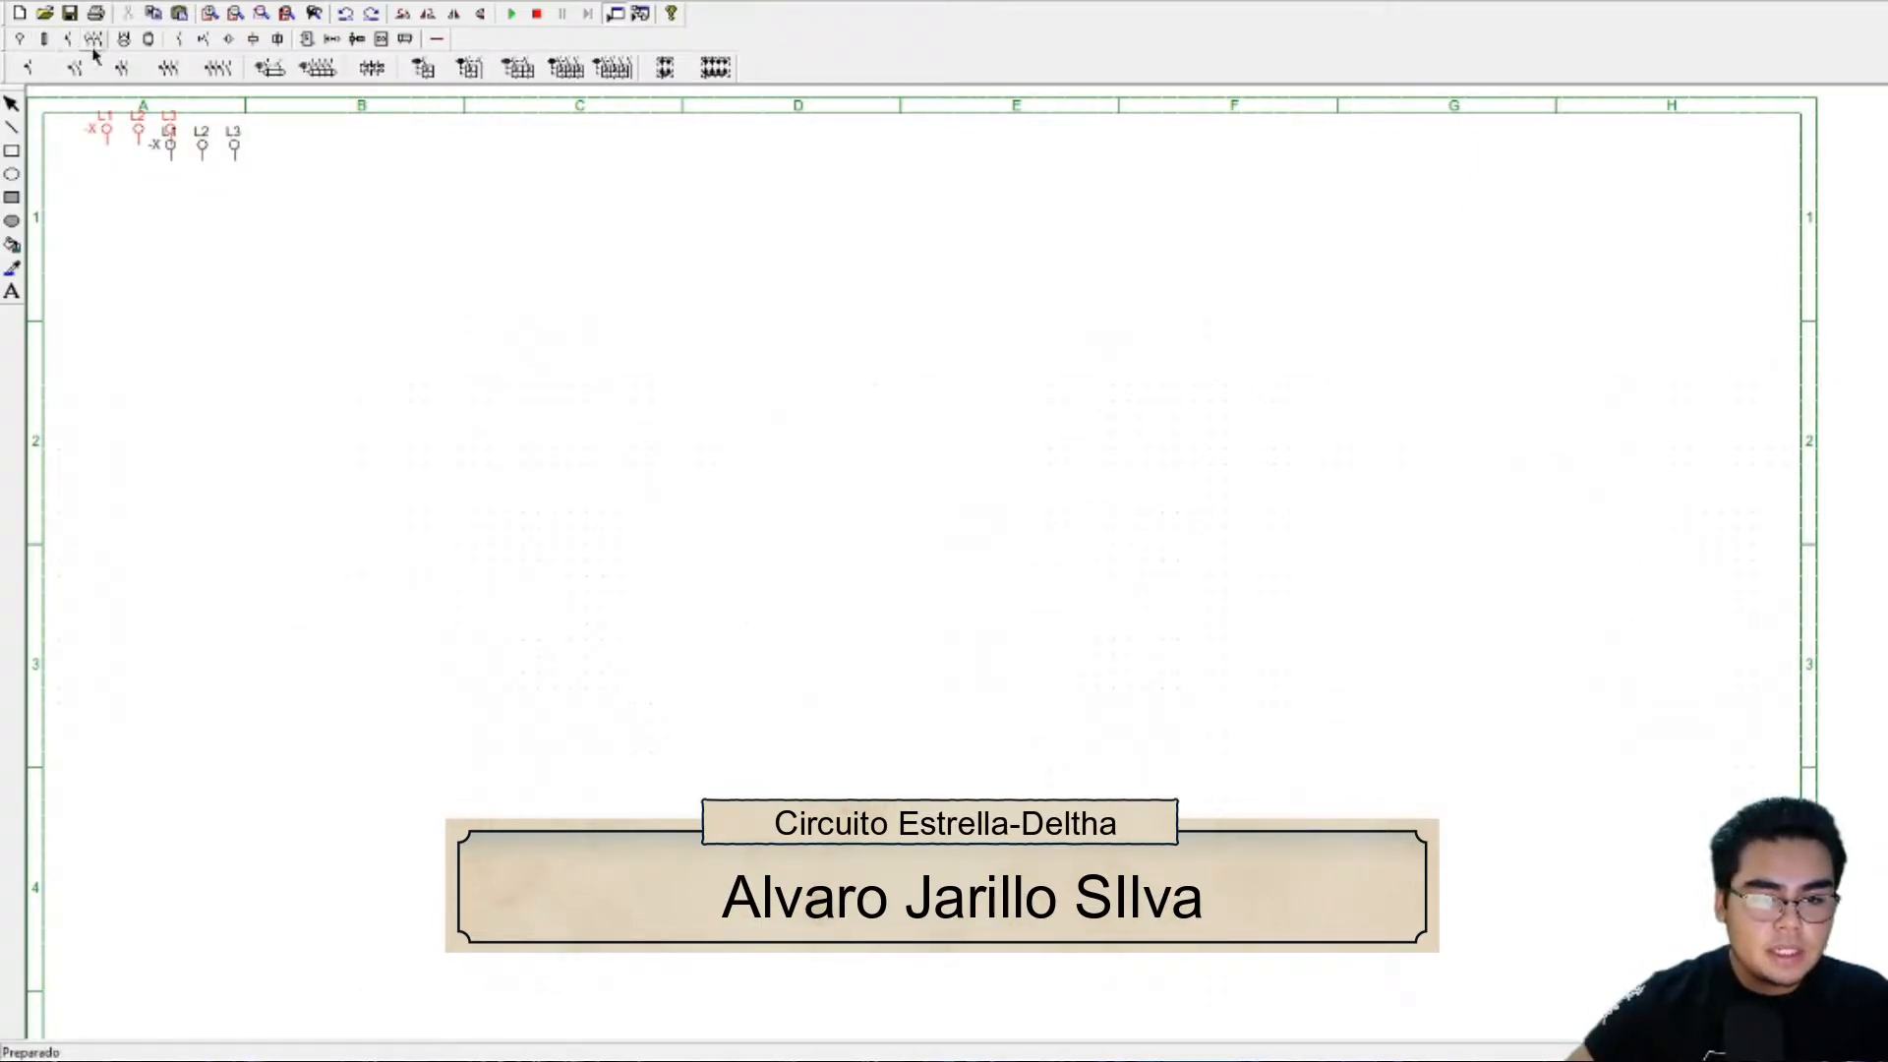
pyautogui.click(507, 72)
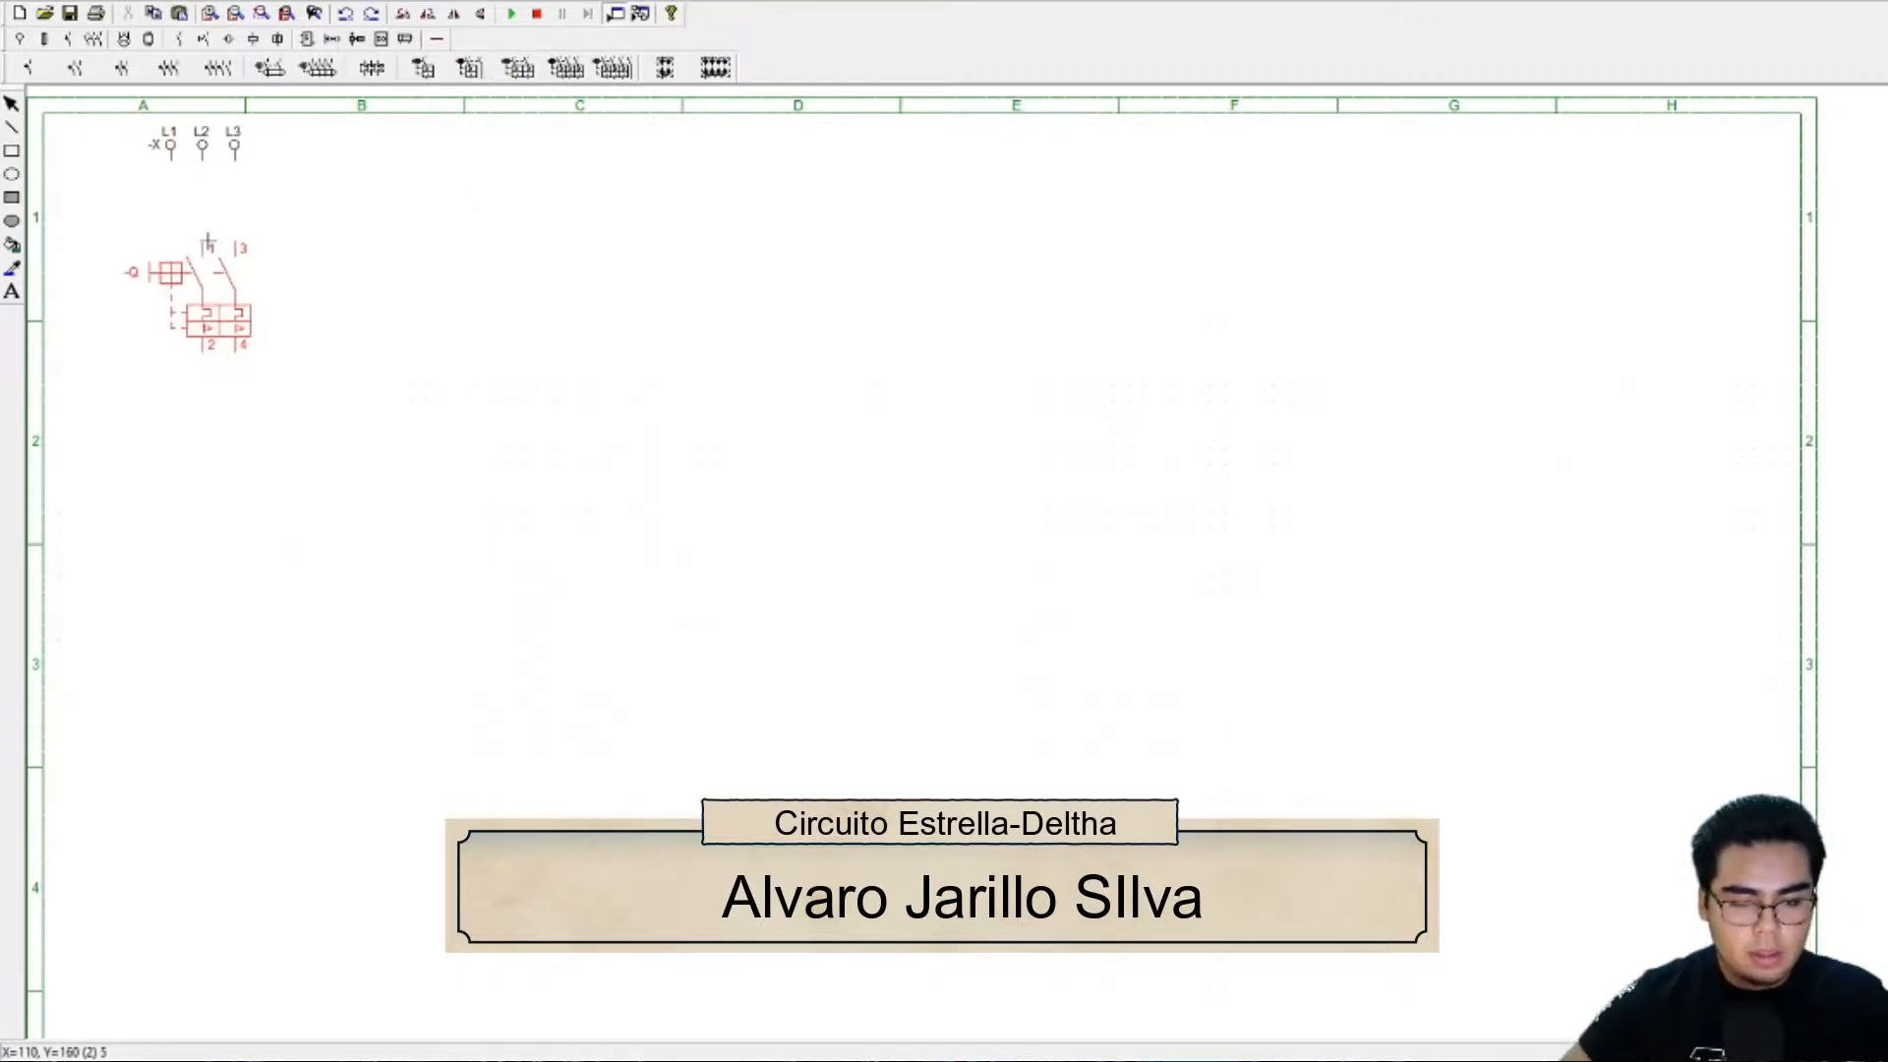
pyautogui.click(565, 68)
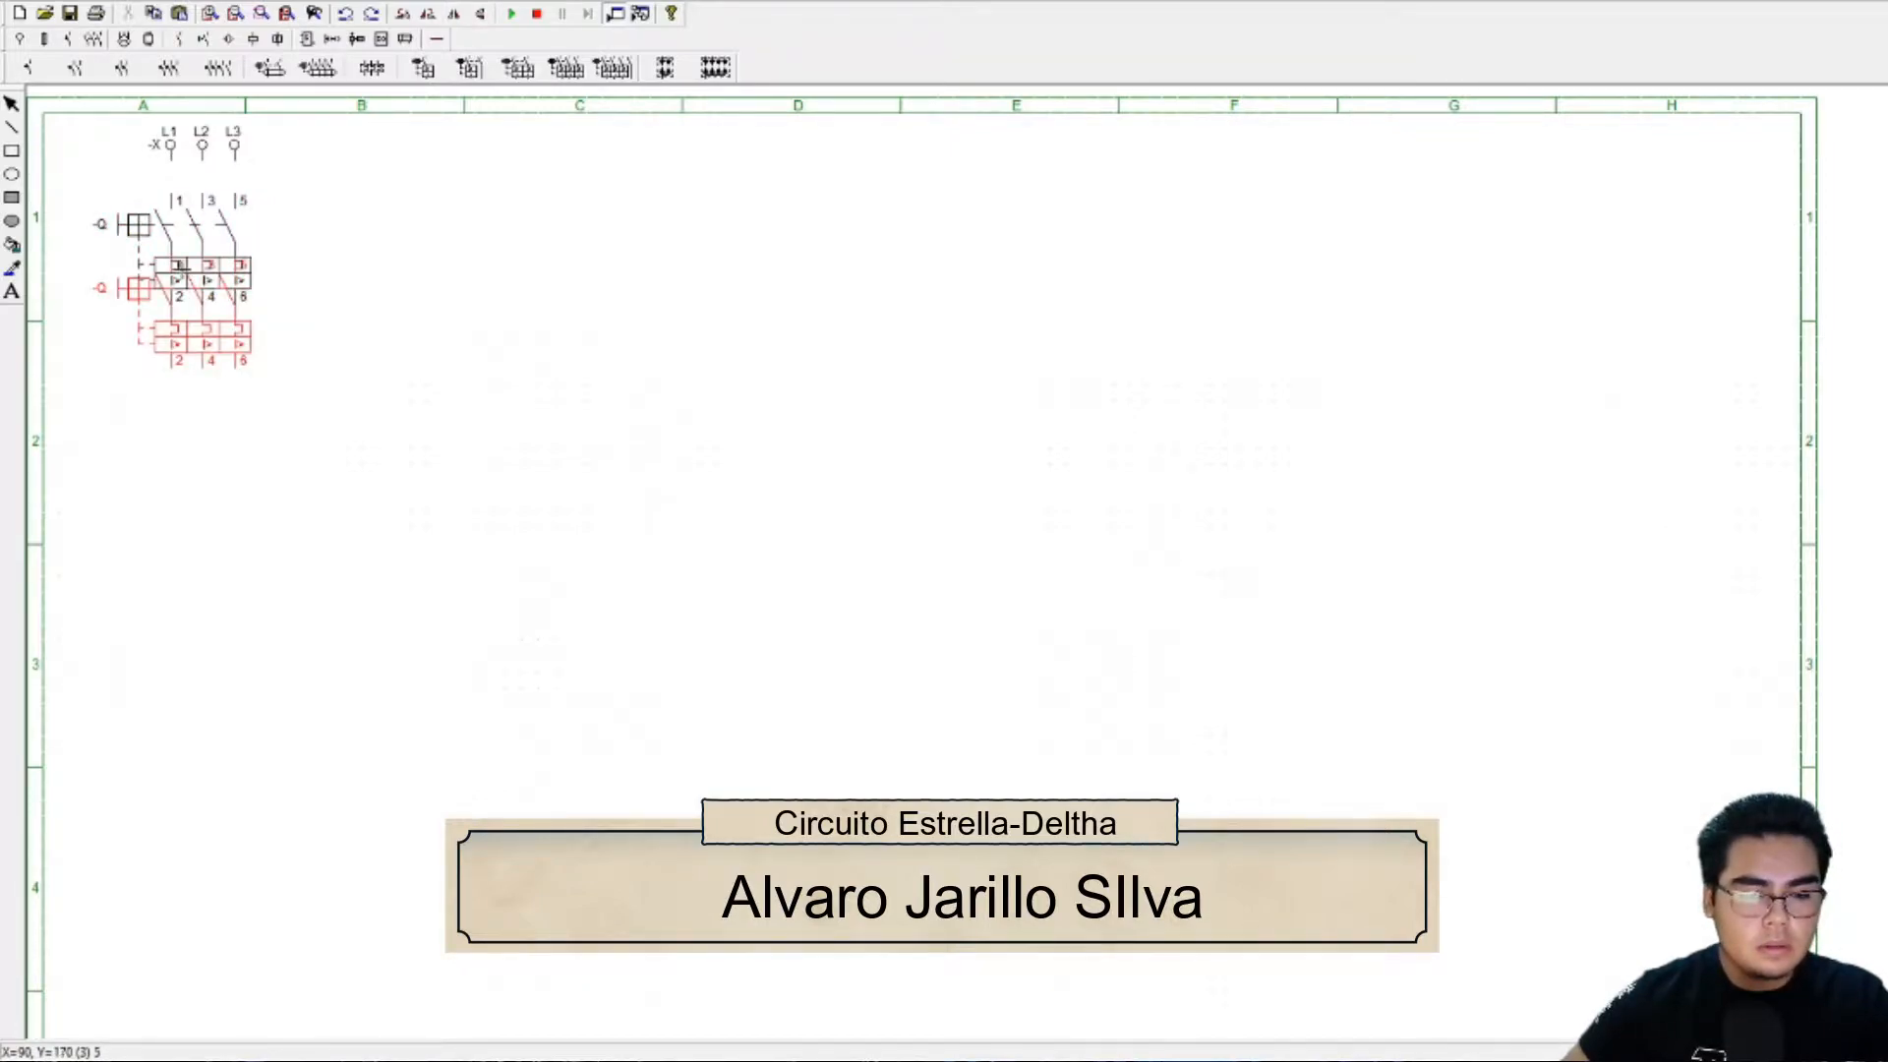
pyautogui.click(179, 200)
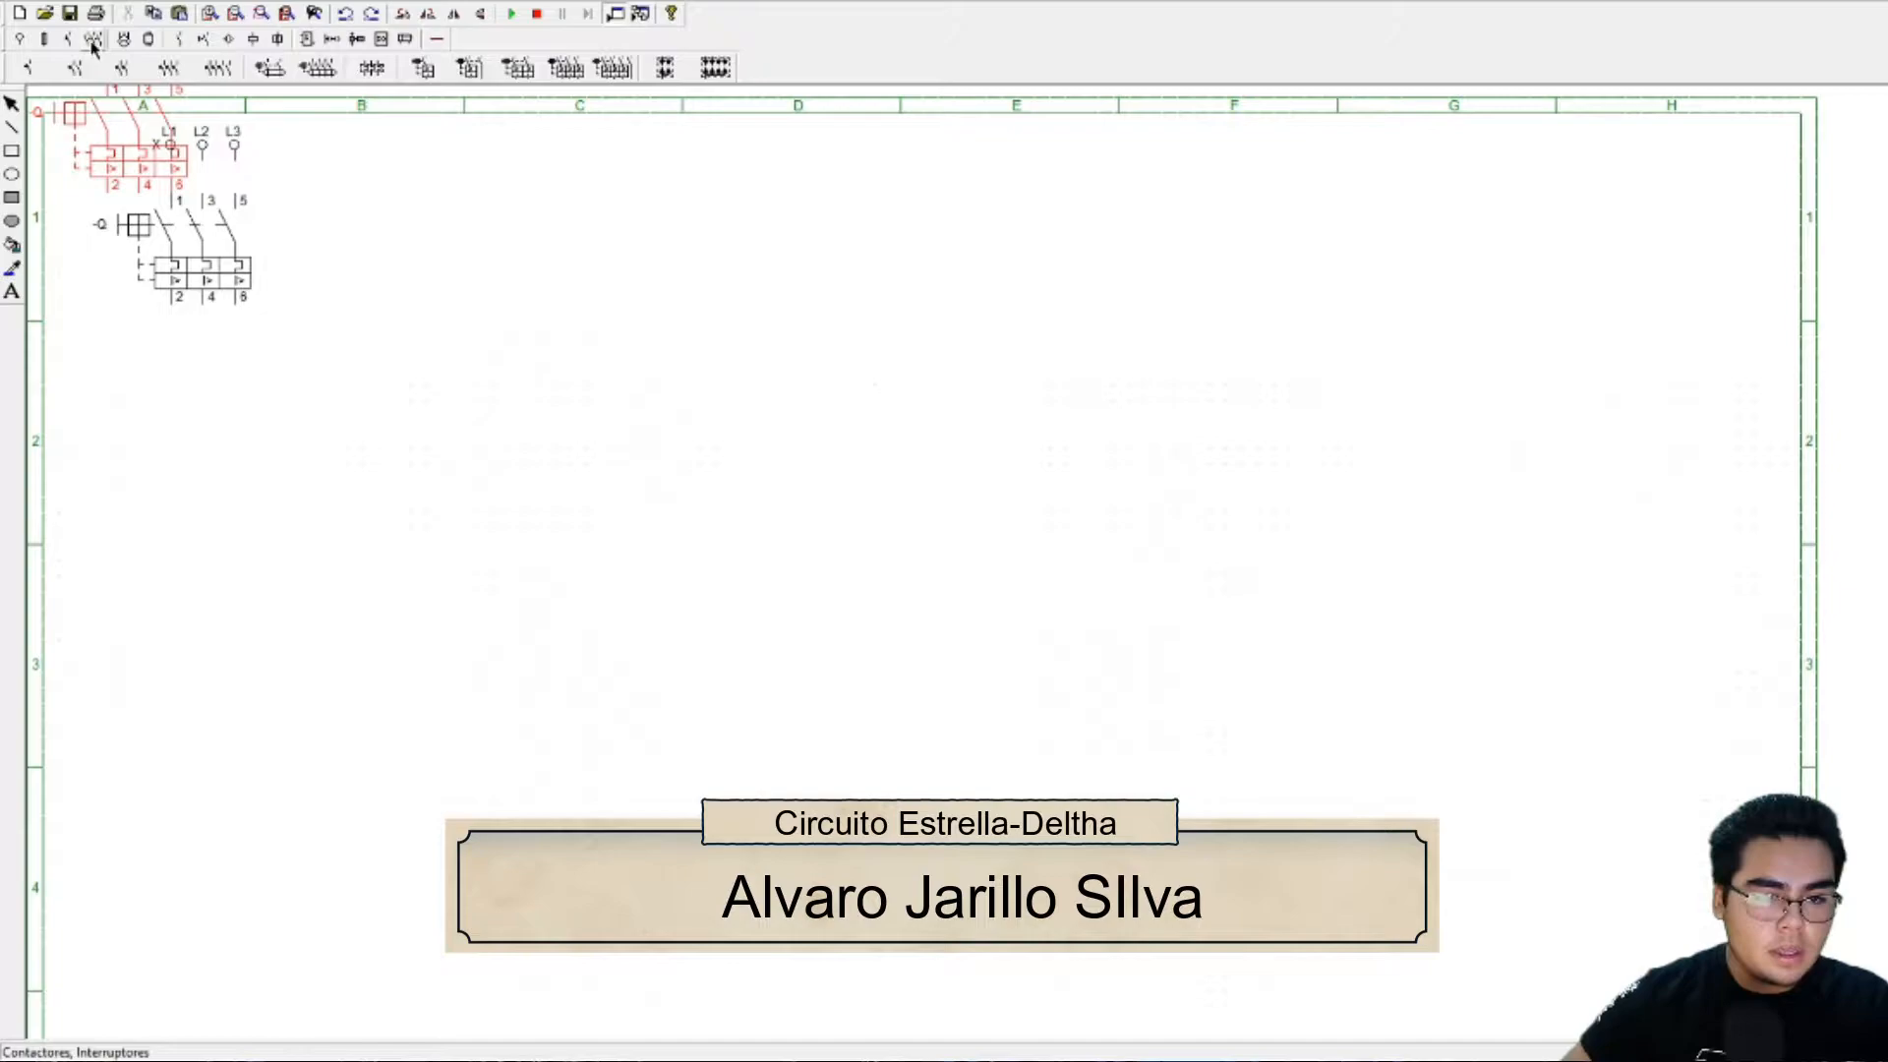
# - Place three three-pole contactors in a row below the breaker, the first one aligned with the breaker's poles
pyautogui.click(92, 39)
pyautogui.click(103, 67)
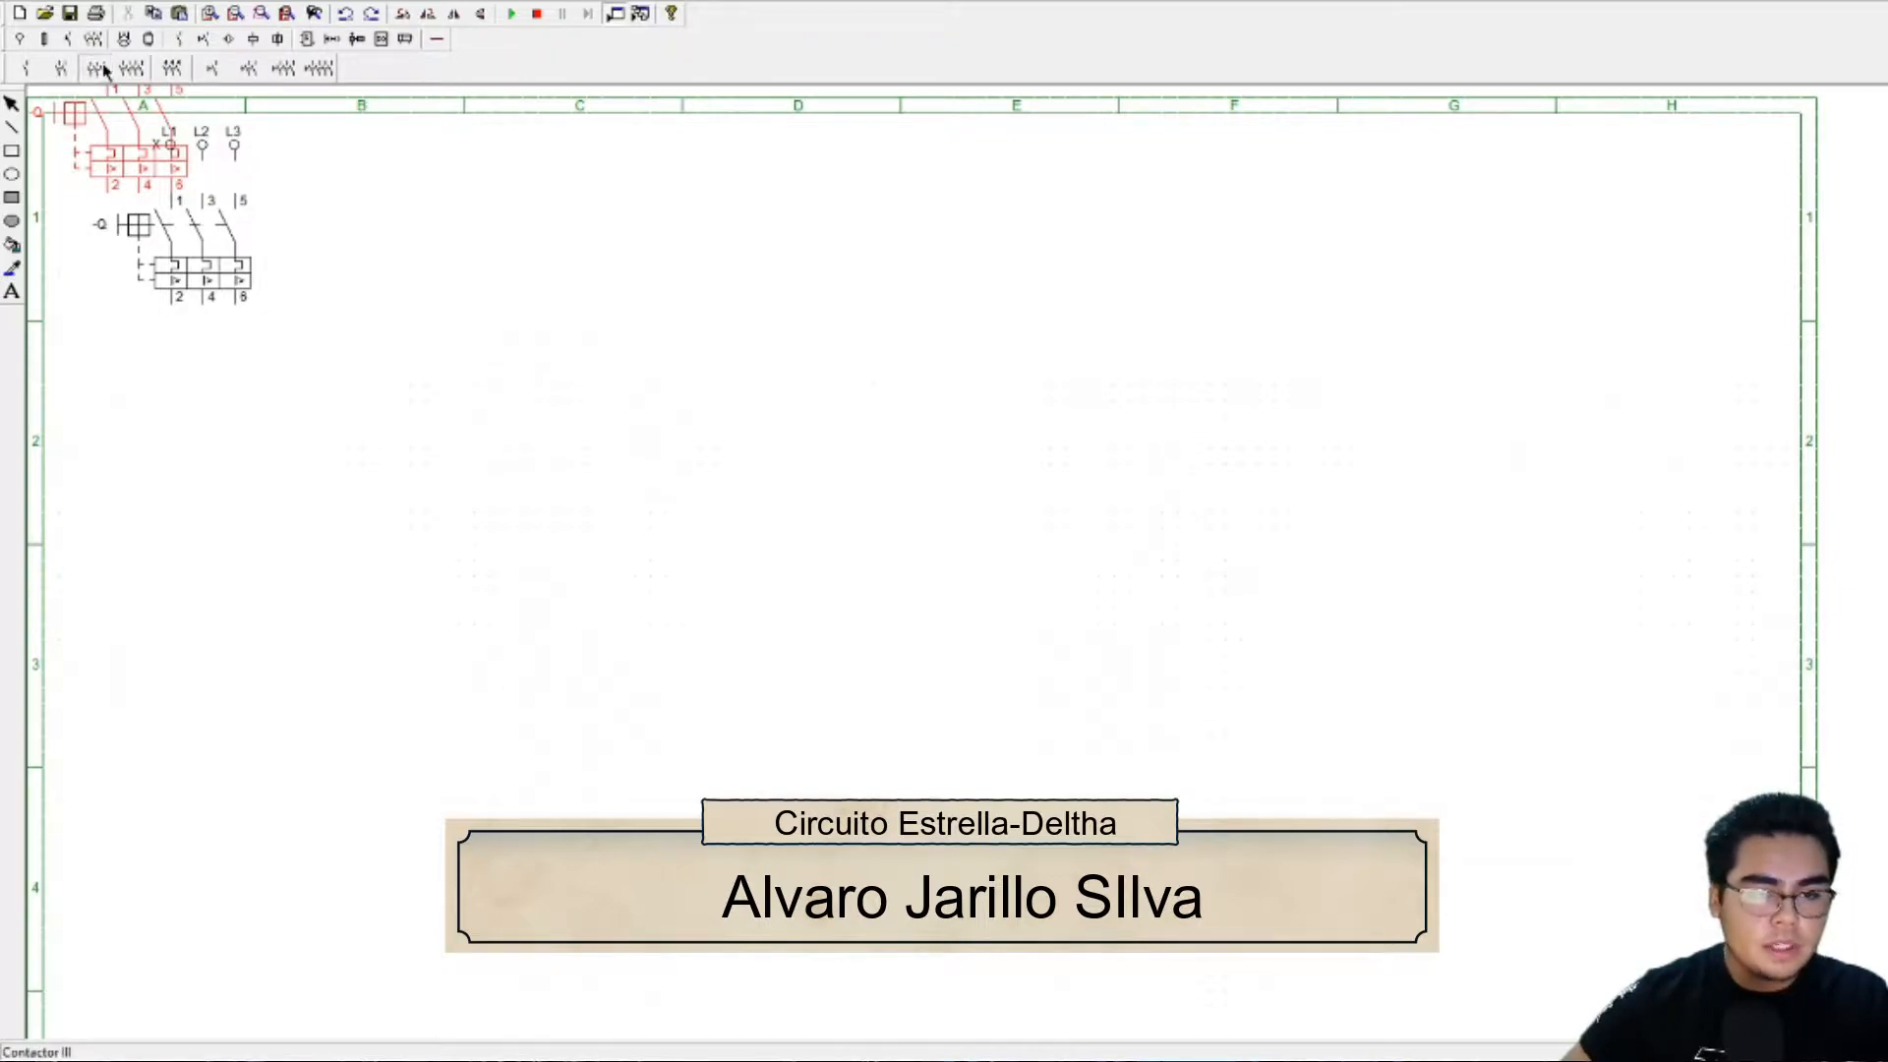
pyautogui.click(183, 358)
pyautogui.click(374, 358)
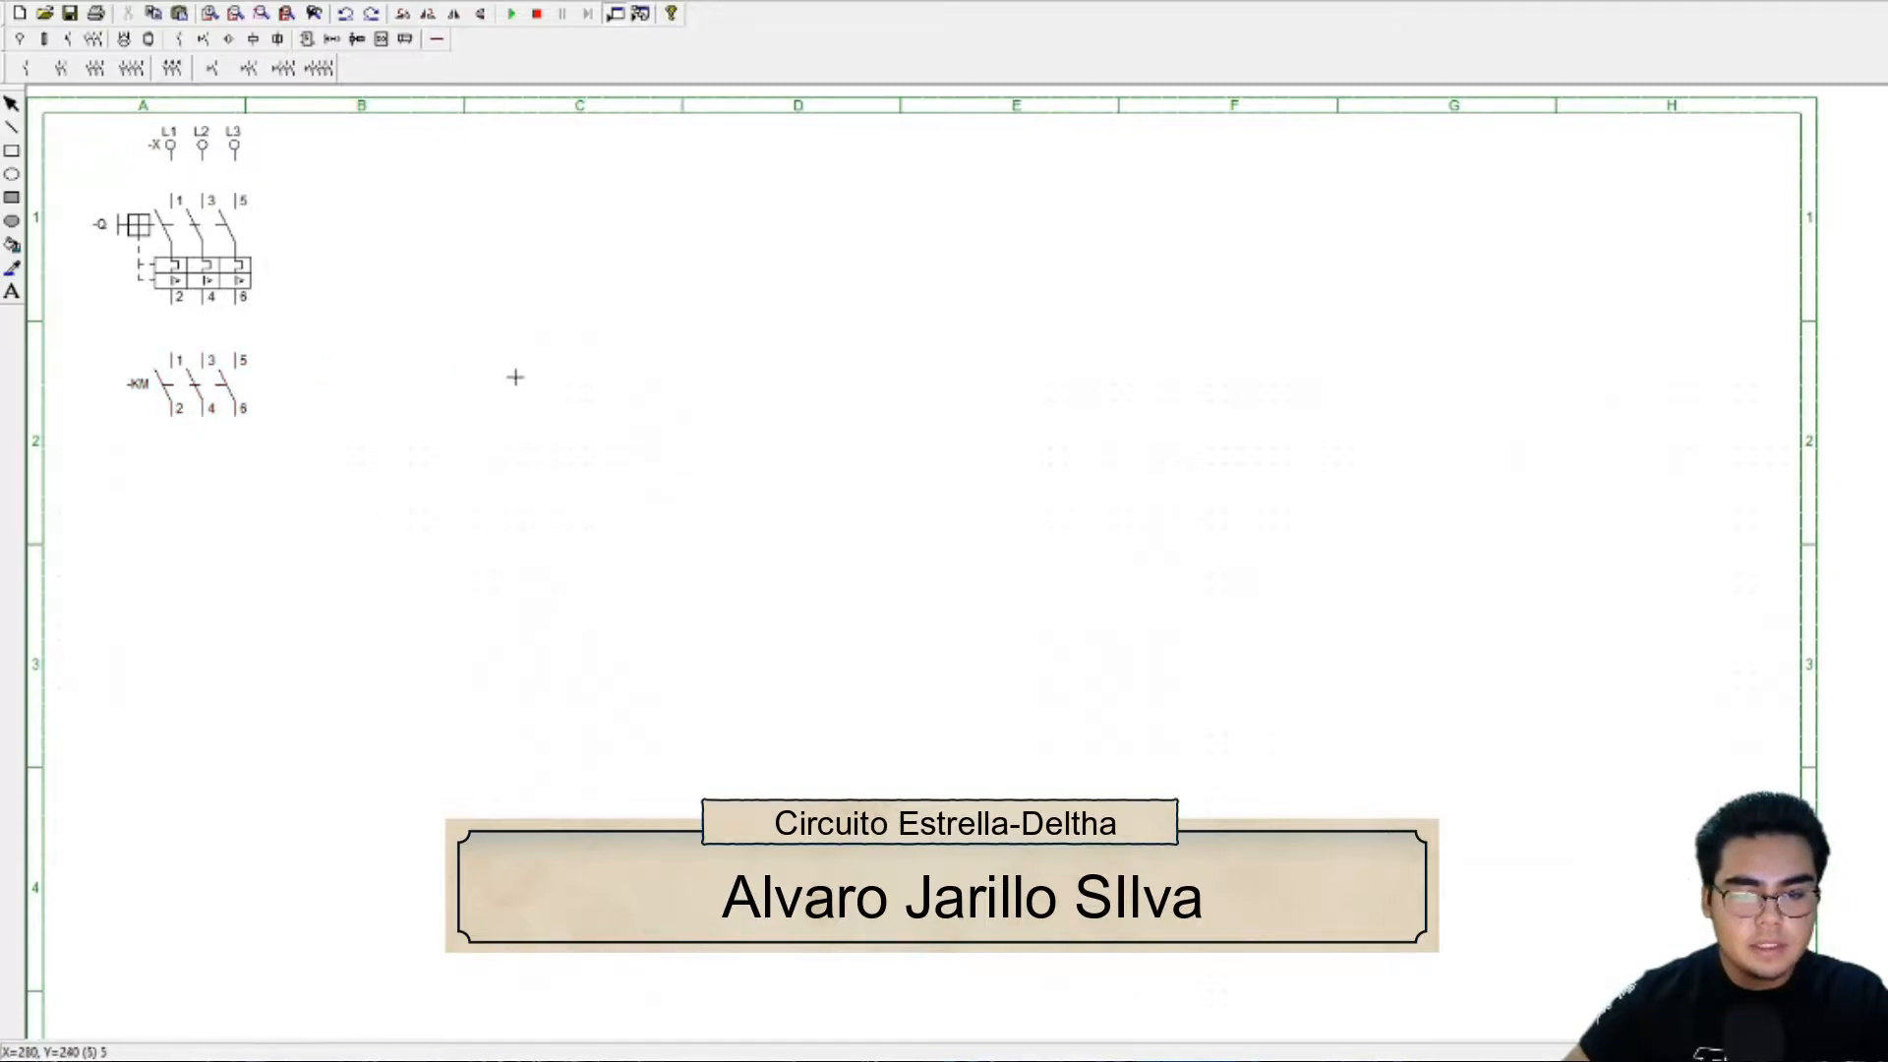
pyautogui.click(582, 365)
# - Place a three-pole thermal overload relay below the first contactor and a six-terminal three-phase motor with PE beneath it
pyautogui.click(70, 42)
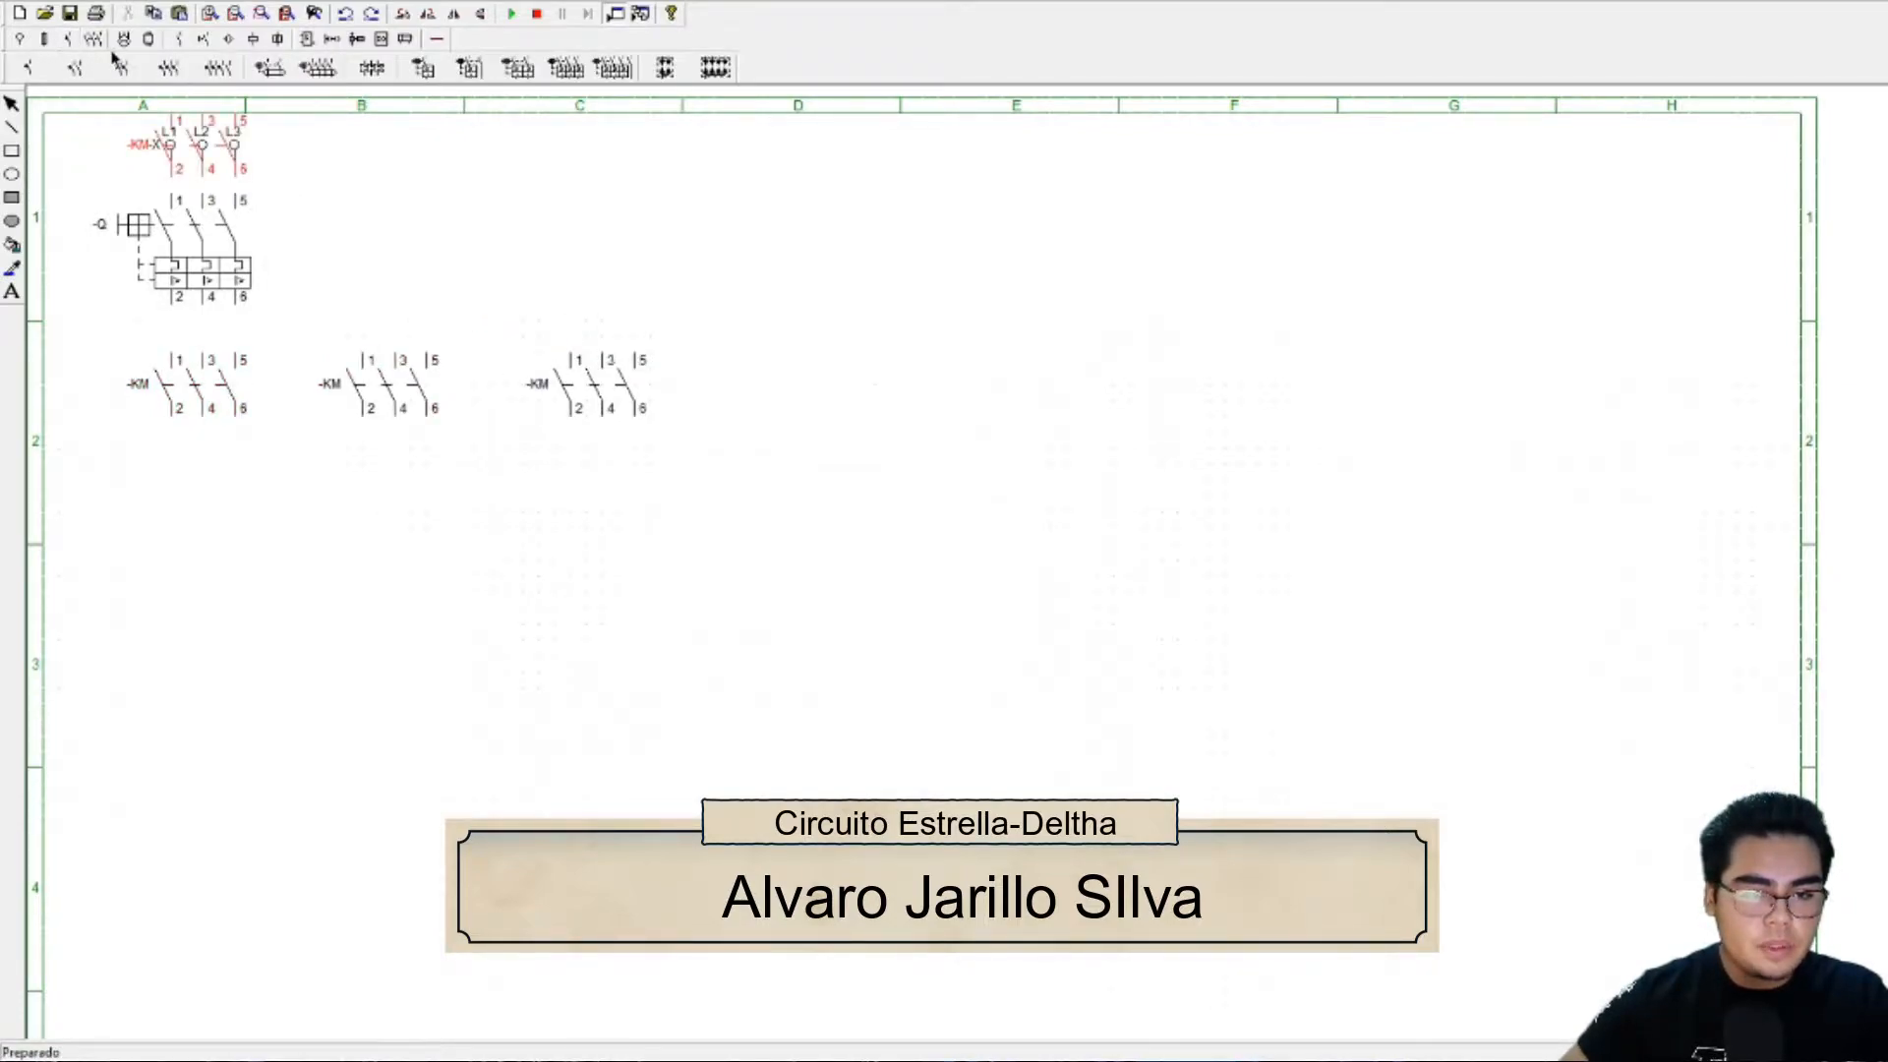
pyautogui.click(371, 67)
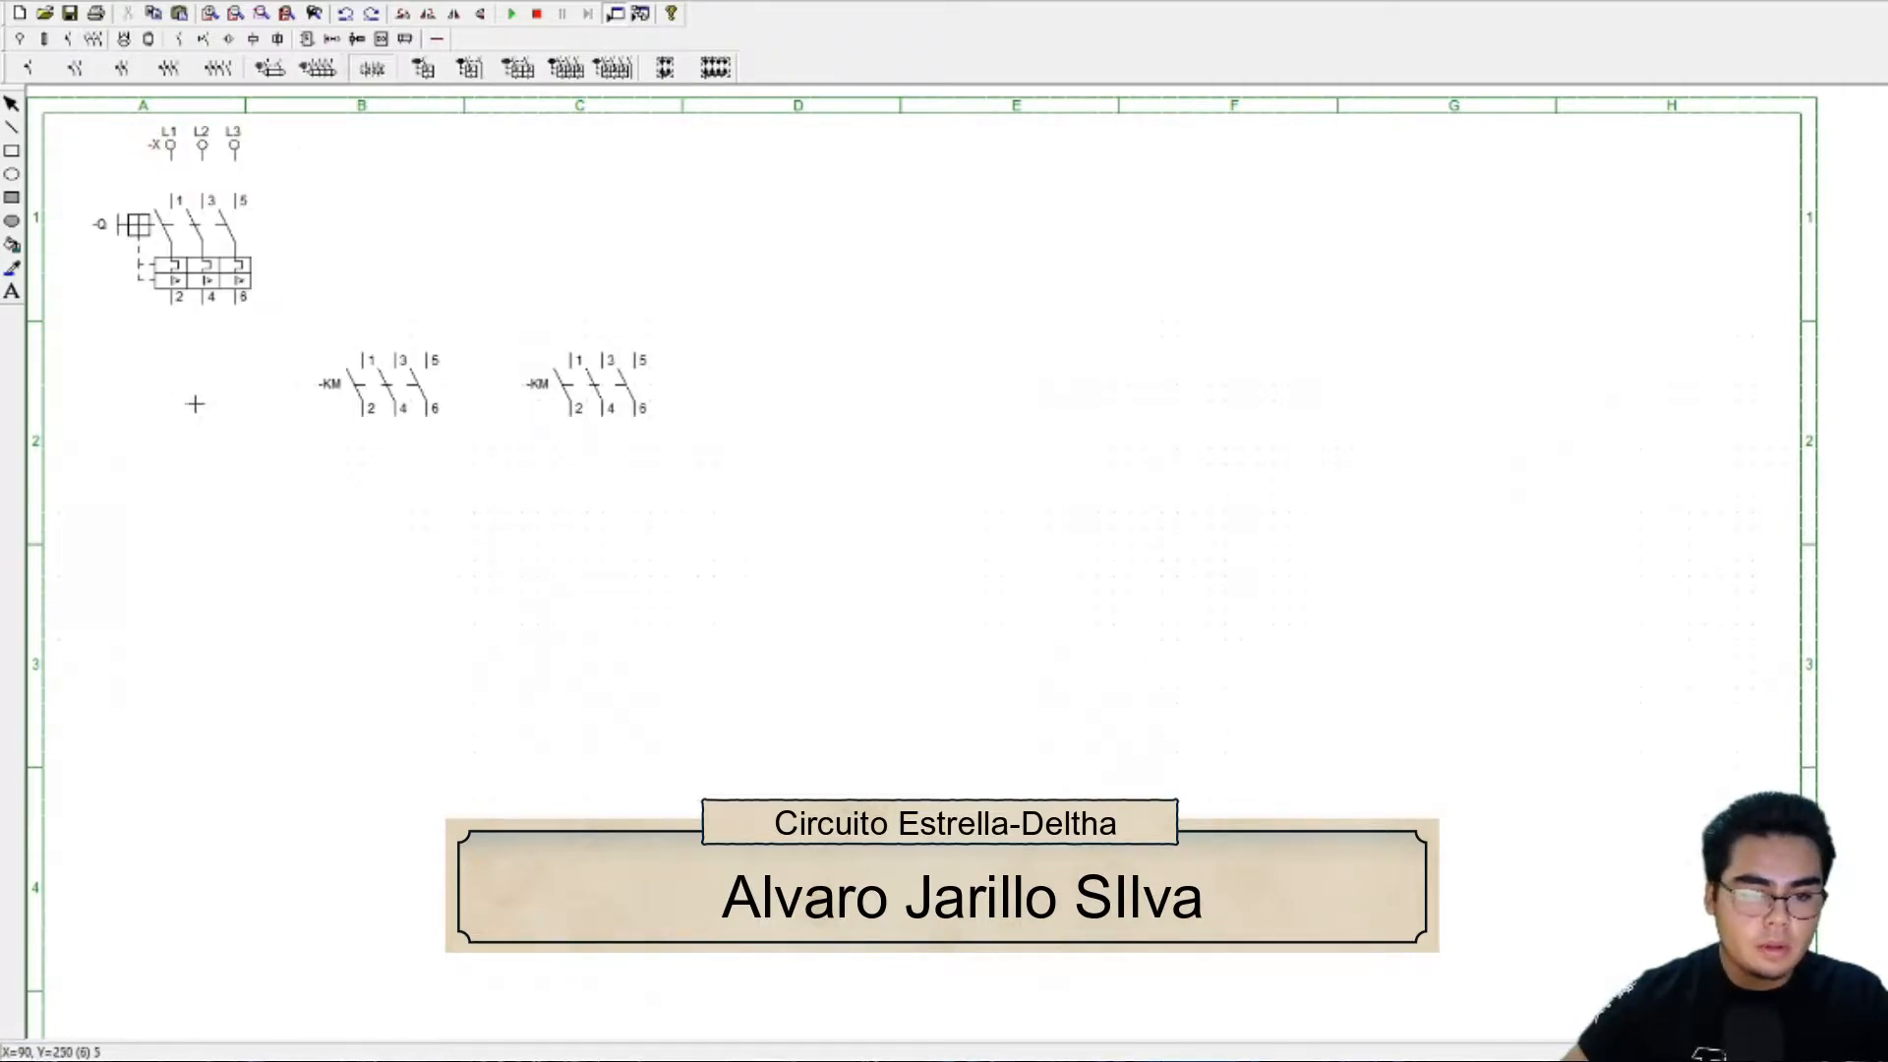
pyautogui.click(181, 543)
pyautogui.click(123, 38)
pyautogui.click(52, 66)
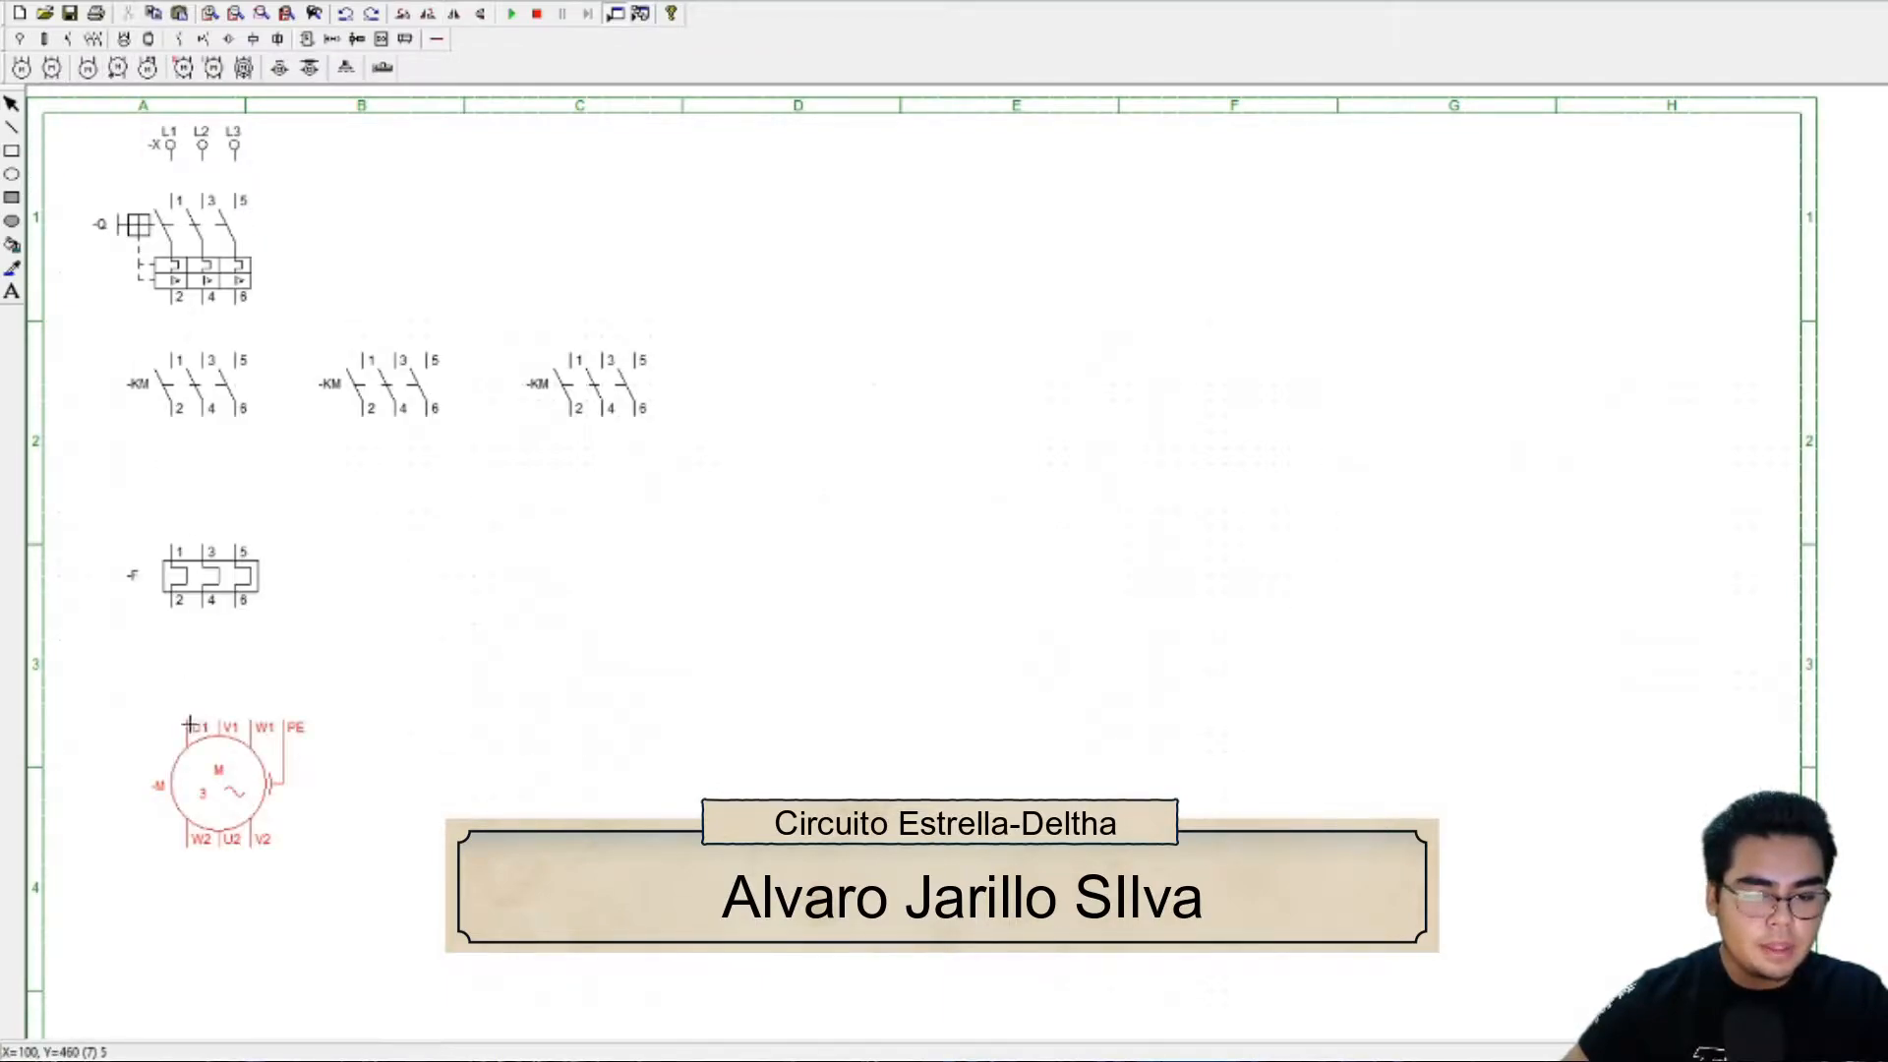
pyautogui.click(182, 700)
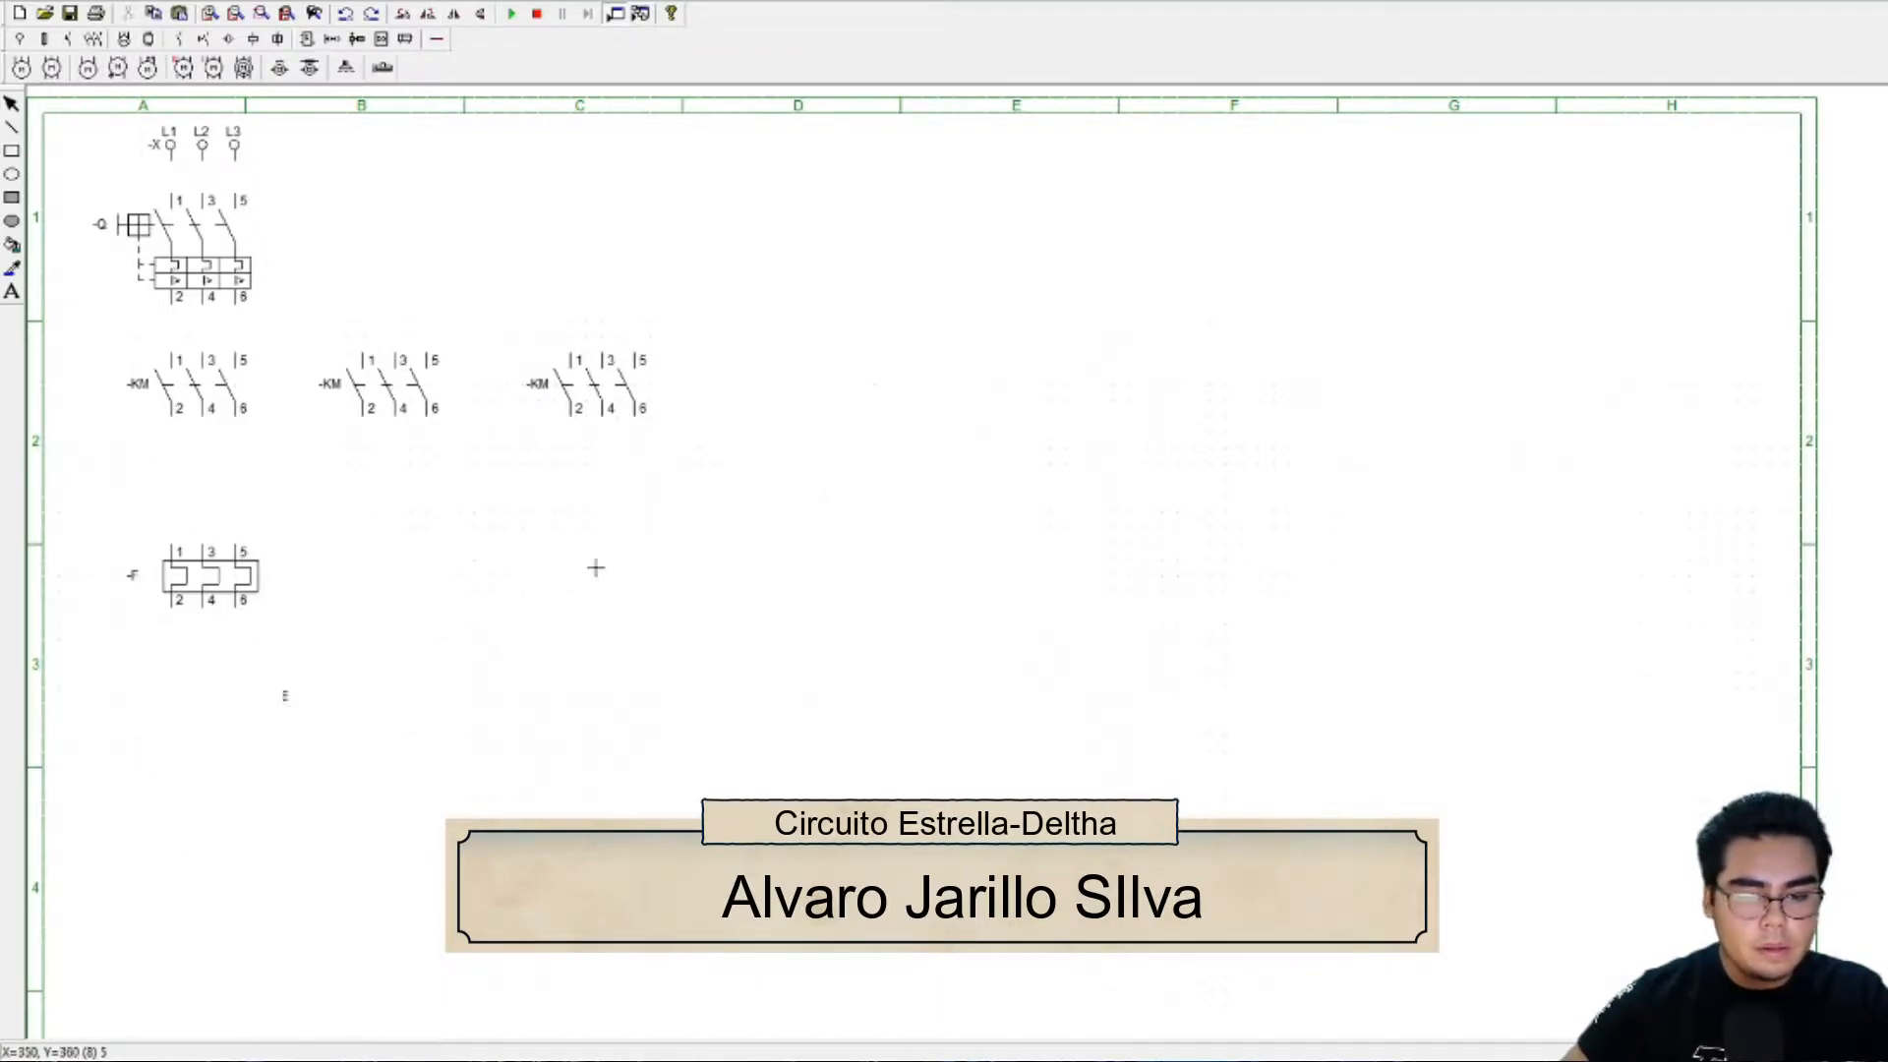
pyautogui.press('Escape')
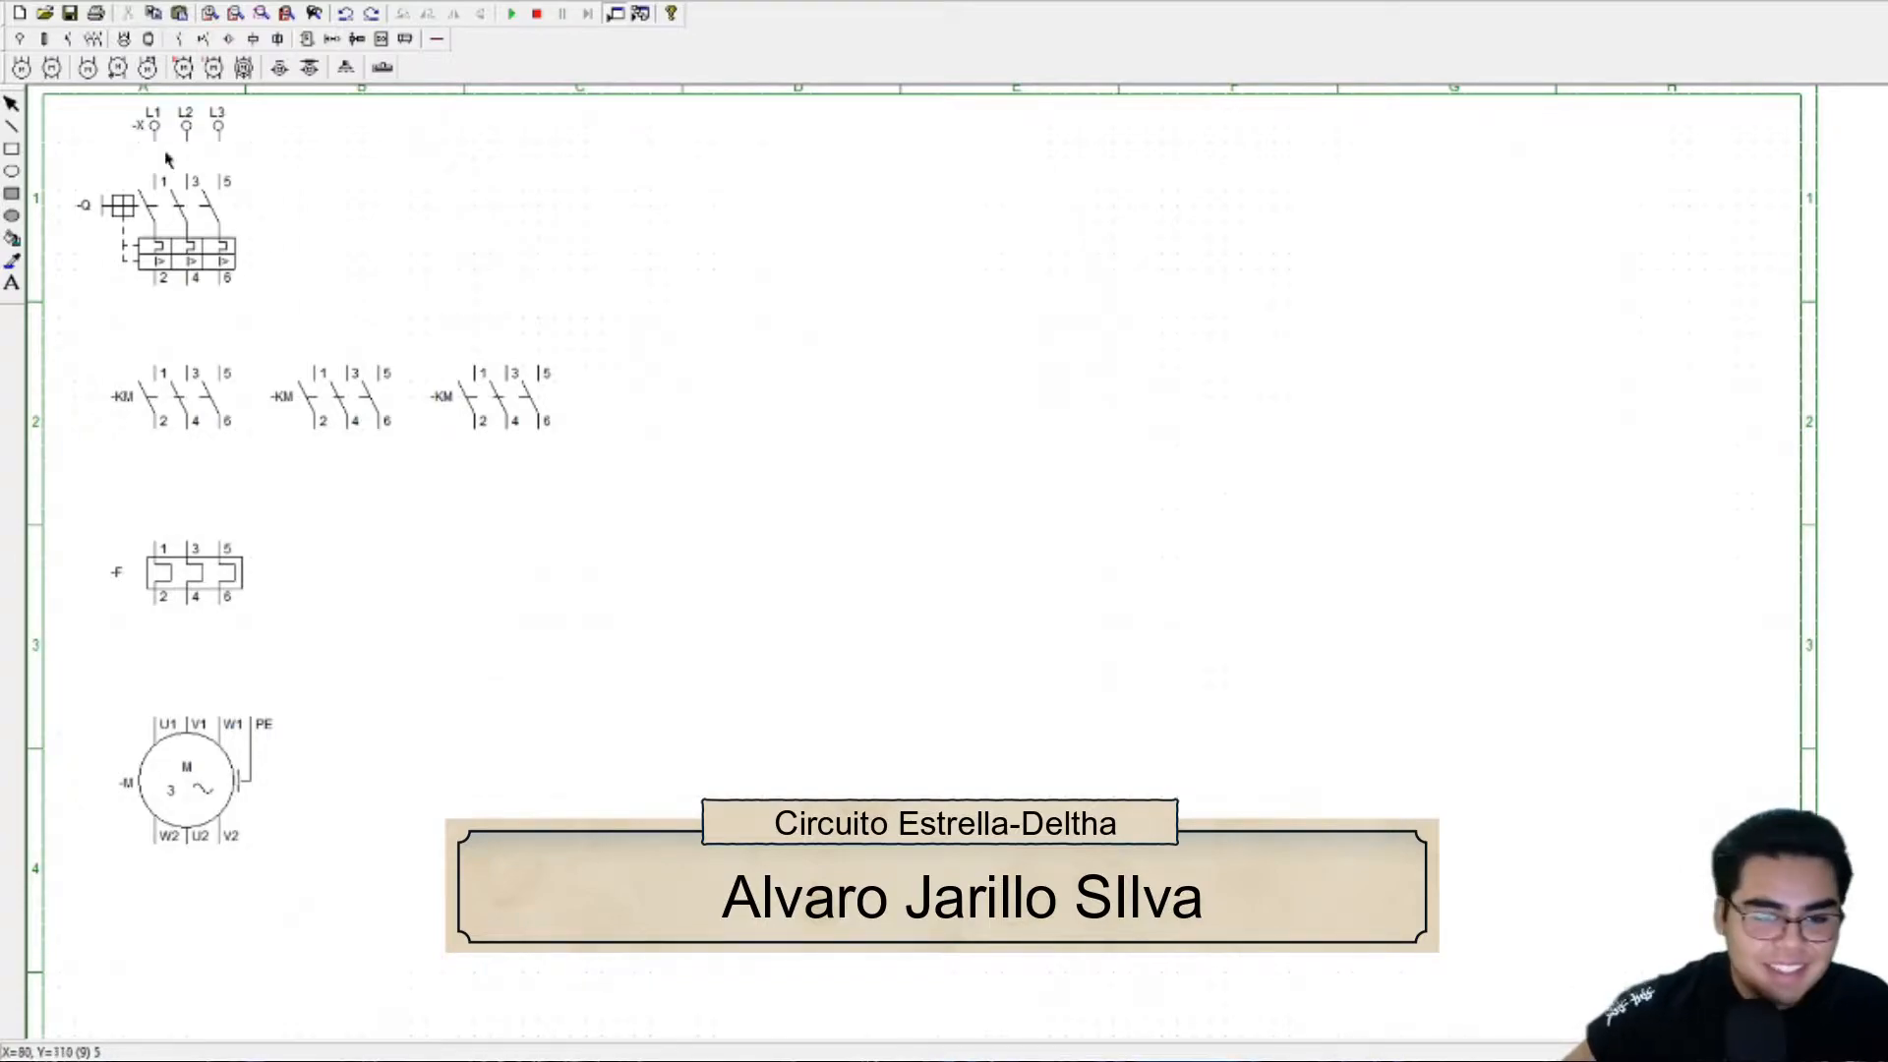
# - Draw three-conductor wiring from the supply down to the motor, and extend the motor's lower terminals and the second contactor's outputs downward
pyautogui.click(437, 38)
pyautogui.moveTo(155, 175); pyautogui.dragTo(146, 734)
pyautogui.moveTo(156, 853); pyautogui.dragTo(156, 890)
pyautogui.moveTo(316, 432); pyautogui.dragTo(321, 900)
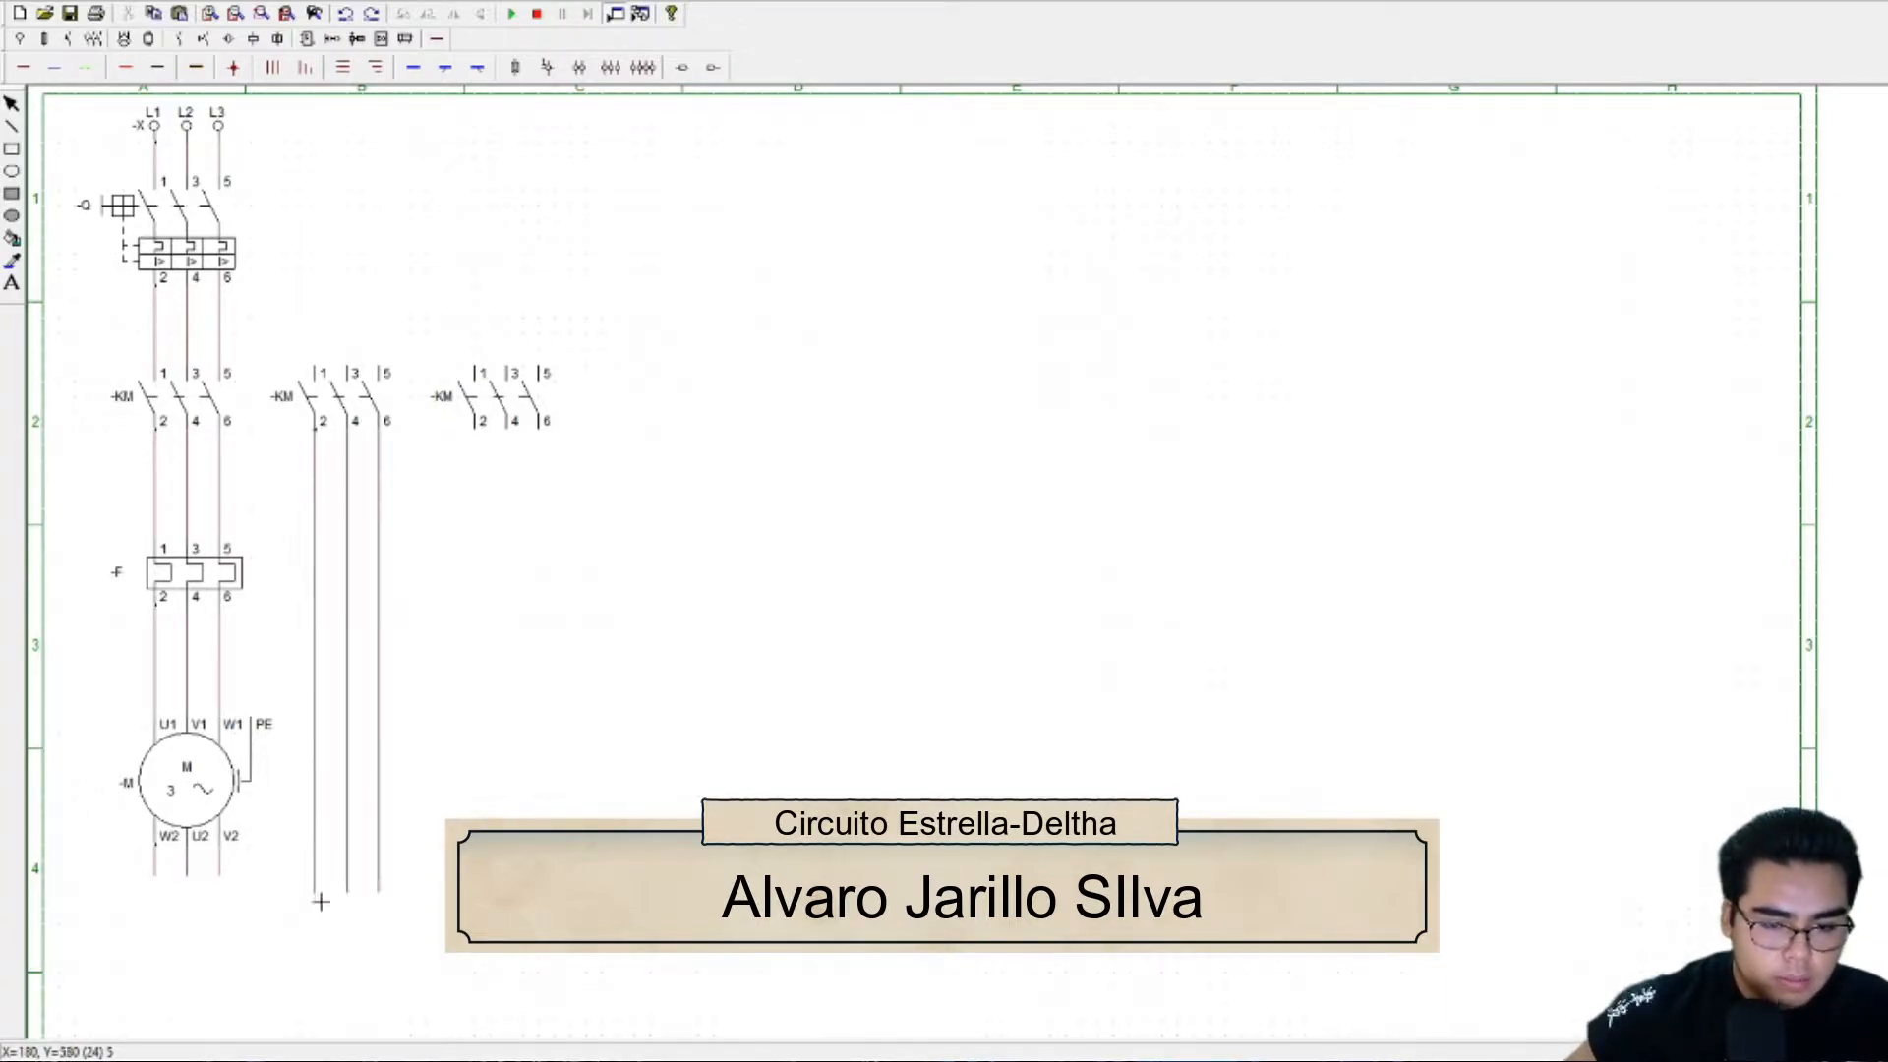
# - Extend three-conductor wires above and below the third contactor and above the second one, and select the single power conductor
pyautogui.moveTo(479, 431); pyautogui.dragTo(479, 477)
pyautogui.moveTo(479, 364); pyautogui.dragTo(473, 316)
pyautogui.hotkey('ctrl', 'z')
pyautogui.hotkey('ctrl', 'z')
pyautogui.hotkey('ctrl', 'z')
pyautogui.hotkey('ctrl', 'z')
pyautogui.moveTo(318, 366); pyautogui.dragTo(320, 337)
pyautogui.click(24, 69)
pyautogui.moveTo(383, 335); pyautogui.dragTo(192, 306)
pyautogui.hotkey('ctrl', 'z')
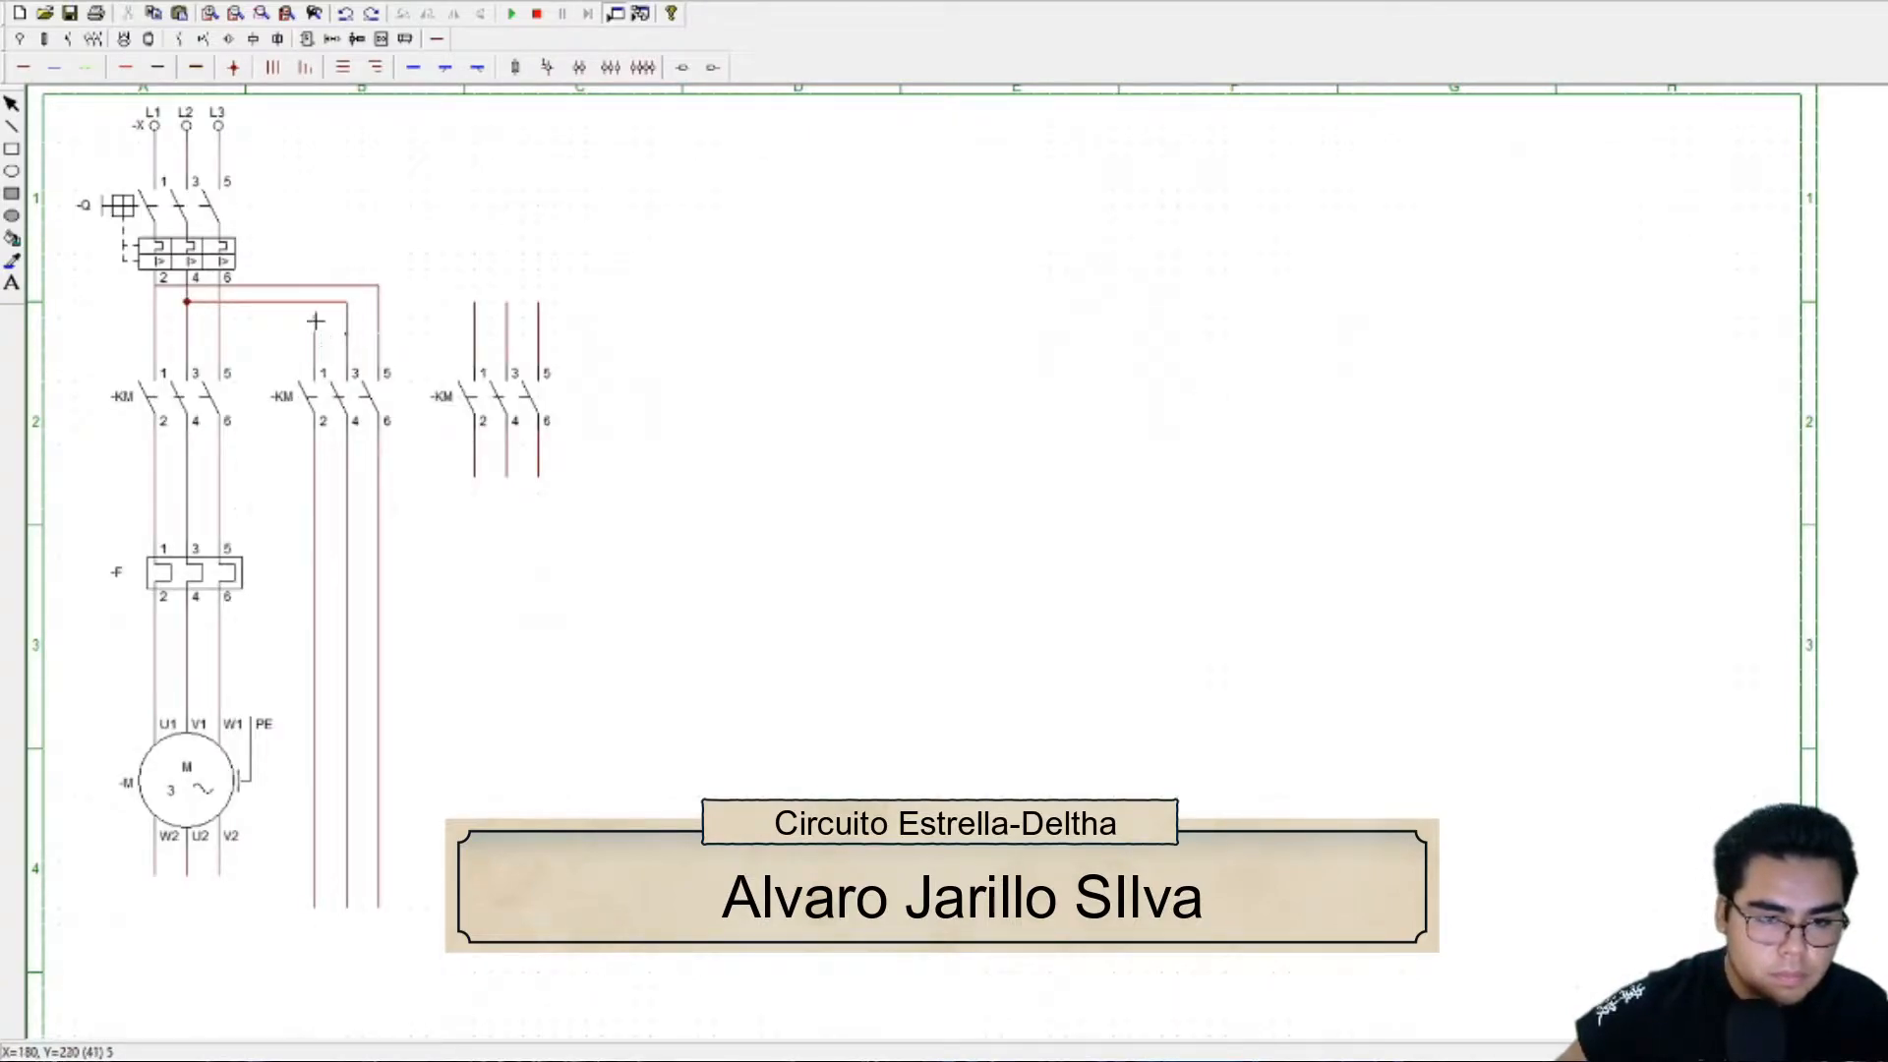
pyautogui.hotkey('ctrl', 'z')
pyautogui.hotkey('ctrl', 'z')
pyautogui.hotkey('ctrl', 'z')
pyautogui.hotkey('ctrl', 'z')
# - Connect the second contactor's terminals 5, 3 and 1 to the L1, L2 and L3 lines, and bridge the third contactor's upper conductors
pyautogui.moveTo(384, 336)
pyautogui.mouseDown()
pyautogui.moveTo(383, 301)
pyautogui.moveTo(154, 302)
pyautogui.mouseUp()
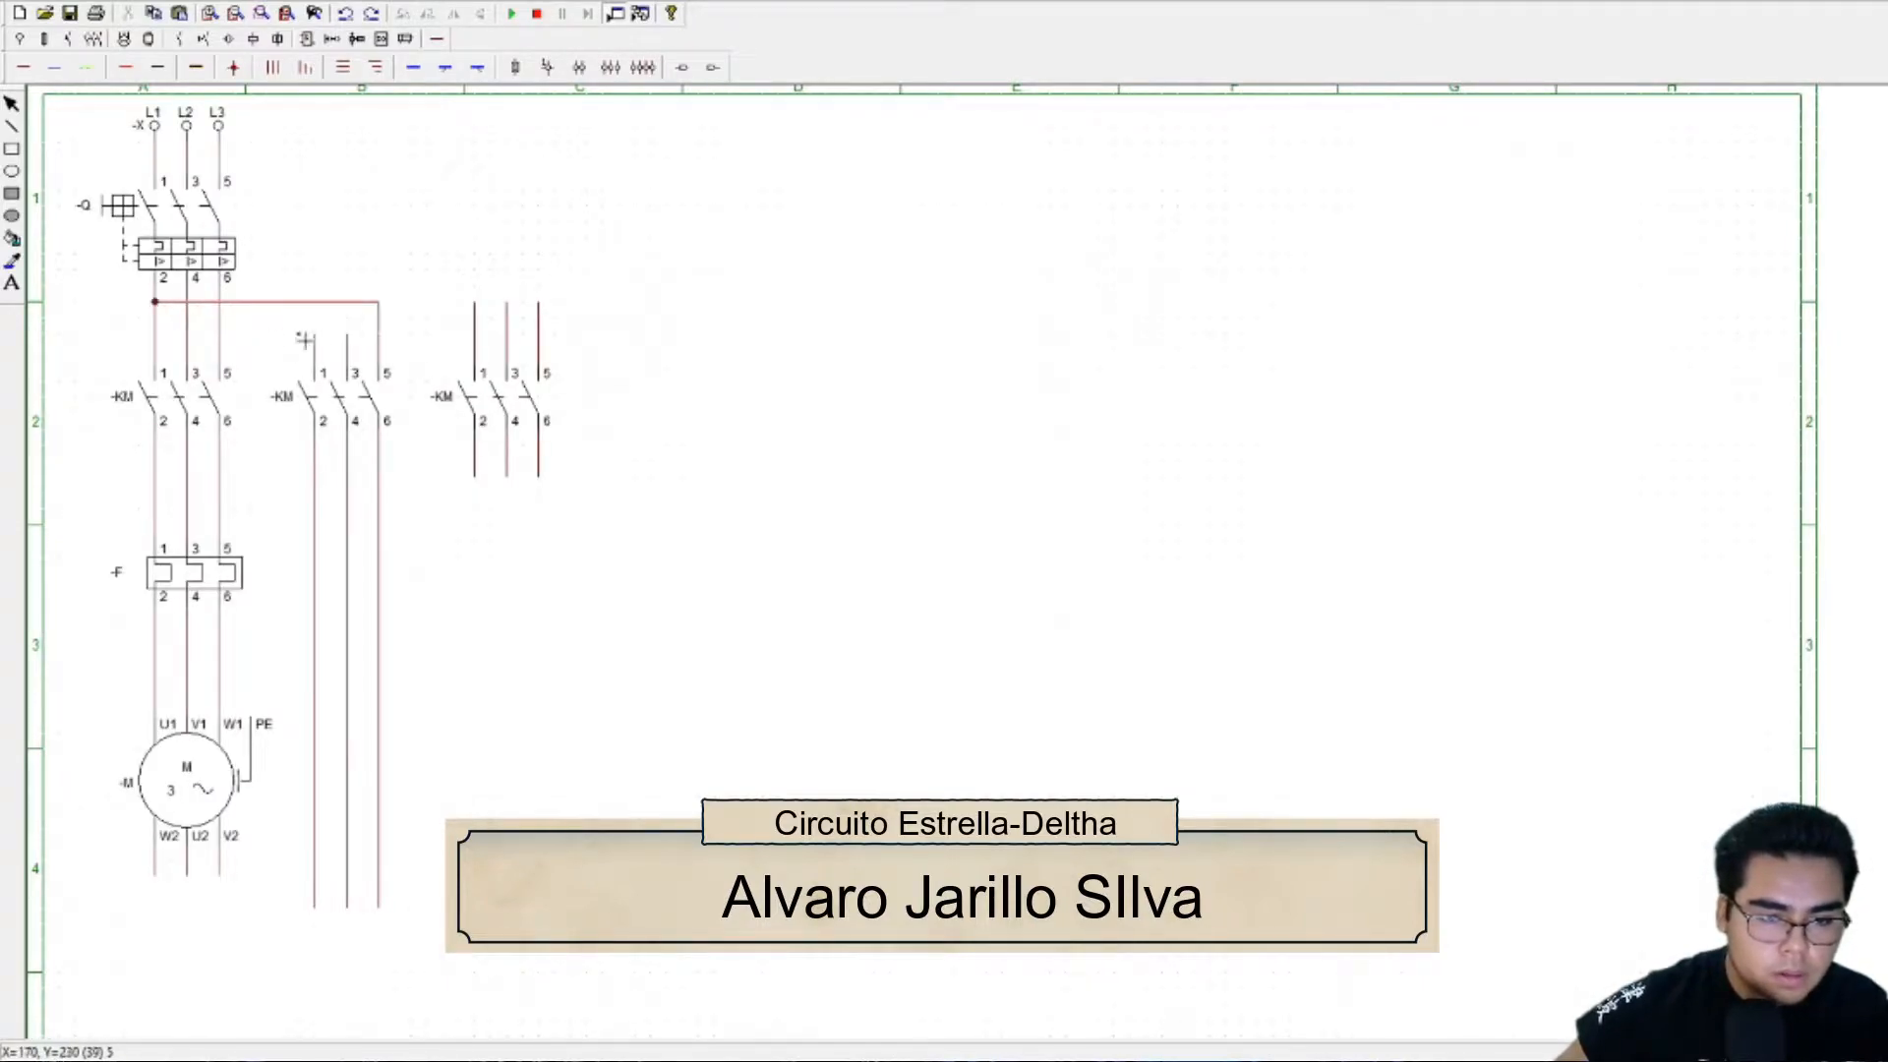
pyautogui.moveTo(346, 318)
pyautogui.mouseDown()
pyautogui.moveTo(187, 317)
pyautogui.moveTo(218, 333)
pyautogui.mouseUp()
pyautogui.moveTo(474, 301); pyautogui.dragTo(538, 302)
# - Connect the third contactor's lower terminals 2, 4 and 6 to the second contactor's output conductors 2, 4 and 6
pyautogui.moveTo(543, 478)
pyautogui.mouseDown()
pyautogui.moveTo(546, 547)
pyautogui.moveTo(378, 526)
pyautogui.mouseUp()
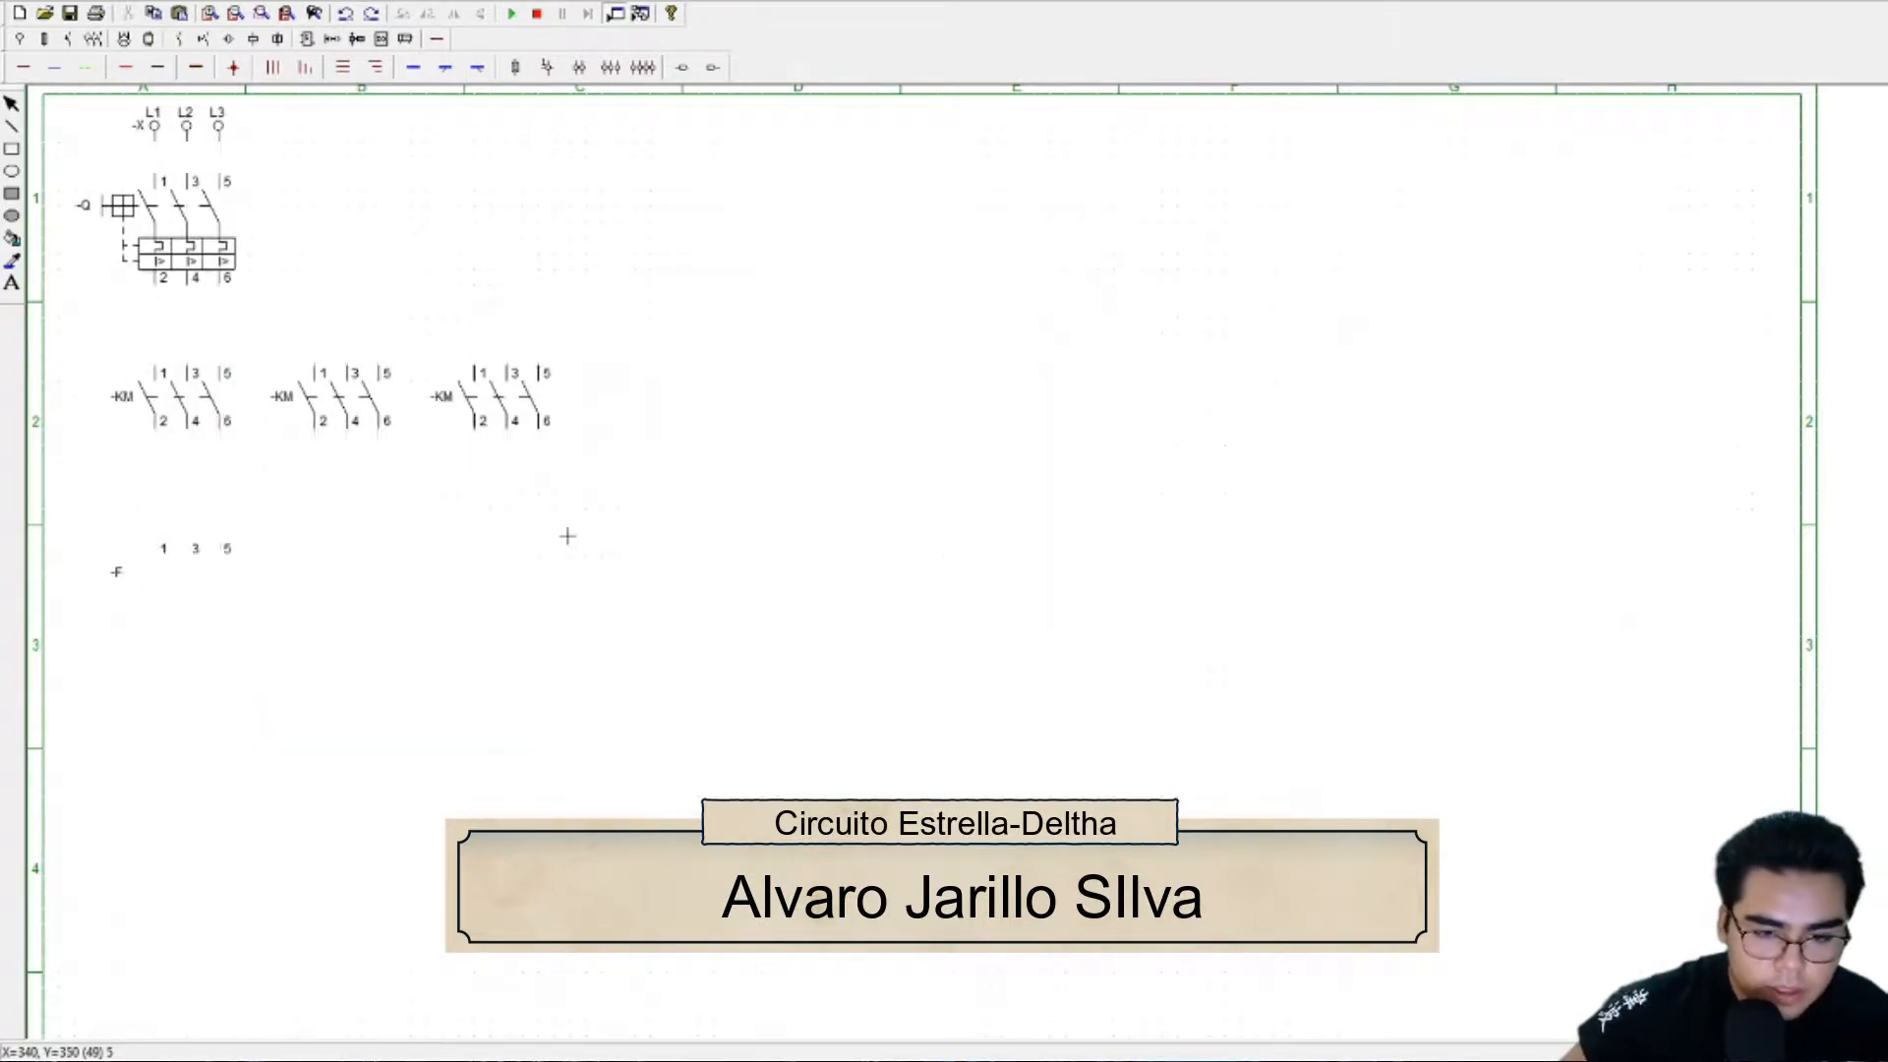
pyautogui.hotkey('ctrl', 'z')
pyautogui.moveTo(540, 543); pyautogui.dragTo(379, 541)
pyautogui.moveTo(507, 482); pyautogui.dragTo(347, 525)
pyautogui.moveTo(460, 510); pyautogui.dragTo(316, 511)
pyautogui.hotkey('ctrl', 'z')
pyautogui.hotkey('ctrl', 'z')
pyautogui.moveTo(478, 481)
pyautogui.mouseDown()
pyautogui.moveTo(475, 508)
pyautogui.moveTo(324, 518)
pyautogui.mouseUp()
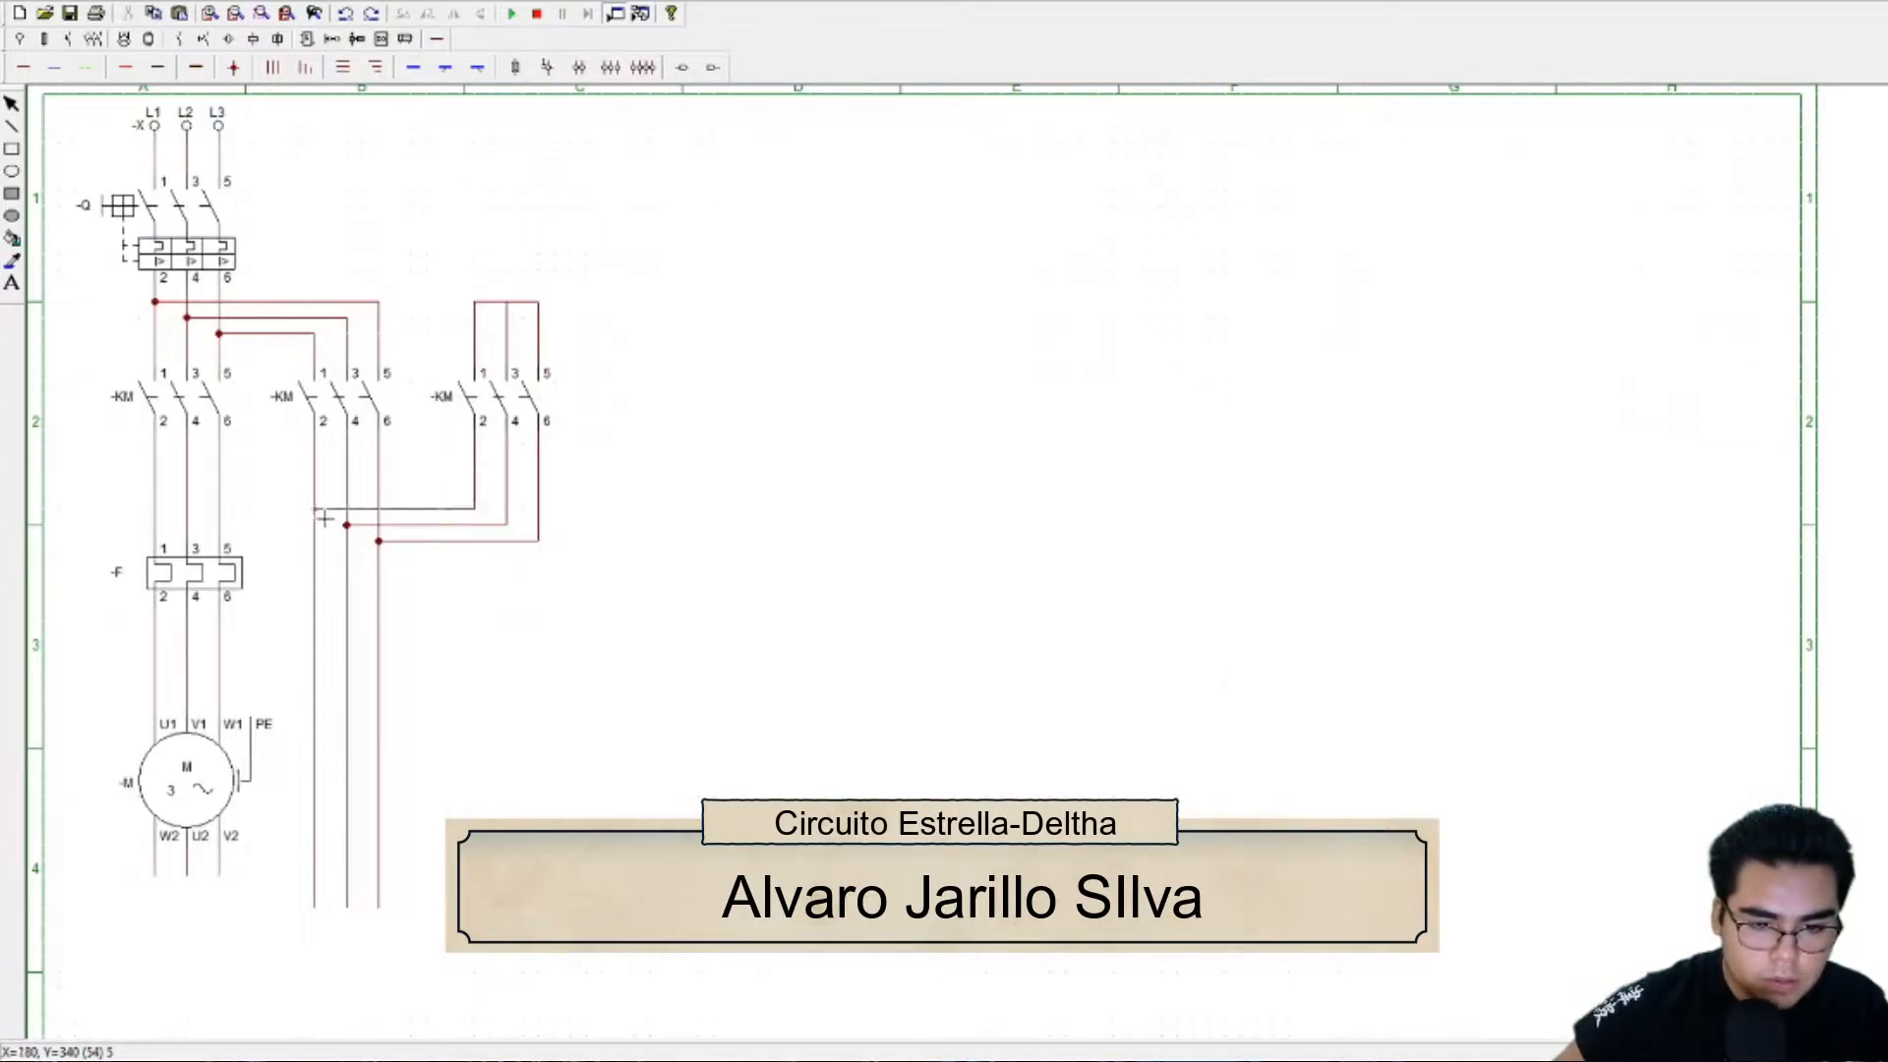
# - Connect the second contactor's outputs 2, 4 and 6 to the motor terminals V2, U2 and W2
pyautogui.moveTo(315, 907)
pyautogui.mouseDown()
pyautogui.moveTo(218, 907)
pyautogui.moveTo(219, 876)
pyautogui.mouseUp()
pyautogui.moveTo(346, 922)
pyautogui.mouseDown()
pyautogui.moveTo(187, 922)
pyautogui.moveTo(187, 860)
pyautogui.mouseUp()
pyautogui.moveTo(380, 909)
pyautogui.mouseDown()
pyautogui.moveTo(378, 942)
pyautogui.moveTo(154, 947)
pyautogui.moveTo(155, 860)
pyautogui.mouseUp()
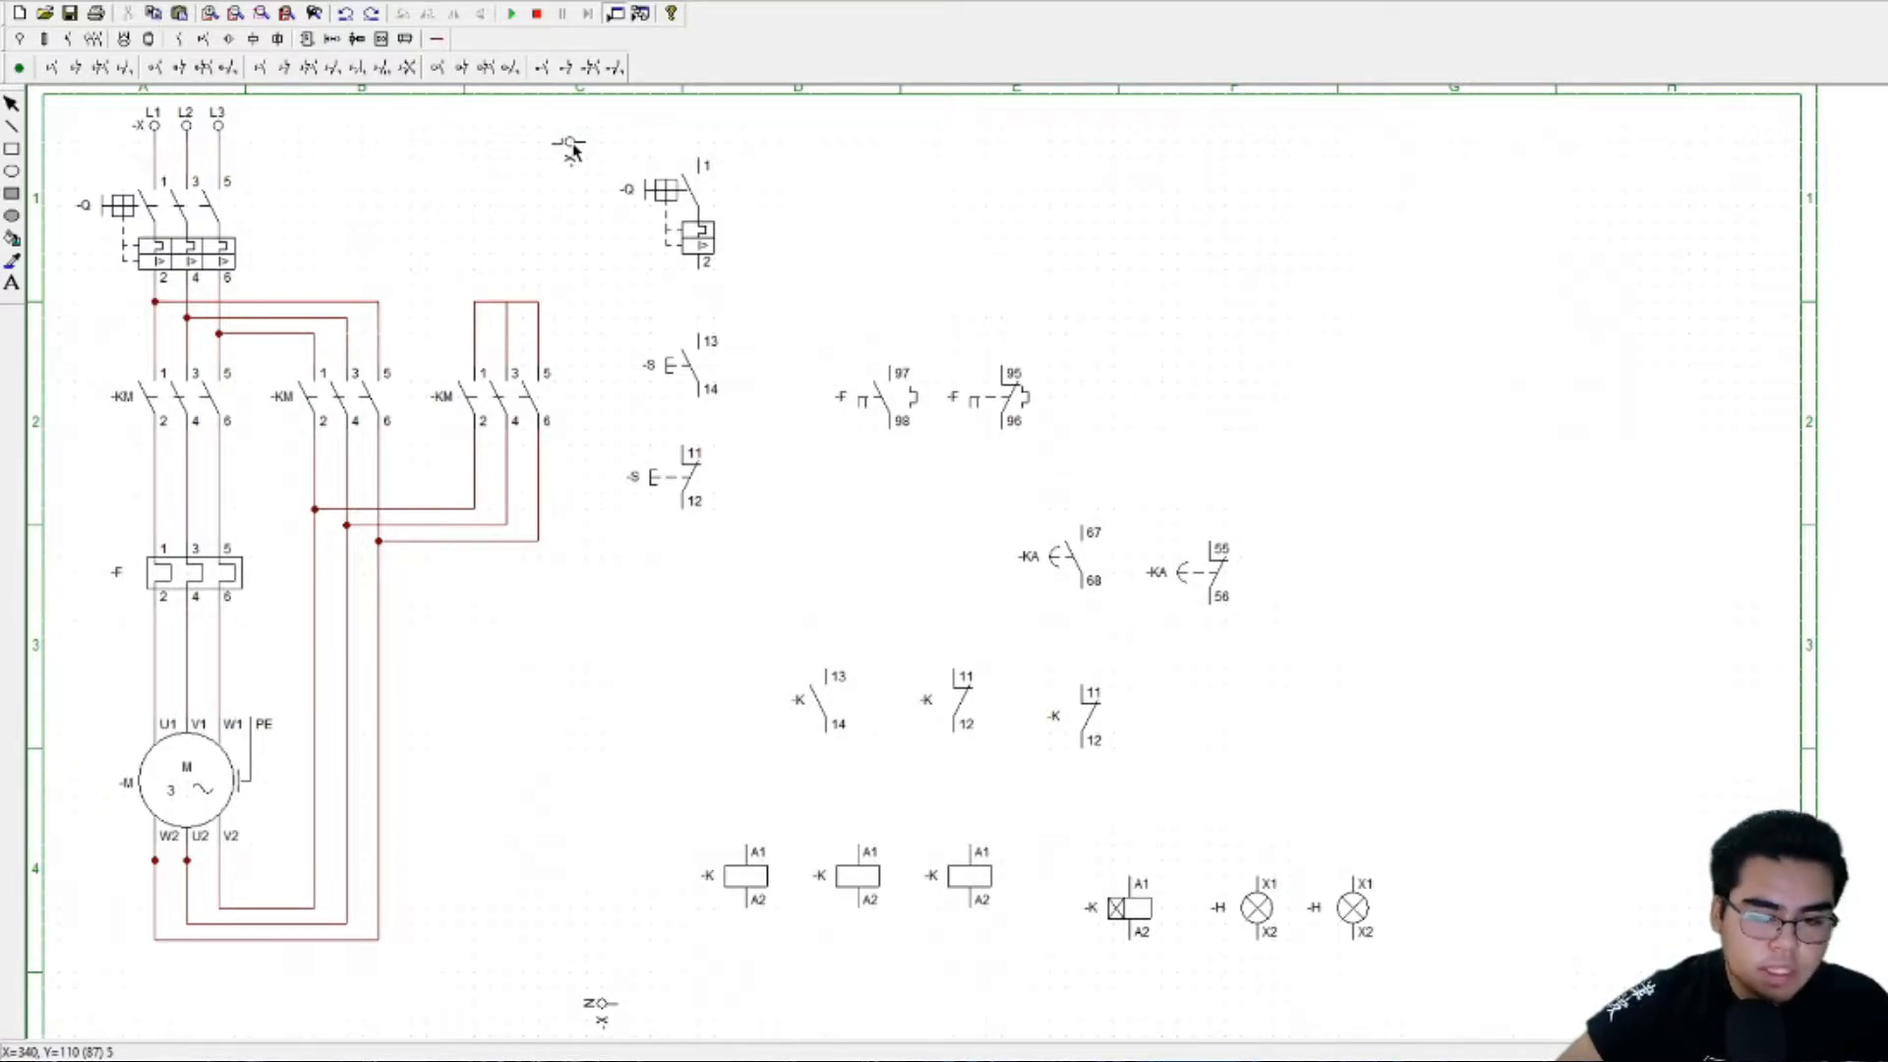
# - Review the placed control components: the breaker, push buttons, overload contacts, timer contacts and auxiliary contacts
pyautogui.click(674, 206)
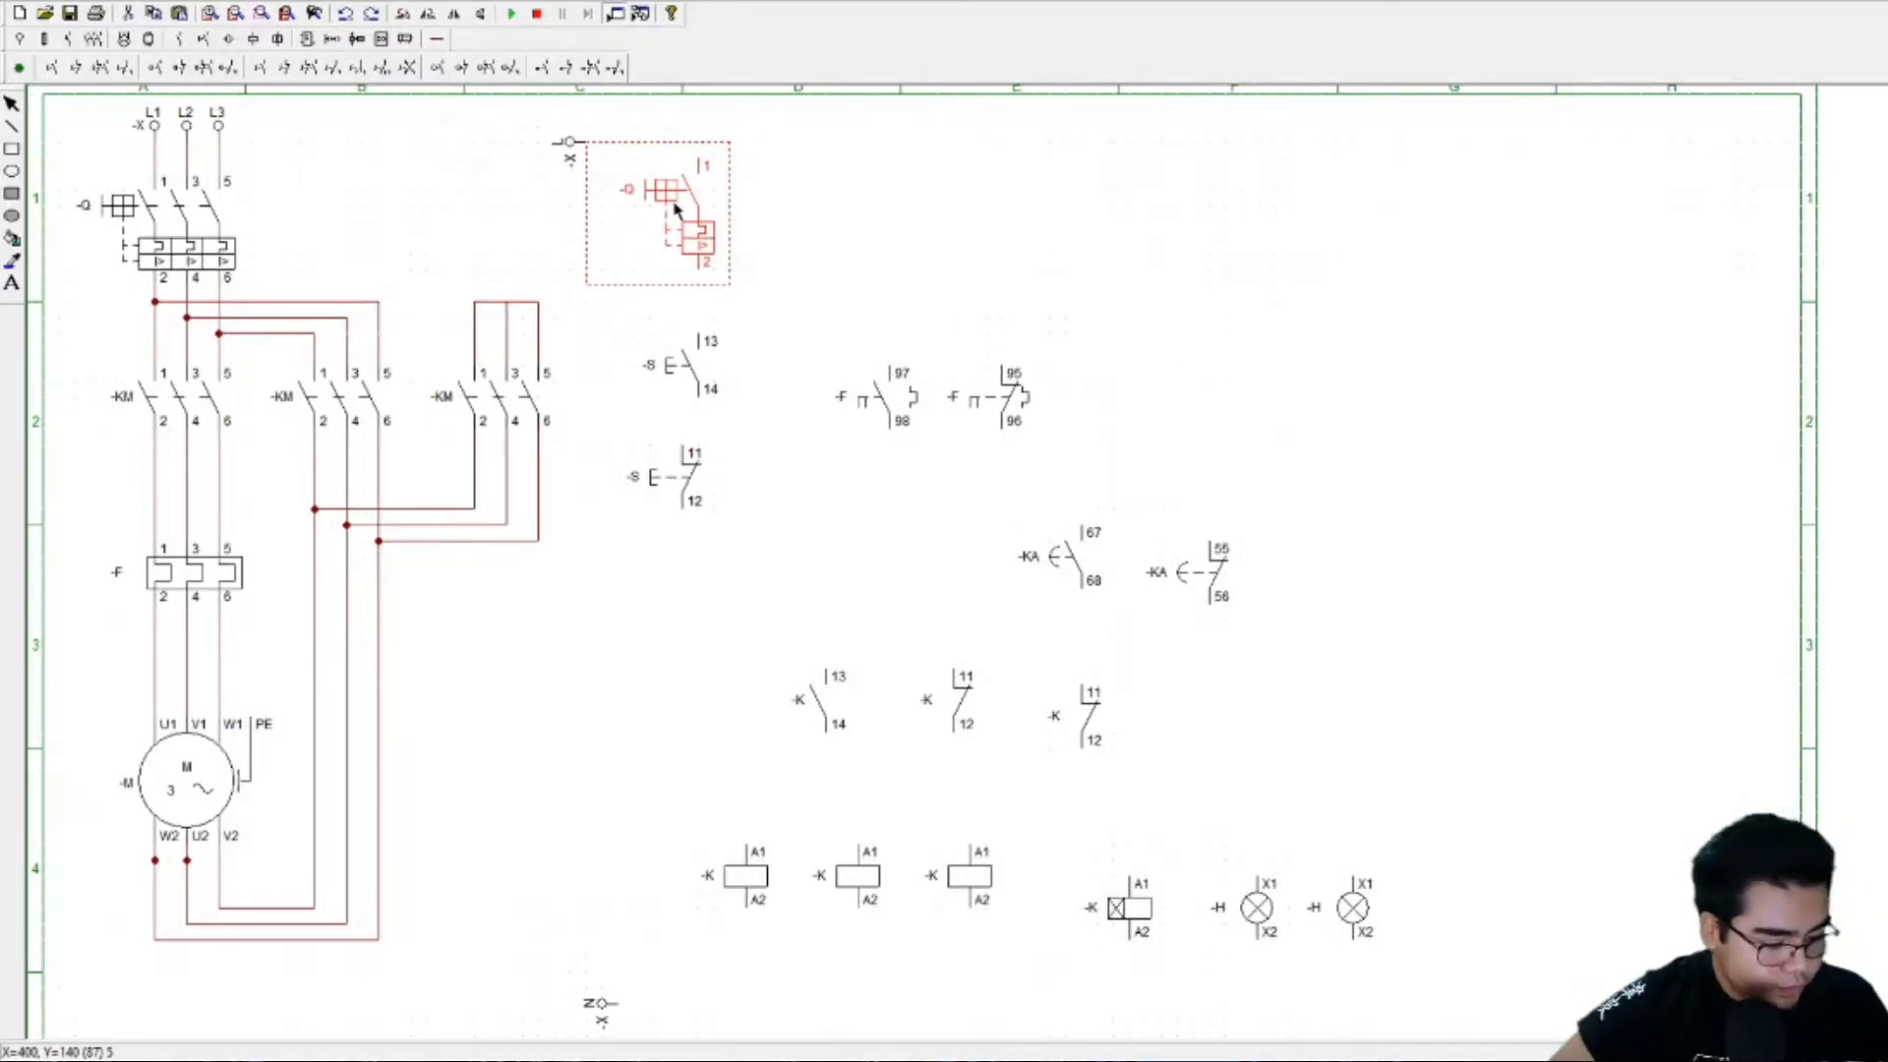
pyautogui.click(870, 258)
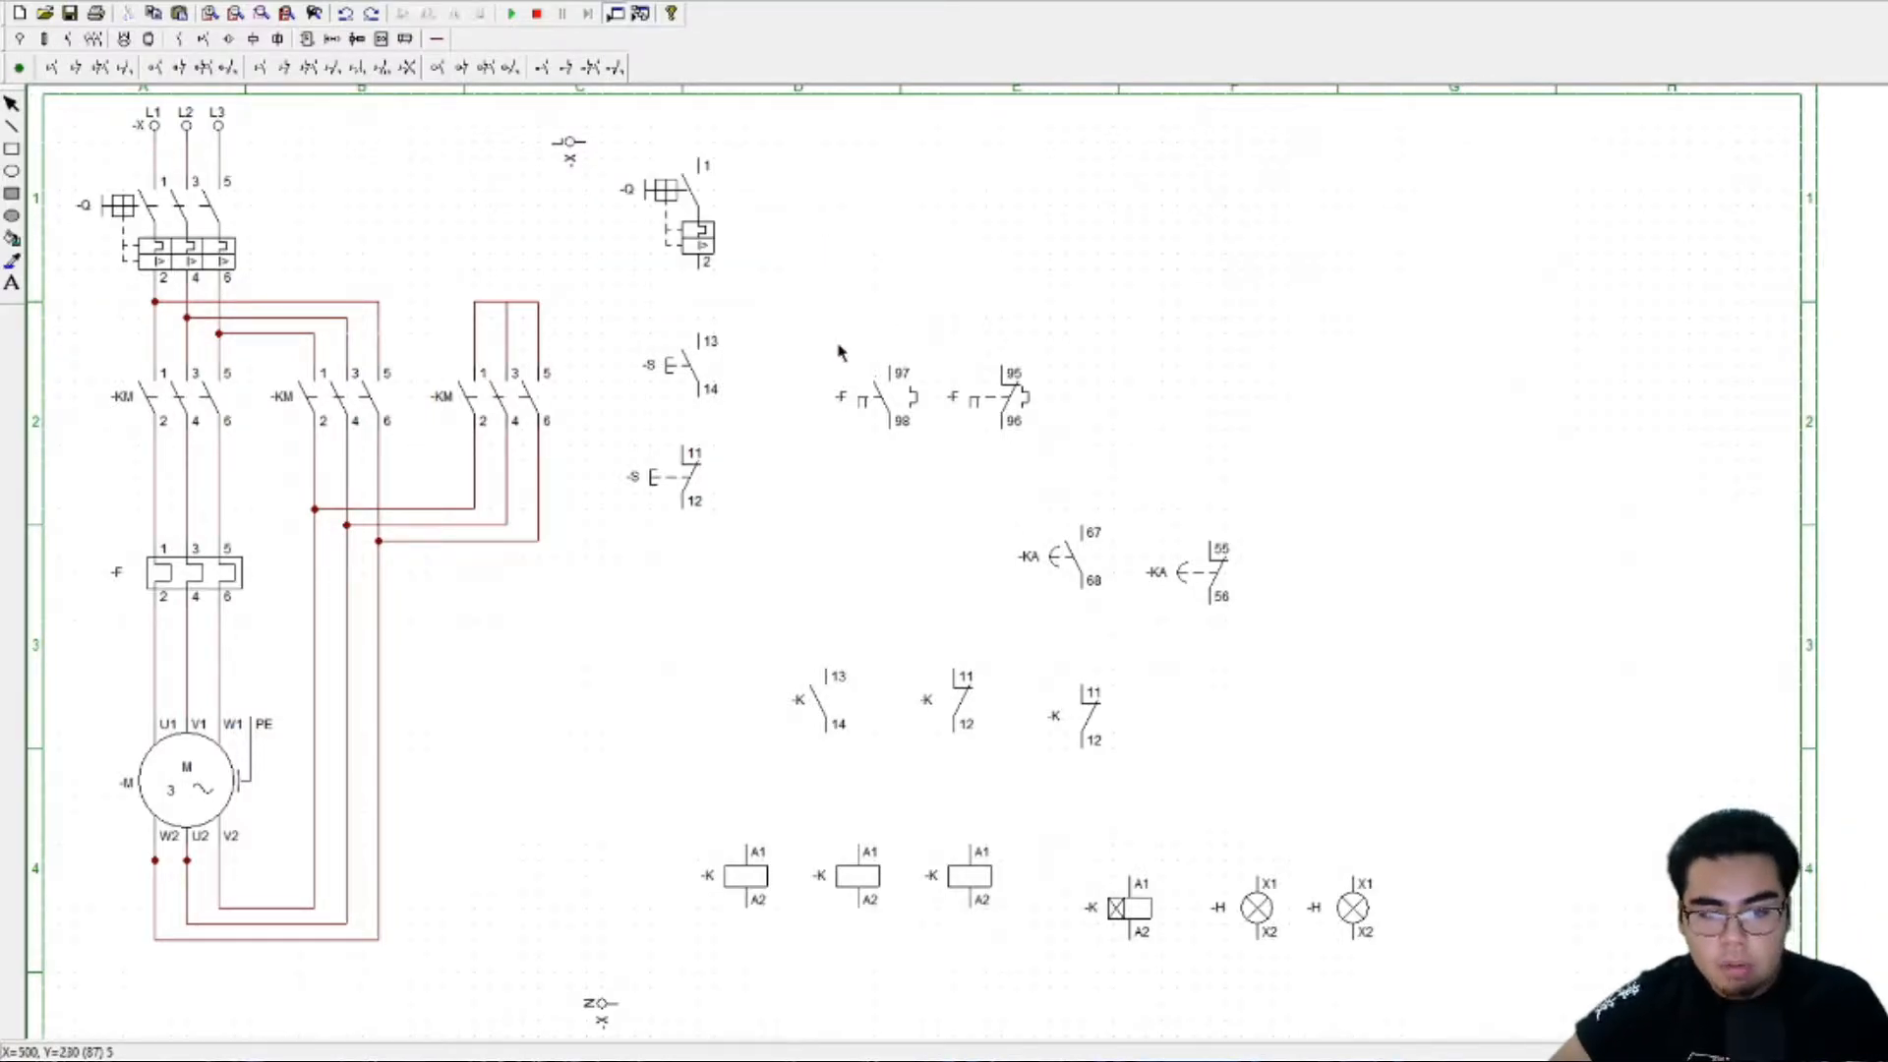
pyautogui.click(715, 376)
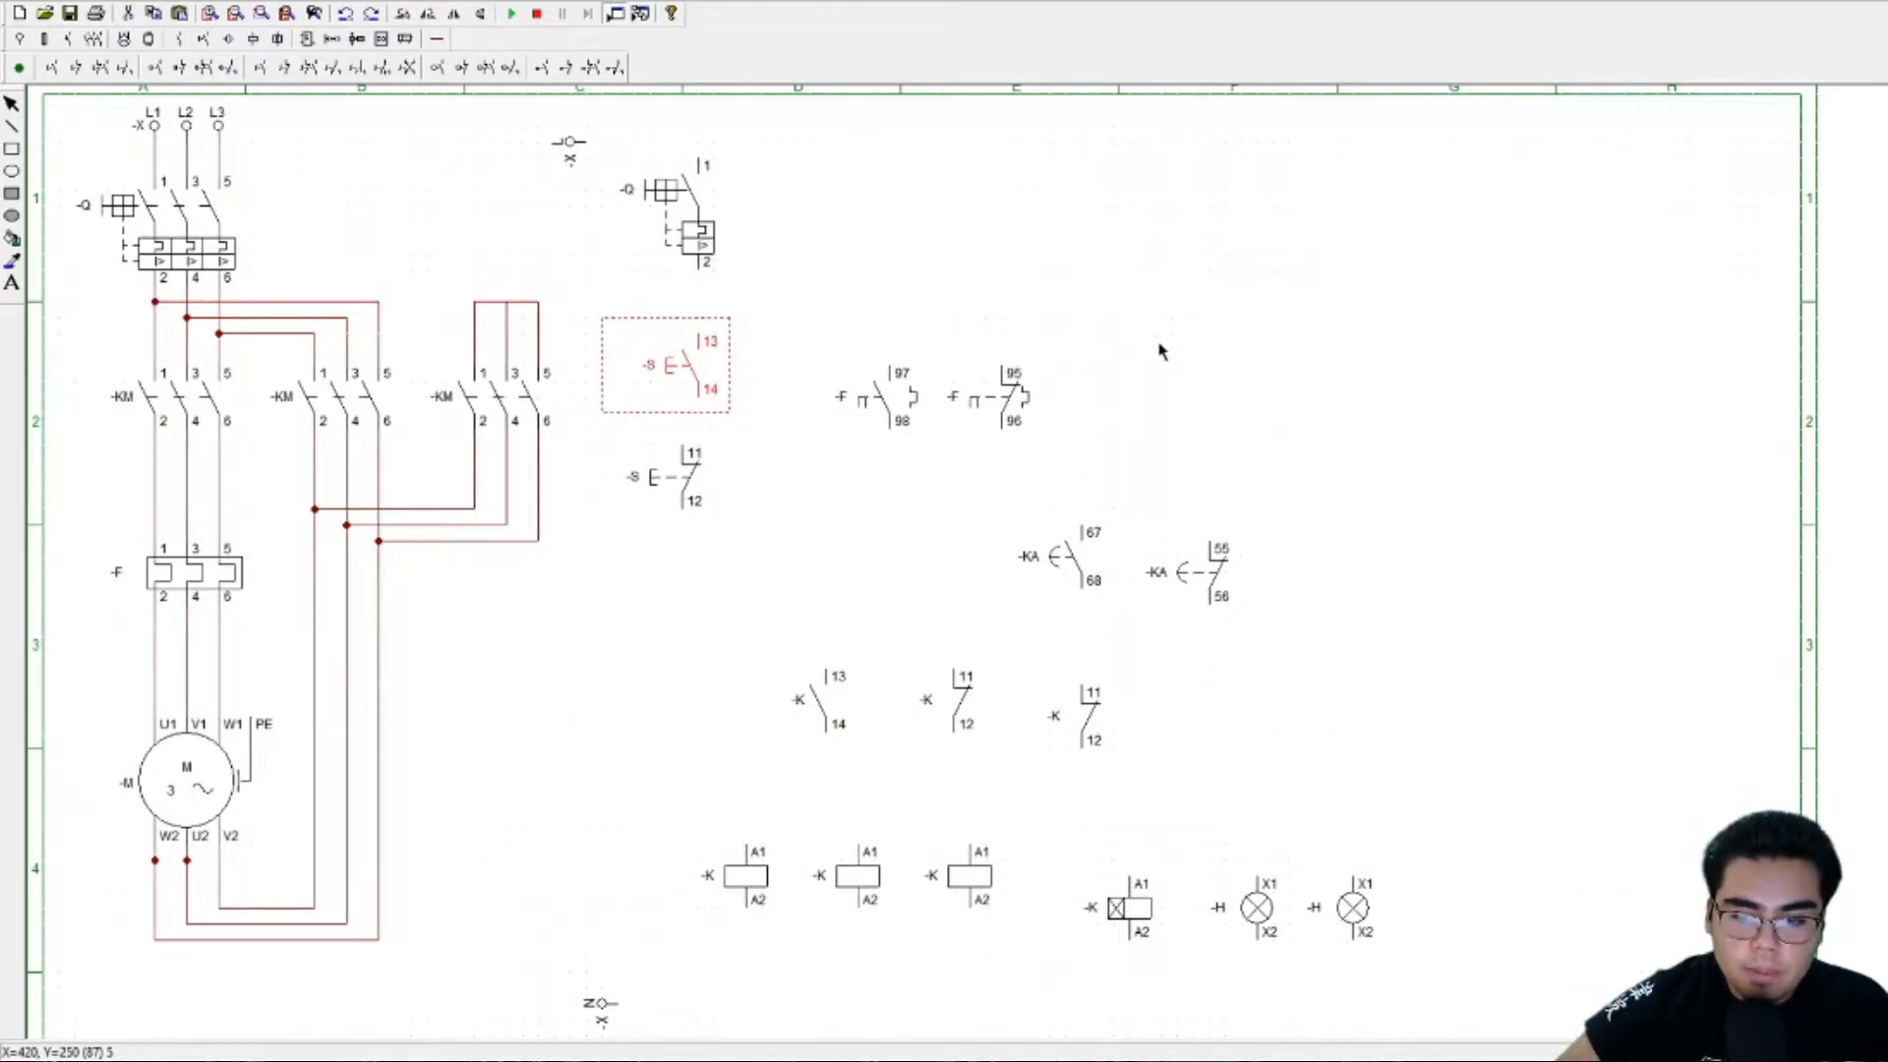
pyautogui.click(695, 484)
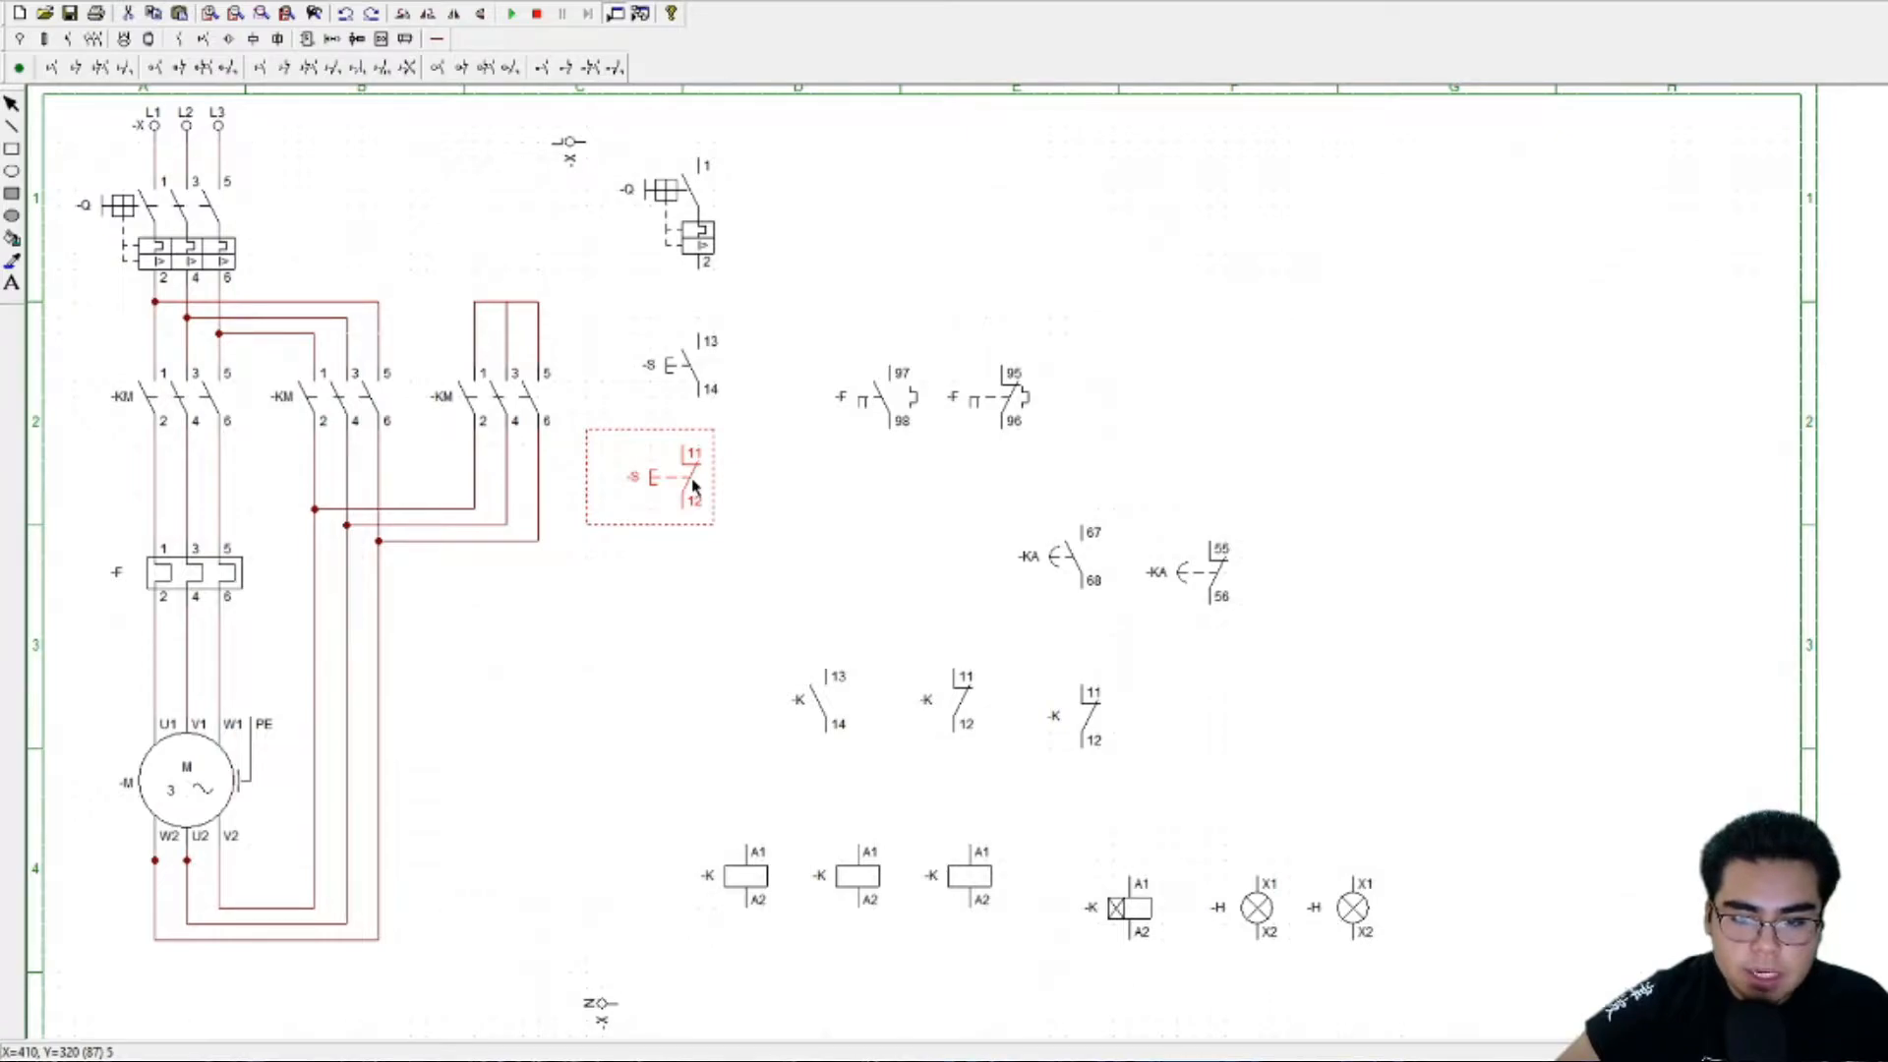
pyautogui.click(895, 423)
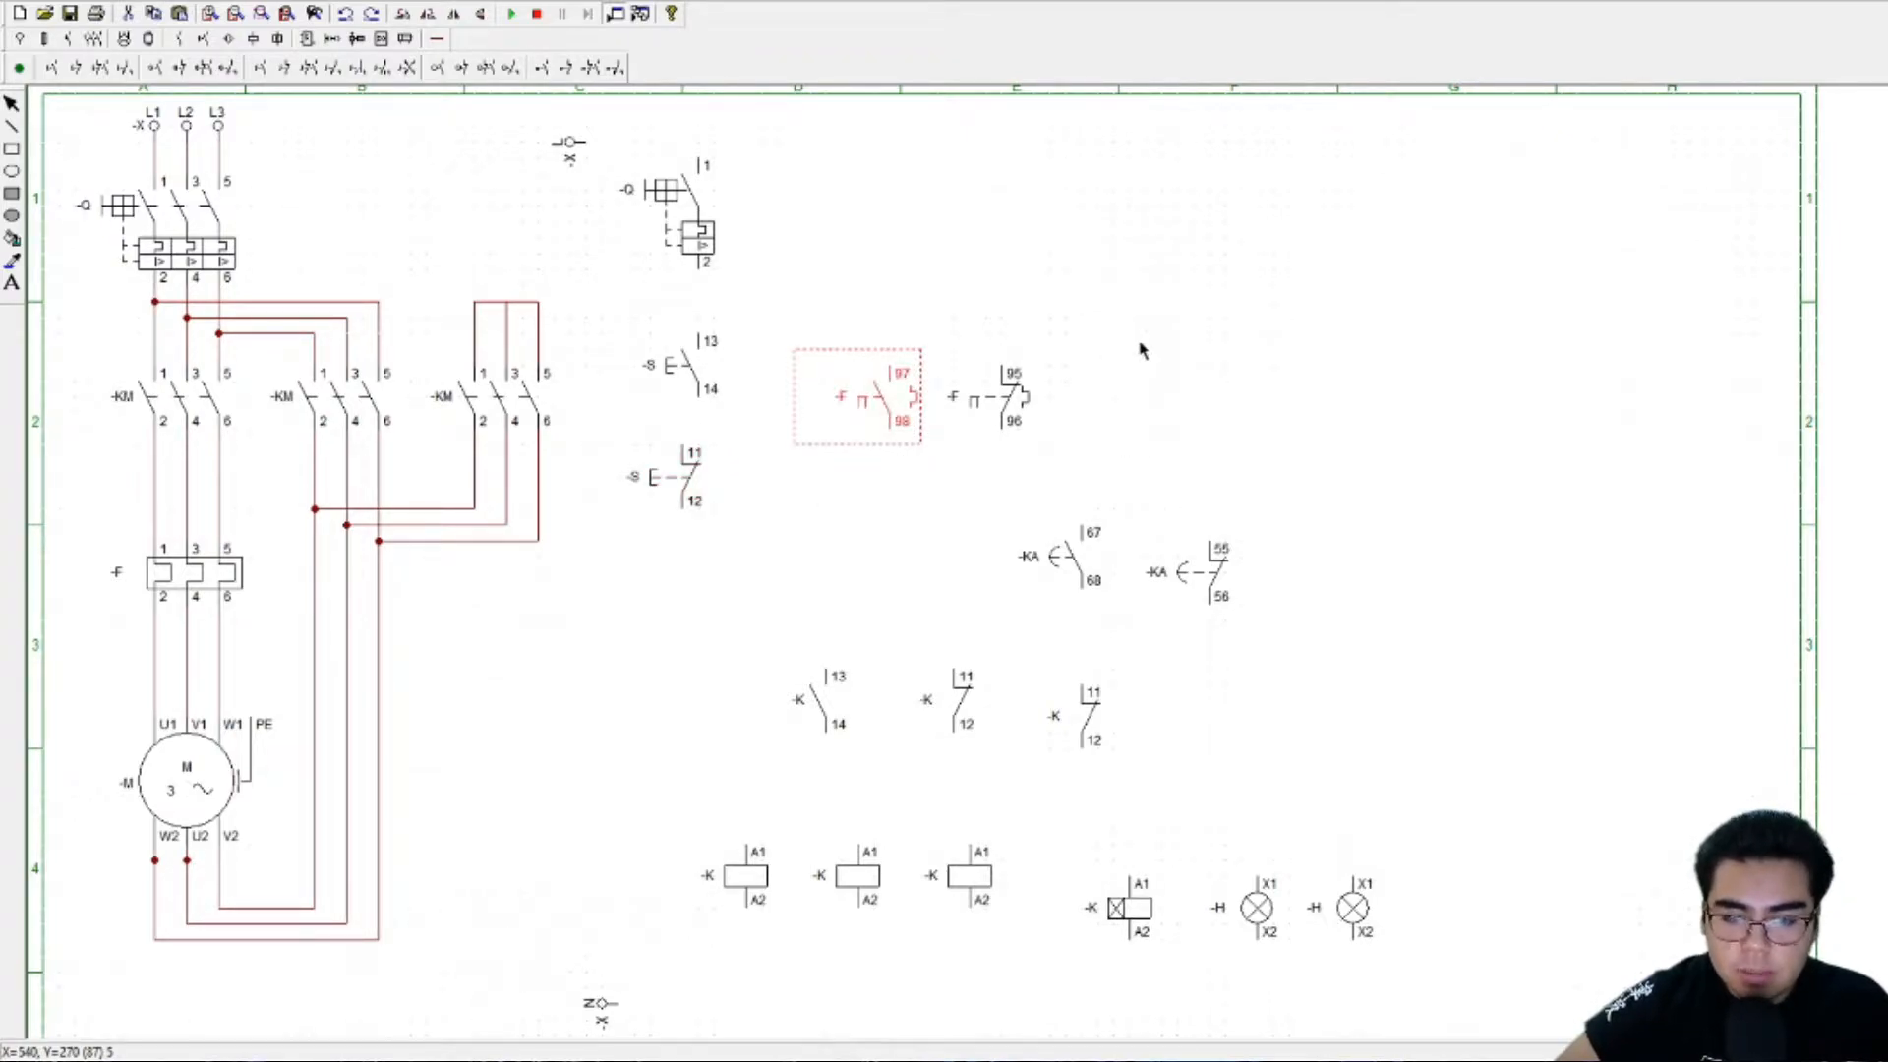
pyautogui.click(909, 440)
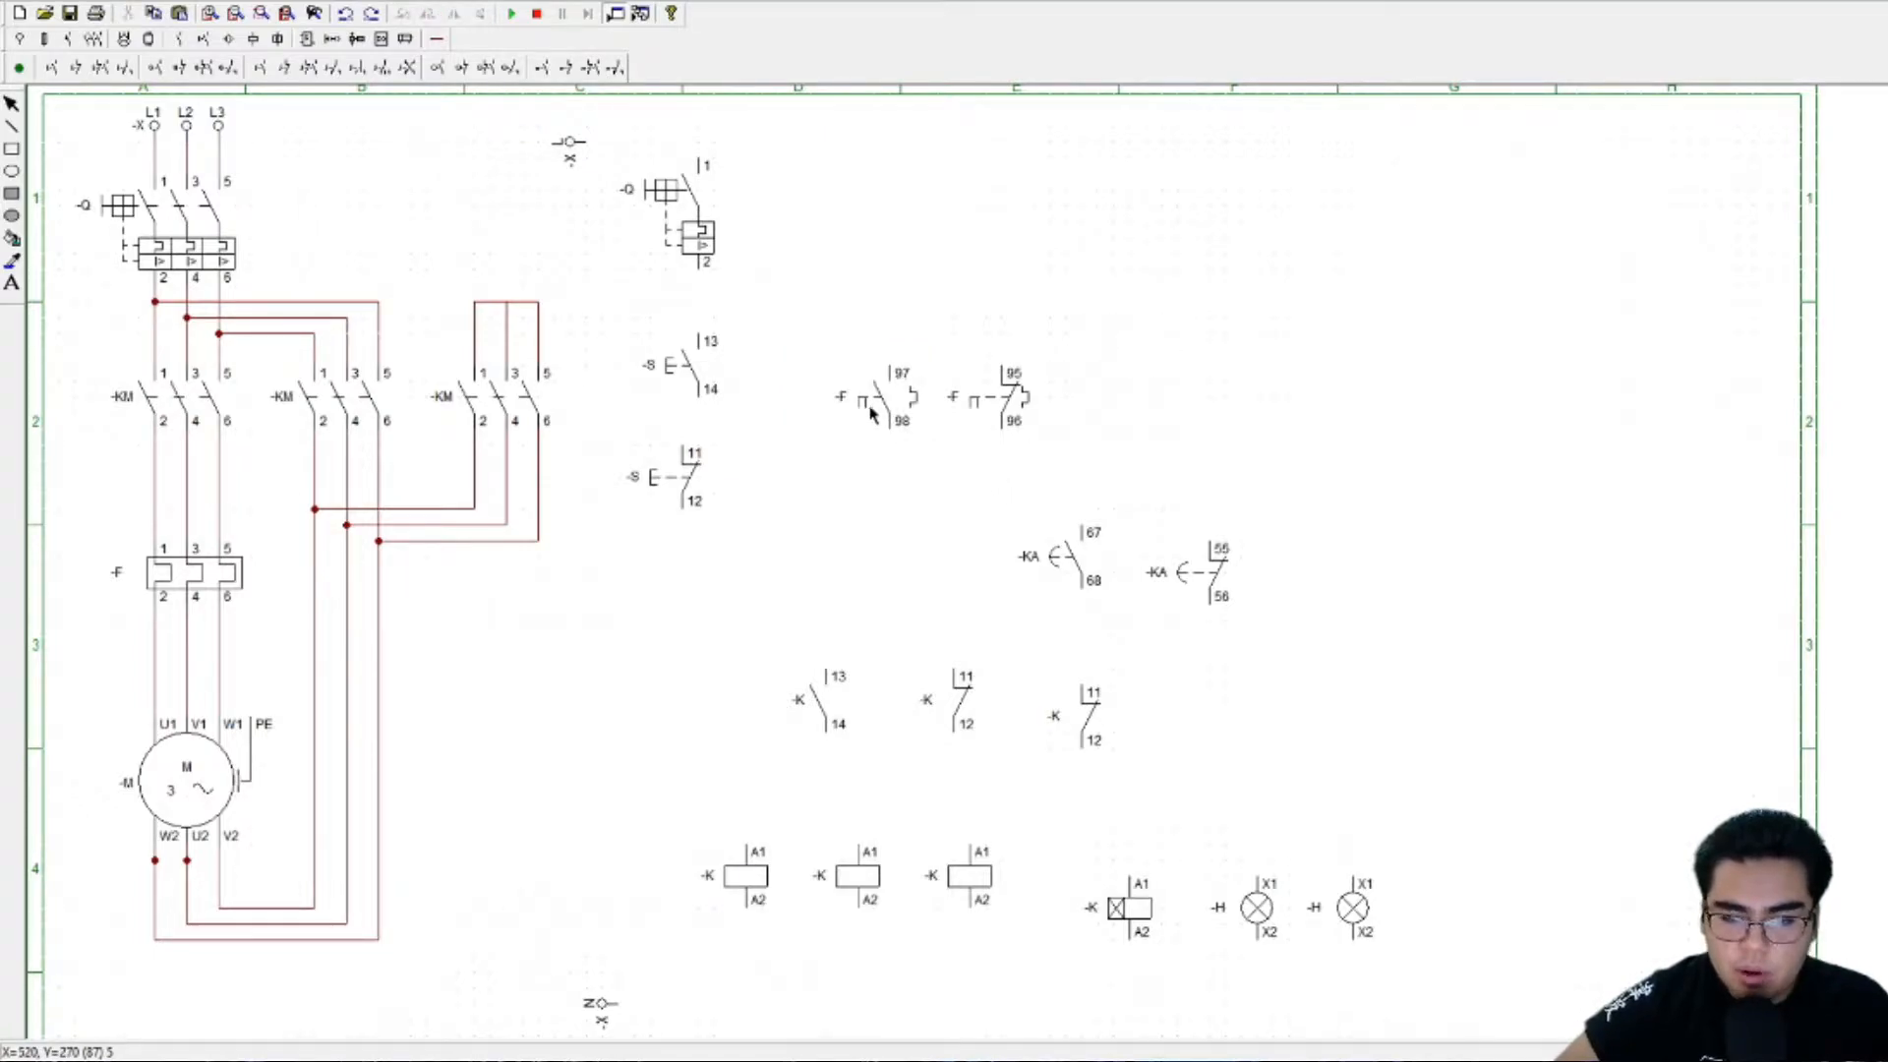
pyautogui.click(1069, 576)
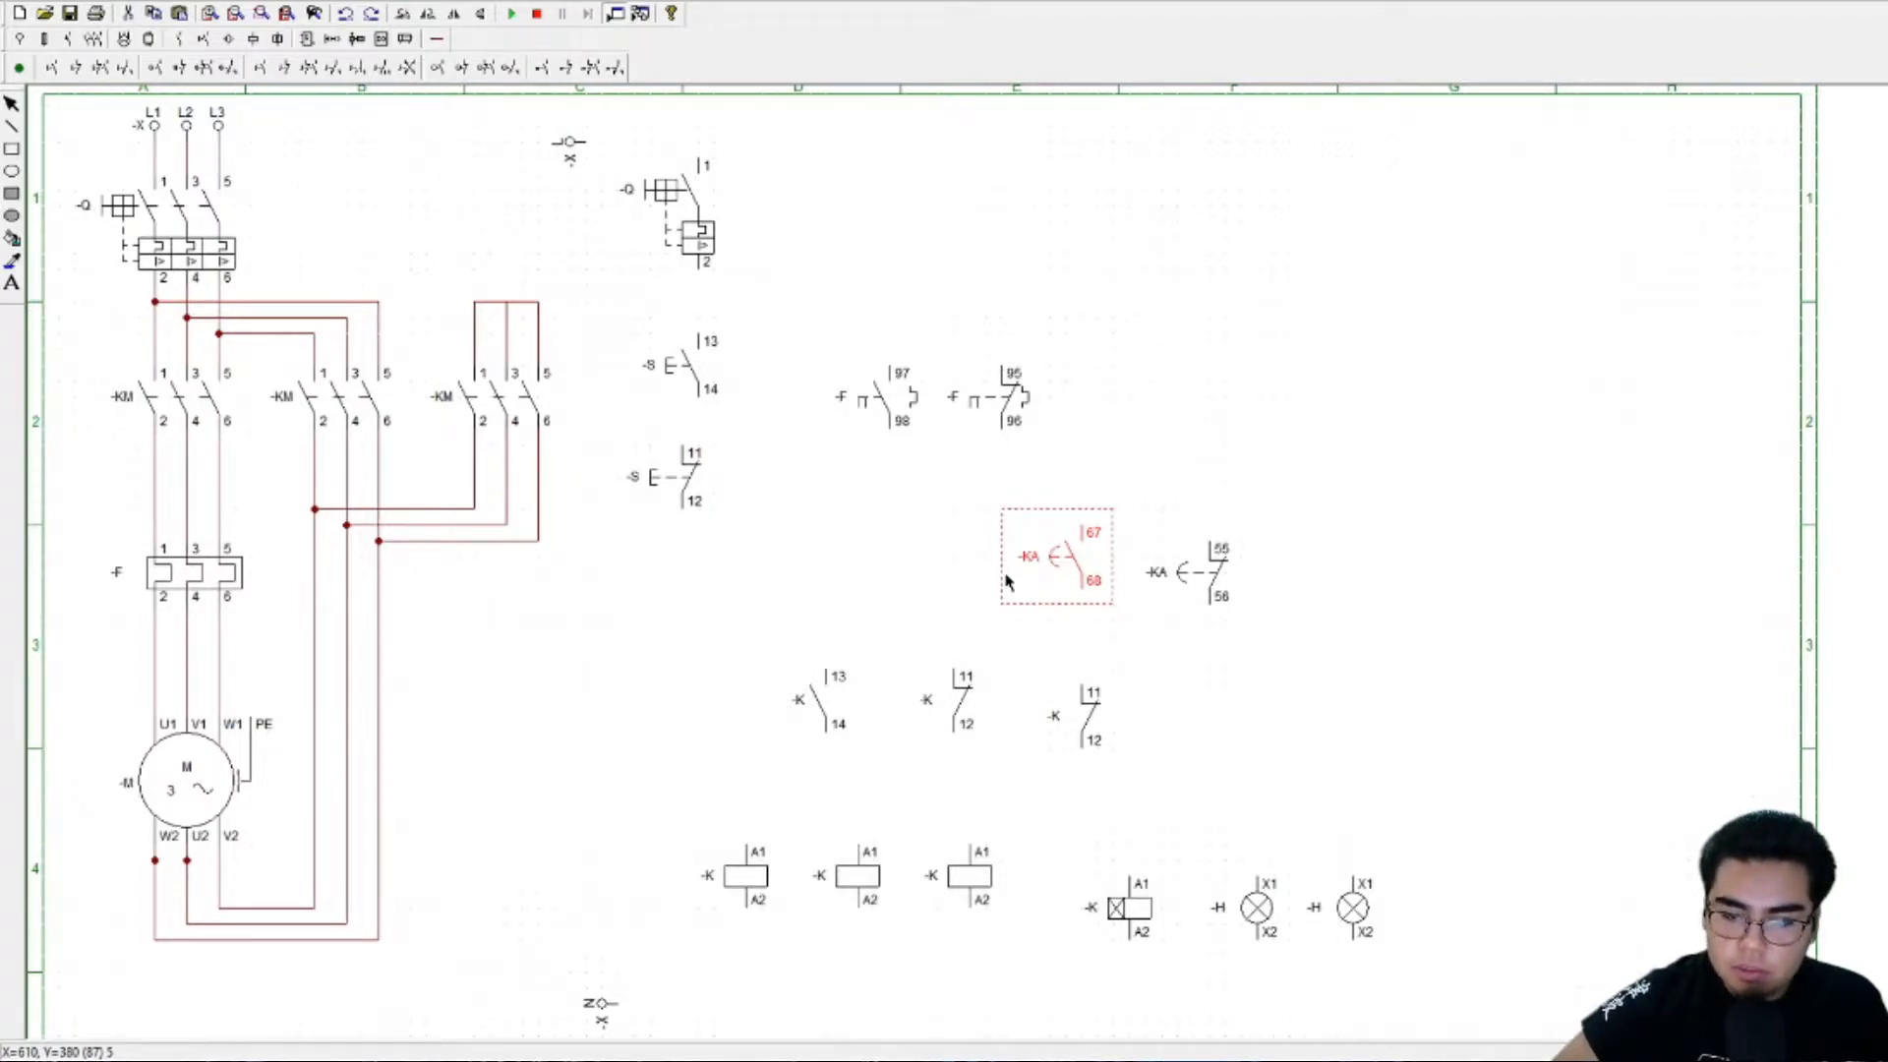
pyautogui.click(1396, 597)
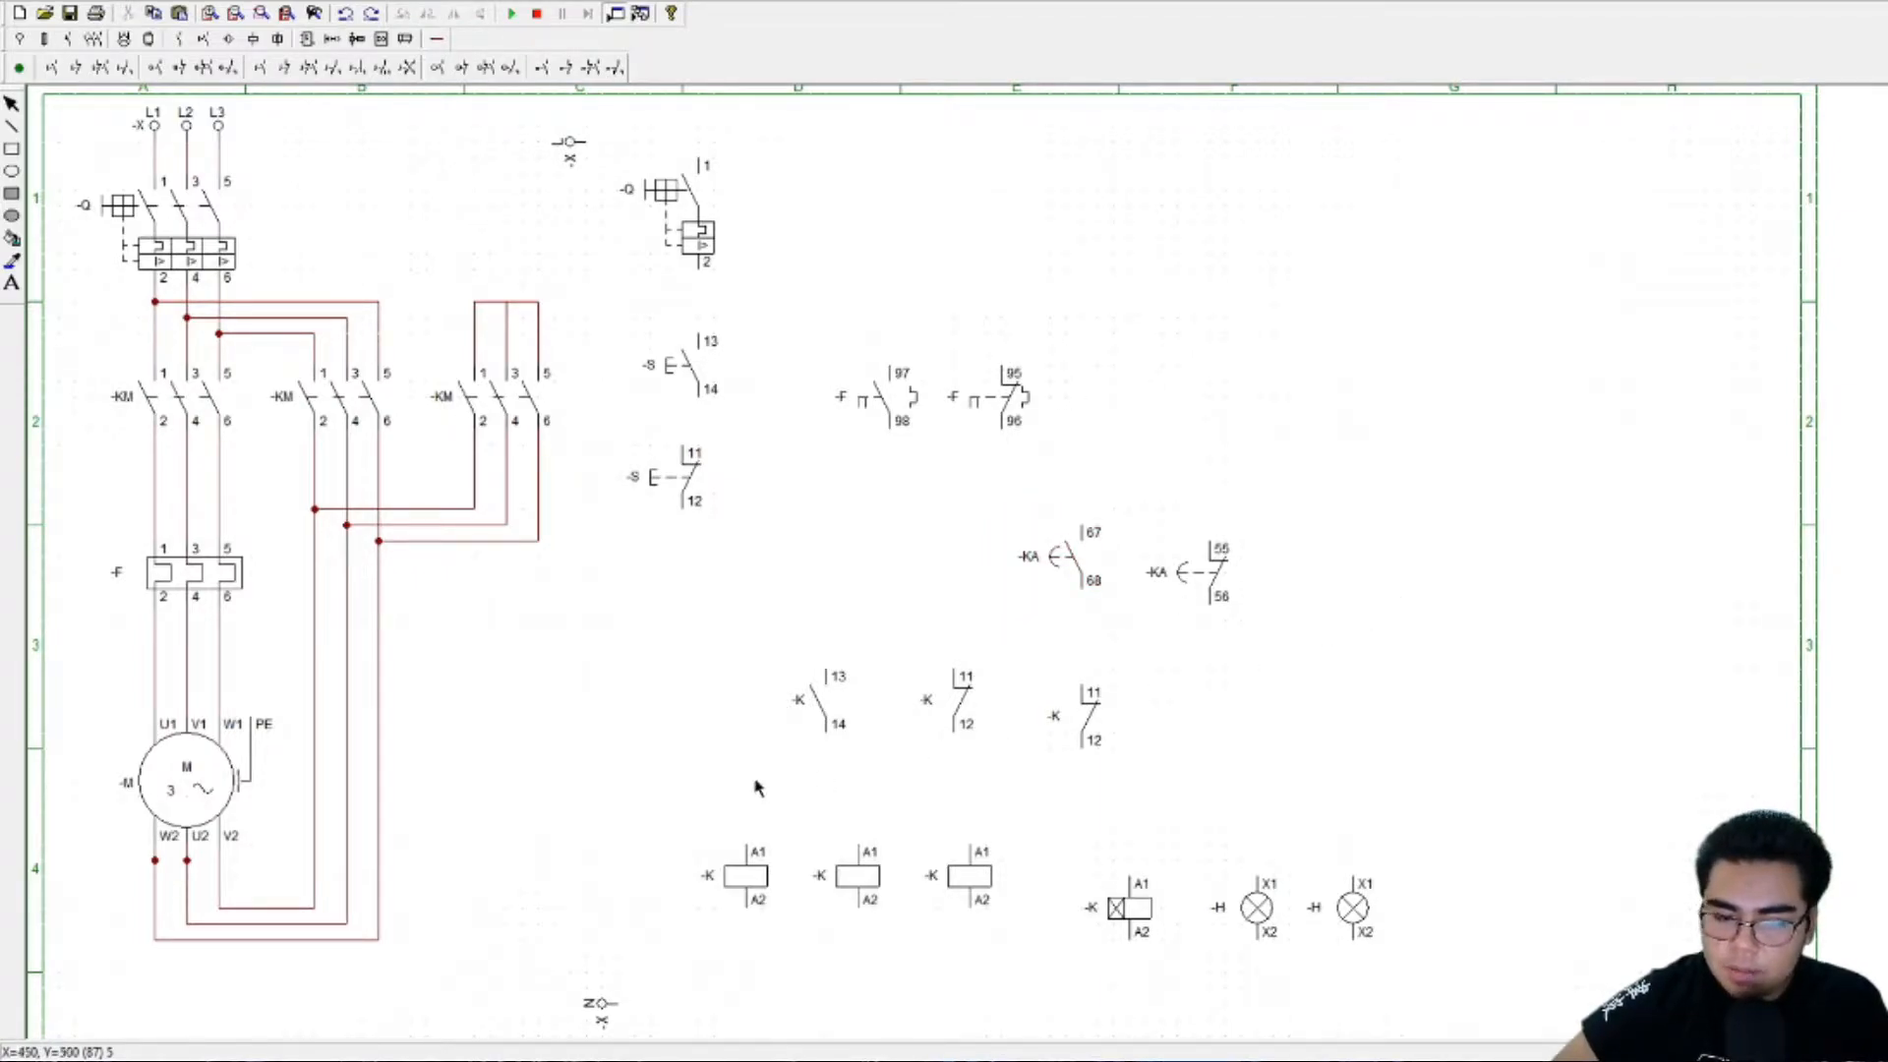
pyautogui.click(818, 702)
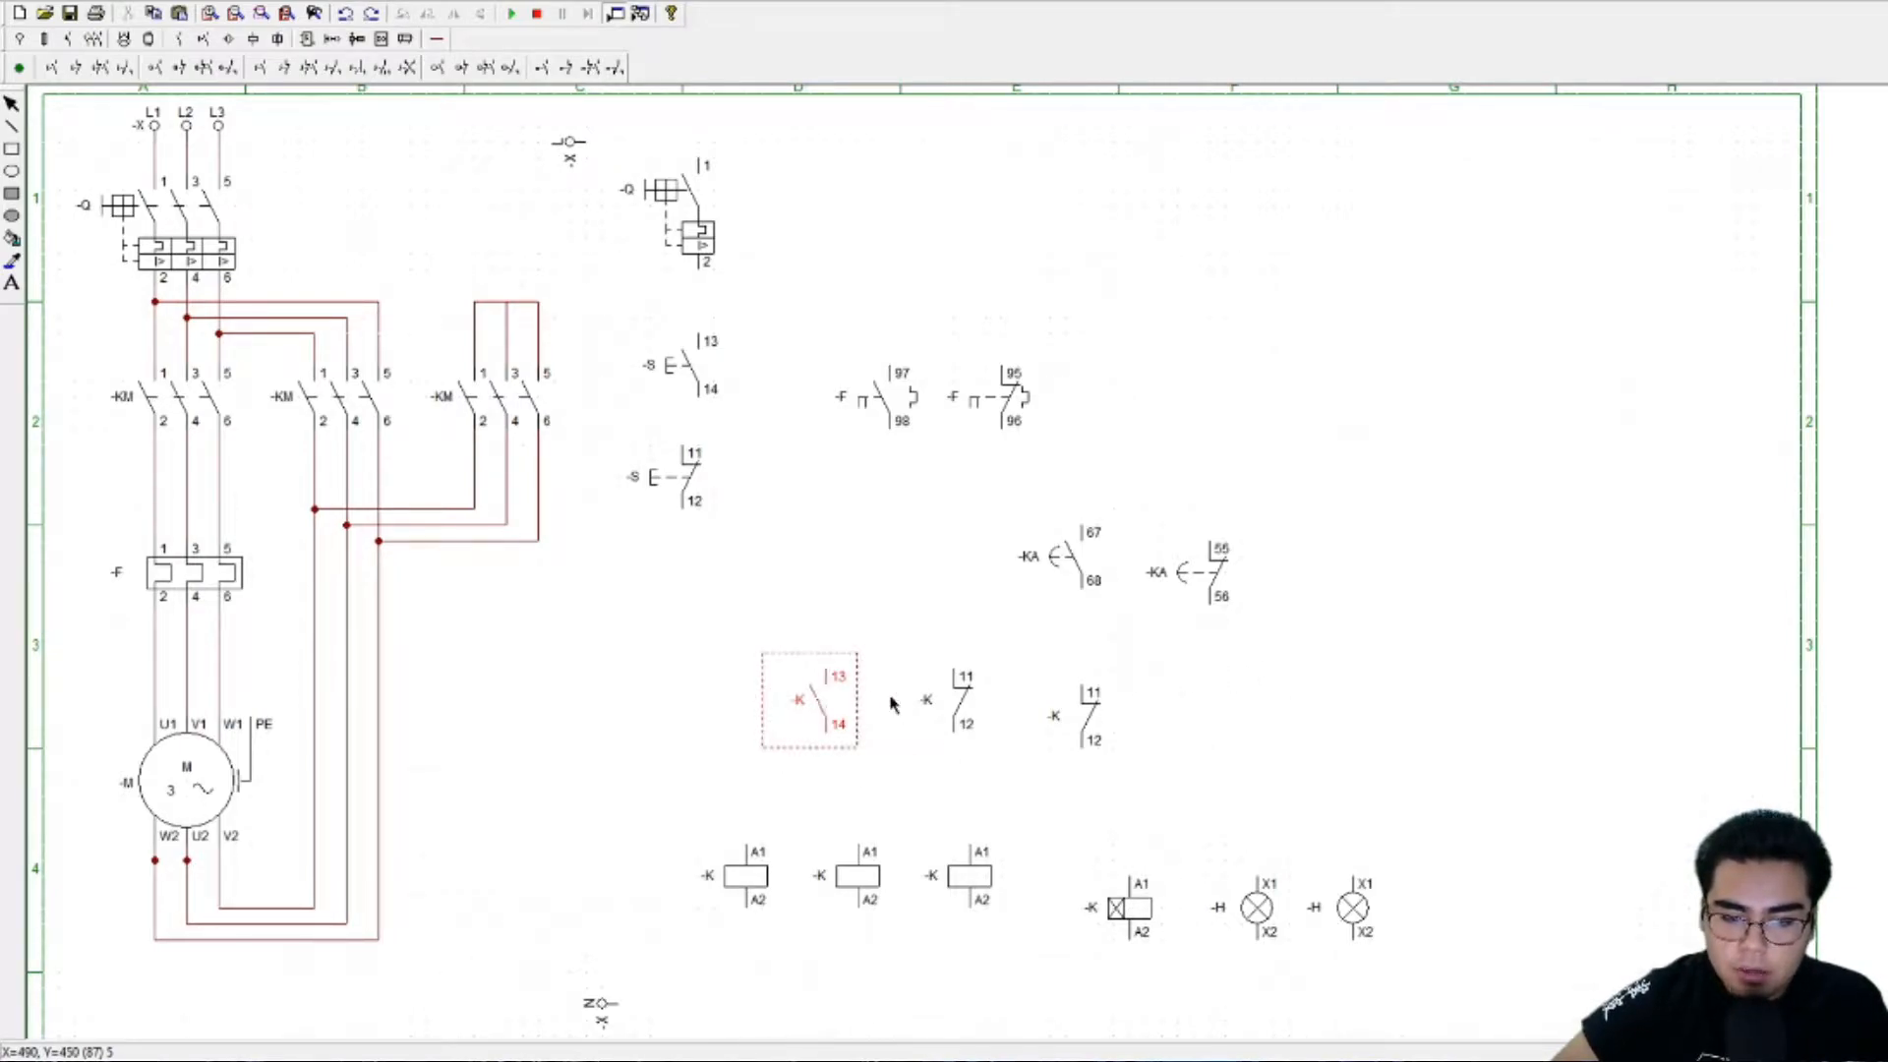
pyautogui.click(1332, 759)
# - Review the contactor coils, the timer relay coil and the two pilot lamps of the control circuit
pyautogui.click(981, 892)
pyautogui.click(871, 889)
pyautogui.moveTo(665, 830); pyautogui.dragTo(793, 914)
pyautogui.press('Delete')
pyautogui.hotkey('ctrl', 'z')
pyautogui.click(1130, 914)
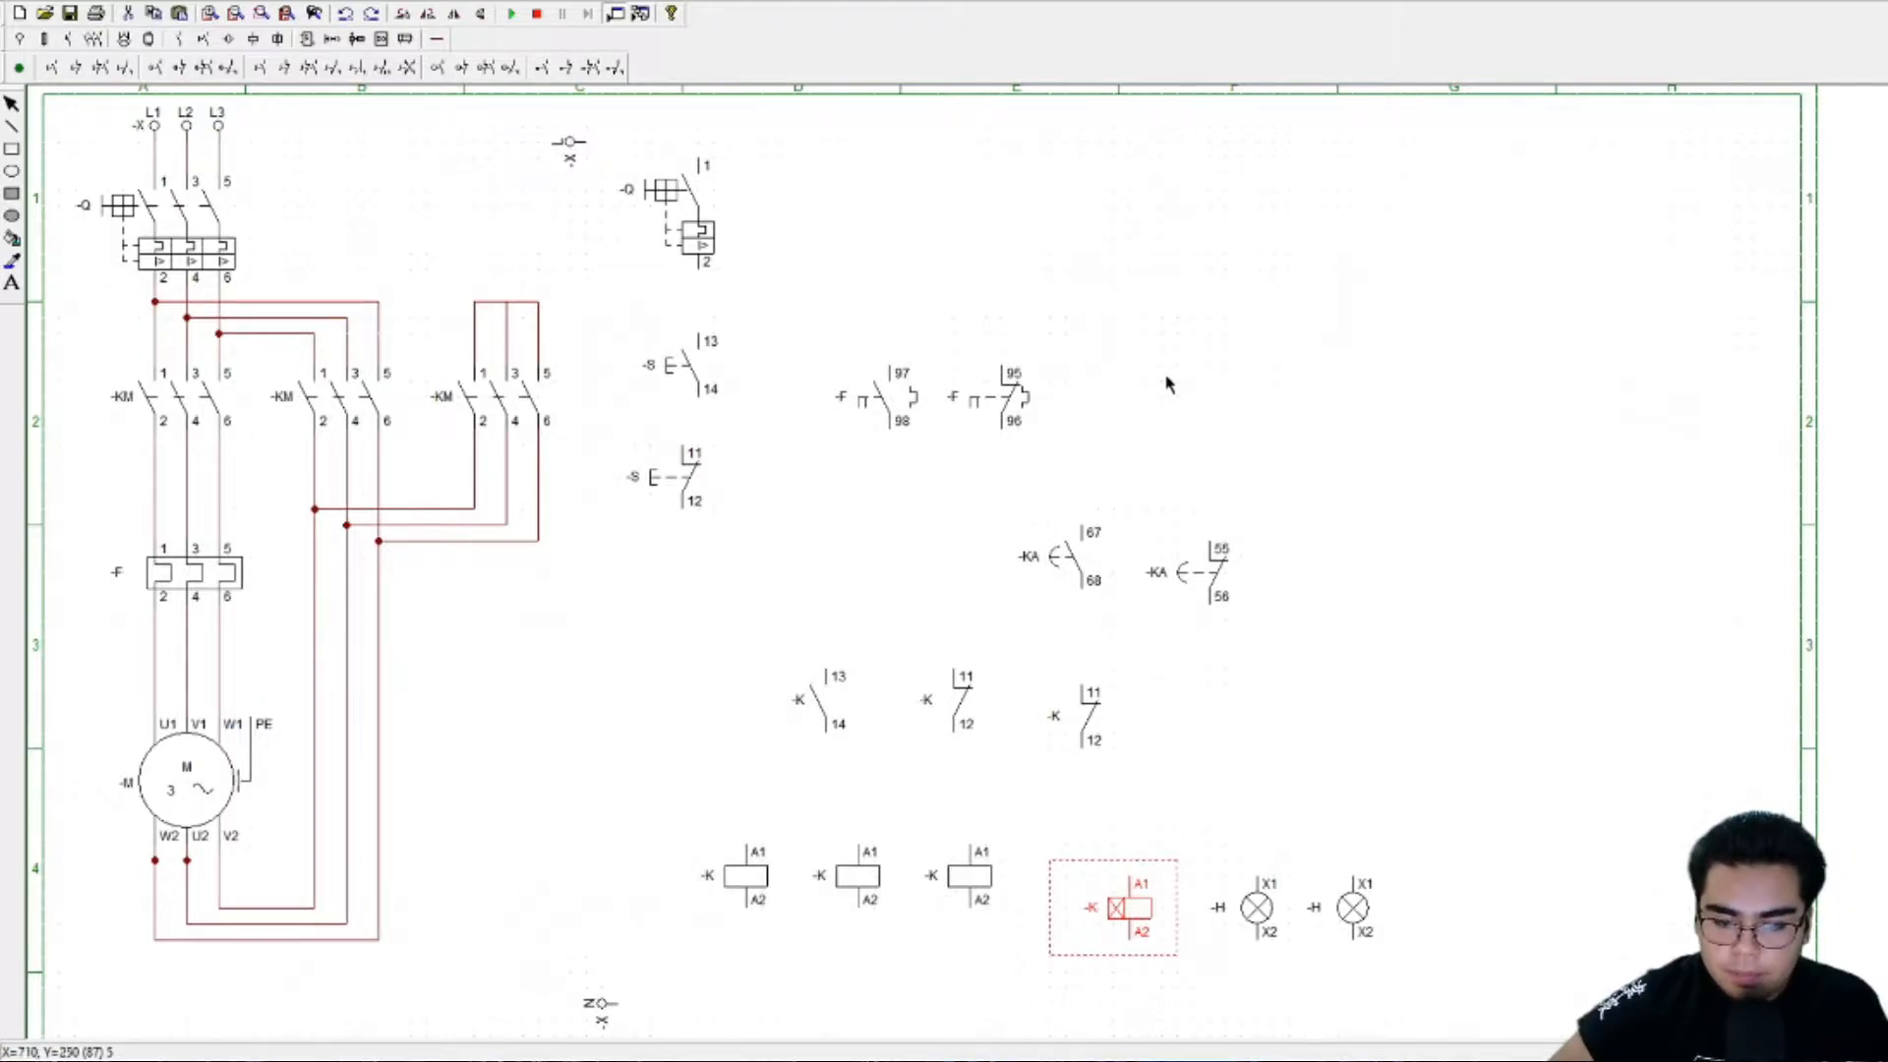
pyautogui.click(1284, 866)
pyautogui.click(1278, 885)
pyautogui.click(1314, 905)
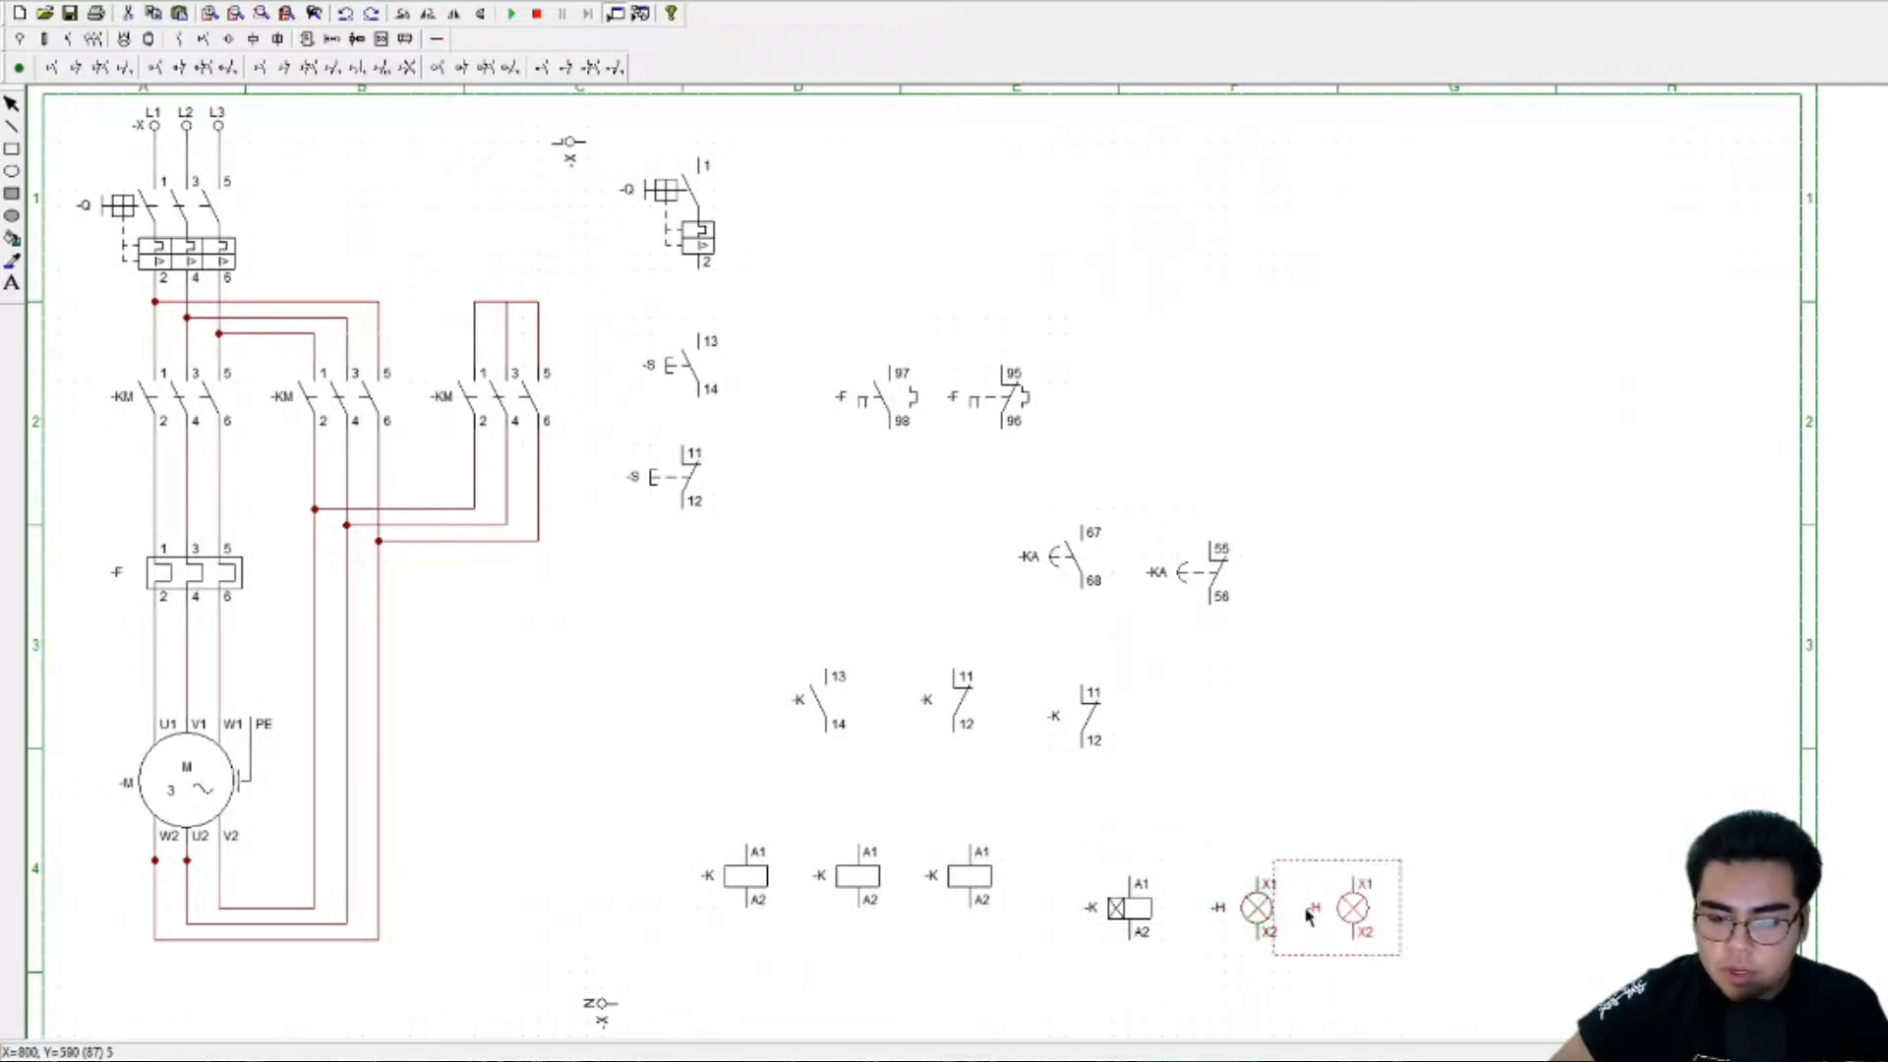
pyautogui.moveTo(1265, 906); pyautogui.dragTo(1360, 905)
pyautogui.hotkey('ctrl', 'z')
pyautogui.click(1258, 910)
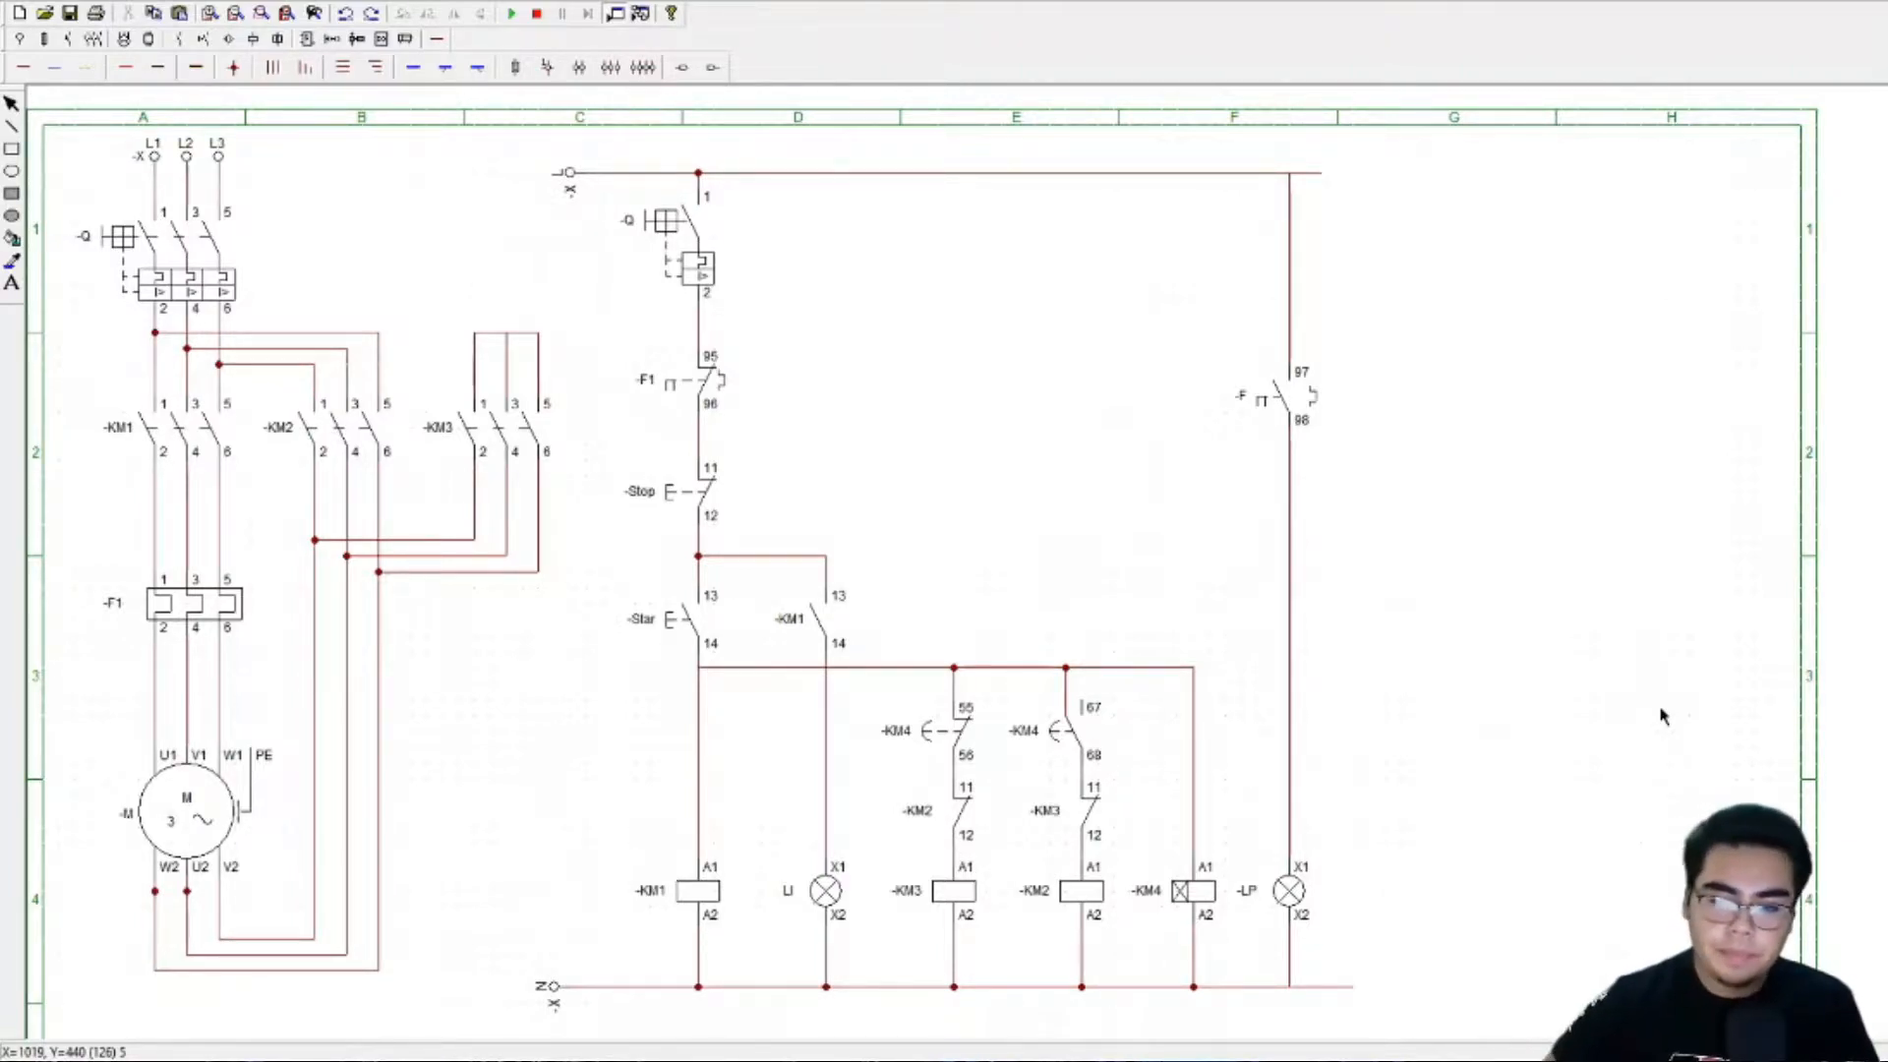
# - Start the simulation of the star-delta circuit and close the main circuit breaker Q
pyautogui.click(108, 250)
pyautogui.click(345, 244)
pyautogui.click(511, 14)
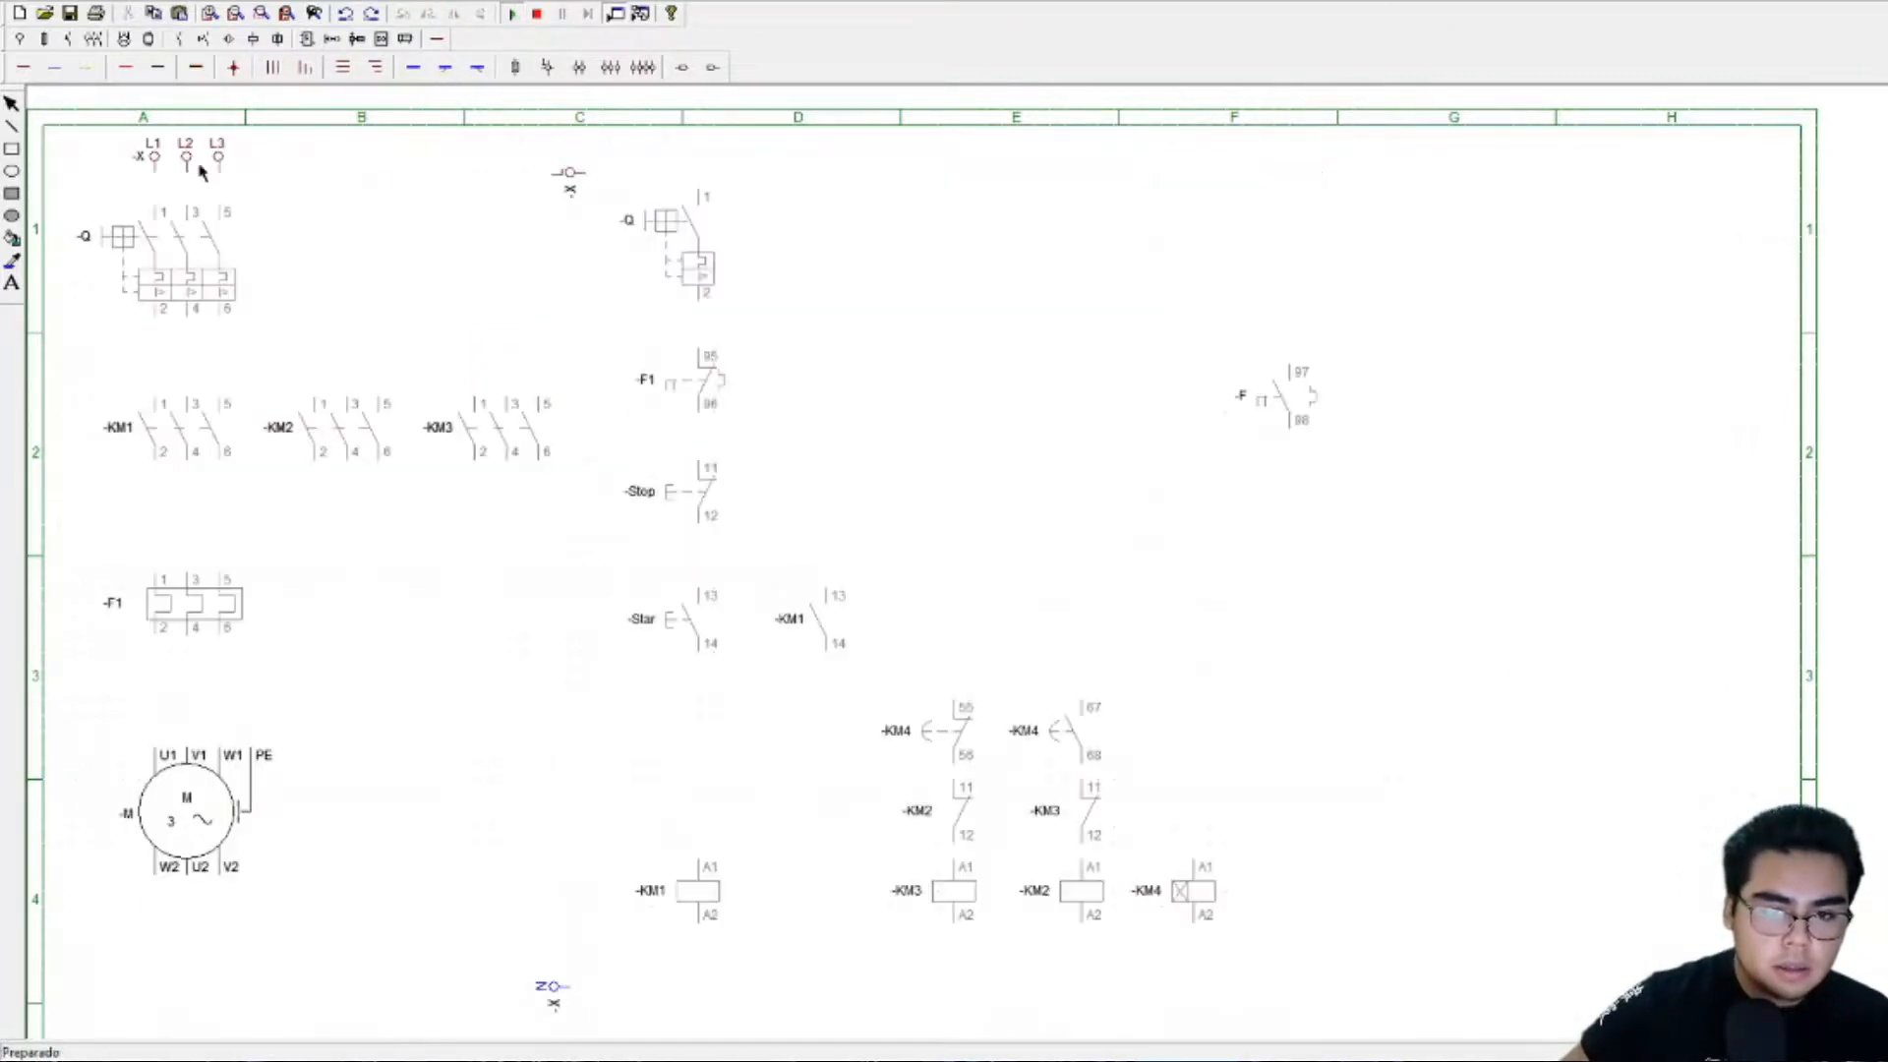
pyautogui.click(122, 237)
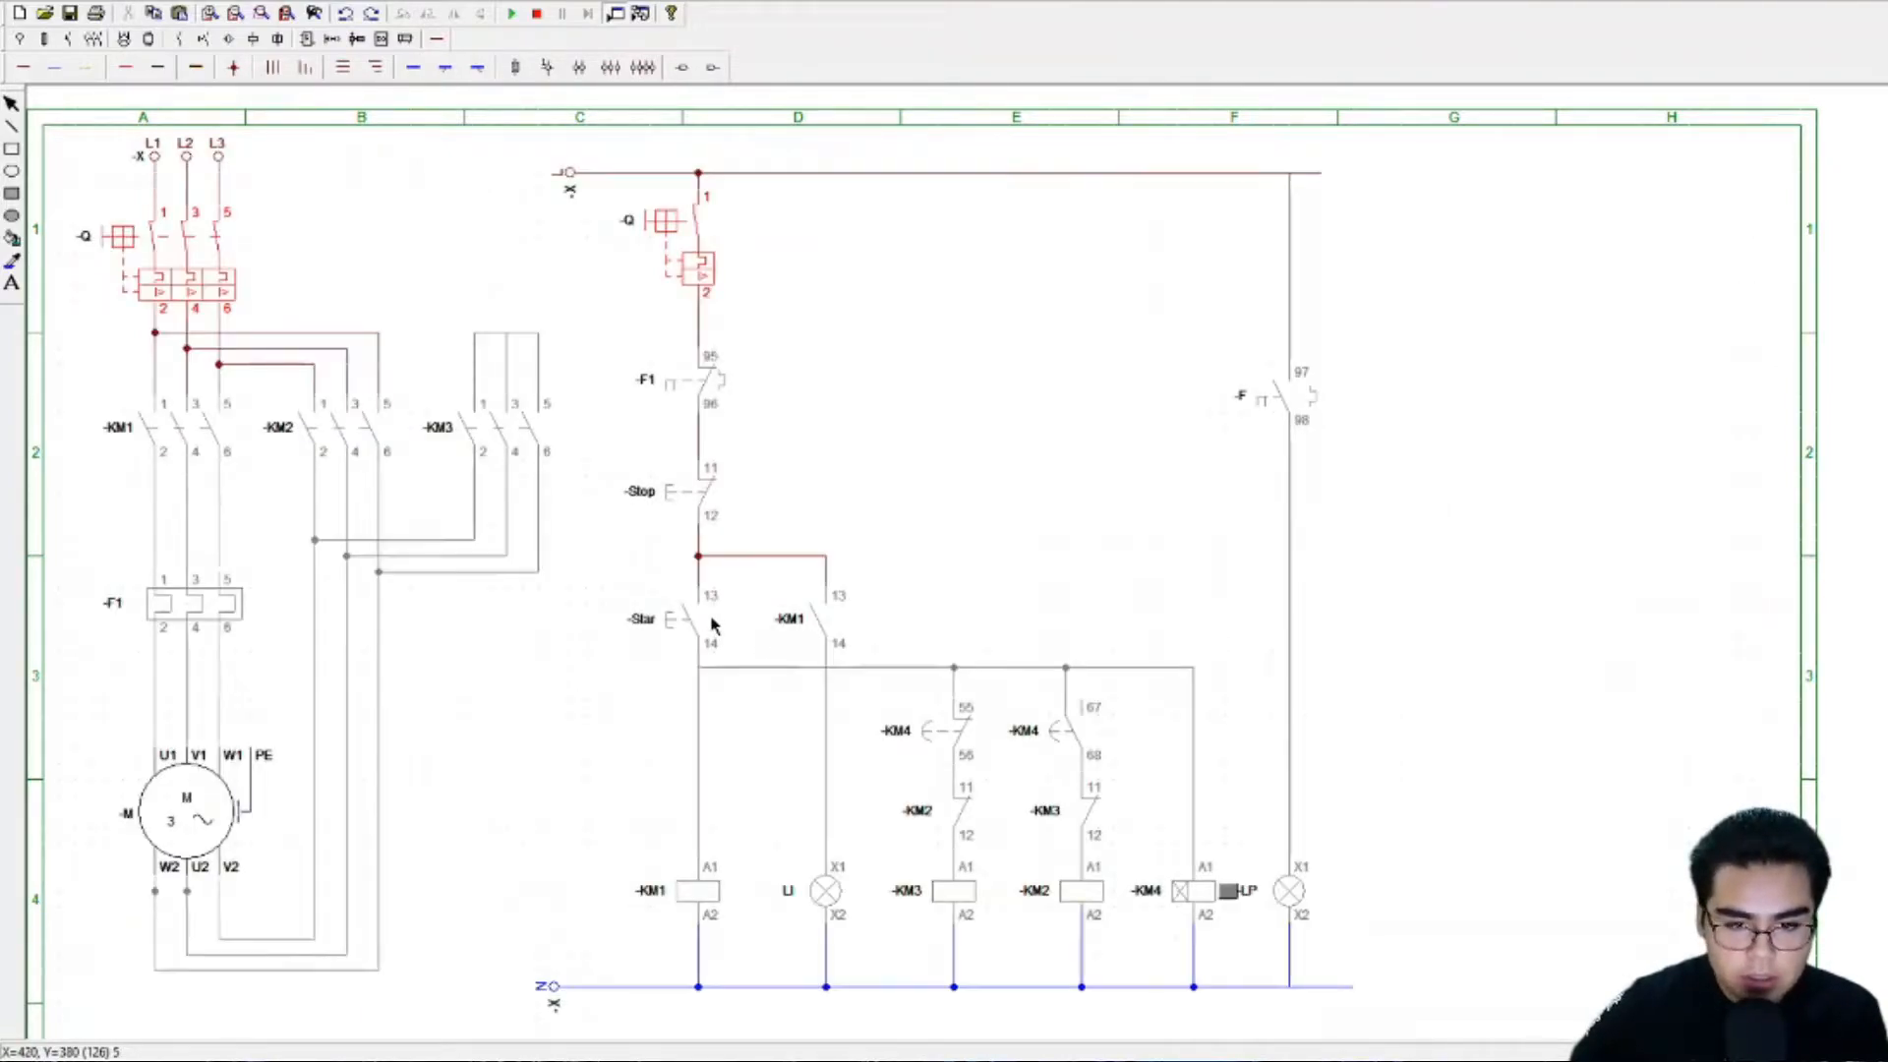
# - Operate the start push button to simulate the star-delta sequence, and stop the simulation
pyautogui.click(678, 622)
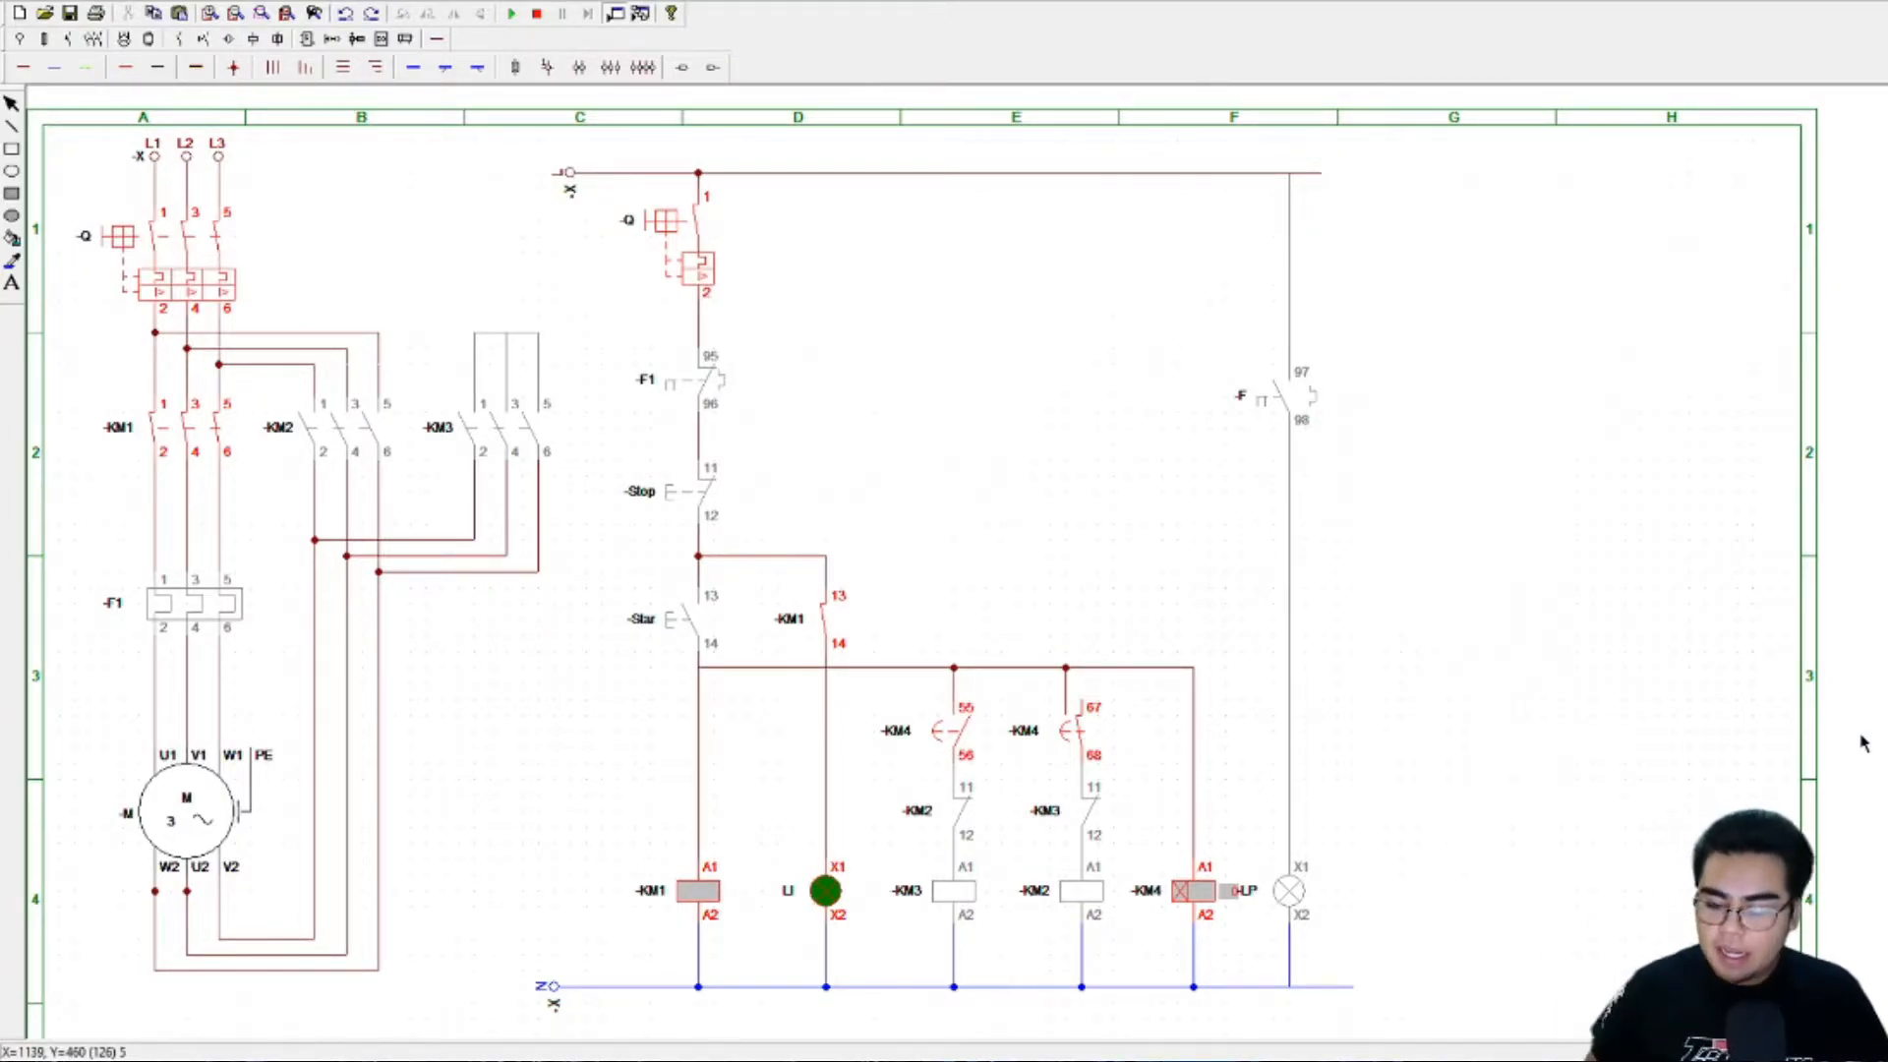
pyautogui.click(539, 14)
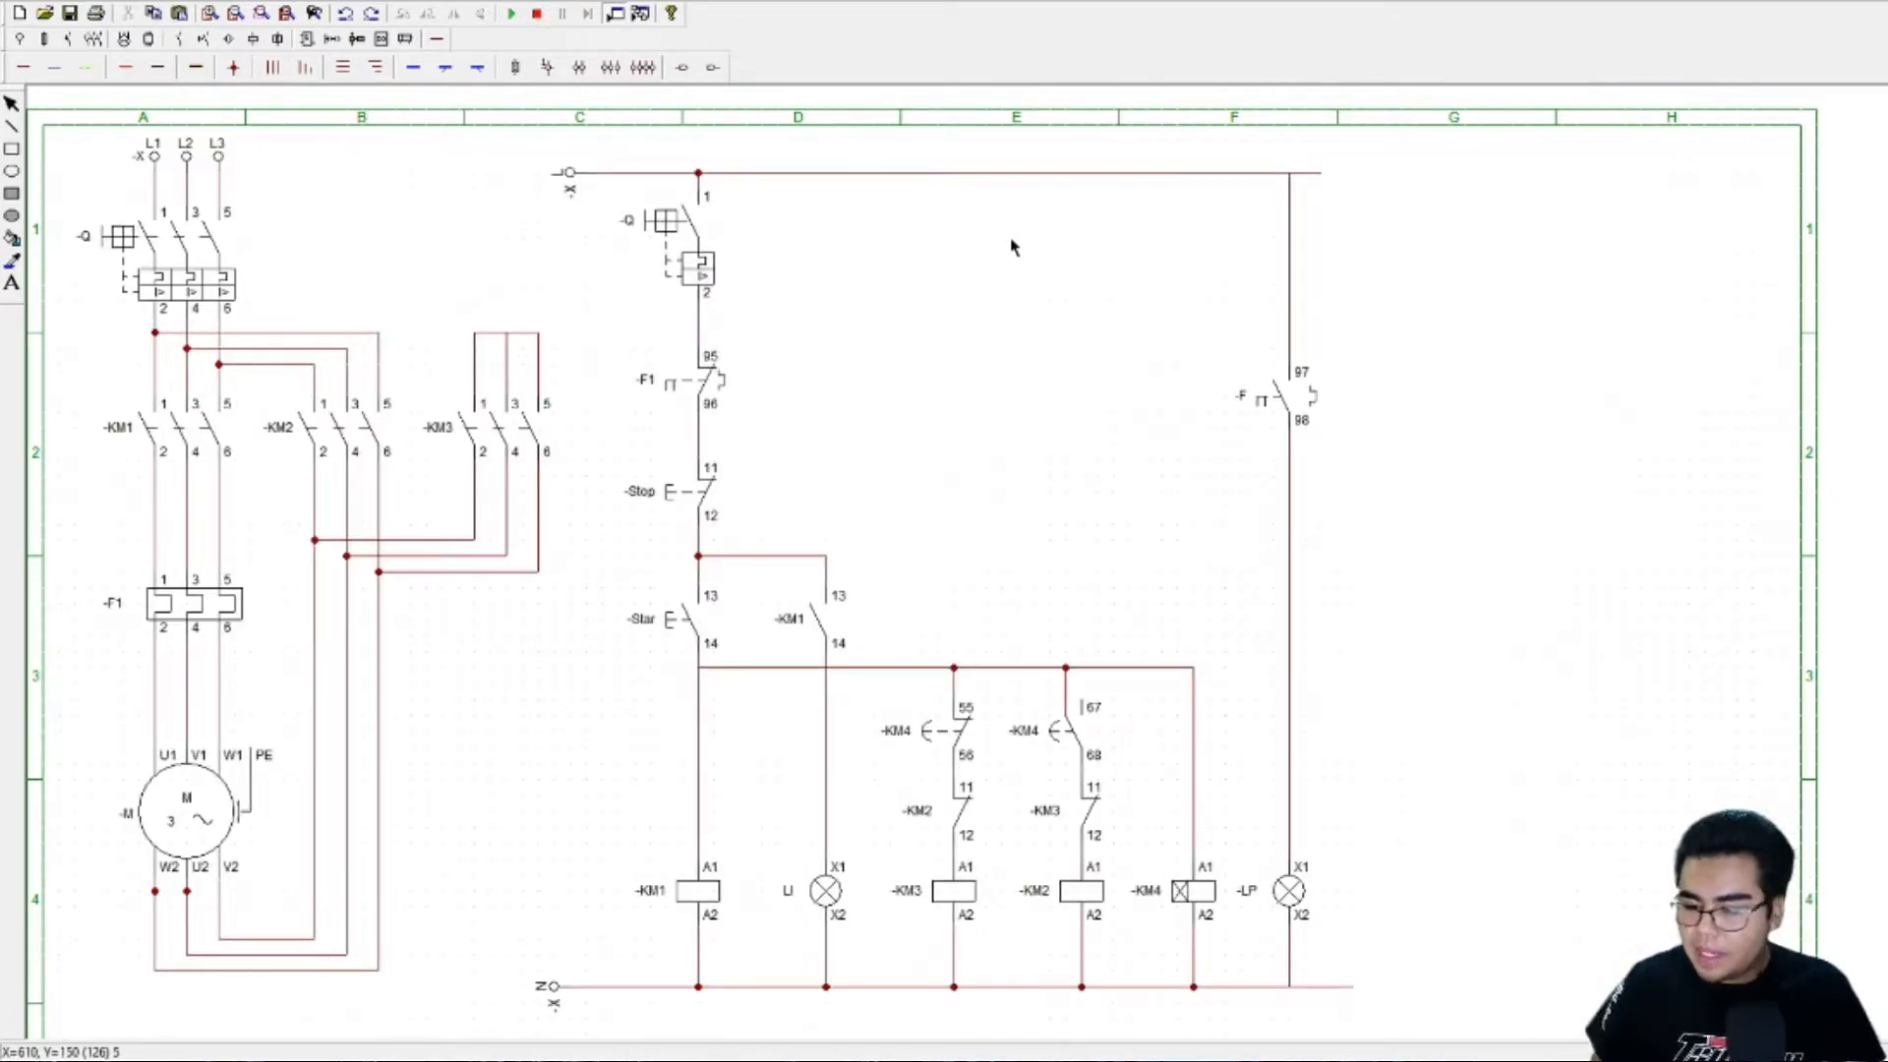
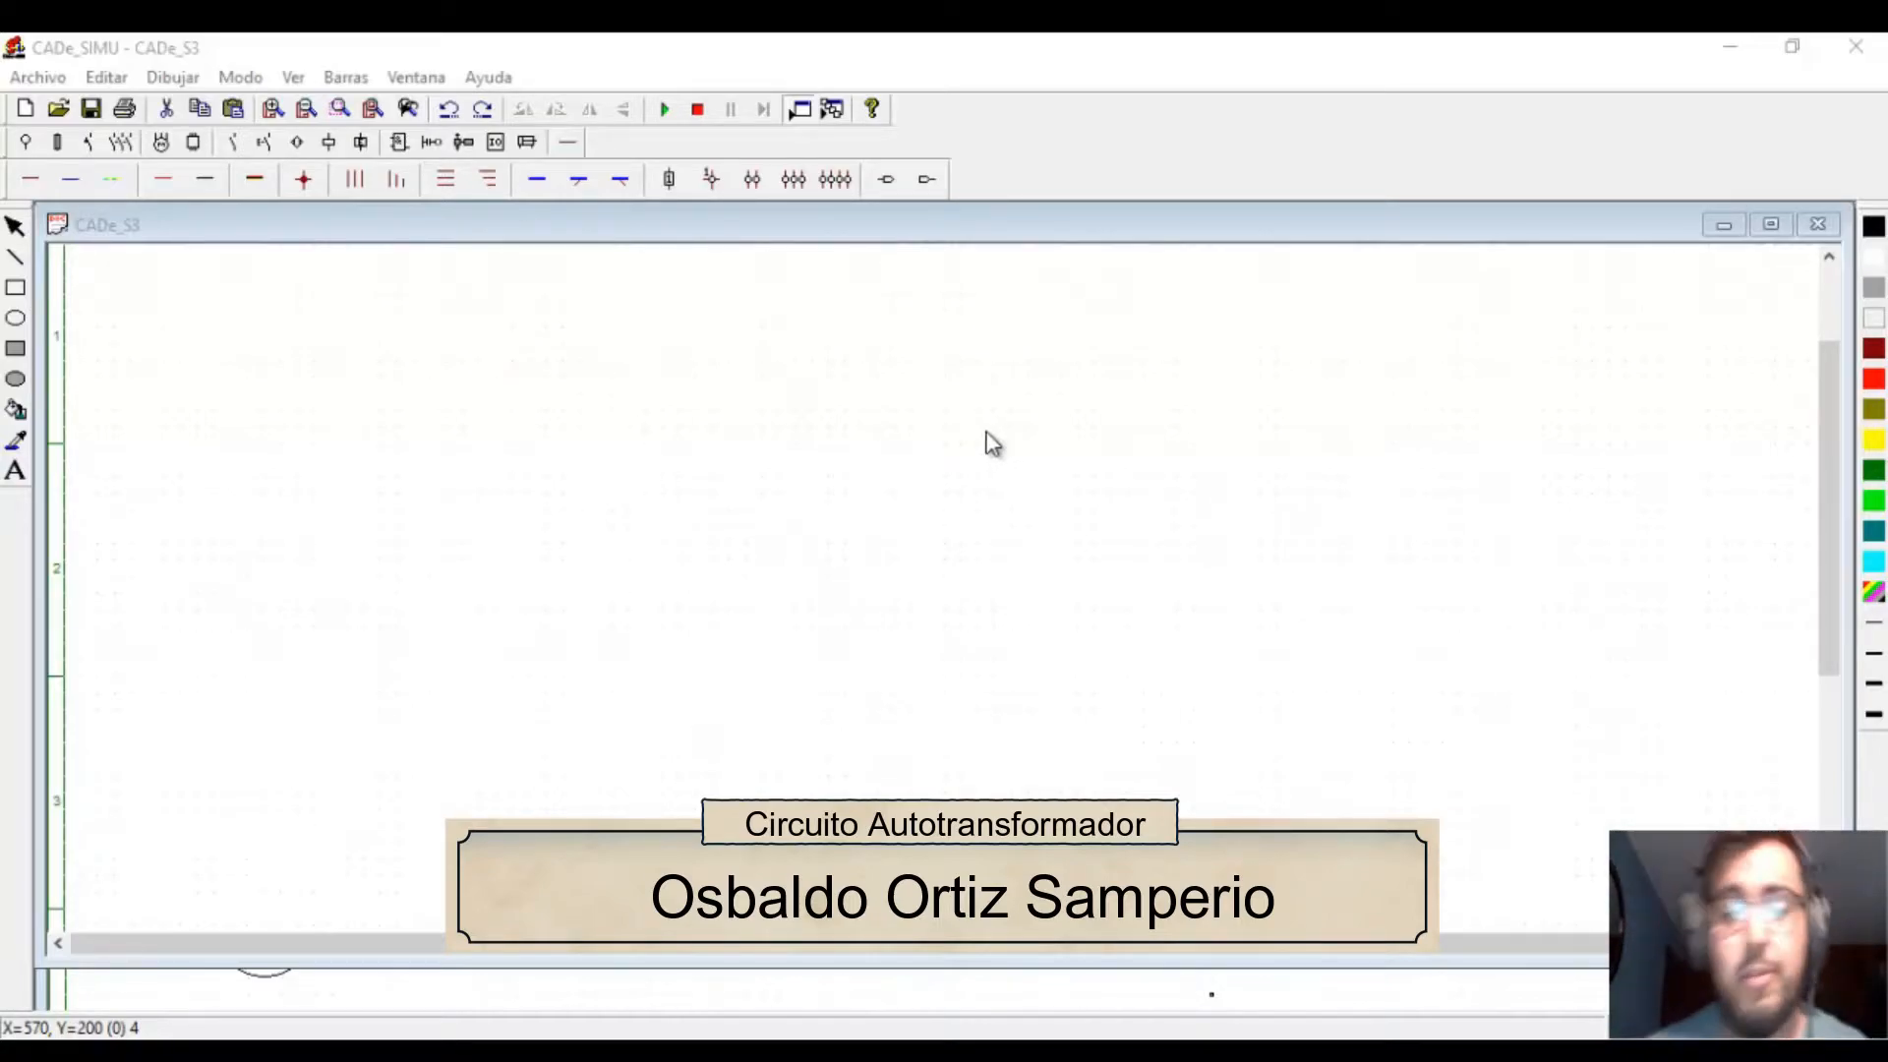
# - Place a three-phase supply with terminals L1, L2 and L3 at the upper left of the blank drawing
pyautogui.click(30, 141)
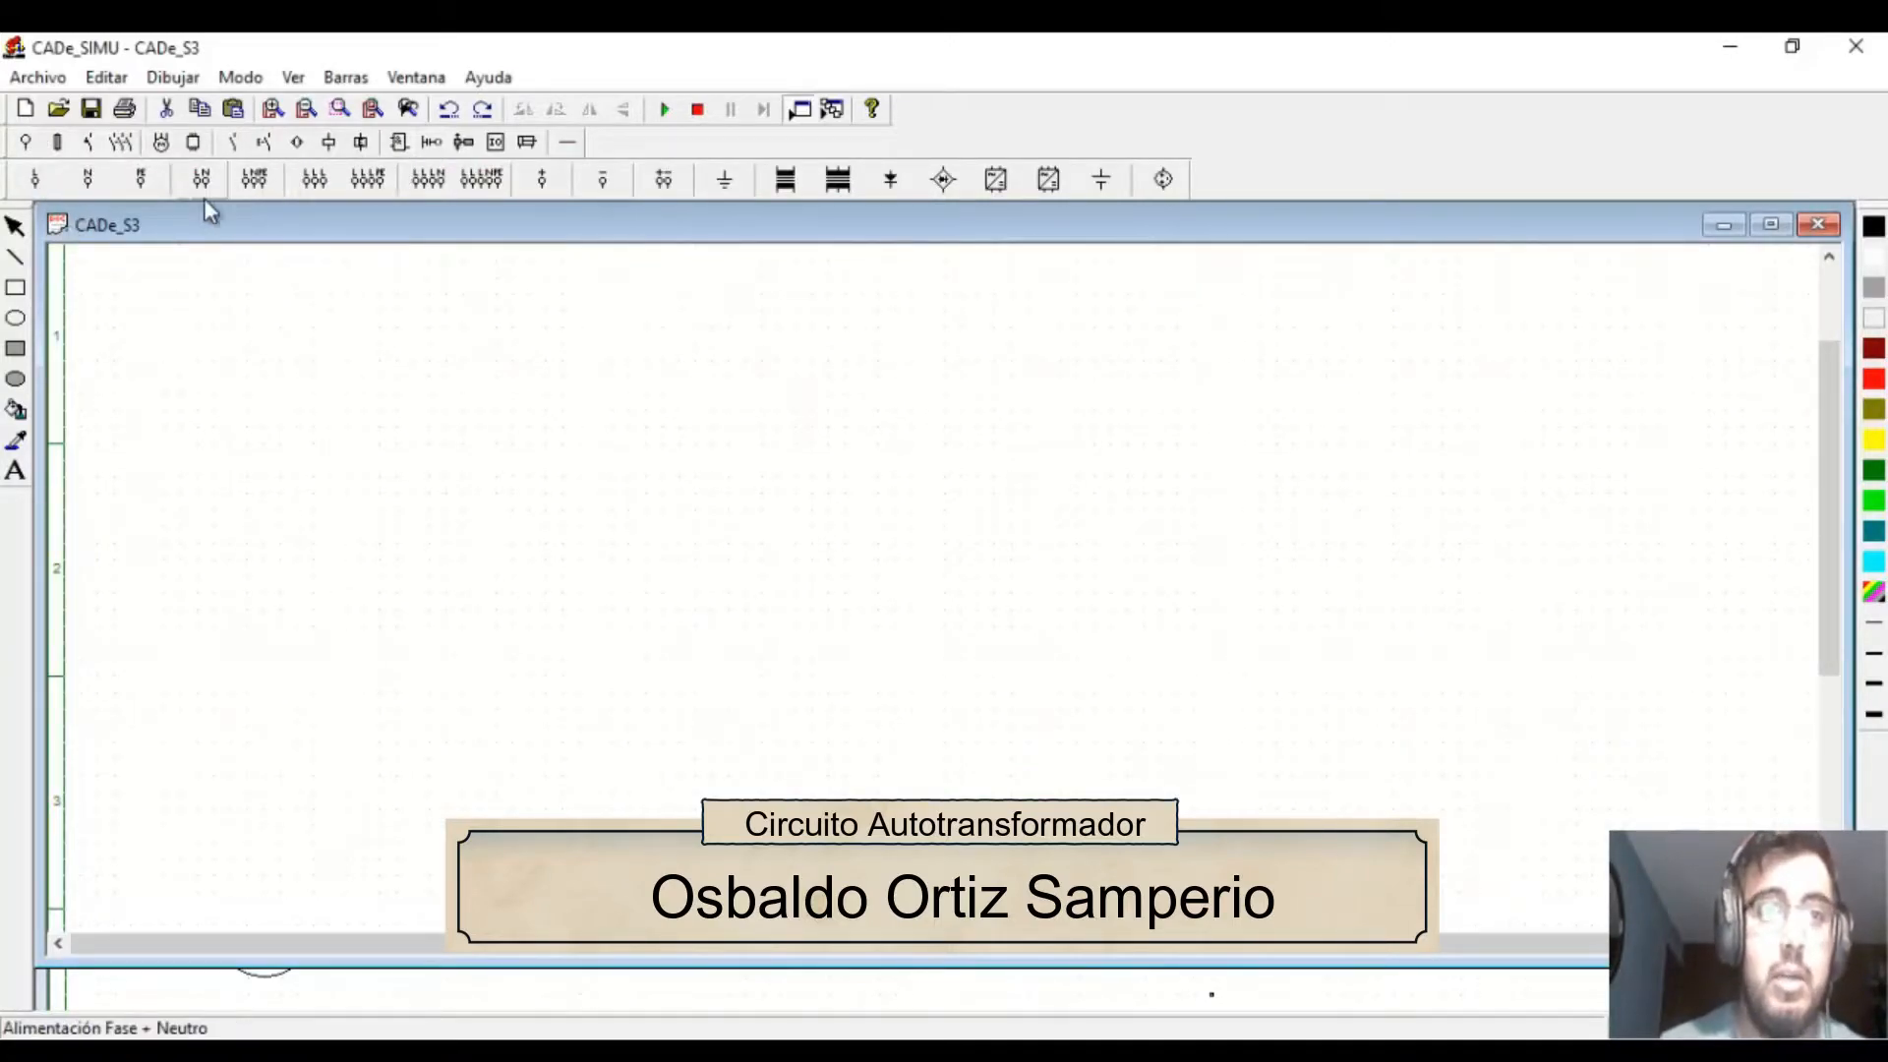
pyautogui.click(313, 183)
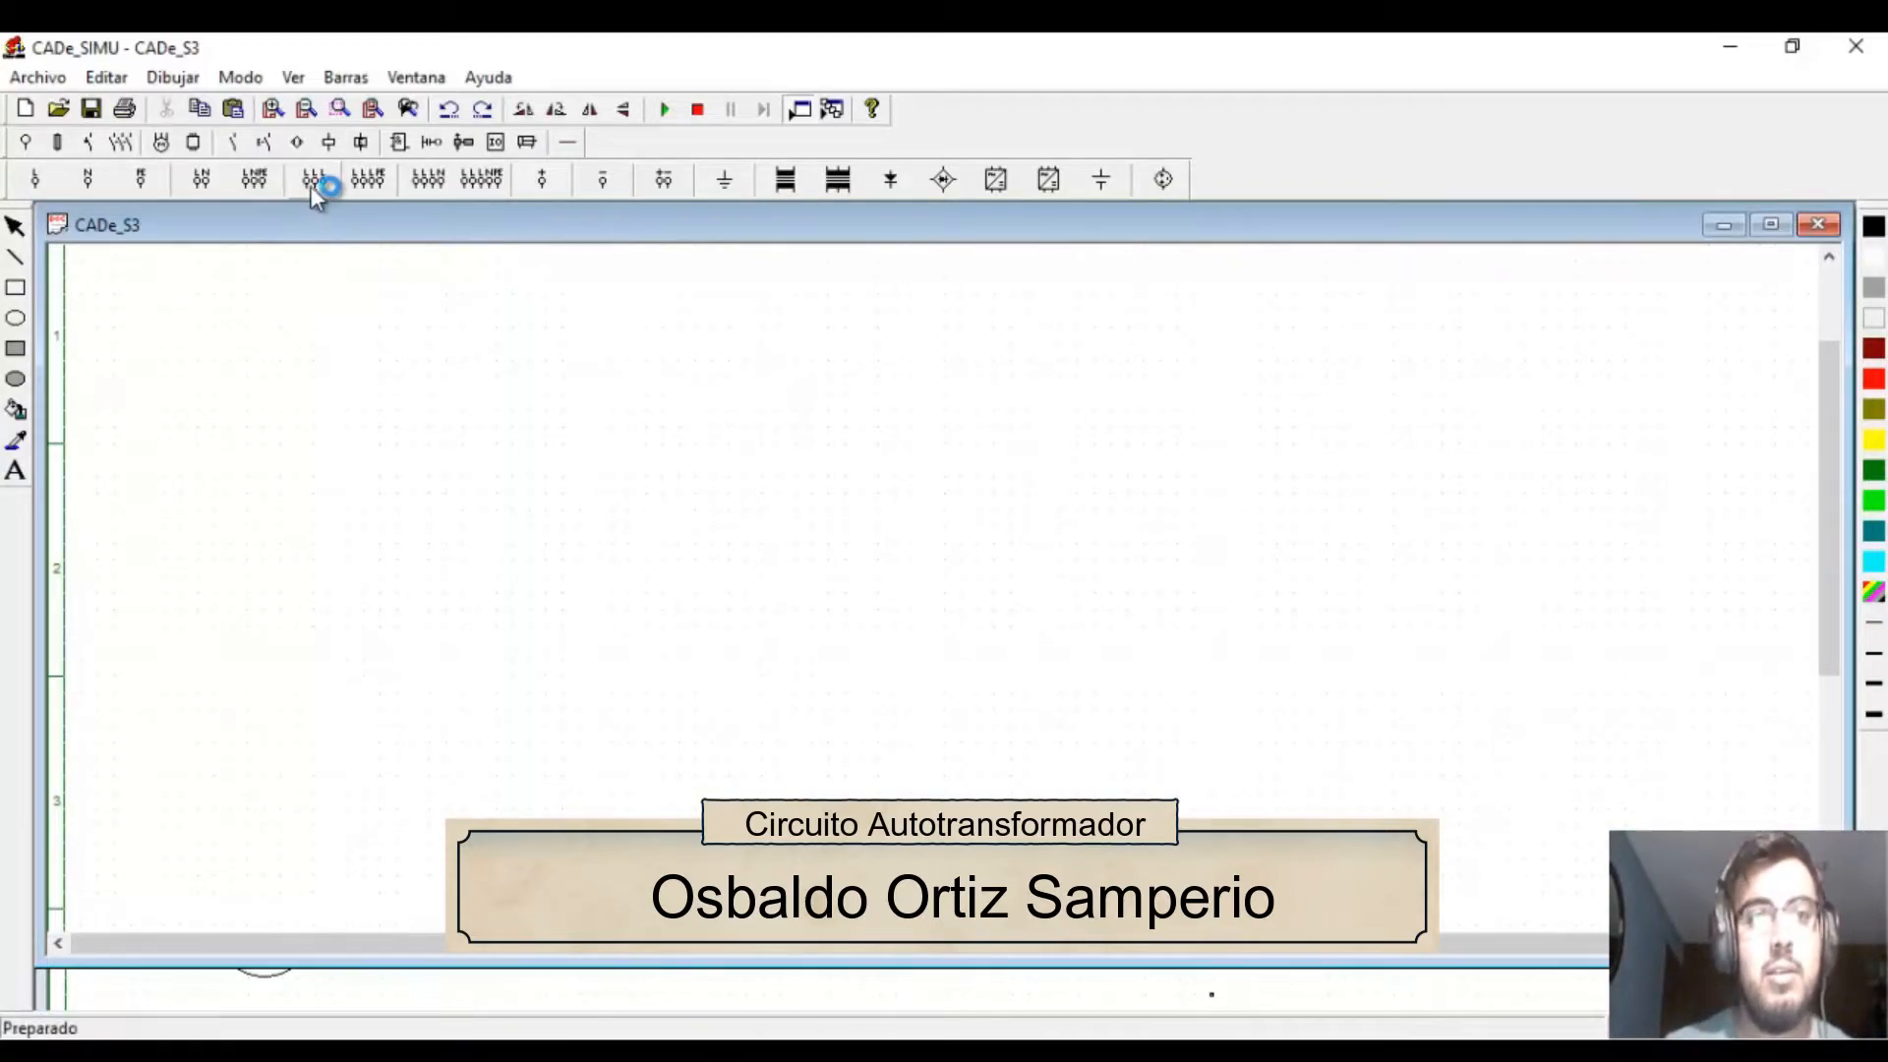
pyautogui.click(187, 305)
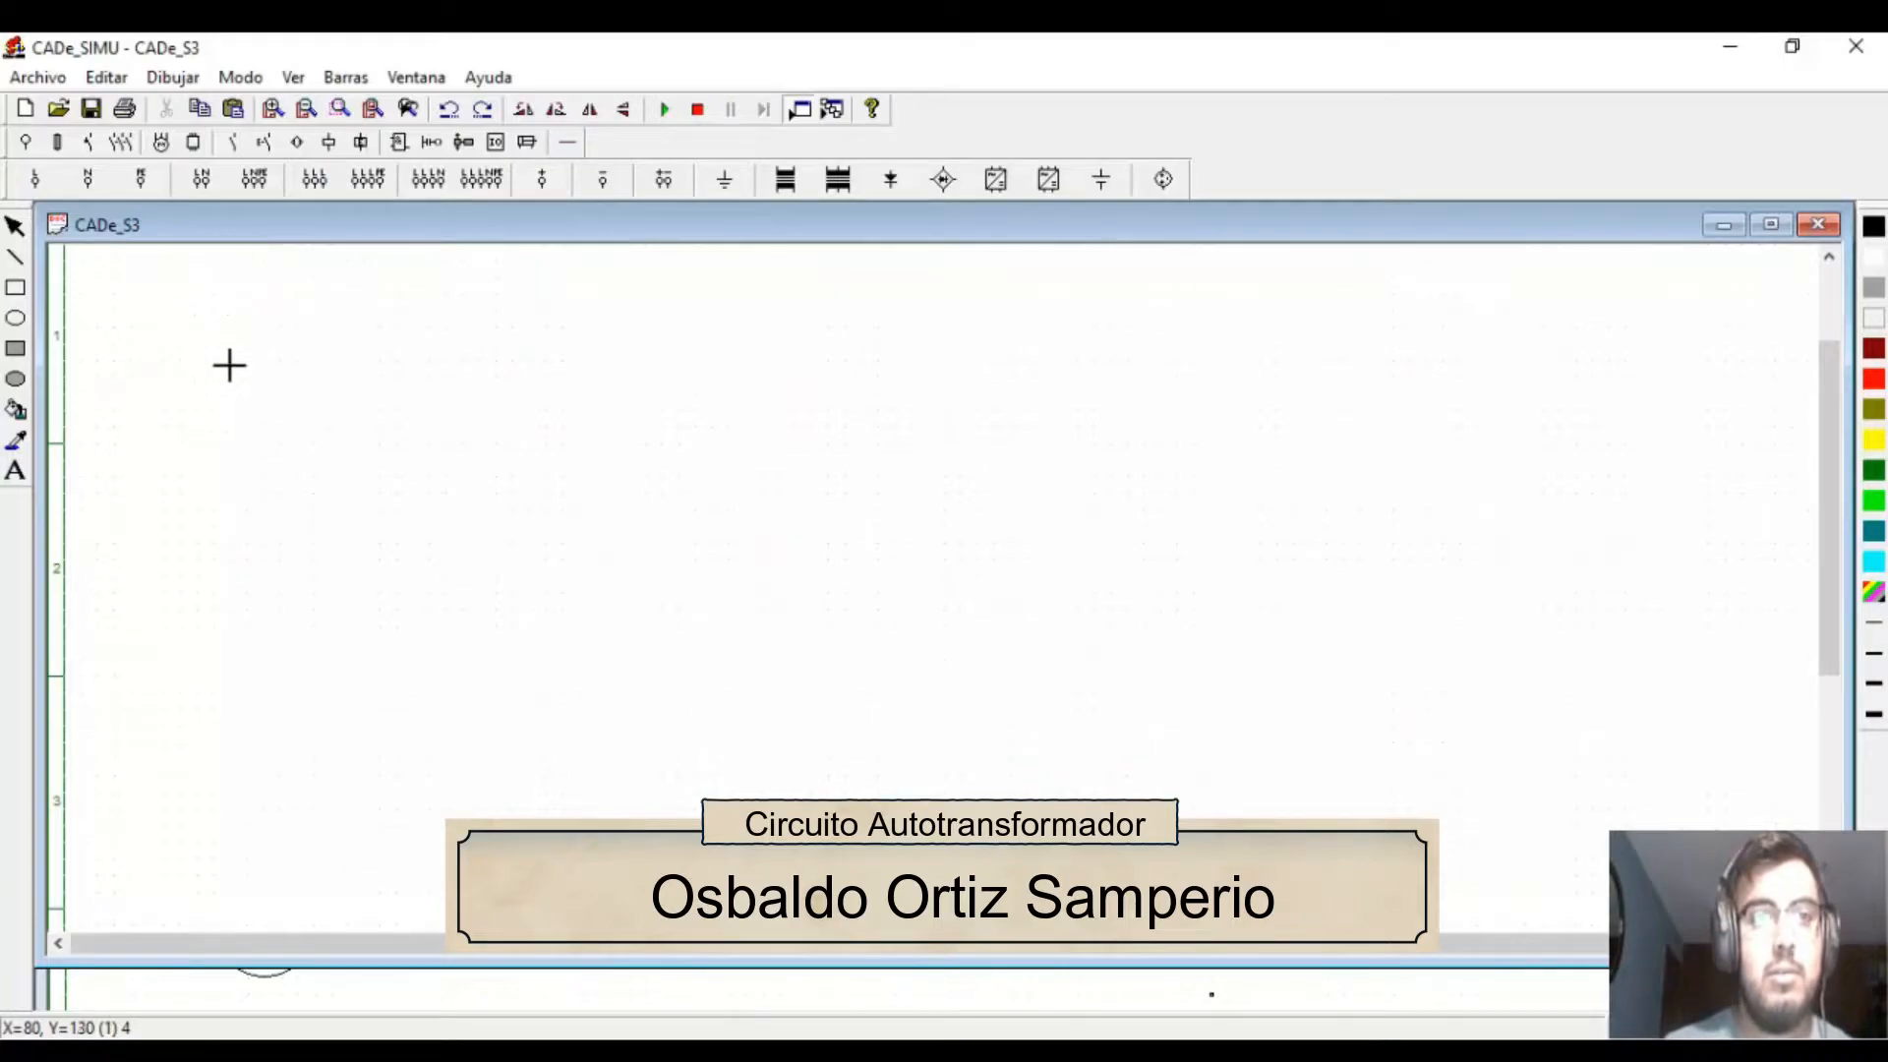
pyautogui.press('Escape')
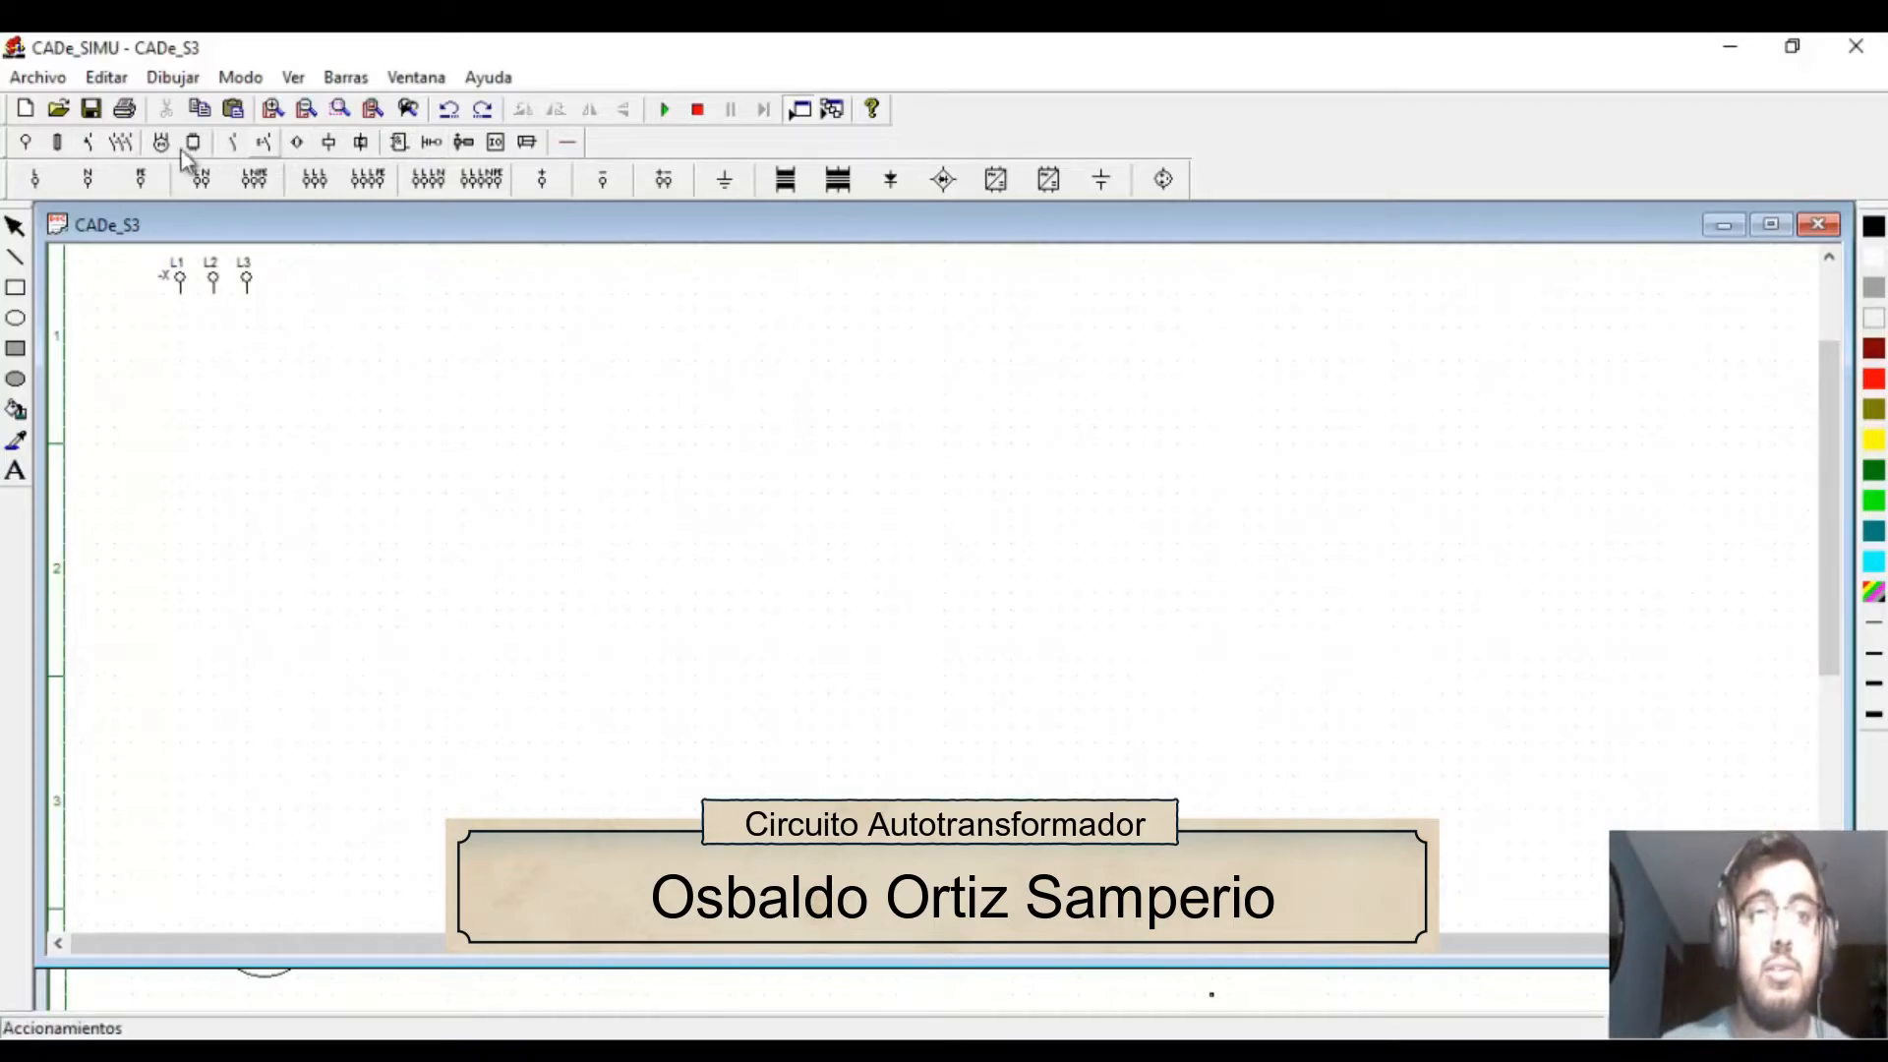
# - Place a three-pole circuit breaker Q directly below the supply terminals
pyautogui.click(88, 143)
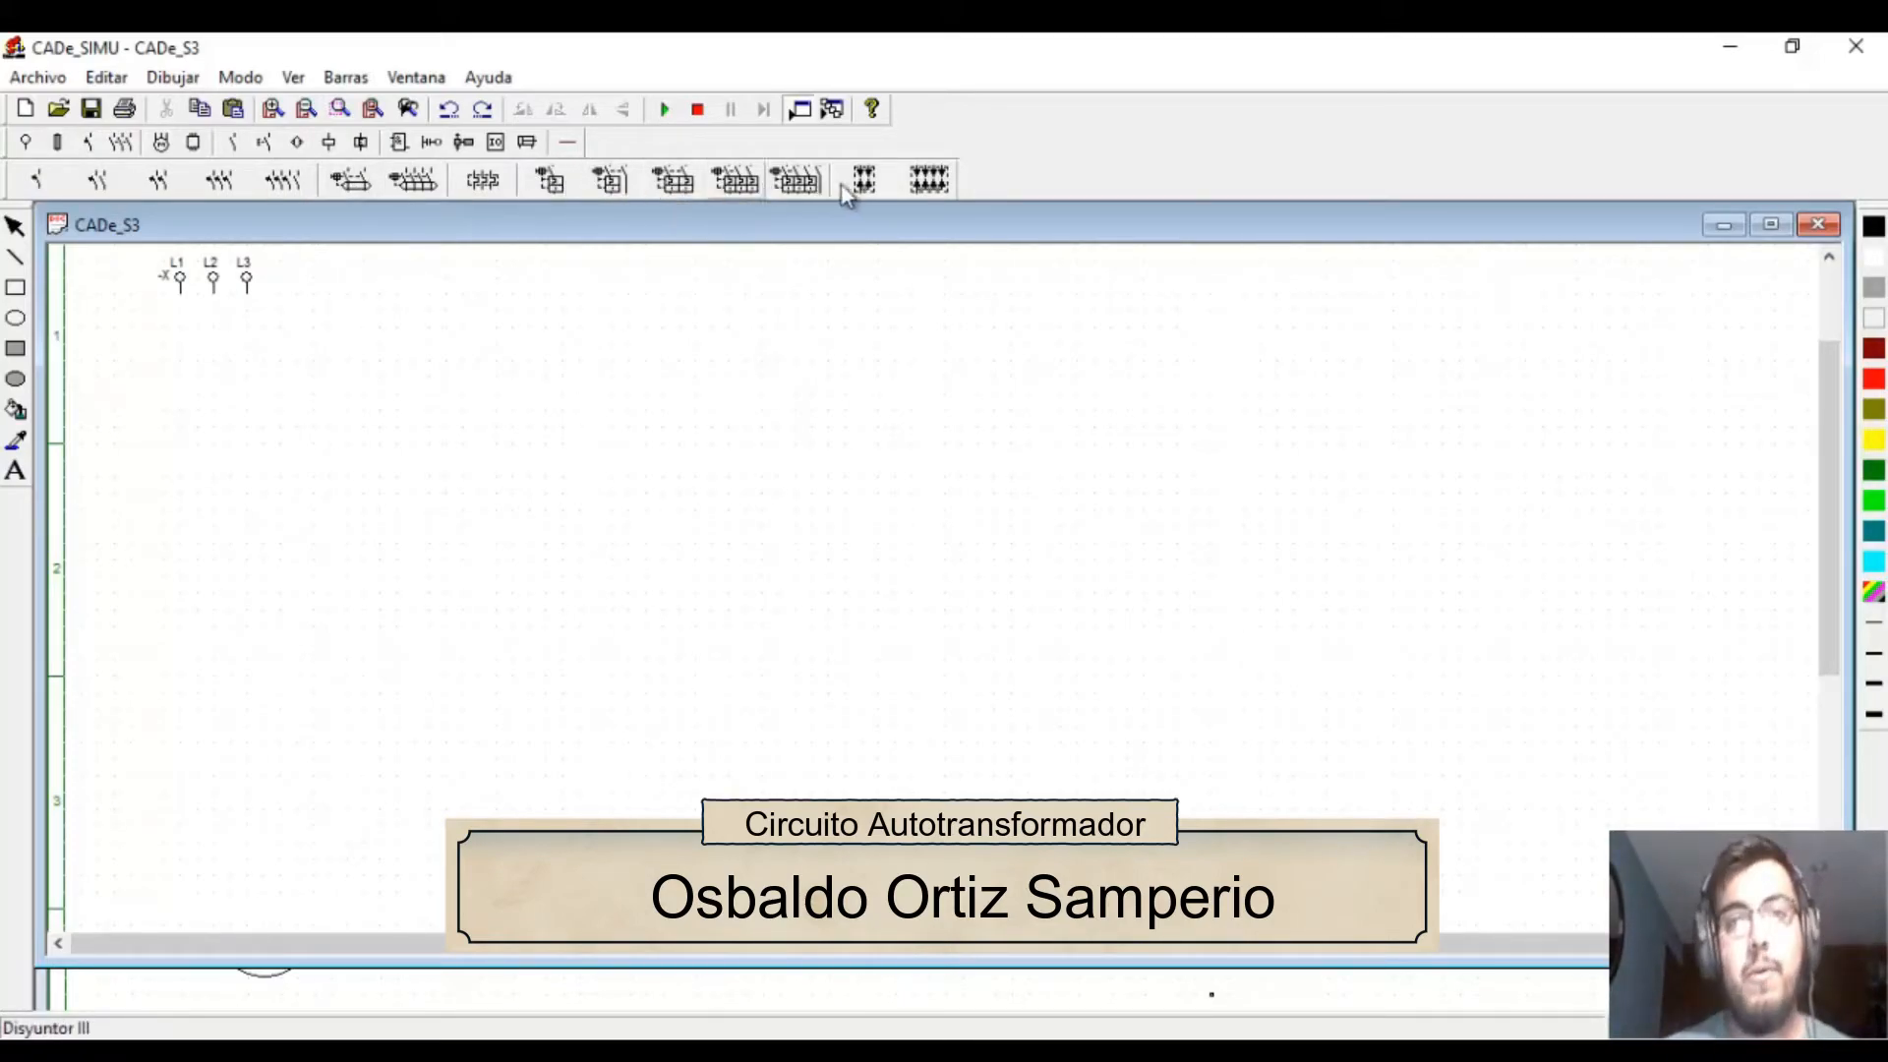
pyautogui.click(722, 183)
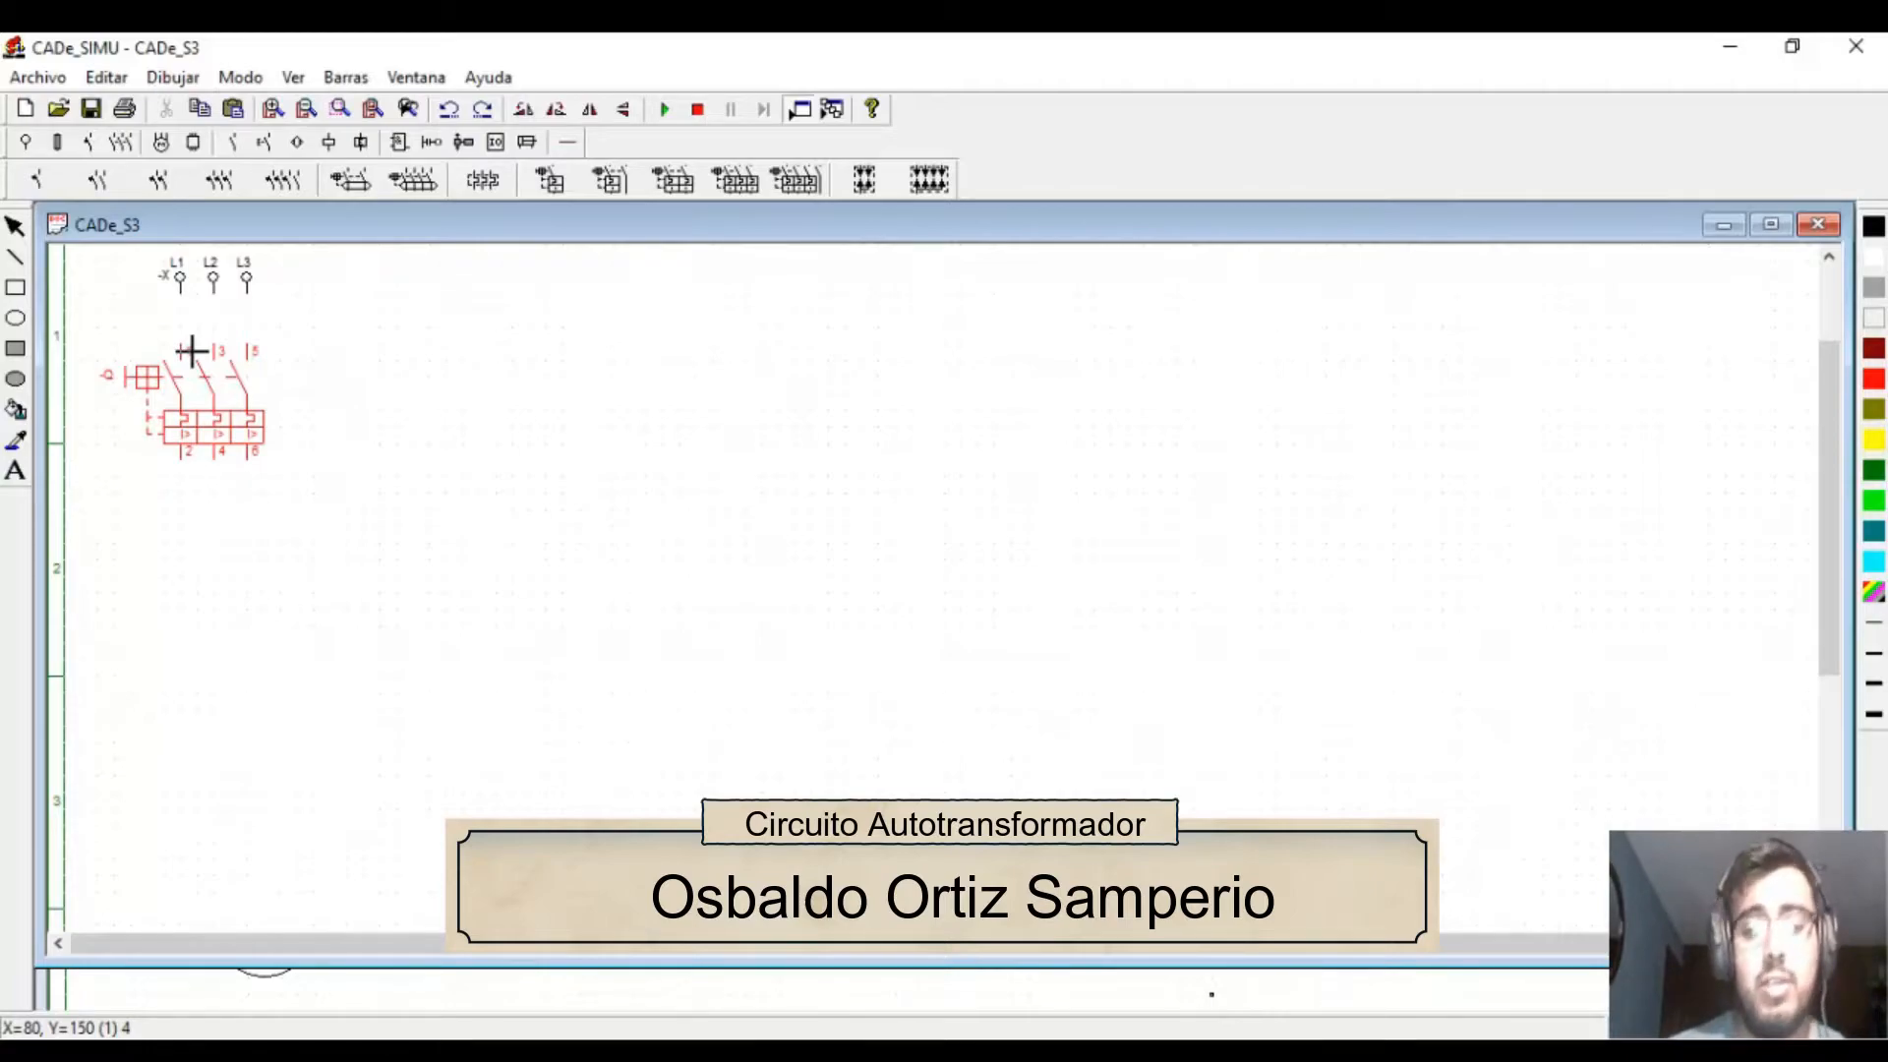
pyautogui.click(194, 351)
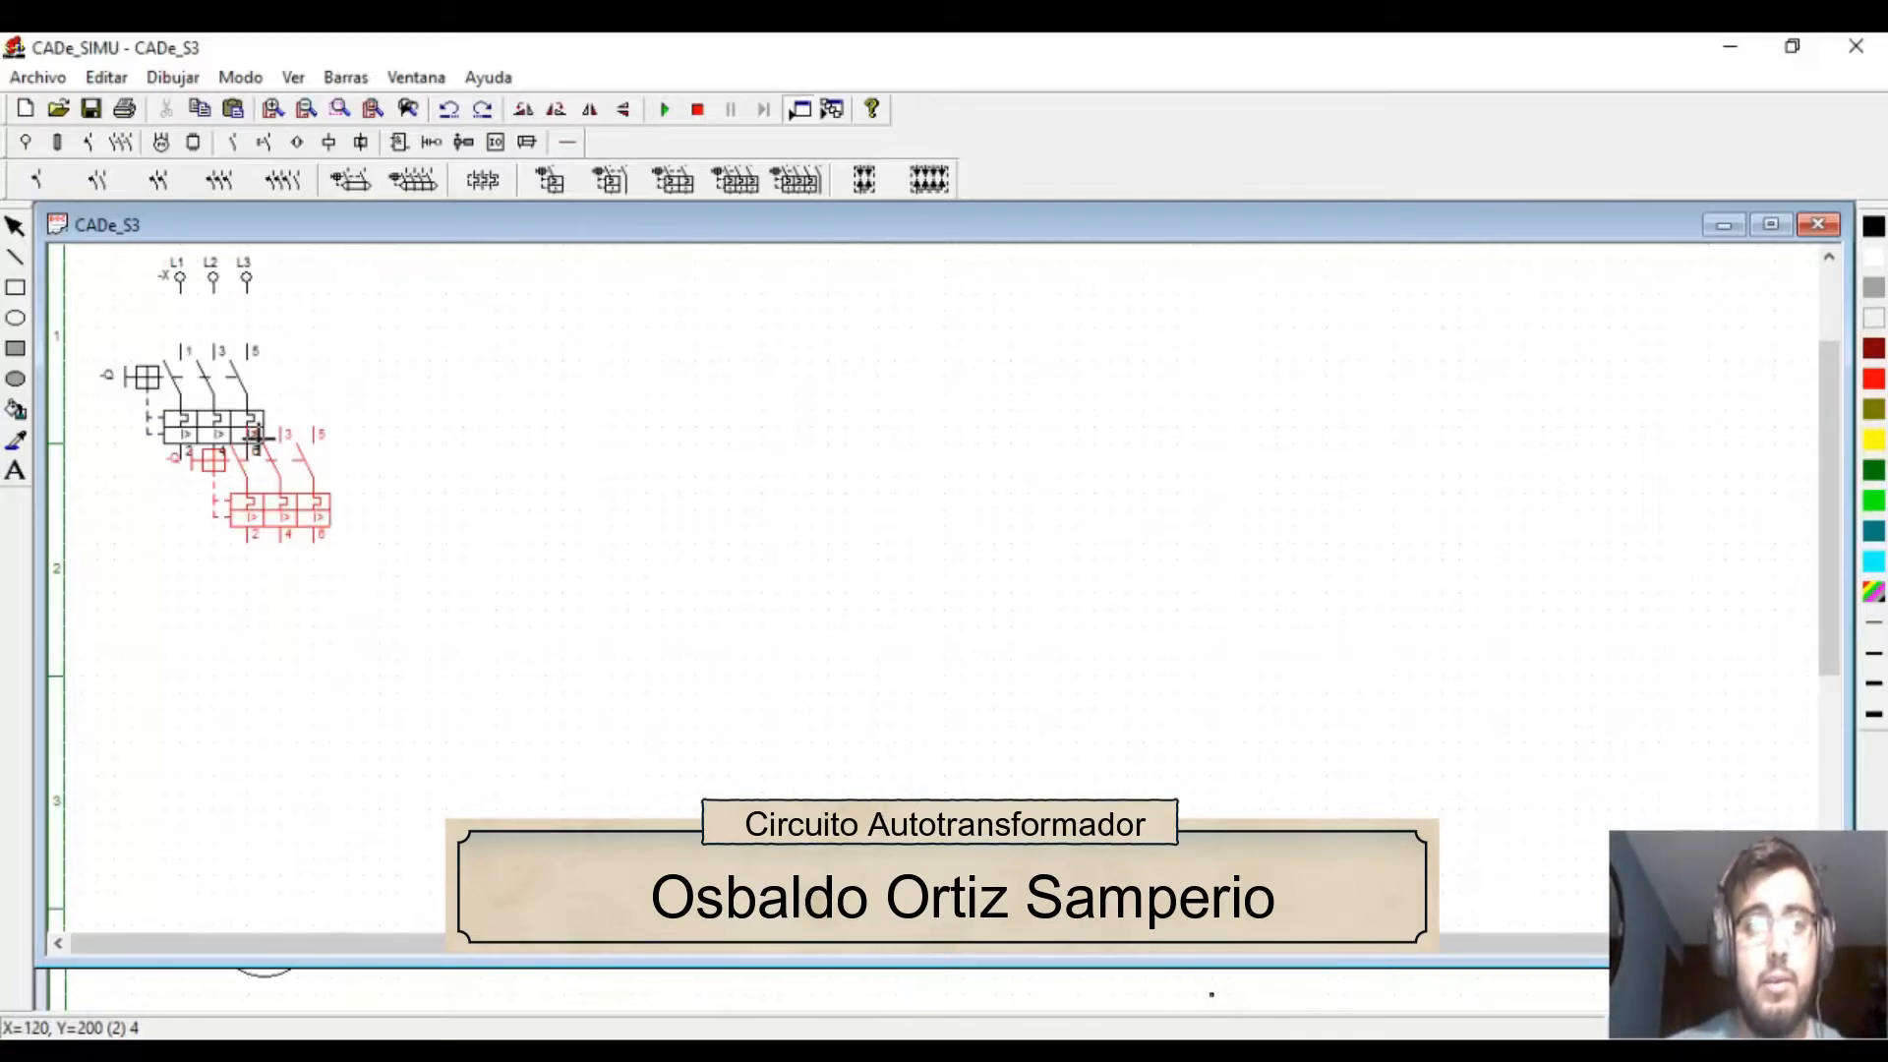
pyautogui.rightClick(282, 455)
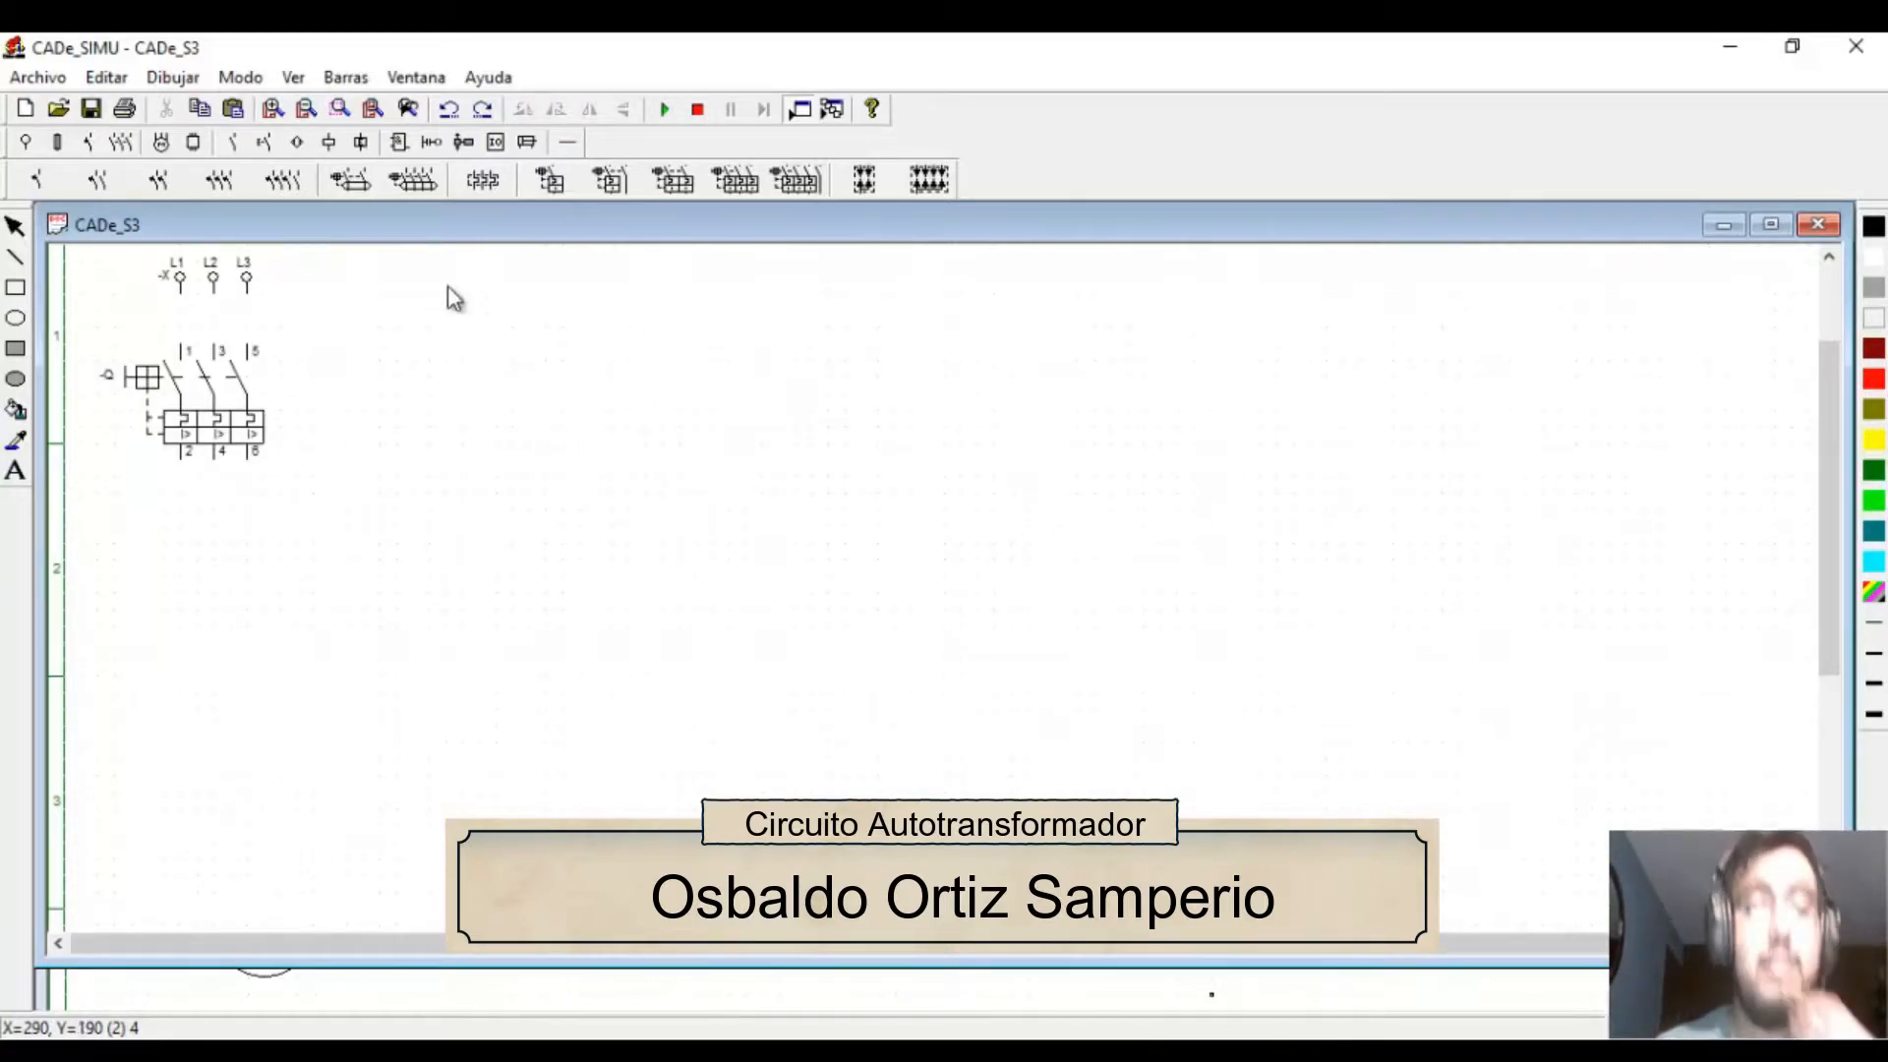
# - Place three four-pole contactors: one beside the breaker, one below the breaker, and one lower in the second column
pyautogui.click(121, 142)
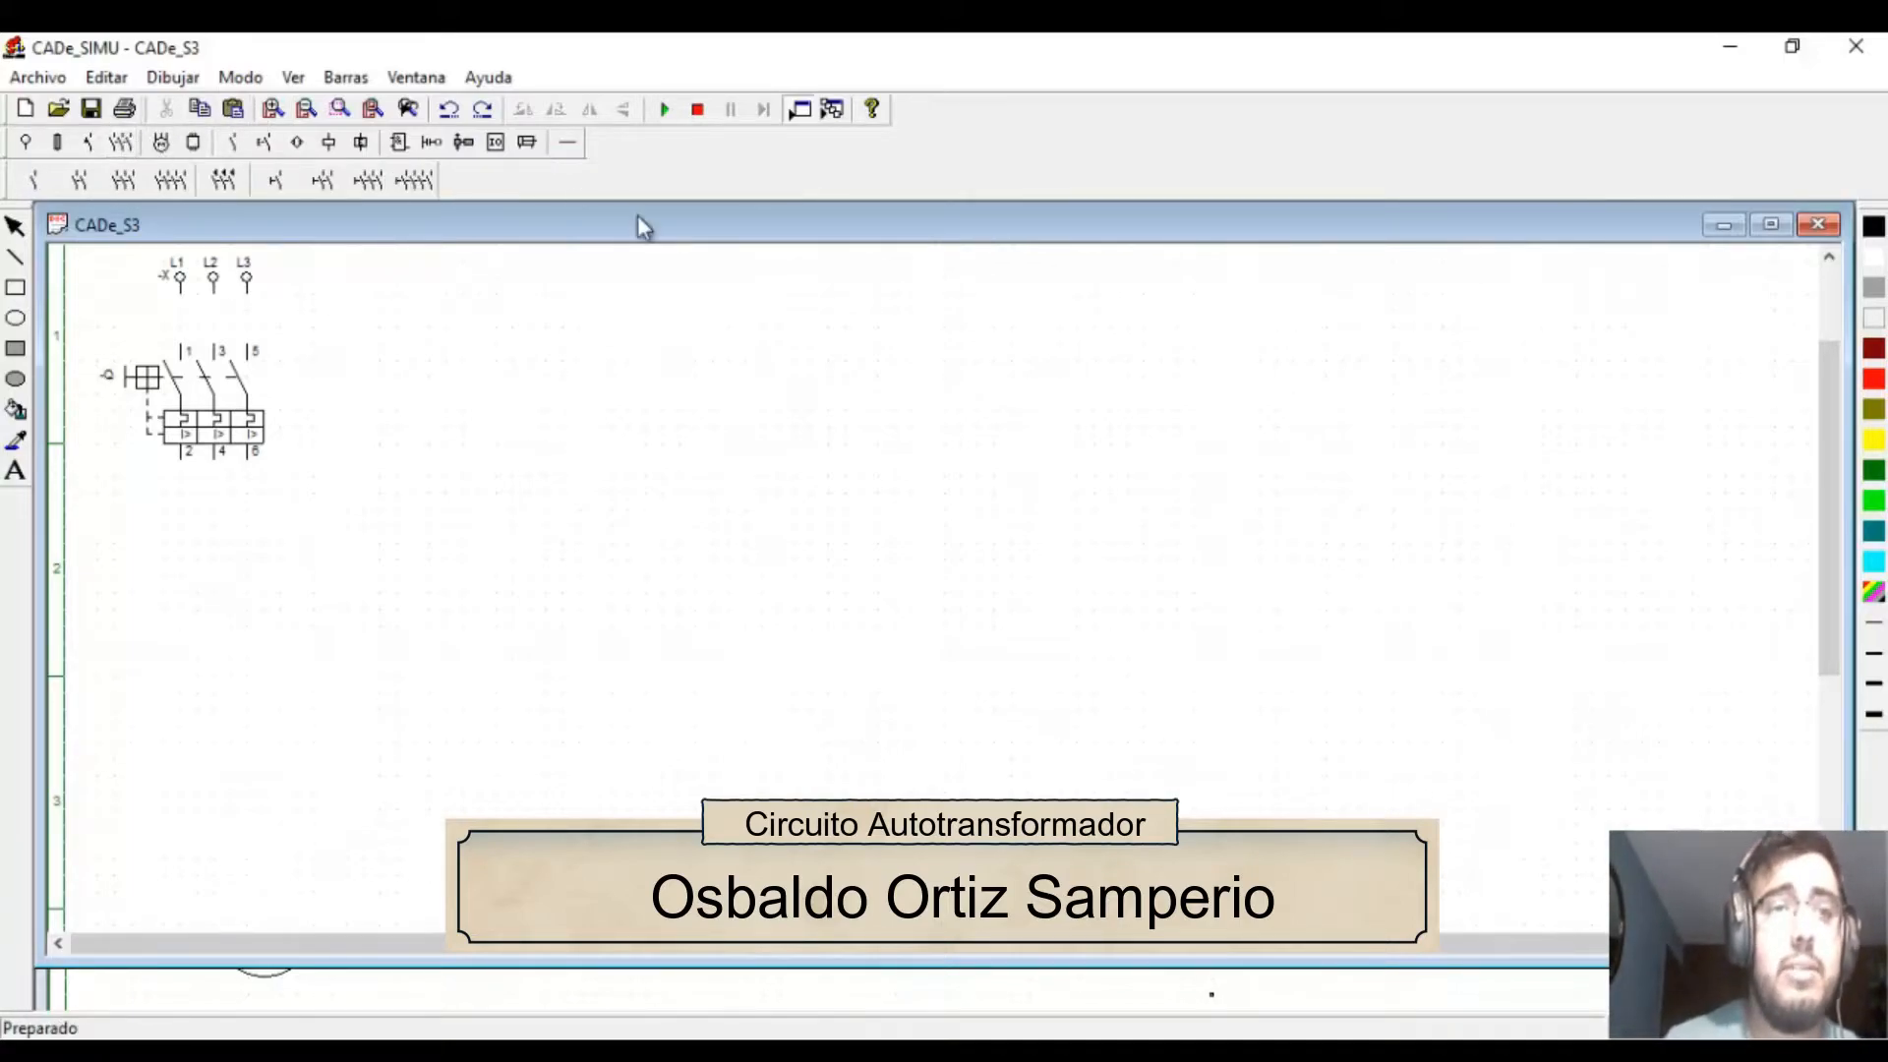
pyautogui.click(176, 191)
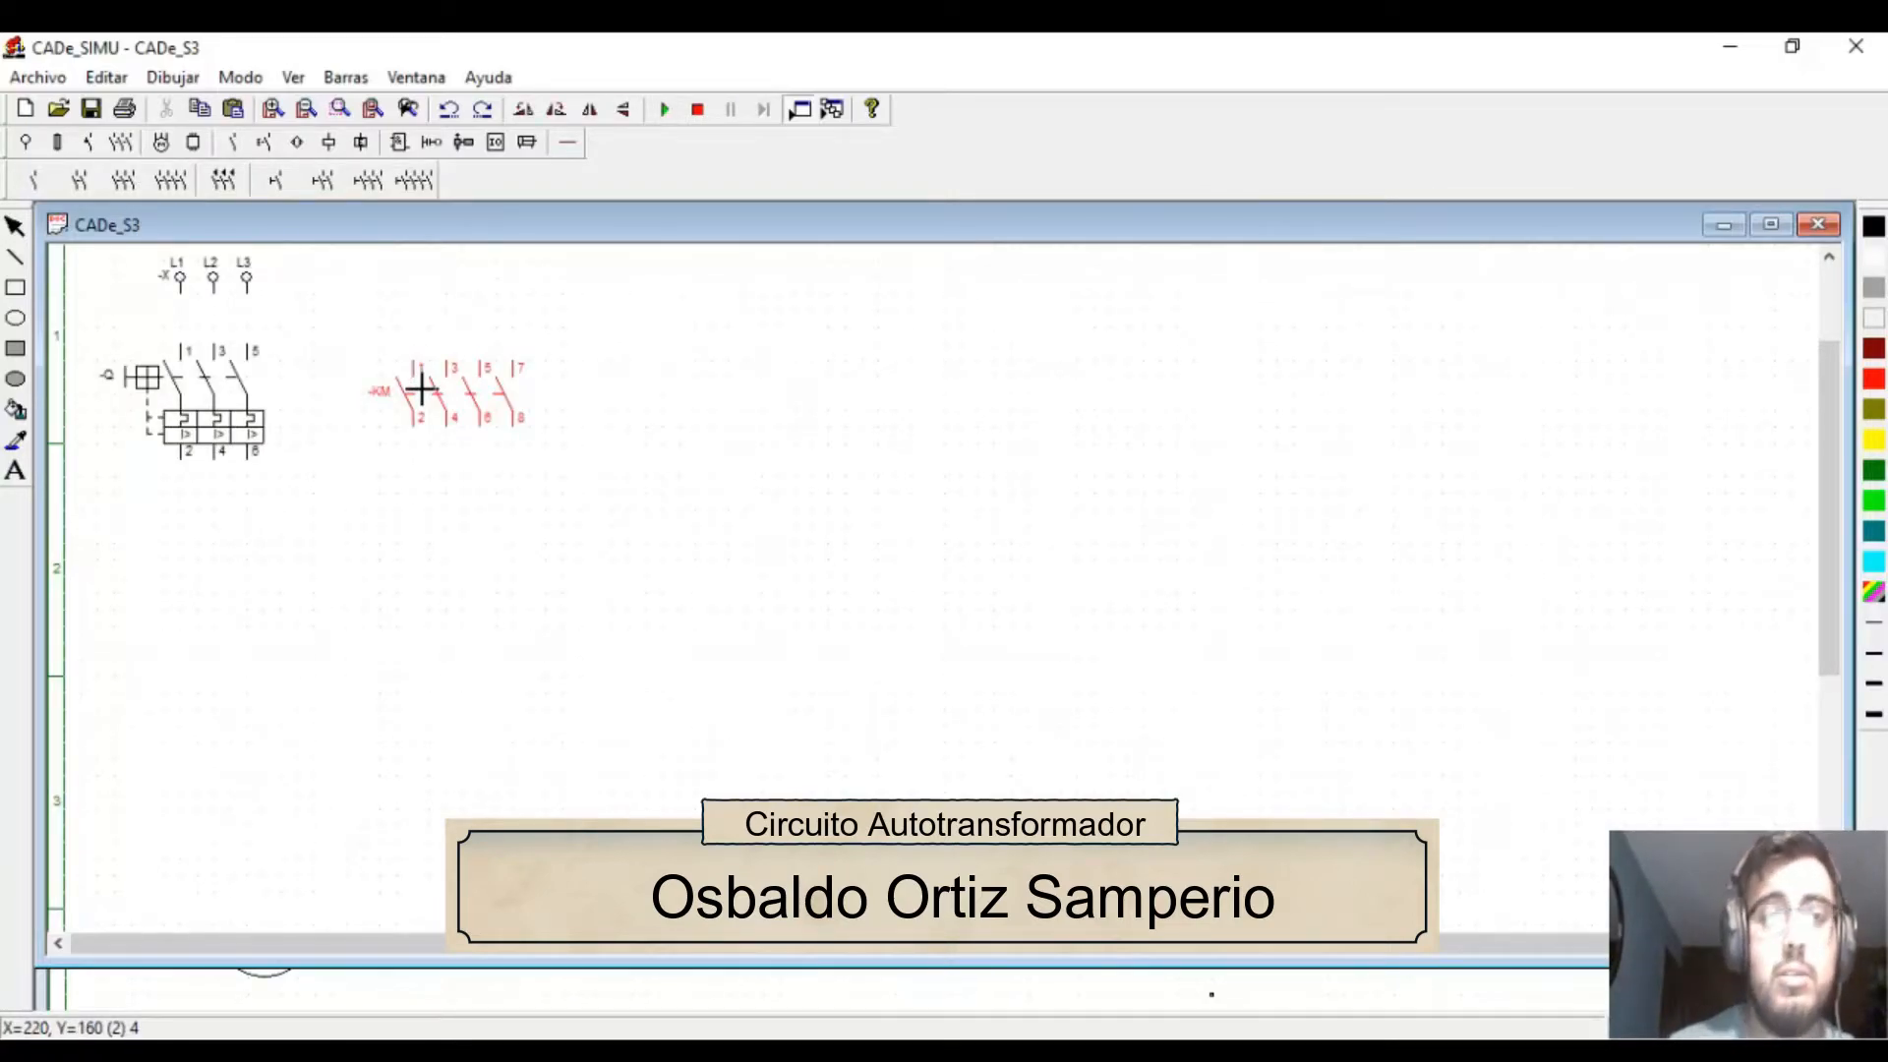
pyautogui.click(422, 388)
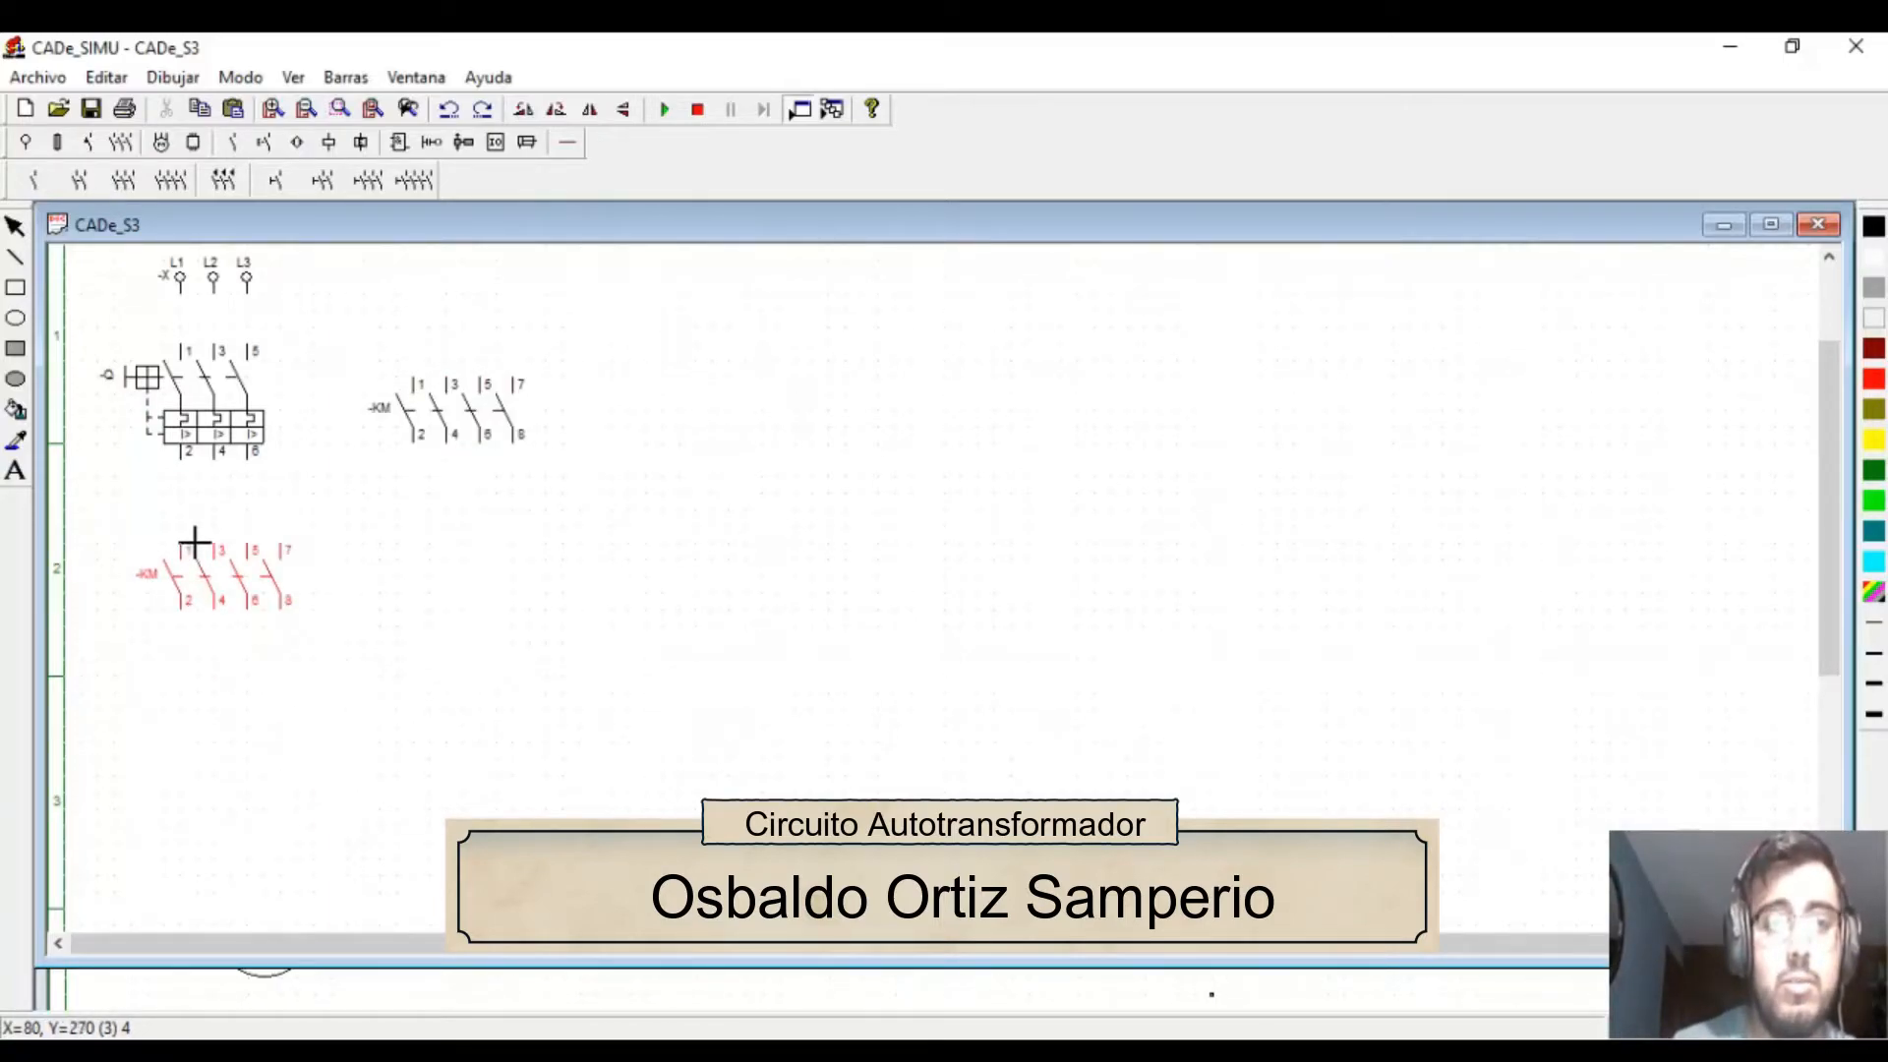
pyautogui.click(195, 528)
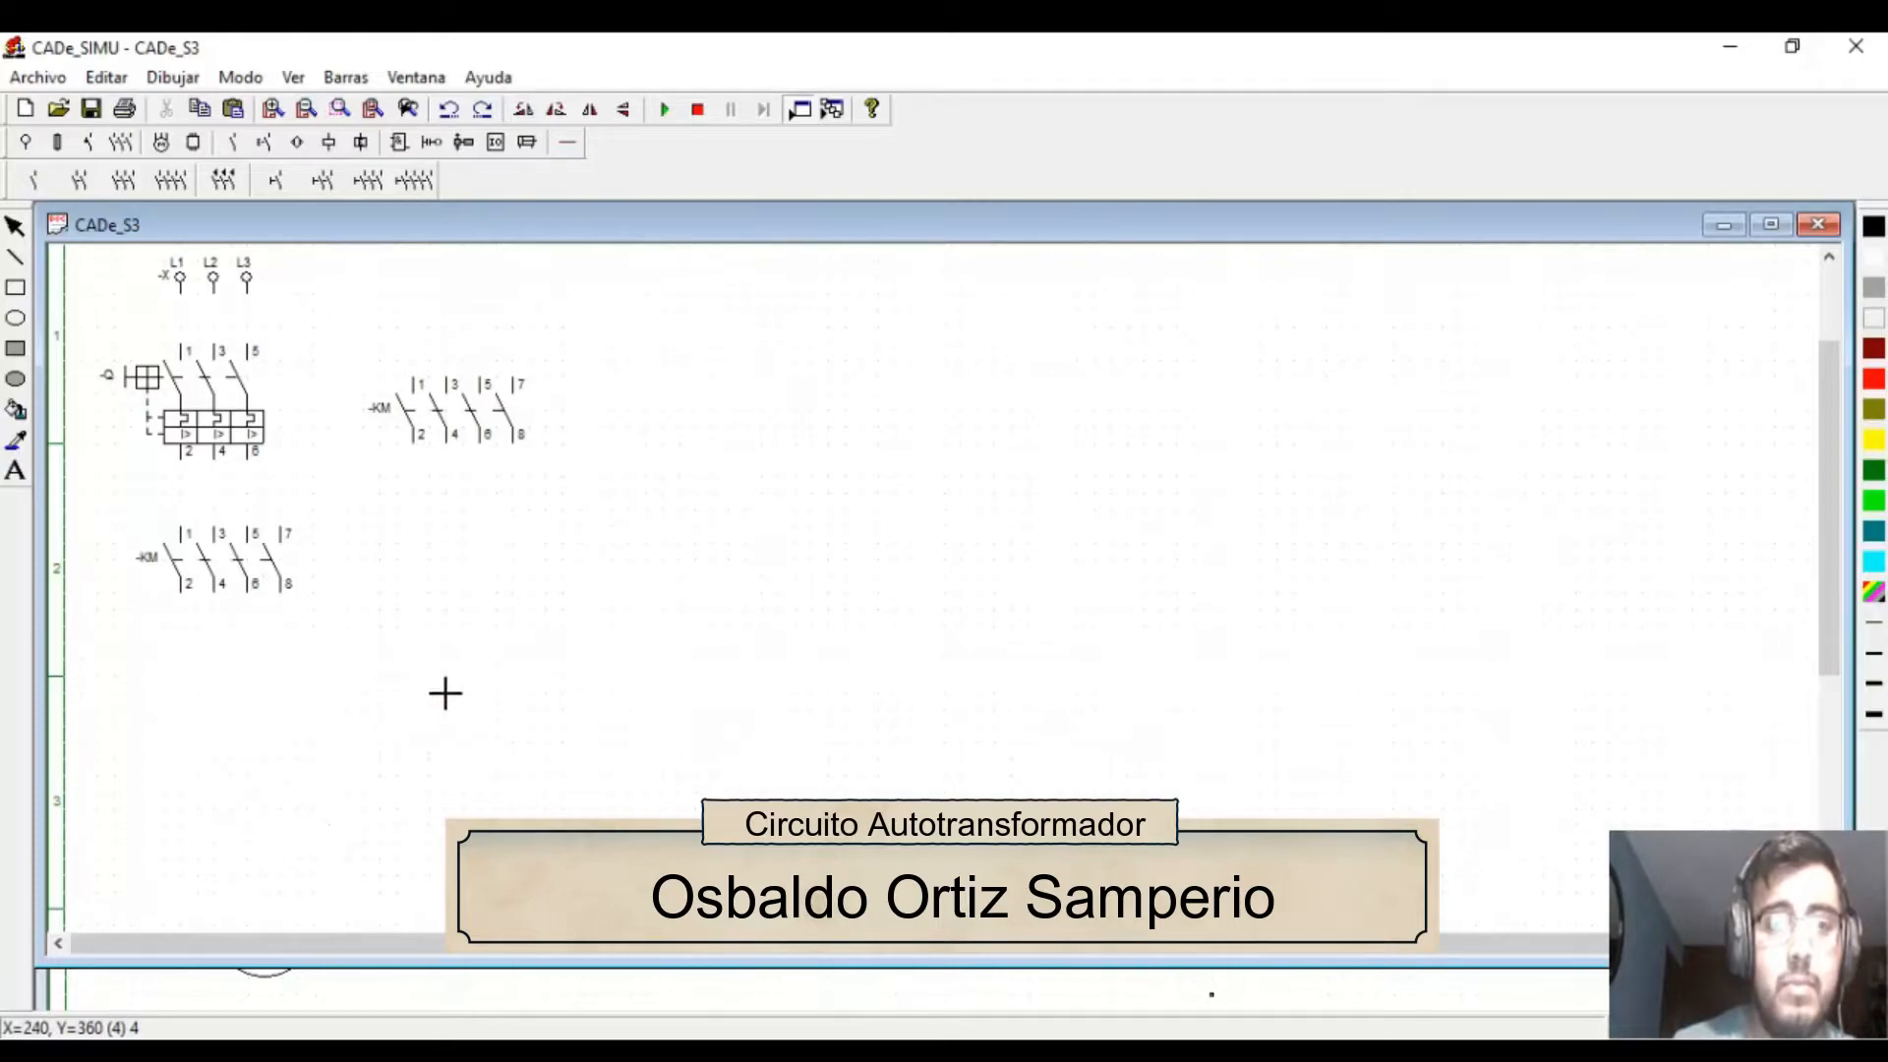
pyautogui.click(406, 703)
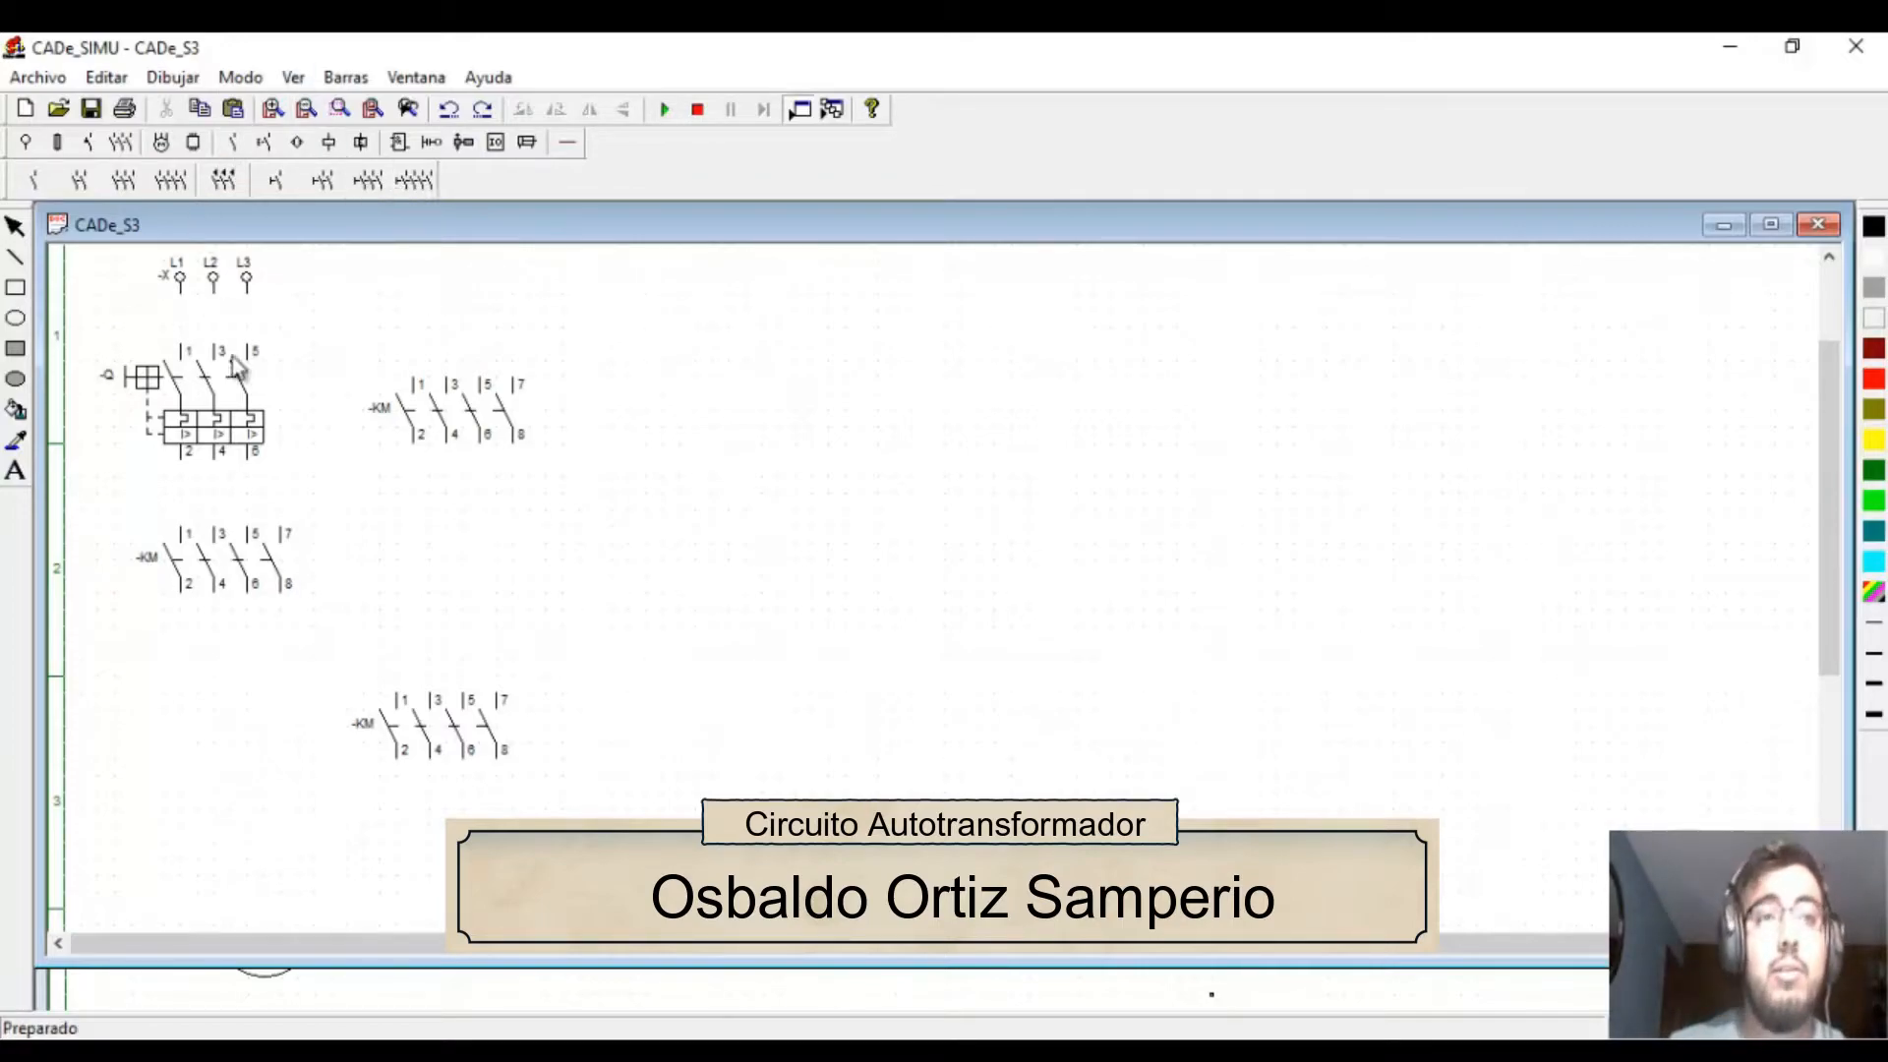
# - Place a three-pole thermal overload relay F directly below the contactor in the breaker's column
pyautogui.click(249, 584)
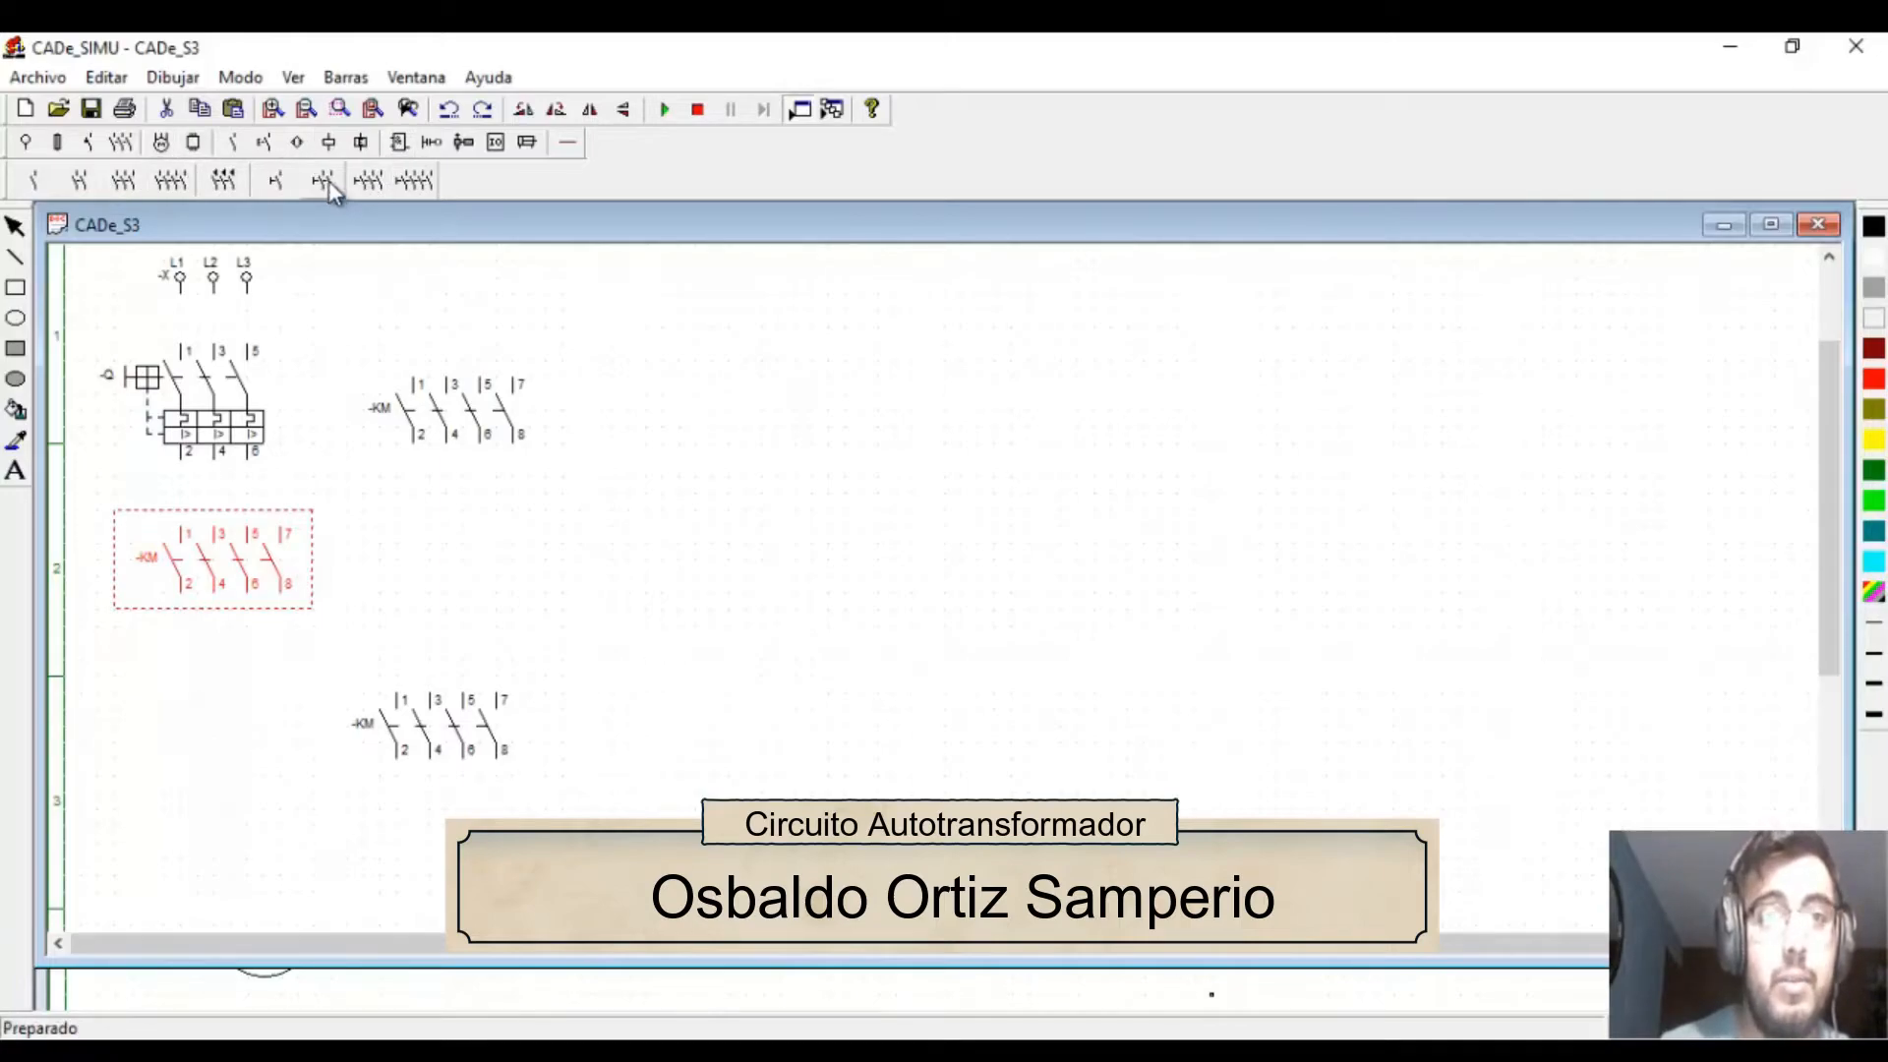
pyautogui.click(90, 144)
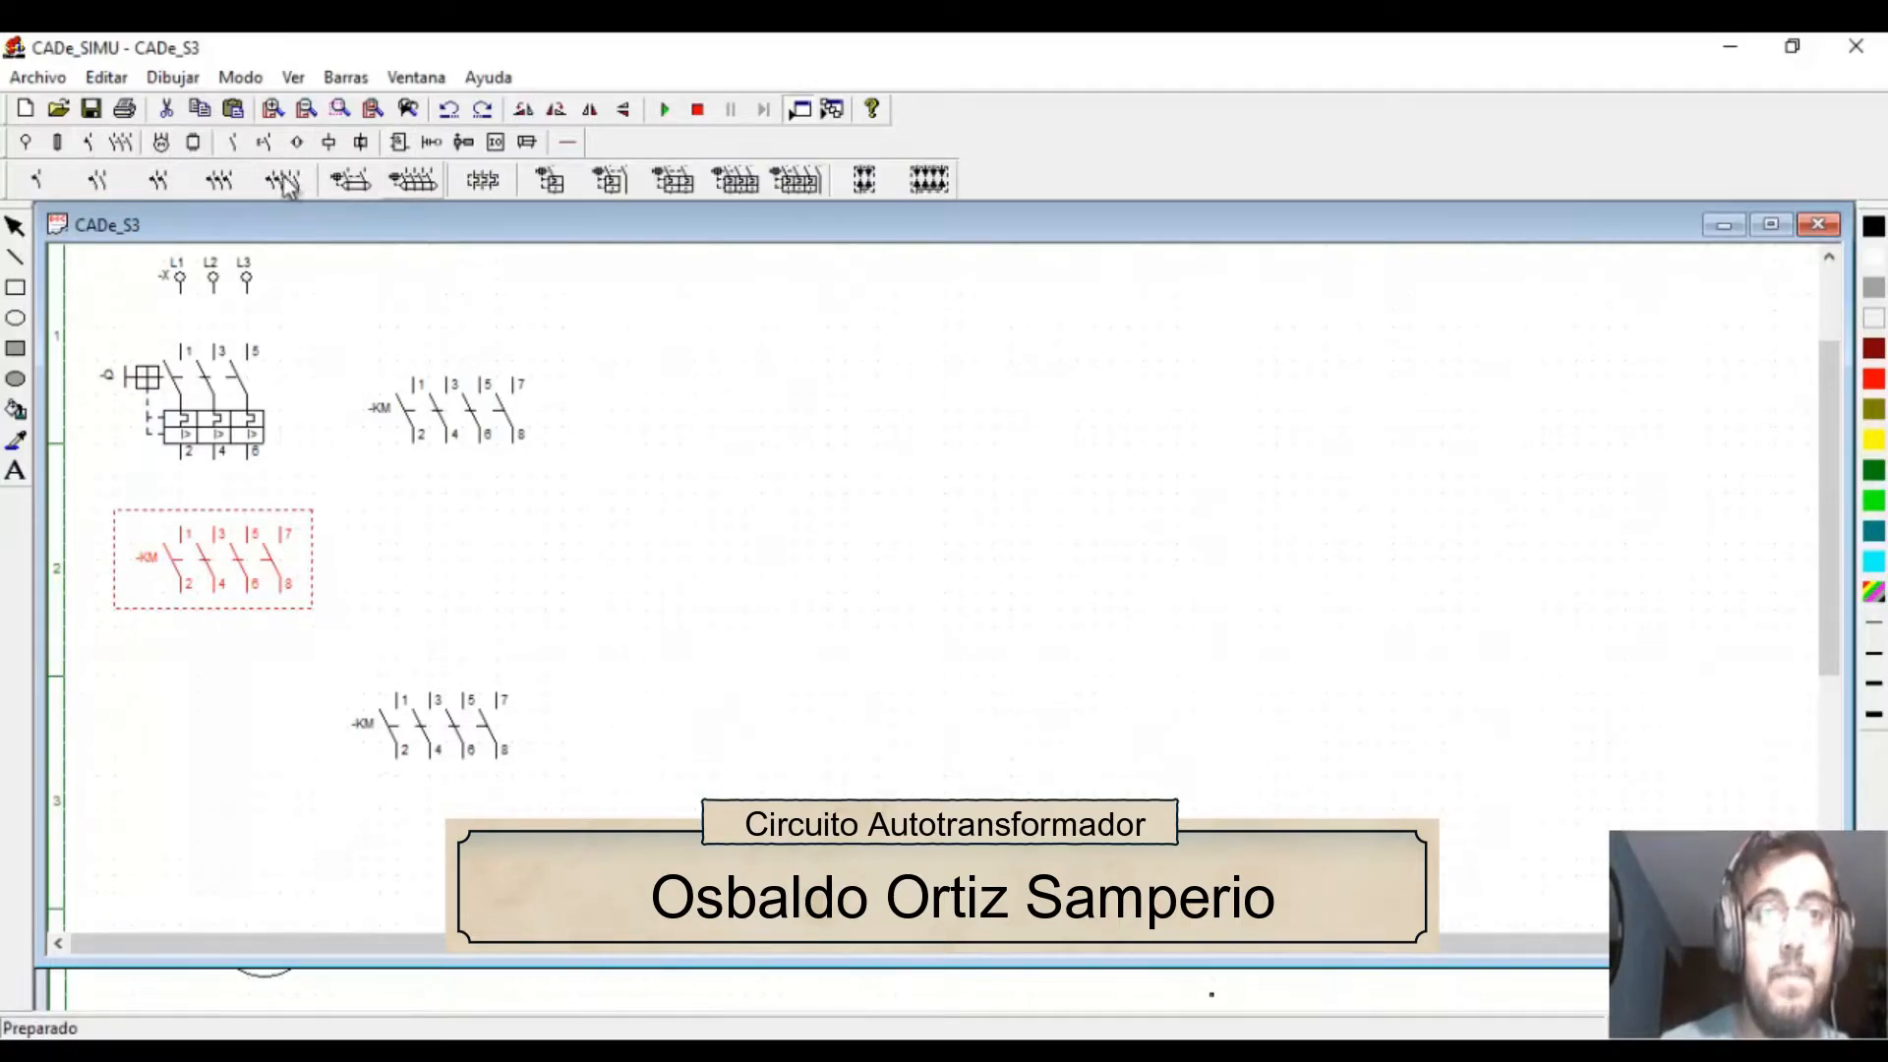
pyautogui.click(477, 182)
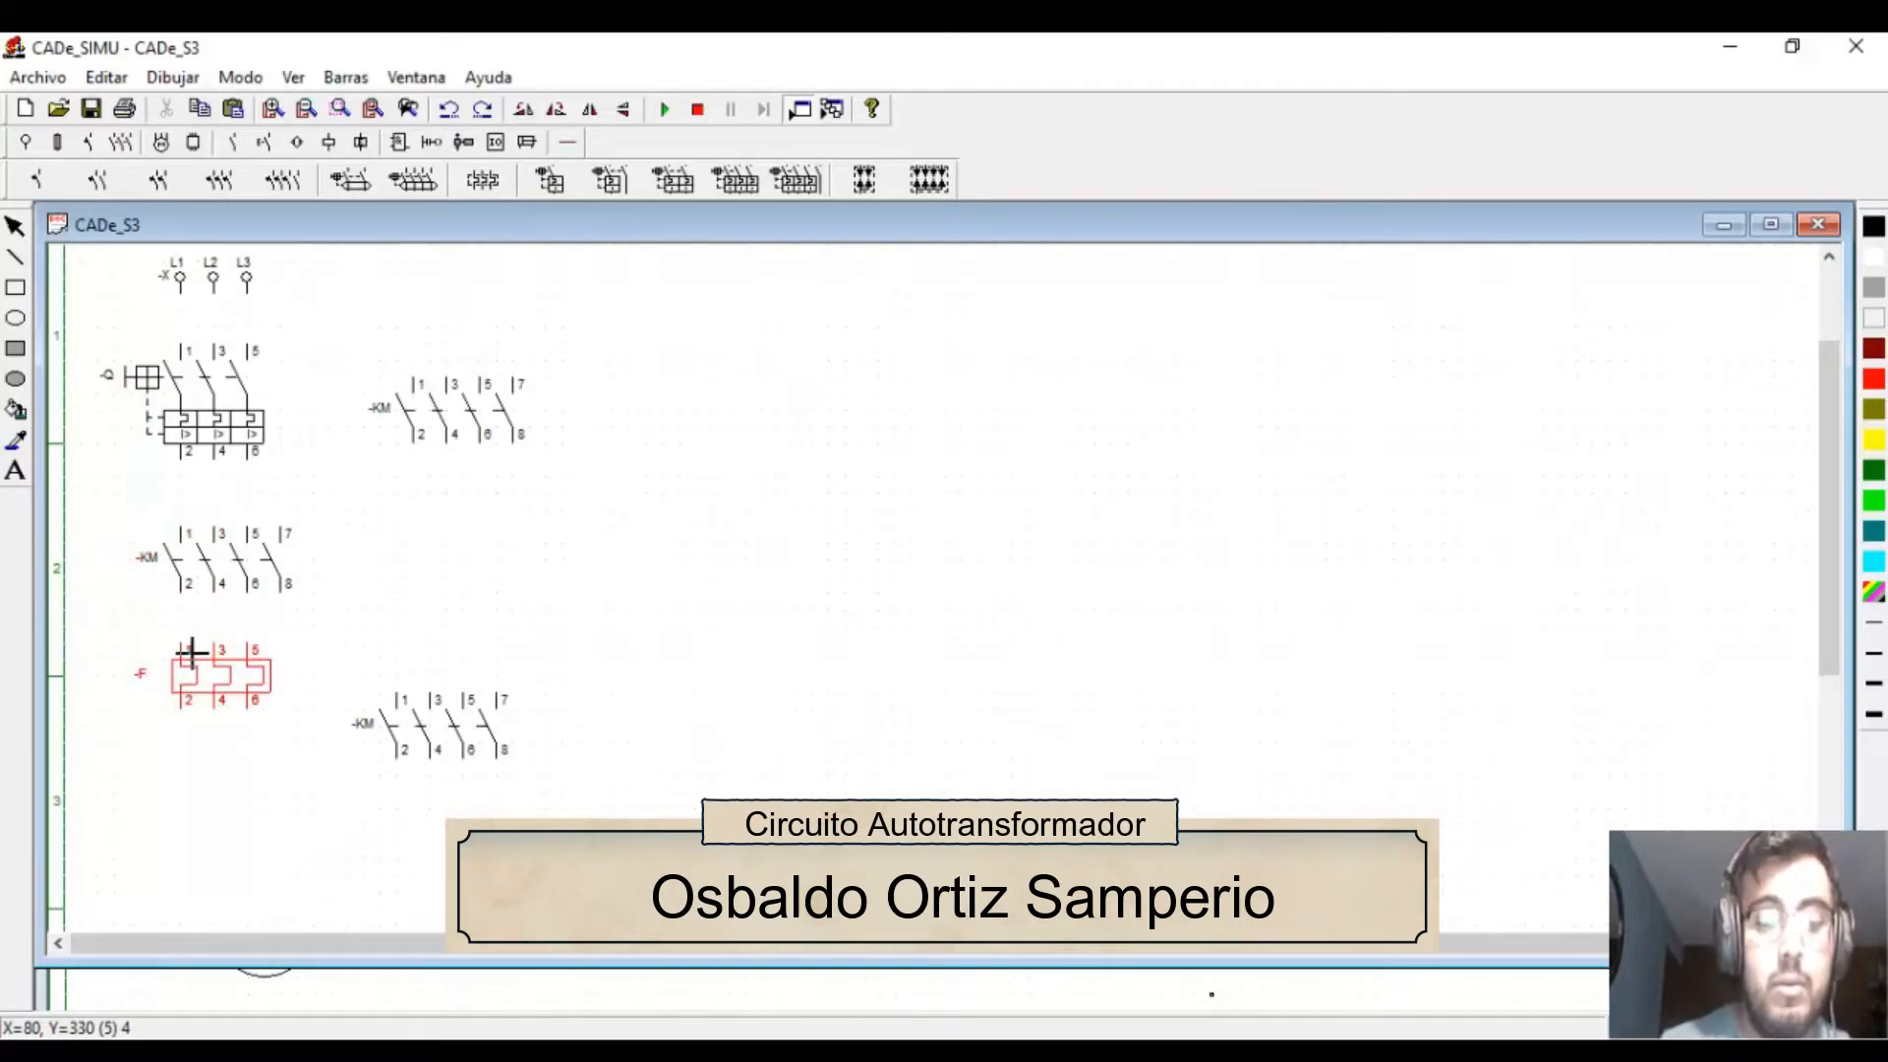
pyautogui.click(192, 651)
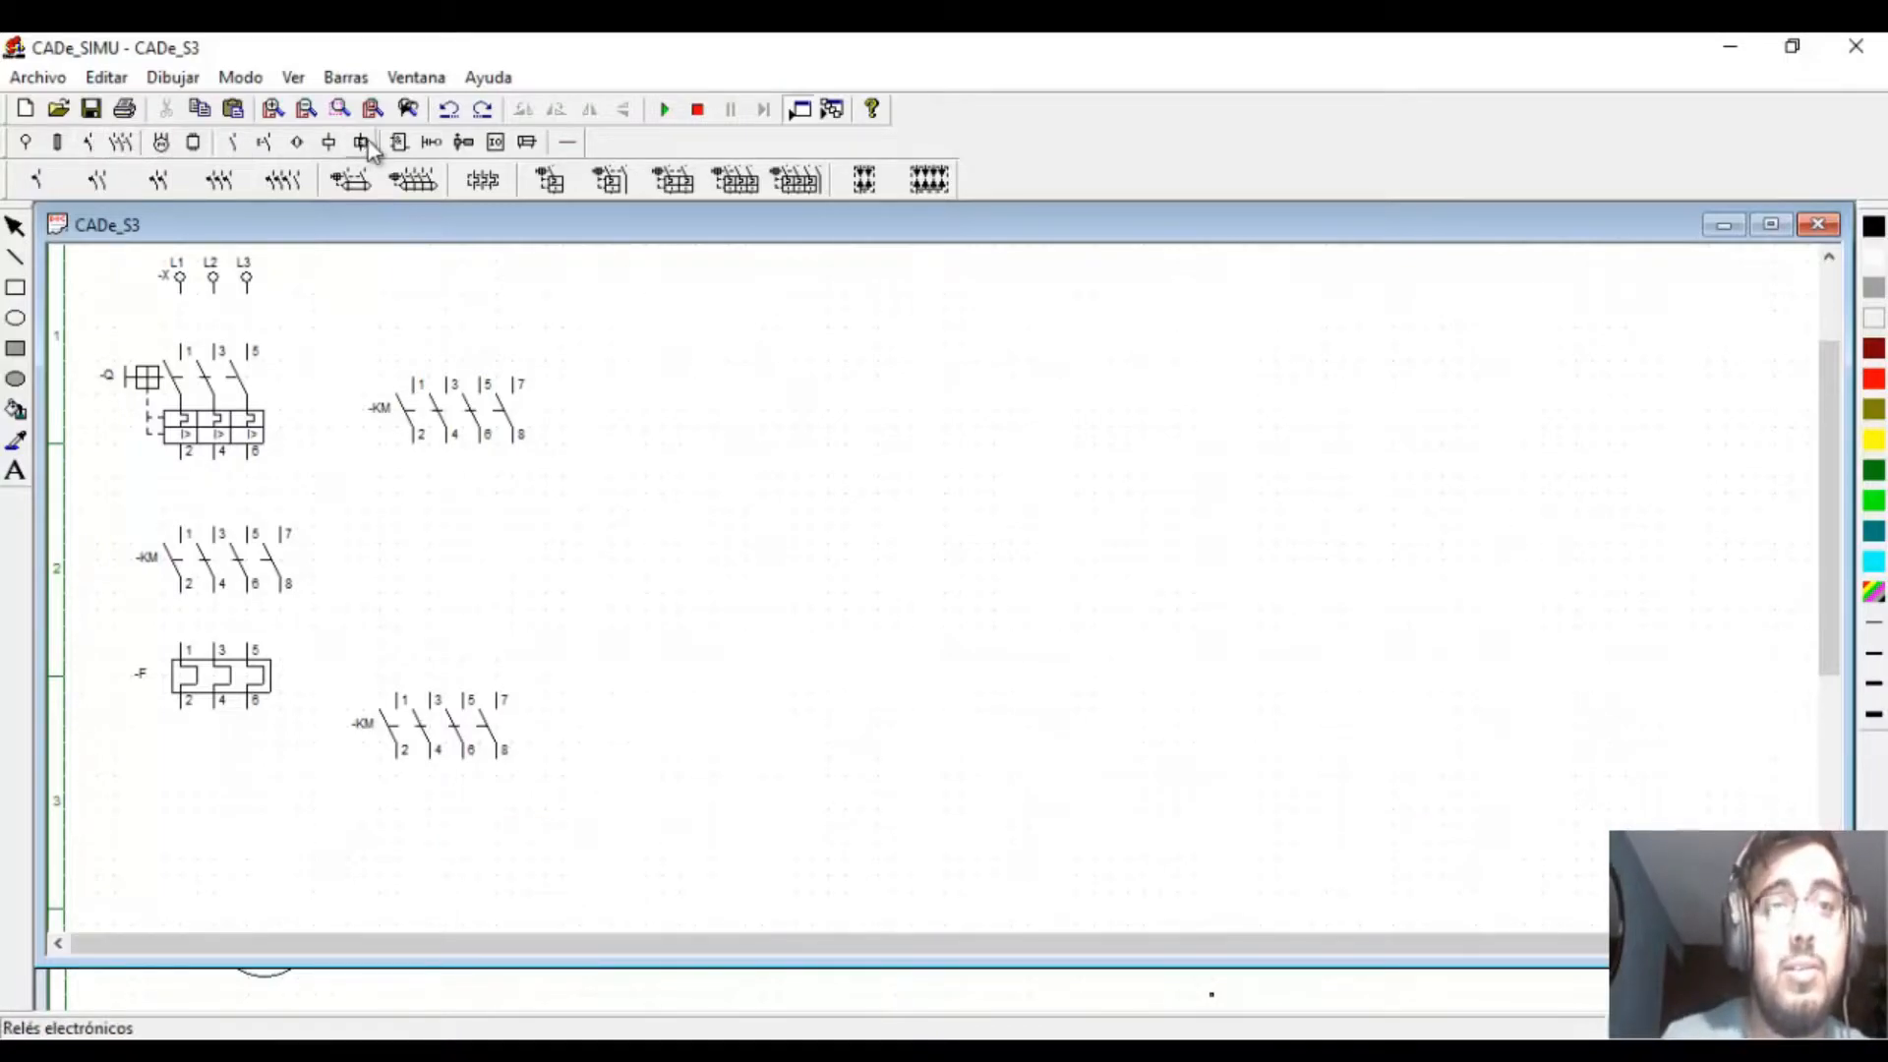
# - Place a three-phase autotransformer T between the two contactors of the second column
pyautogui.click(195, 143)
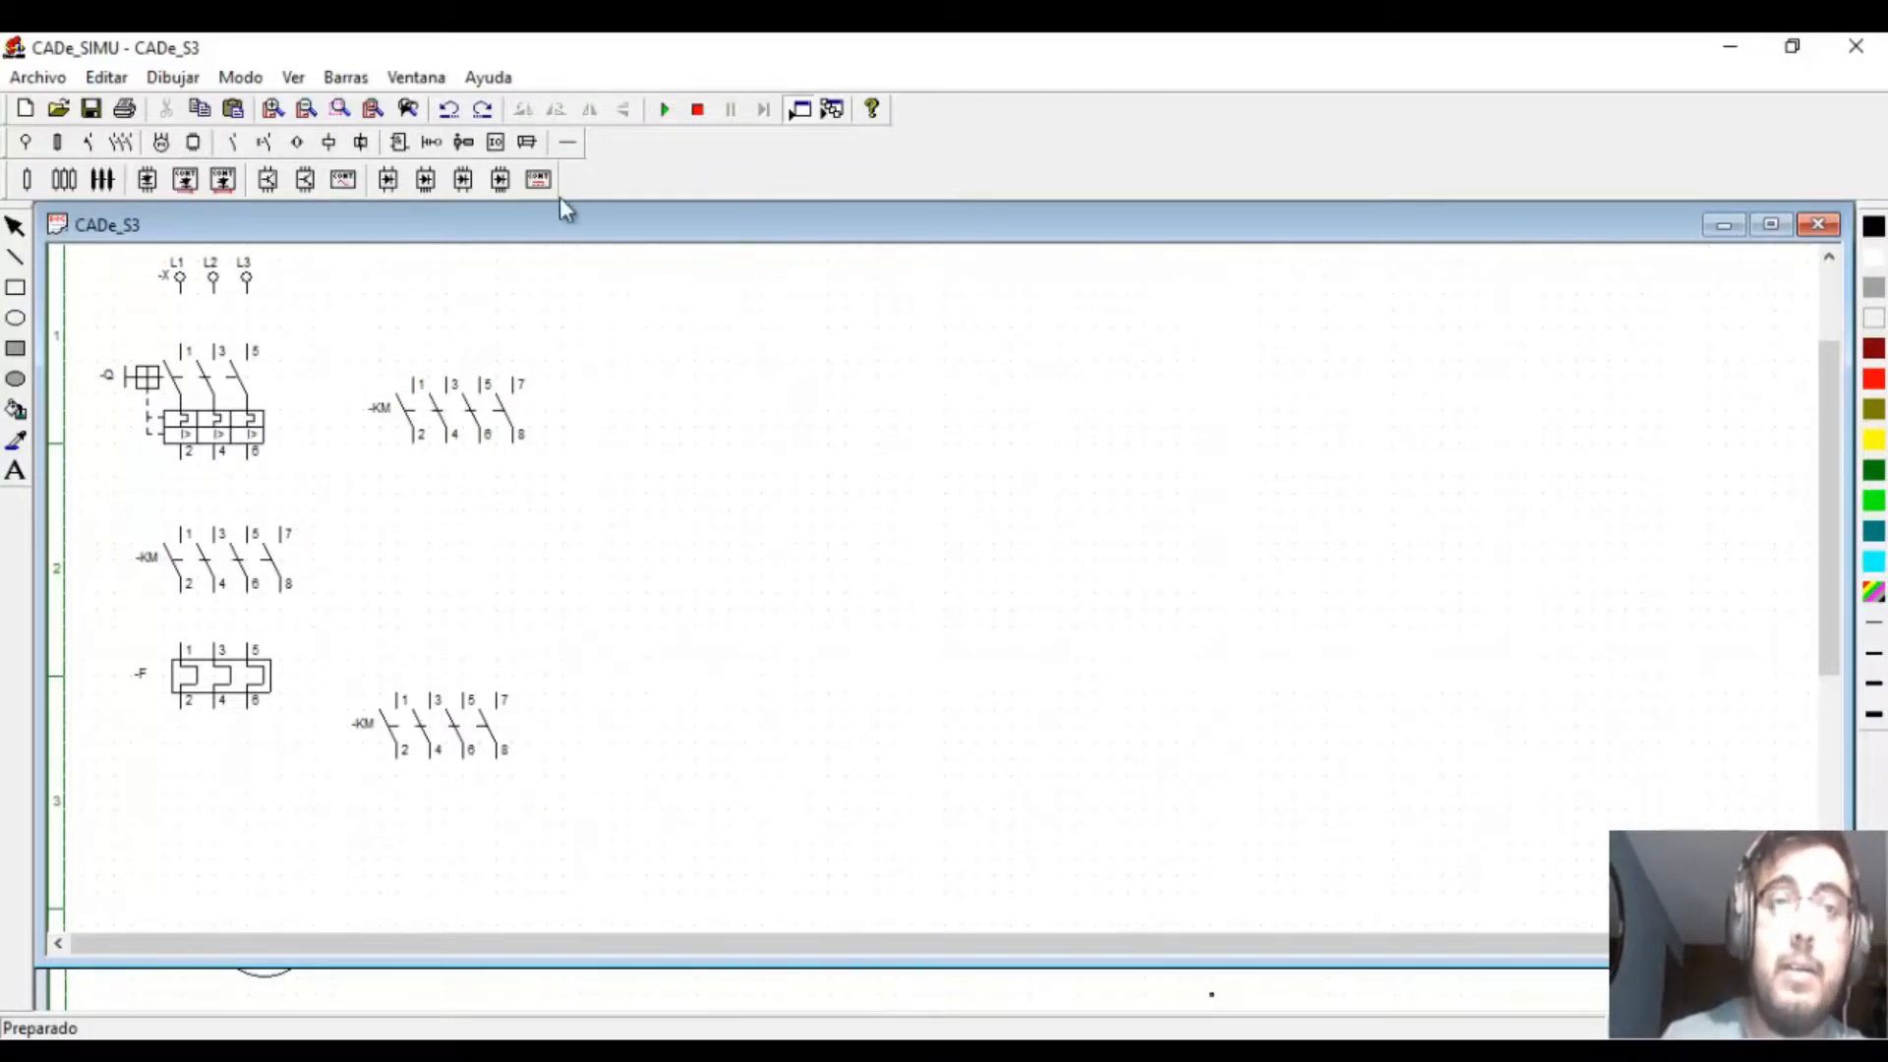
pyautogui.click(94, 182)
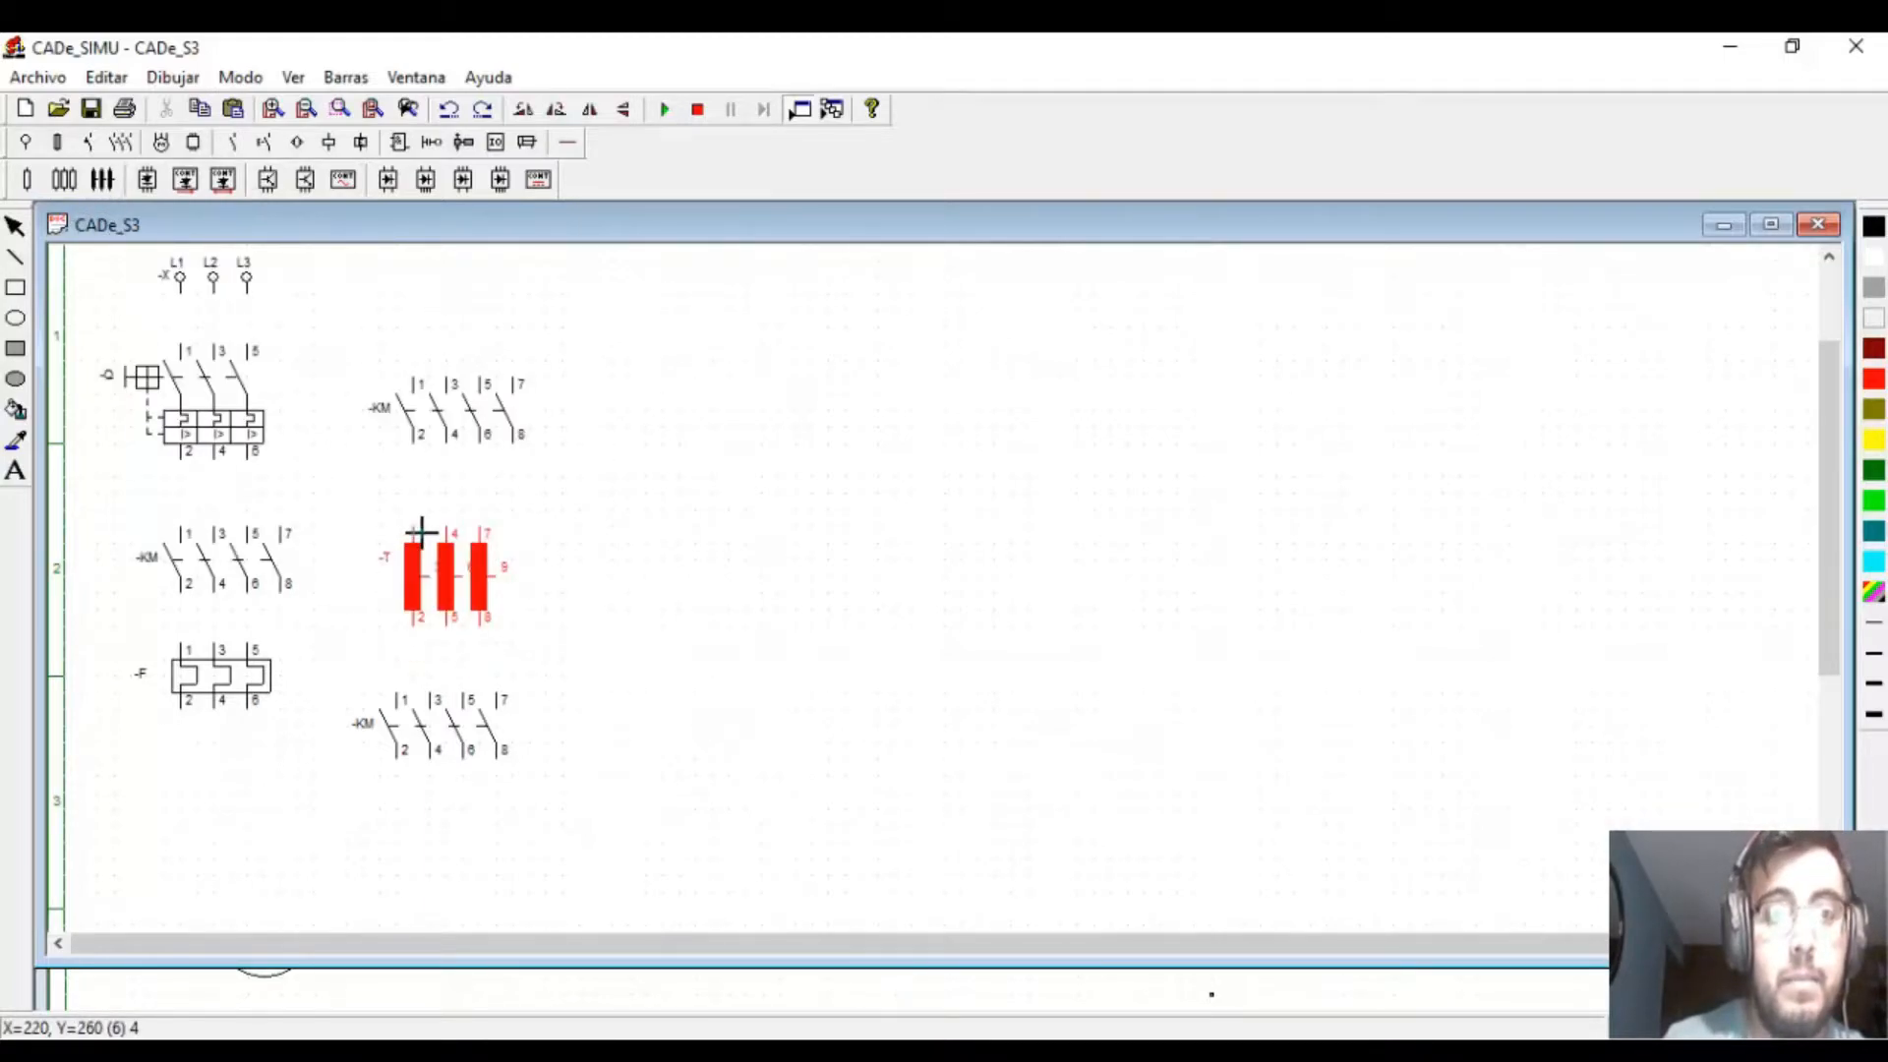
pyautogui.click(421, 550)
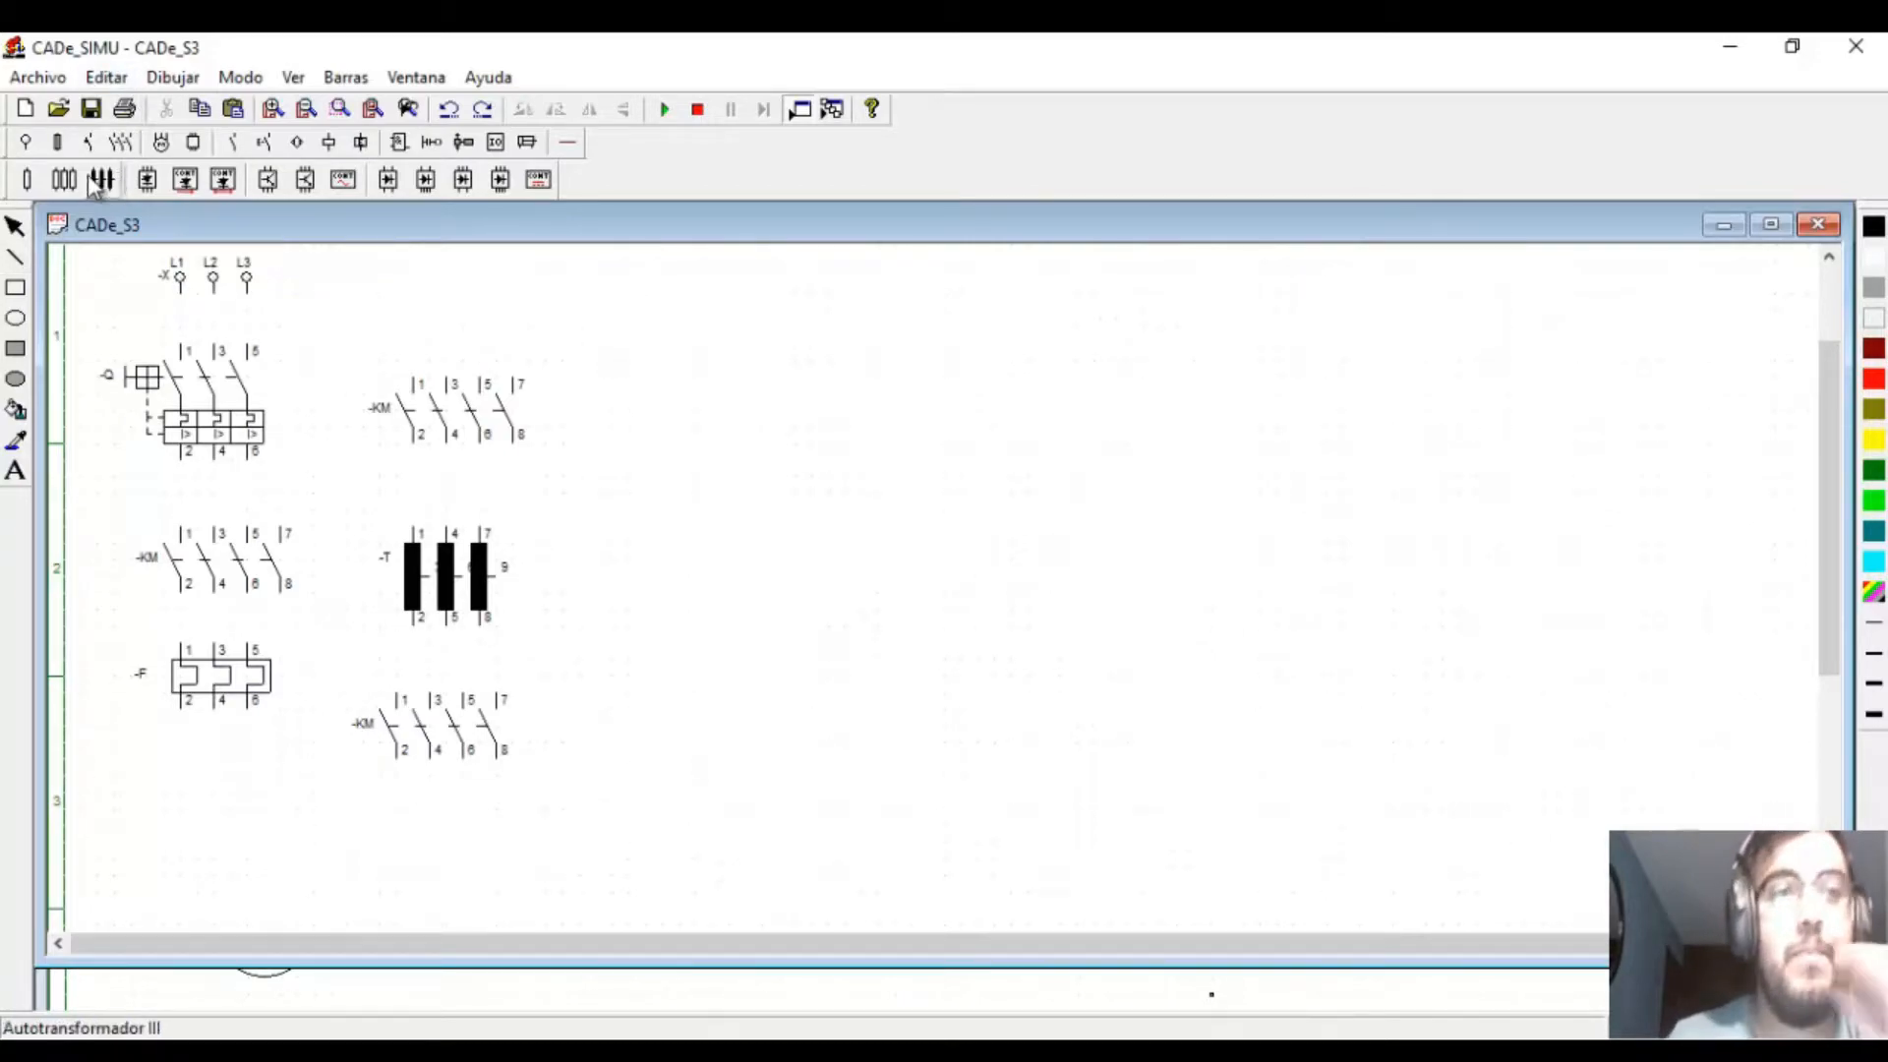
# - Place a three-phase motor with terminals U1, V1, W1 and PE below the thermal overload relay
pyautogui.click(163, 144)
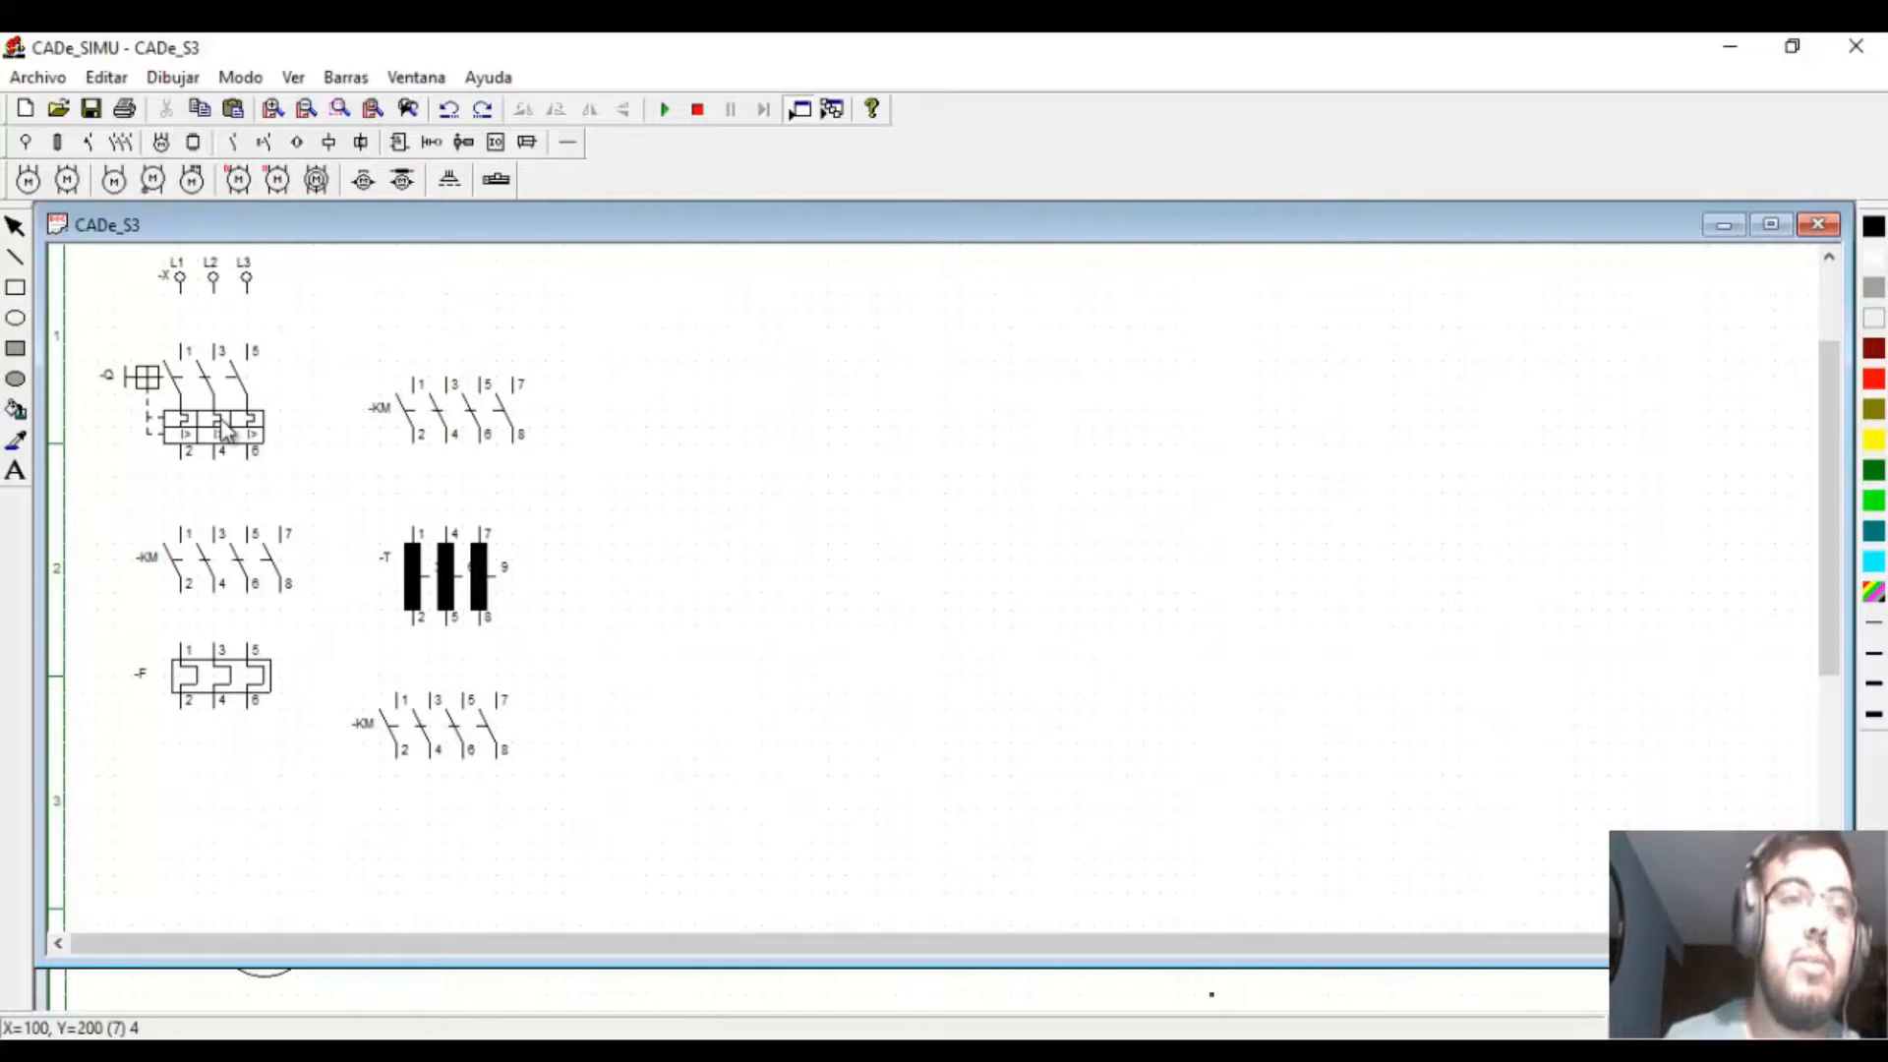
pyautogui.click(27, 180)
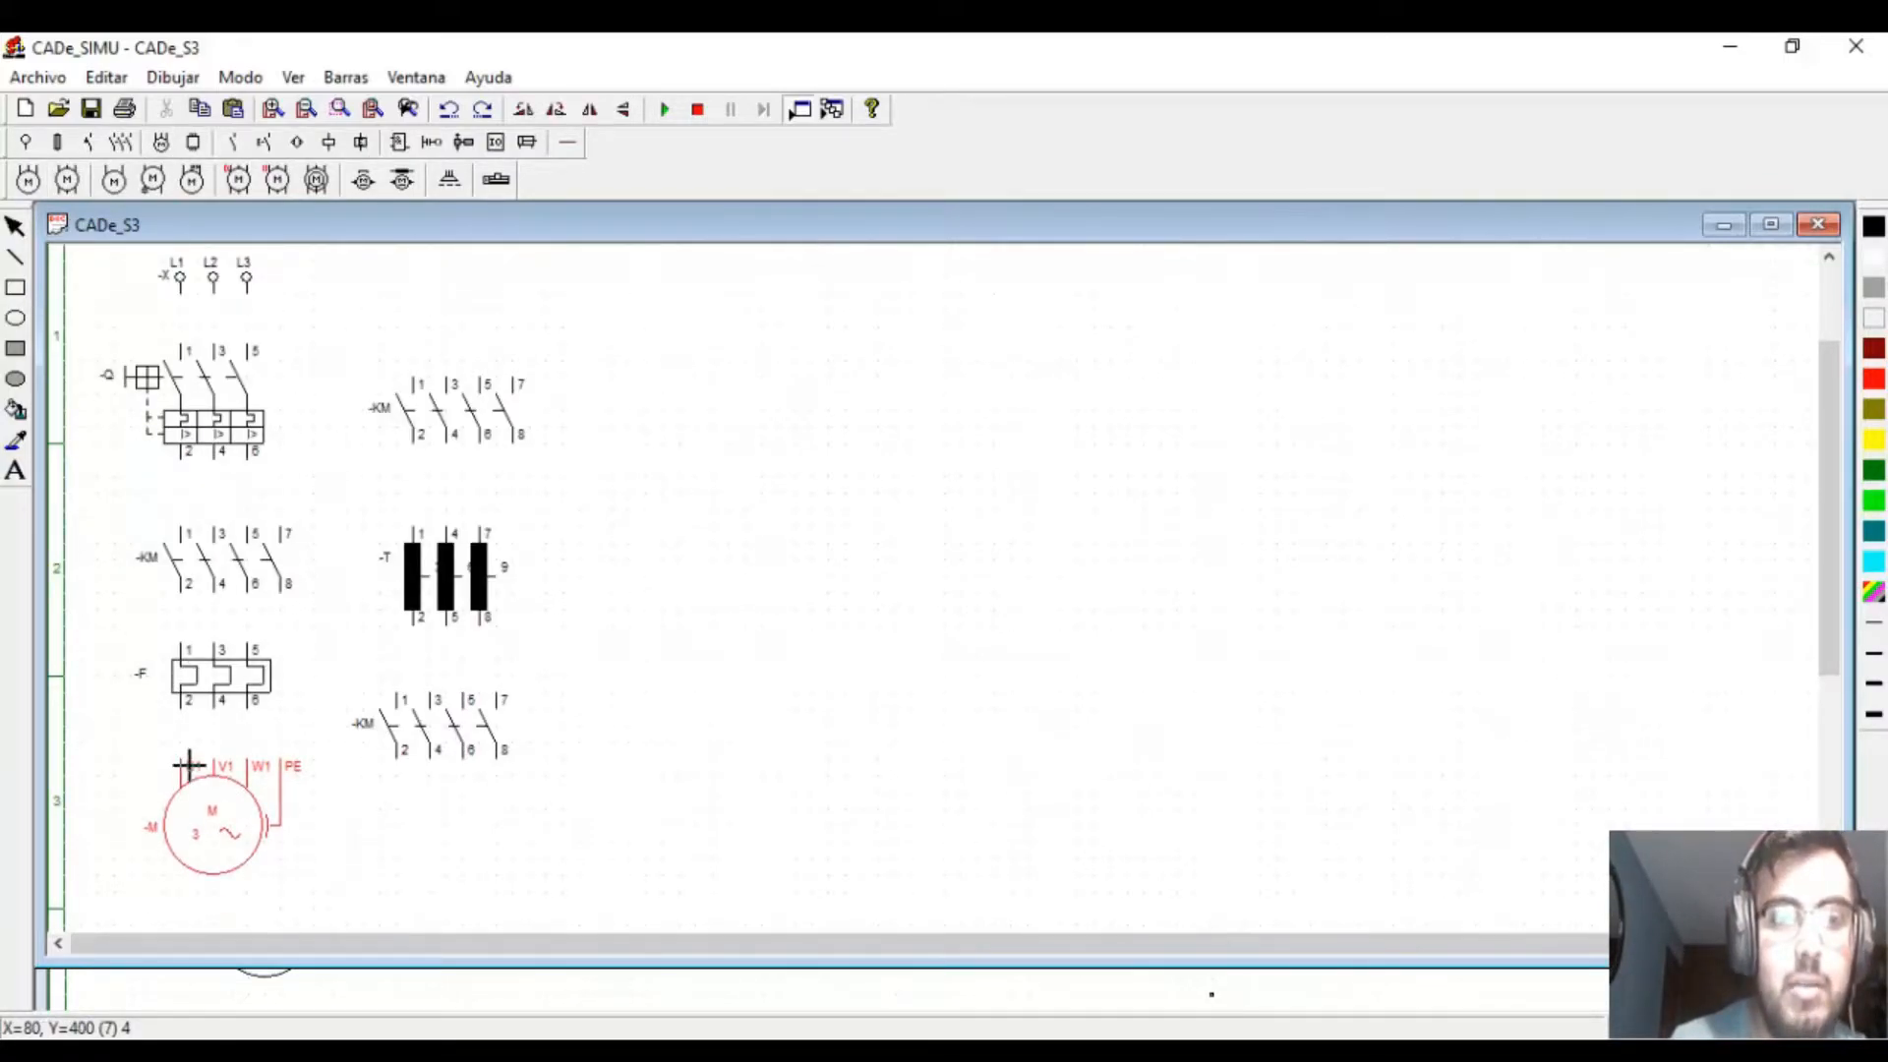
pyautogui.click(188, 764)
pyautogui.rightClick(333, 693)
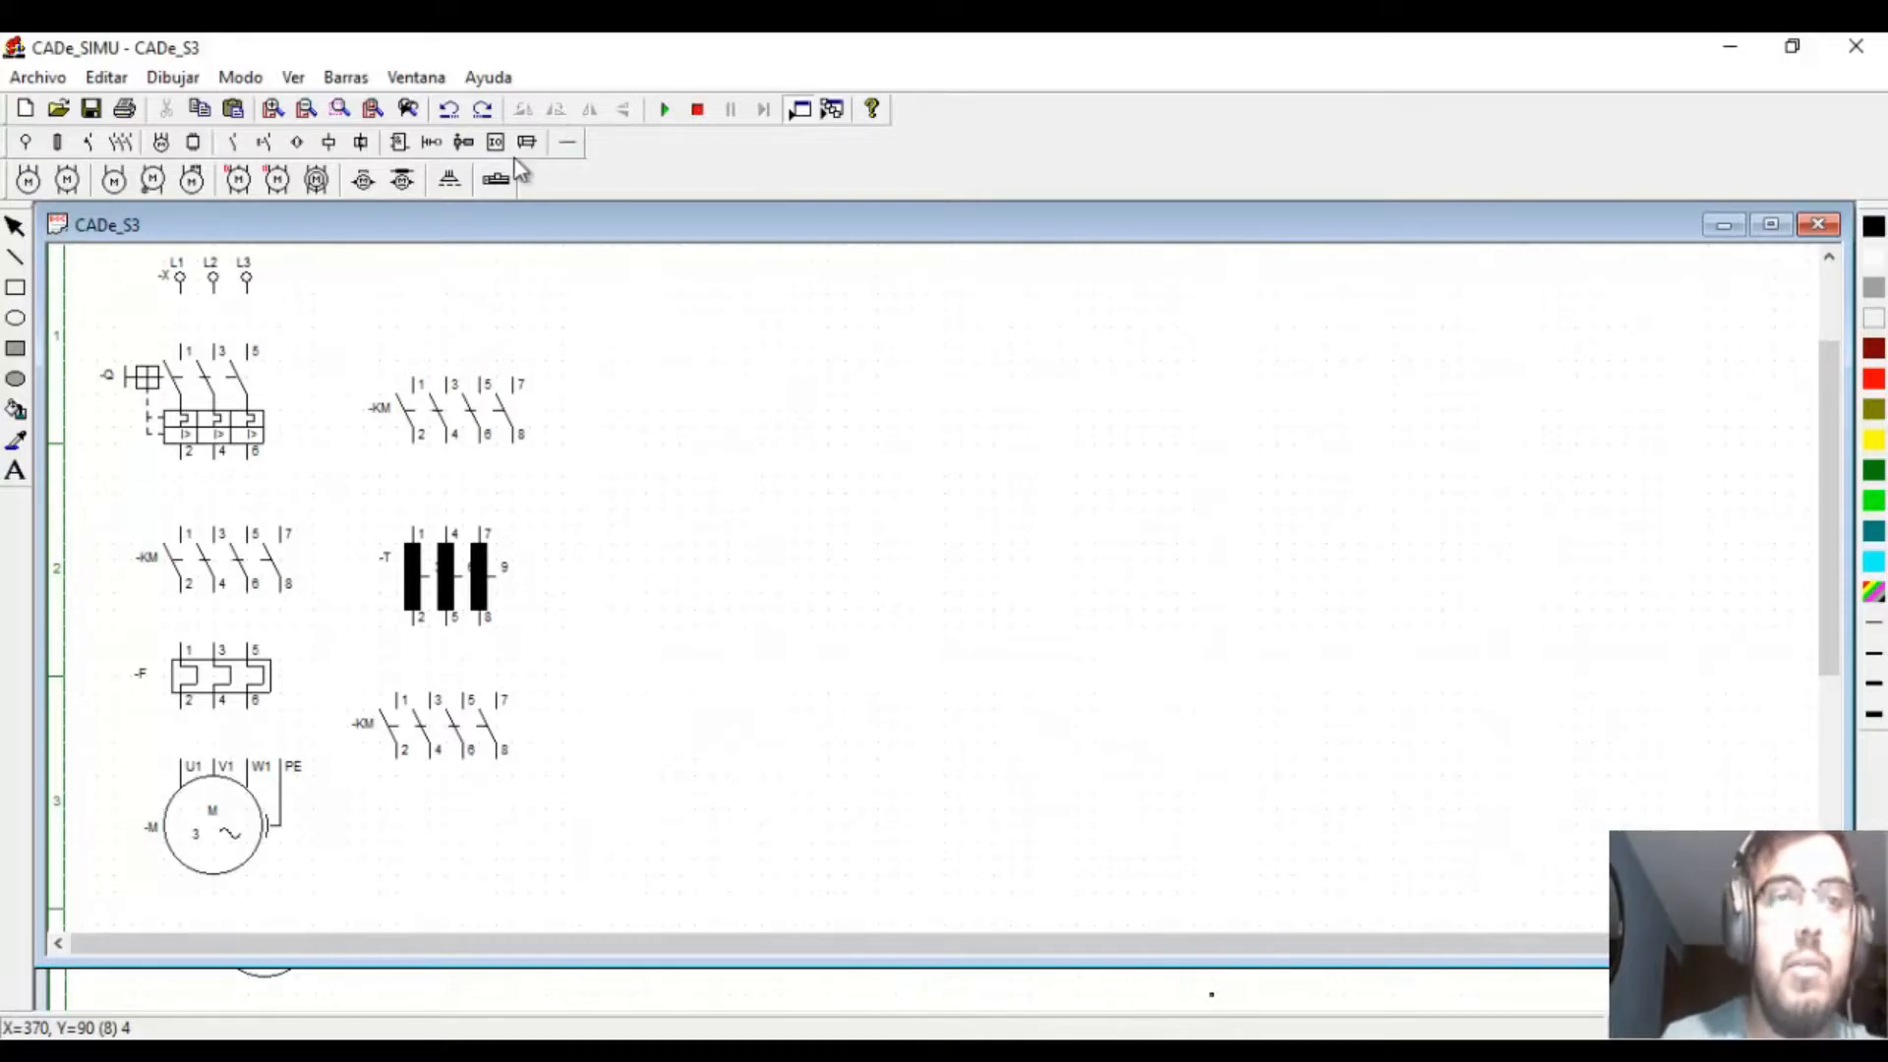
# - Wire supply terminal L3 to input 5 of breaker Q with a phase conductor
pyautogui.click(570, 144)
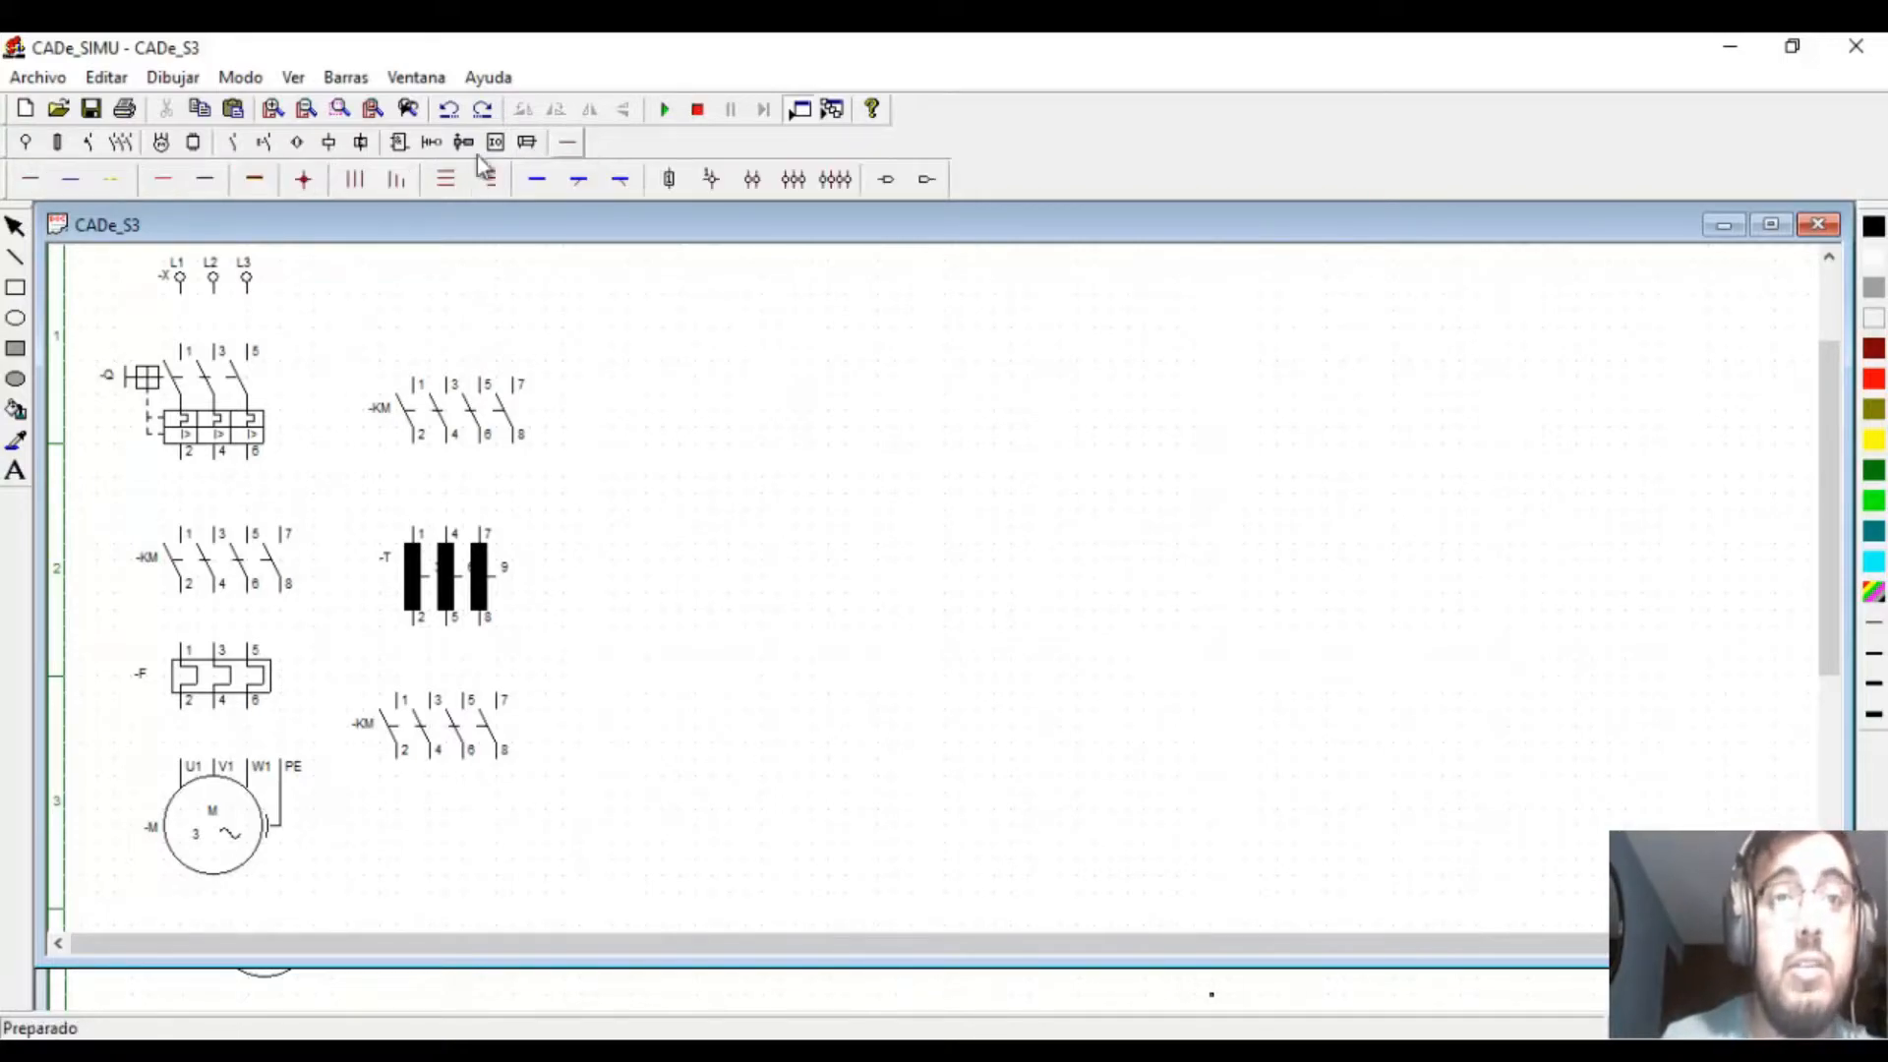
pyautogui.click(40, 192)
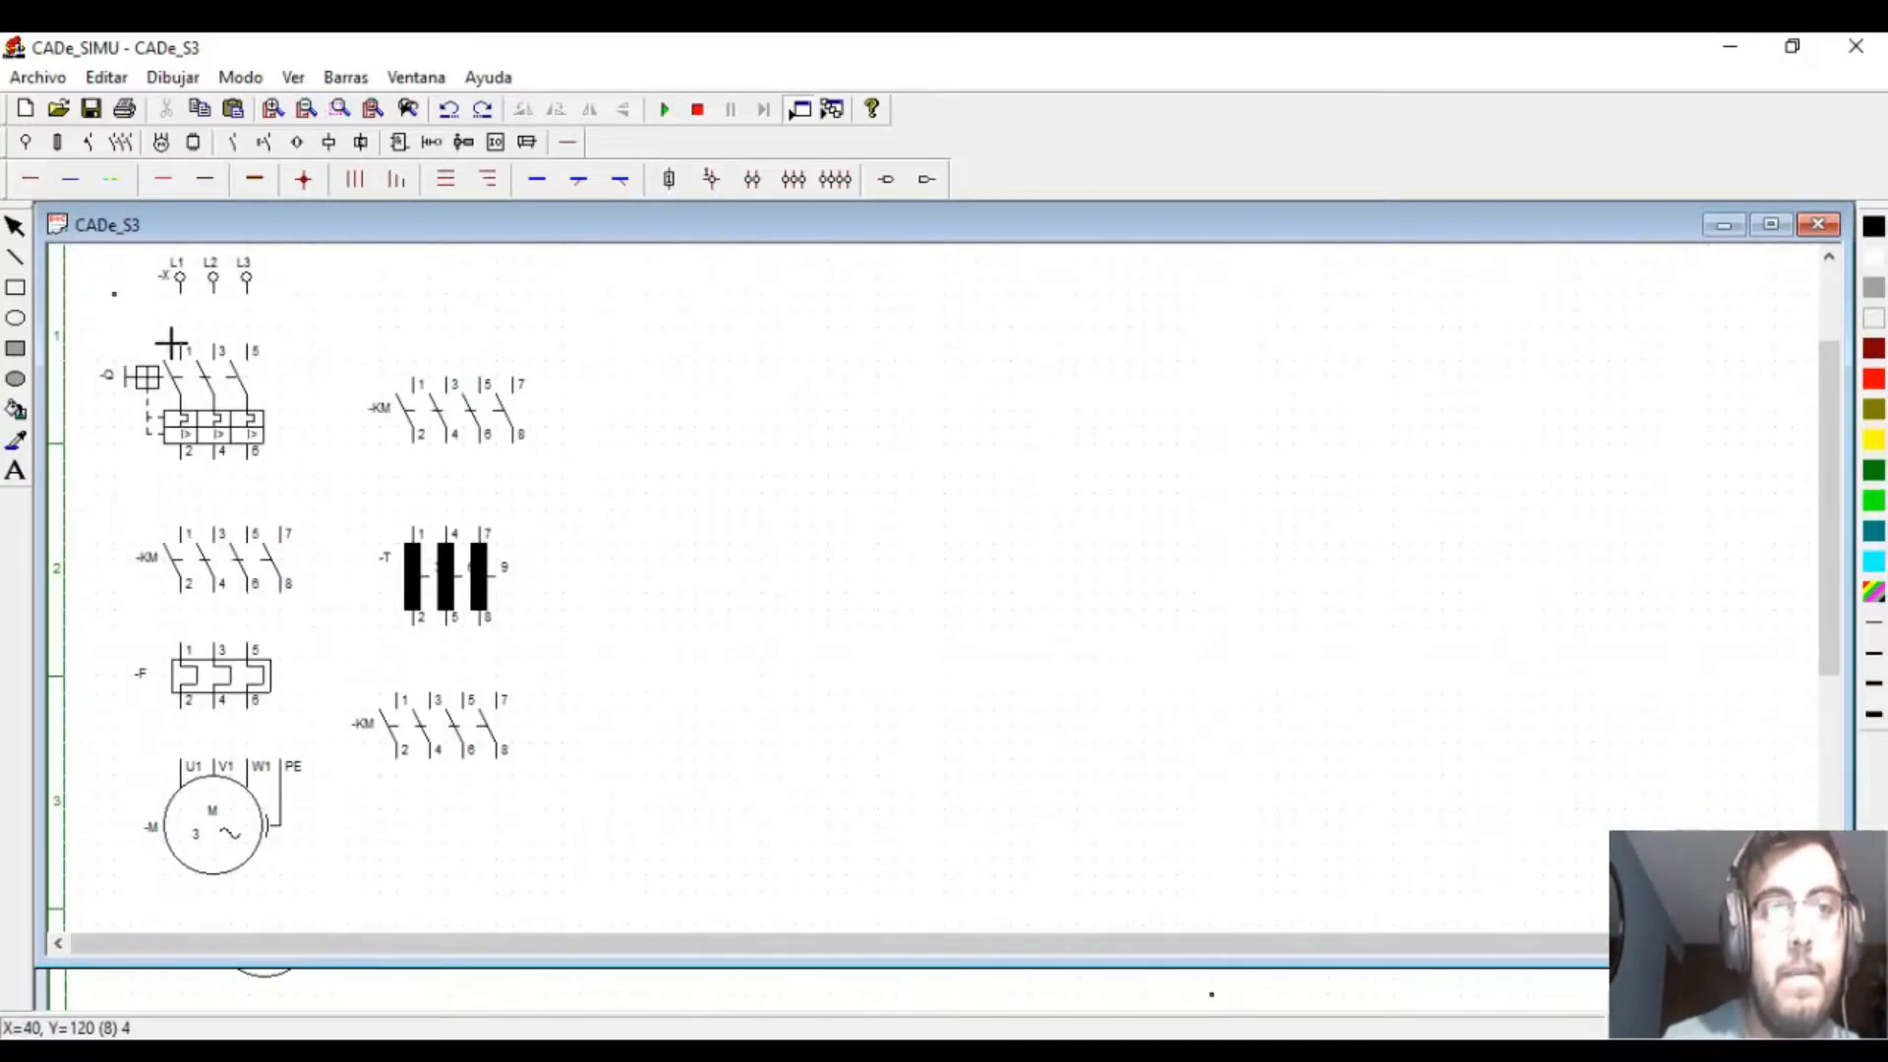
pyautogui.moveTo(250, 327); pyautogui.dragTo(253, 358)
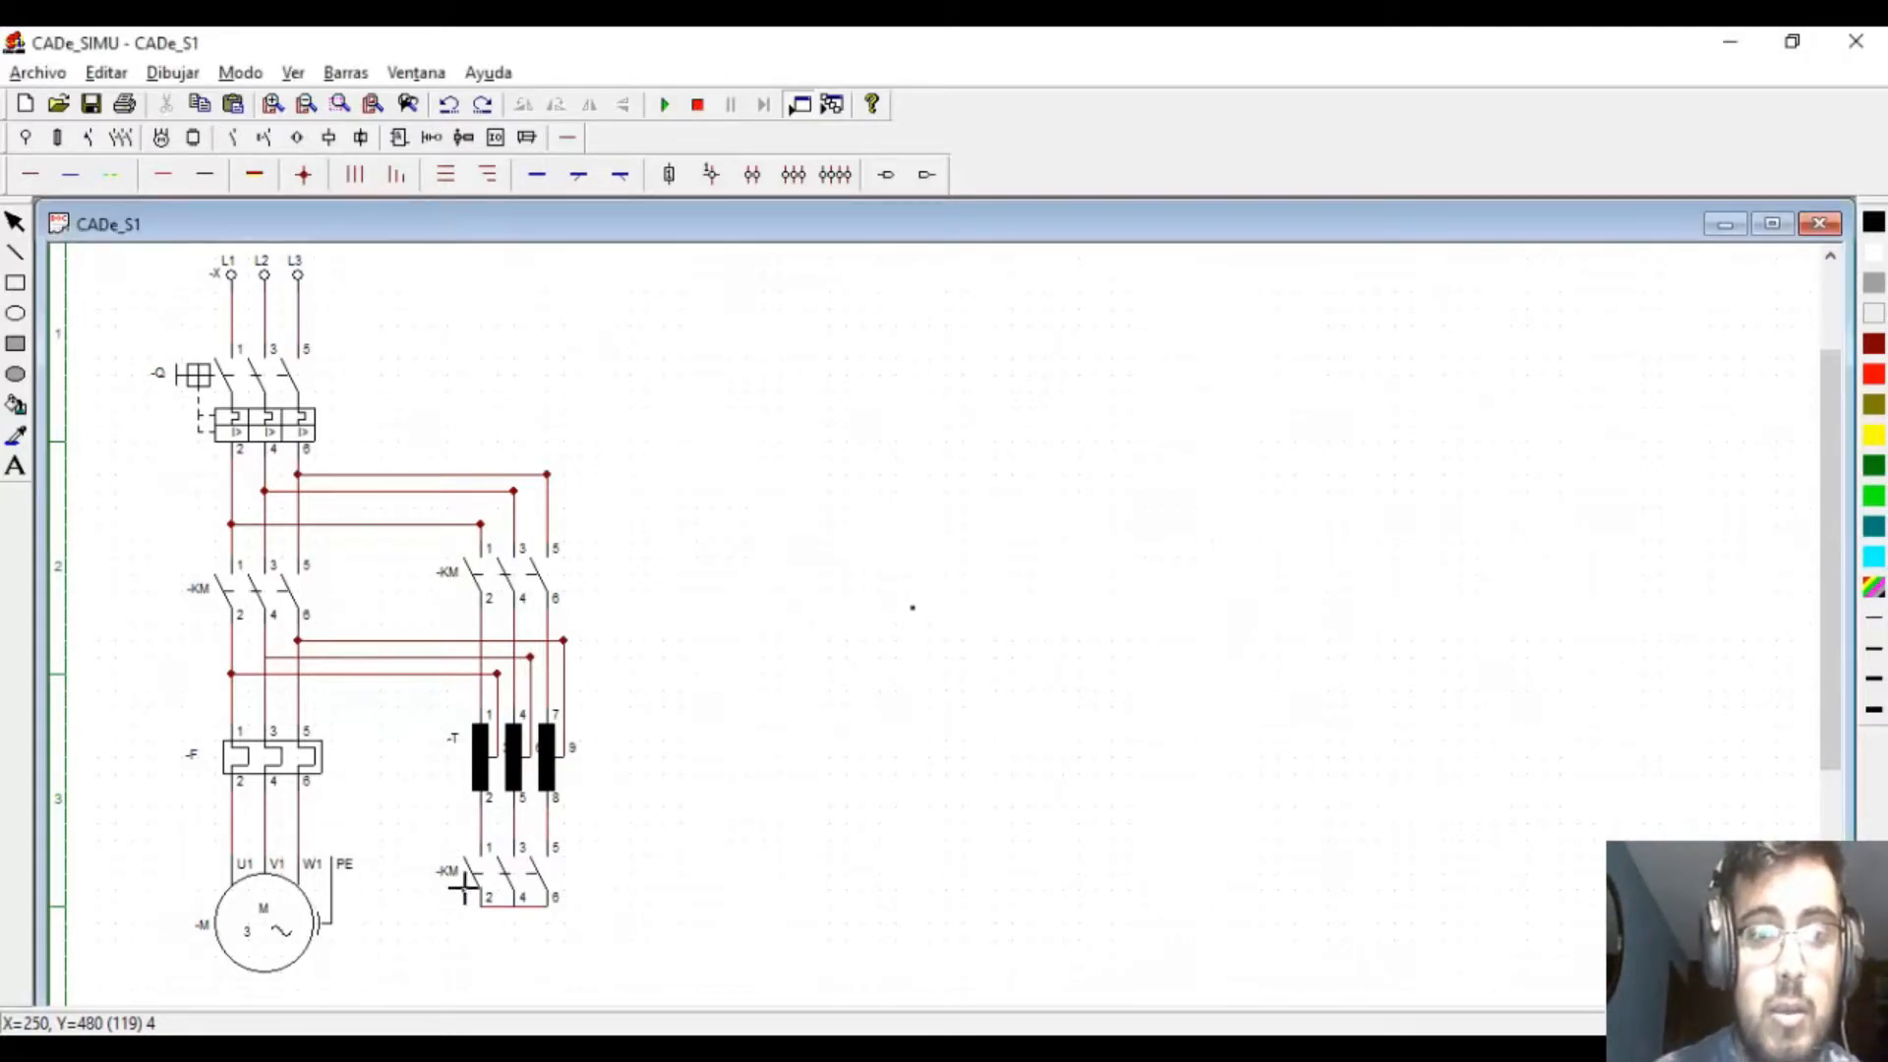
# - Rename the contactor below the autotransformer as -KM1 and the contactor above it as -KM2
pyautogui.doubleClick(459, 877)
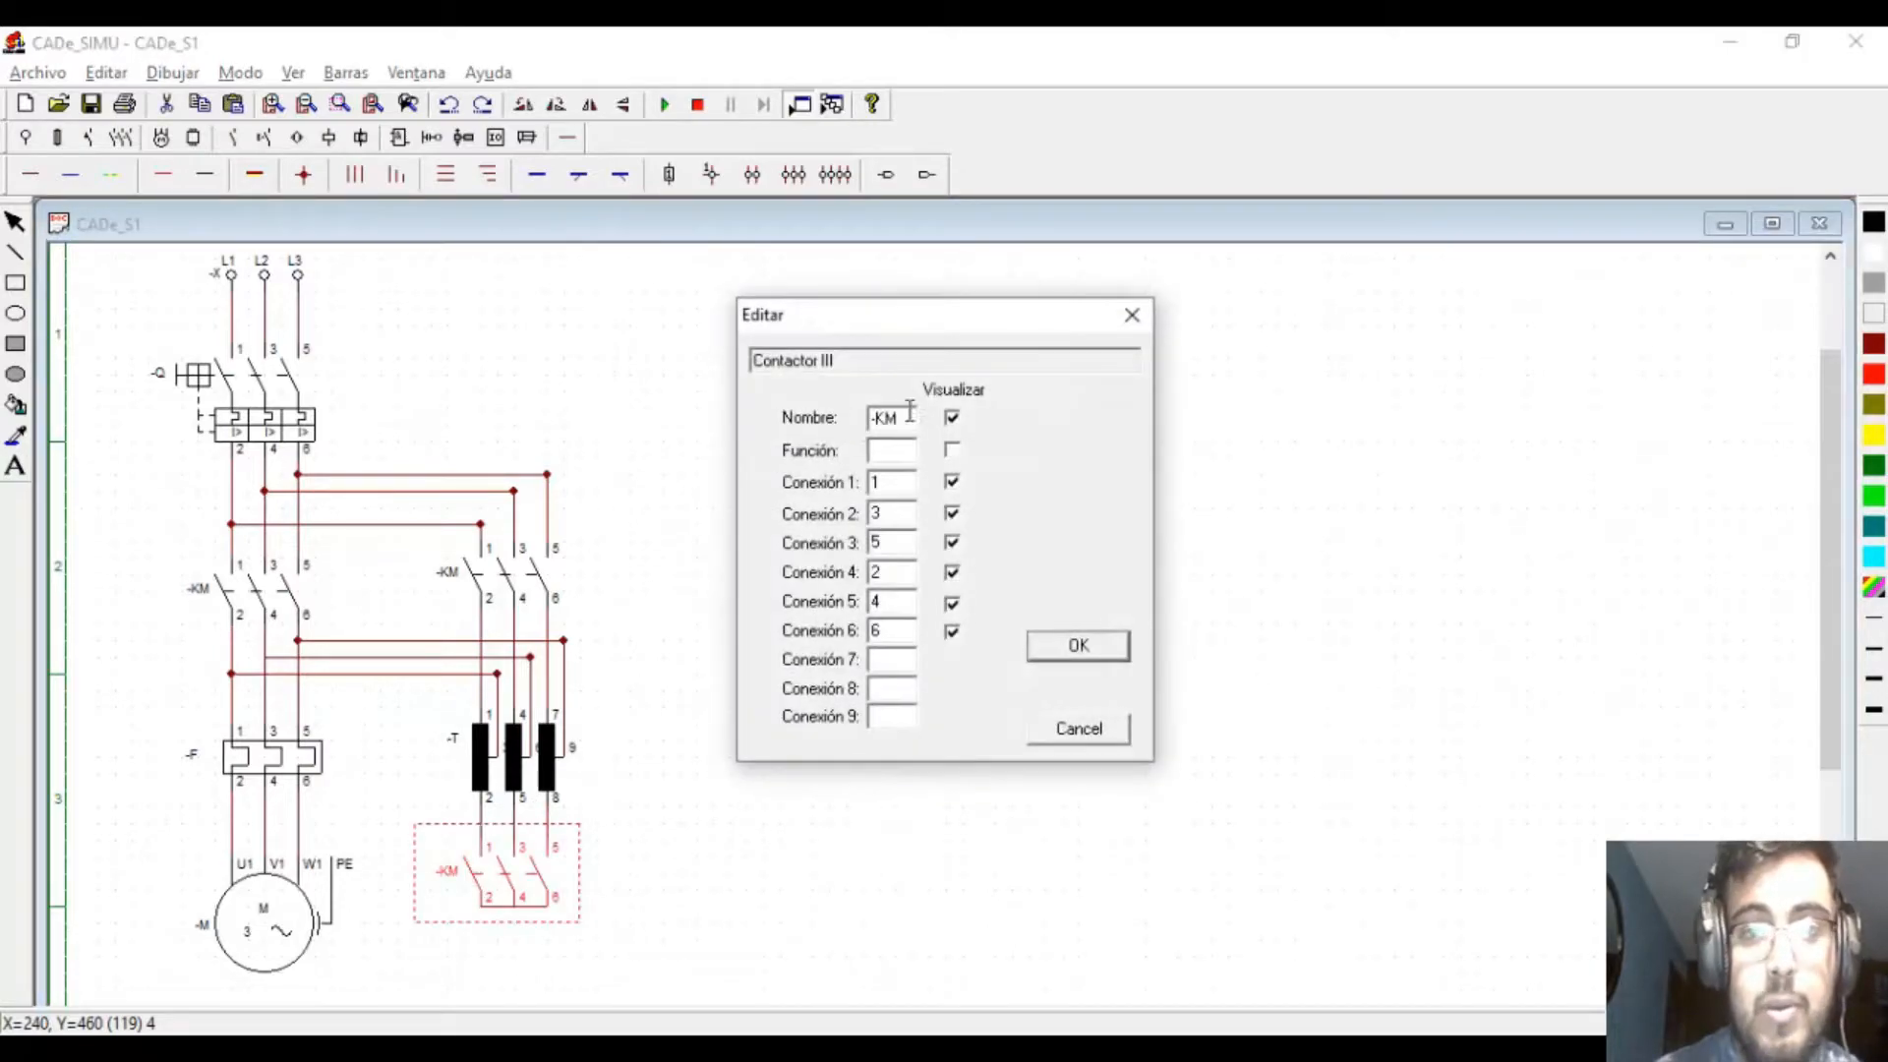
pyautogui.write('1')
pyautogui.press('Return')
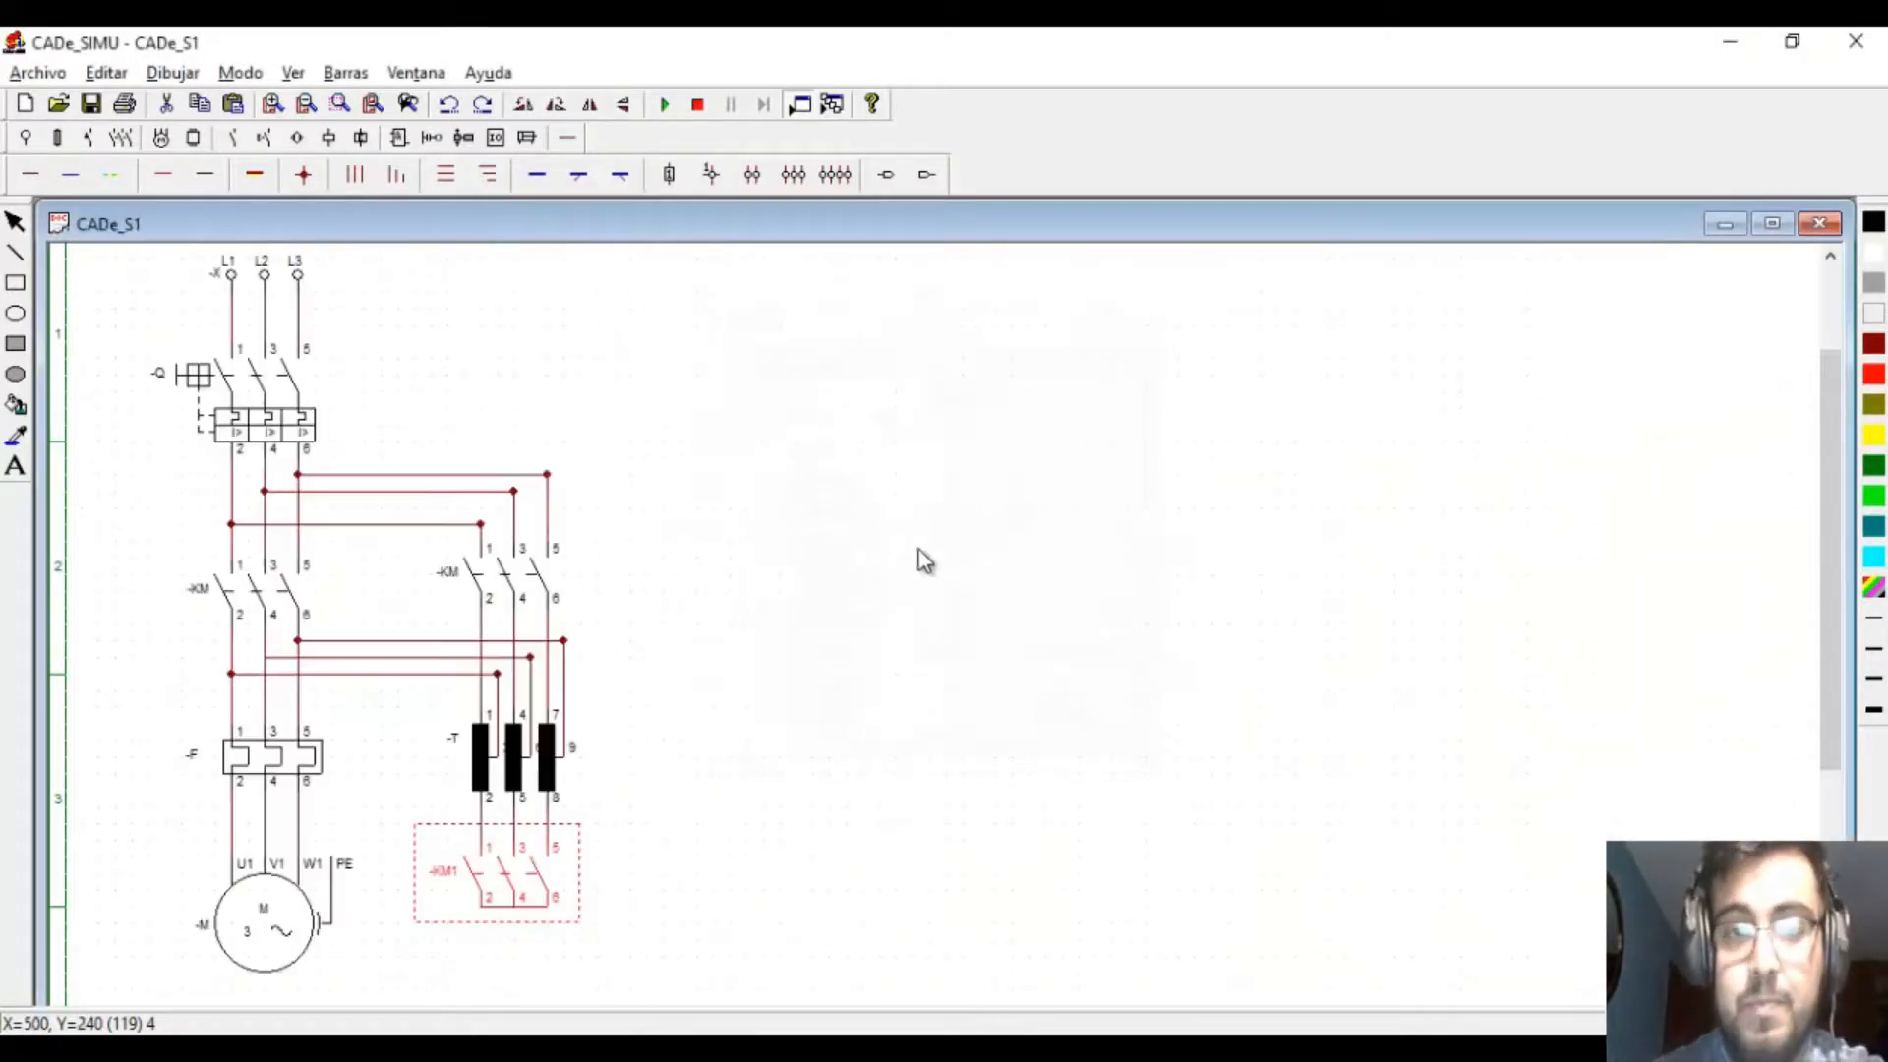
pyautogui.click(459, 575)
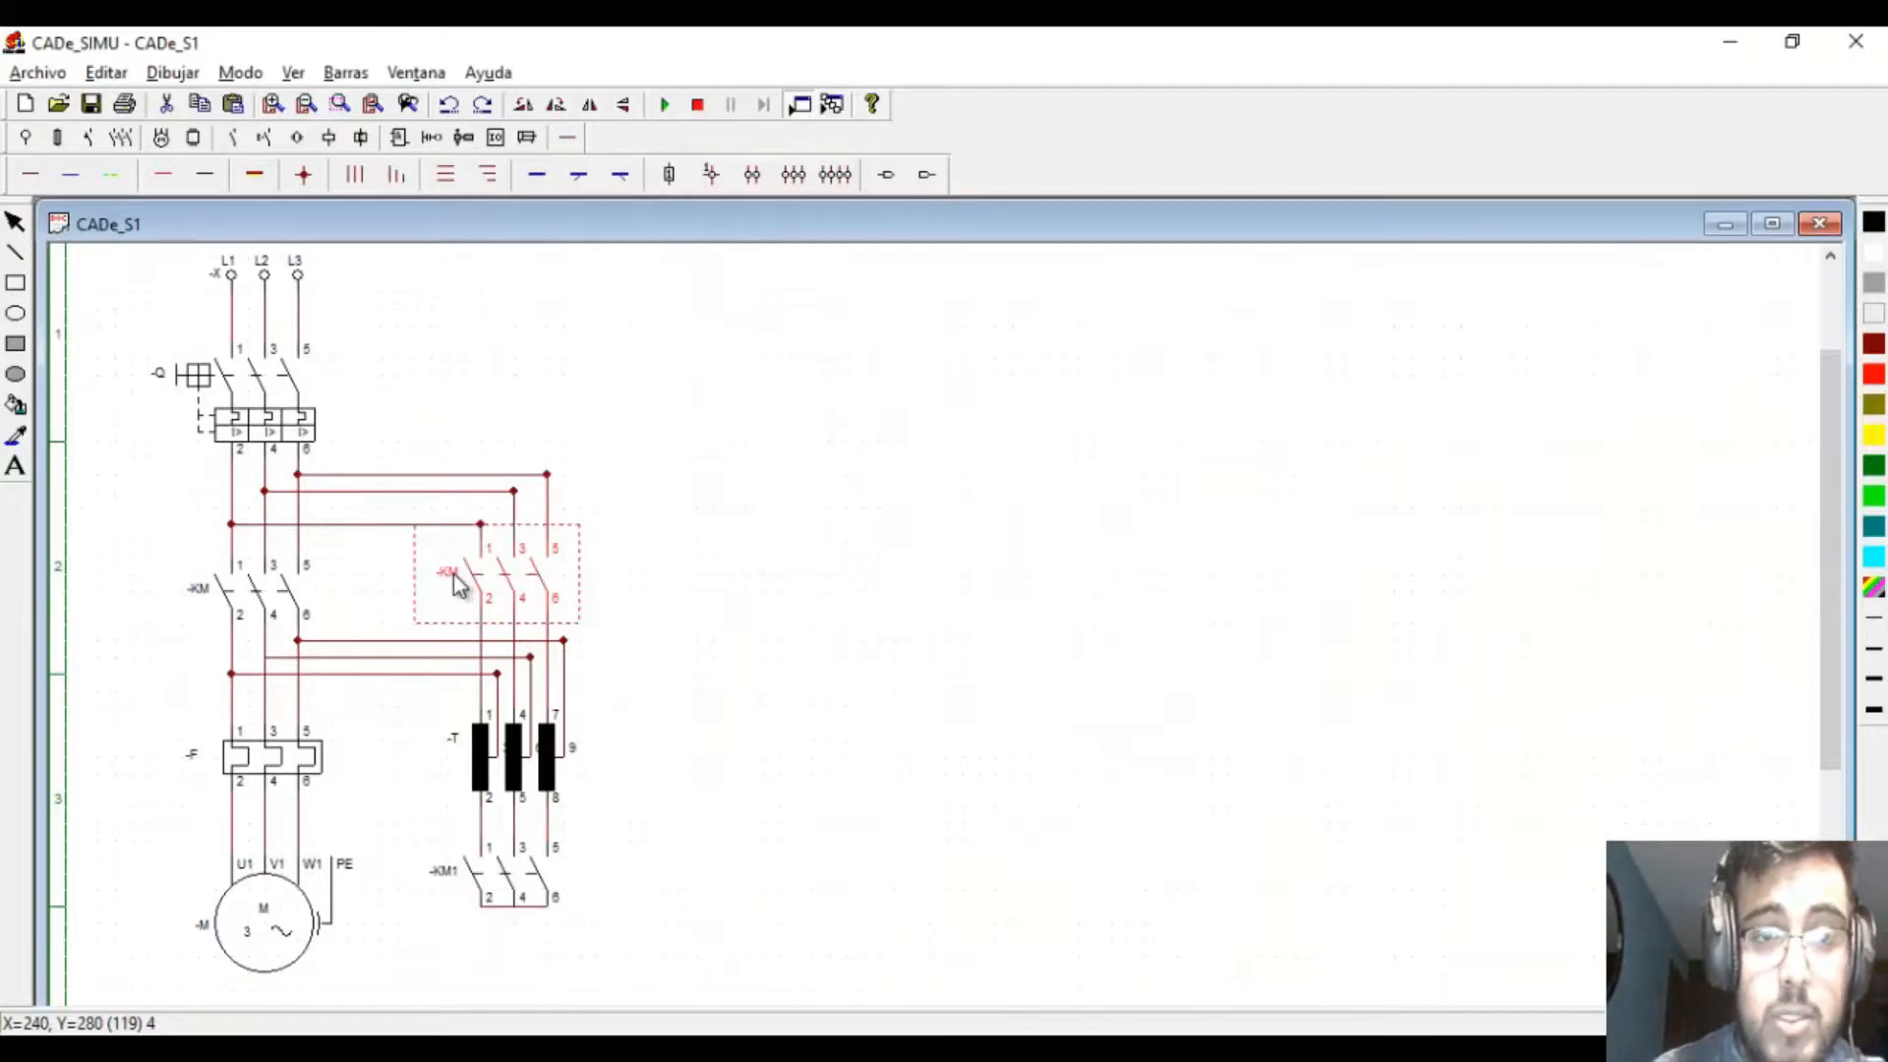
pyautogui.doubleClick(459, 575)
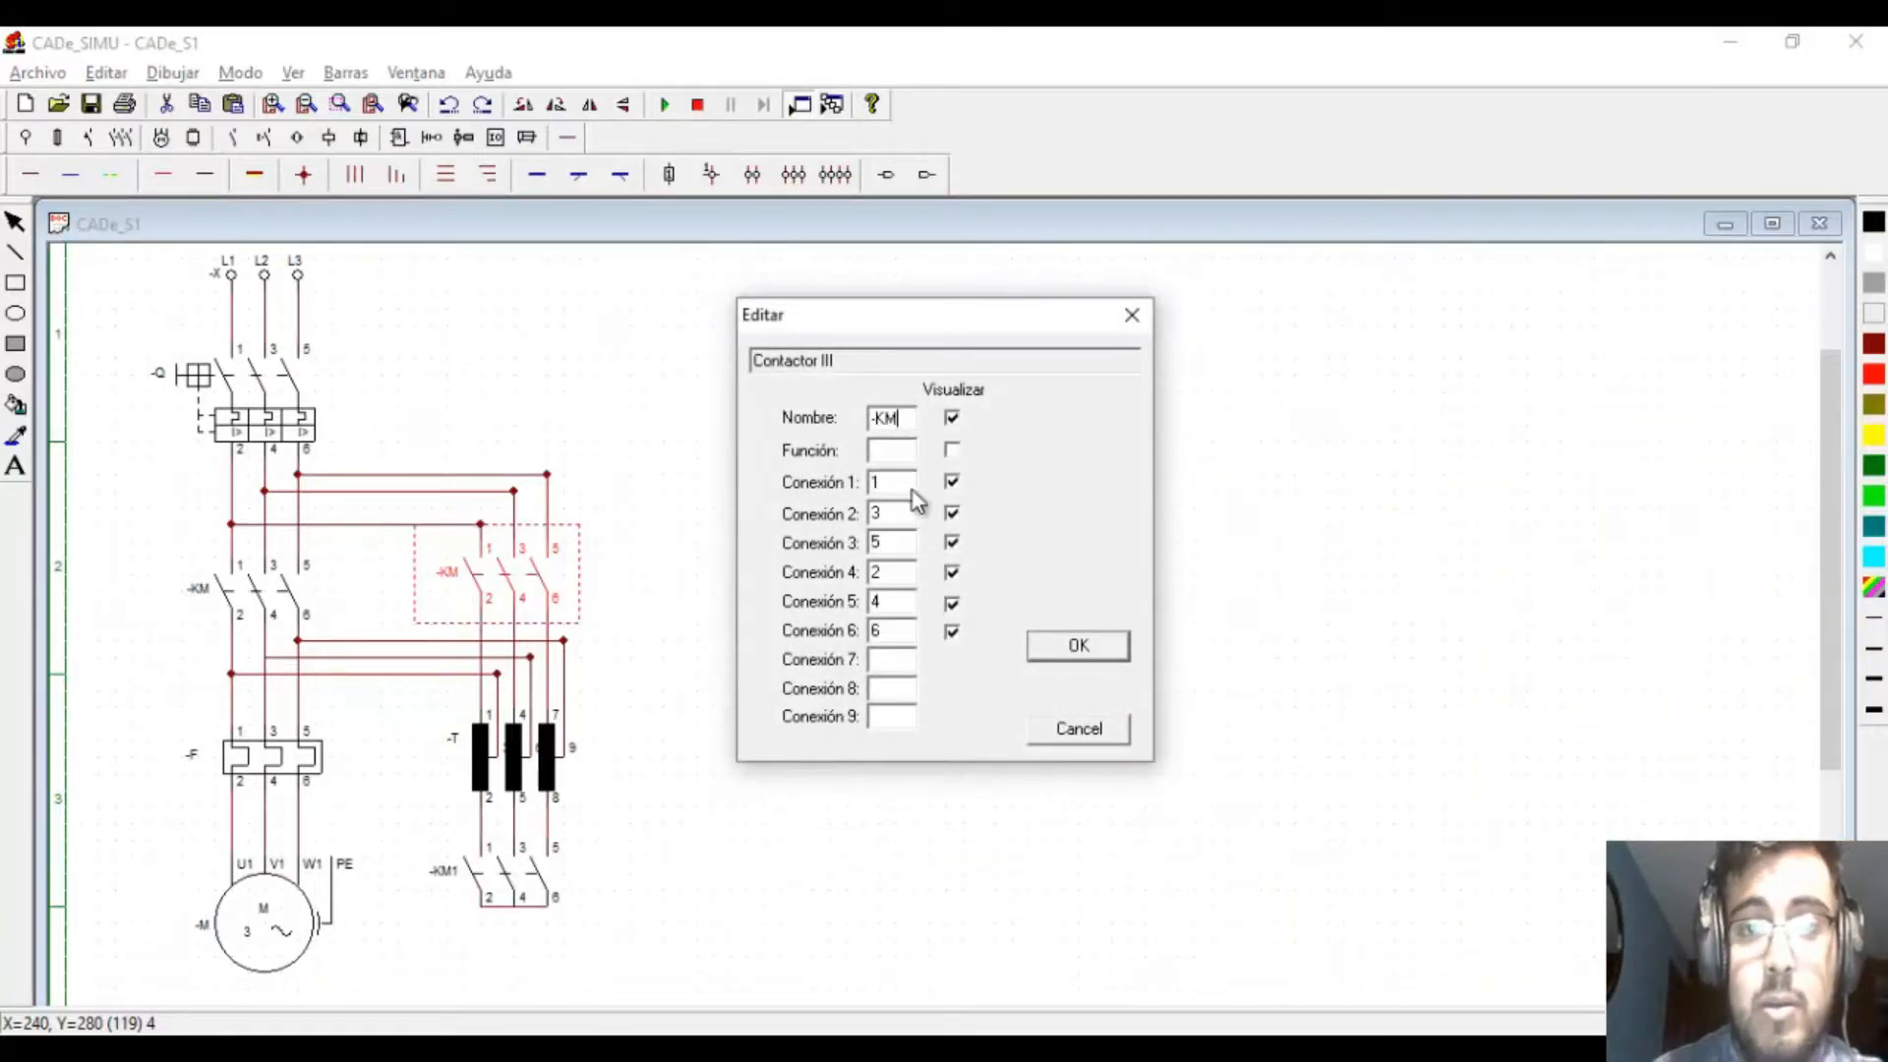
pyautogui.write('2')
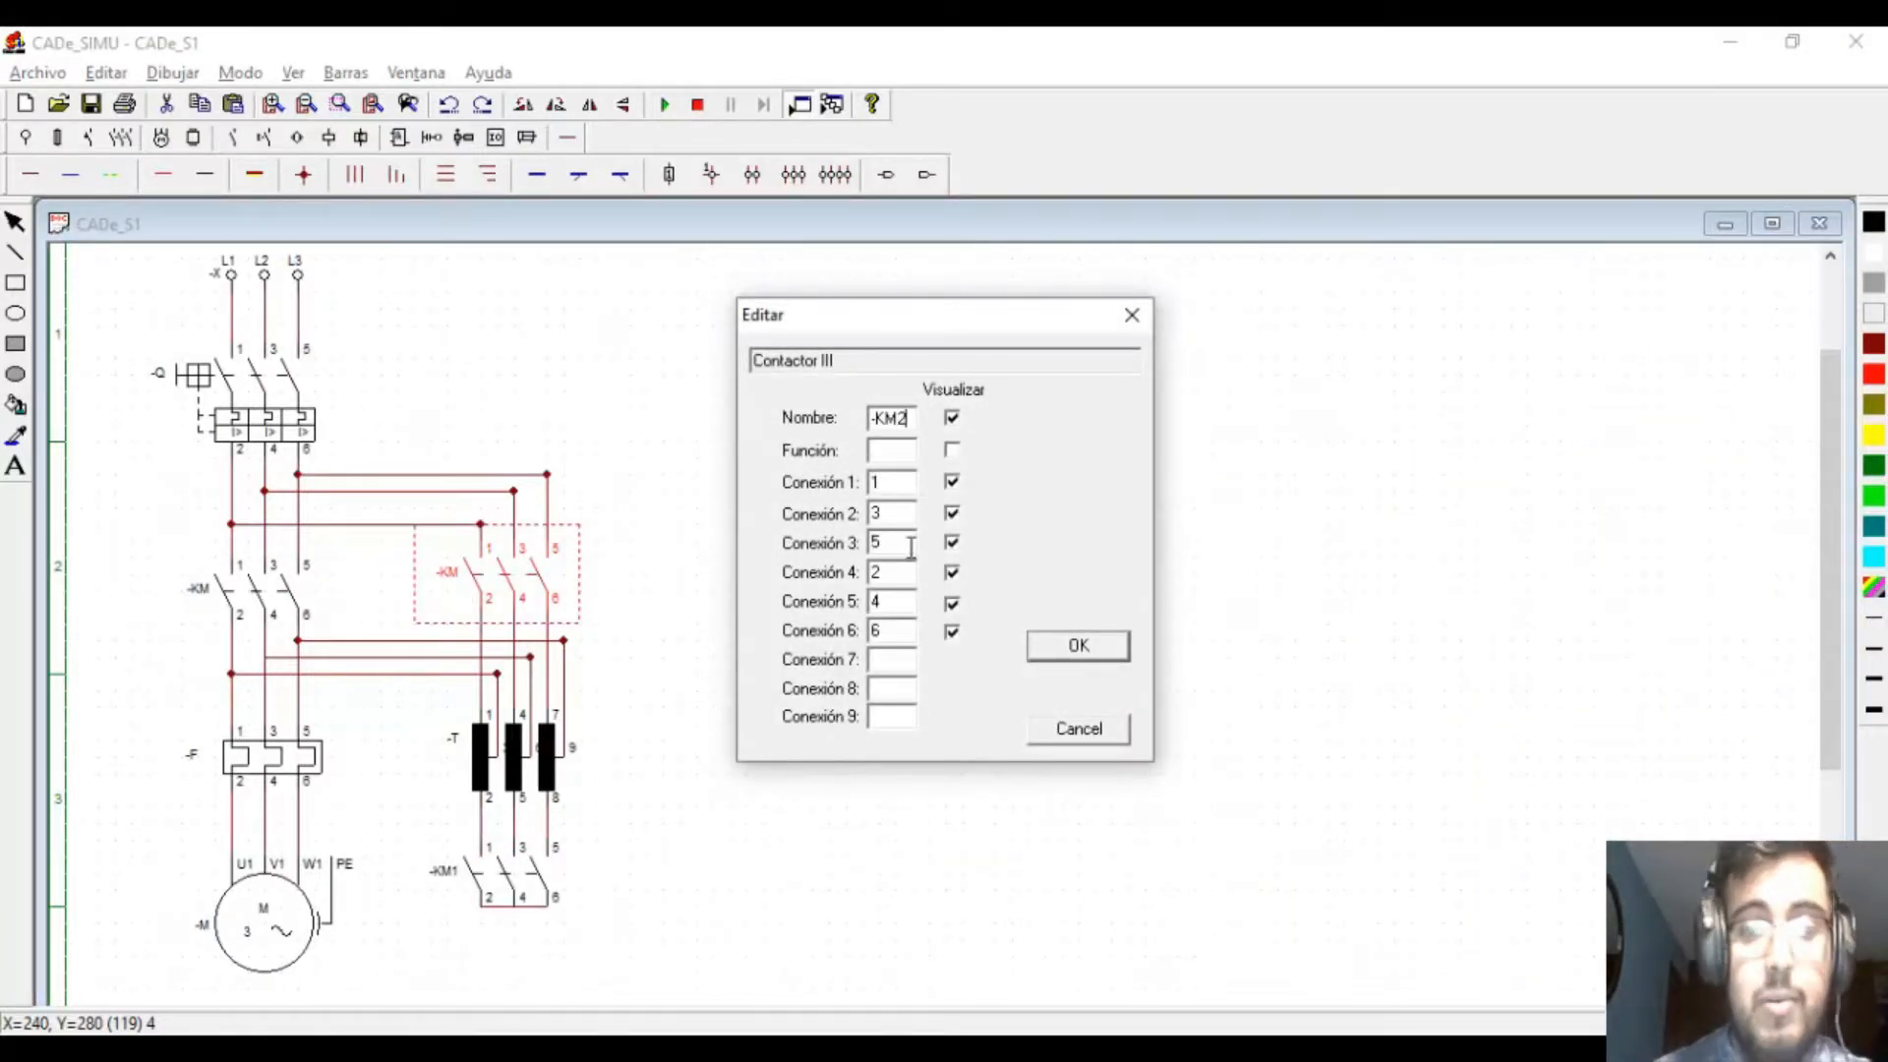
pyautogui.click(1082, 638)
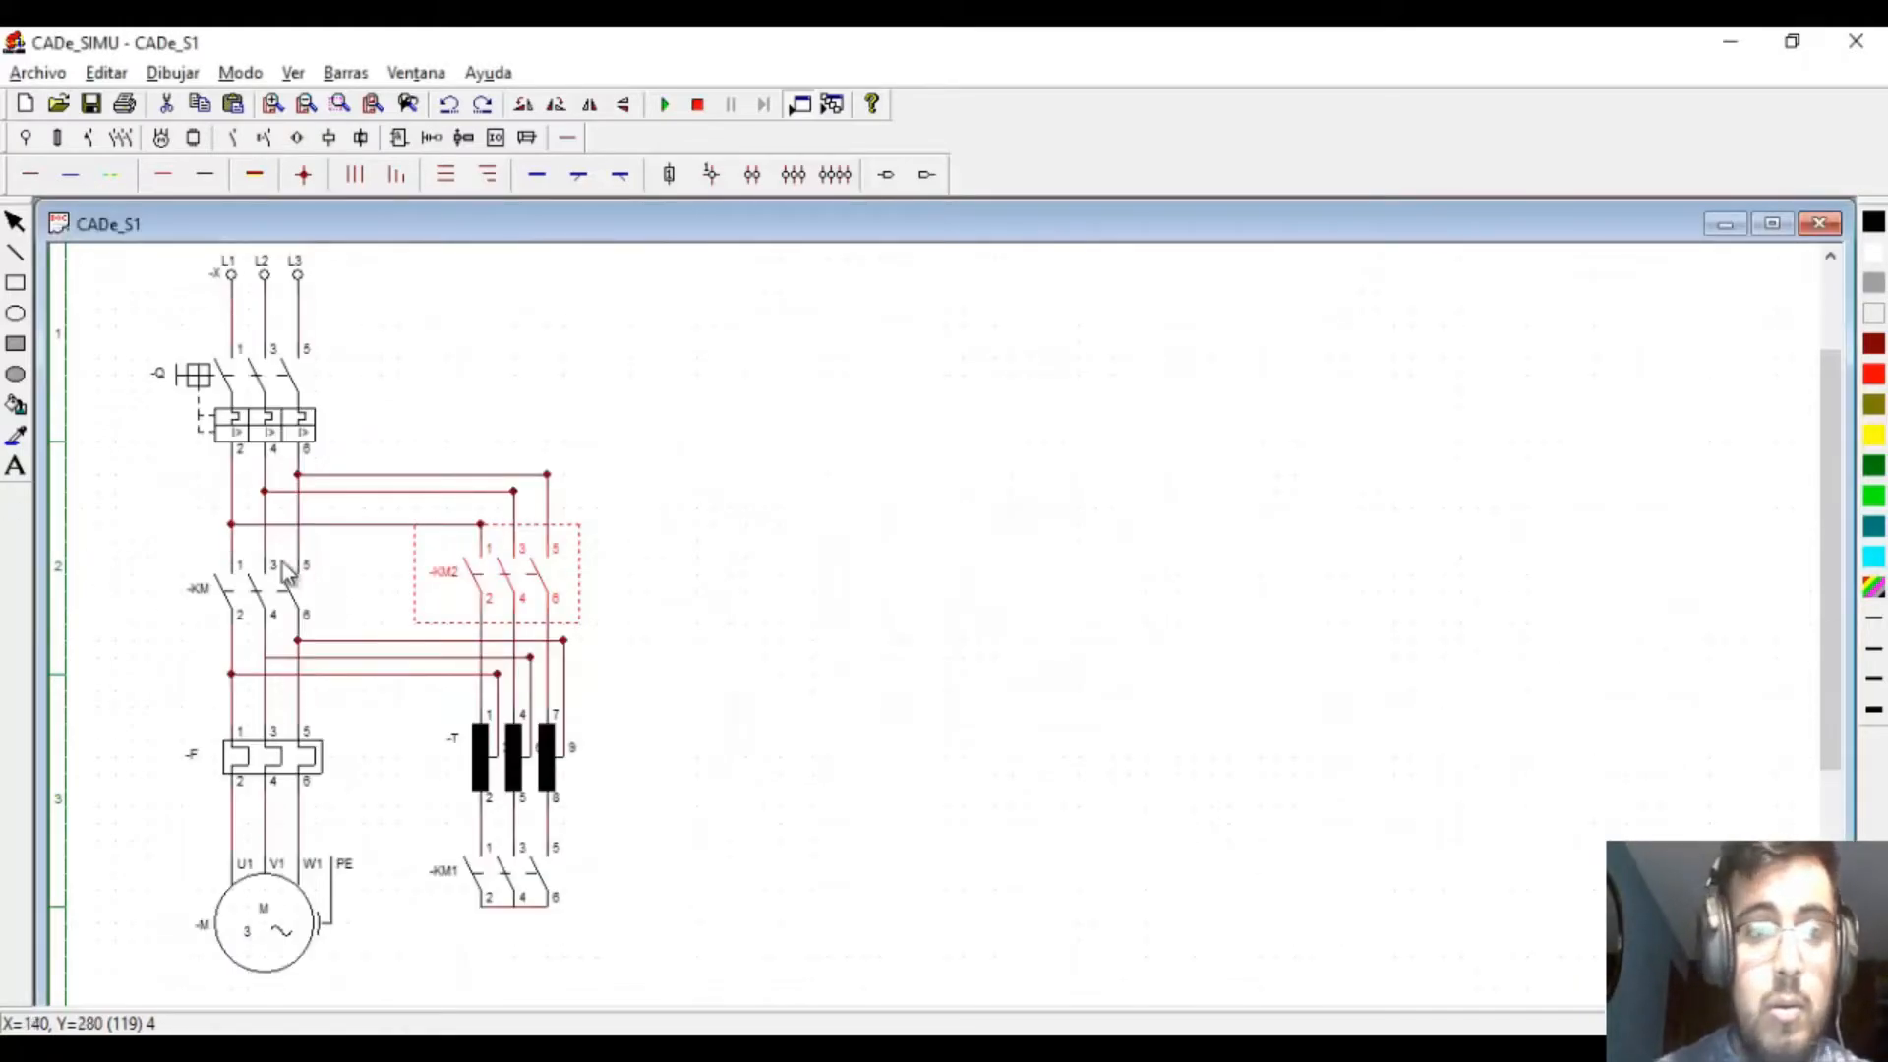
# - Rename the three-pole contactor above the thermal overload relay in the first column as -KM3
pyautogui.doubleClick(200, 604)
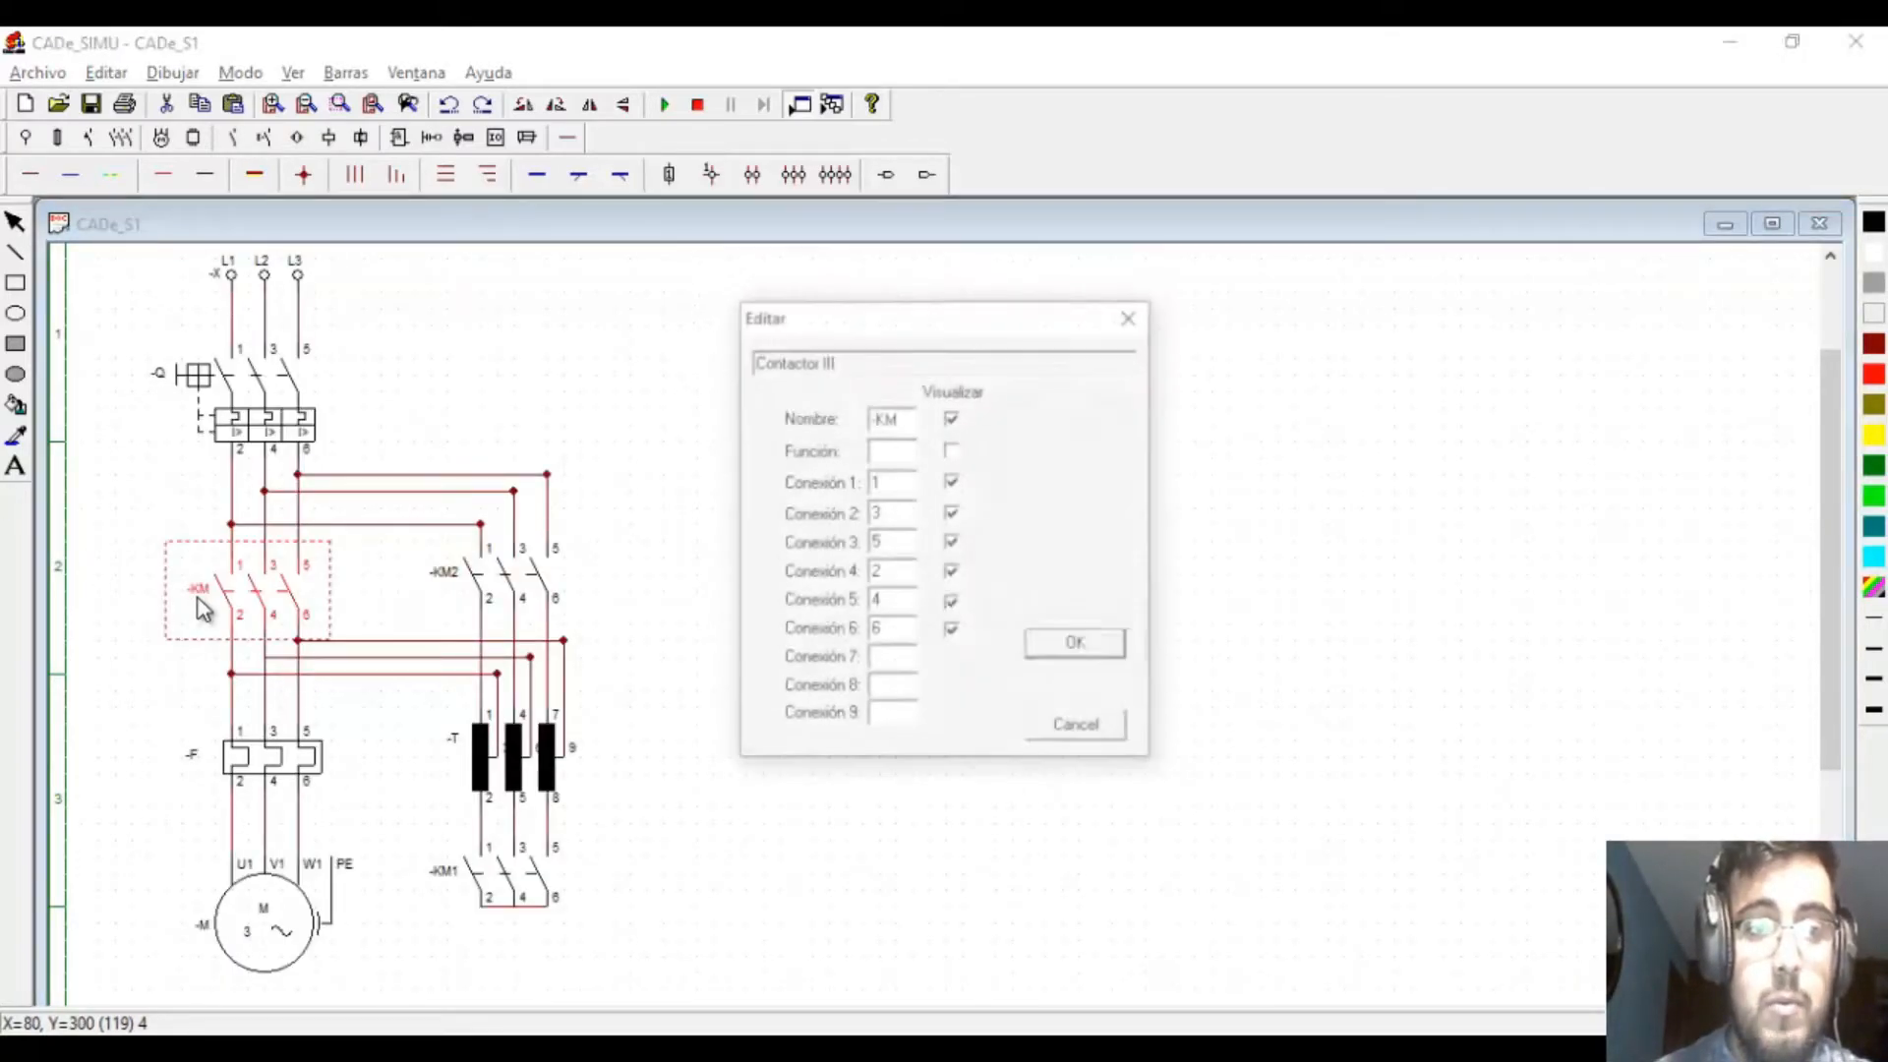
pyautogui.click(903, 425)
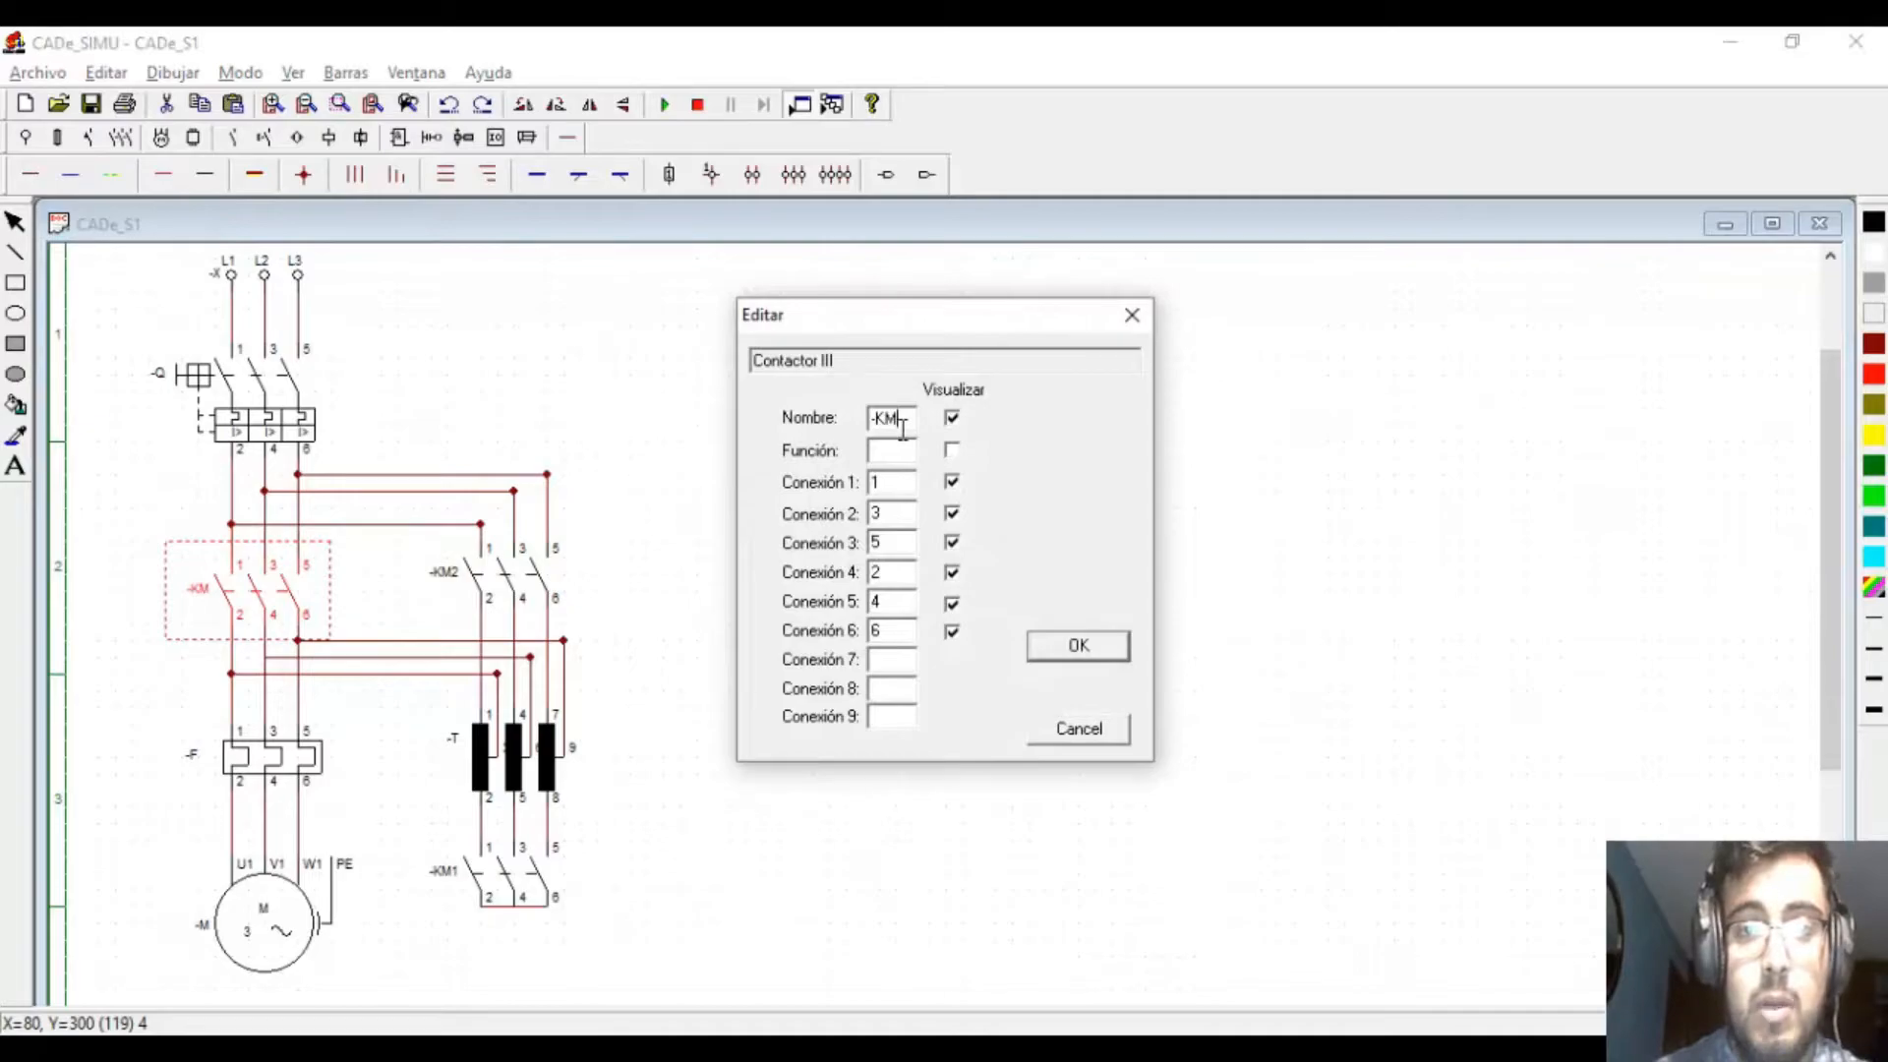
pyautogui.write('3')
pyautogui.press('Return')
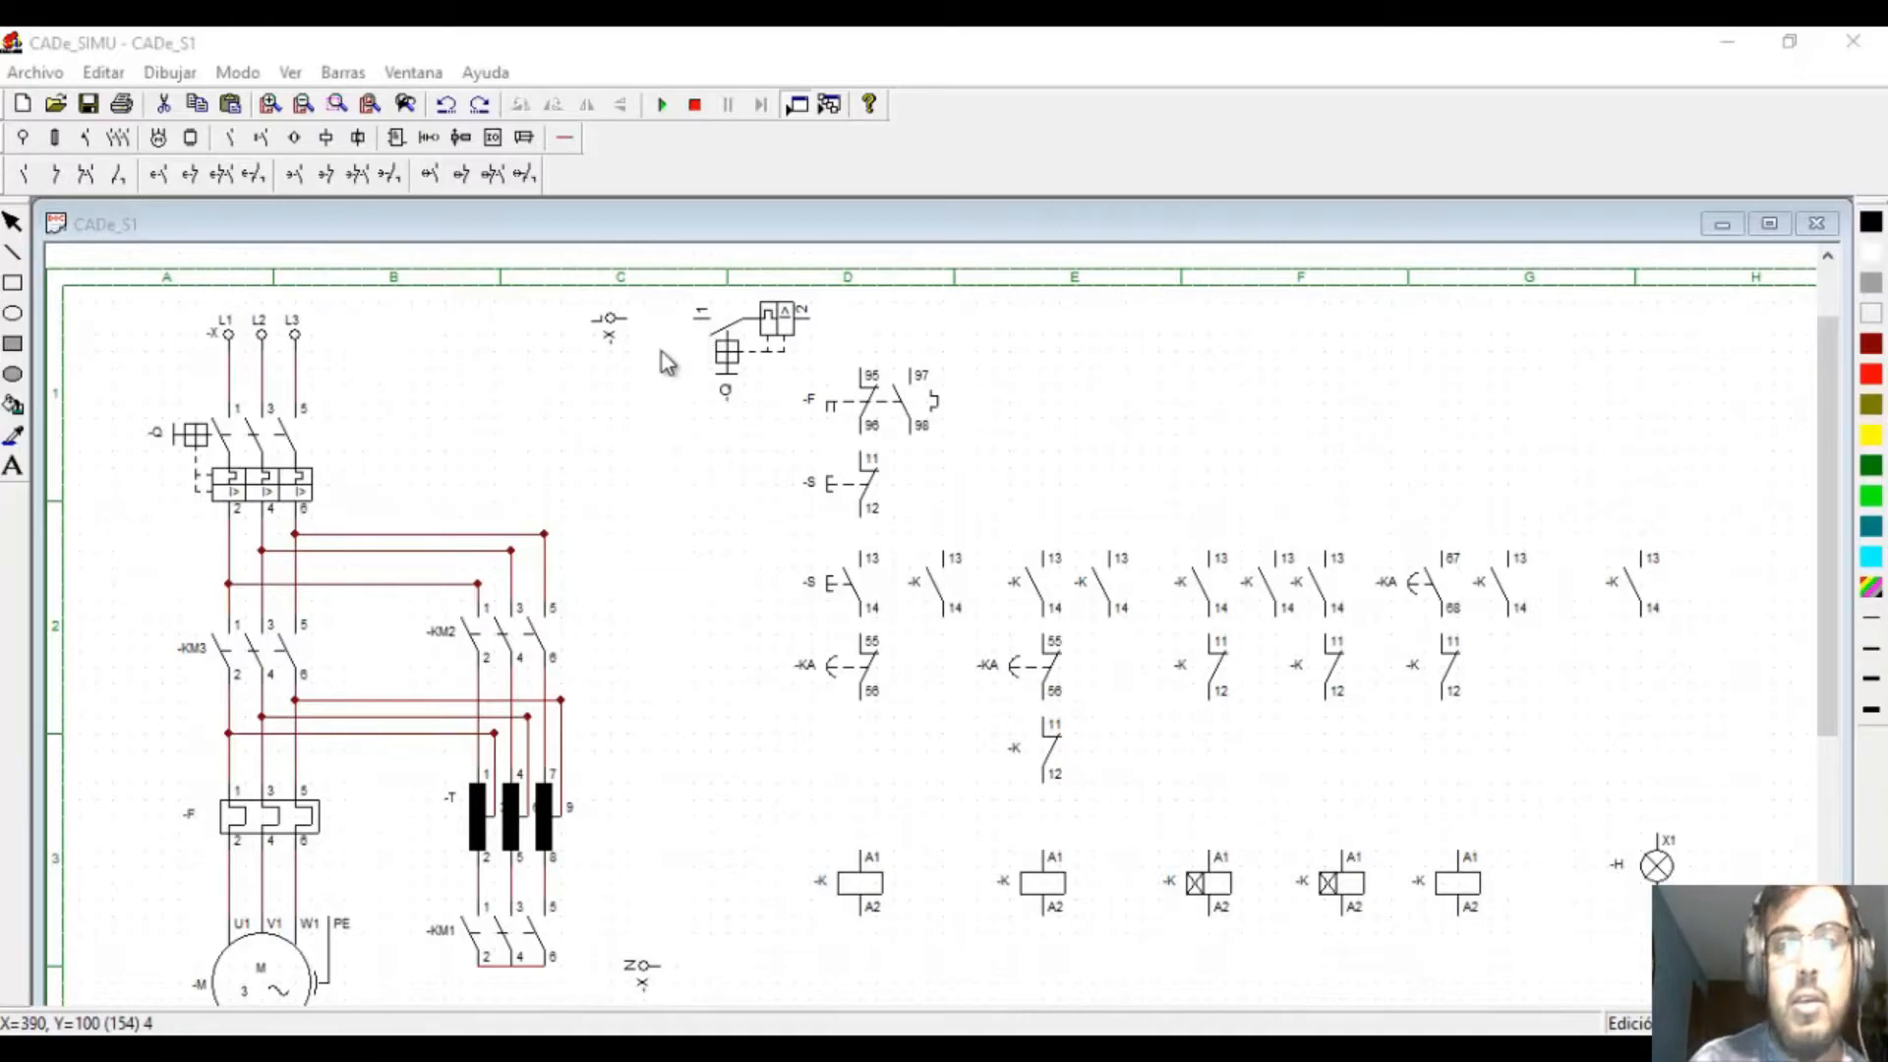
# - Examine the control circuit's supply terminals, breaker, thermal relay contacts, push buttons and the auxiliary contact of the first branch
pyautogui.click(614, 335)
pyautogui.click(646, 973)
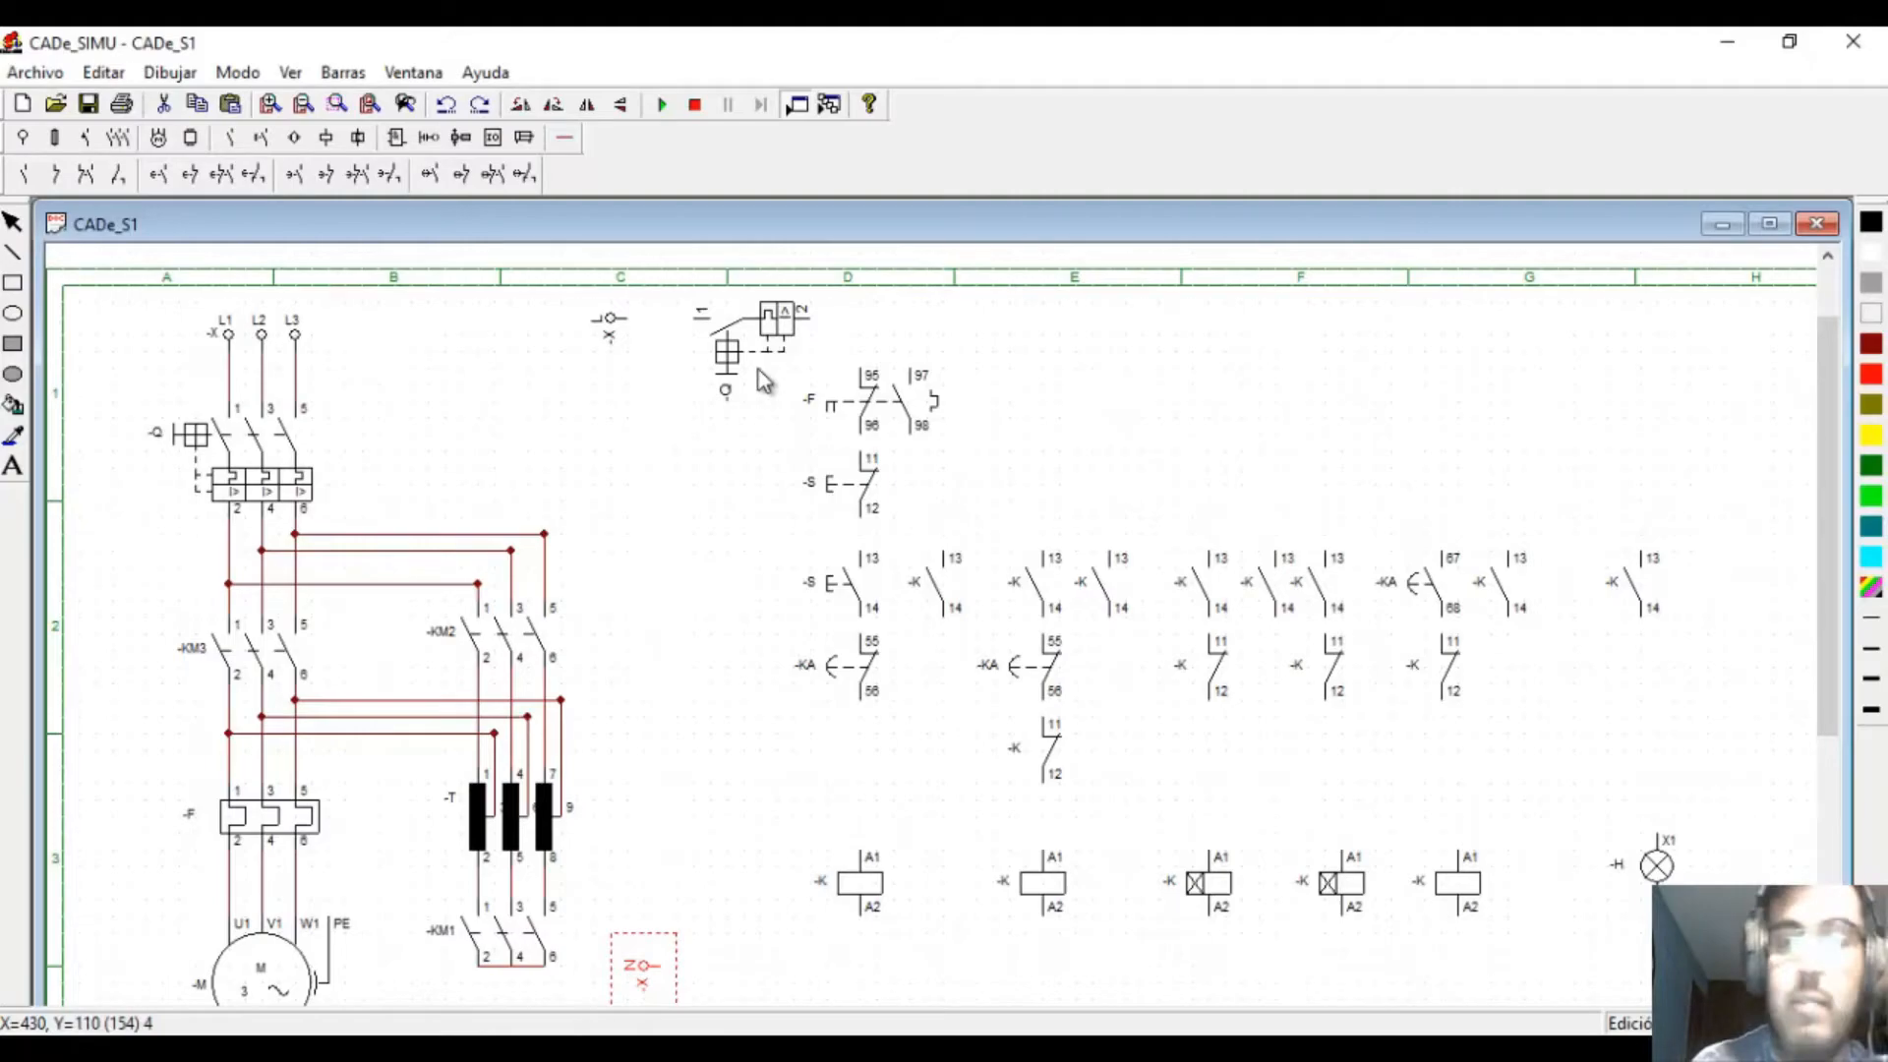
pyautogui.click(775, 341)
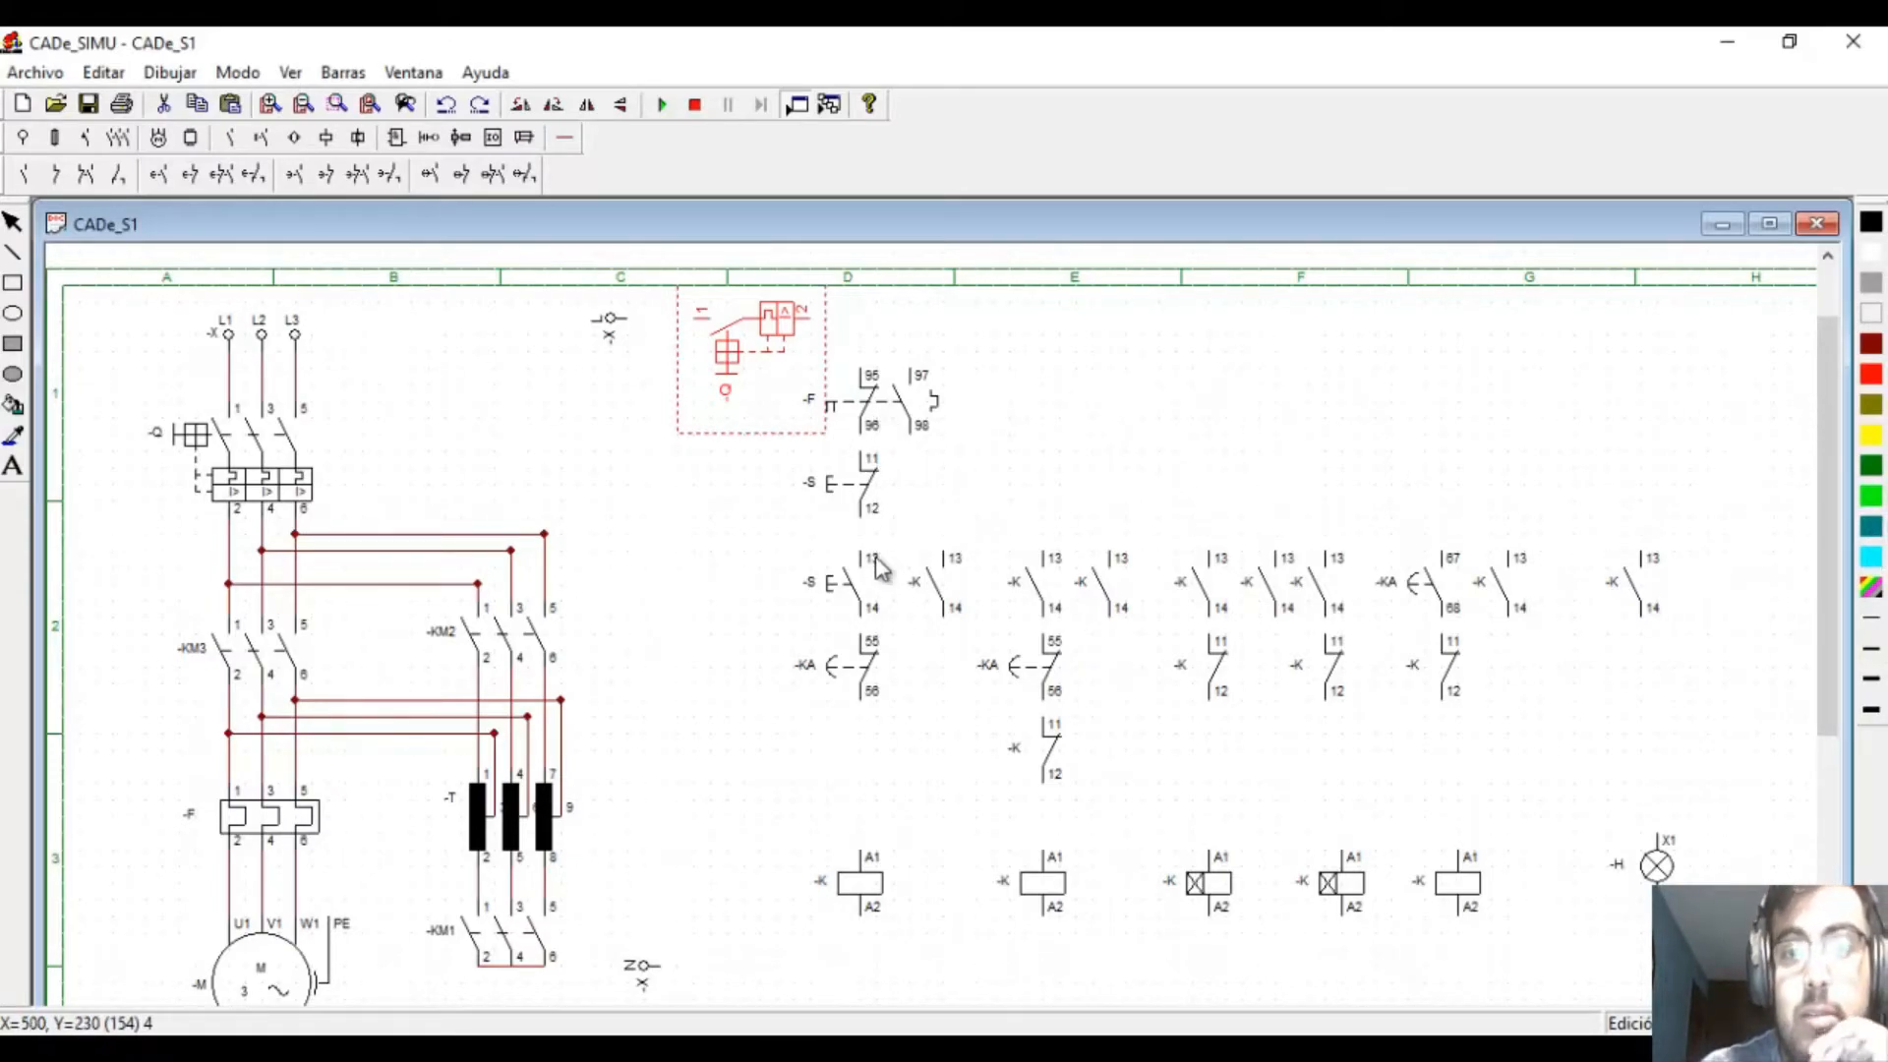
pyautogui.click(895, 427)
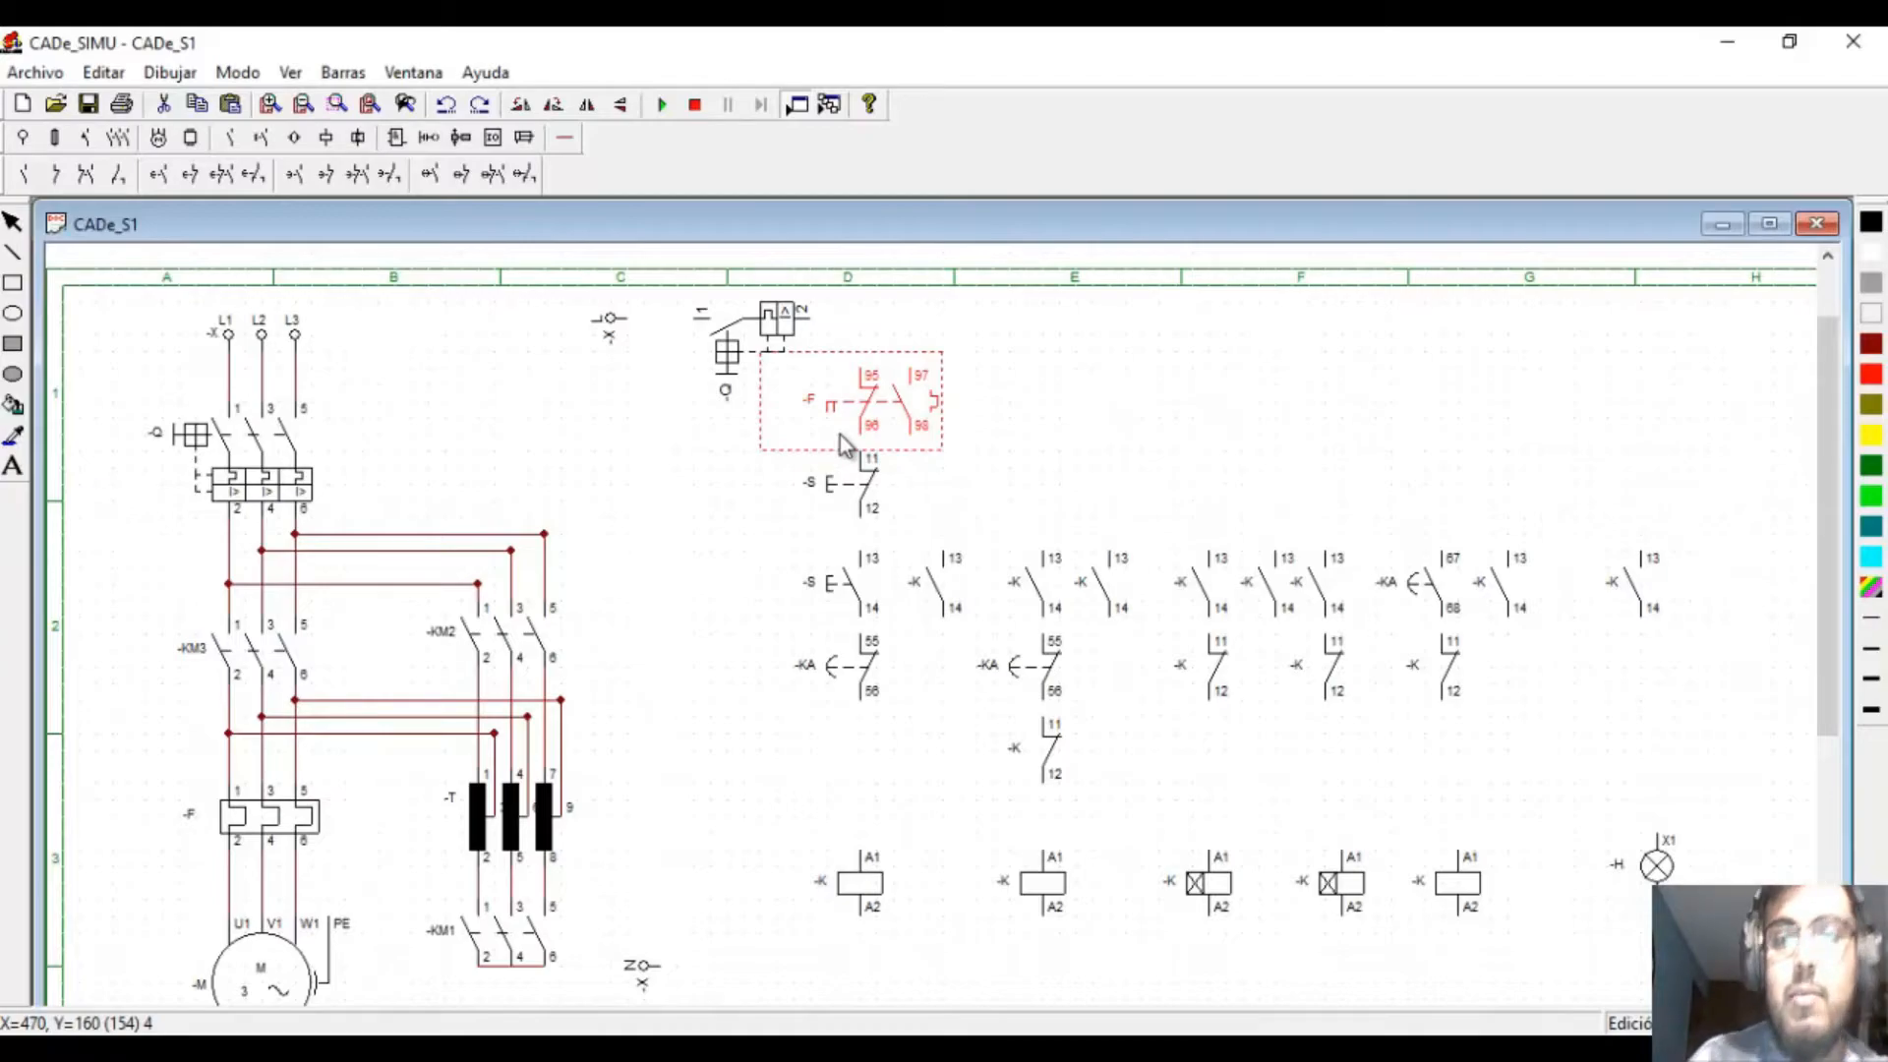
pyautogui.click(844, 495)
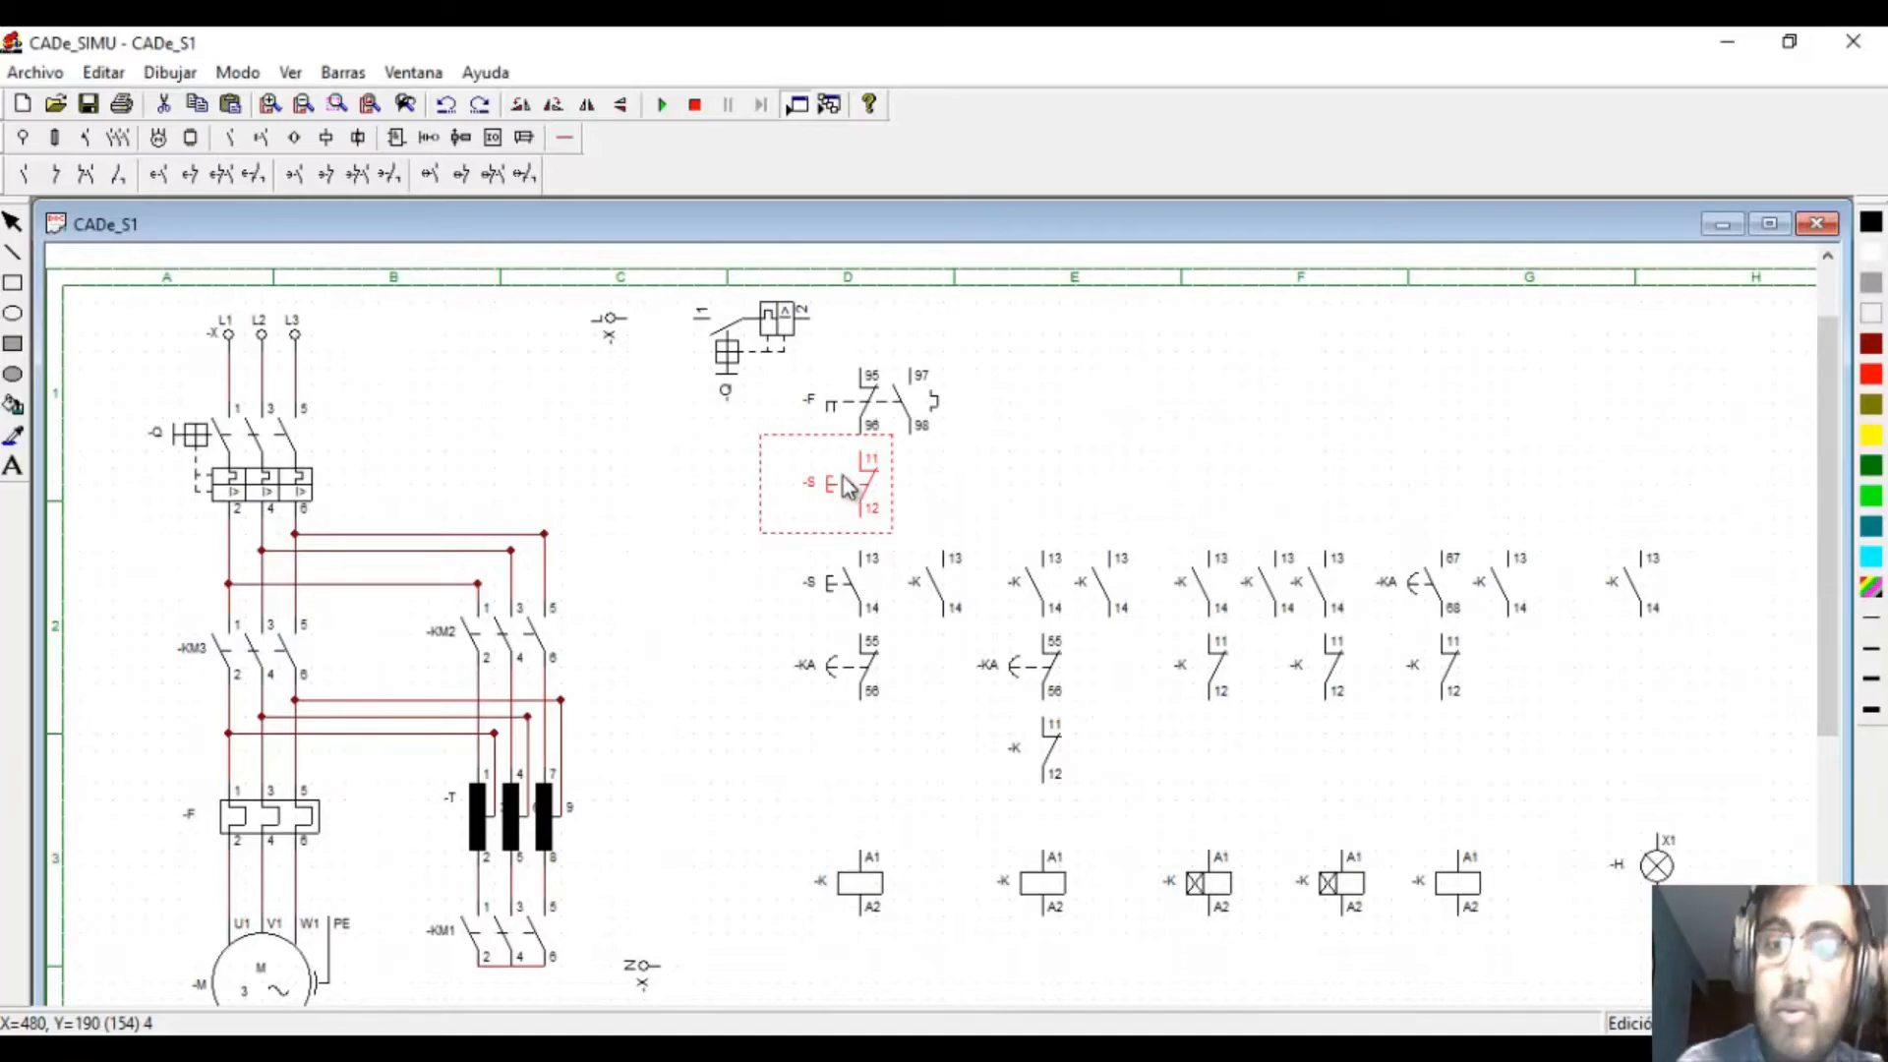
pyautogui.click(845, 594)
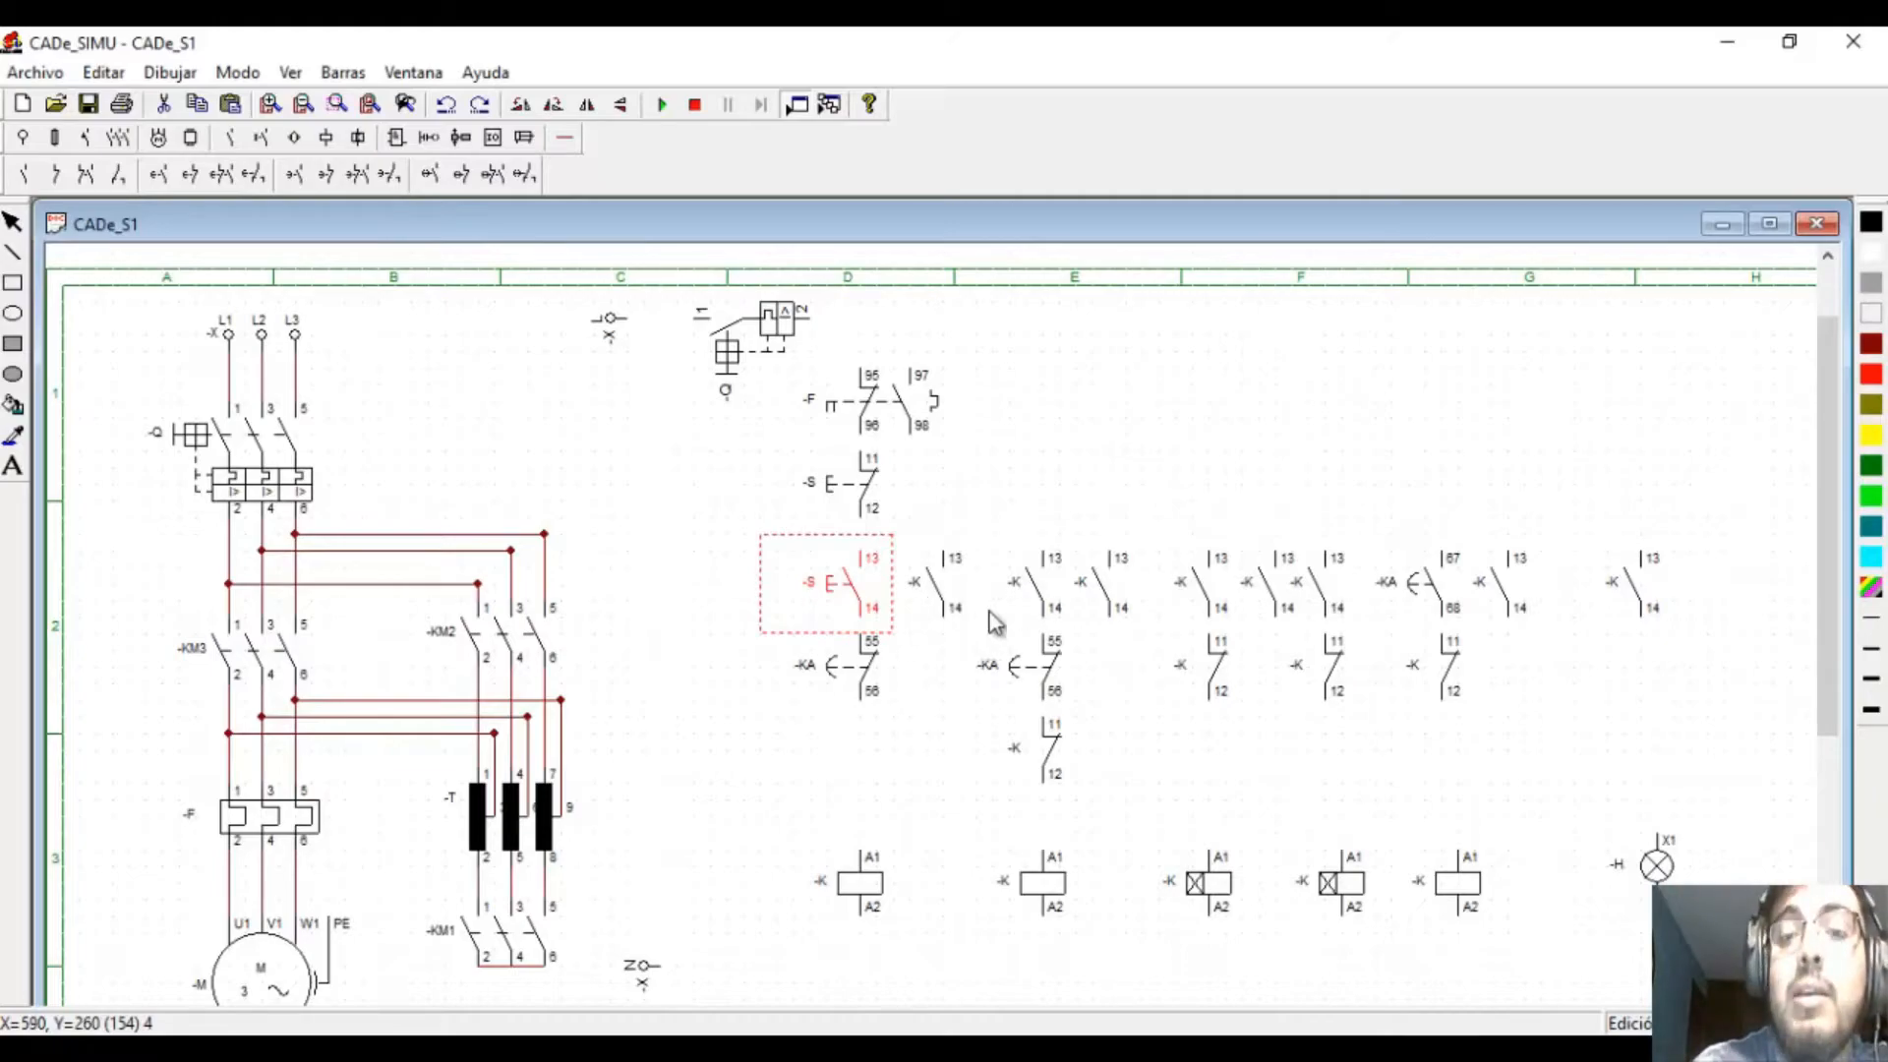
pyautogui.click(942, 612)
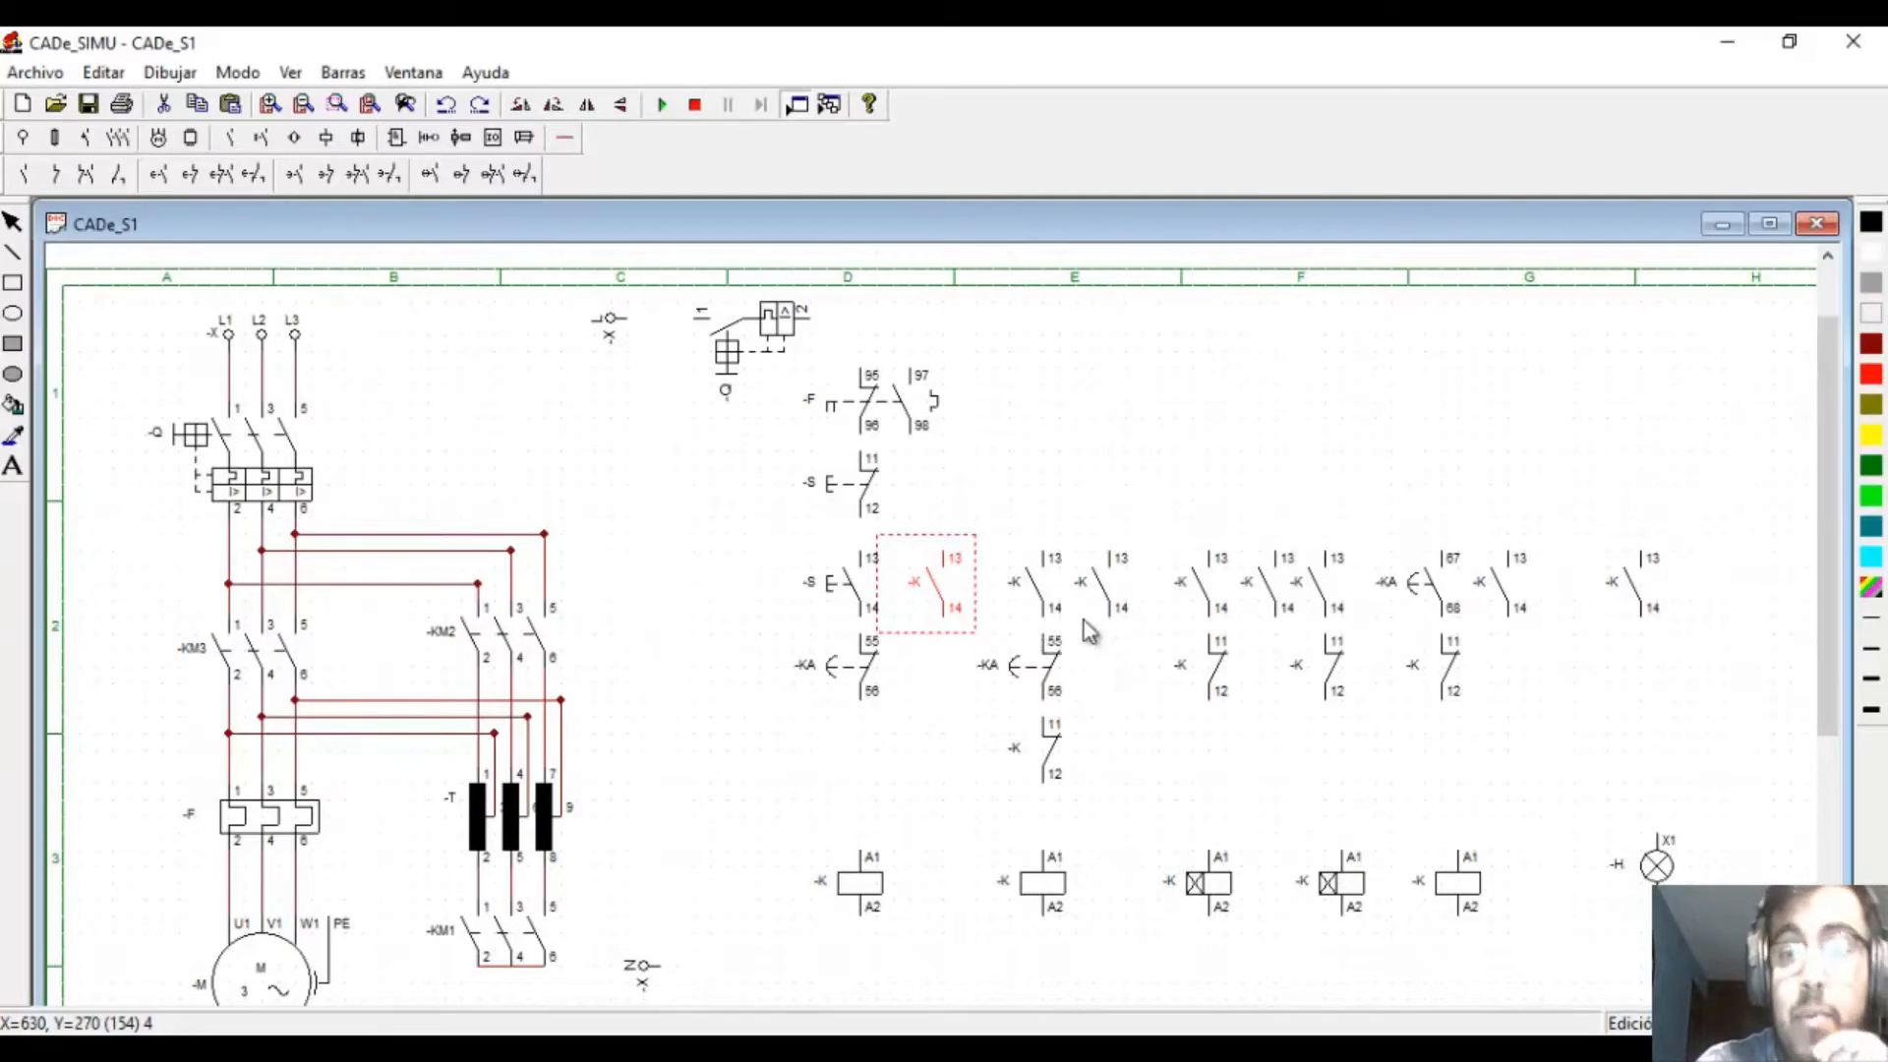
# - Examine the second control branch's auxiliary contacts, timed contact and coil, and the timer coil of the third branch
pyautogui.click(1005, 393)
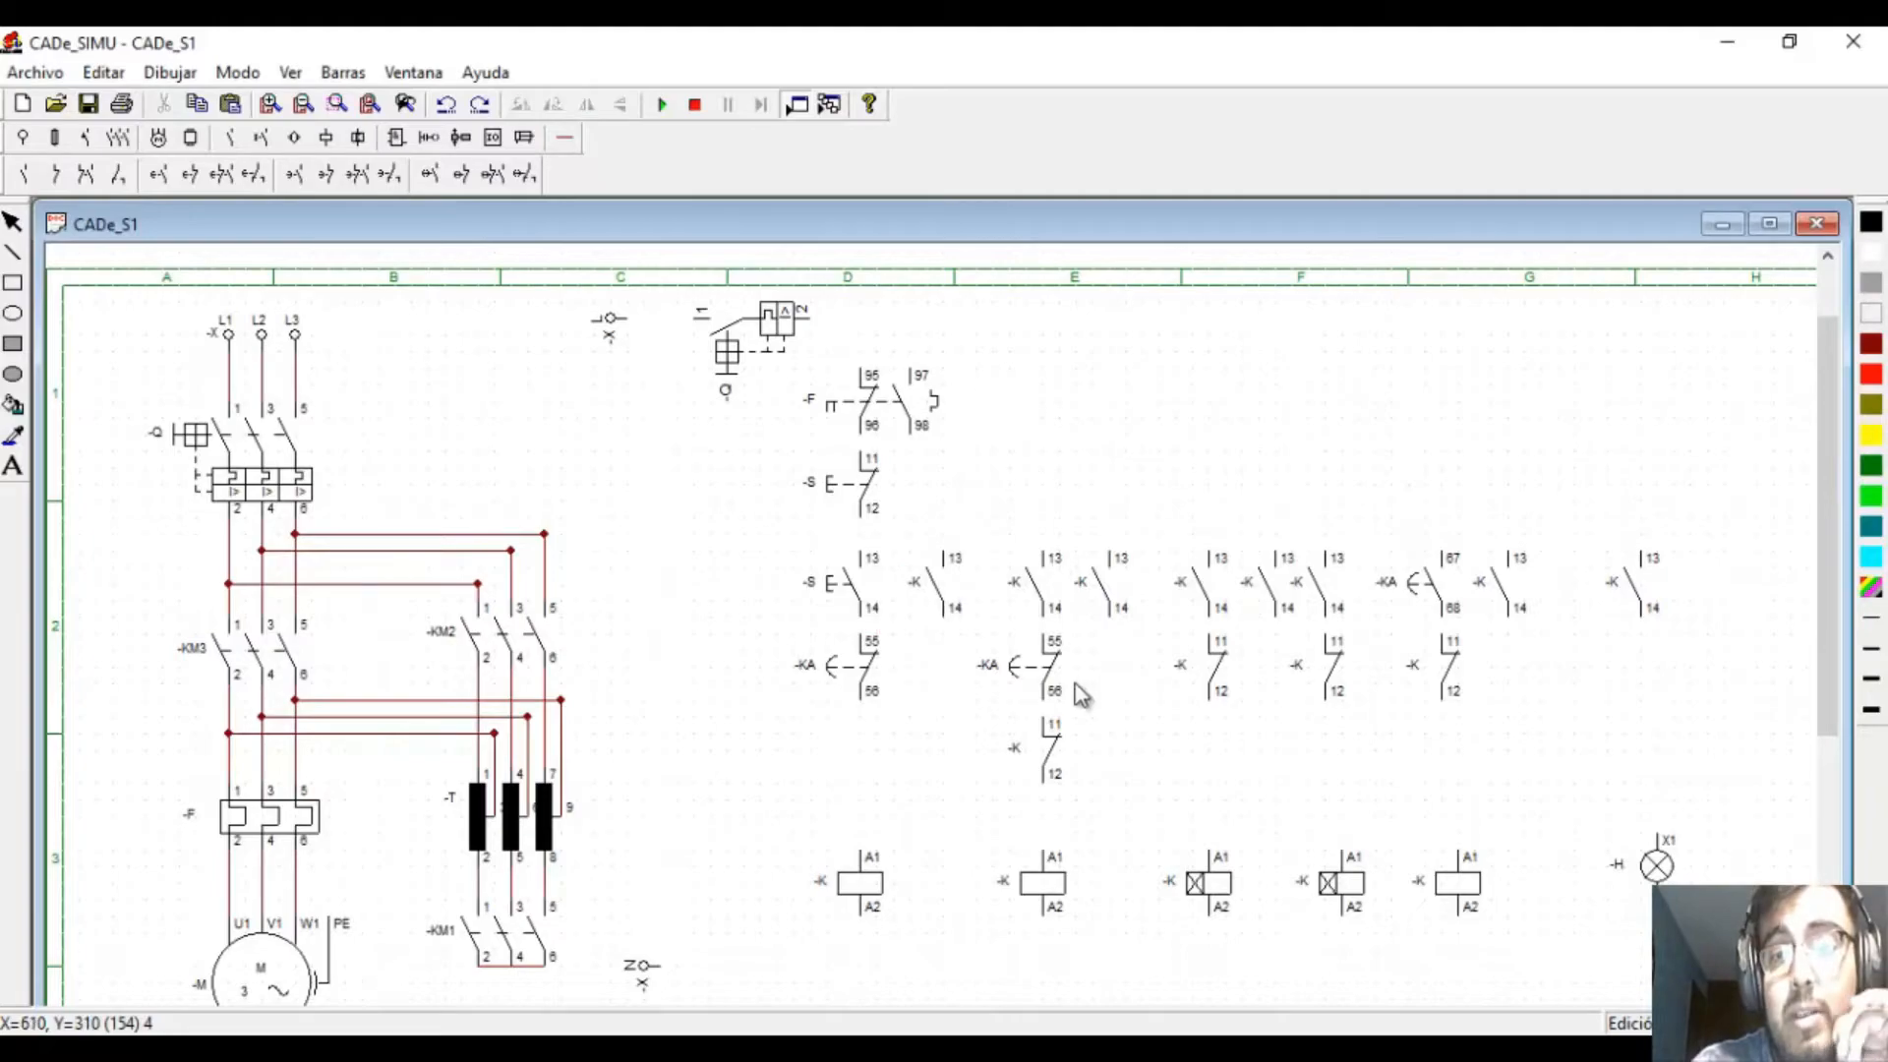
pyautogui.click(1054, 615)
pyautogui.click(1054, 614)
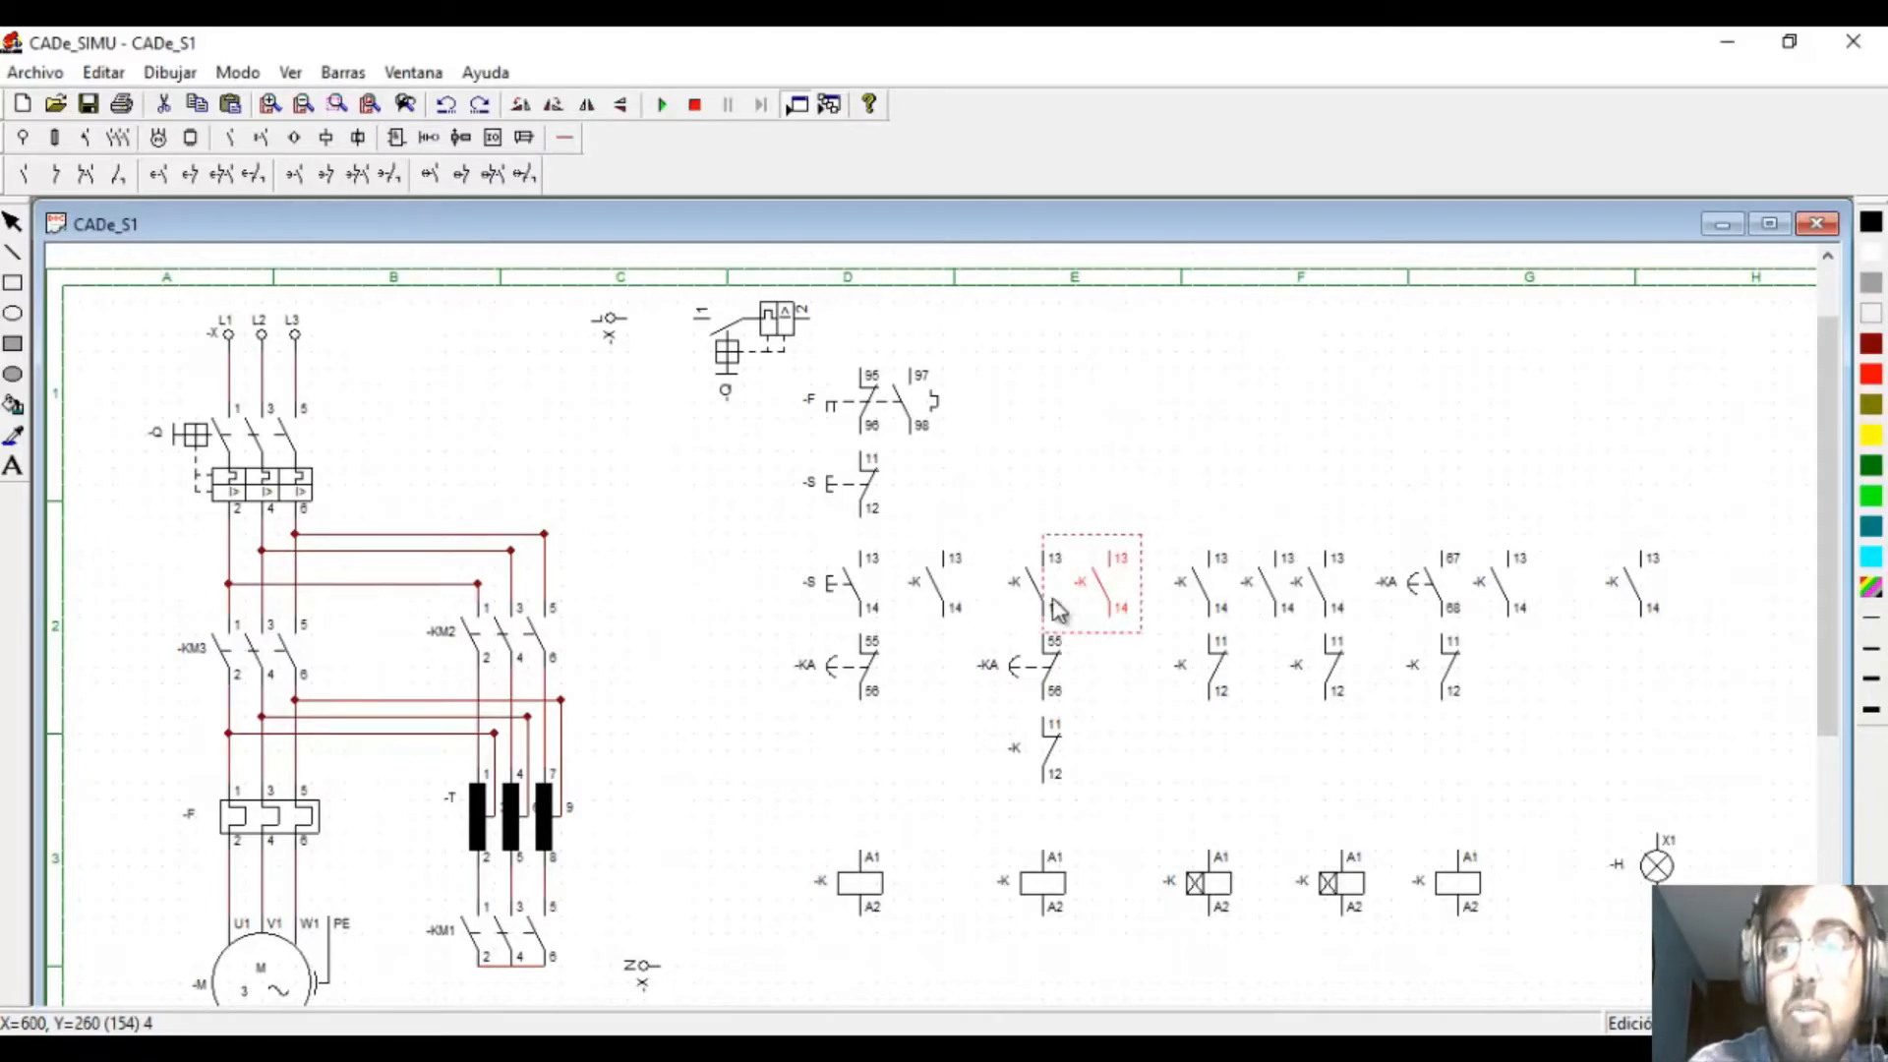
pyautogui.click(1048, 668)
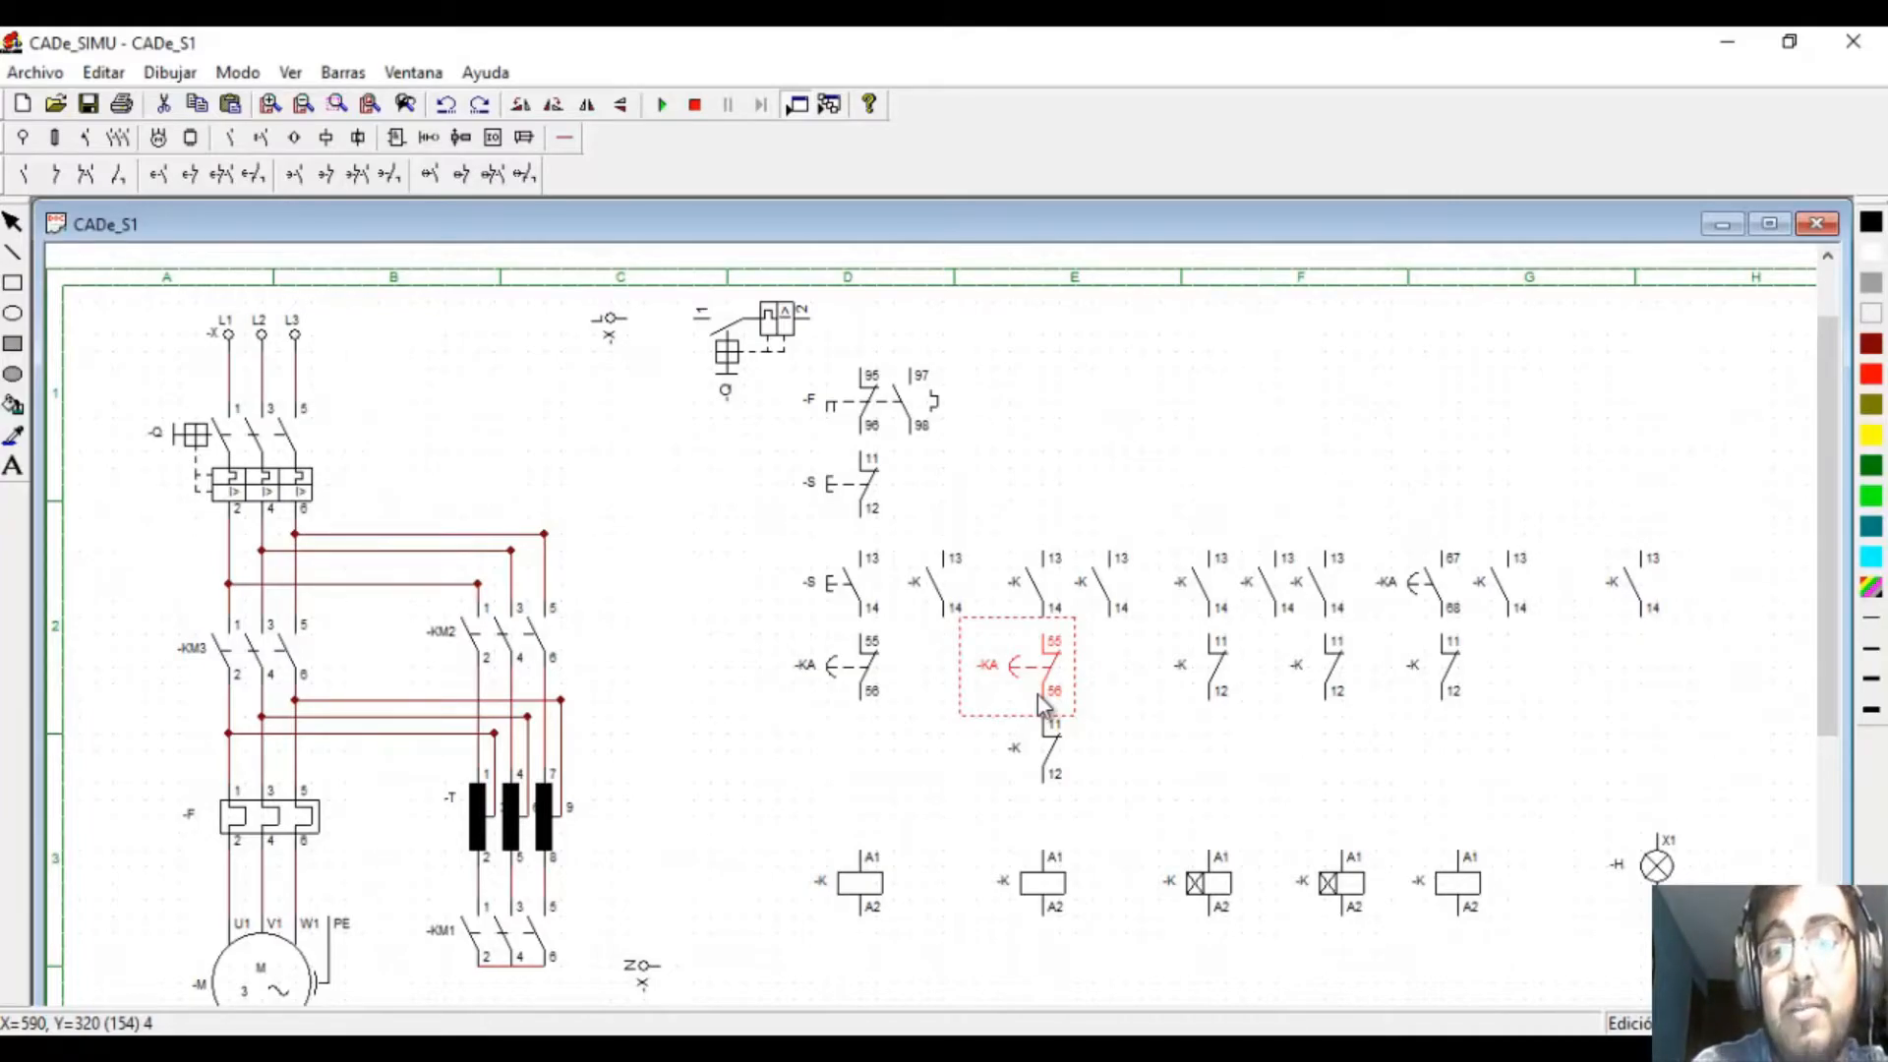
pyautogui.click(1054, 757)
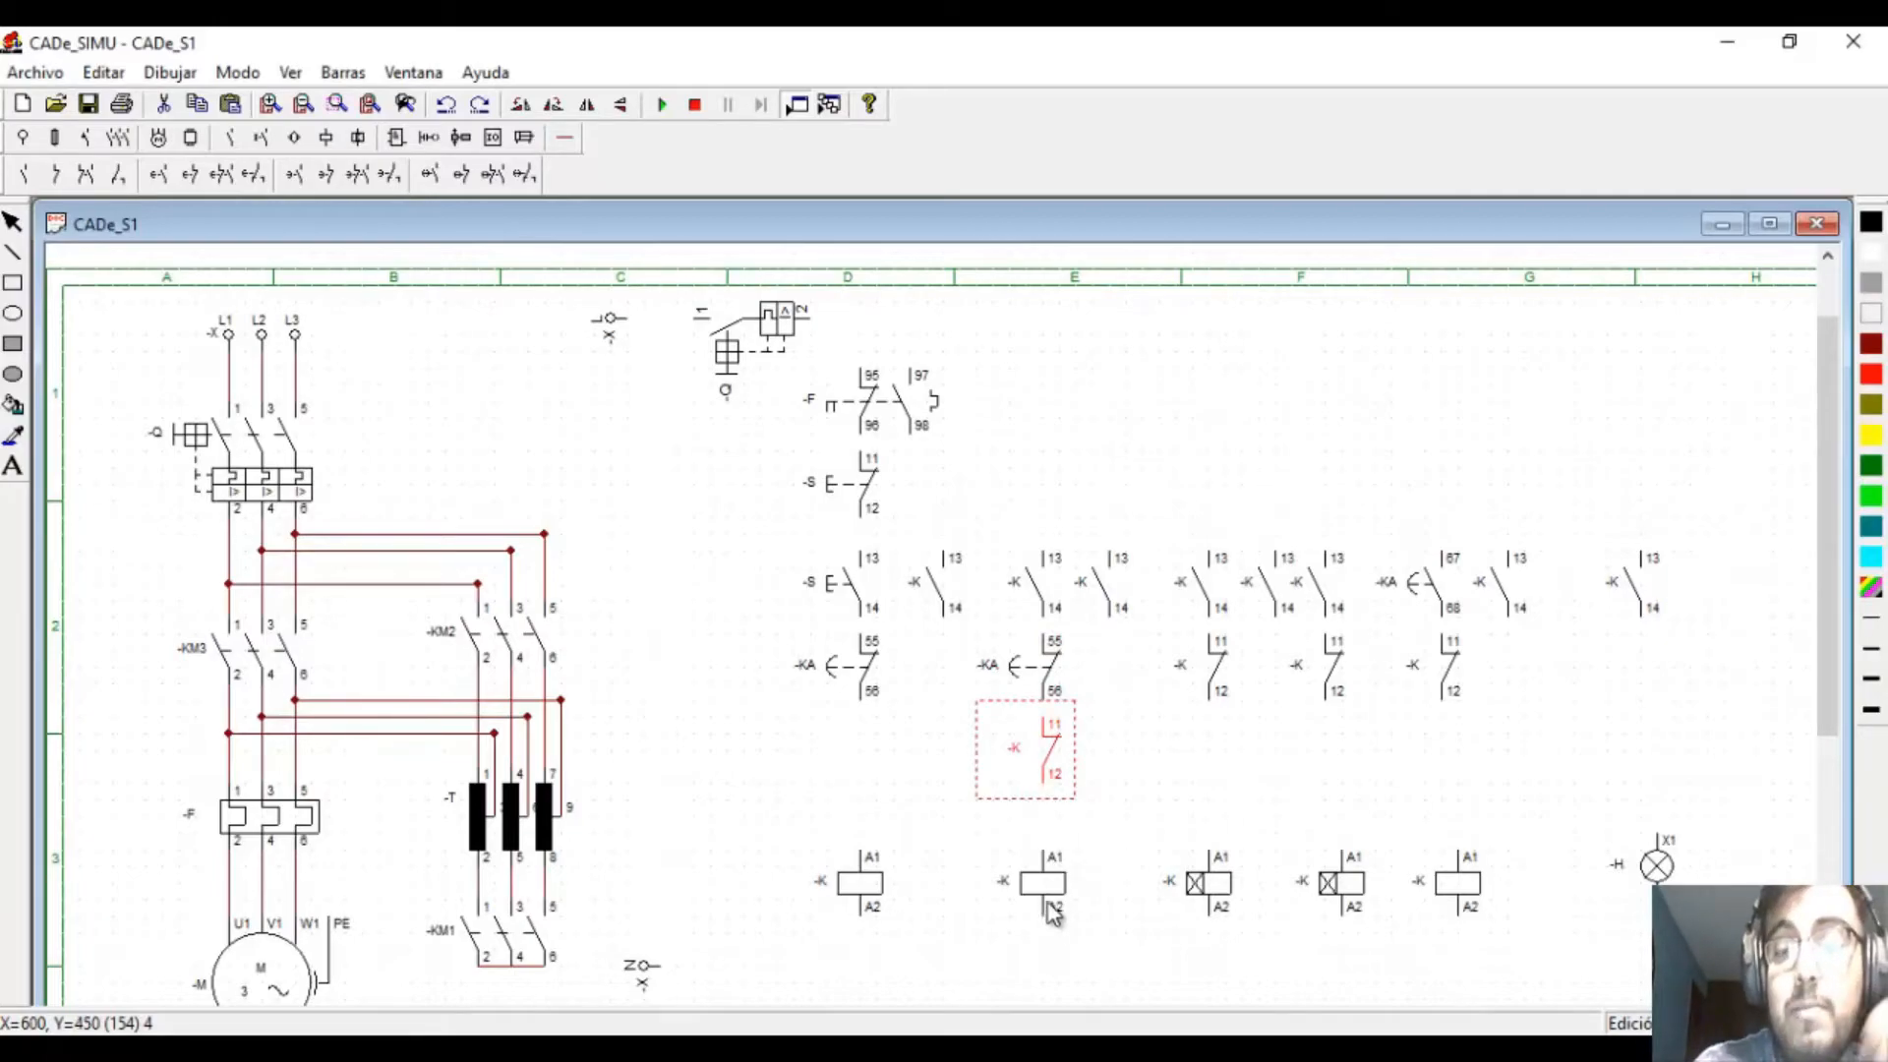
pyautogui.click(999, 940)
pyautogui.moveTo(1037, 922); pyautogui.dragTo(1059, 904)
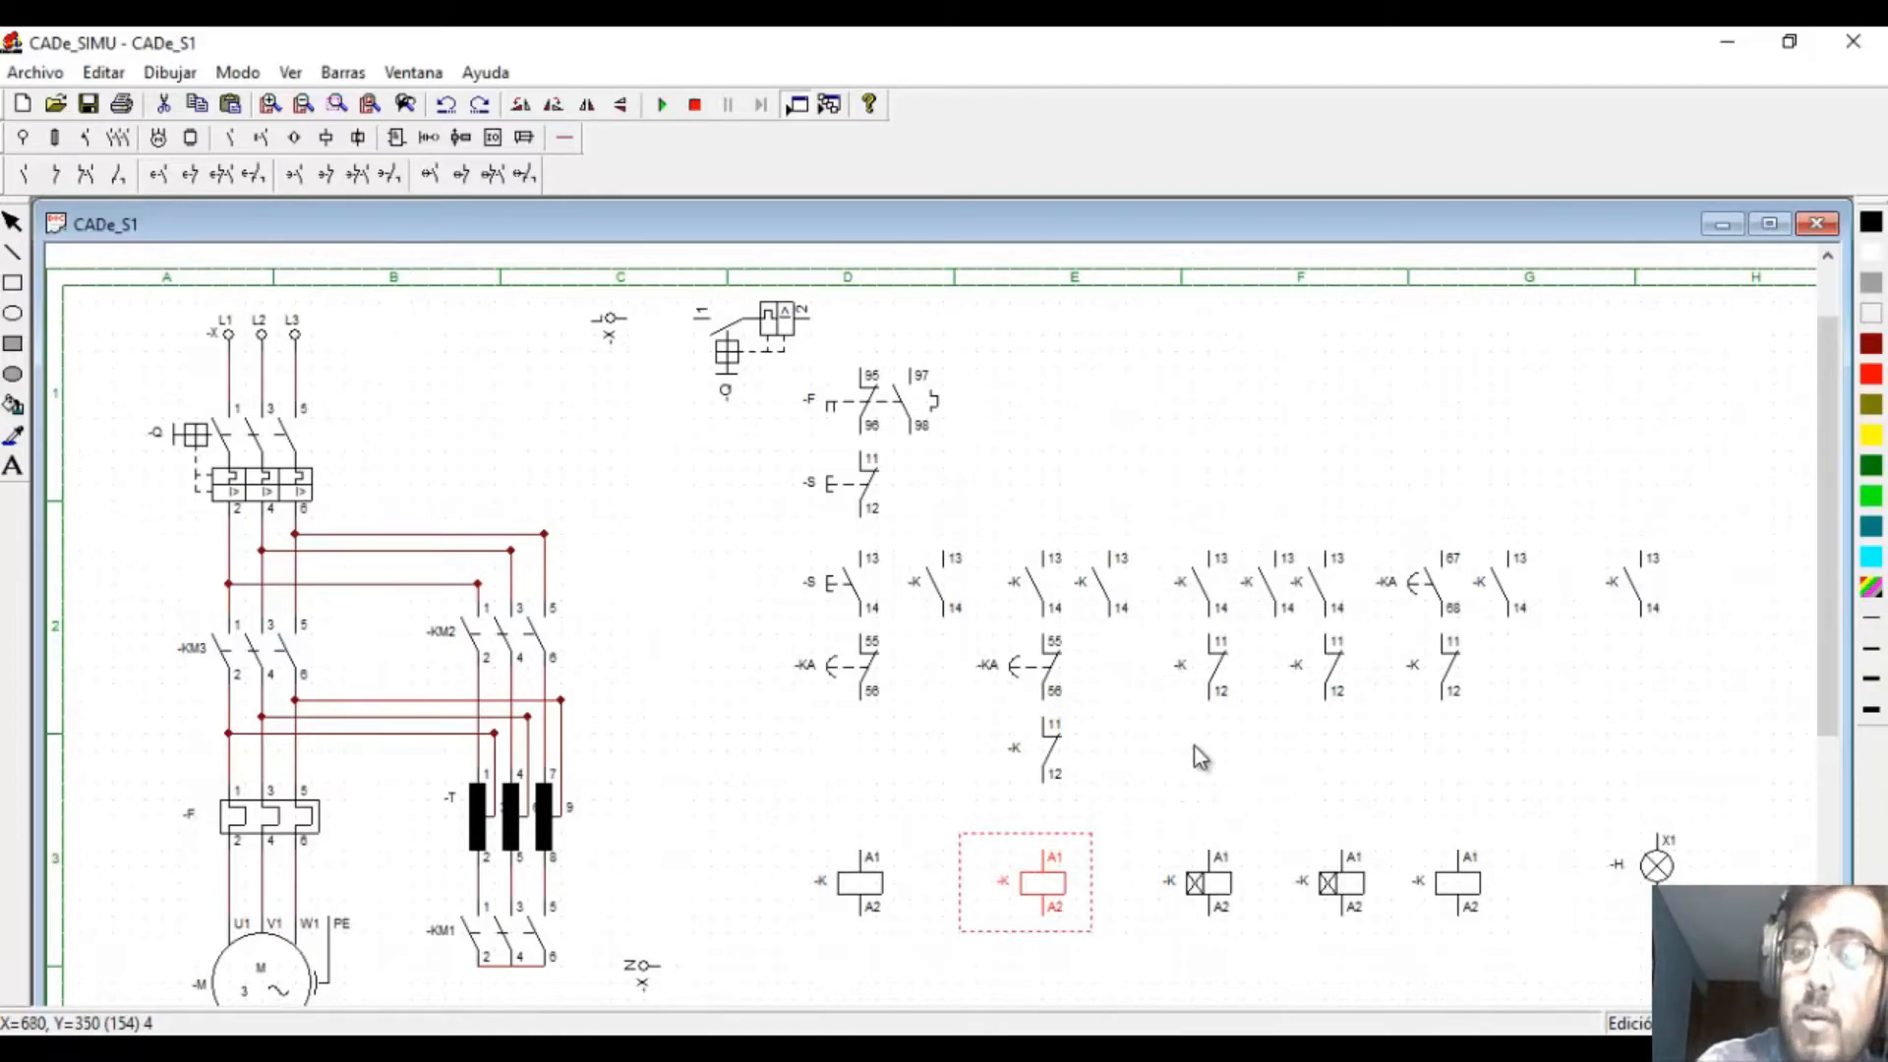
pyautogui.click(1237, 883)
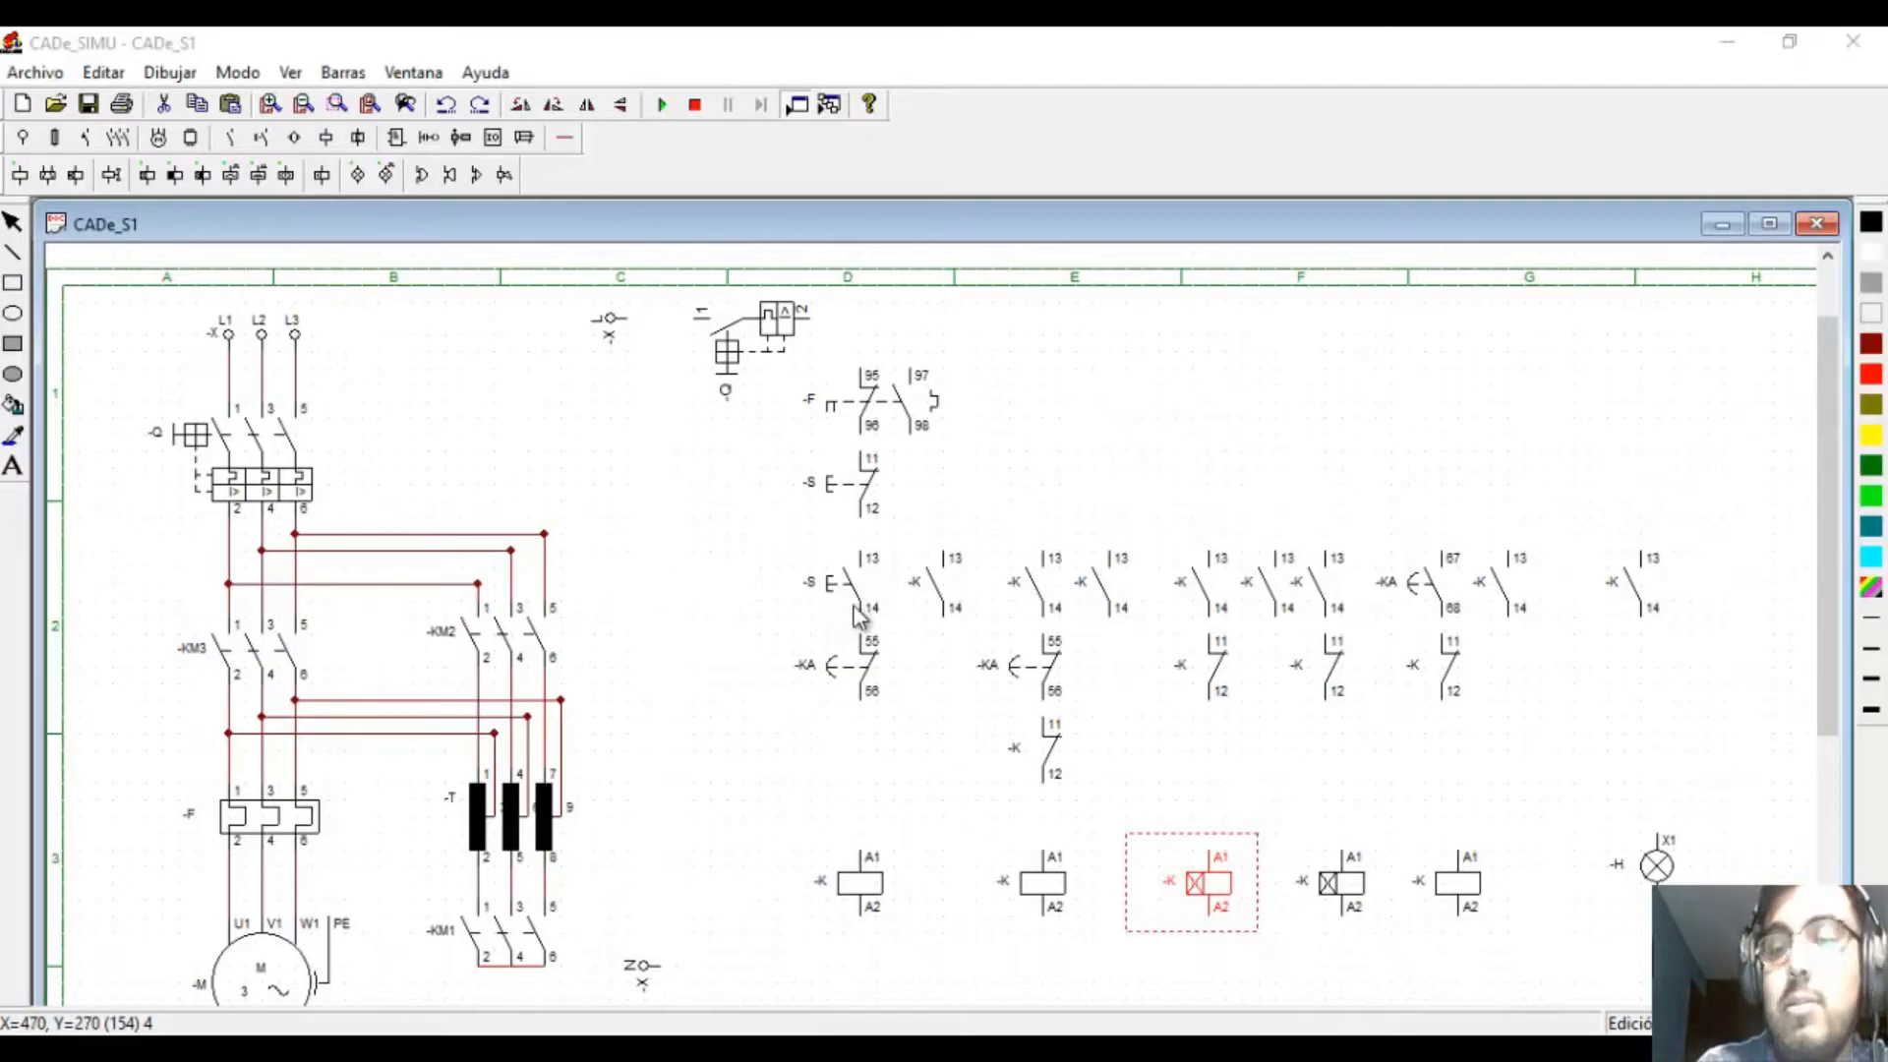
pyautogui.click(1686, 473)
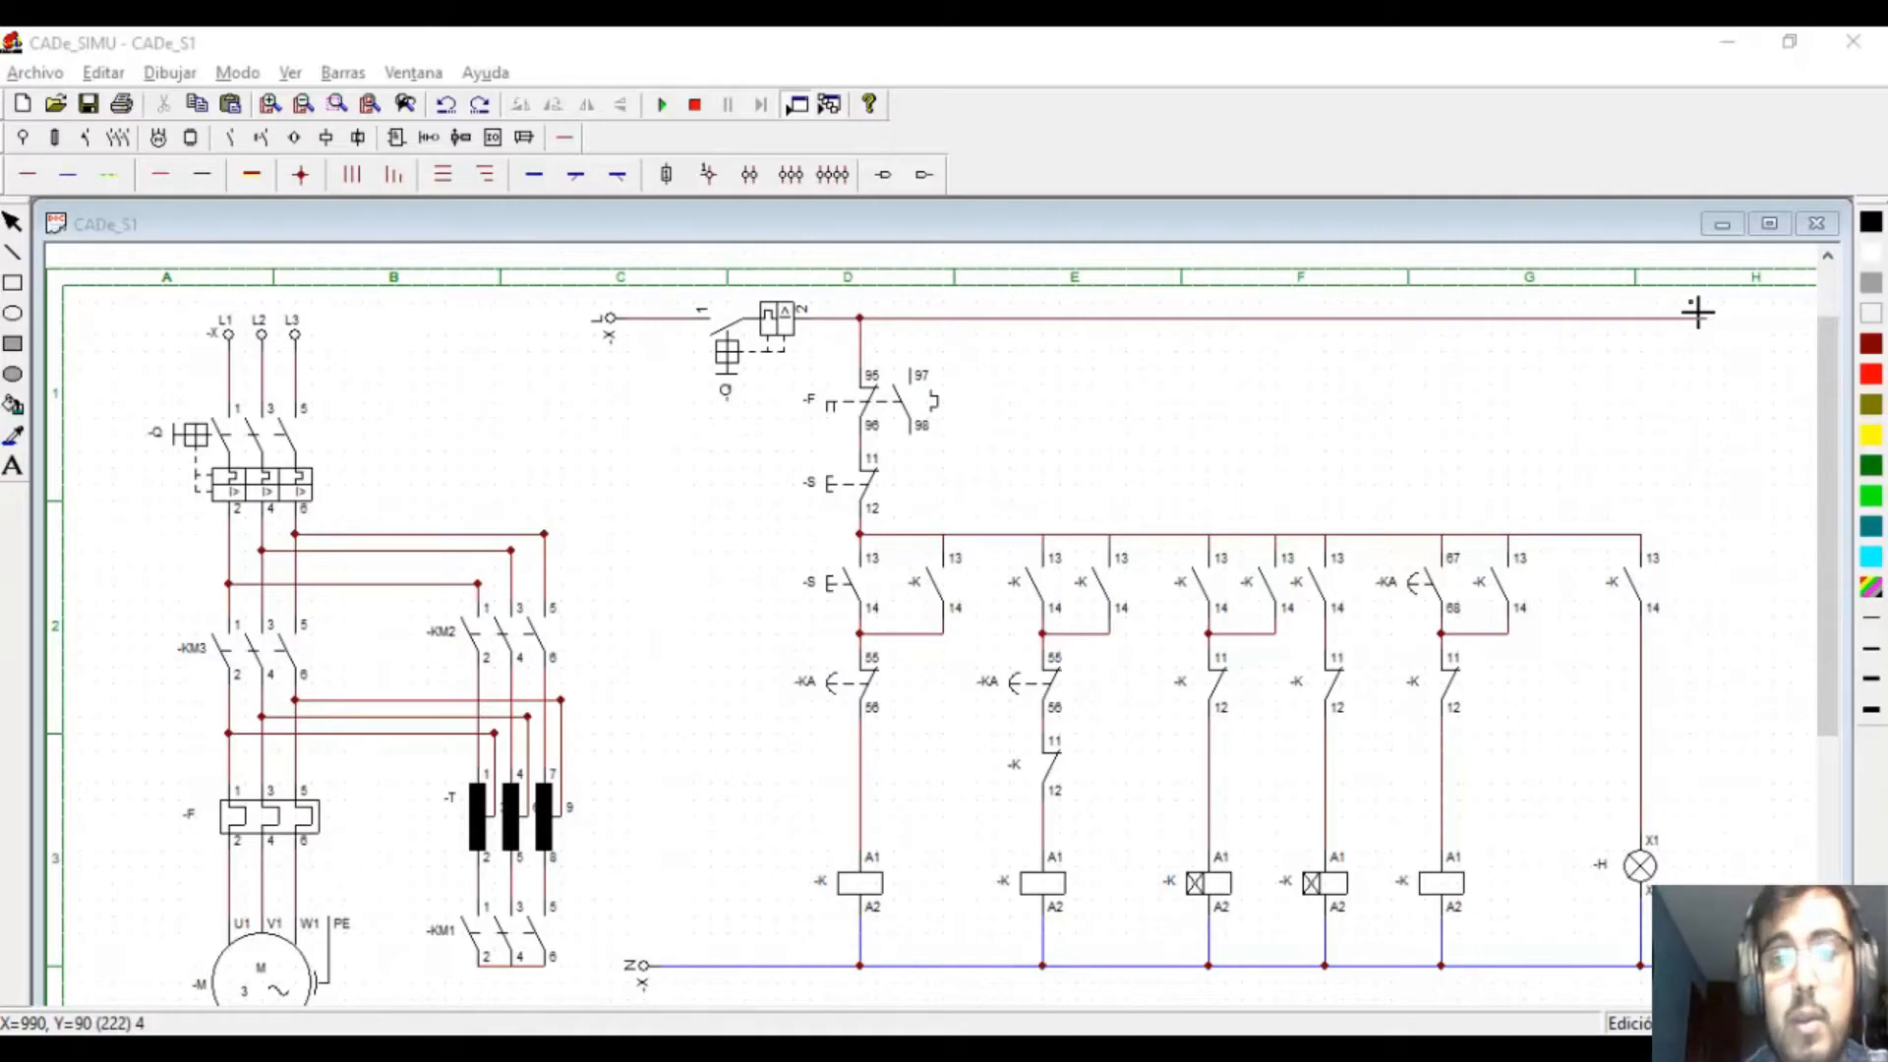
# - Extend the phase conductor below the third branch's parallel contacts to the fourth branch and join it with a connection node
pyautogui.click(27, 176)
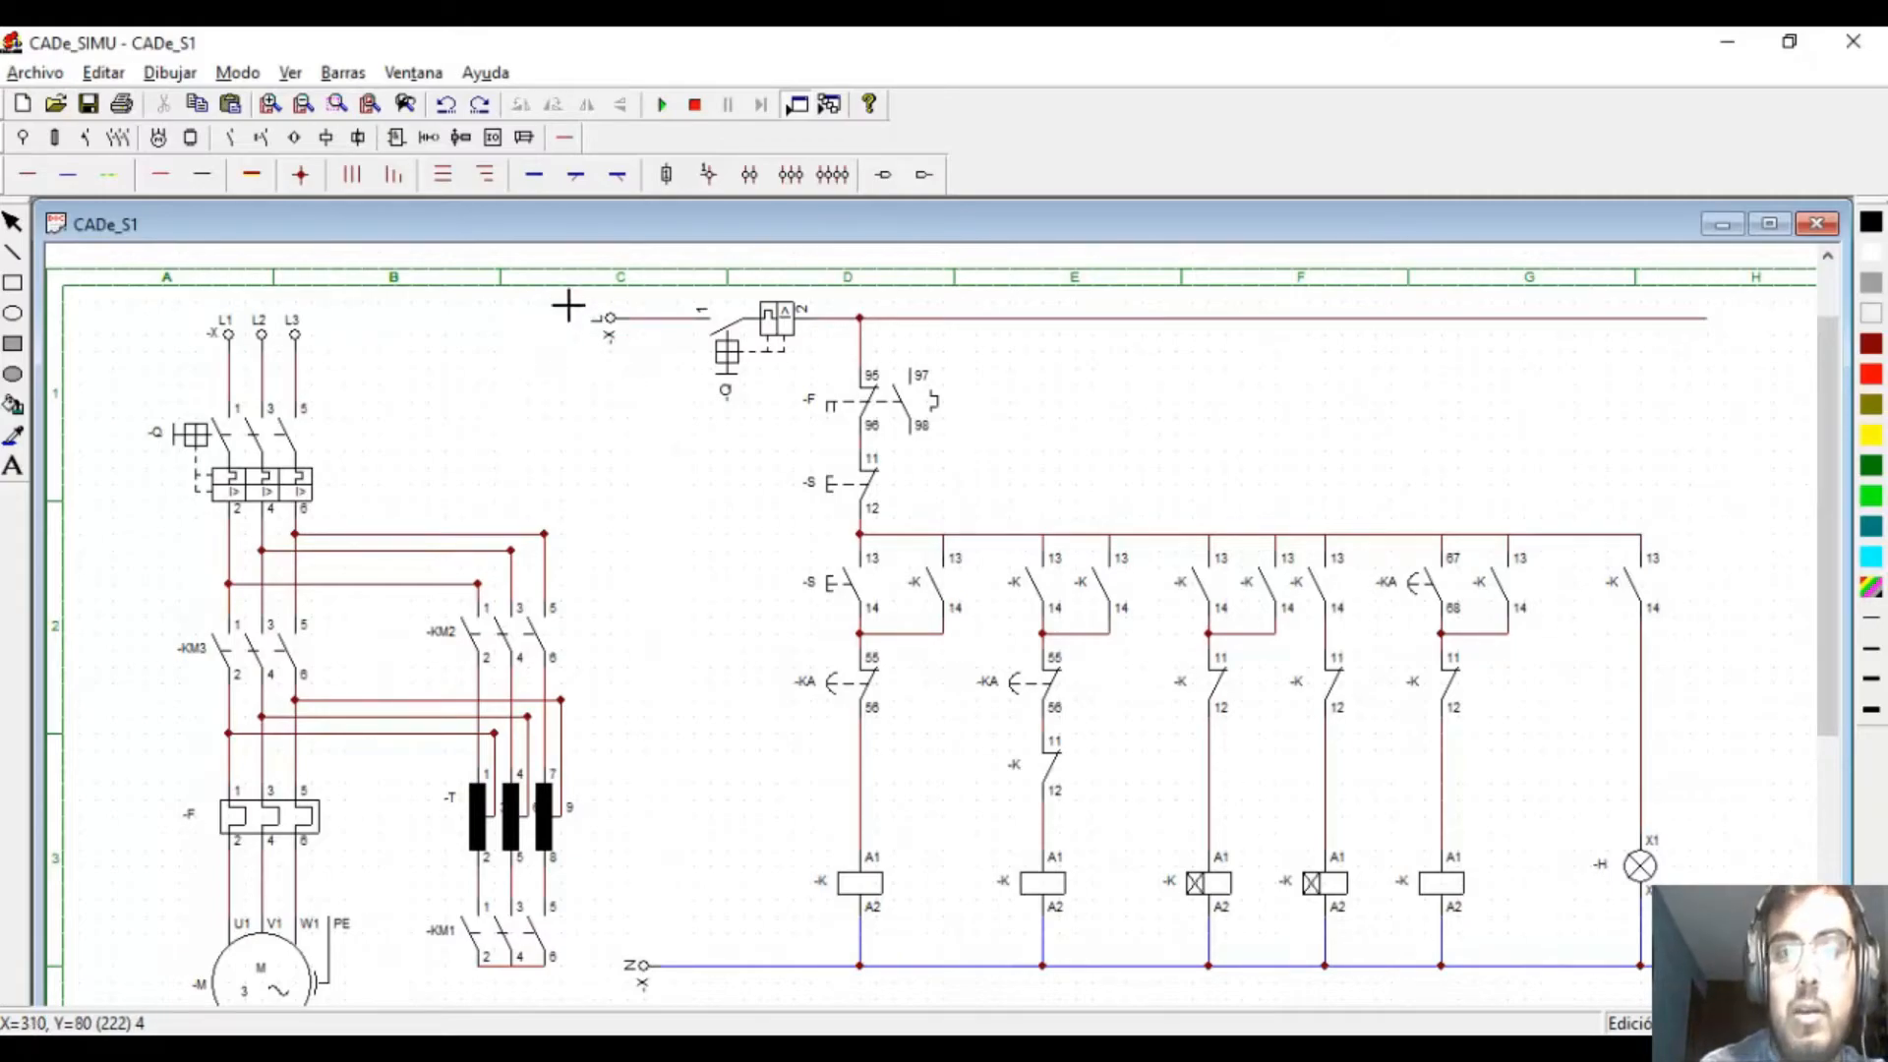
pyautogui.moveTo(565, 304); pyautogui.dragTo(1258, 617)
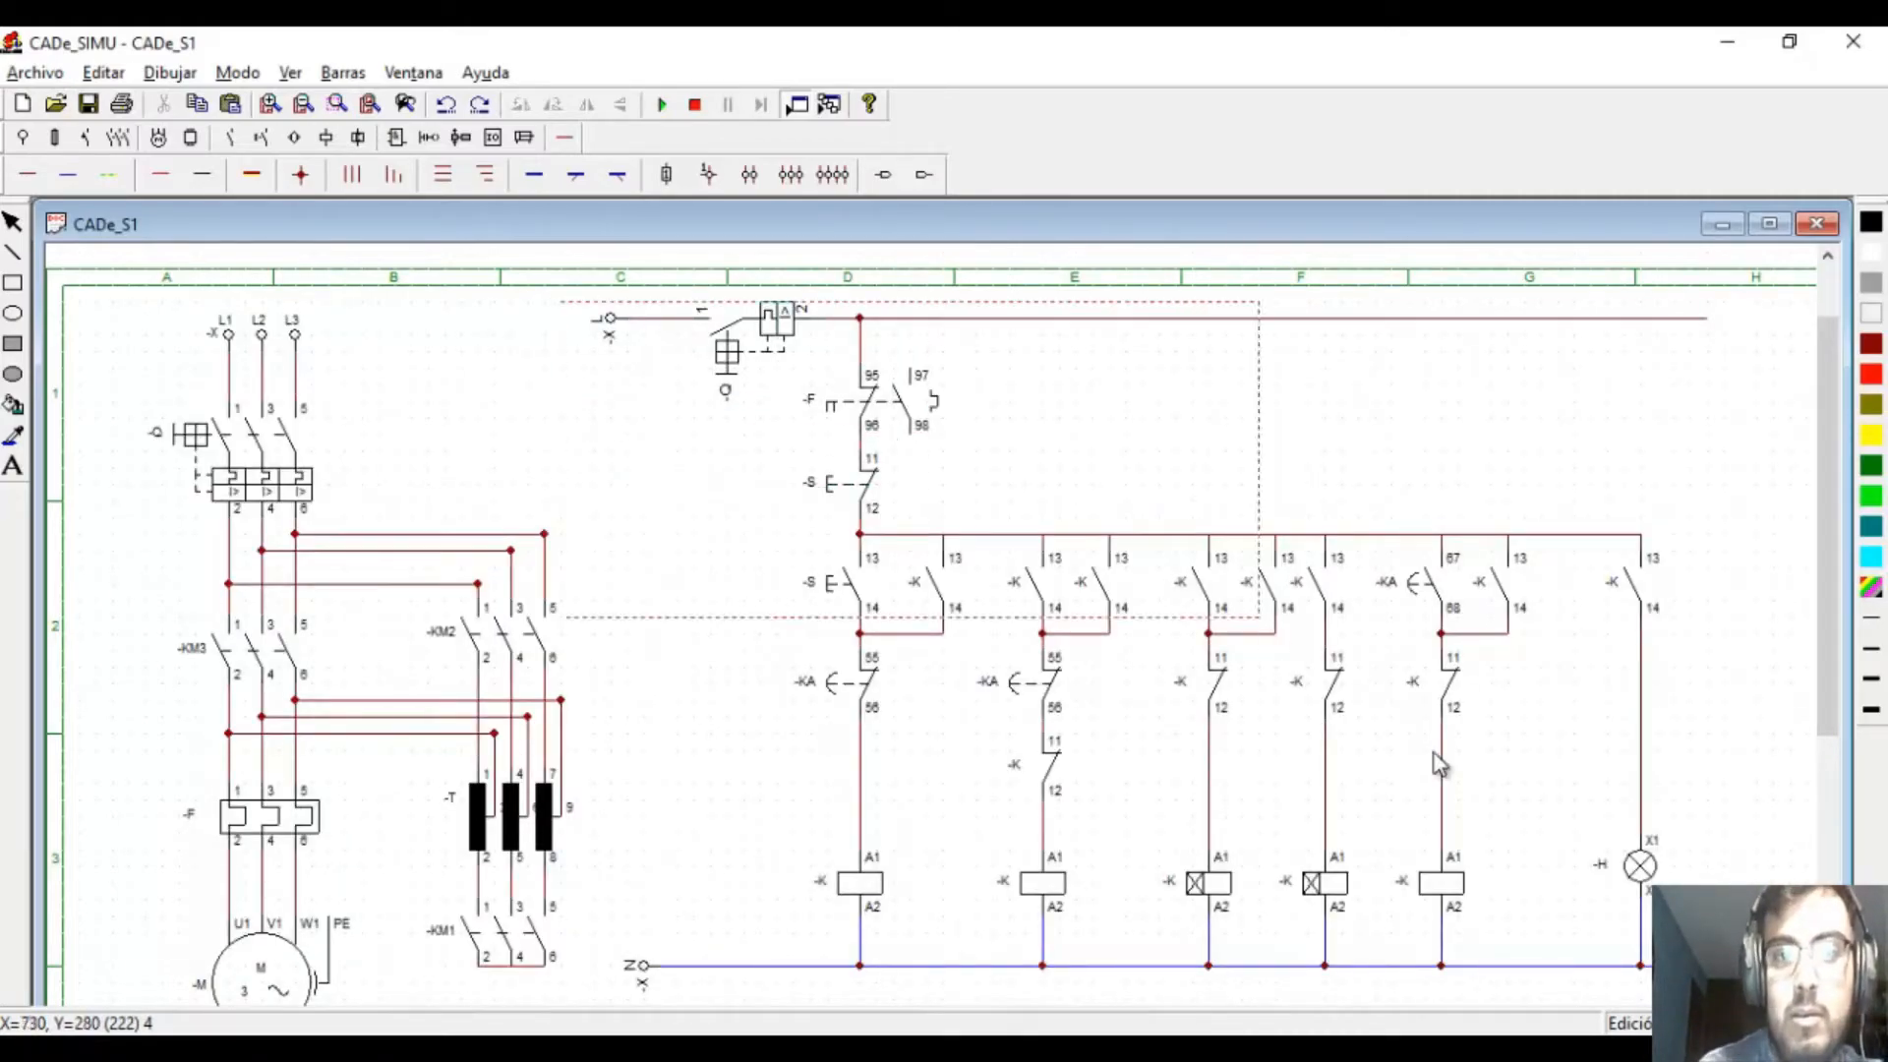
pyautogui.moveTo(1438, 765); pyautogui.dragTo(1740, 909)
pyautogui.click(1802, 785)
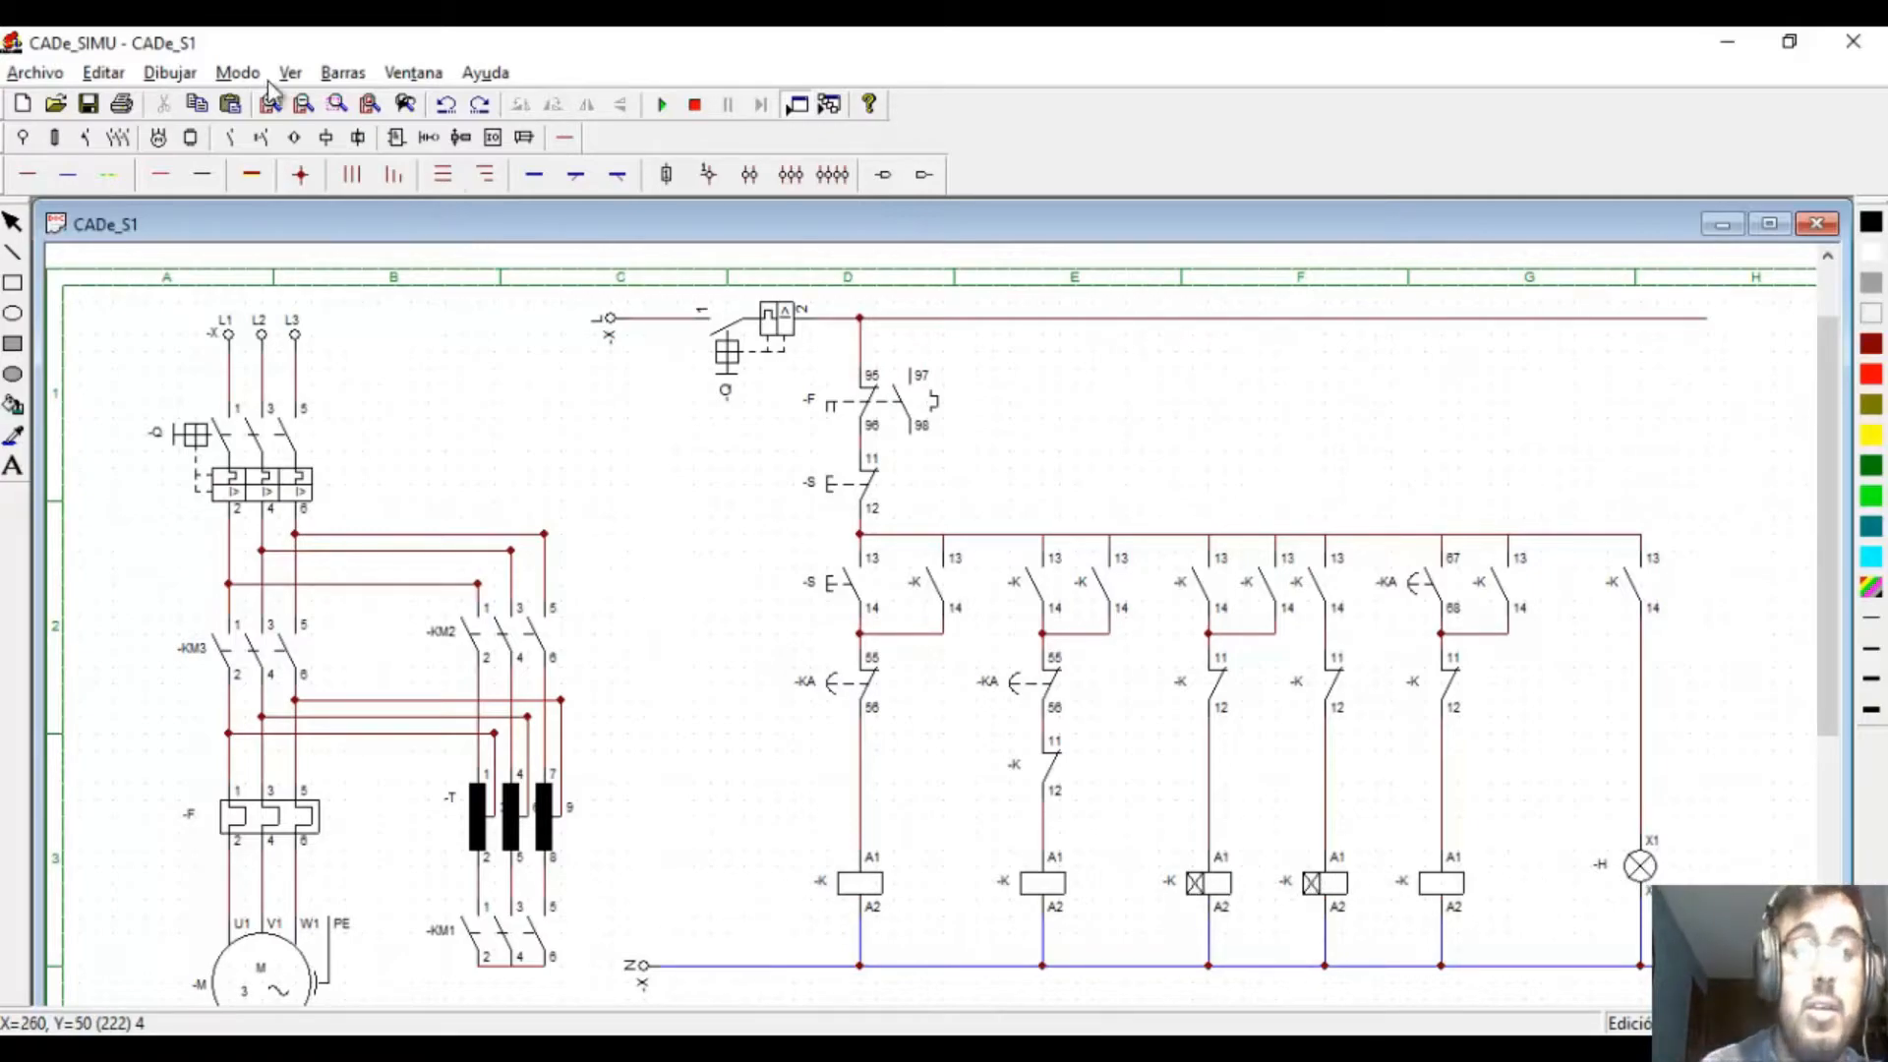
pyautogui.click(68, 177)
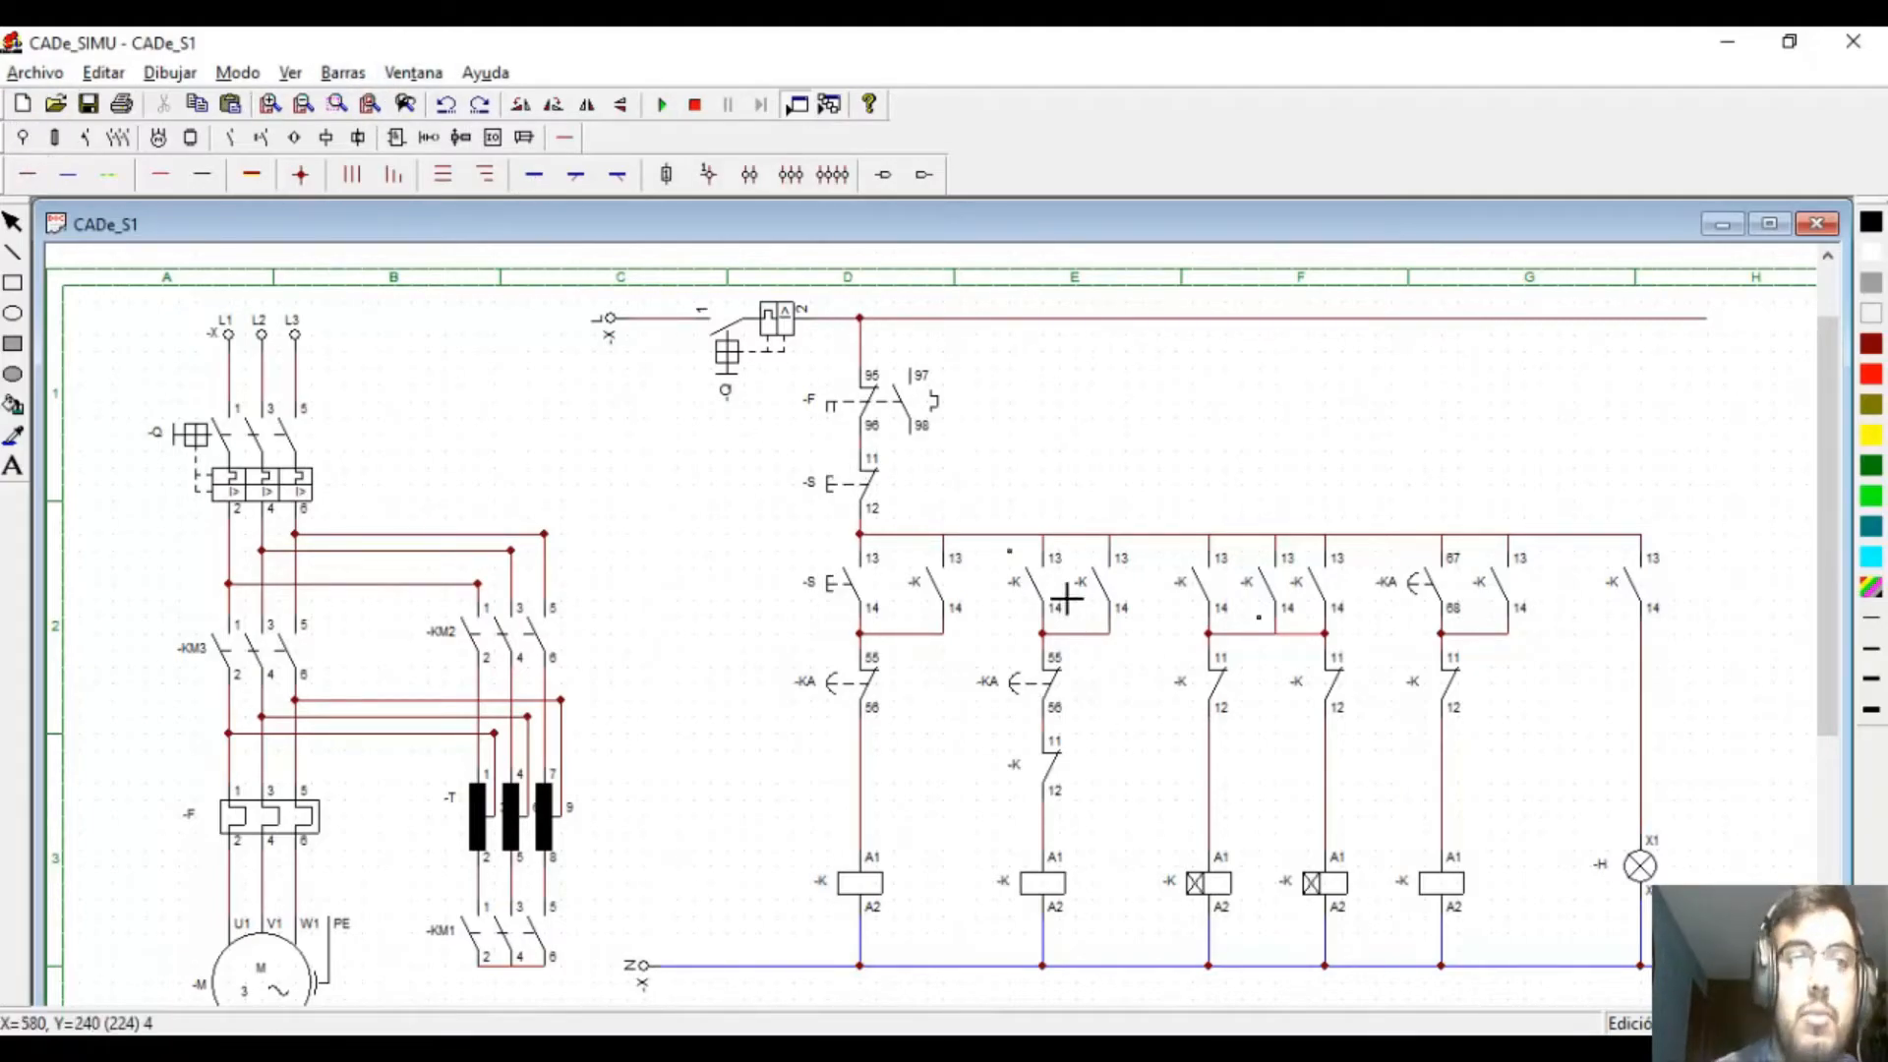
pyautogui.press('Escape')
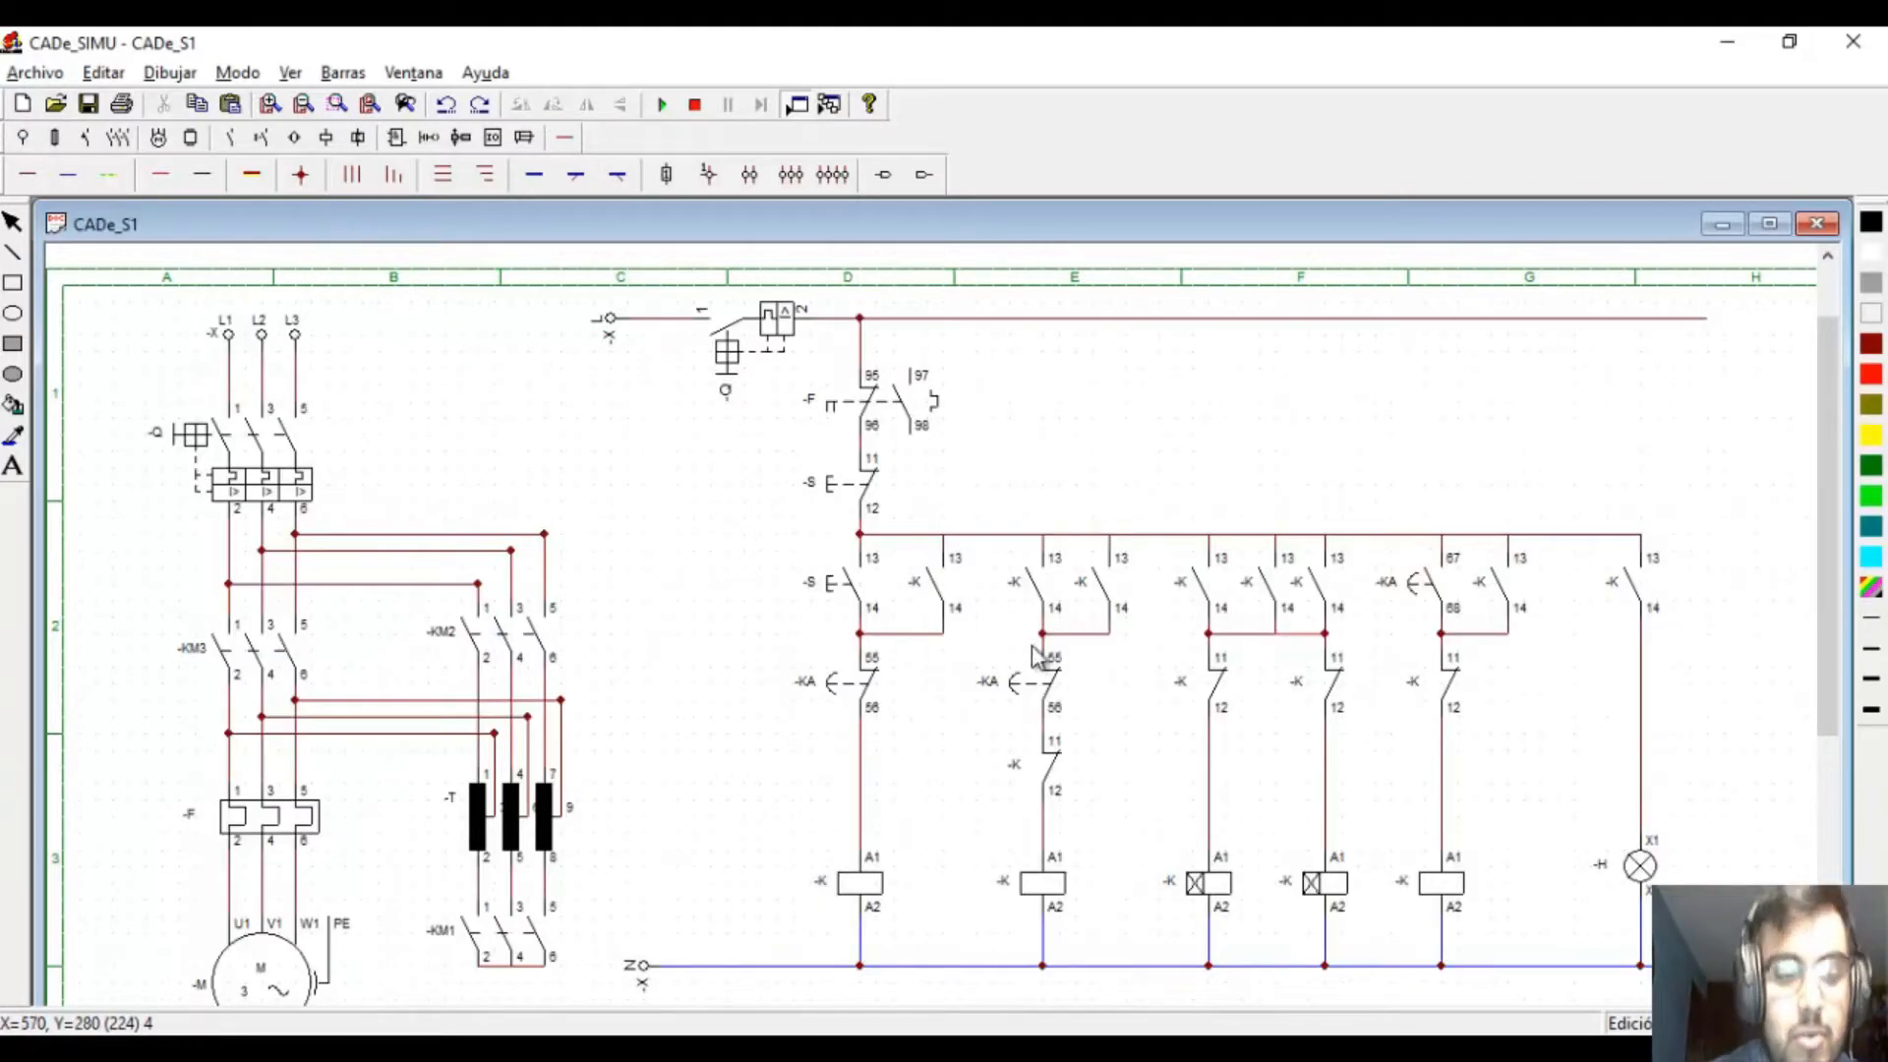
# - Rename the normally closed push button as STOP and the normally open push button below it as START
pyautogui.doubleClick(829, 484)
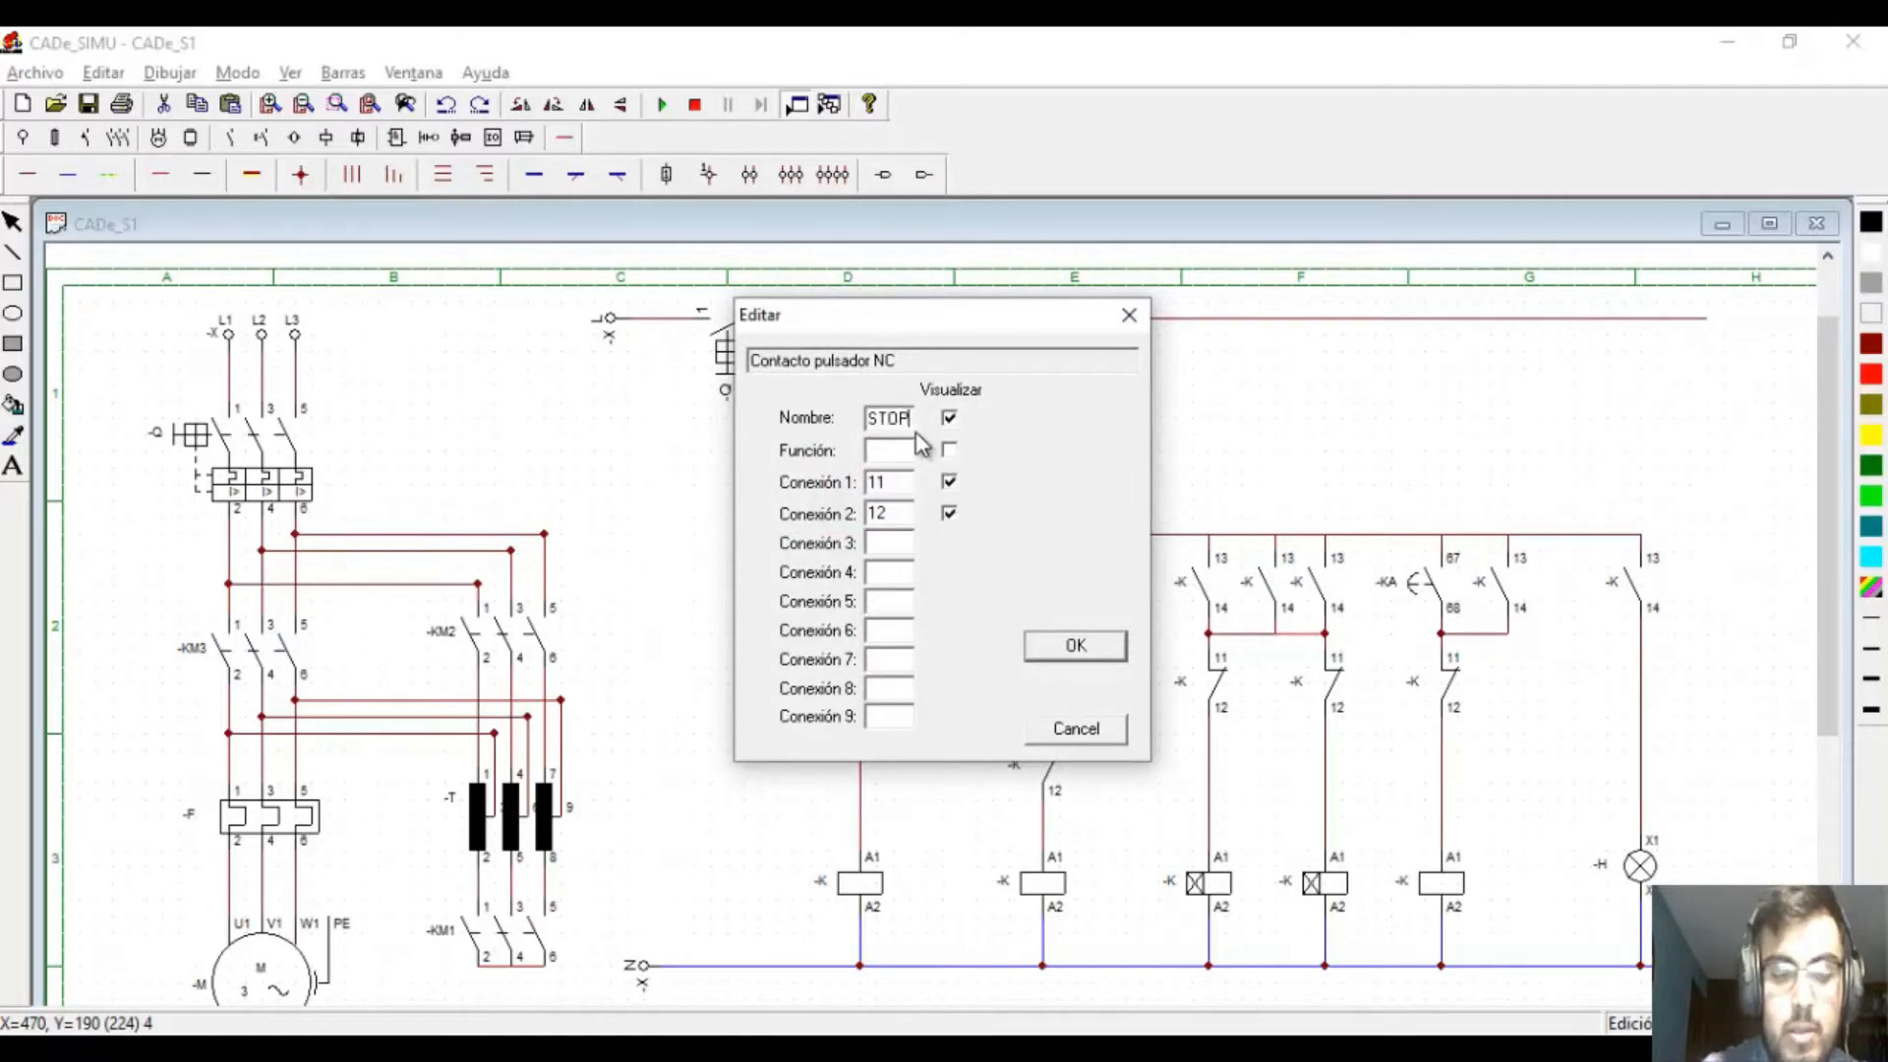
pyautogui.press('Return')
pyautogui.moveTo(813, 539); pyautogui.dragTo(833, 602)
pyautogui.click(833, 602)
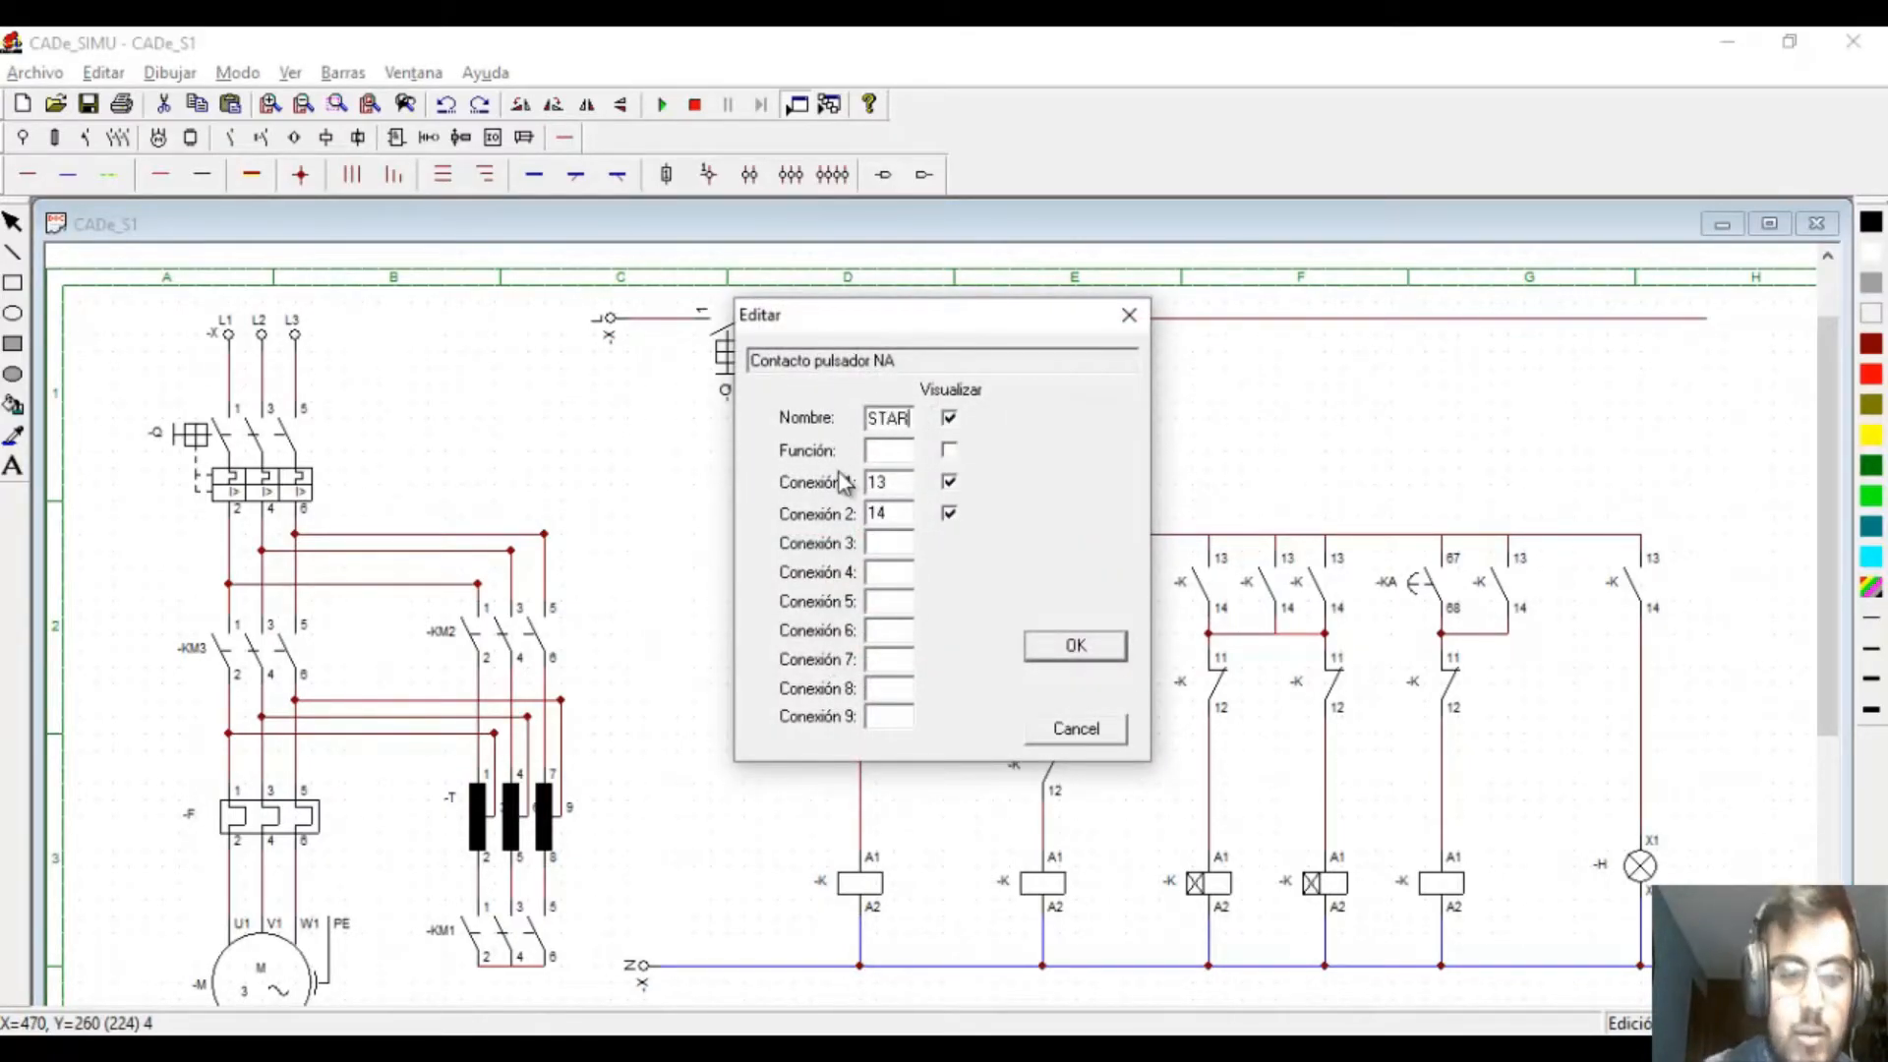
pyautogui.press('Return')
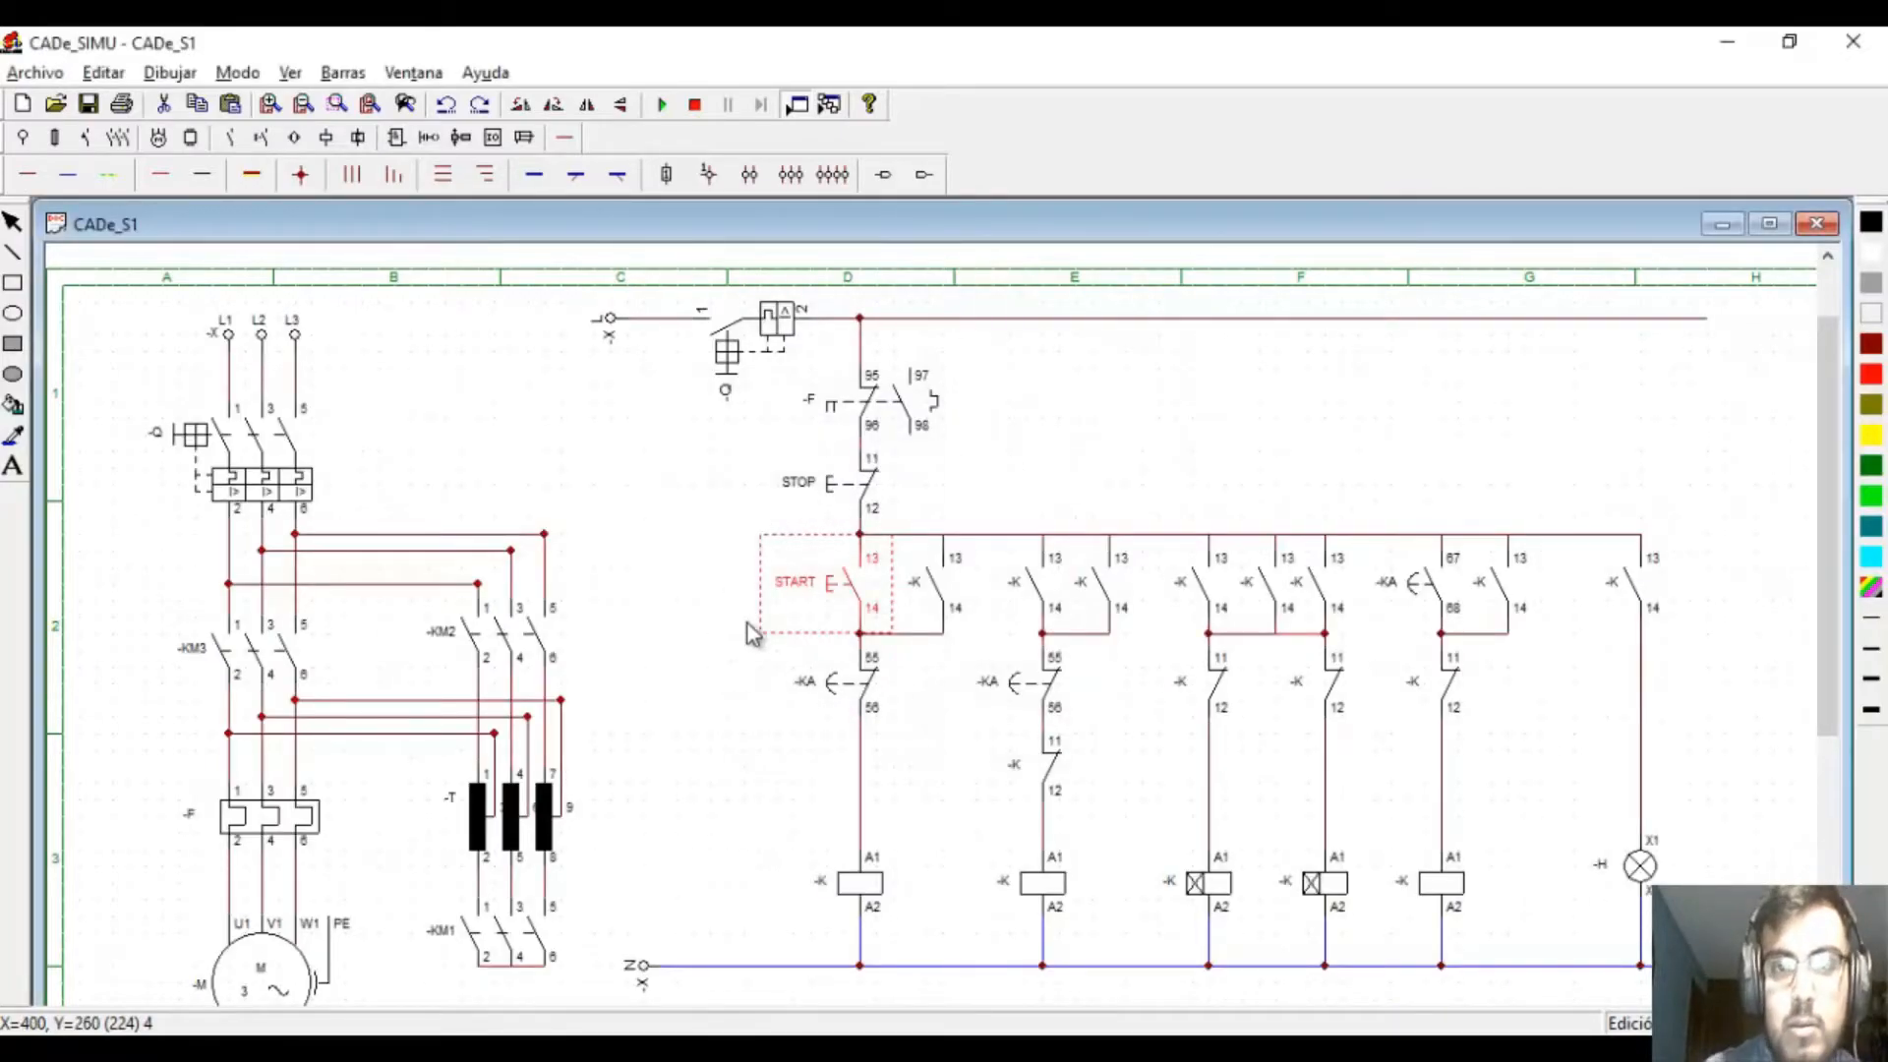
# - Rename the timed normally closed contact below START as -KA1 and the coil of that branch as -KM1
pyautogui.doubleClick(834, 688)
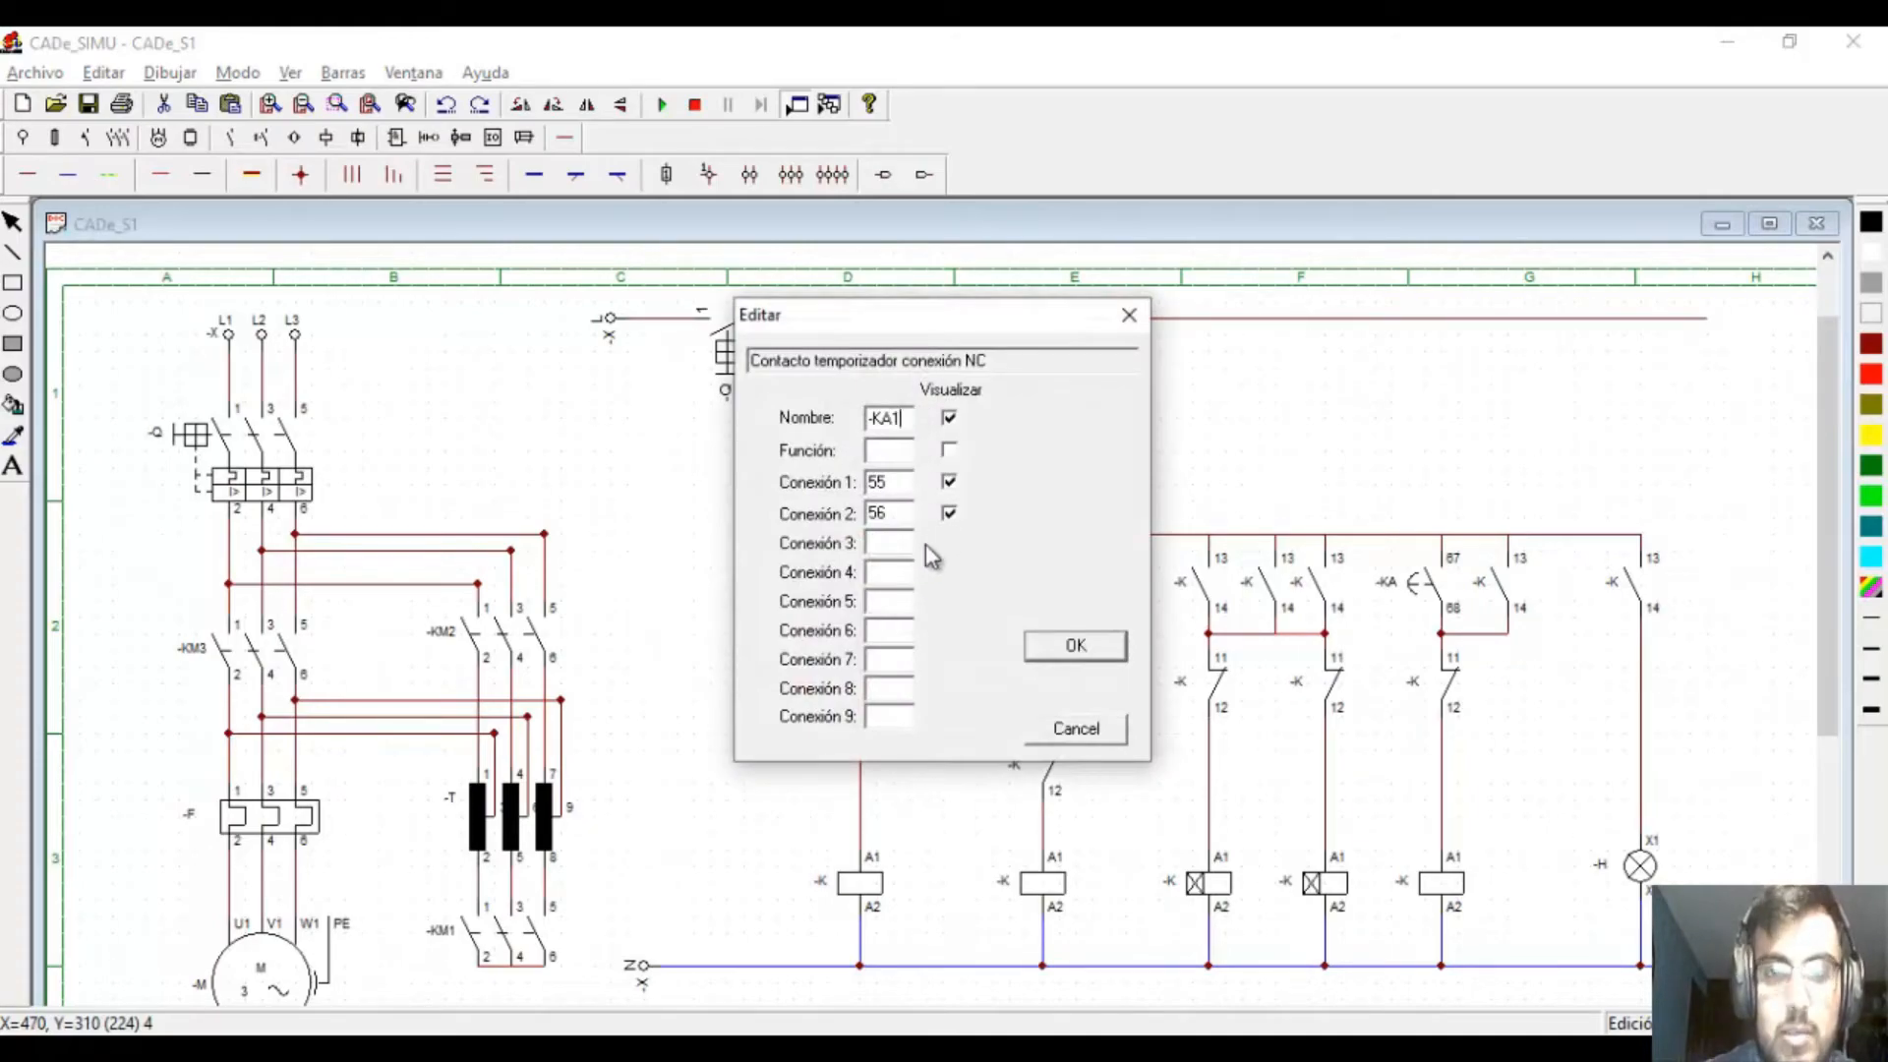
pyautogui.press('Return')
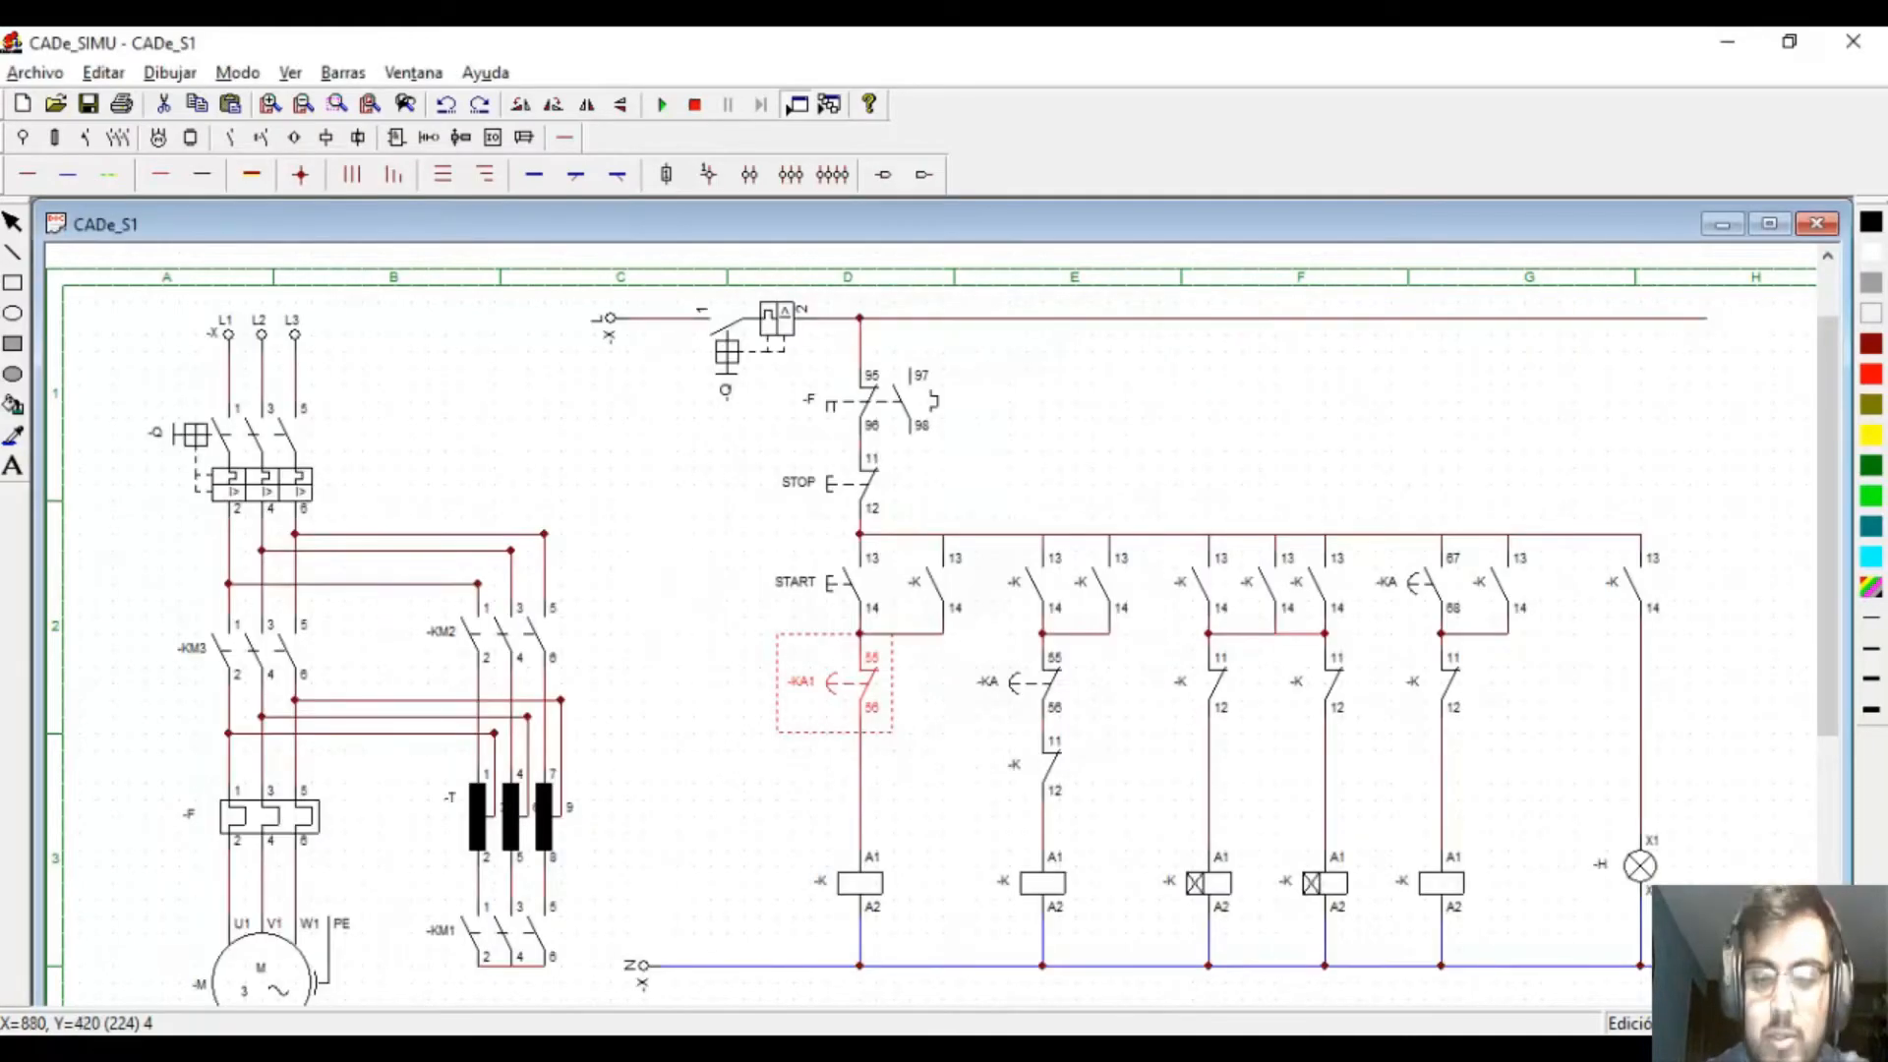
pyautogui.doubleClick(866, 892)
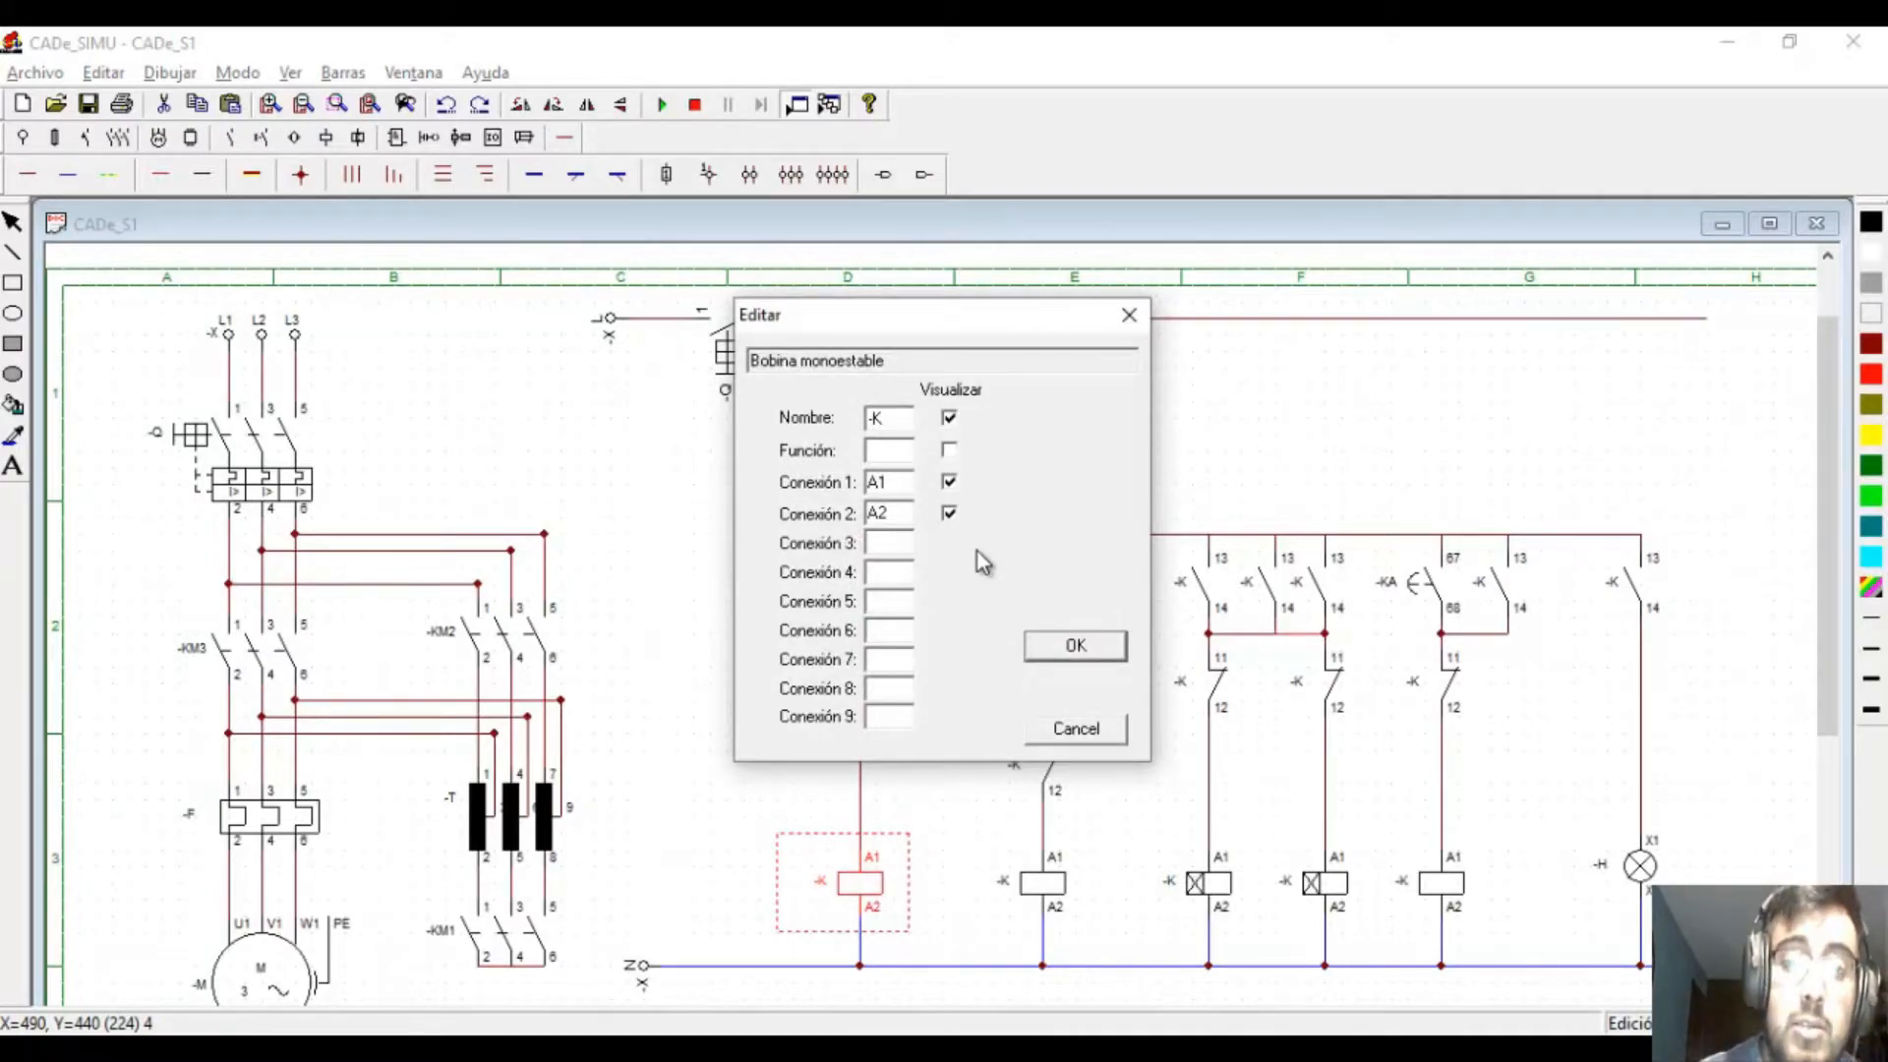
pyautogui.press('Return')
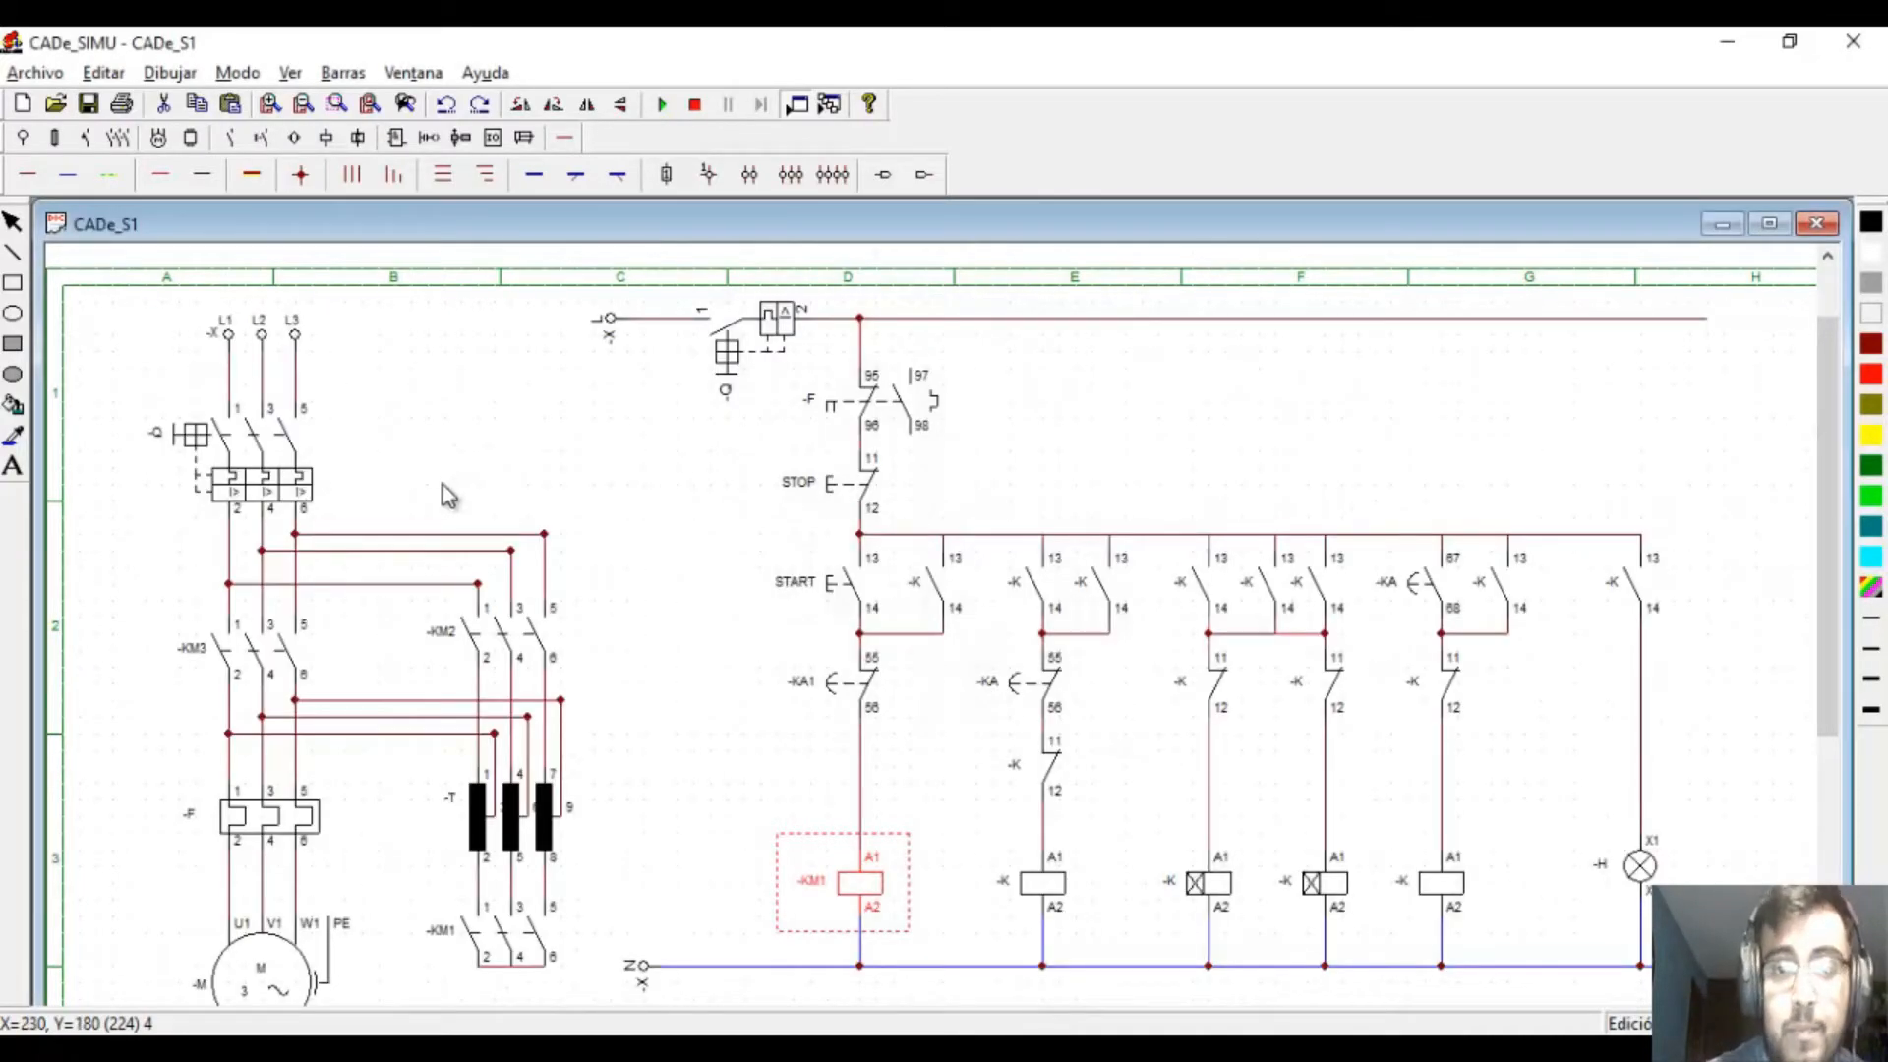
# - Examine the power contactor -KM1 below the autotransformer together with the -KM1 coil in the first control branch
pyautogui.click(521, 932)
pyautogui.click(723, 842)
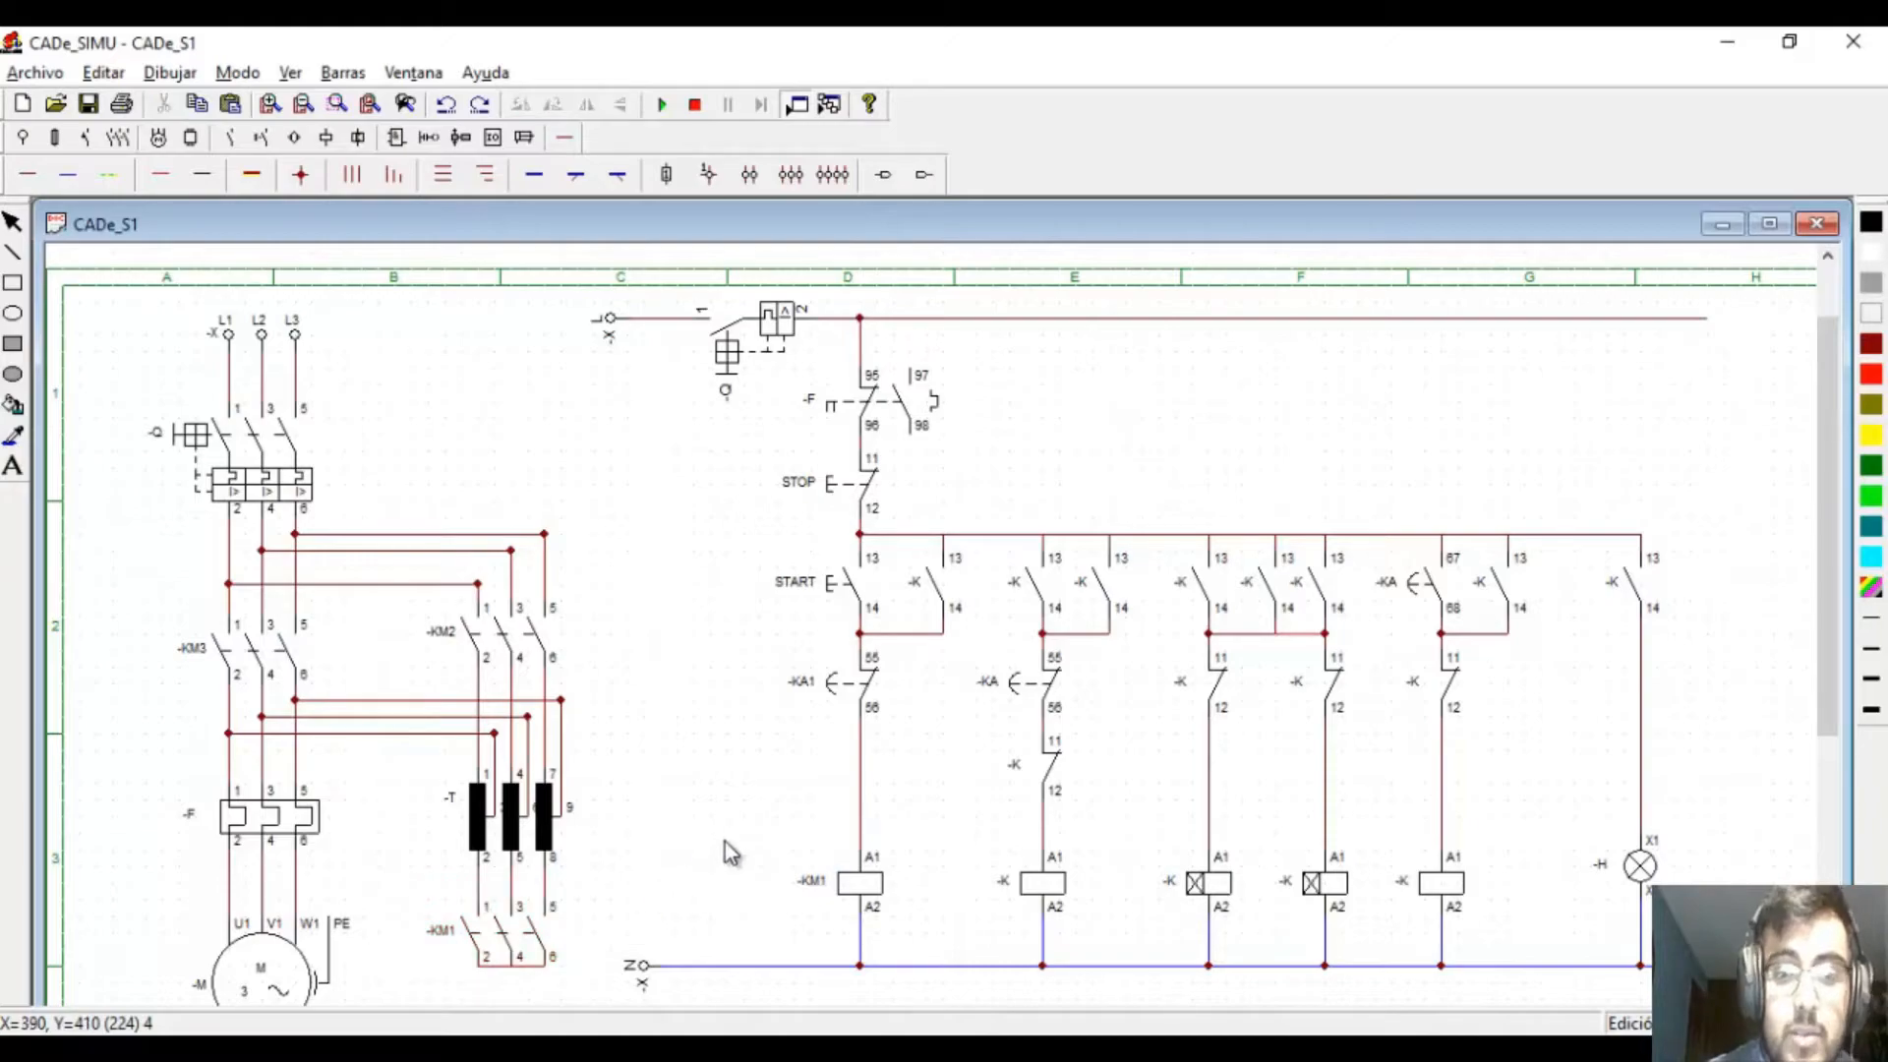
pyautogui.click(865, 889)
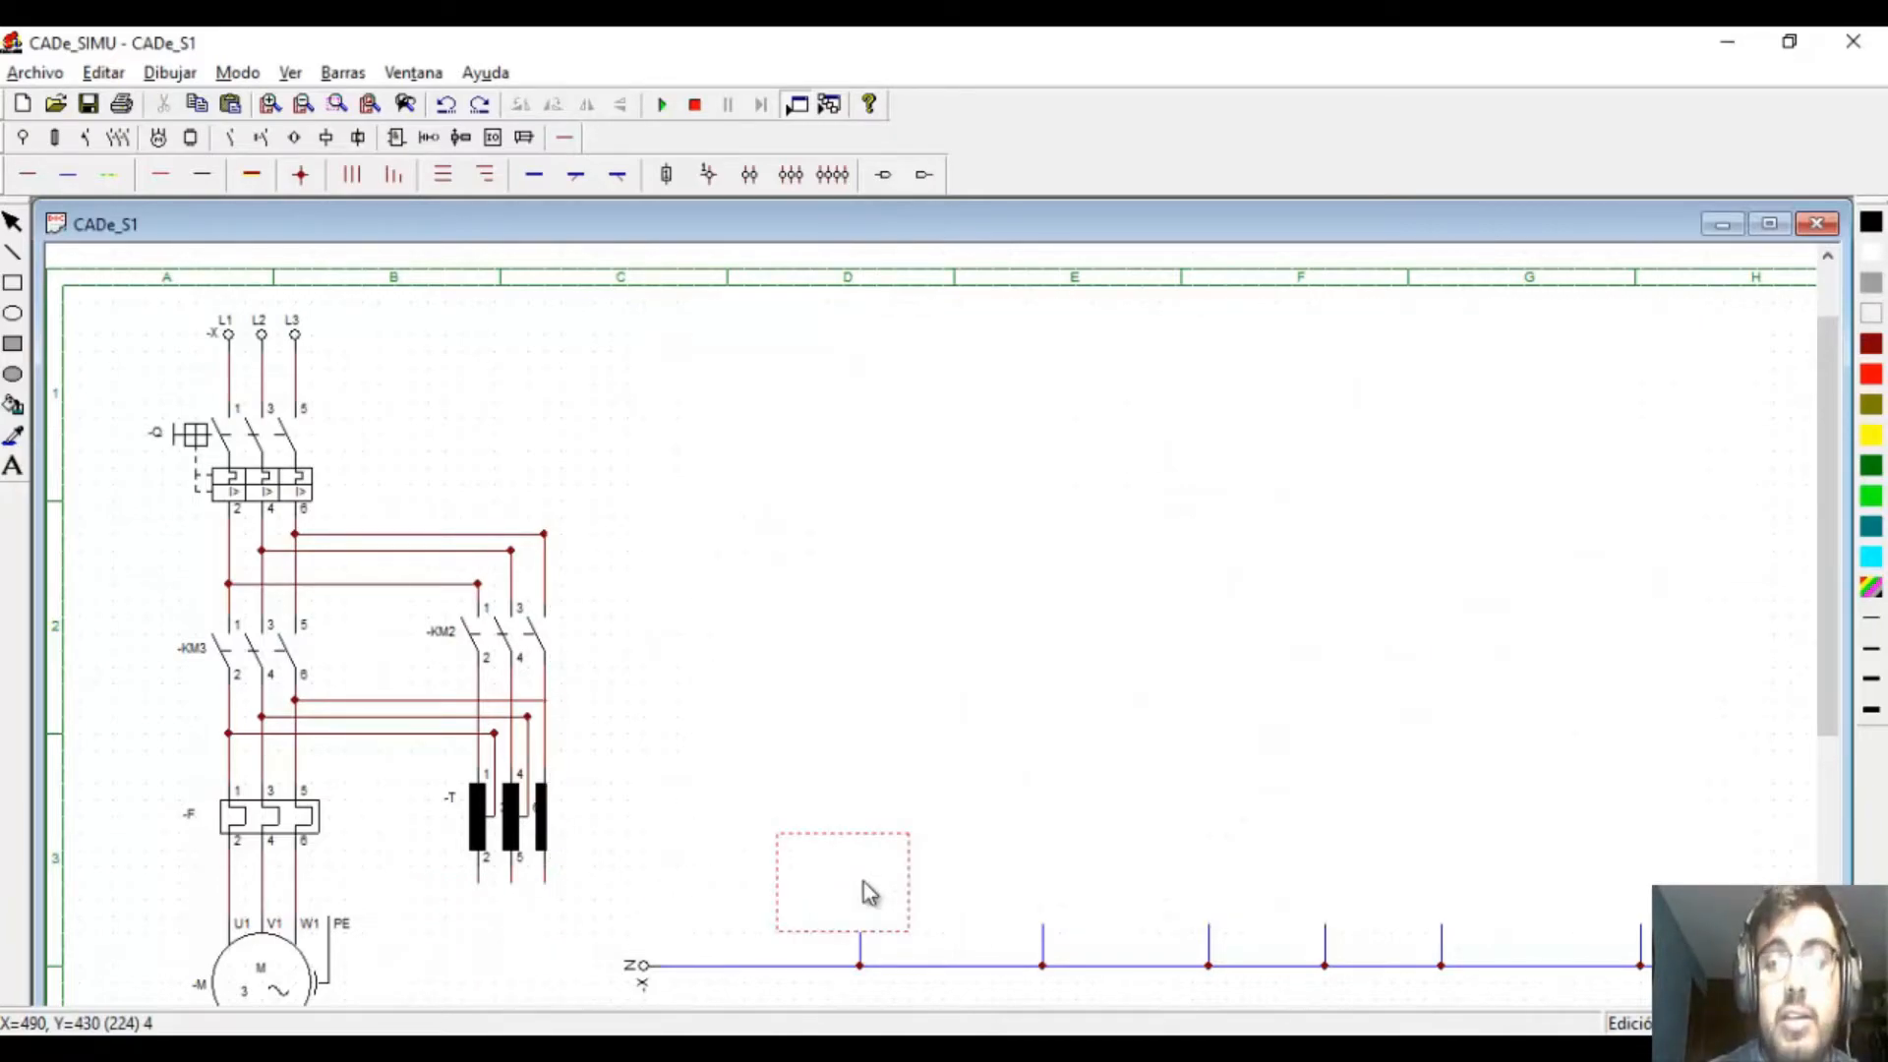
pyautogui.click(534, 910)
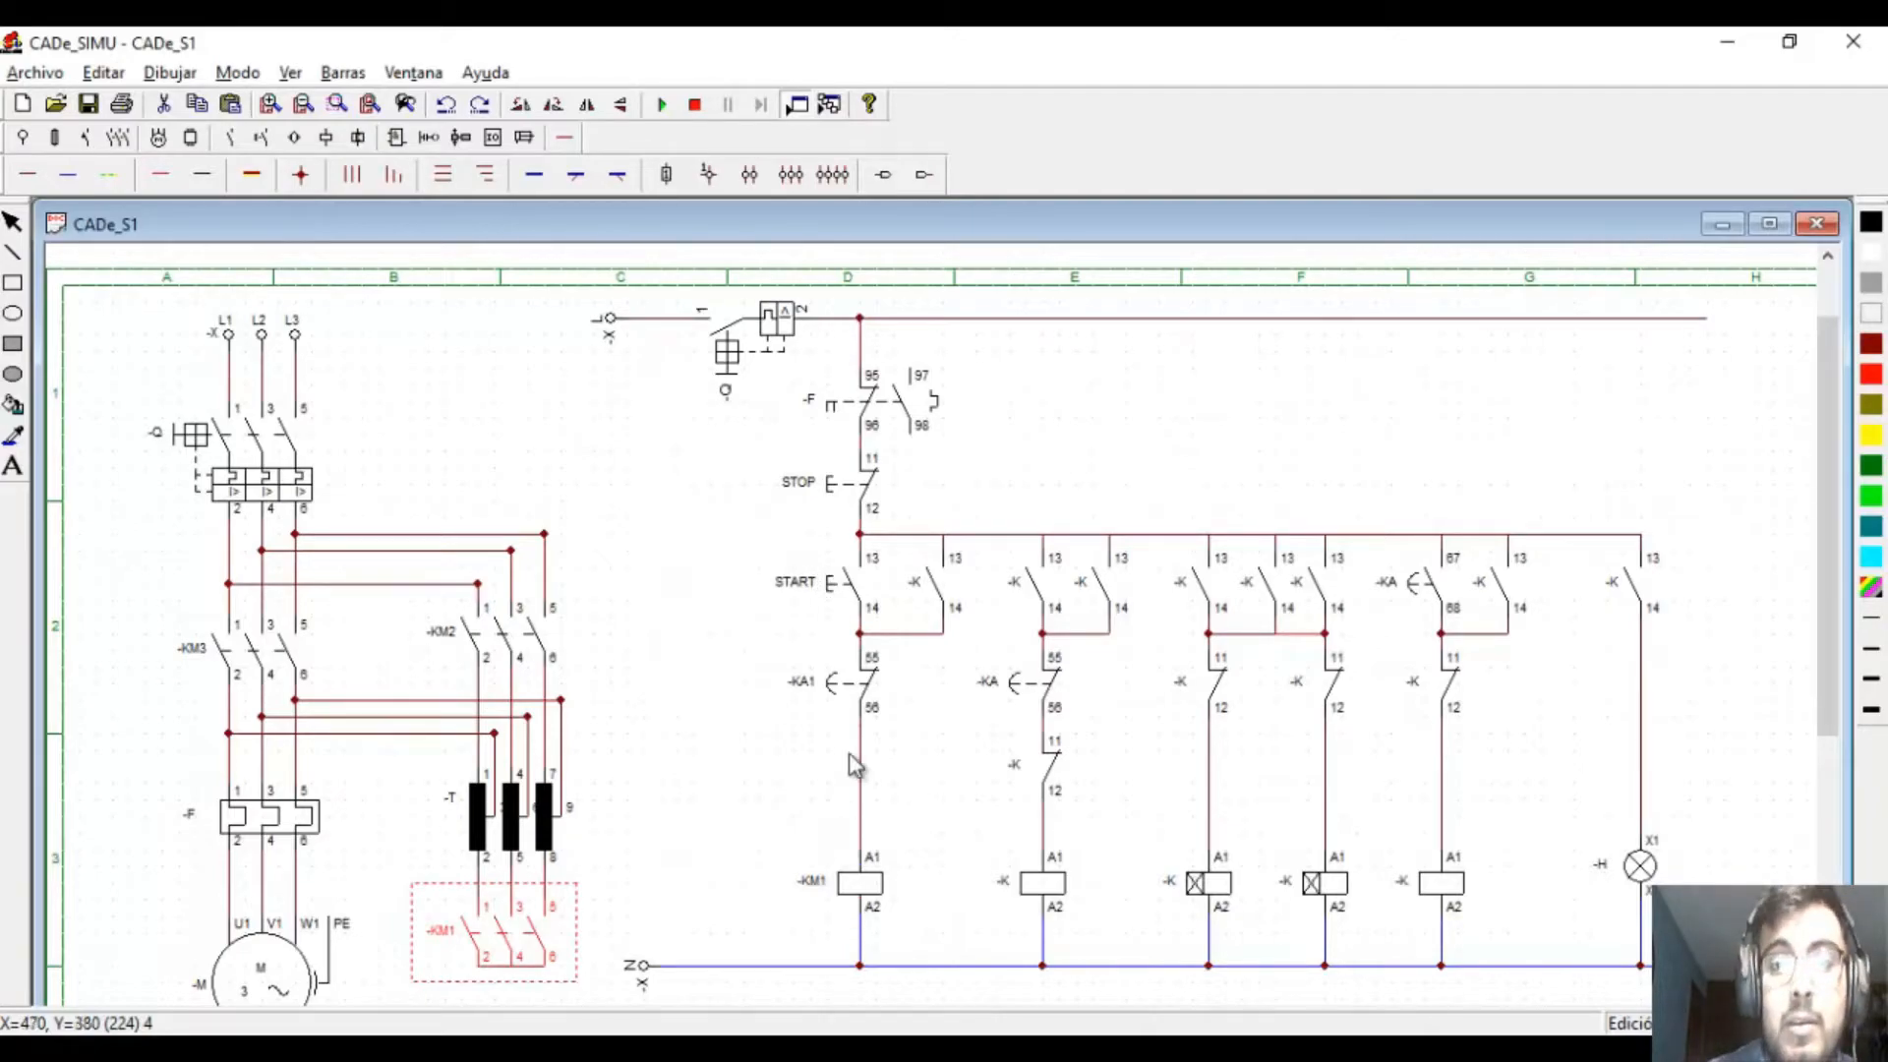
pyautogui.click(924, 777)
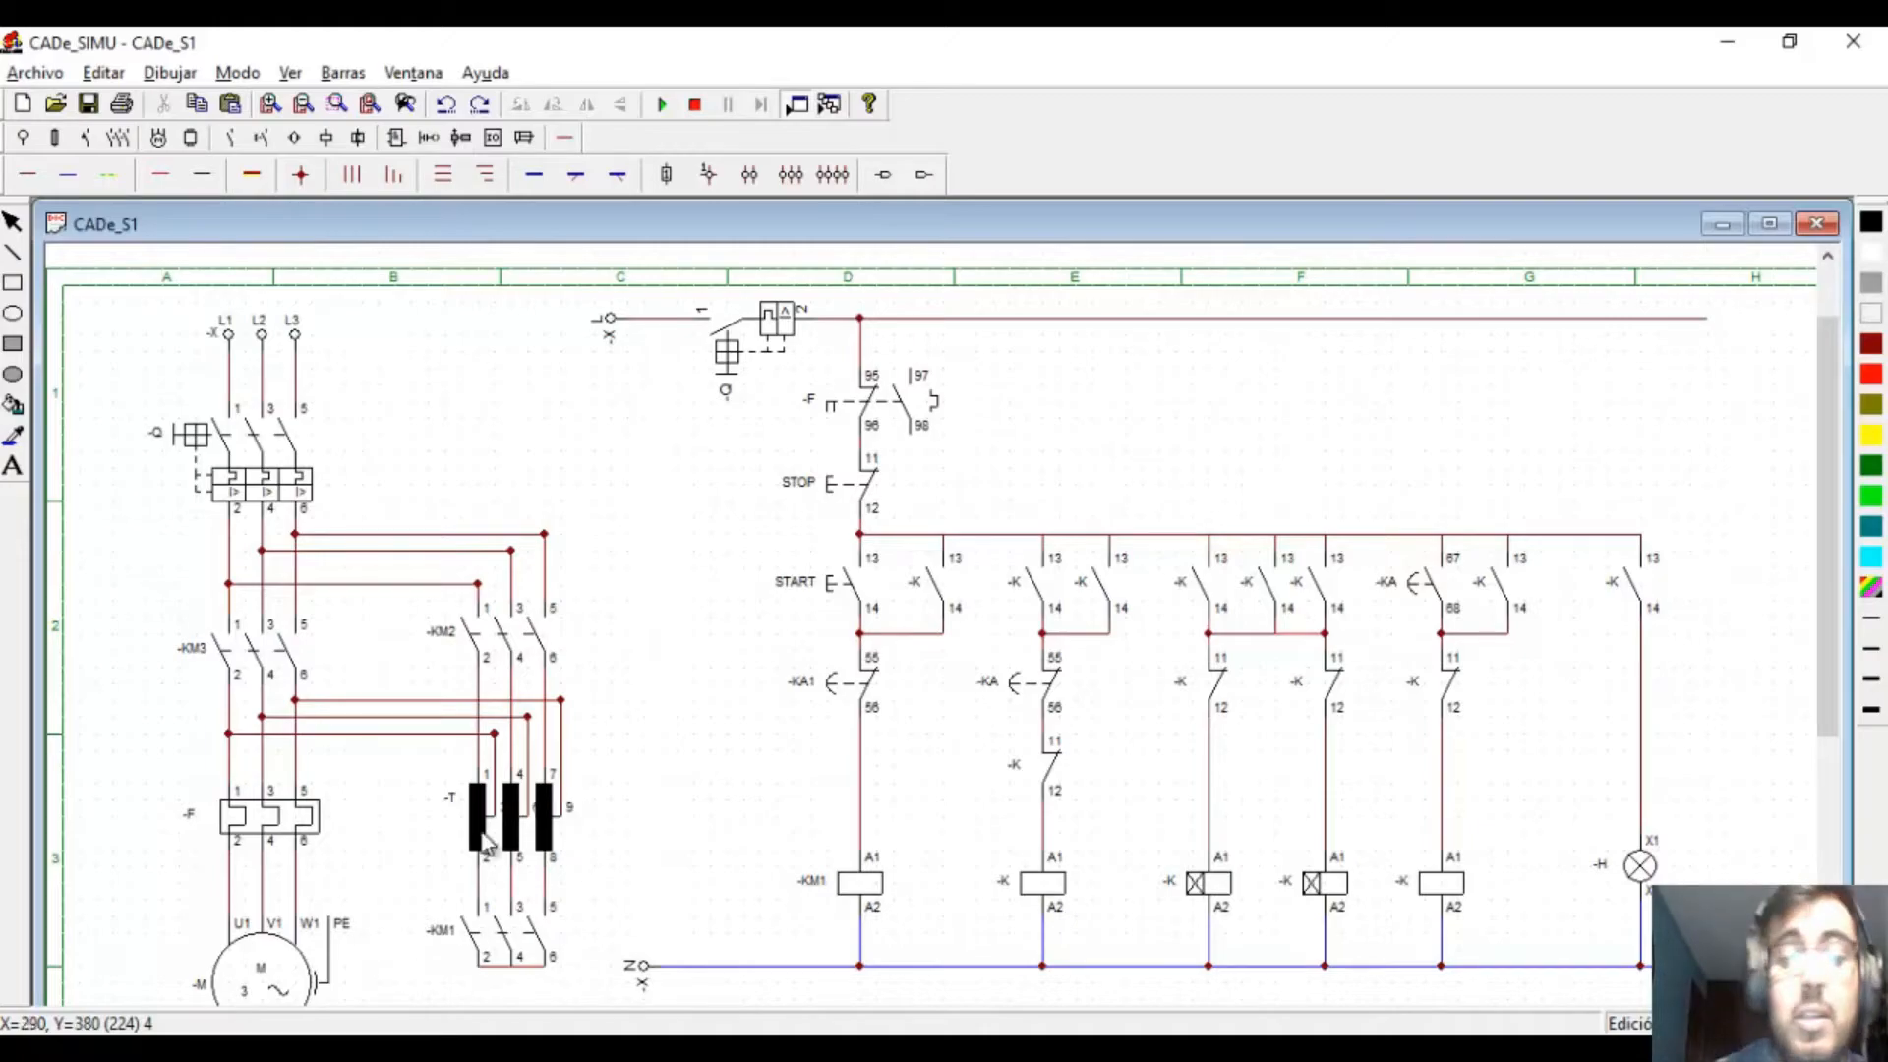
pyautogui.click(881, 863)
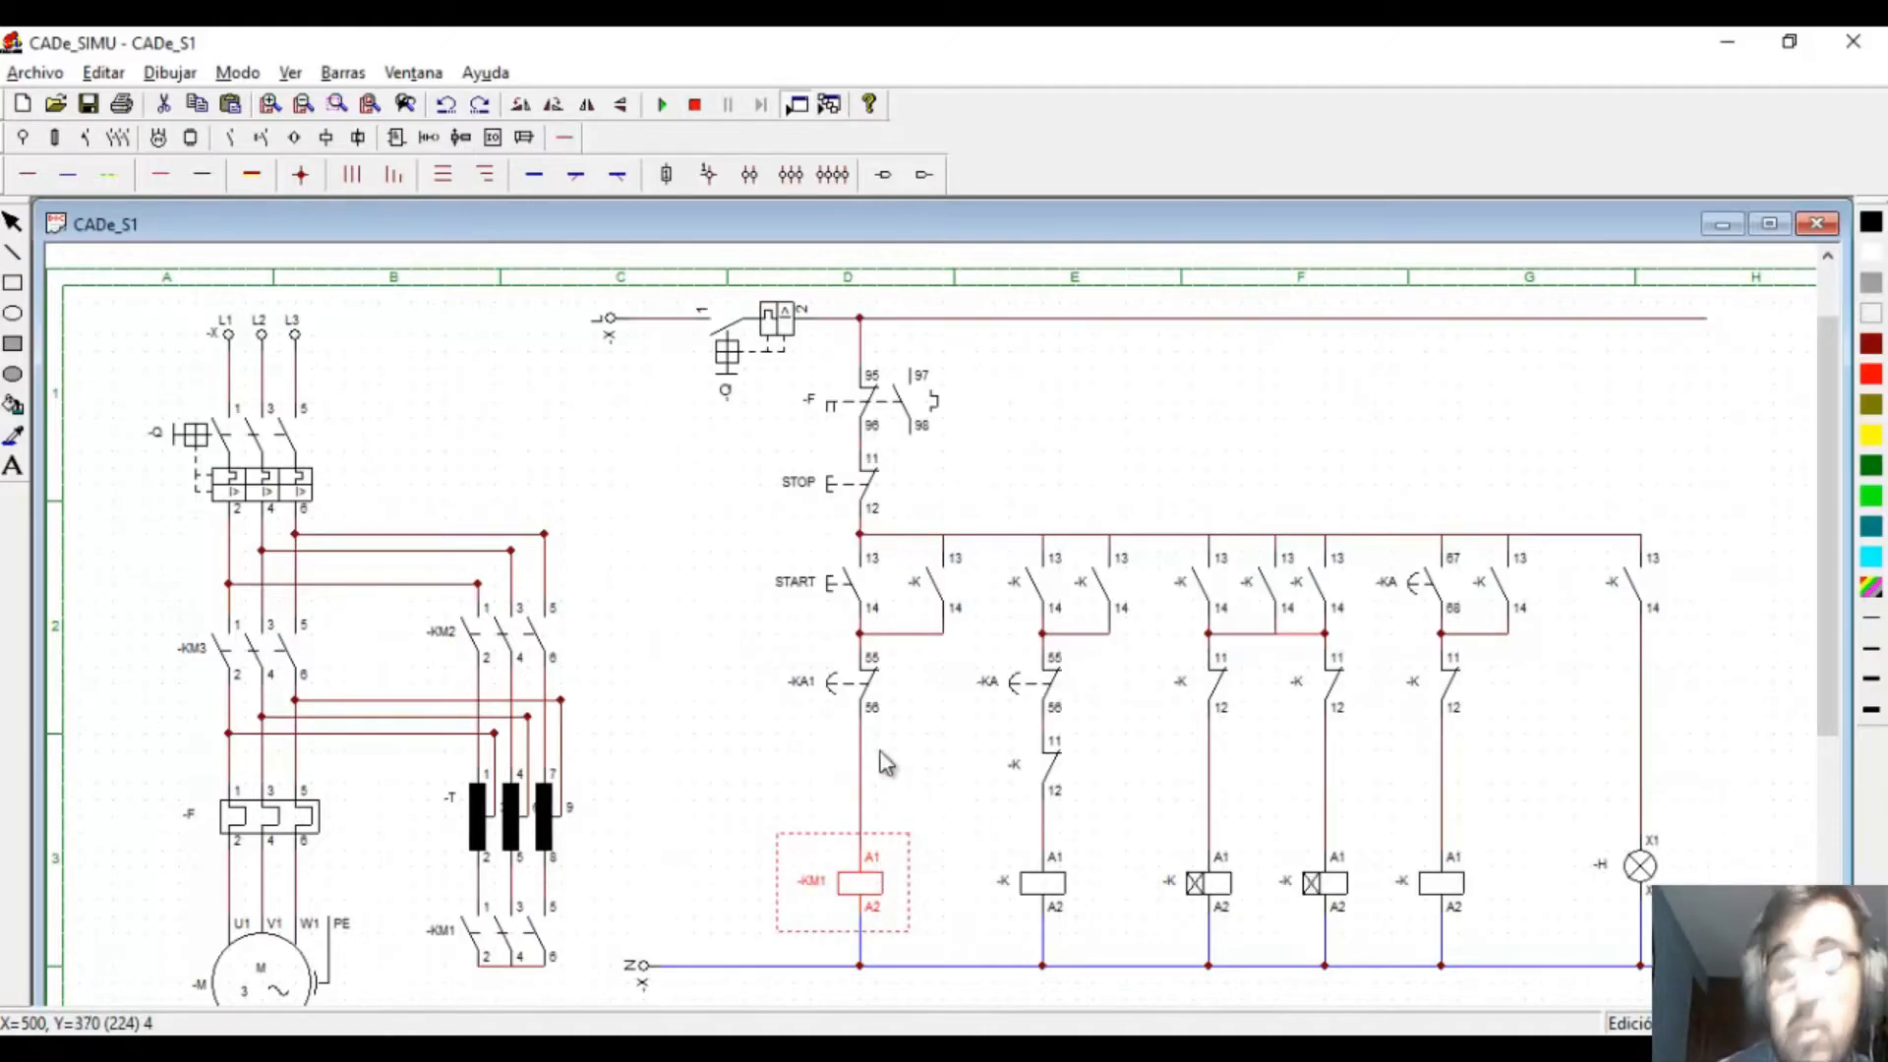
# - Rename the normally open auxiliary contact in parallel with START as -KM1
pyautogui.click(916, 576)
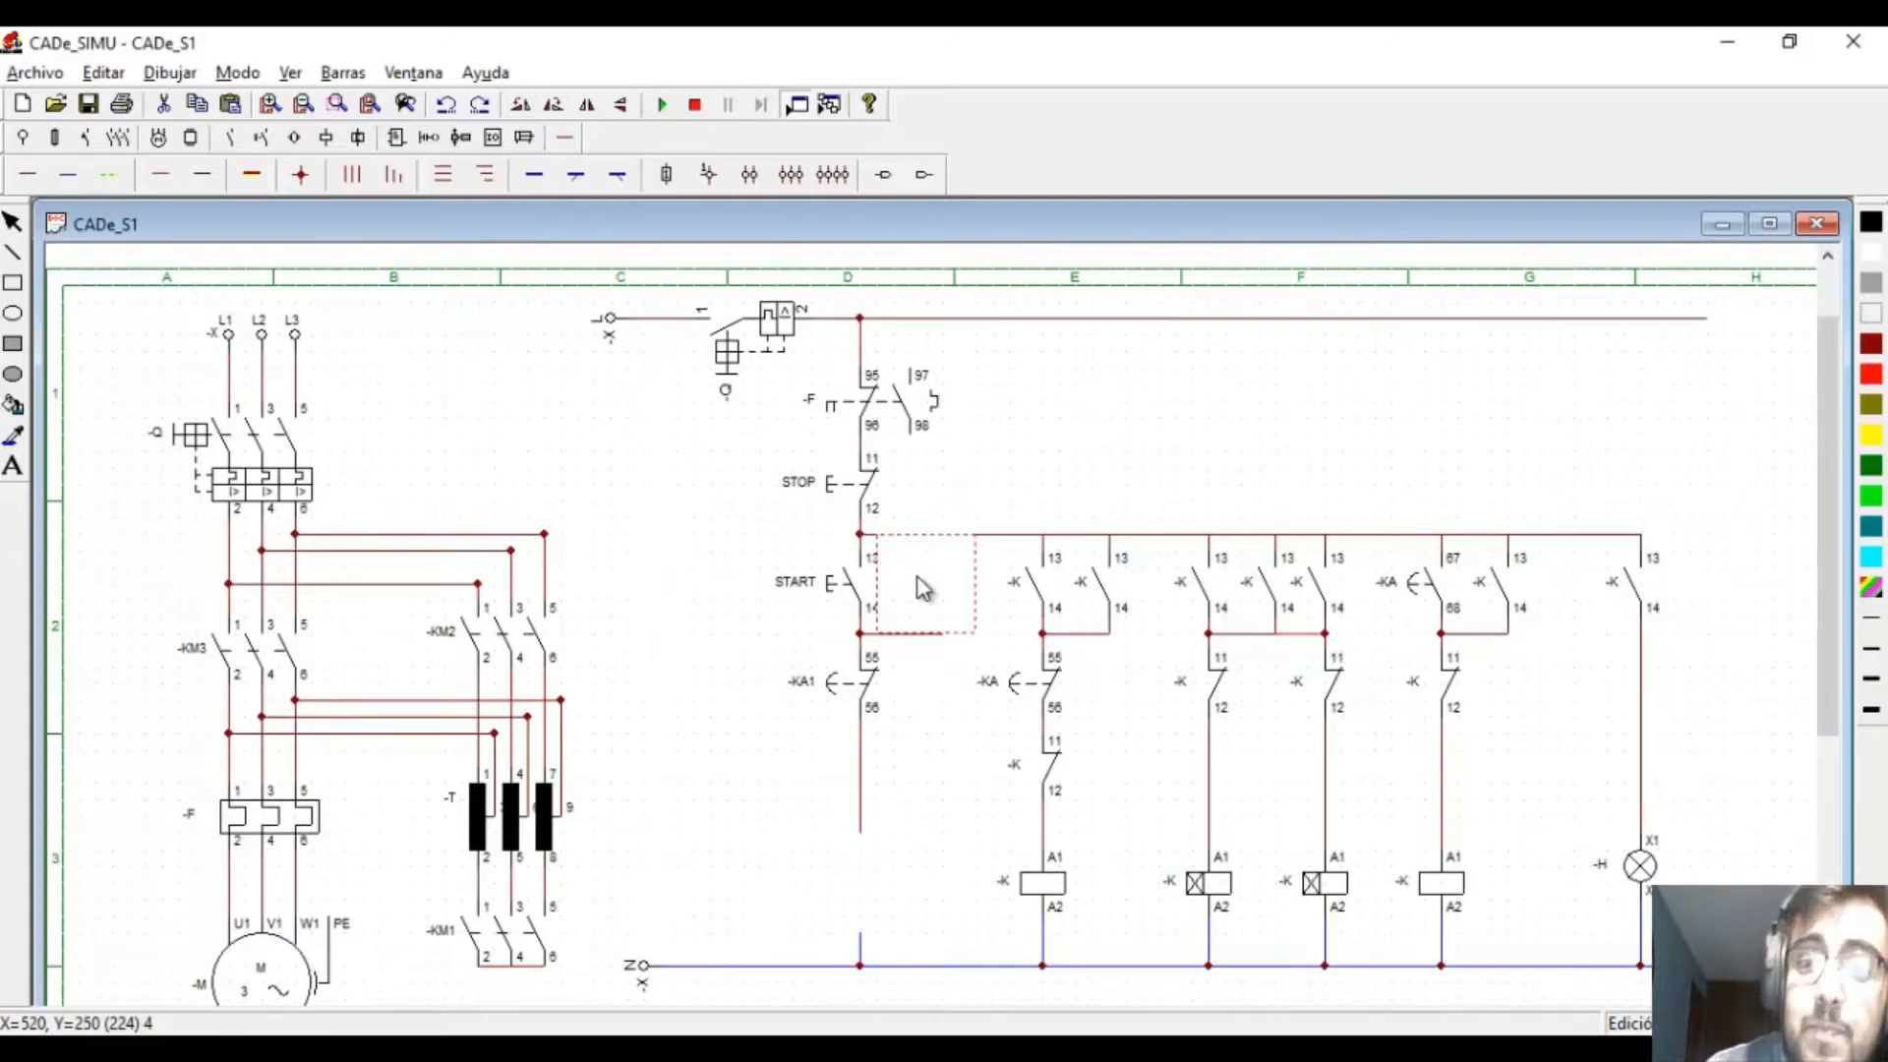
pyautogui.doubleClick(922, 588)
pyautogui.click(895, 420)
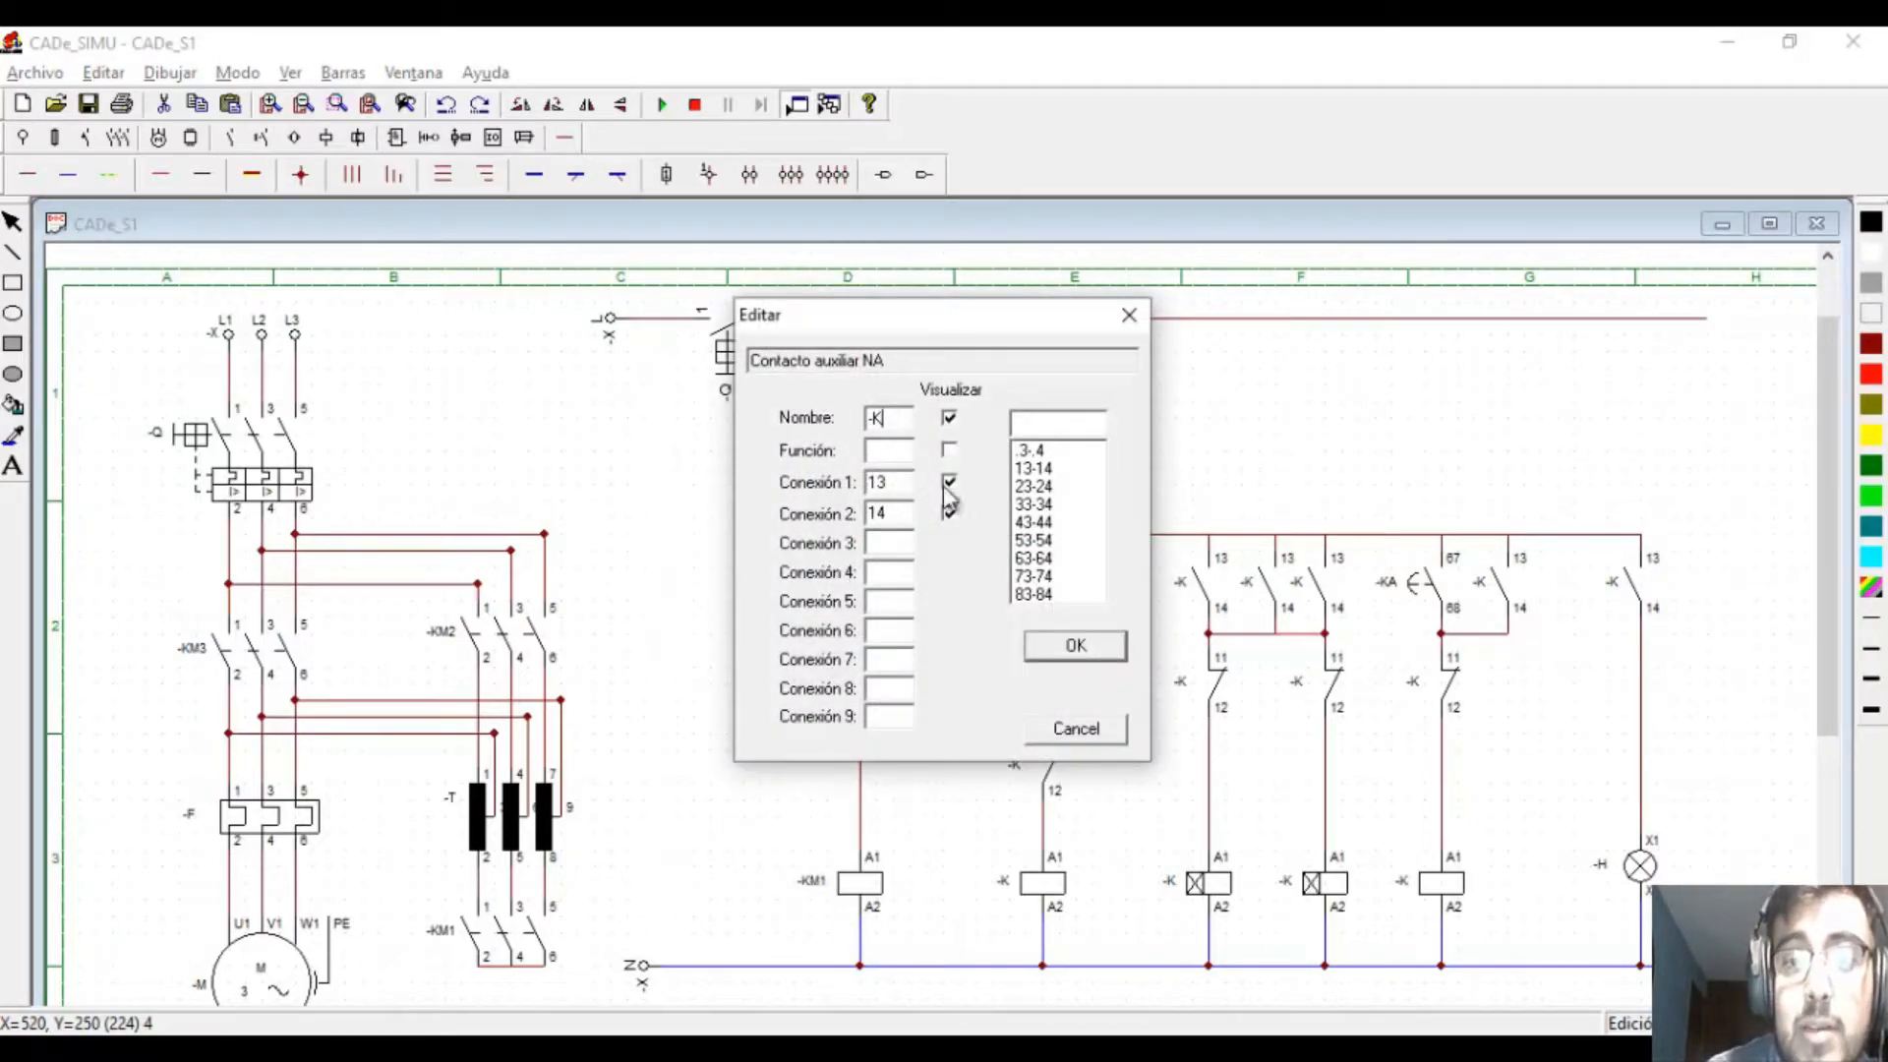
pyautogui.moveTo(948, 319); pyautogui.dragTo(686, 457)
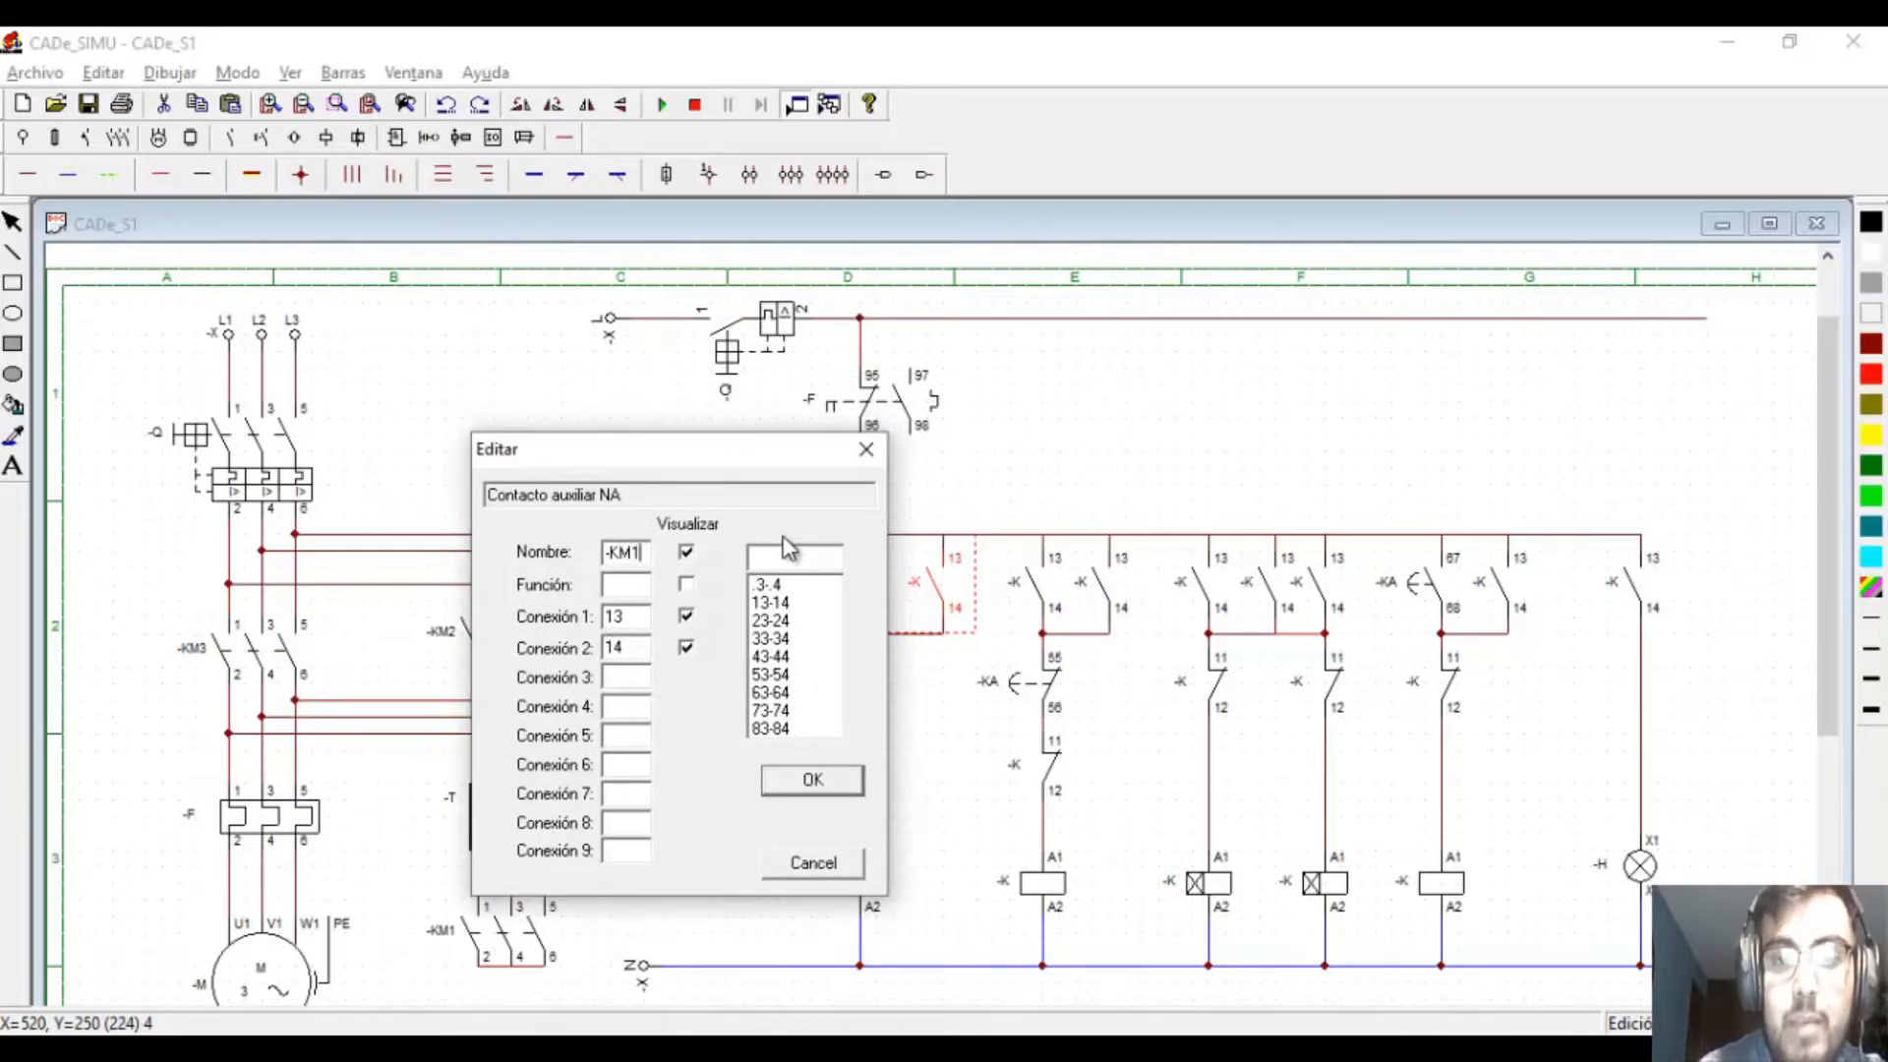
pyautogui.press('Return')
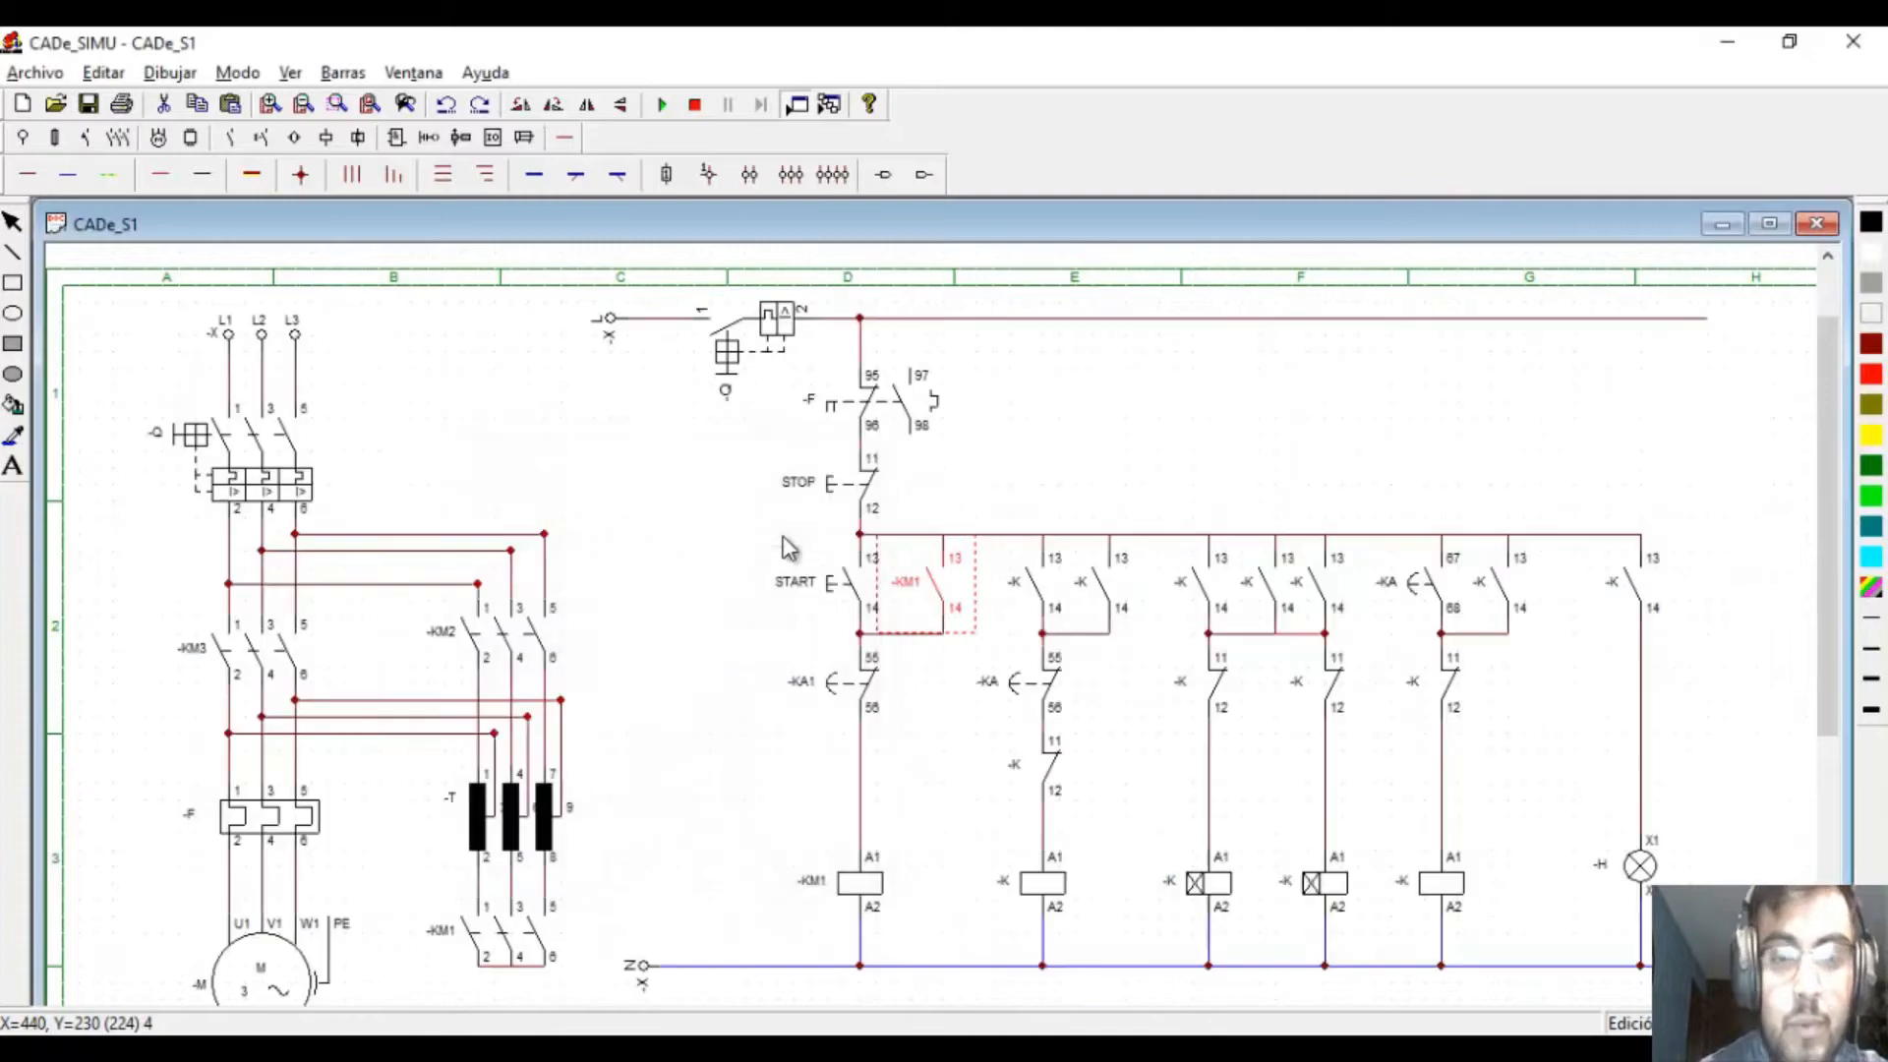
pyautogui.click(987, 710)
pyautogui.click(980, 759)
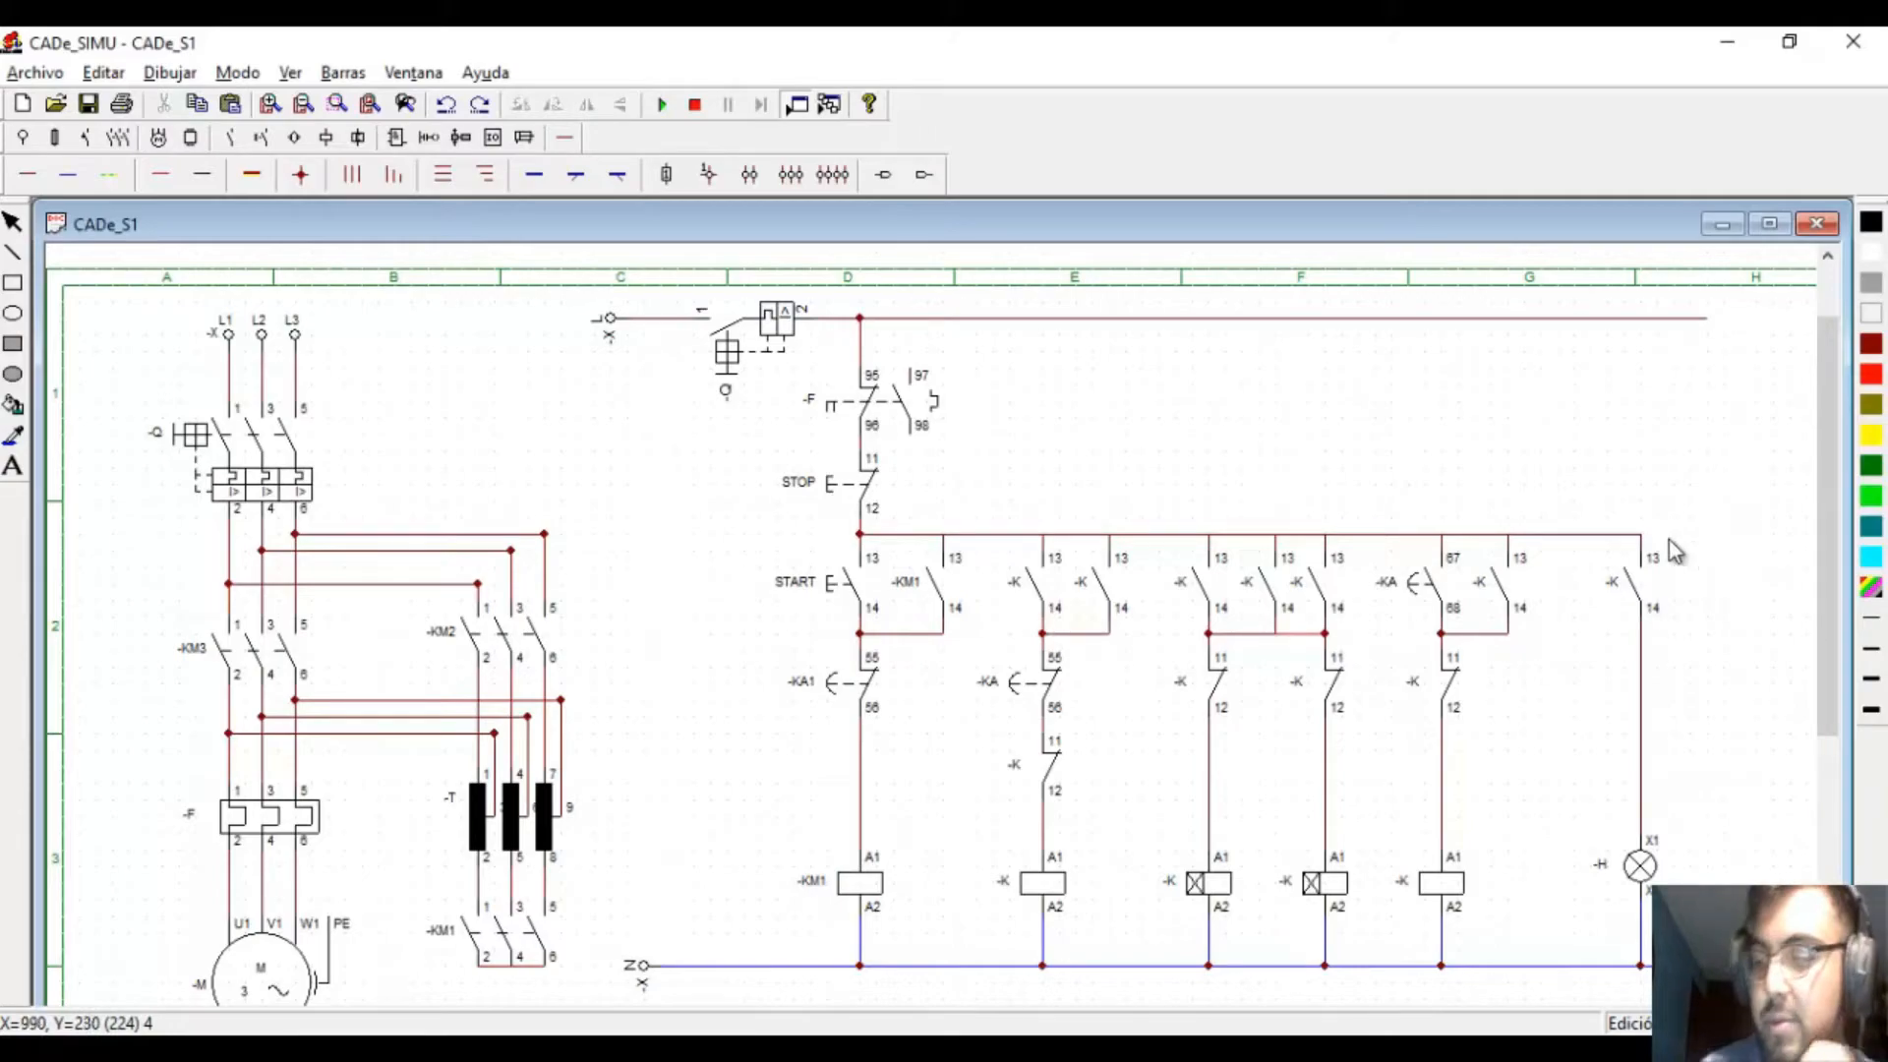
# - Rename the first normally open contact at the head of the second control branch as -KM1
pyautogui.click(1030, 590)
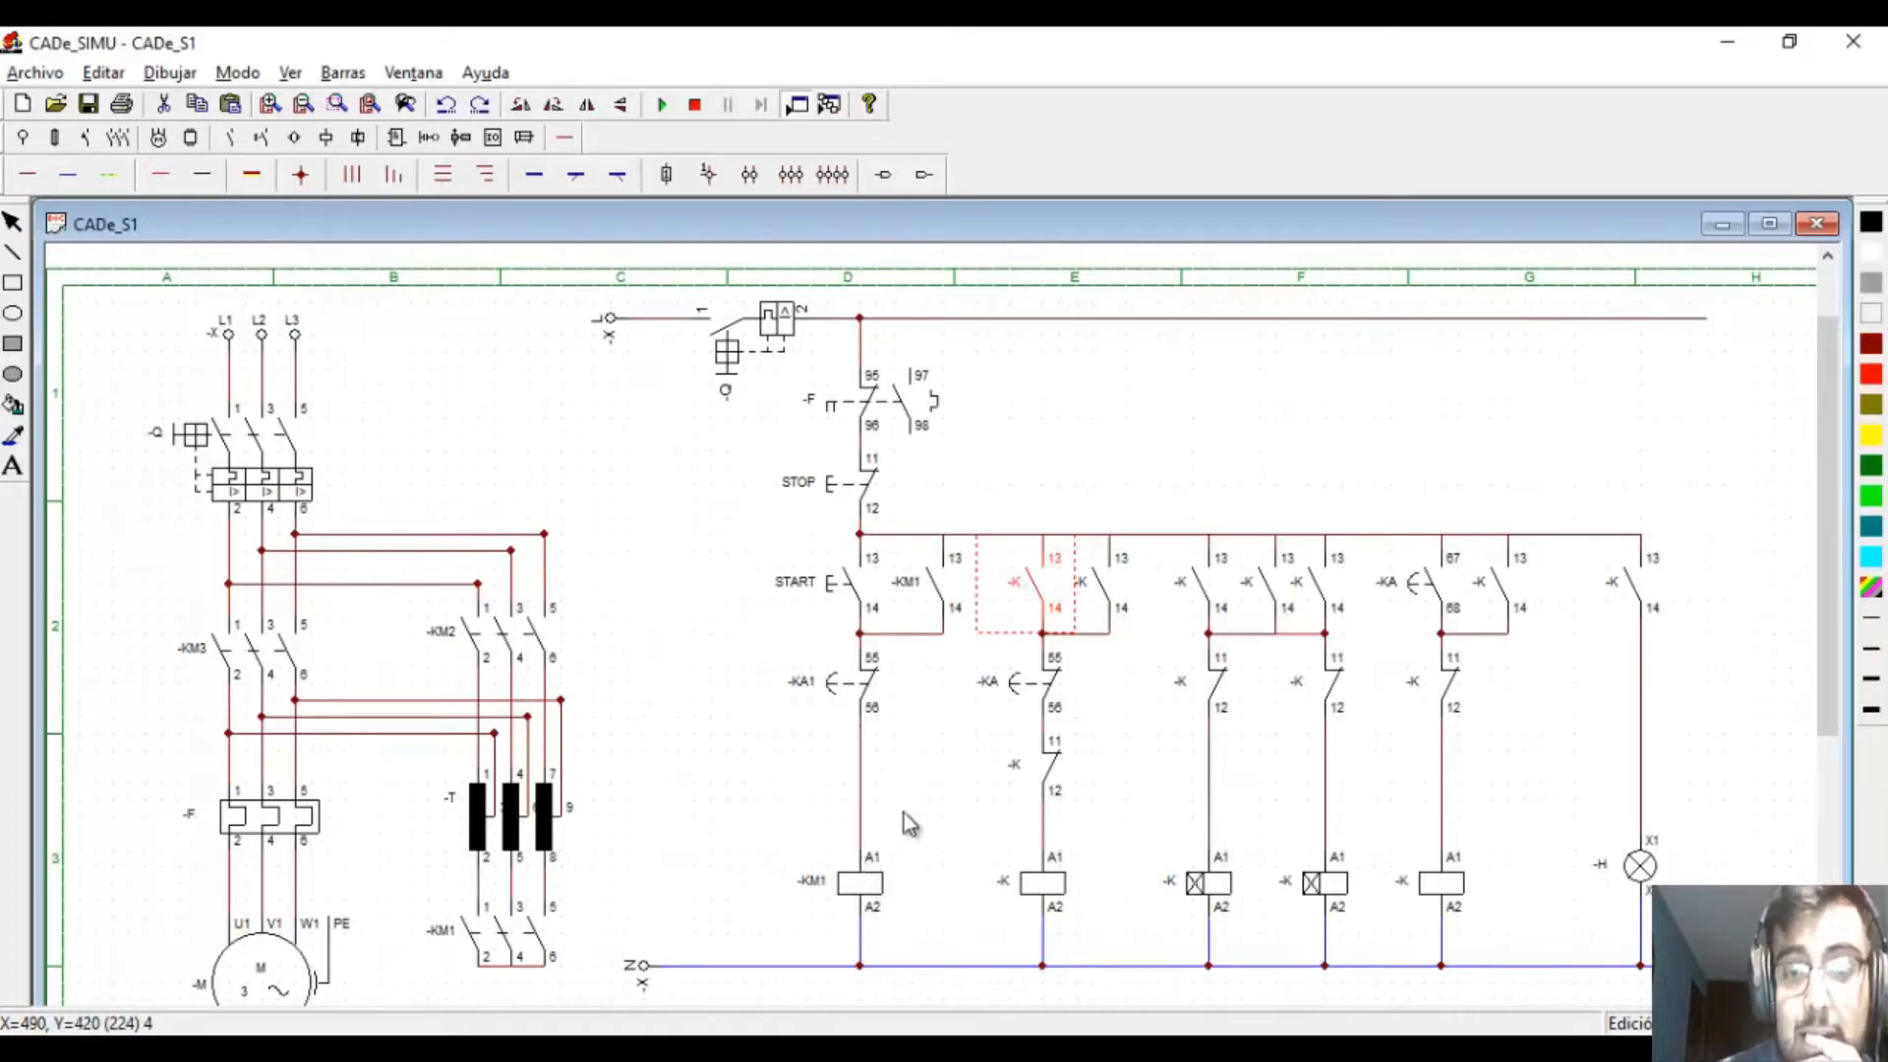
pyautogui.doubleClick(1029, 594)
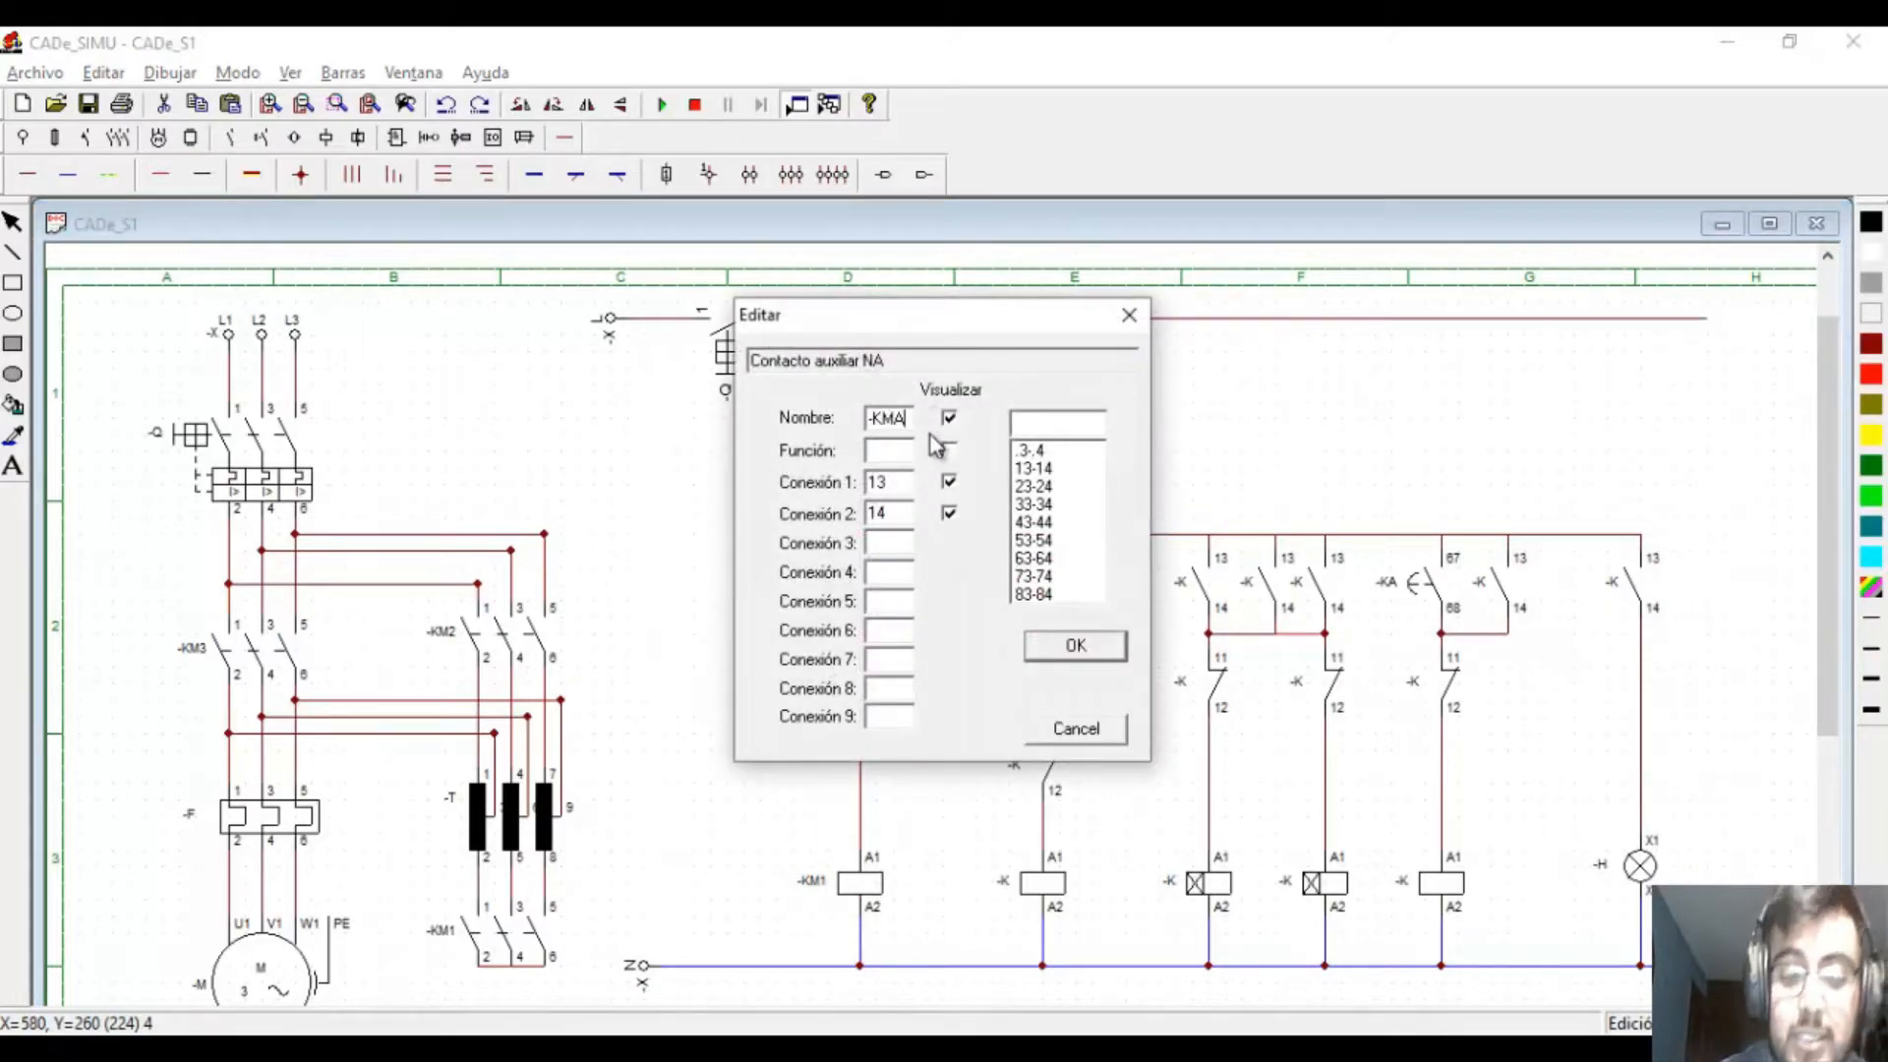
pyautogui.write('M1')
pyautogui.press('Return')
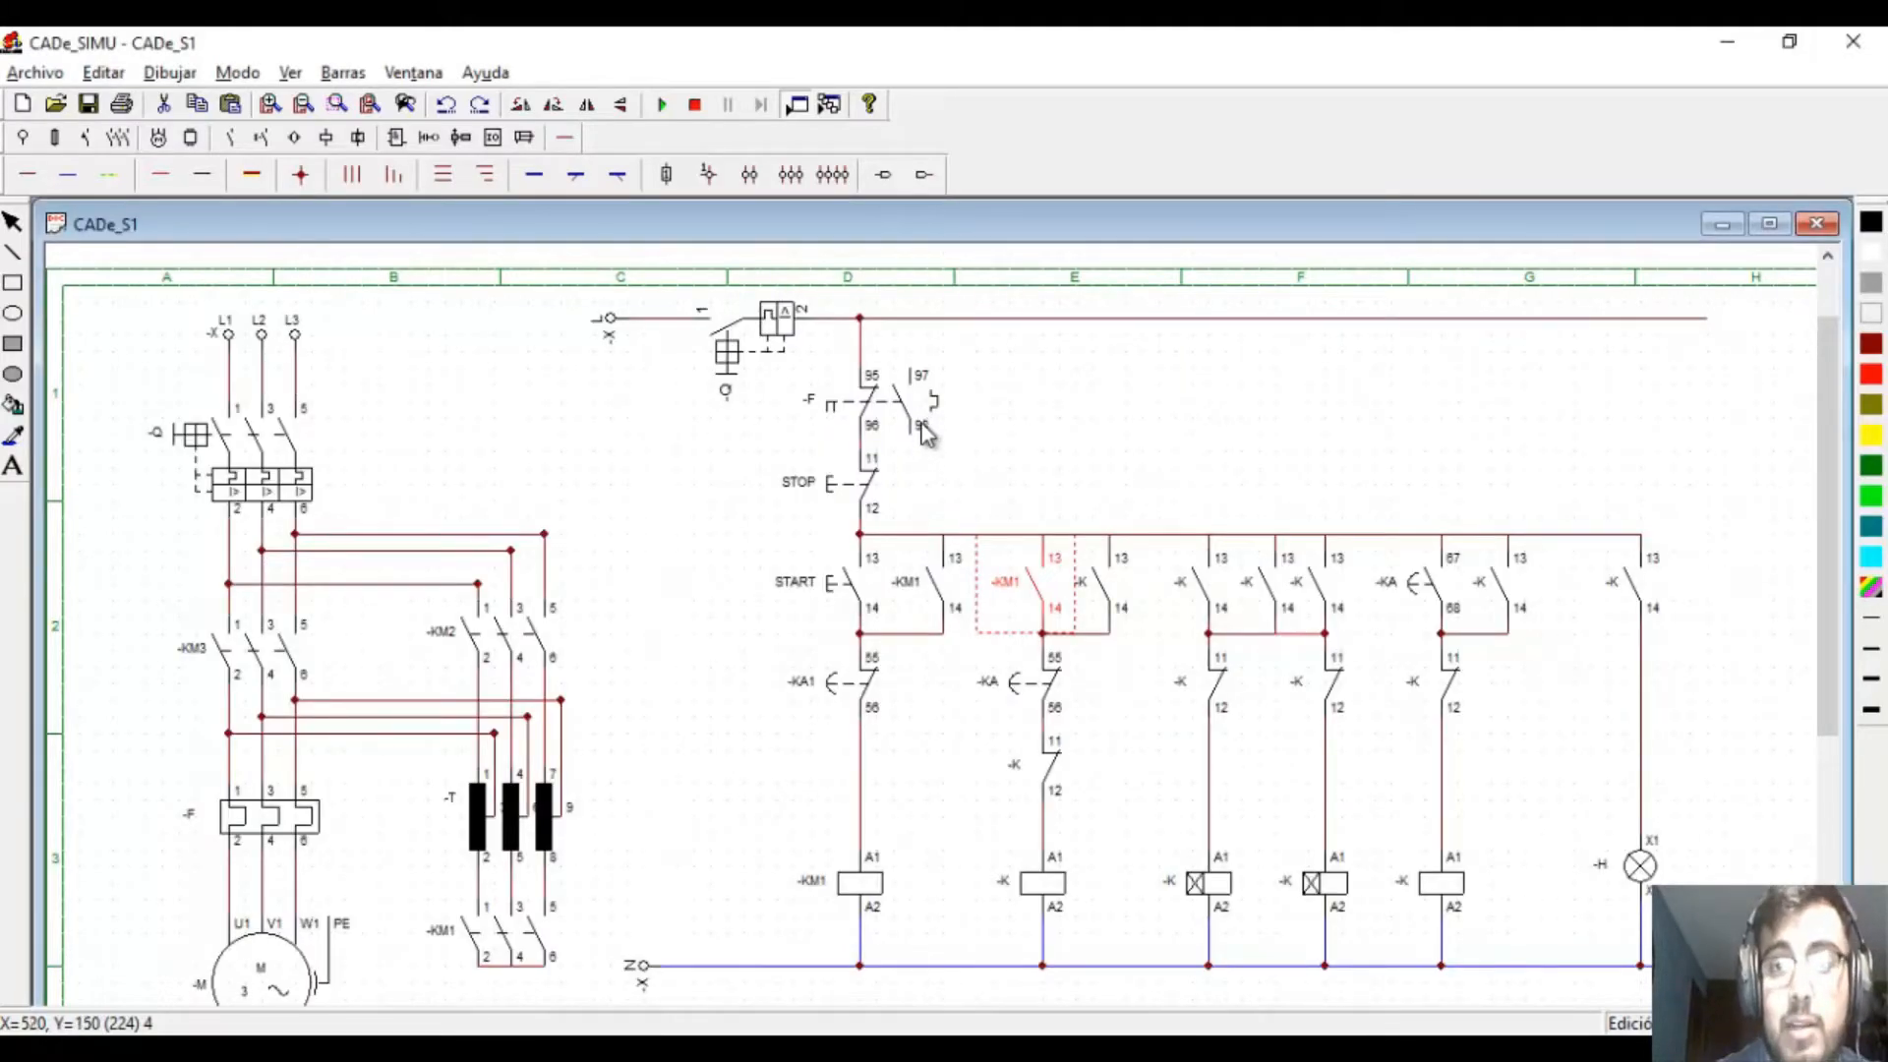
# - Rename the timed normally closed contact in the second control branch as -KA2
pyautogui.doubleClick(1018, 686)
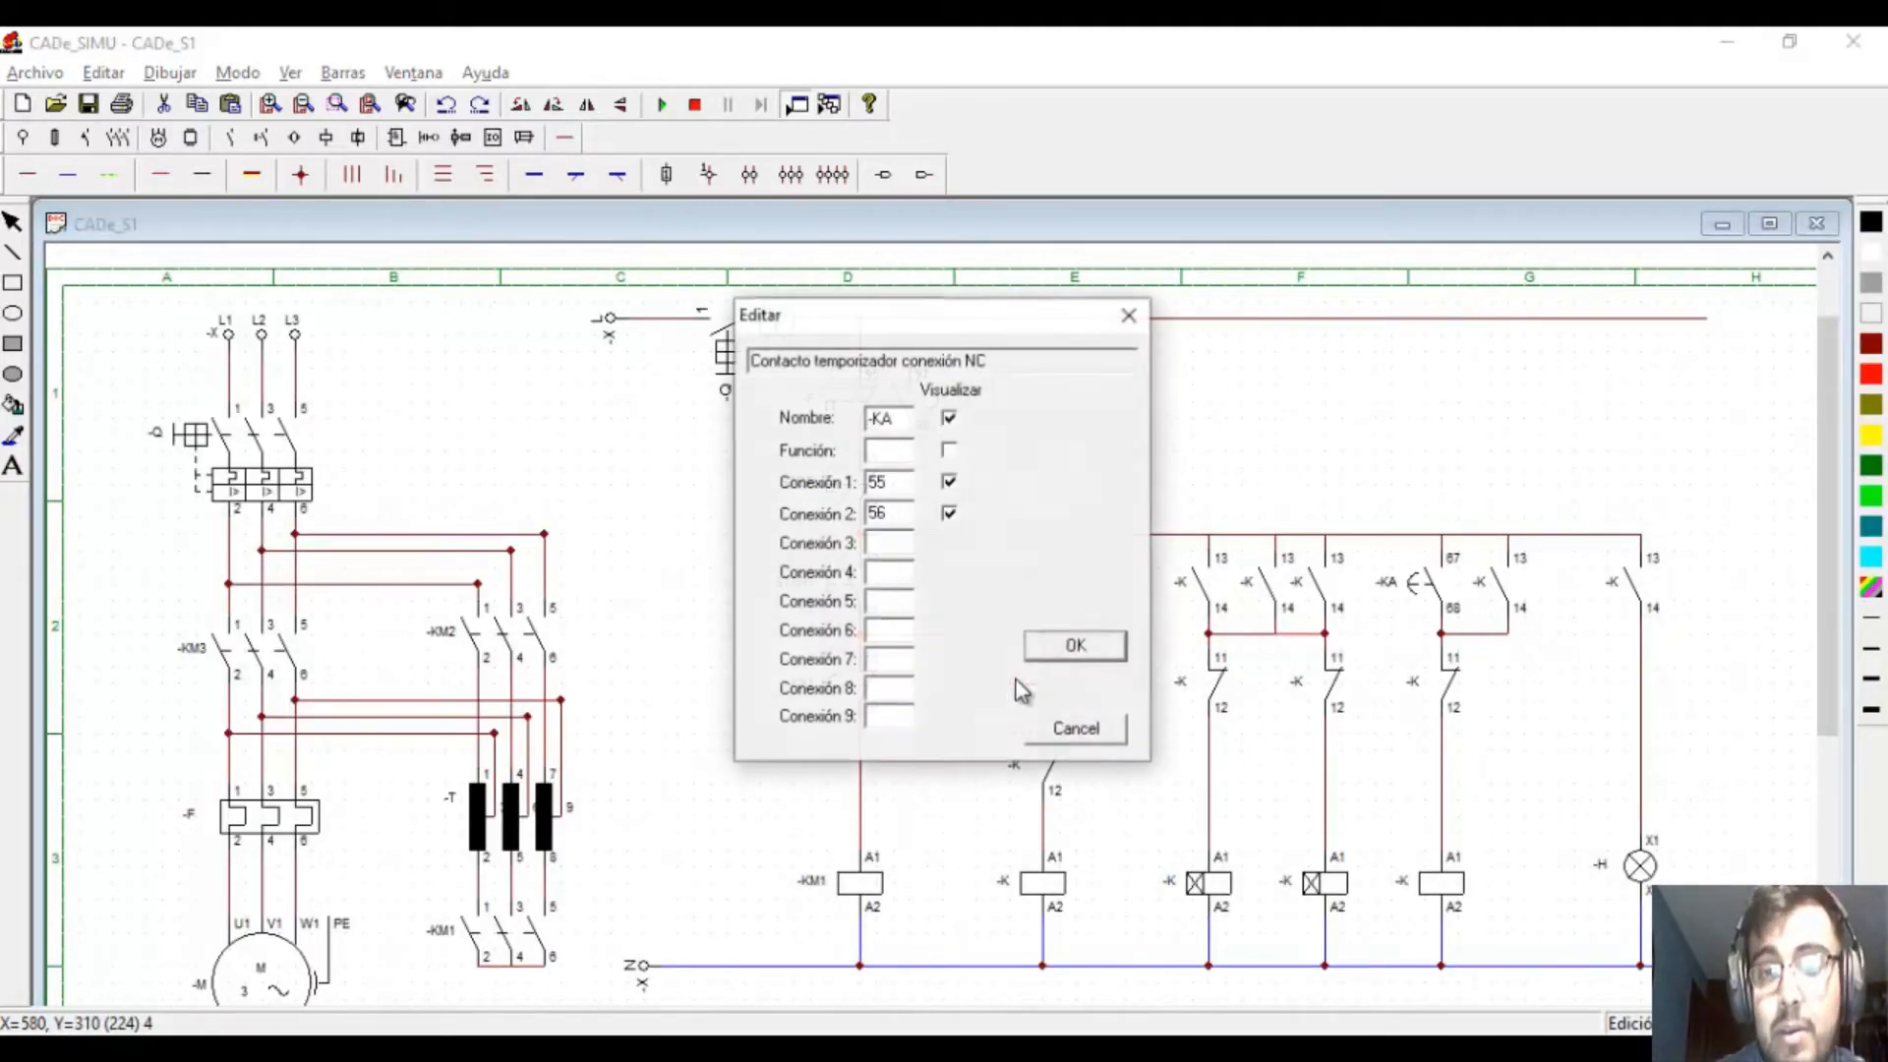
pyautogui.click(1129, 316)
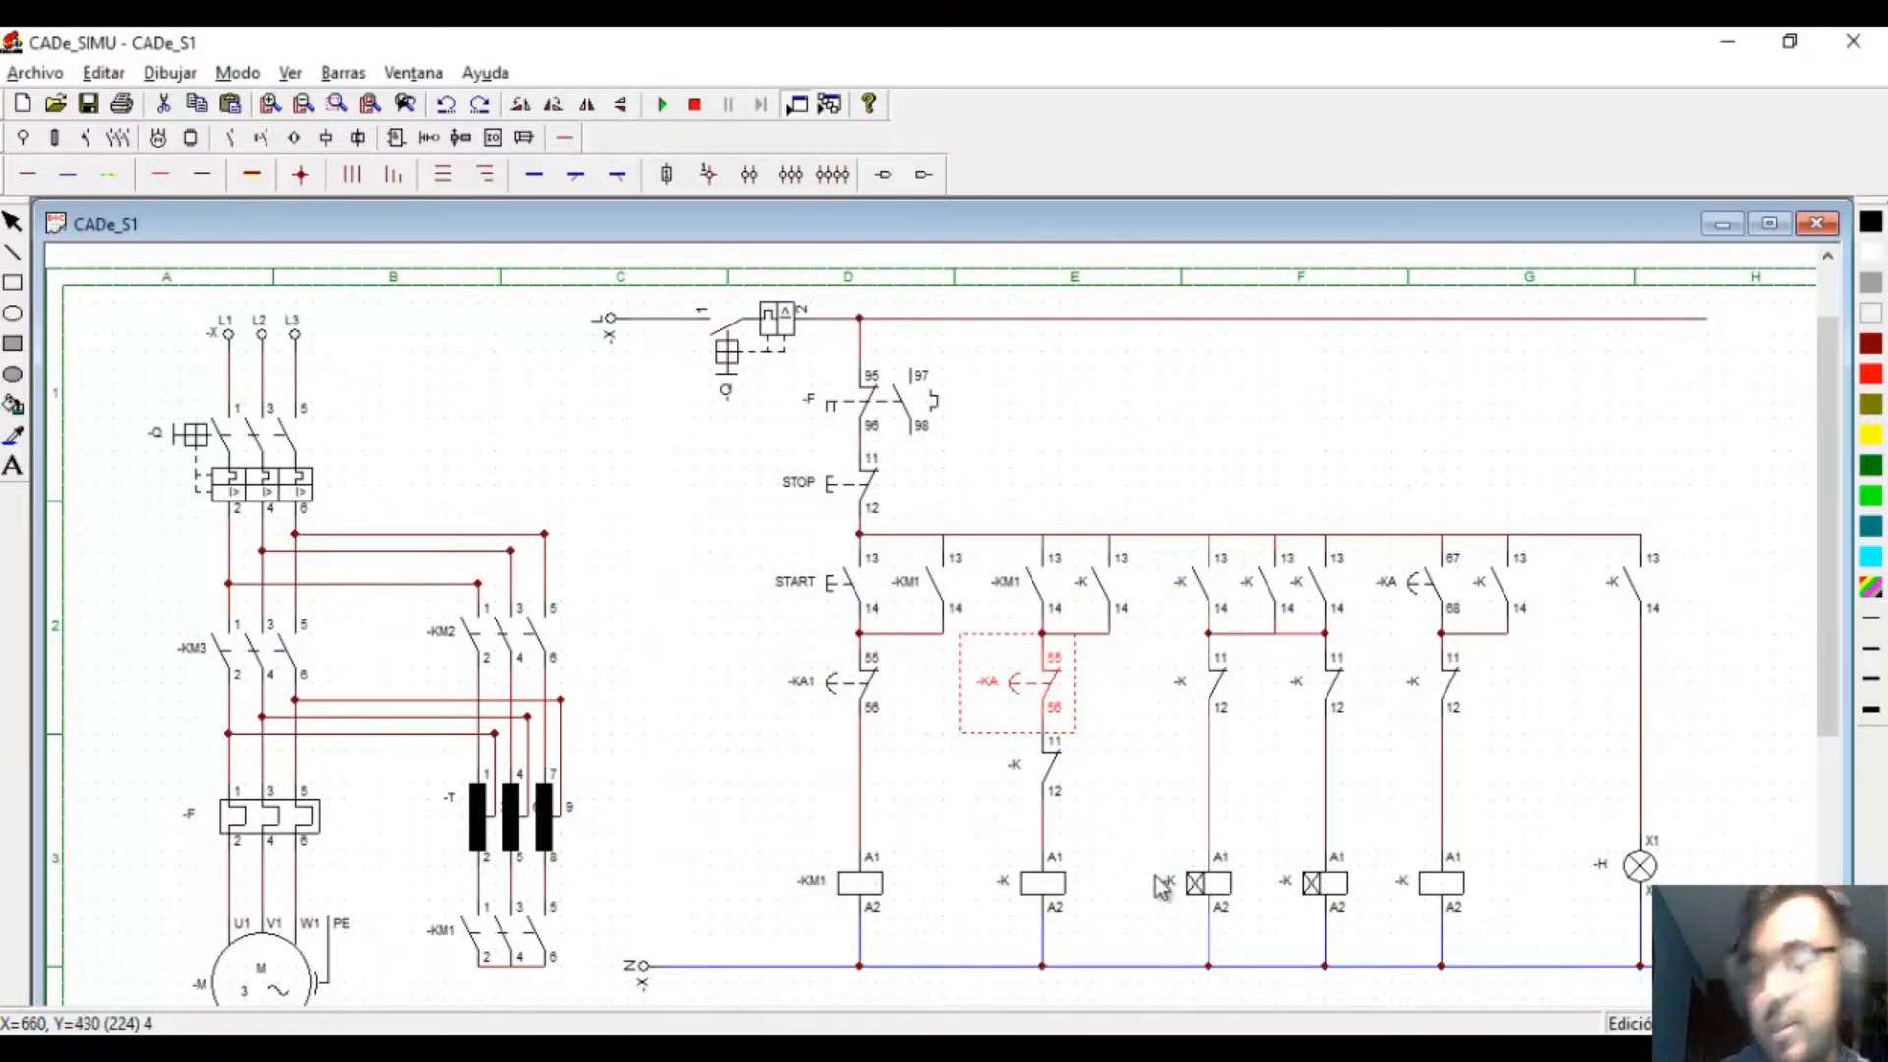
pyautogui.doubleClick(993, 683)
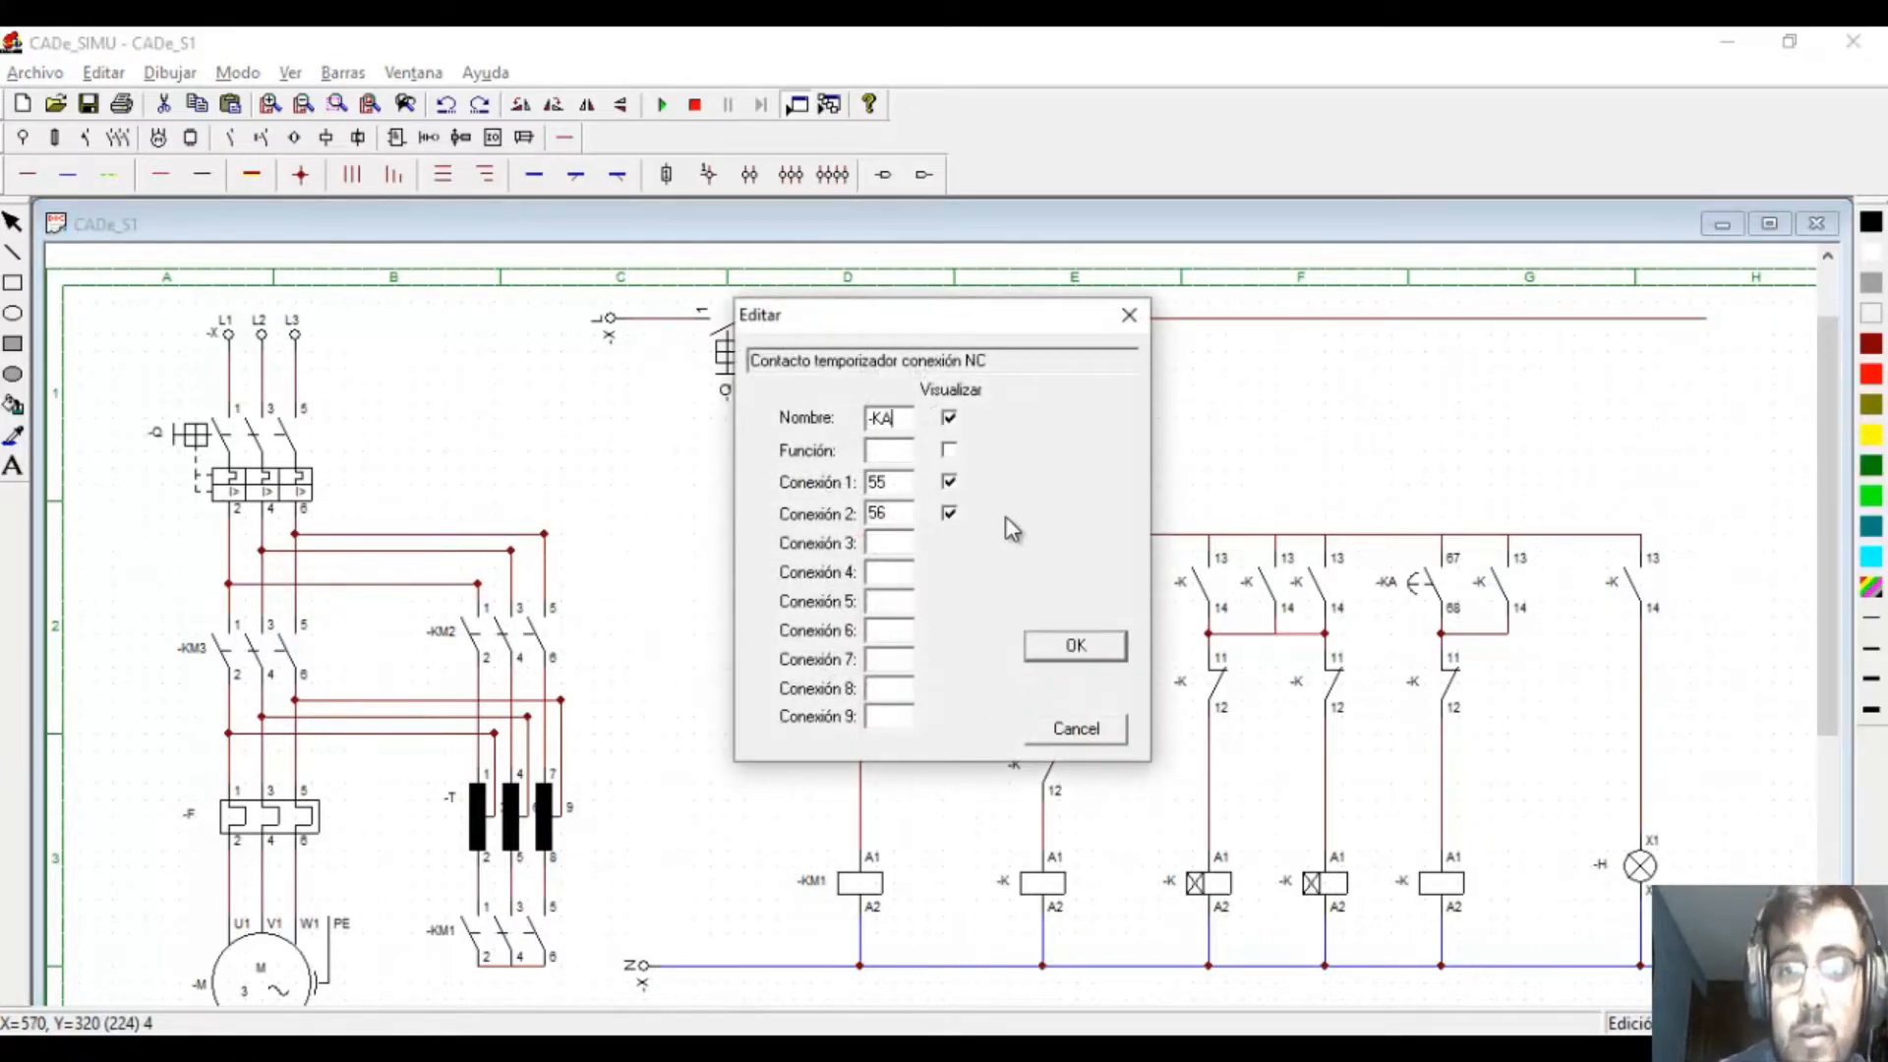
pyautogui.write('2')
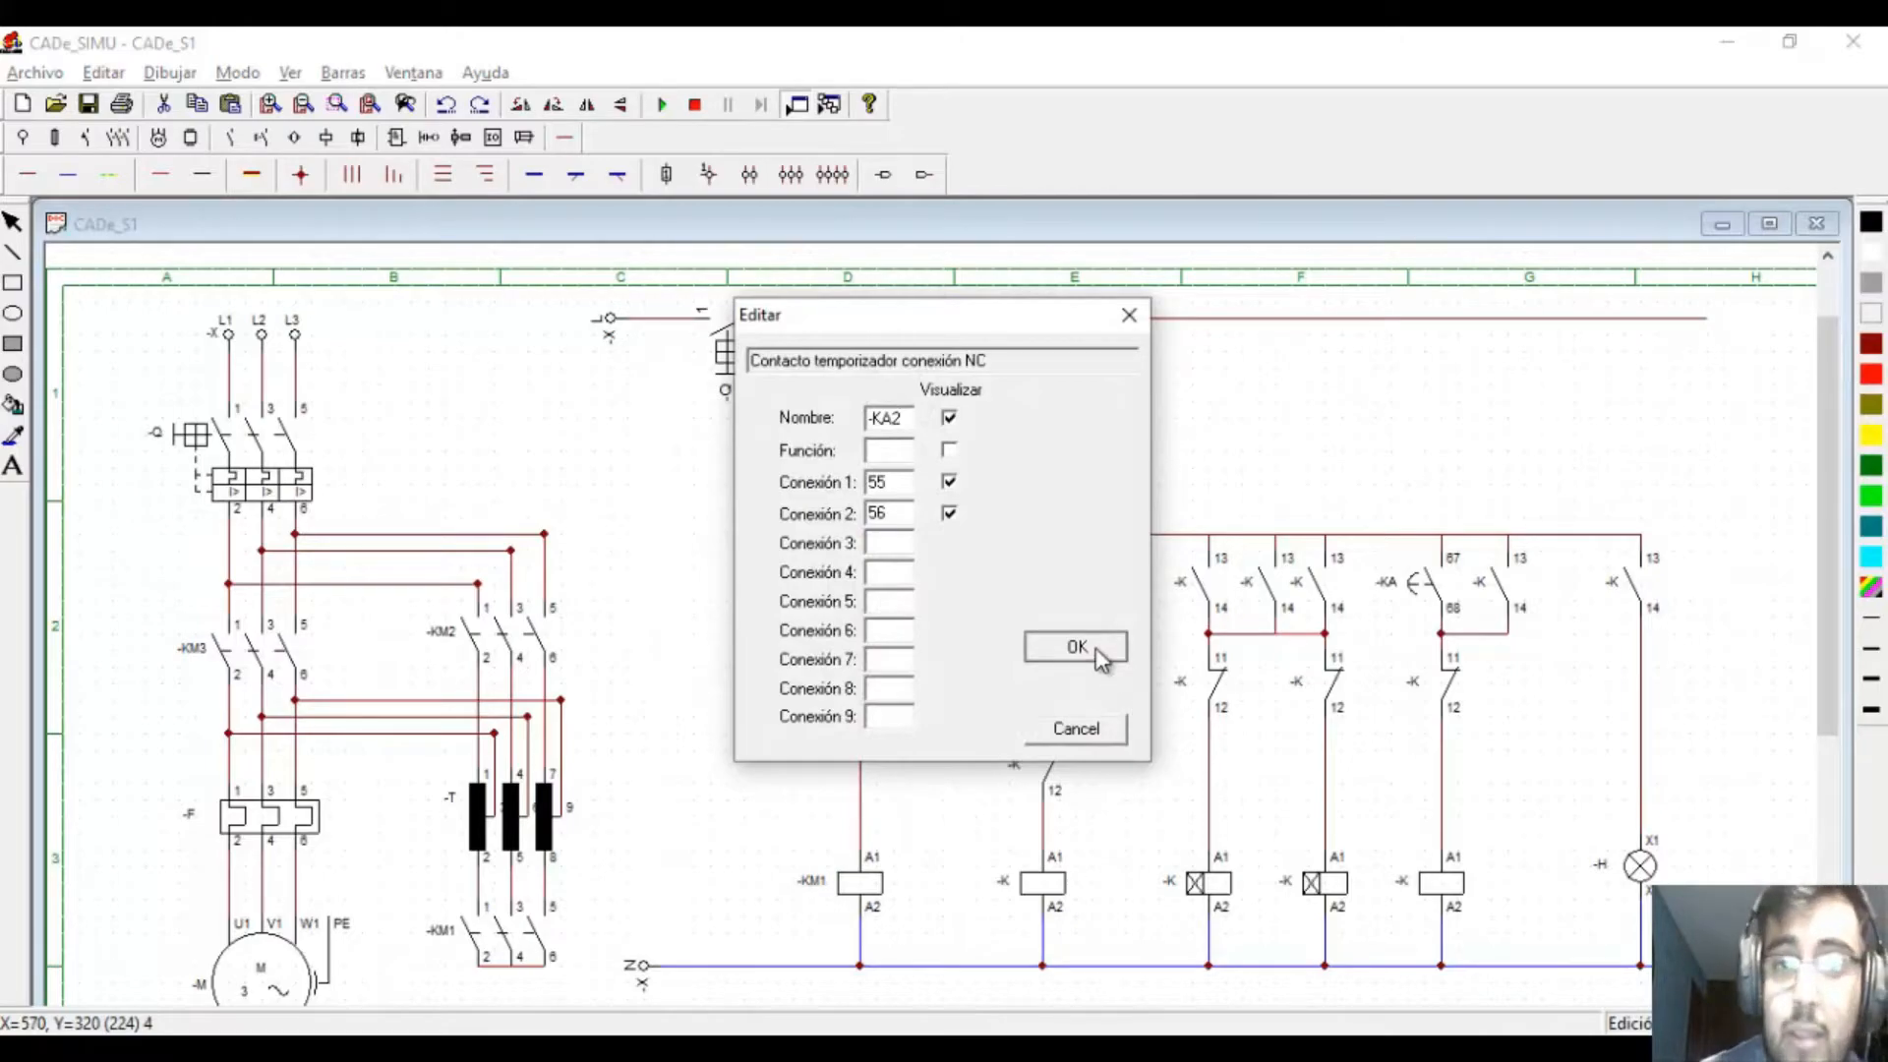
pyautogui.click(1101, 649)
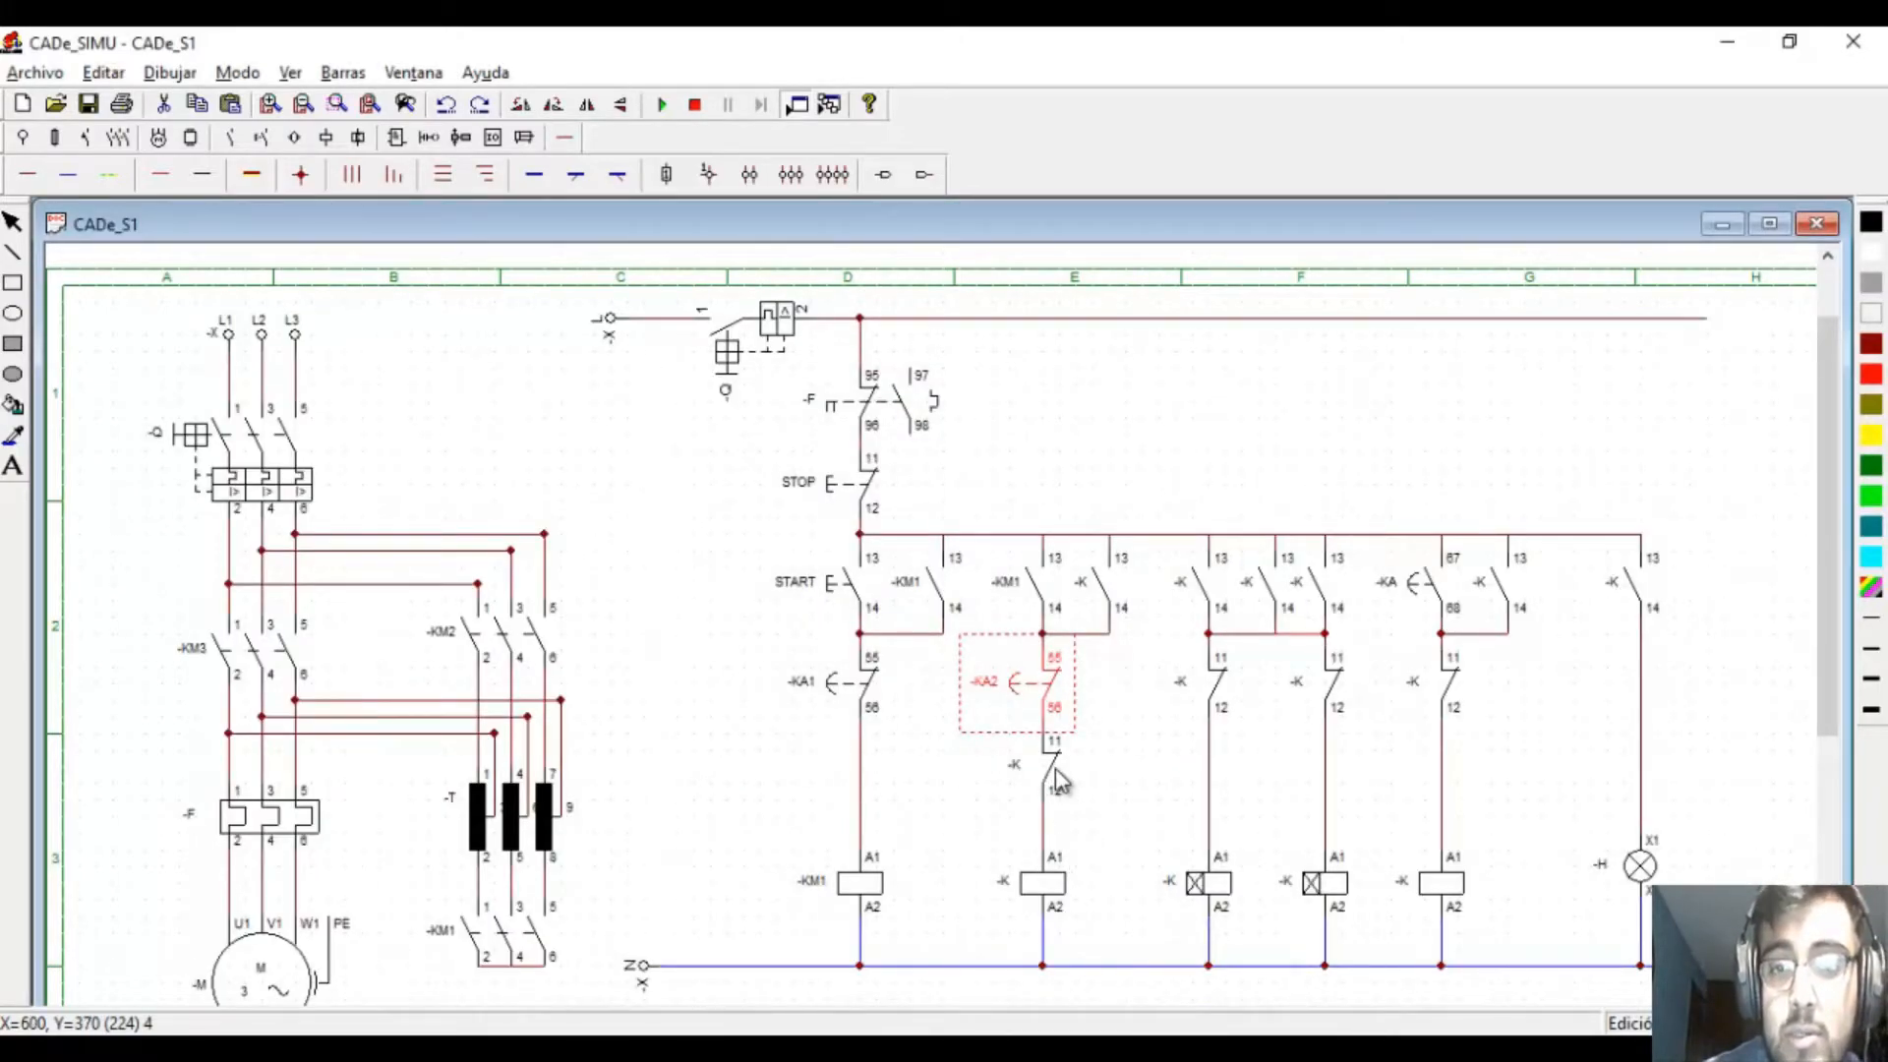
pyautogui.click(1096, 784)
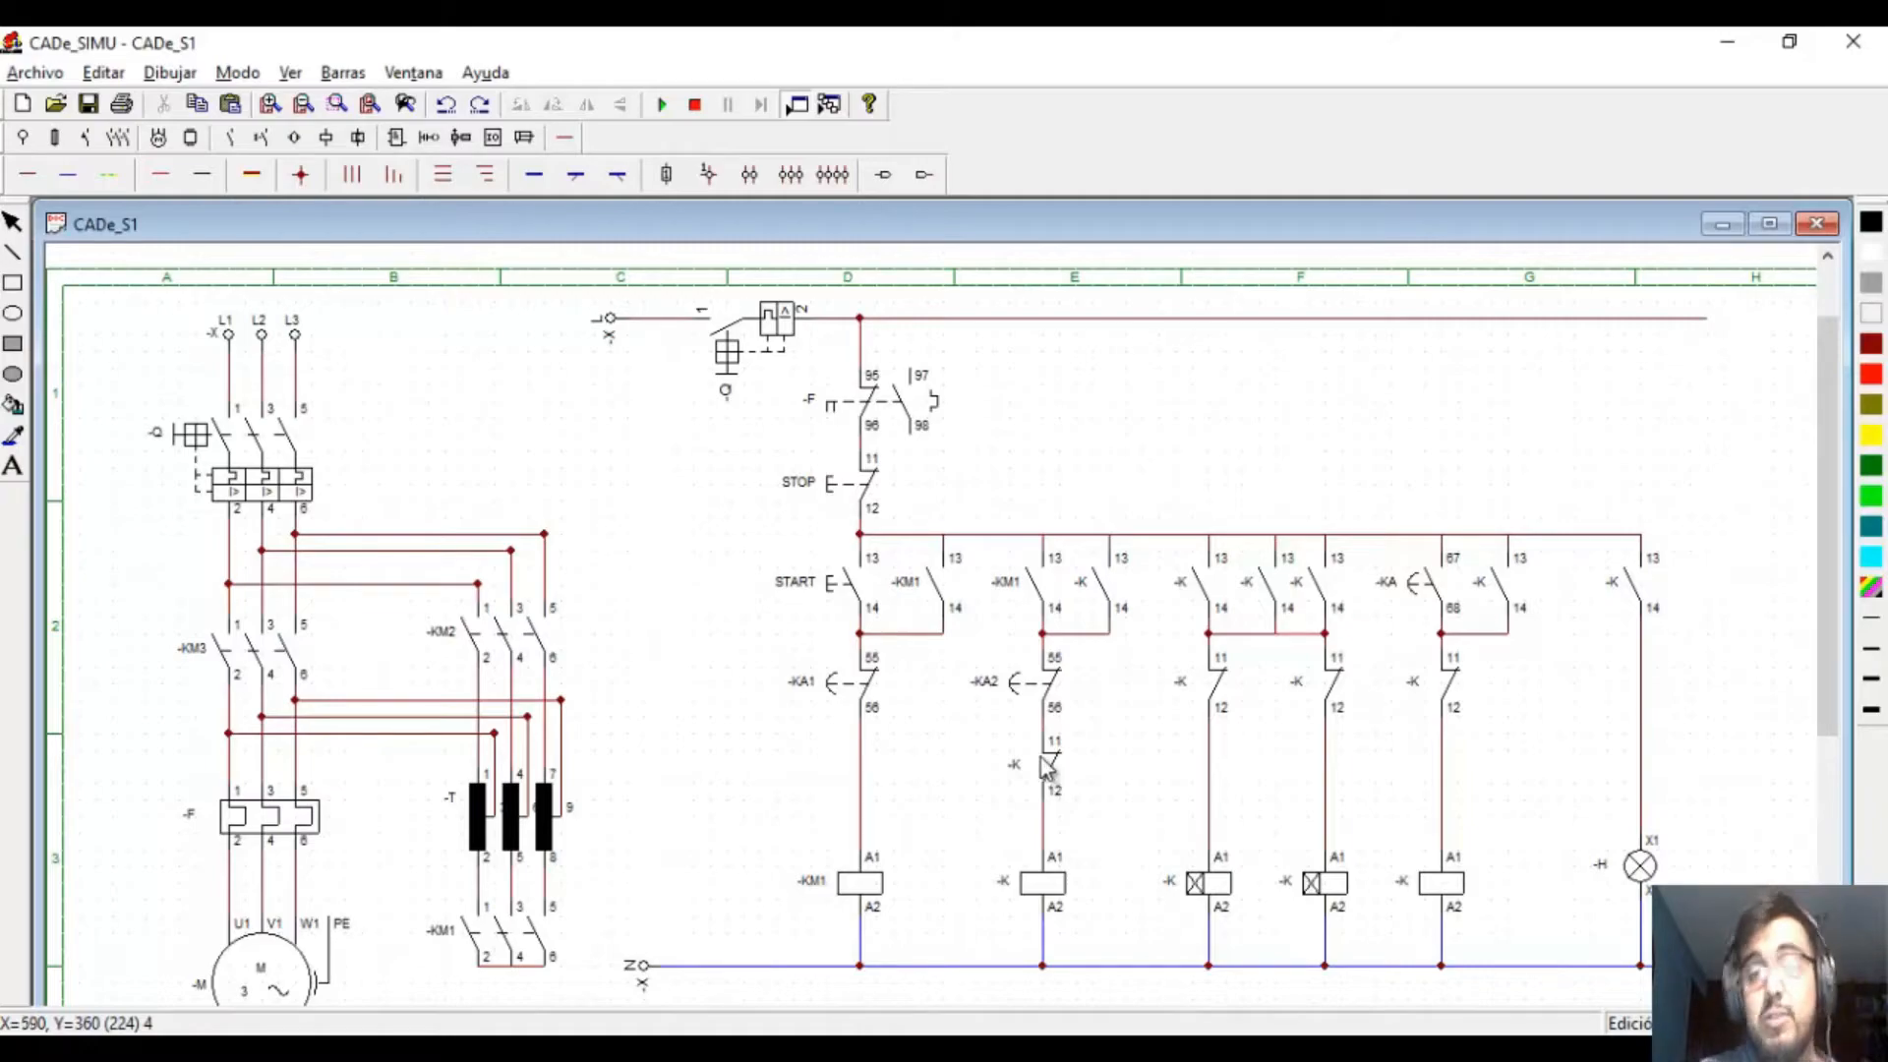
pyautogui.moveTo(261, 665); pyautogui.dragTo(288, 637)
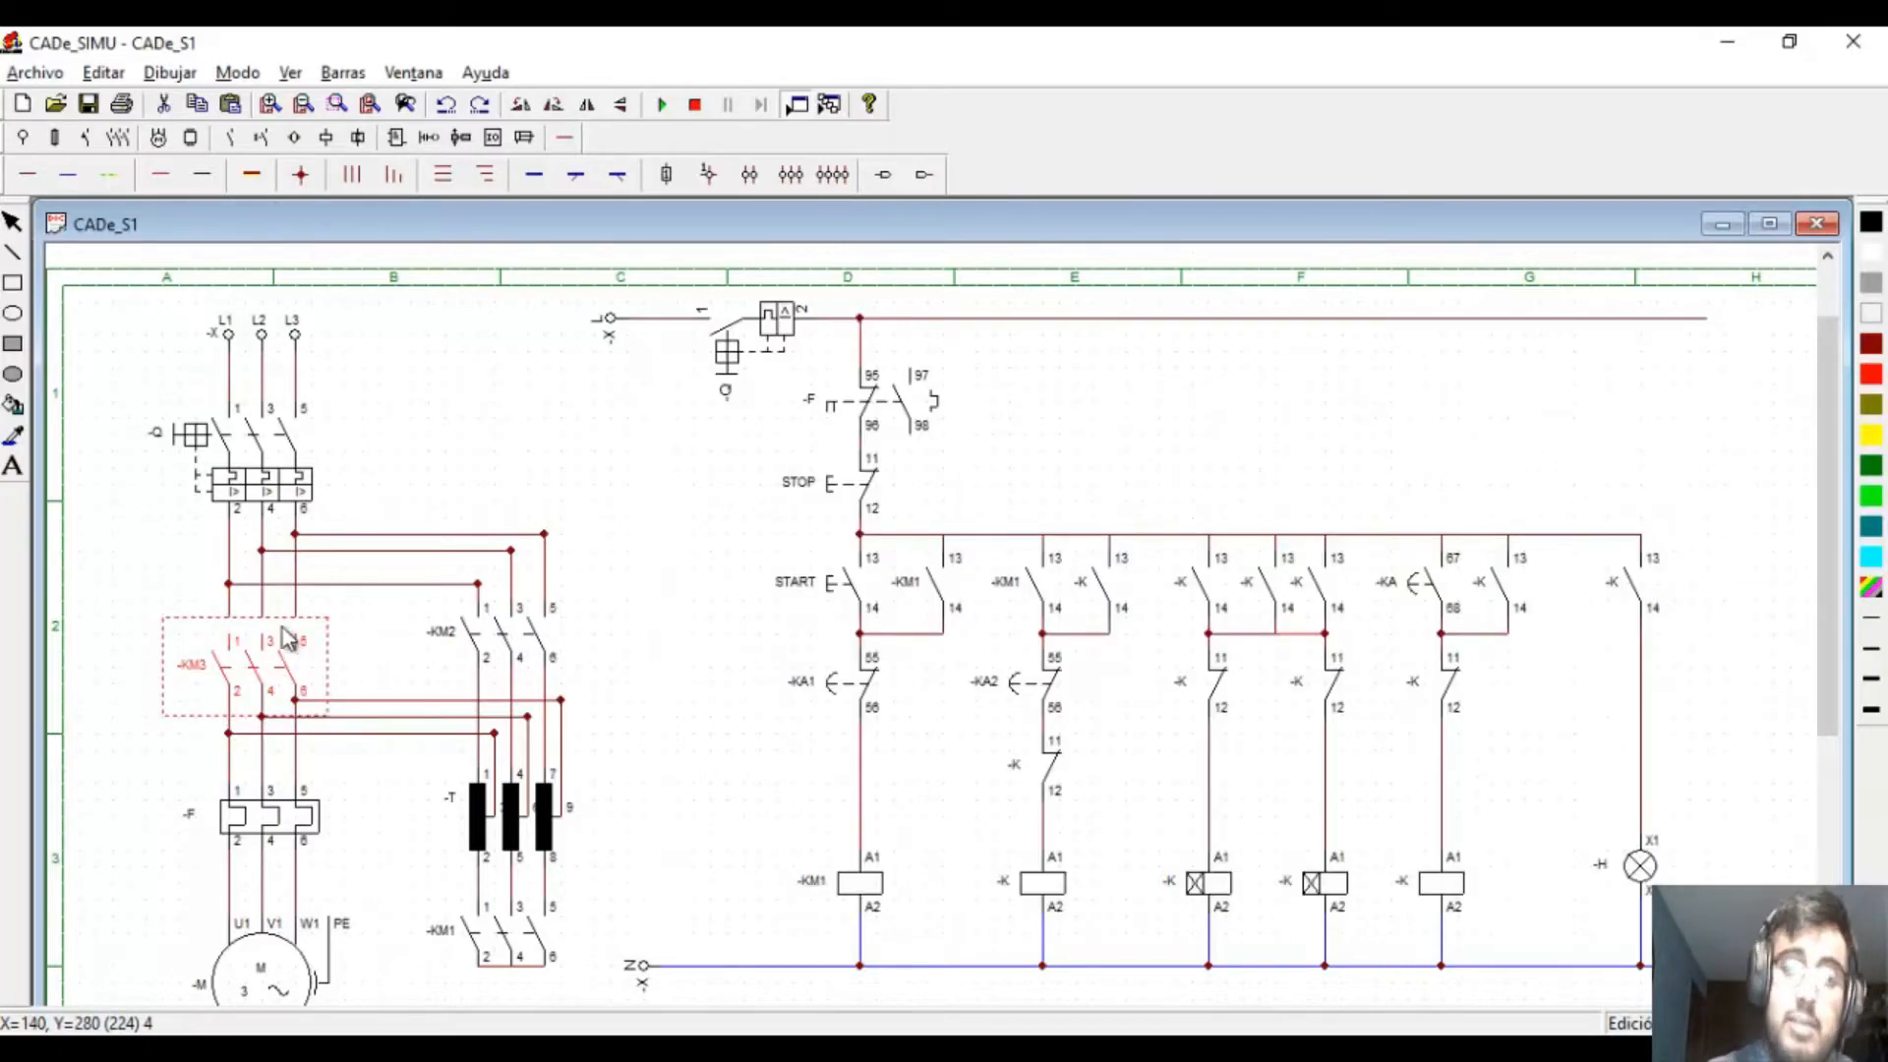
pyautogui.click(333, 635)
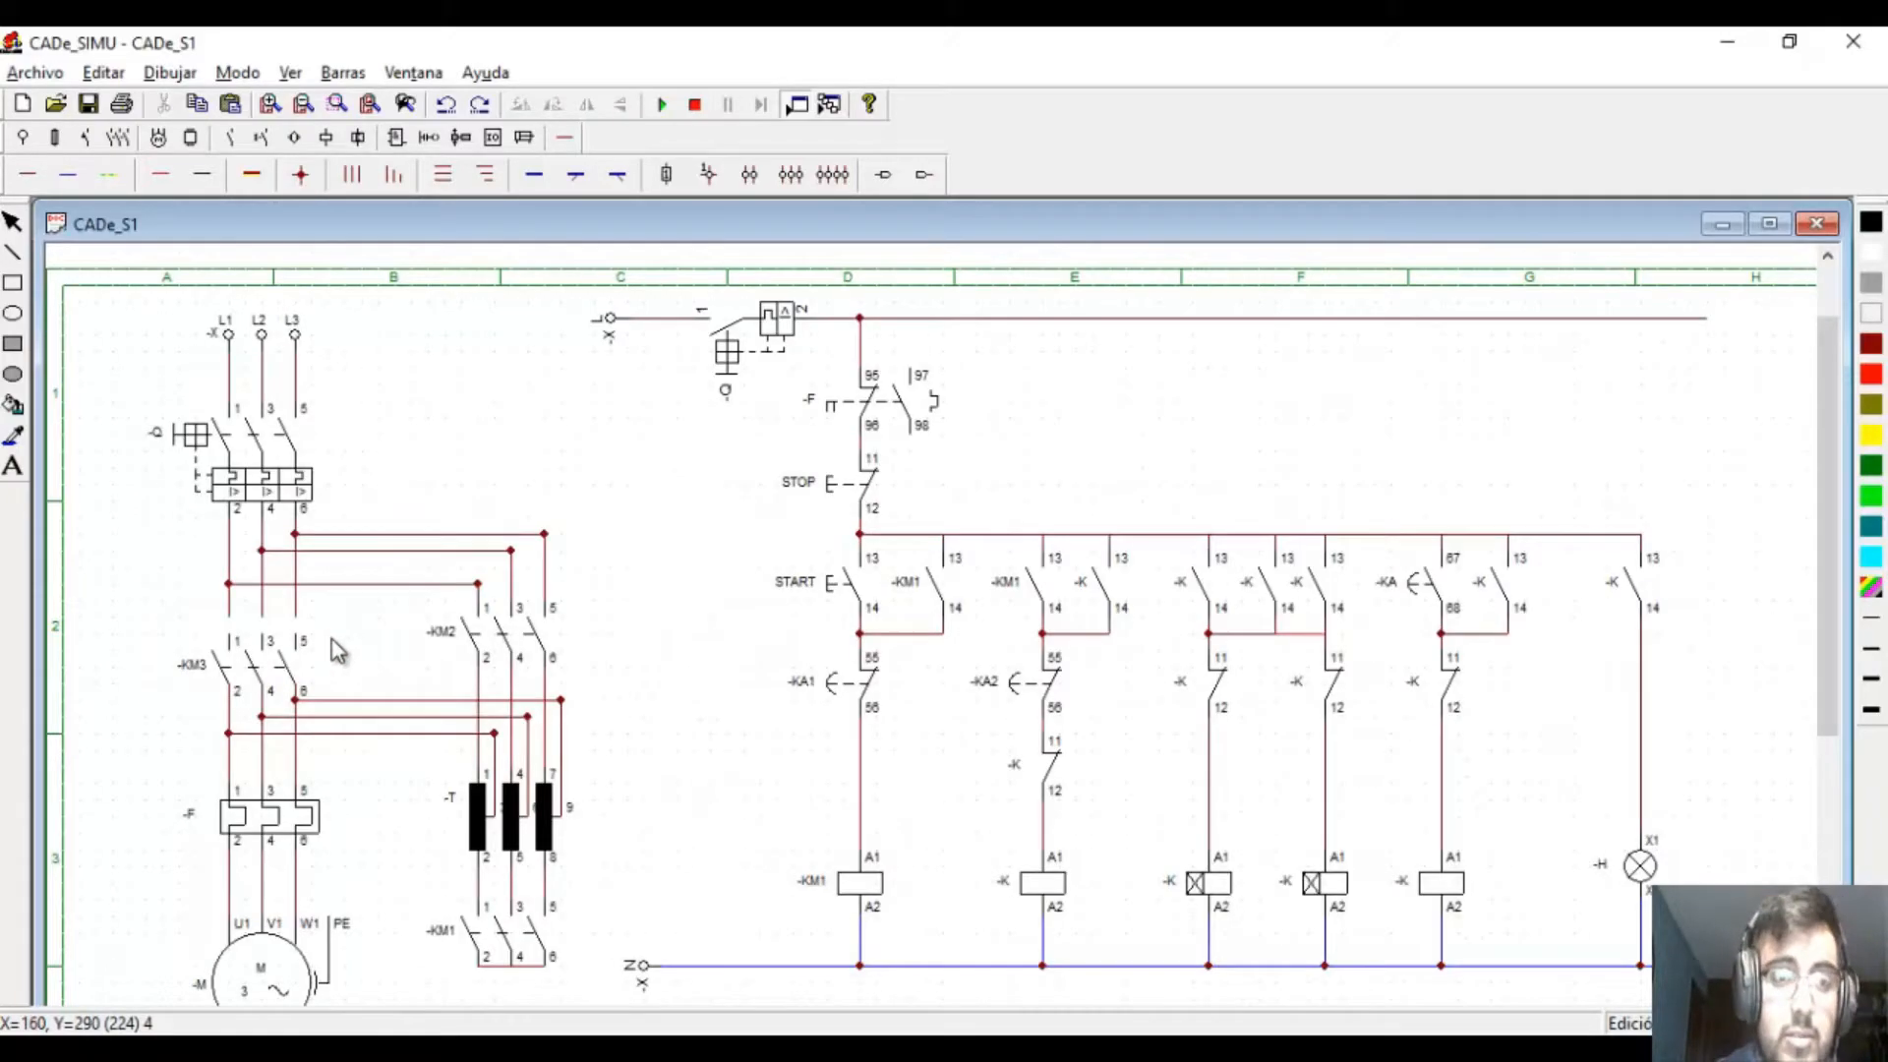
pyautogui.click(251, 678)
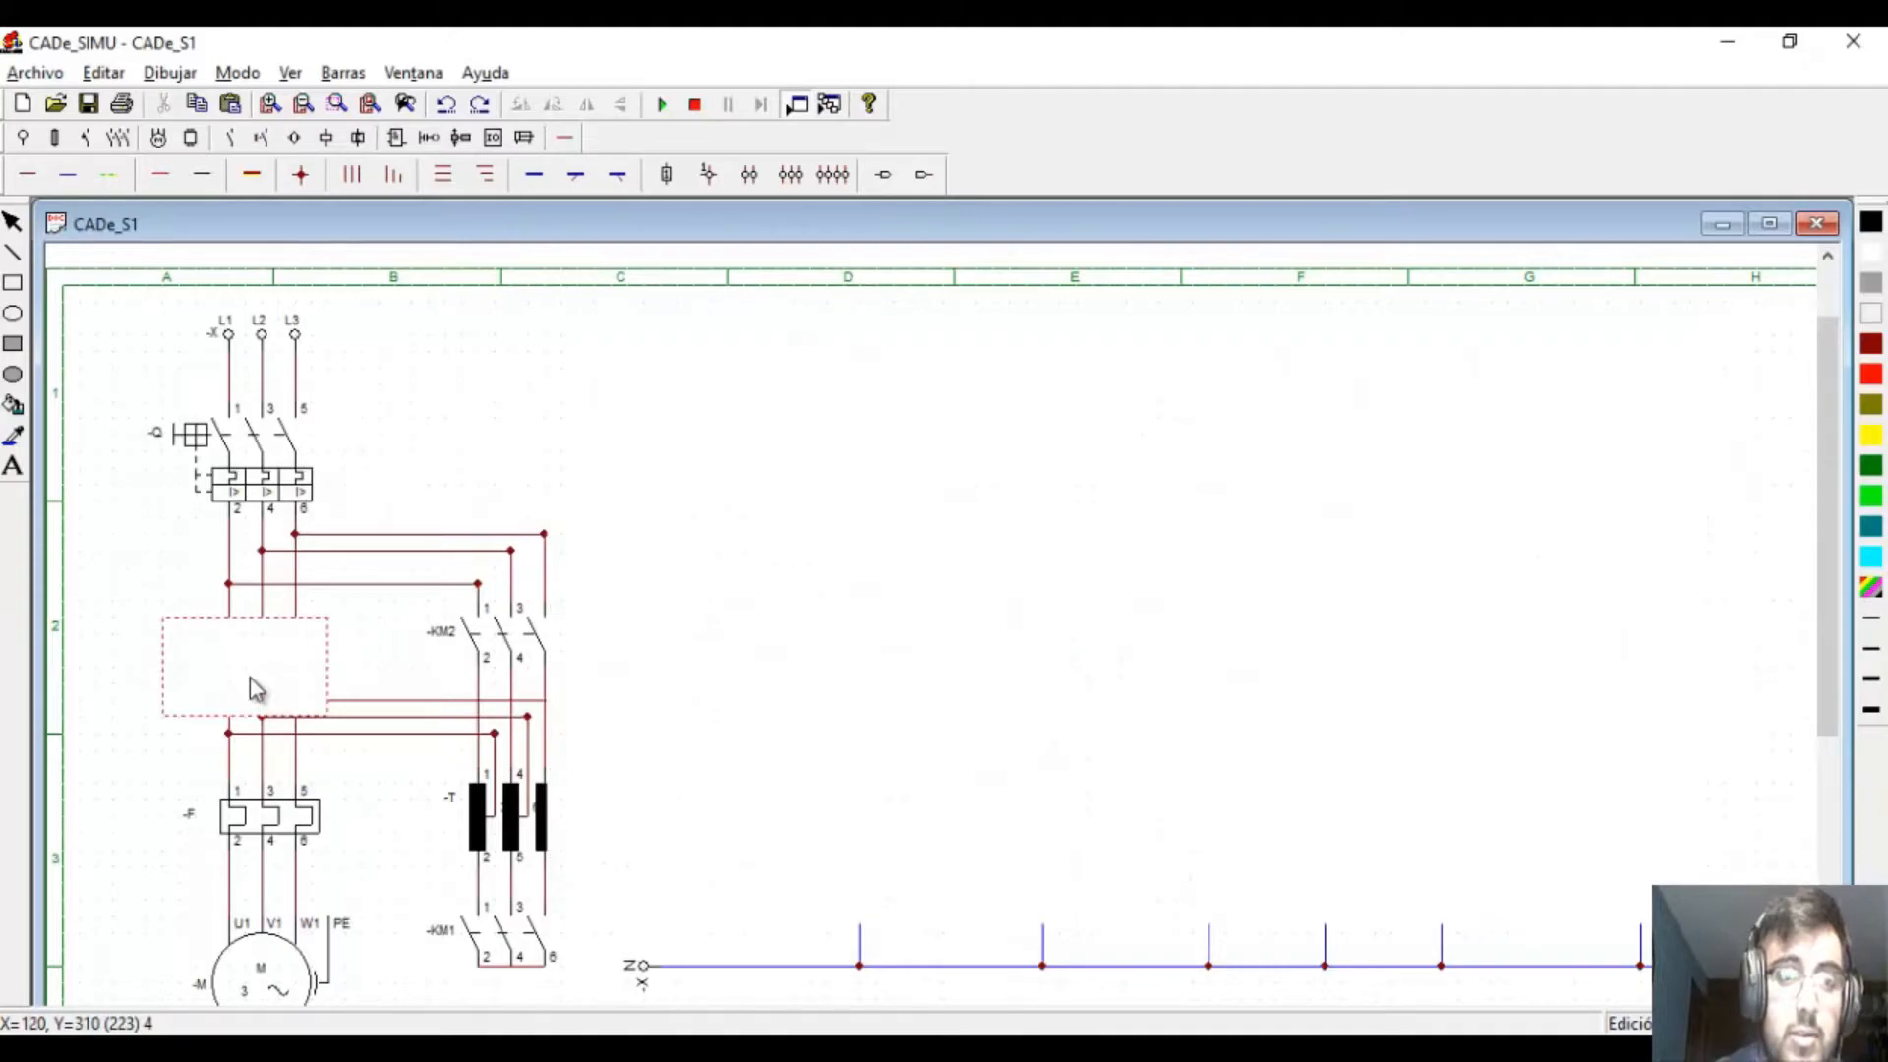
pyautogui.click(442, 657)
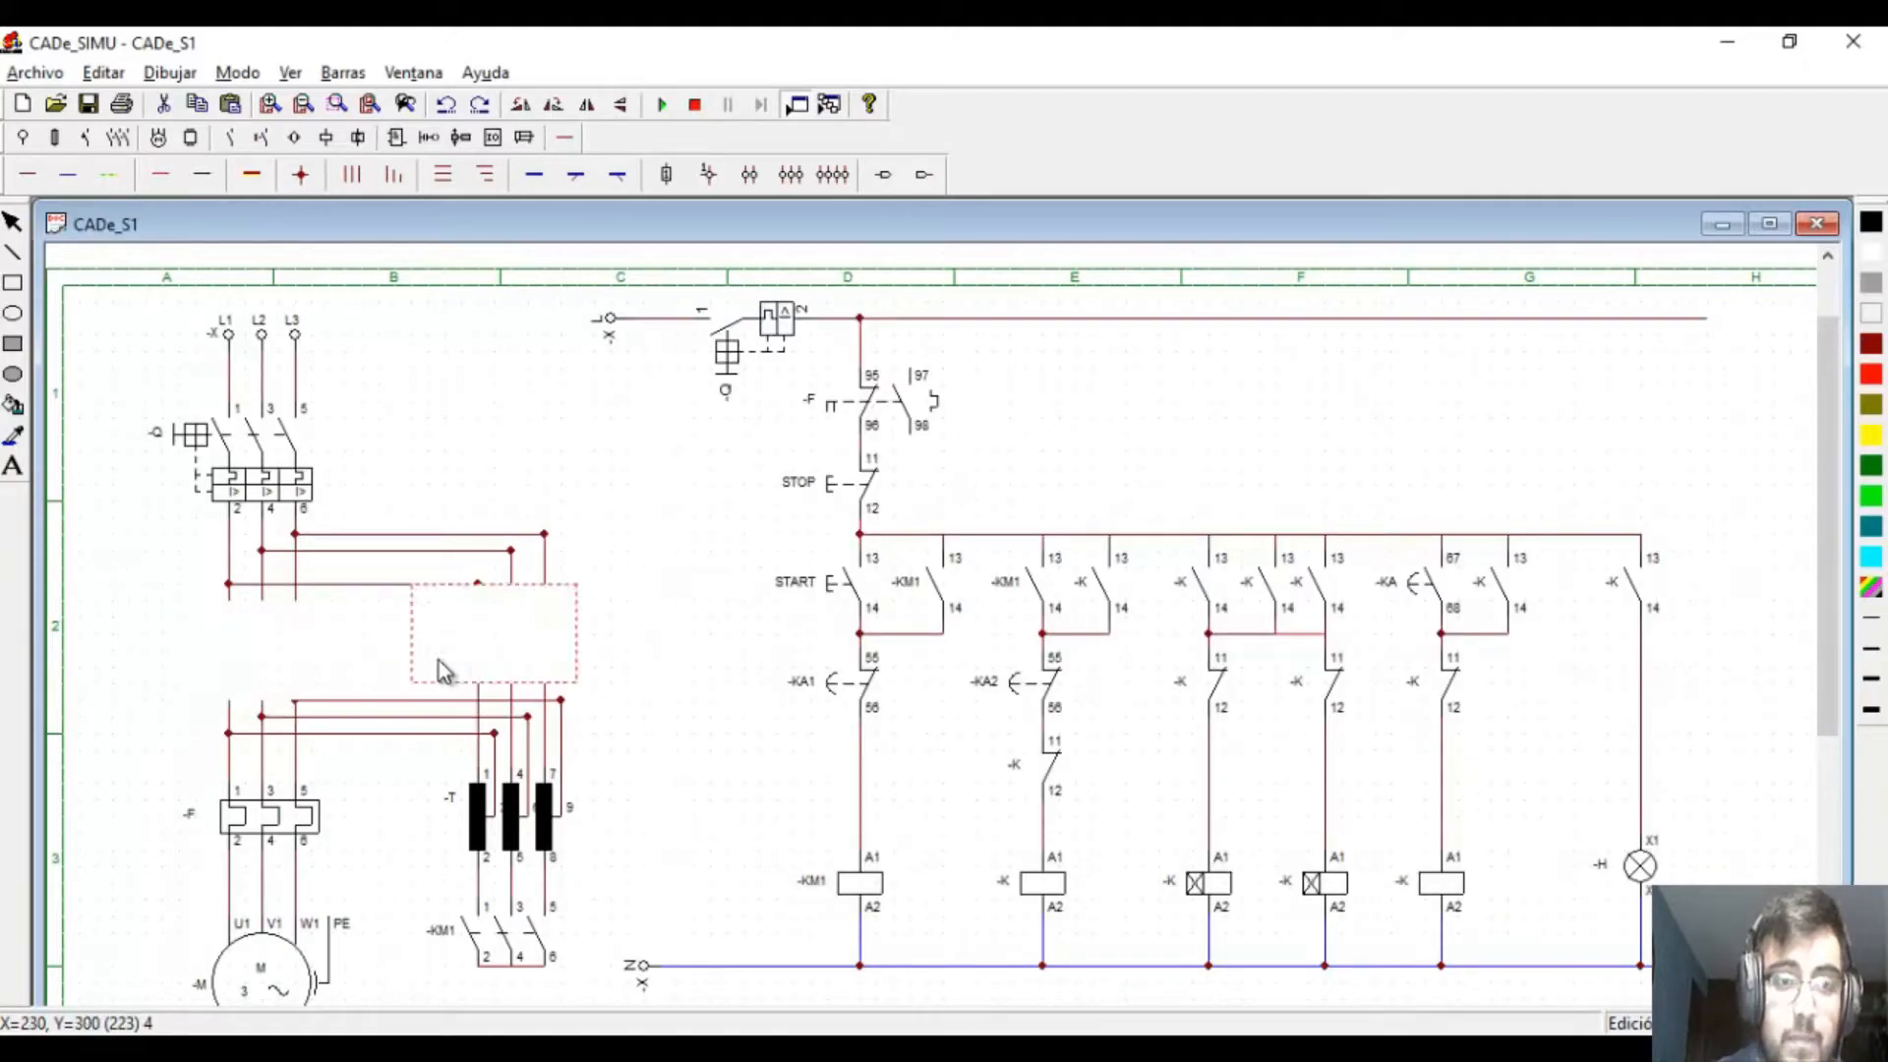
# - Rename the second branch's normally closed auxiliary contact as -KM3 and the coil below it as -KM2
pyautogui.doubleClick(1022, 753)
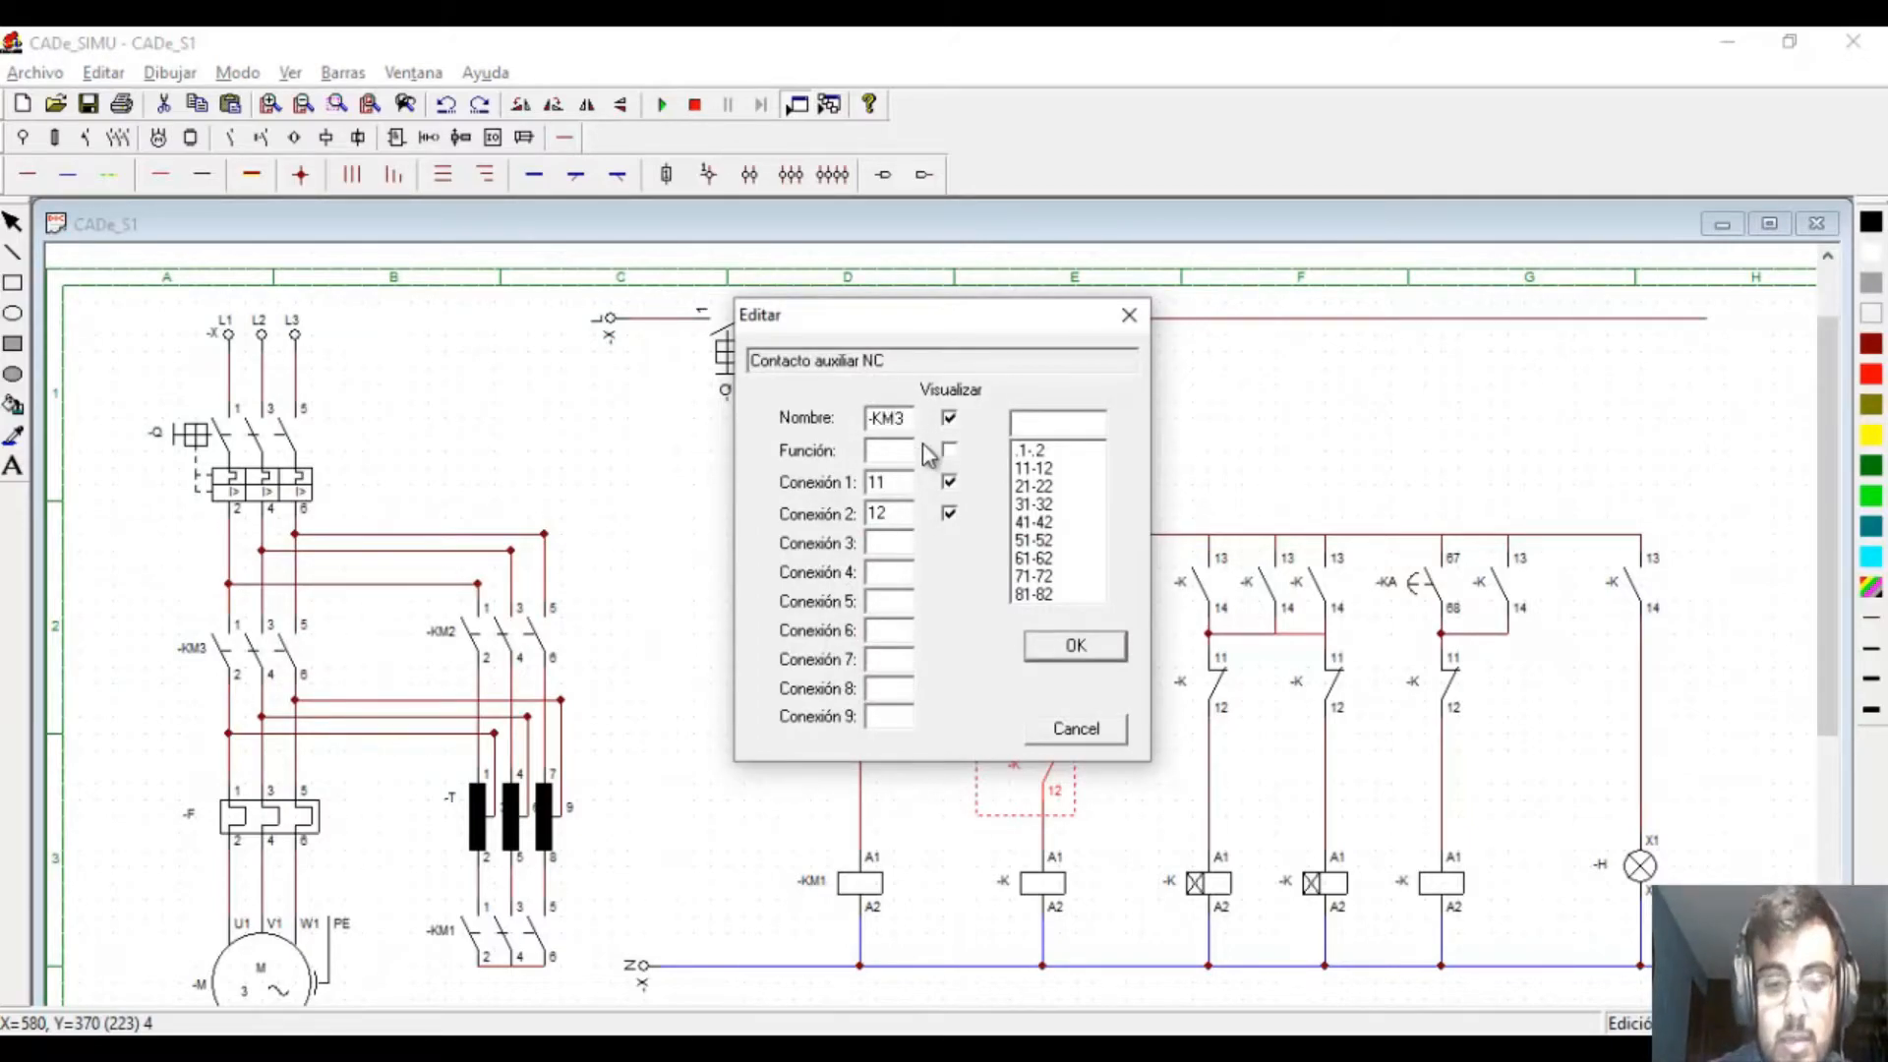
pyautogui.press('Return')
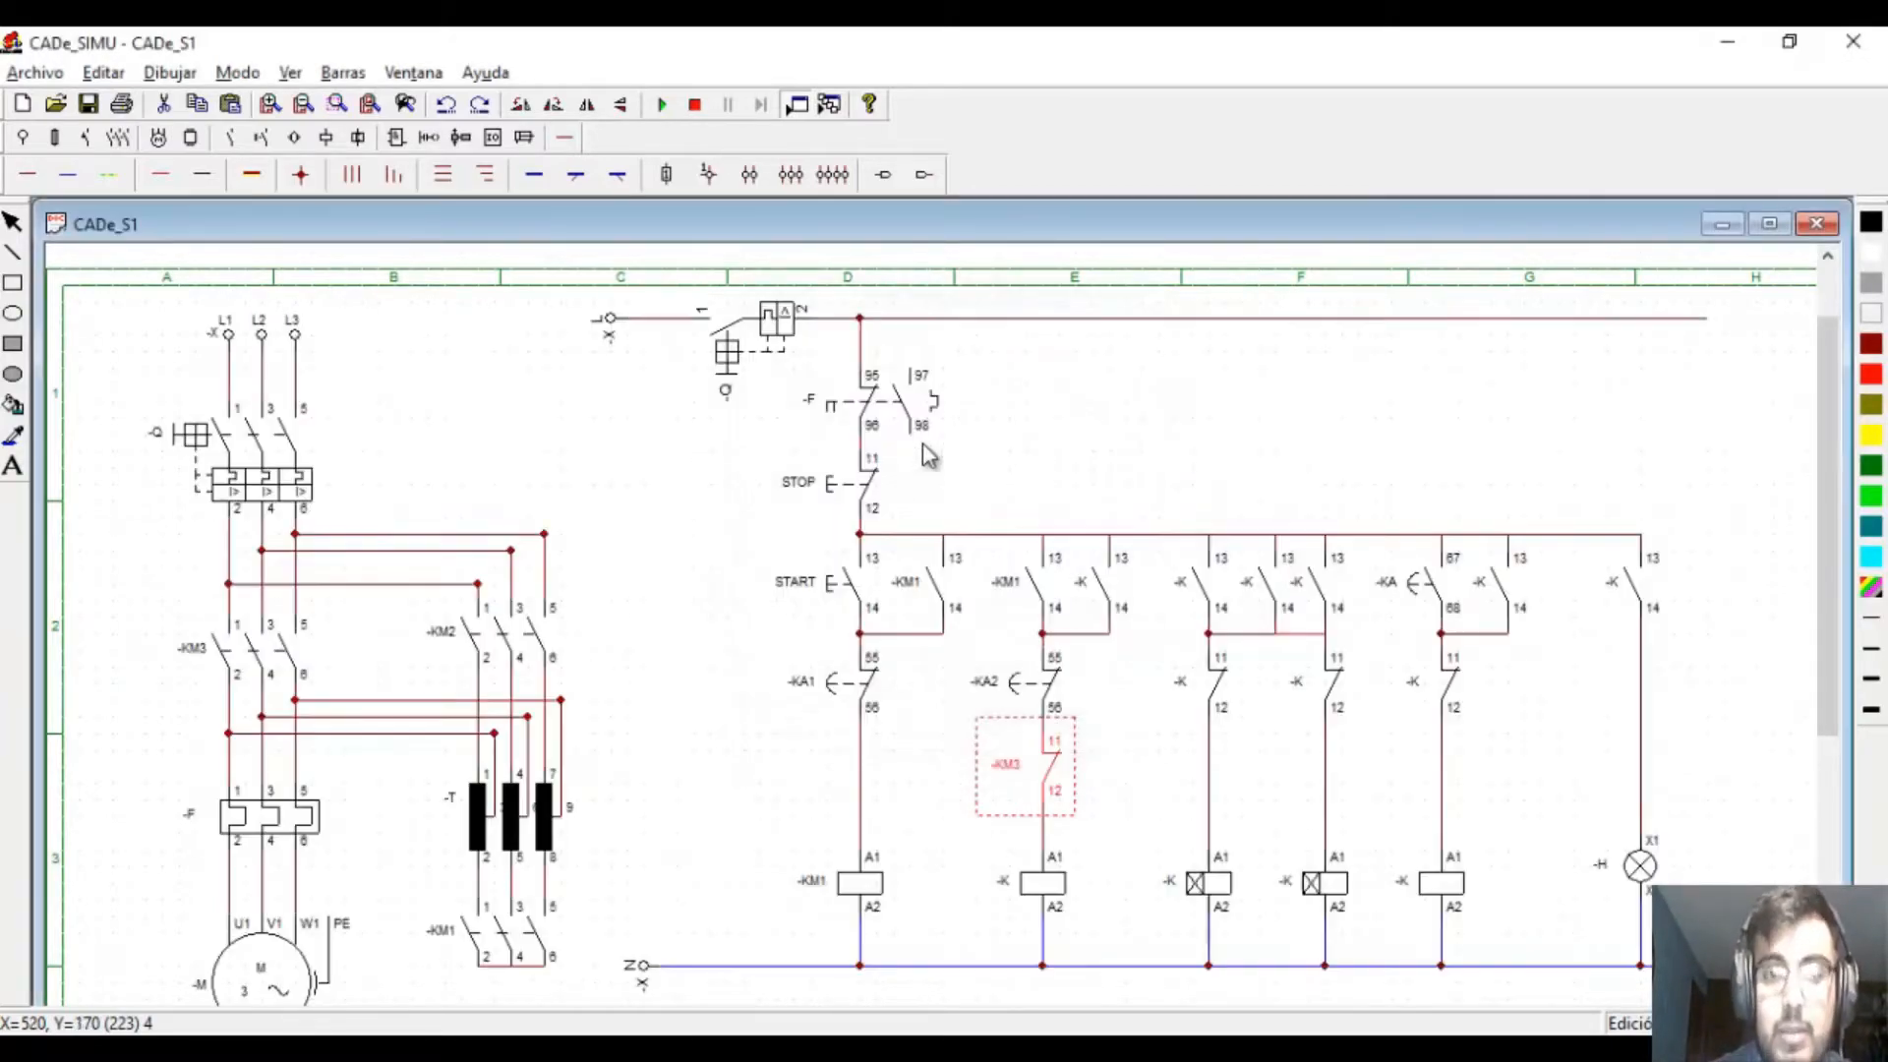
pyautogui.doubleClick(1062, 889)
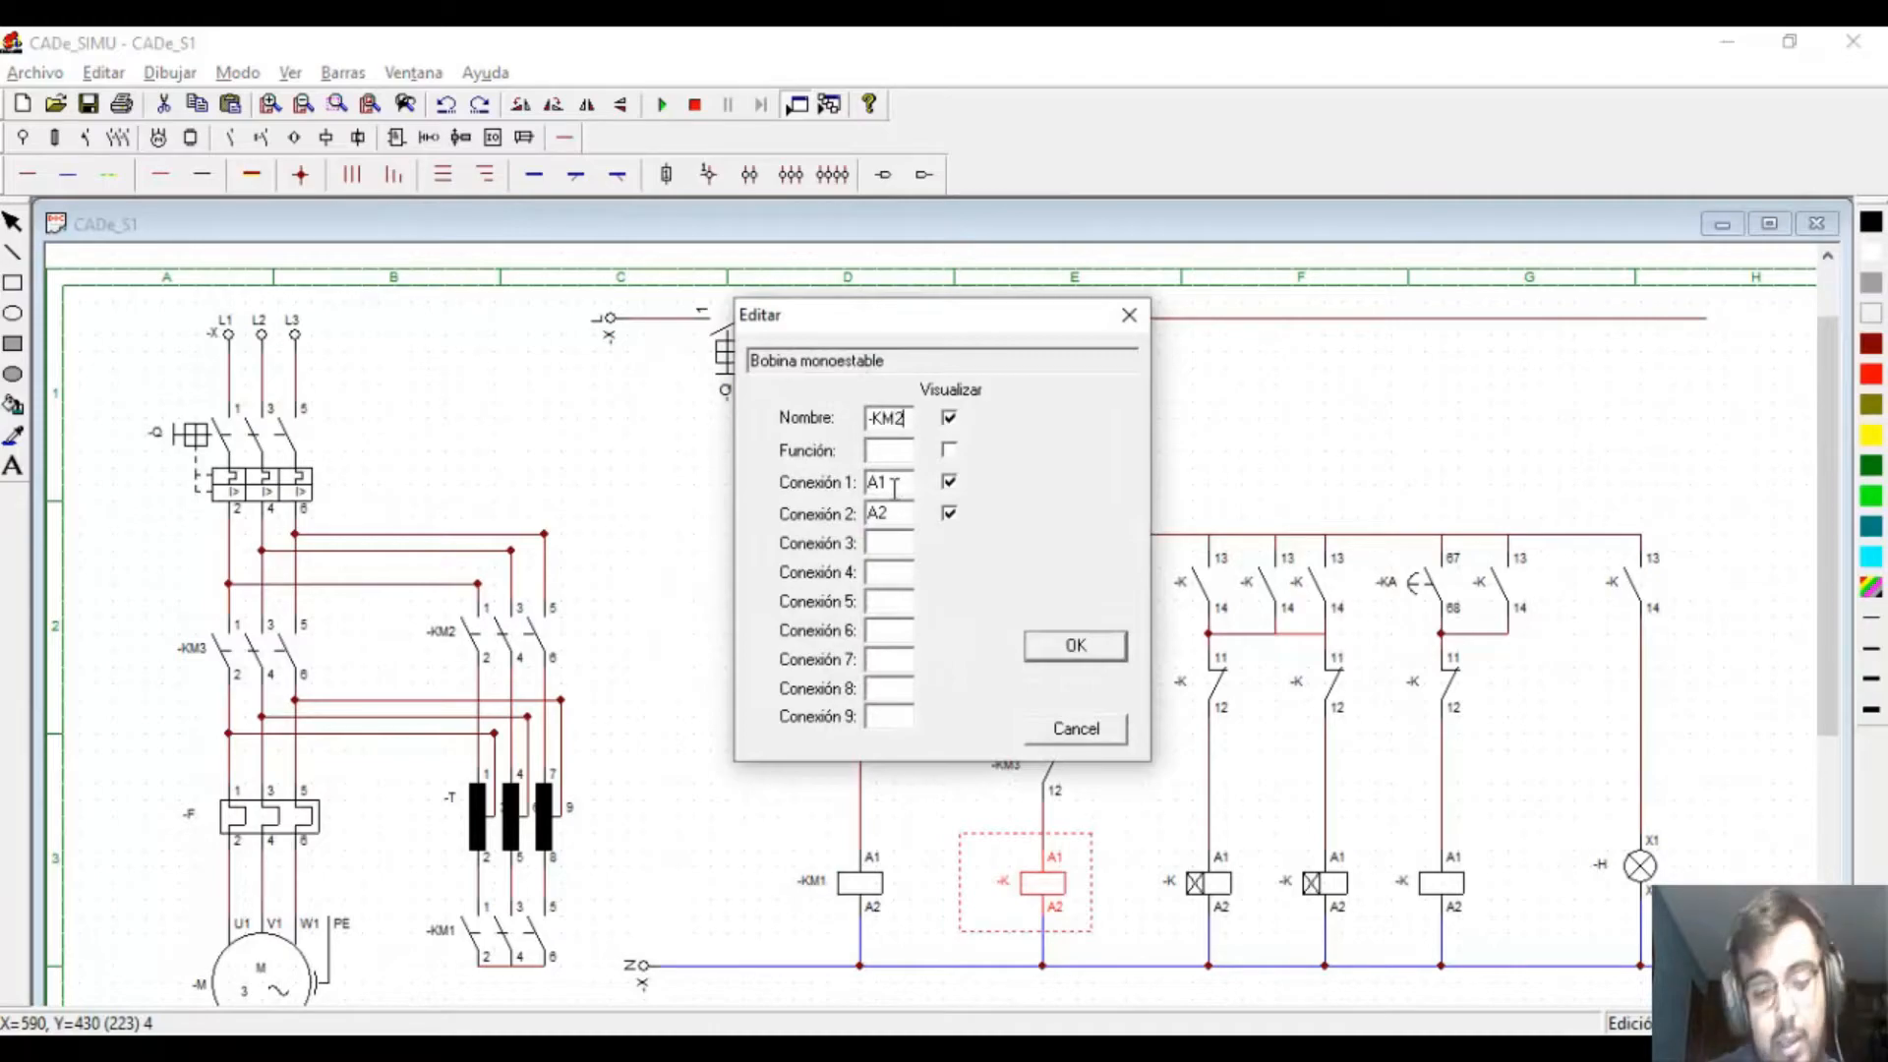
pyautogui.press('Return')
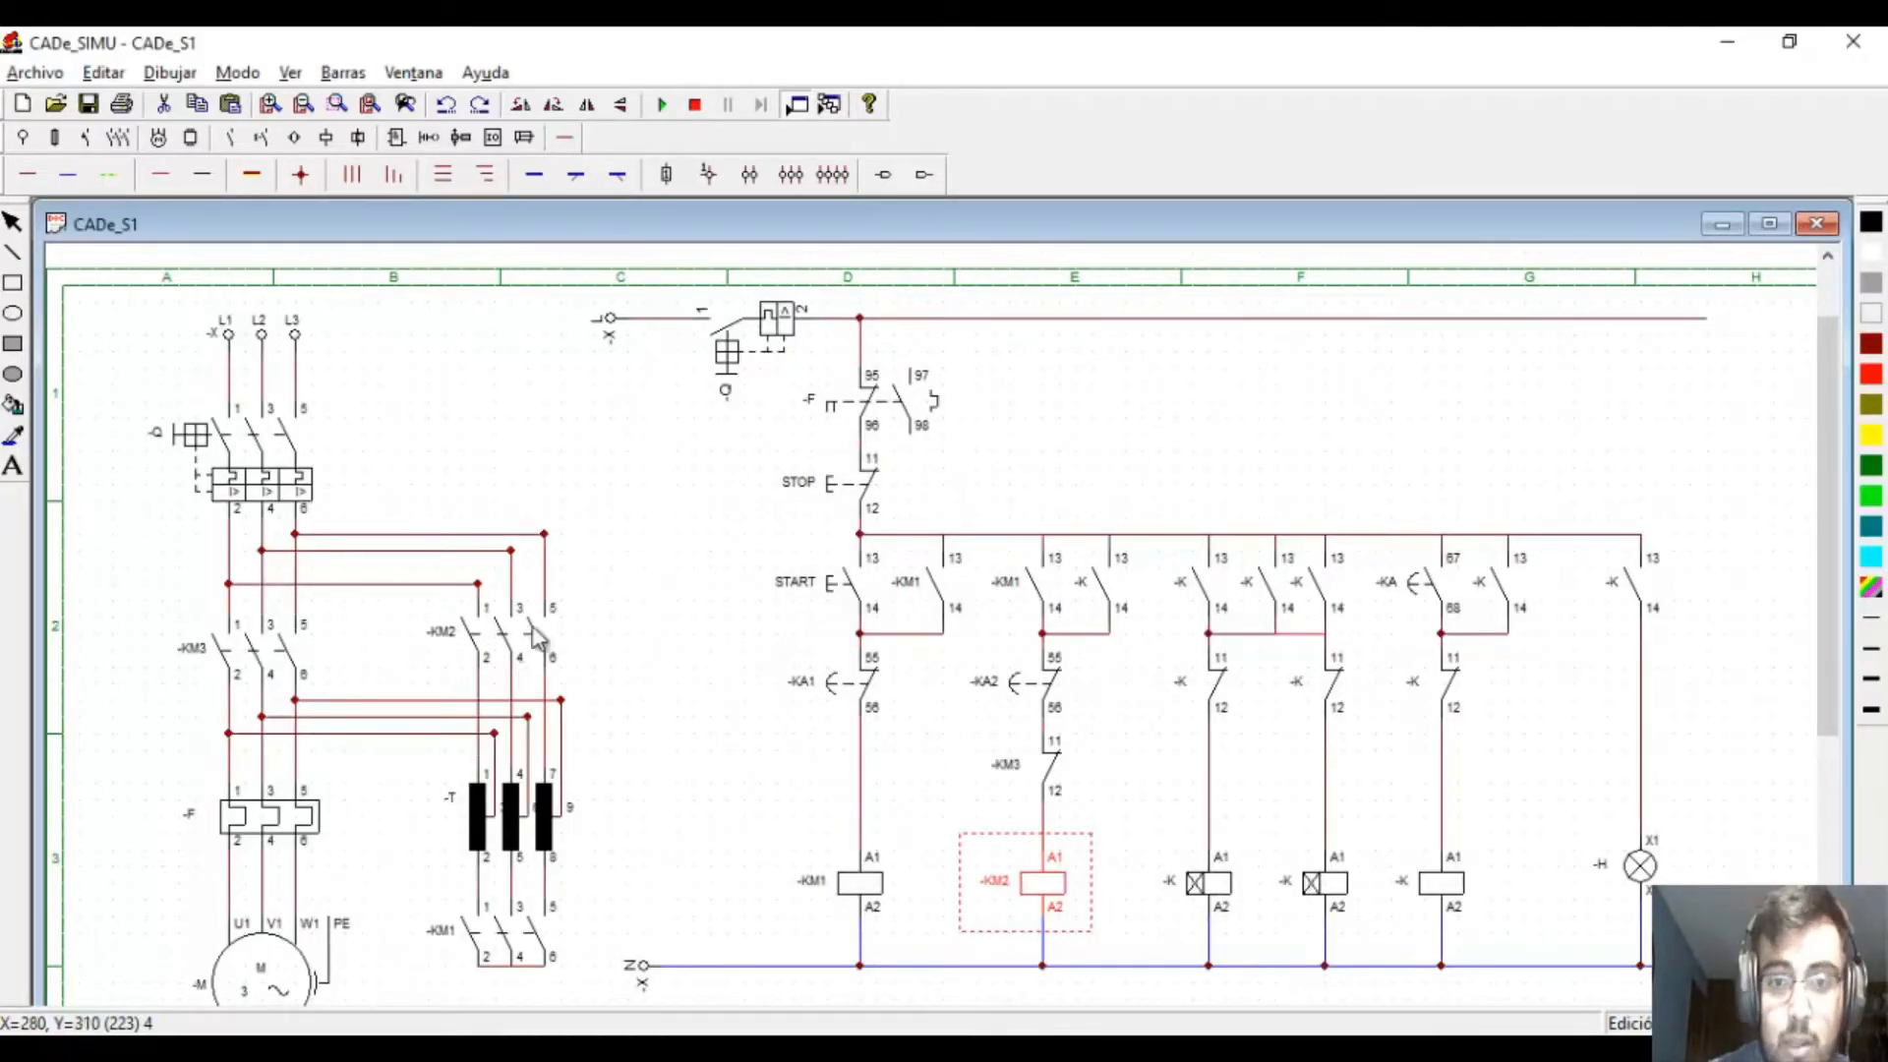
pyautogui.click(500, 651)
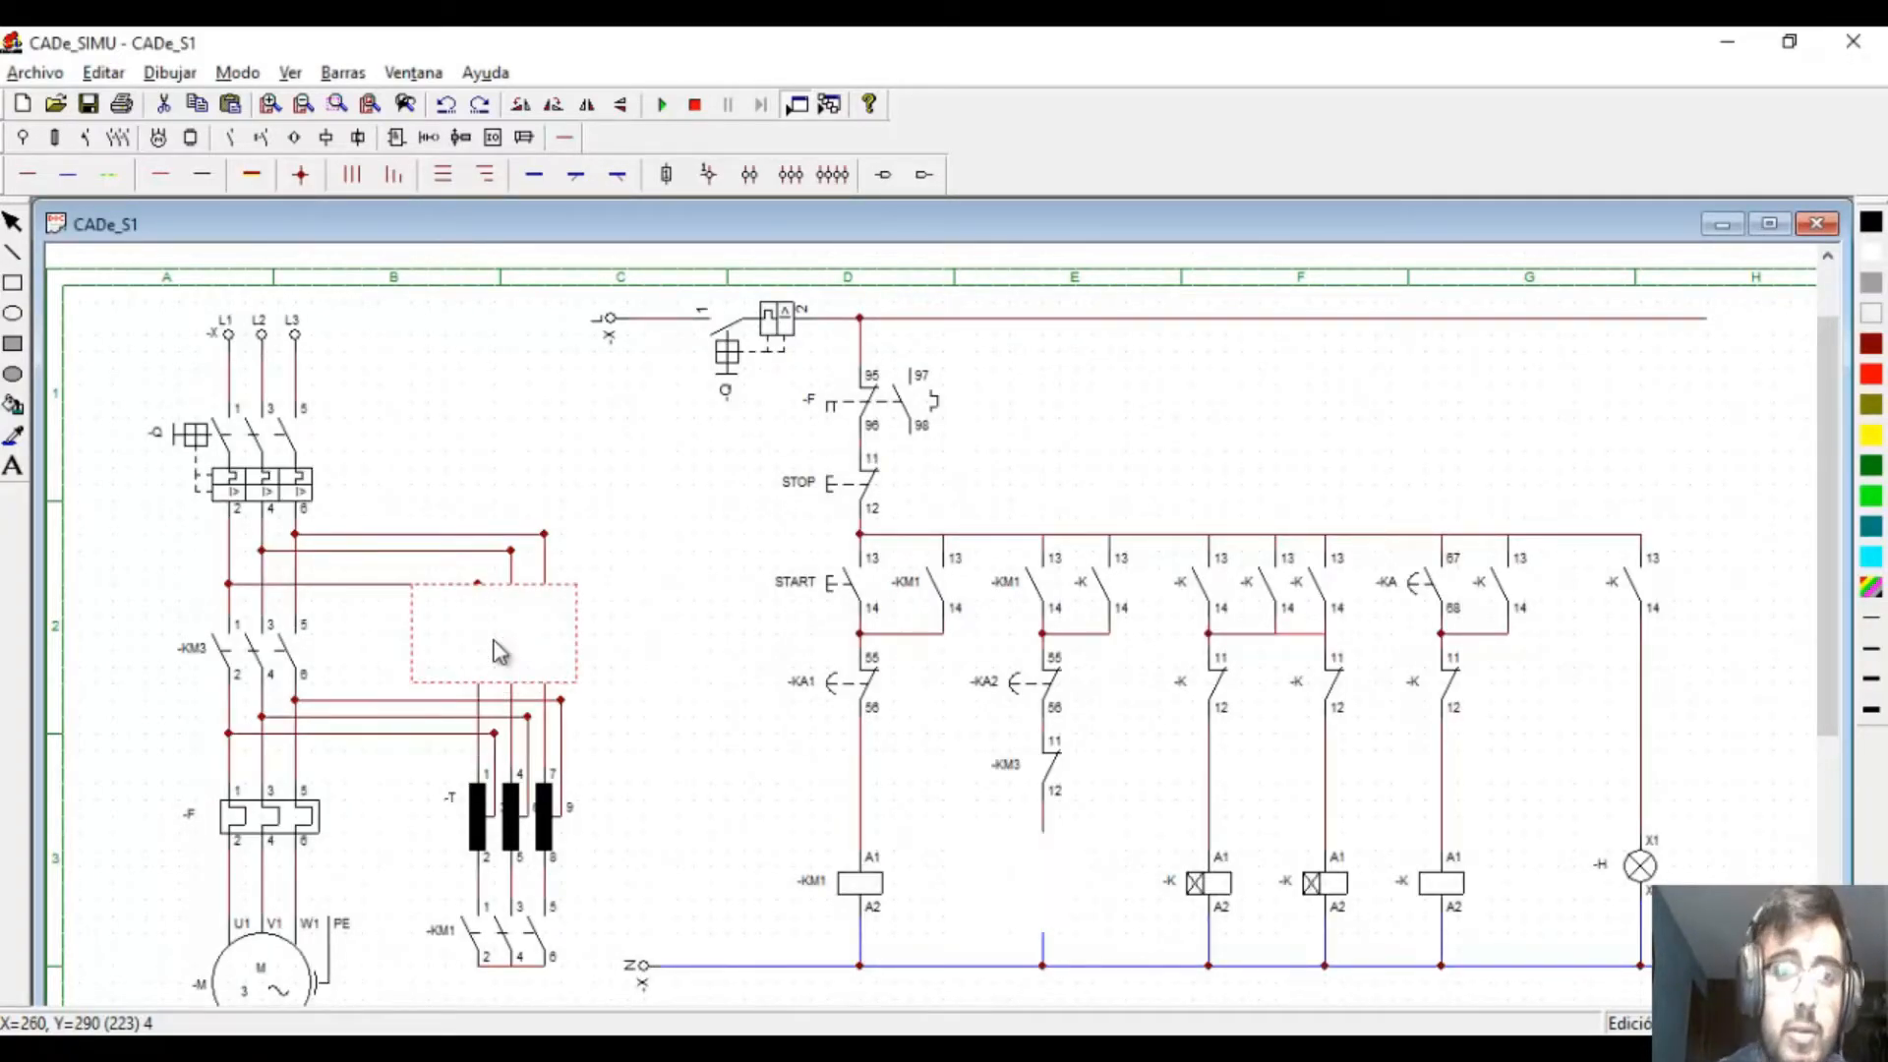
pyautogui.click(735, 666)
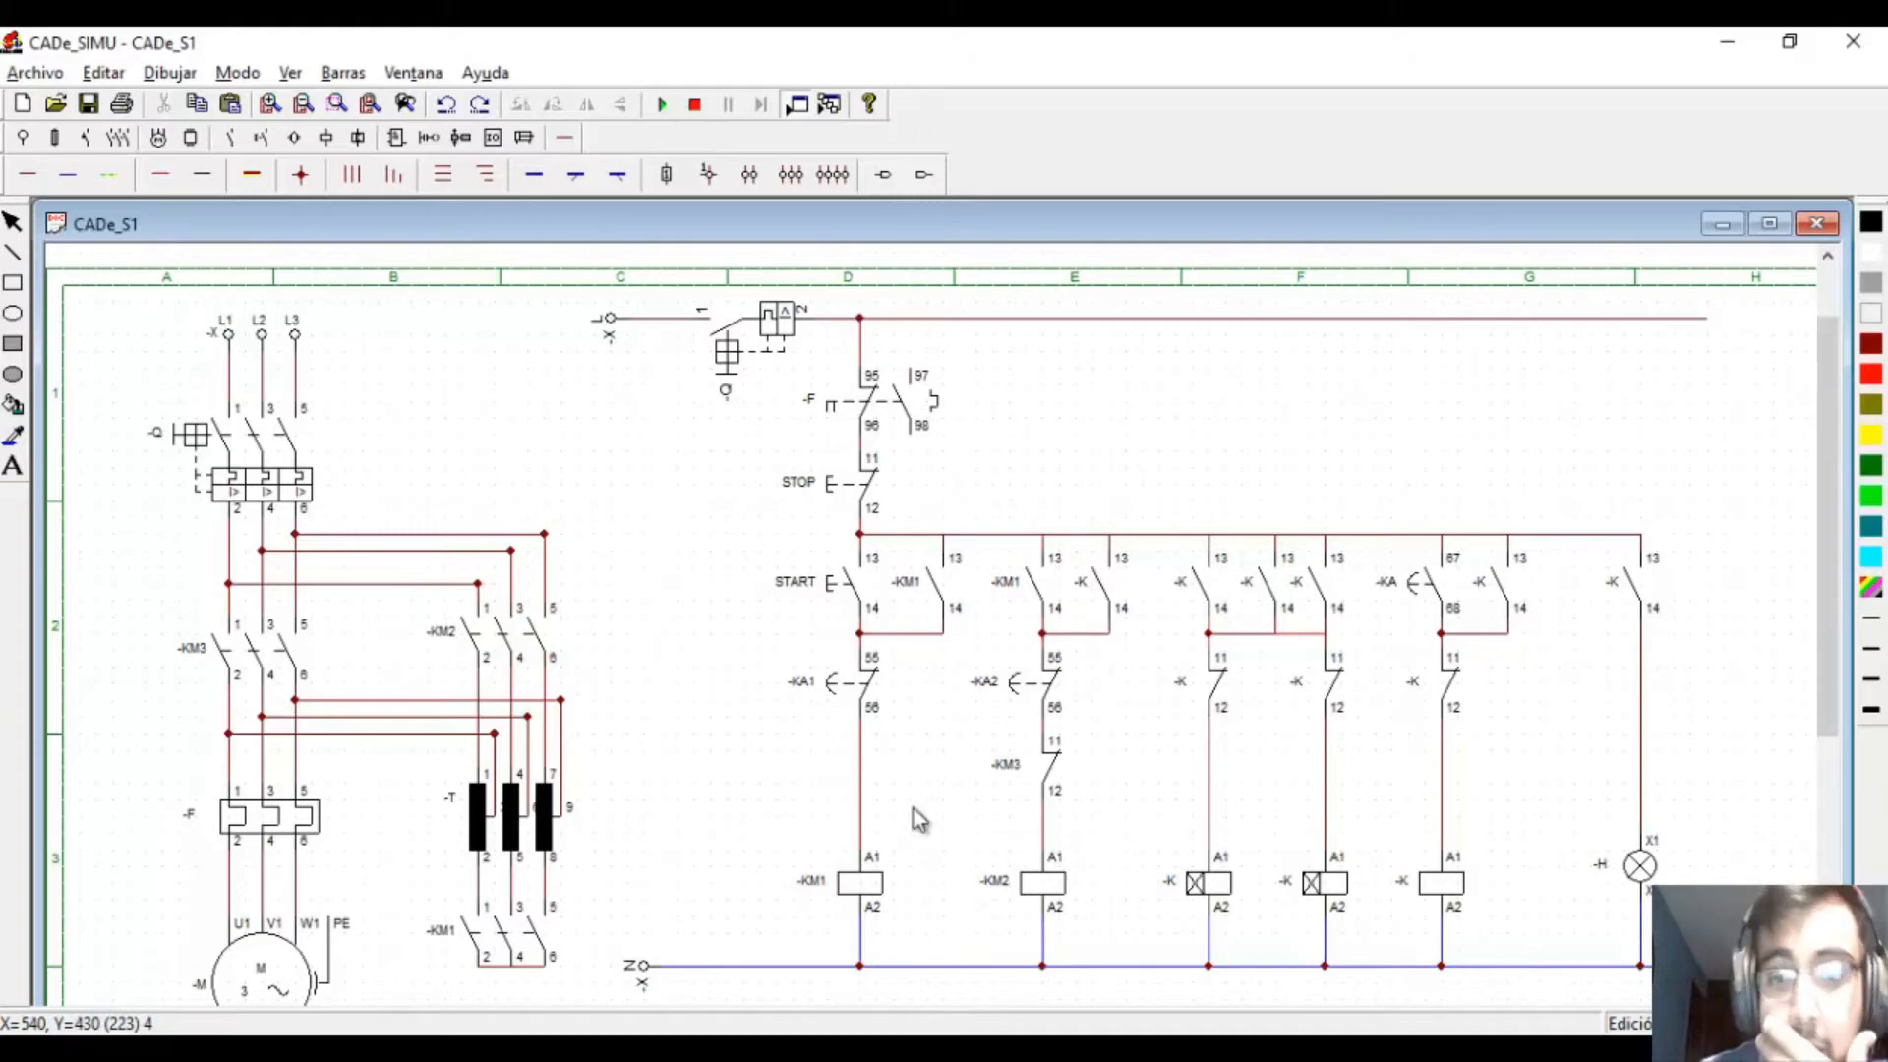
# - Rename the normally open contact in parallel with the second branch's -KM1 contact as -KM2
pyautogui.doubleClick(1087, 593)
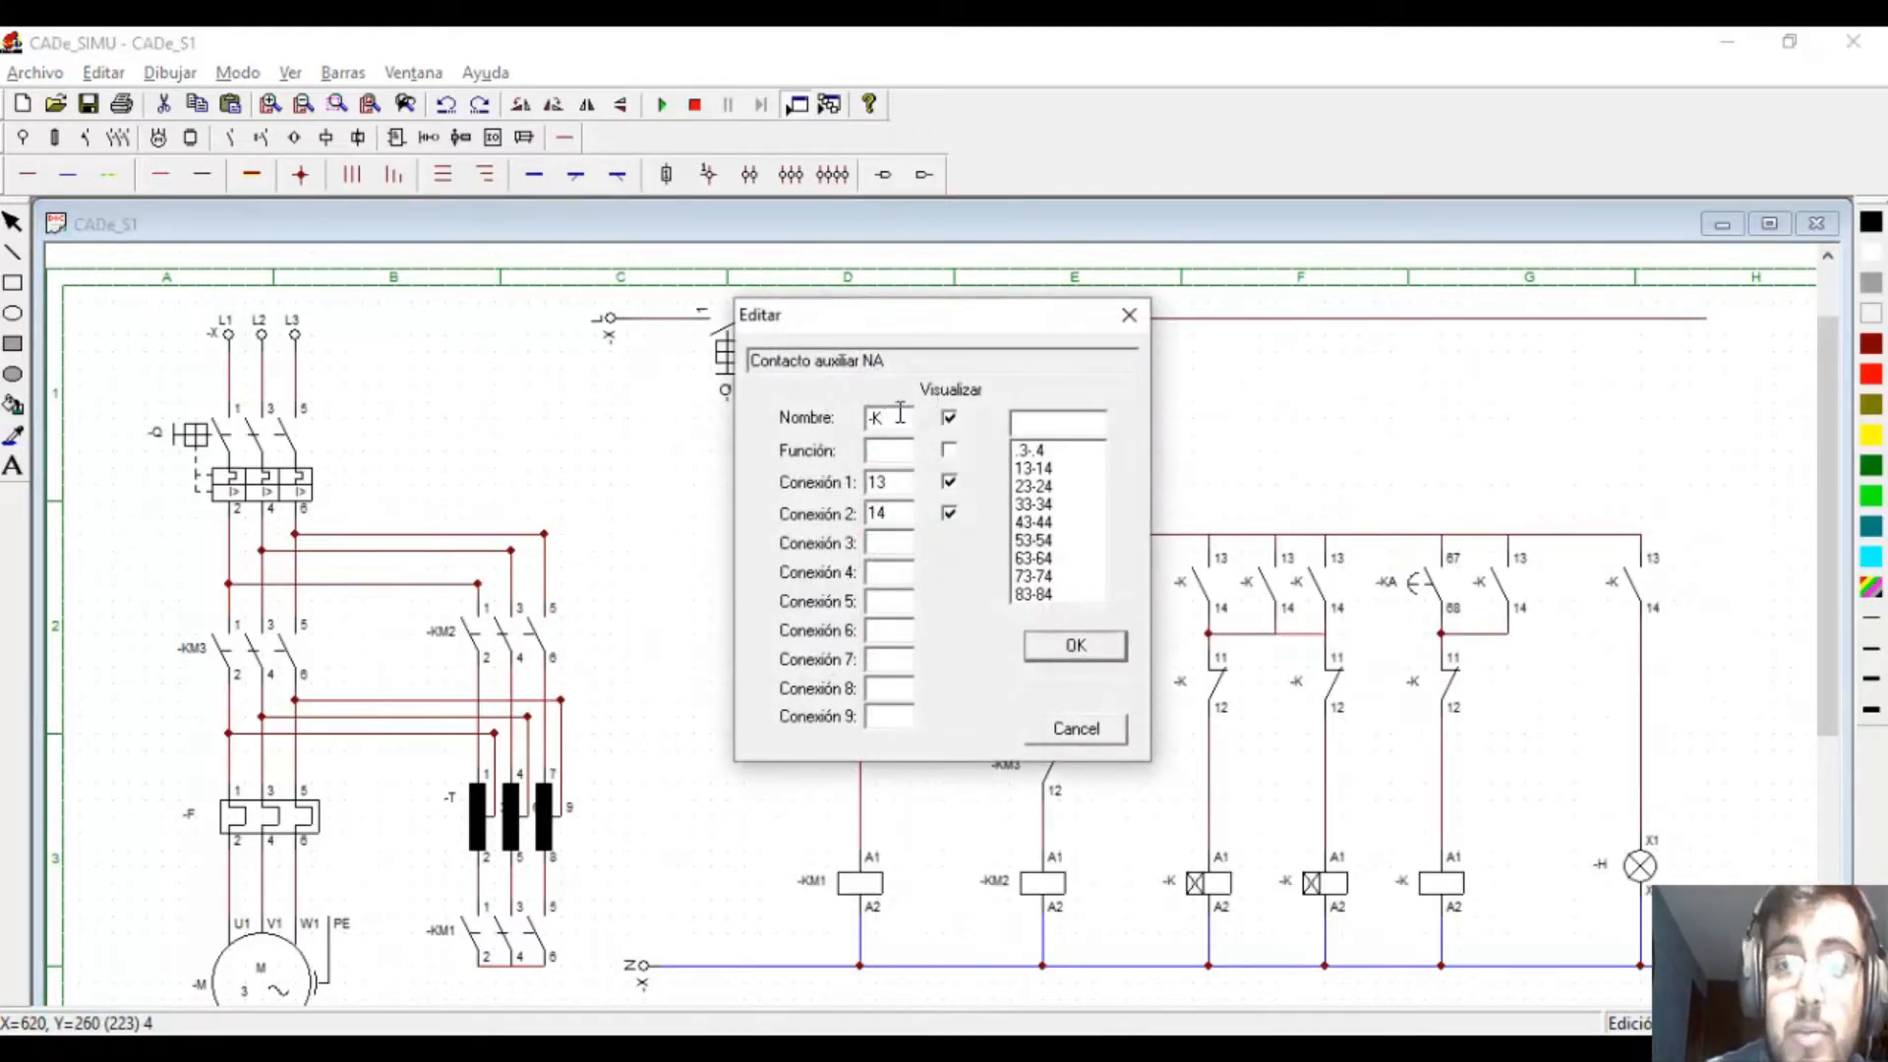
pyautogui.write('M')
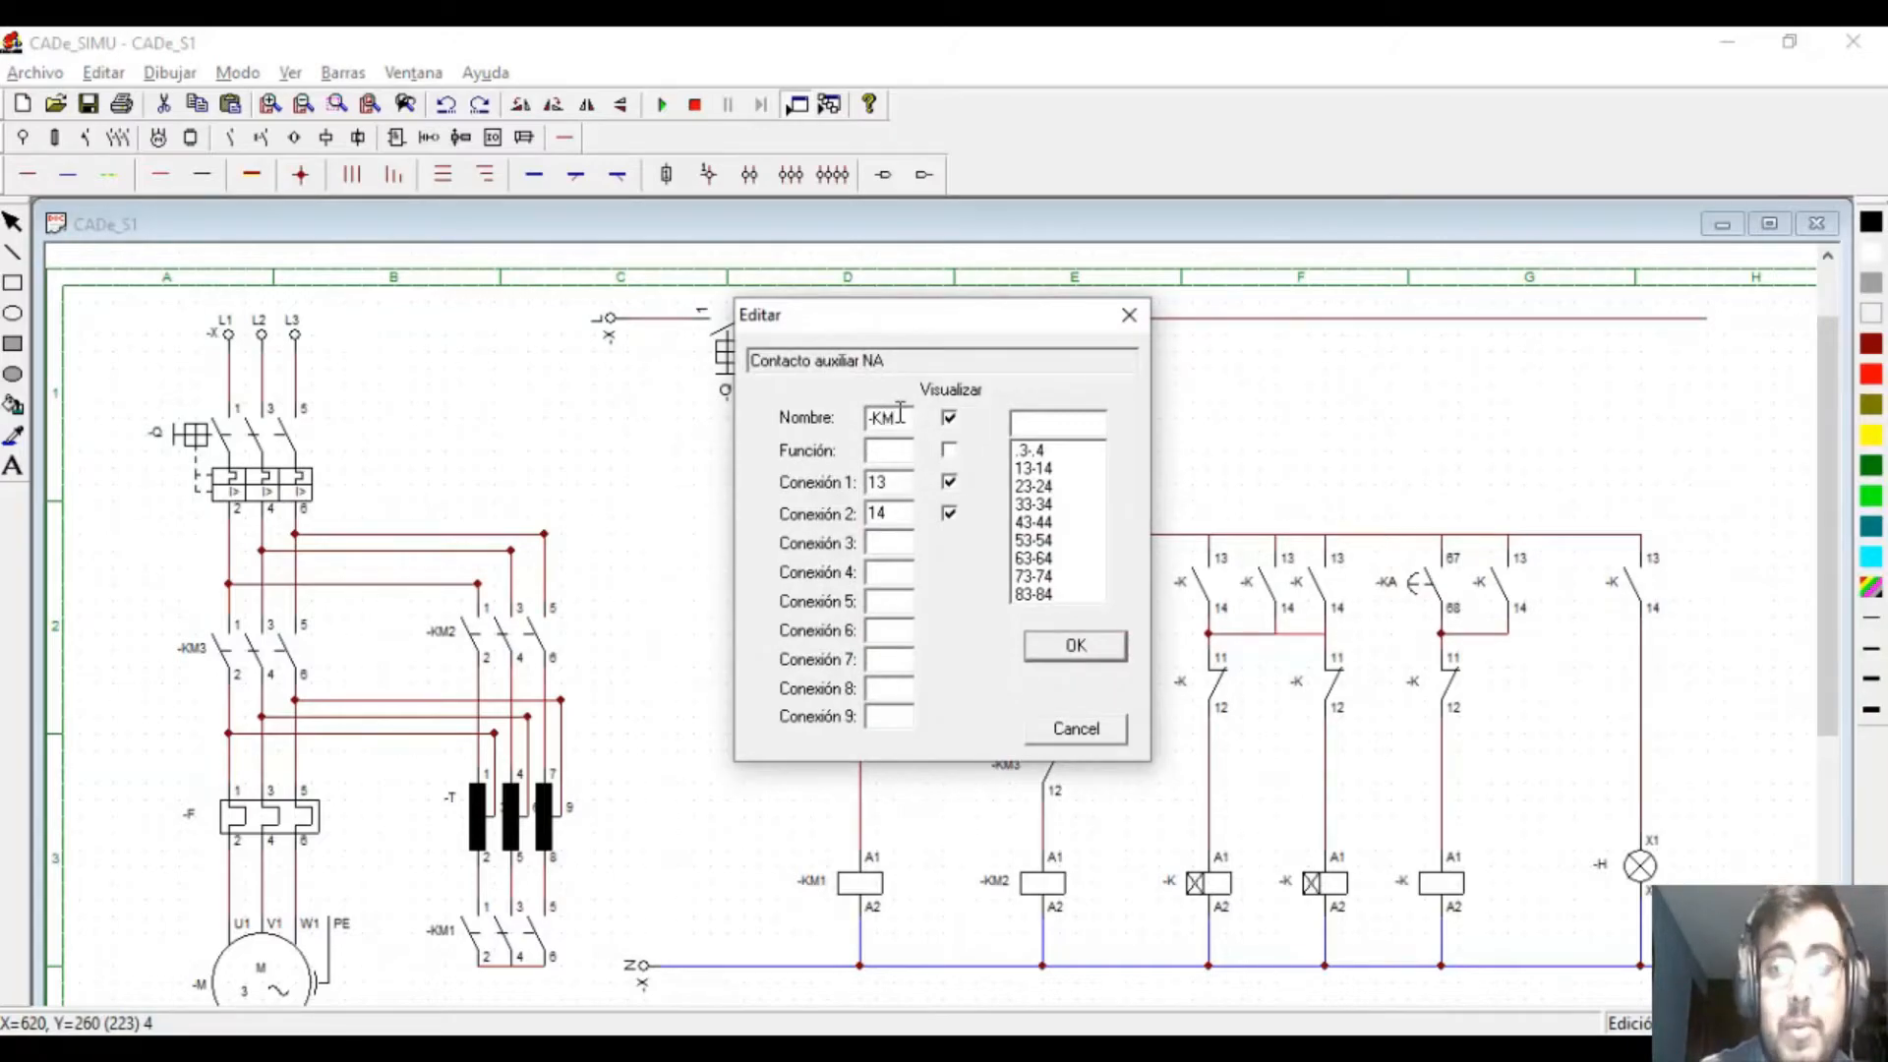
pyautogui.write('2')
pyautogui.press('Return')
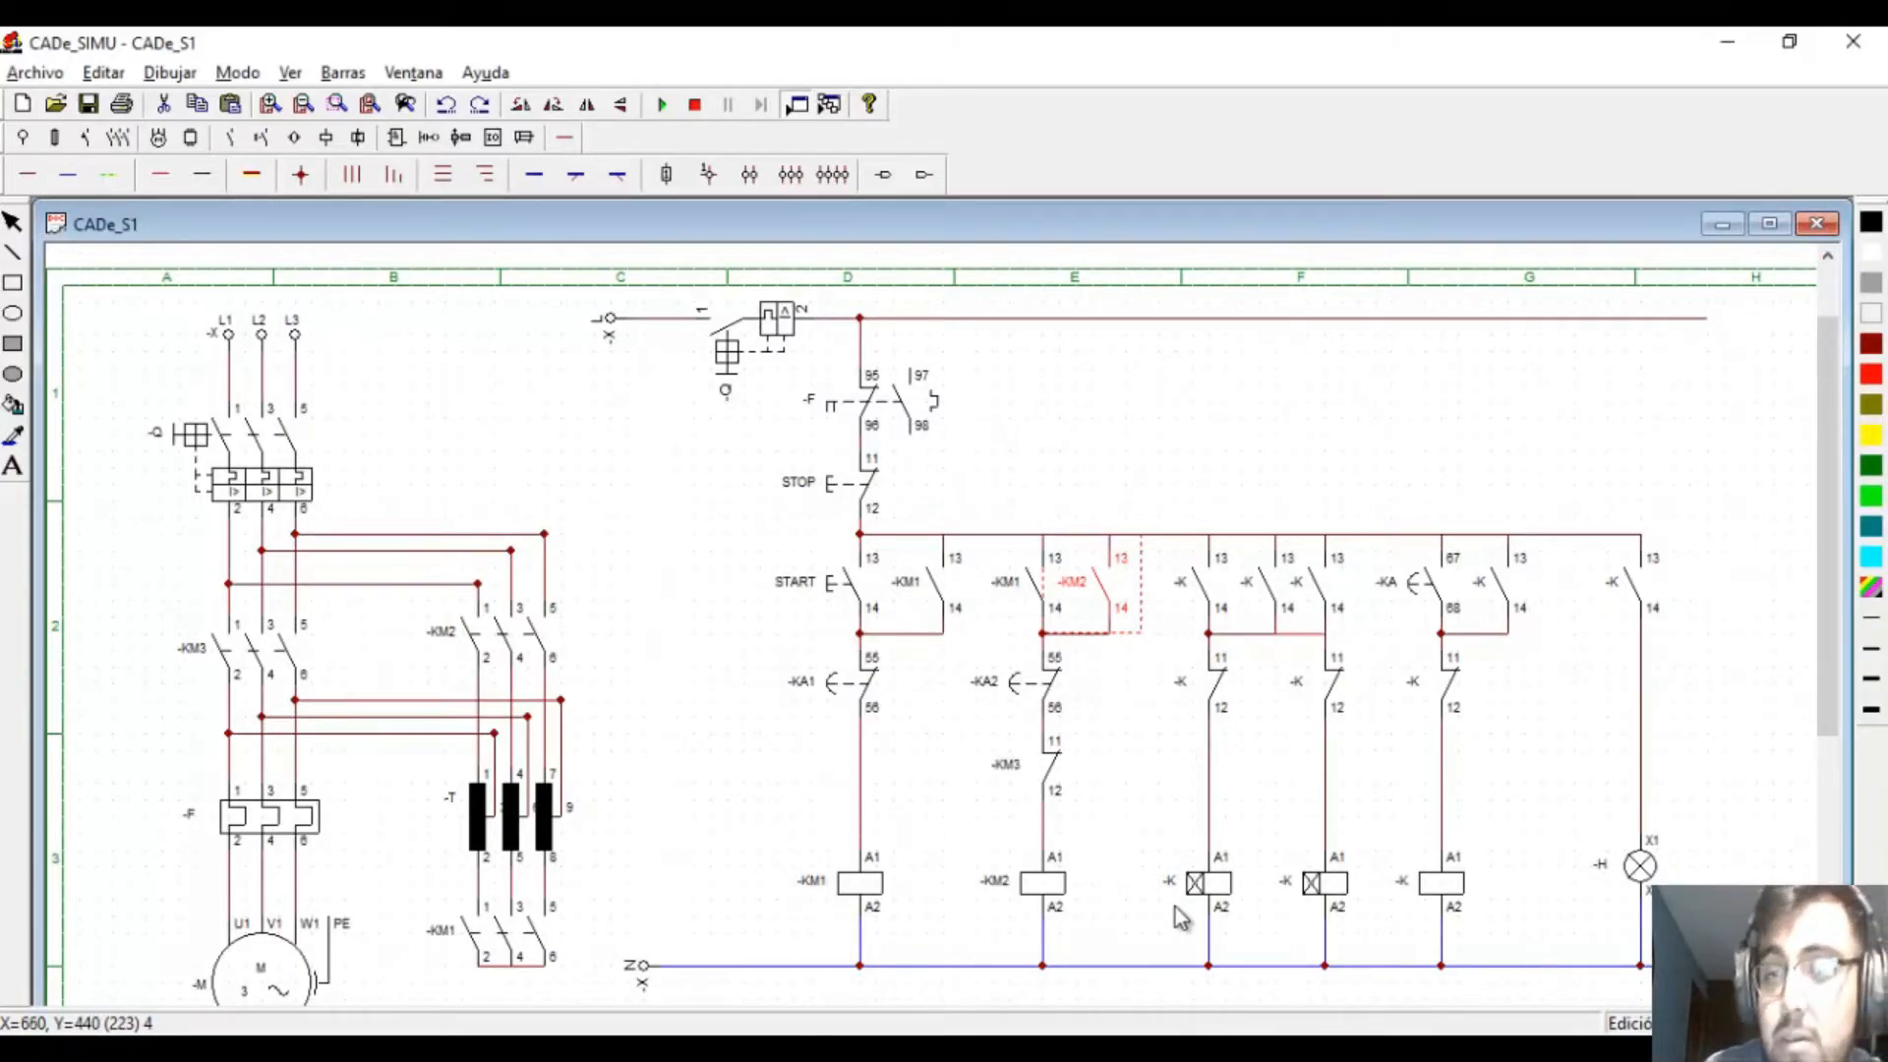
# - Rename the on-delay timer coils of the third and fourth control branches as -KA1 and -KA2
pyautogui.click(1194, 883)
pyautogui.doubleClick(1194, 883)
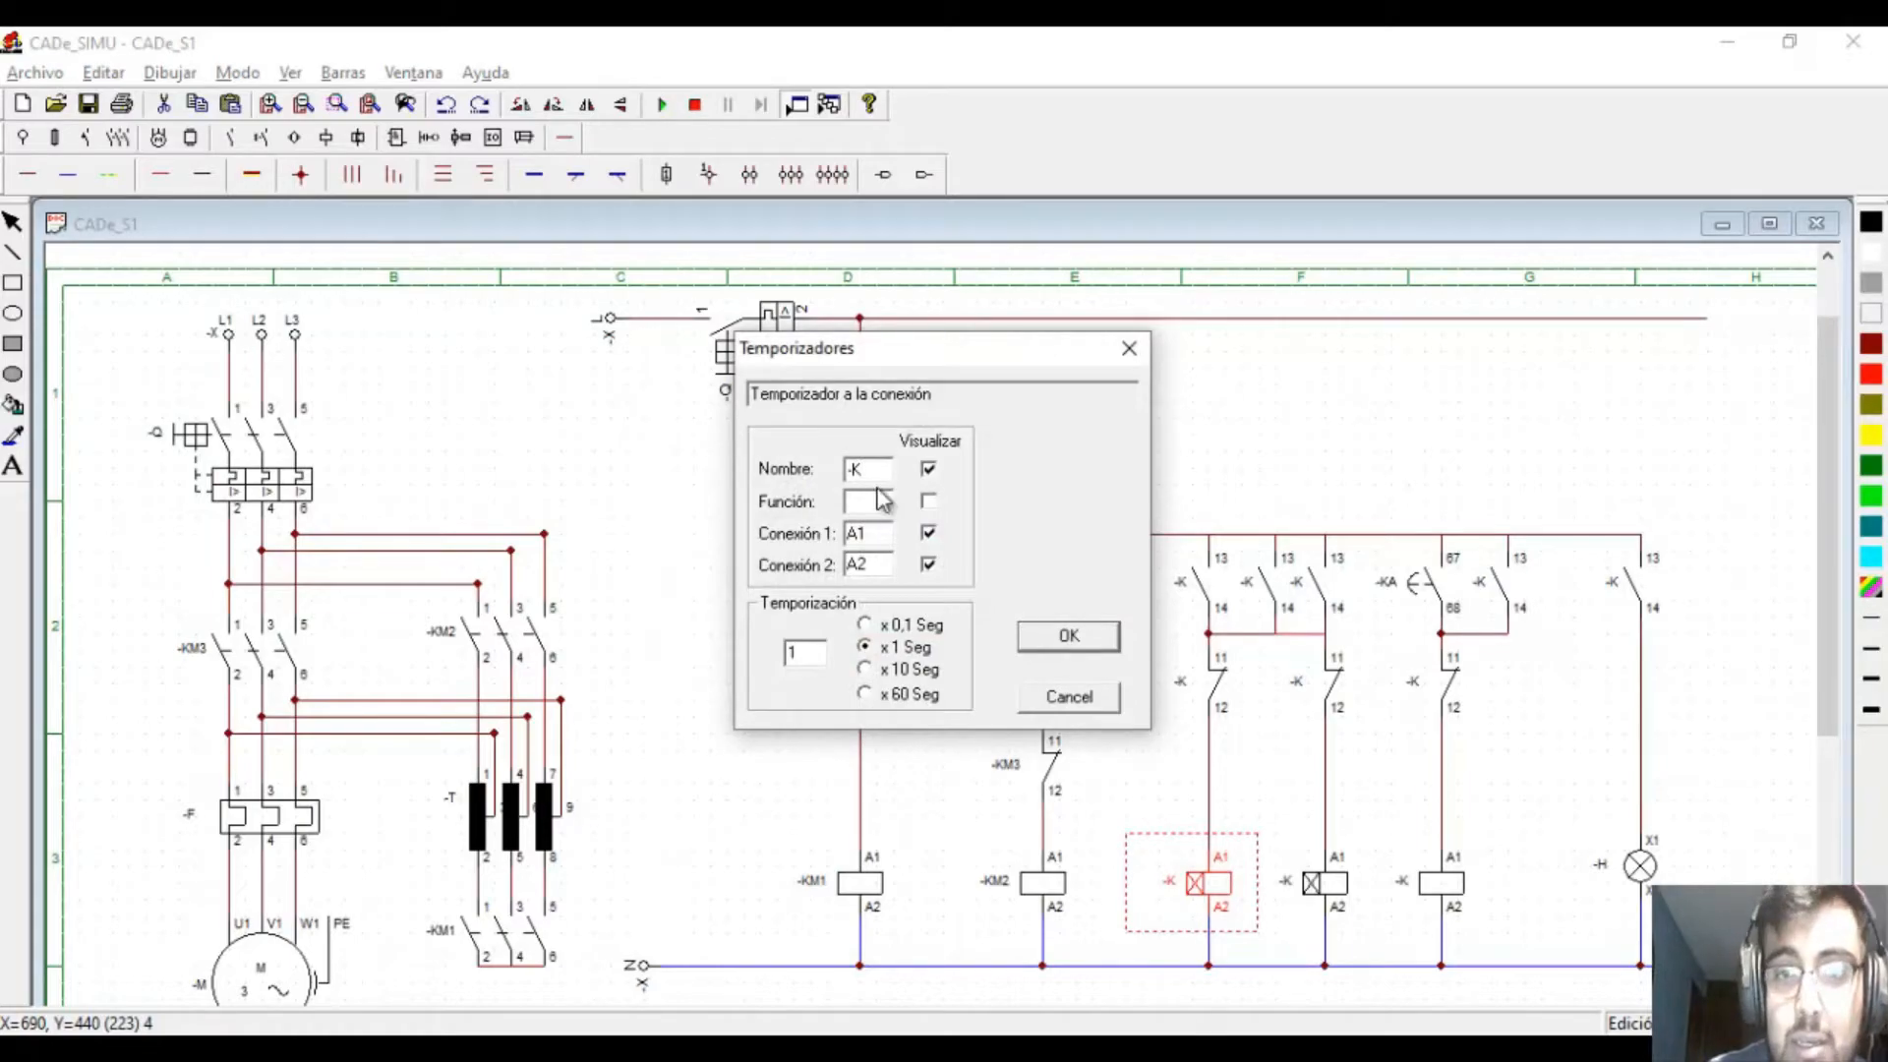
pyautogui.write('A1')
pyautogui.press('Return')
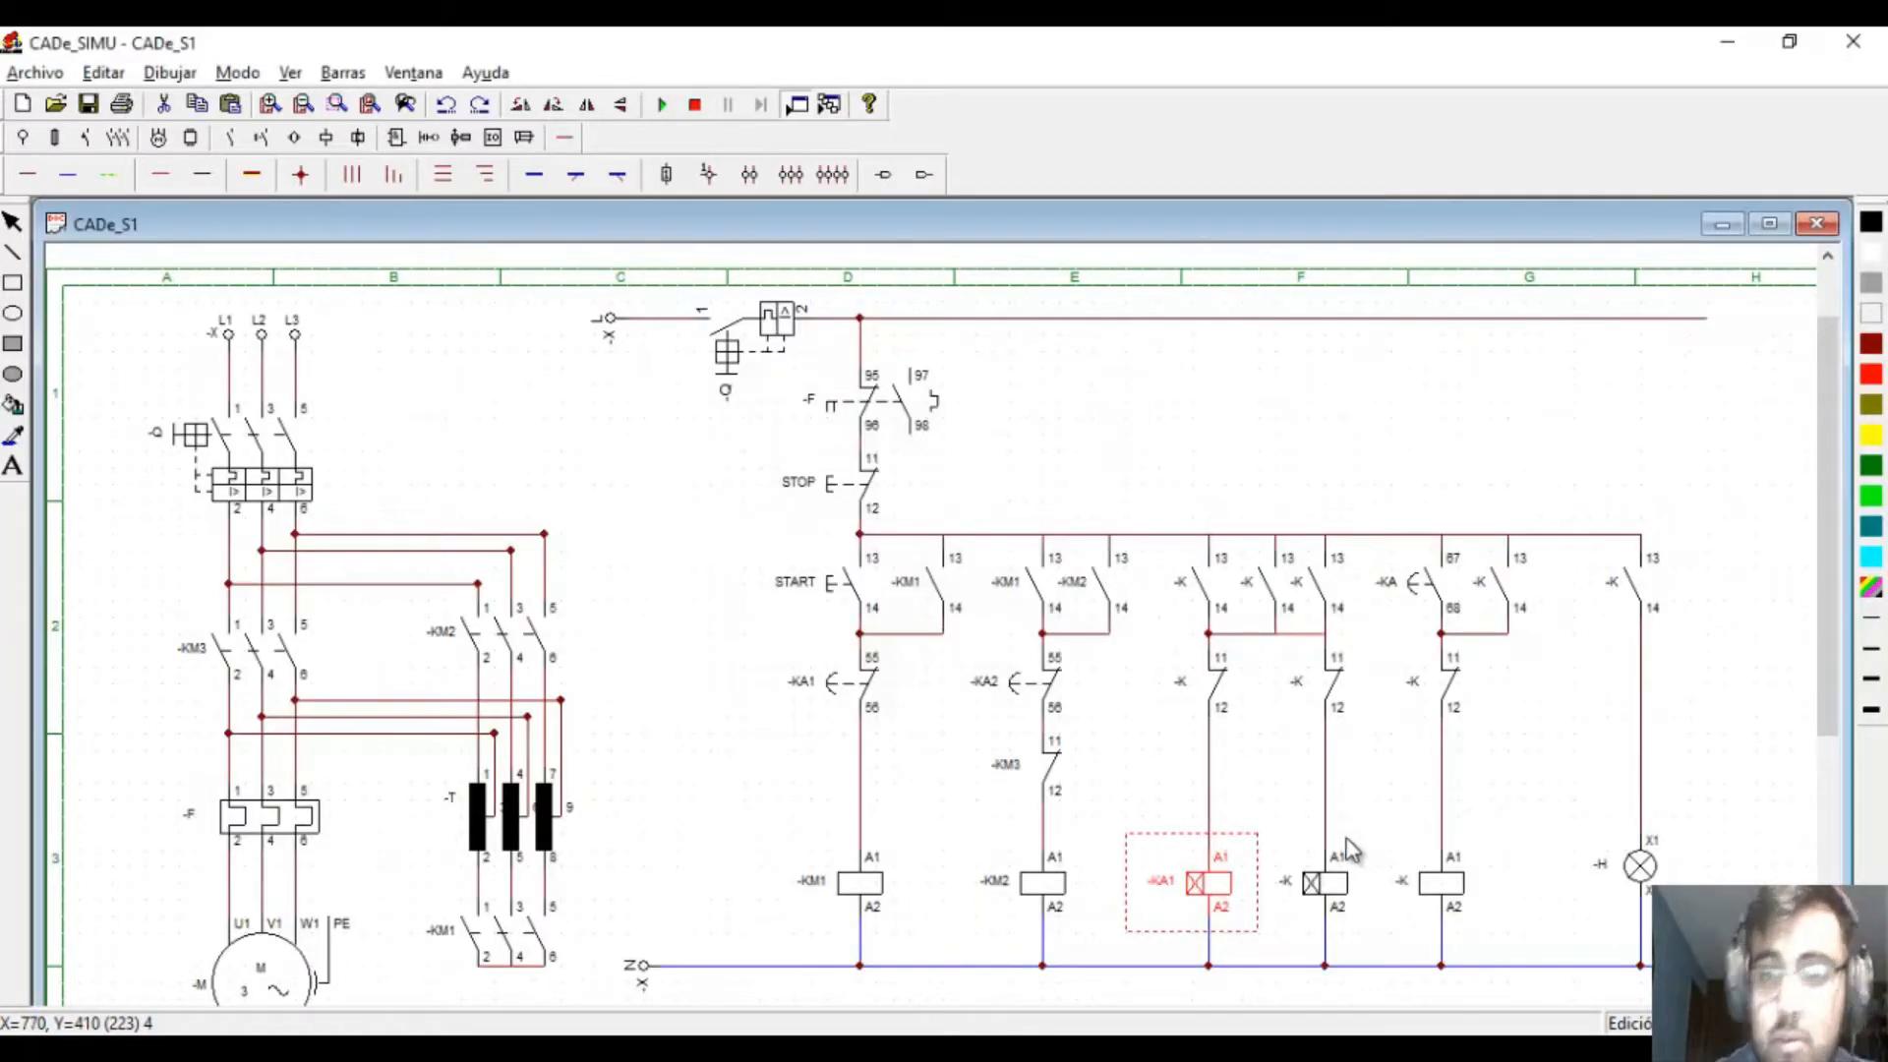
pyautogui.doubleClick(1327, 882)
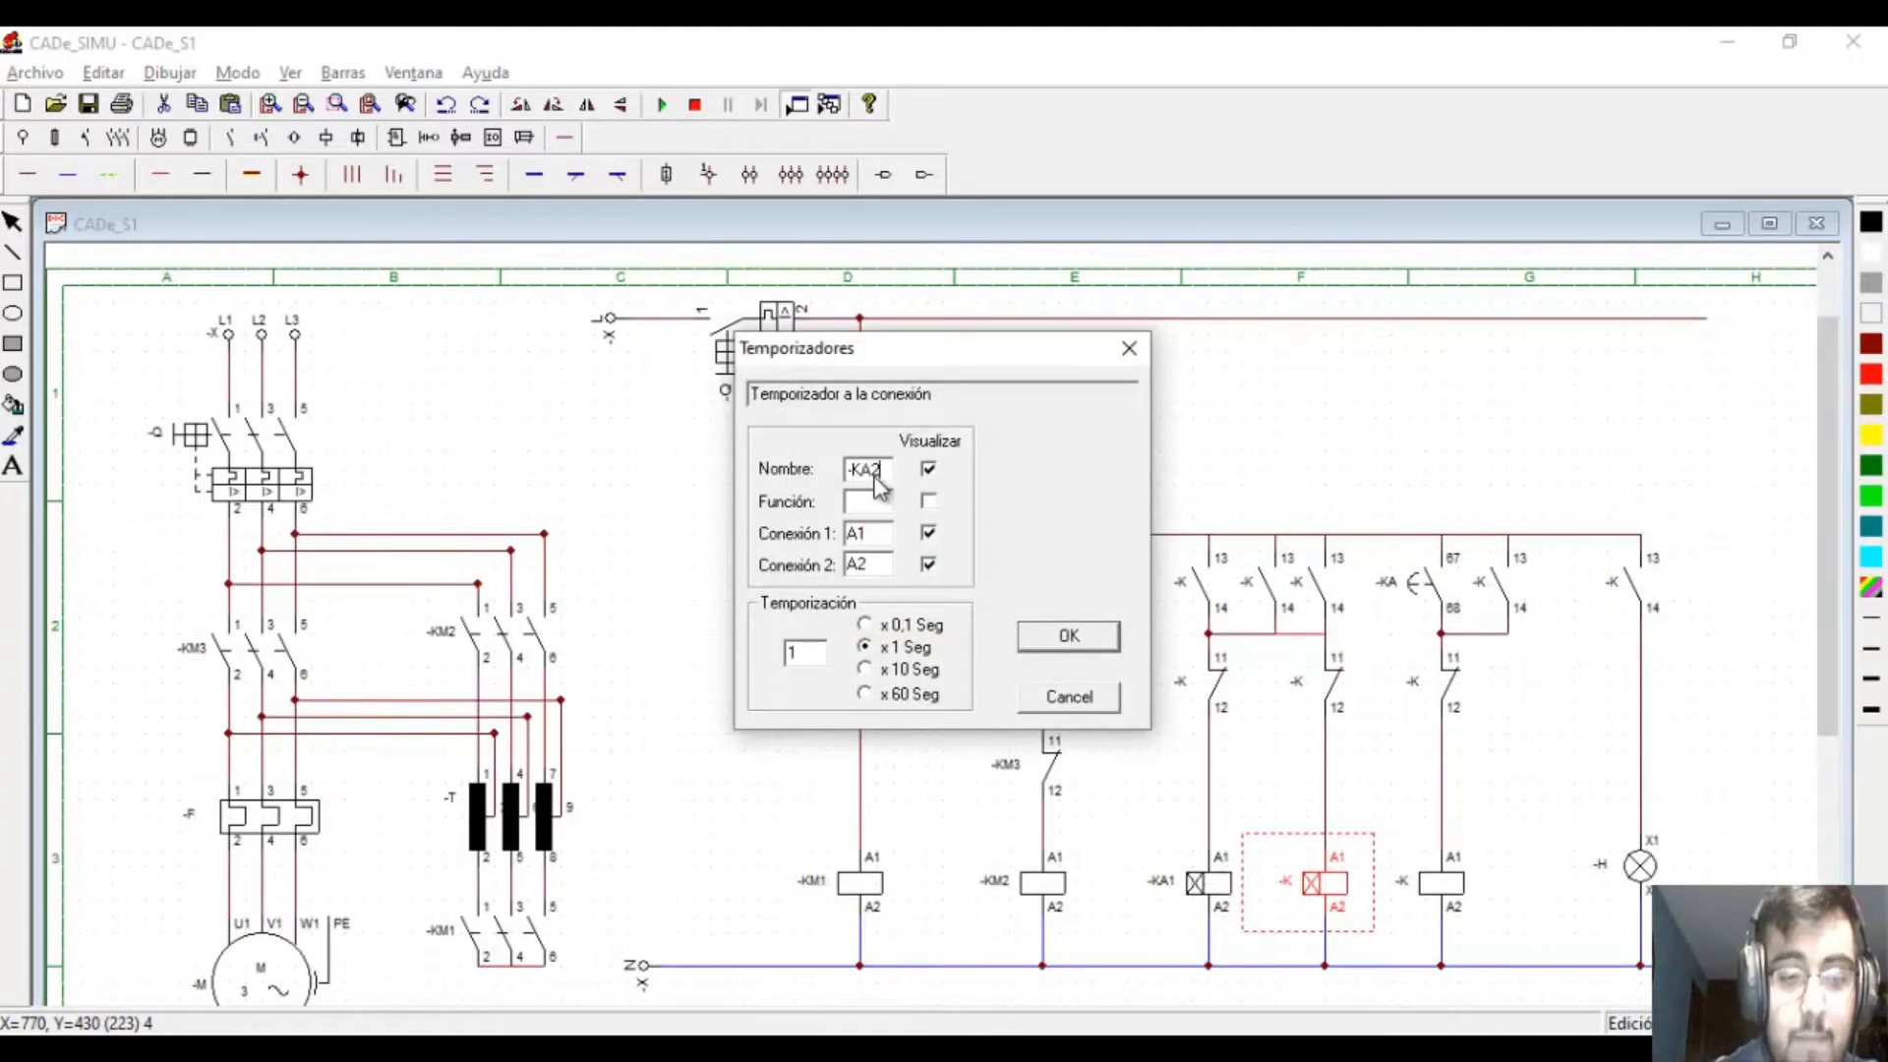
pyautogui.press('Return')
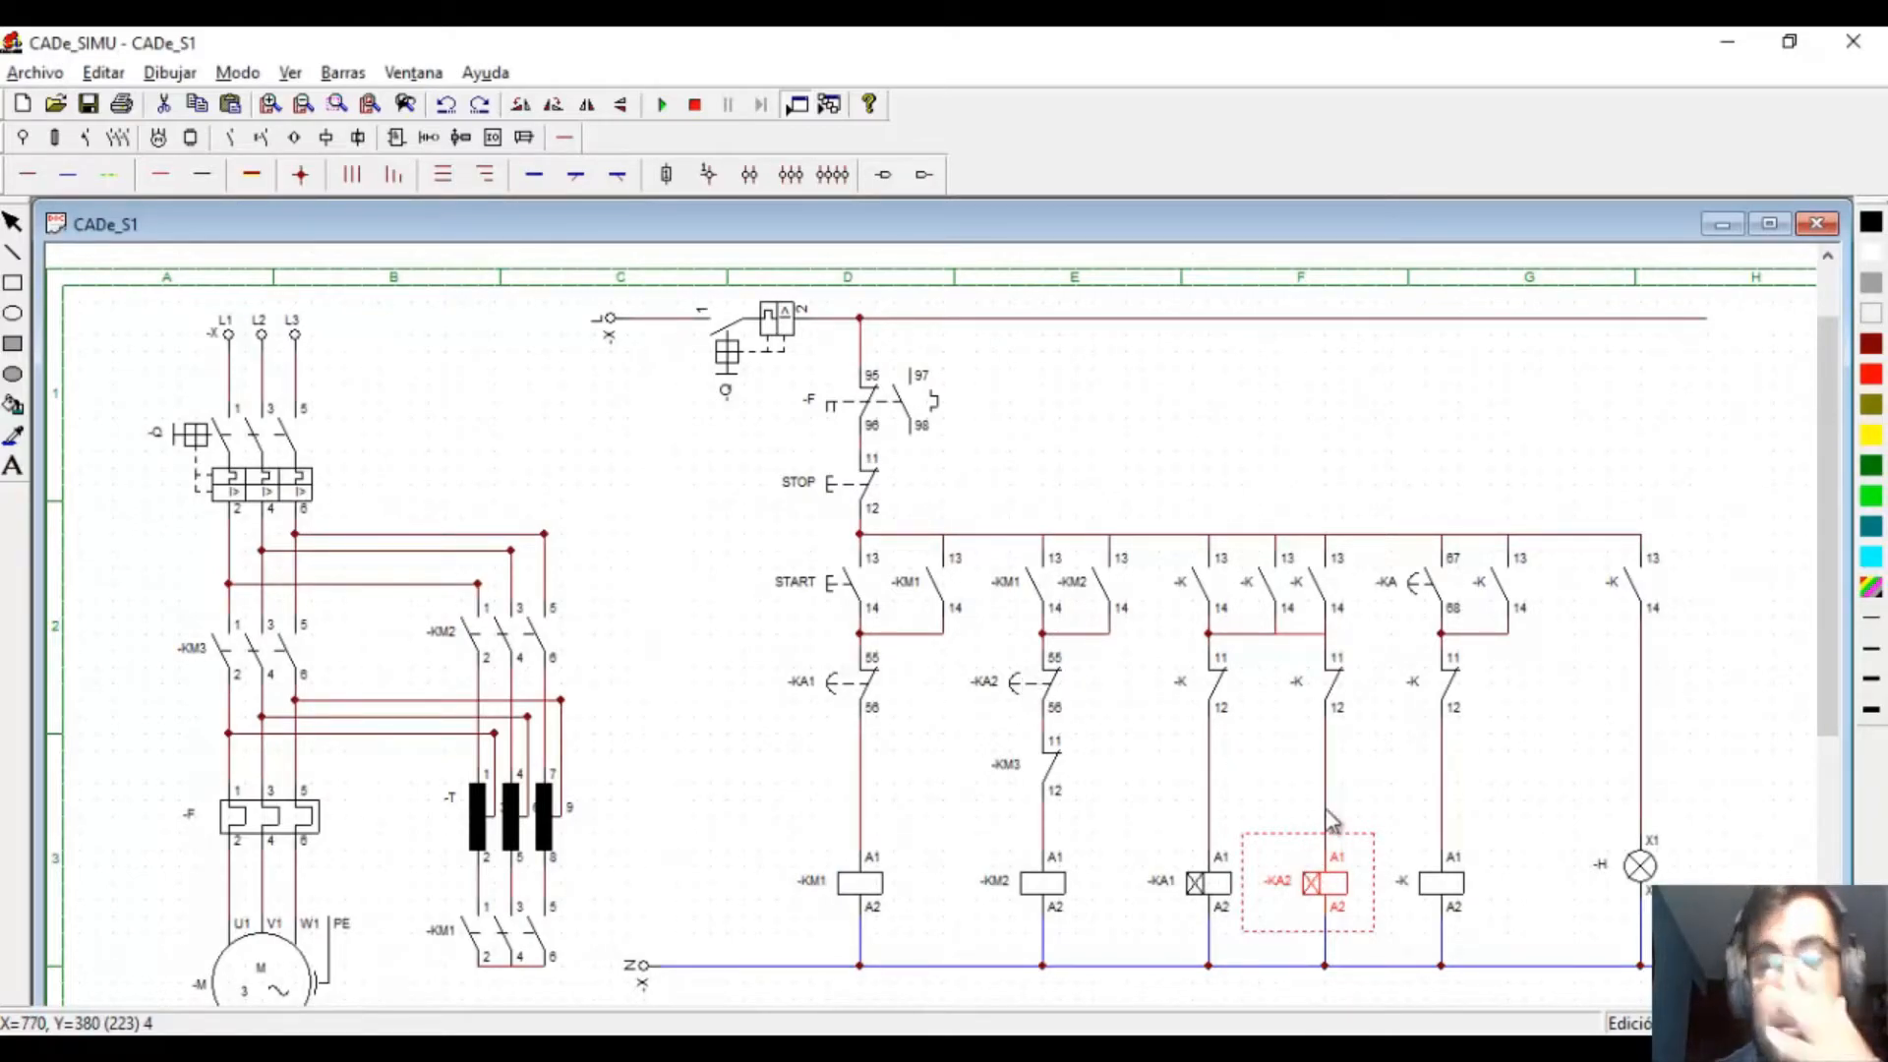
pyautogui.click(1306, 762)
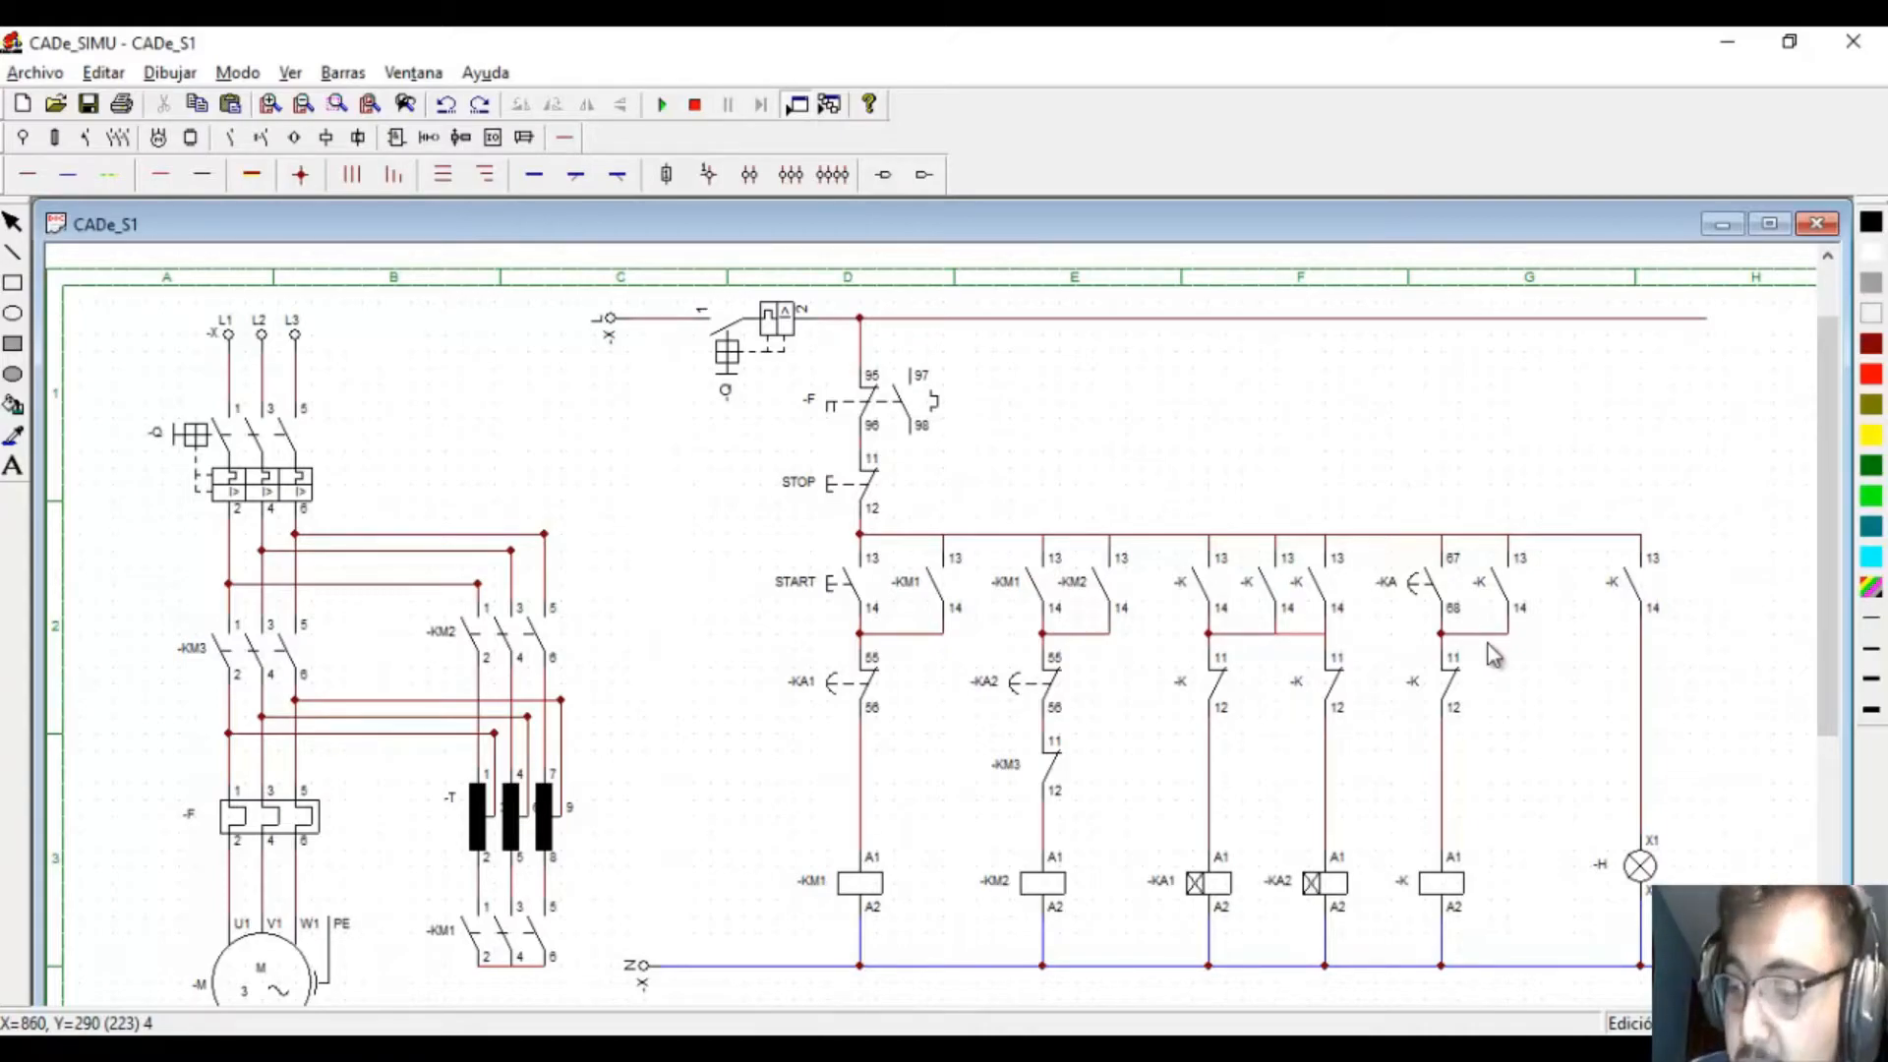
# - Rename the first normally open contact at the head of the third control branch as -KM2
pyautogui.click(1190, 590)
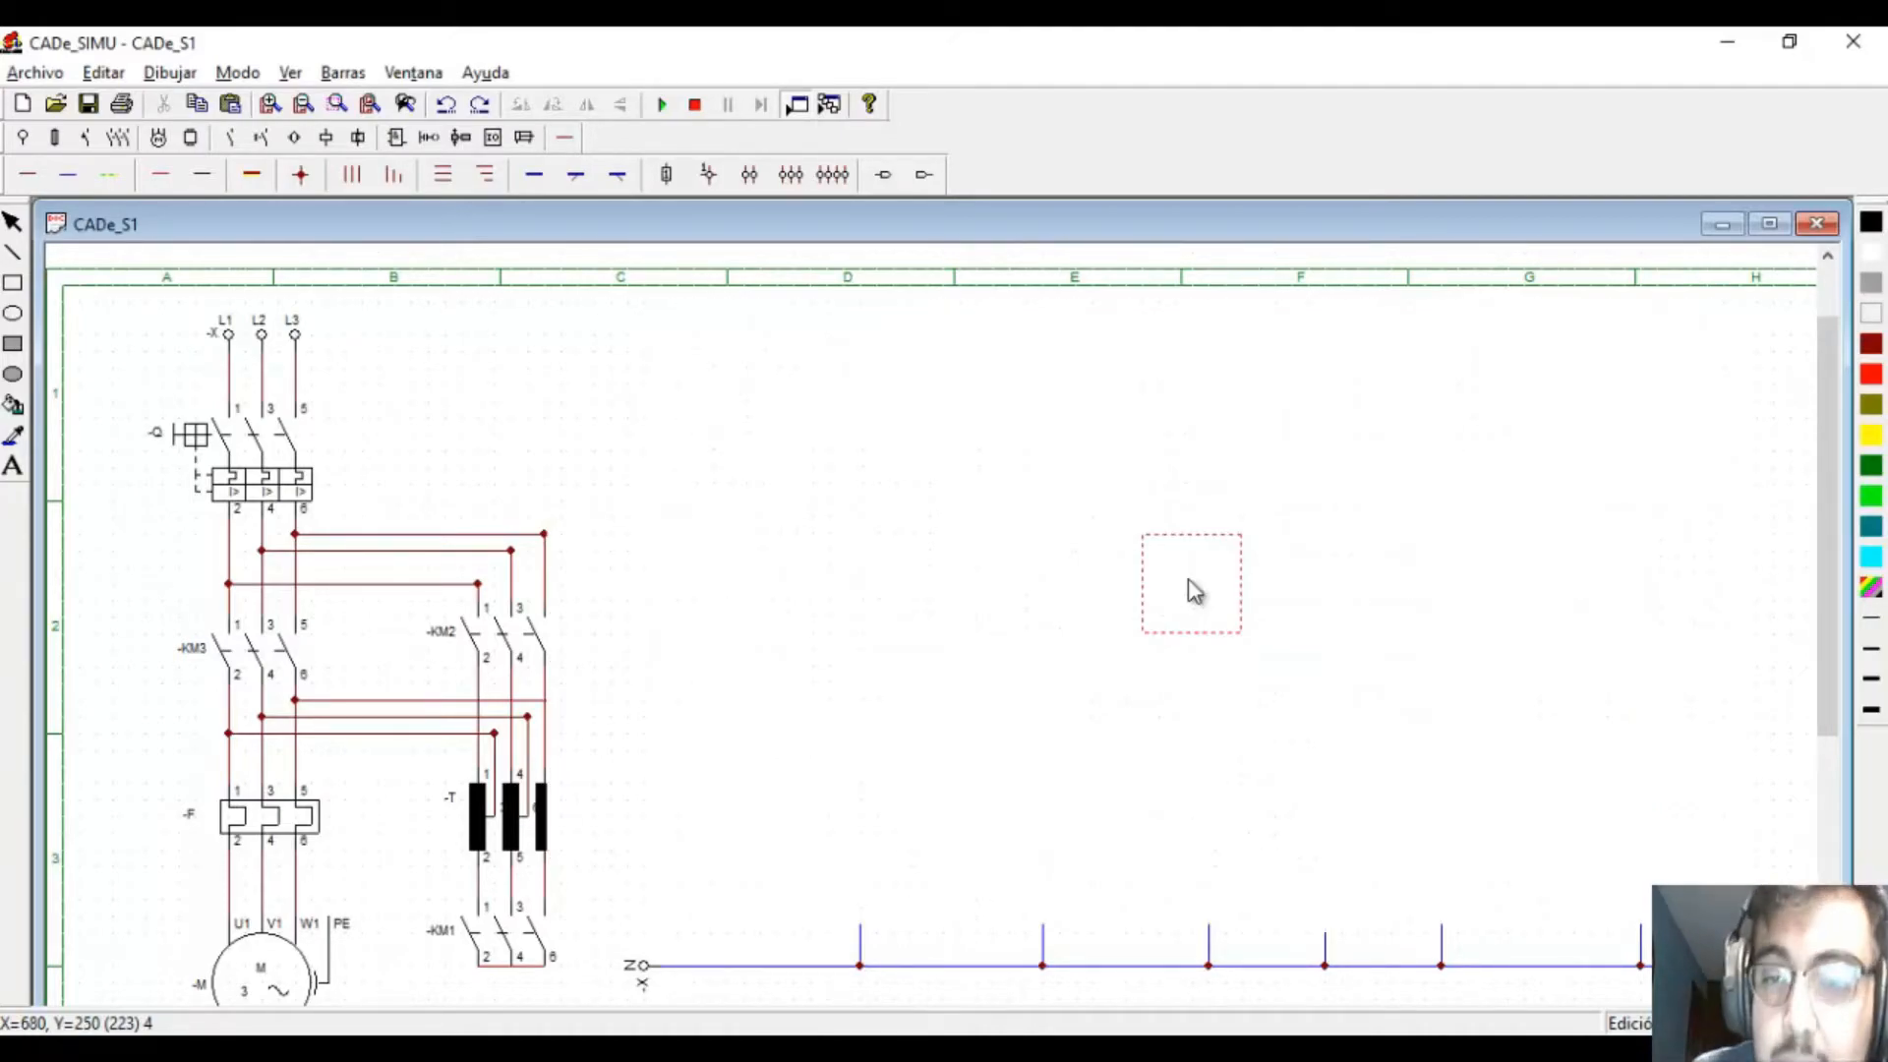
pyautogui.doubleClick(1201, 597)
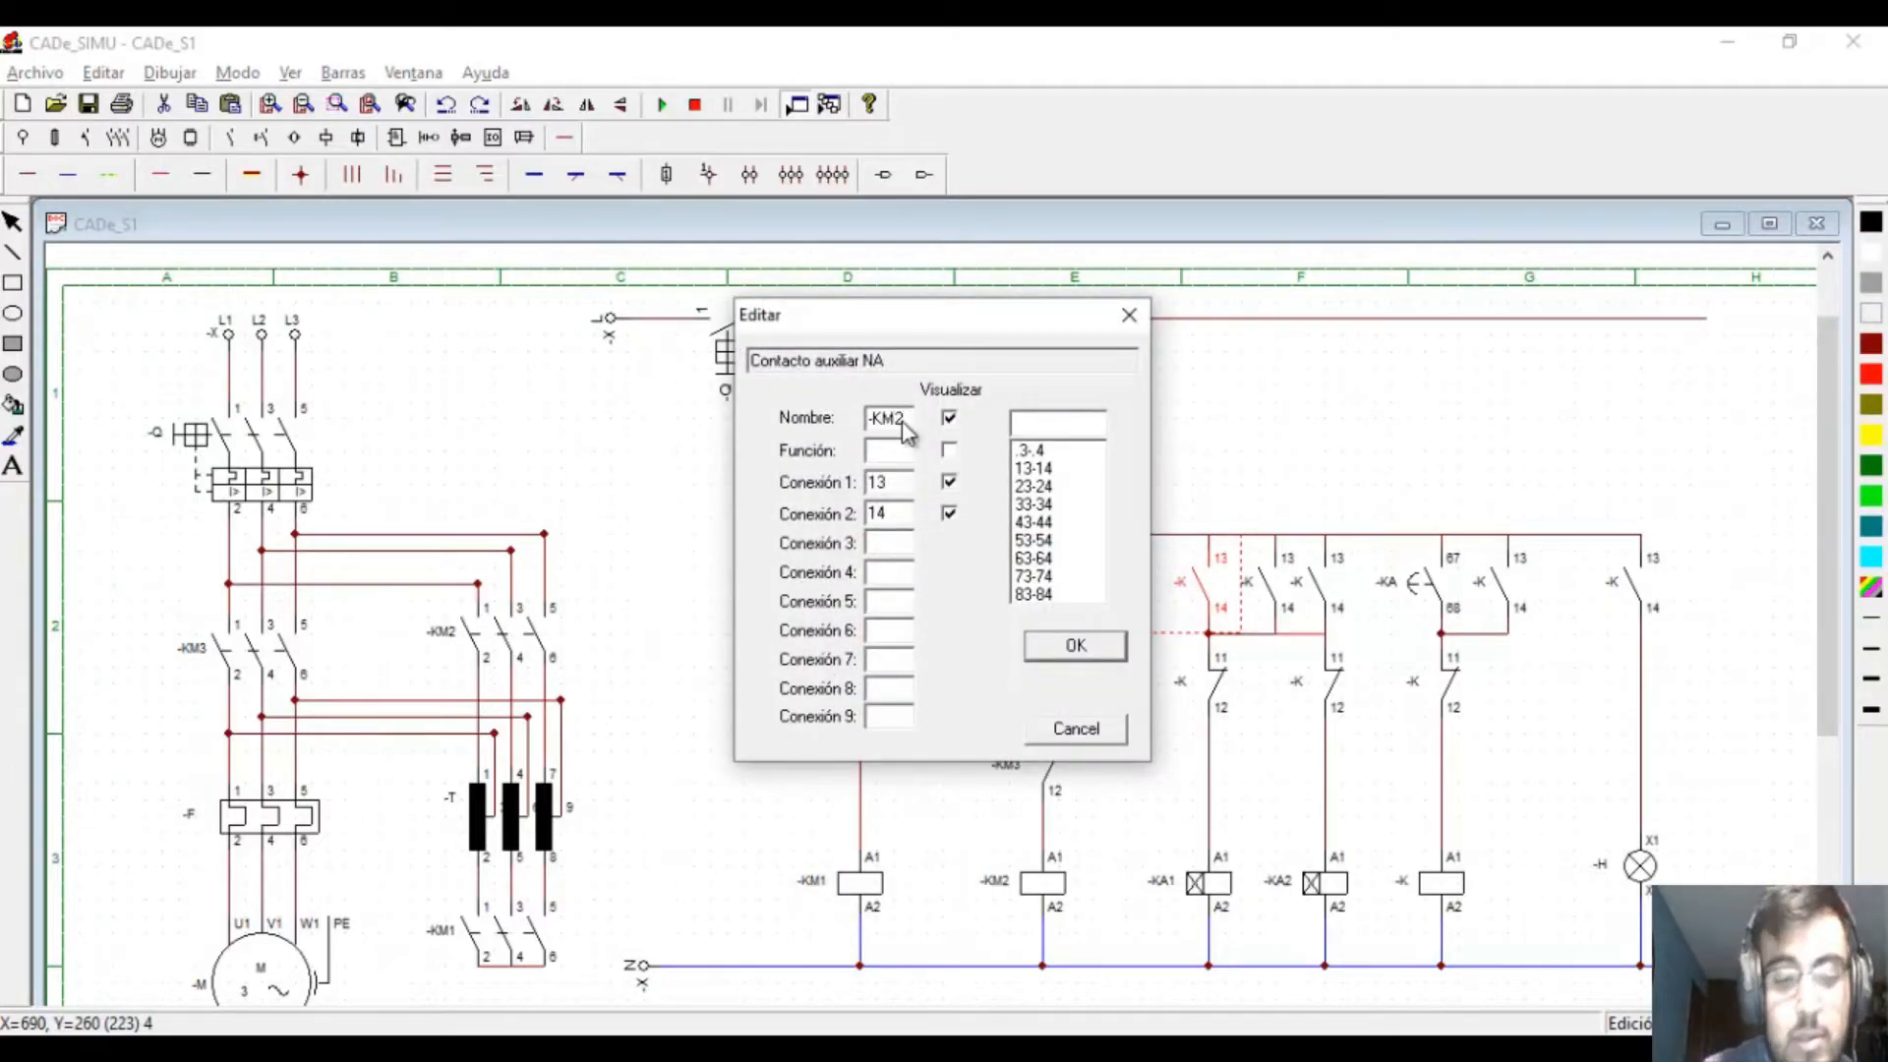
pyautogui.press('Return')
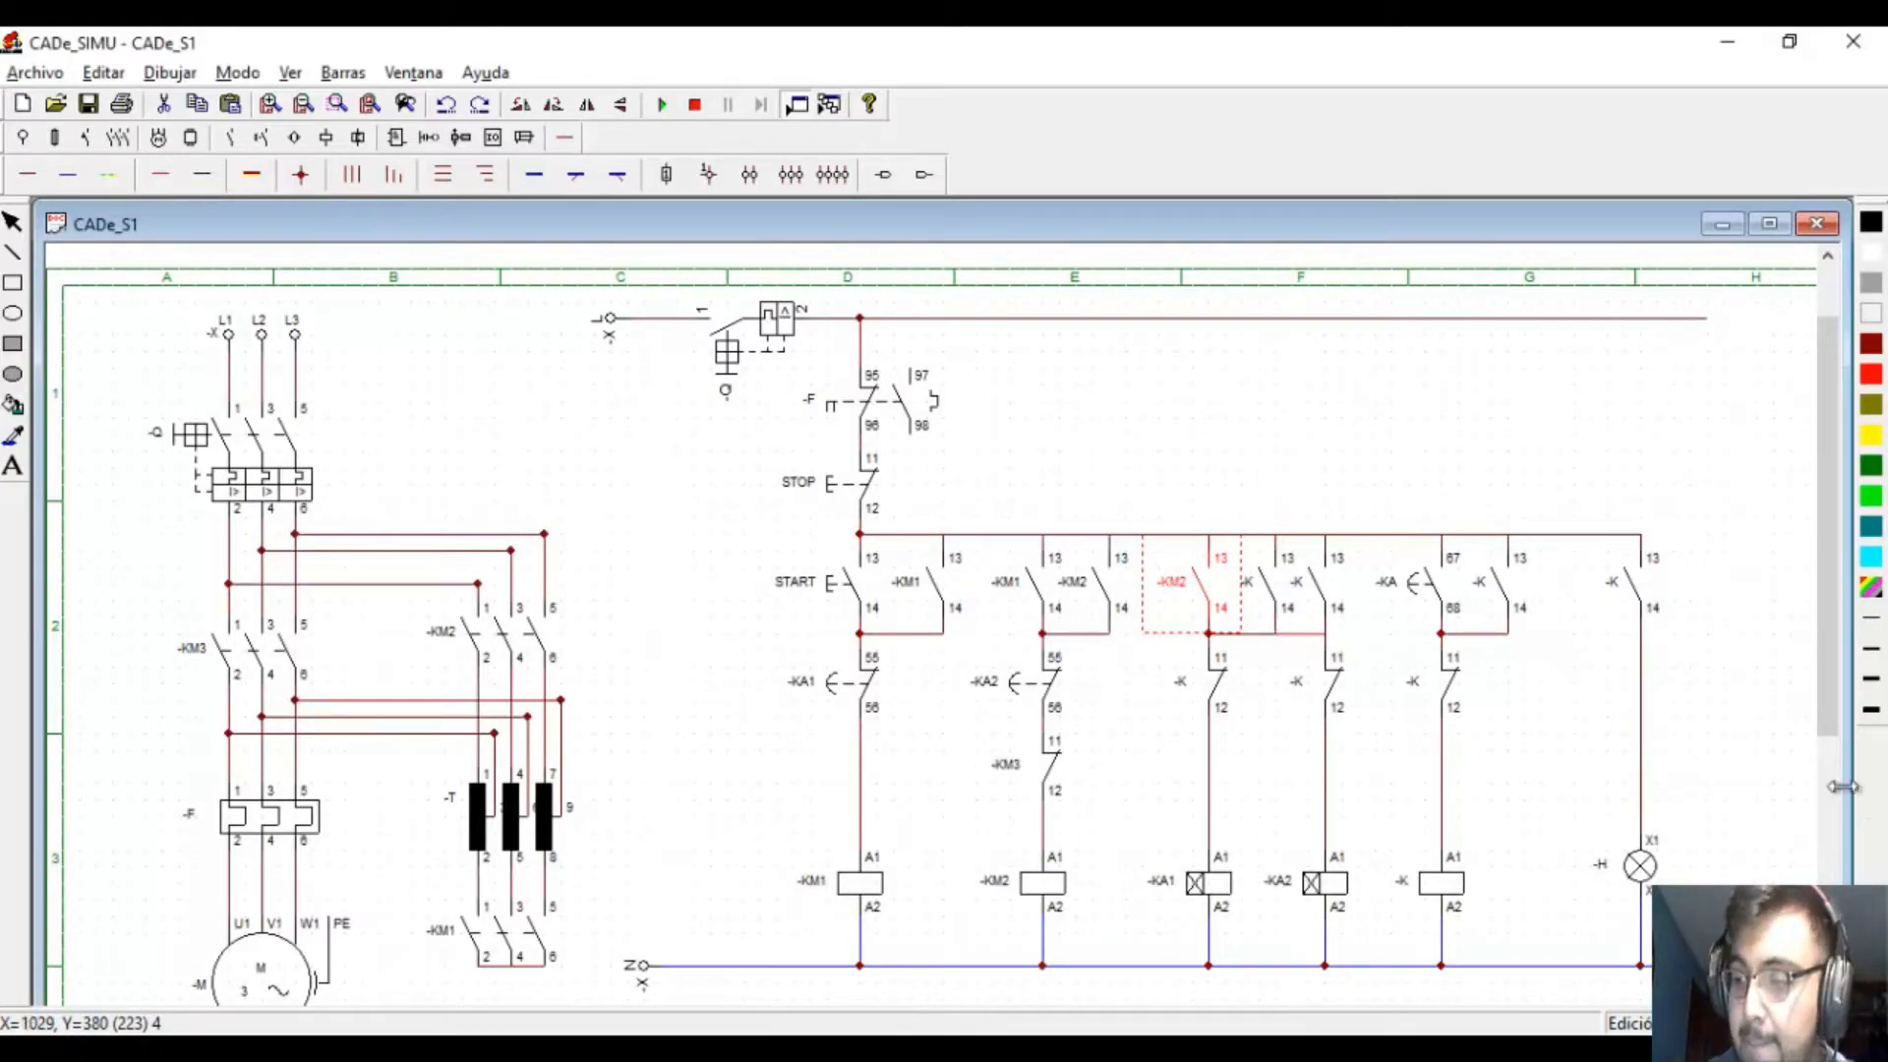
# - Rename the two normally open contacts right of the third branch's -KM2 contact as -KA1 and -KA2
pyautogui.doubleClick(1268, 592)
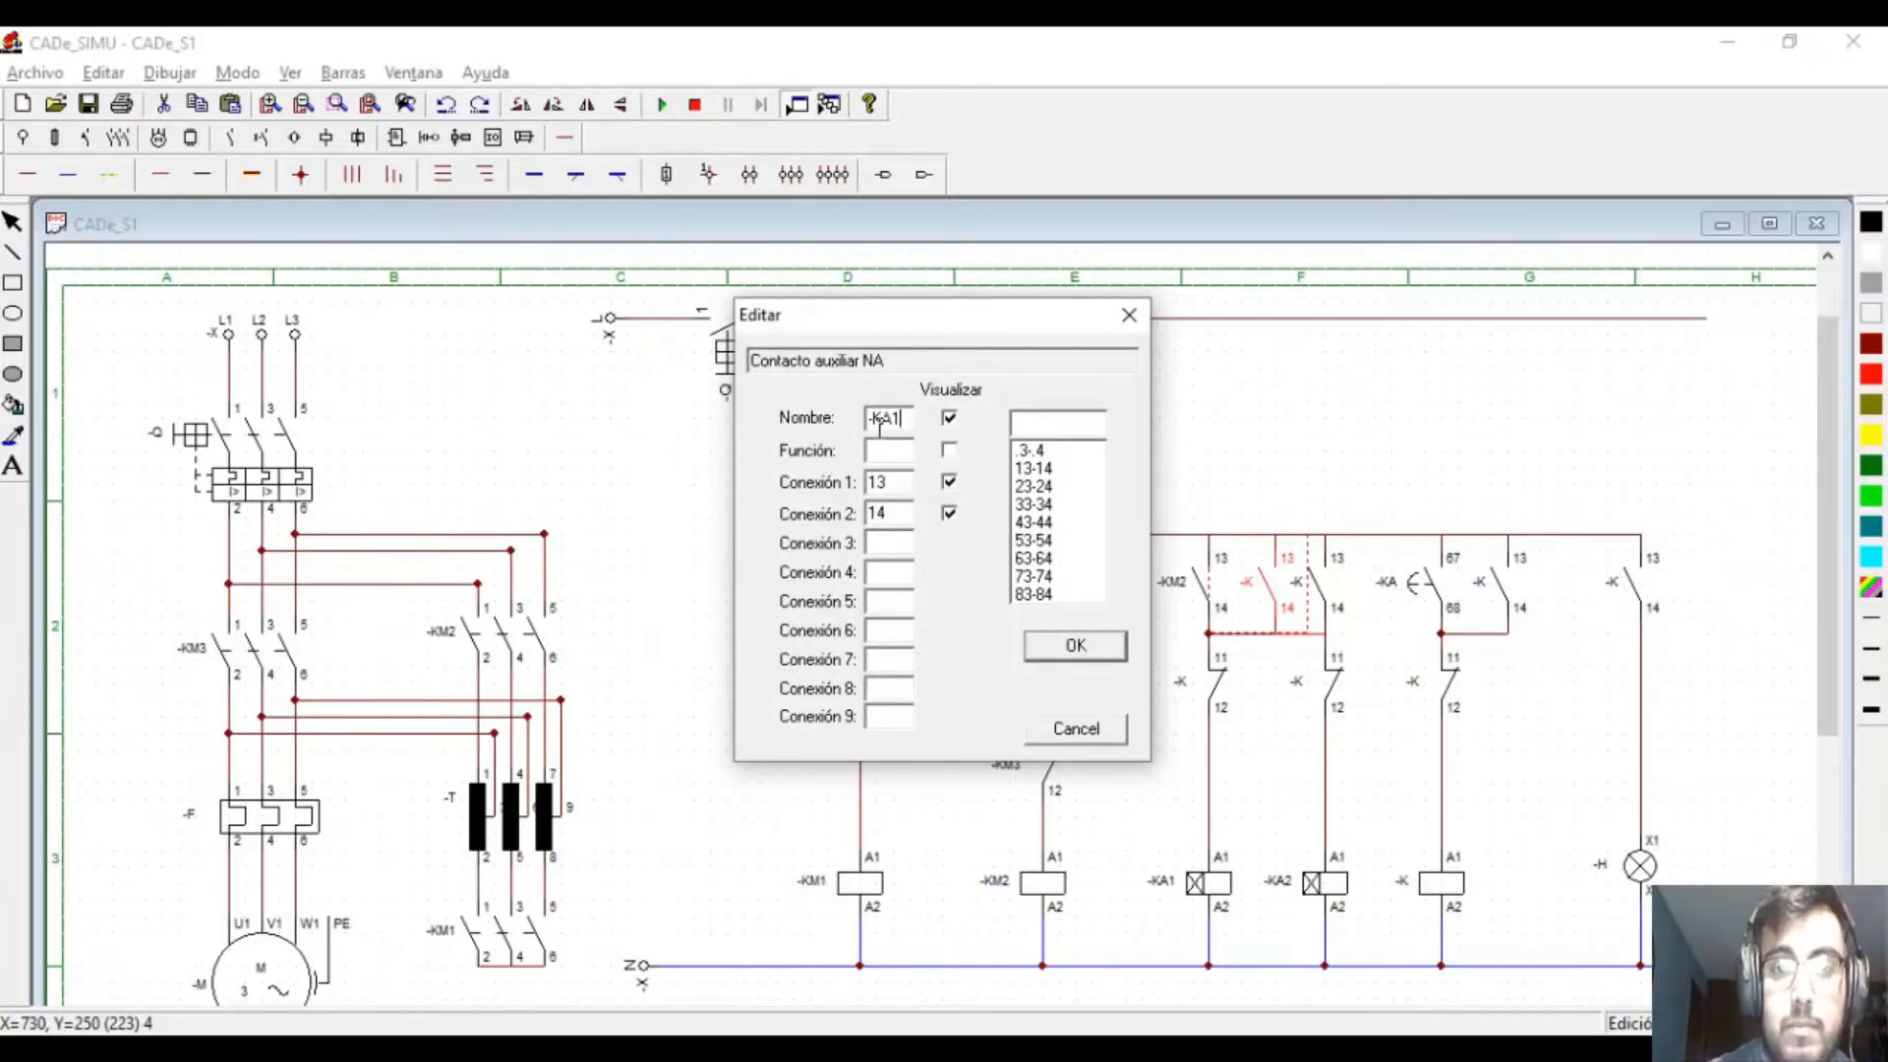
pyautogui.press('Return')
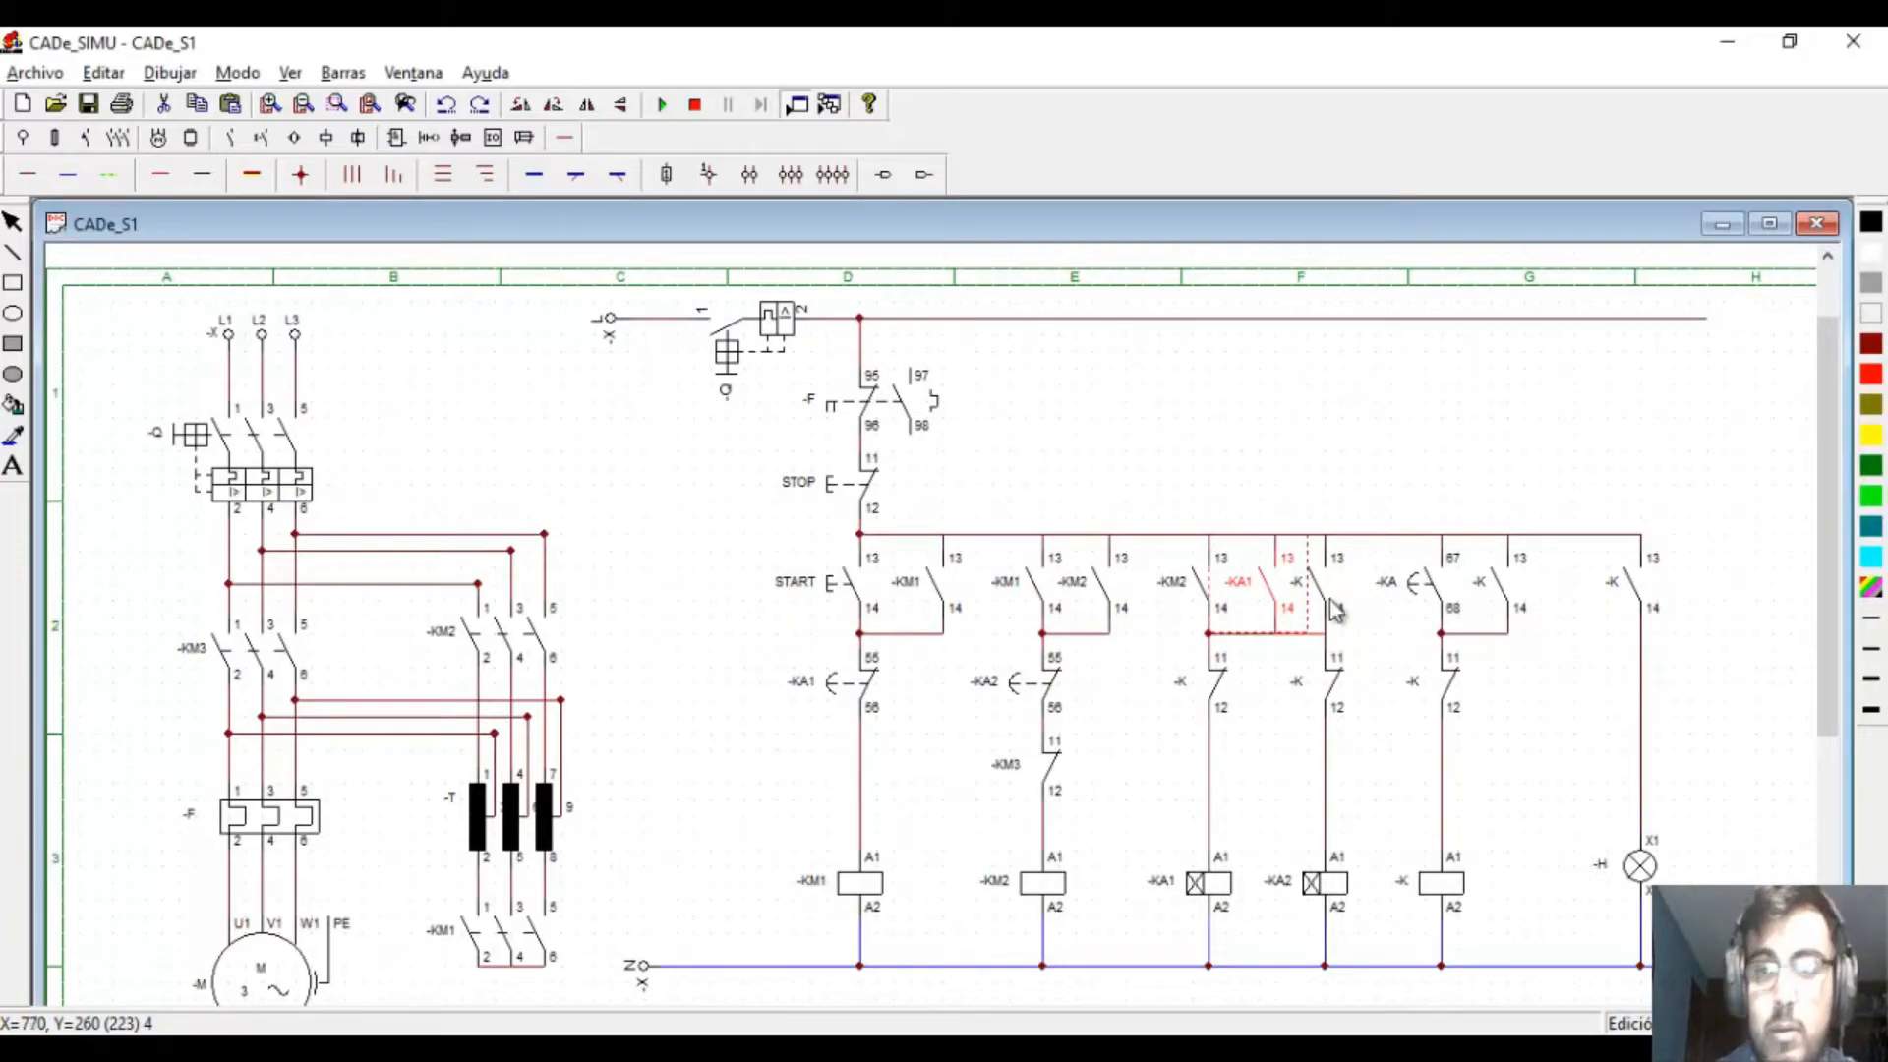
pyautogui.doubleClick(1334, 610)
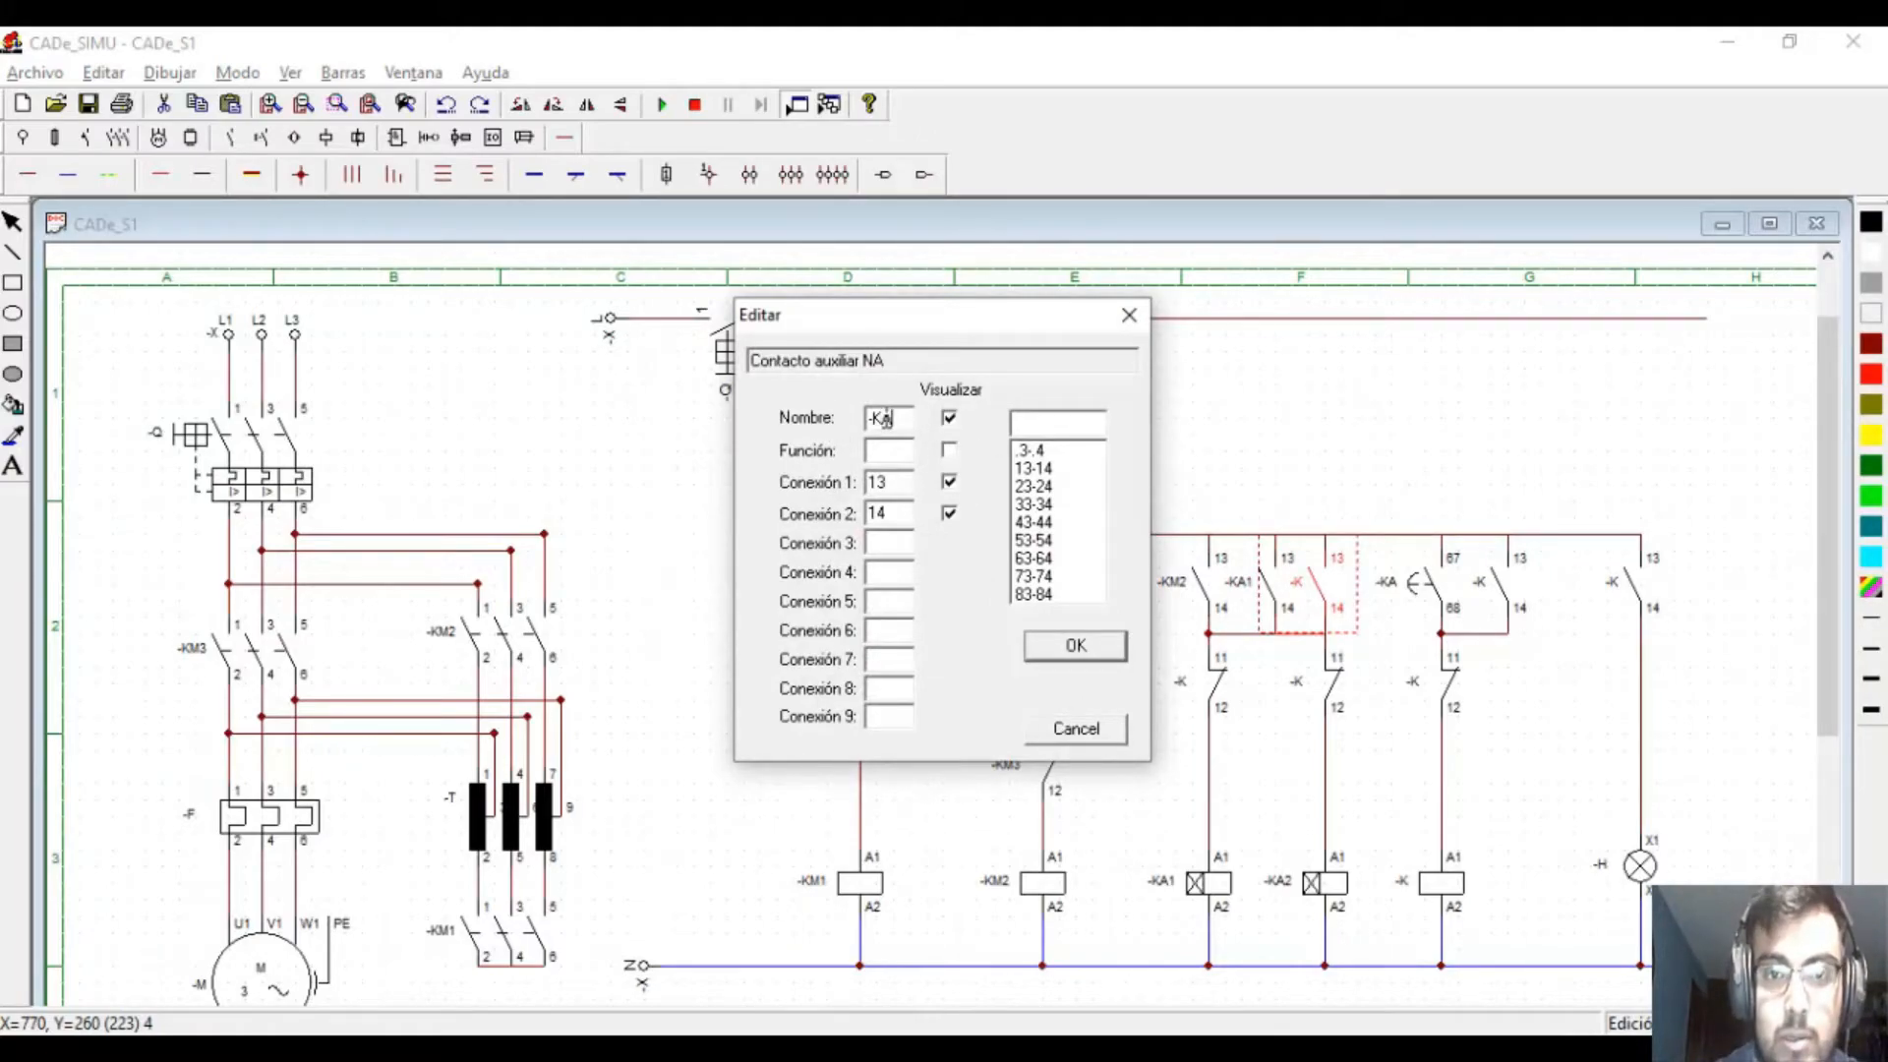
pyautogui.write('A2')
pyautogui.click(1082, 645)
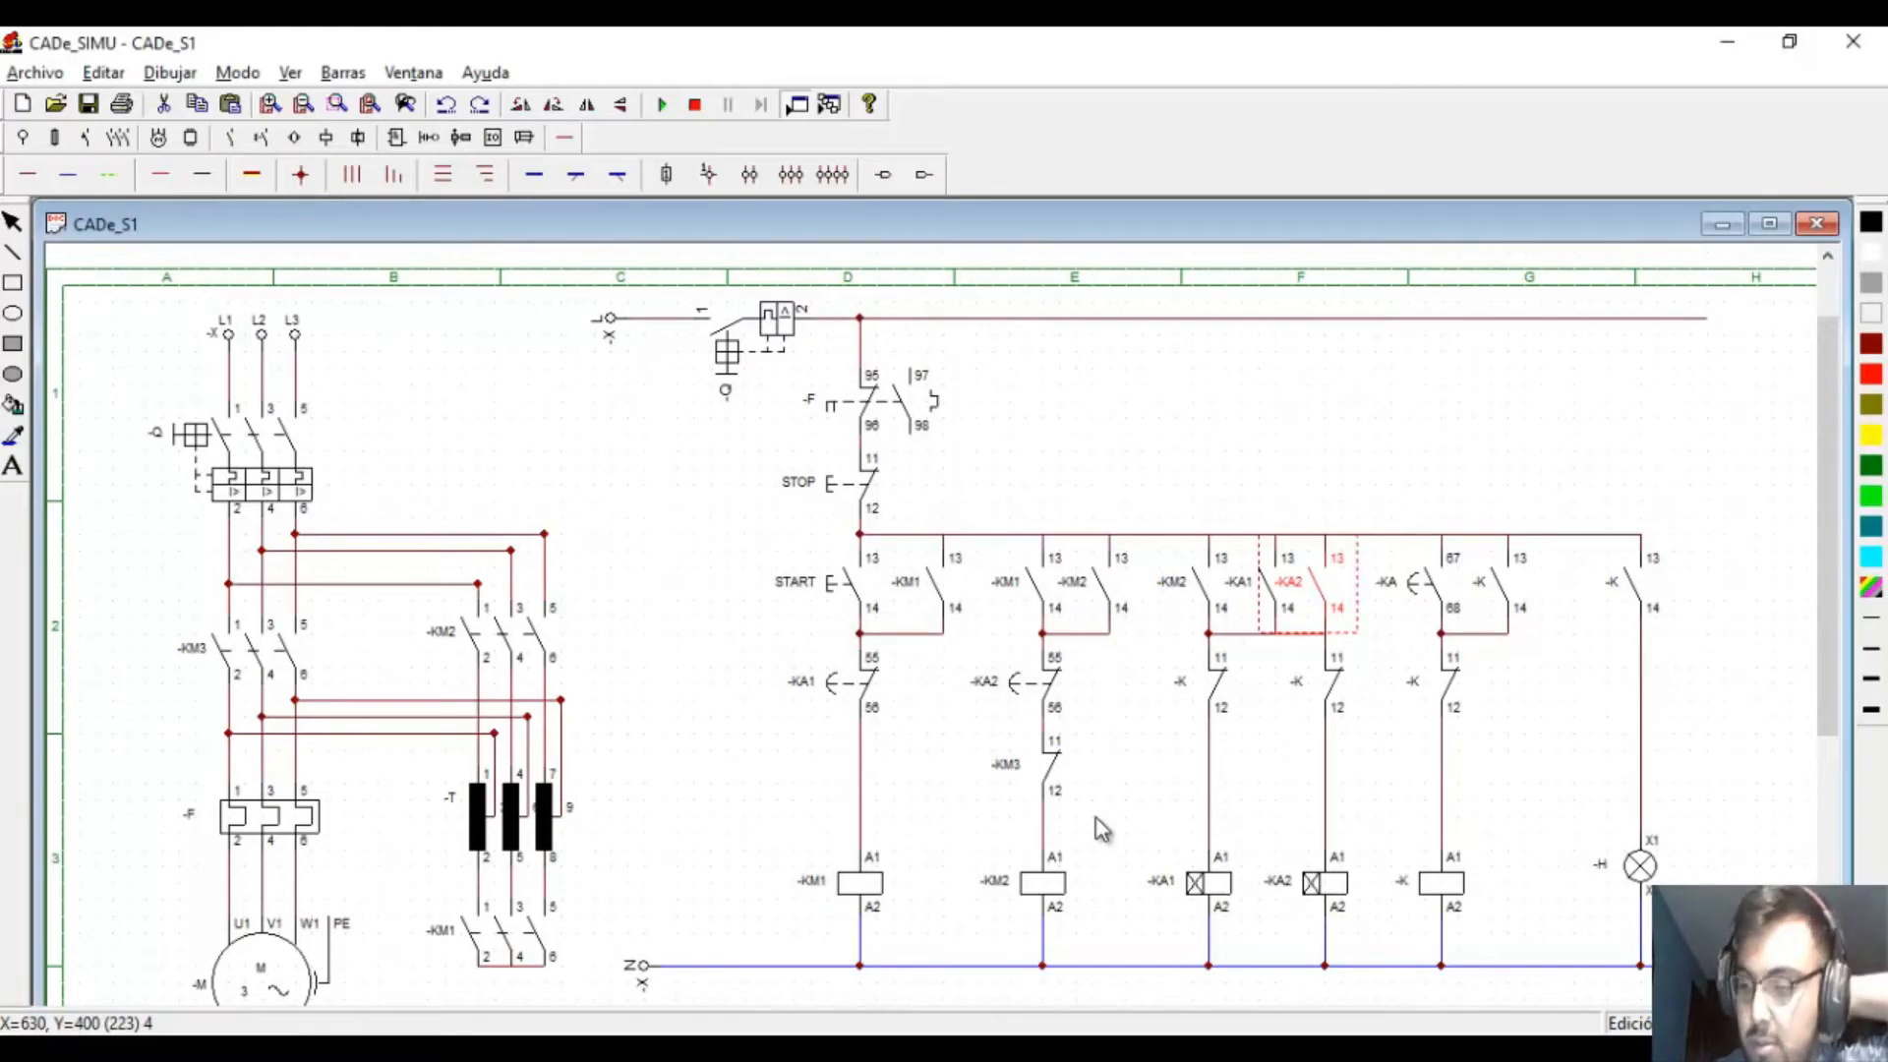
# - Rename the normally closed auxiliary contacts above the -KA1 and -KA2 timer coils as -KM3
pyautogui.doubleClick(1215, 684)
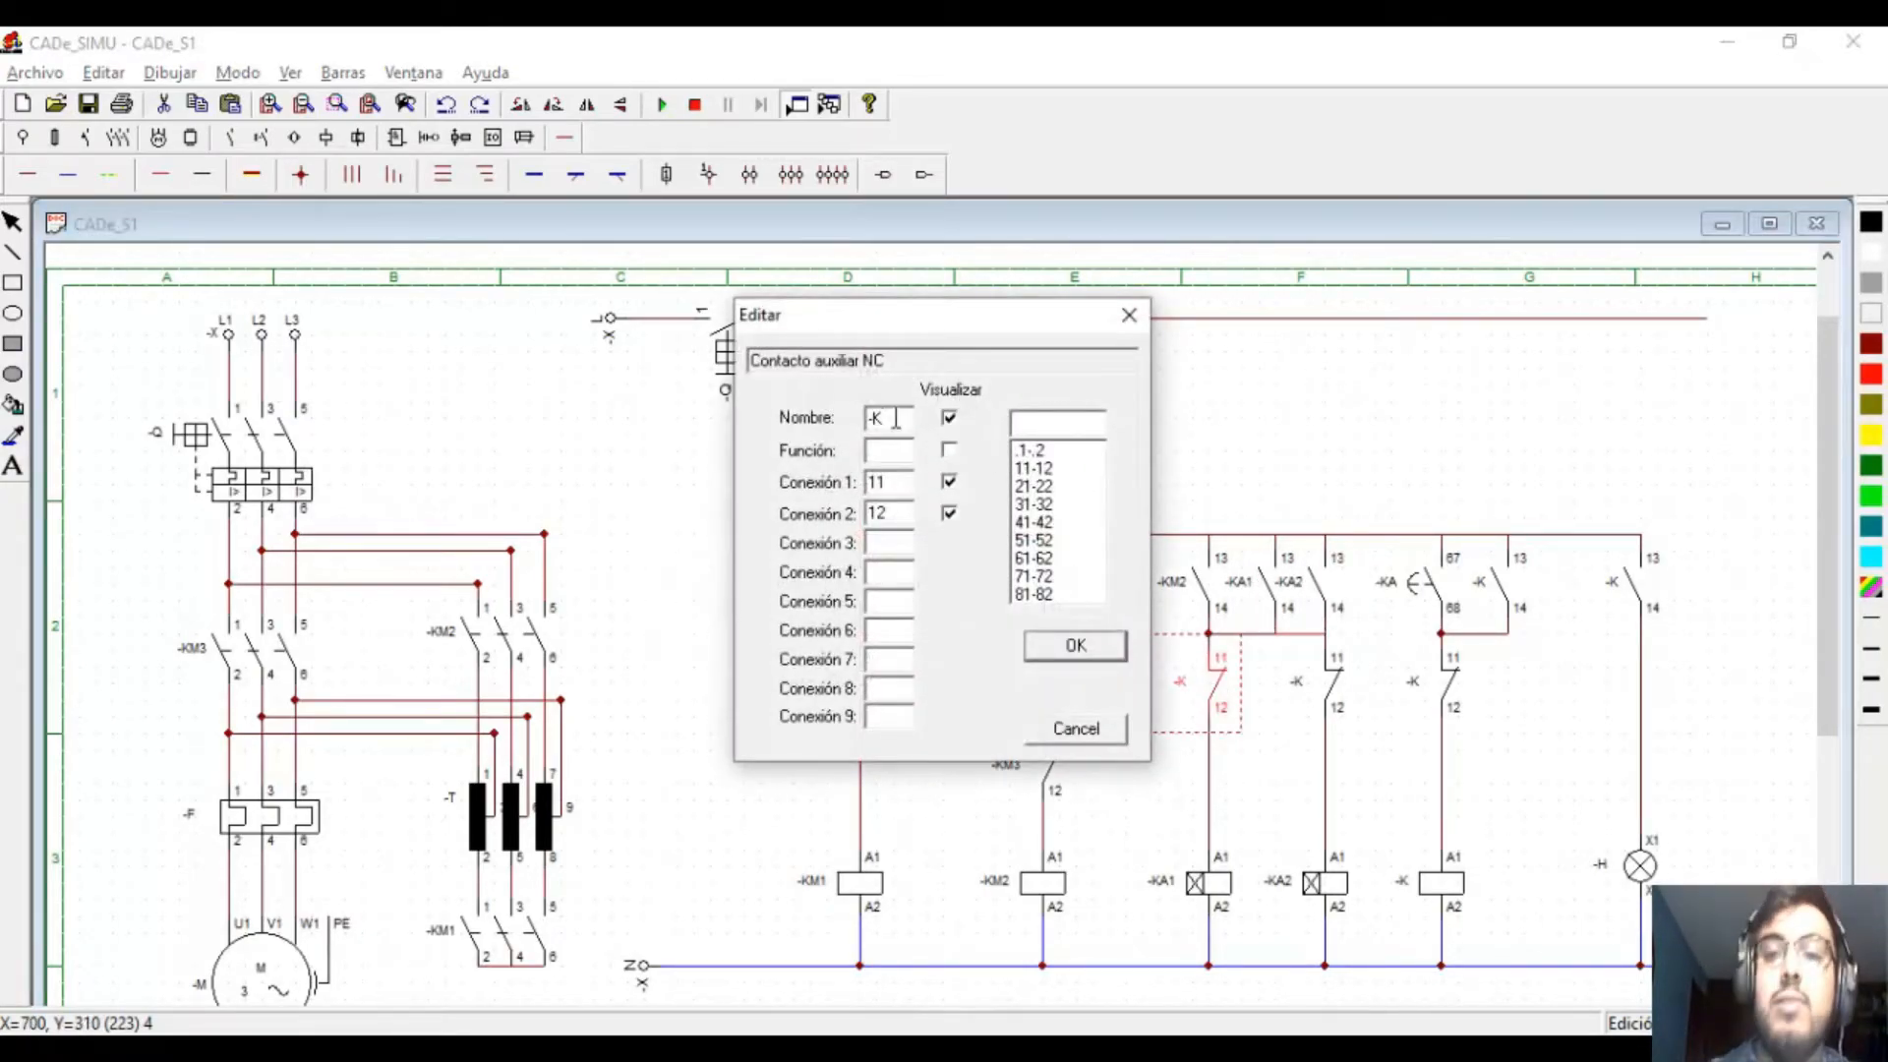
pyautogui.write('M2')
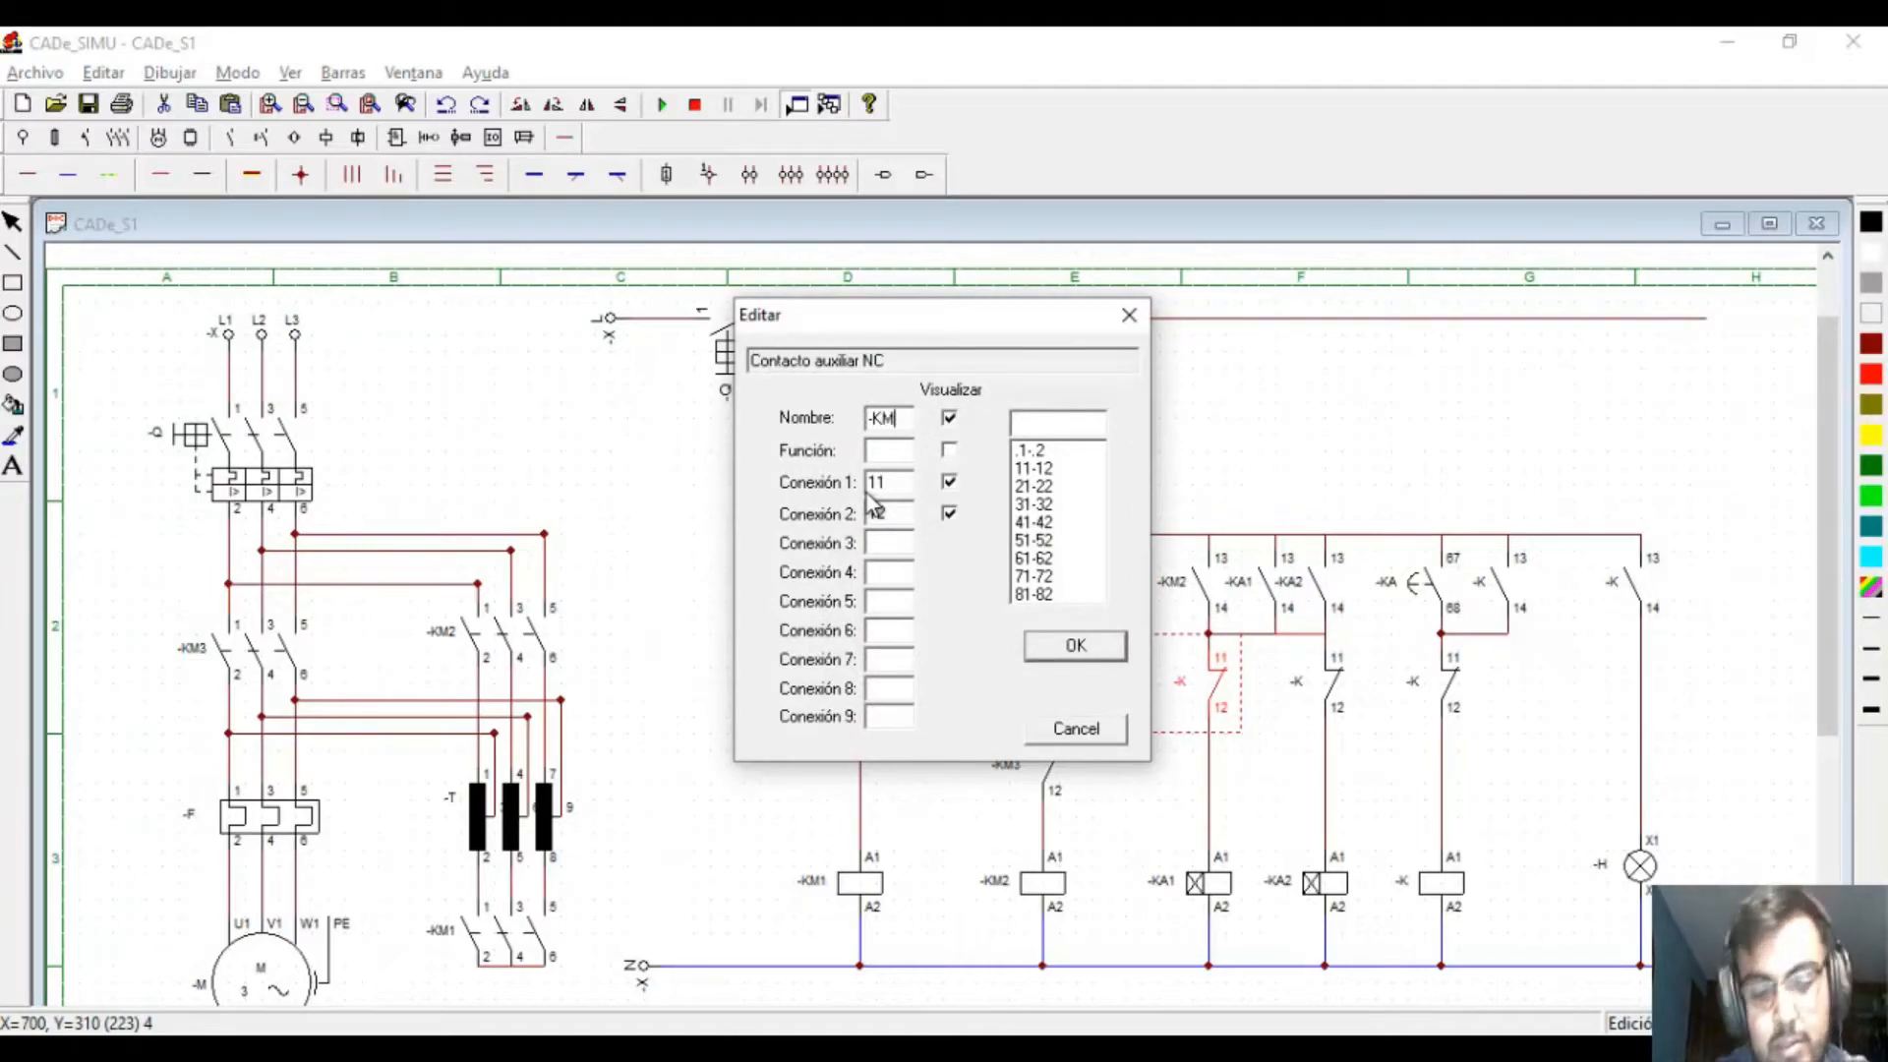
pyautogui.press('BackSpace')
pyautogui.write('3')
pyautogui.press('BackSpace')
pyautogui.press('BackSpace')
pyautogui.write('M3')
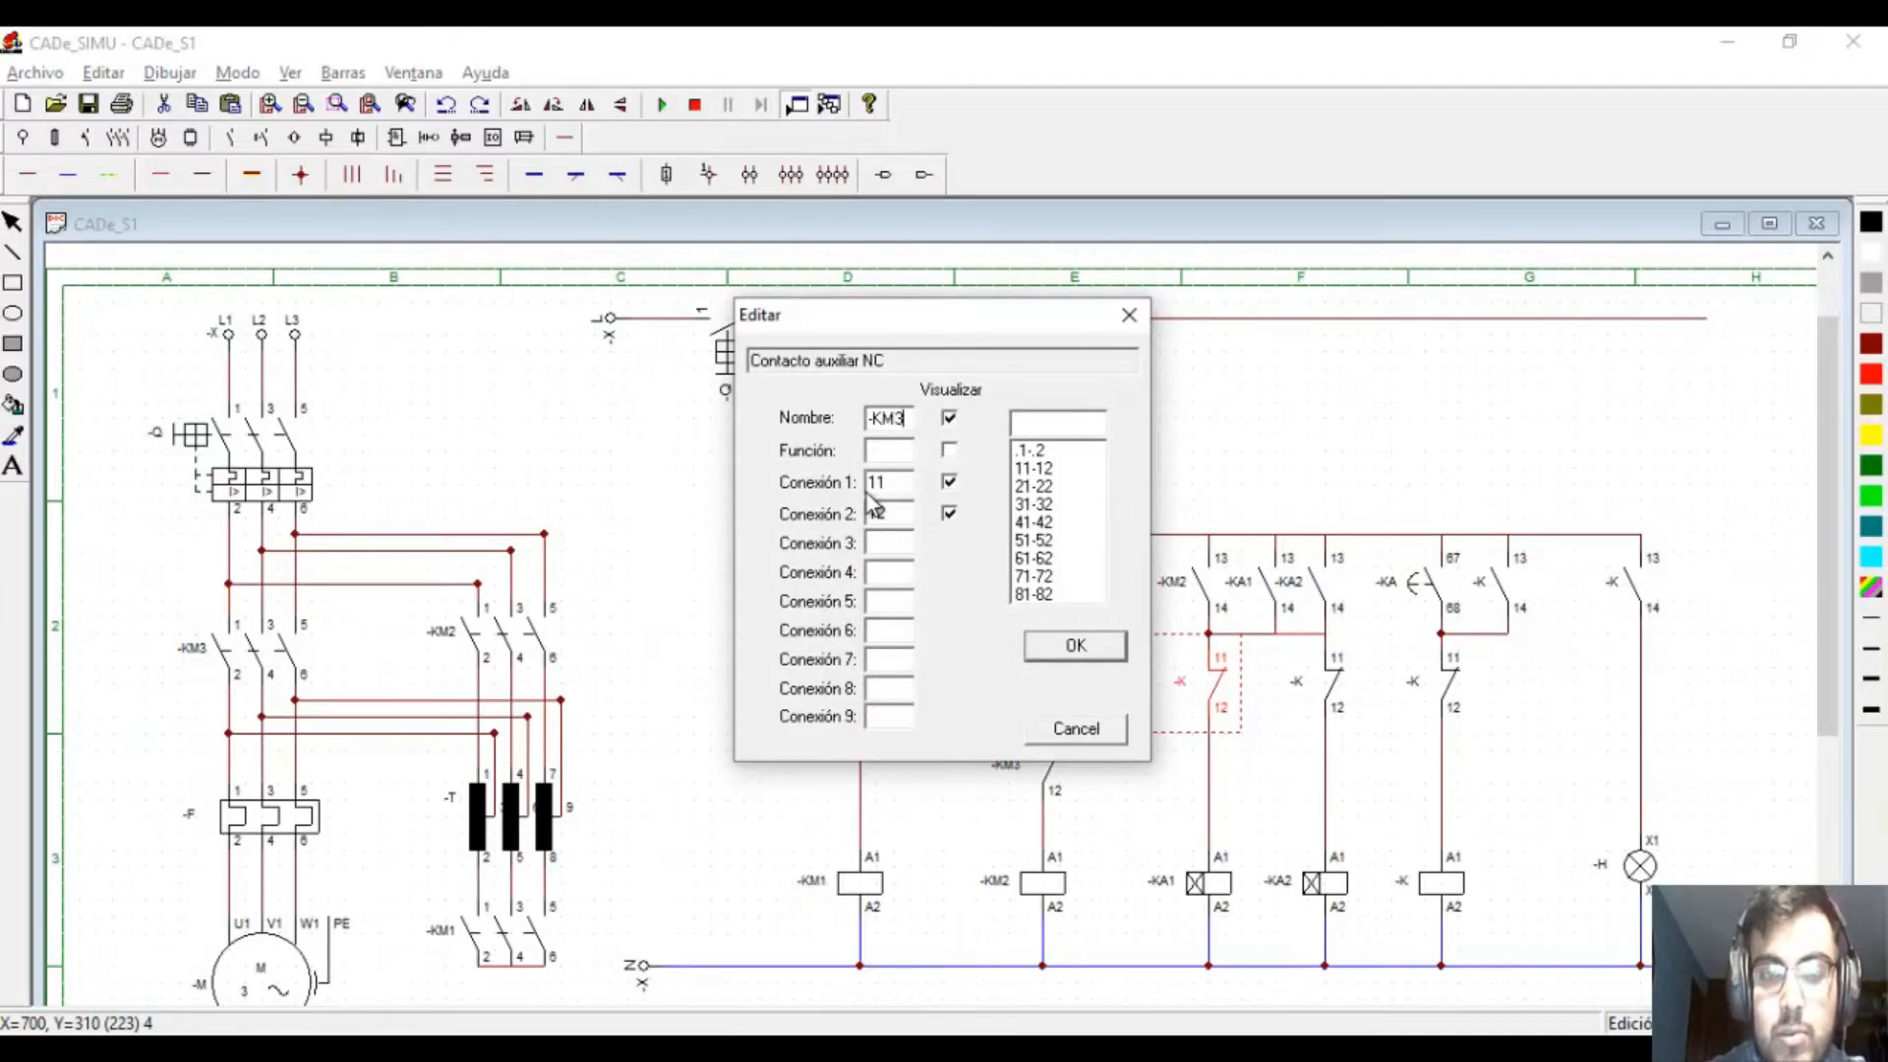
pyautogui.press('Return')
pyautogui.doubleClick(1331, 693)
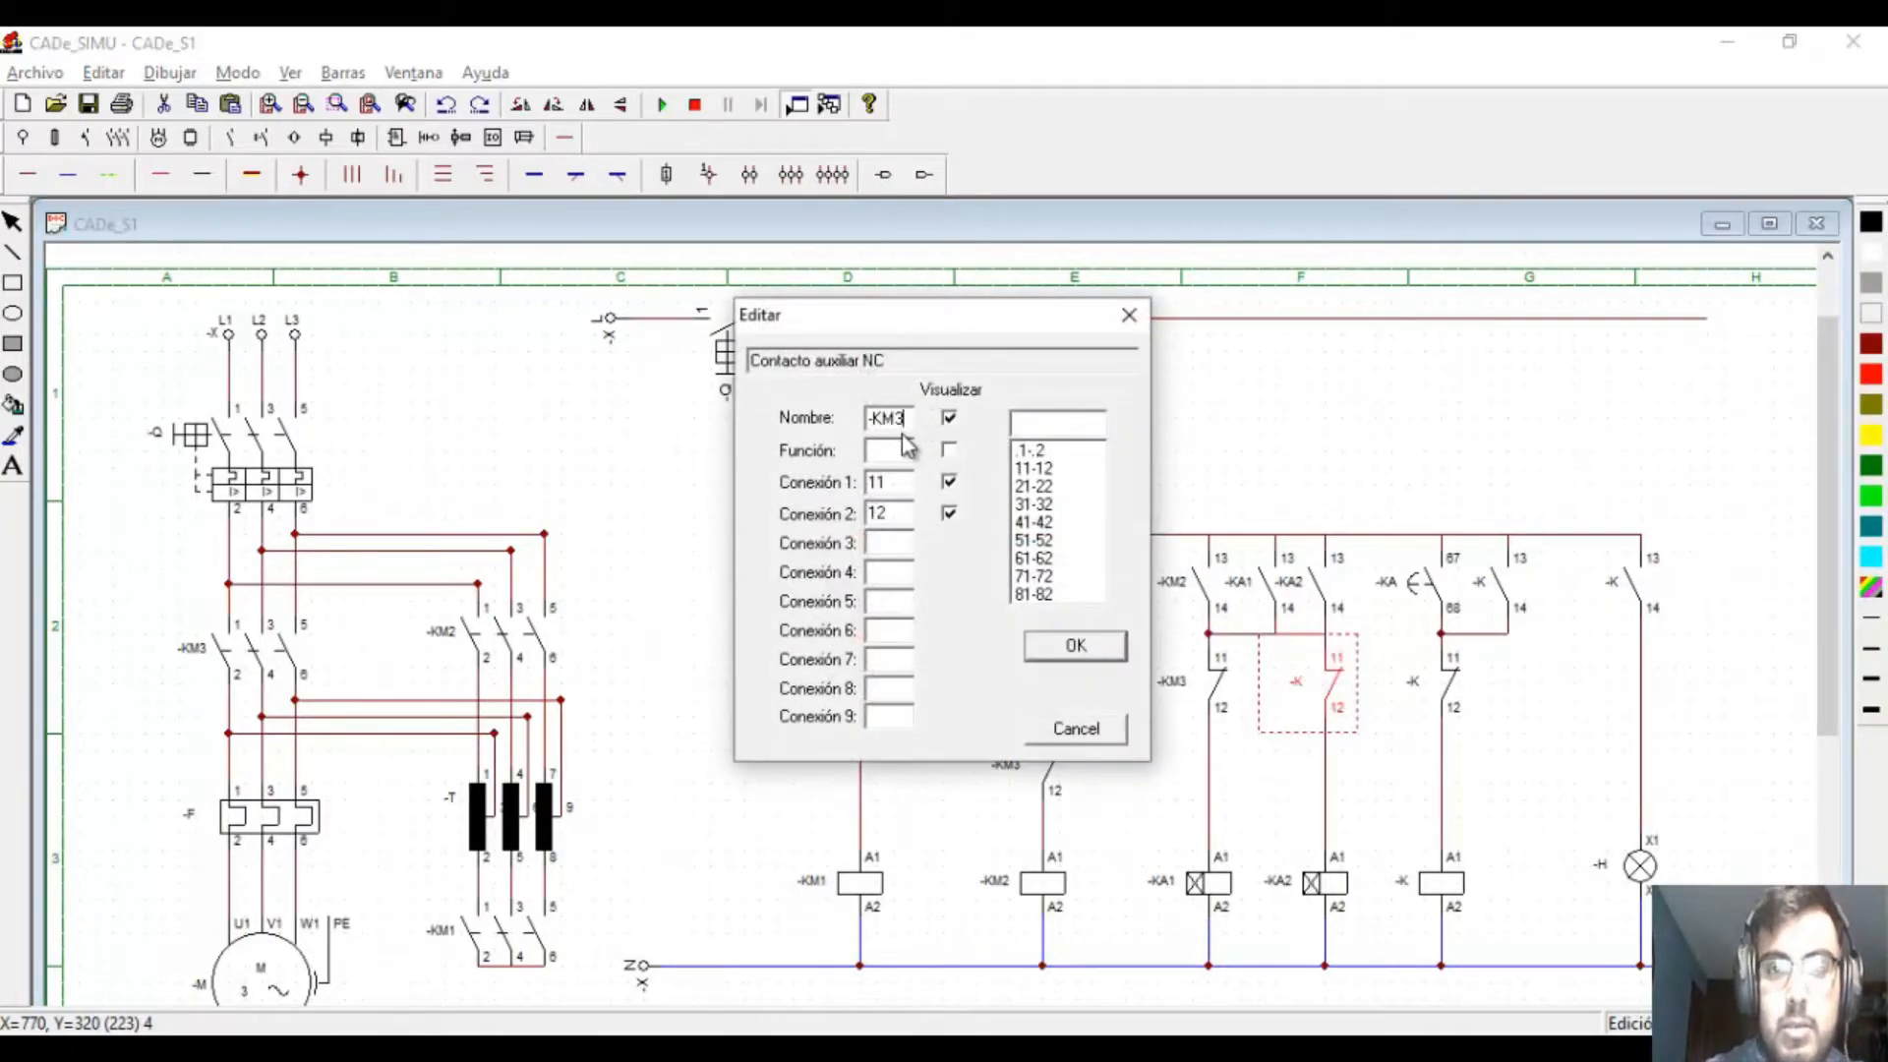
pyautogui.press('Return')
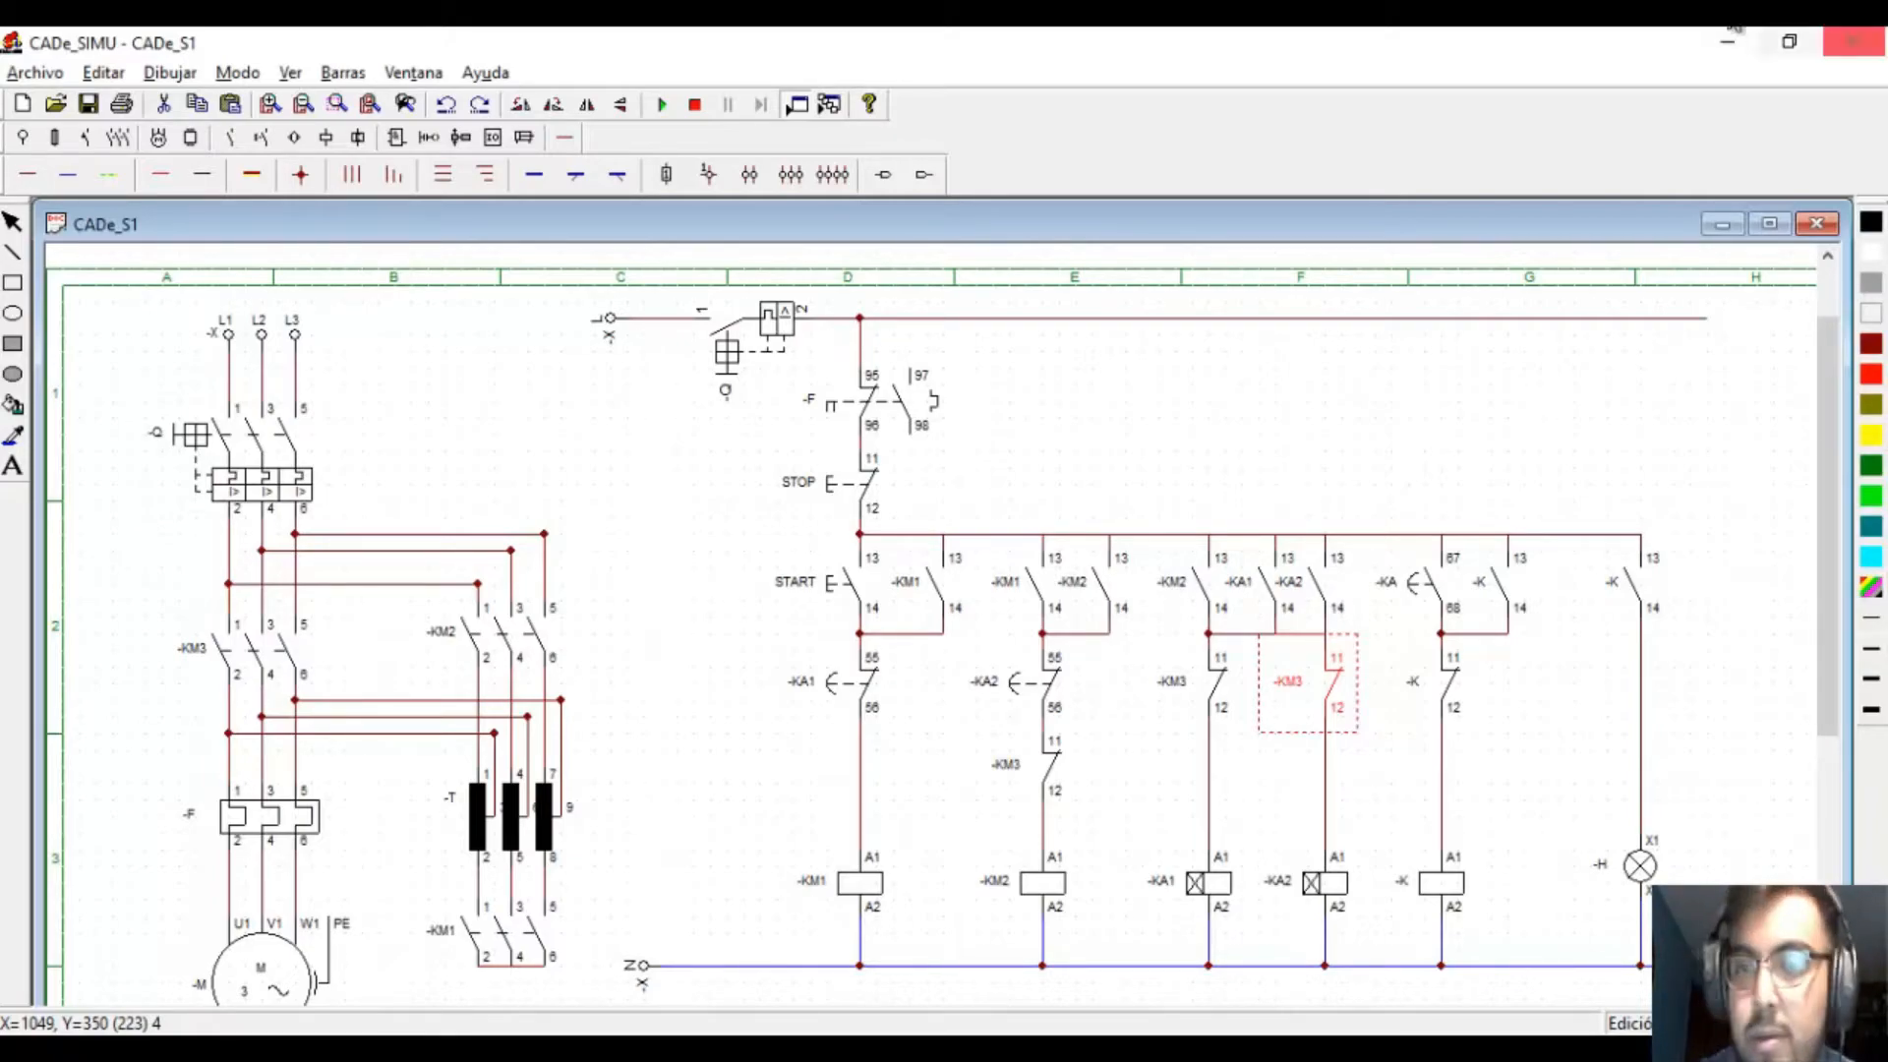
# - Rename the fifth branch's normally open timed contact as -KA2 and the auxiliary contact in parallel with it as -KM3
pyautogui.doubleClick(1433, 590)
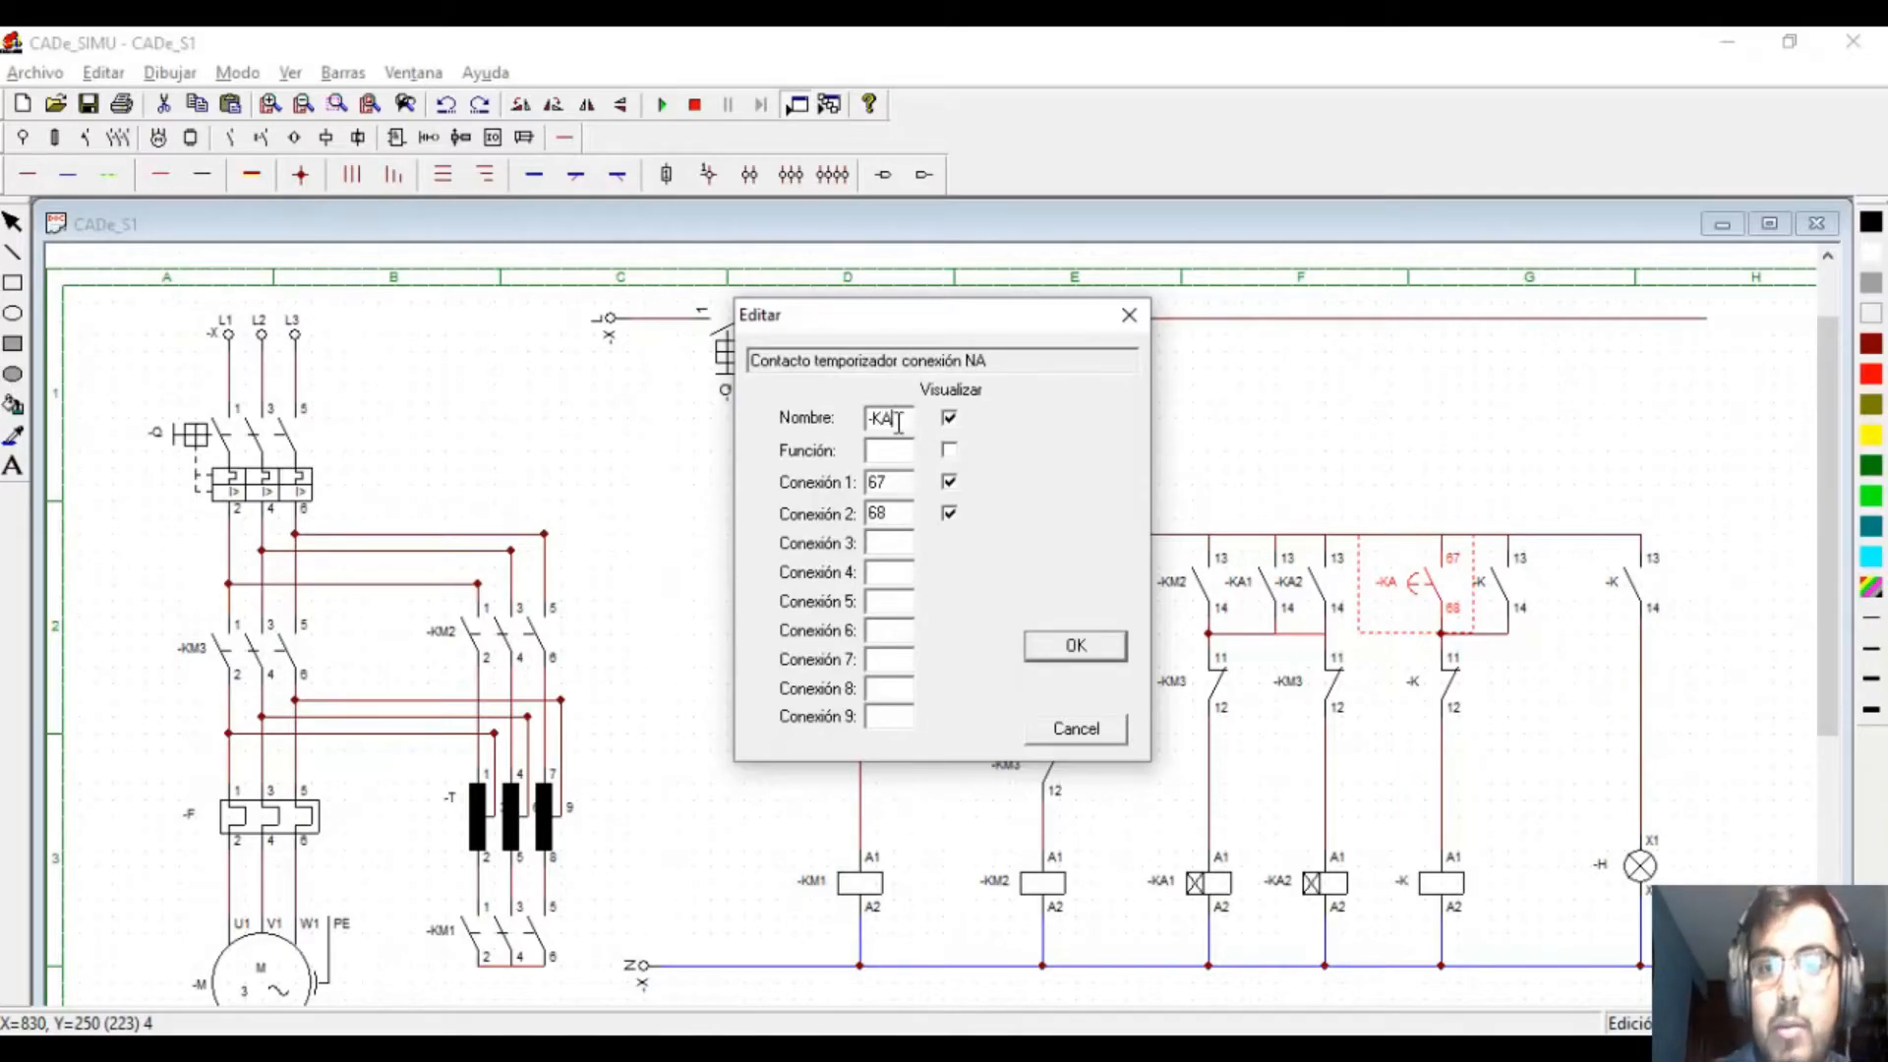
pyautogui.write('2')
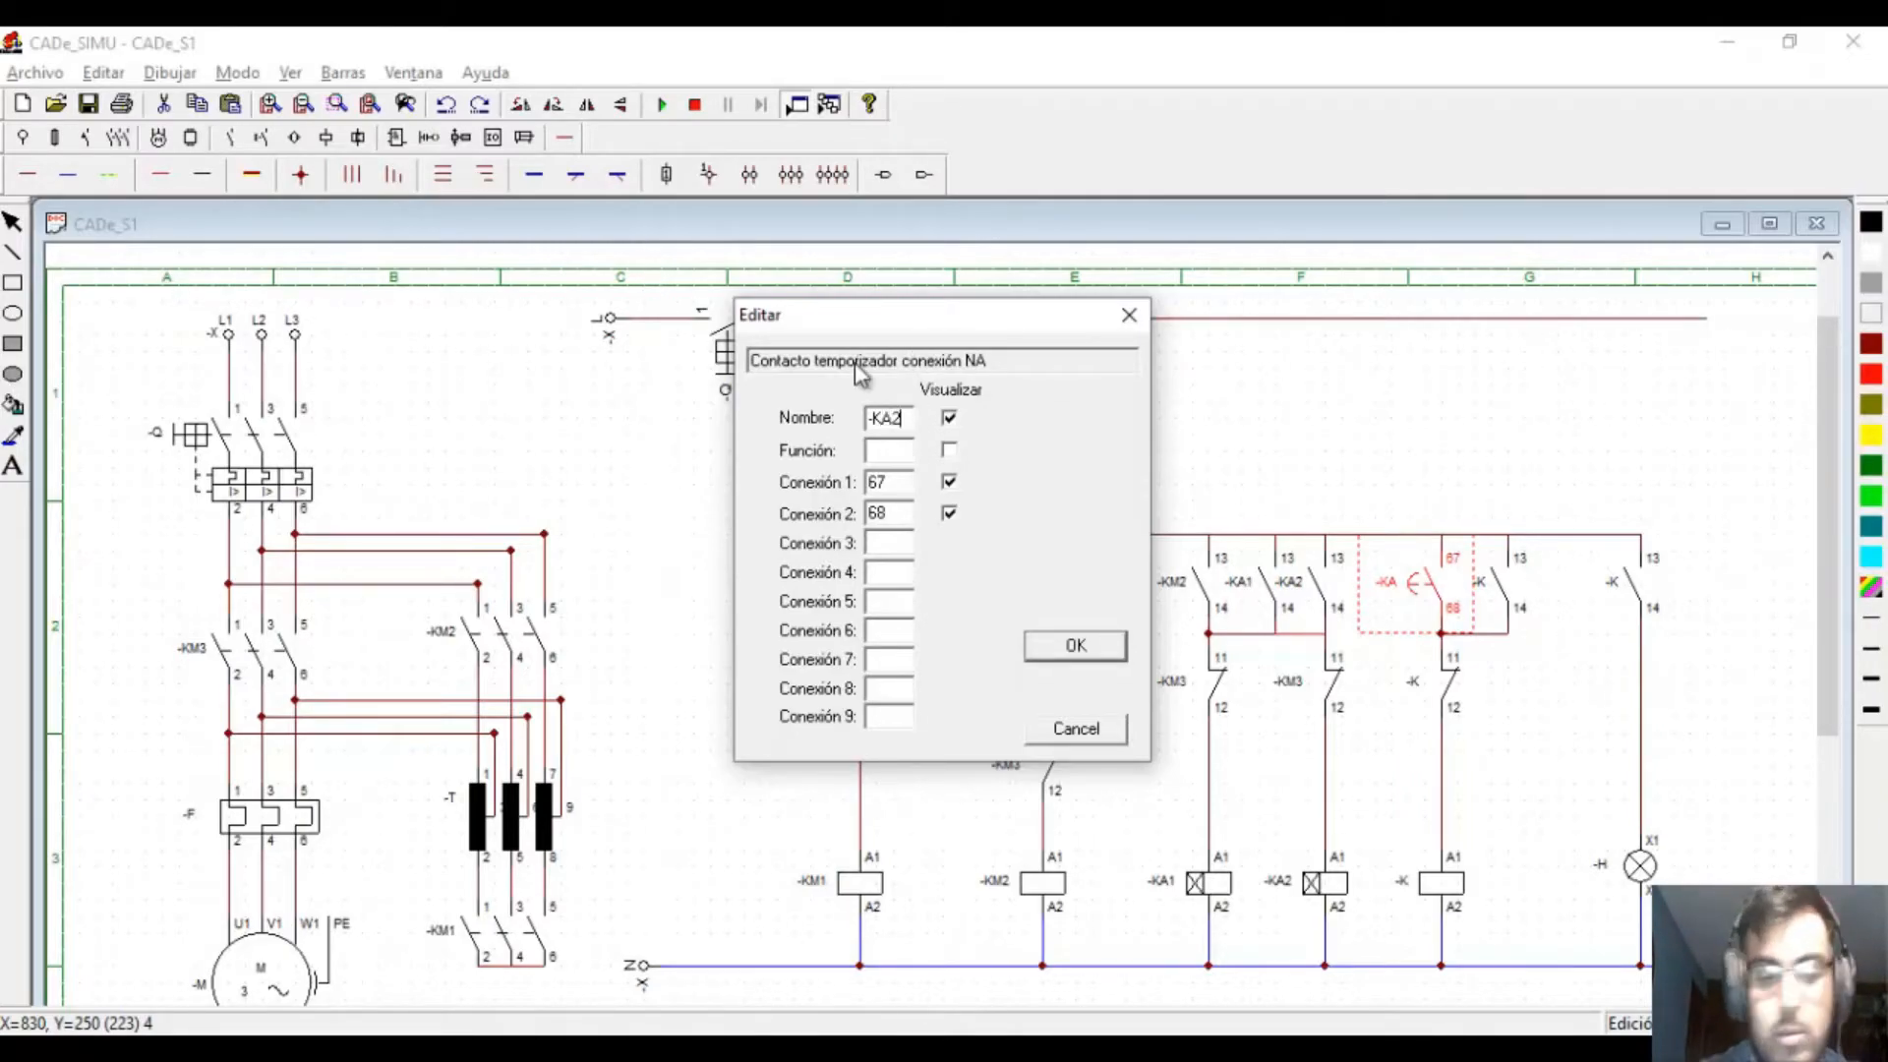
pyautogui.press('Return')
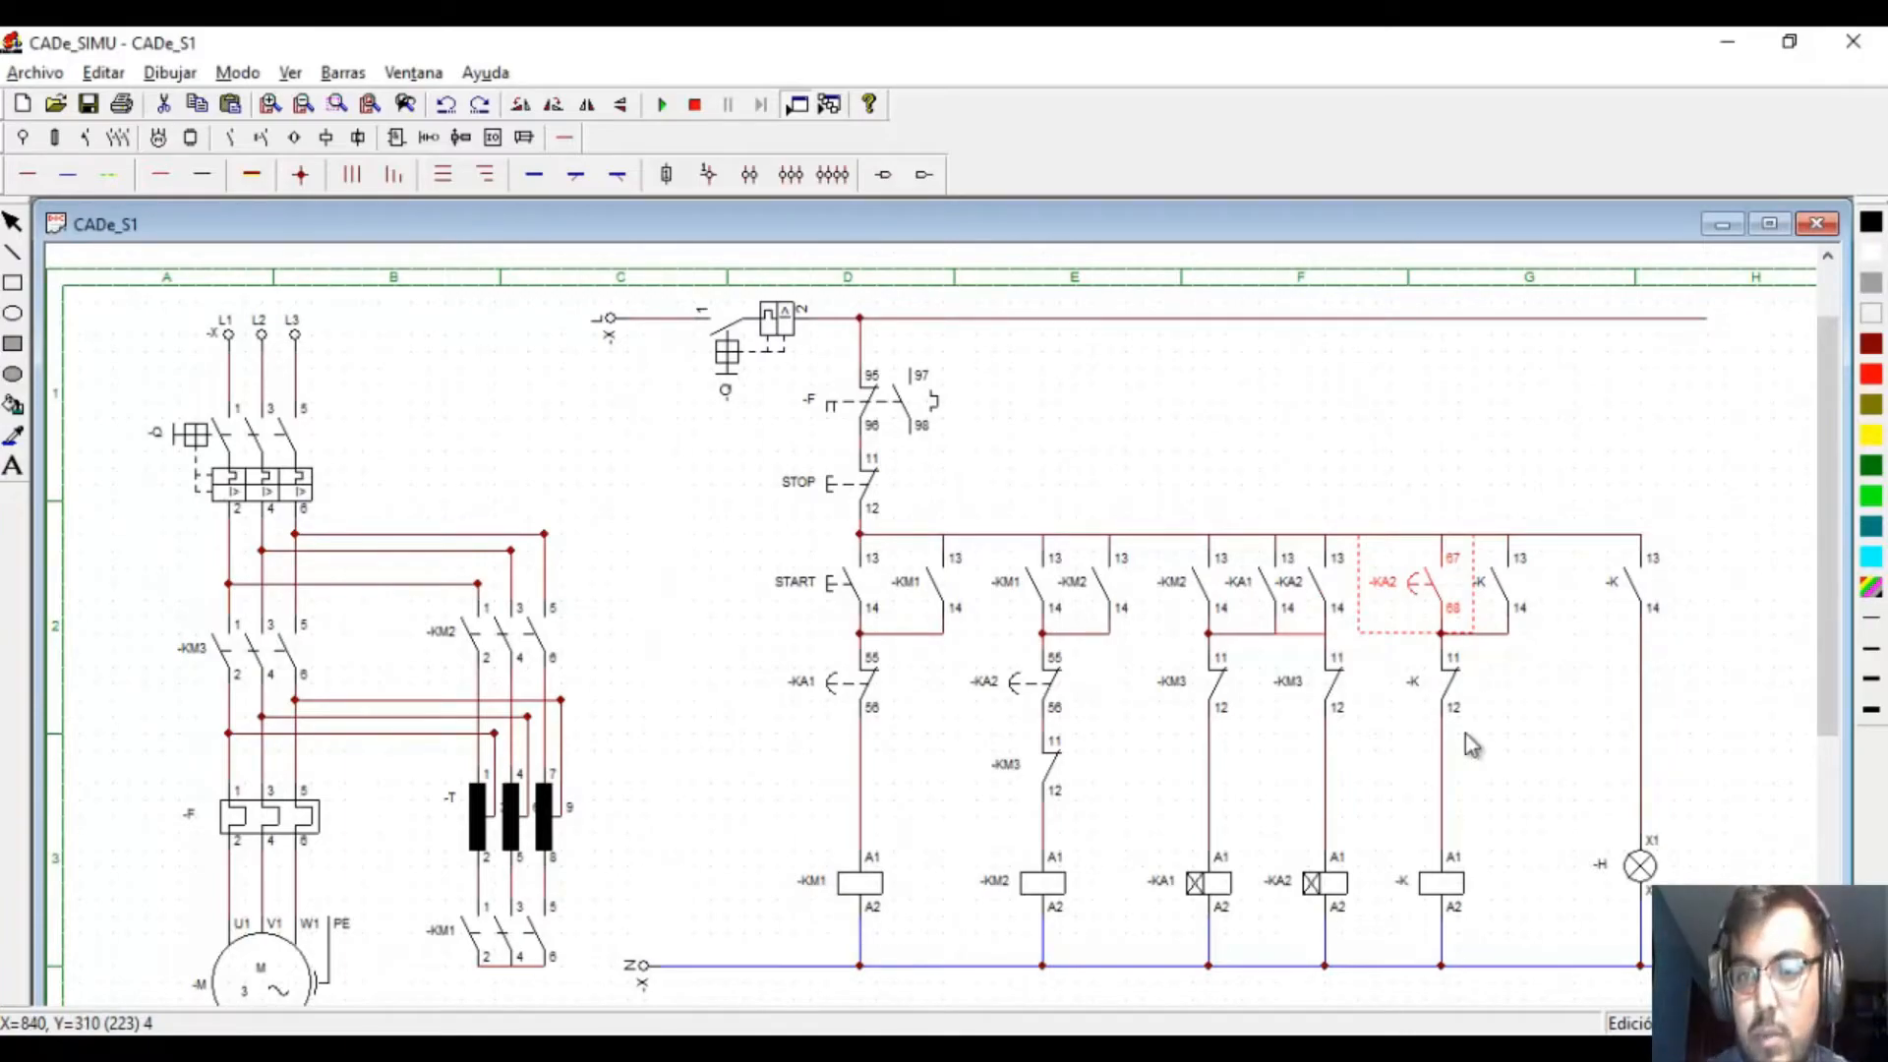
pyautogui.doubleClick(1501, 582)
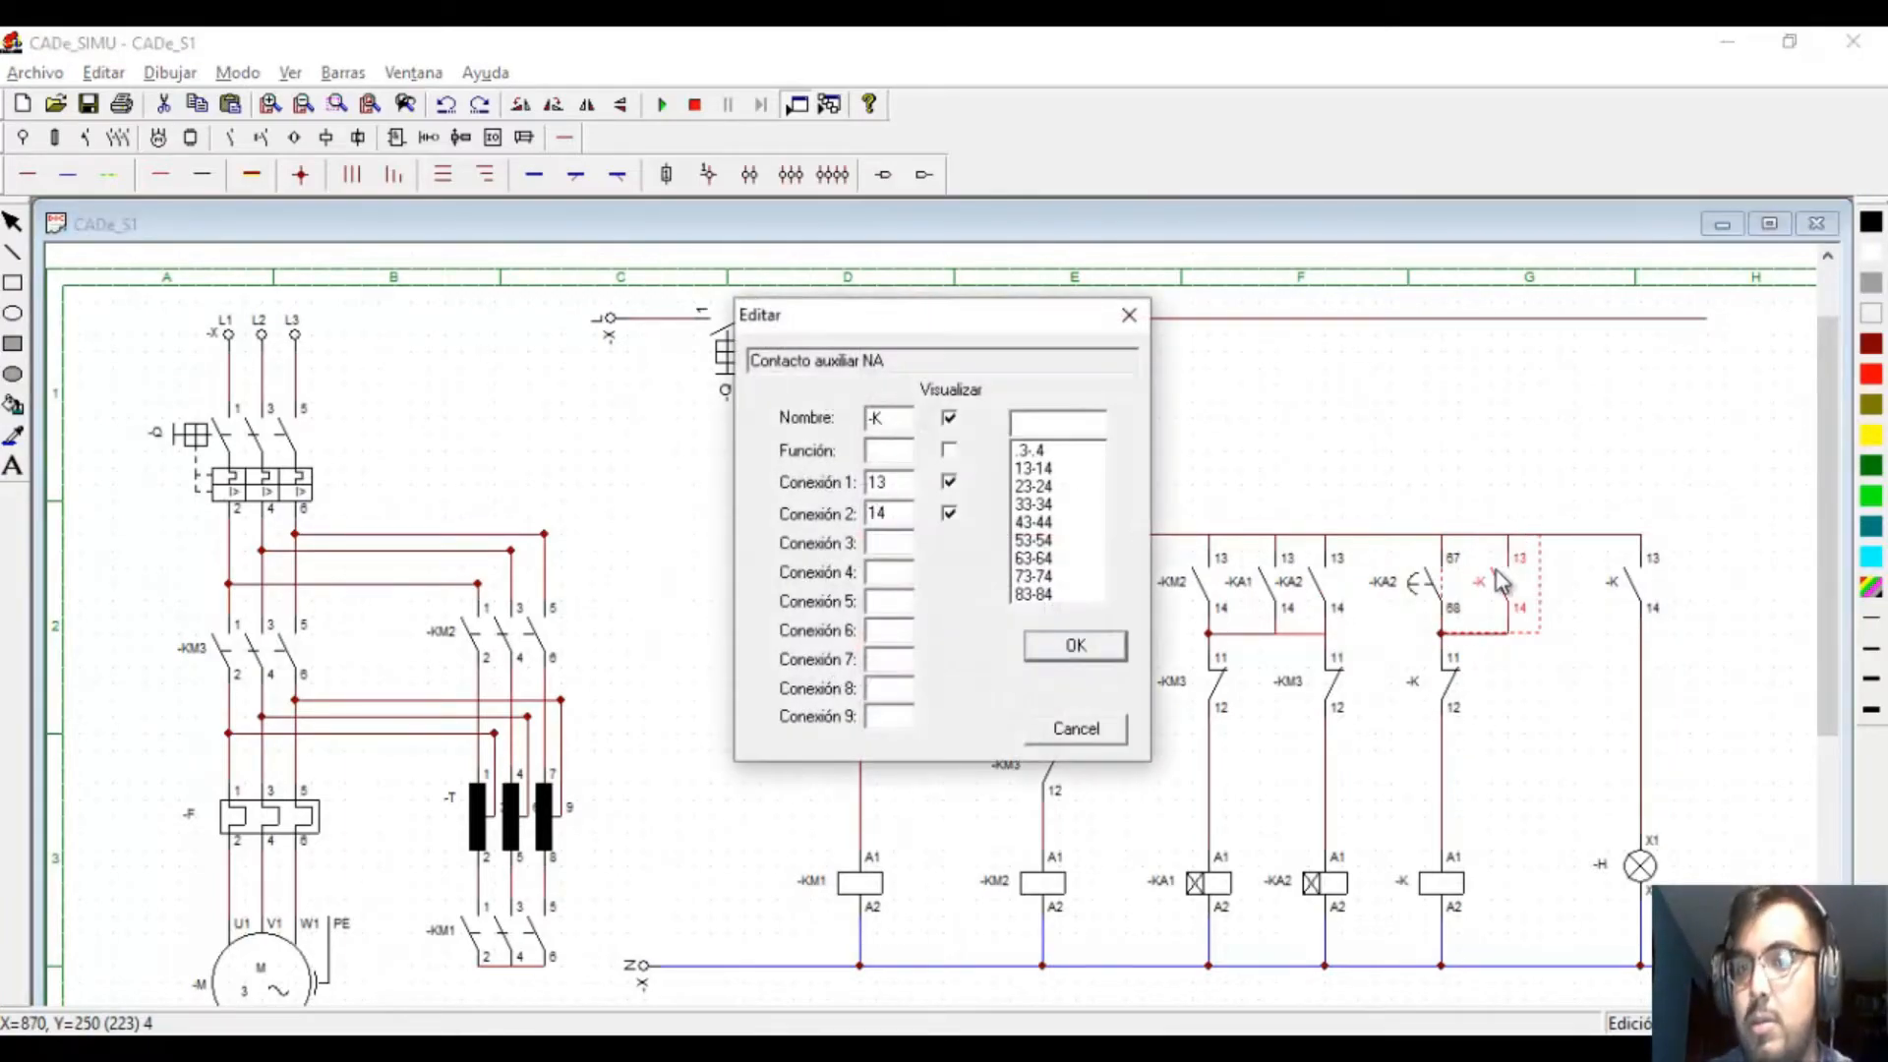
pyautogui.click(1128, 314)
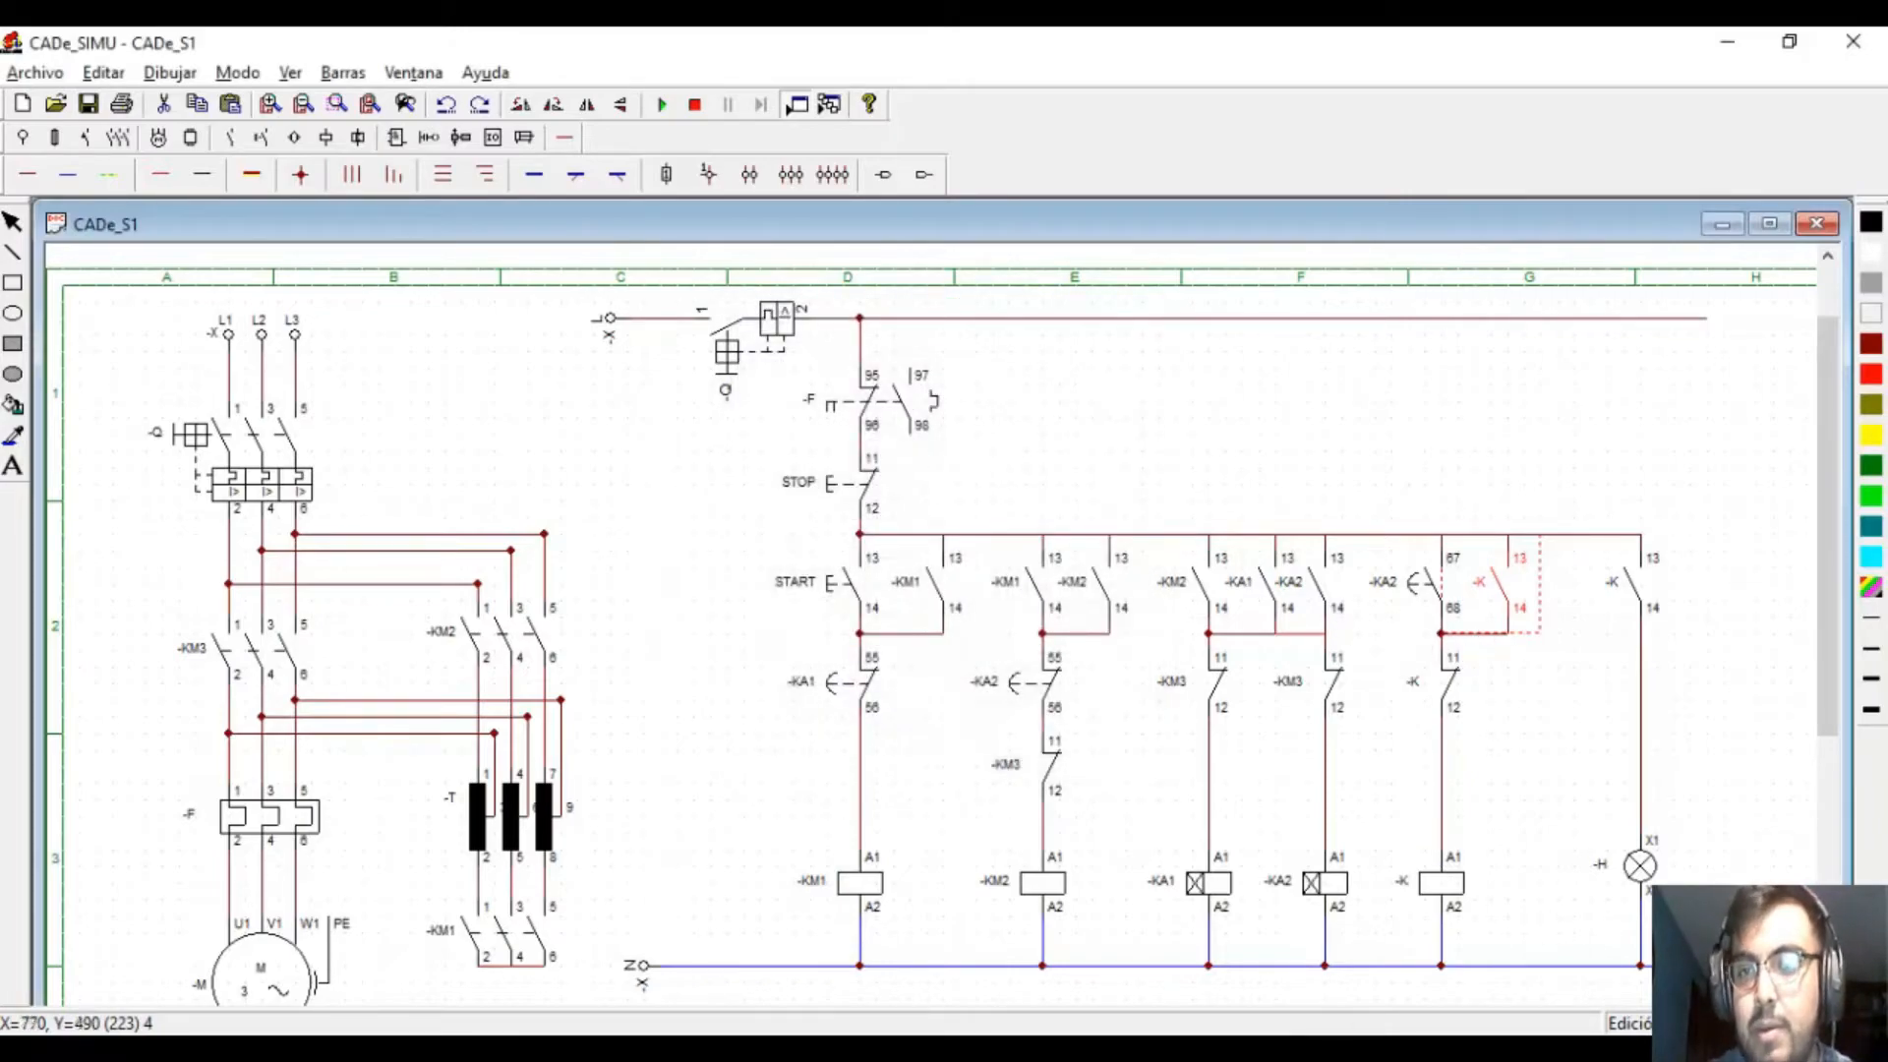
pyautogui.doubleClick(1514, 568)
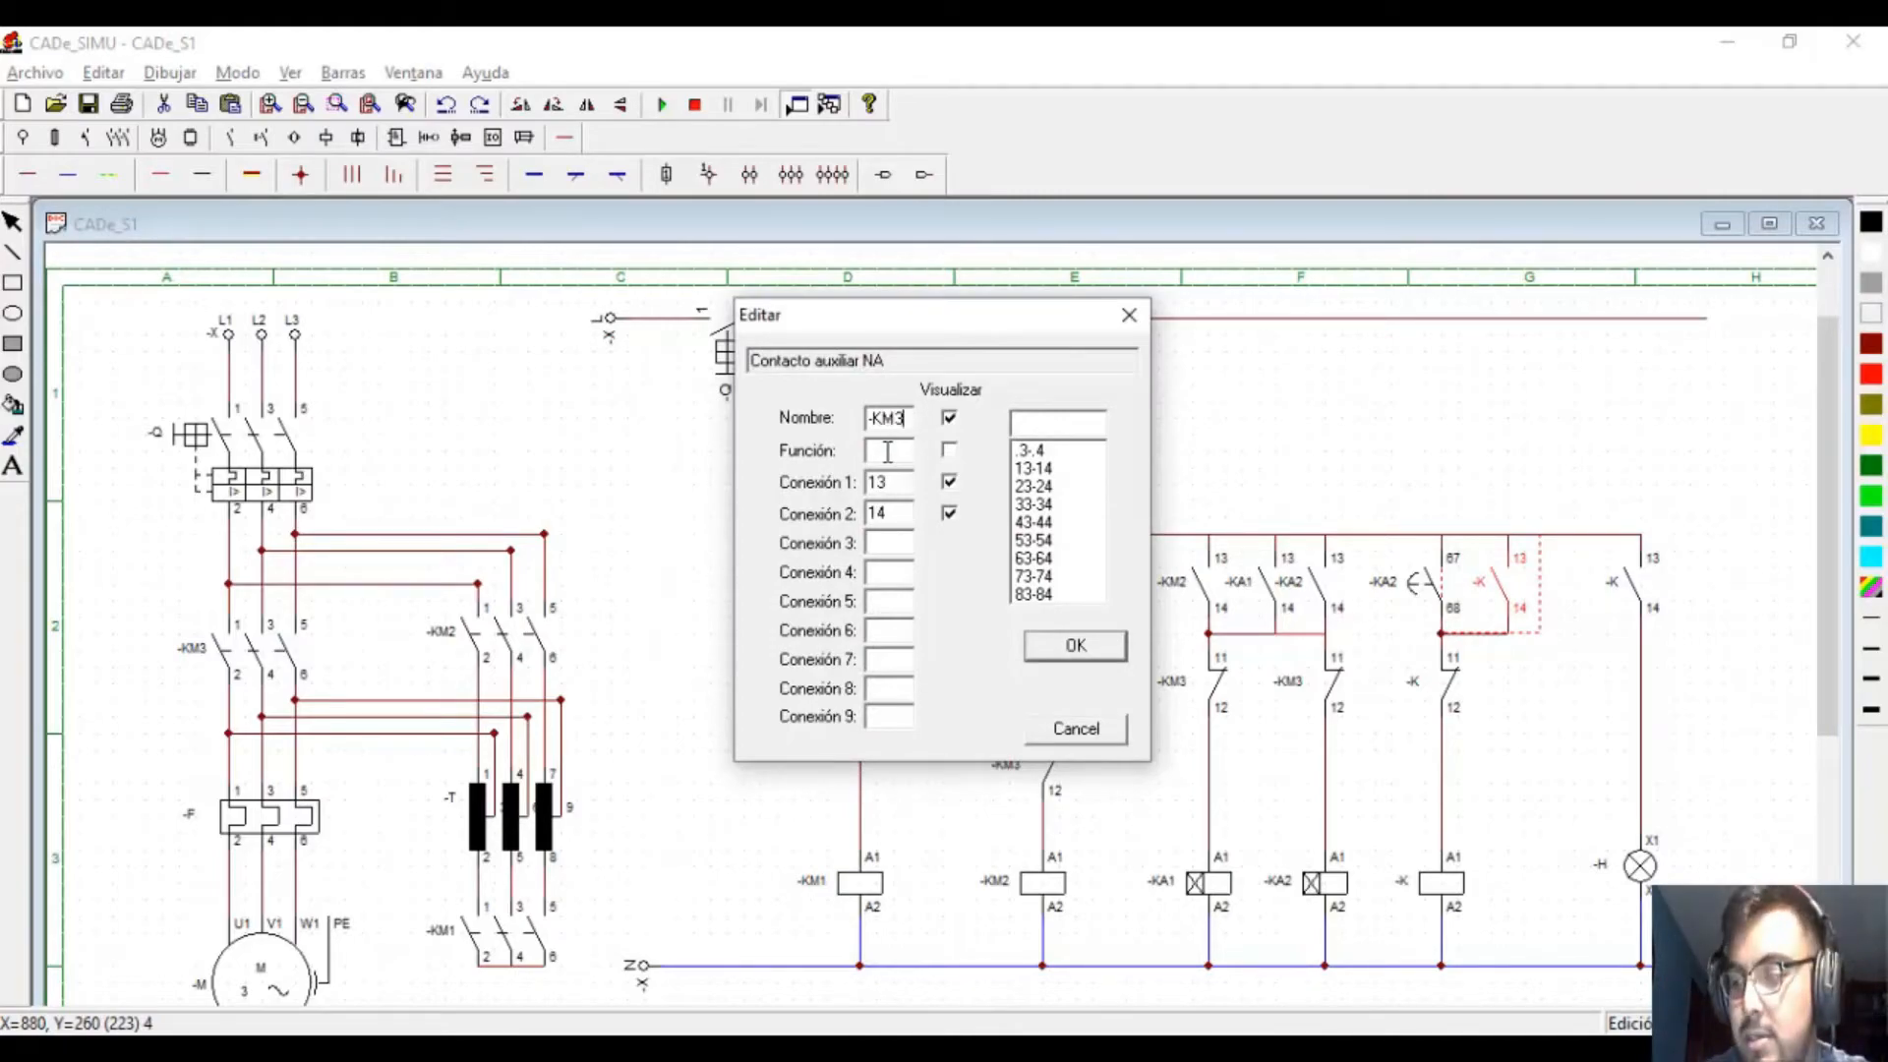
pyautogui.write('M3')
pyautogui.press('Return')
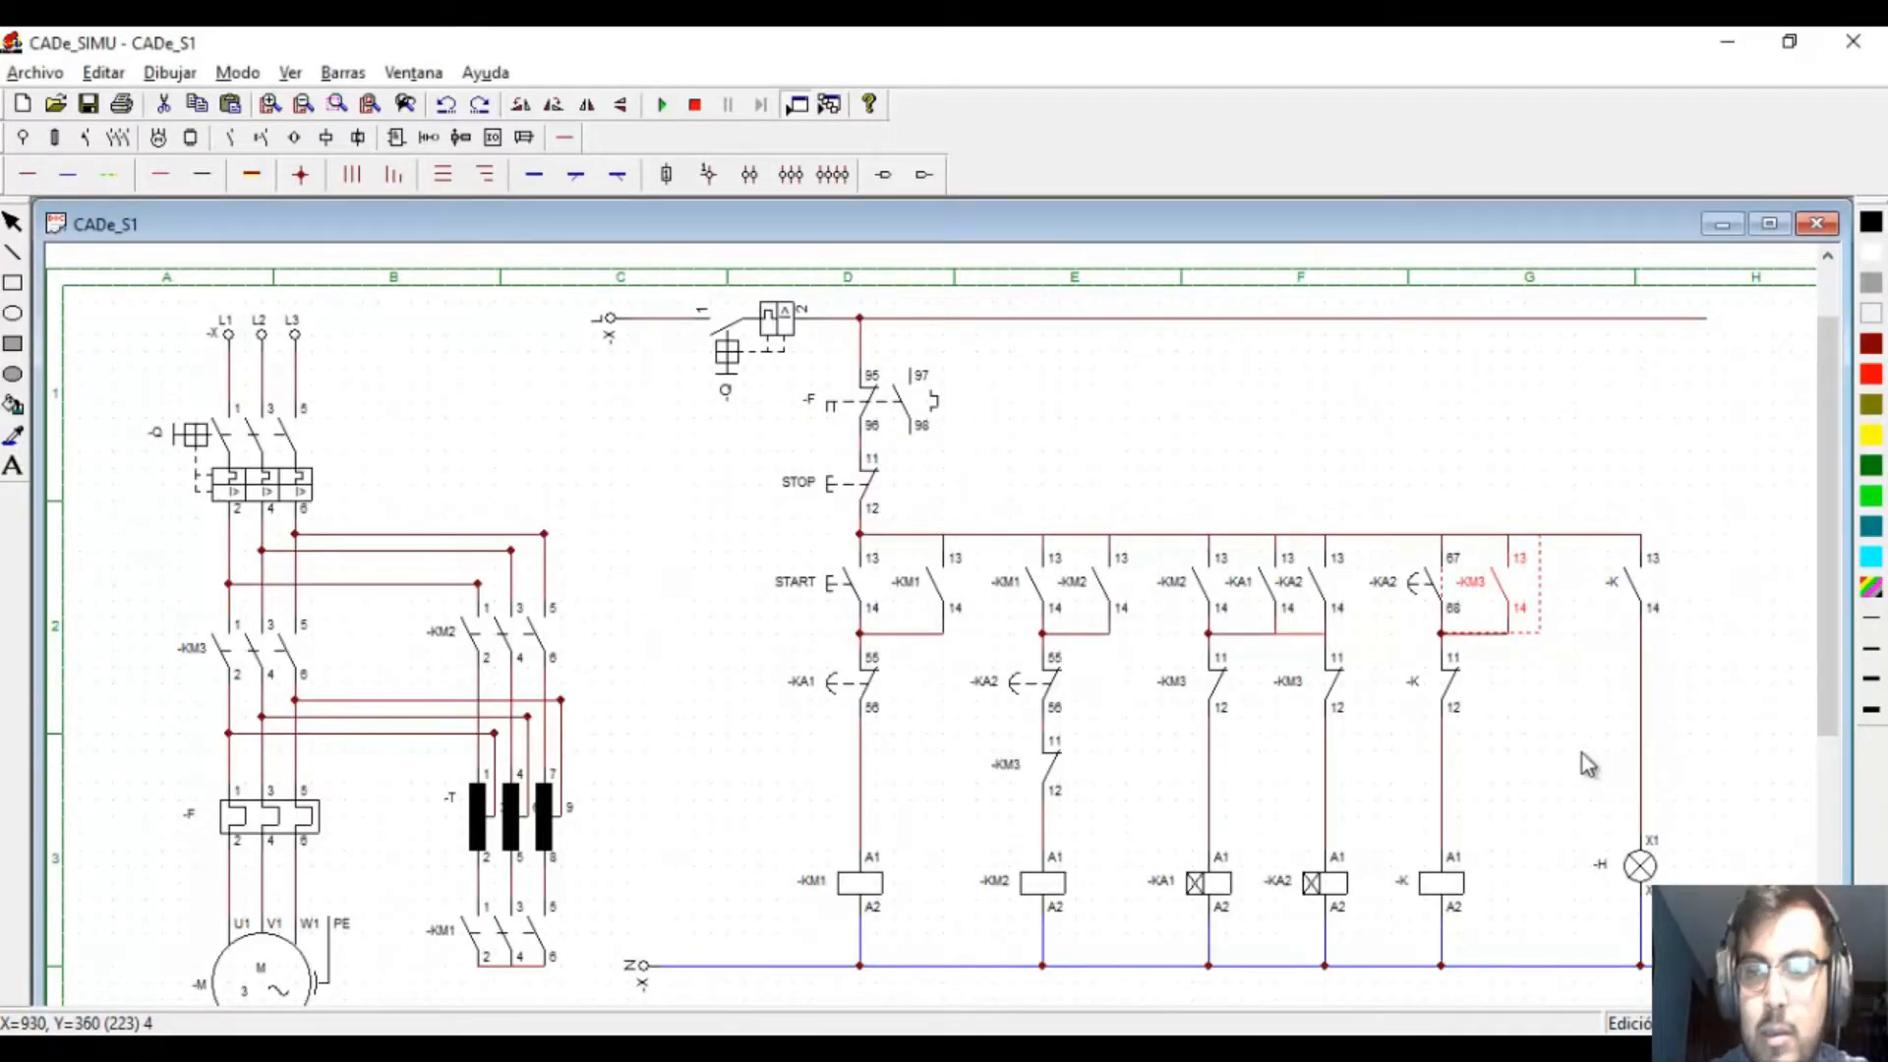
# - Rename the fifth branch's coil as -KM3 and the normally closed contact above it as -KM2
pyautogui.click(1445, 885)
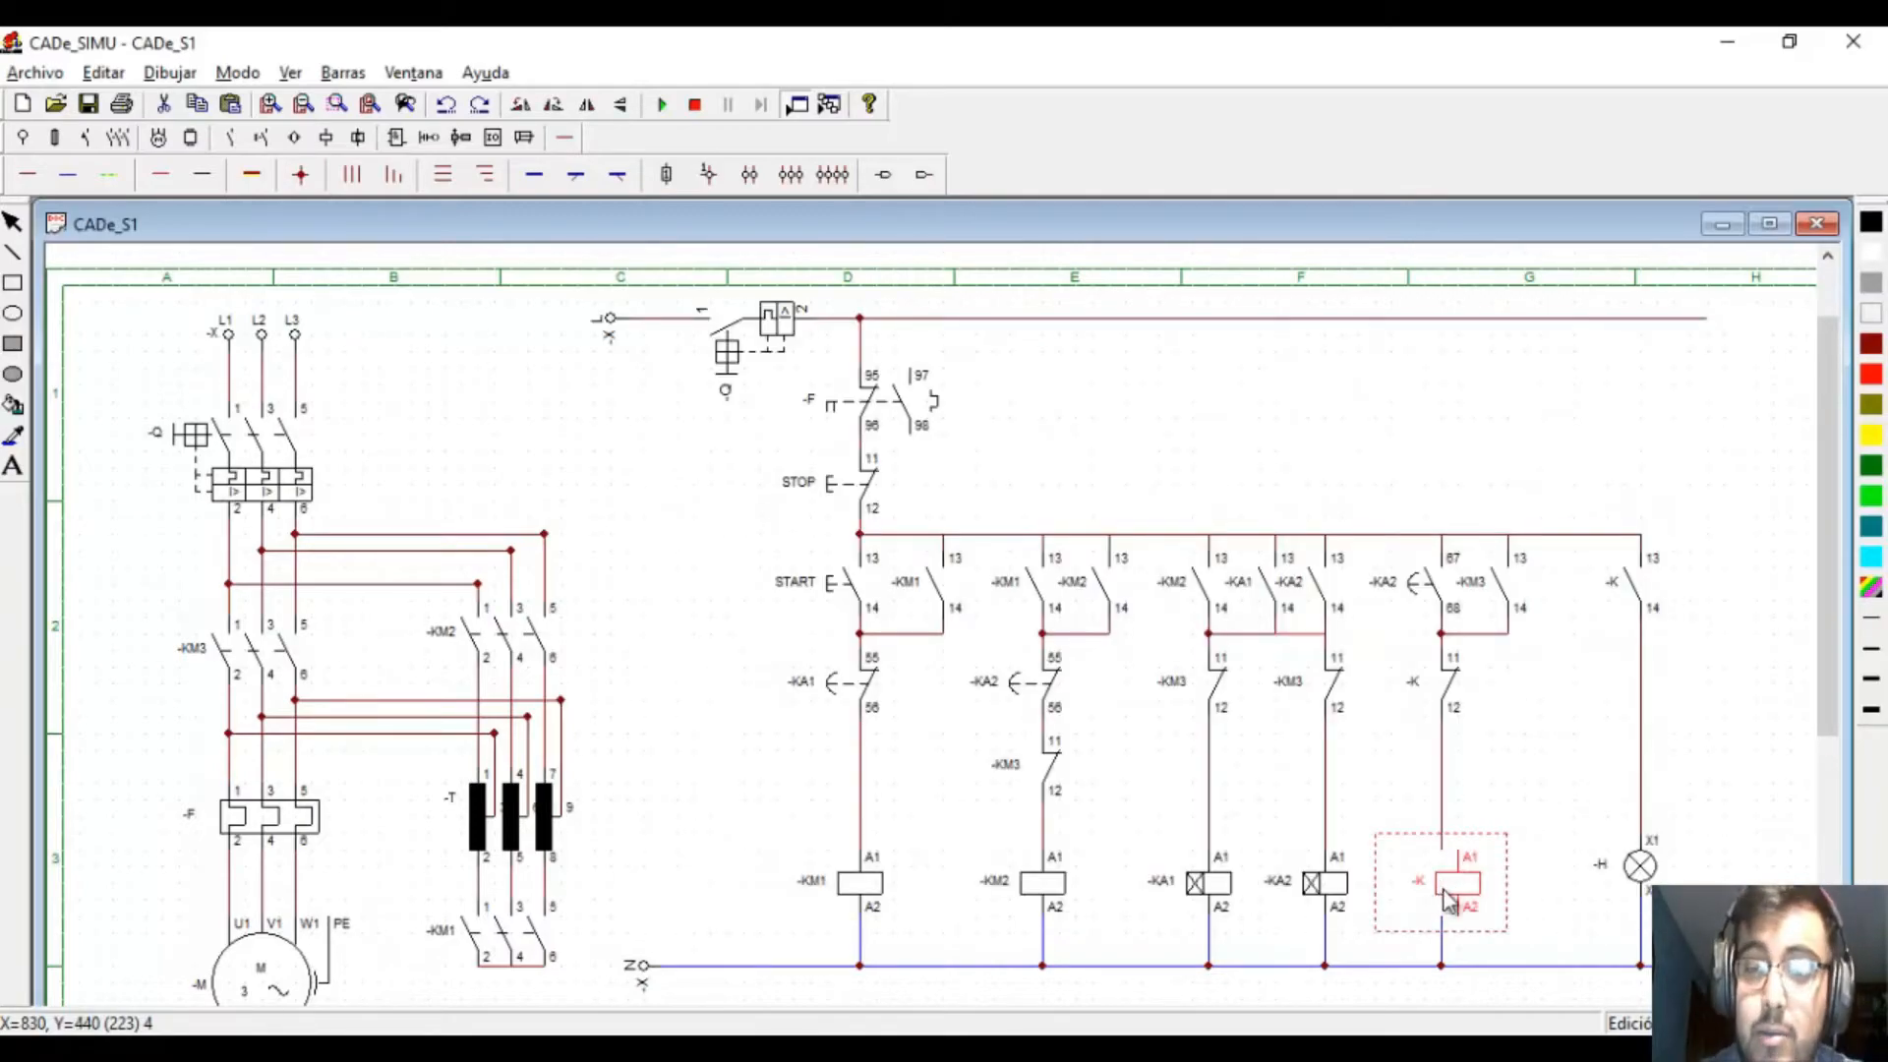
pyautogui.press('Delete')
pyautogui.doubleClick(1434, 890)
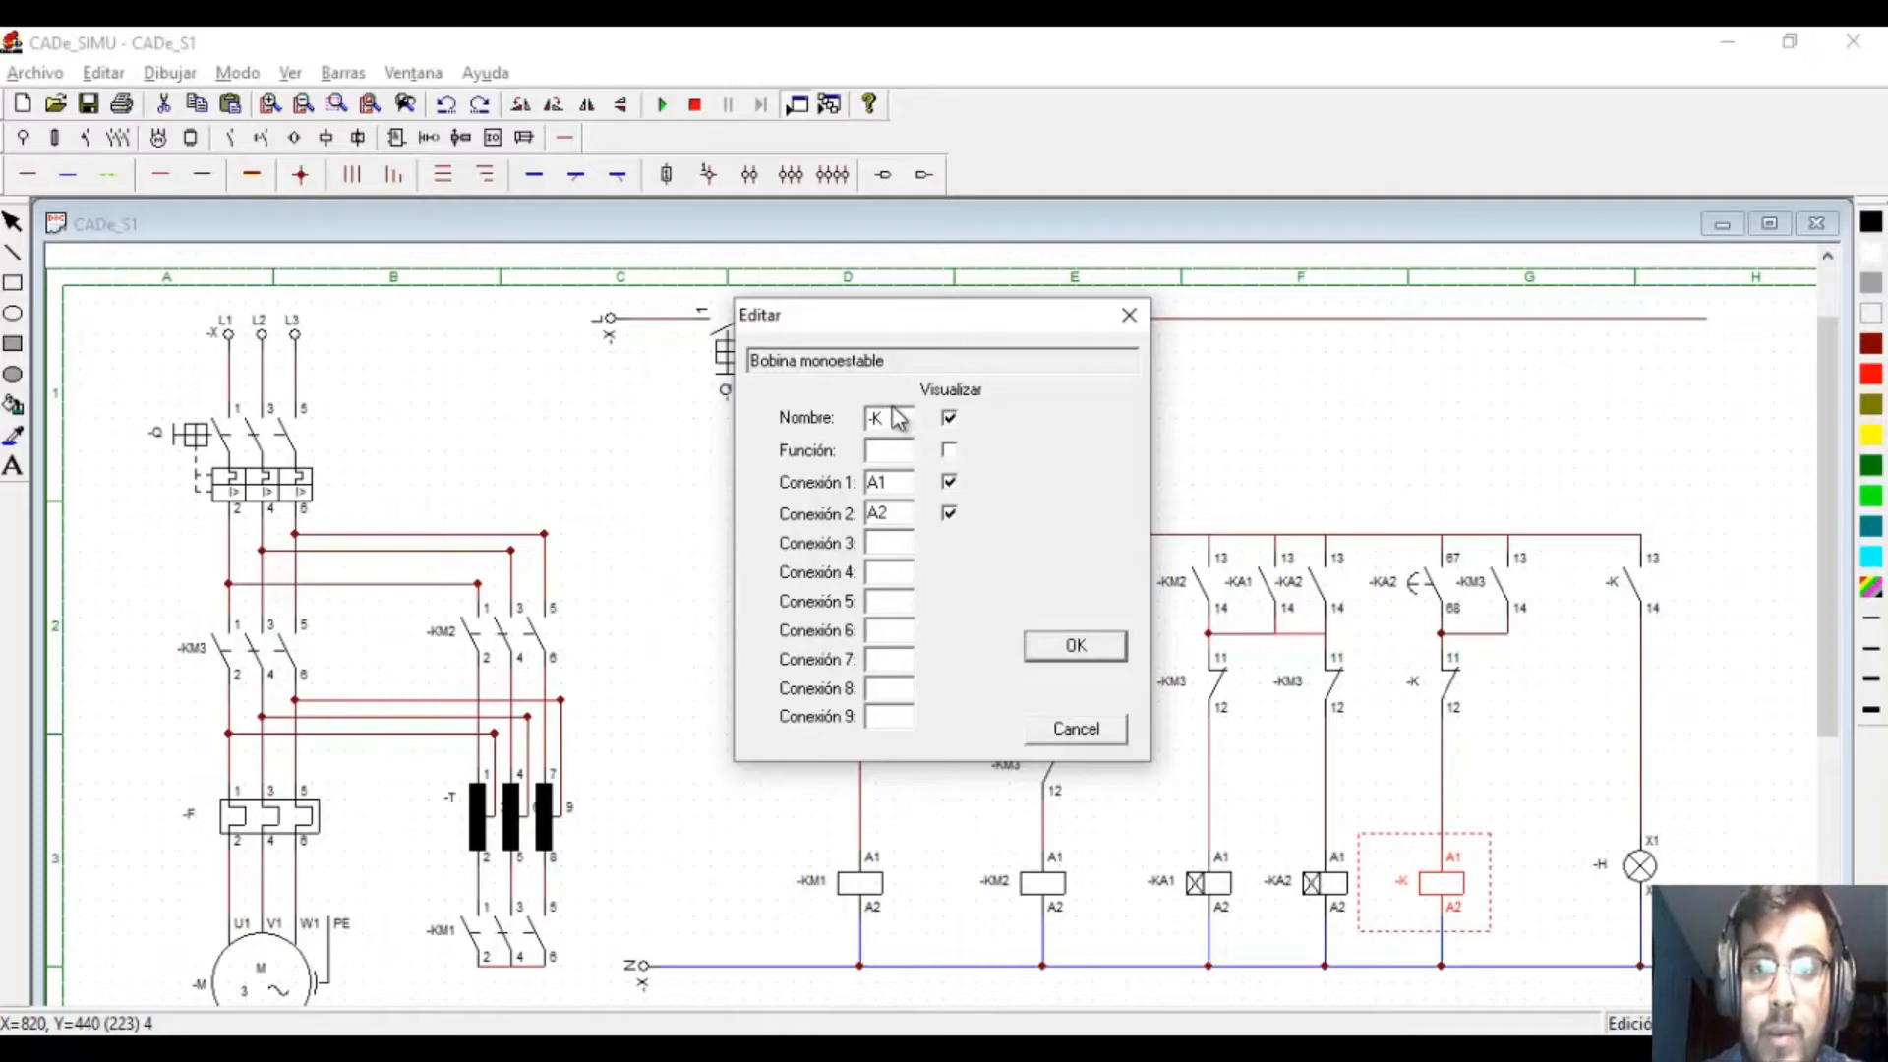
pyautogui.press('Return')
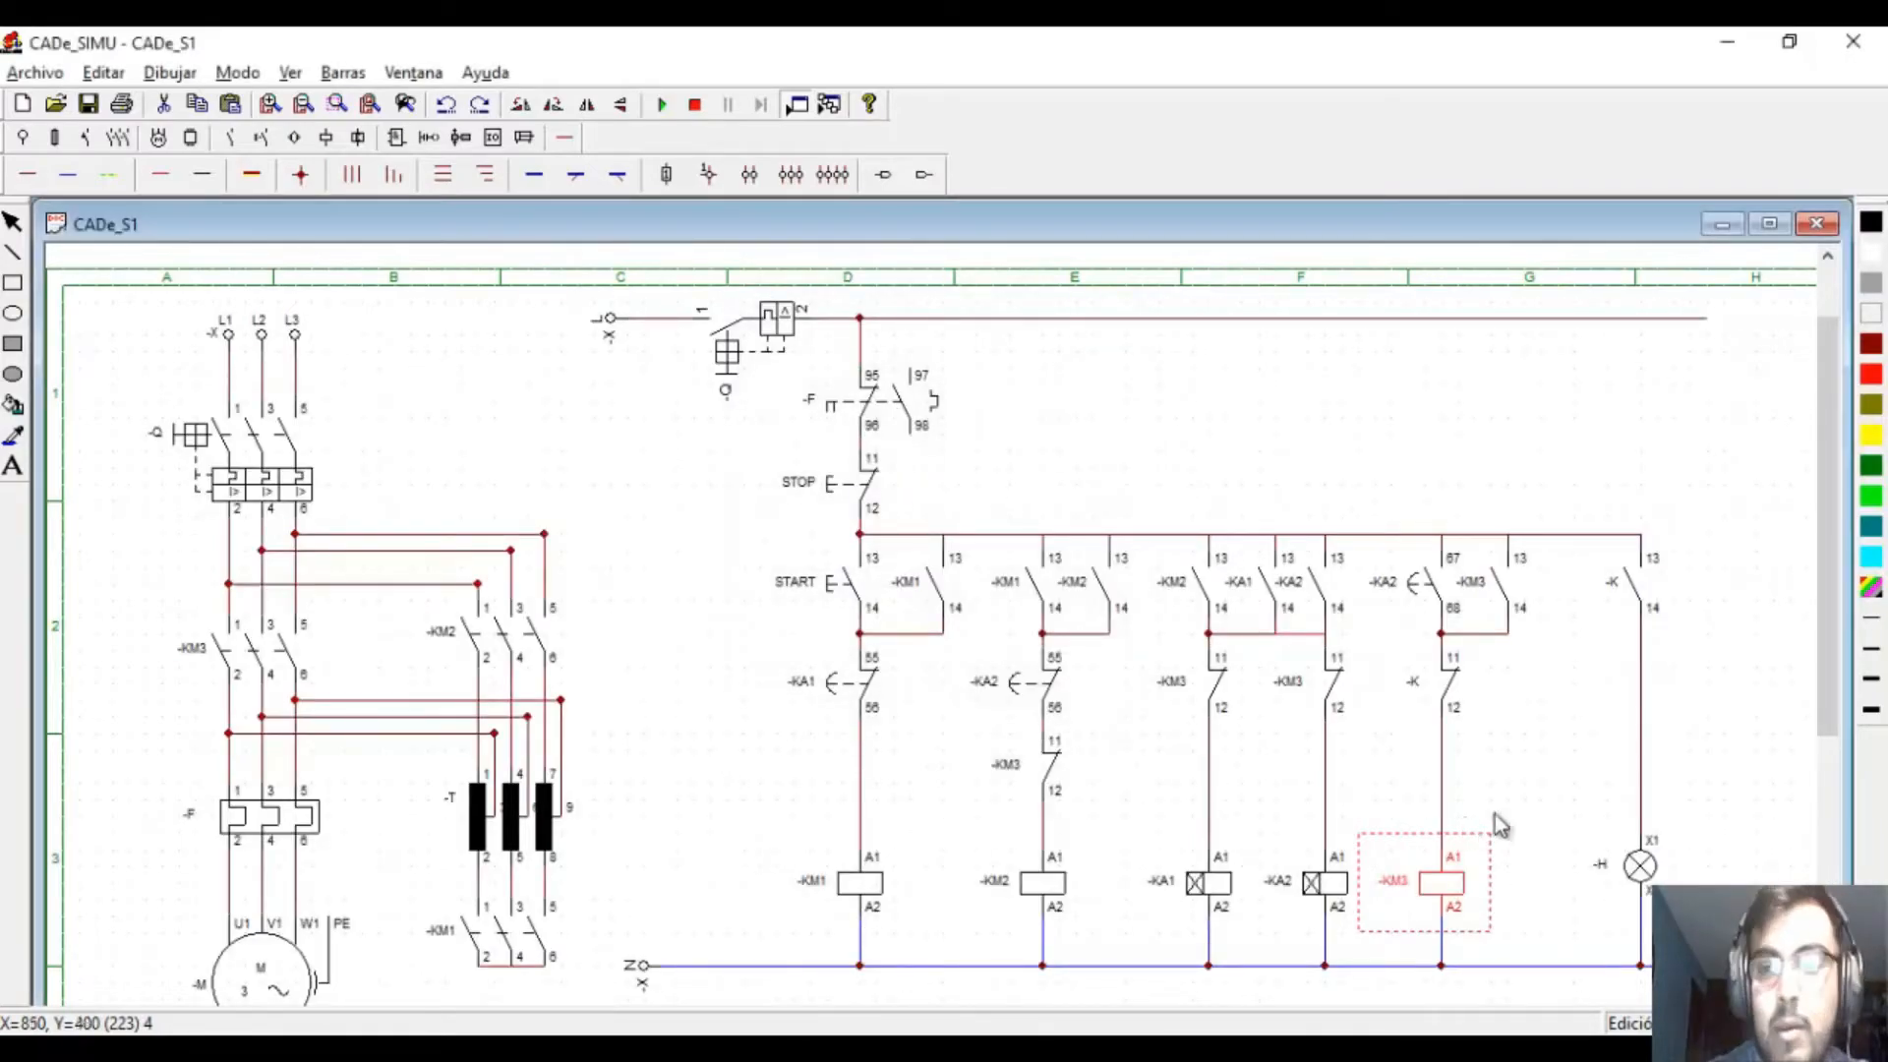
pyautogui.click(1494, 821)
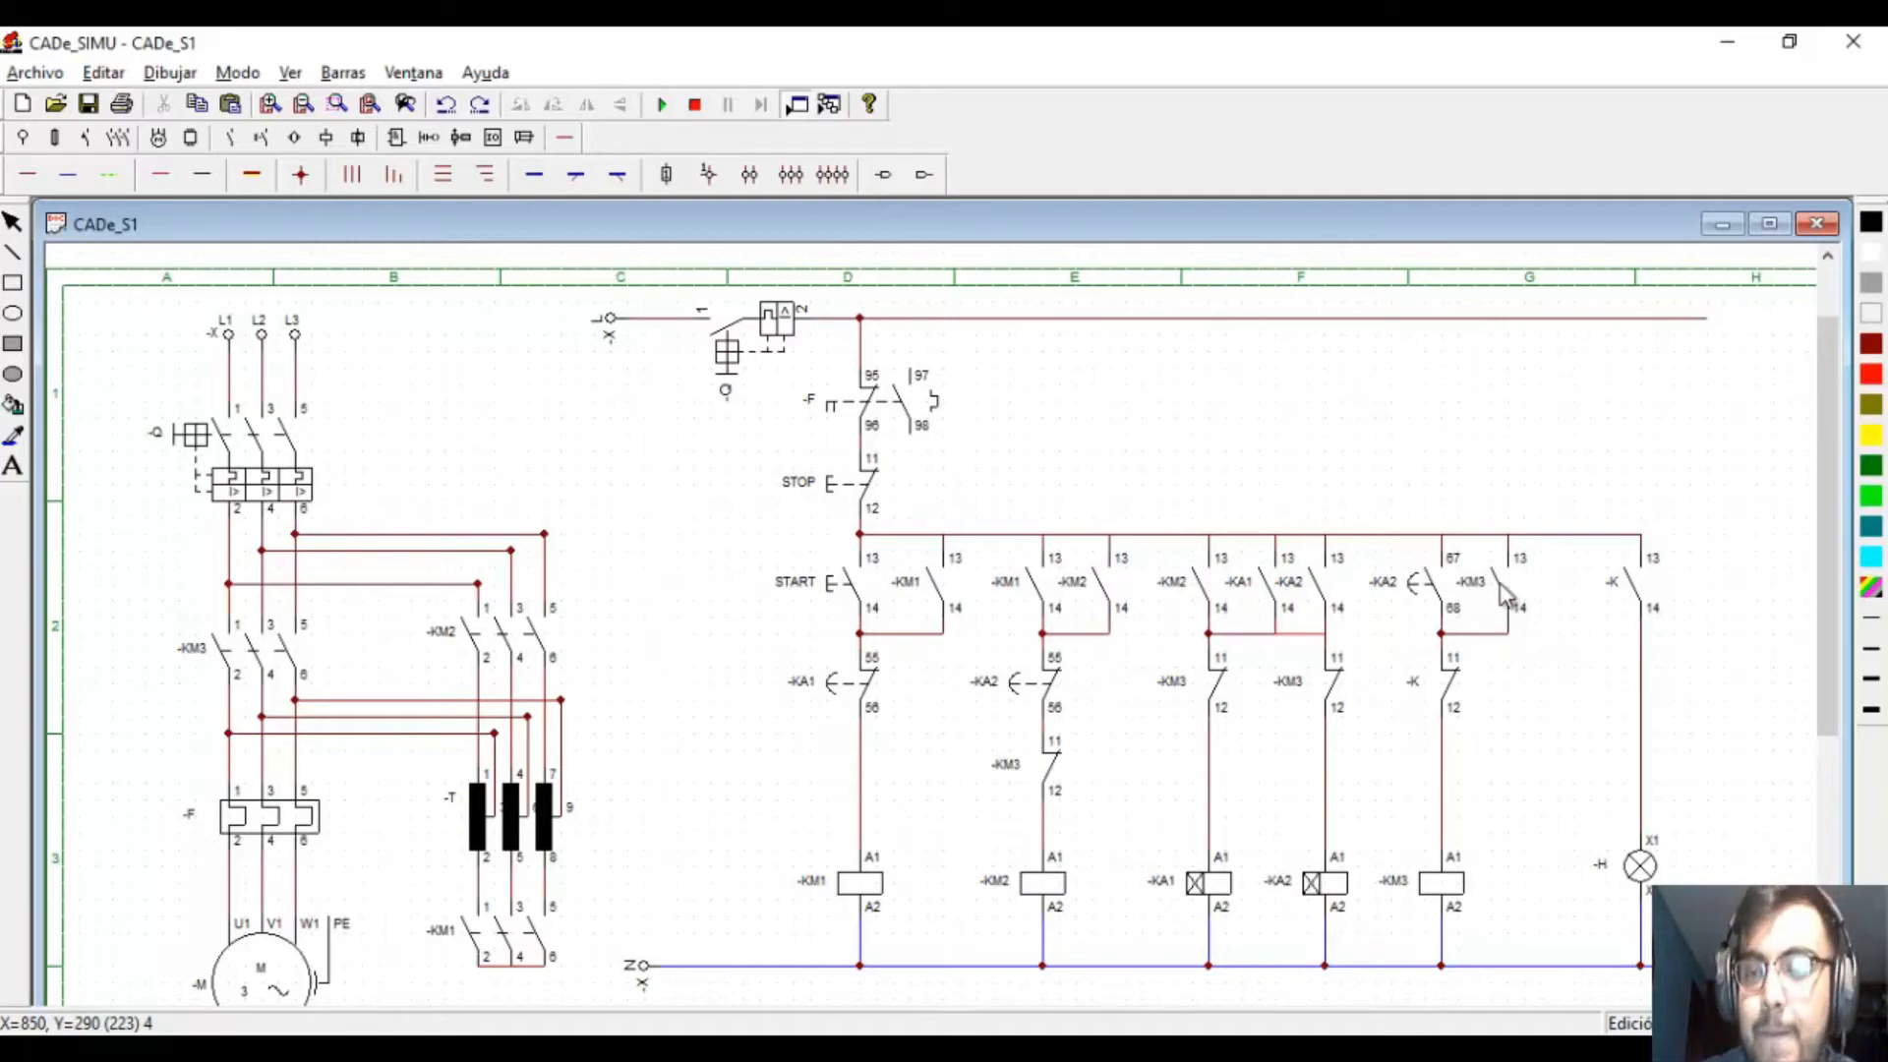
pyautogui.doubleClick(1441, 698)
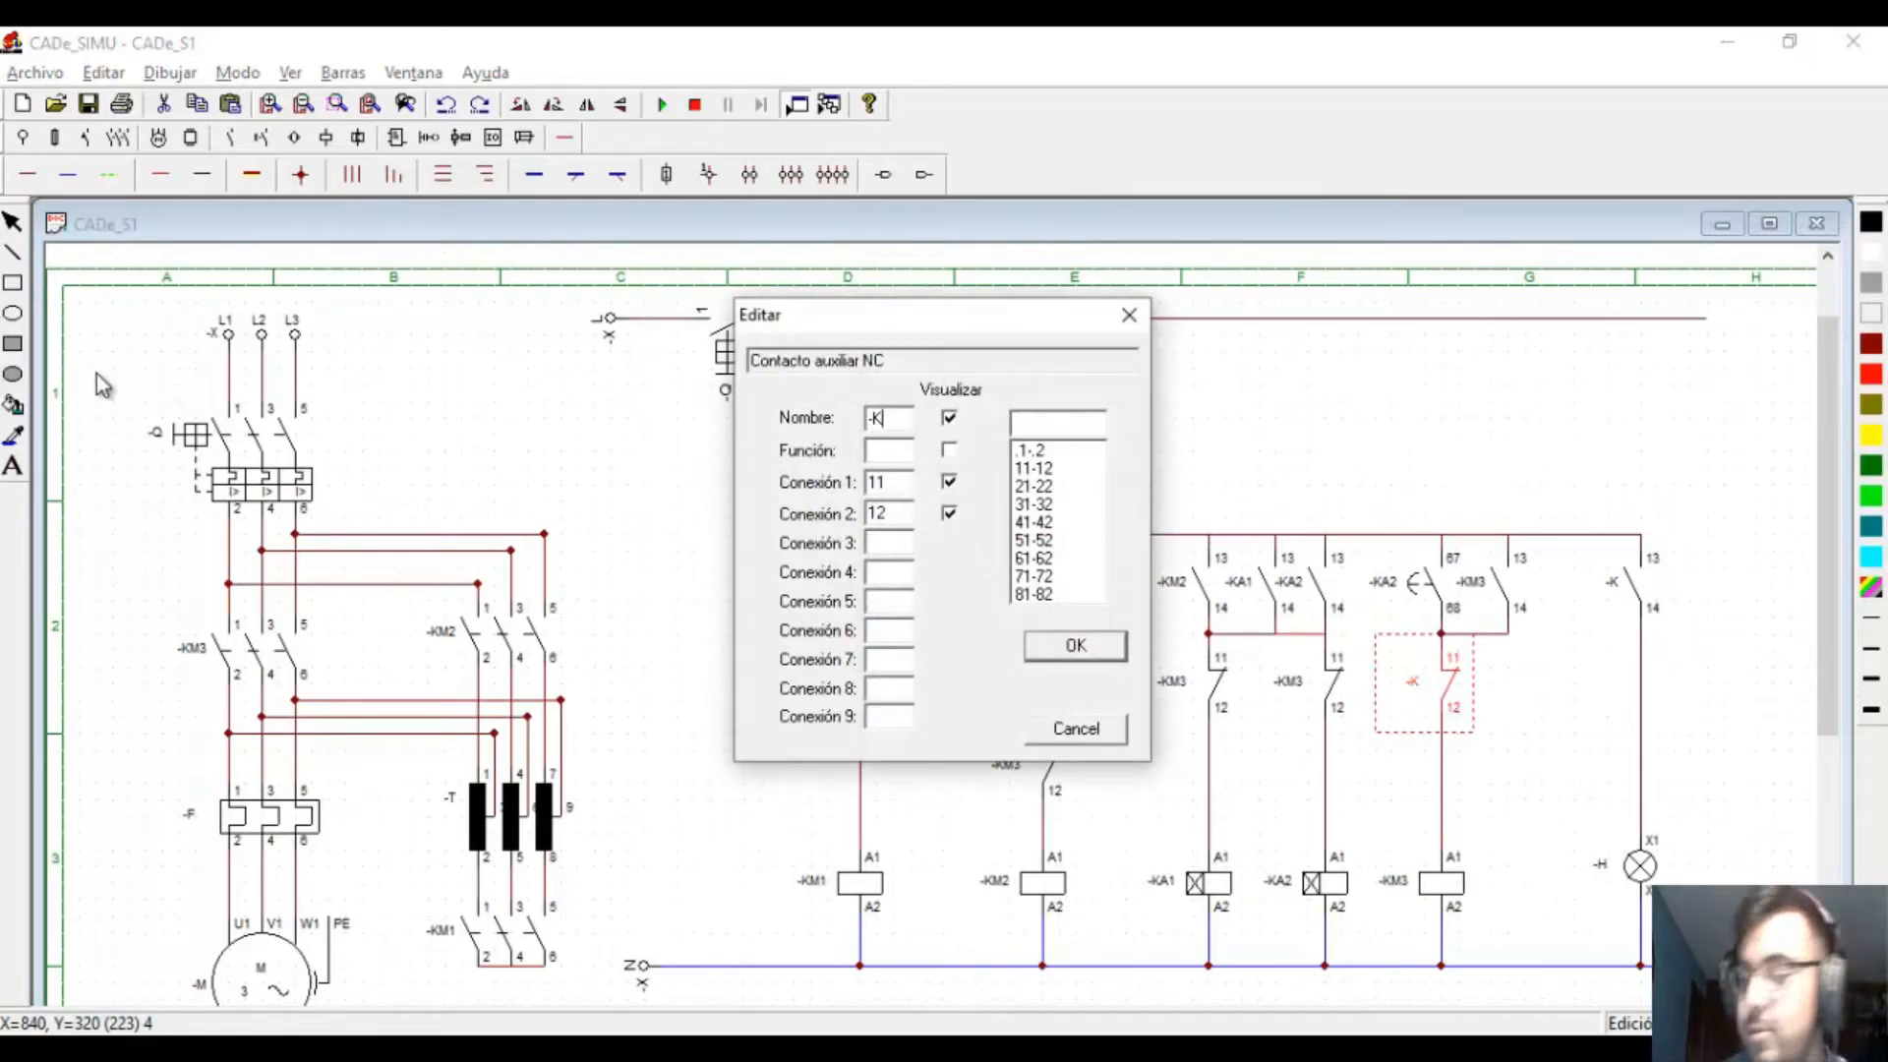
pyautogui.press('Return')
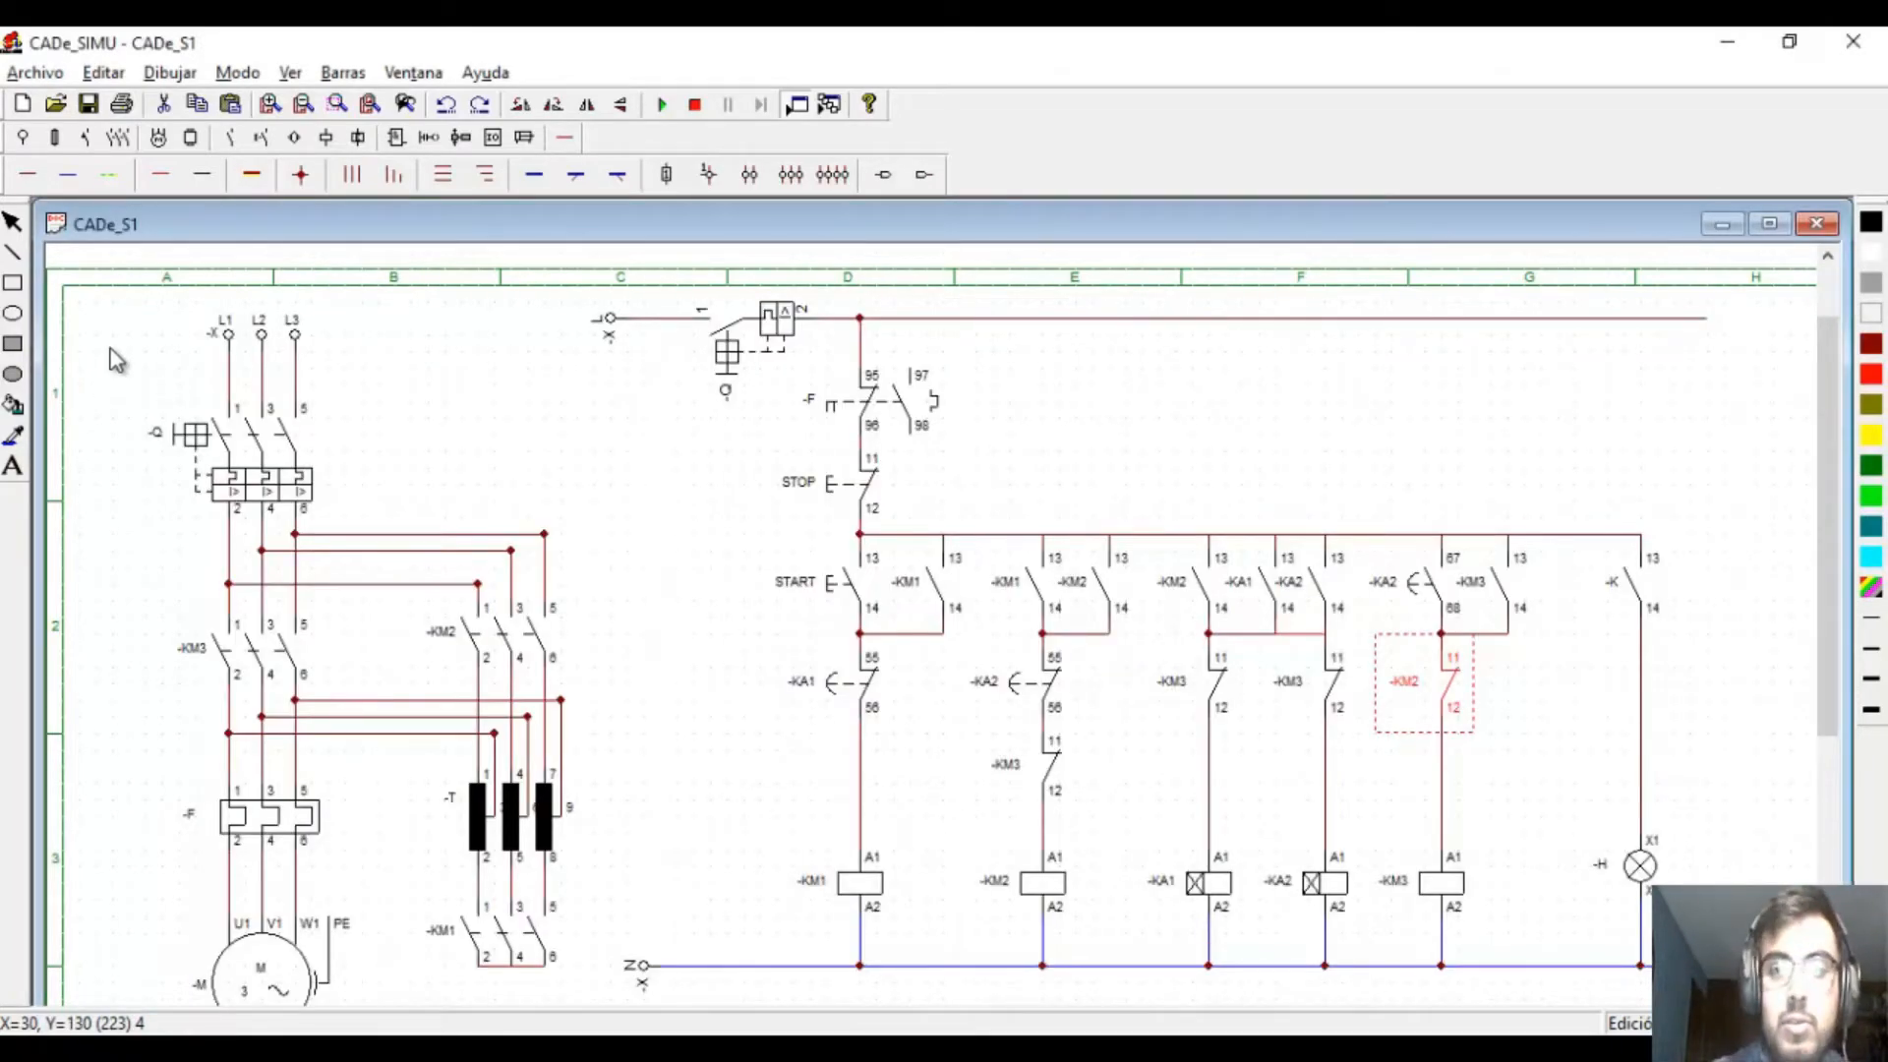
# - Rename the normally open contact feeding the -H lamp as -KM3
pyautogui.click(1640, 622)
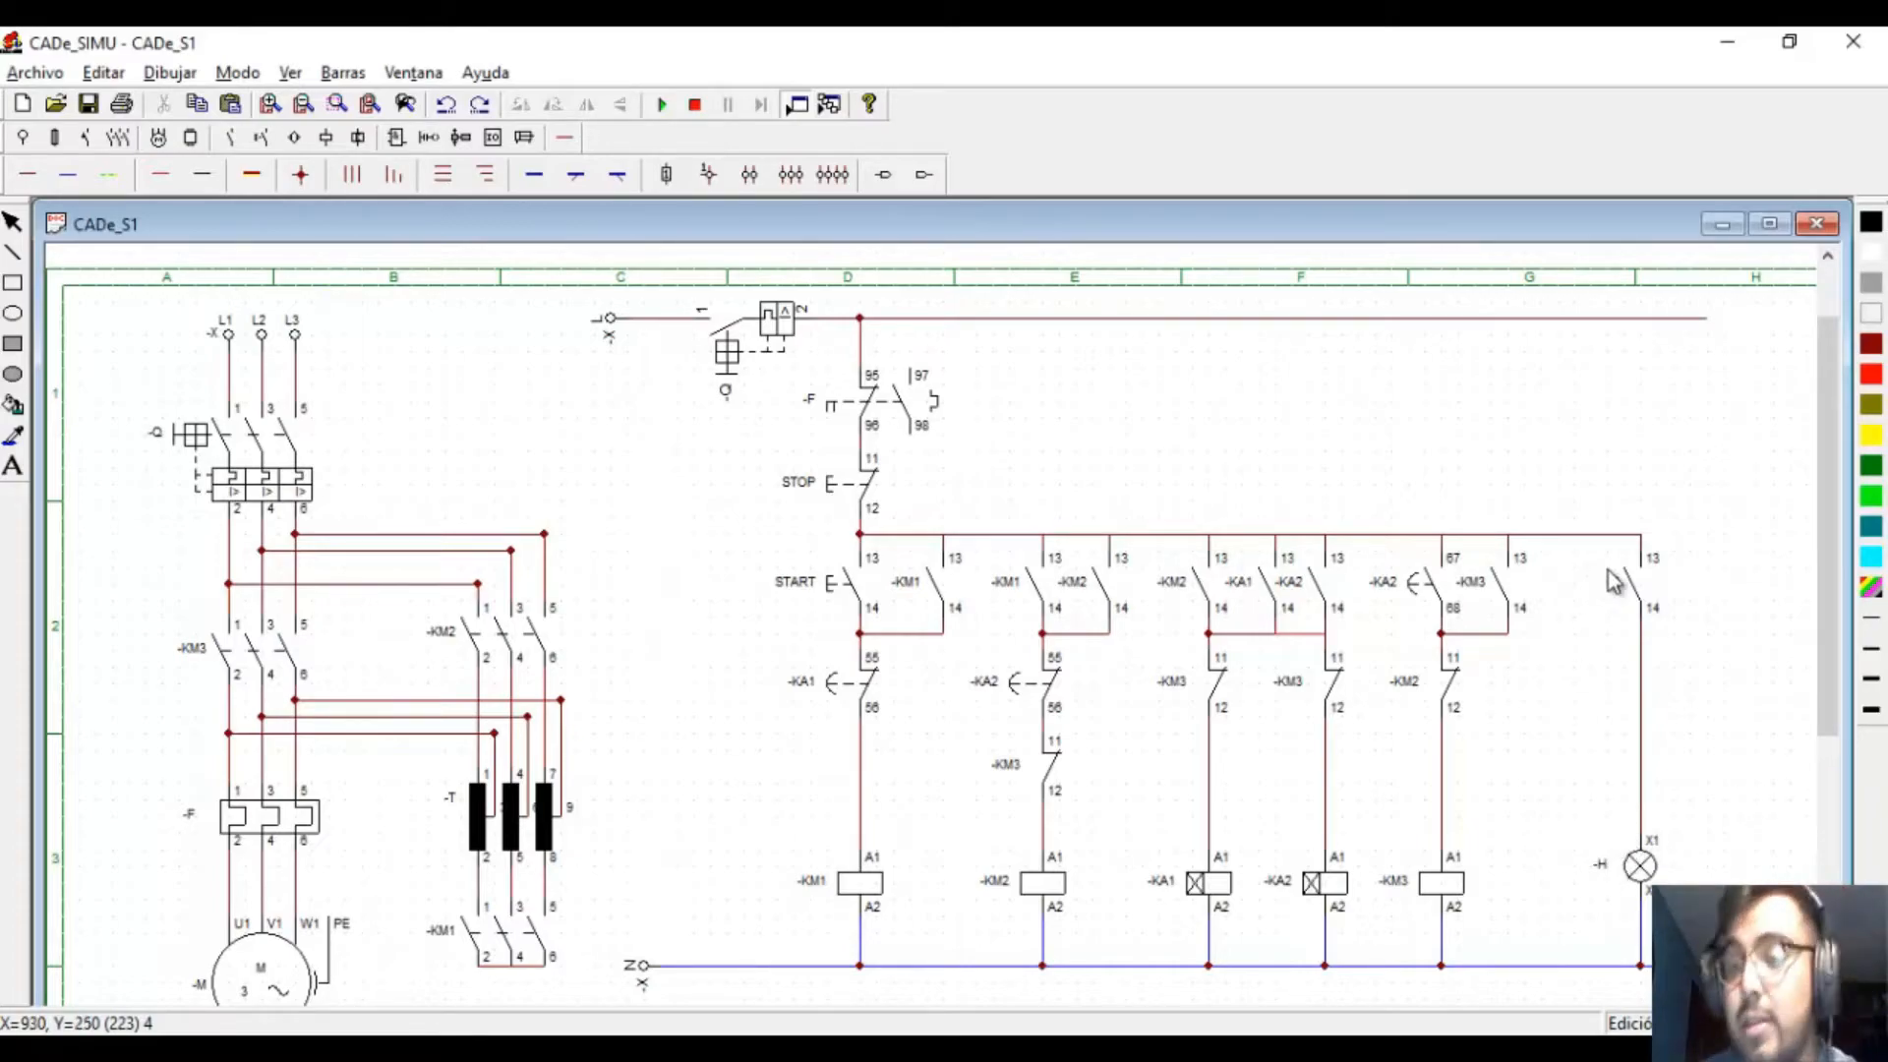
pyautogui.doubleClick(1636, 601)
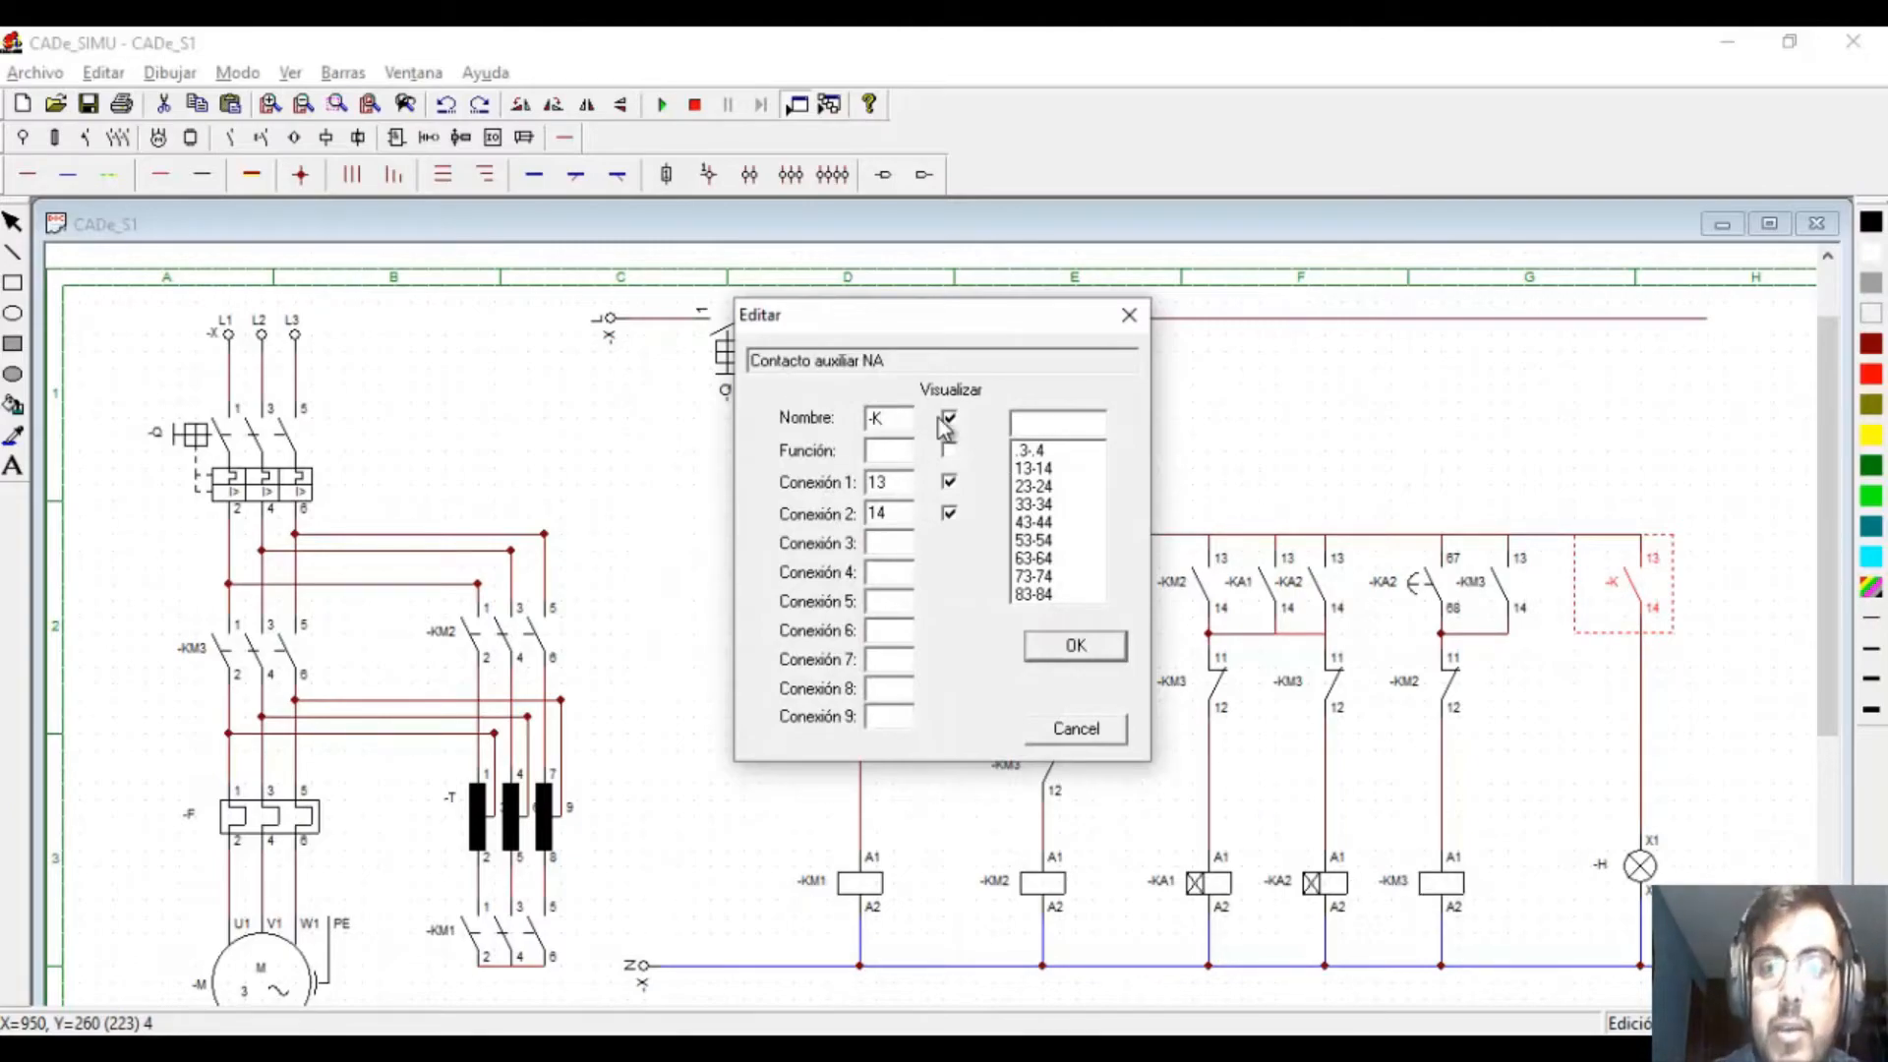
pyautogui.press('Return')
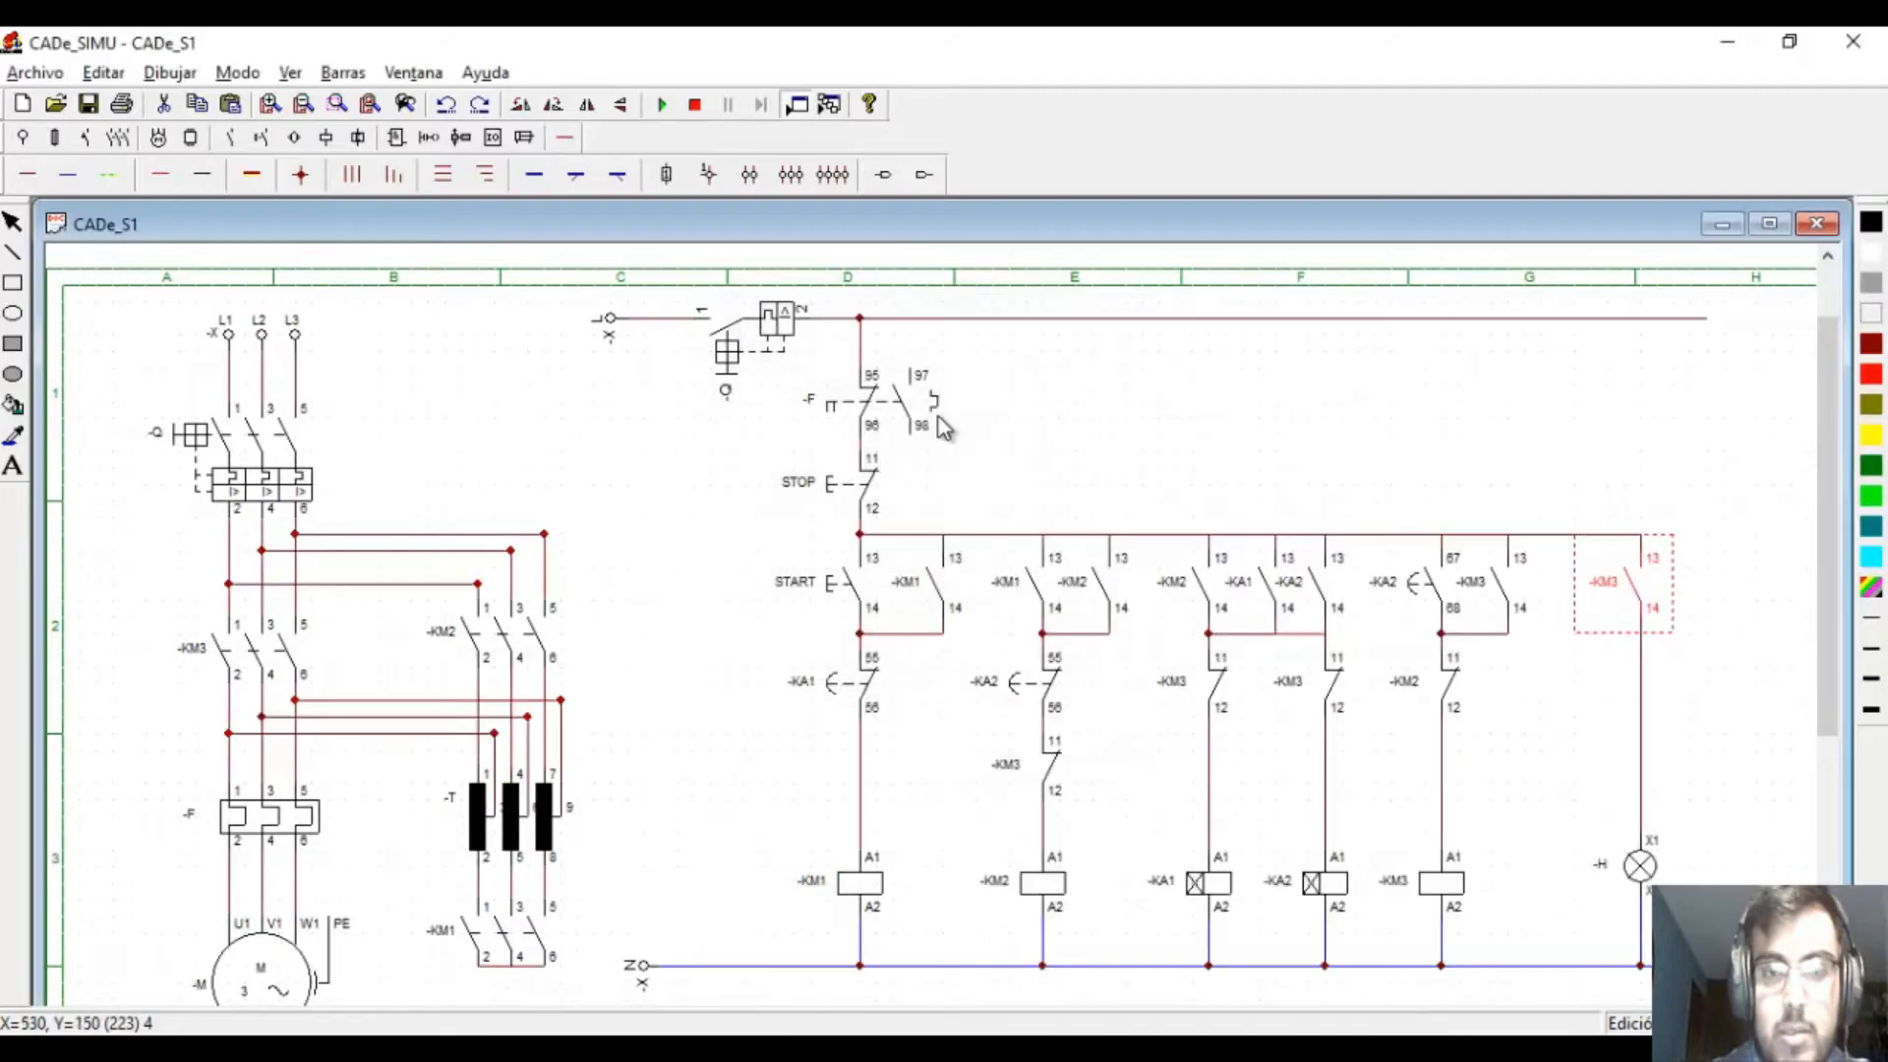
pyautogui.click(1578, 399)
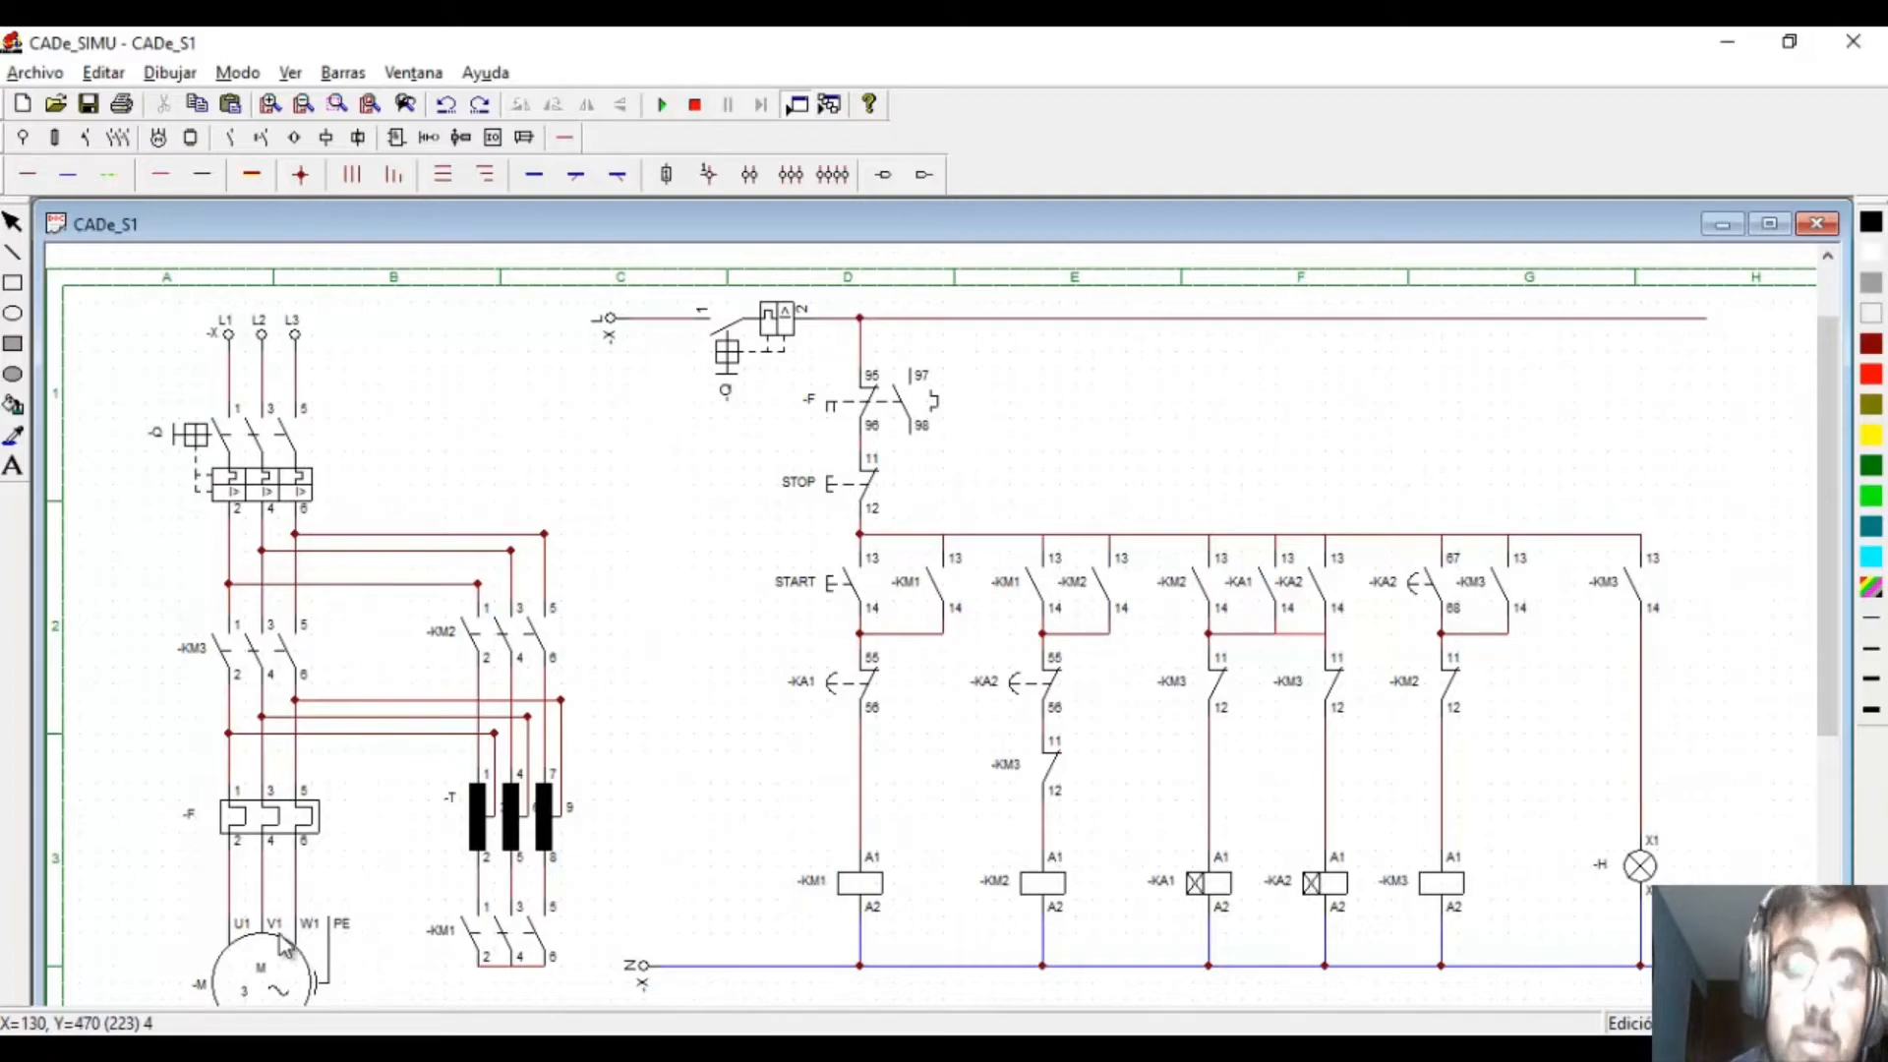
pyautogui.scroll(-1, 339, 949)
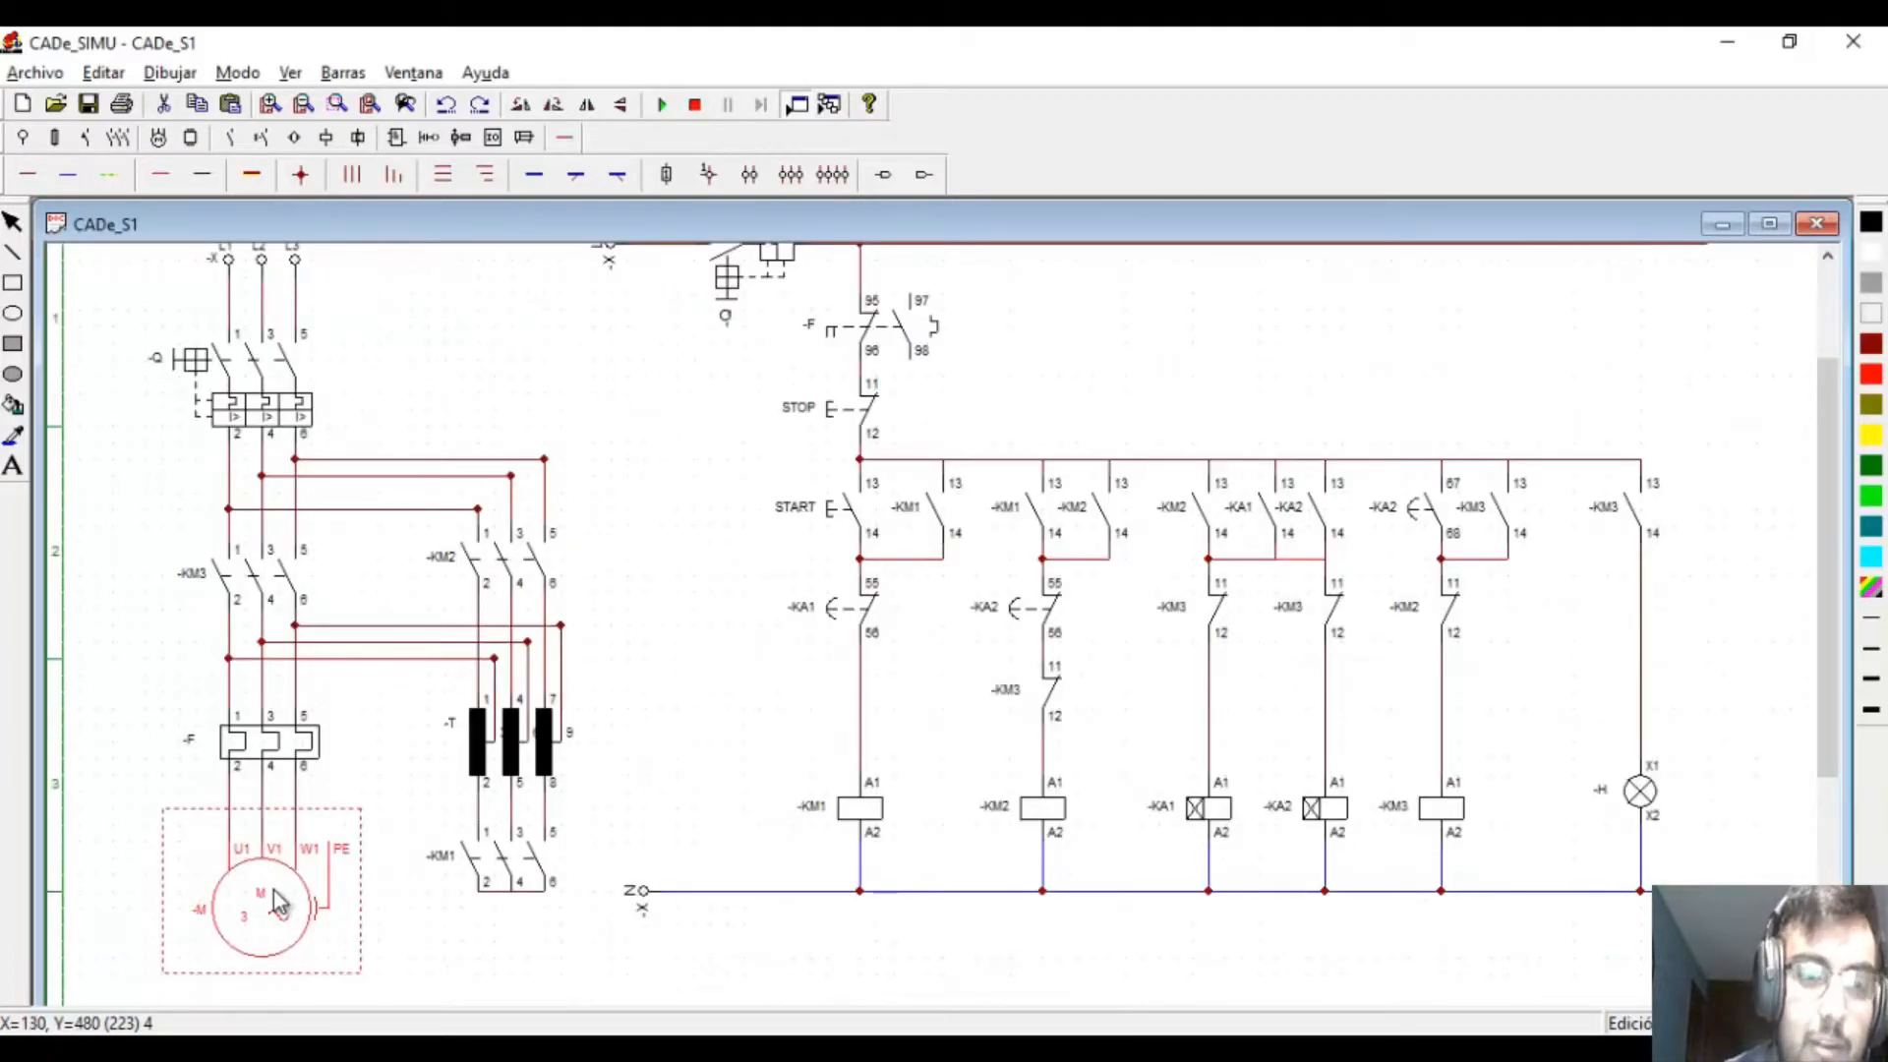
pyautogui.scroll(1, 344, 831)
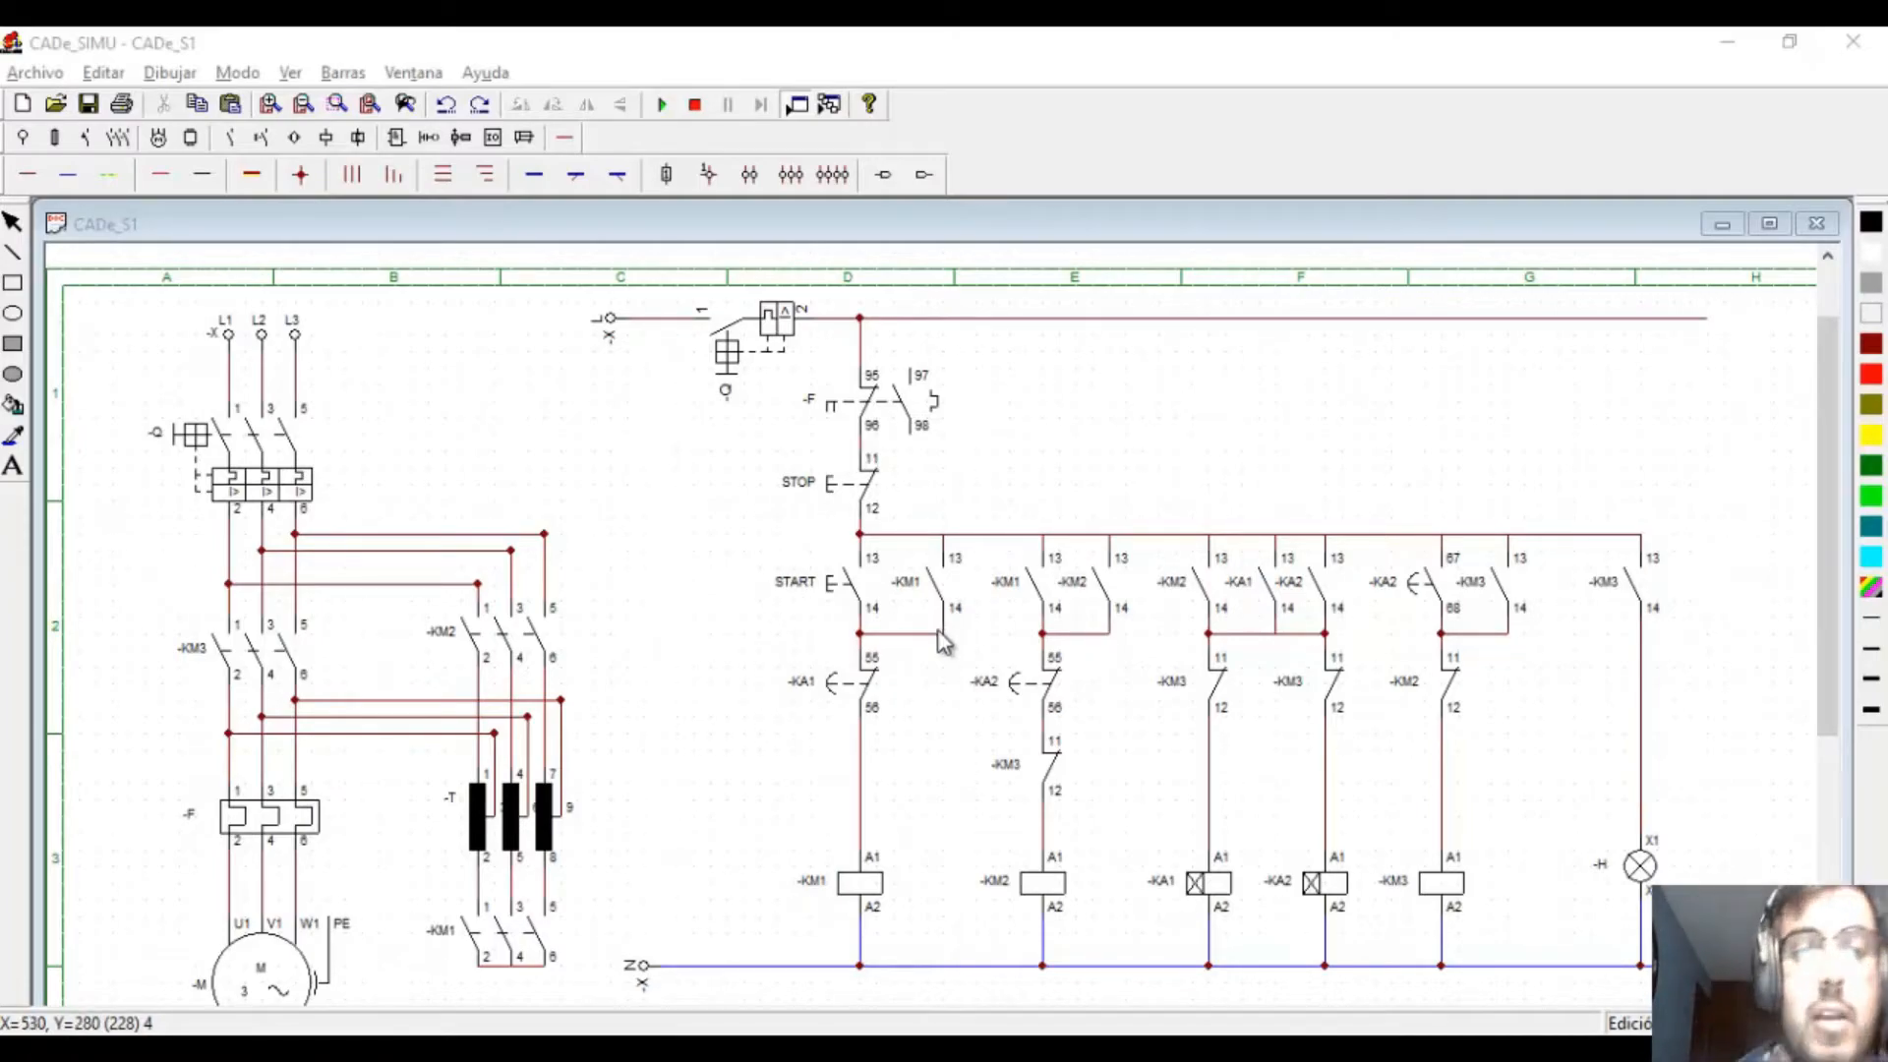
pyautogui.click(1005, 804)
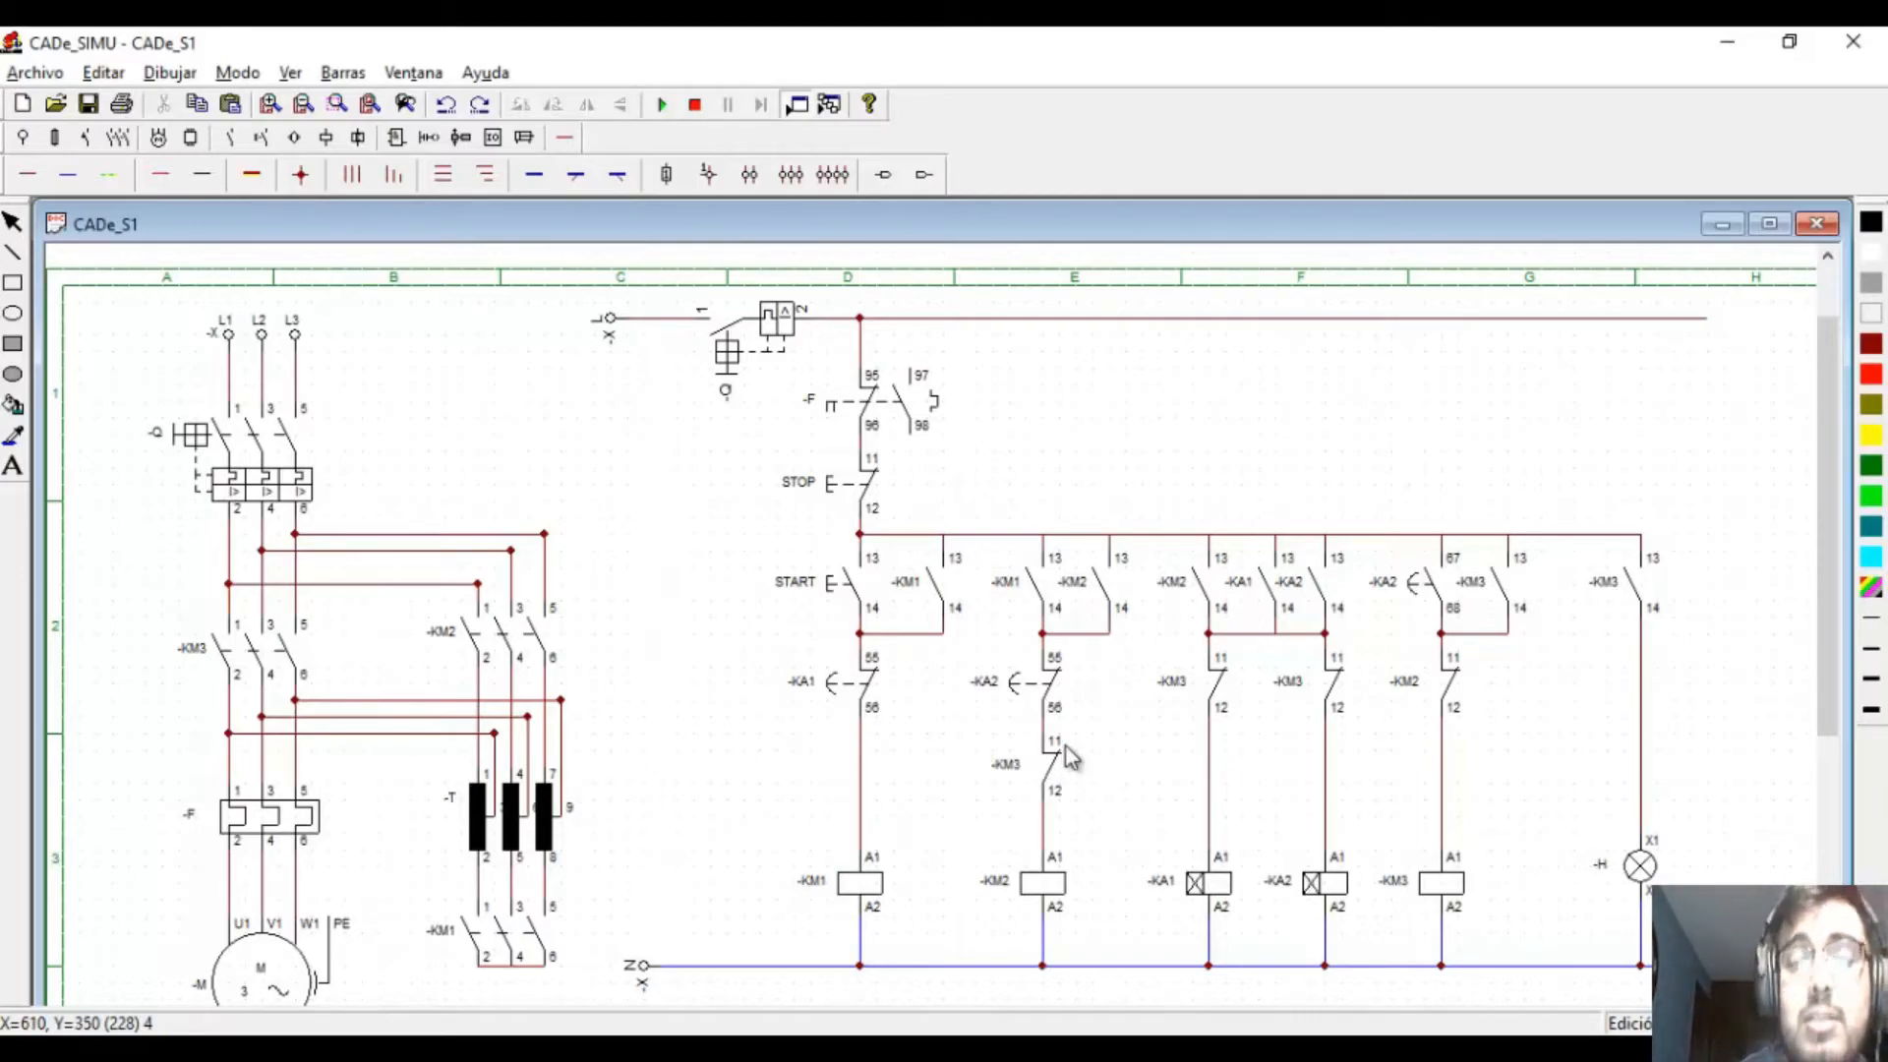
# - Set the time delay of the -KA1 and -KA2 on-delay timer coils to 5 seconds, using the x 1 Seg scale
pyautogui.doubleClick(1222, 895)
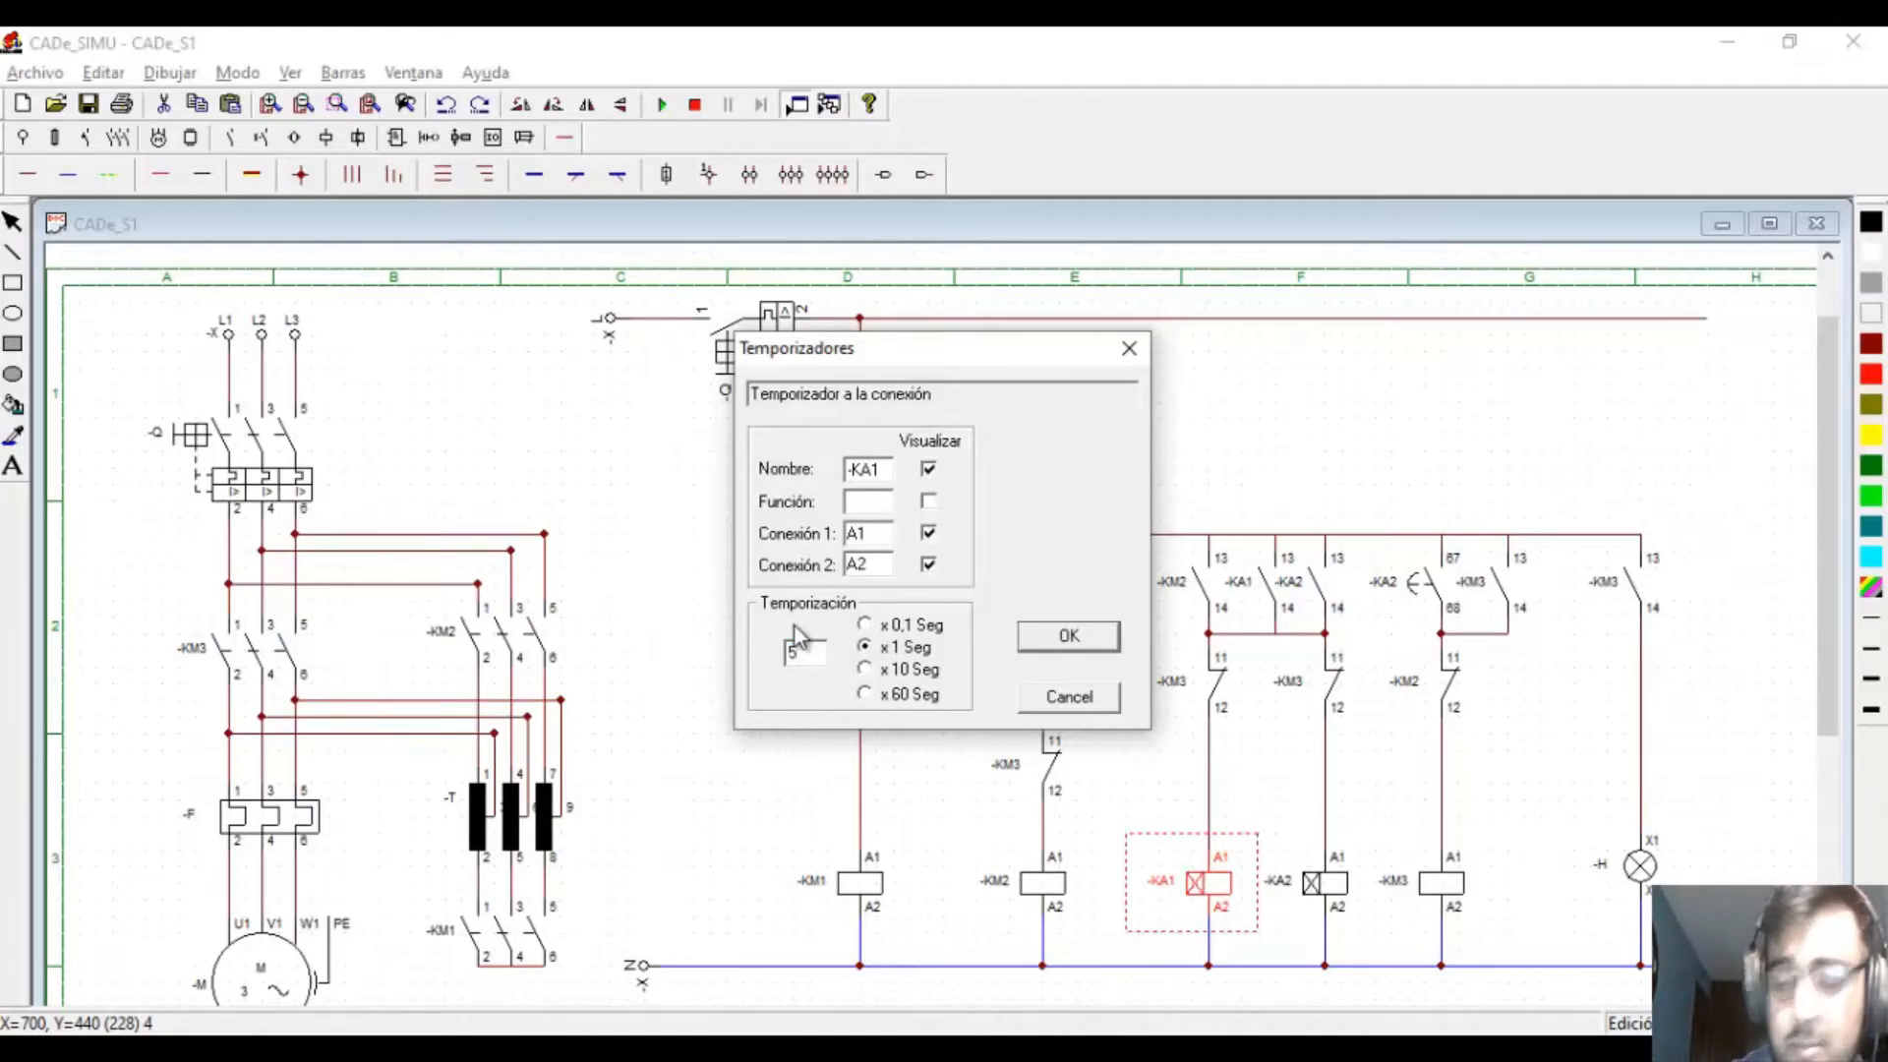
pyautogui.press('Return')
pyautogui.doubleClick(1327, 897)
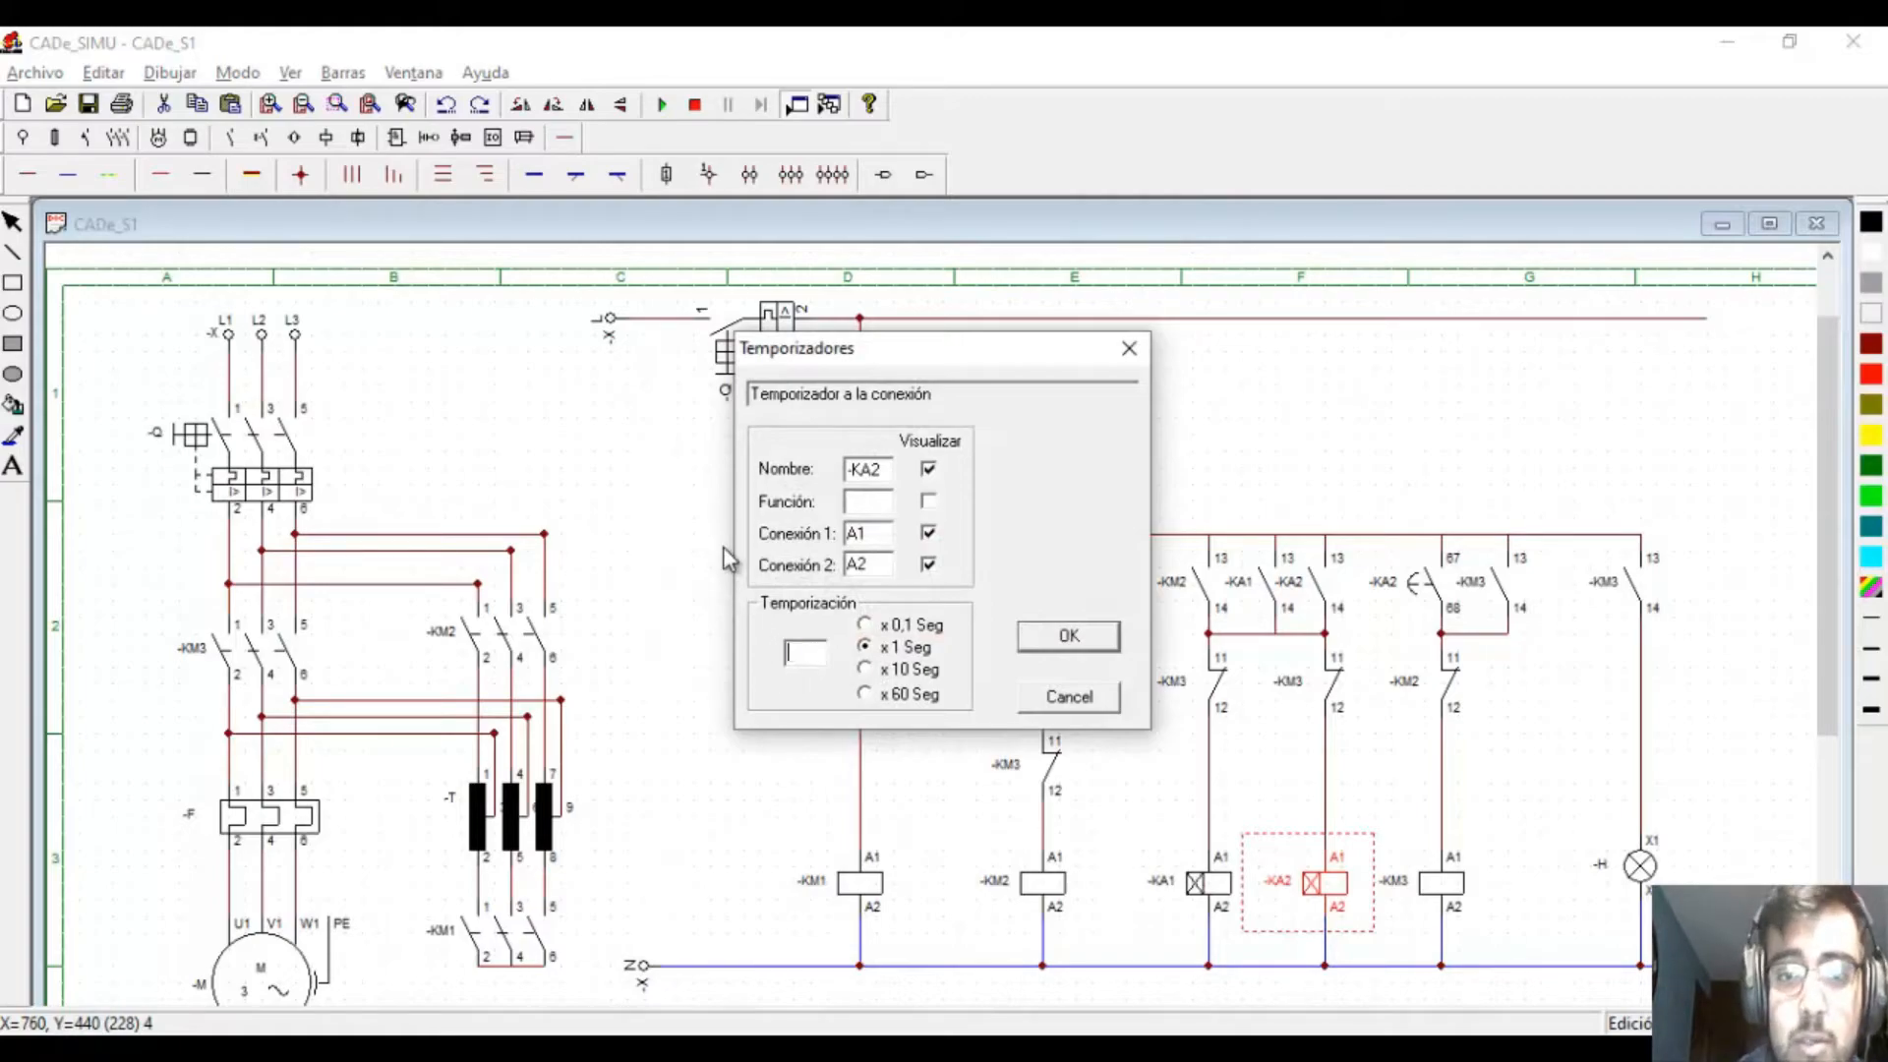
pyautogui.write('5')
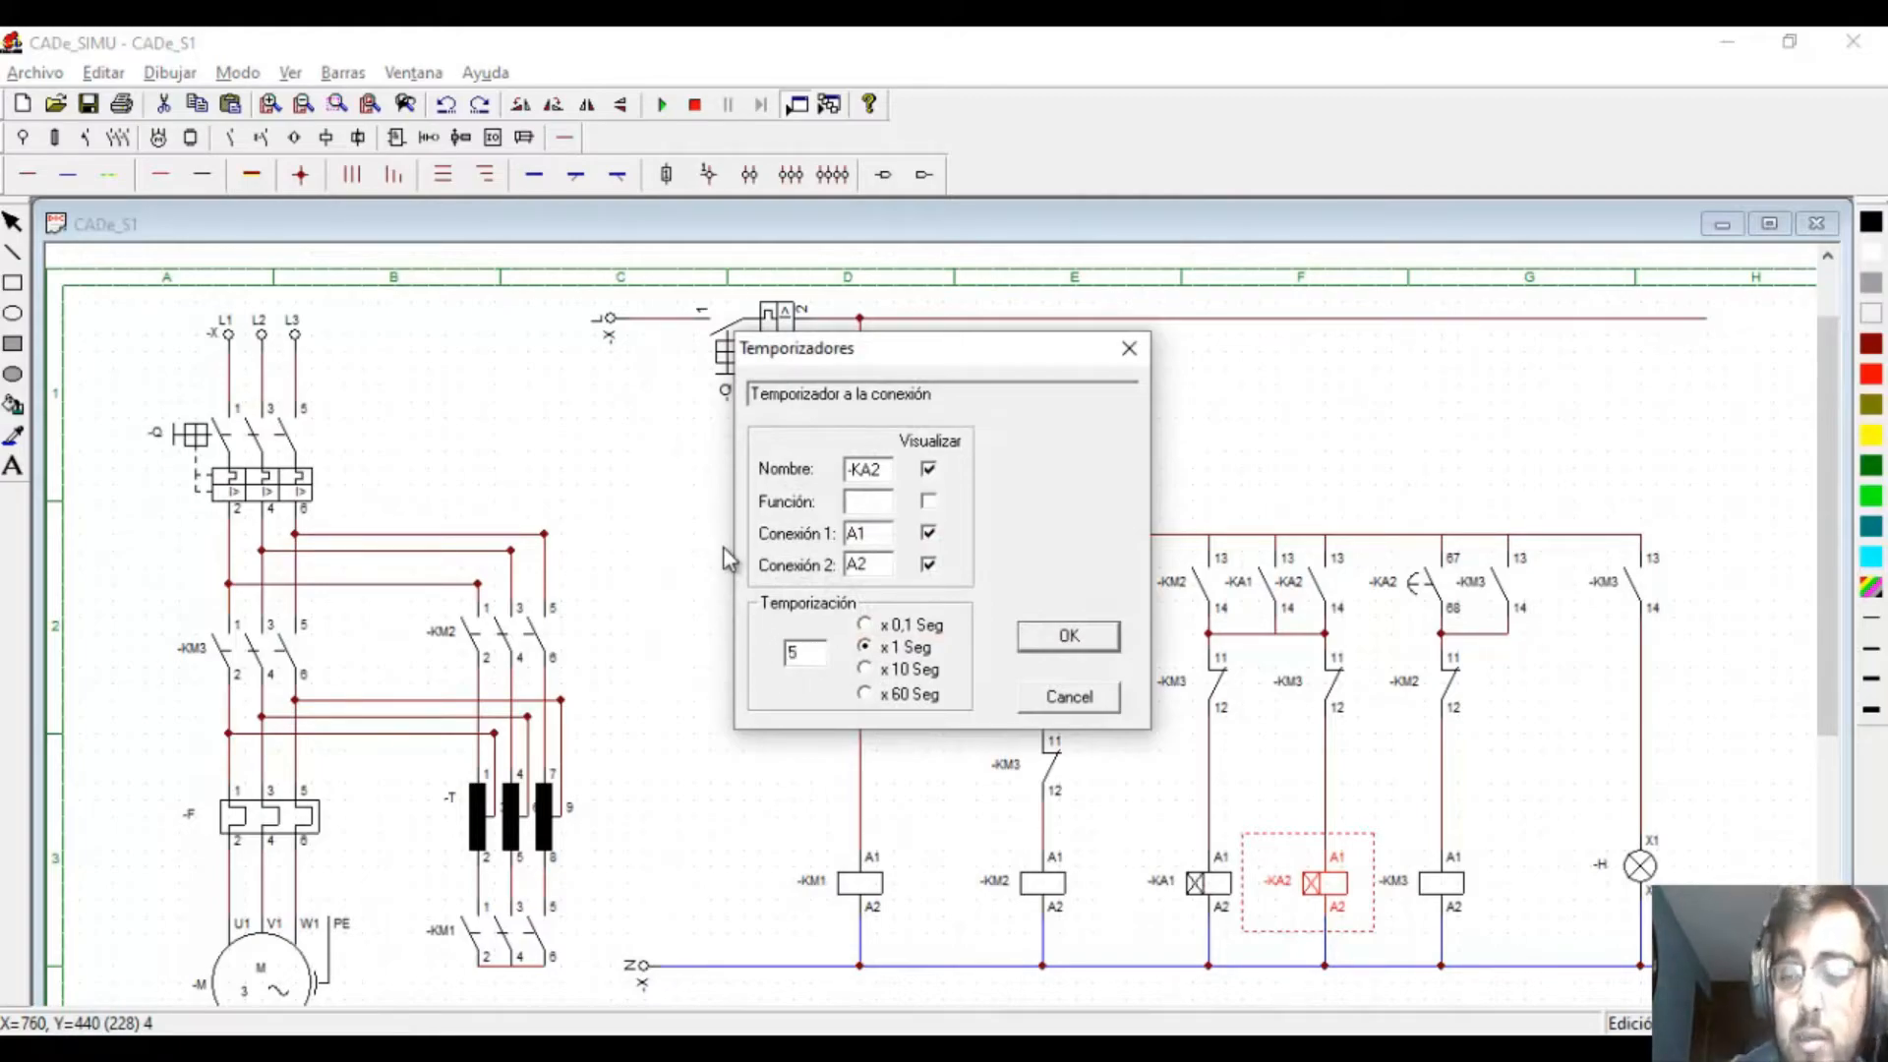
pyautogui.click(1064, 634)
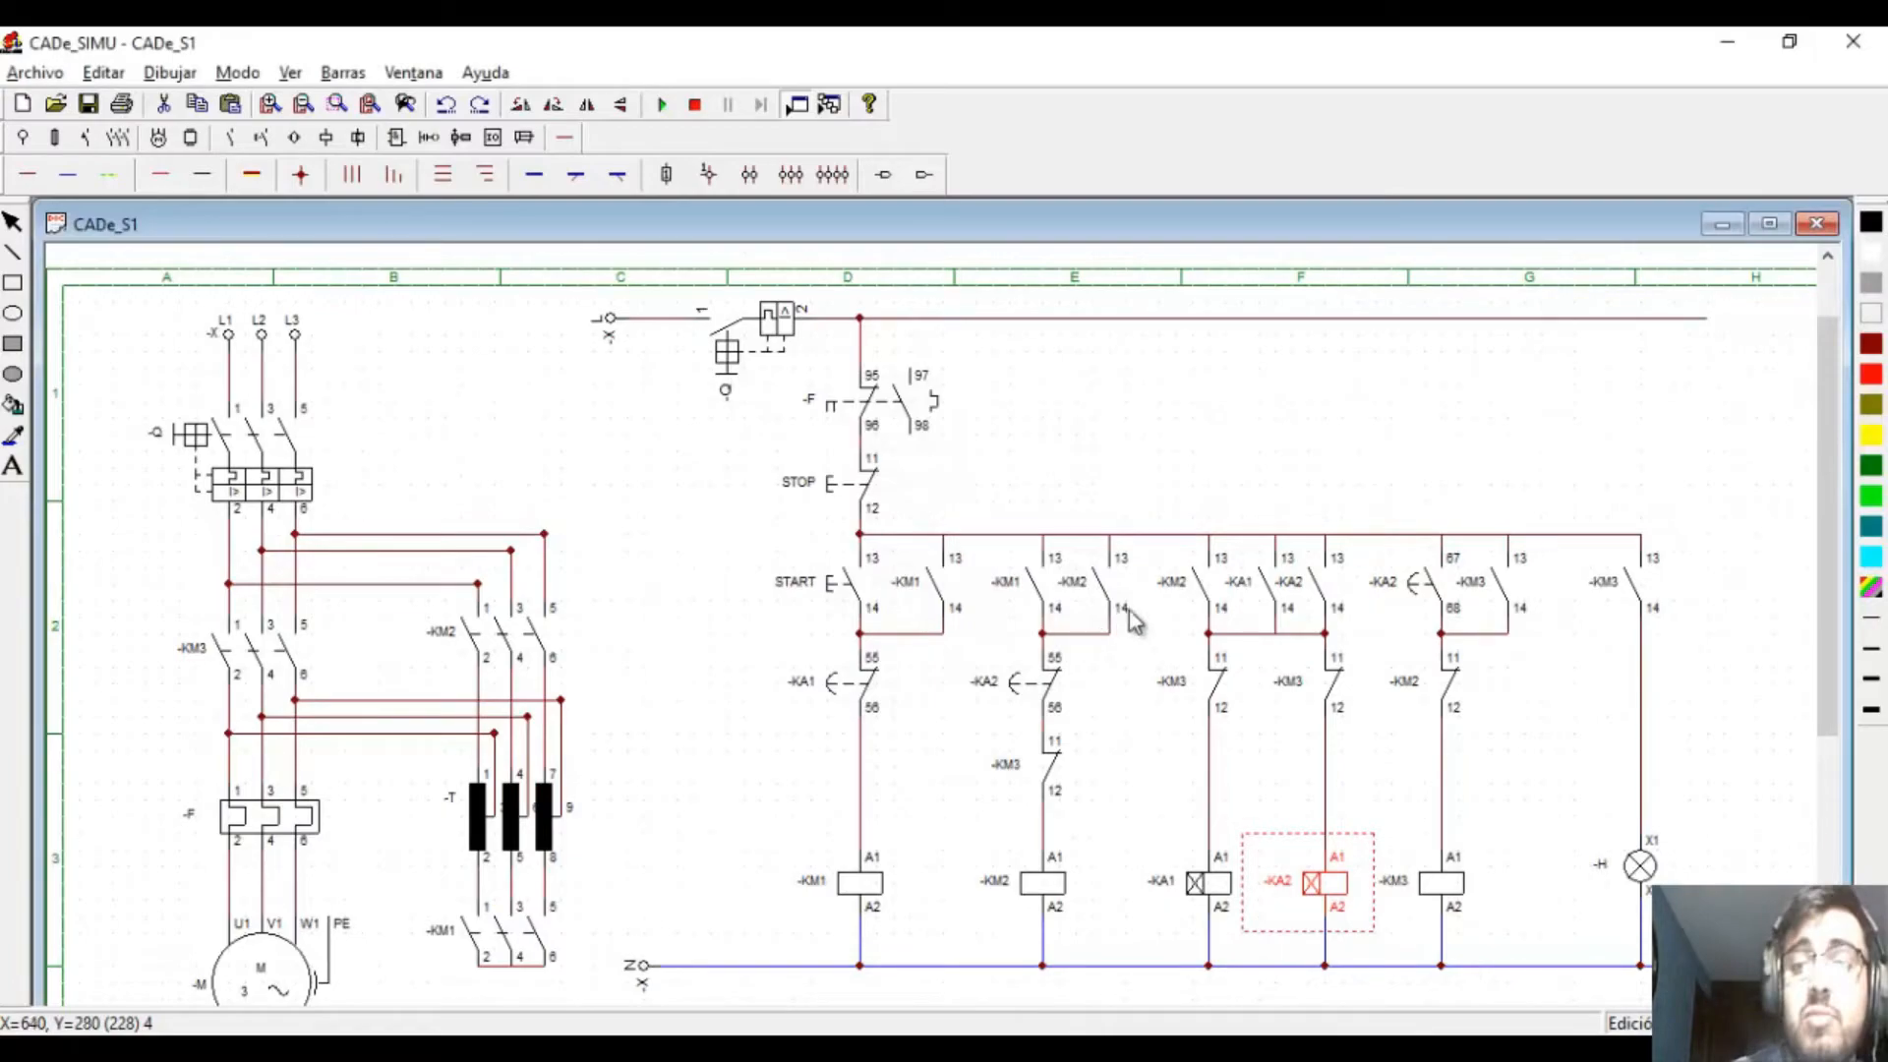
# - Deselect the timer coil and start the simulation of the autotransformer starter
pyautogui.click(1257, 433)
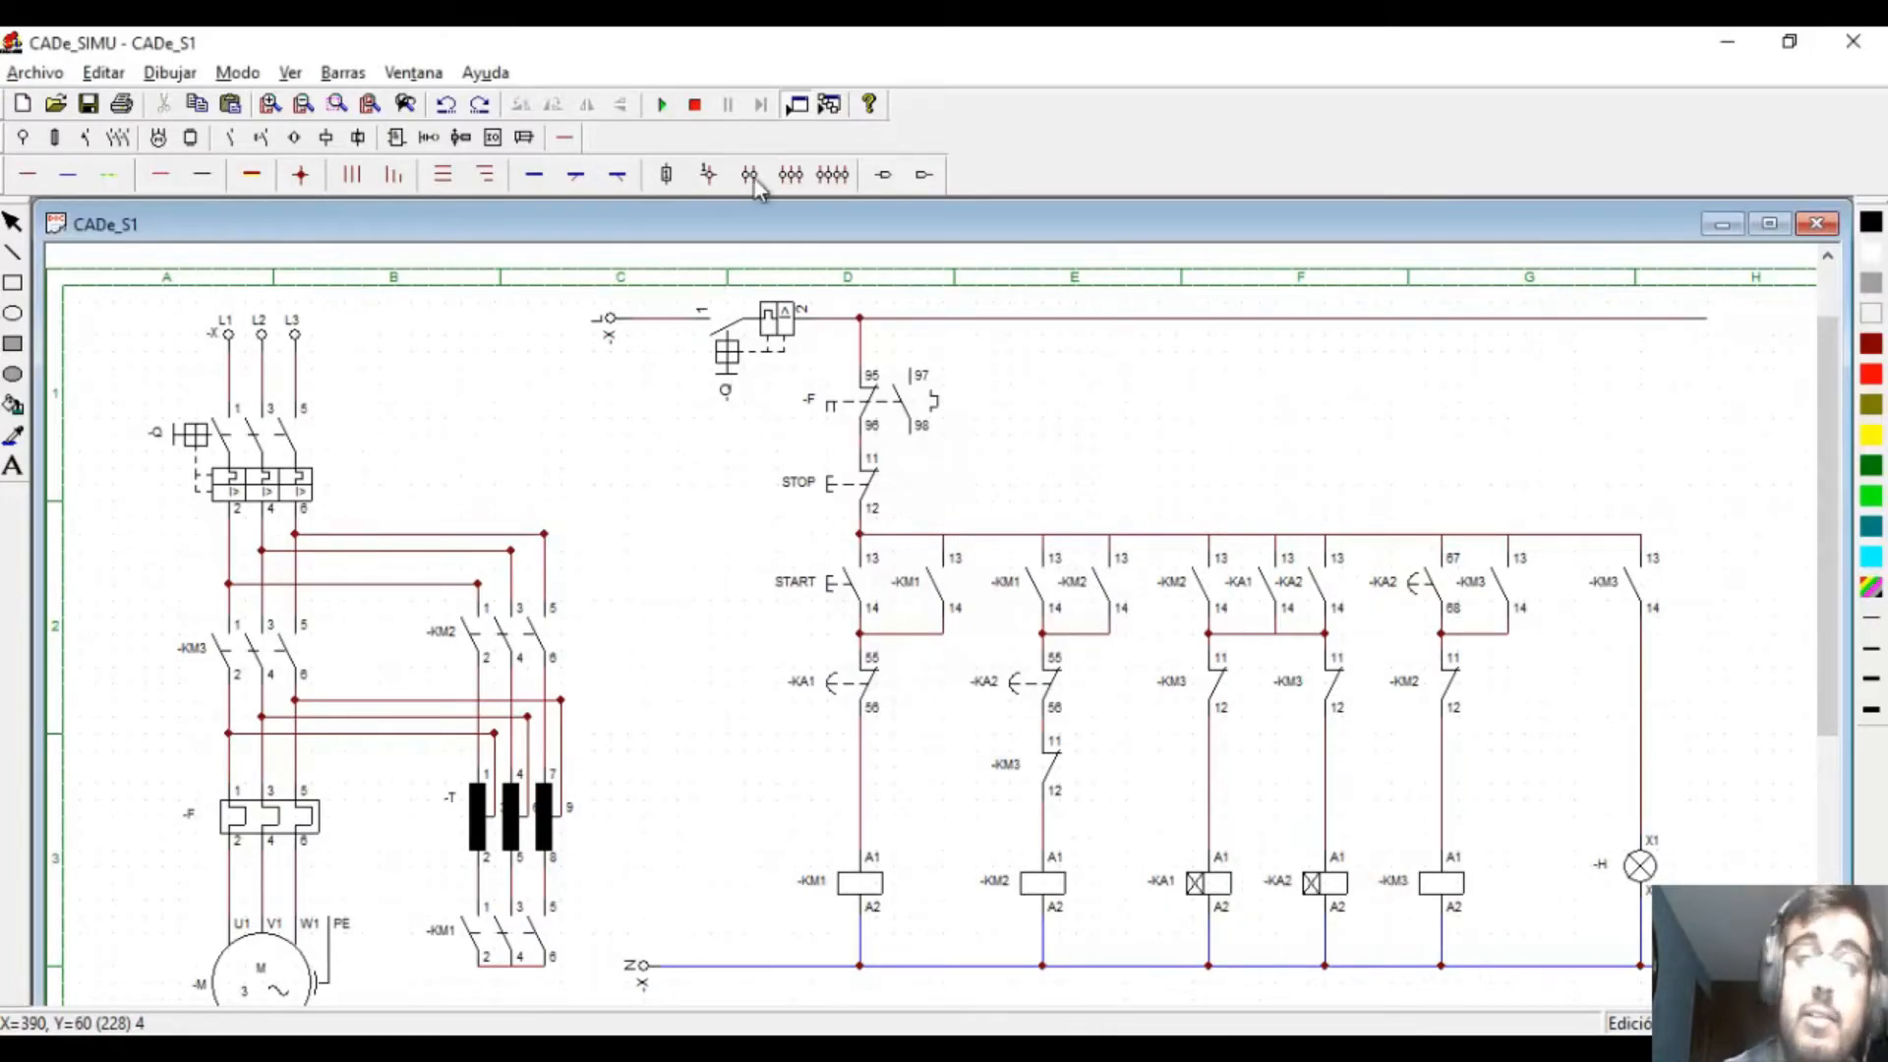
pyautogui.click(667, 105)
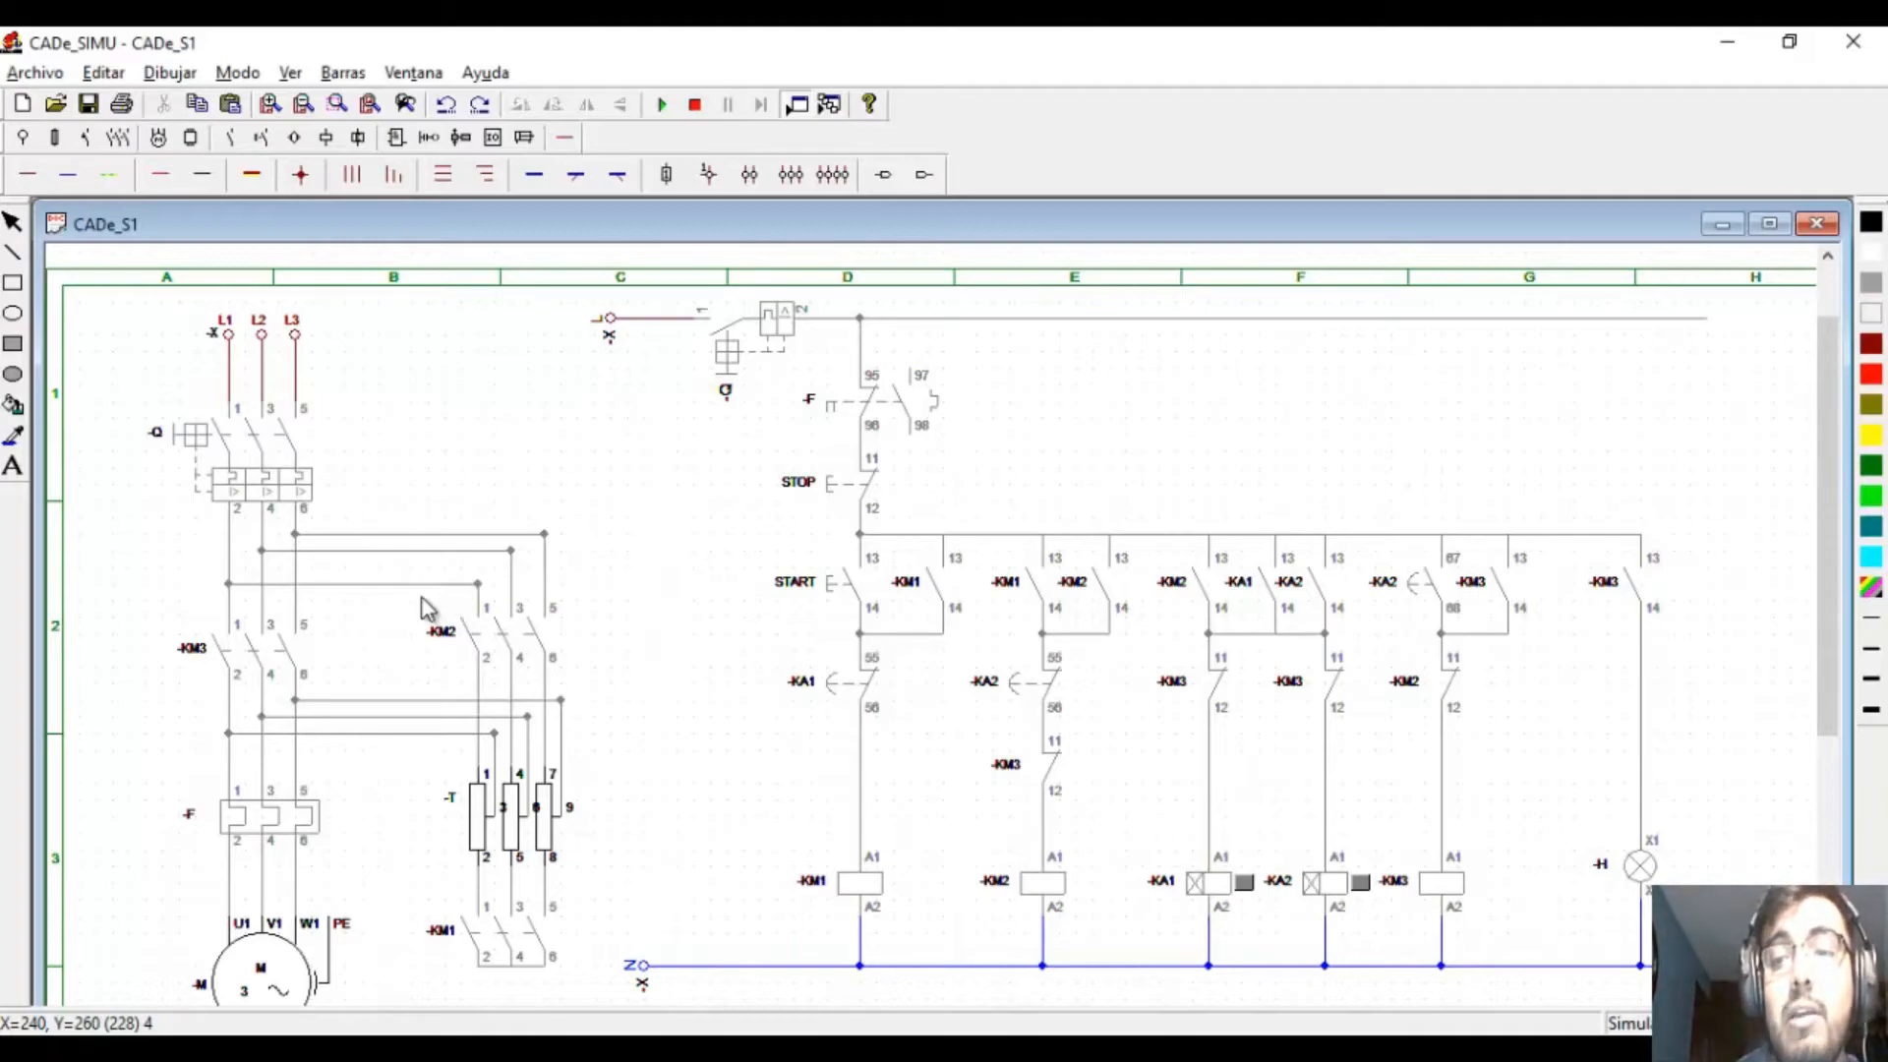
# - Test the simulated starter by closing breaker Q and operating the START, STOP and START pushbuttons in turn
pyautogui.click(741, 352)
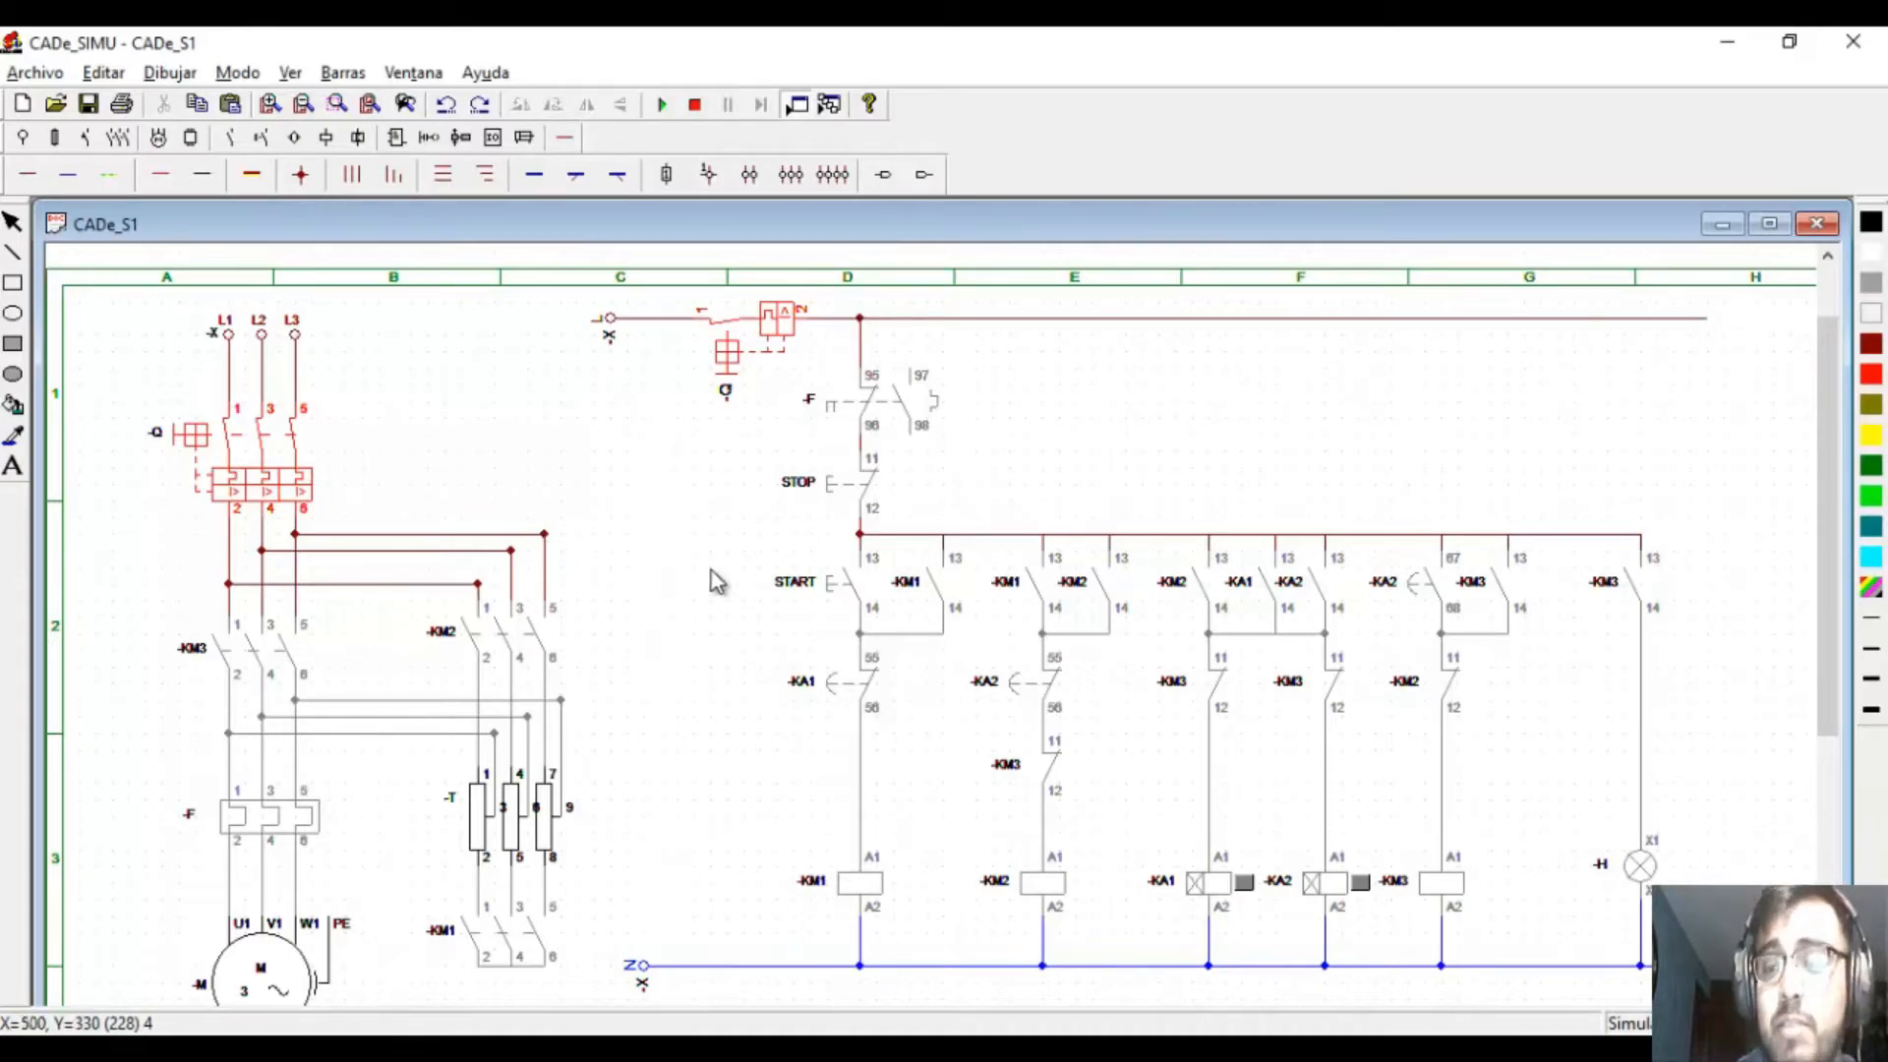
pyautogui.click(842, 586)
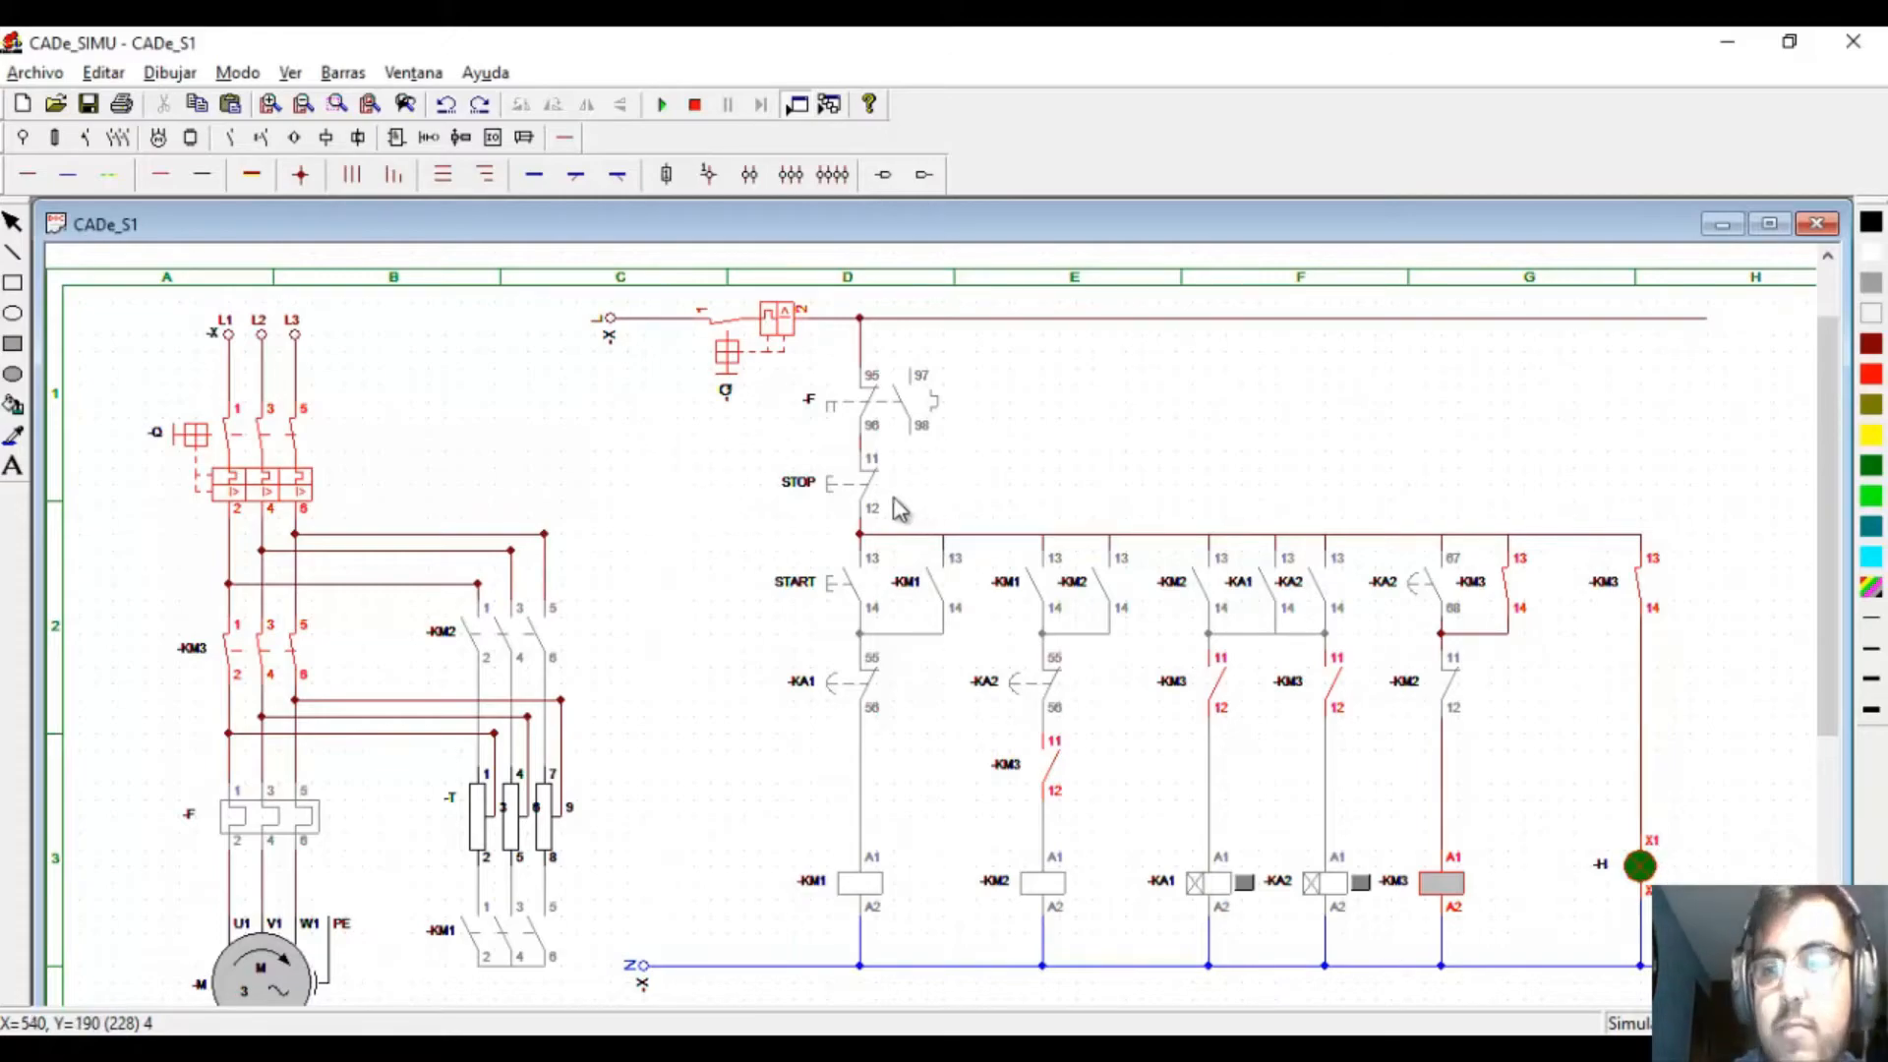
pyautogui.click(829, 501)
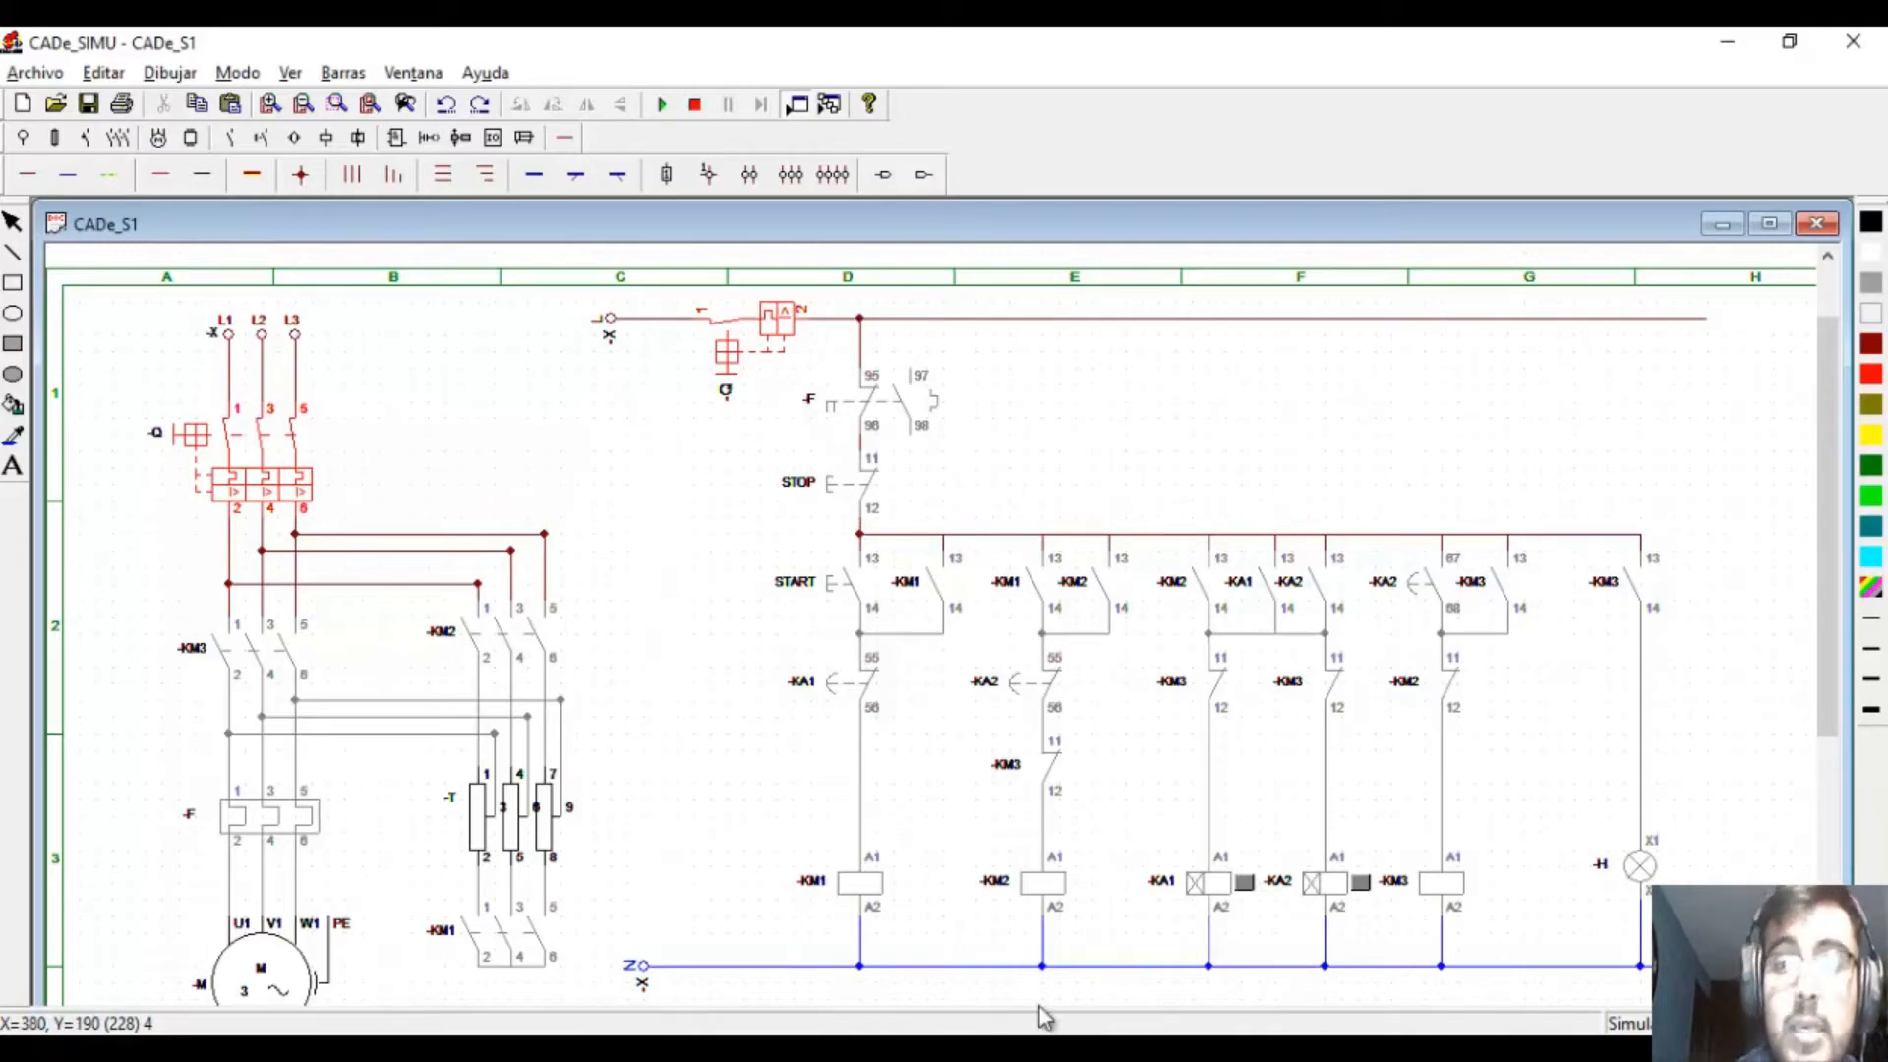
pyautogui.click(835, 593)
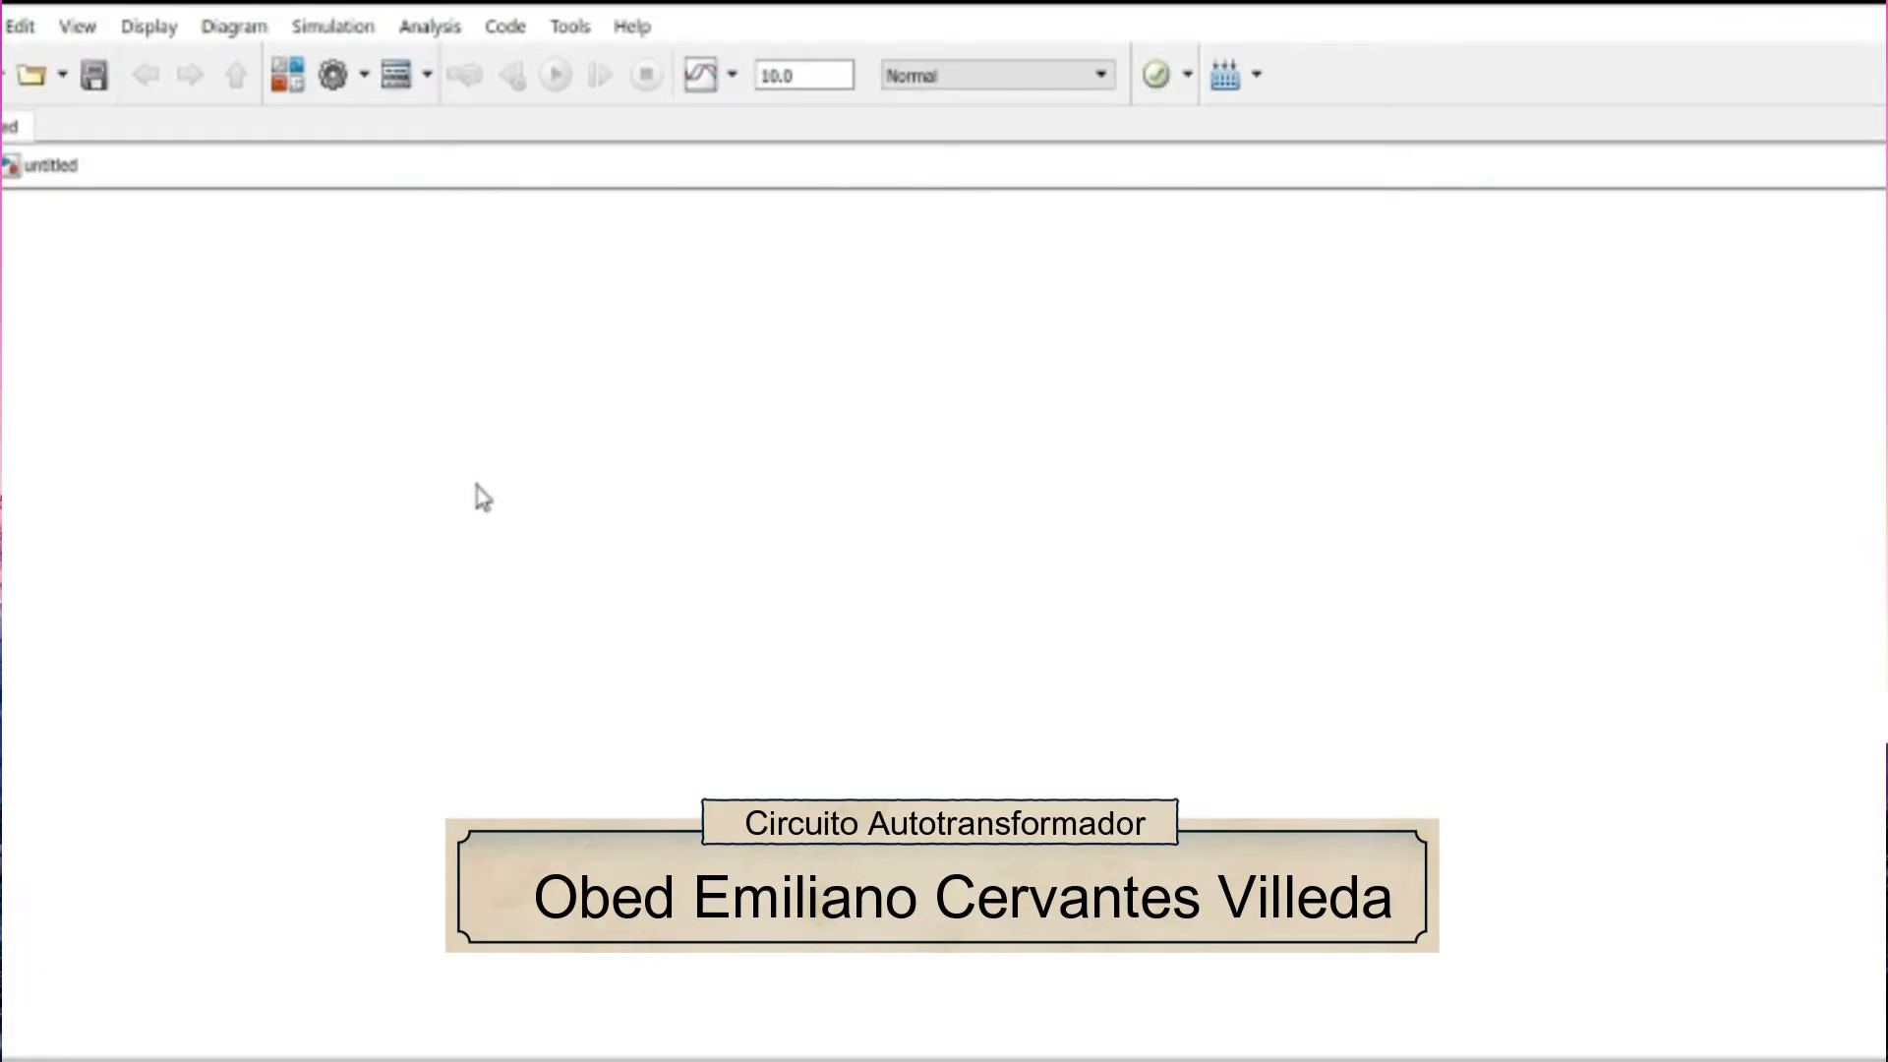
# - Switch to Simulink and open the Simscape/Power Systems/Specialized Technology/Fundamental Blocks/Machines library
pyautogui.doubleClick(275, 250)
pyautogui.click(286, 75)
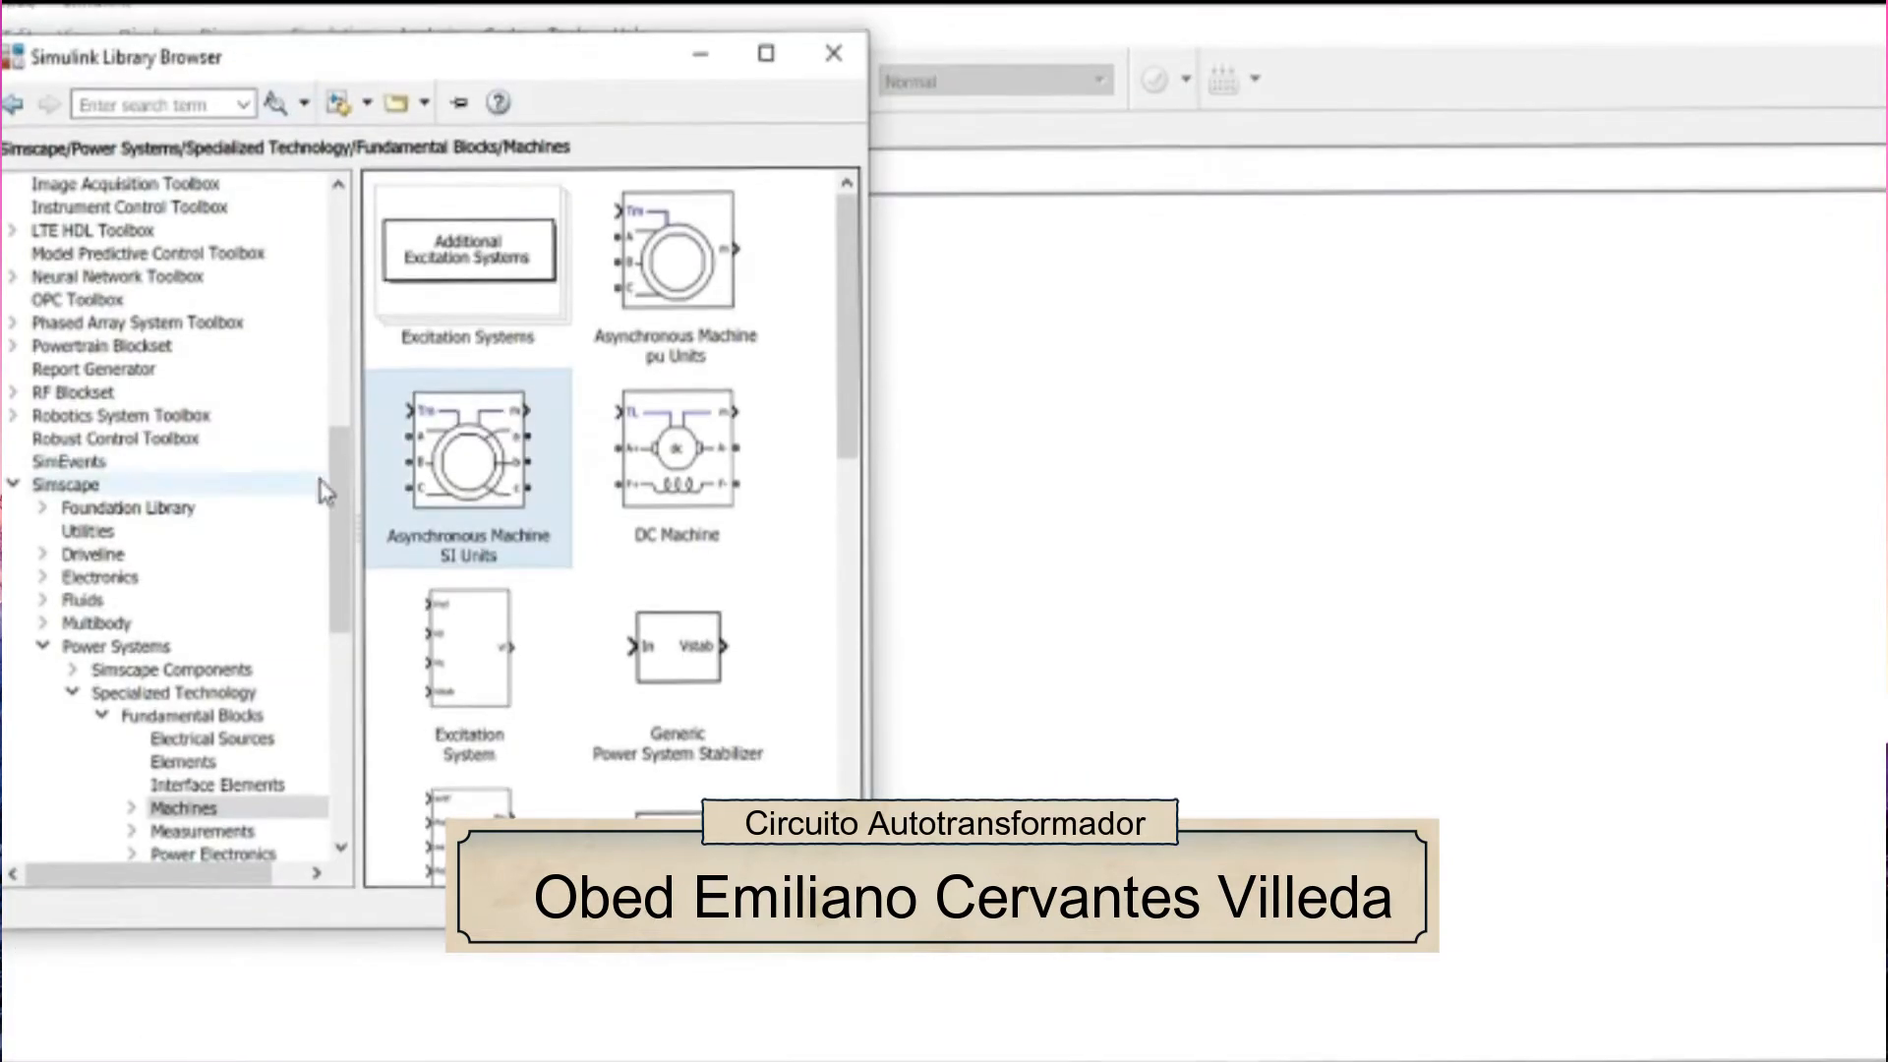
pyautogui.scroll(3, 315, 483)
pyautogui.click(20, 685)
pyautogui.click(71, 685)
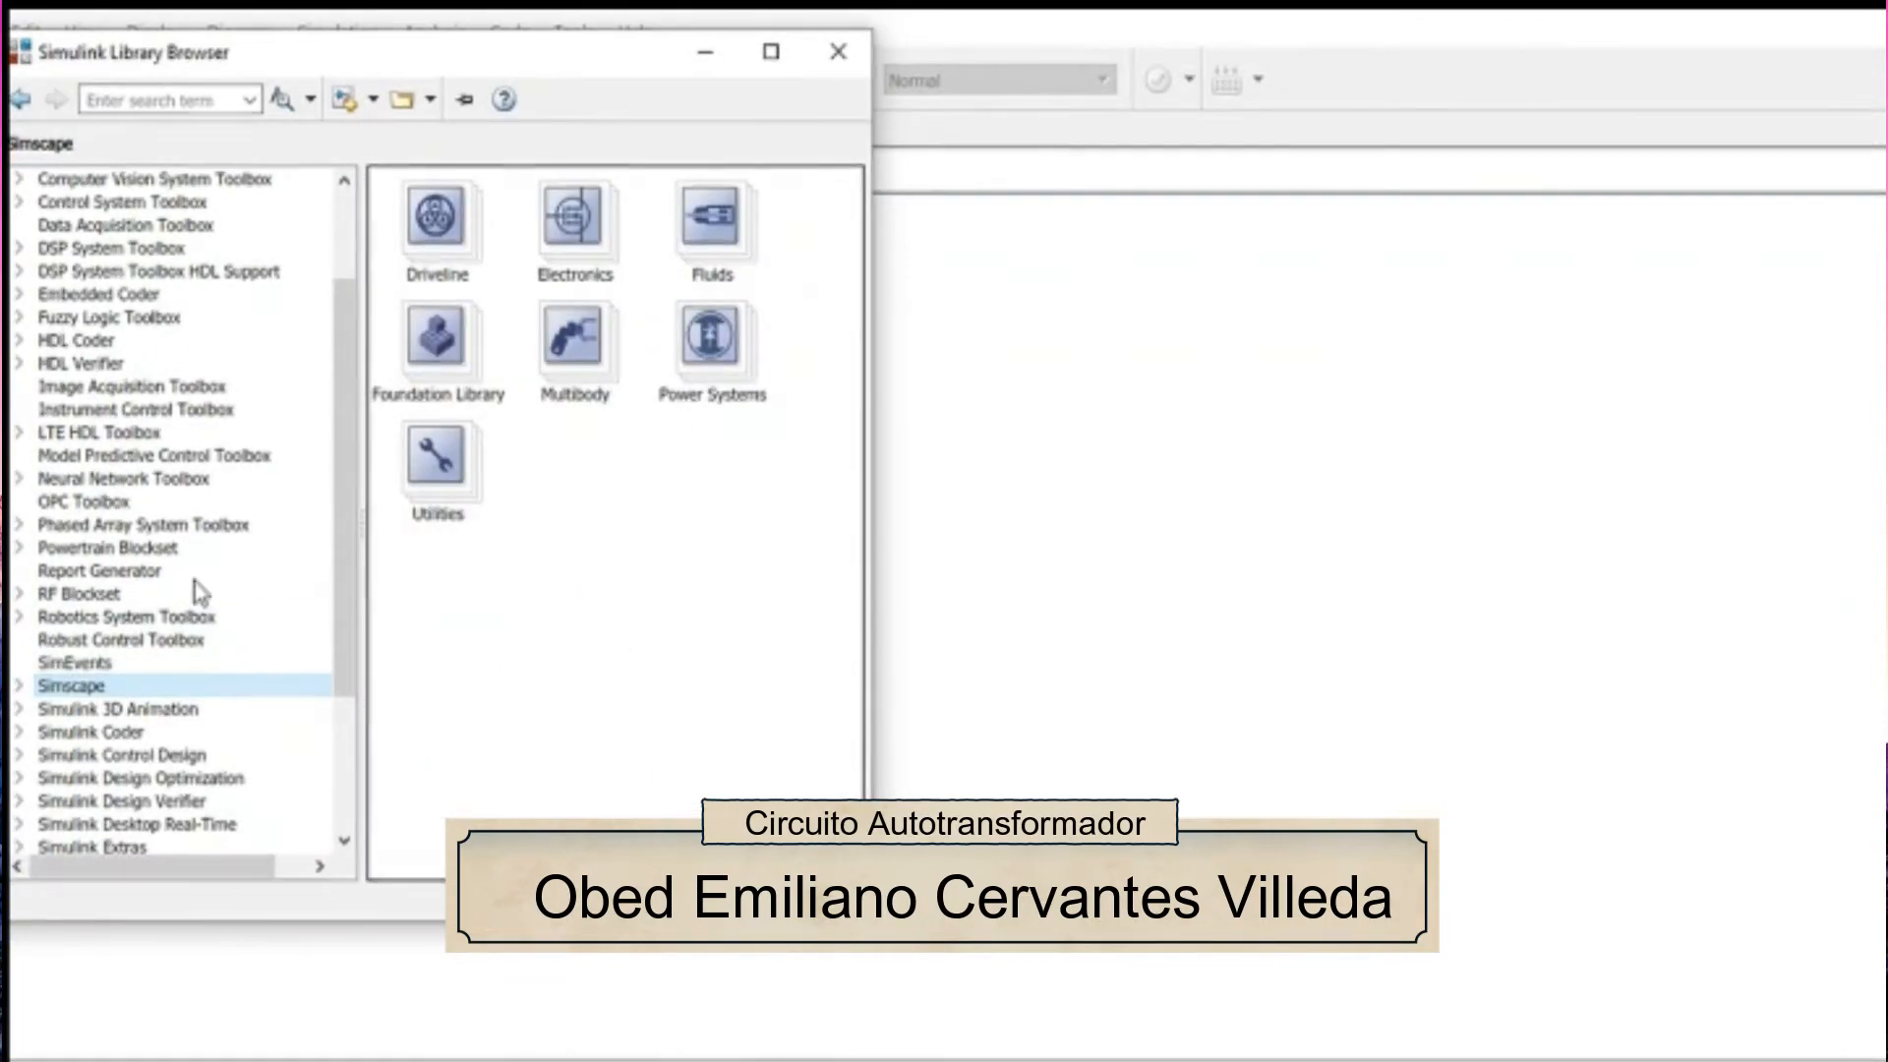
pyautogui.doubleClick(711, 336)
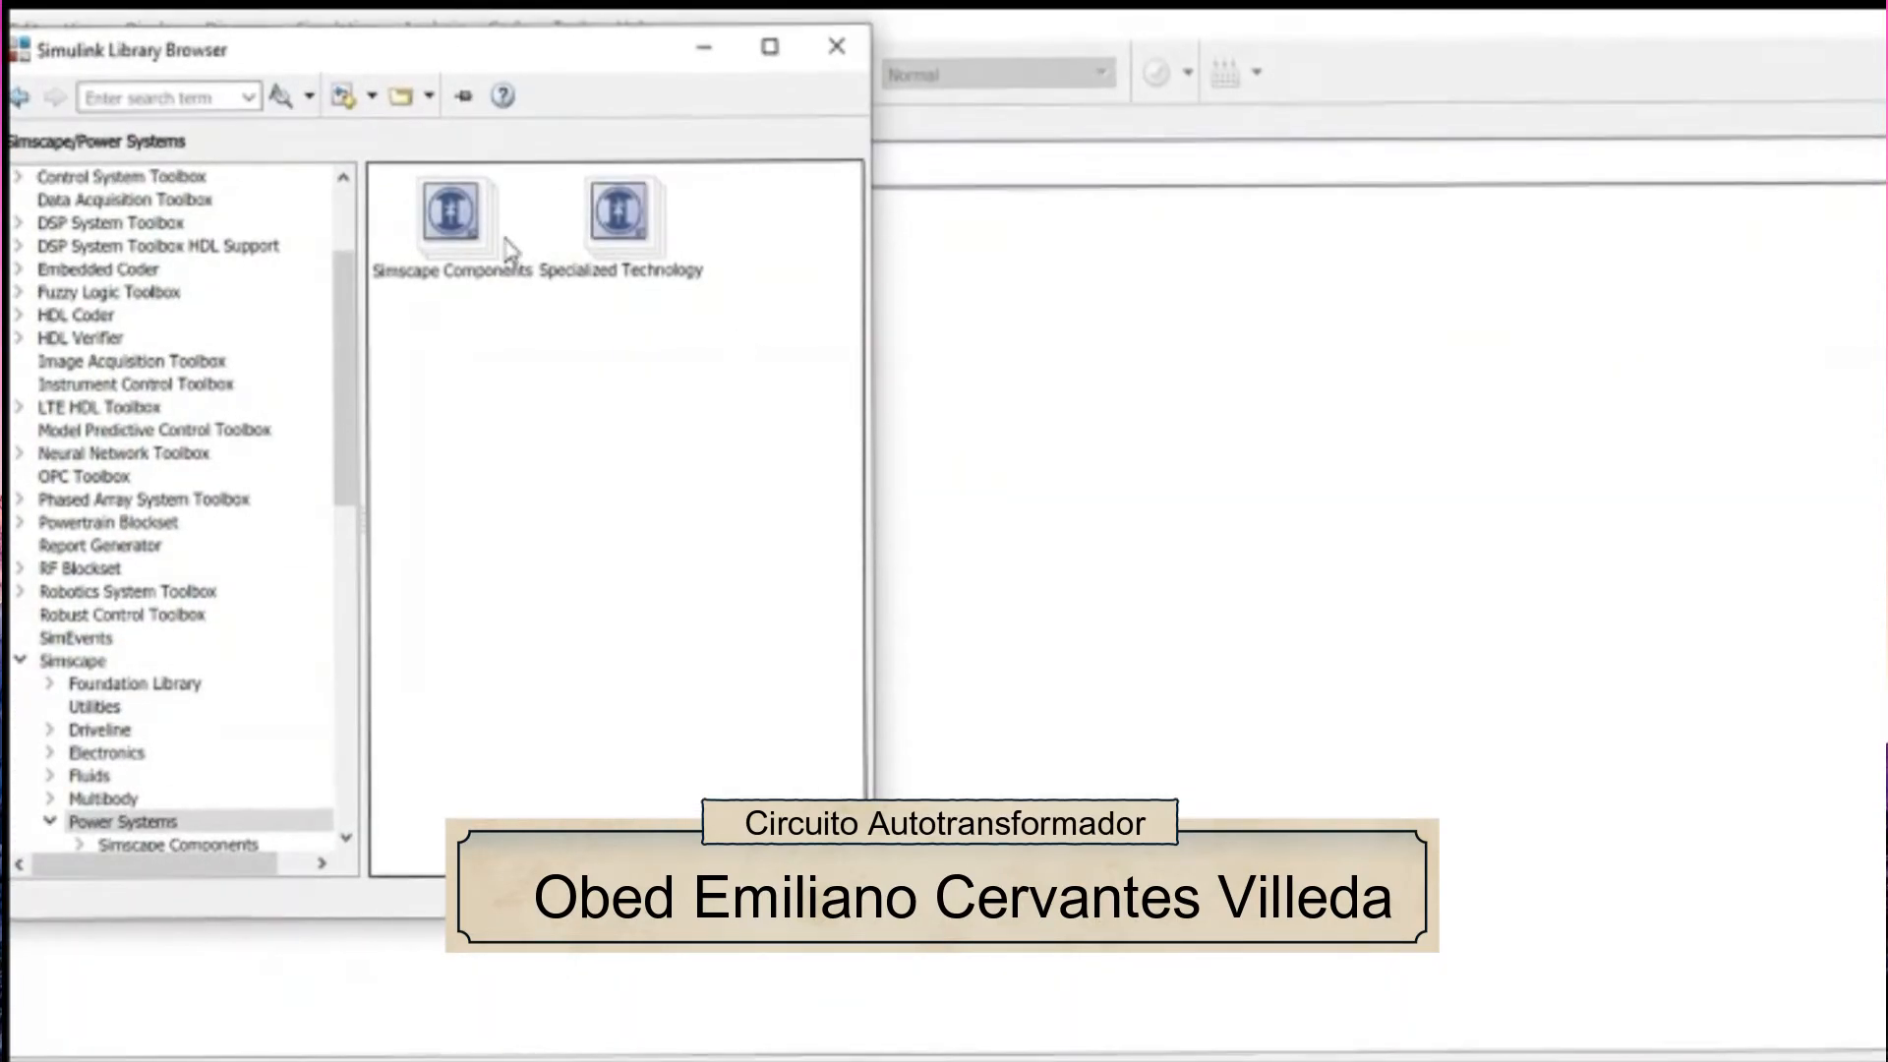
pyautogui.doubleClick(619, 214)
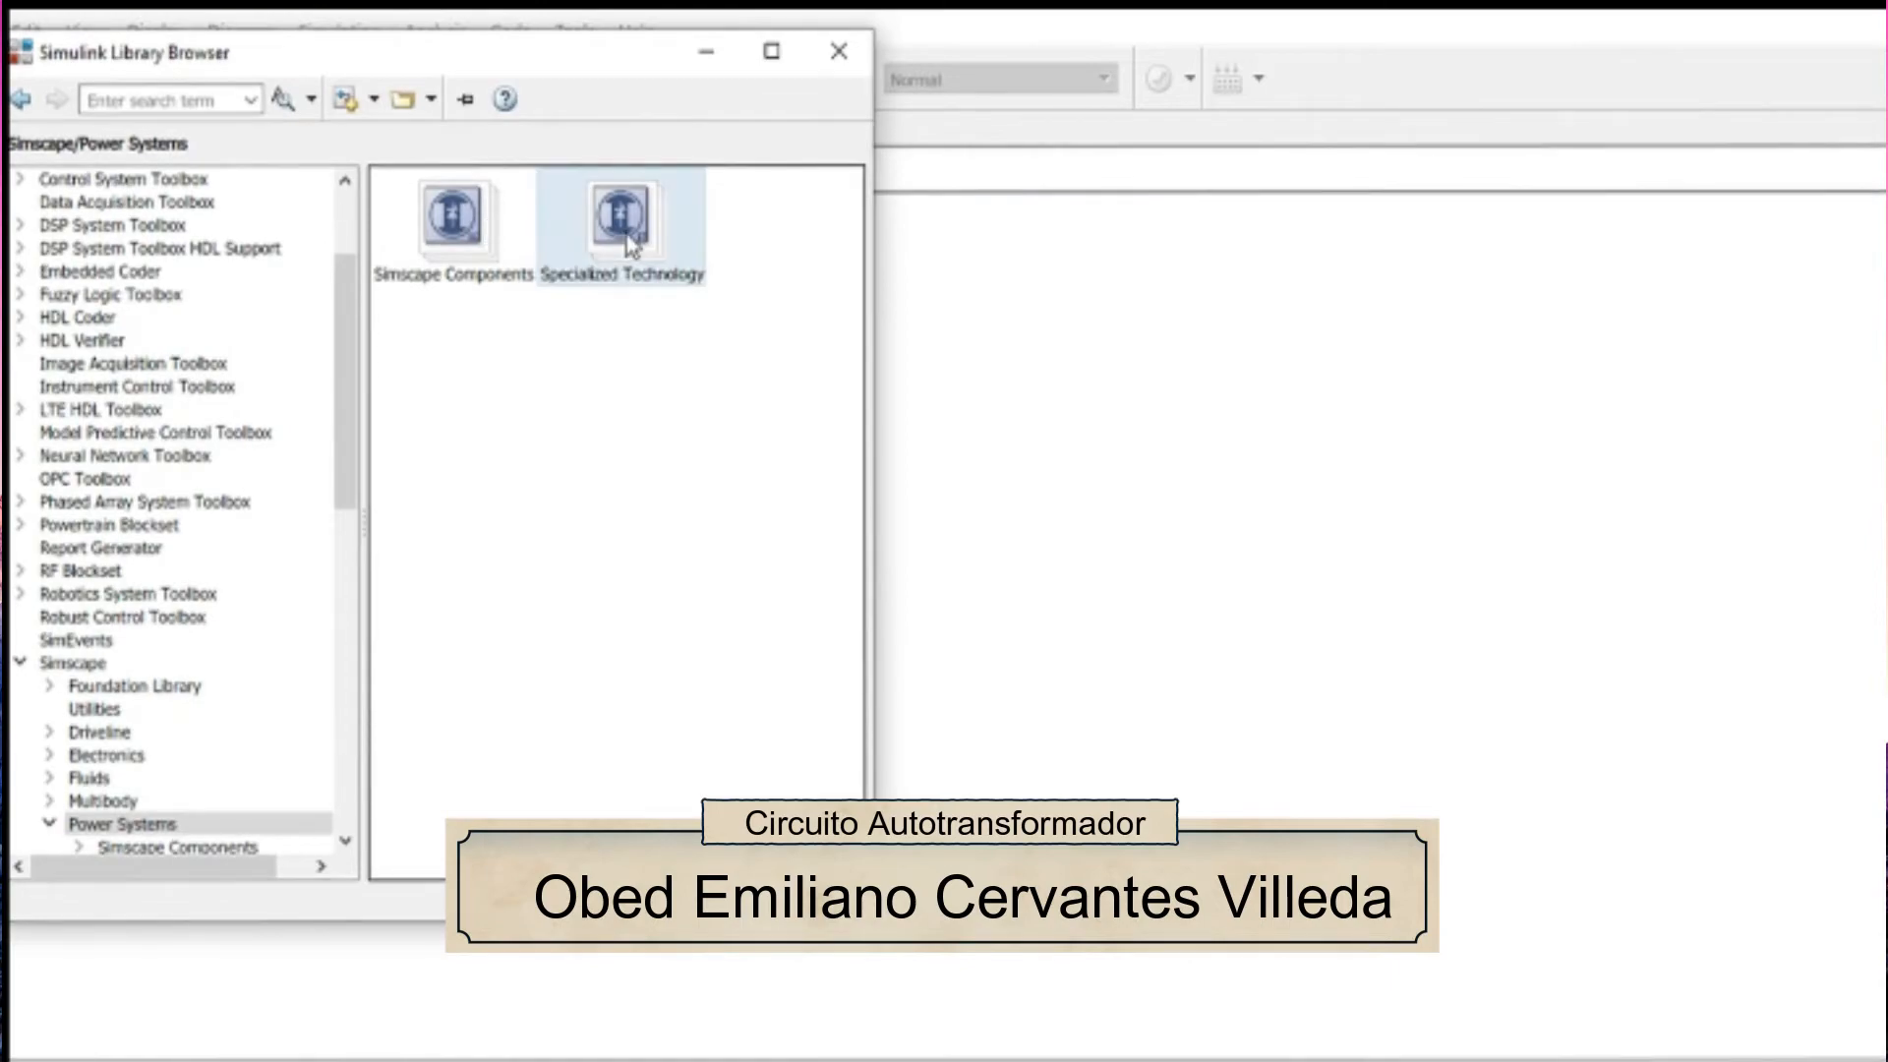
pyautogui.doubleClick(634, 336)
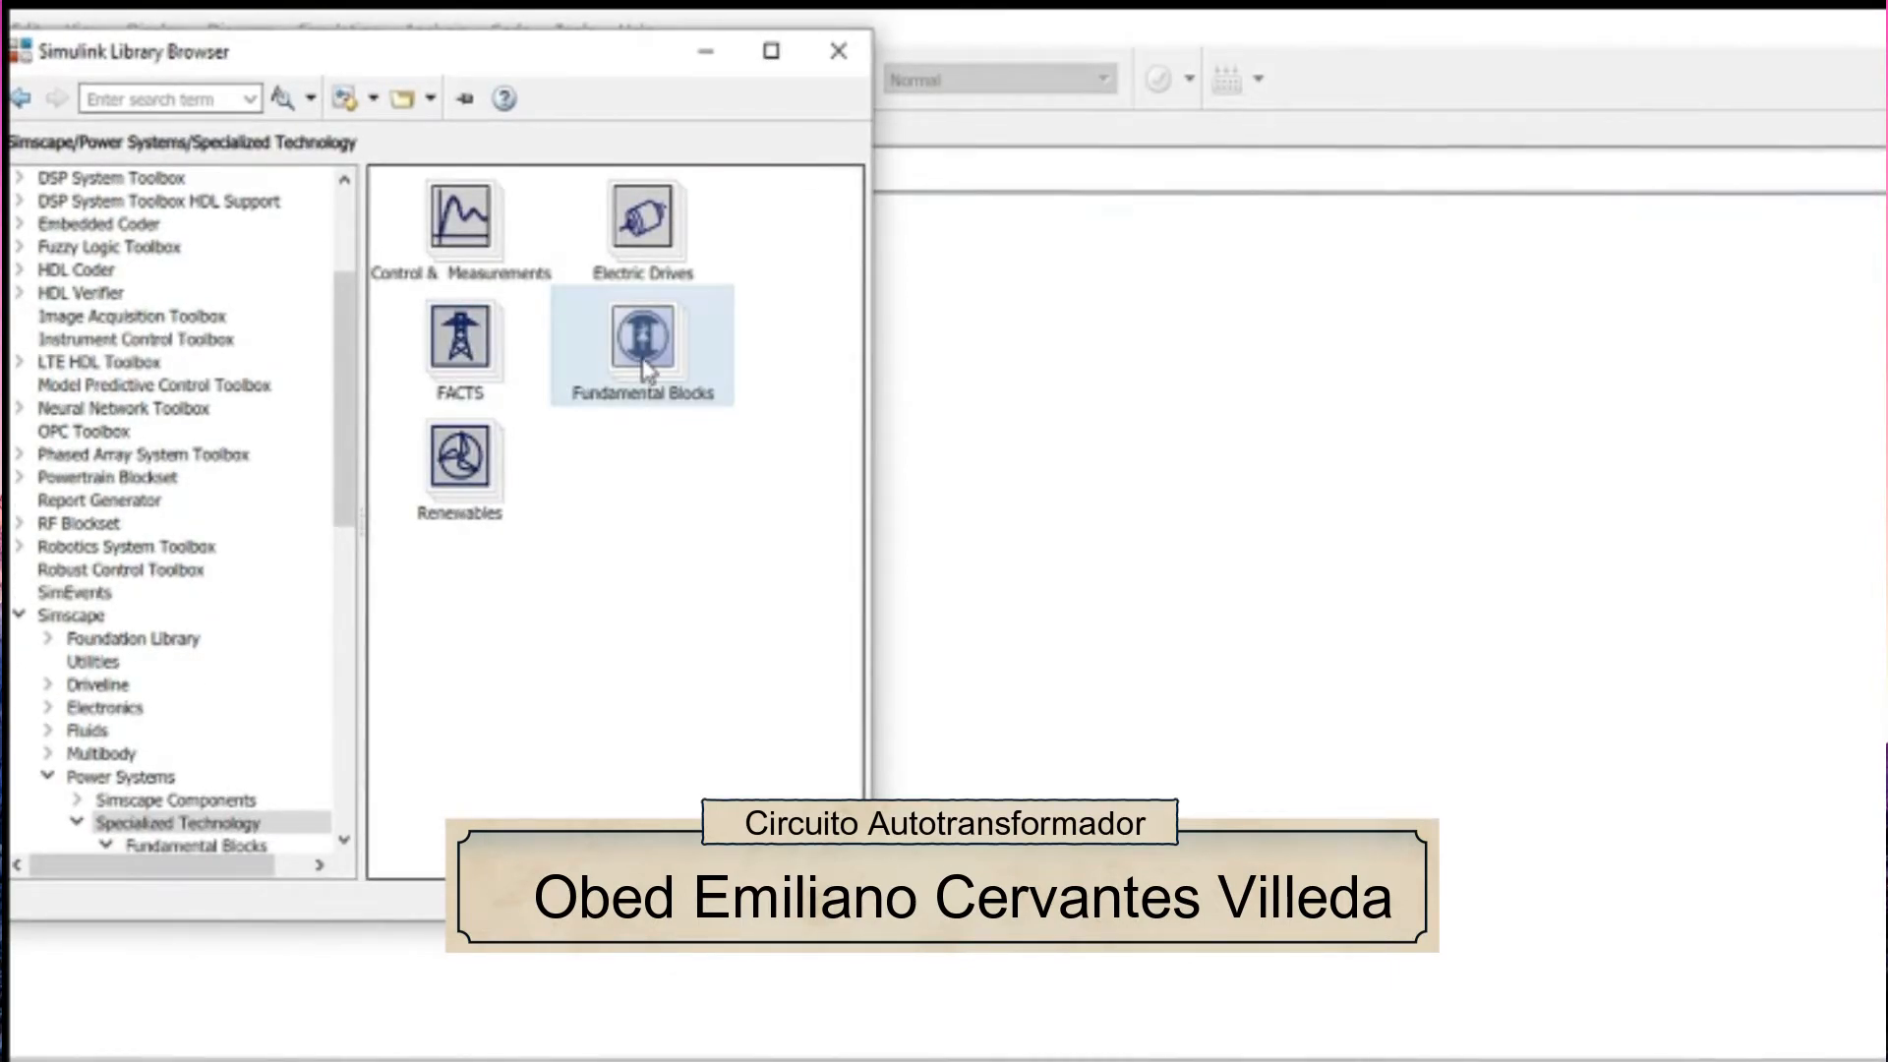
pyautogui.doubleClick(454, 363)
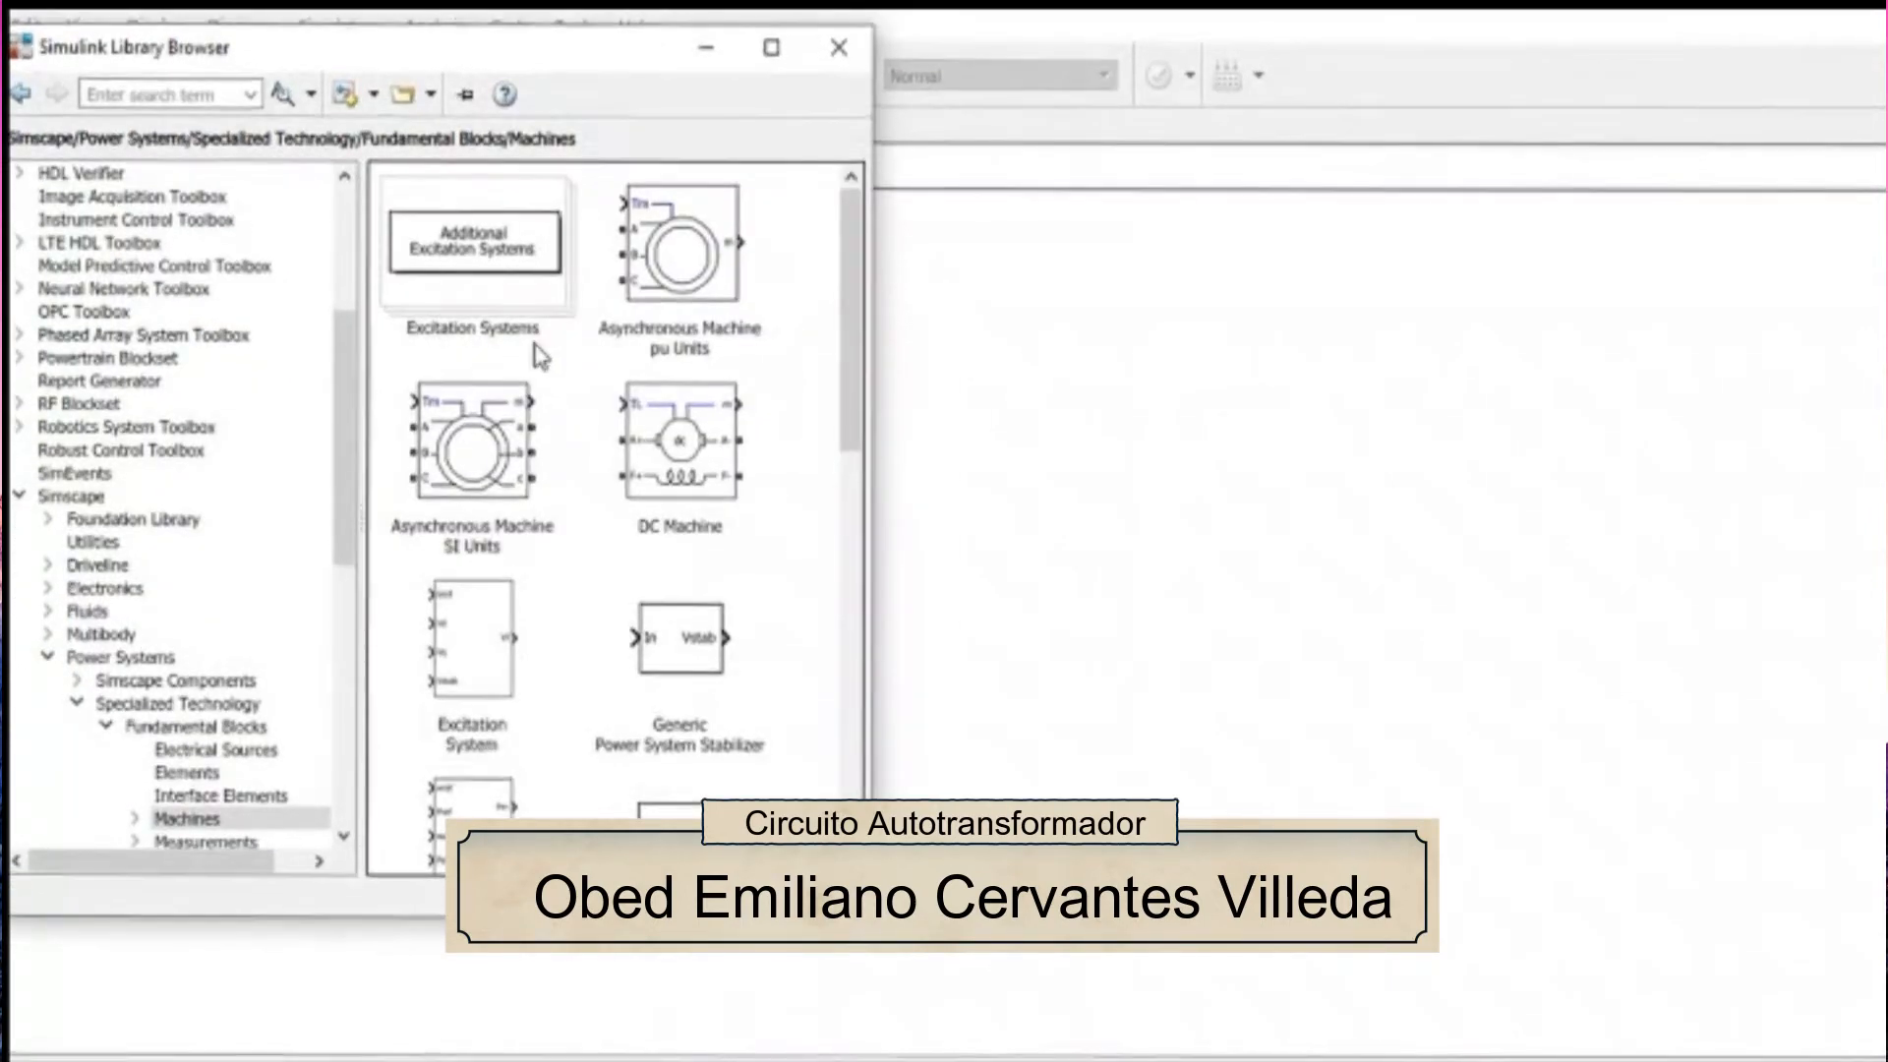
# - Place an Asynchronous Machine SI Units block in the empty untitled model
pyautogui.doubleClick(502, 433)
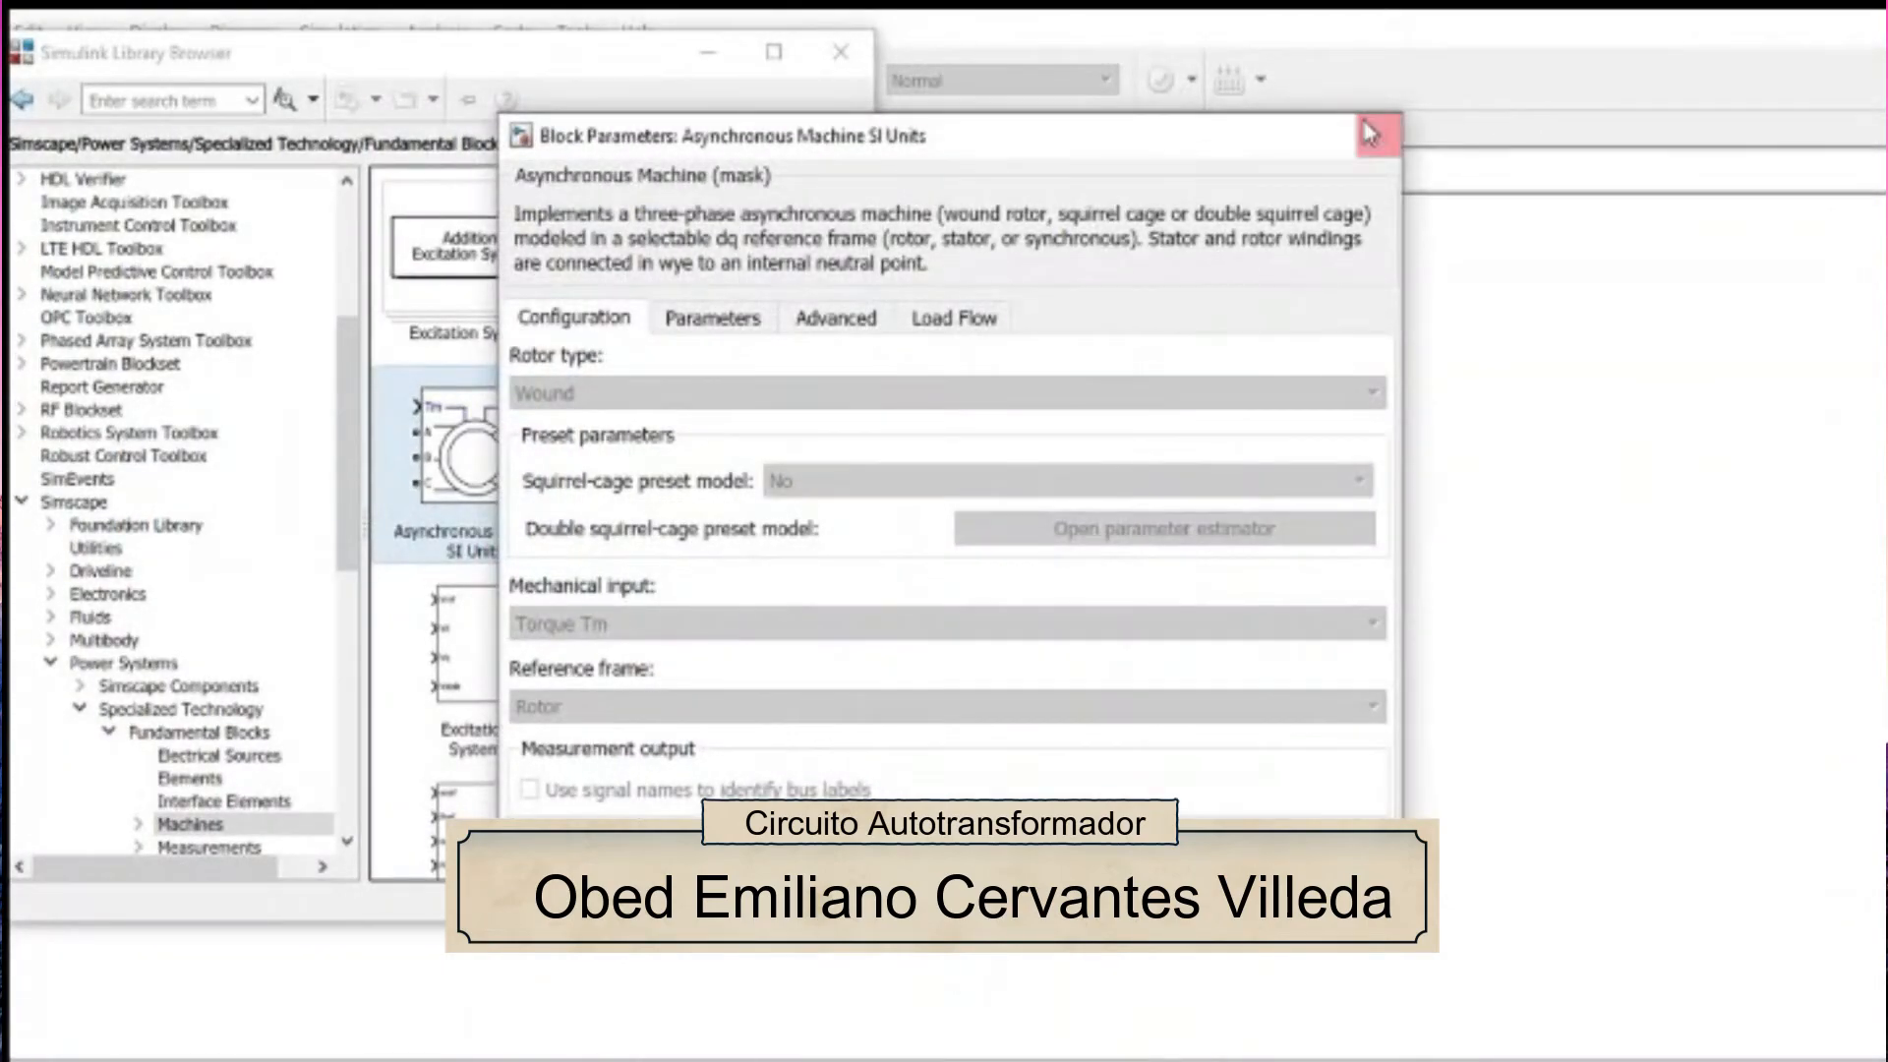
pyautogui.click(1379, 136)
pyautogui.moveTo(506, 433); pyautogui.dragTo(600, 390)
# - Configure the asynchronous machine with a Squirrel-cage rotor and preset model 03: 20 HP 460 V 60Hz 1760 RPM
pyautogui.doubleClick(600, 390)
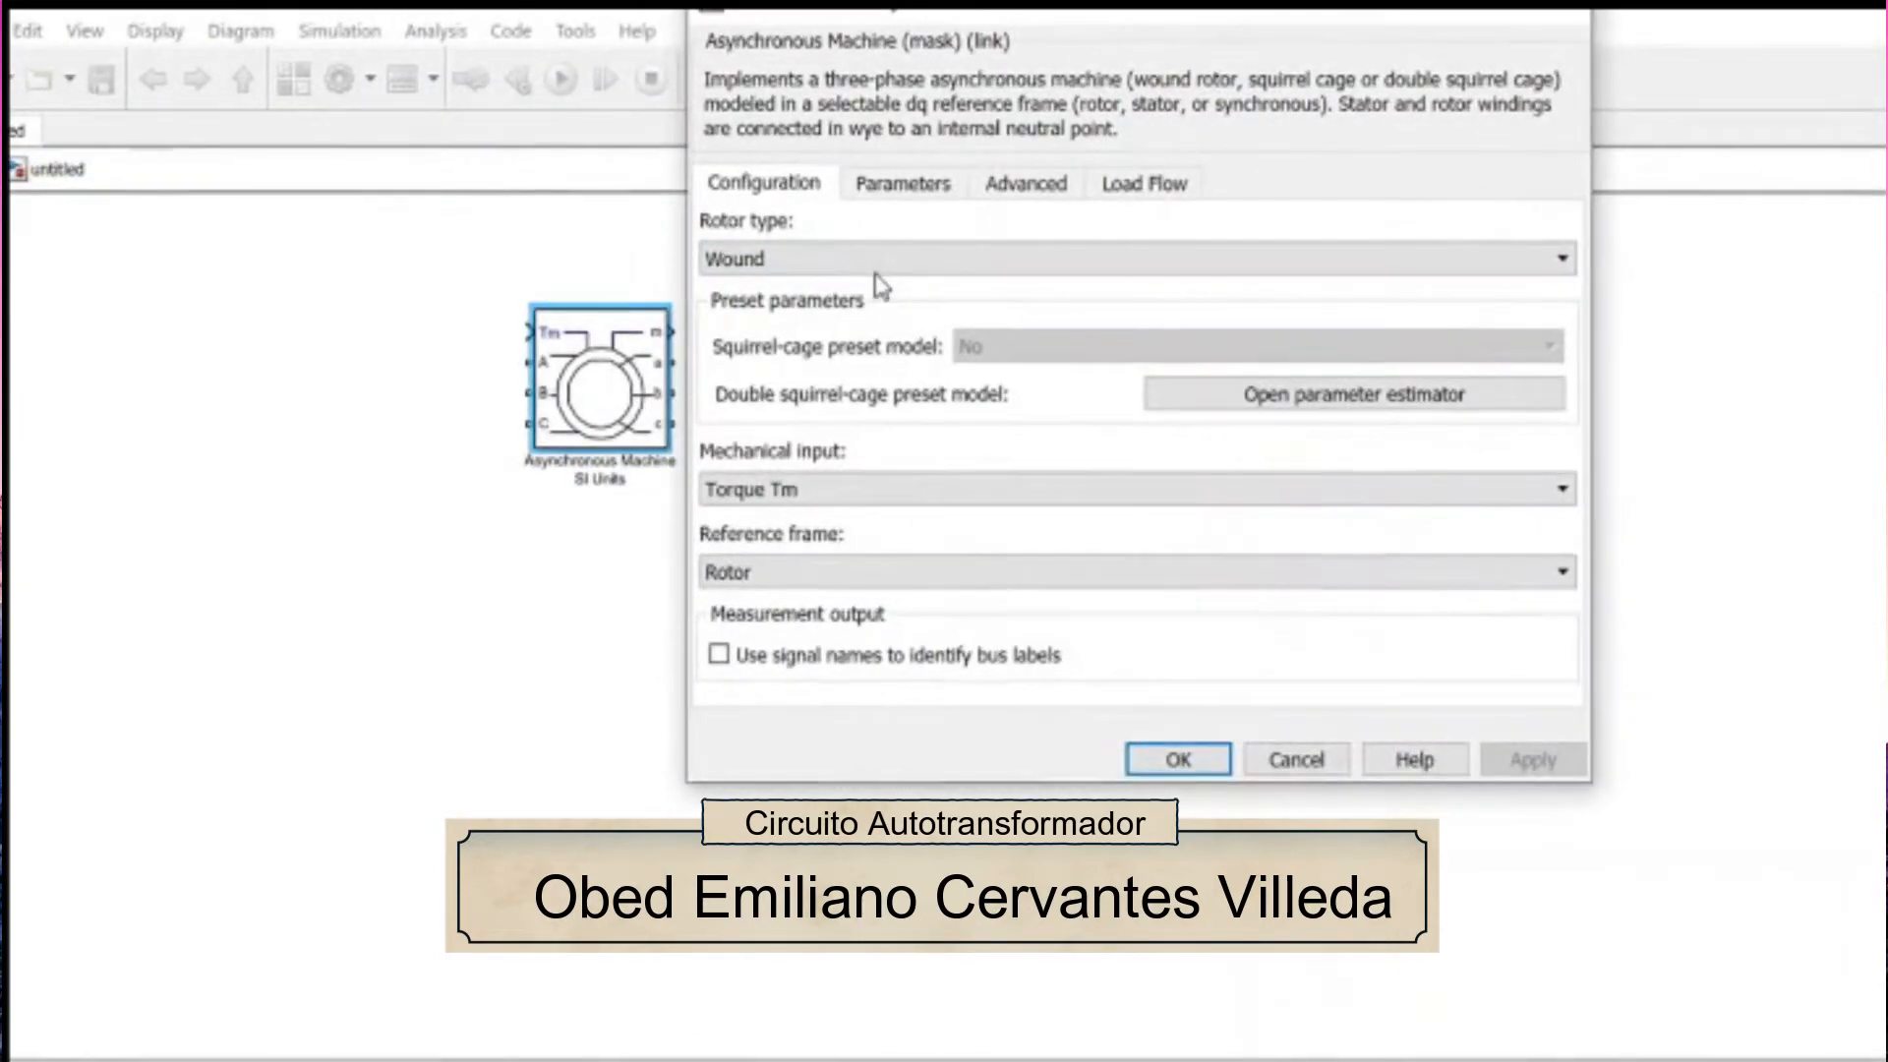
pyautogui.click(875, 279)
pyautogui.click(824, 309)
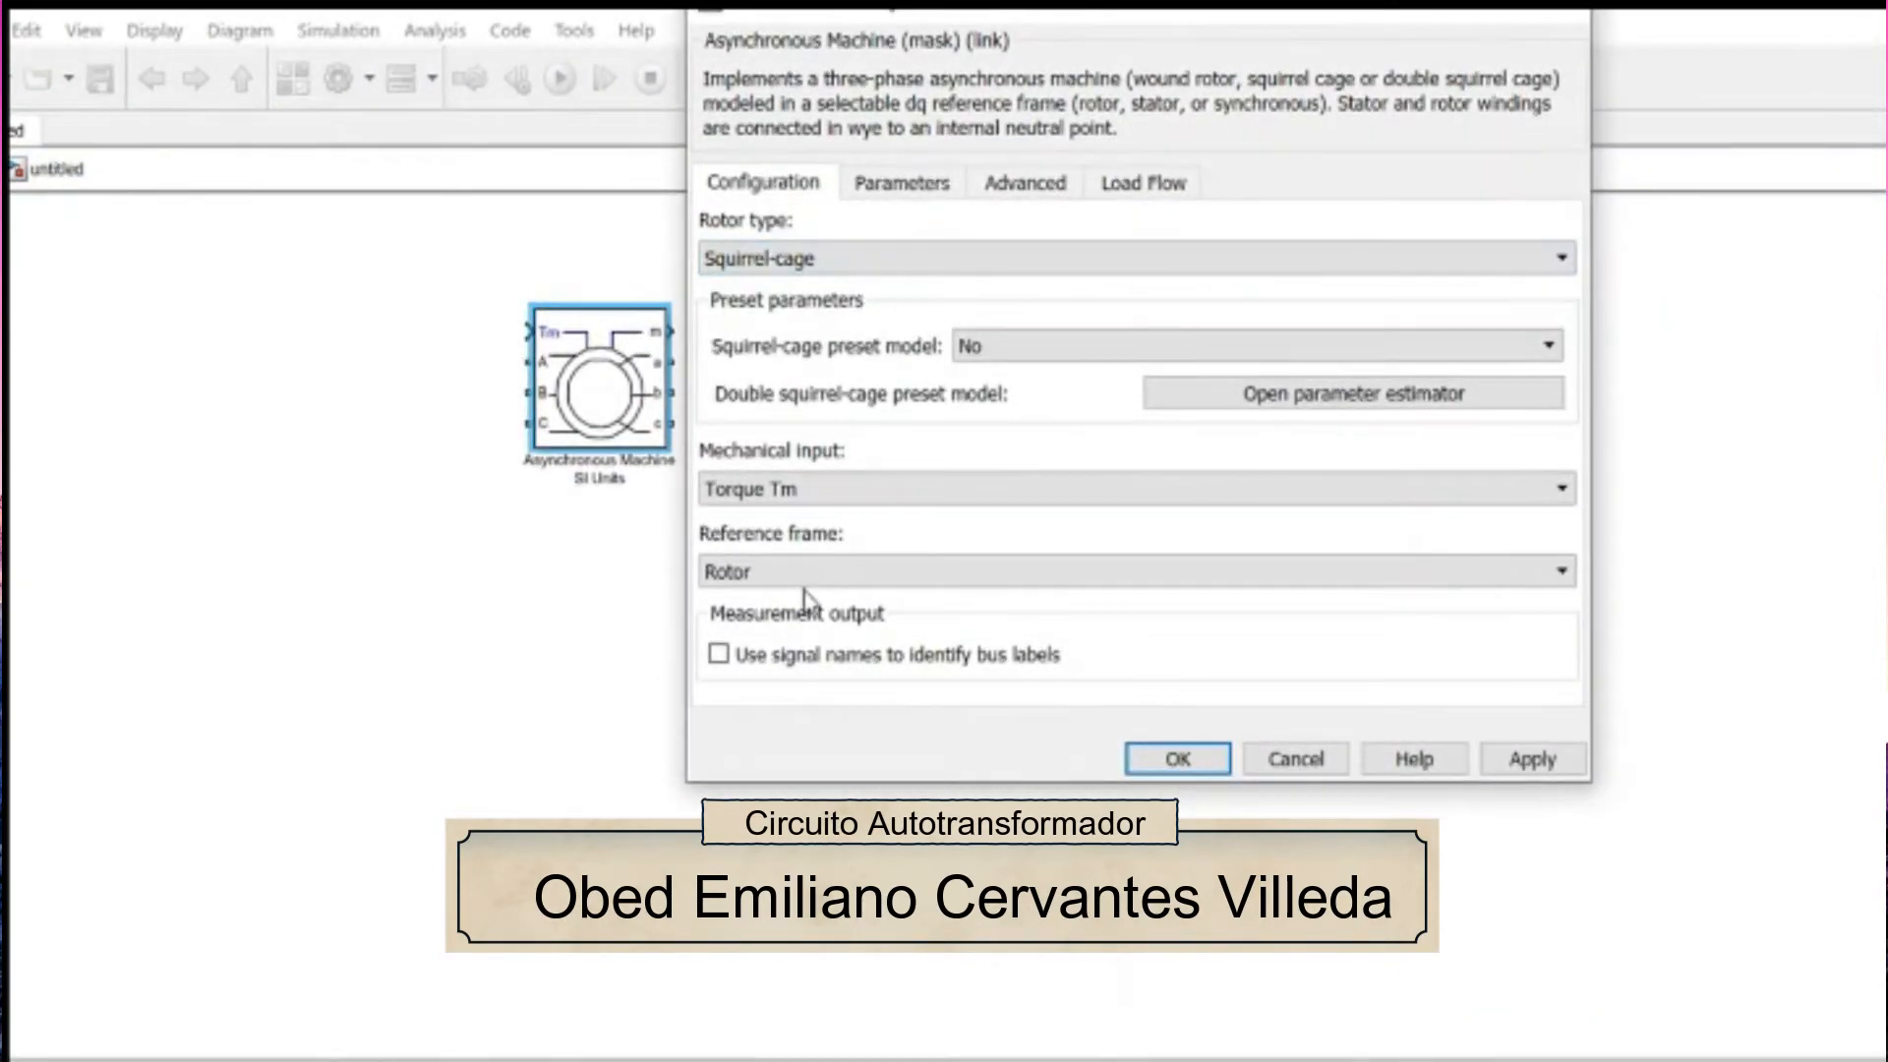
pyautogui.click(1008, 356)
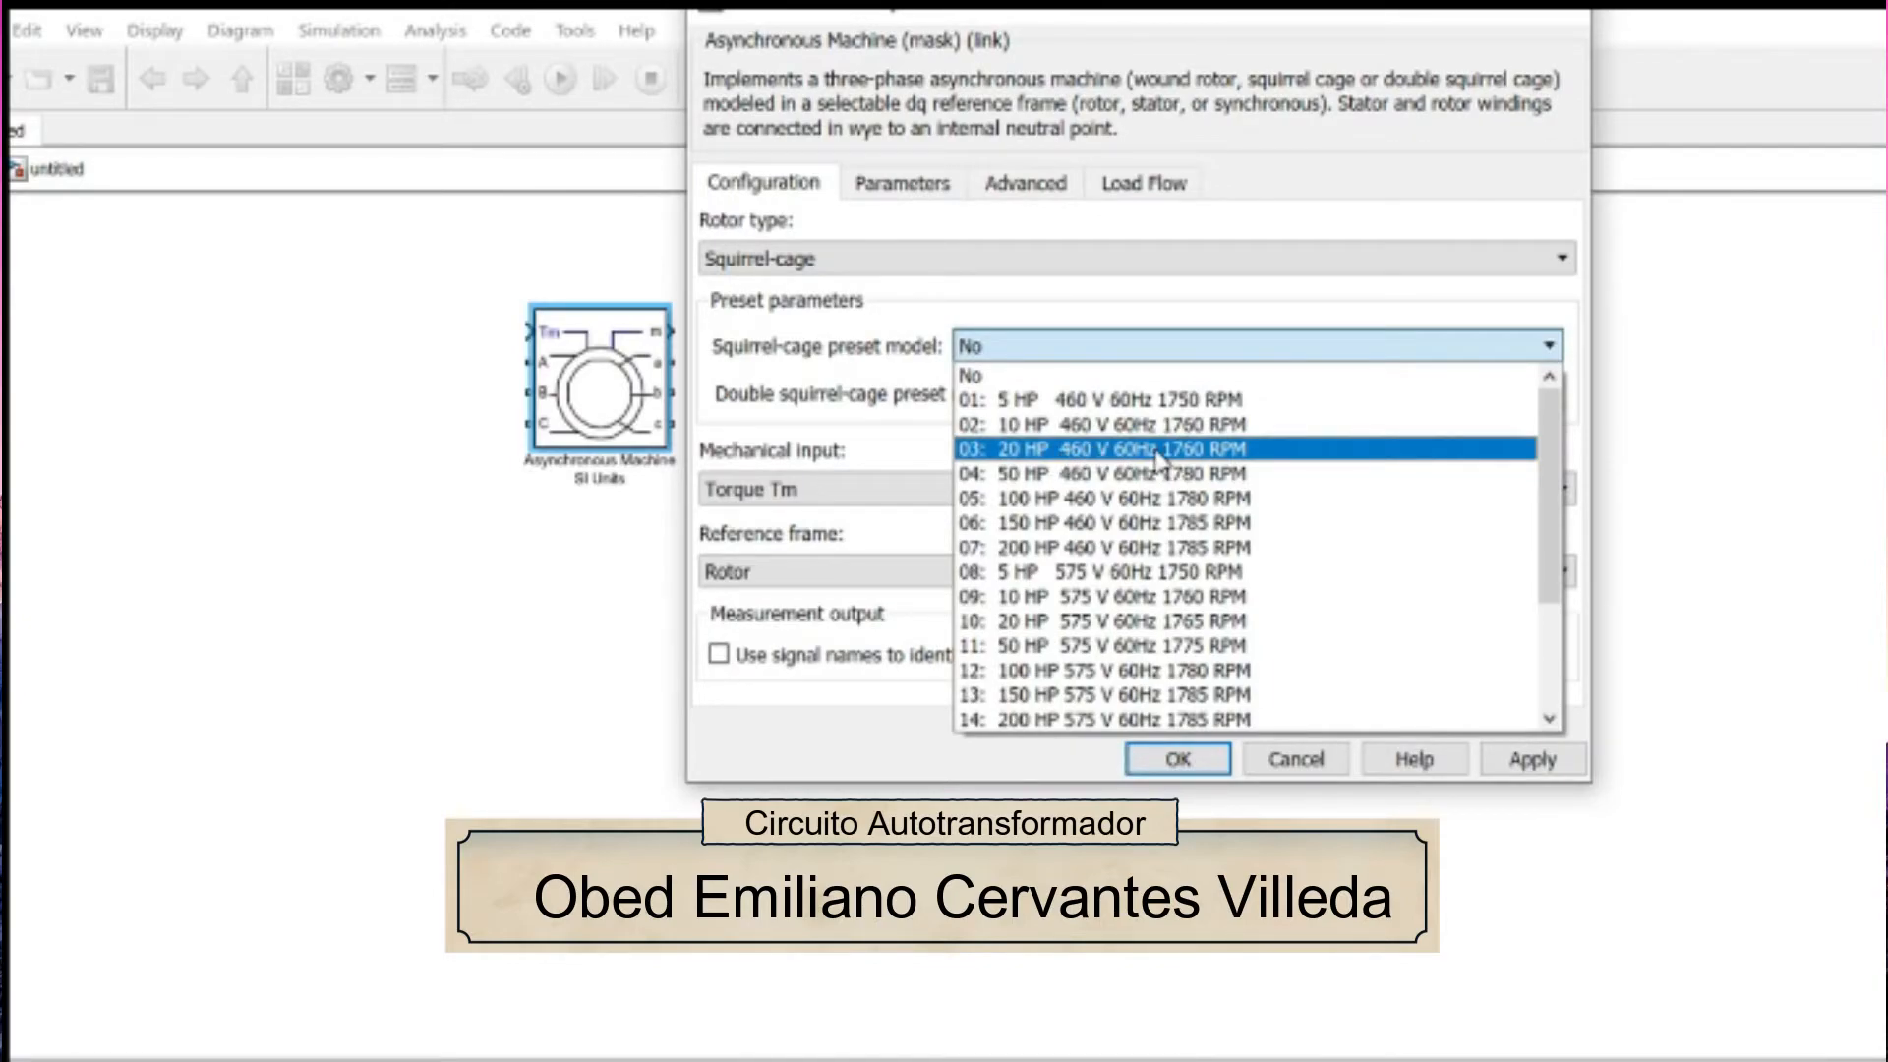
pyautogui.click(1109, 453)
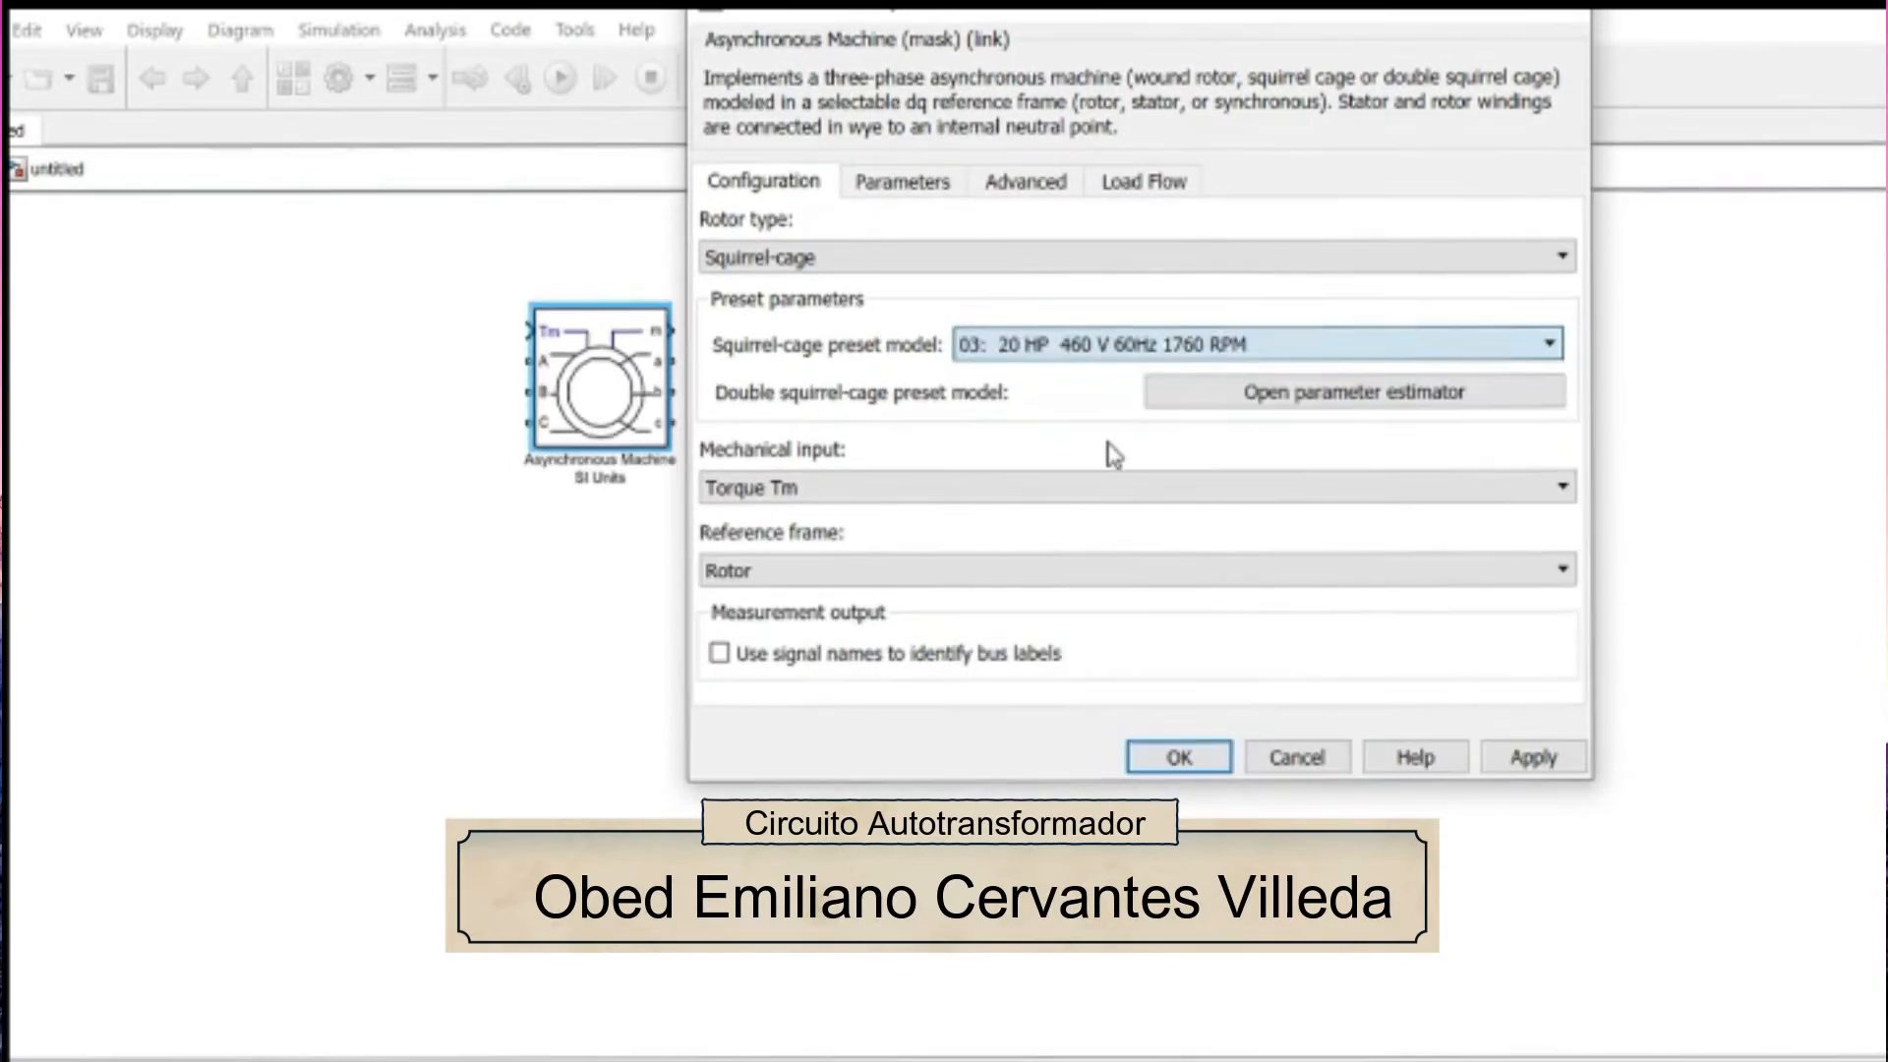
pyautogui.click(1177, 762)
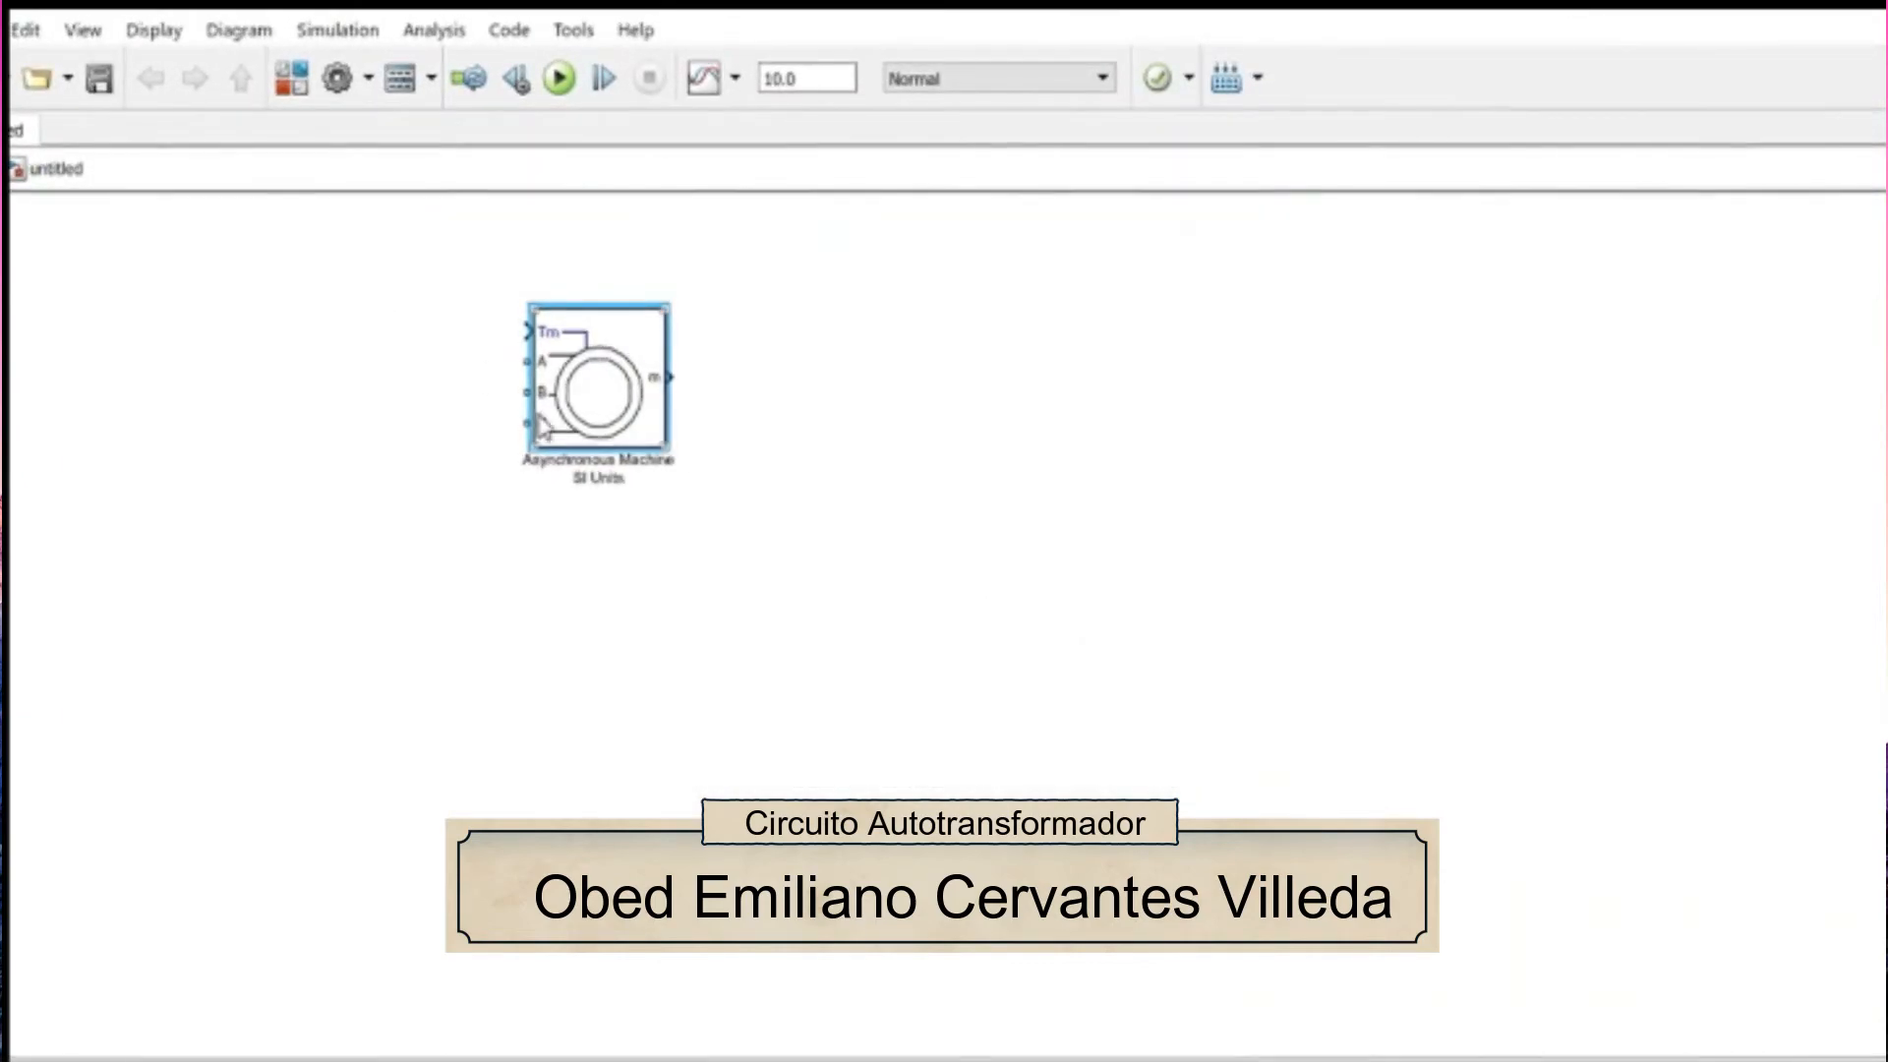
# - Add a Bus Selector block beside the machine, enlarge it to about the machine's height and connect it to output m
pyautogui.doubleClick(786, 372)
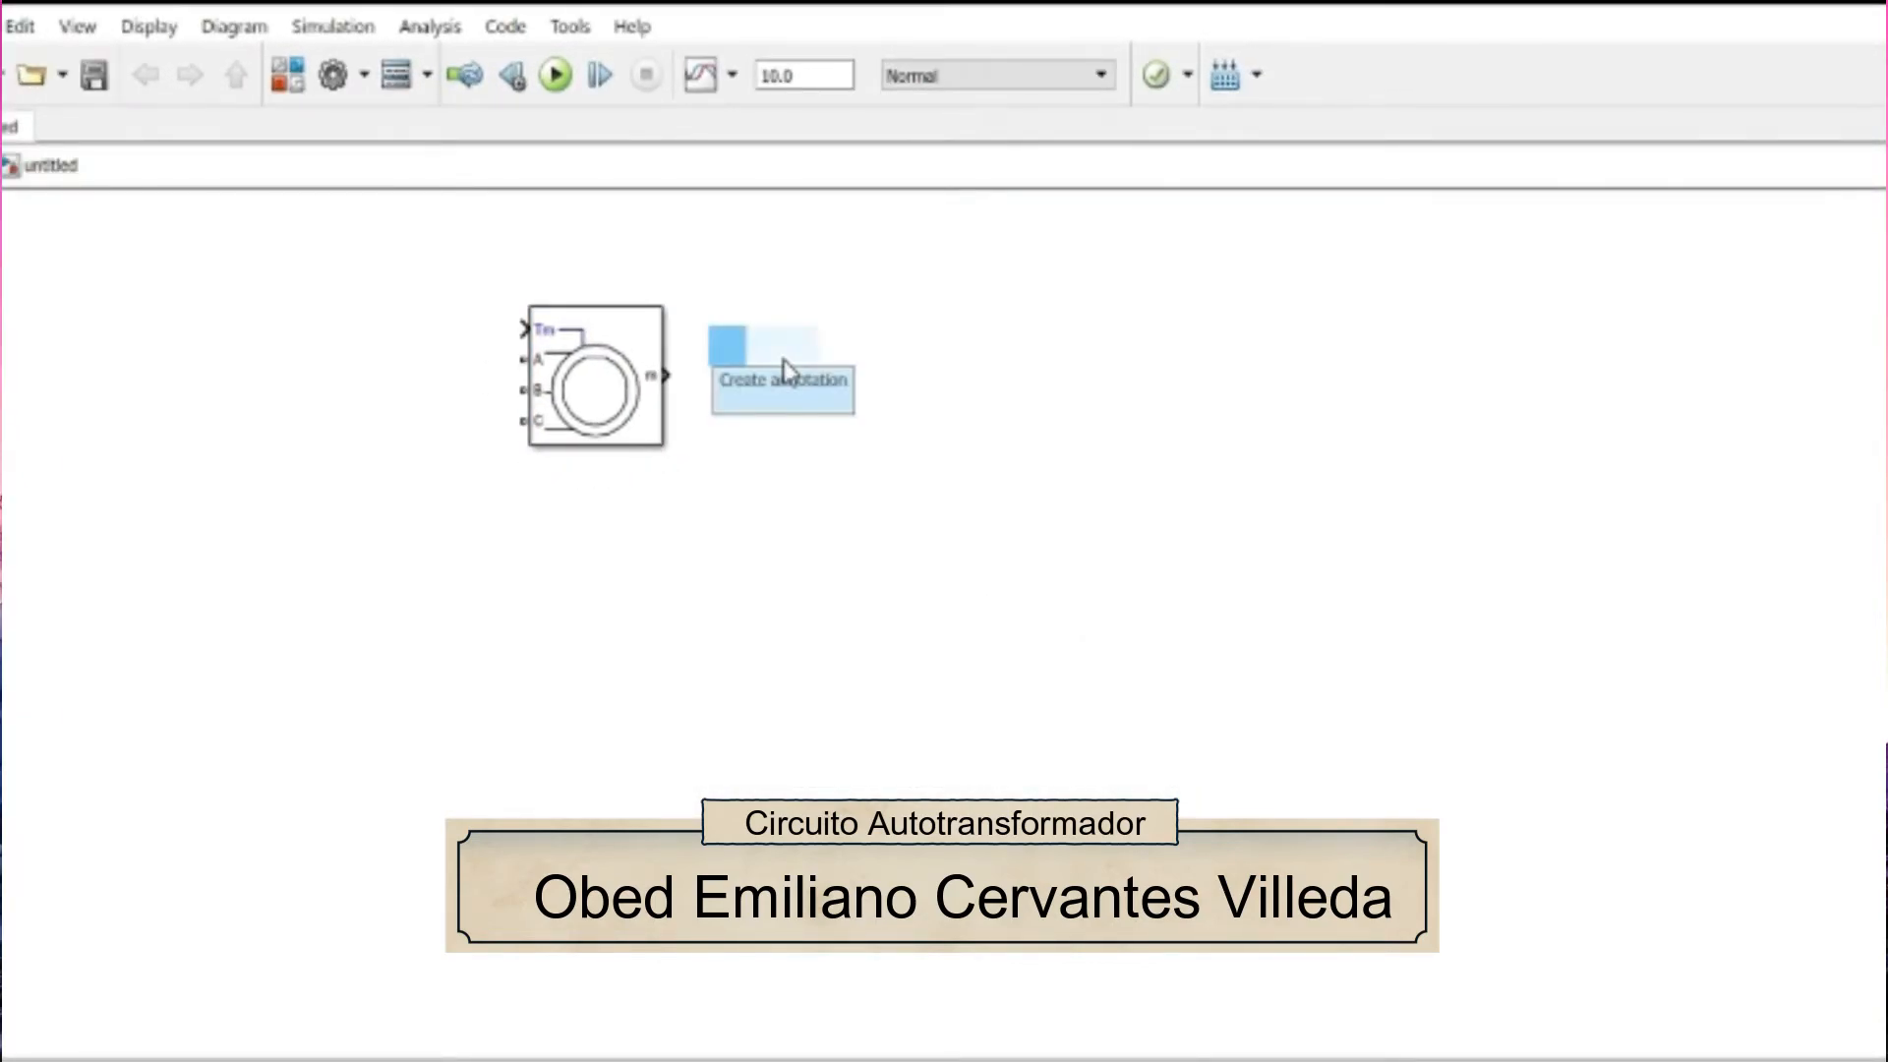
pyautogui.write('bus')
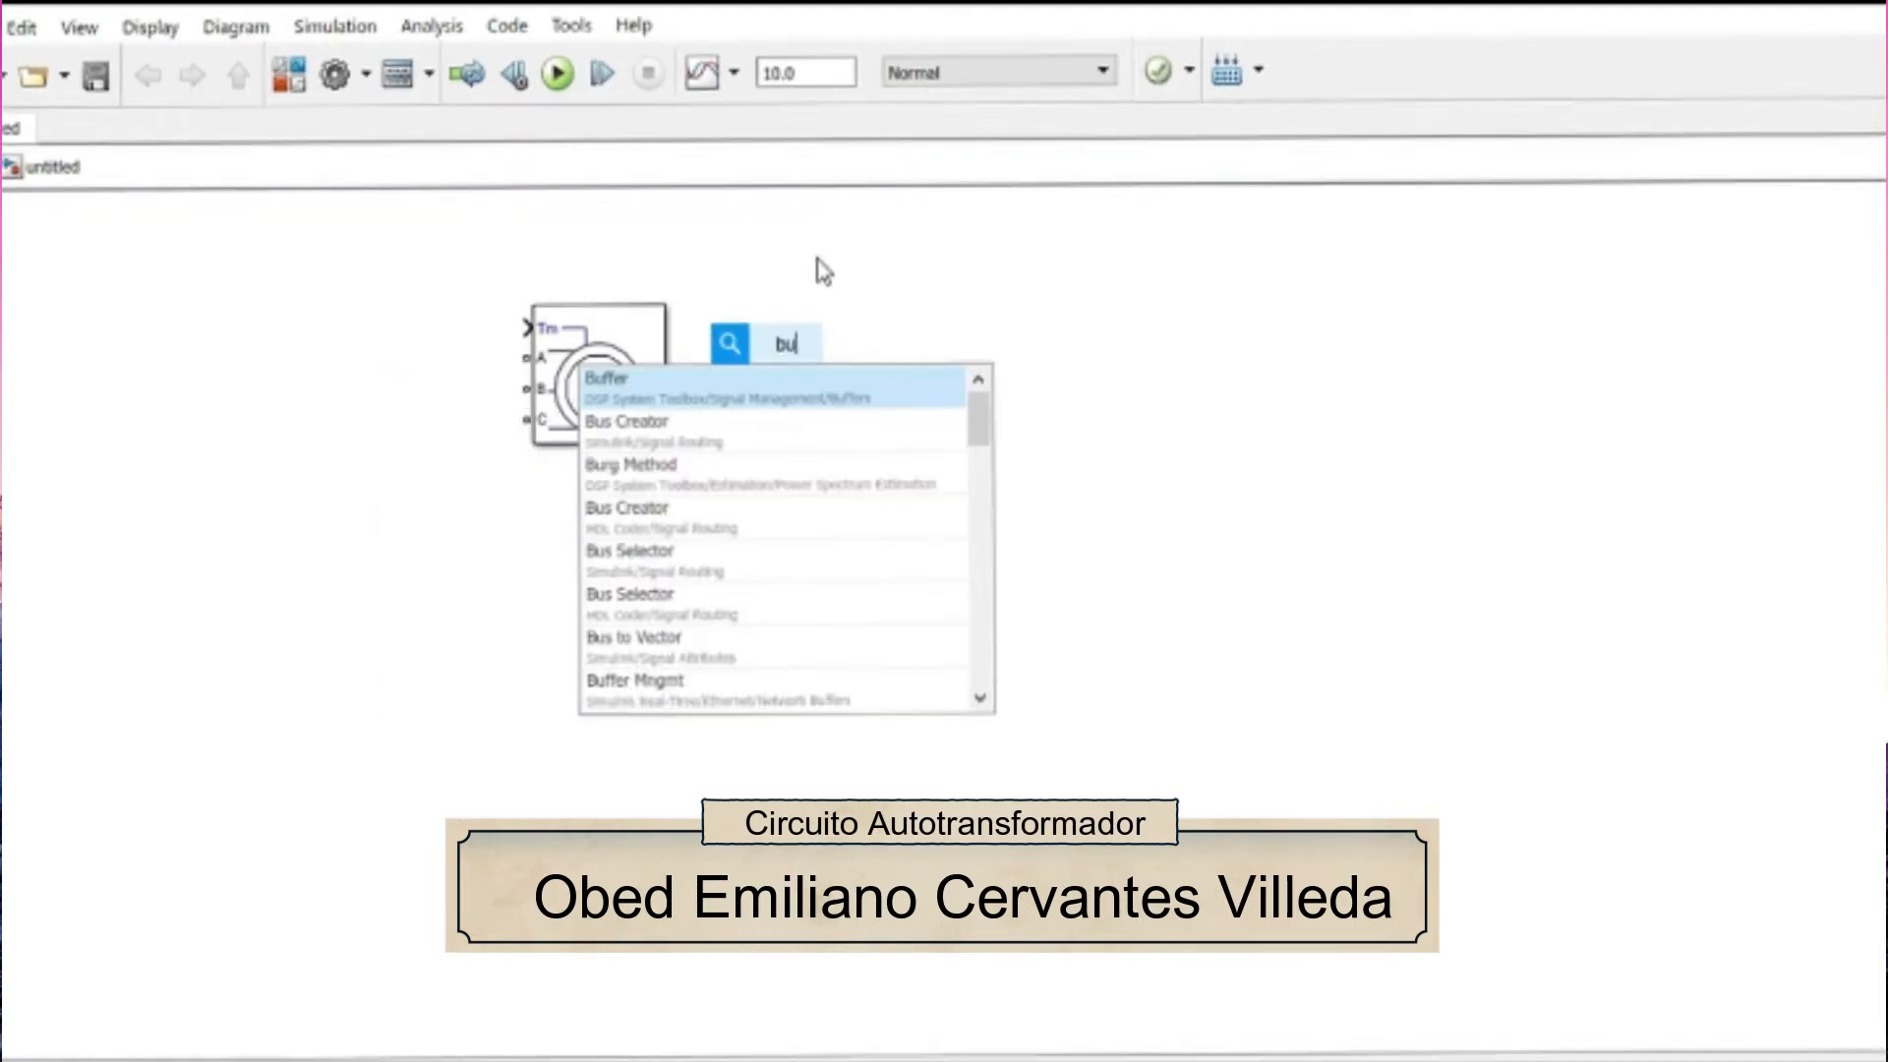
pyautogui.write(' sel')
pyautogui.press('Return')
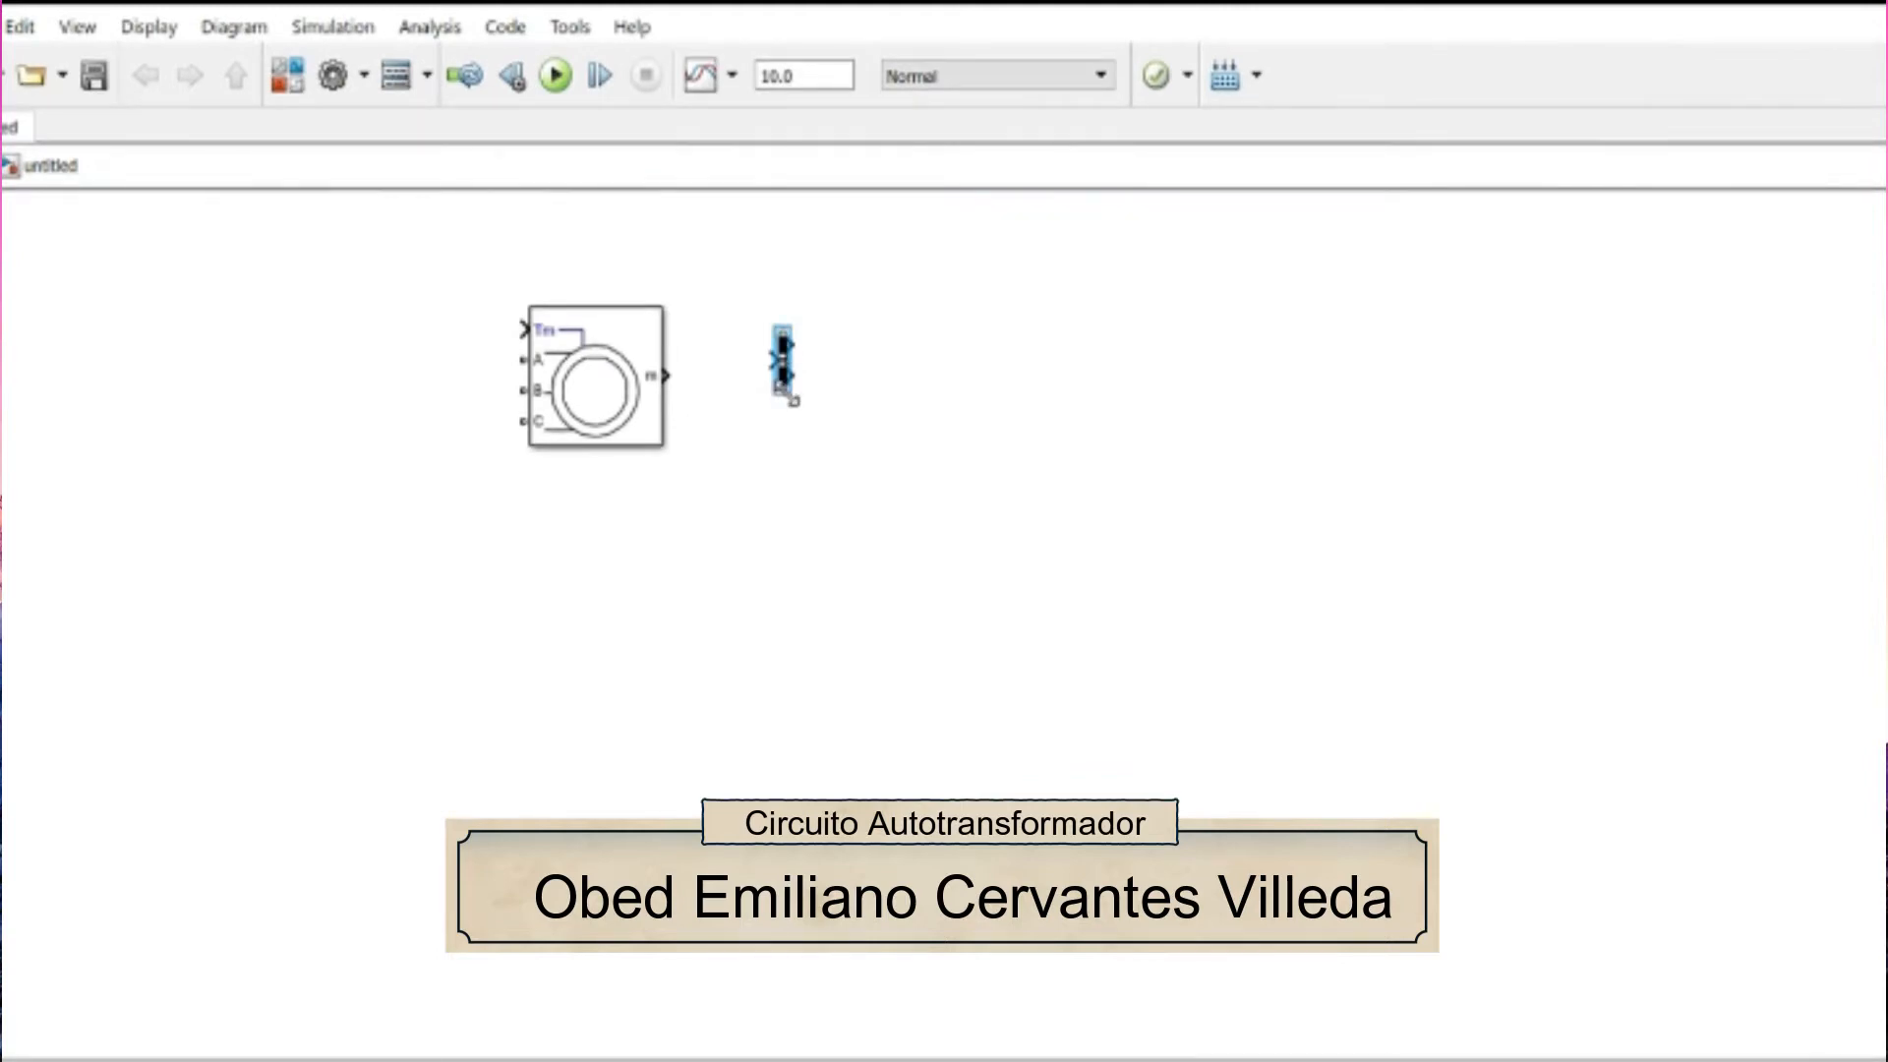
pyautogui.moveTo(786, 395)
pyautogui.mouseDown()
pyautogui.moveTo(788, 474)
pyautogui.moveTo(790, 385)
pyautogui.mouseUp()
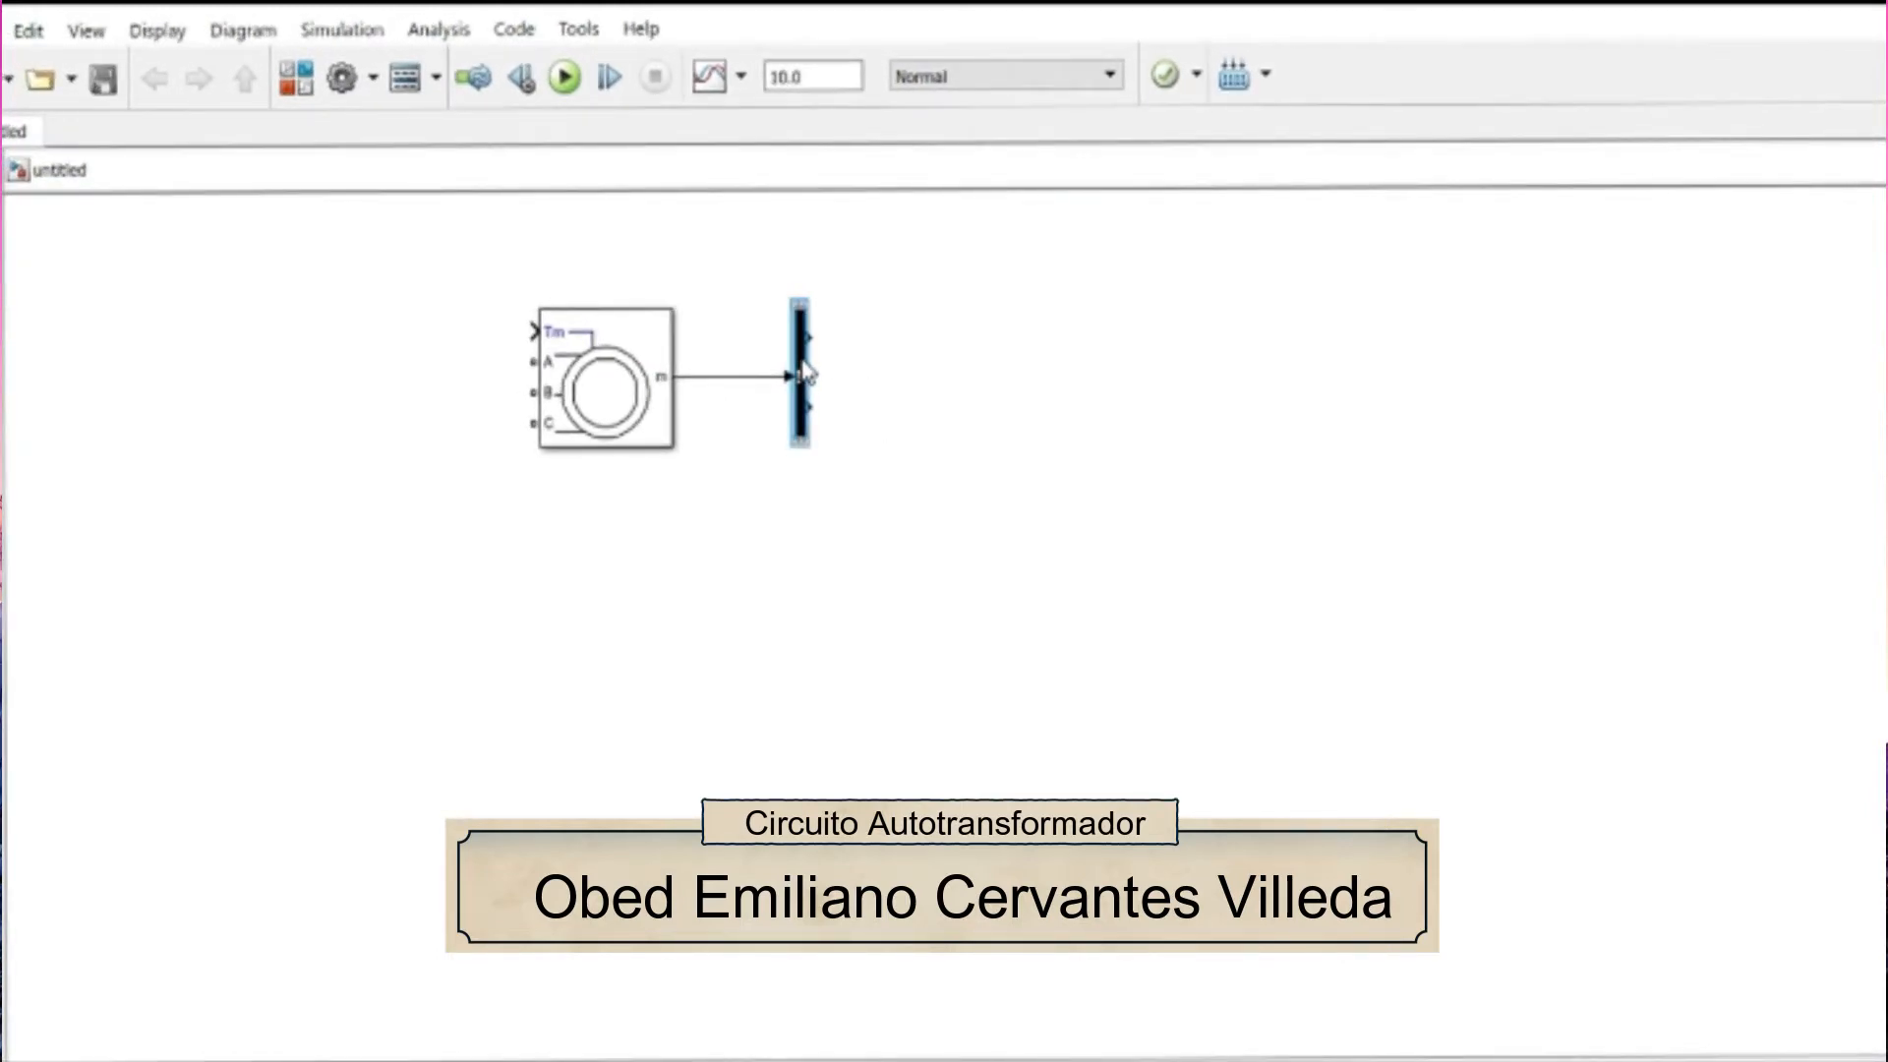
# - Remove the placeholder entries signal1 and signal2 from the Bus Selector's selected signals
pyautogui.doubleClick(804, 372)
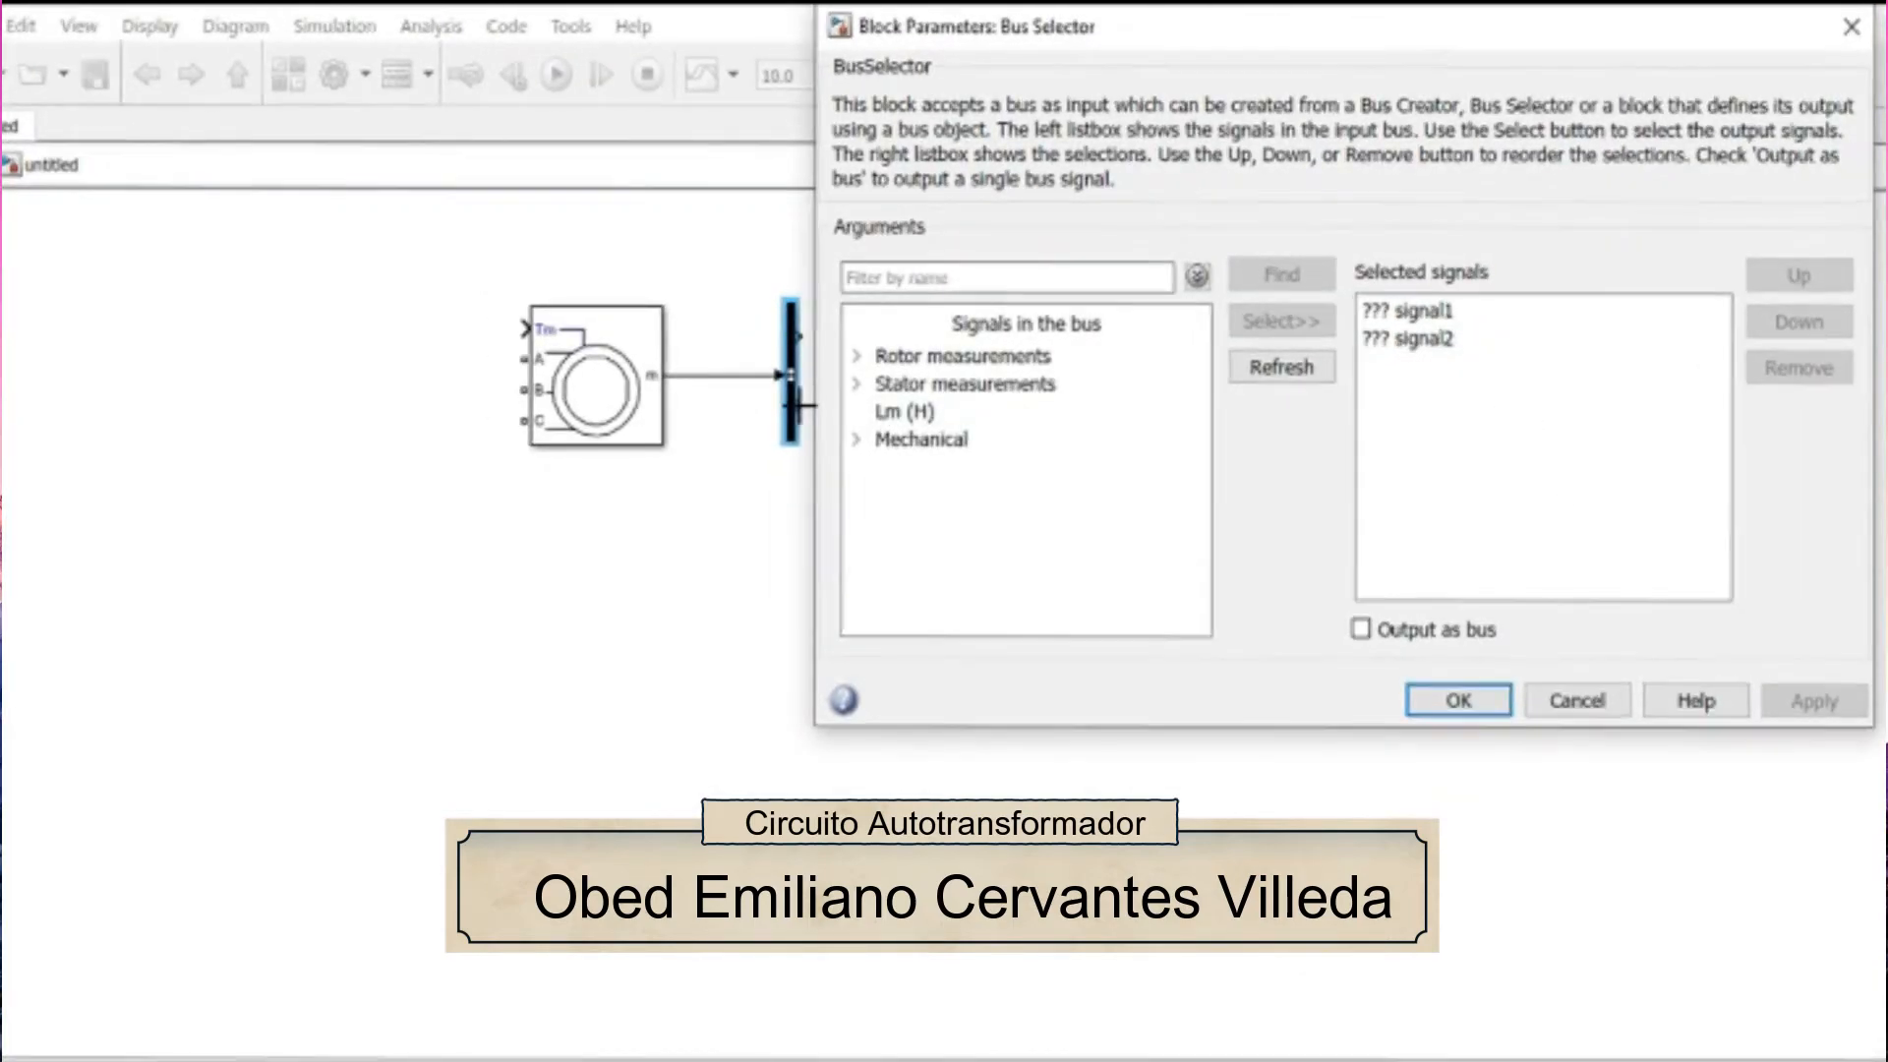
pyautogui.moveTo(1013, 27); pyautogui.dragTo(1222, 124)
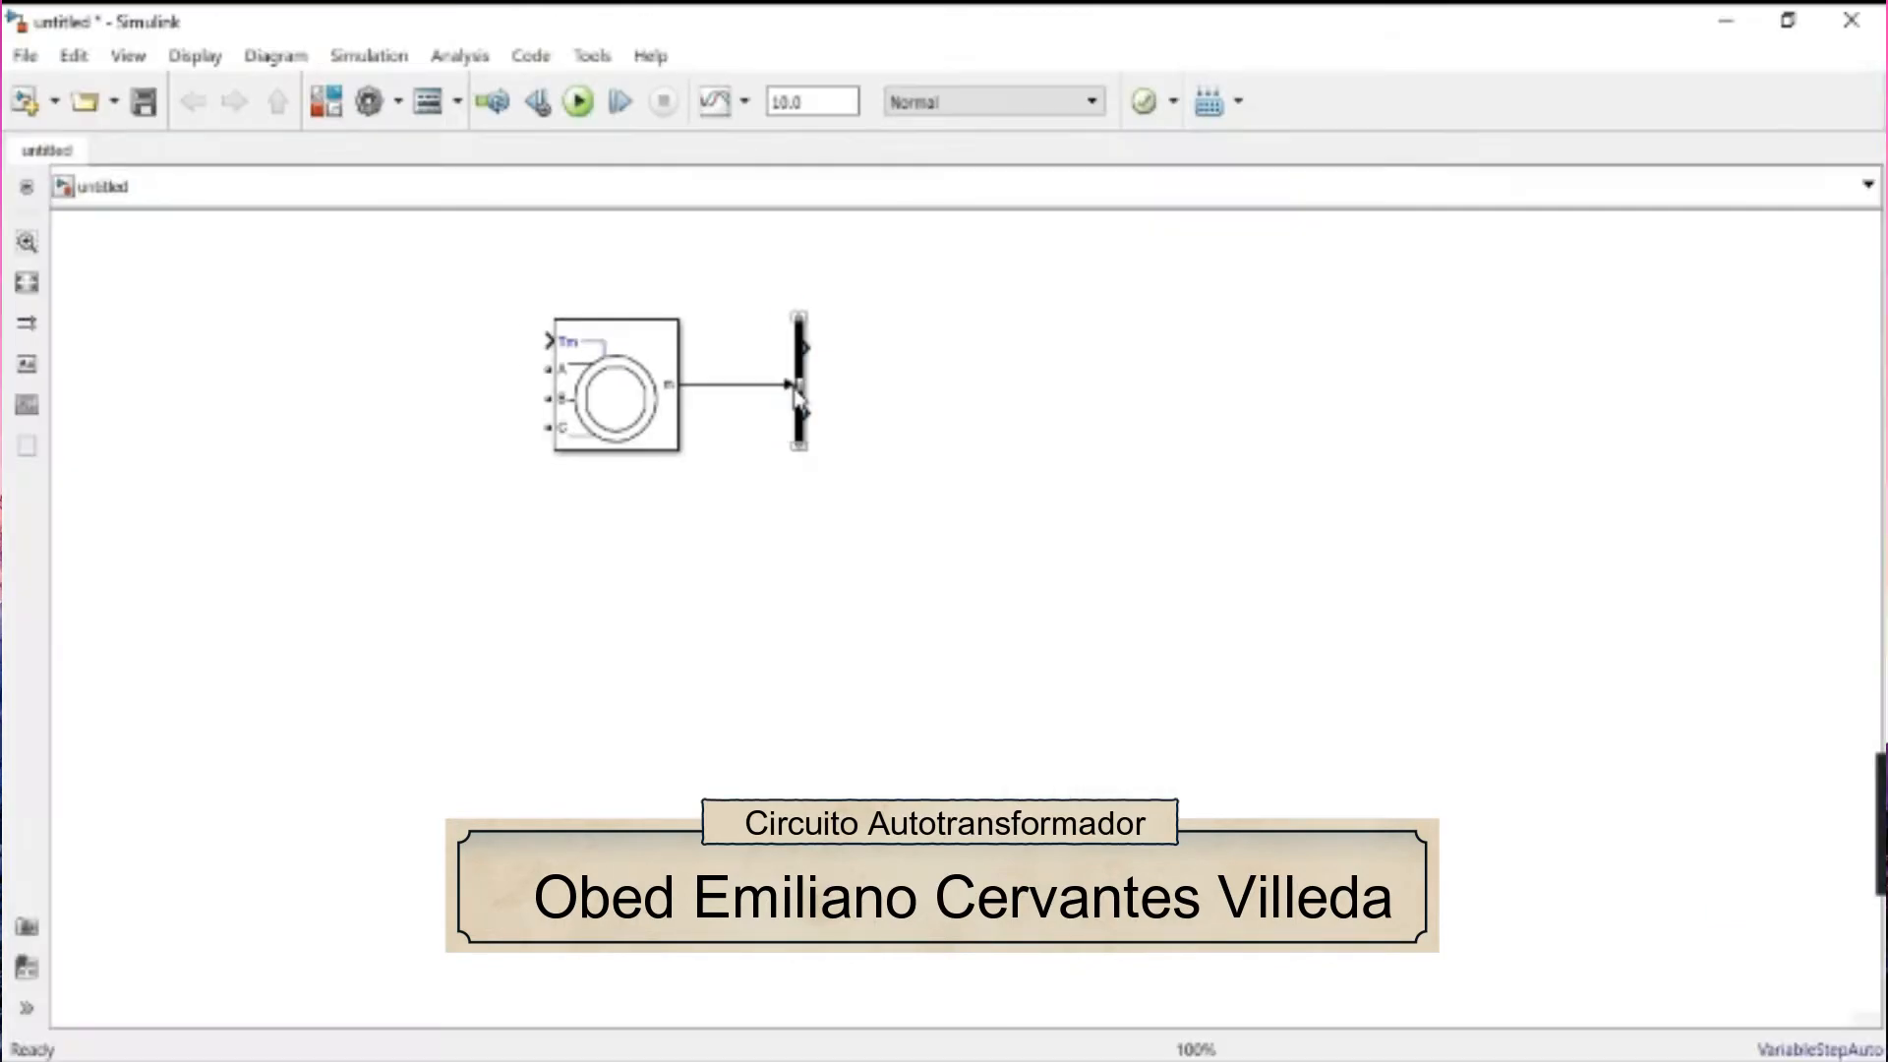
pyautogui.doubleClick(792, 388)
pyautogui.press('Escape')
pyautogui.doubleClick(800, 387)
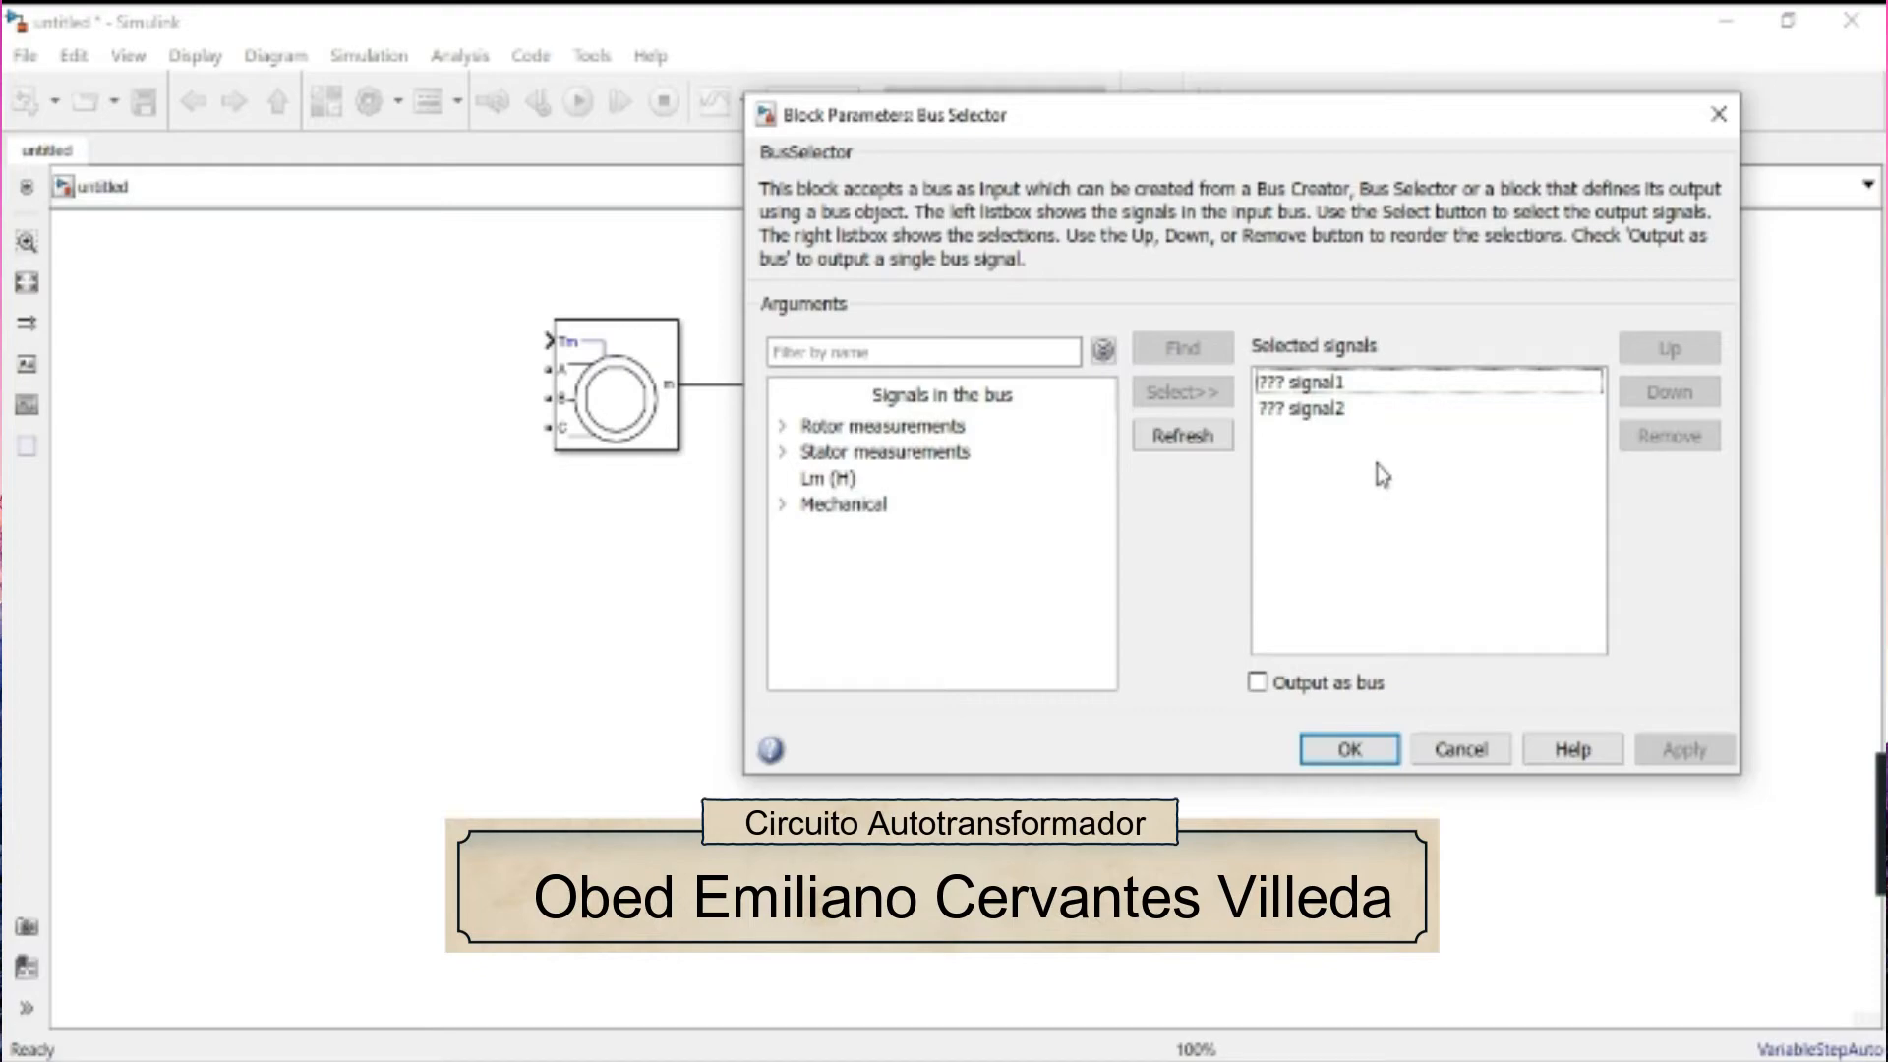
pyautogui.moveTo(1358, 450); pyautogui.dragTo(1334, 389)
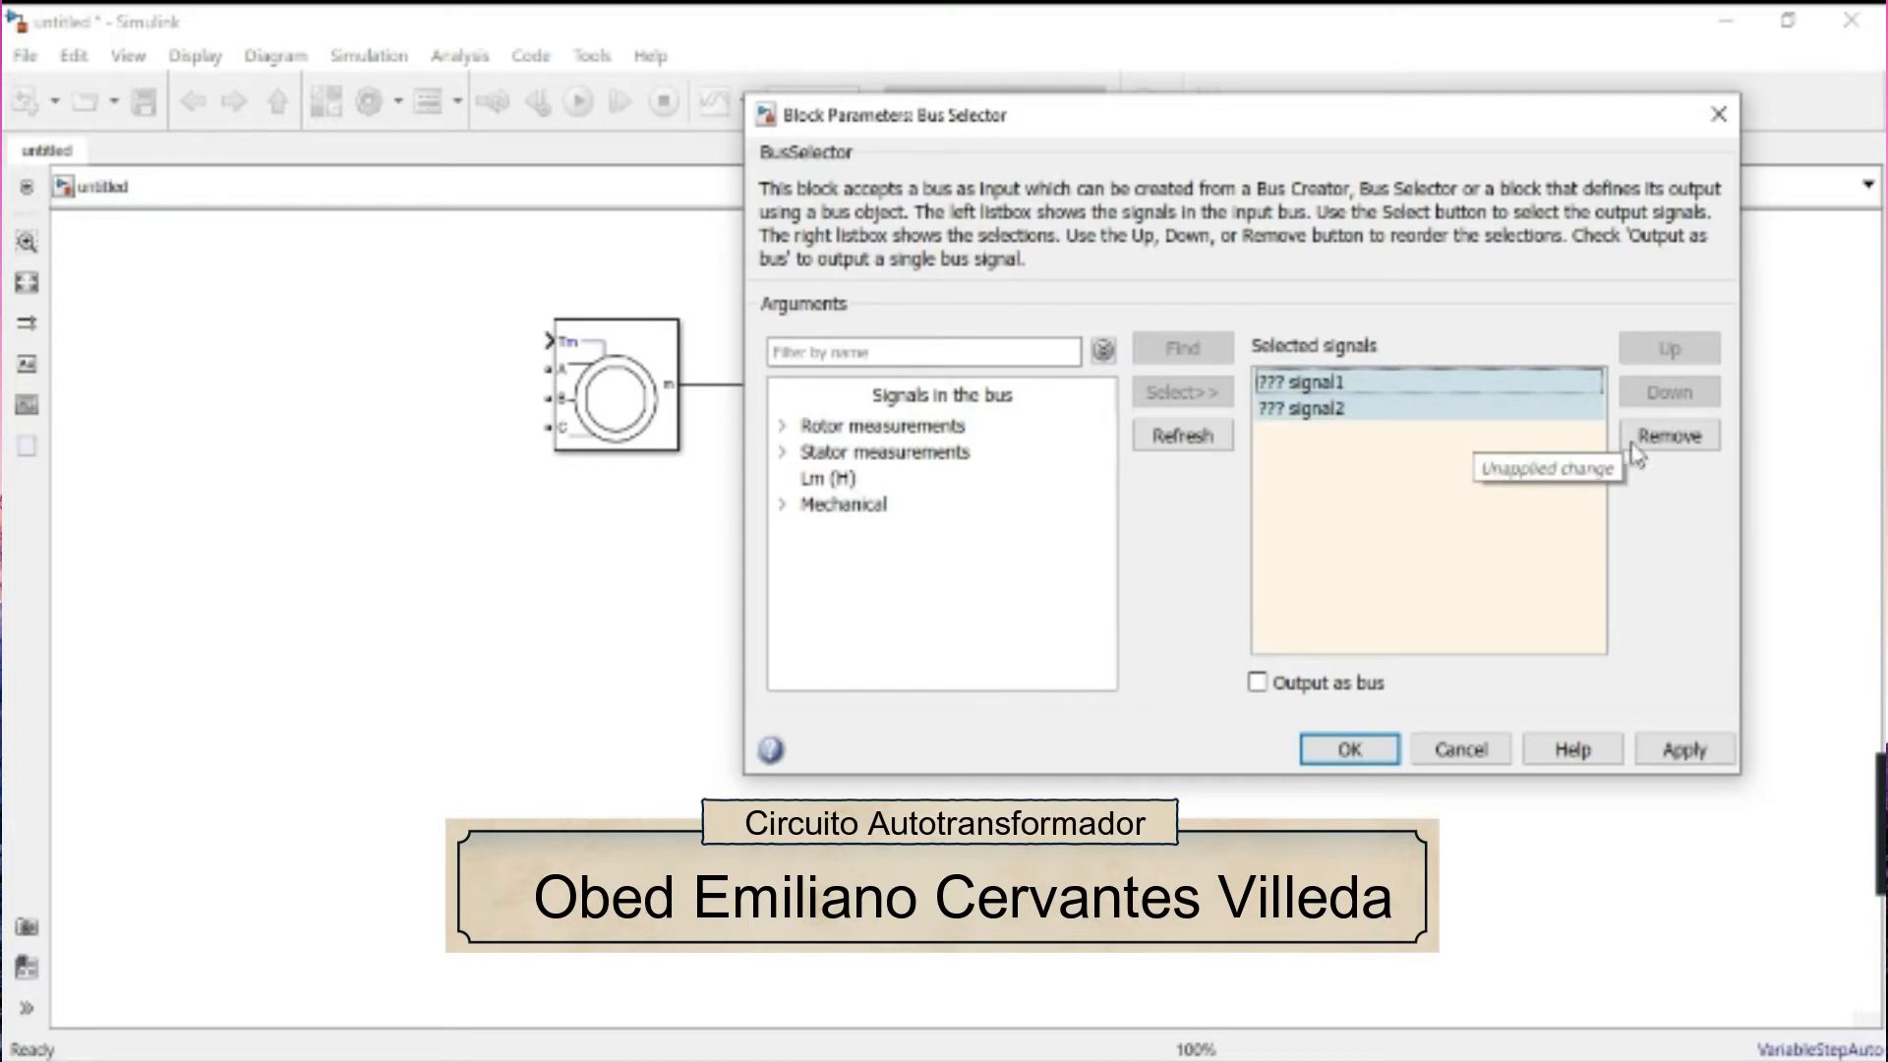
pyautogui.press('Delete')
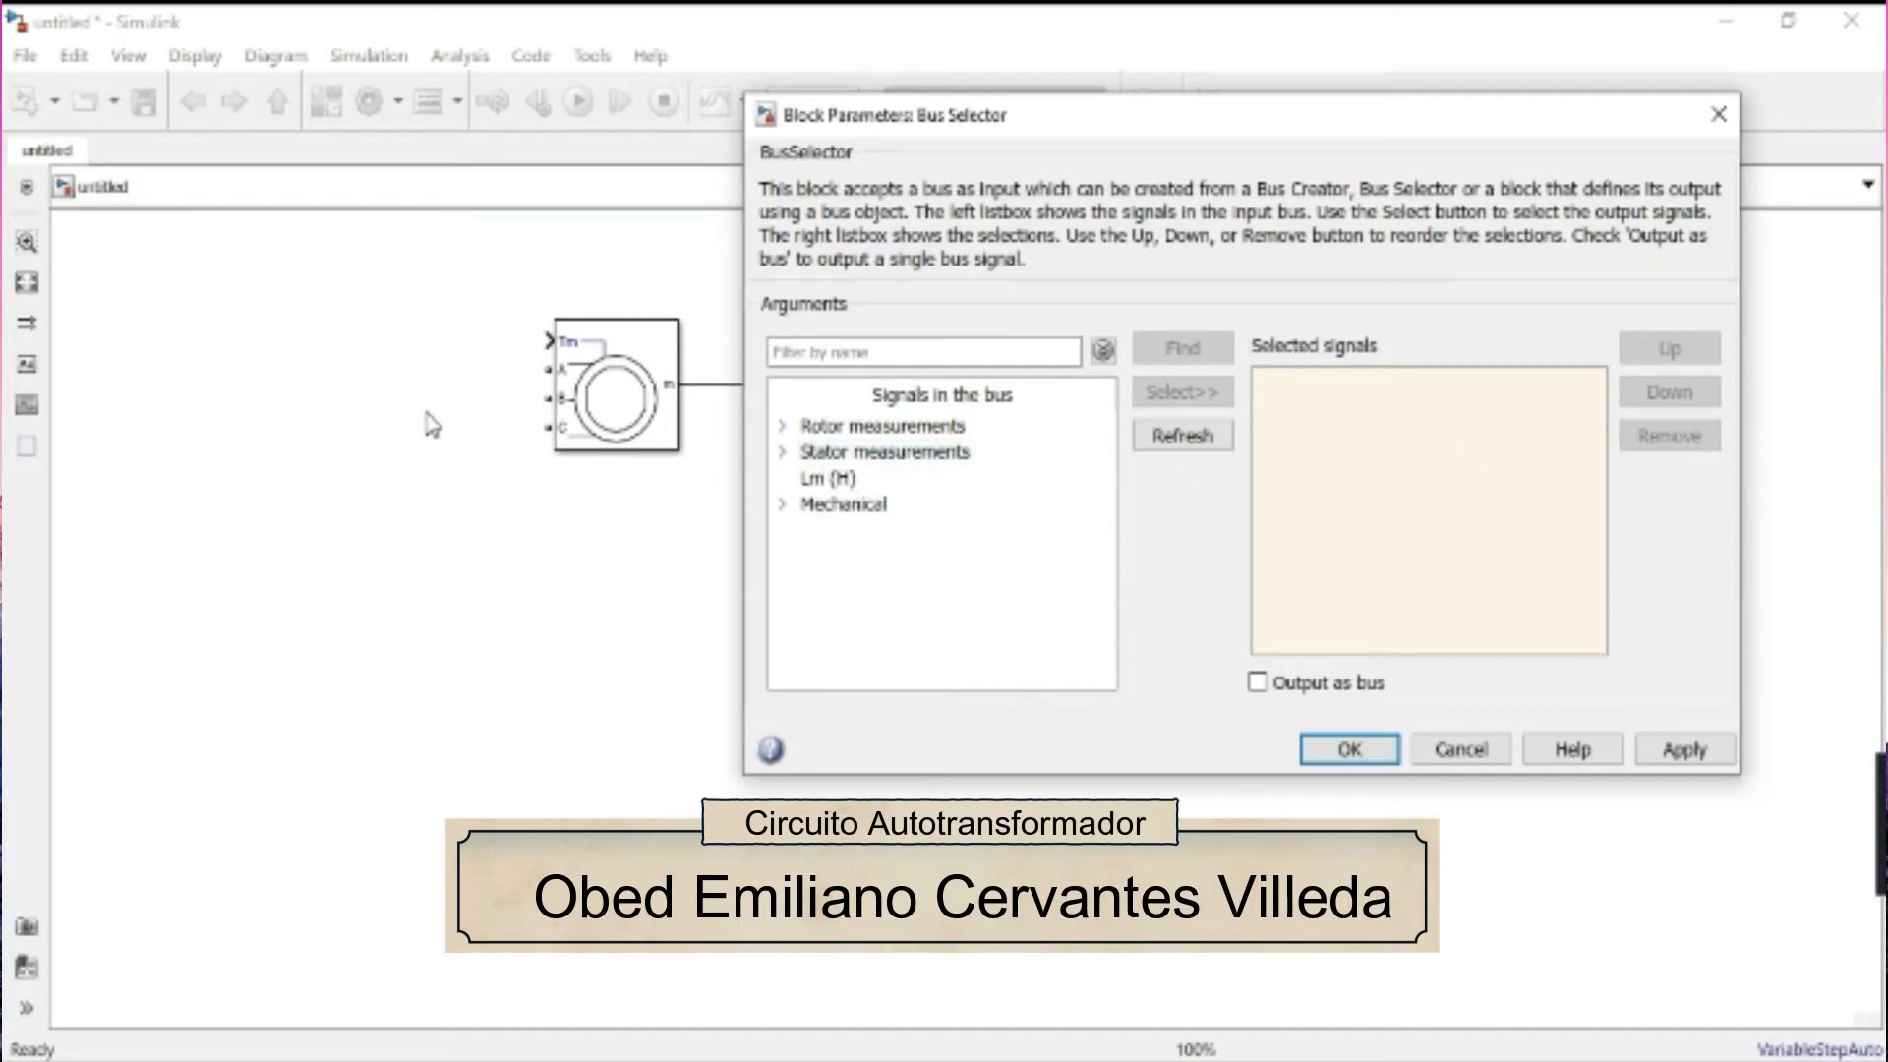
# - Add the stator currents is_a, is_b and is_c from the stator measurements to the Bus Selector's selected signals
pyautogui.click(915, 426)
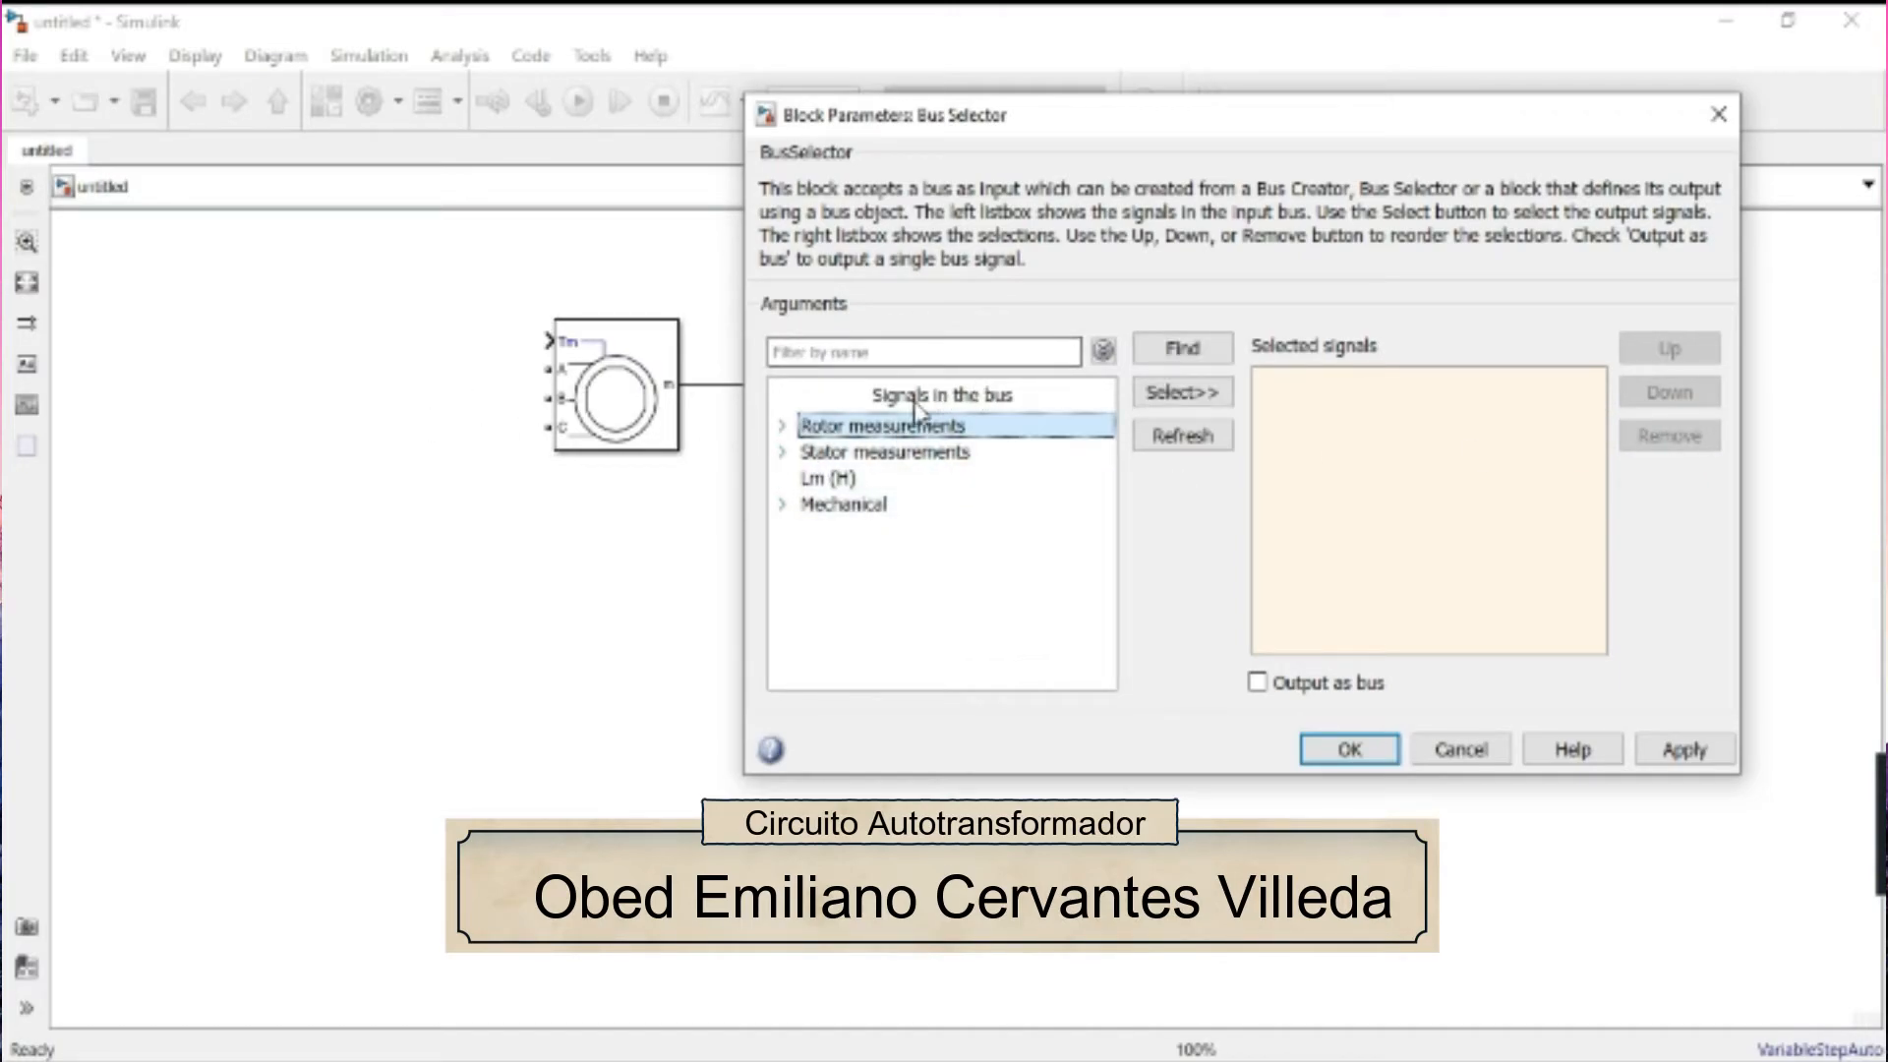
pyautogui.rightClick(789, 456)
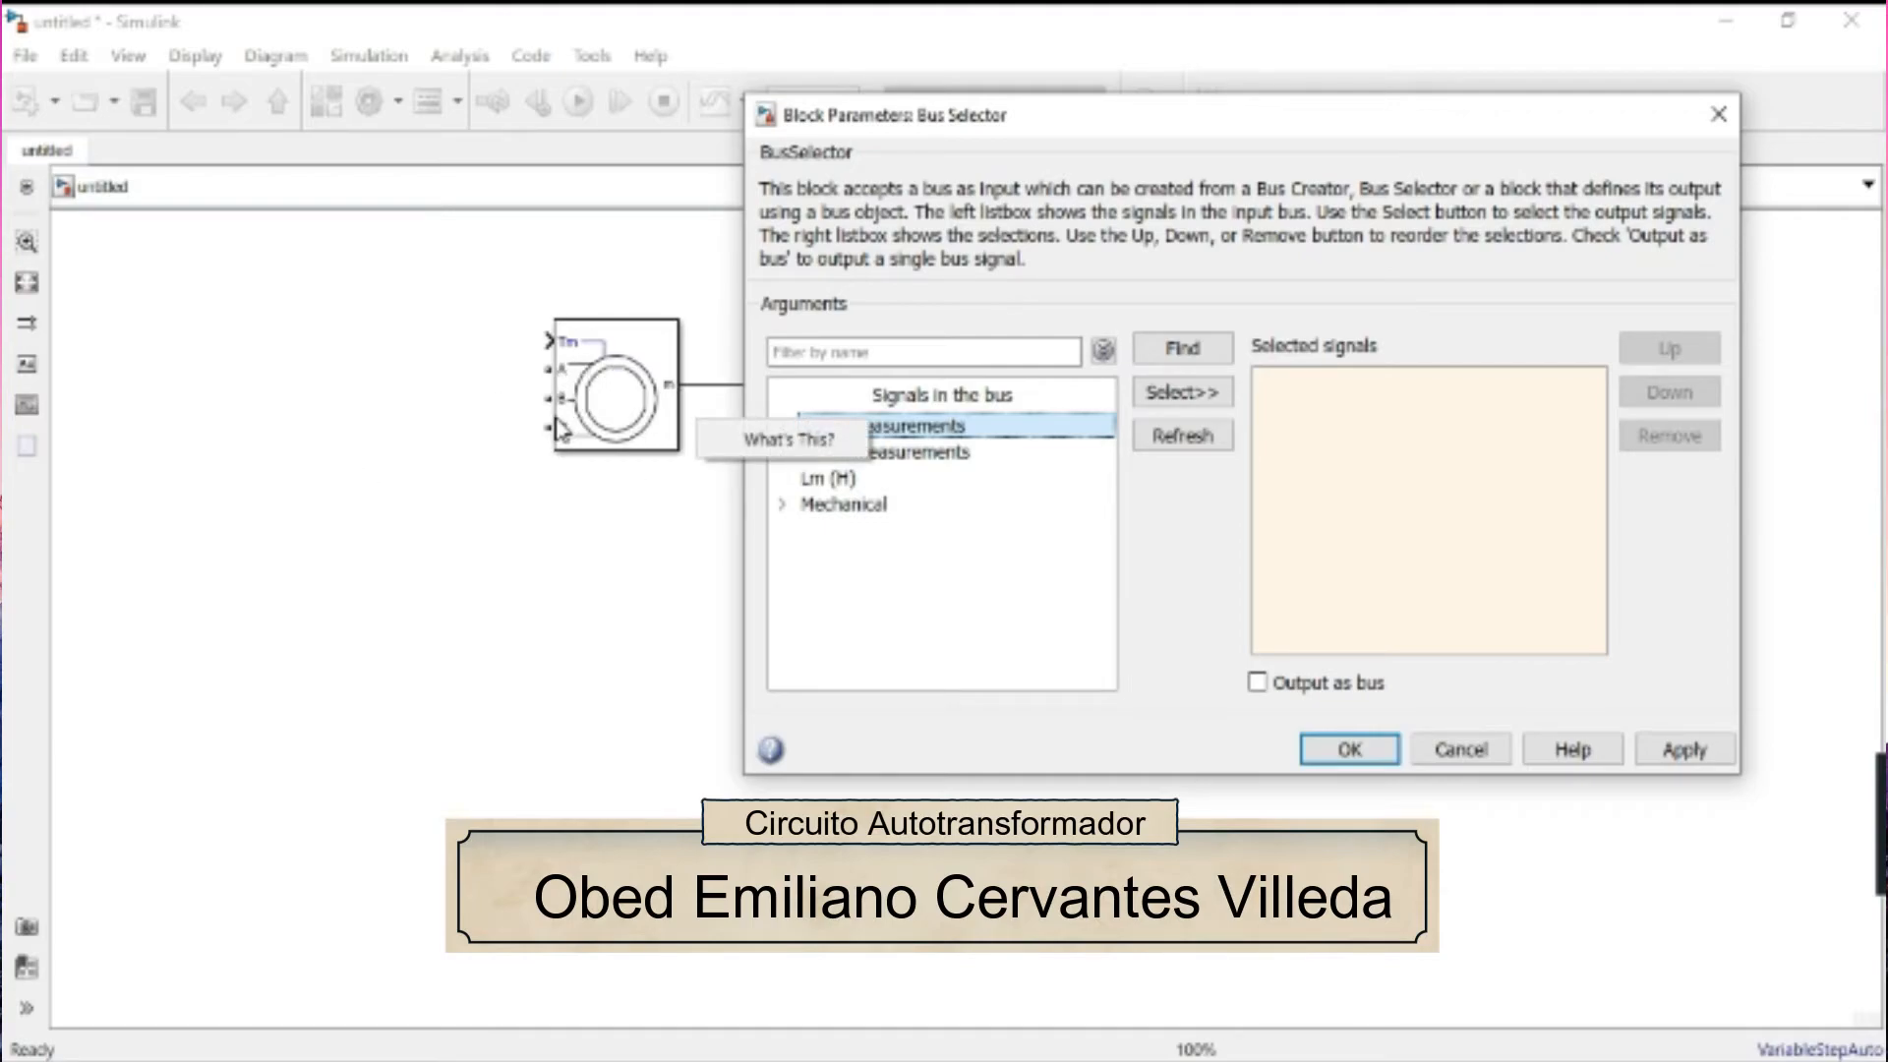
pyautogui.click(981, 491)
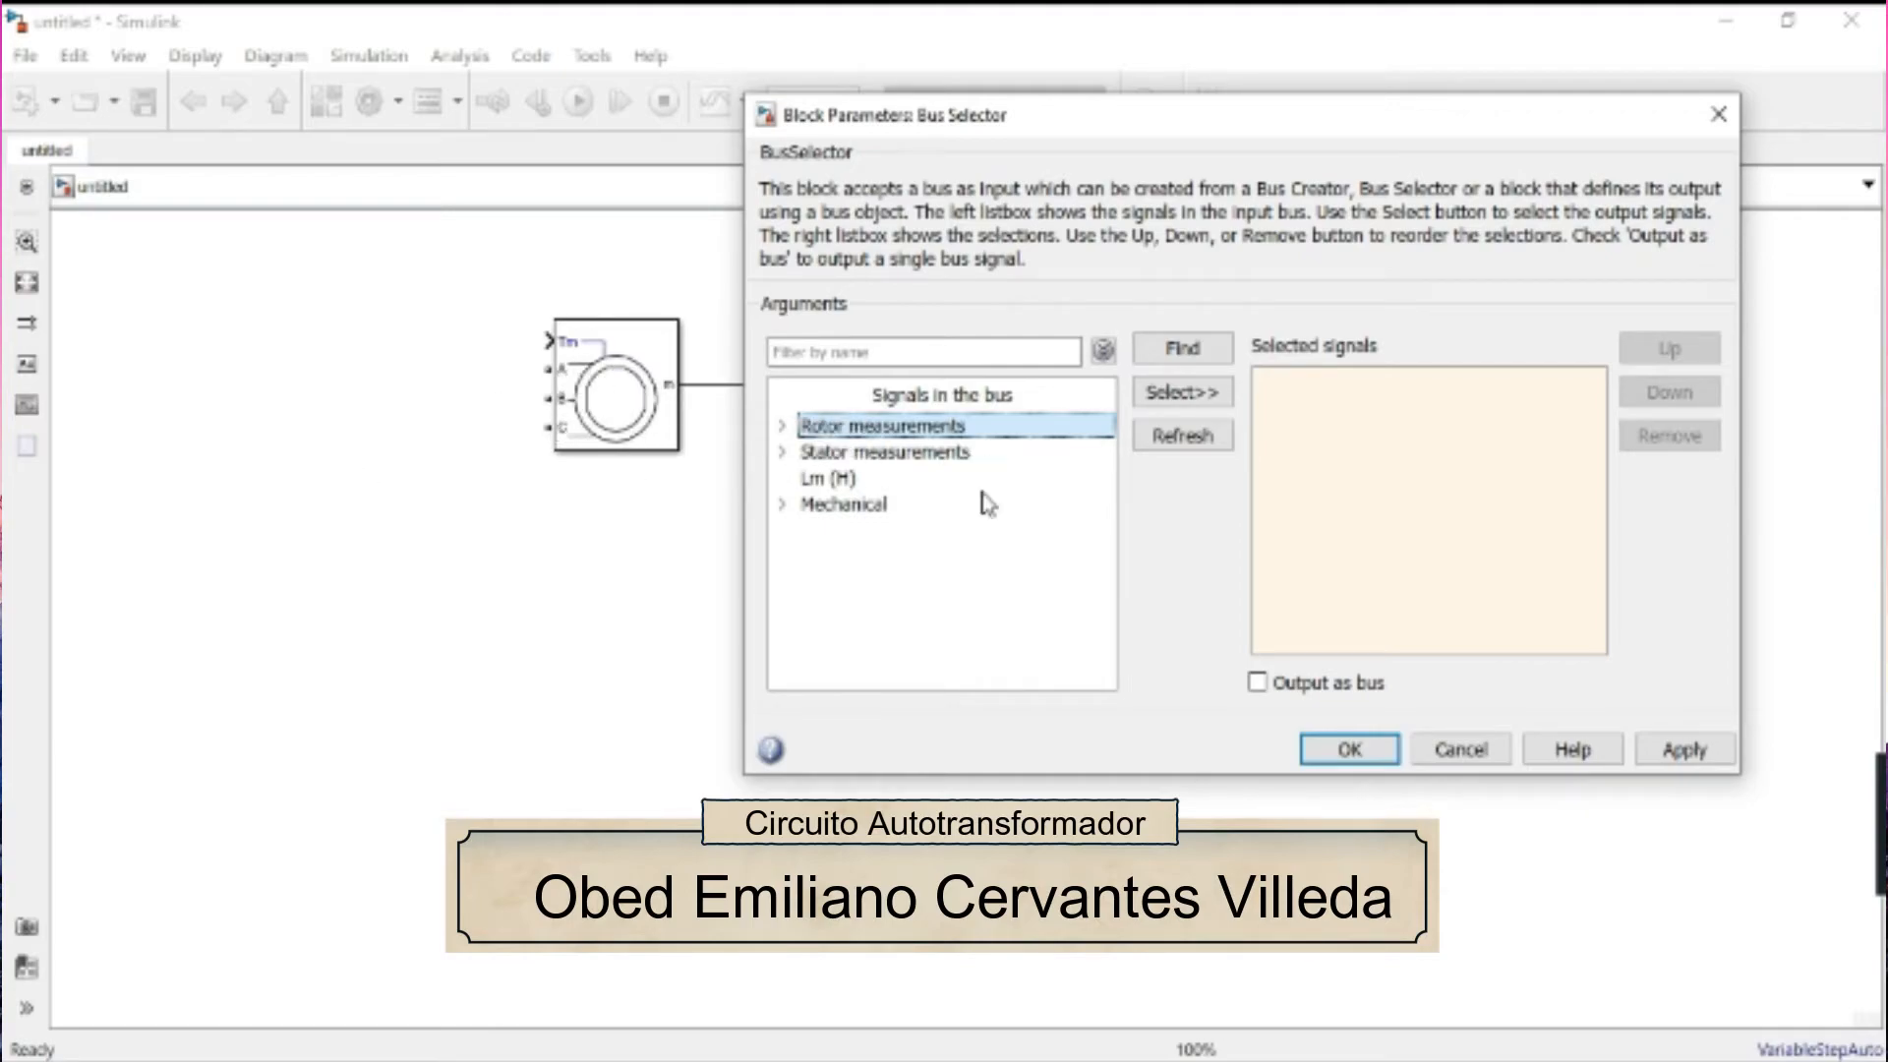
pyautogui.click(783, 451)
pyautogui.moveTo(787, 479); pyautogui.dragTo(864, 532)
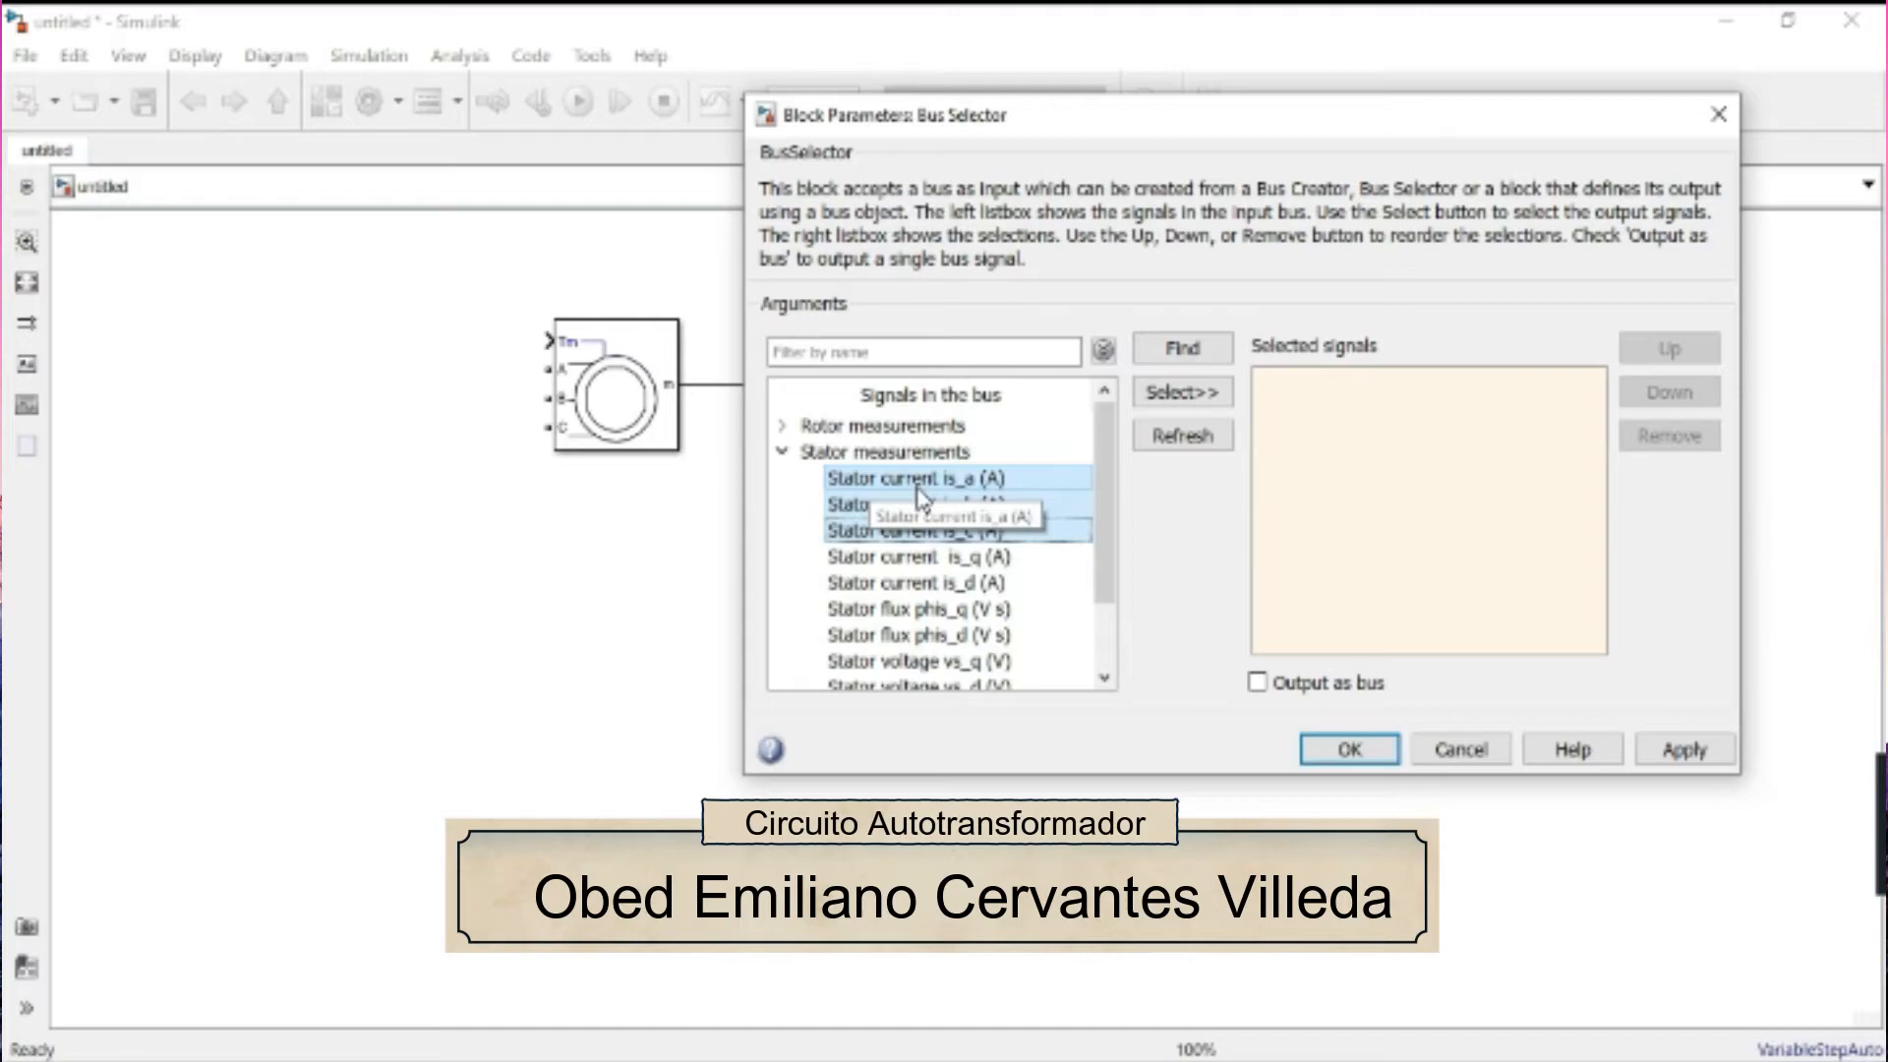
pyautogui.click(960, 536)
pyautogui.hotkey('shift', 'Up')
pyautogui.hotkey('shift', 'Up')
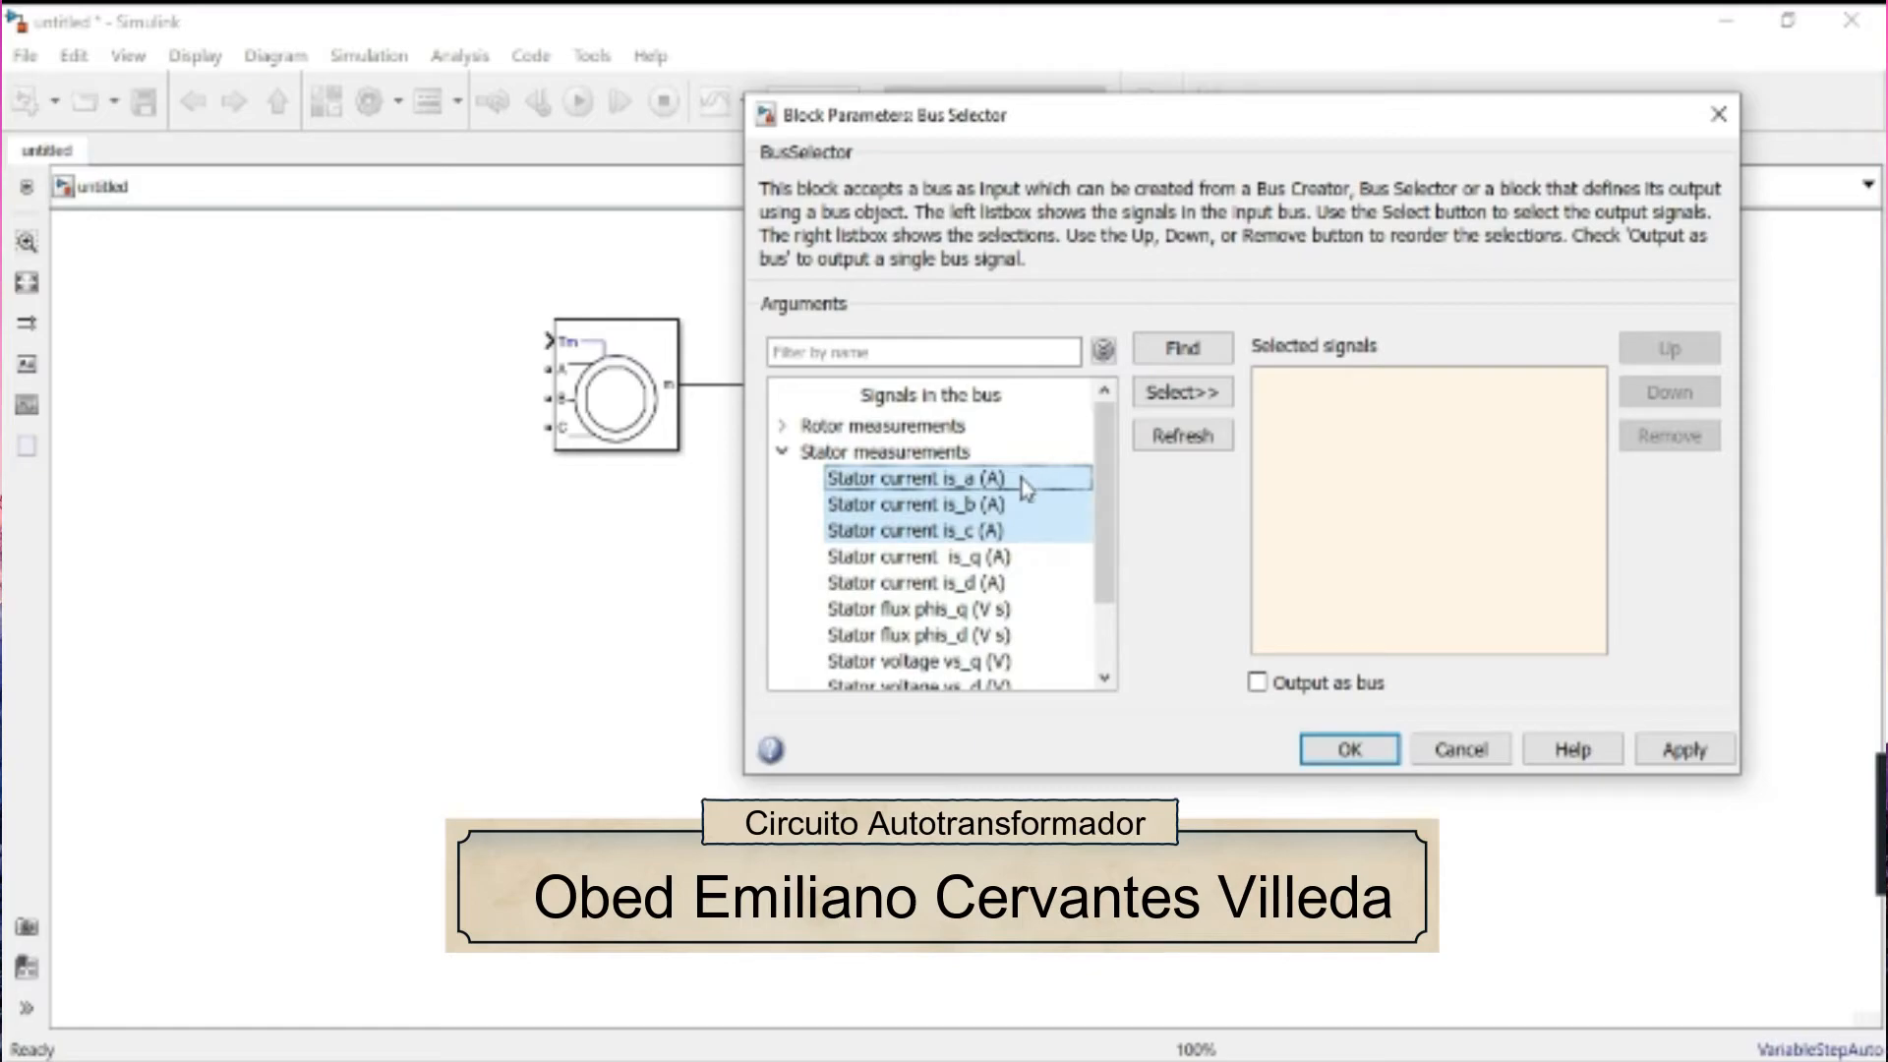
pyautogui.click(1182, 392)
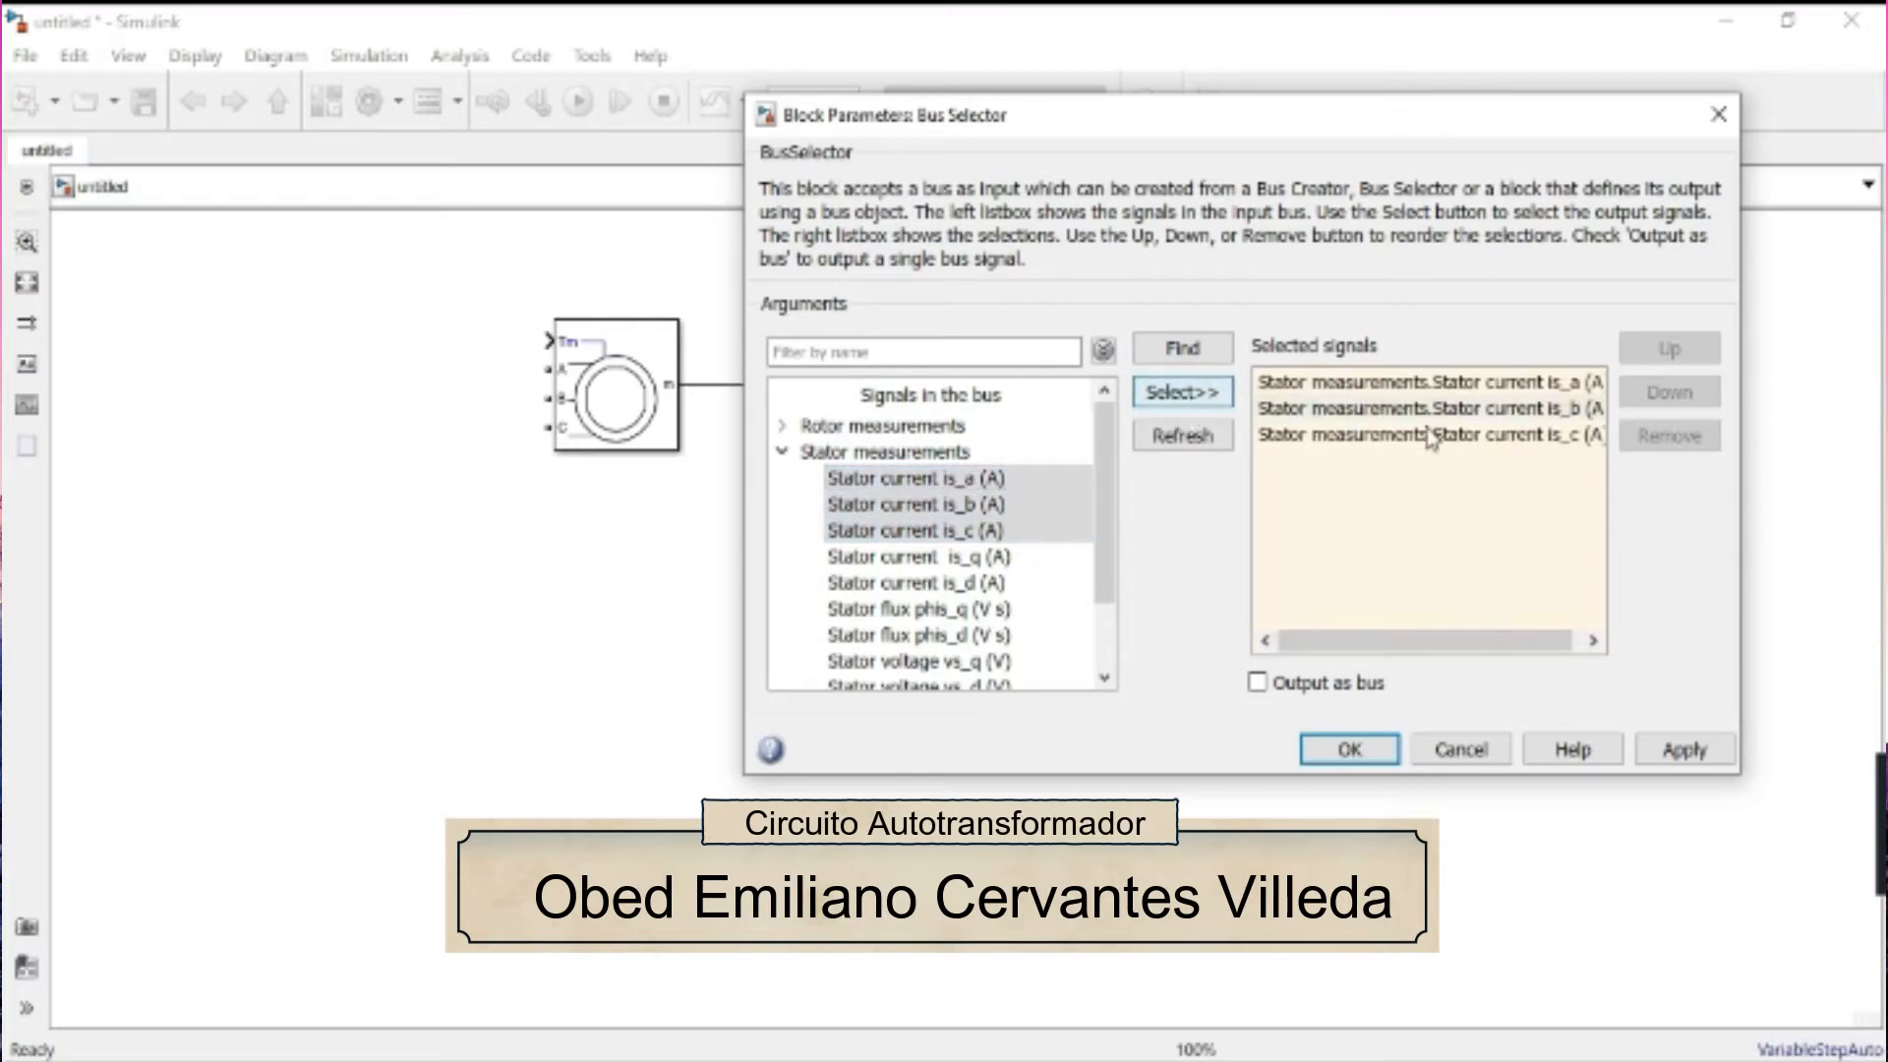
pyautogui.moveTo(1392, 645); pyautogui.dragTo(1394, 649)
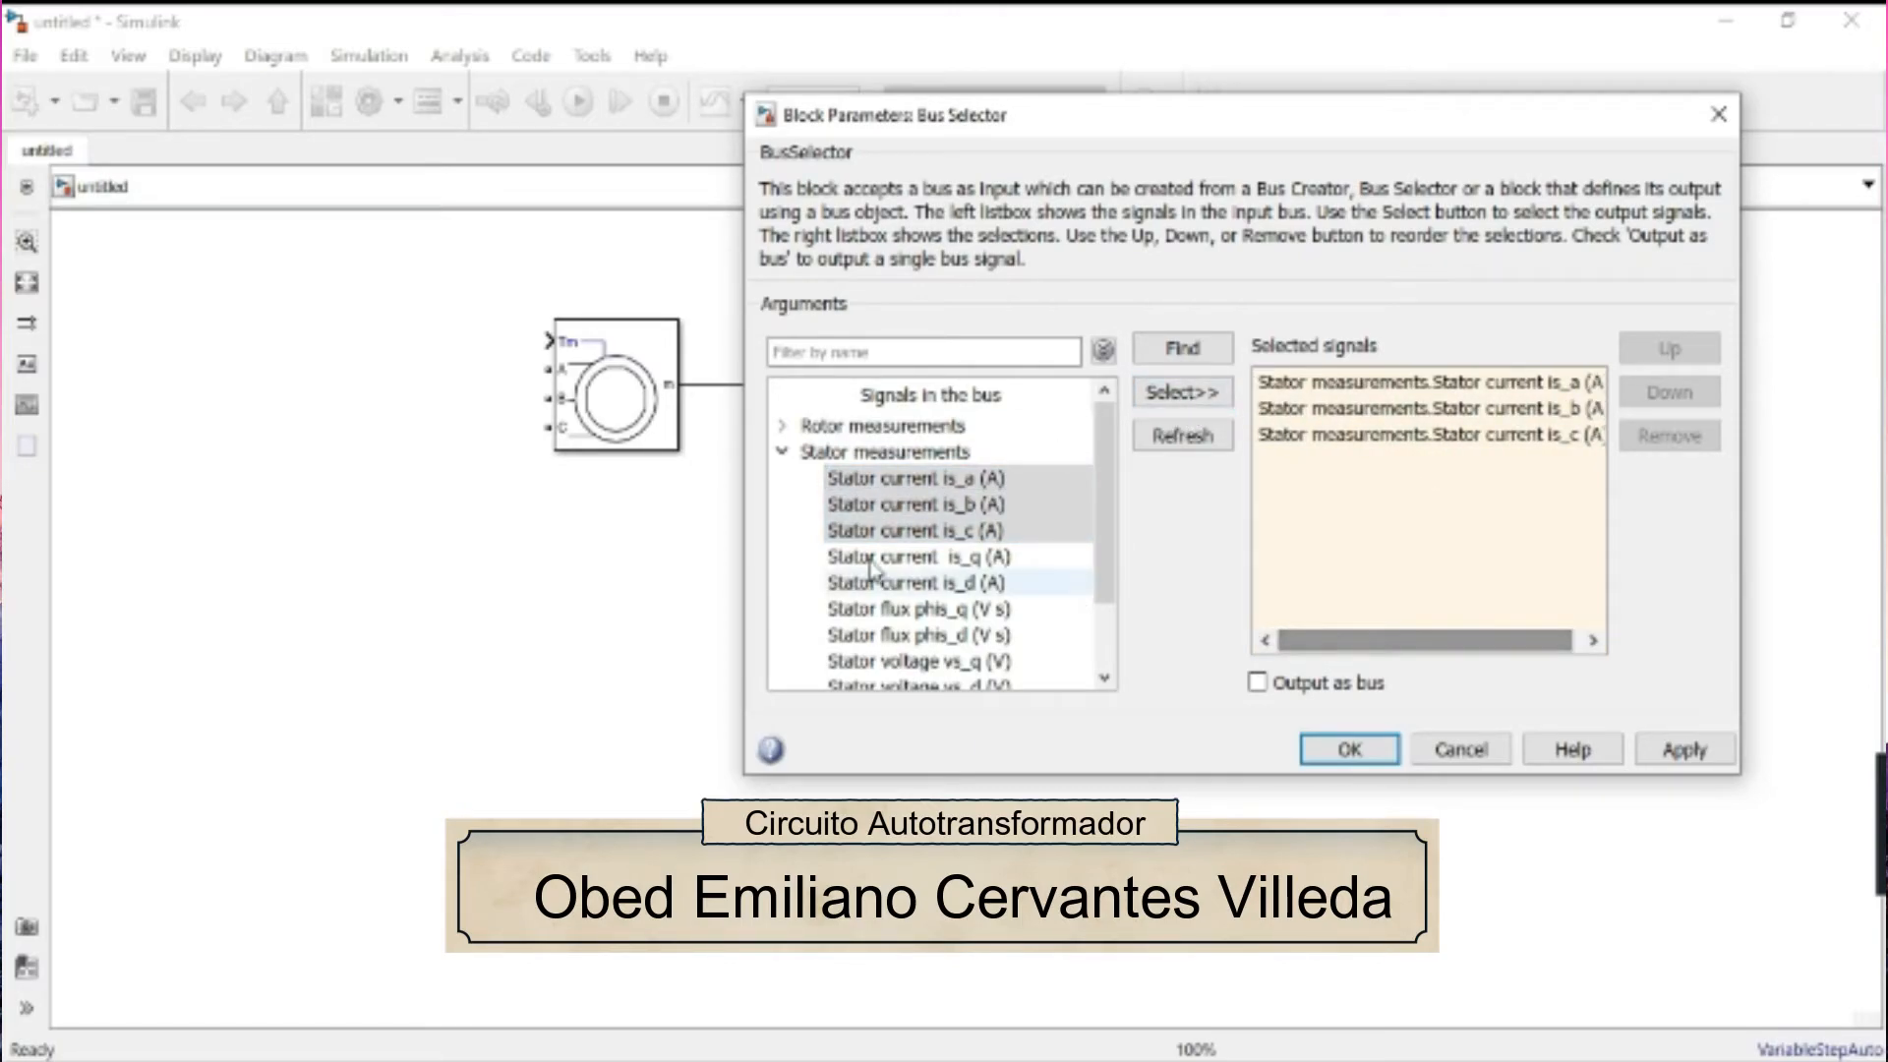
# - Add Rotor speed (wm) and Electromagnetic torque Te (N*m) to the Bus Selector's selected signals and lengthen its block vertically
pyautogui.click(783, 453)
pyautogui.click(784, 507)
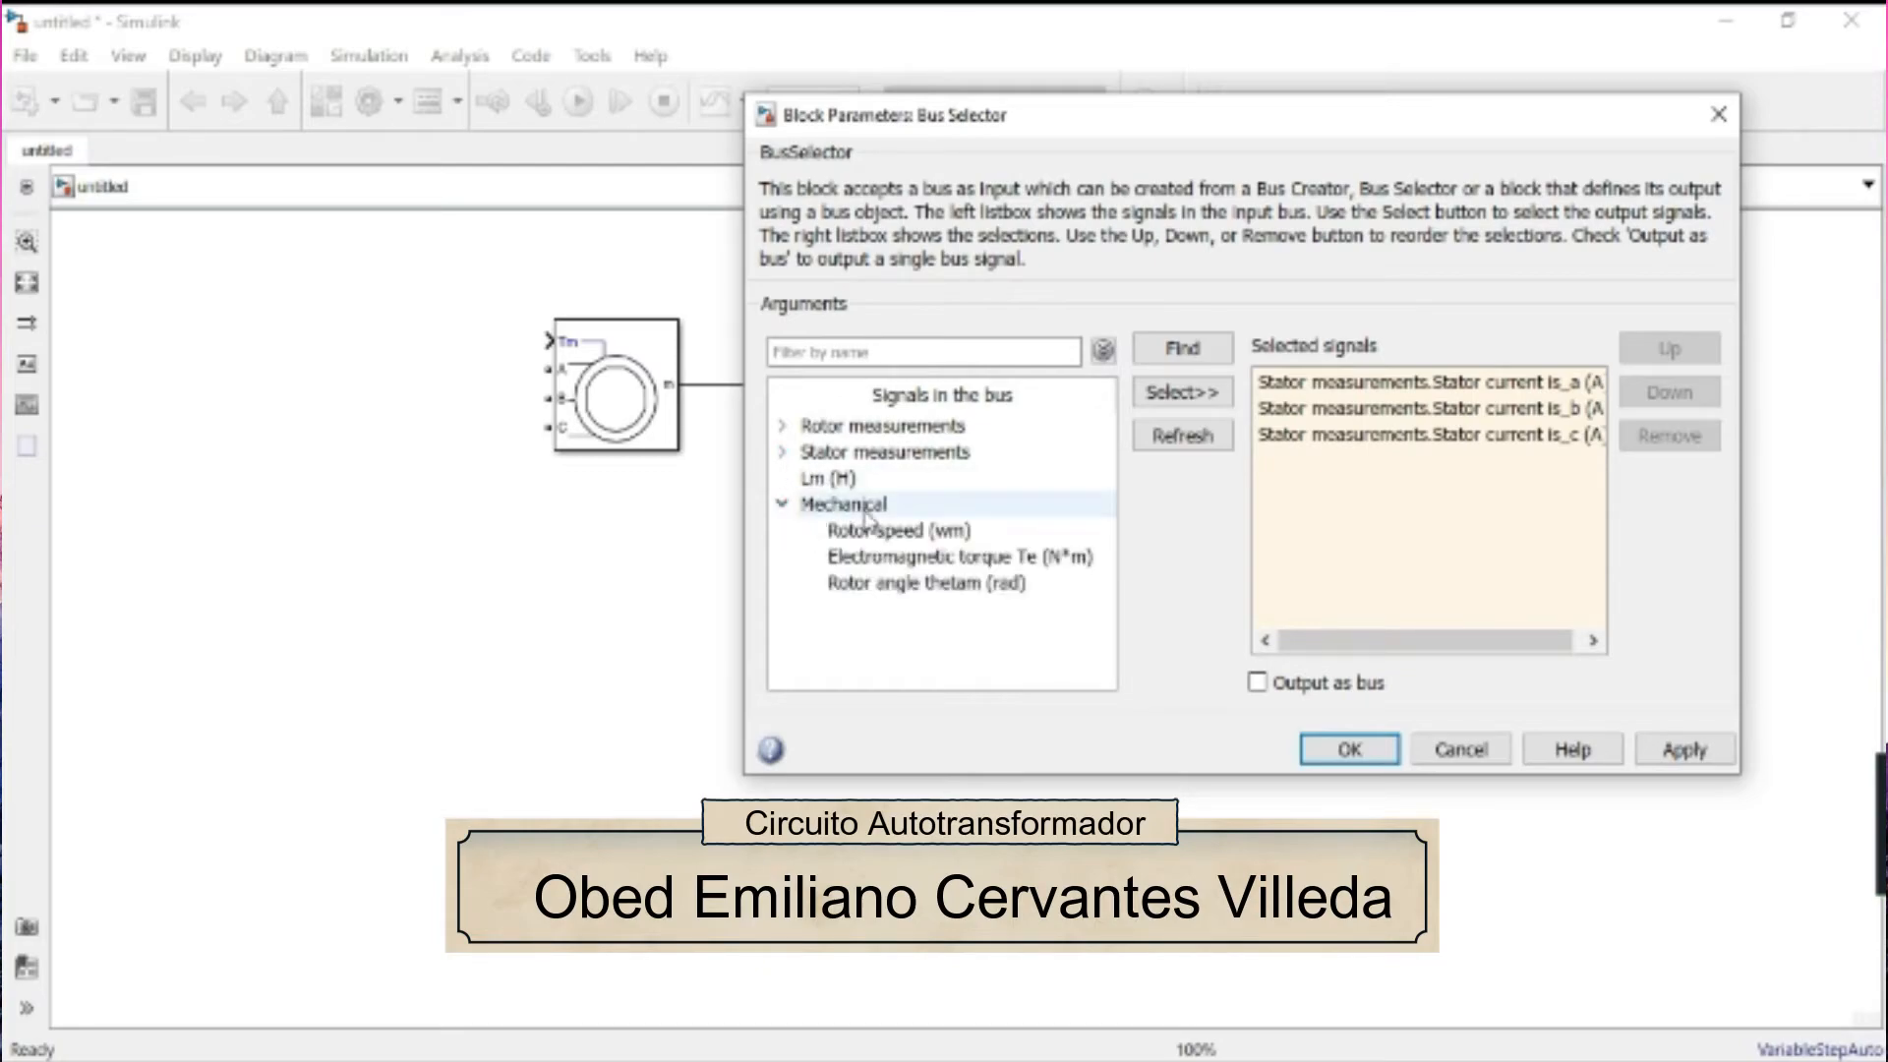
pyautogui.click(863, 541)
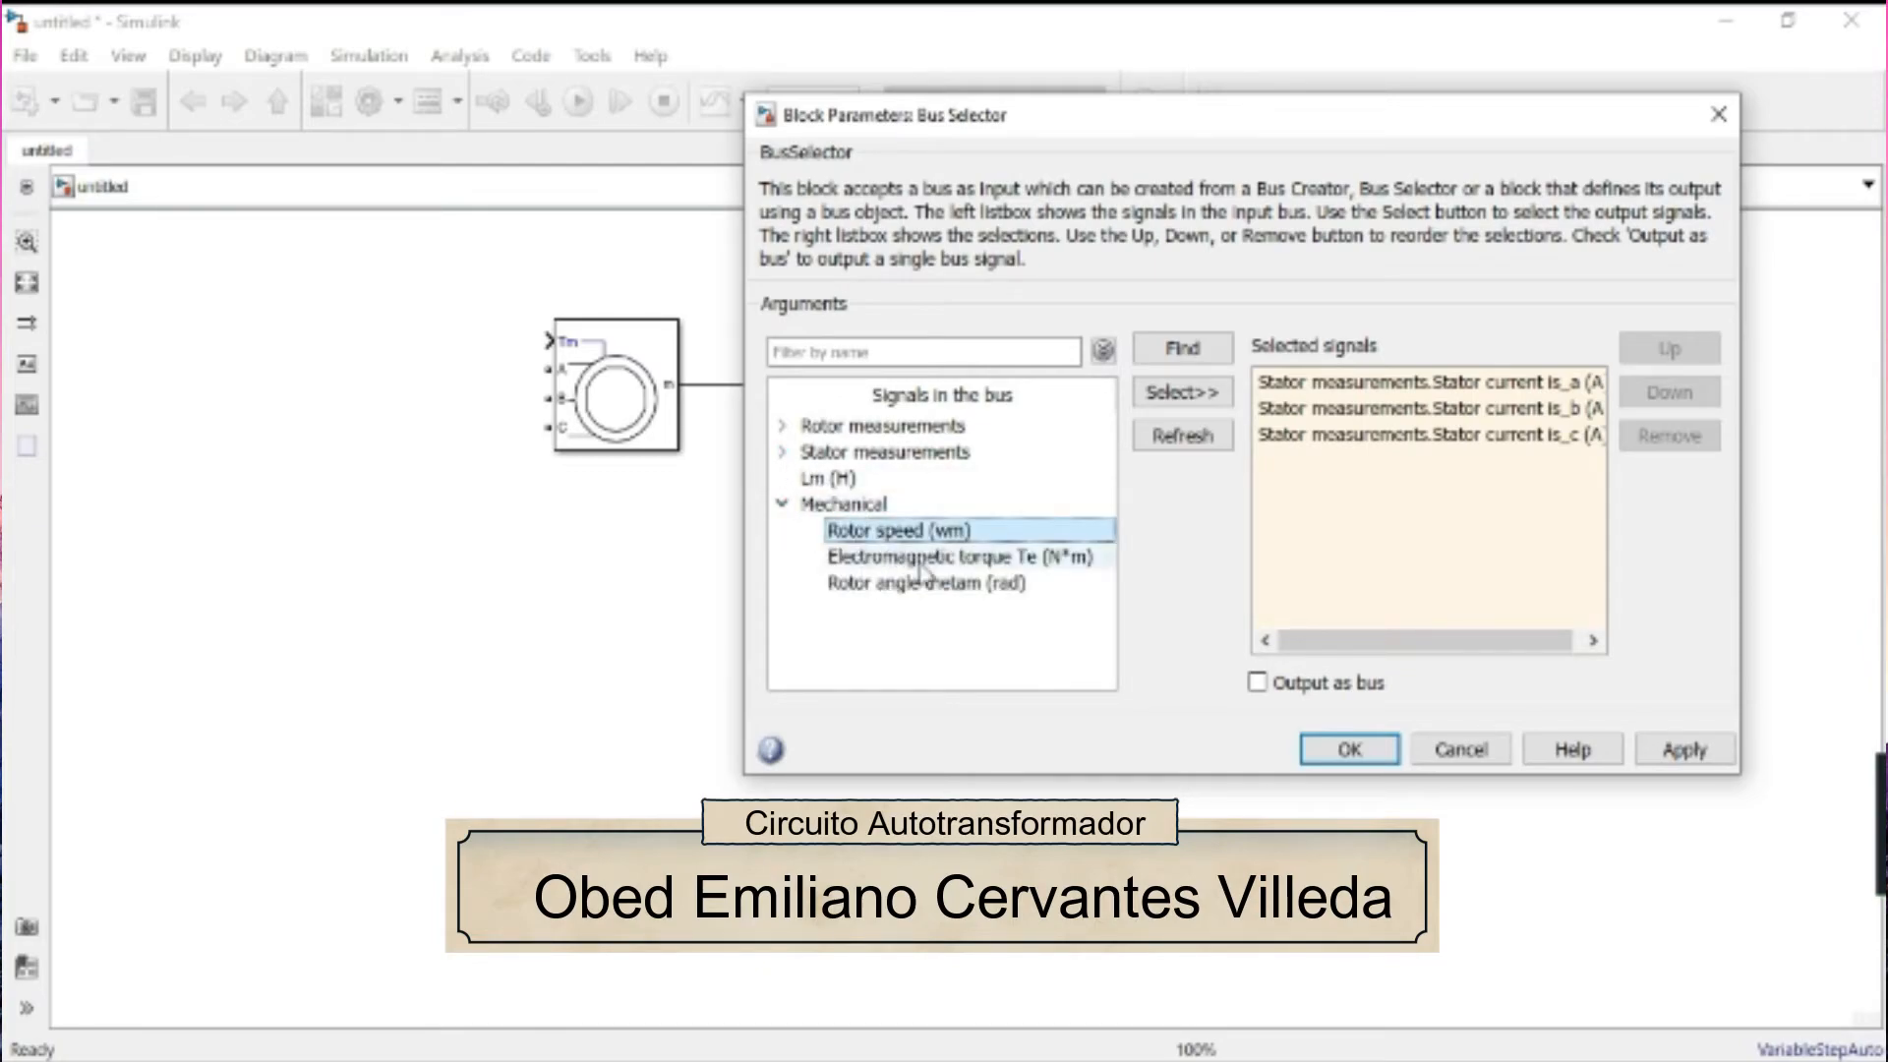
pyautogui.keyDown('shift'); pyautogui.click(967, 558); pyautogui.keyUp('shift')
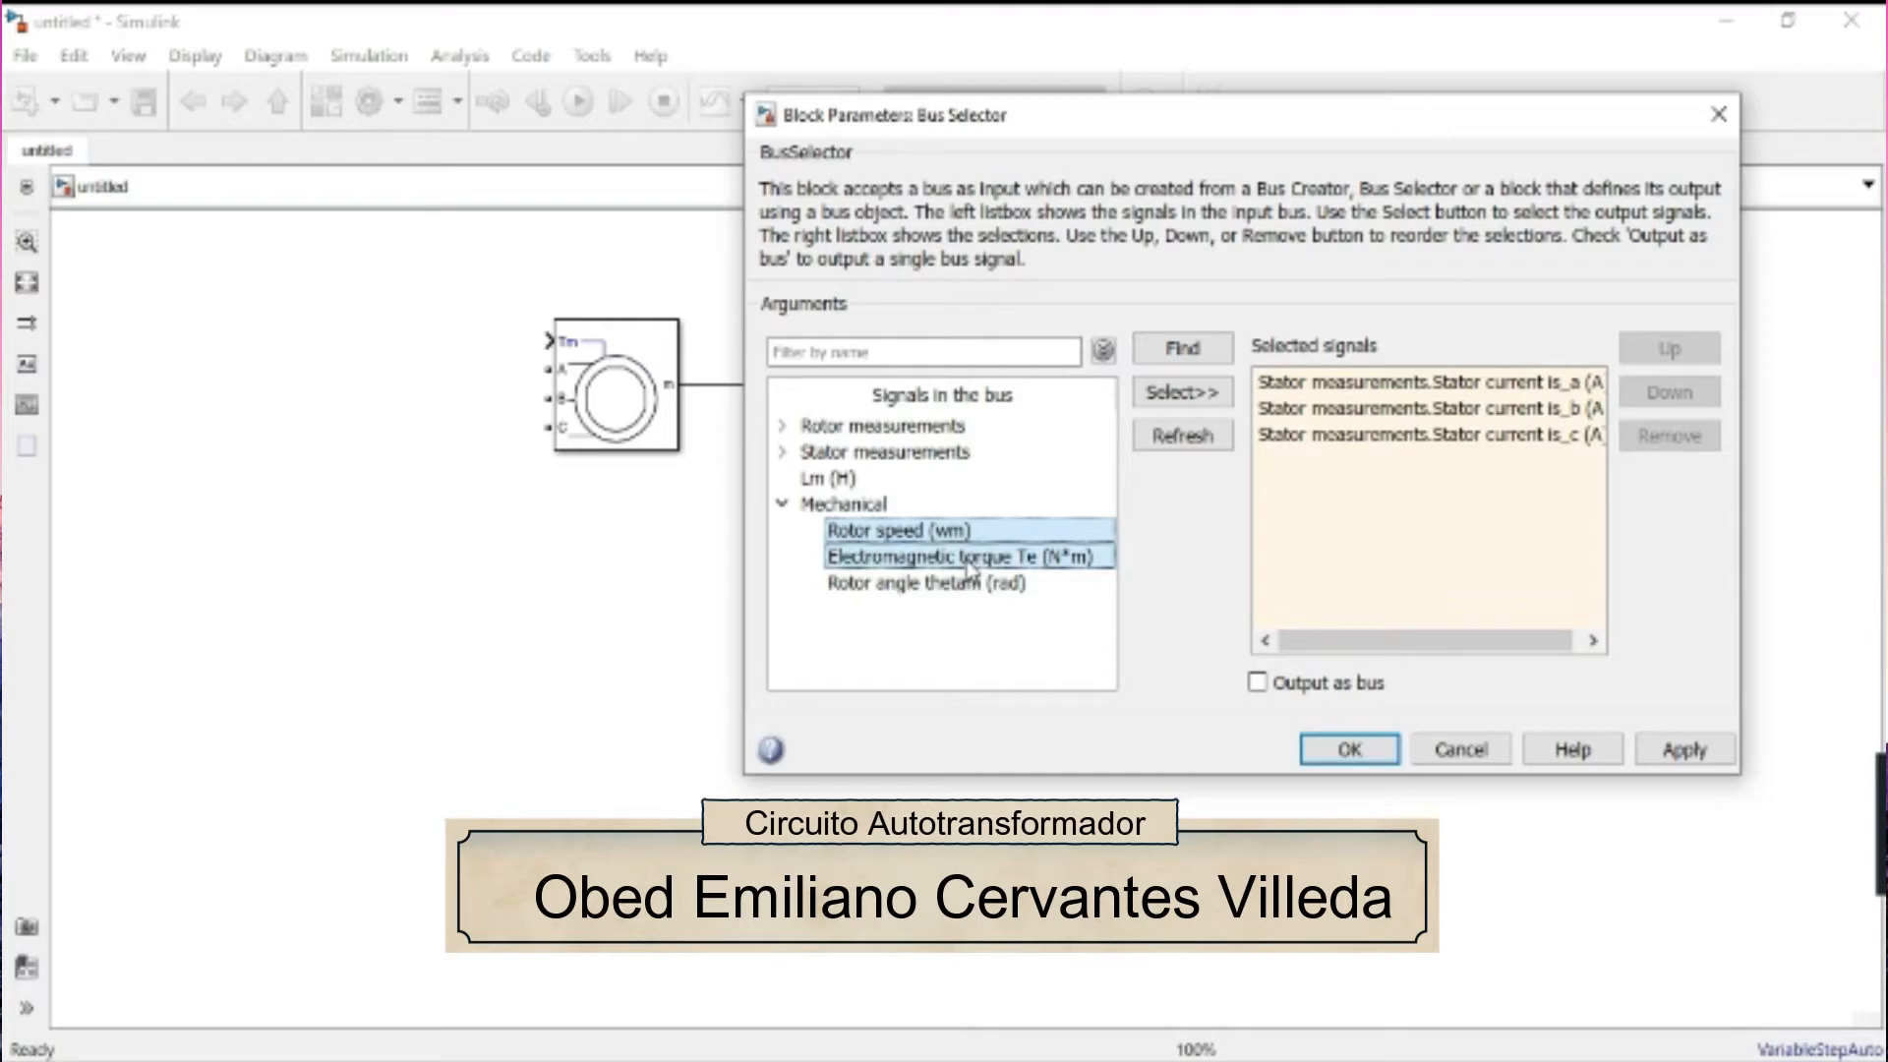
pyautogui.click(1181, 392)
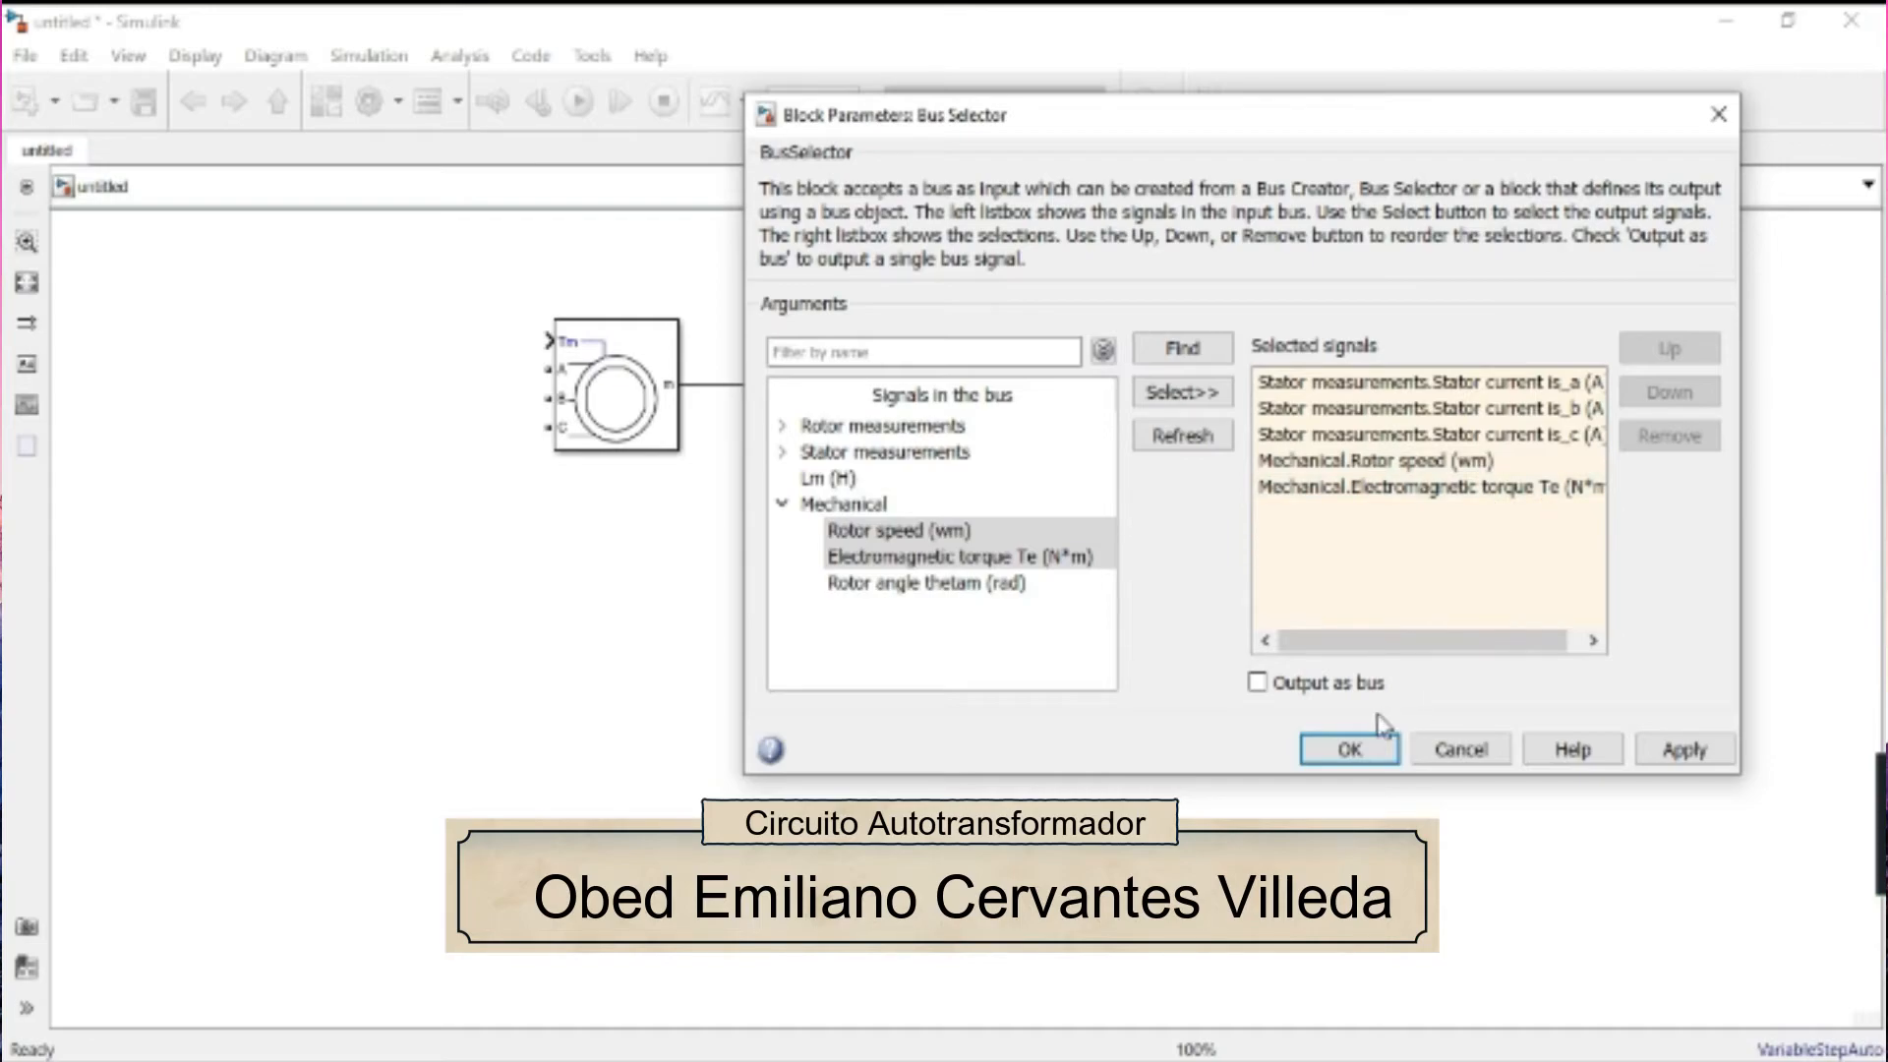
pyautogui.click(1376, 750)
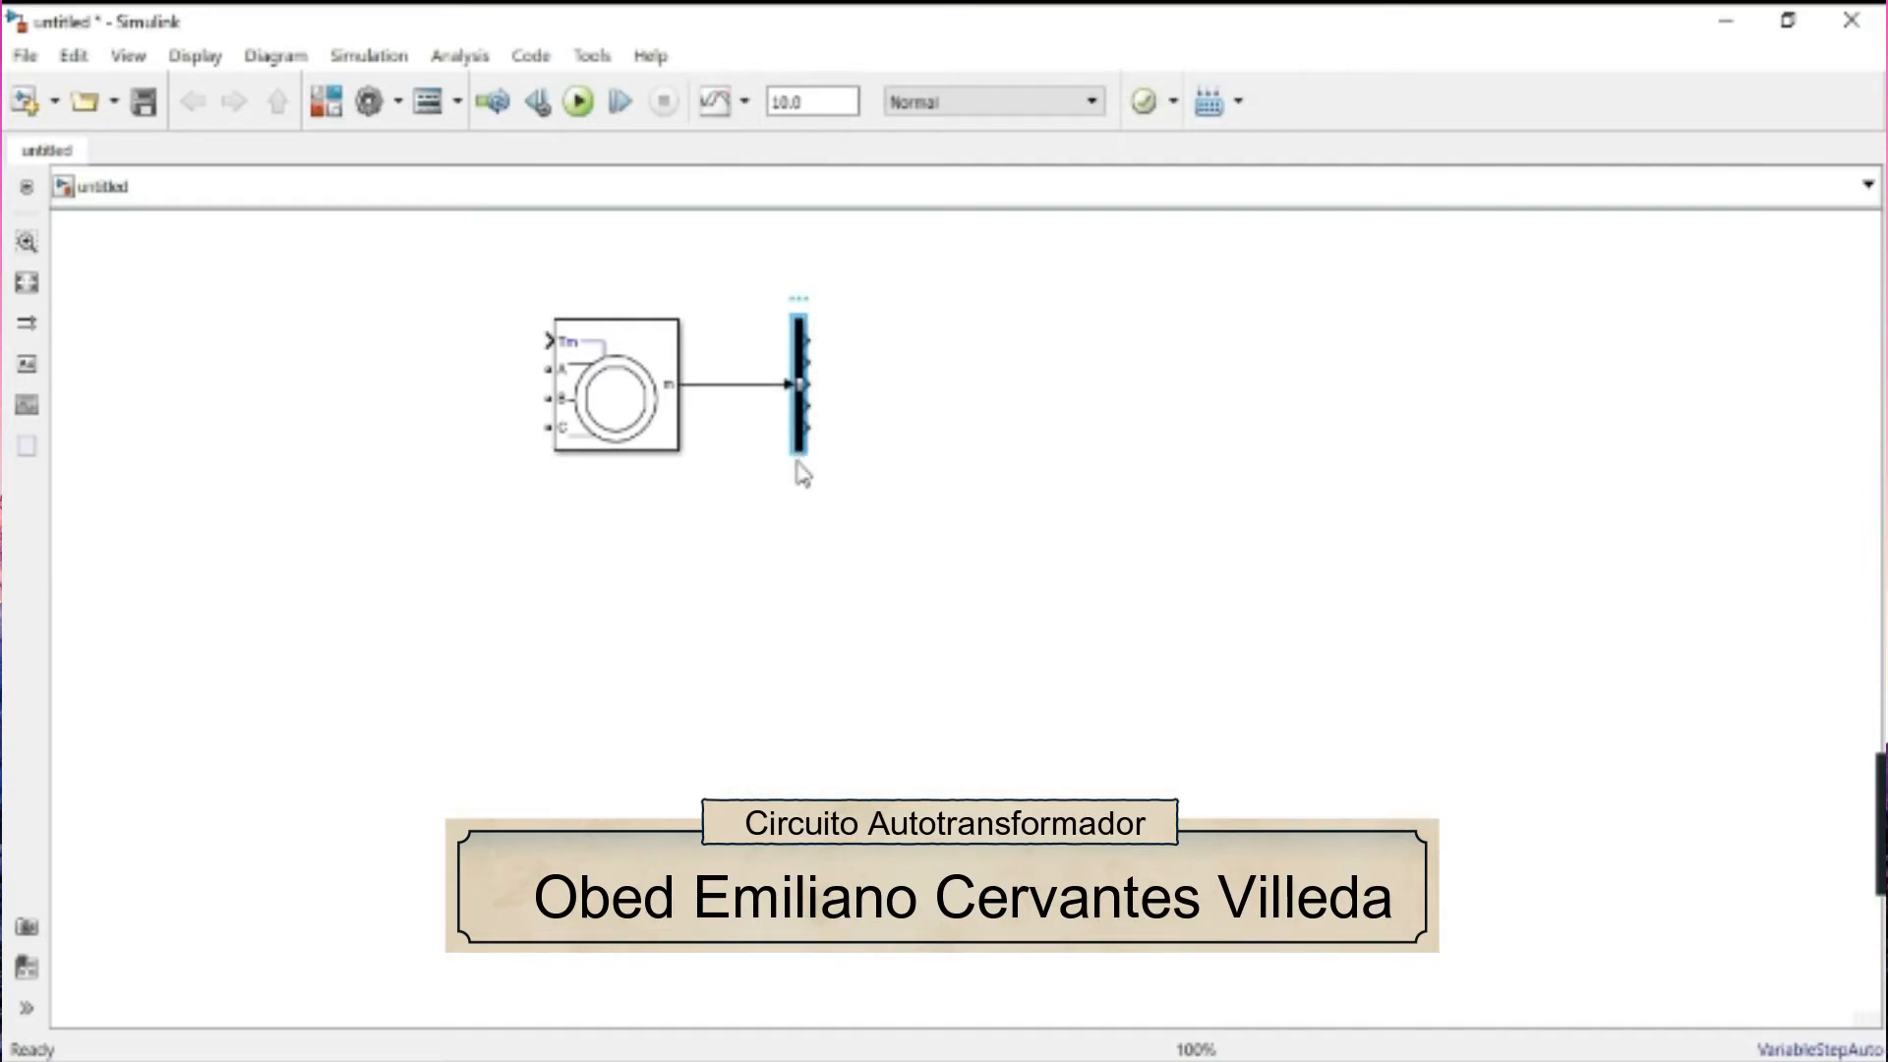
pyautogui.moveTo(806, 454); pyautogui.dragTo(822, 545)
pyautogui.moveTo(796, 440); pyautogui.dragTo(816, 383)
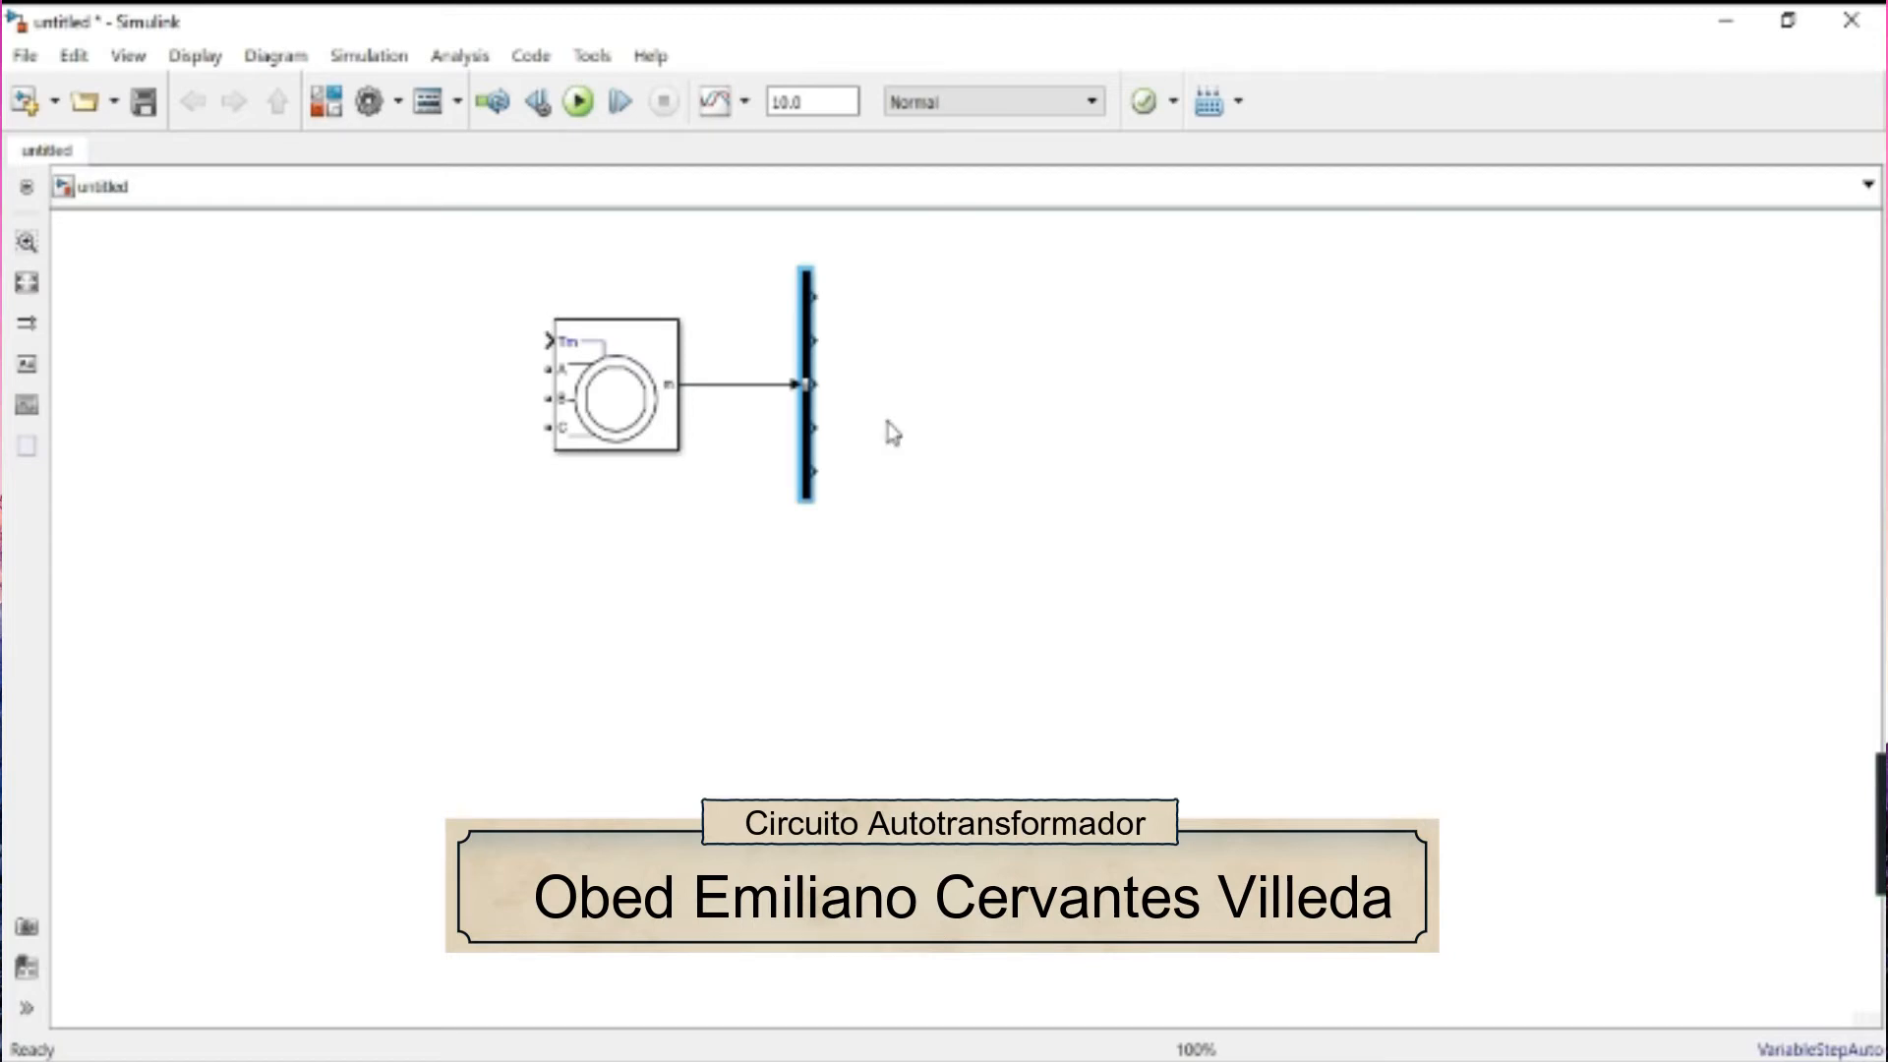
pyautogui.moveTo(1799, 918)
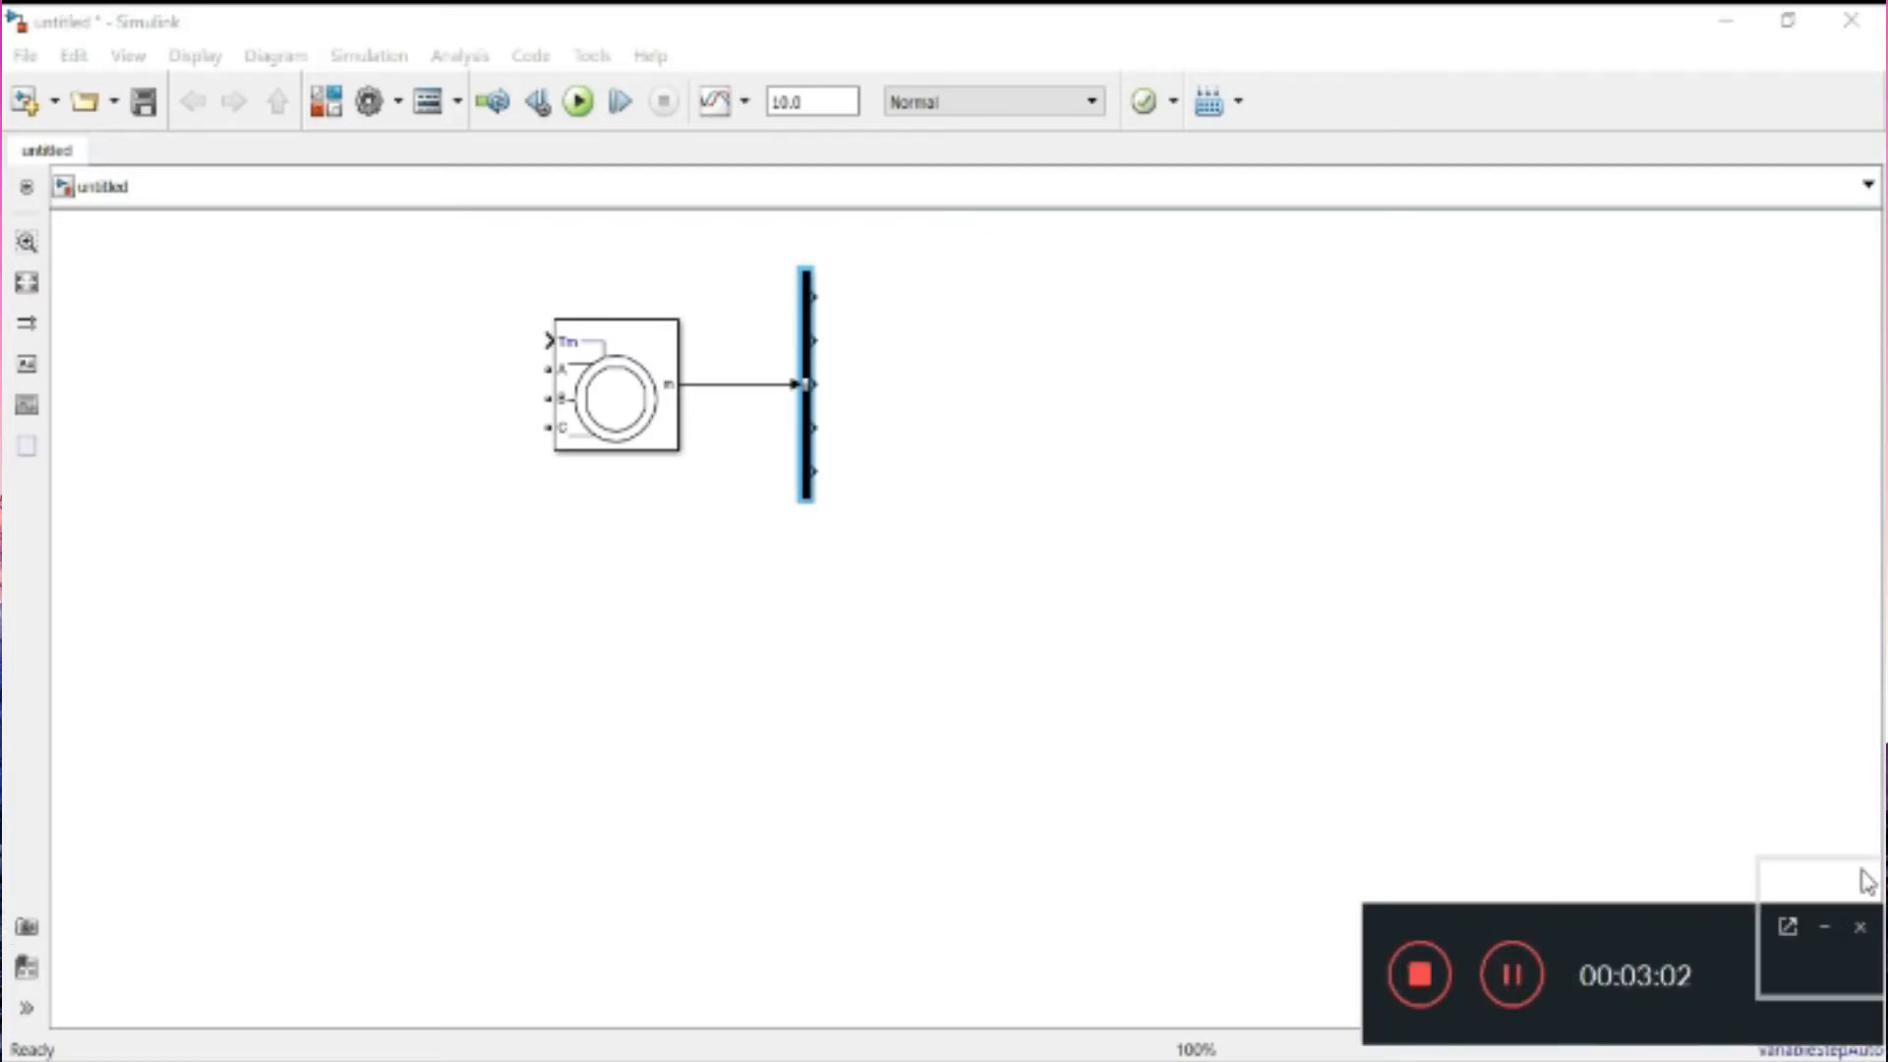
pyautogui.click(1824, 926)
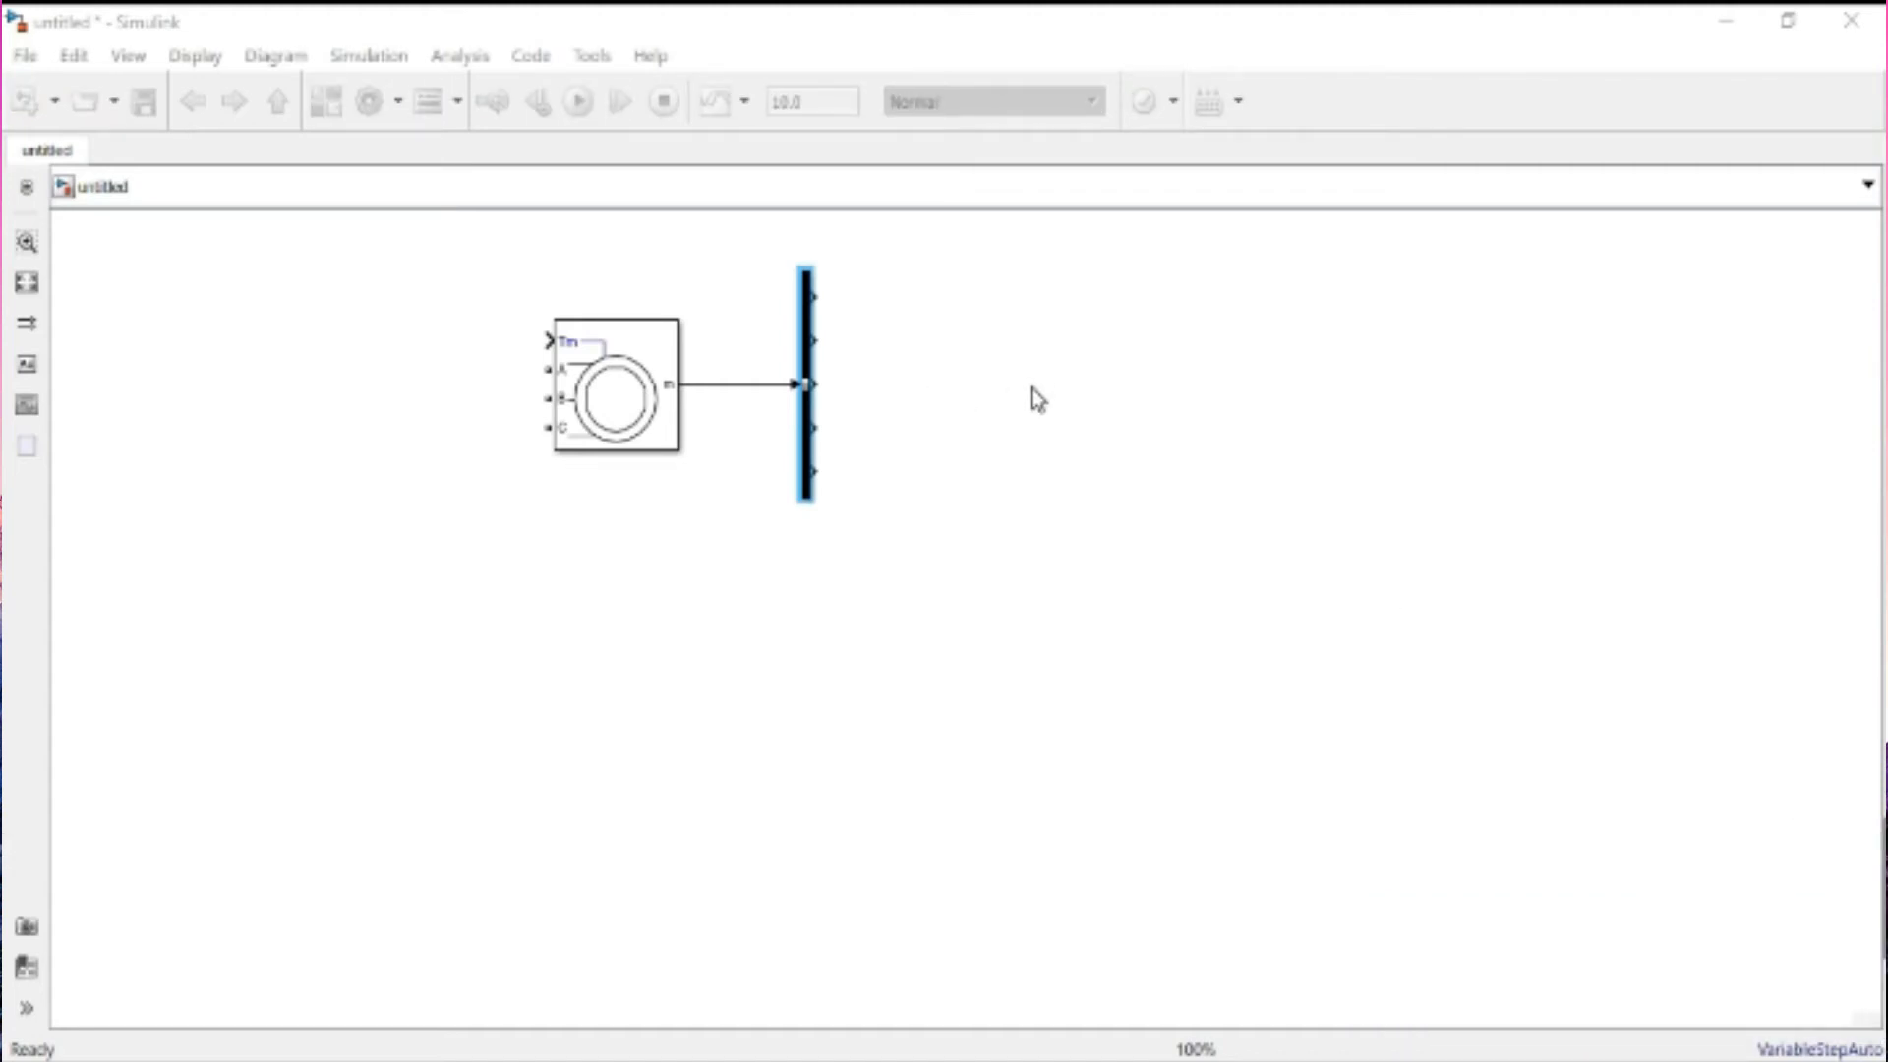
pyautogui.doubleClick(1039, 398)
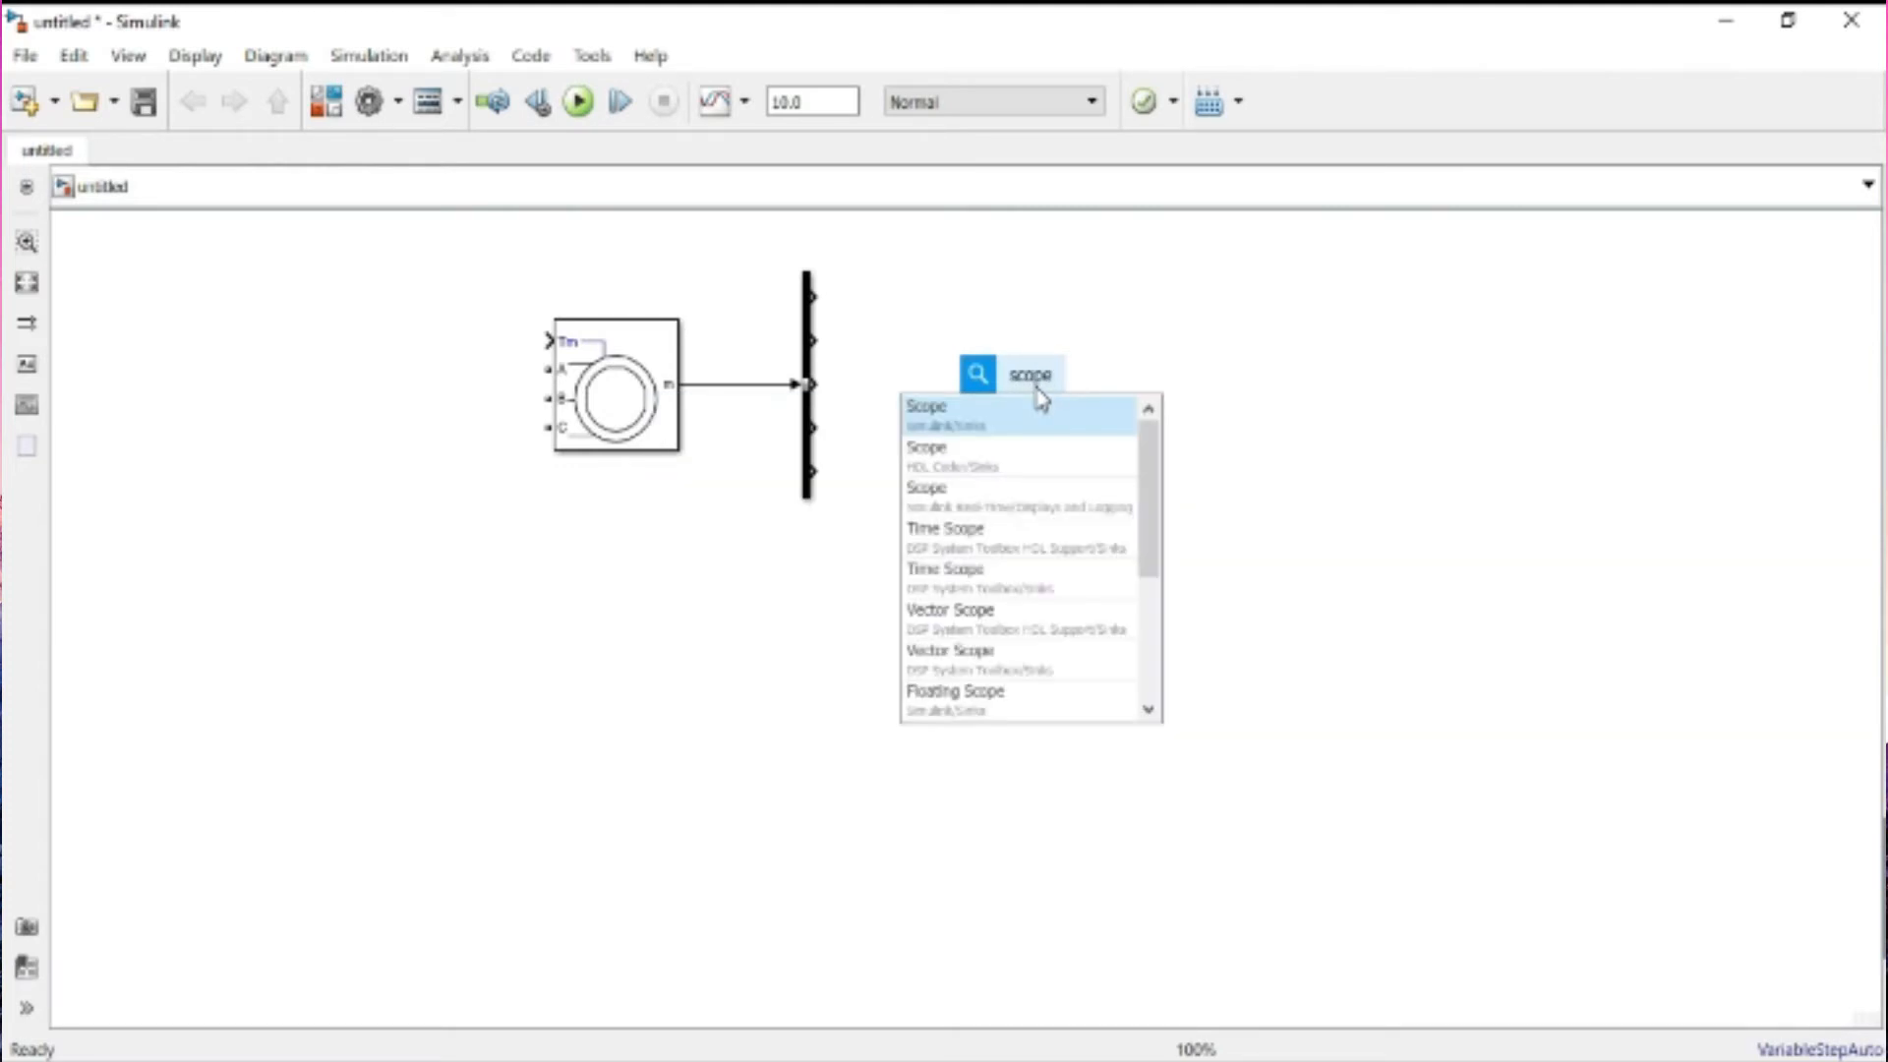
pyautogui.press('Return')
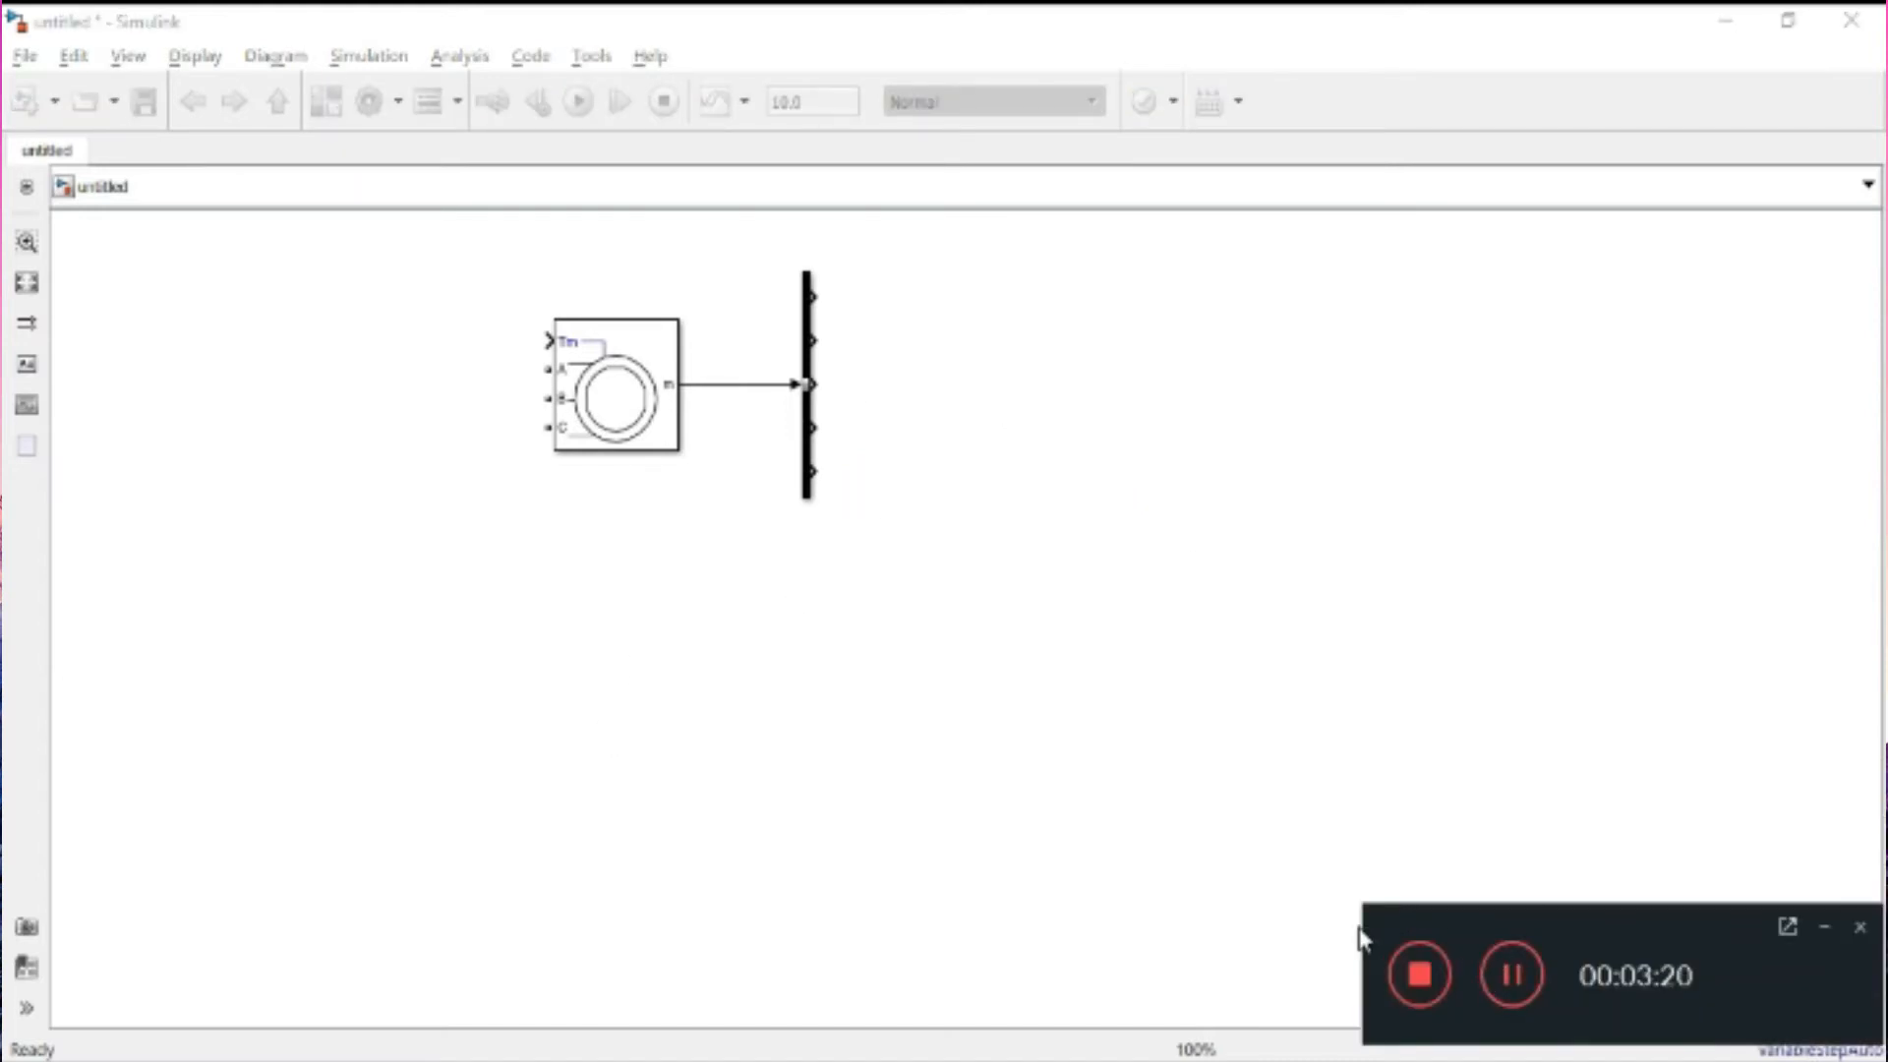
pyautogui.click(1358, 927)
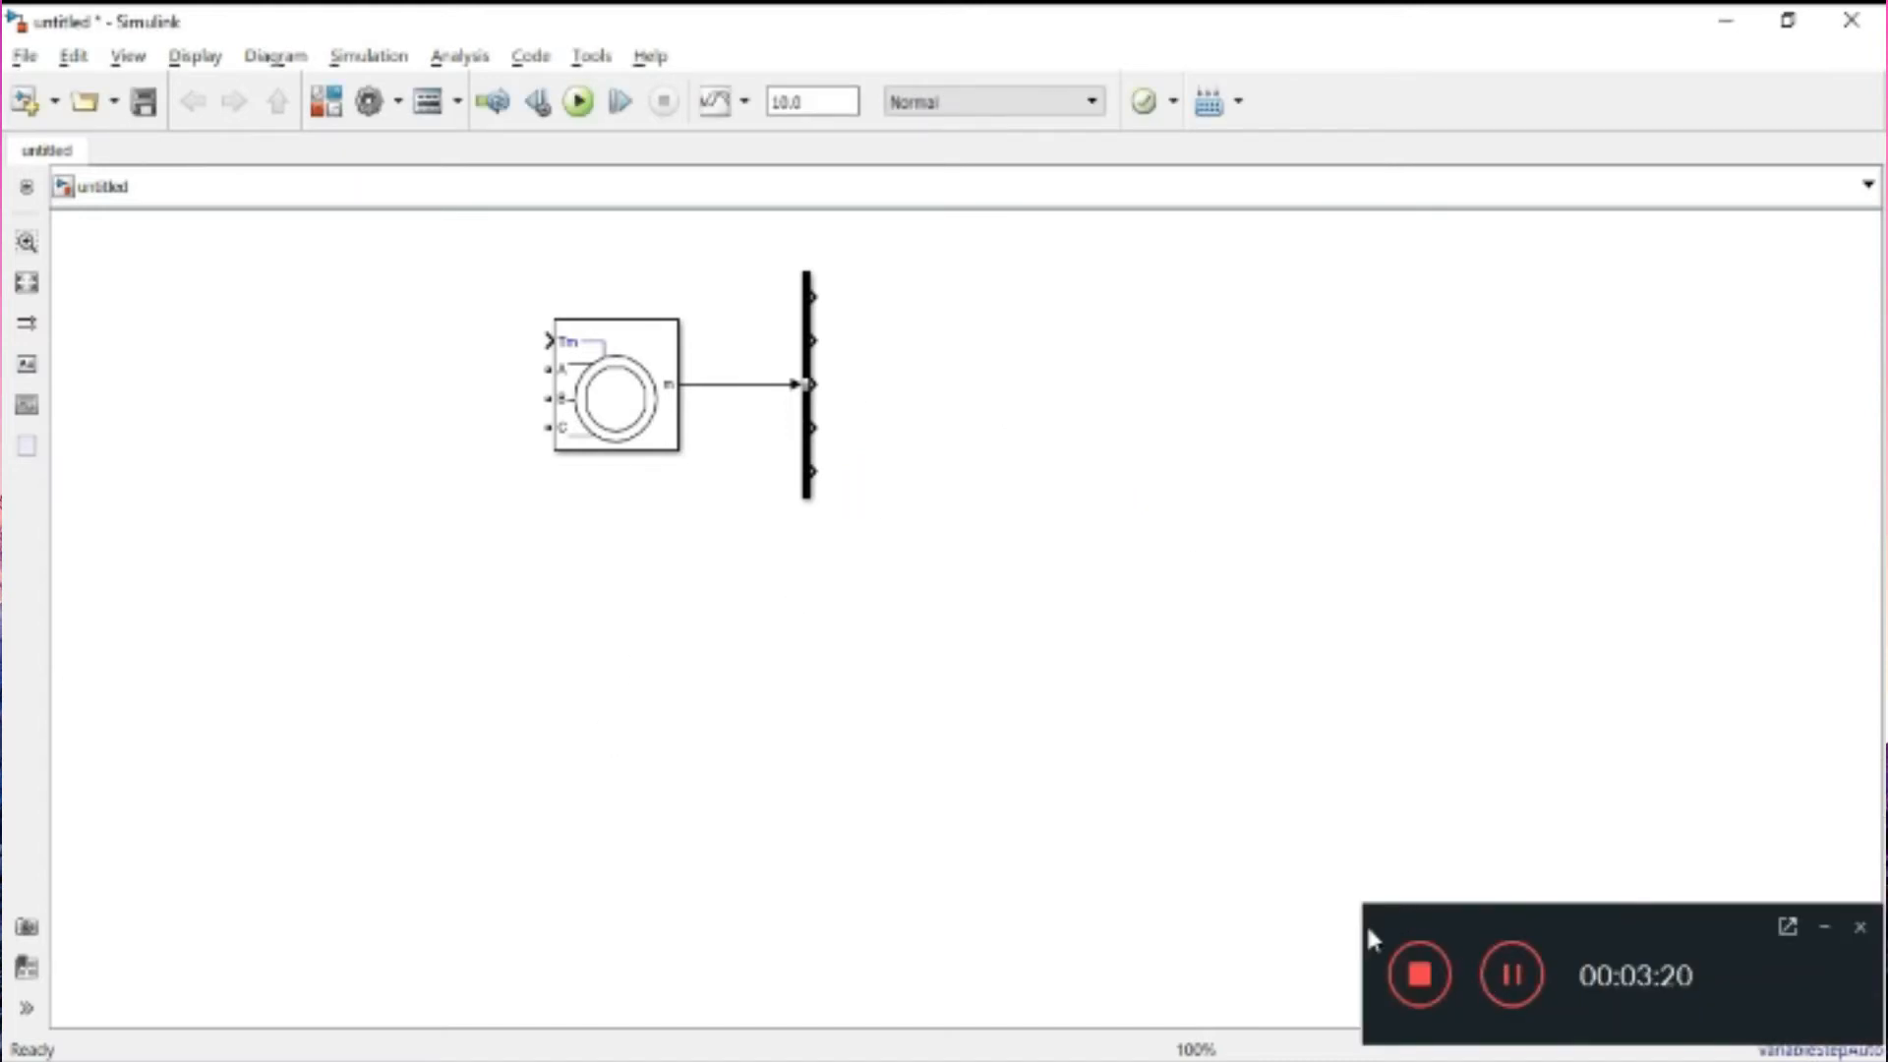
pyautogui.moveTo(1384, 921); pyautogui.dragTo(1887, 686)
pyautogui.click(1005, 416)
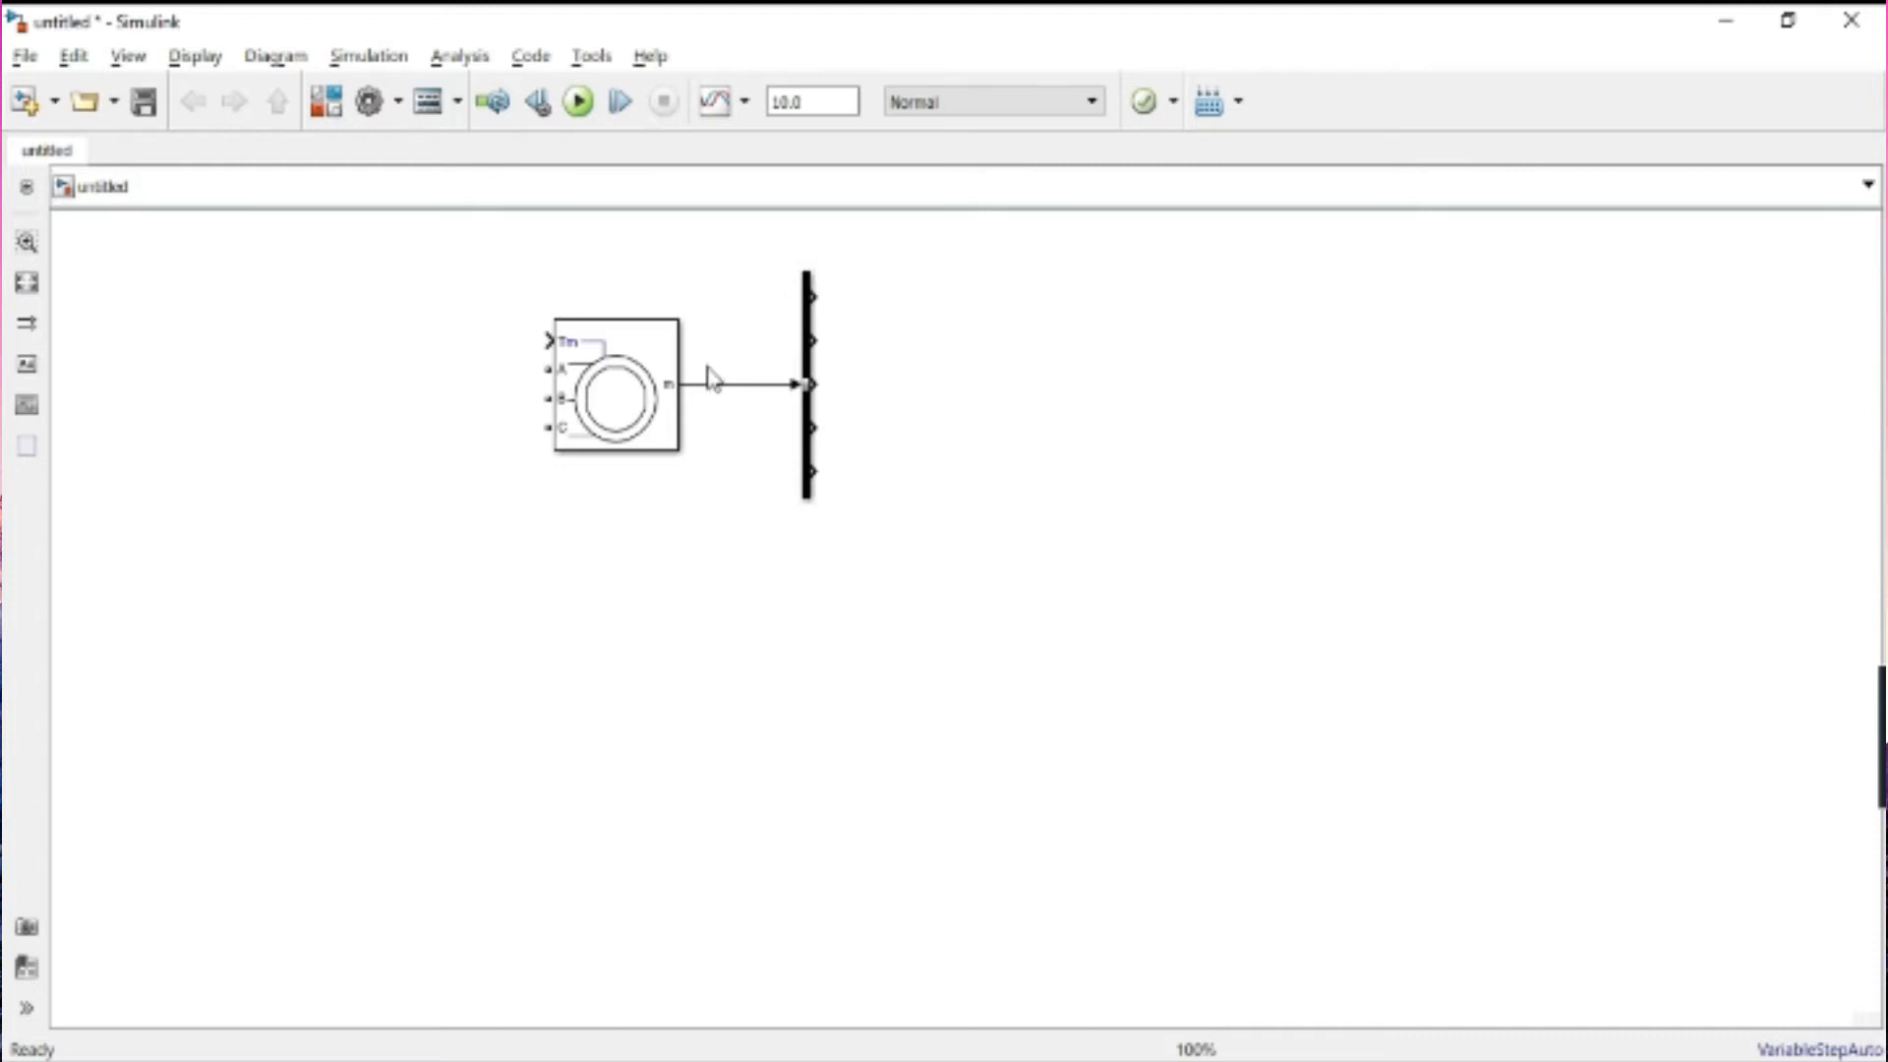
pyautogui.click(622, 401)
pyautogui.click(964, 376)
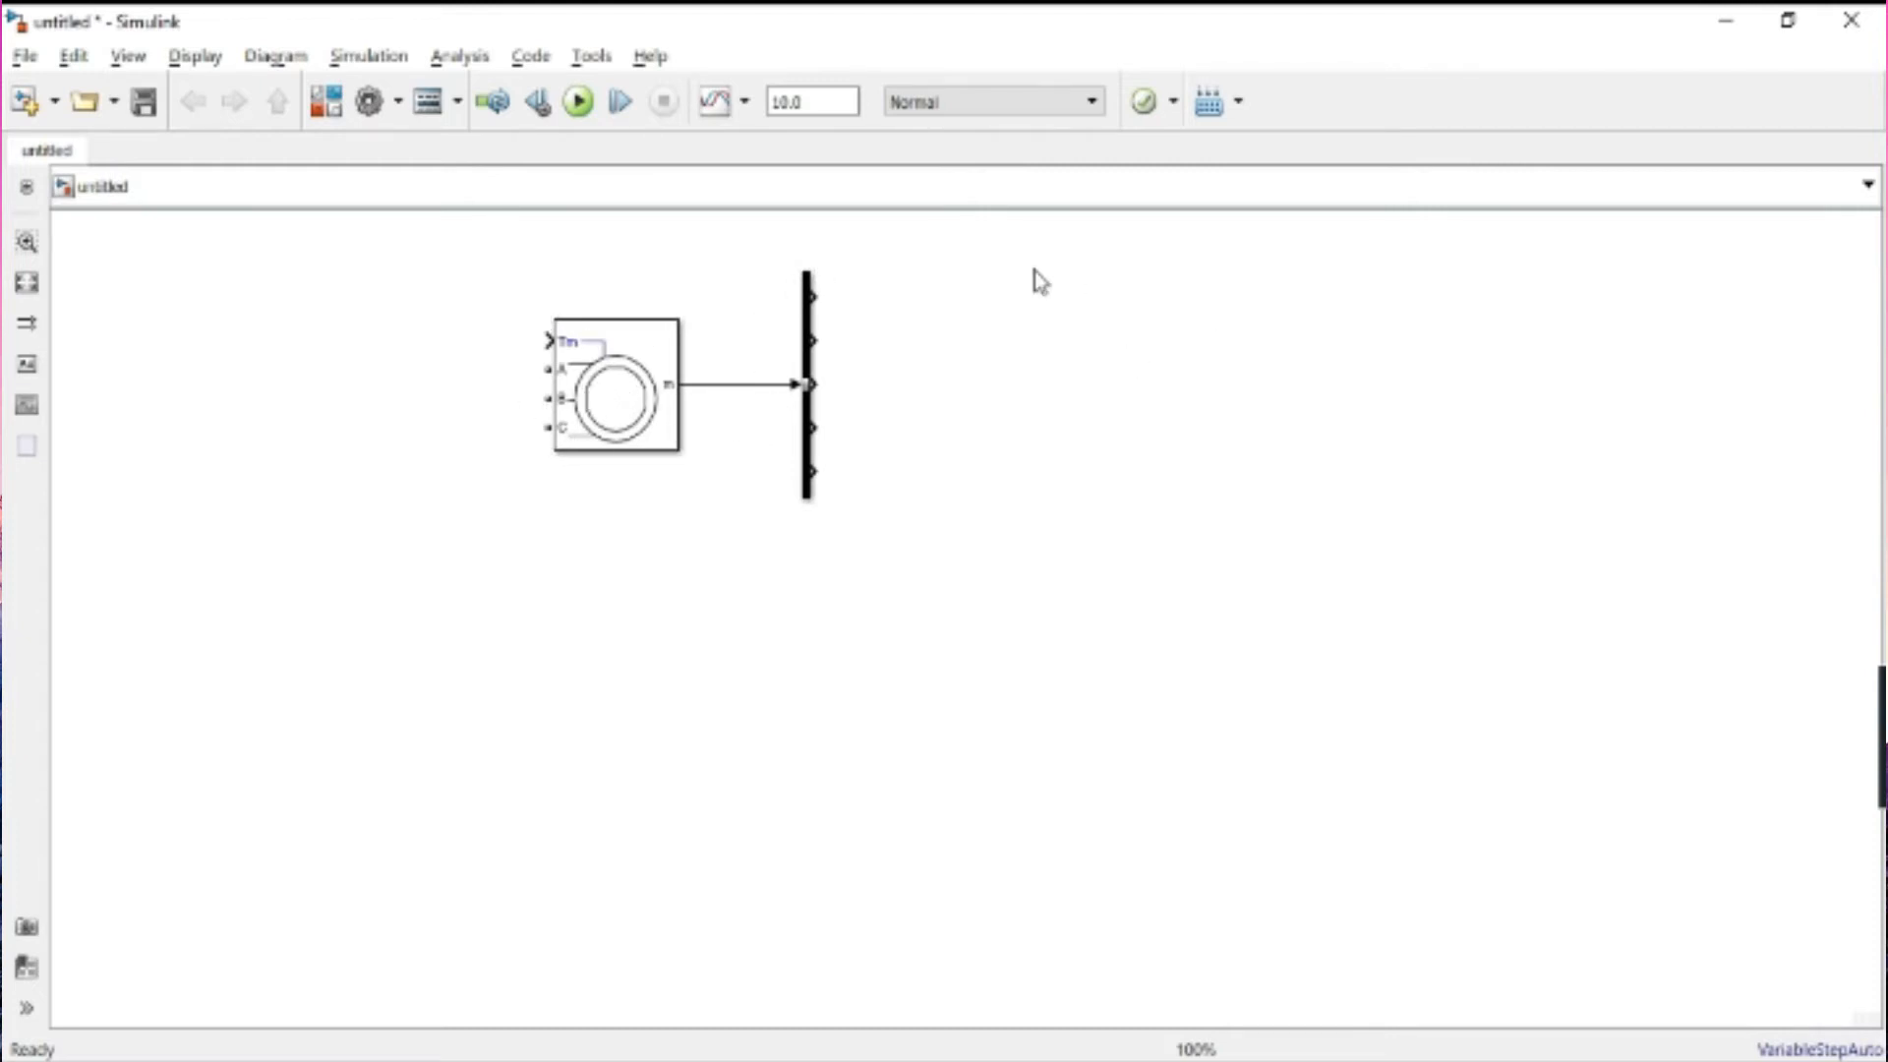
# - Insert a Scope block from Simulink/Sinks beside the outputs of the Bus Selector
pyautogui.doubleClick(1052, 316)
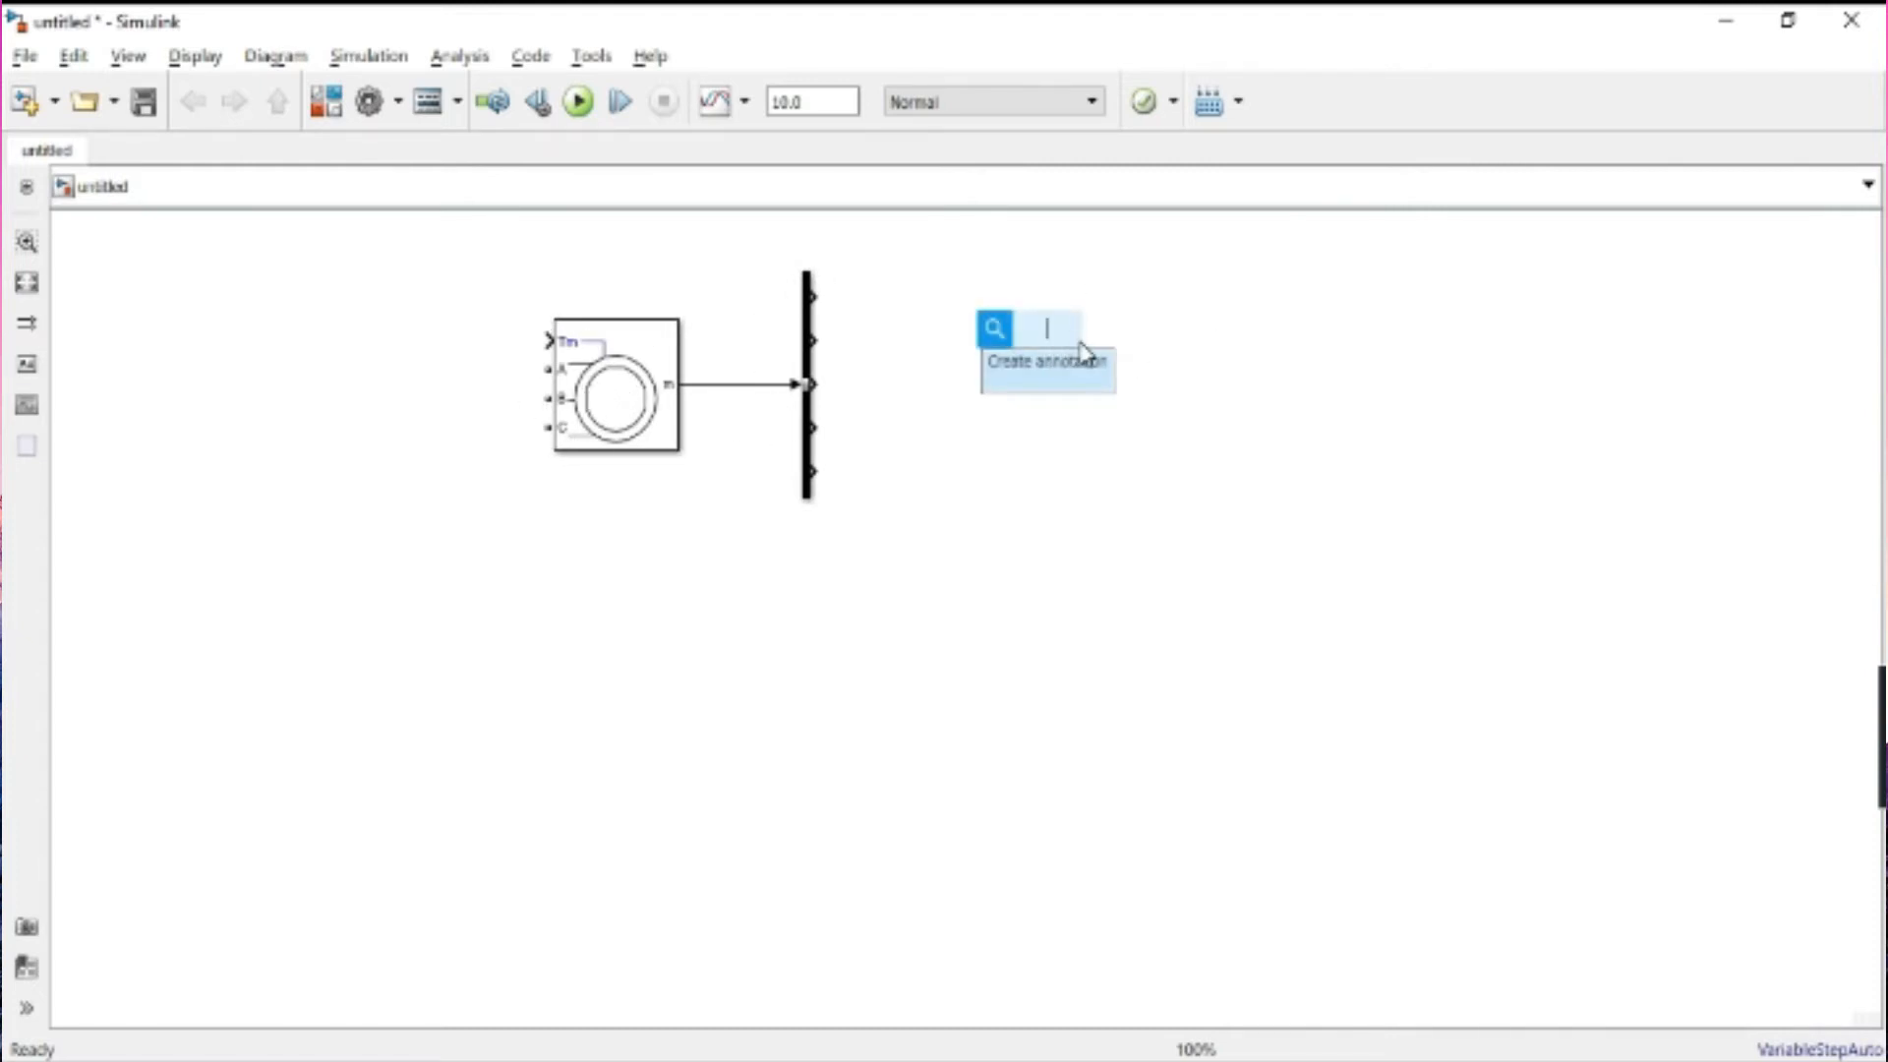
pyautogui.write('sci')
pyautogui.press('BackSpace')
pyautogui.write('o')
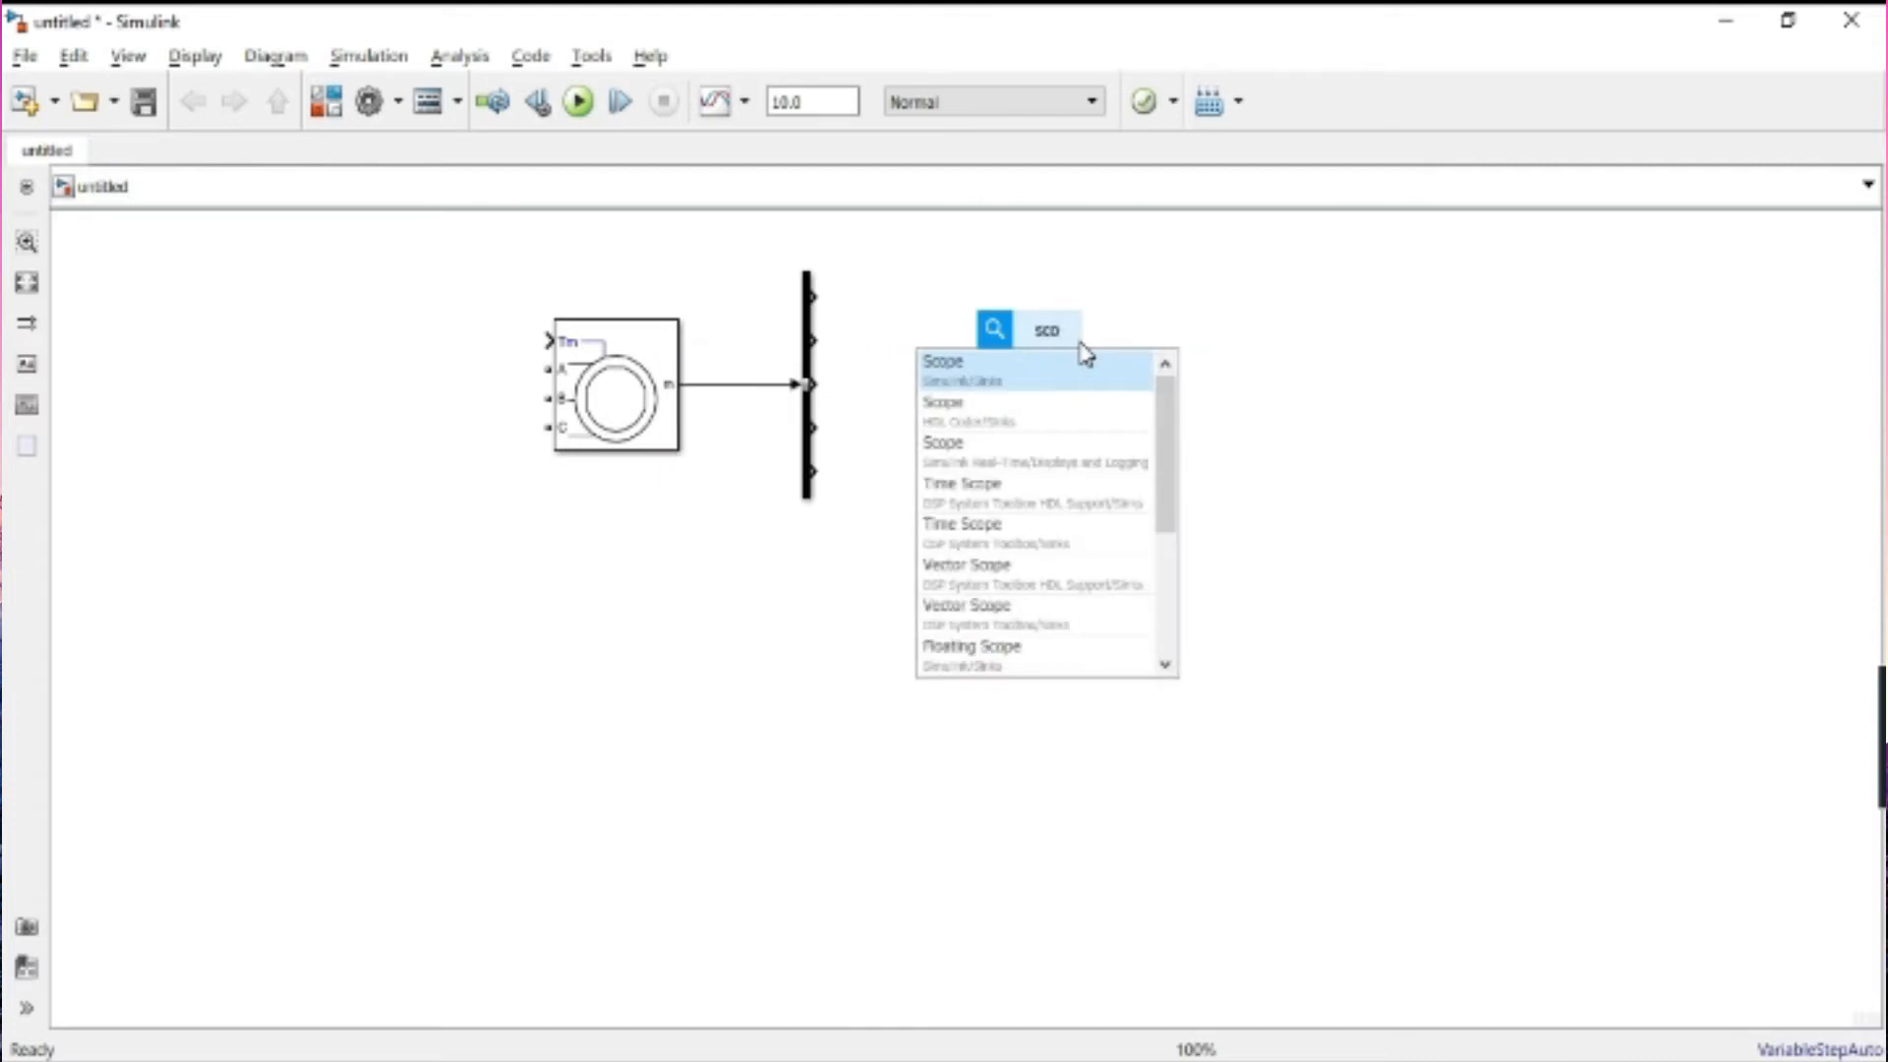
pyautogui.write('p')
pyautogui.press('Return')
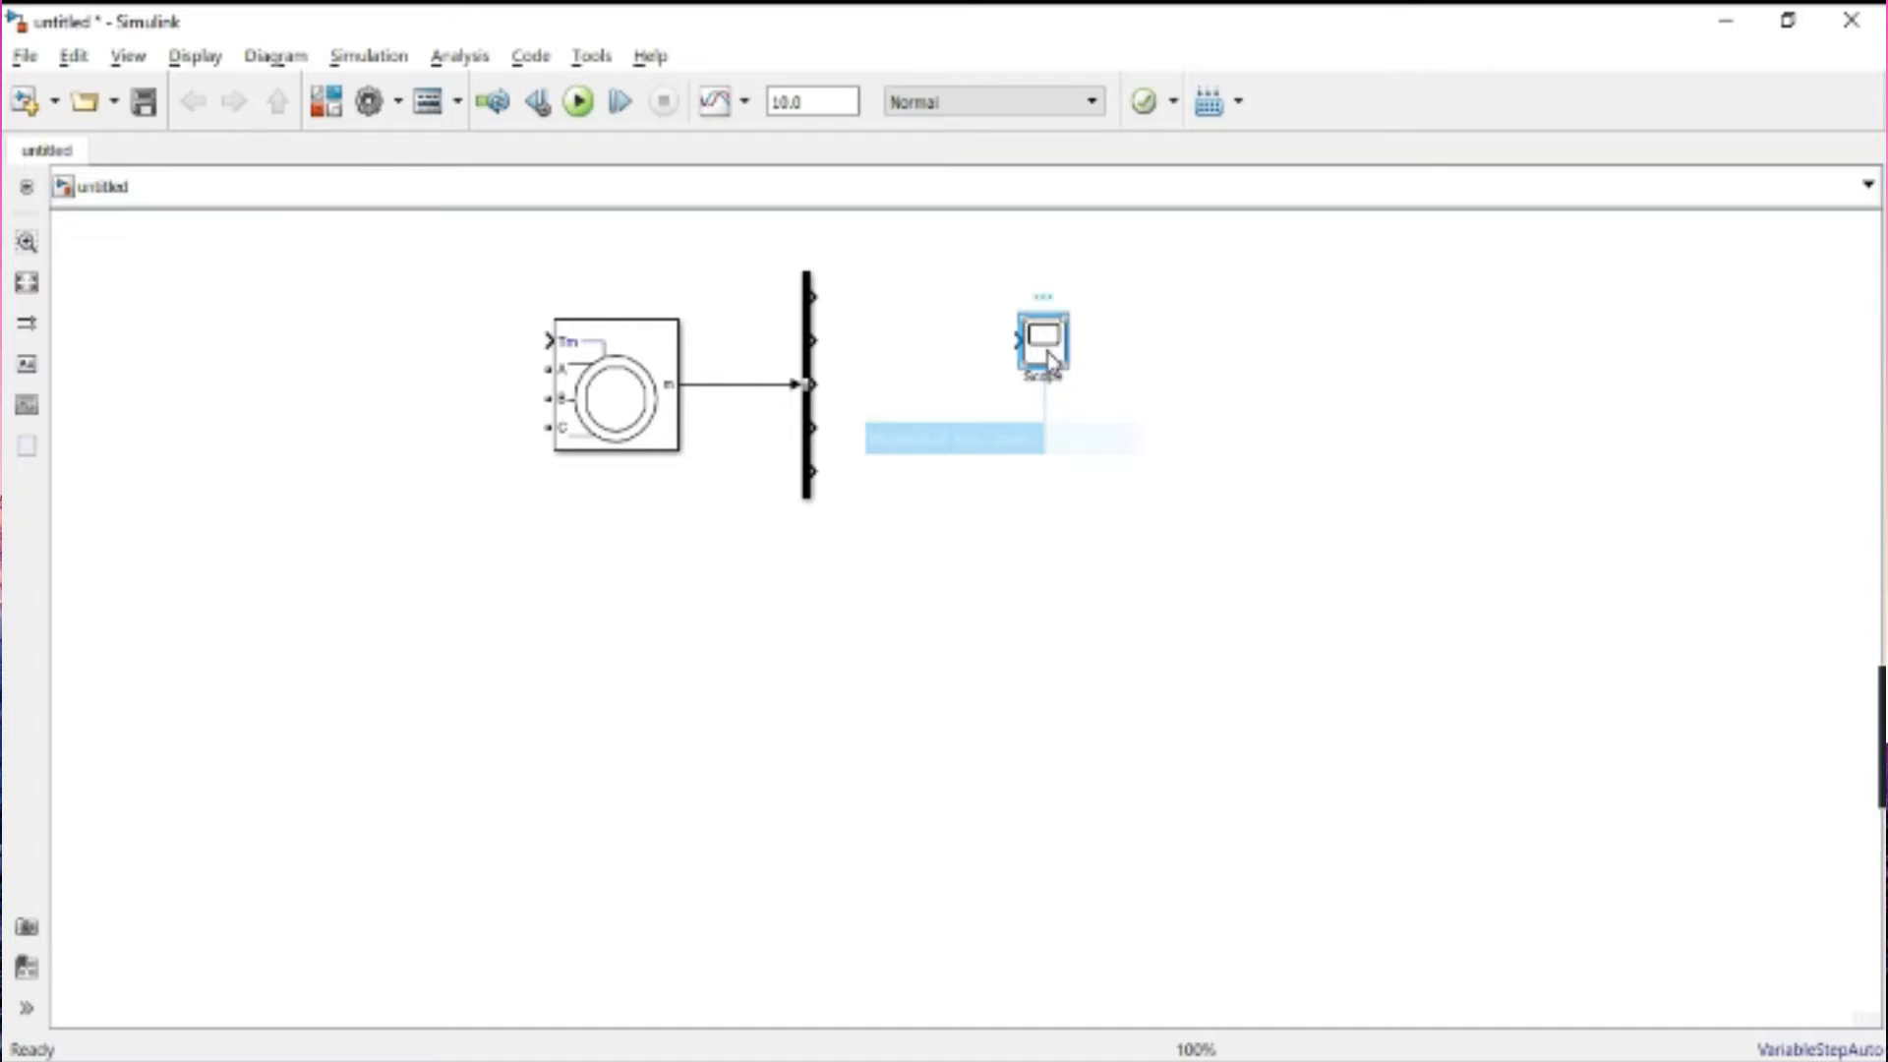
# - Configure the Scope with 3 input ports and a display layout of three rows in one column
pyautogui.doubleClick(1042, 349)
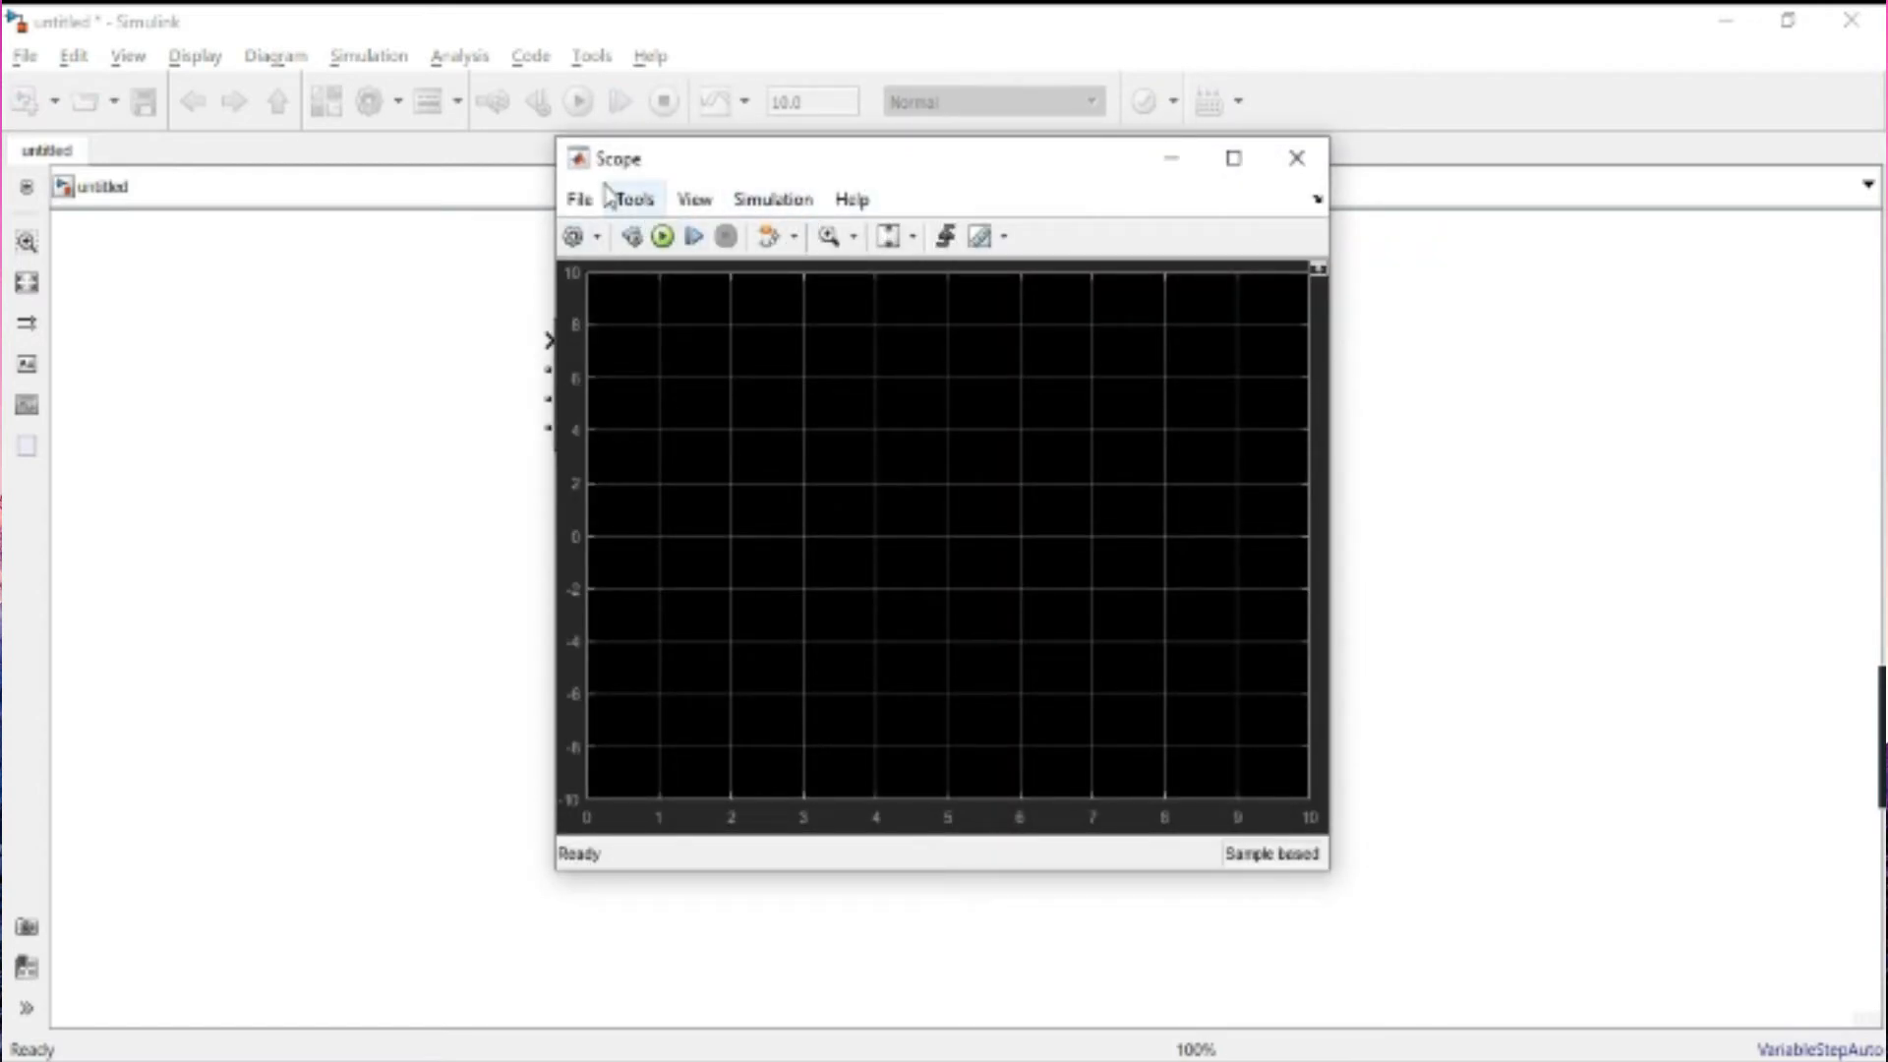
pyautogui.click(573, 235)
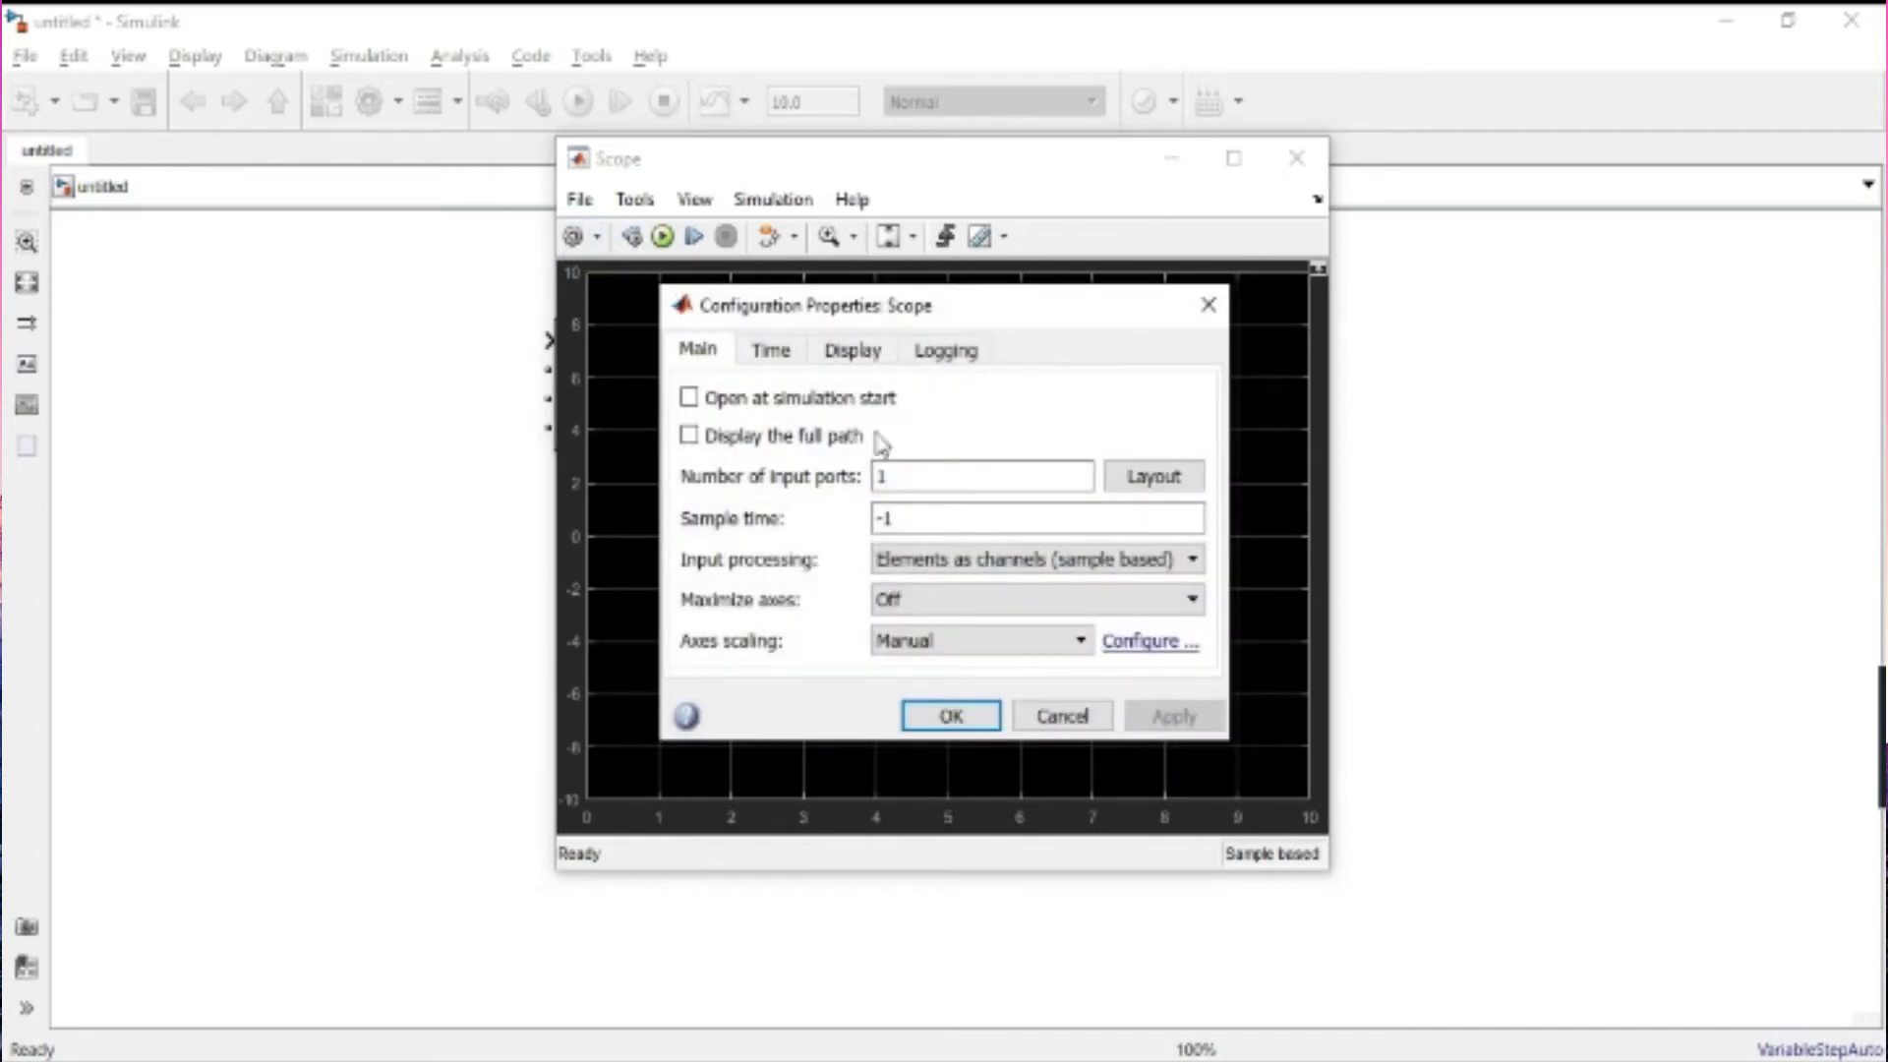
pyautogui.doubleClick(923, 475)
pyautogui.write('3')
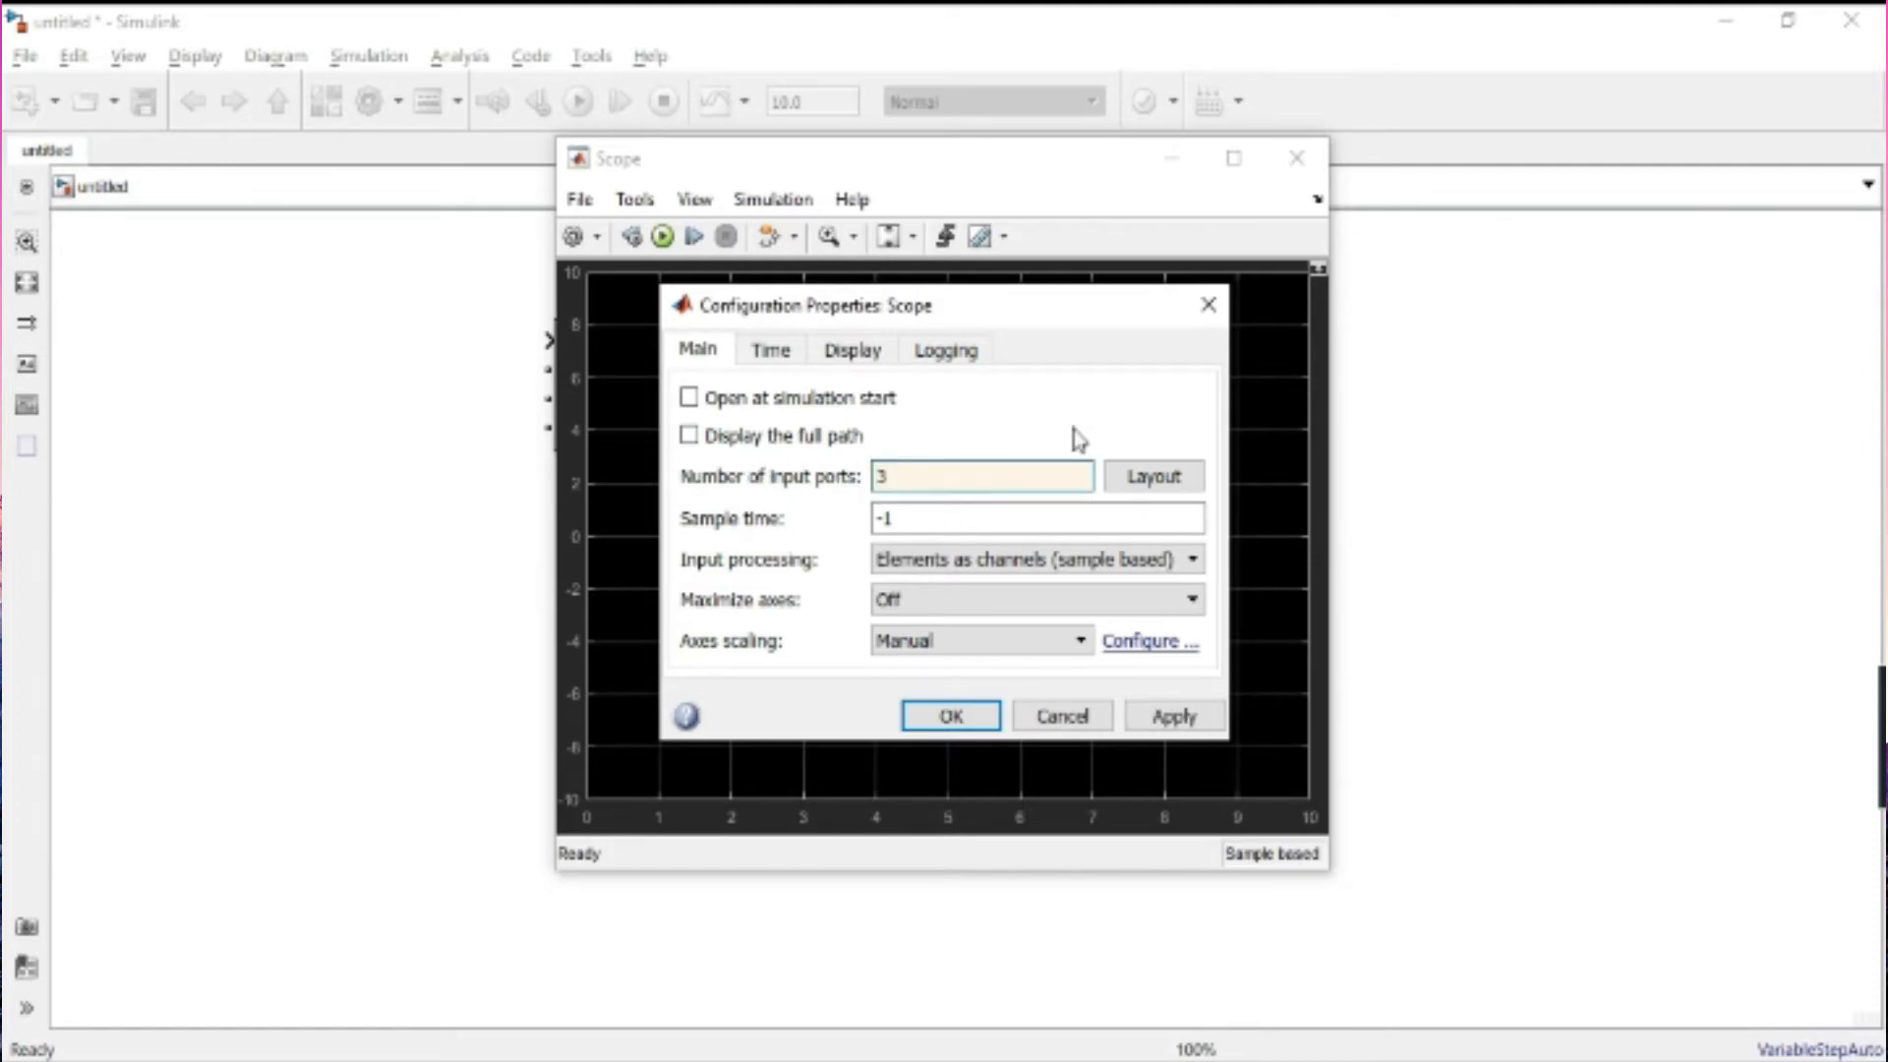
pyautogui.click(1173, 488)
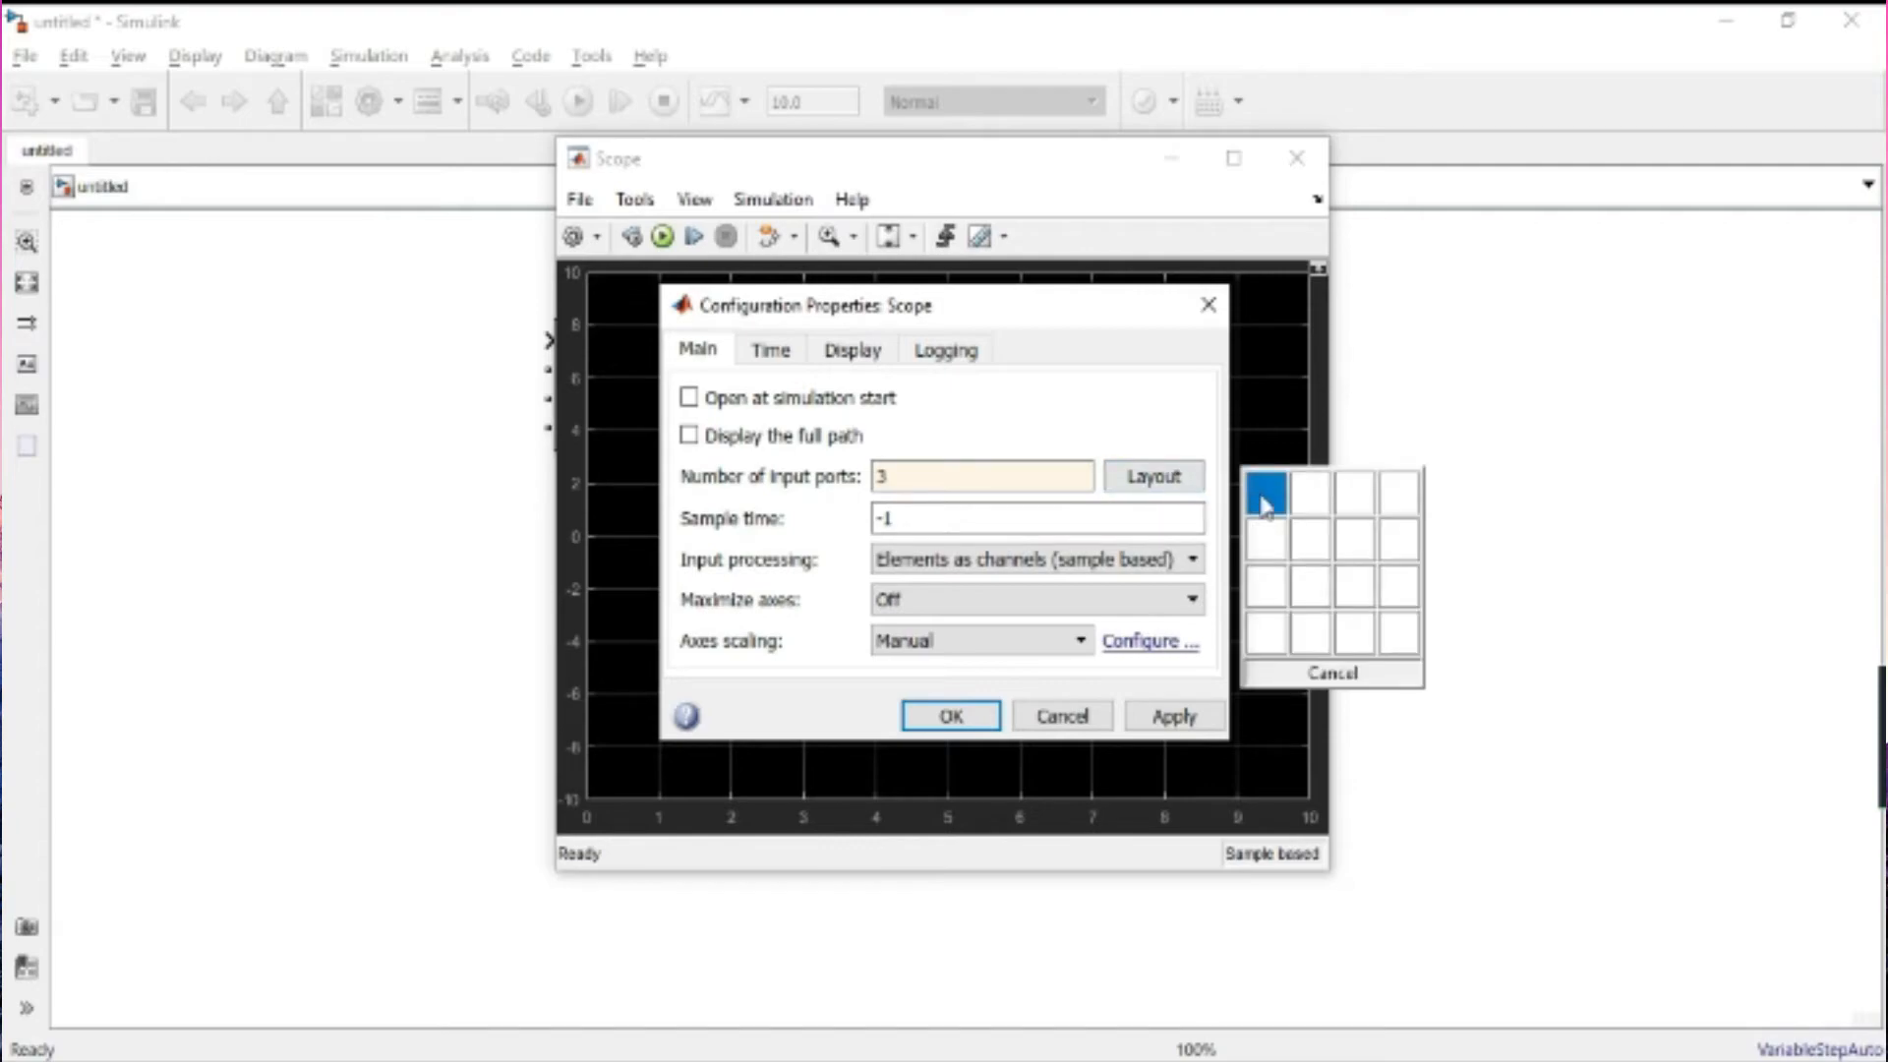
pyautogui.click(1281, 592)
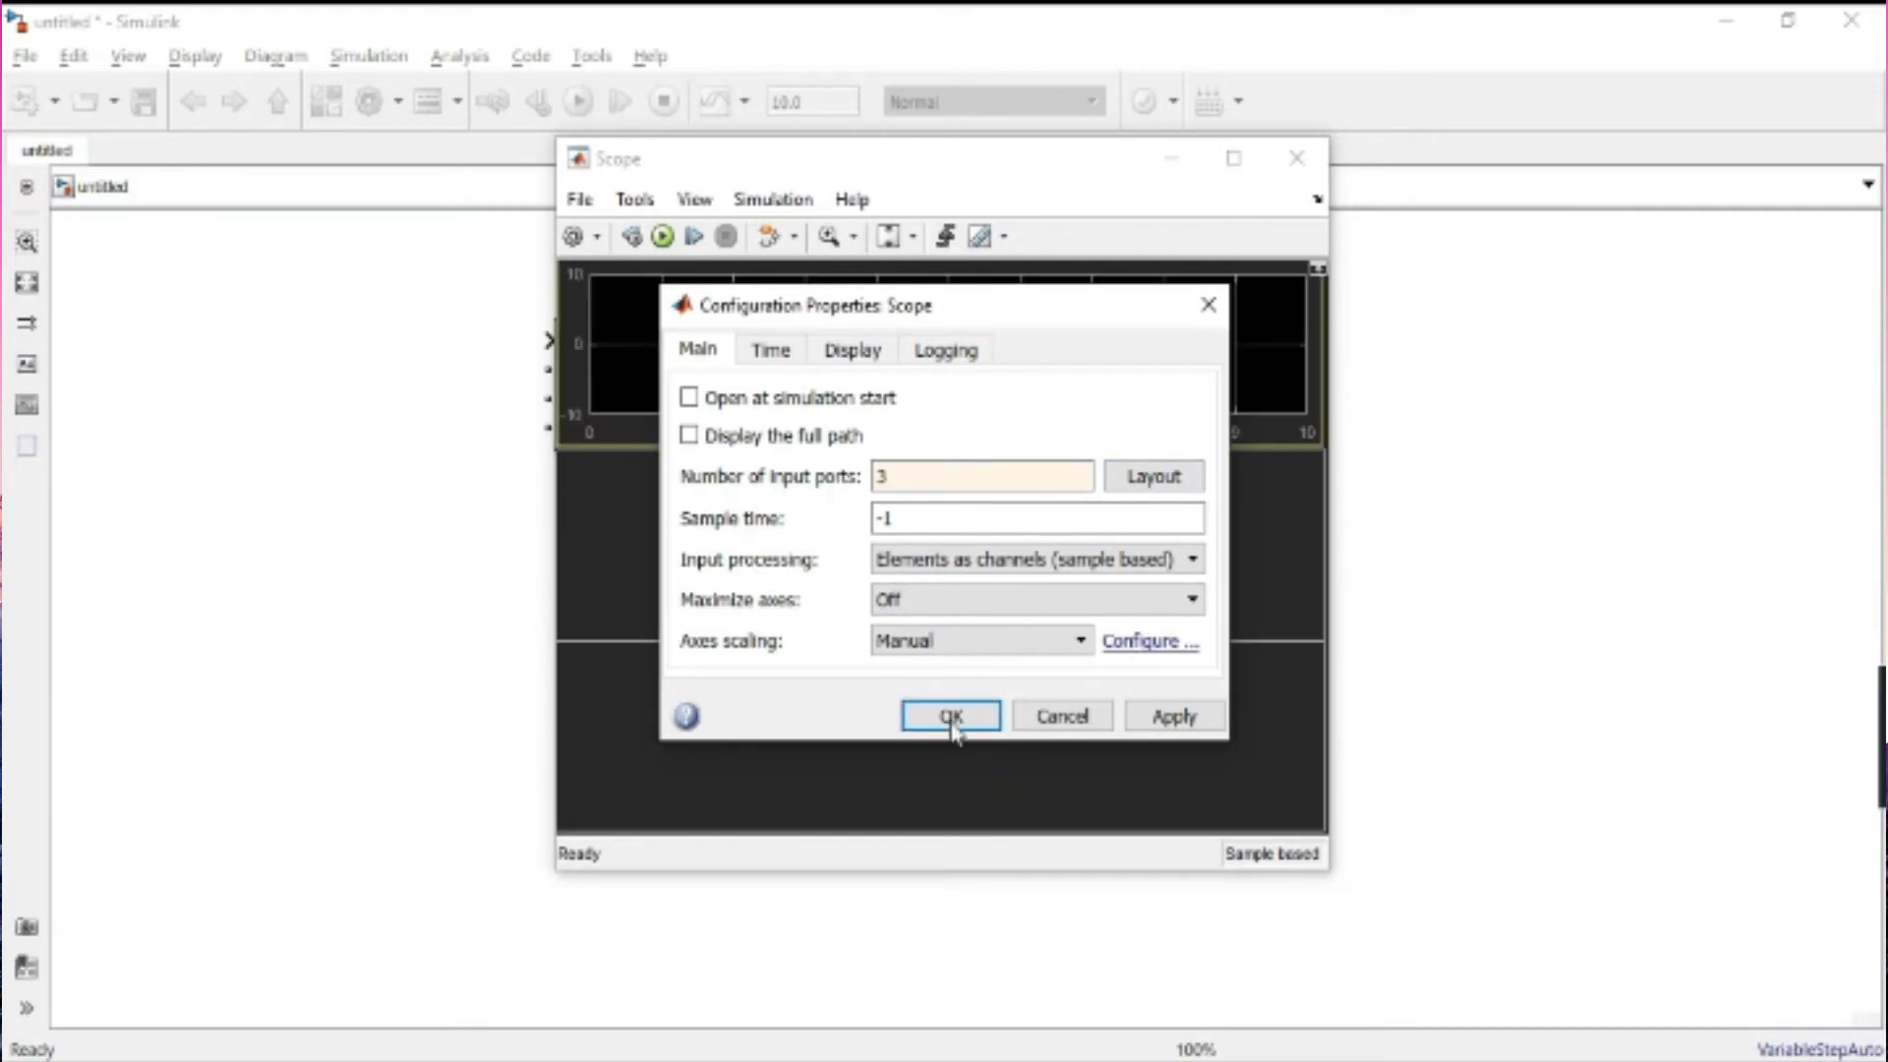
pyautogui.click(949, 720)
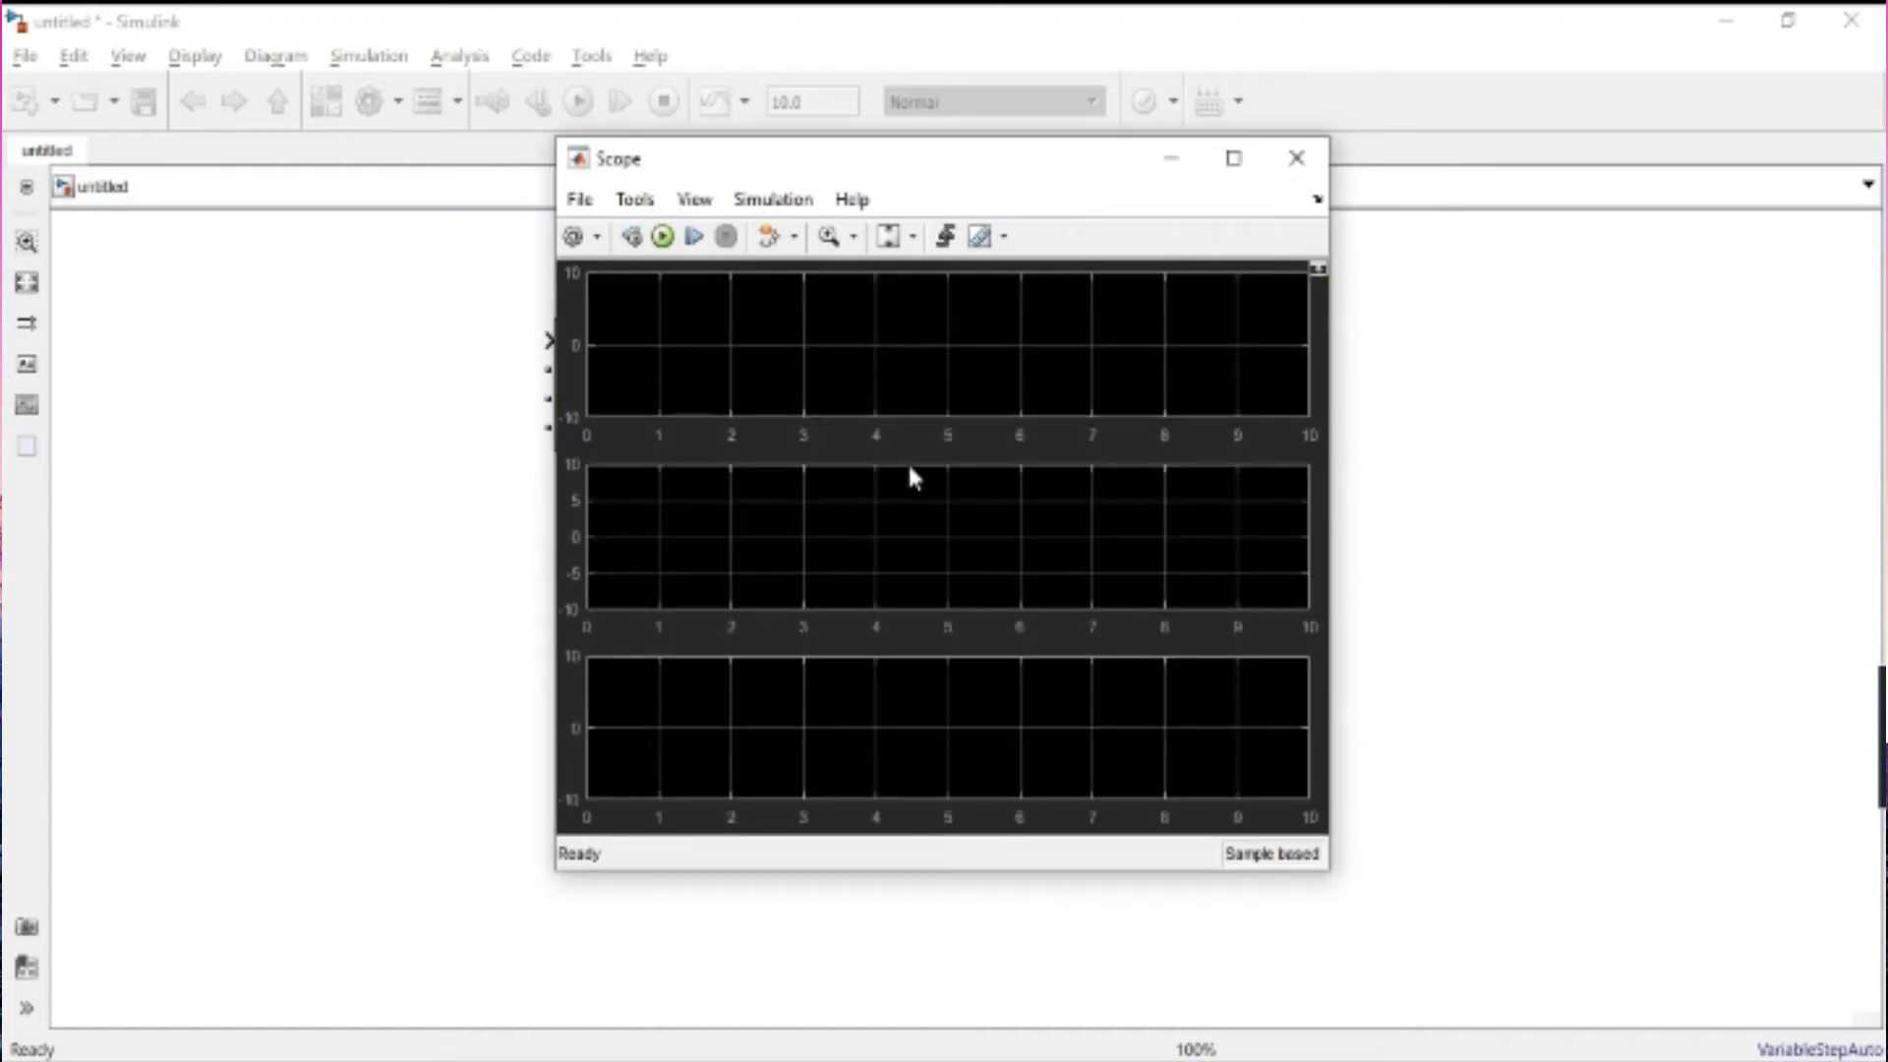
pyautogui.click(1296, 159)
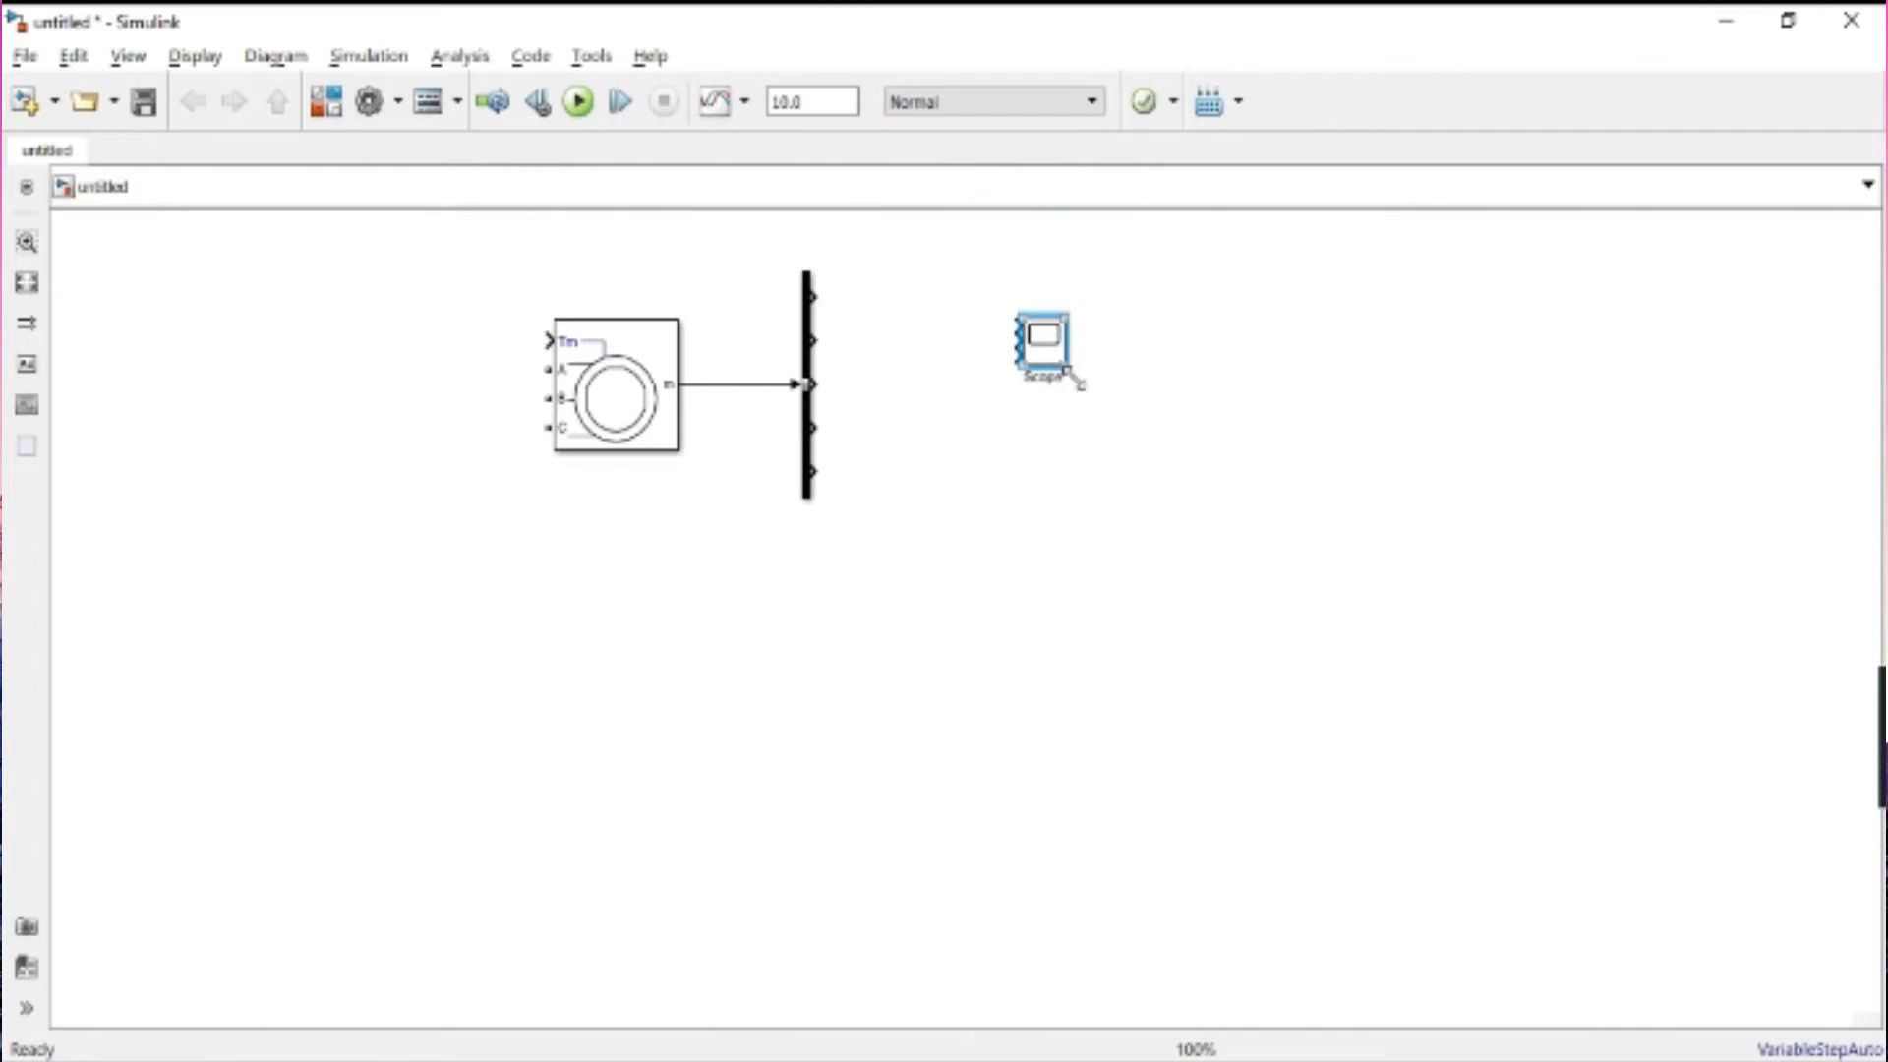
# - Enlarge the Scope and connect its three inputs to the stator currents is_a, is_b and is_c, leaving room for the signal labels
pyautogui.moveTo(1076, 380); pyautogui.dragTo(1117, 426)
pyautogui.moveTo(1055, 357); pyautogui.dragTo(1010, 334)
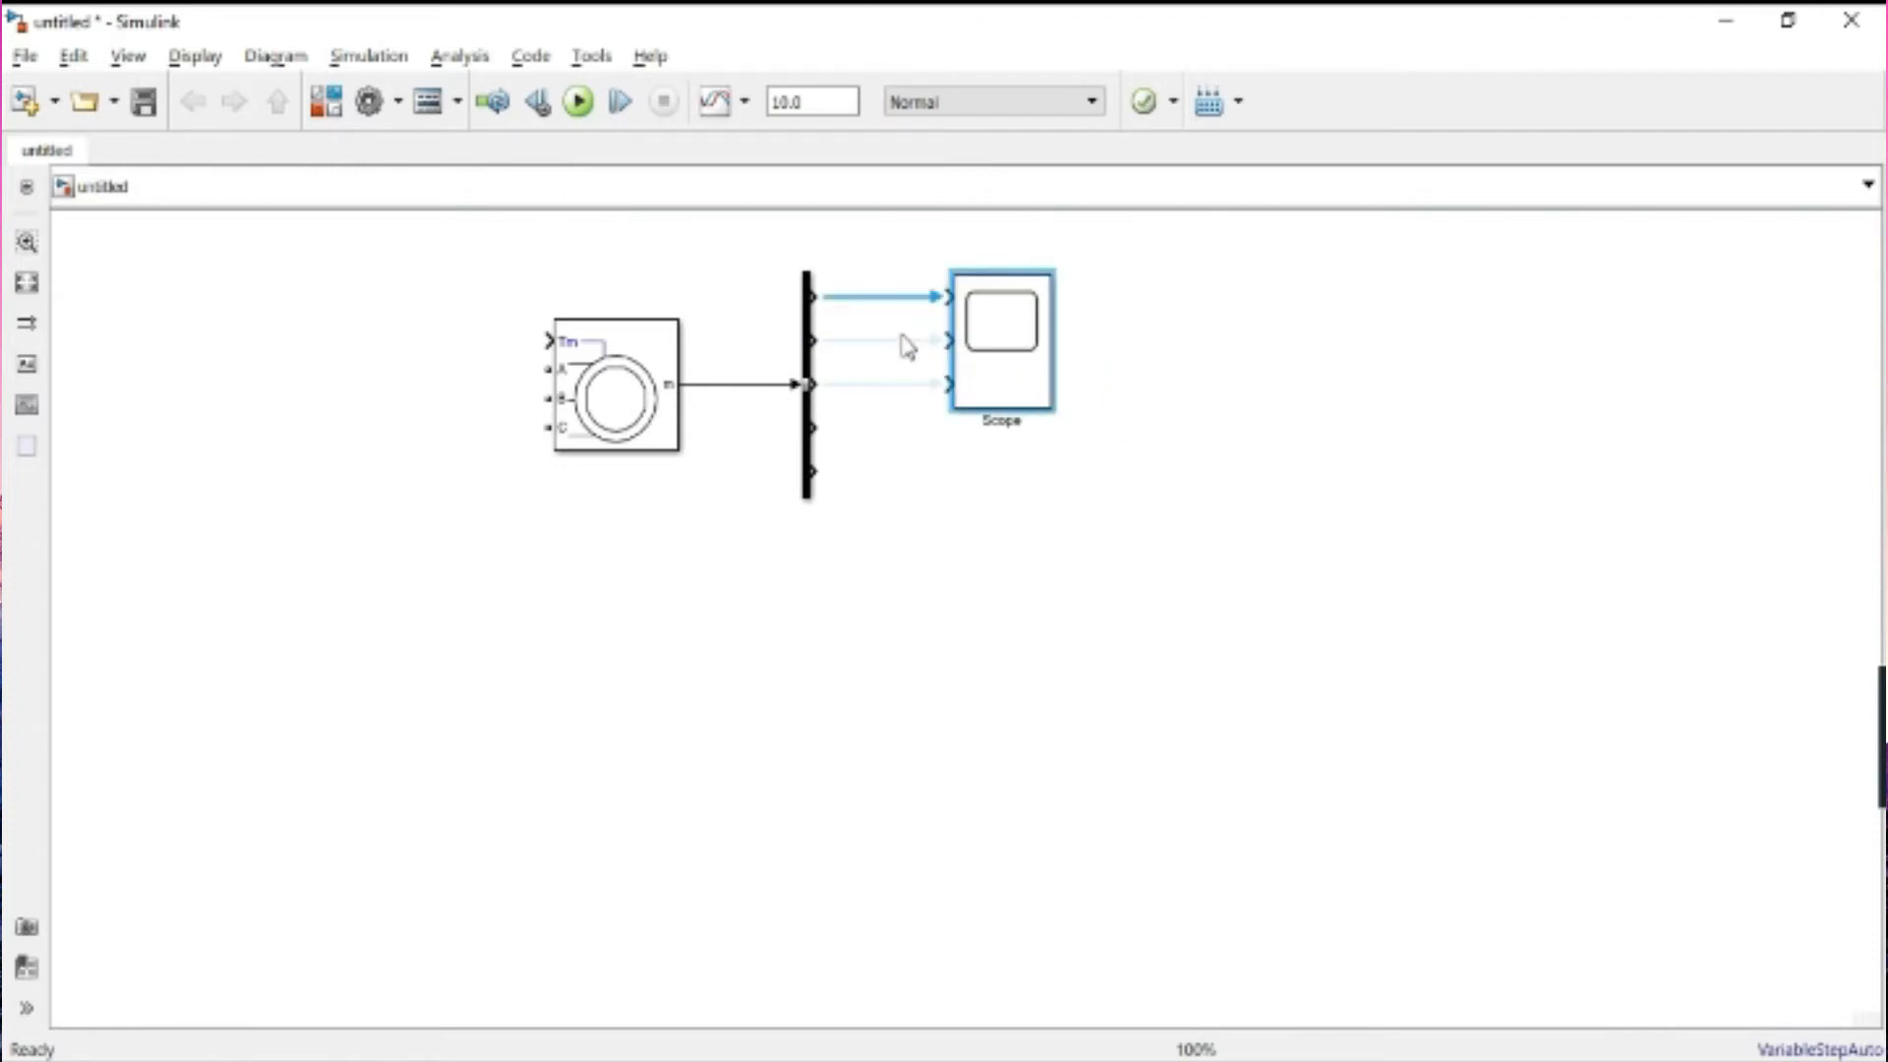
pyautogui.click(899, 340)
pyautogui.click(901, 384)
pyautogui.click(889, 297)
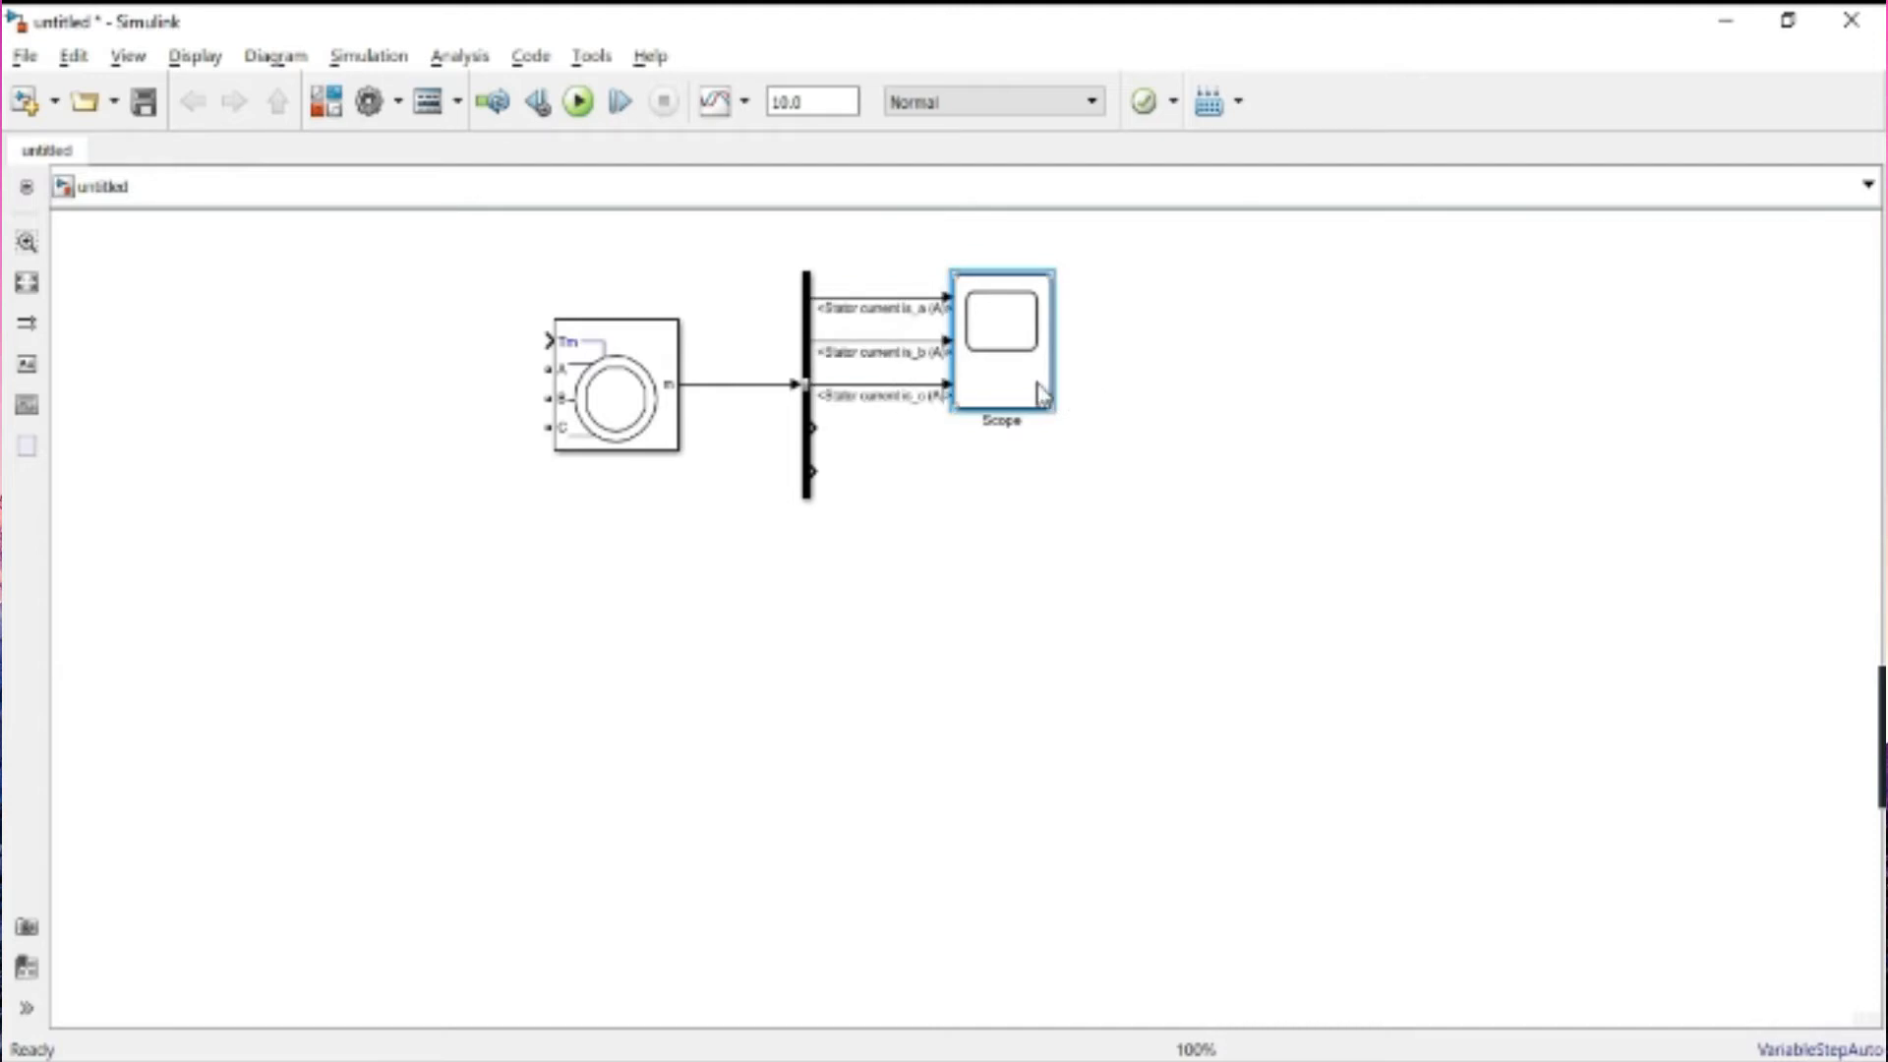
pyautogui.moveTo(1027, 379); pyautogui.dragTo(1117, 375)
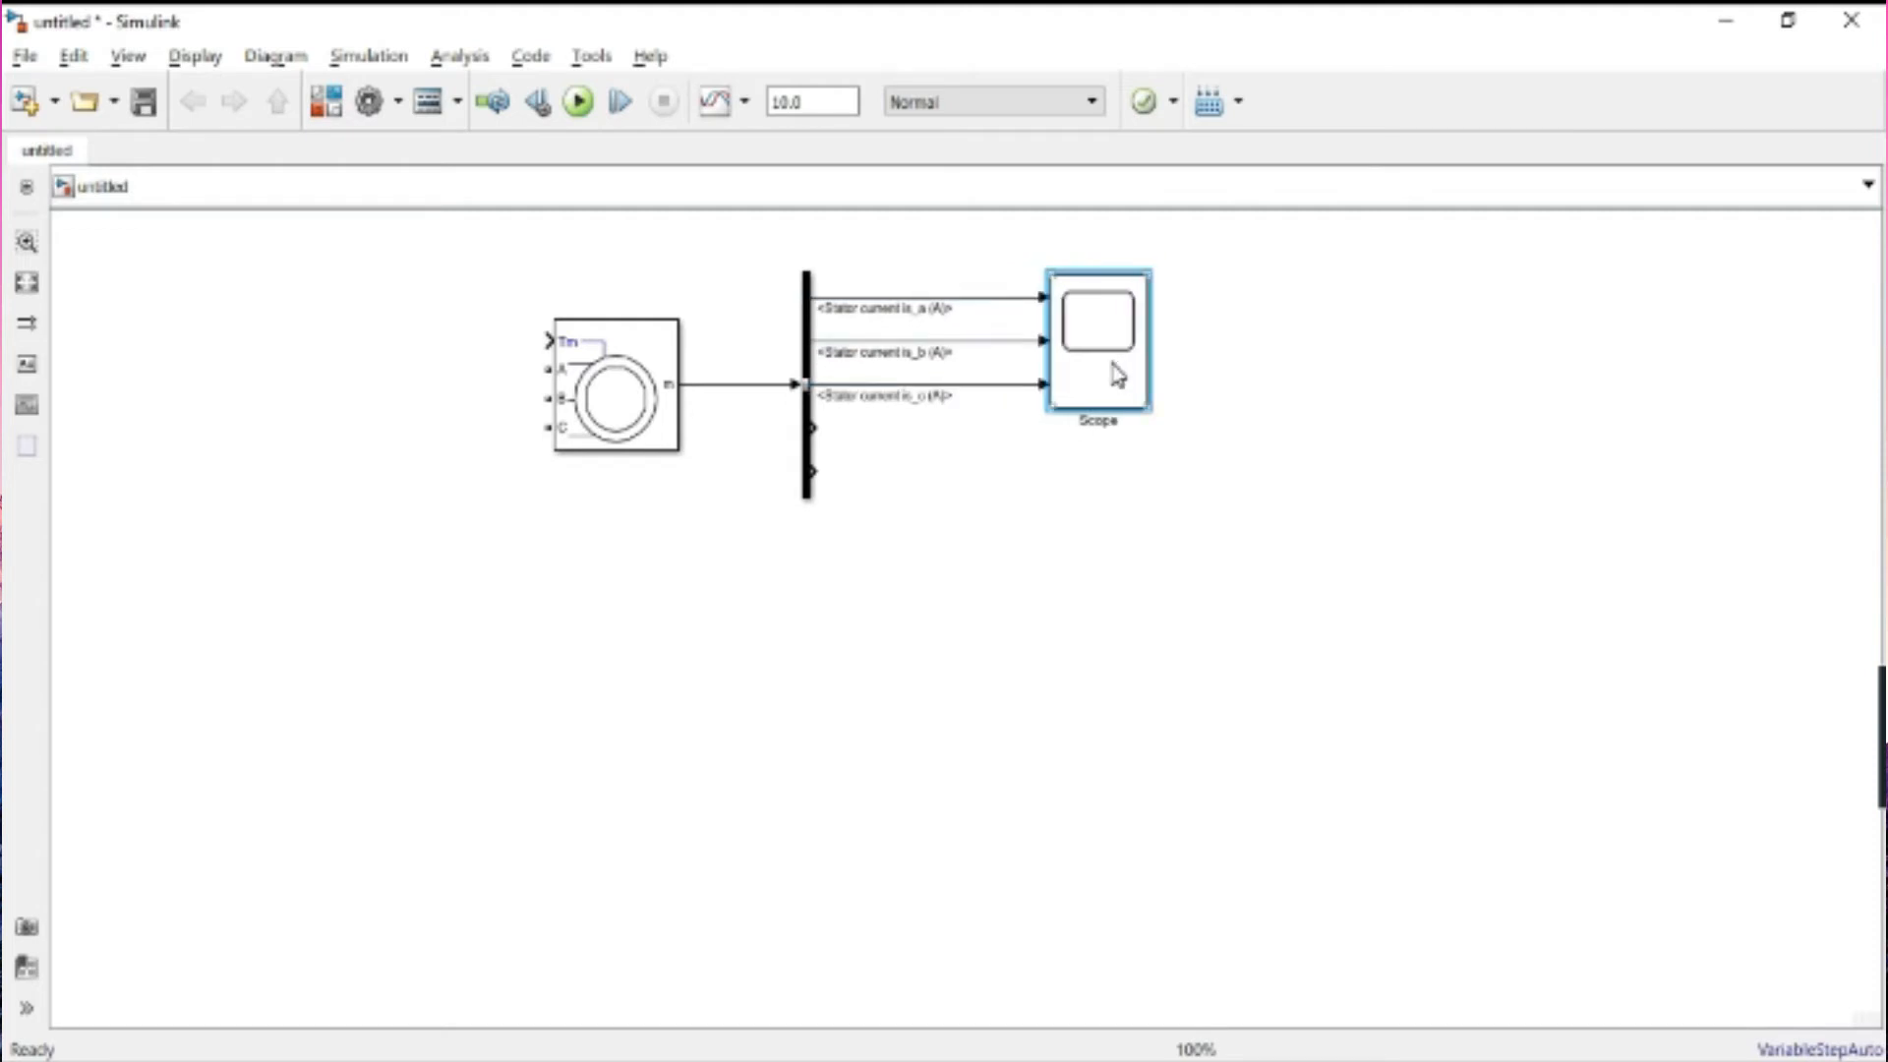
# - Insert a Display block from Simulink/Sinks above the stator current is_a signal line
pyautogui.doubleClick(1257, 327)
pyautogui.press('Escape')
pyautogui.doubleClick(960, 246)
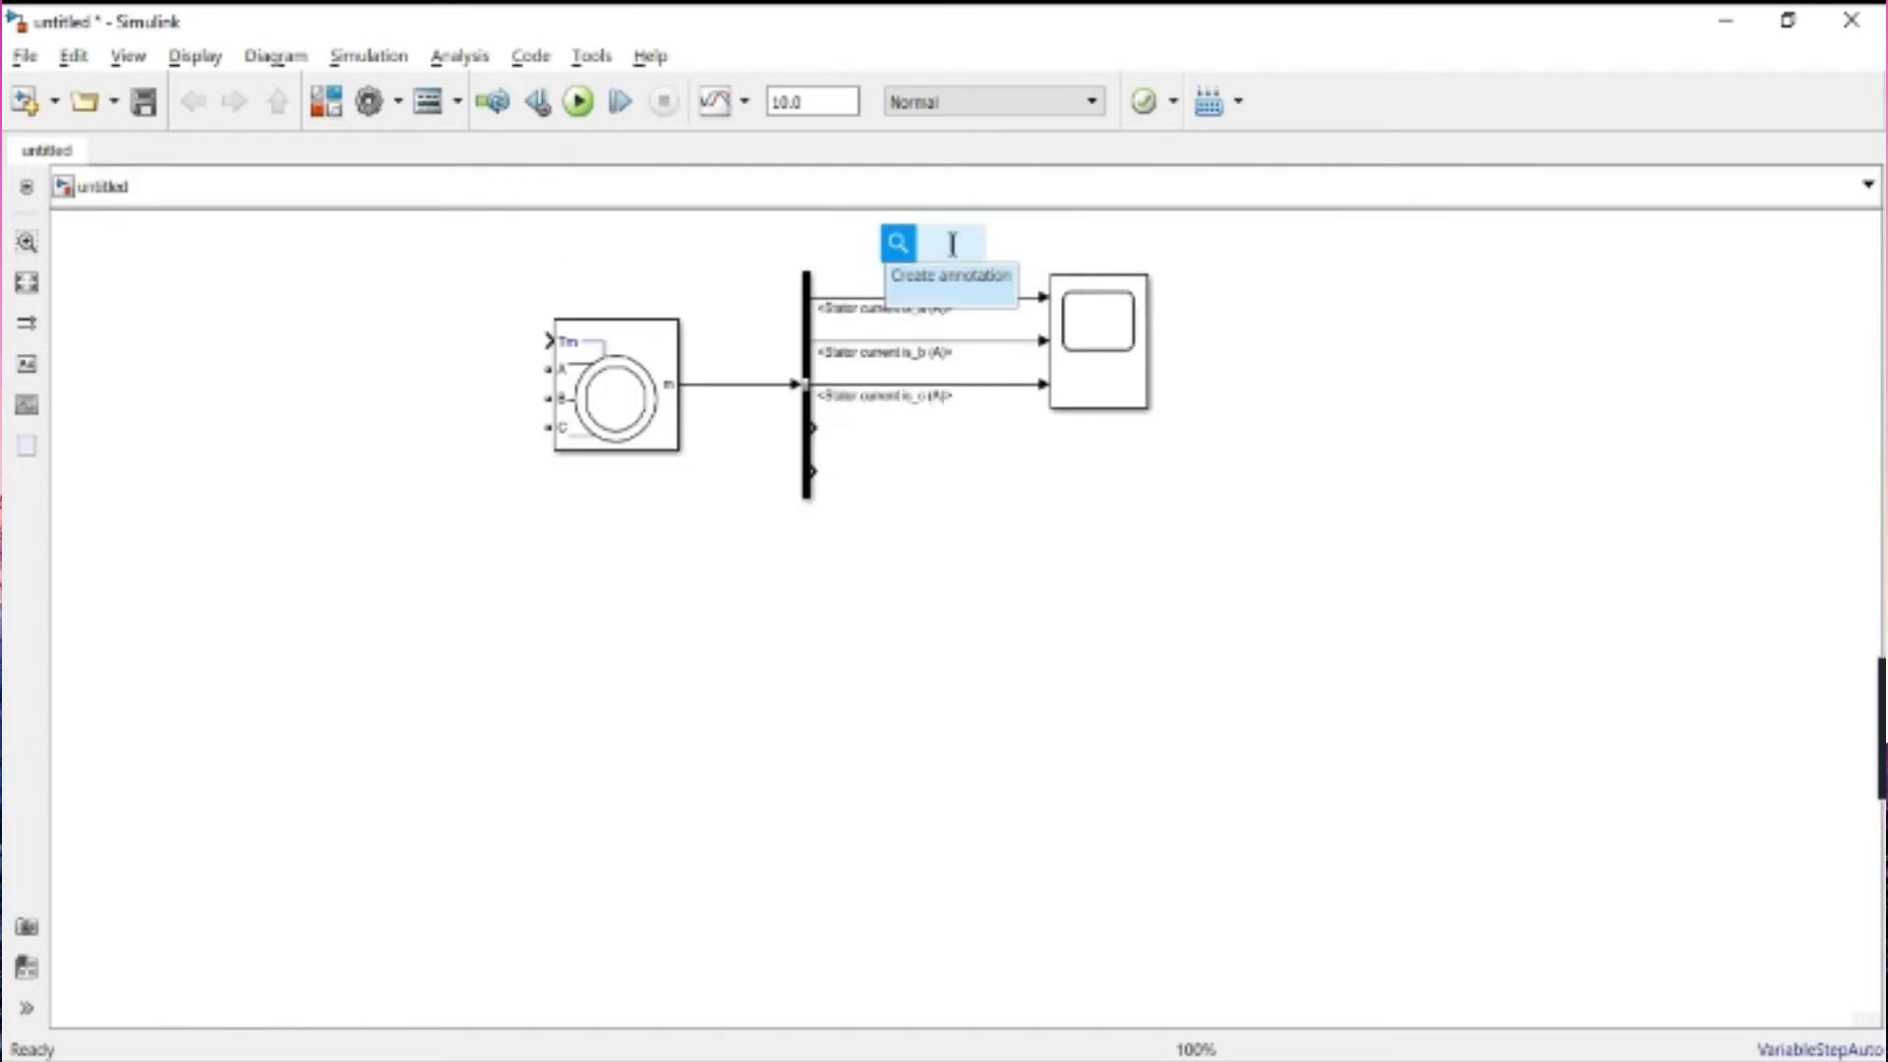
pyautogui.write('disp')
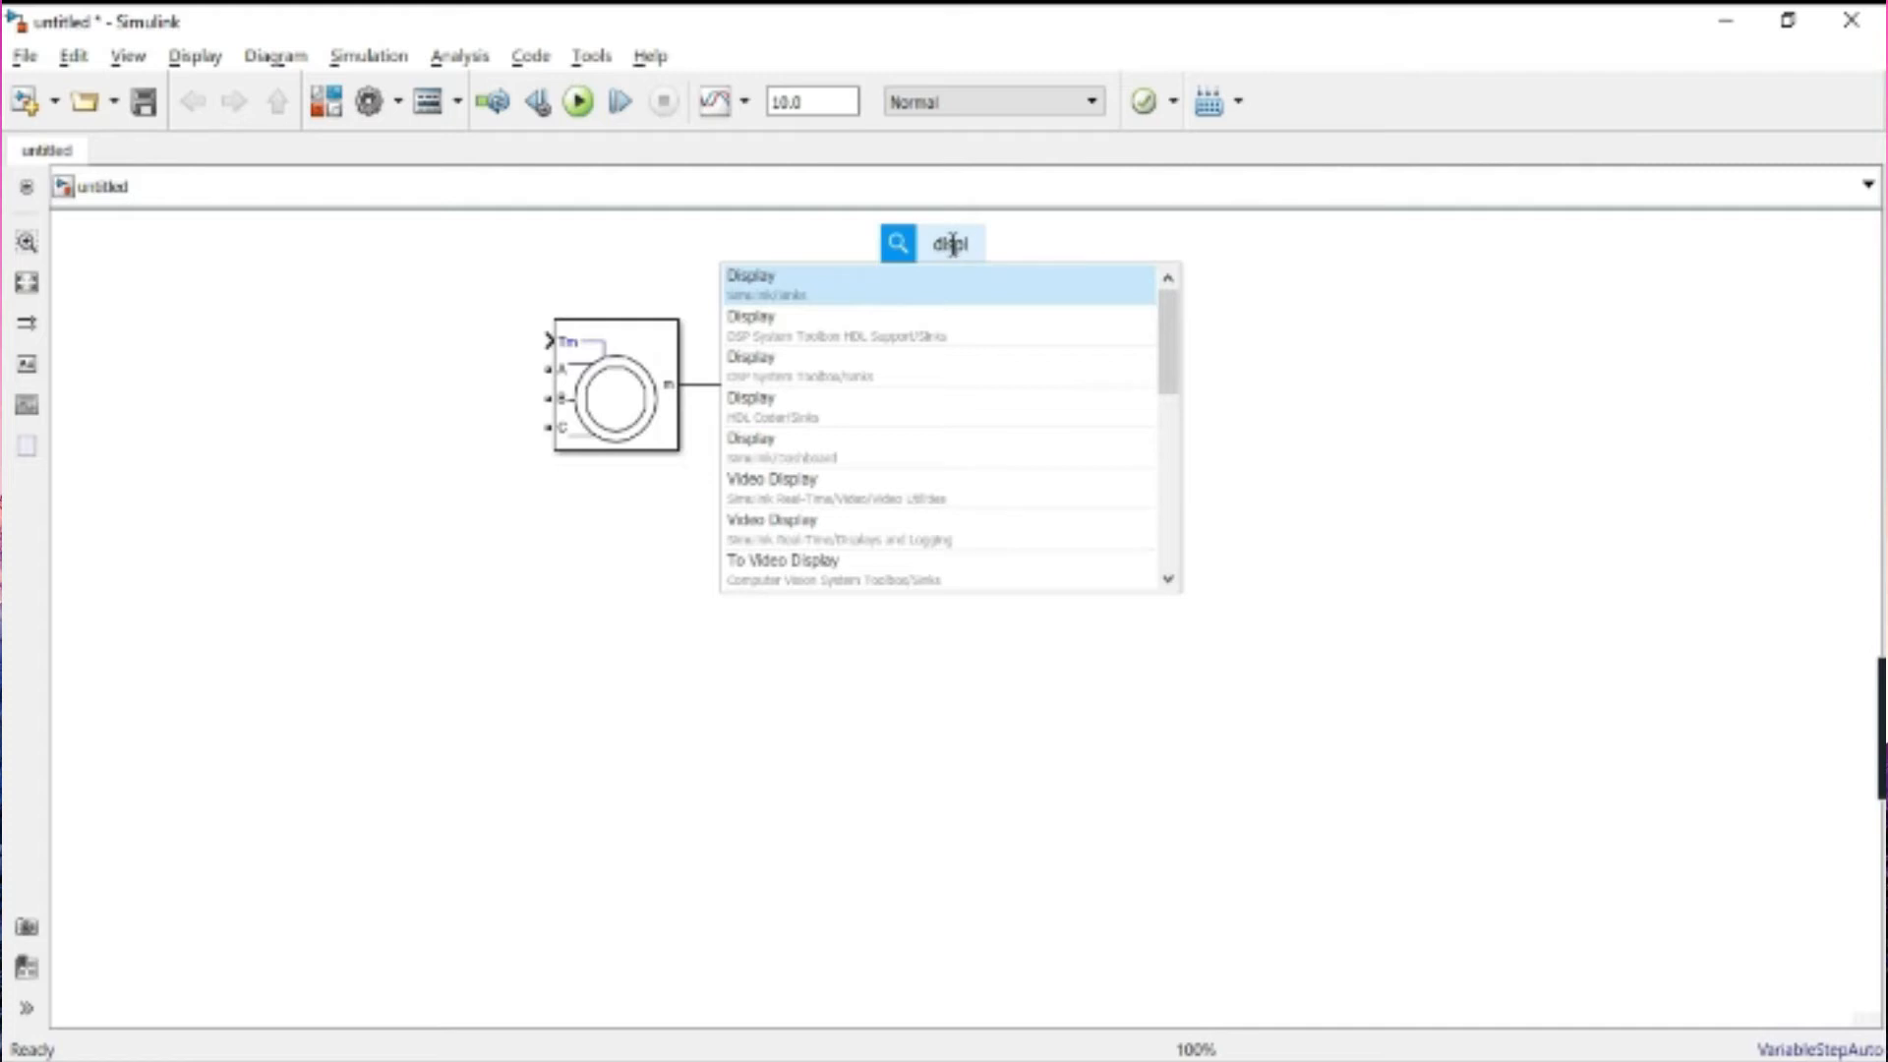
pyautogui.write('l')
pyautogui.press('Return')
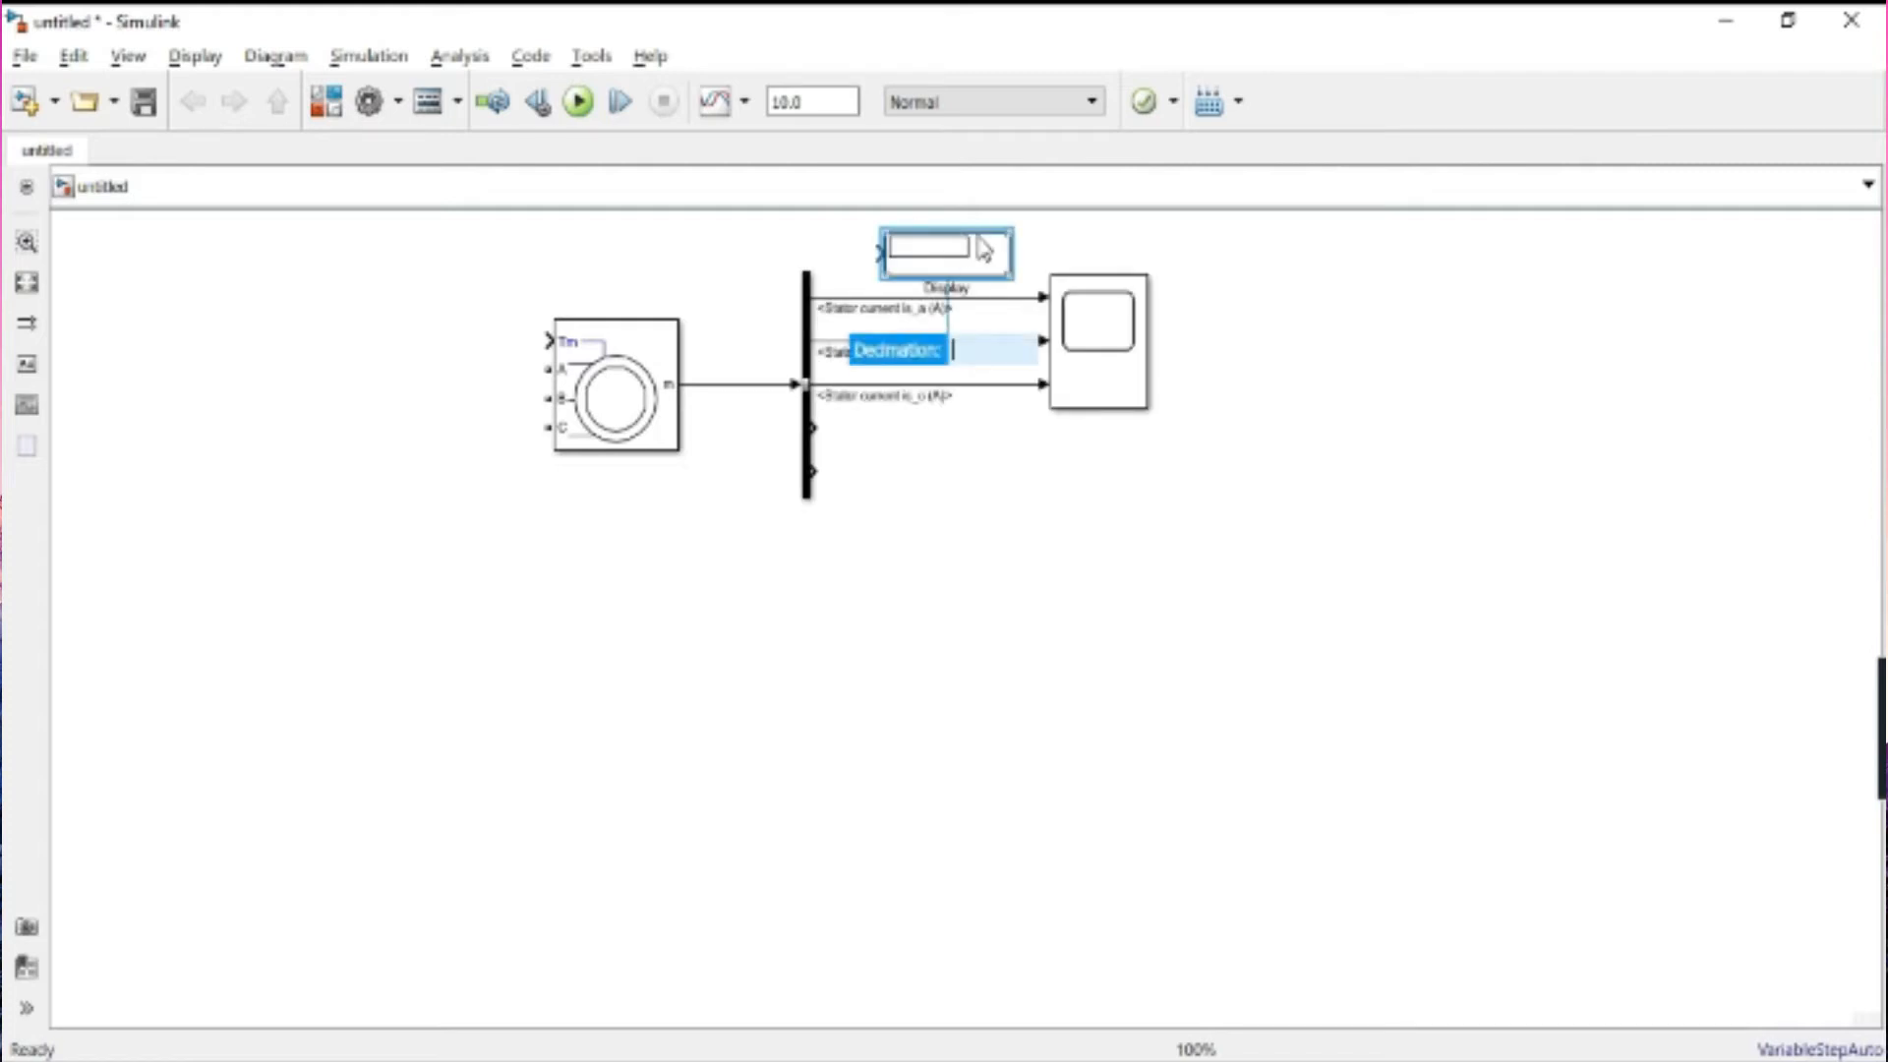
# - Shift the Display block slightly toward the Scope and connect its input to the stator current is_a line
pyautogui.scroll(-2, 1237, 384)
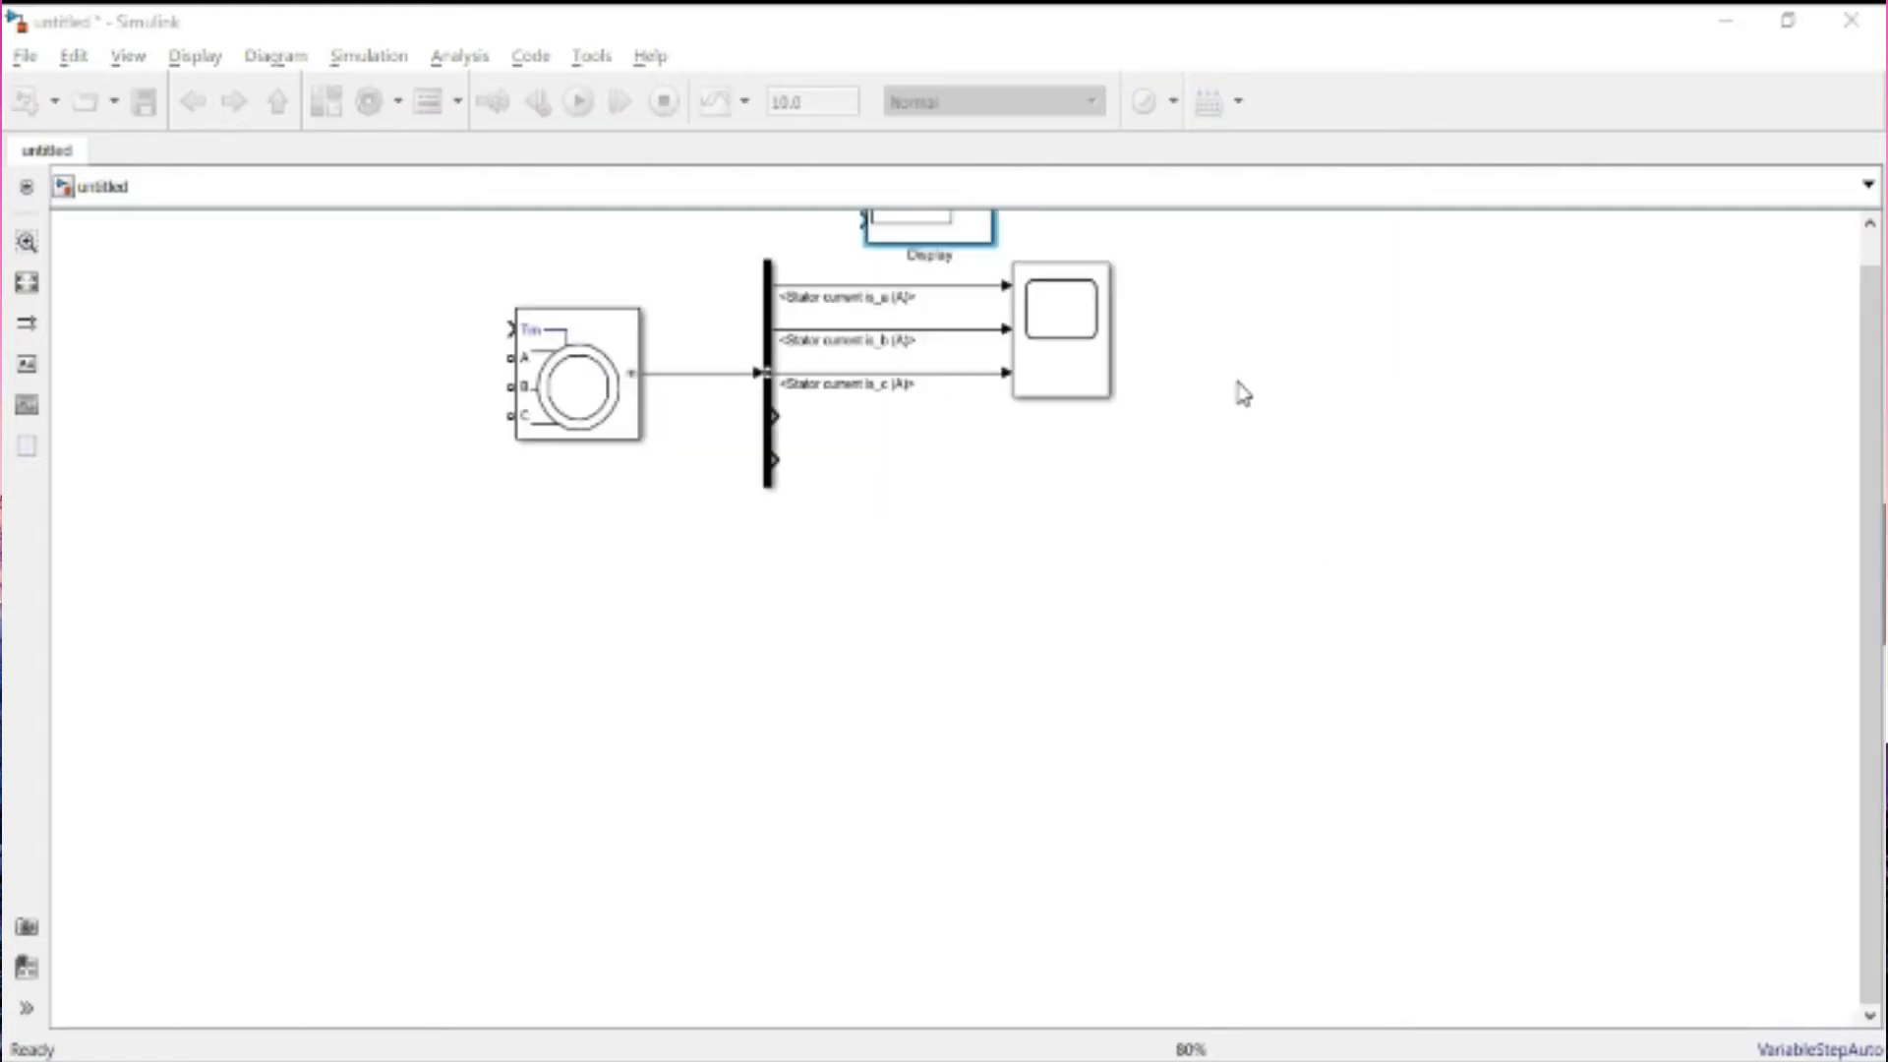
pyautogui.scroll(5, 947, 295)
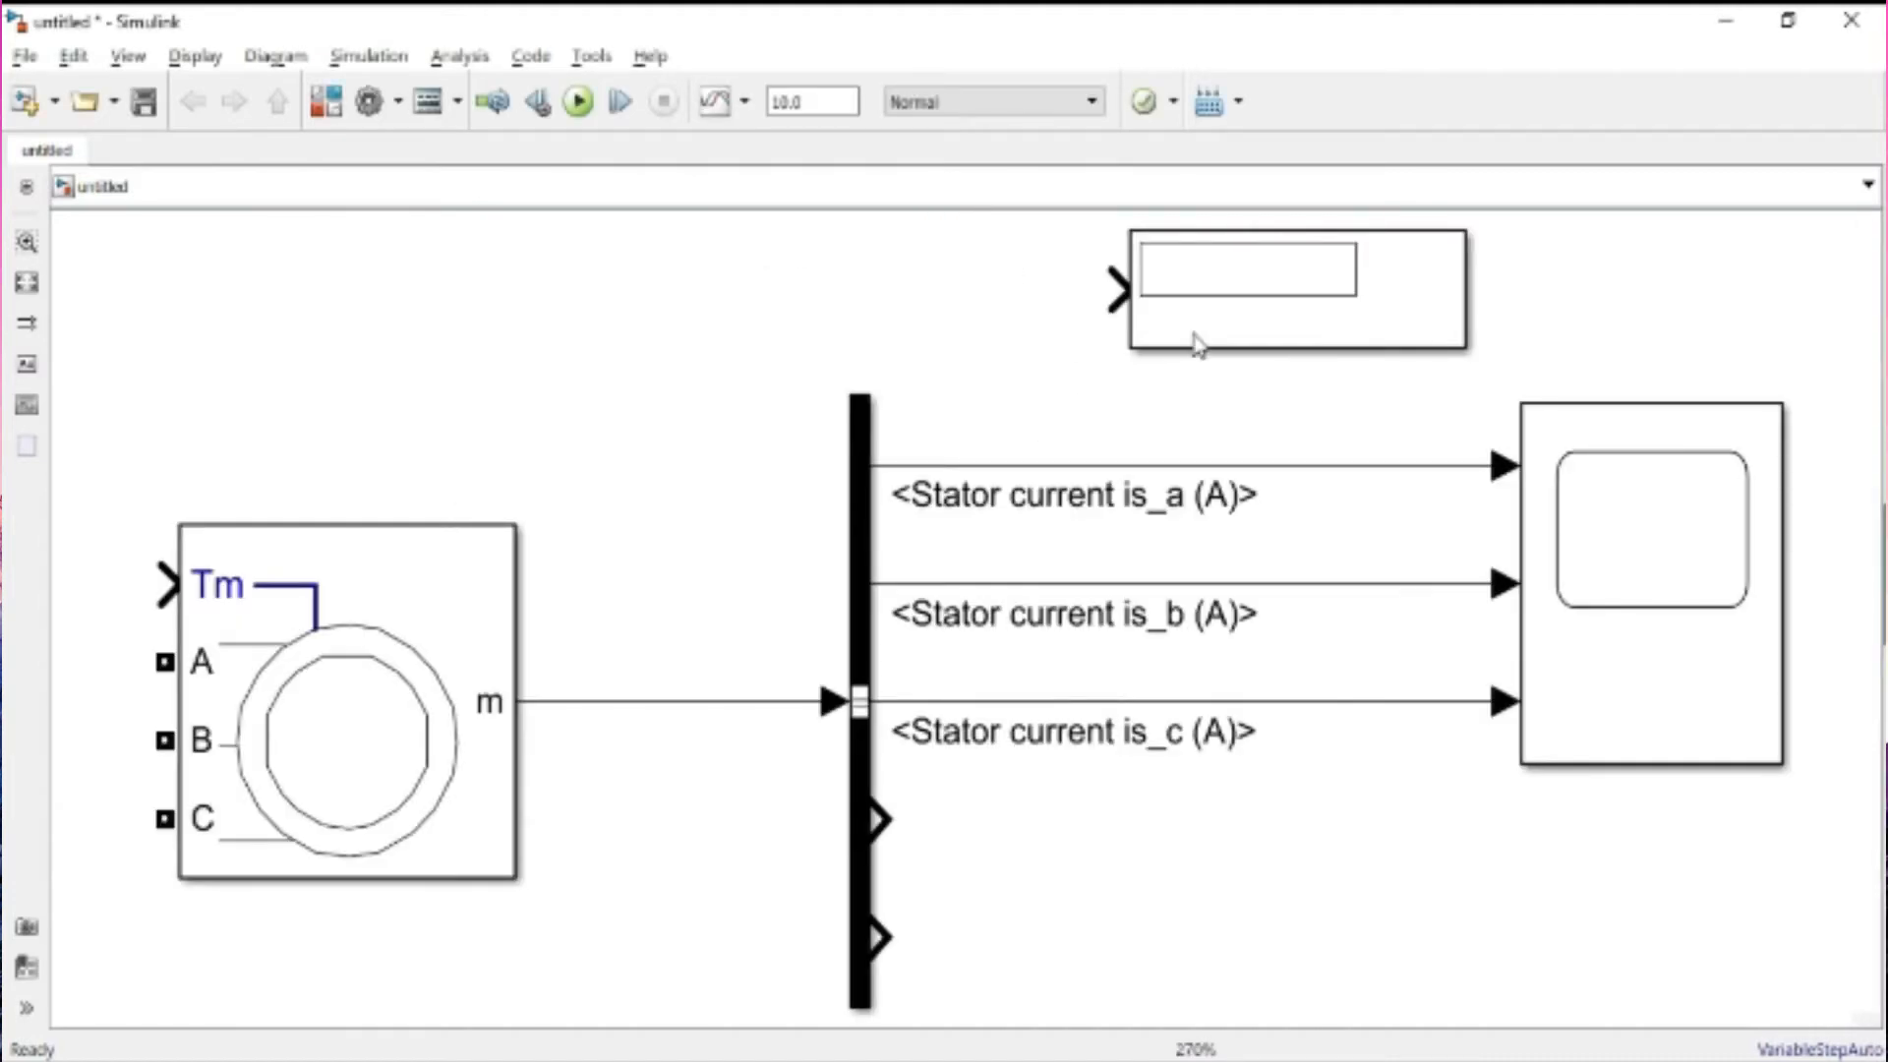
pyautogui.moveTo(1118, 290); pyautogui.dragTo(1049, 467)
pyautogui.hotkey('ctrl', 'z')
pyautogui.moveTo(1147, 310); pyautogui.dragTo(1201, 306)
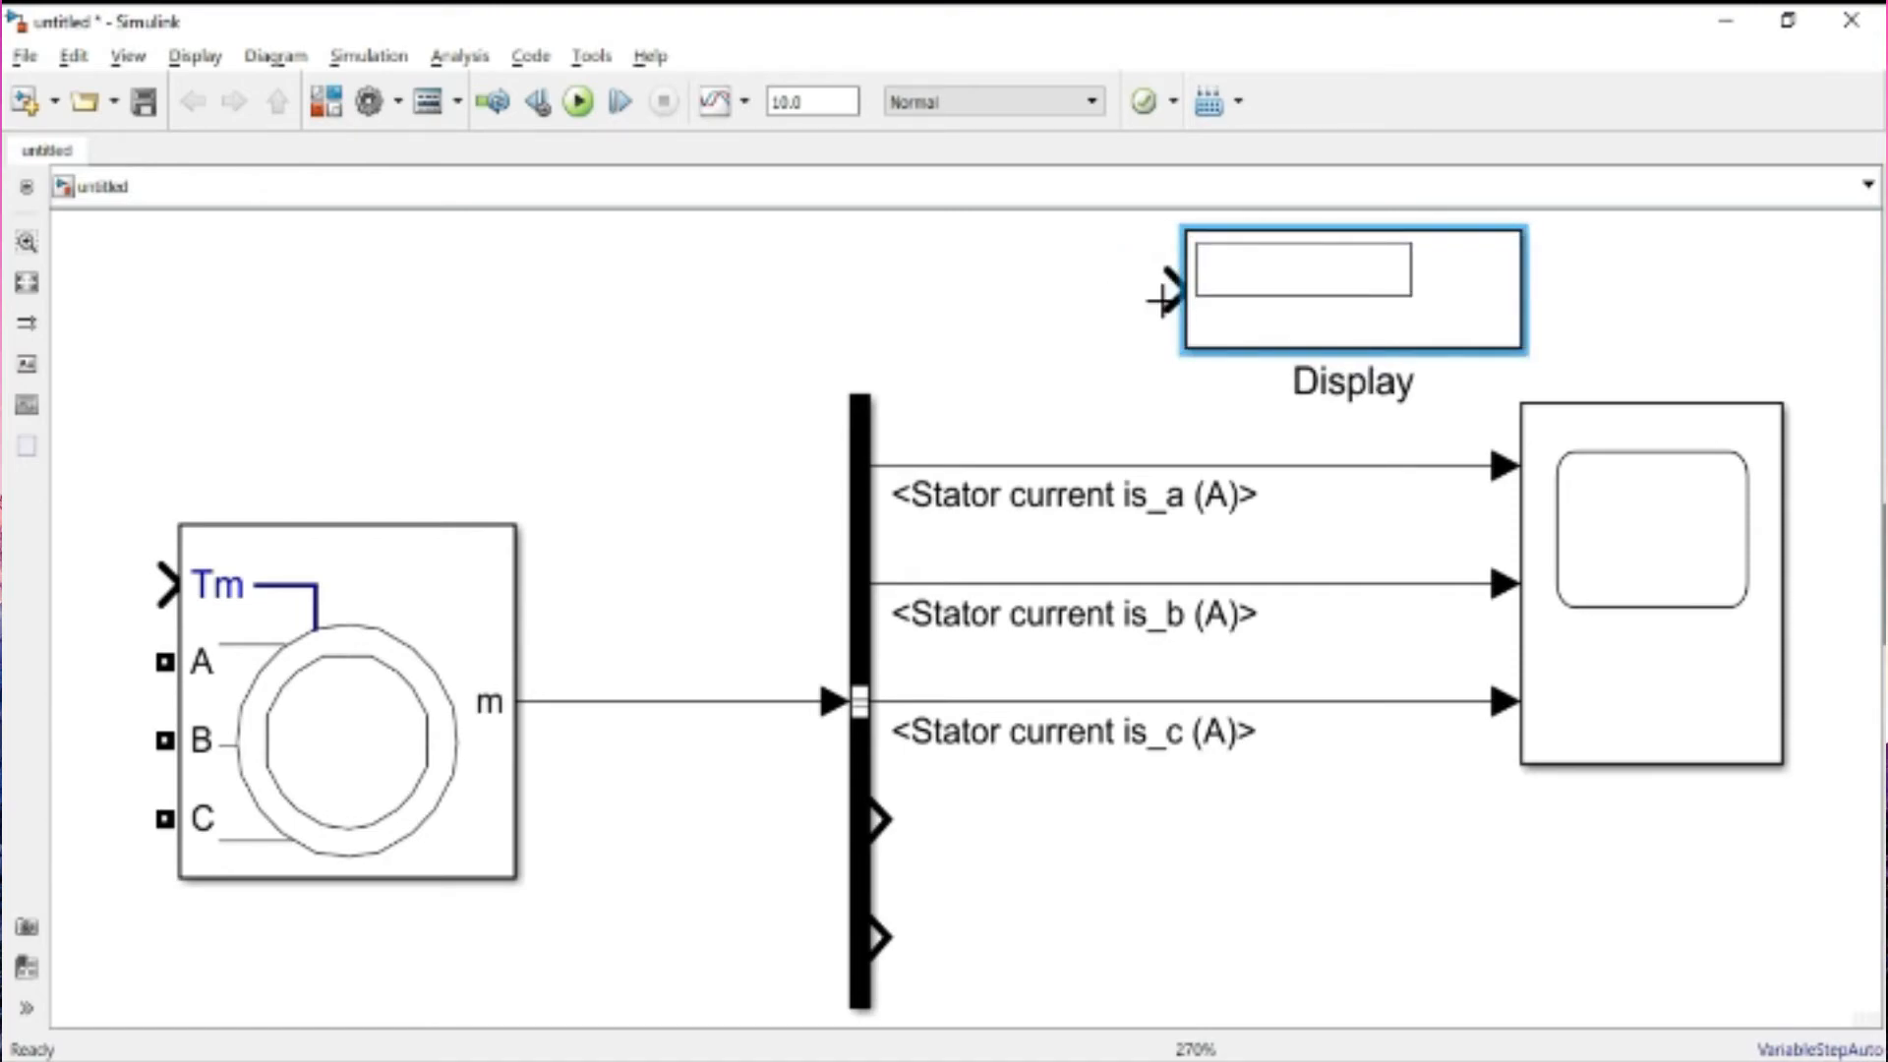
pyautogui.moveTo(1172, 291); pyautogui.dragTo(1070, 467)
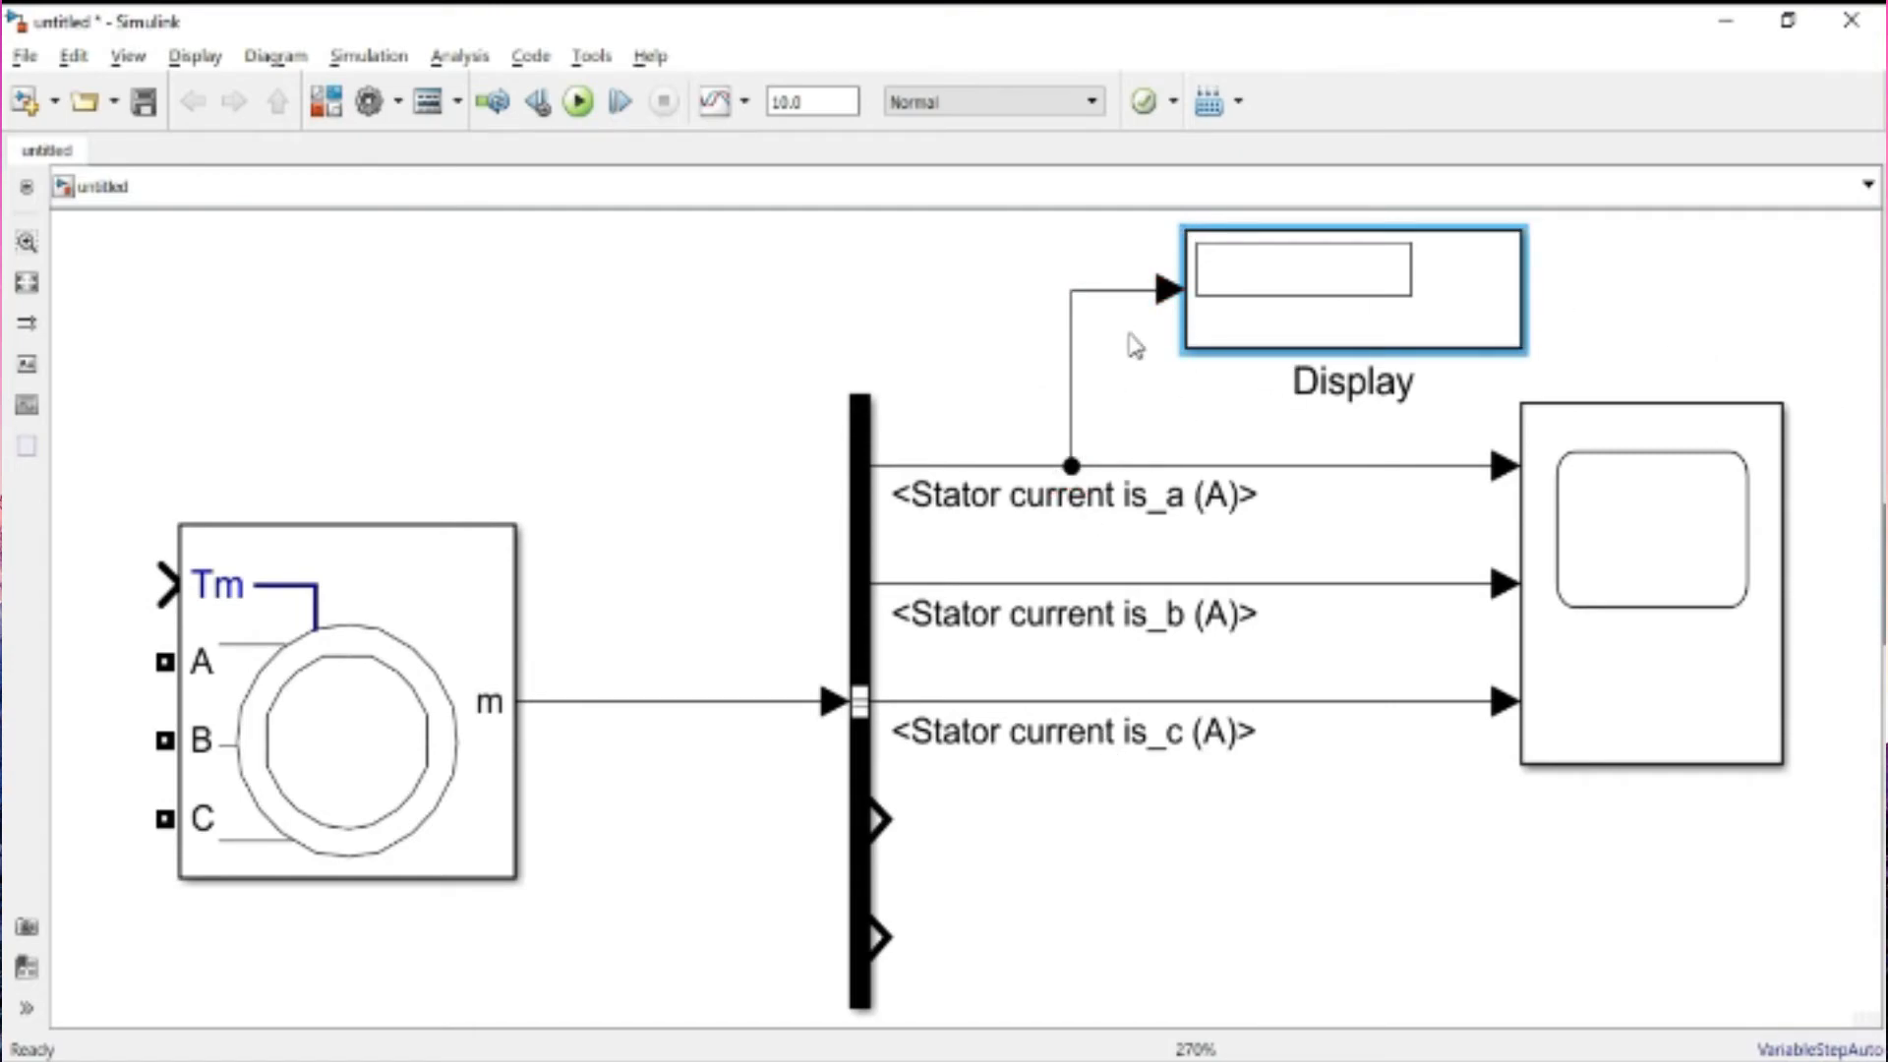
pyautogui.click(1200, 328)
pyautogui.click(1703, 588)
pyautogui.rightClick(1283, 915)
pyautogui.doubleClick(1195, 814)
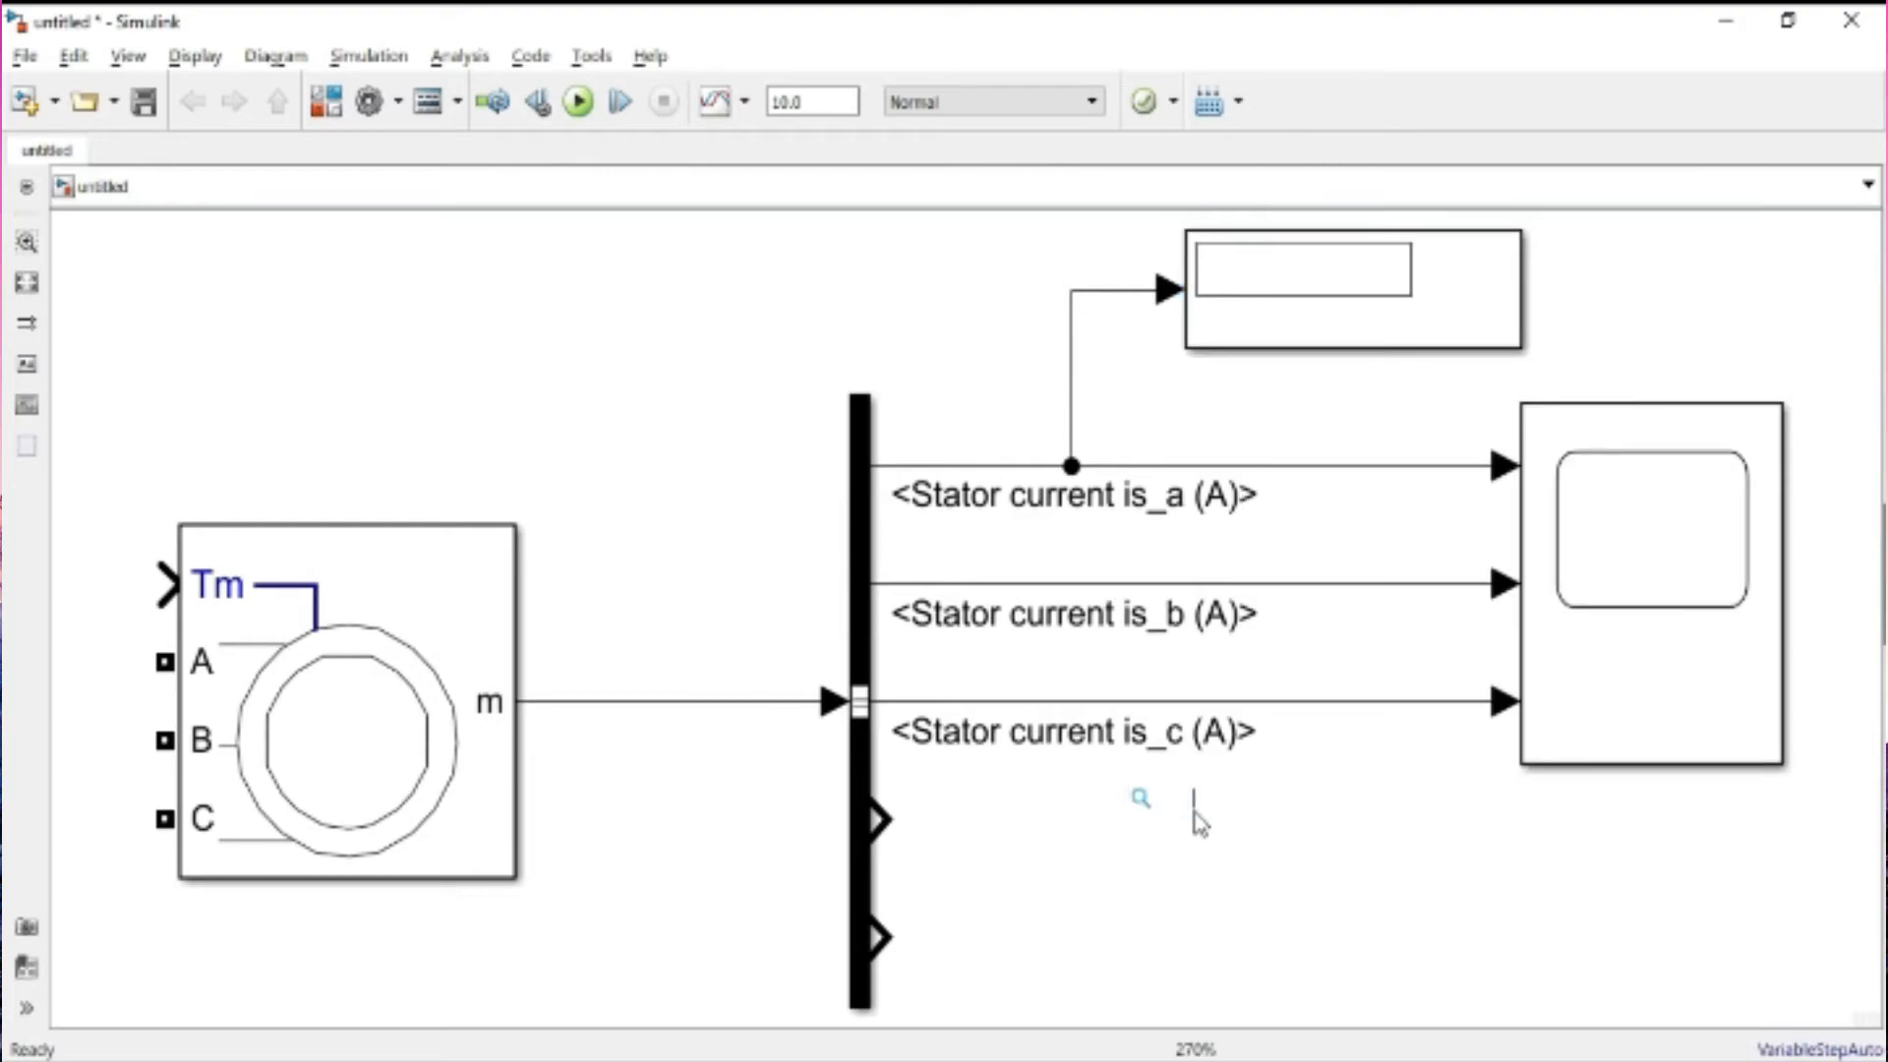
pyautogui.write('cop')
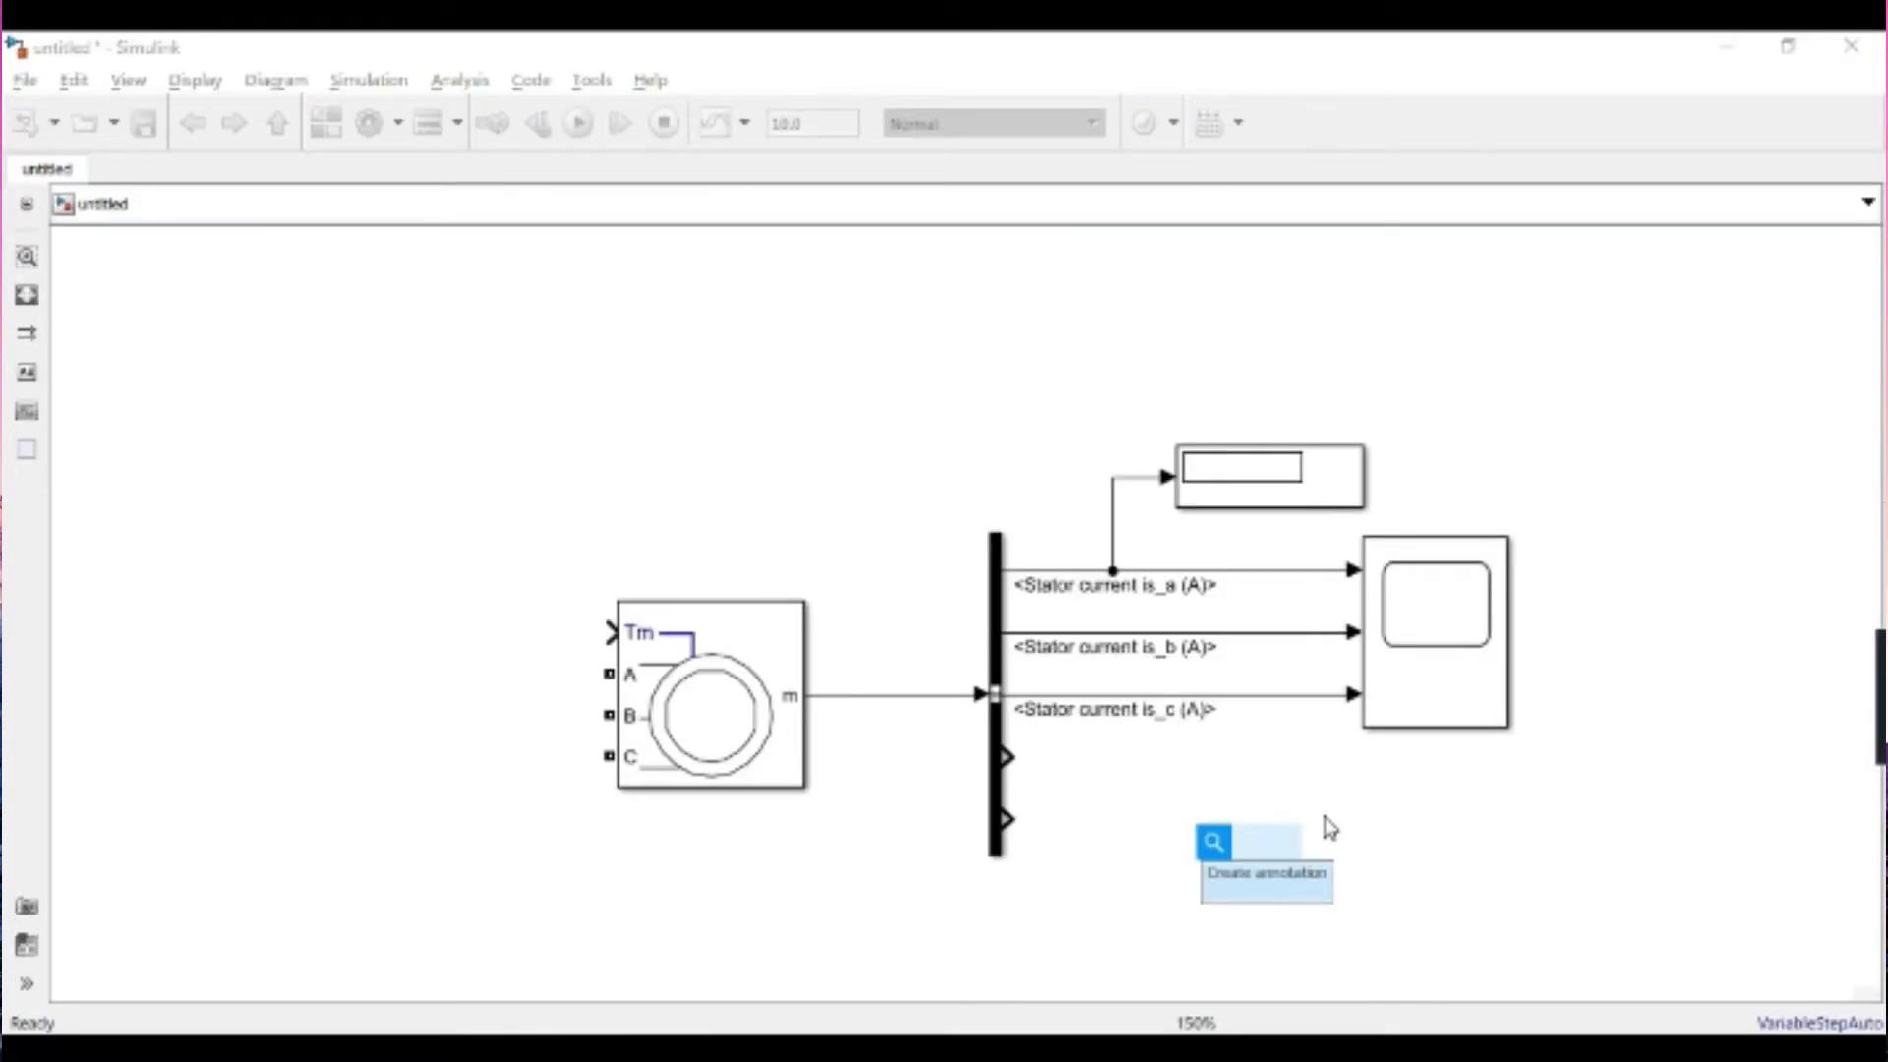
pyautogui.click(1286, 851)
# - Insert a second Scope block from Simulink/Sinks below the stator current Scope
pyautogui.doubleClick(1308, 847)
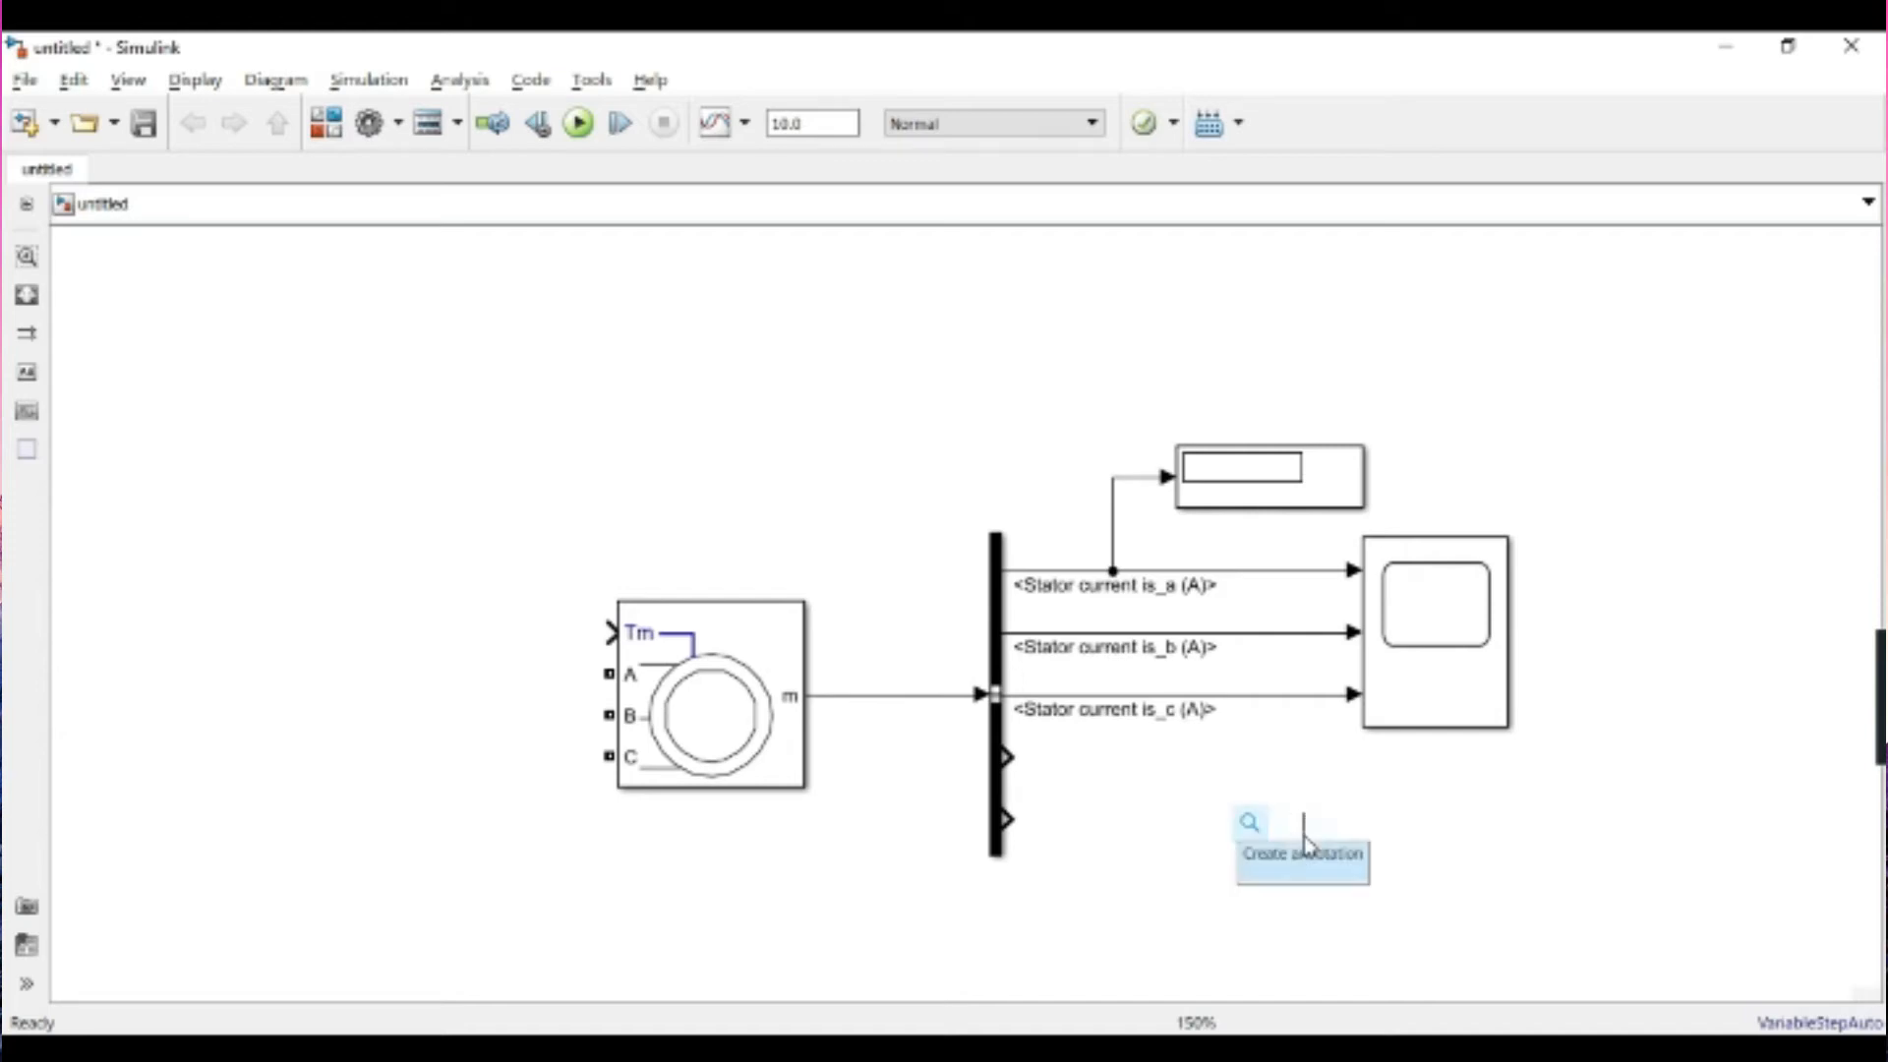
pyautogui.write('scope')
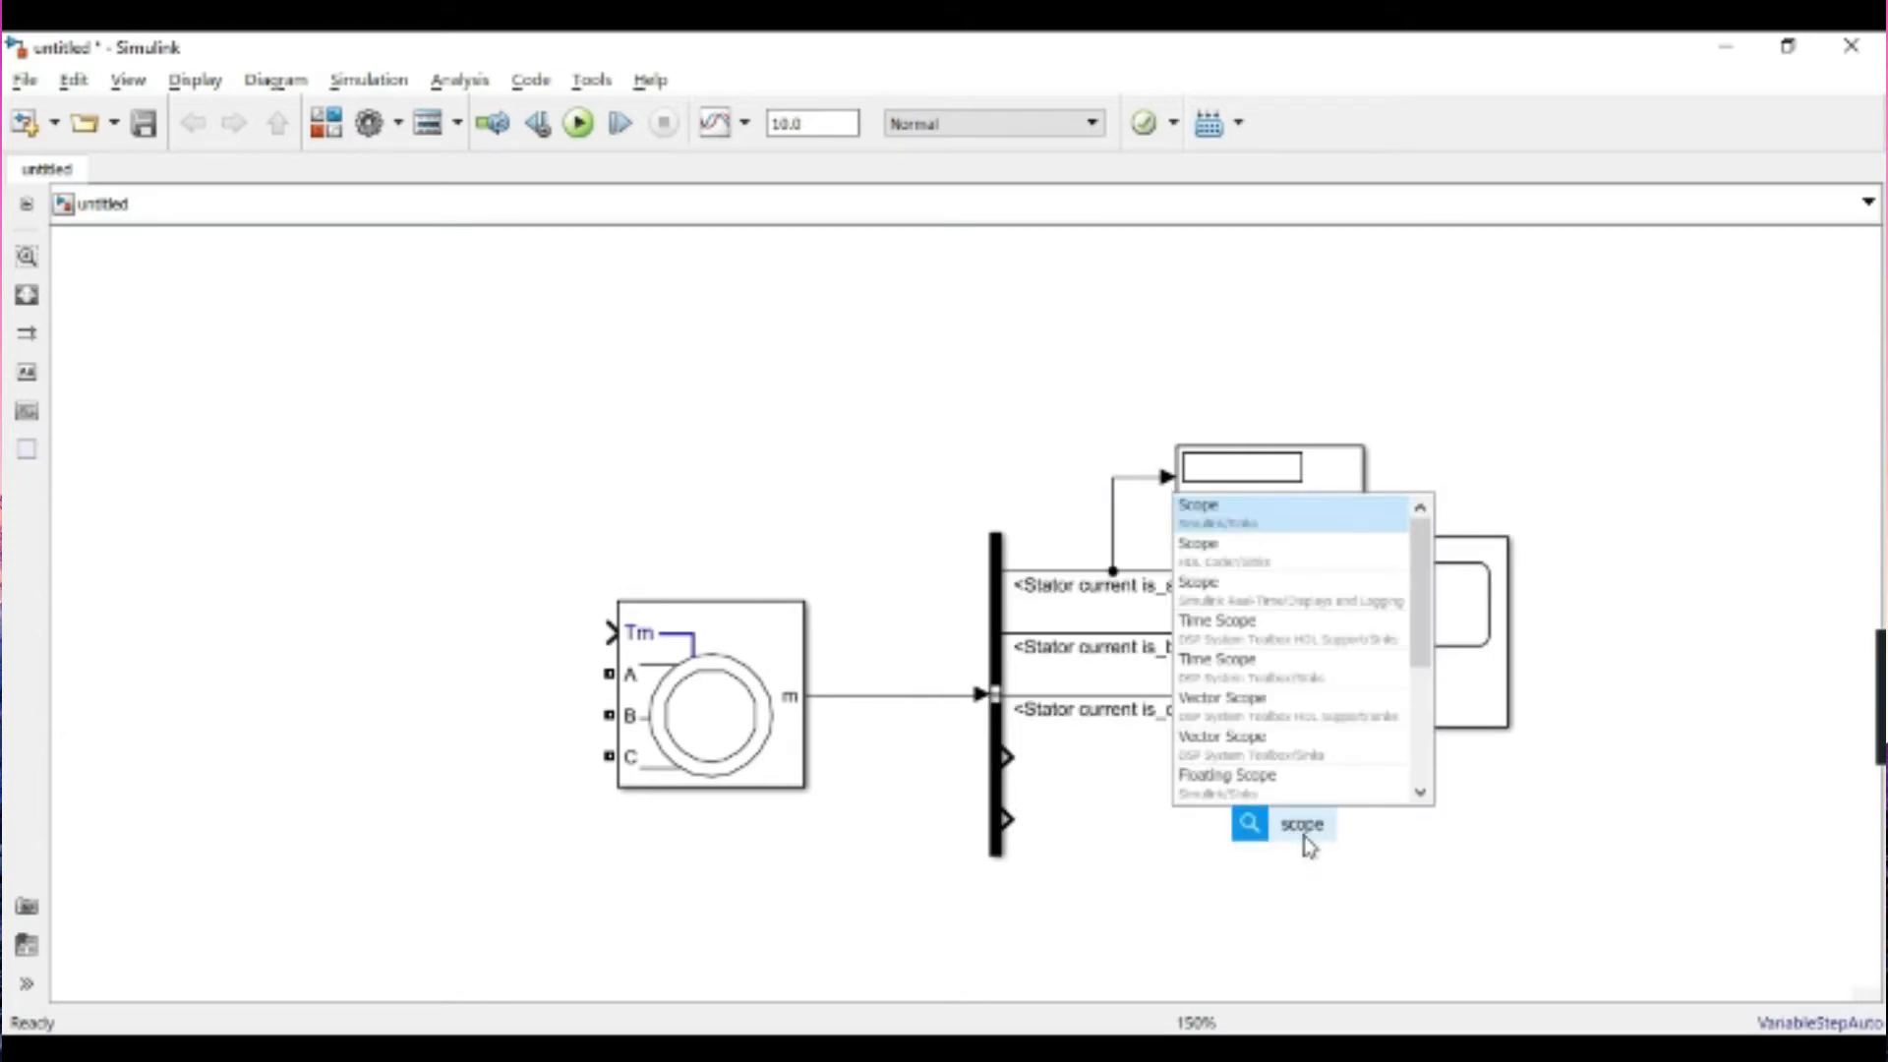
pyautogui.press('Return')
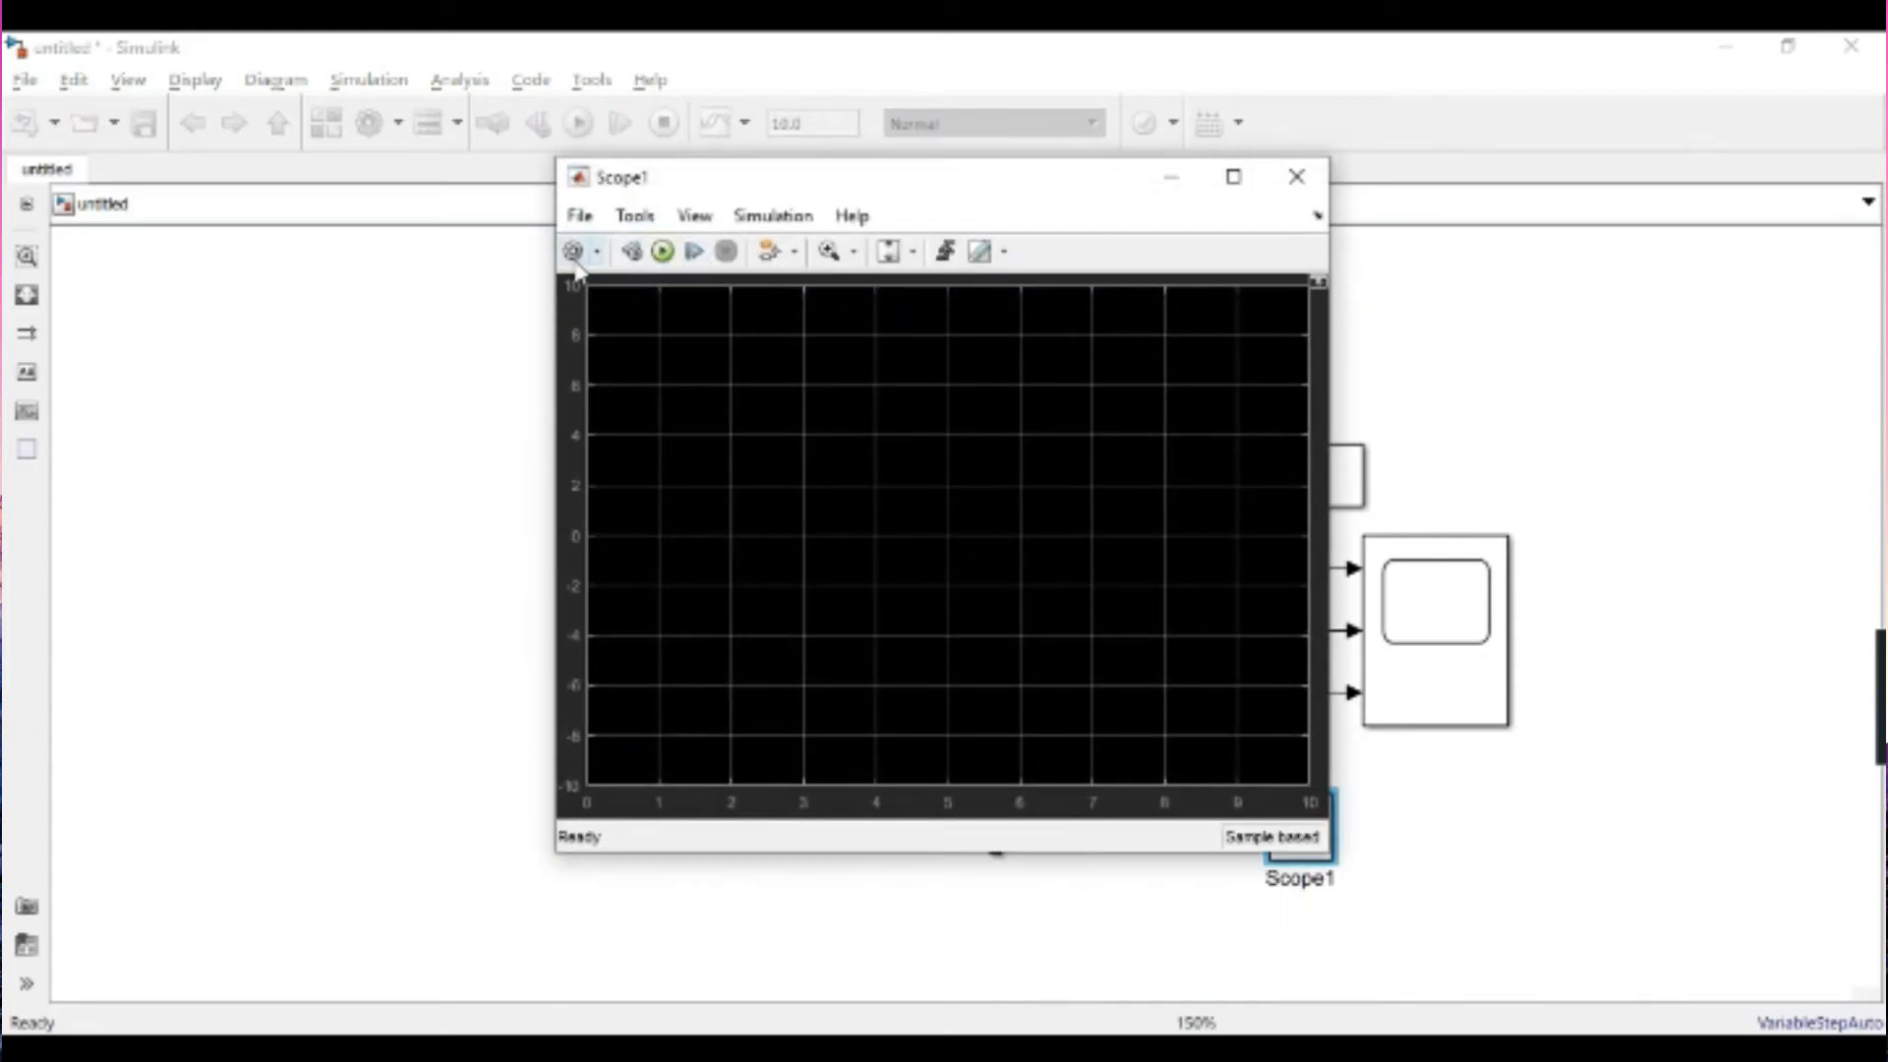
# - Configure the second Scope with 2 input ports and a display layout of two rows in one column
pyautogui.click(573, 252)
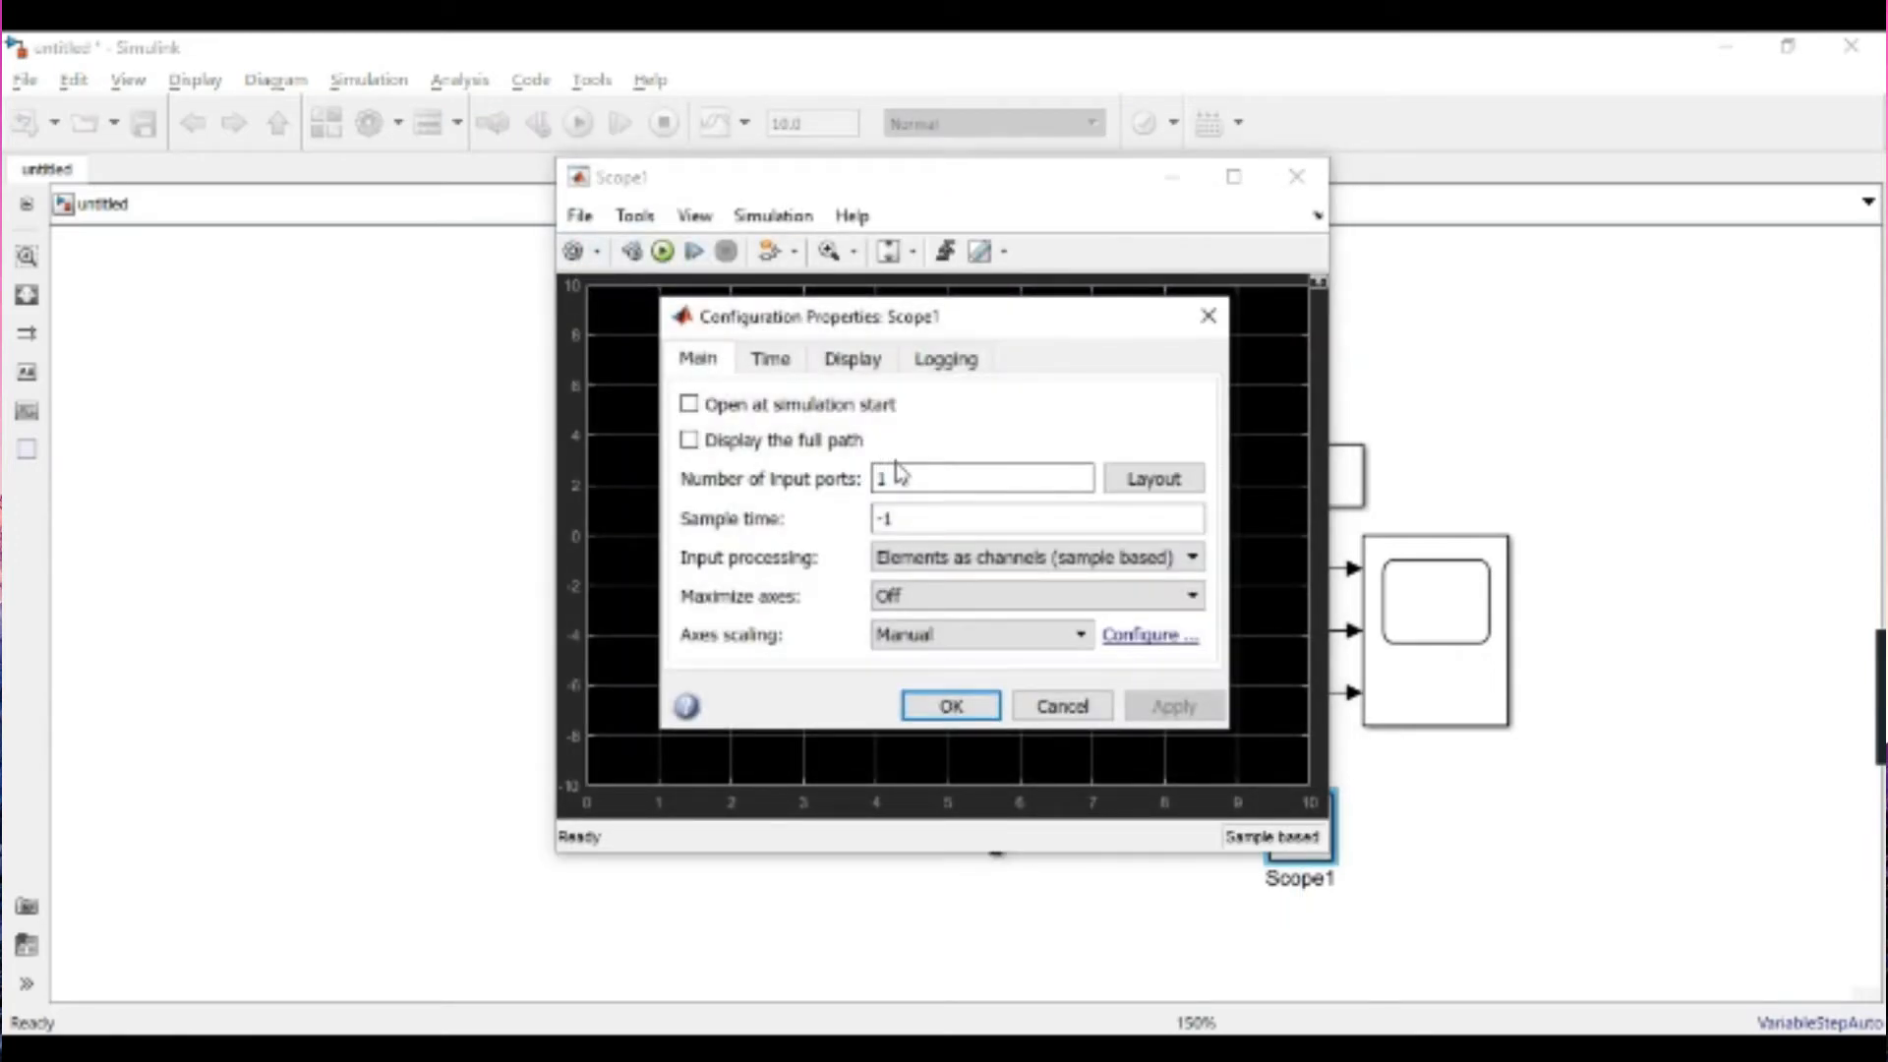
pyautogui.doubleClick(896, 473)
pyautogui.write('2')
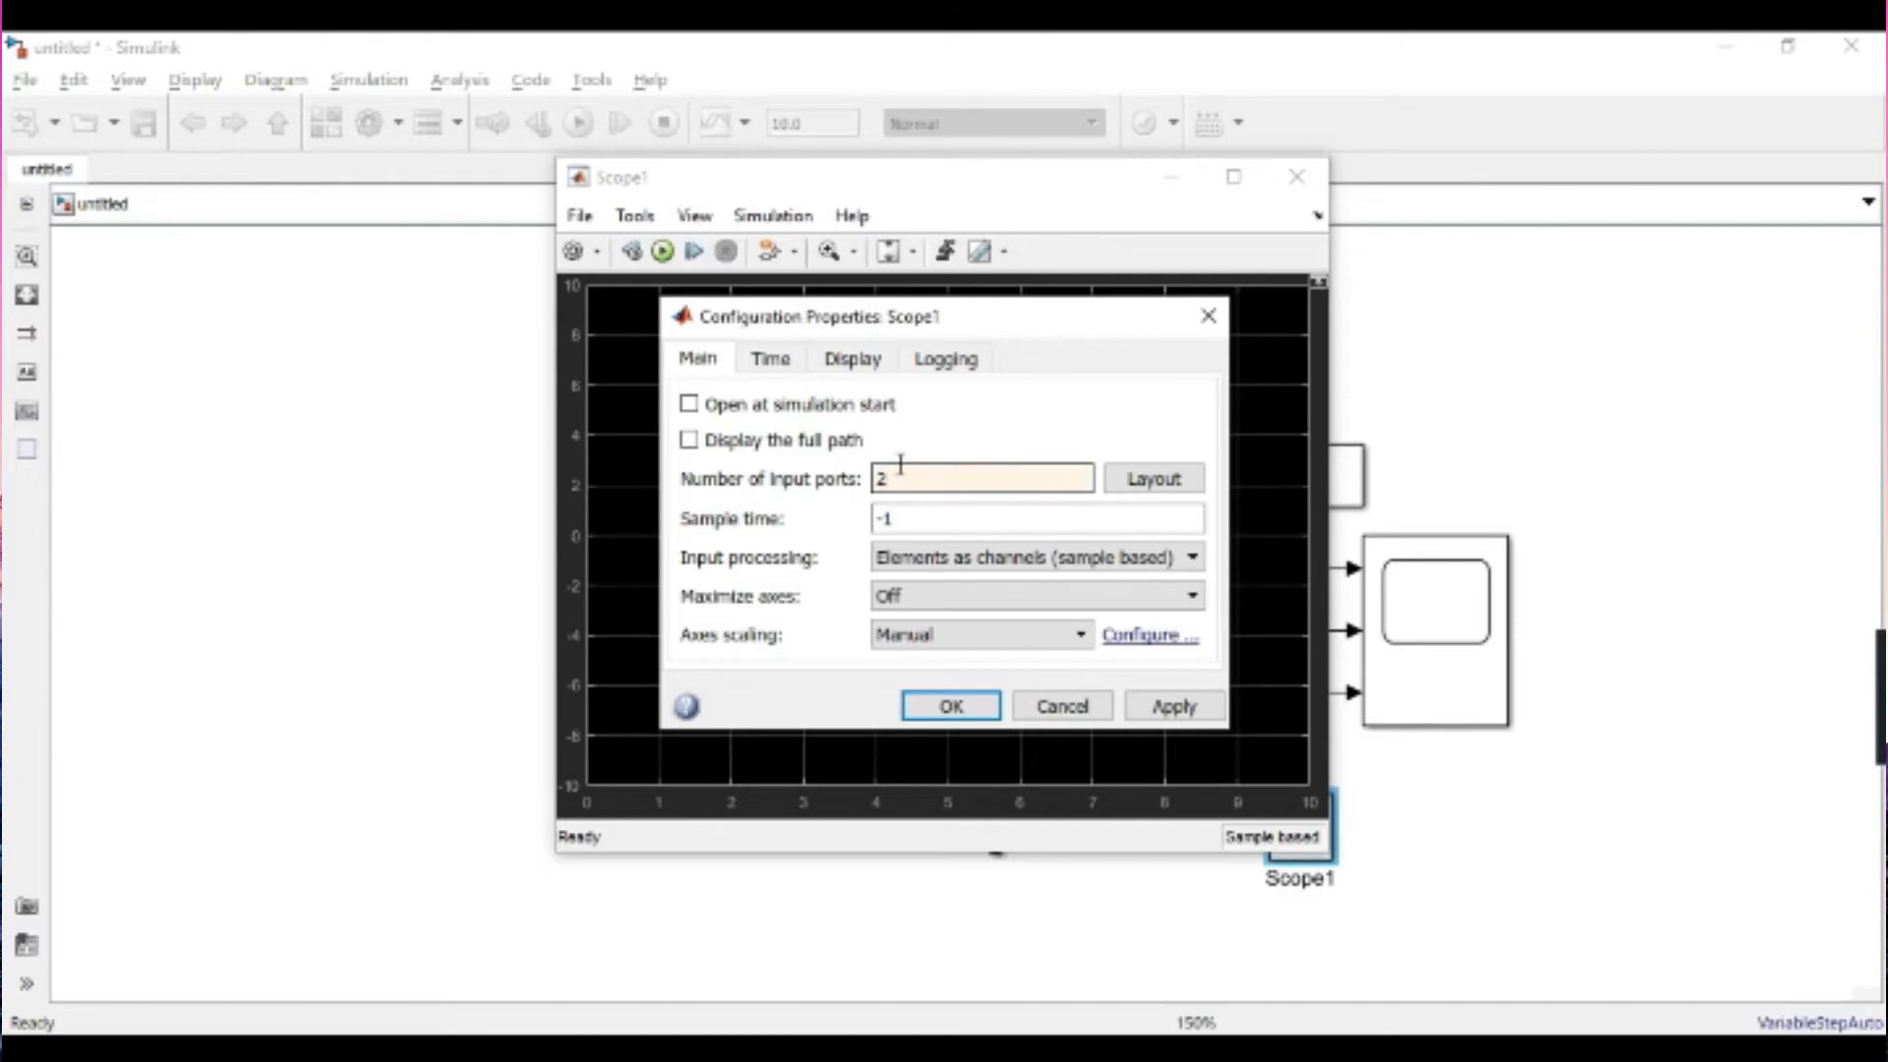
pyautogui.click(1150, 479)
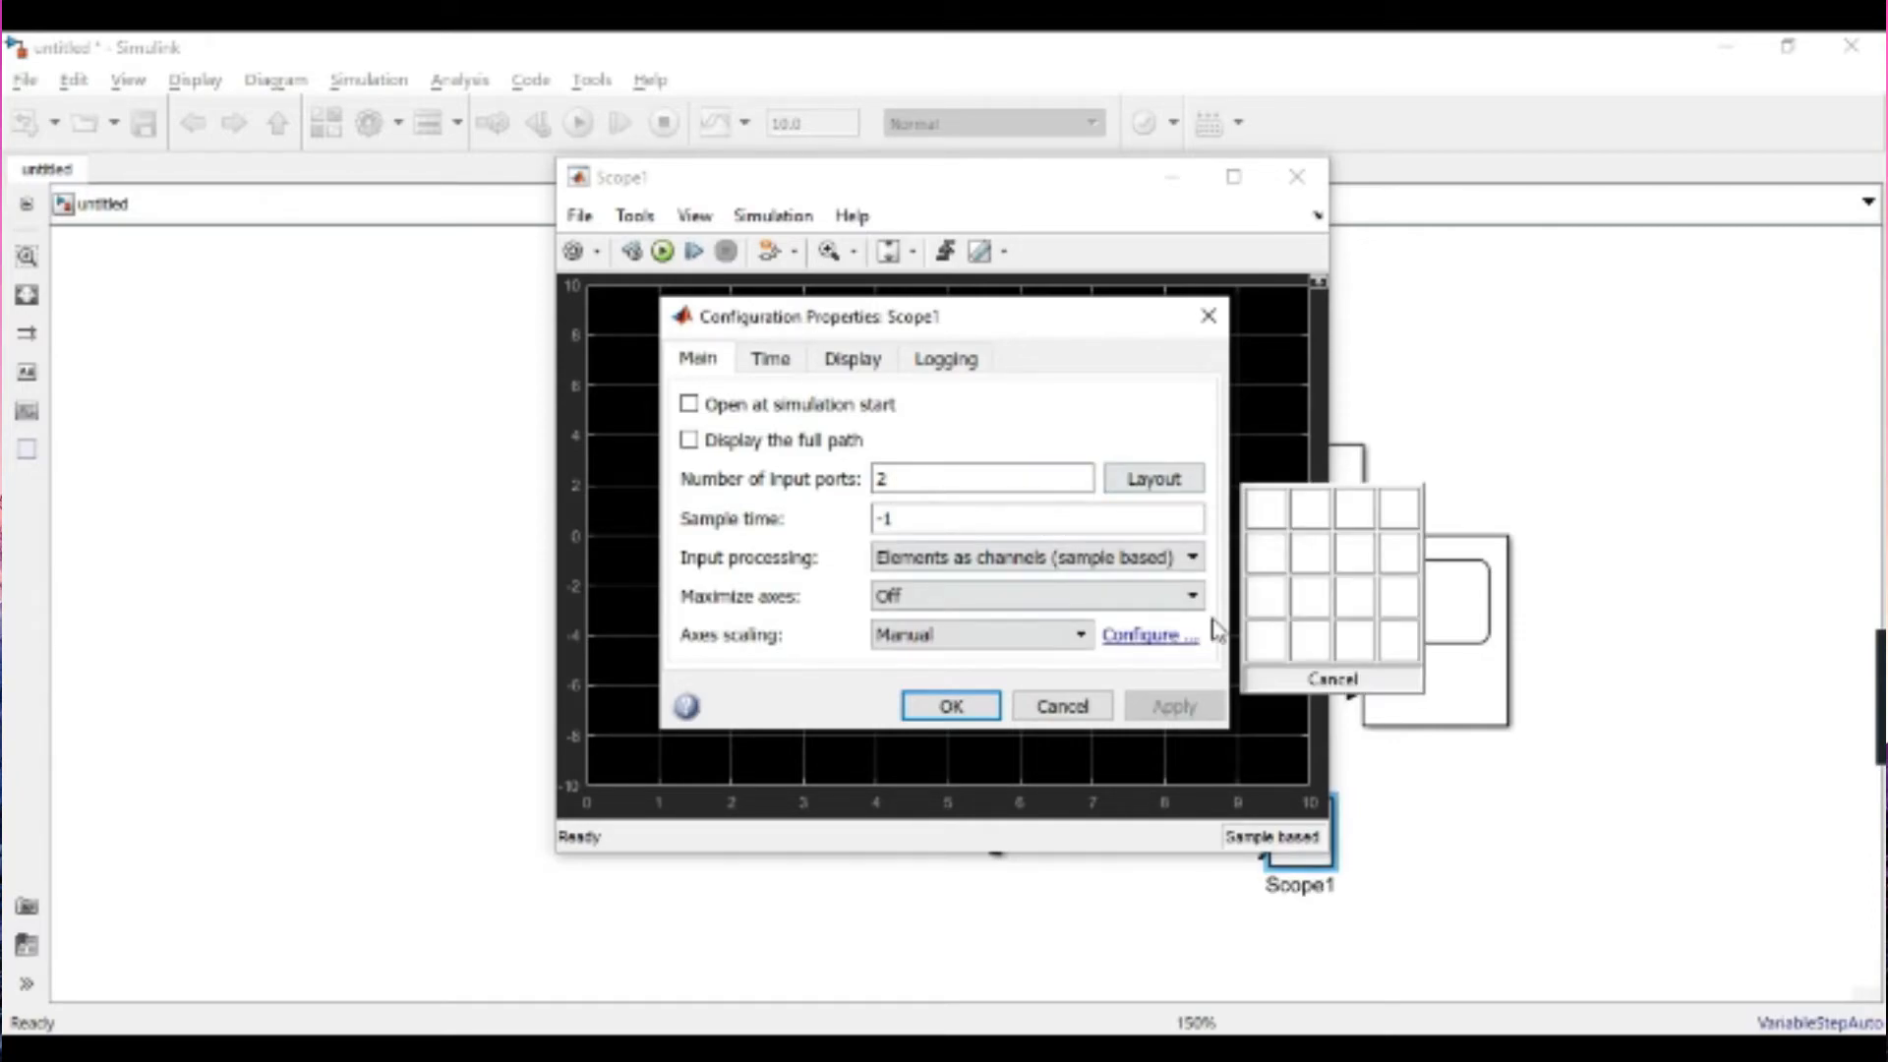
pyautogui.click(1263, 557)
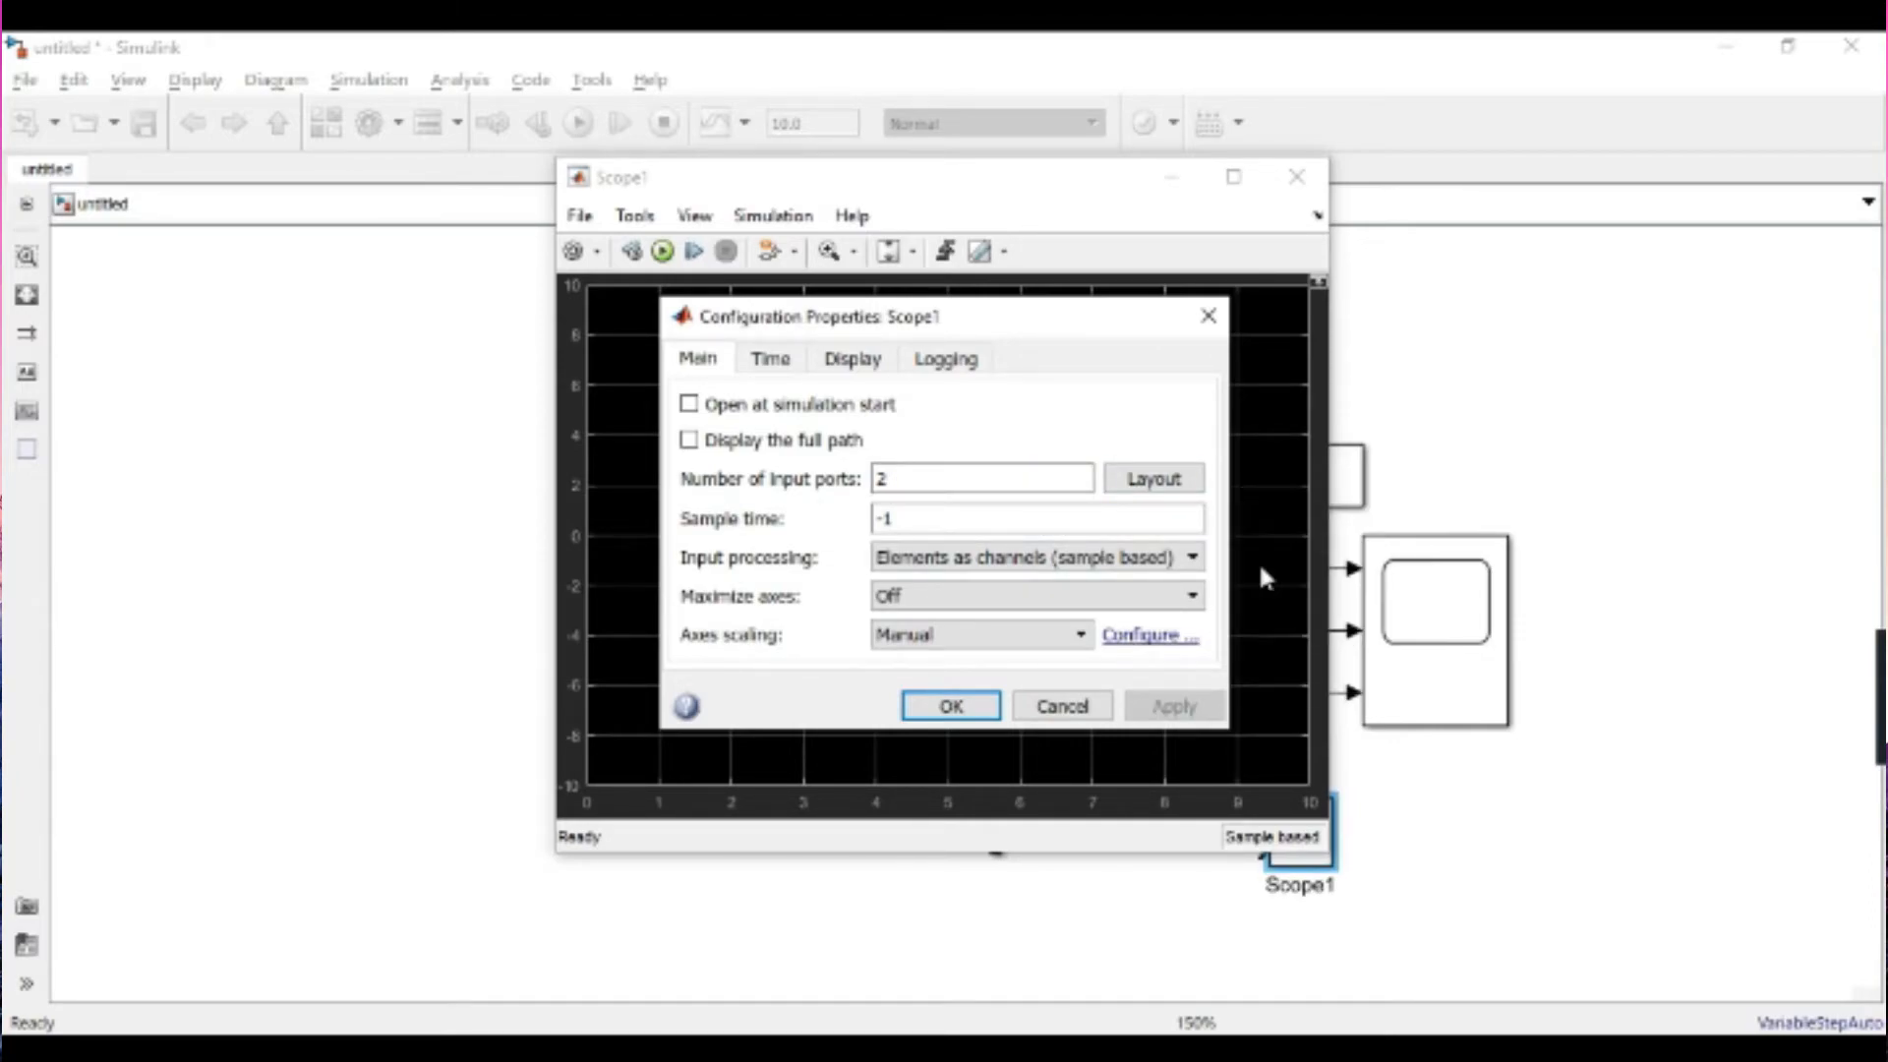
pyautogui.click(951, 706)
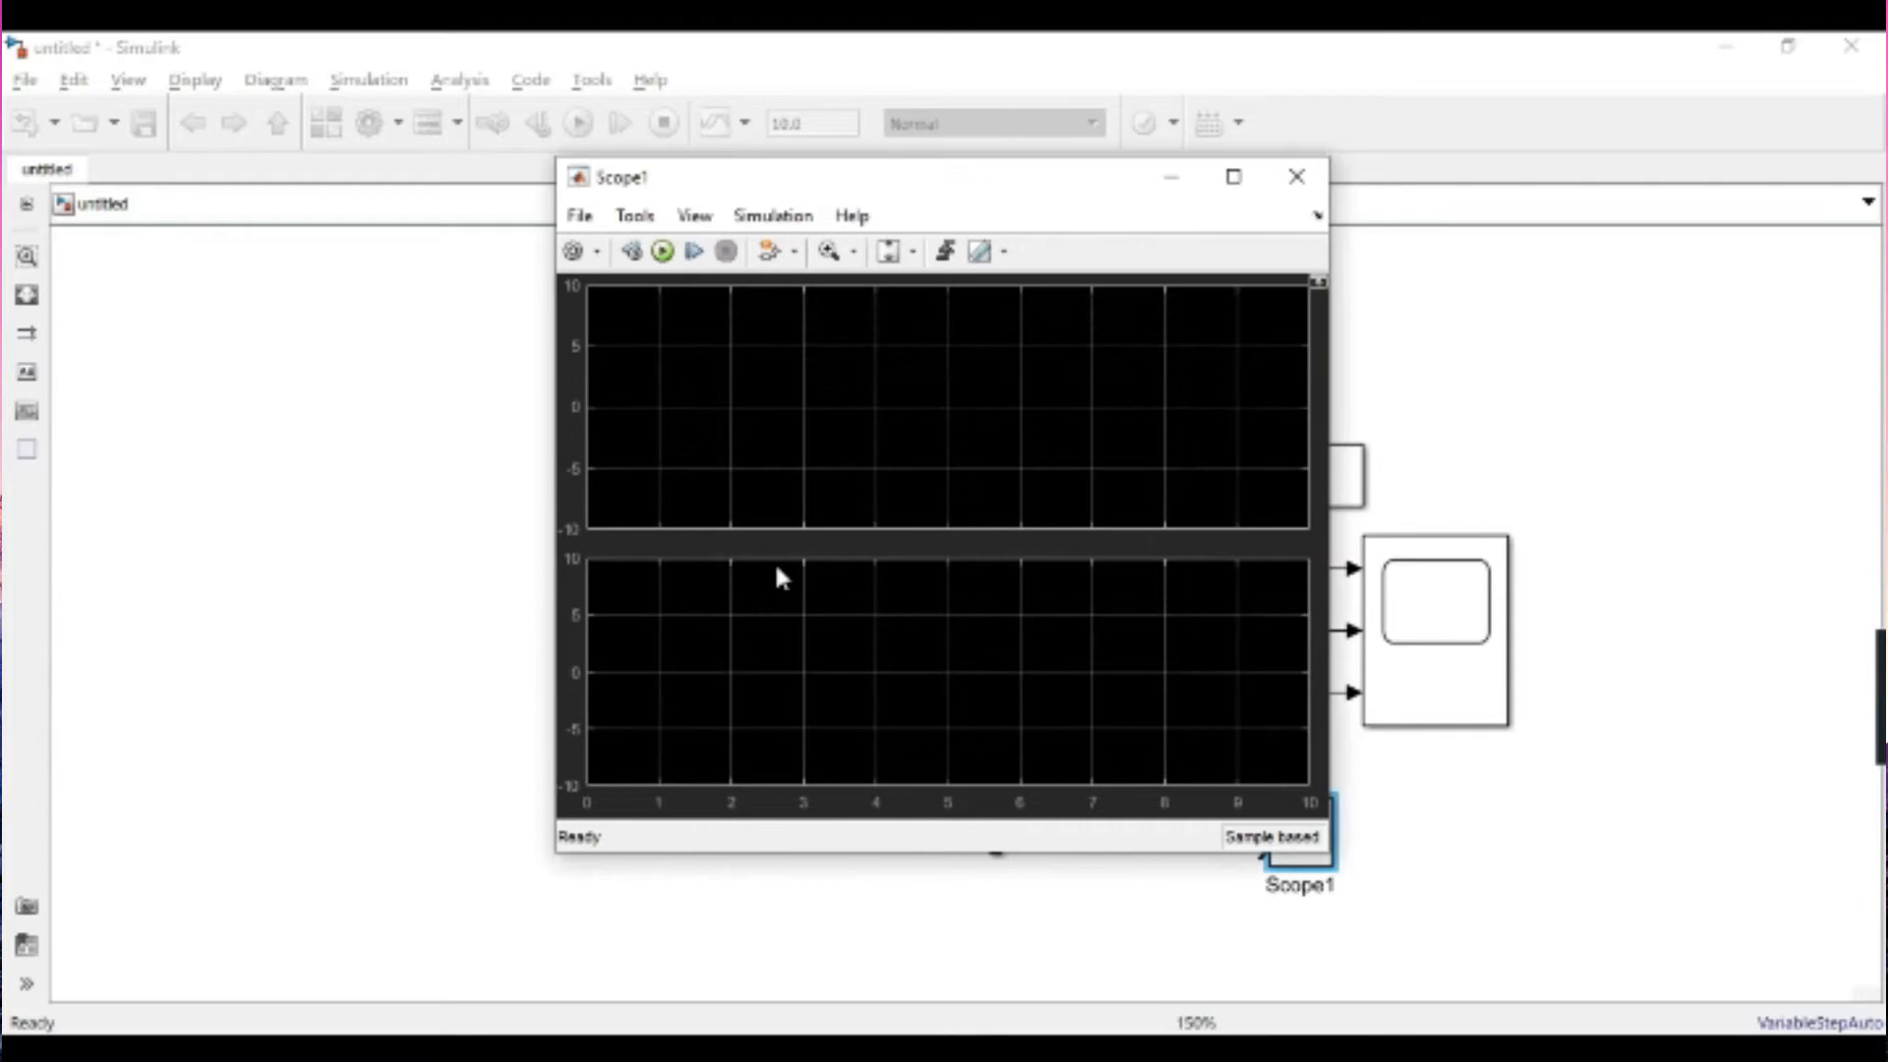
pyautogui.click(1297, 178)
# - Connect the electromagnetic torque output to the second Scope's lower input and reposition the Scope and signal label so they no longer overlap
pyautogui.moveTo(1304, 865); pyautogui.dragTo(1346, 865)
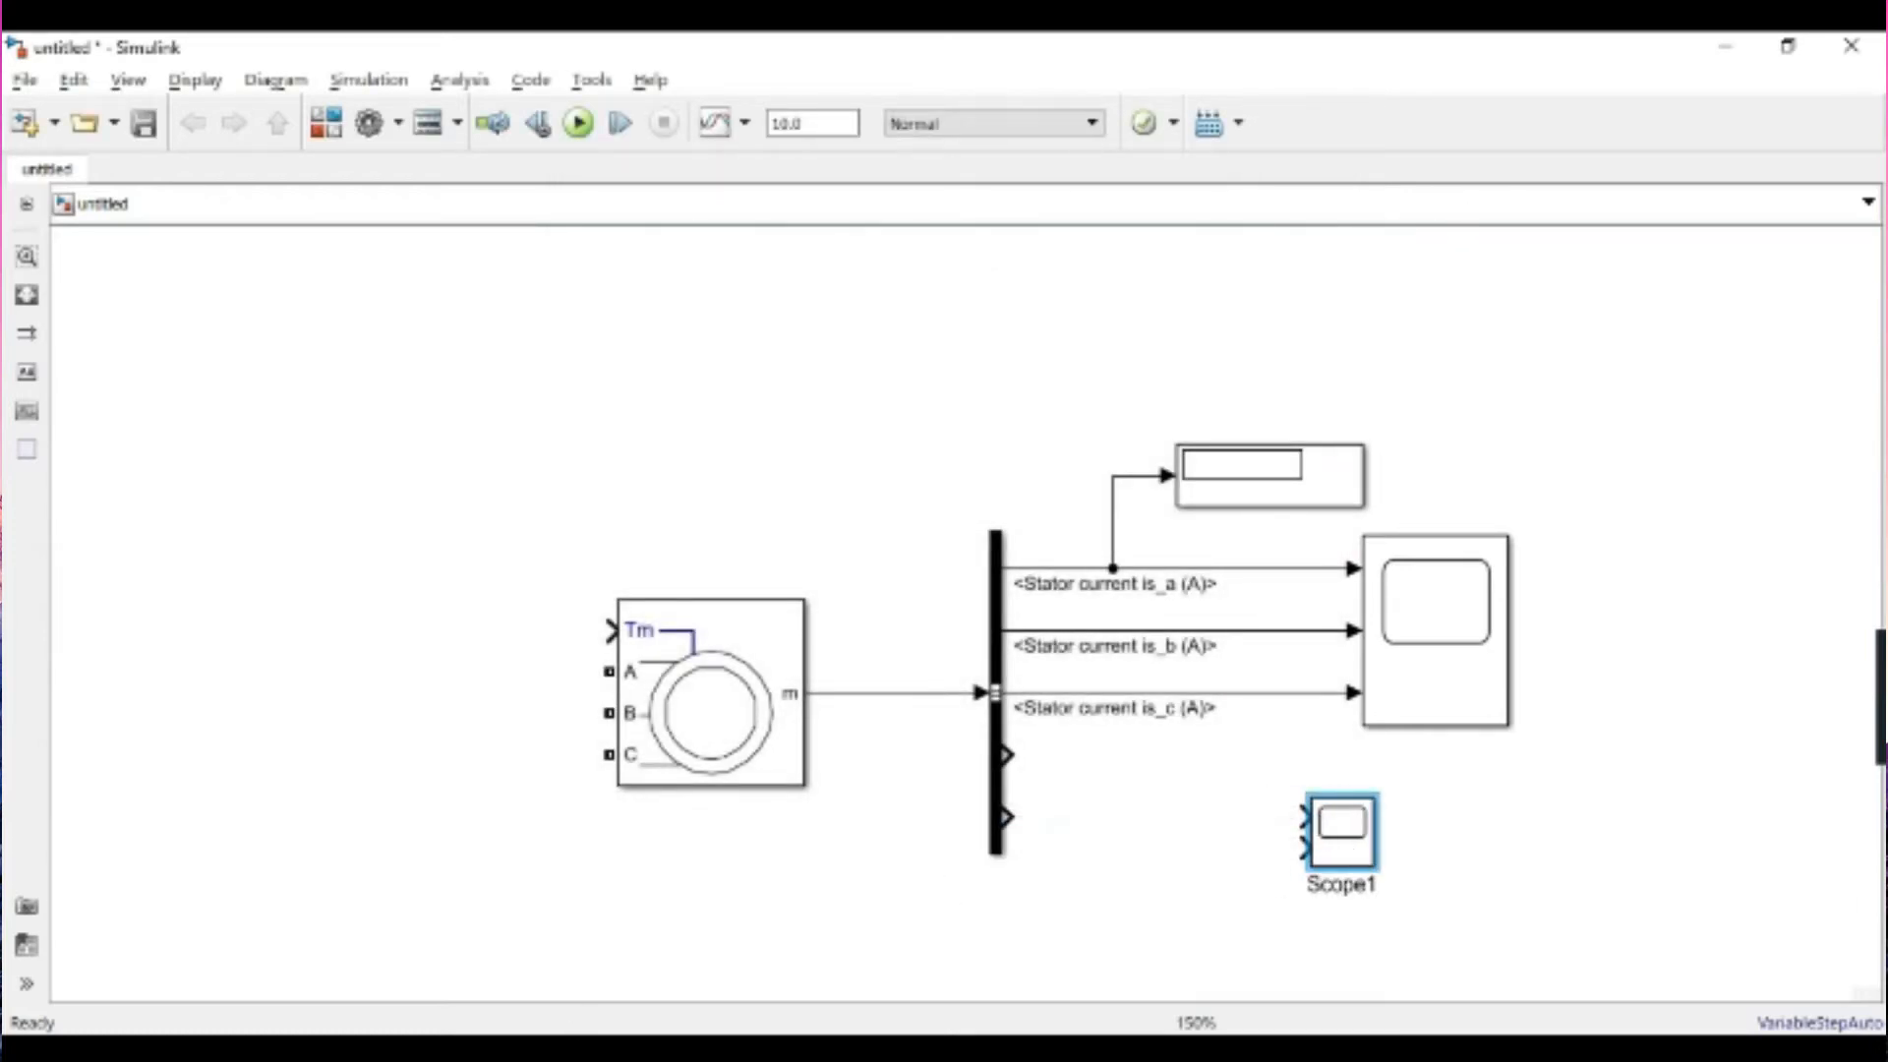
pyautogui.click(1200, 889)
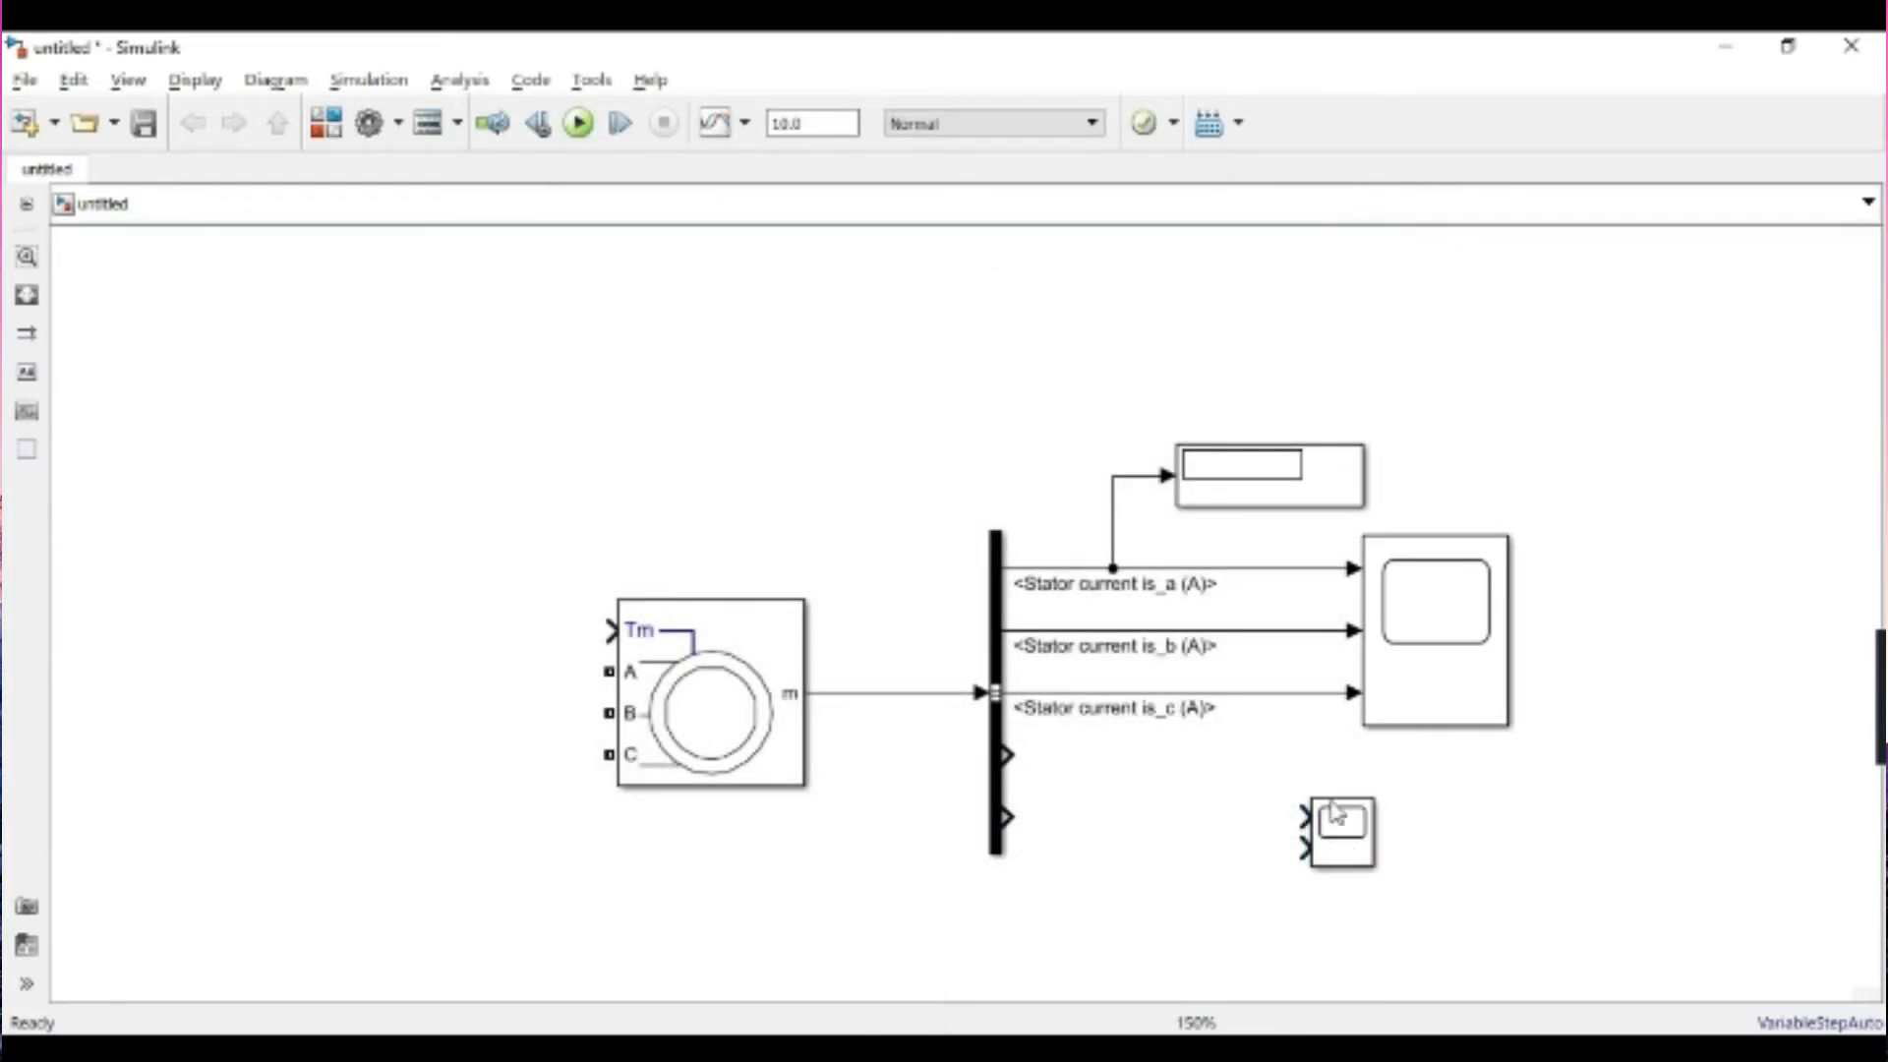
pyautogui.moveTo(1007, 814); pyautogui.dragTo(1305, 848)
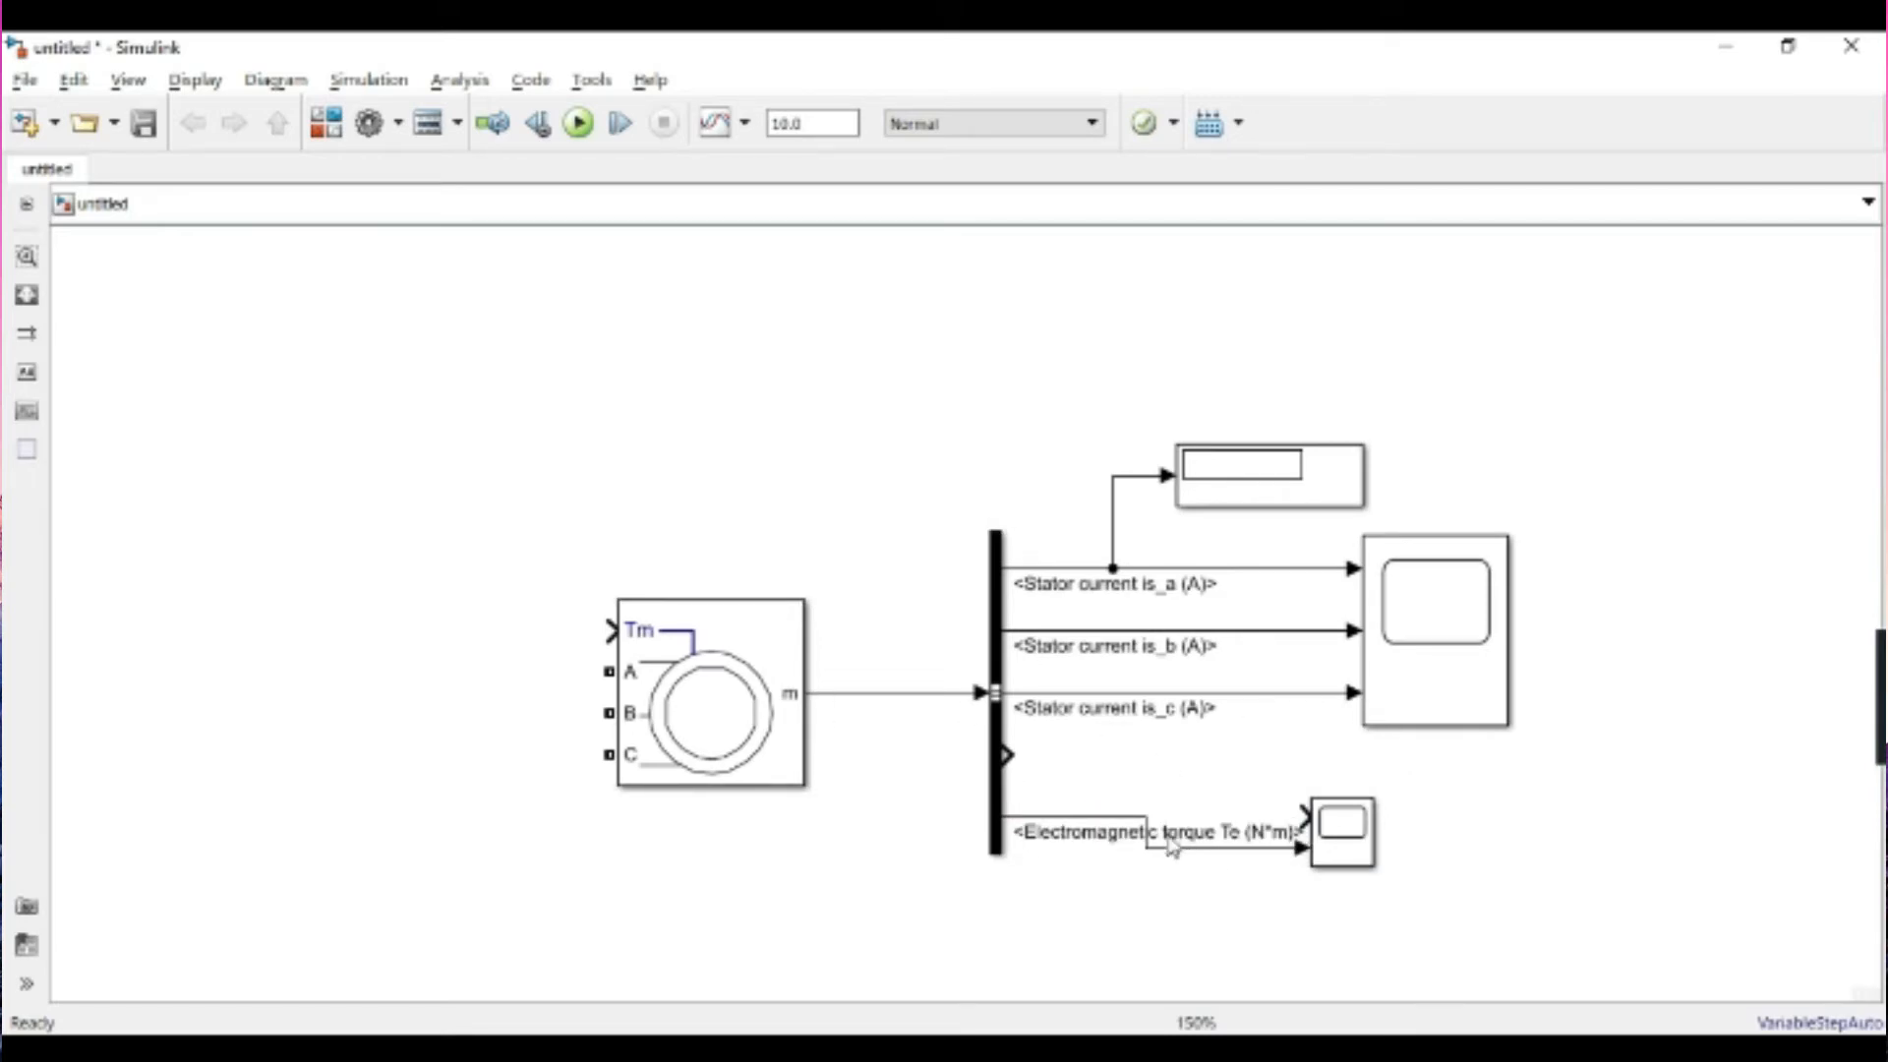
pyautogui.moveTo(1170, 848); pyautogui.dragTo(1225, 879)
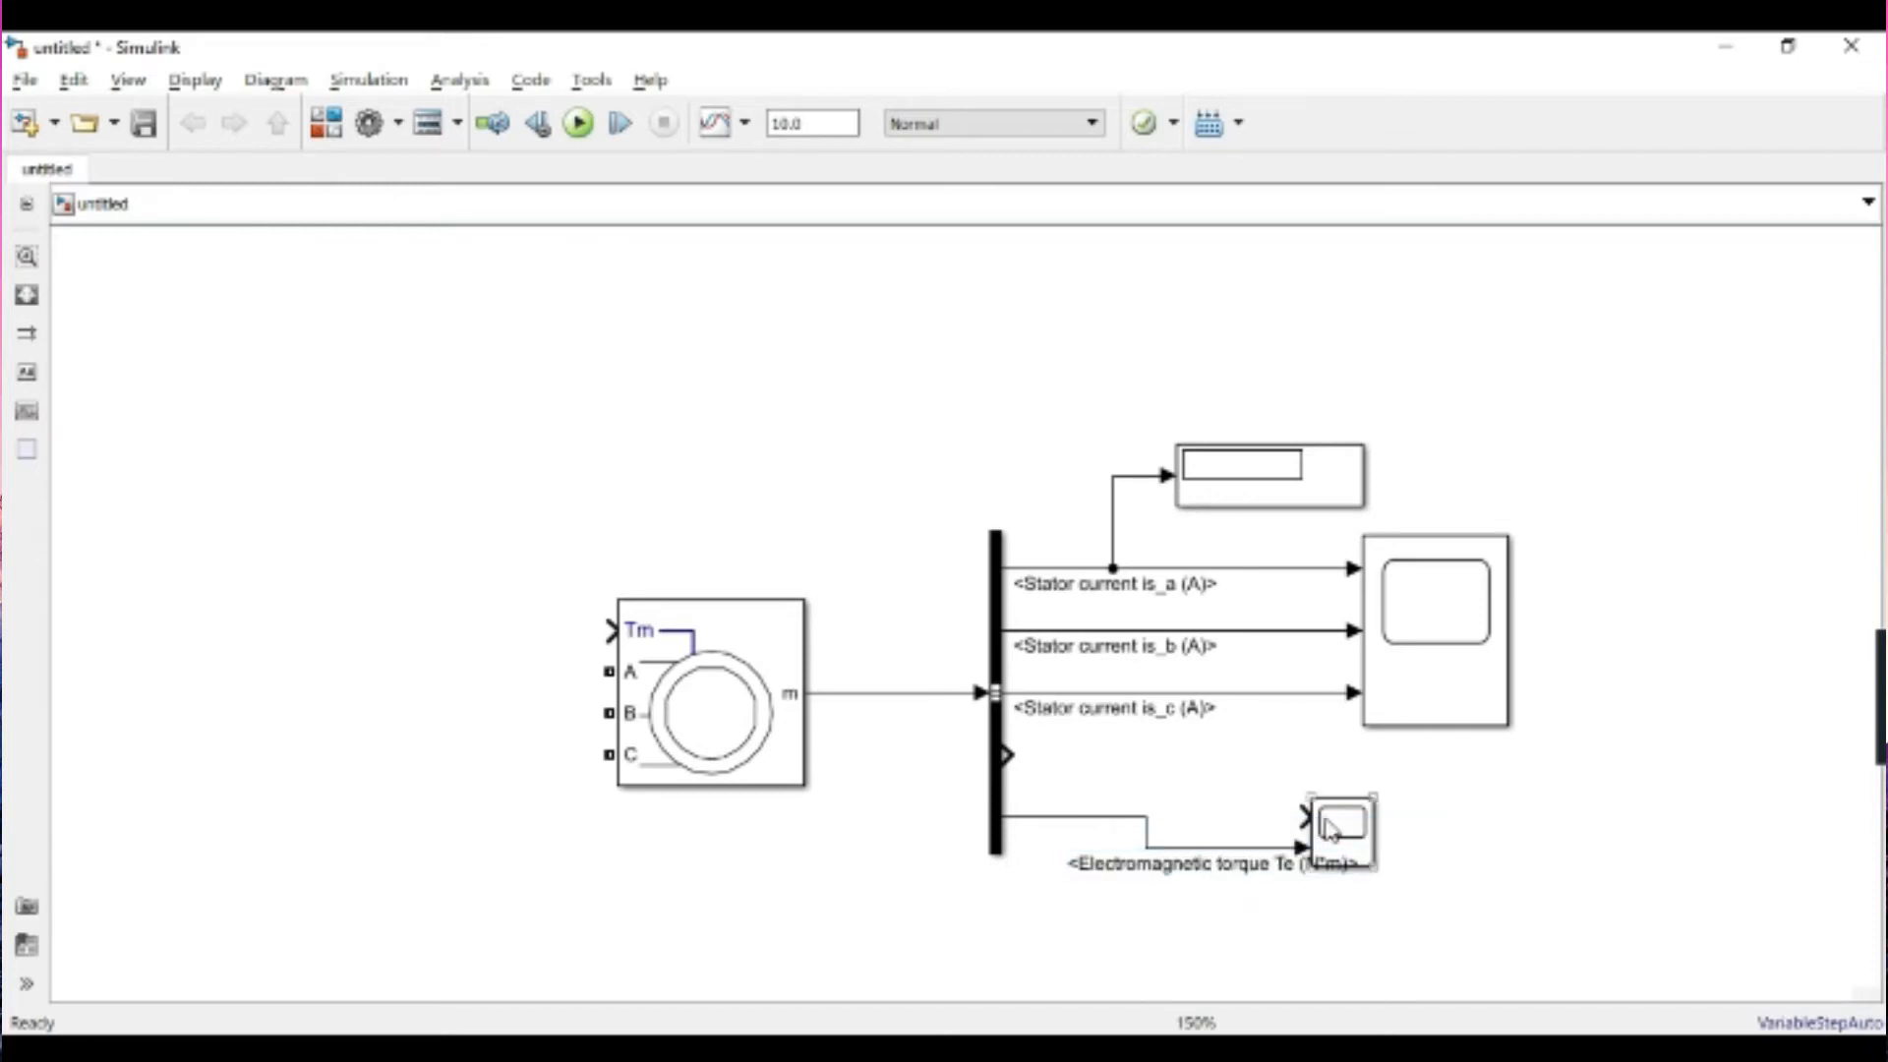
pyautogui.moveTo(1329, 829); pyautogui.dragTo(1478, 822)
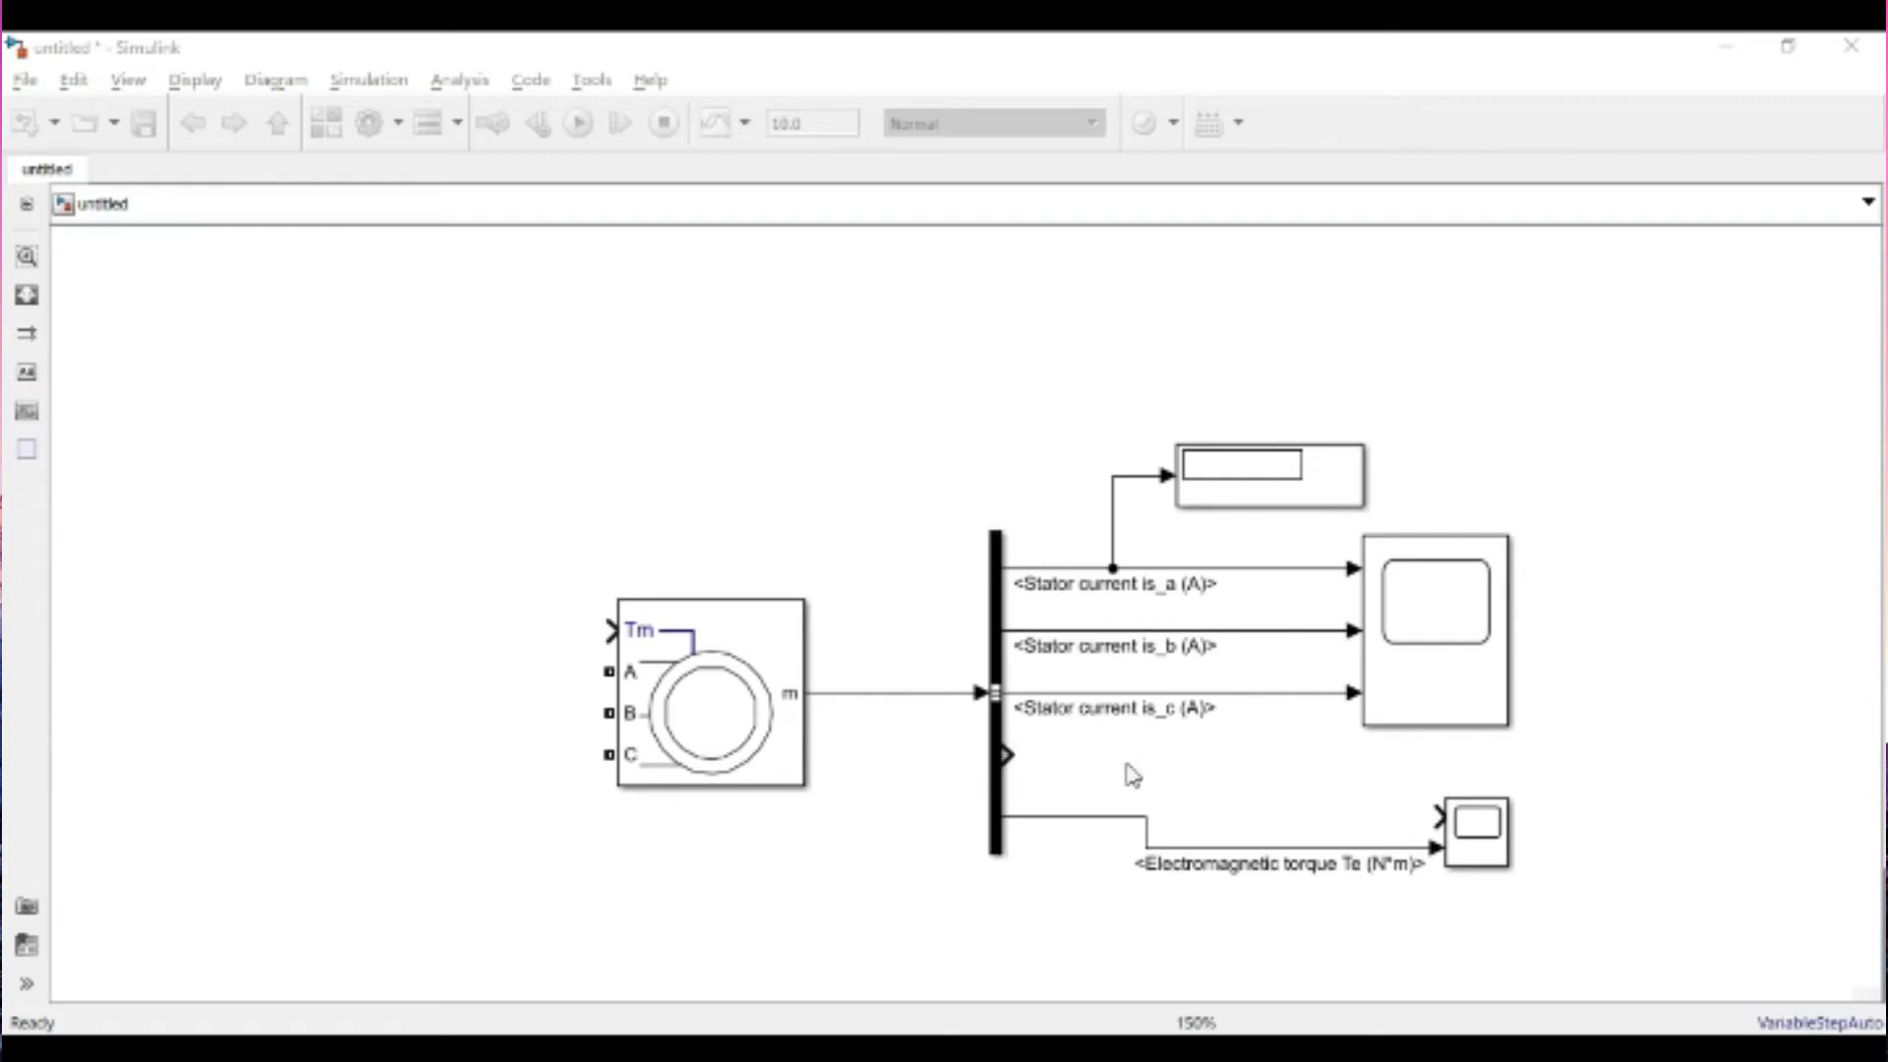
# - Insert a Gain block between the bus selector's rotor speed output and the second Scope
pyautogui.doubleClick(1232, 782)
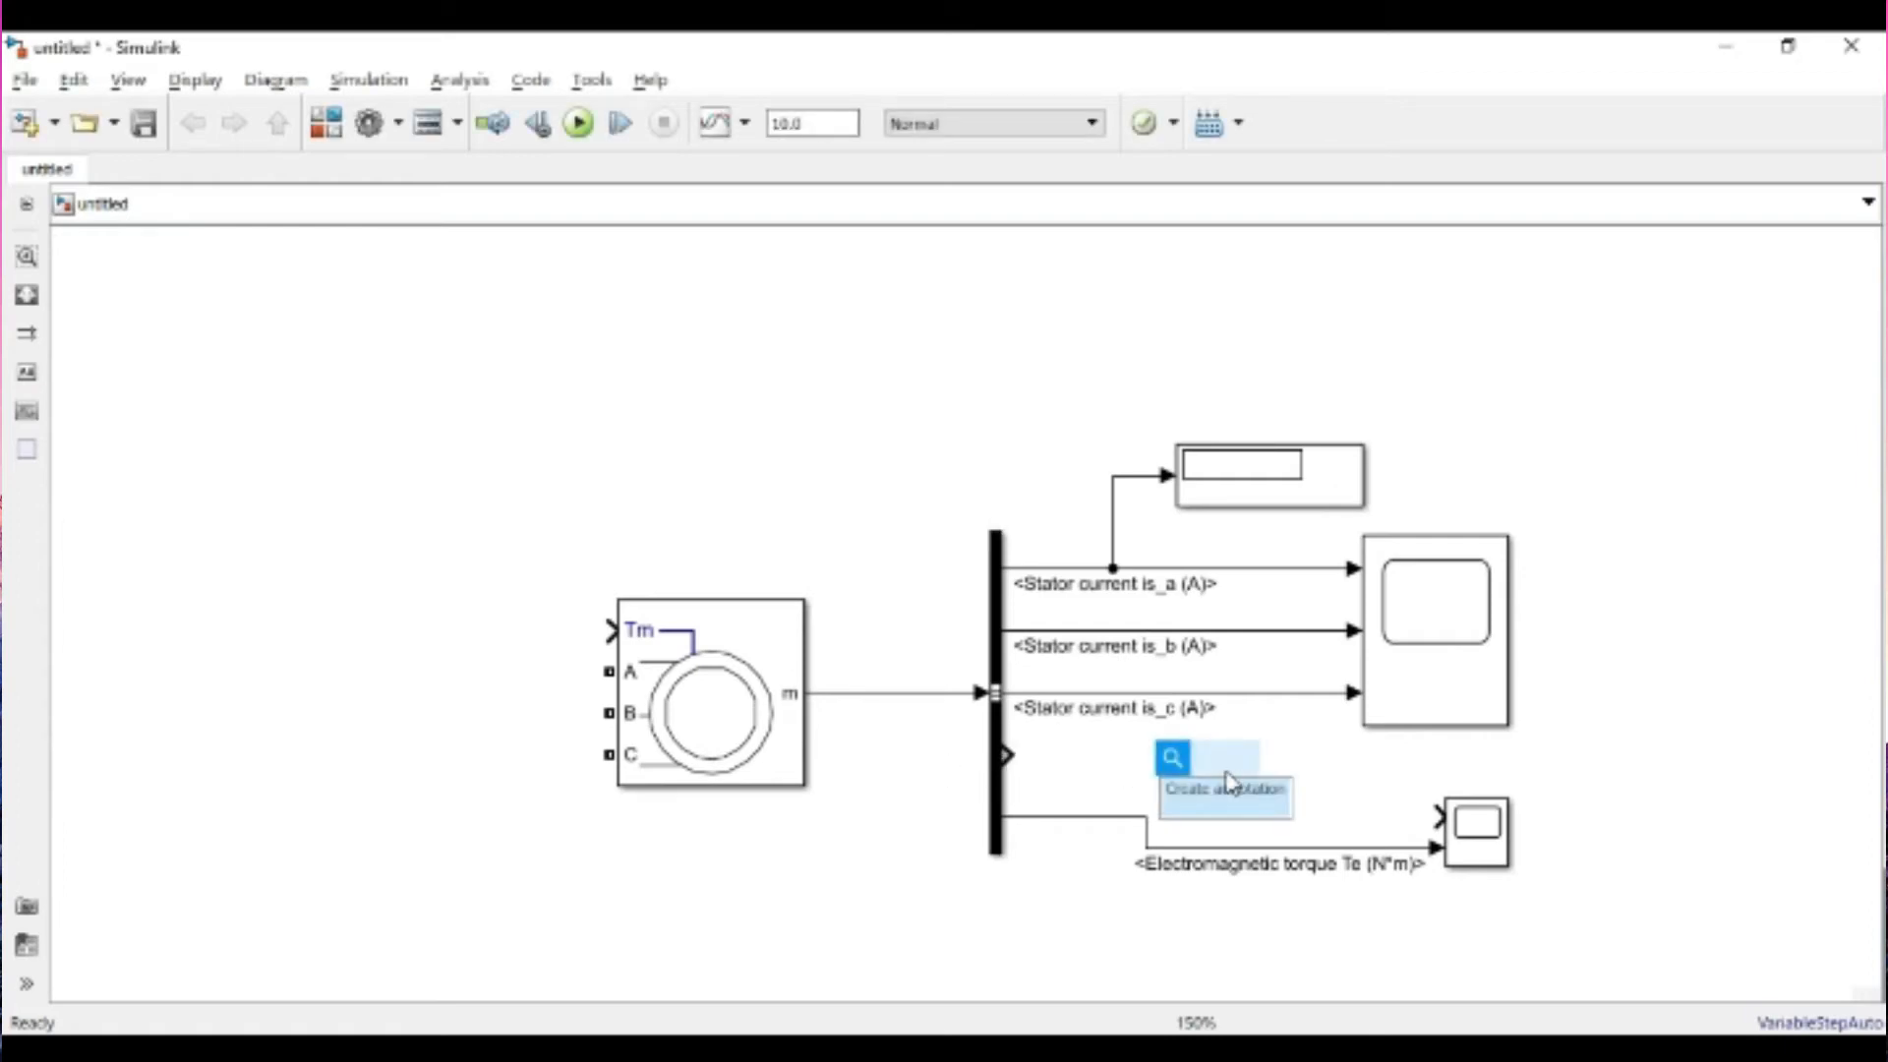
pyautogui.write('gain')
pyautogui.press('Return')
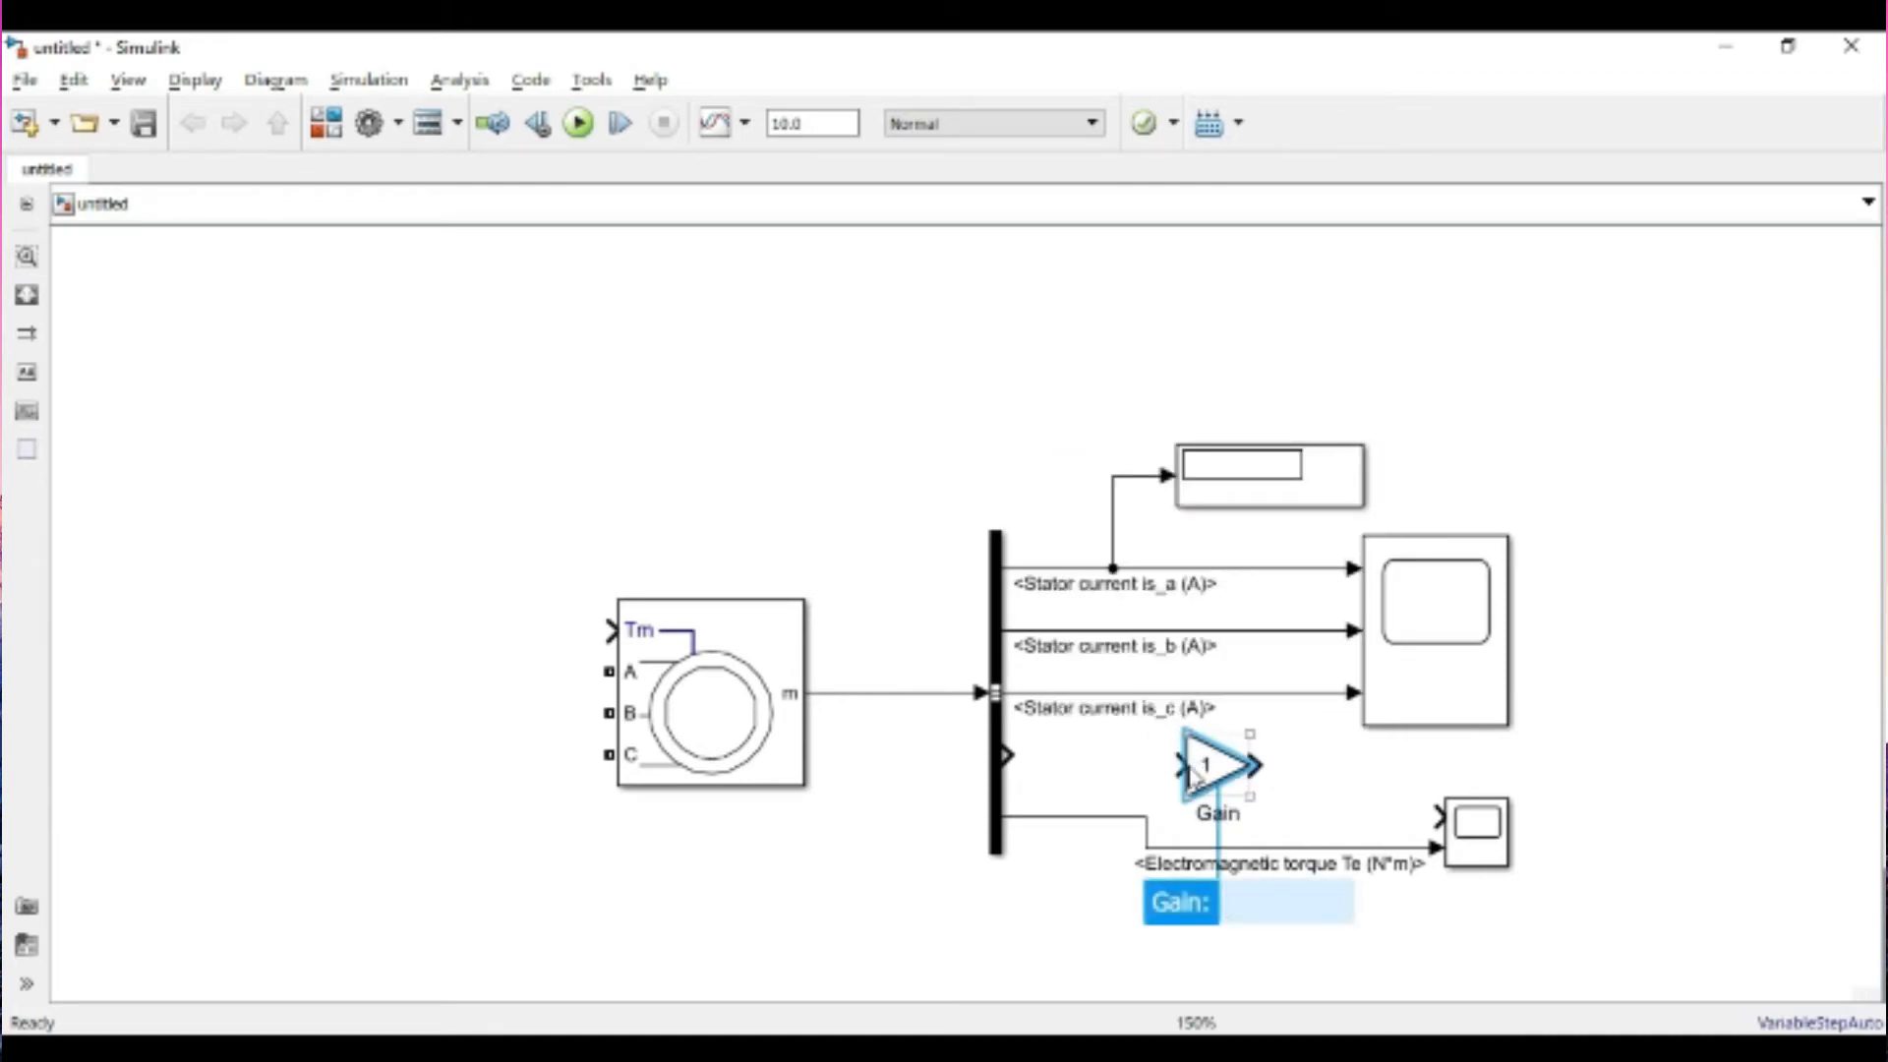
# - Set the gain to 60/(2*pi) and wire the rotor speed output through the Gain block to the second Scope's upper input
pyautogui.doubleClick(1214, 765)
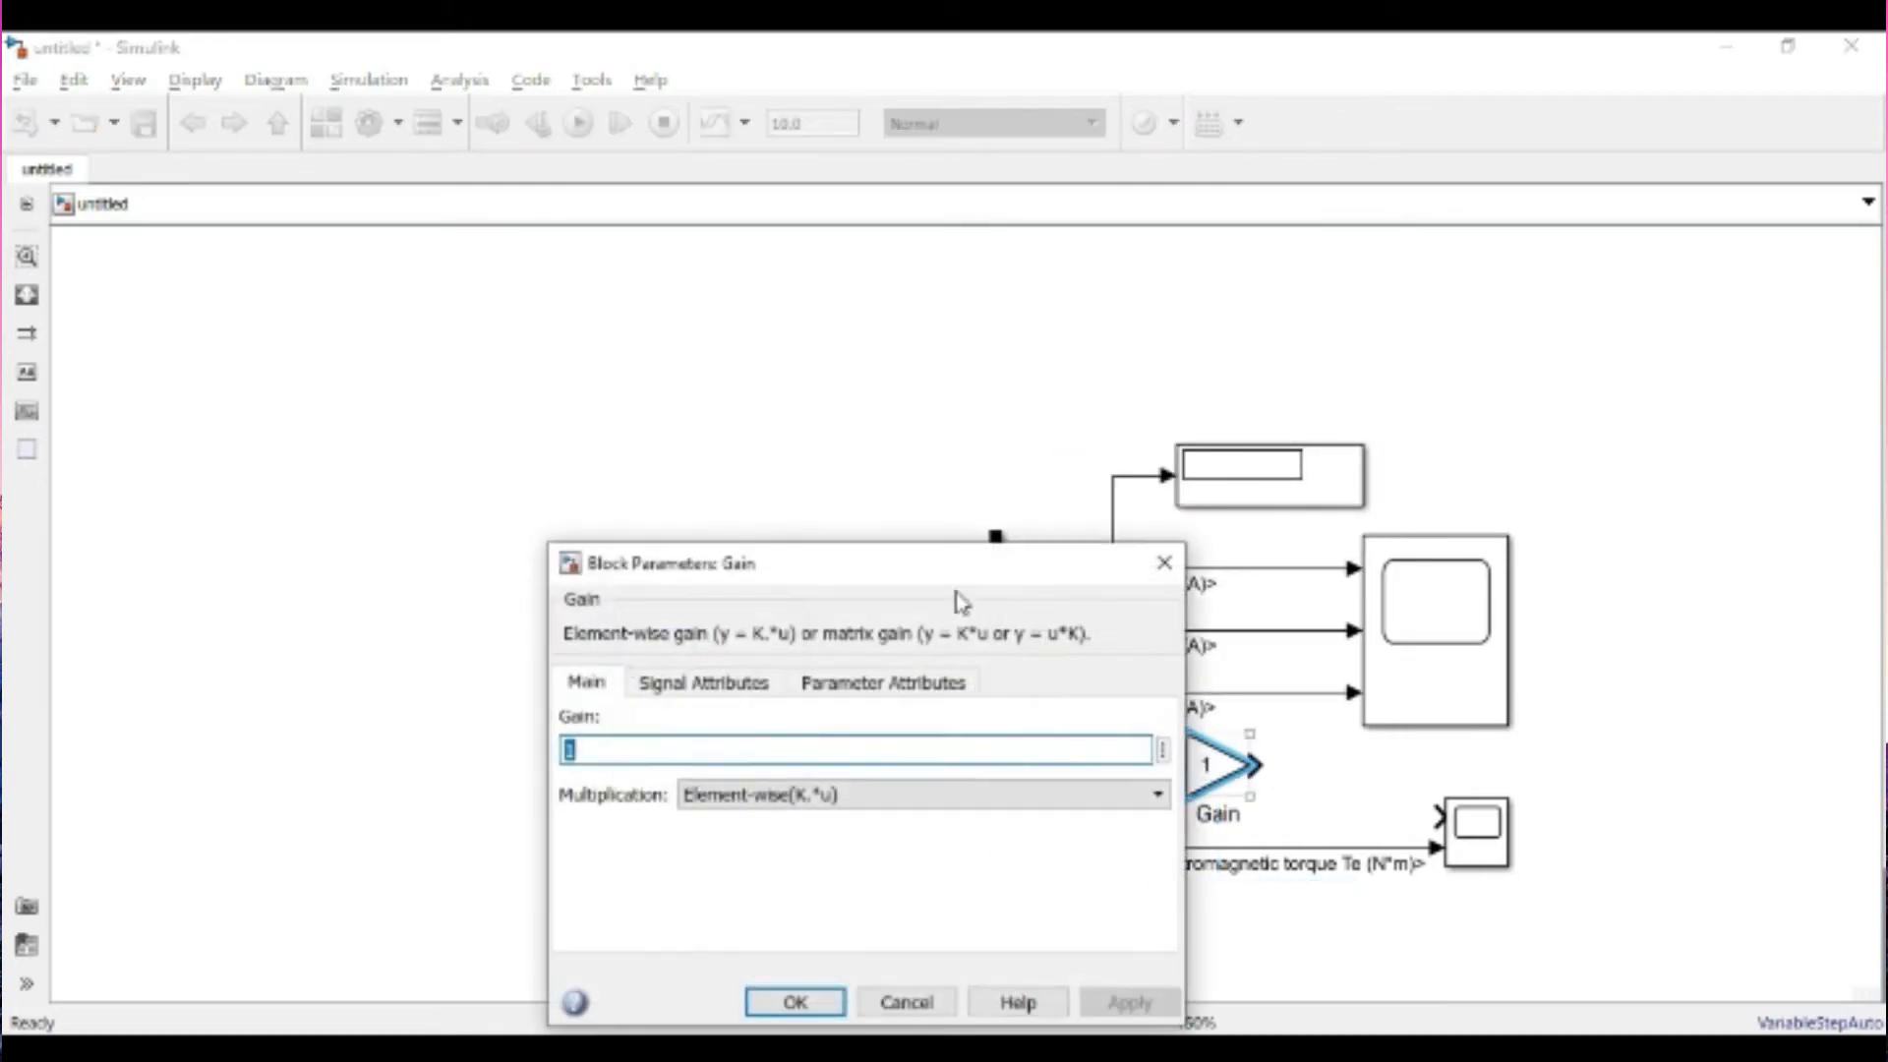
pyautogui.write('60/(2*pi')
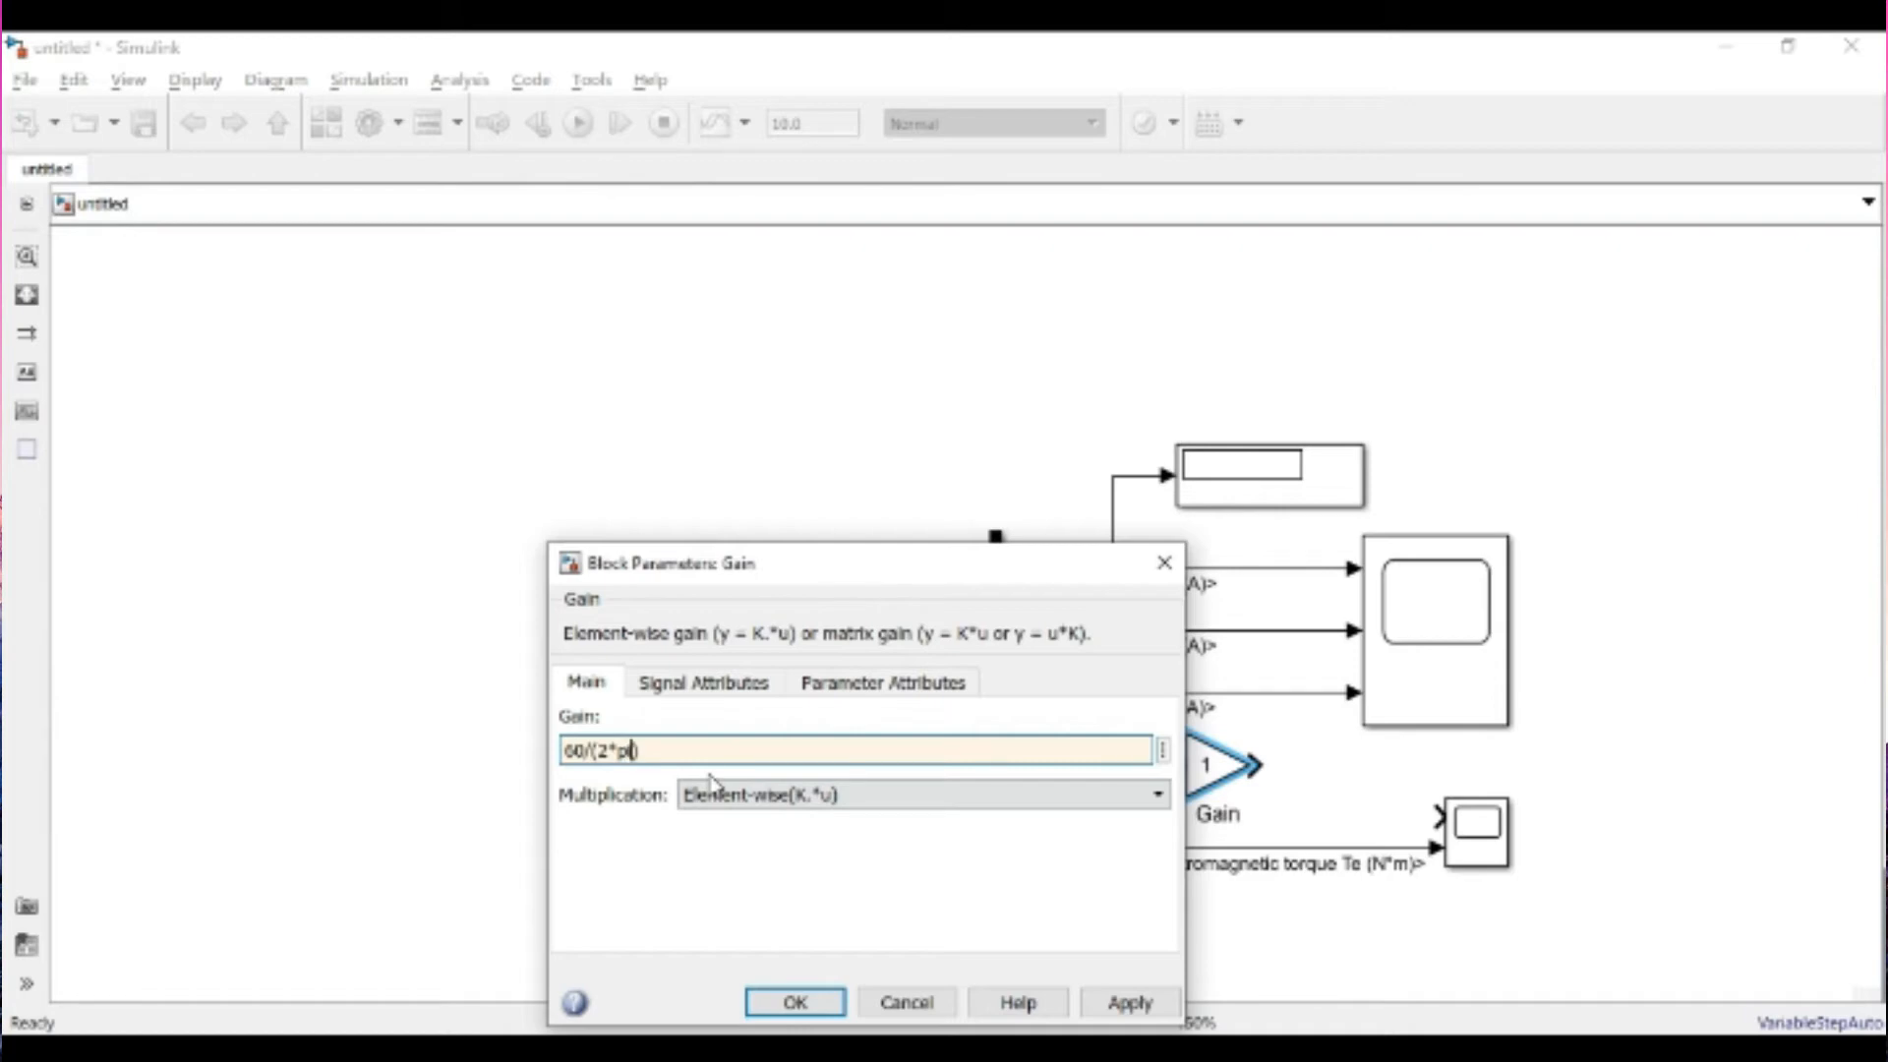
pyautogui.click(792, 1001)
pyautogui.moveTo(1004, 753); pyautogui.dragTo(1435, 815)
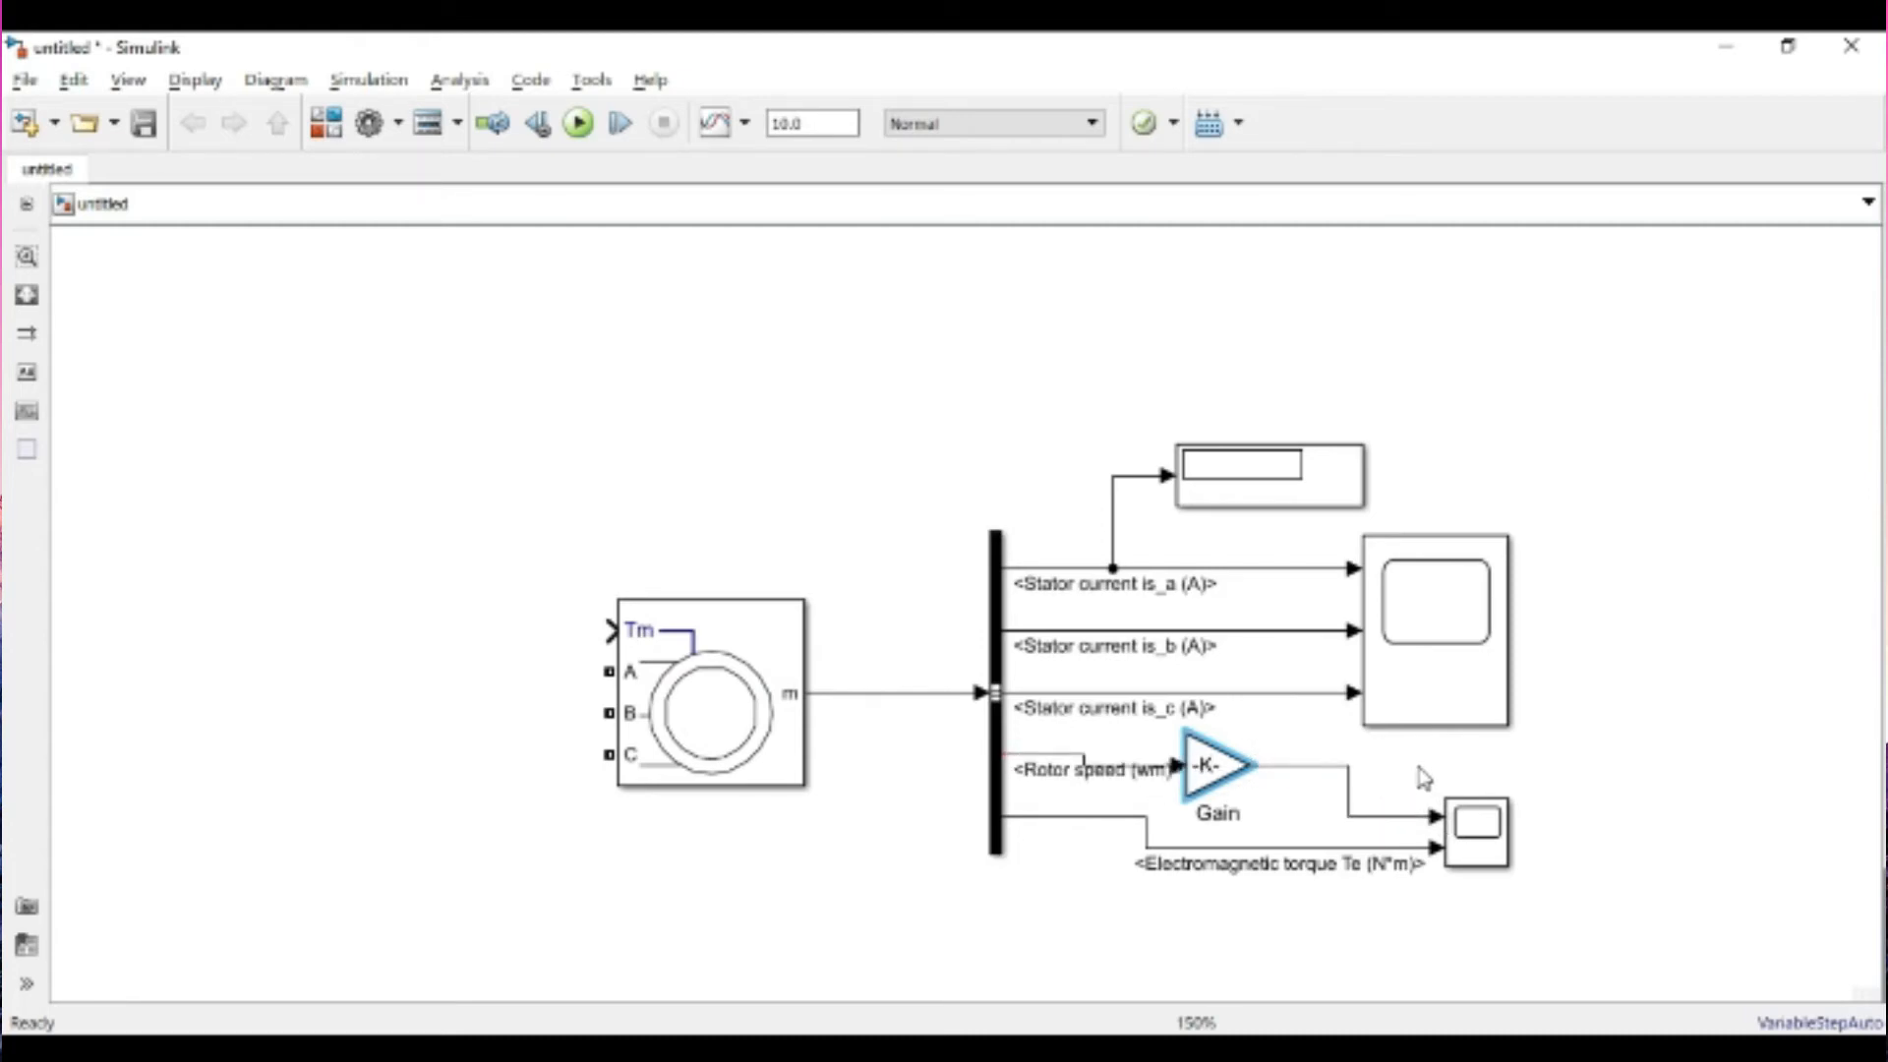
pyautogui.hotkey('ctrl', 't')
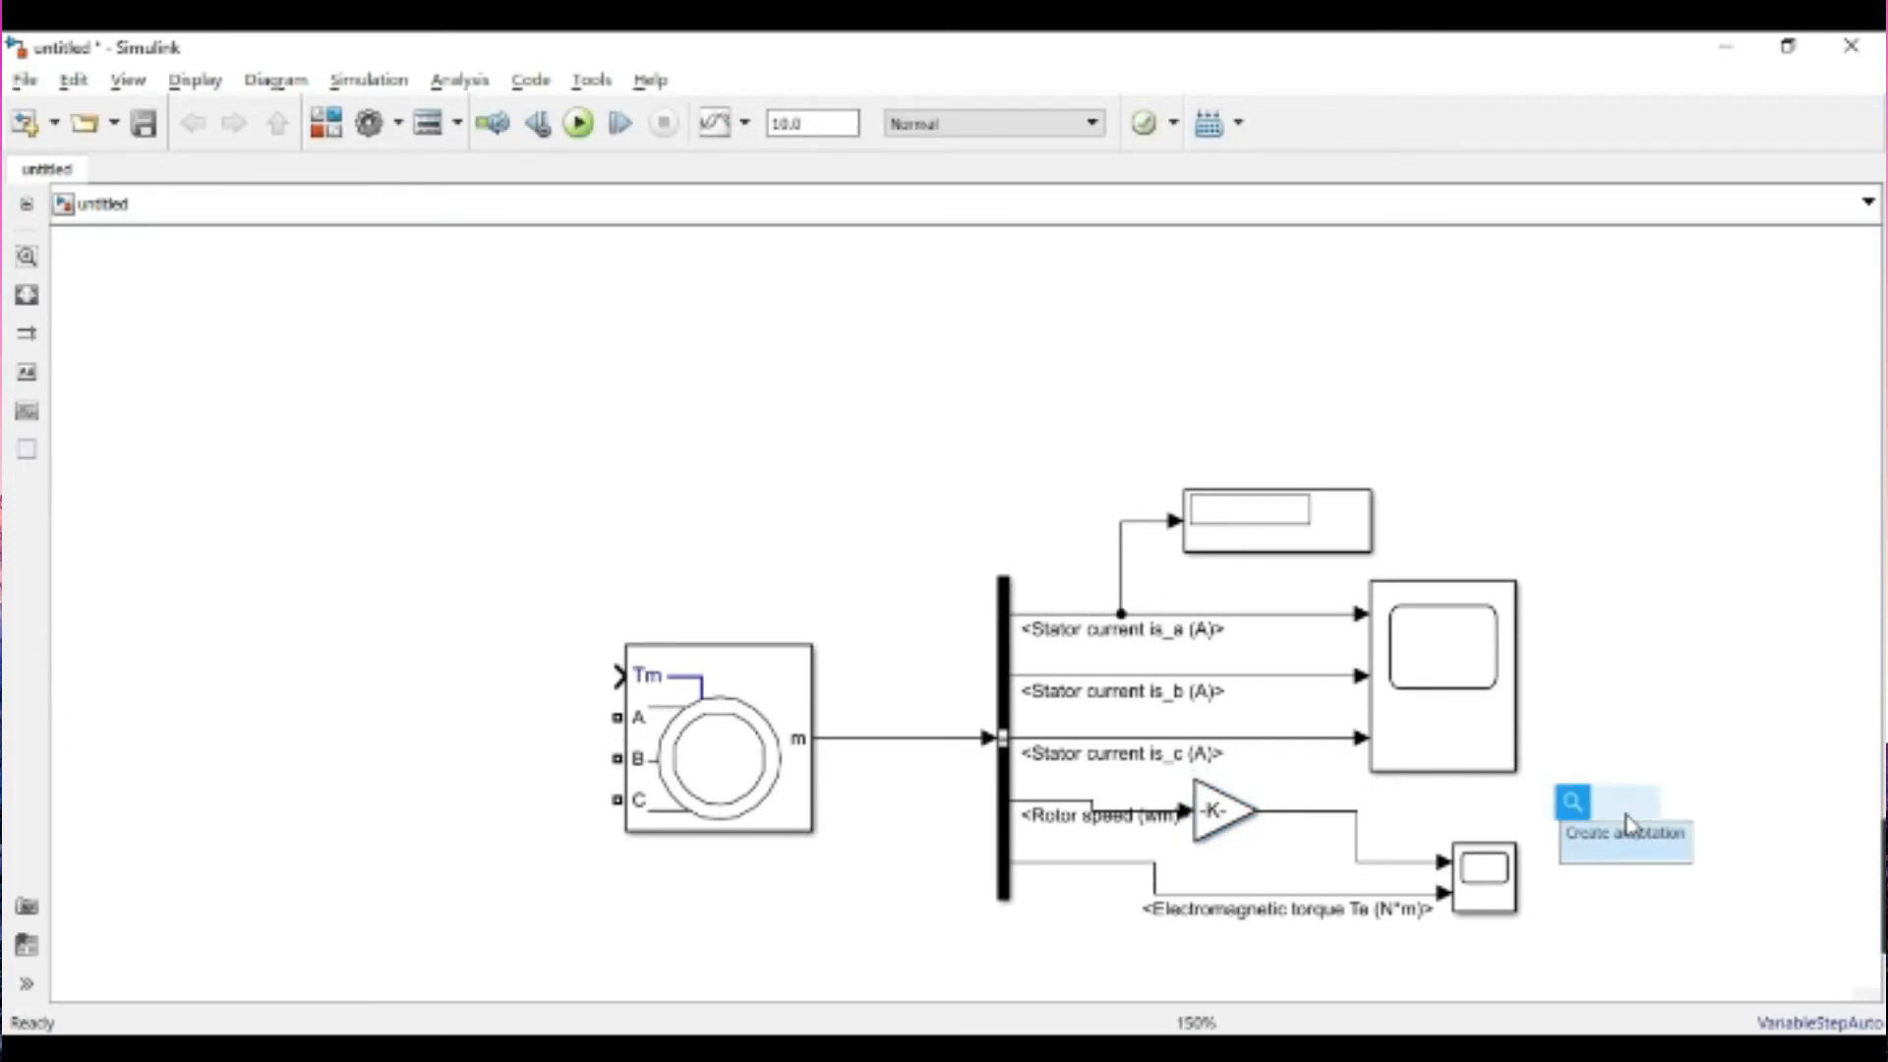
# - Insert a Display block beside the second Scope and place a copy of it below that Scope
pyautogui.doubleClick(1627, 792)
pyautogui.click(1627, 792)
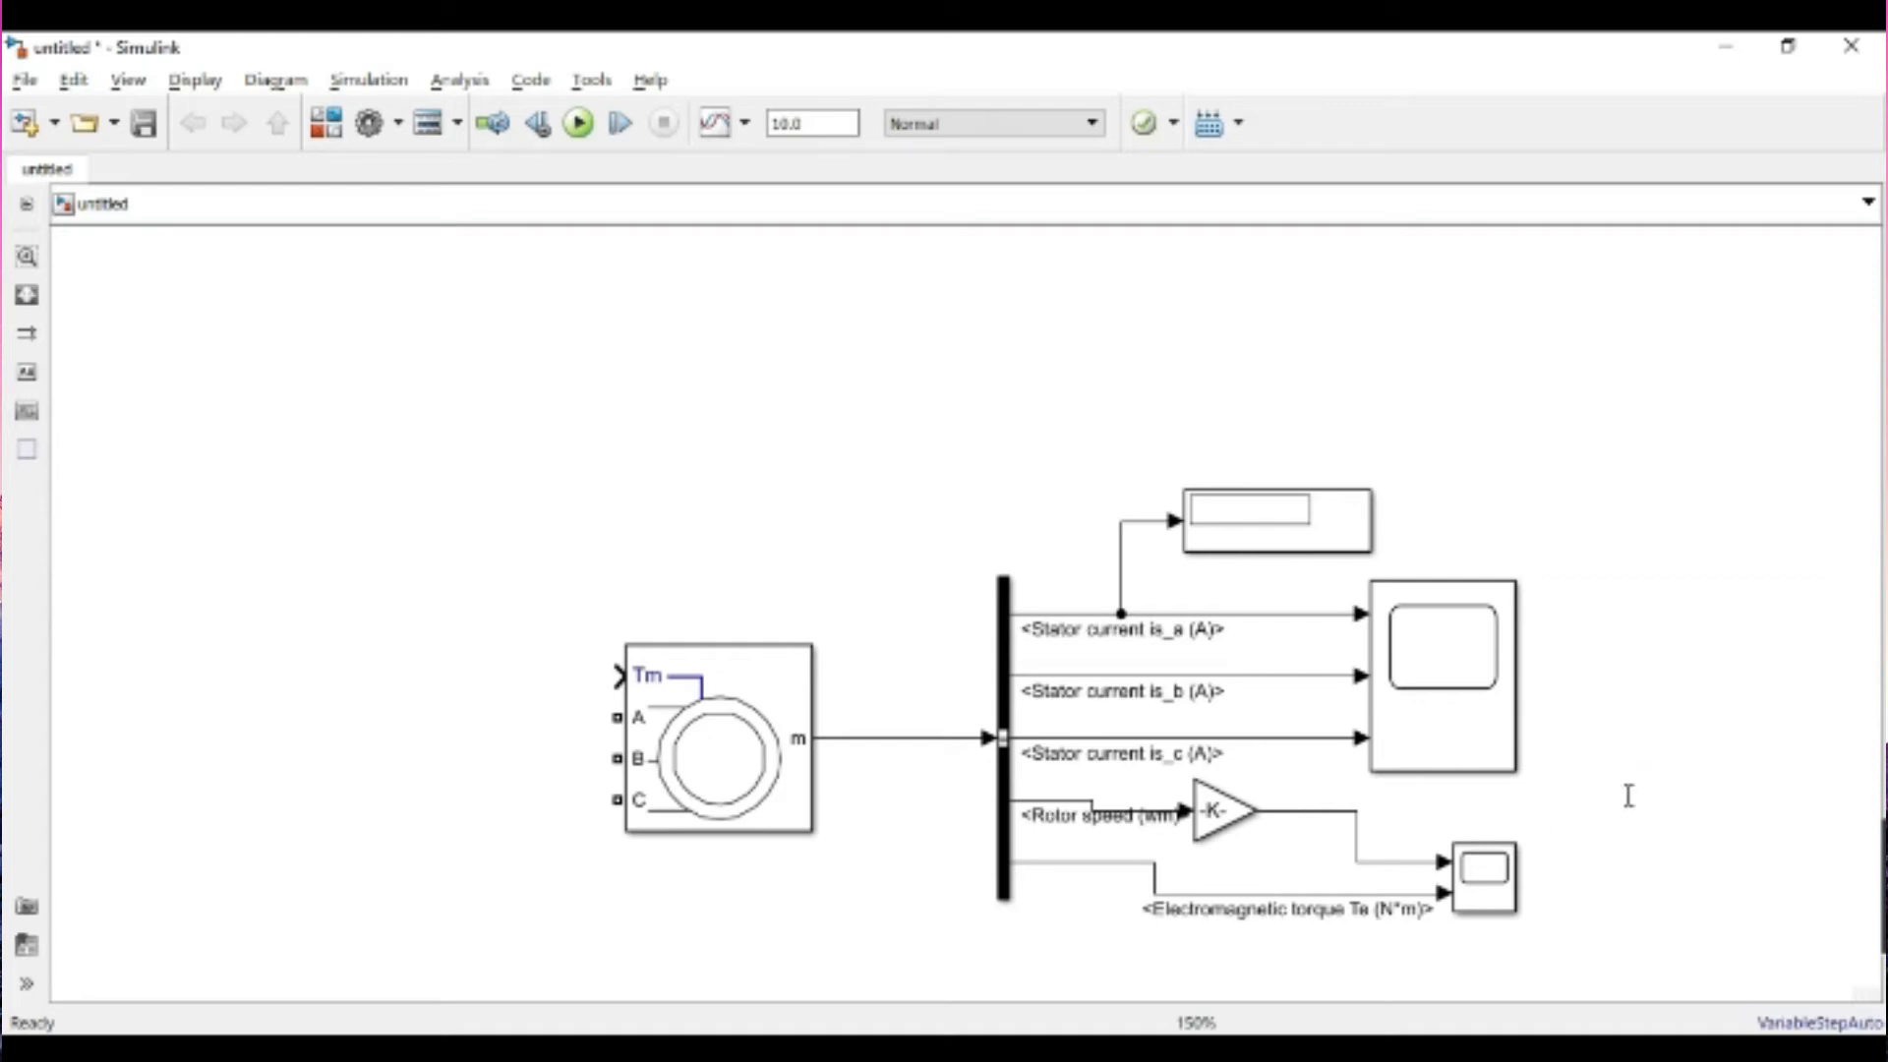
pyautogui.doubleClick(1626, 793)
pyautogui.write('displ')
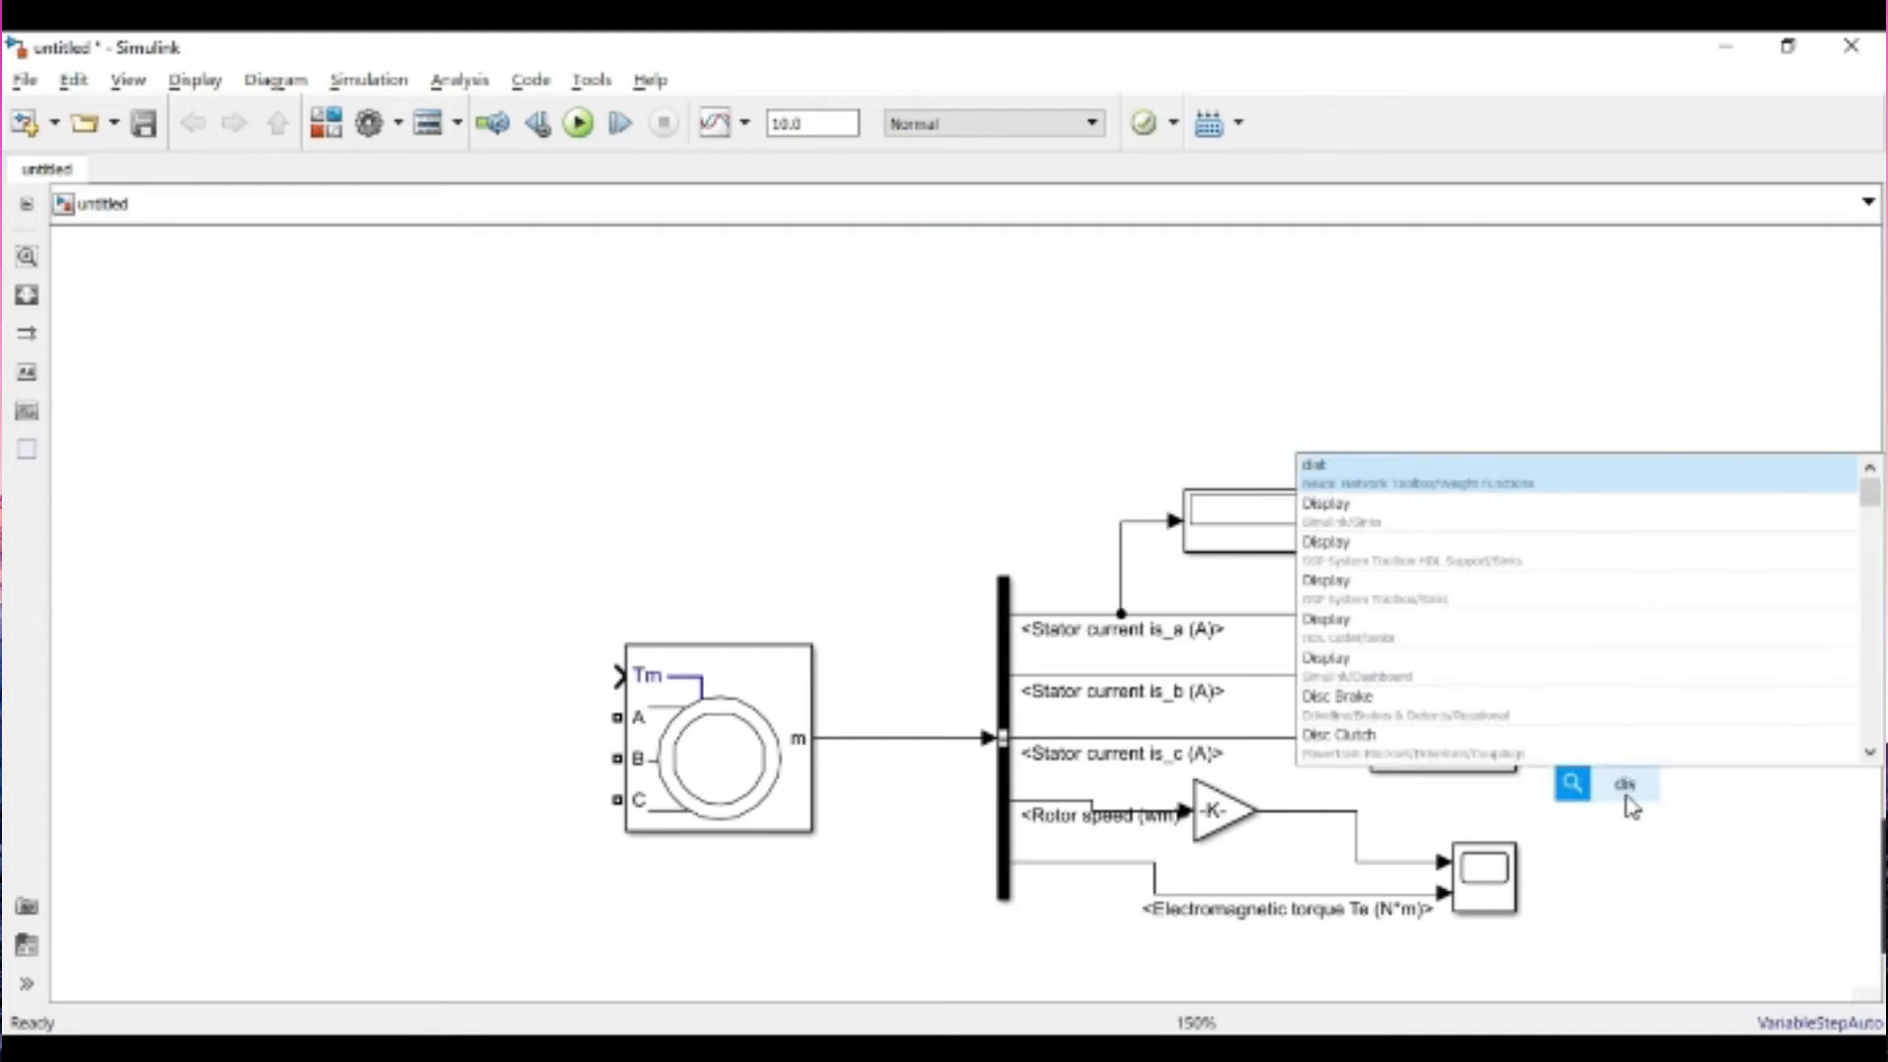
pyautogui.press('Return')
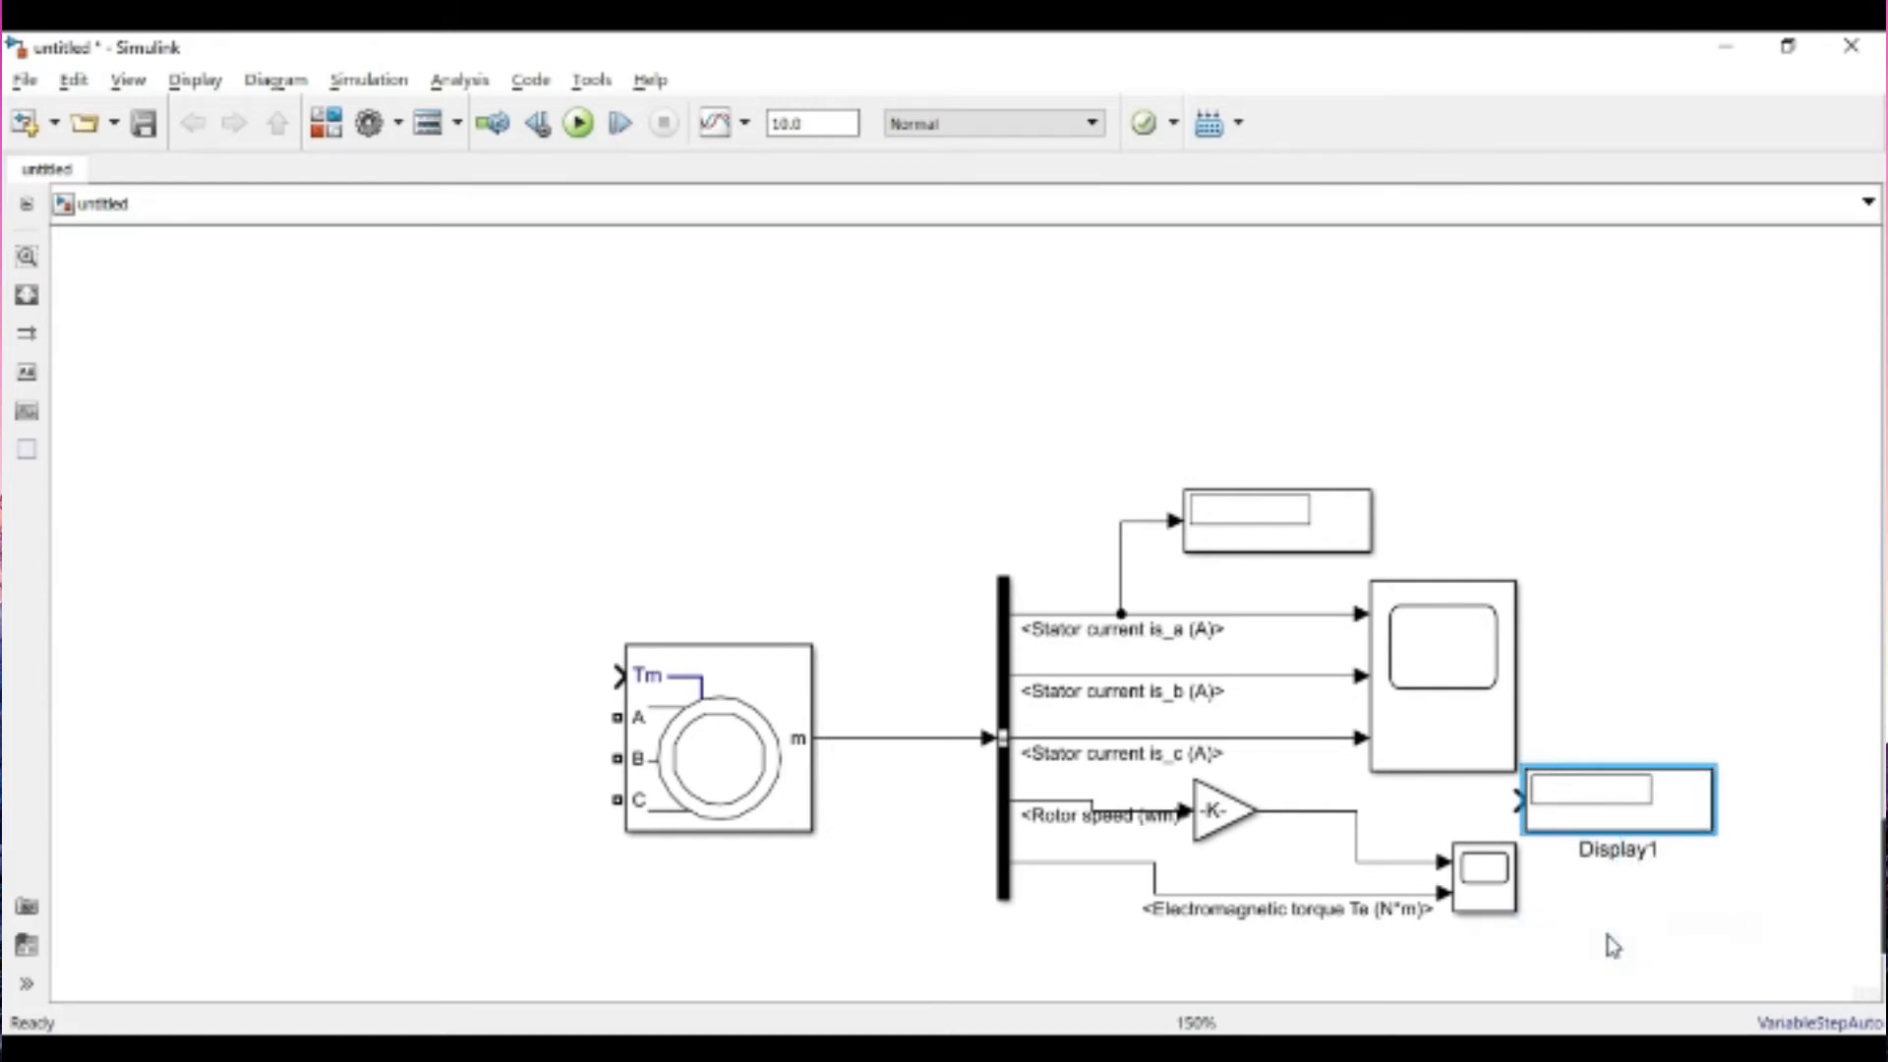
pyautogui.moveTo(1613, 814); pyautogui.dragTo(1546, 973)
pyautogui.scroll(-2, 1545, 974)
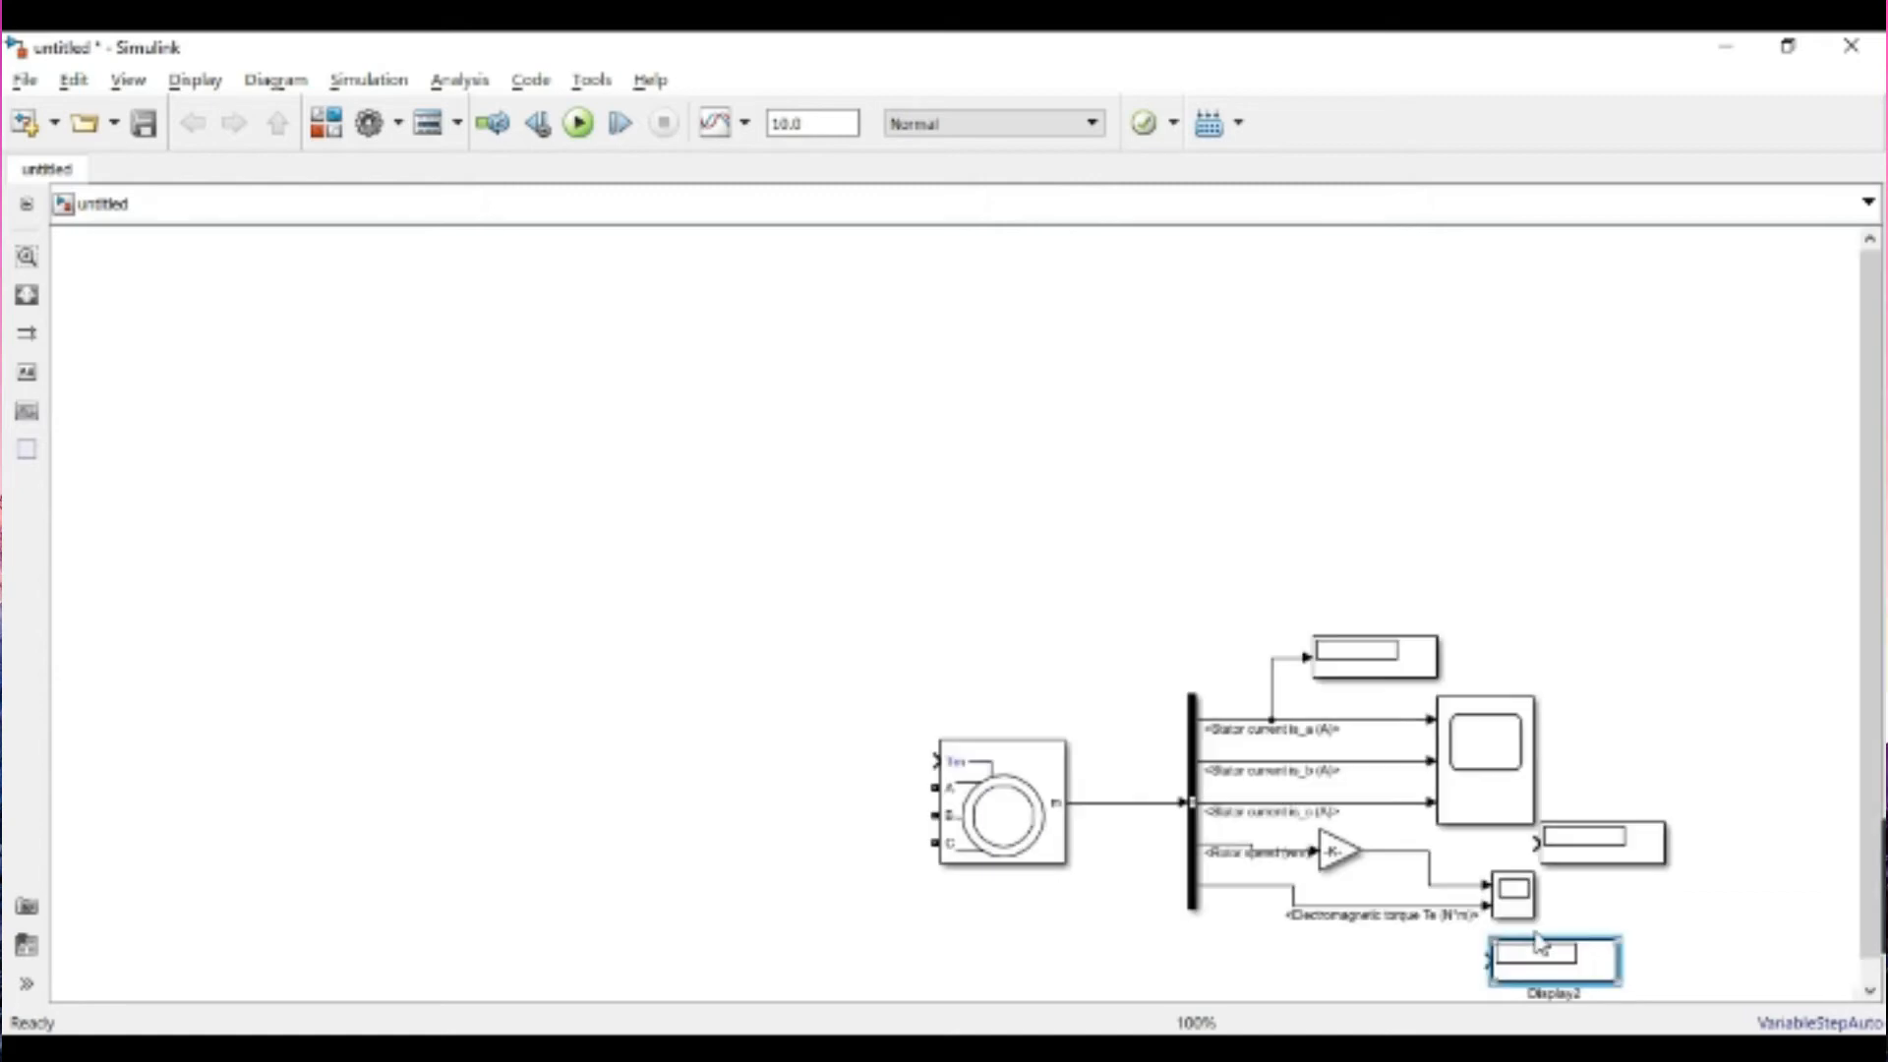
pyautogui.scroll(1, 1497, 929)
pyautogui.click(1373, 949)
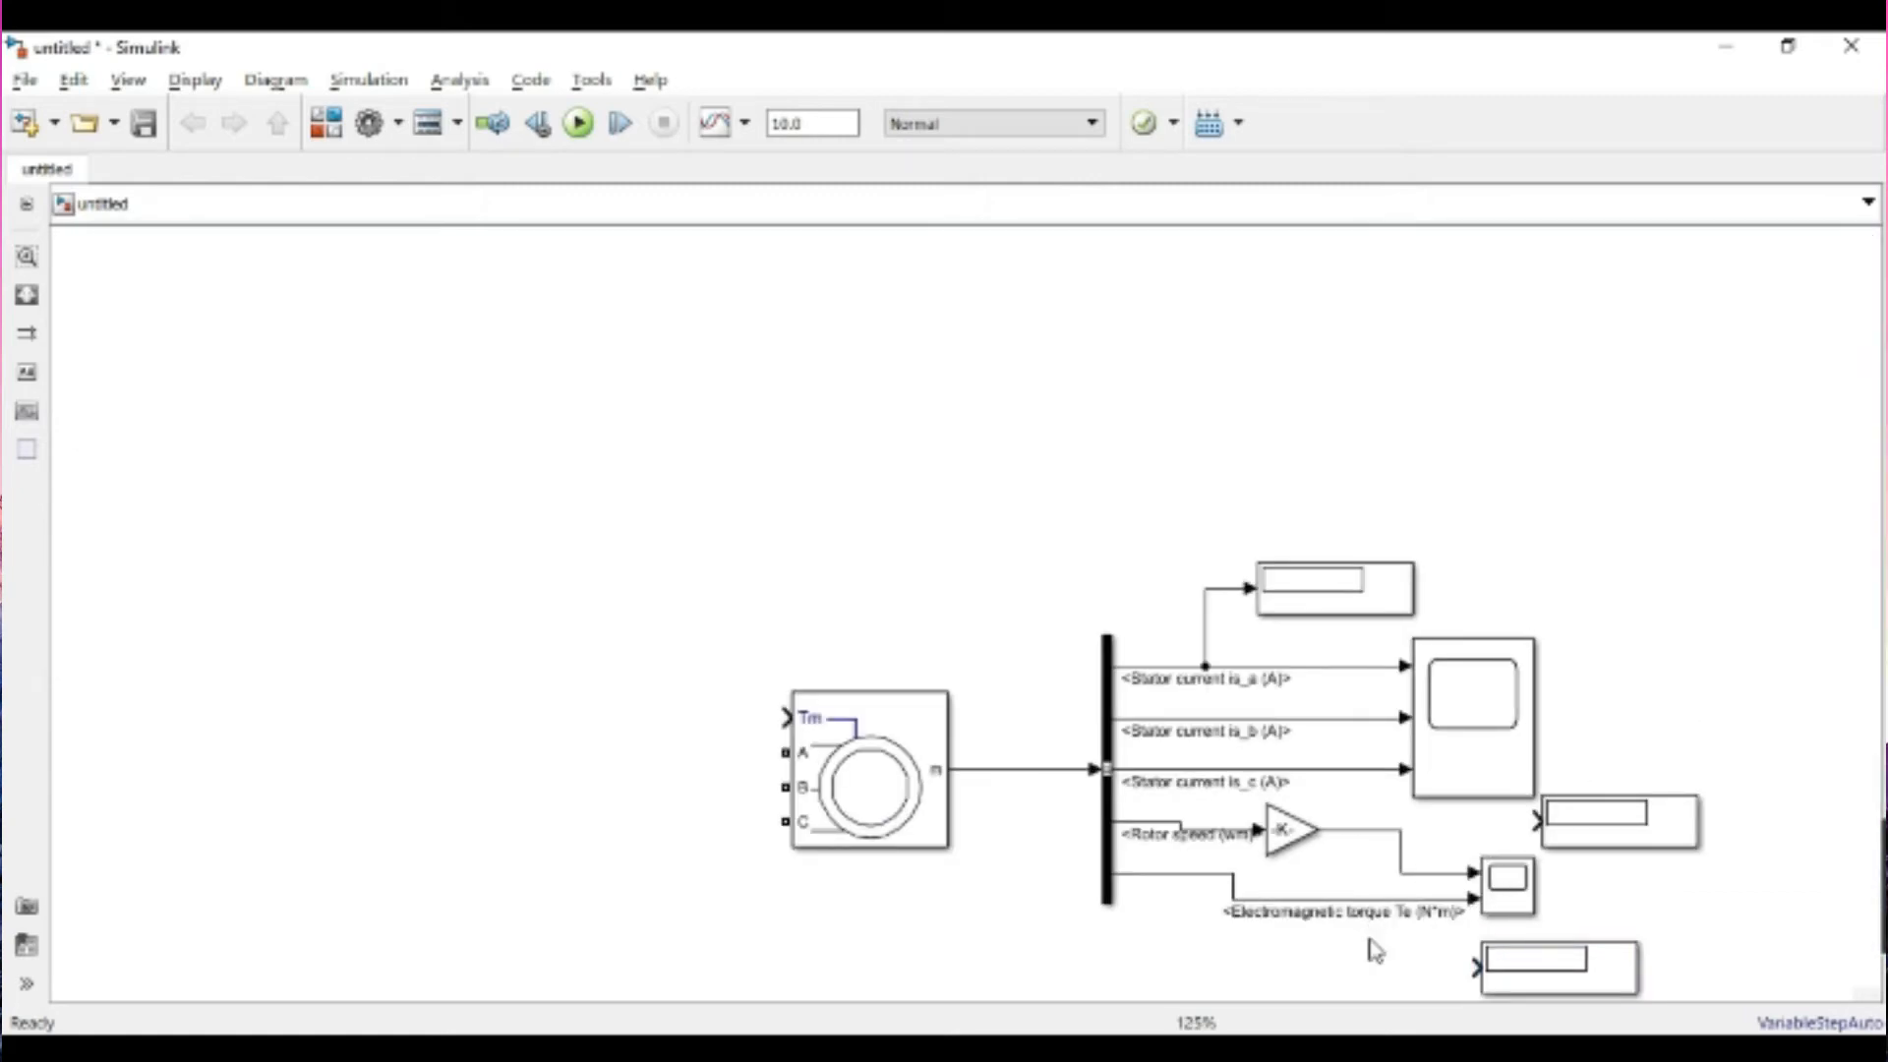
# - Connect the Display beside the second Scope to the Gain output line and the Display below it to the electromagnetic torque line
pyautogui.scroll(3, 1373, 949)
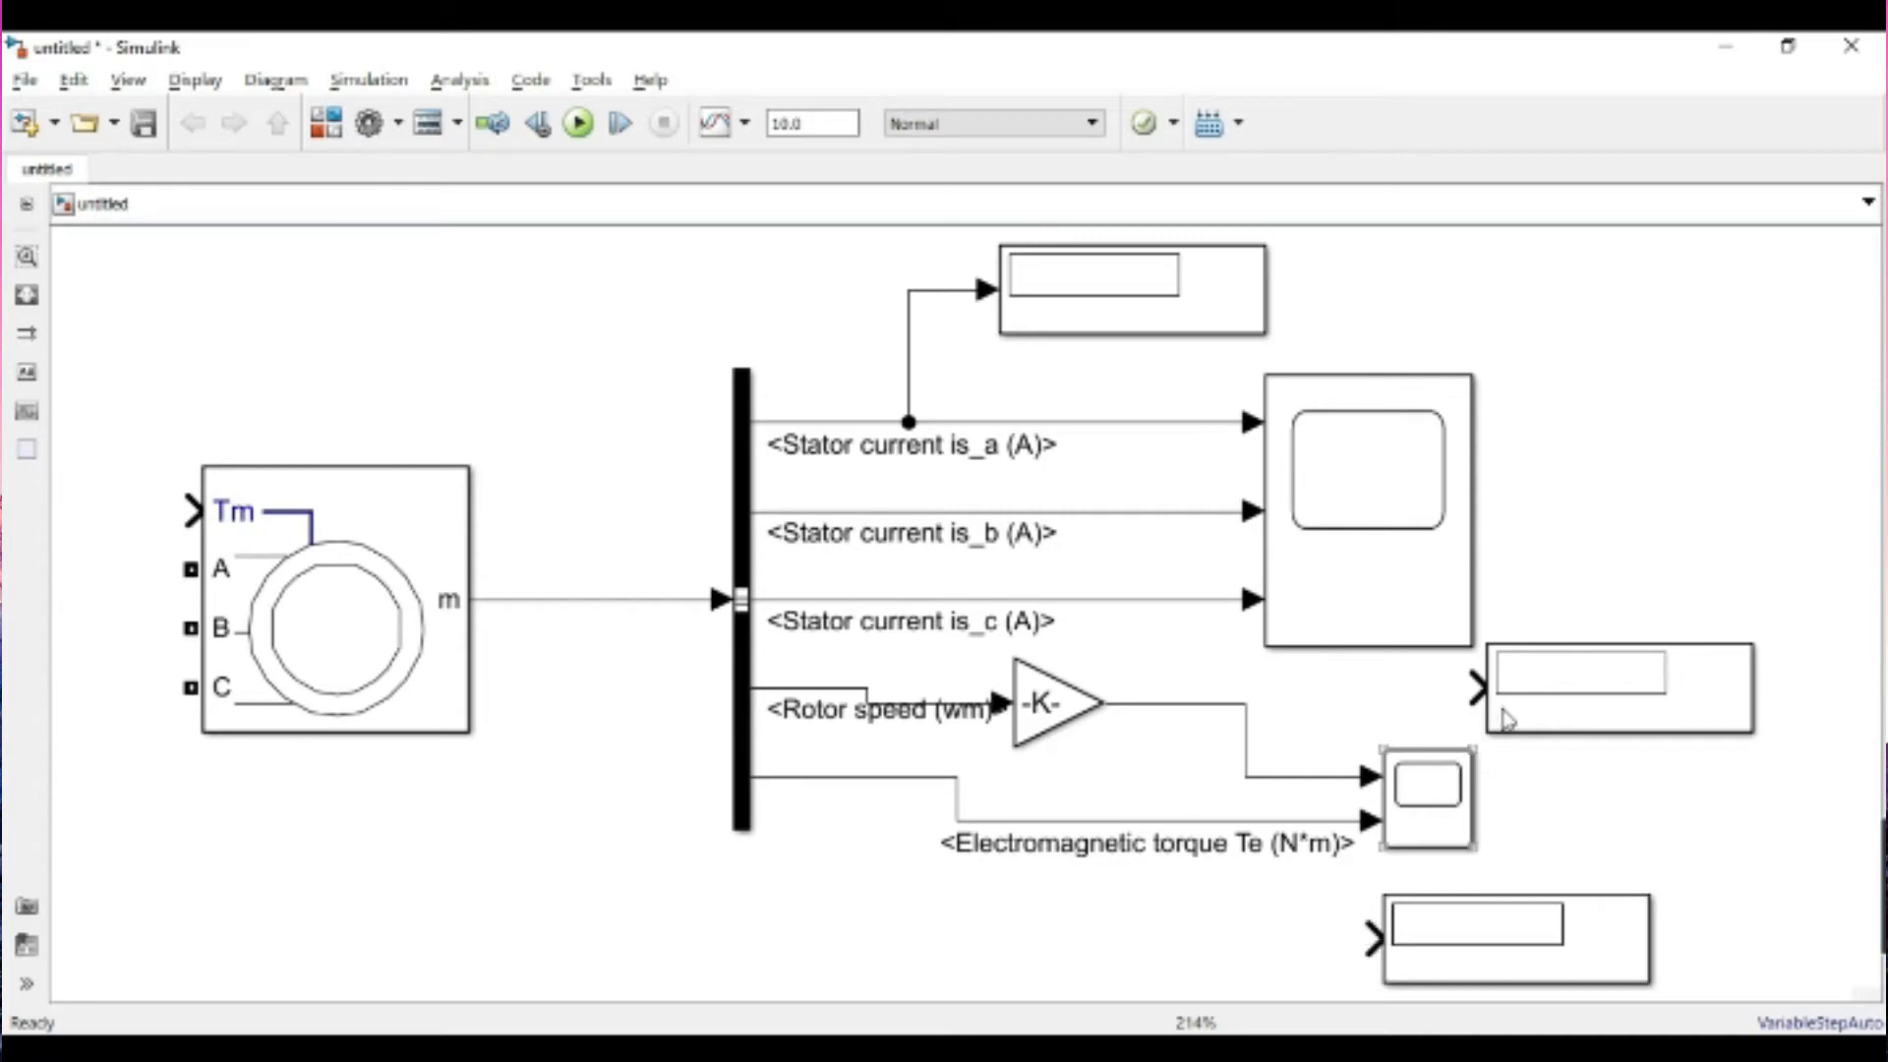
pyautogui.moveTo(1446, 694); pyautogui.dragTo(1243, 704)
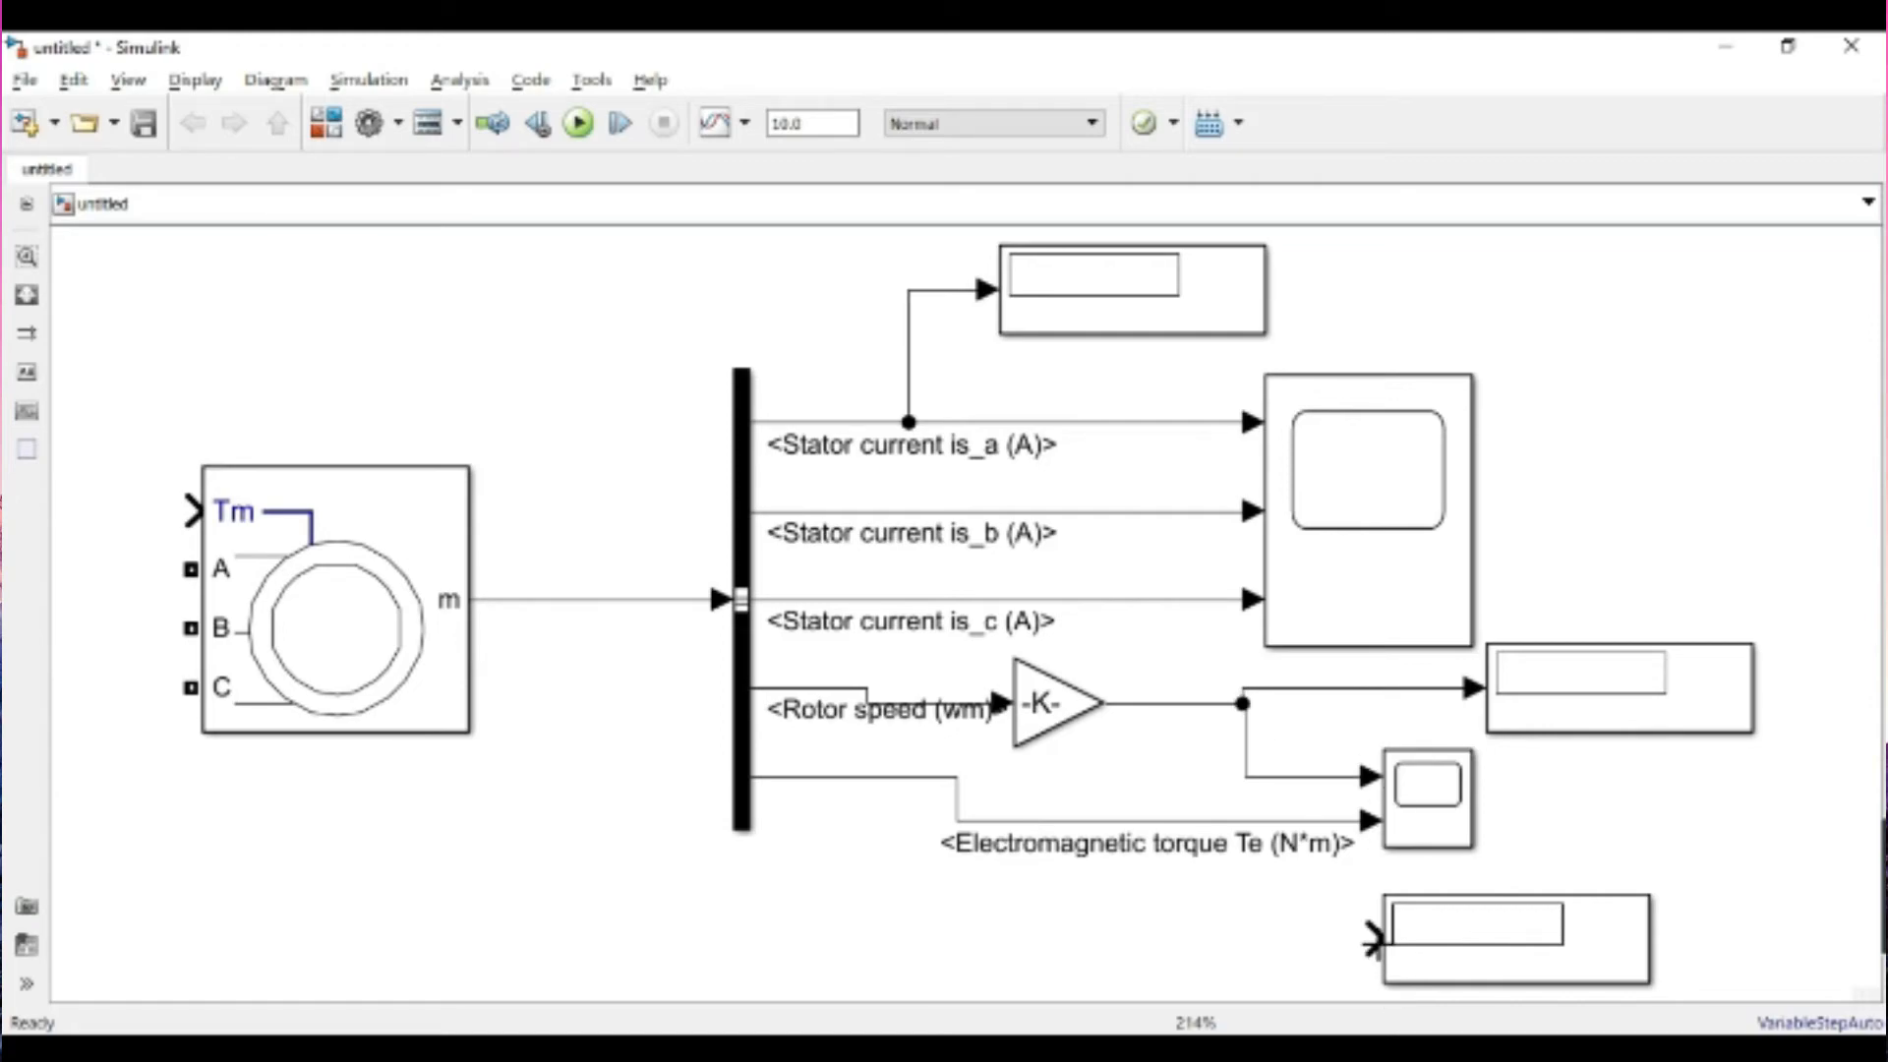
pyautogui.moveTo(1374, 942)
pyautogui.mouseDown()
pyautogui.moveTo(1268, 830)
pyautogui.moveTo(1352, 821)
pyautogui.moveTo(1319, 820)
pyautogui.mouseUp()
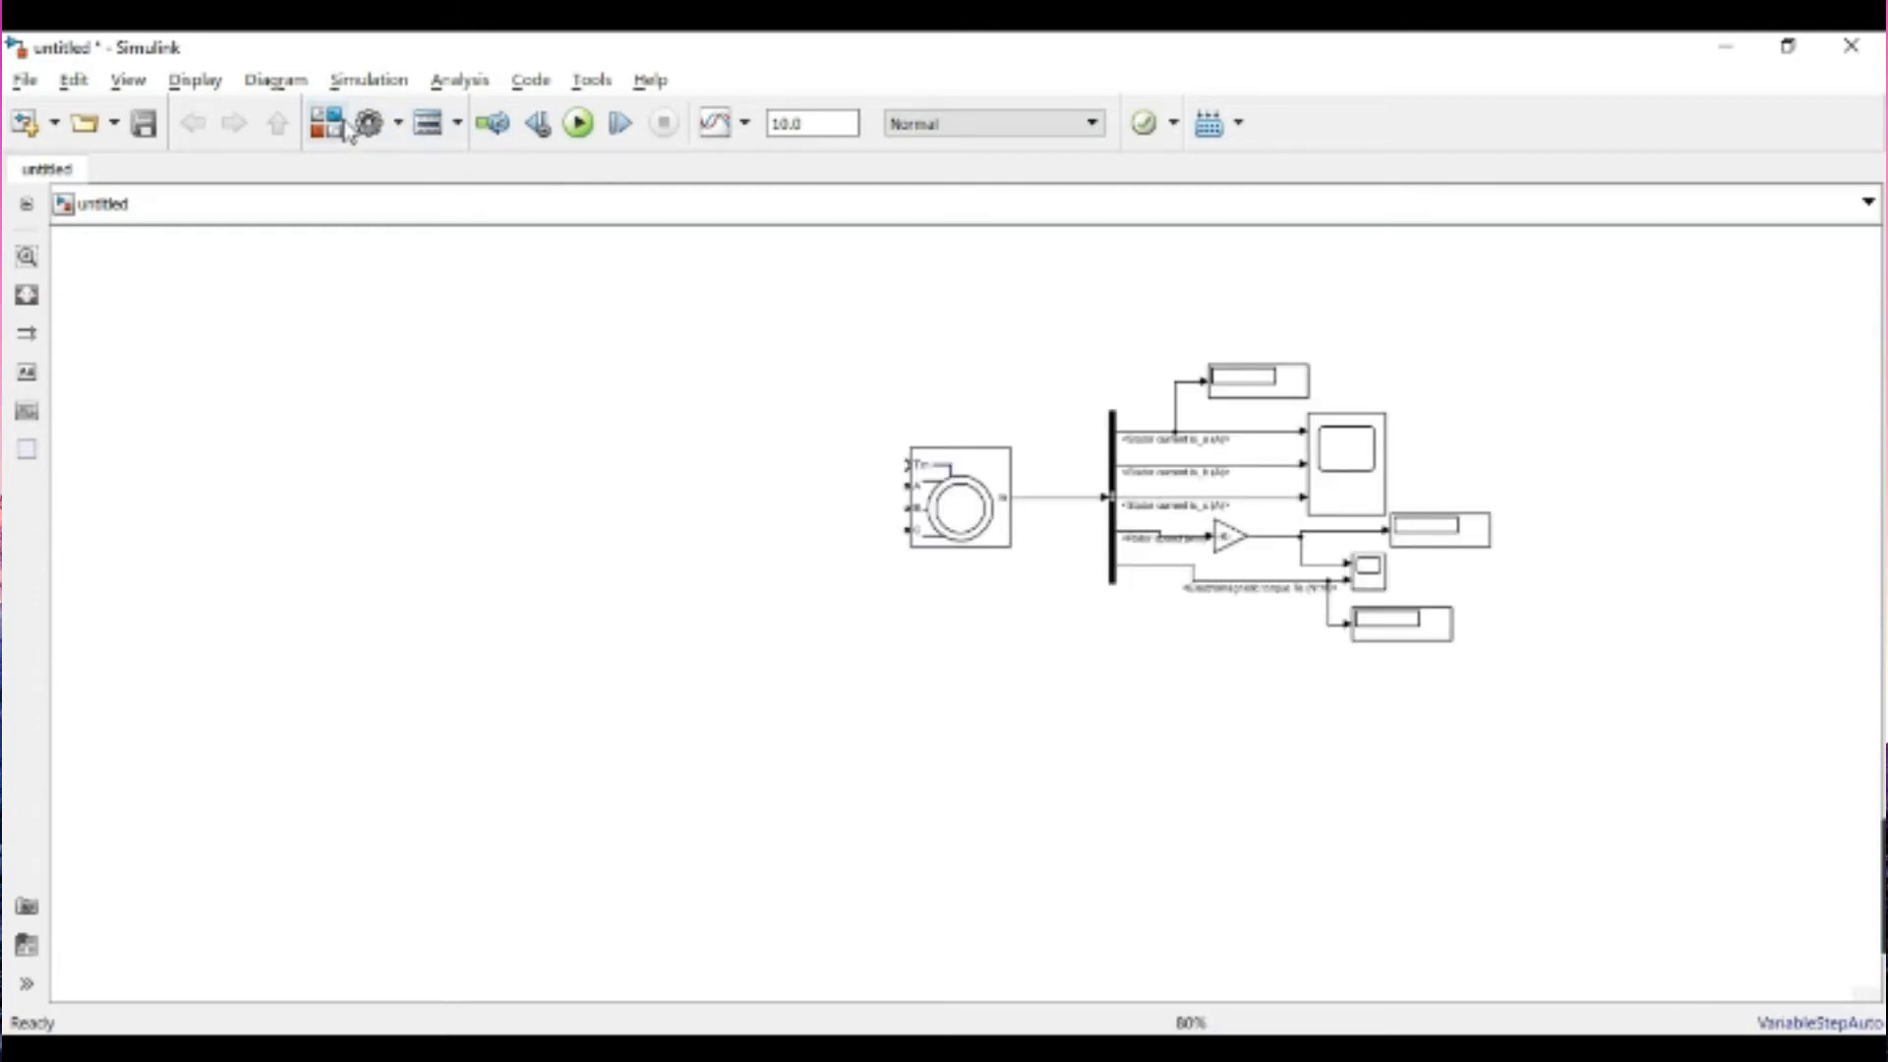
# - Add a Three-Phase Programmable Voltage Source from the Electrical Sources library and connect its A, B and C terminals to the motor
pyautogui.click(333, 126)
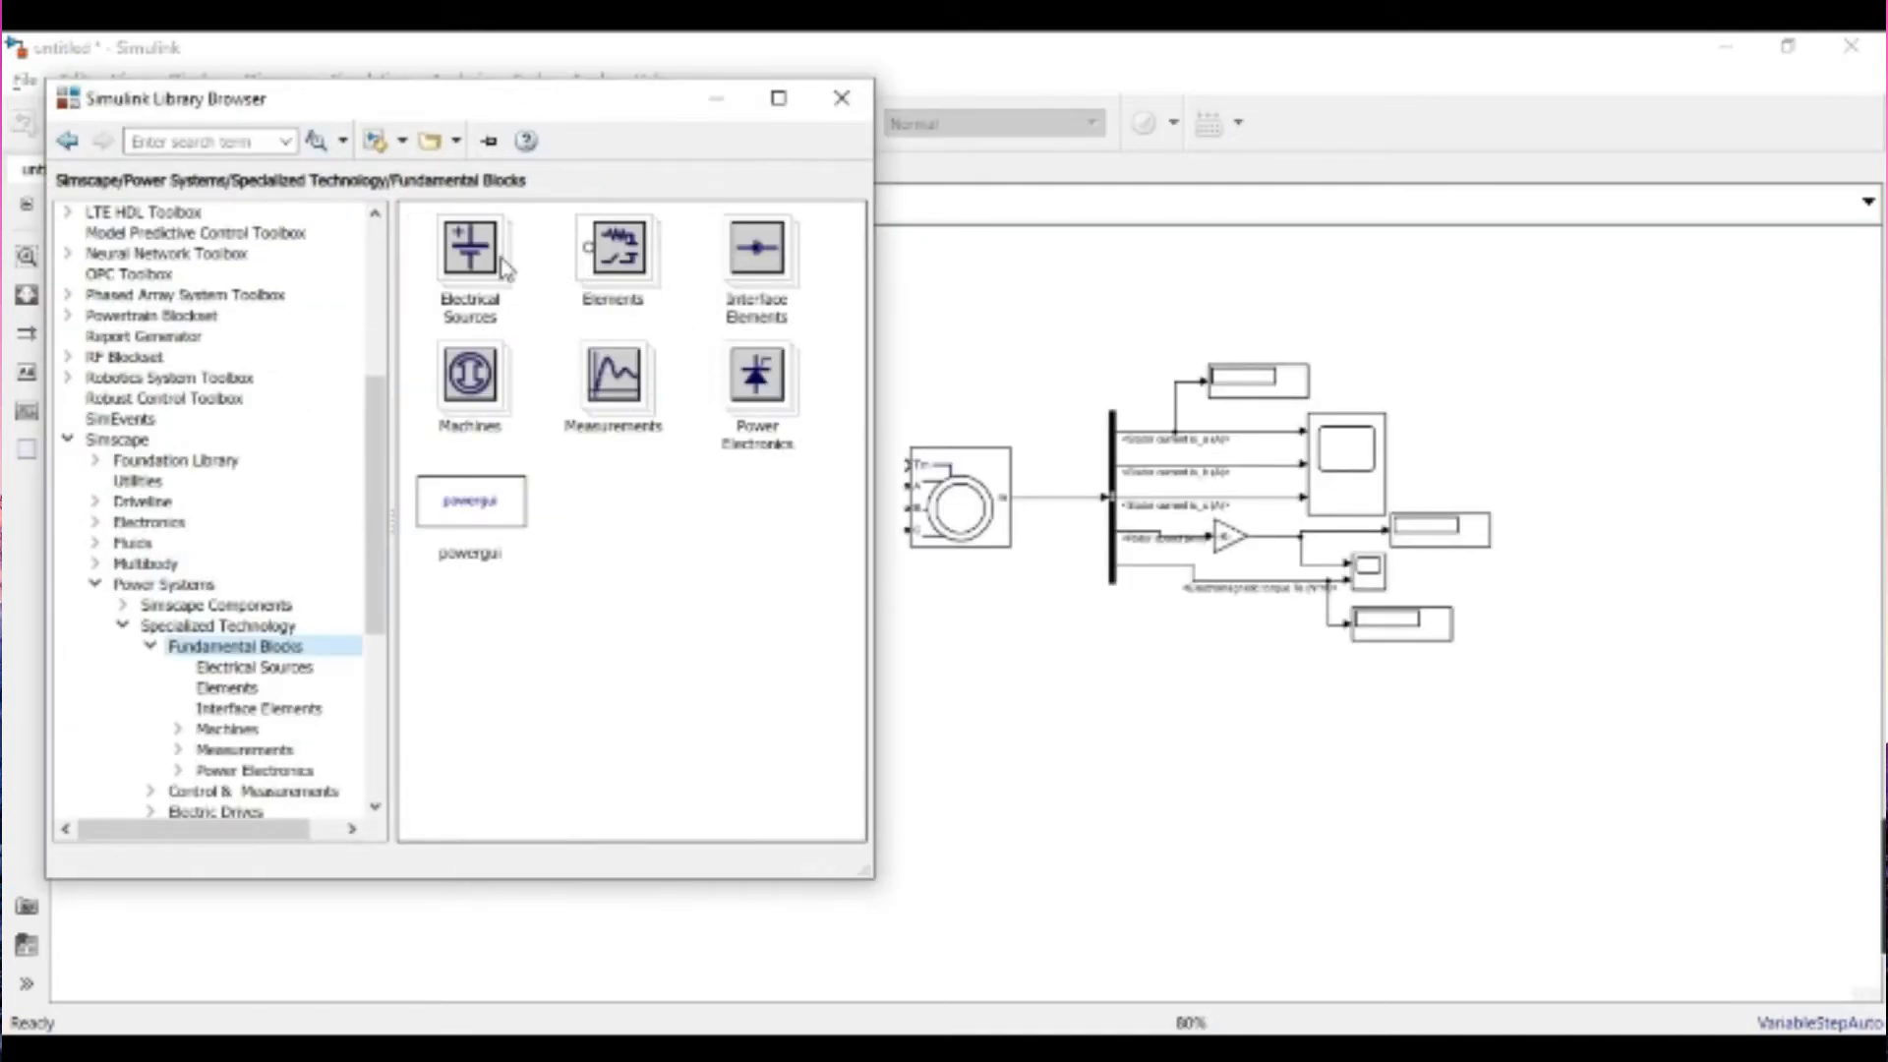
pyautogui.doubleClick(479, 264)
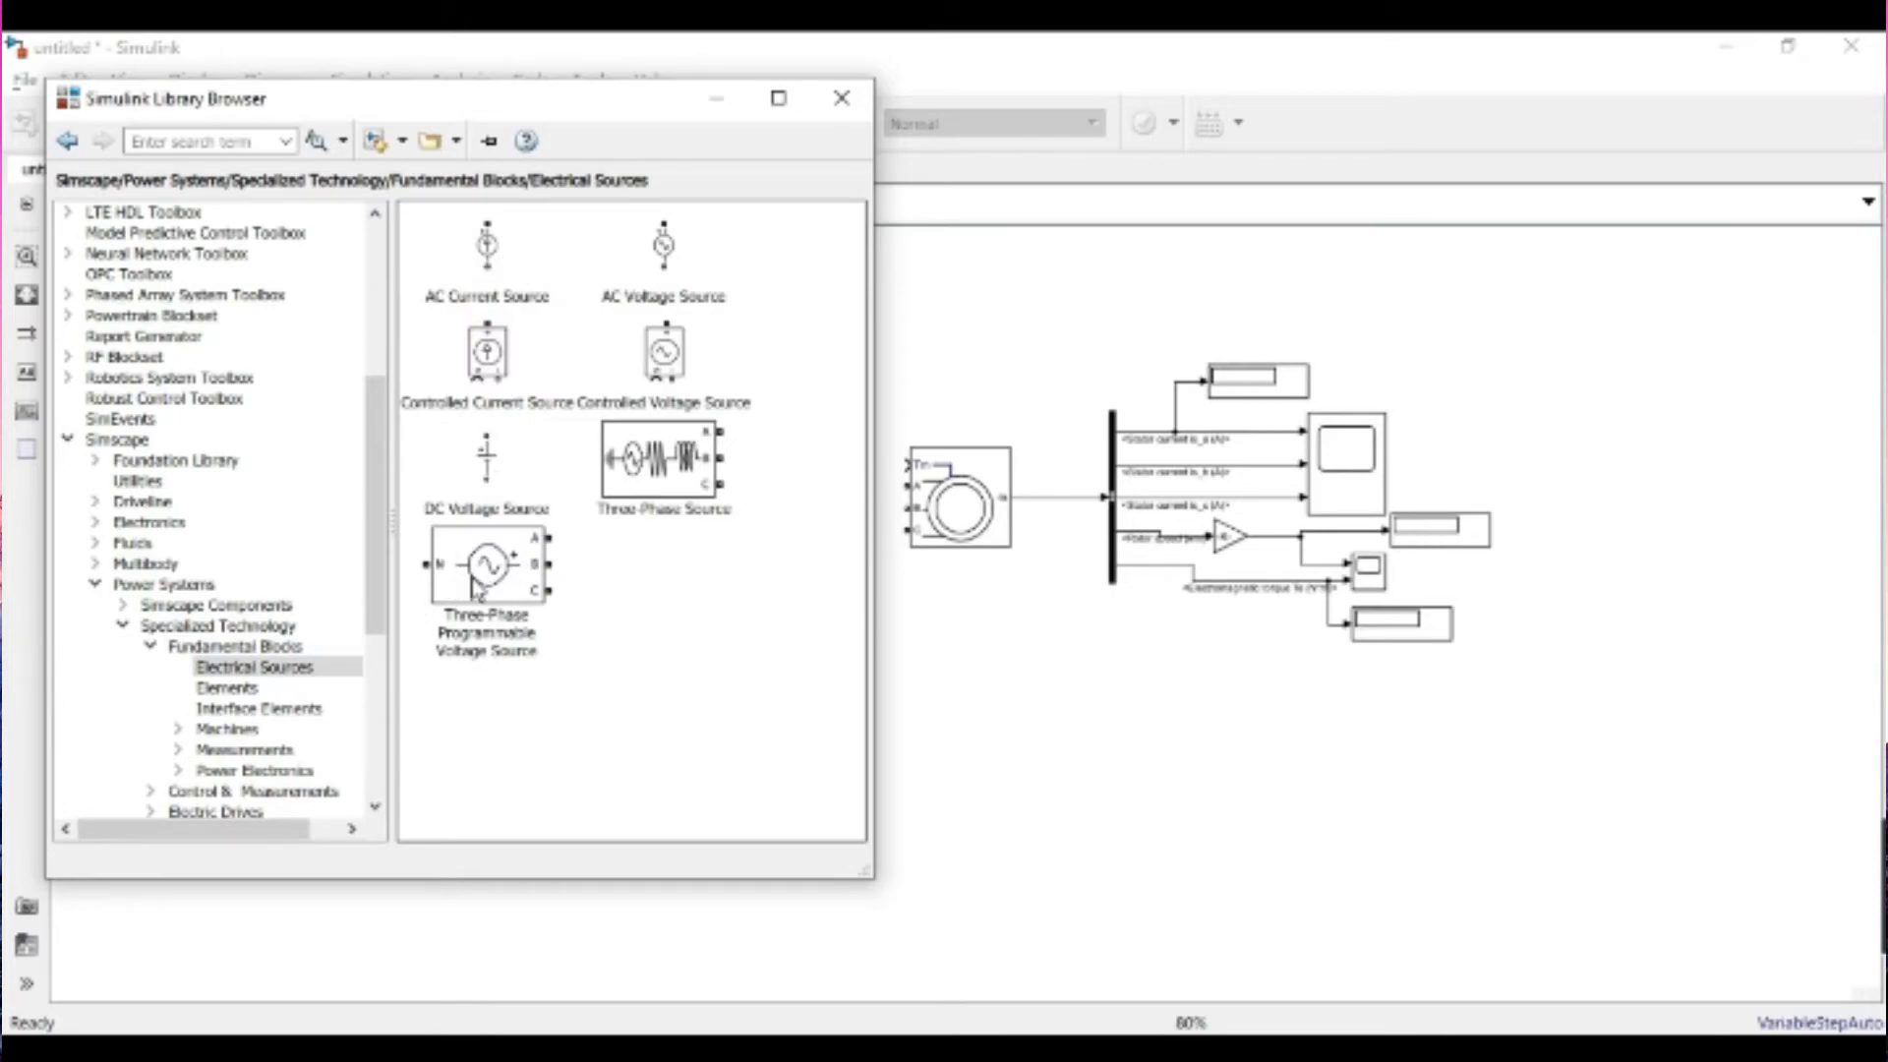
pyautogui.moveTo(484, 580); pyautogui.dragTo(754, 507)
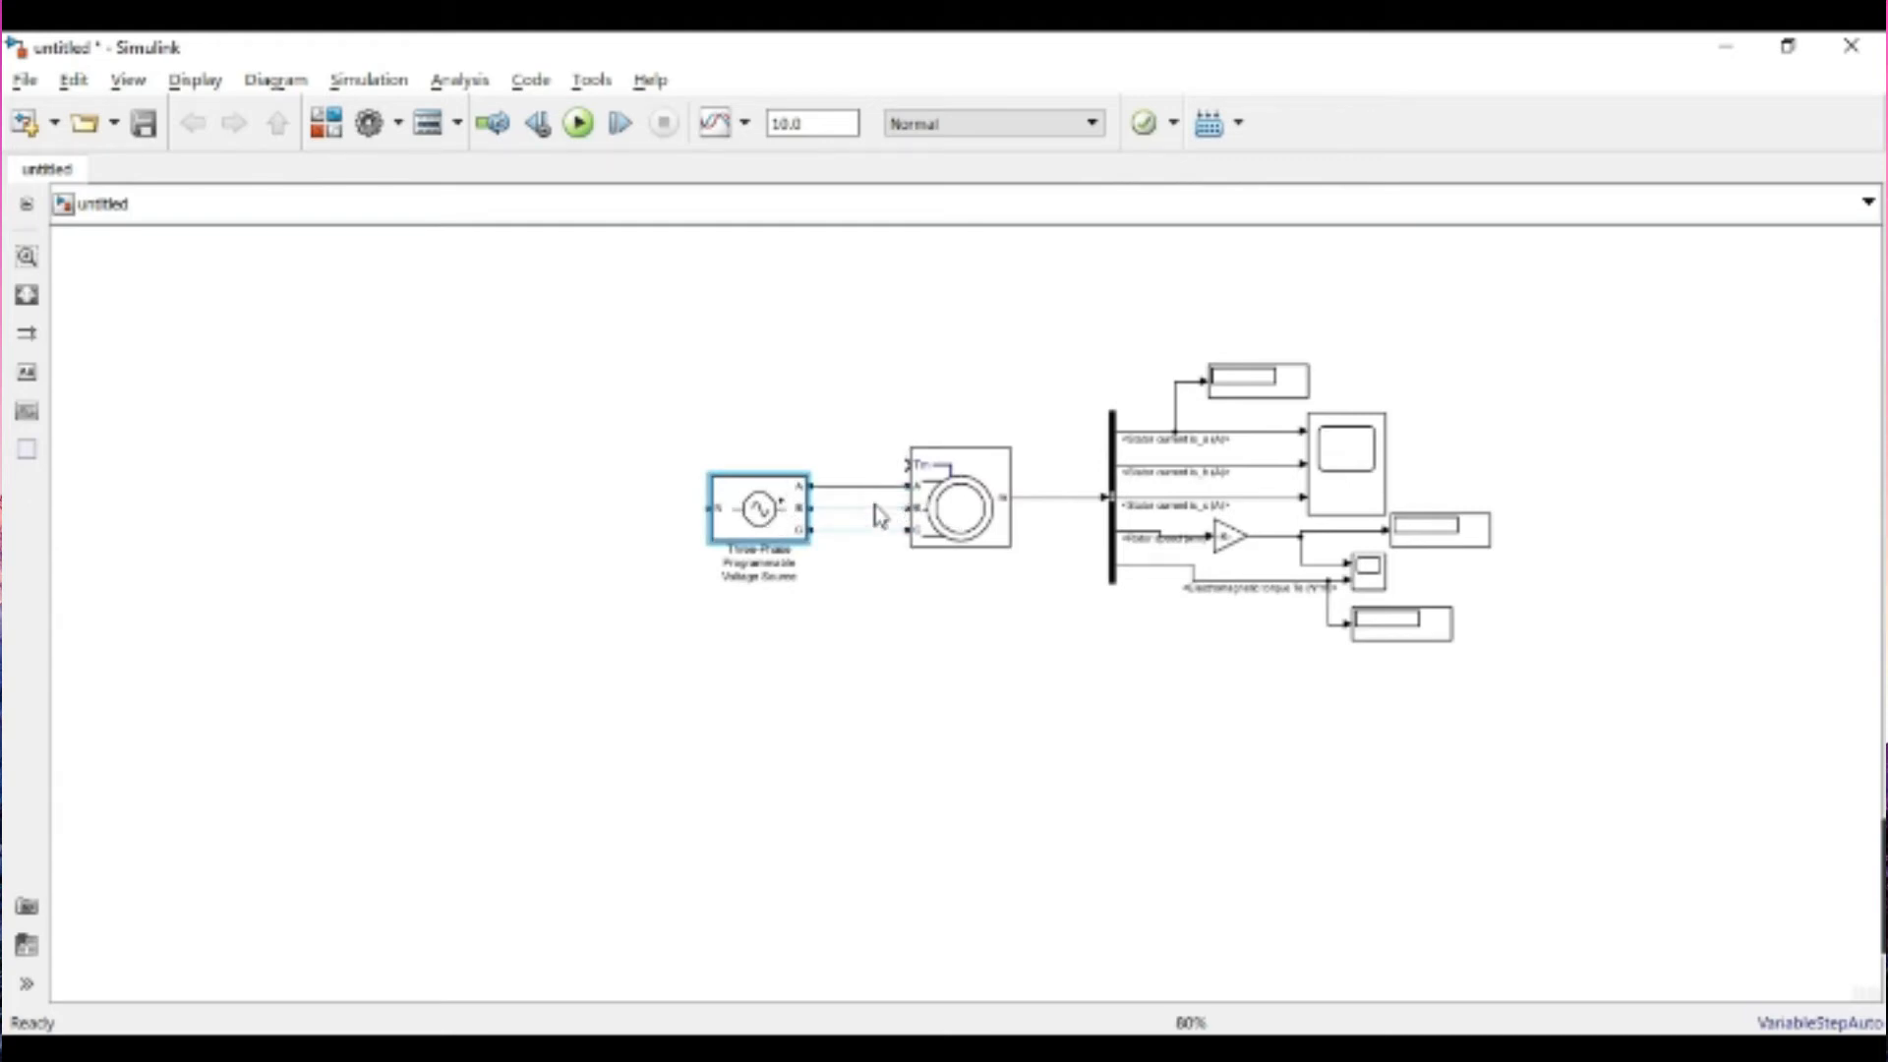
pyautogui.click(868, 551)
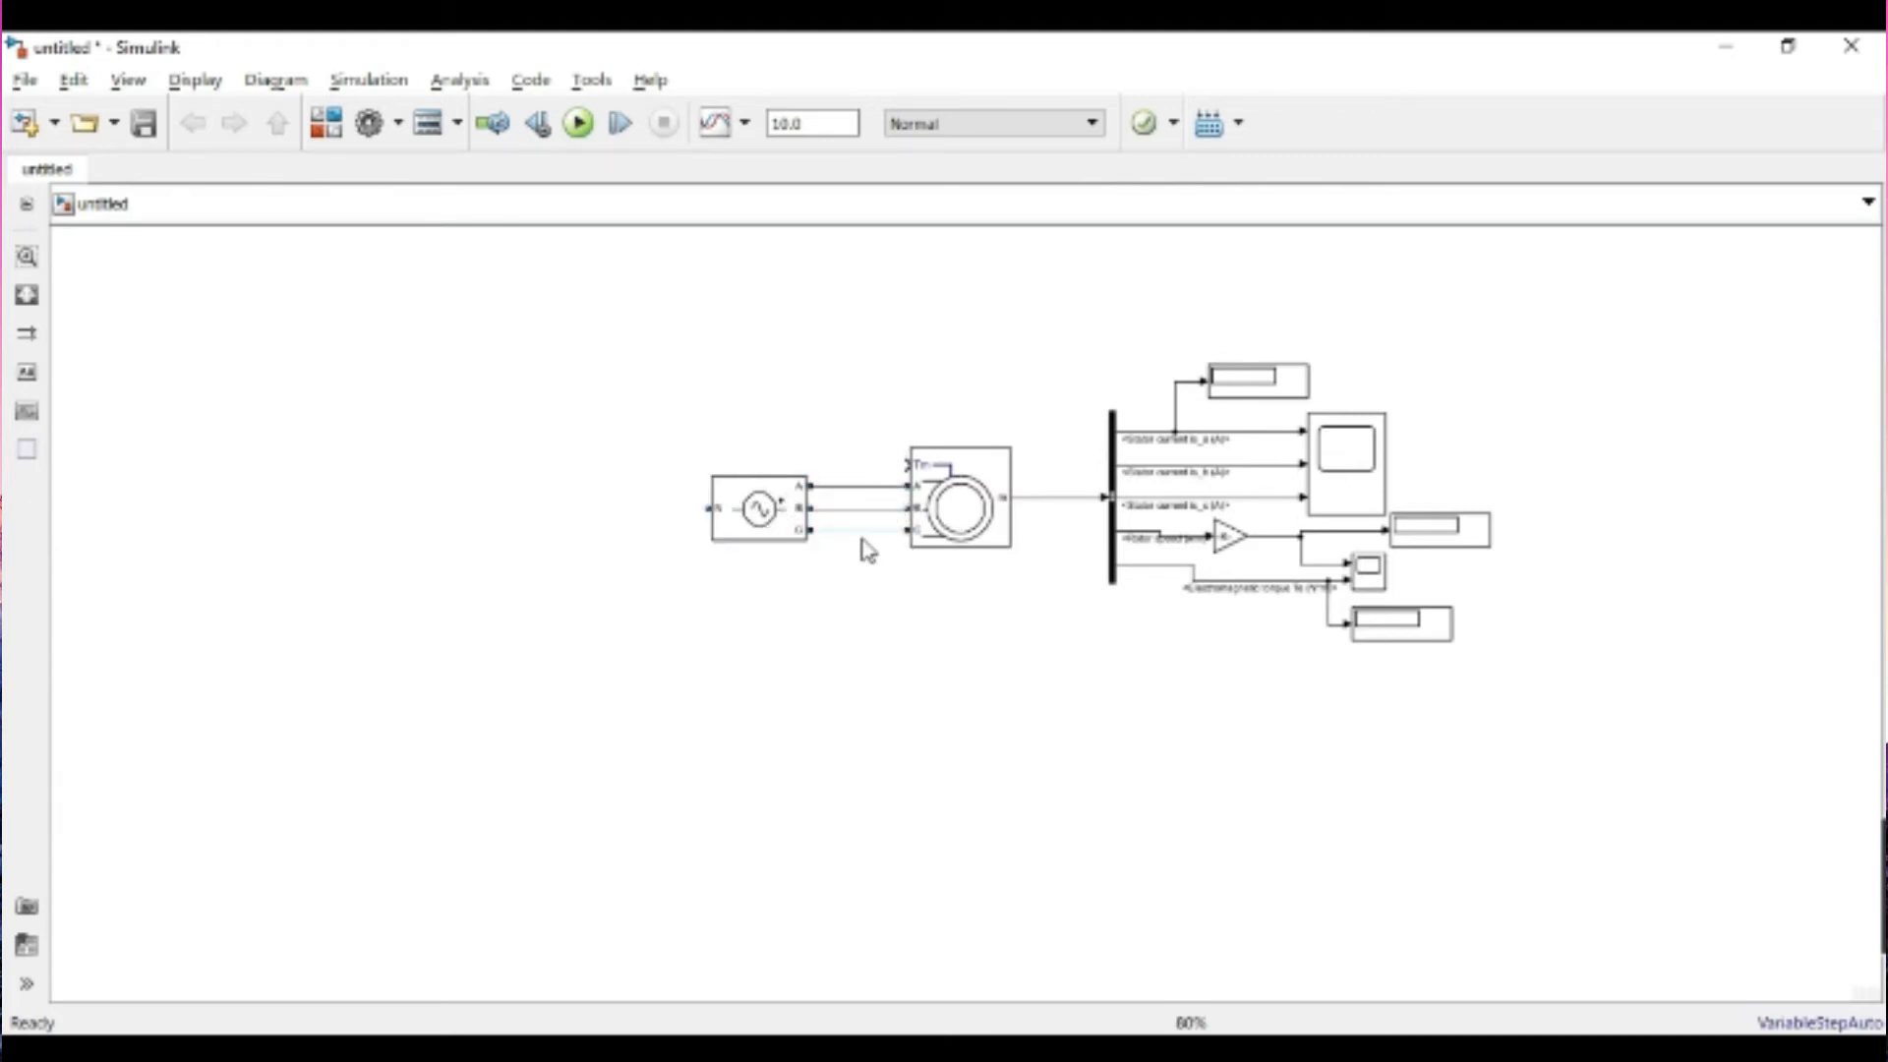
# - Set the programmable voltage source's positive-sequence amplitude to 460 Vrms phase-to-phase, keeping 0 degrees phase and 60 Hz frequency
pyautogui.doubleClick(753, 507)
pyautogui.click(1456, 576)
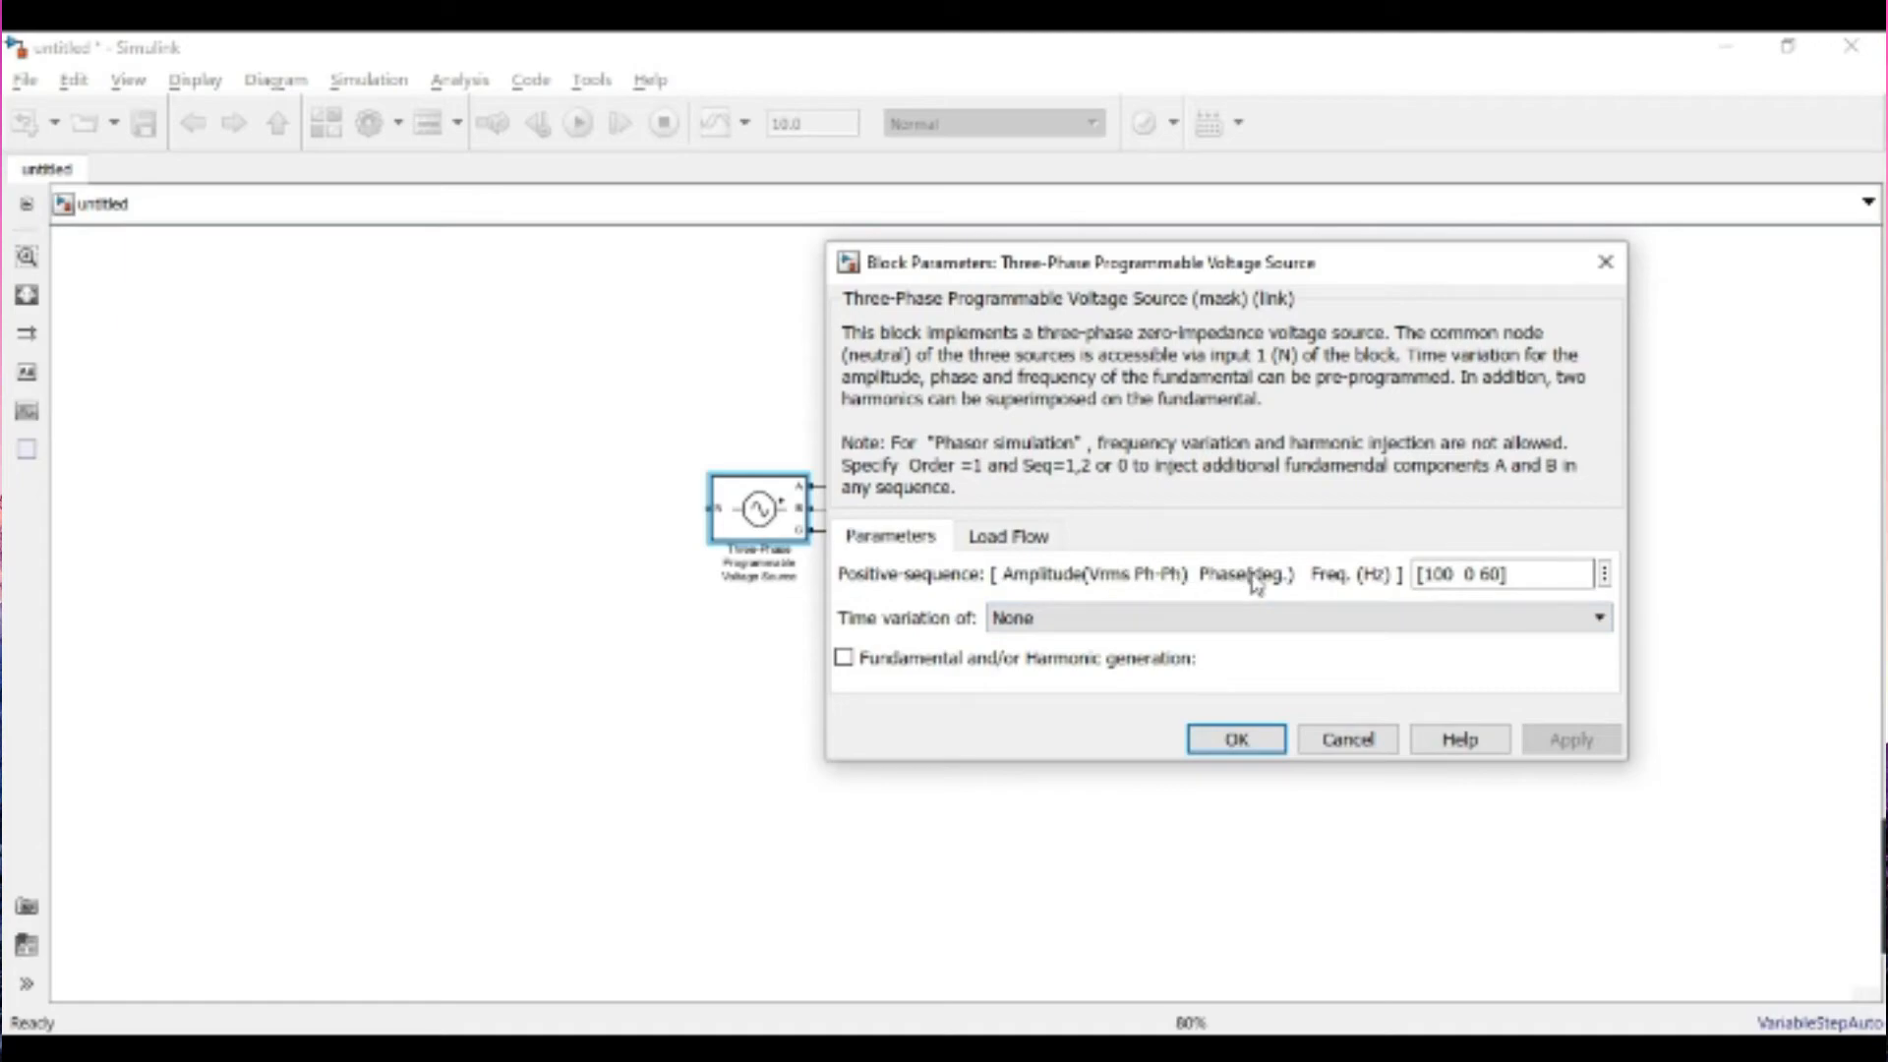
pyautogui.tripleClick(1456, 576)
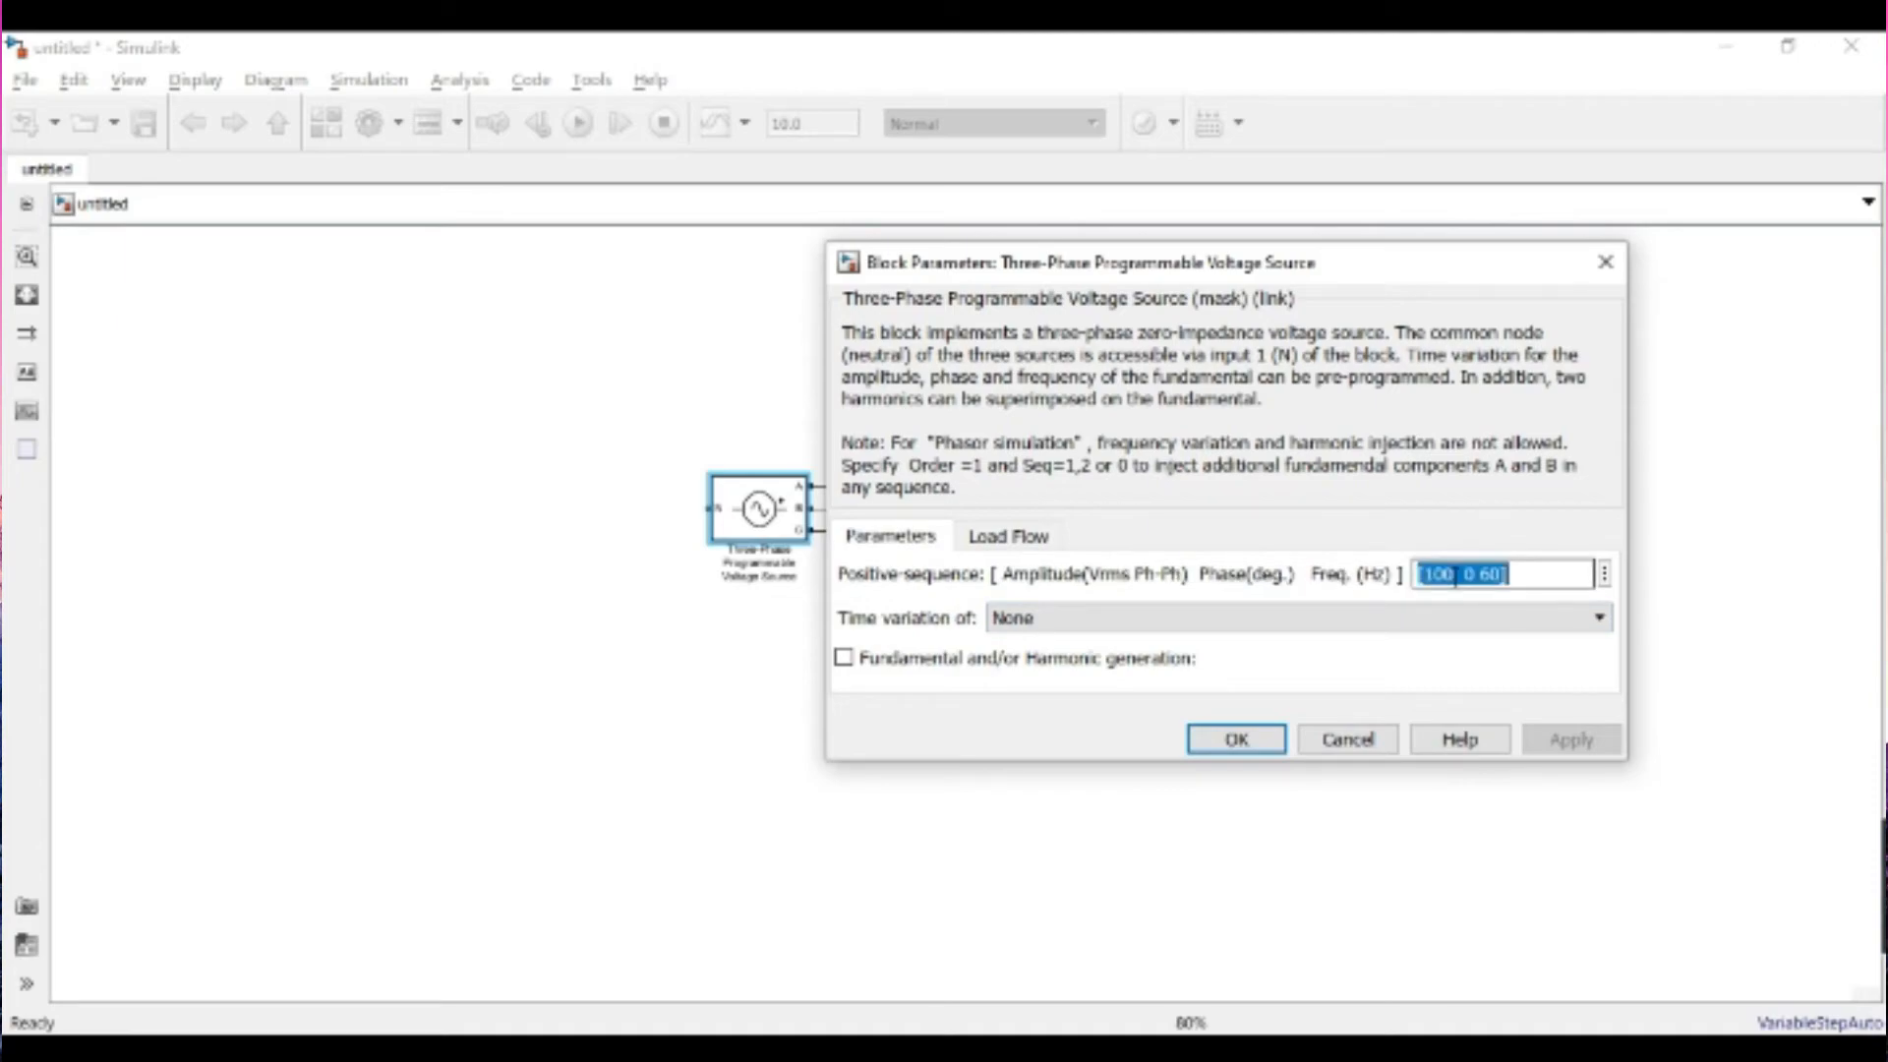
pyautogui.click(1455, 575)
pyautogui.doubleClick(1452, 575)
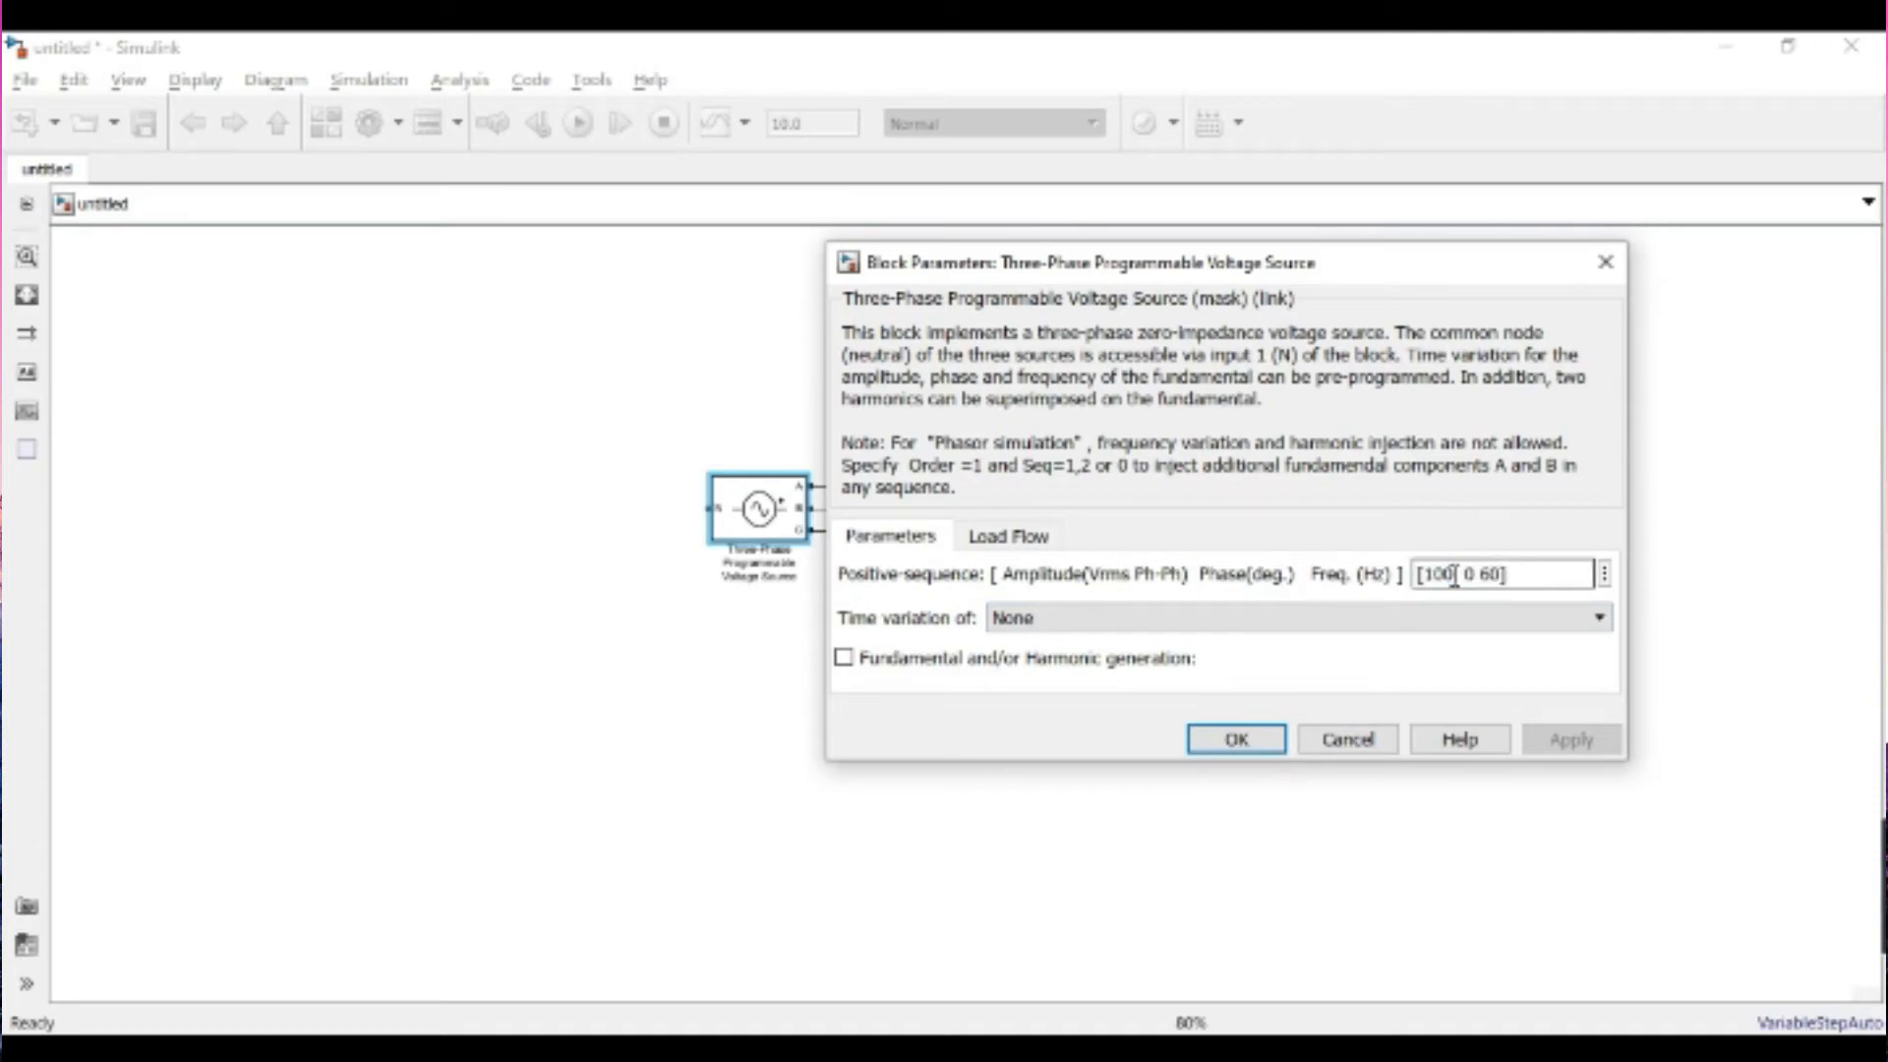
pyautogui.doubleClick(1455, 576)
pyautogui.write('[460')
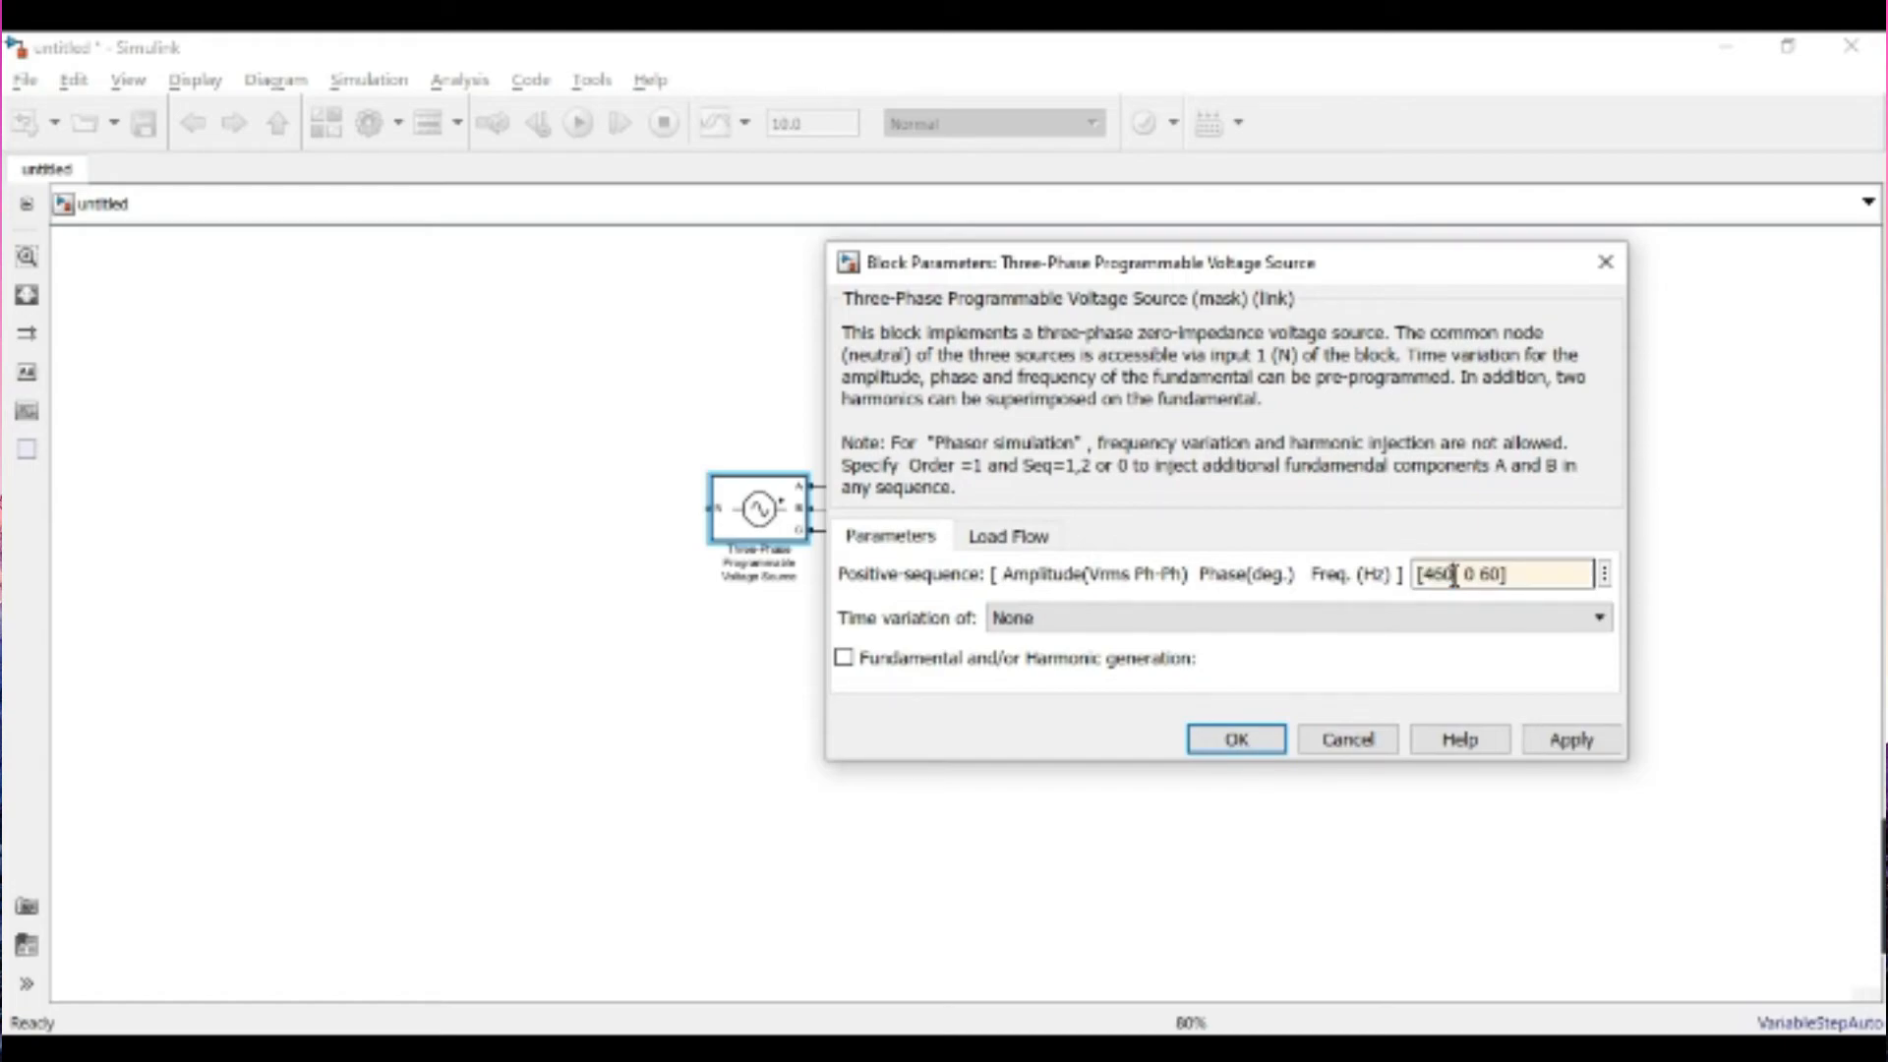
pyautogui.click(1236, 740)
# - Add a Ground block from the Specialized Technology Elements library and connect it to the voltage source's N terminal
pyautogui.doubleClick(626, 496)
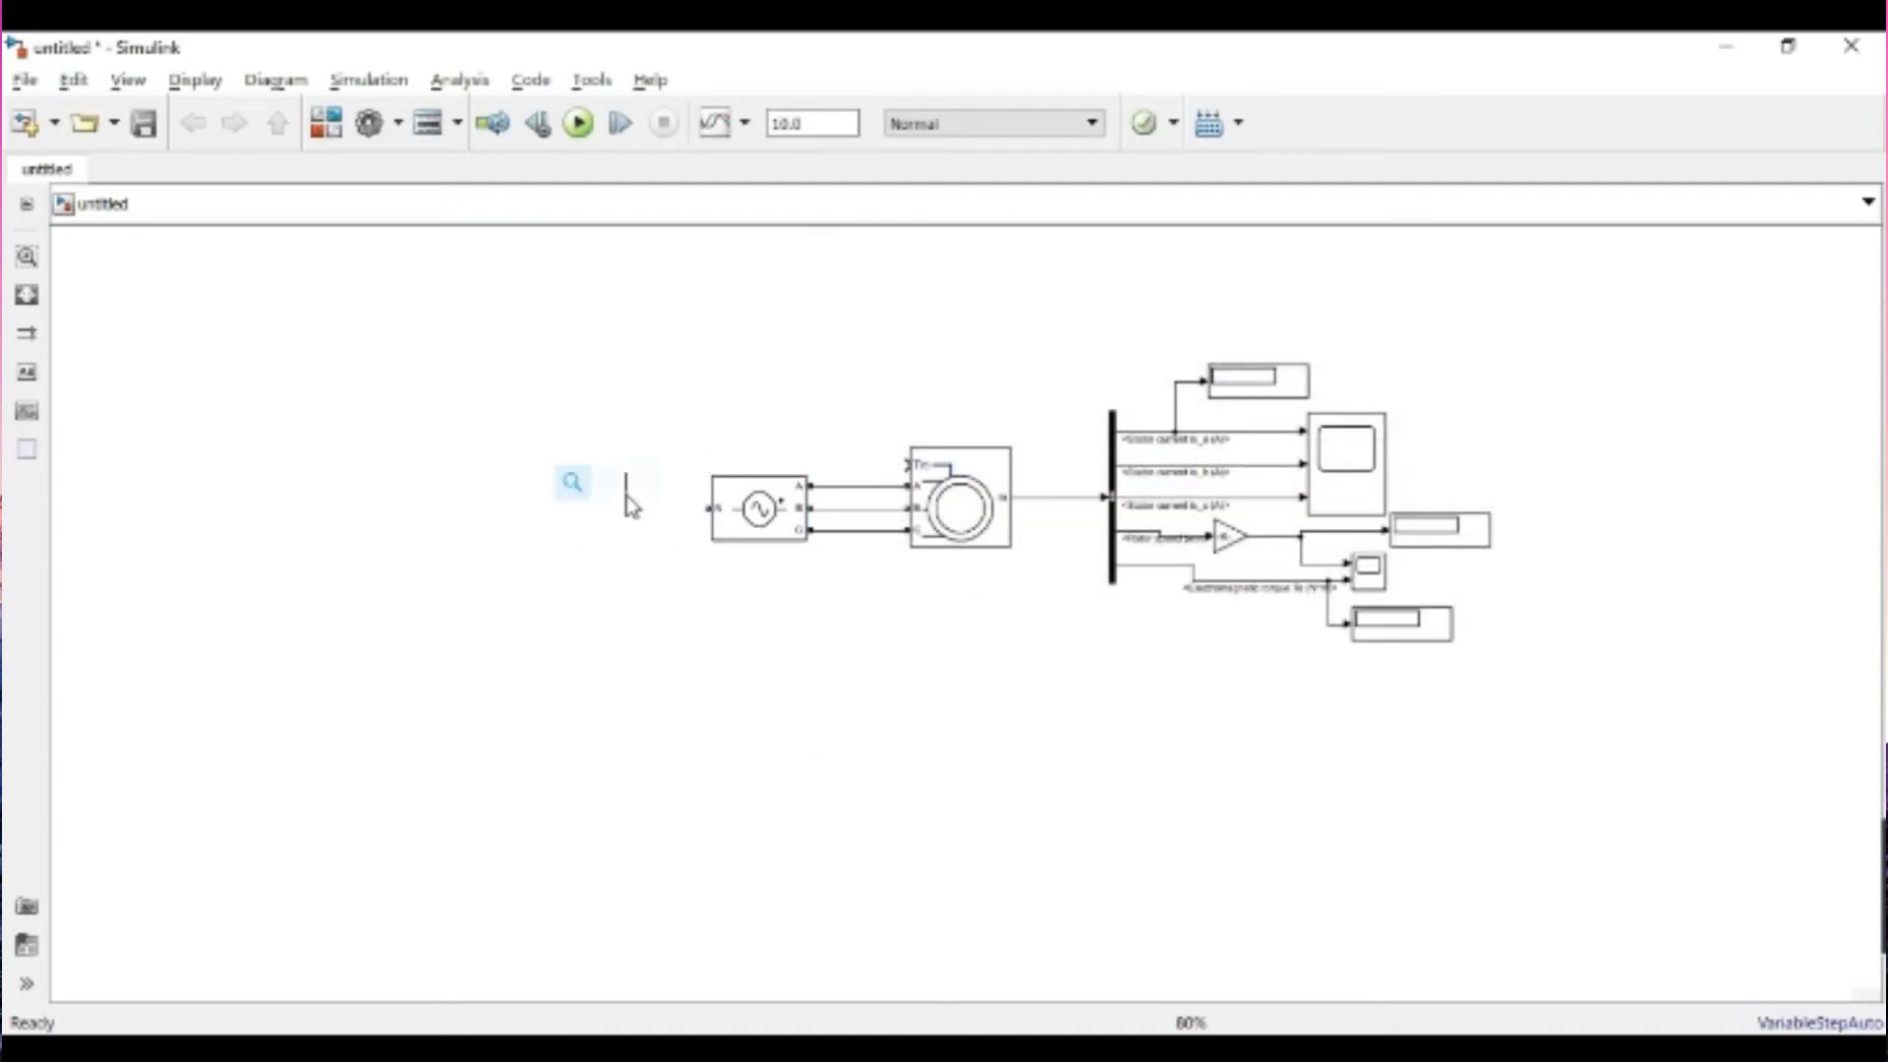
pyautogui.write('g')
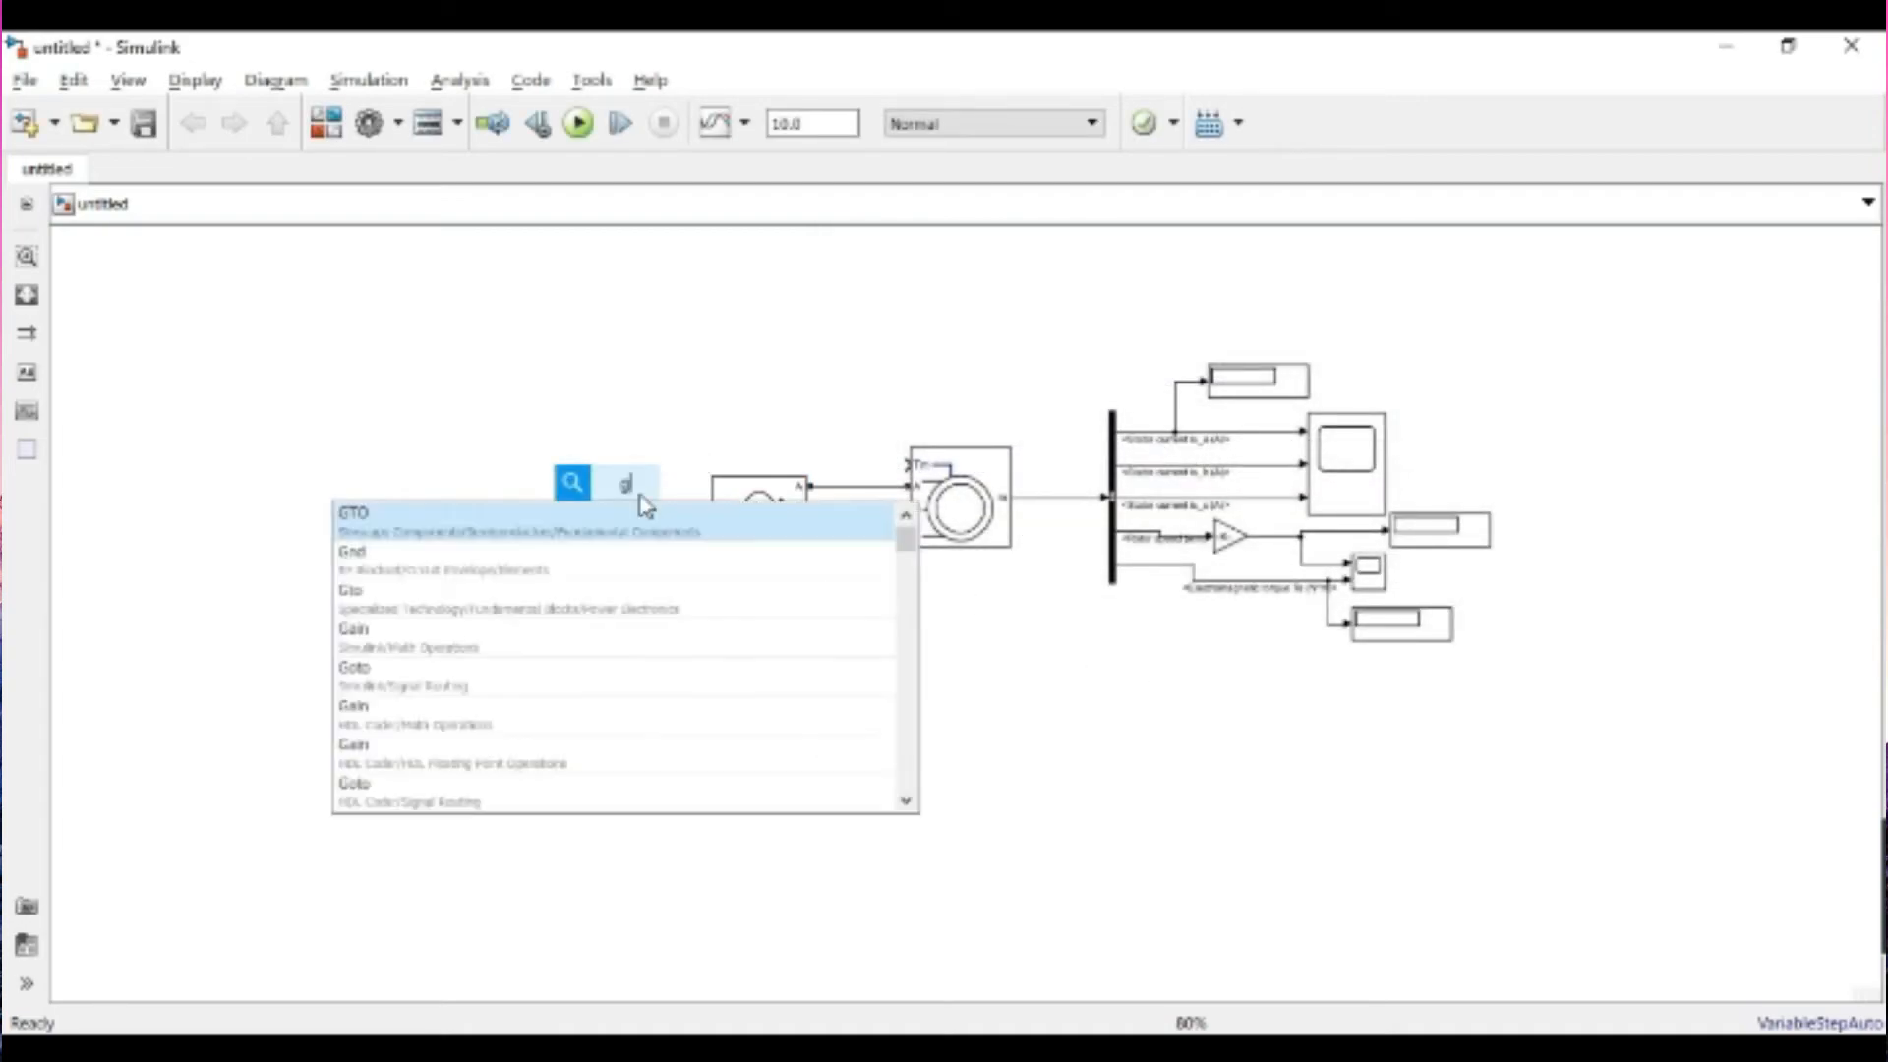
pyautogui.write('round')
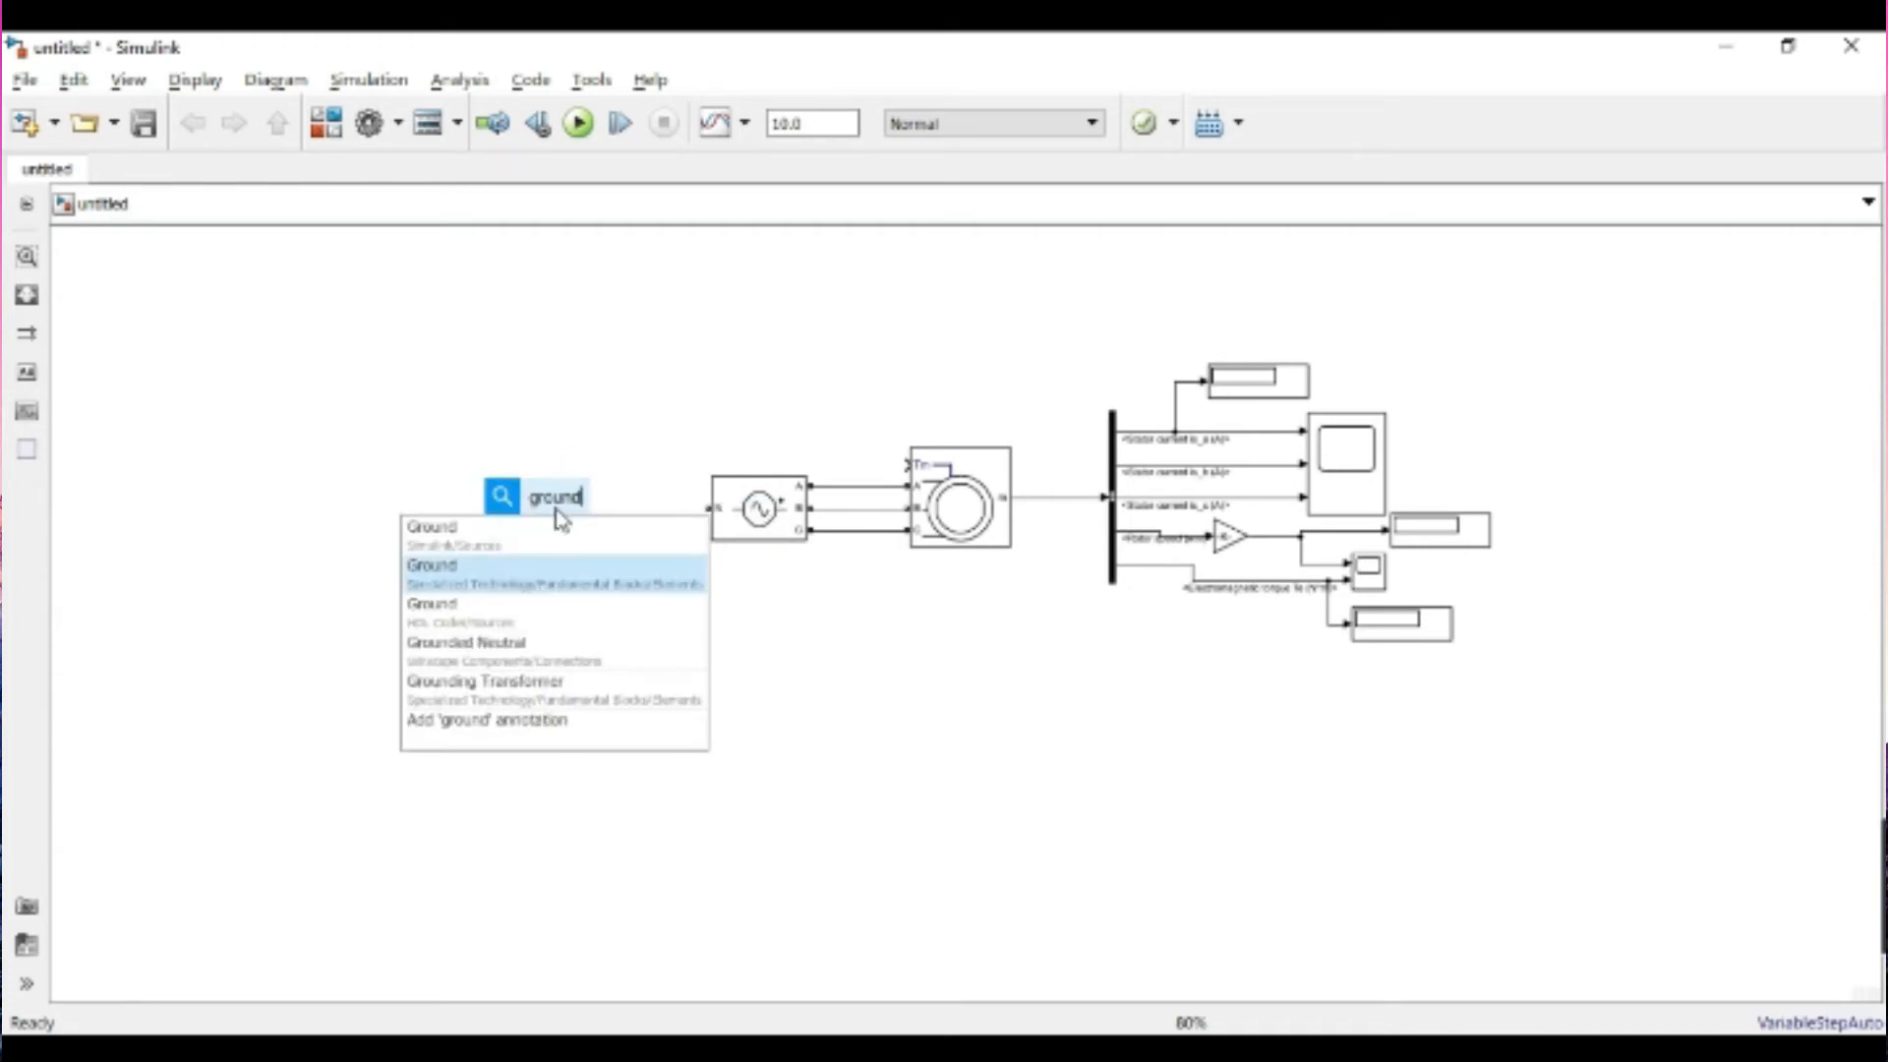
pyautogui.press('Return')
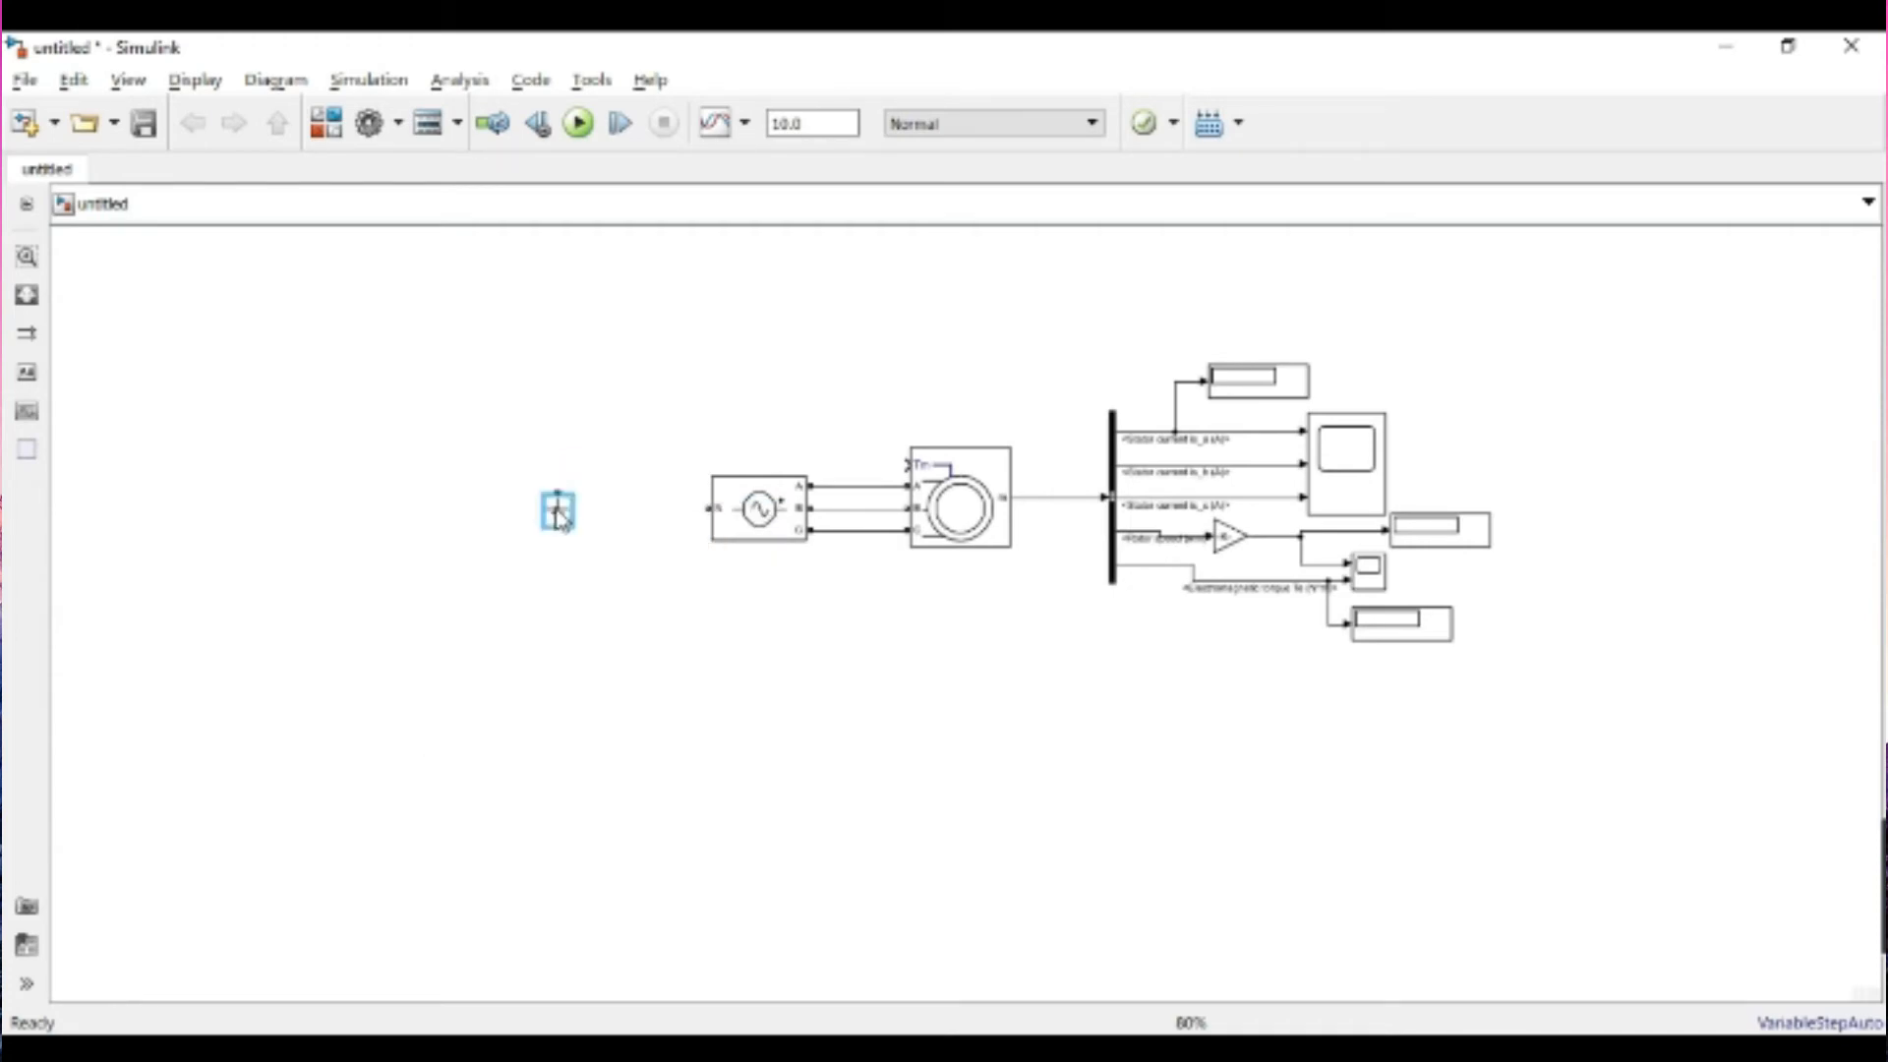
pyautogui.moveTo(568, 523); pyautogui.dragTo(651, 536)
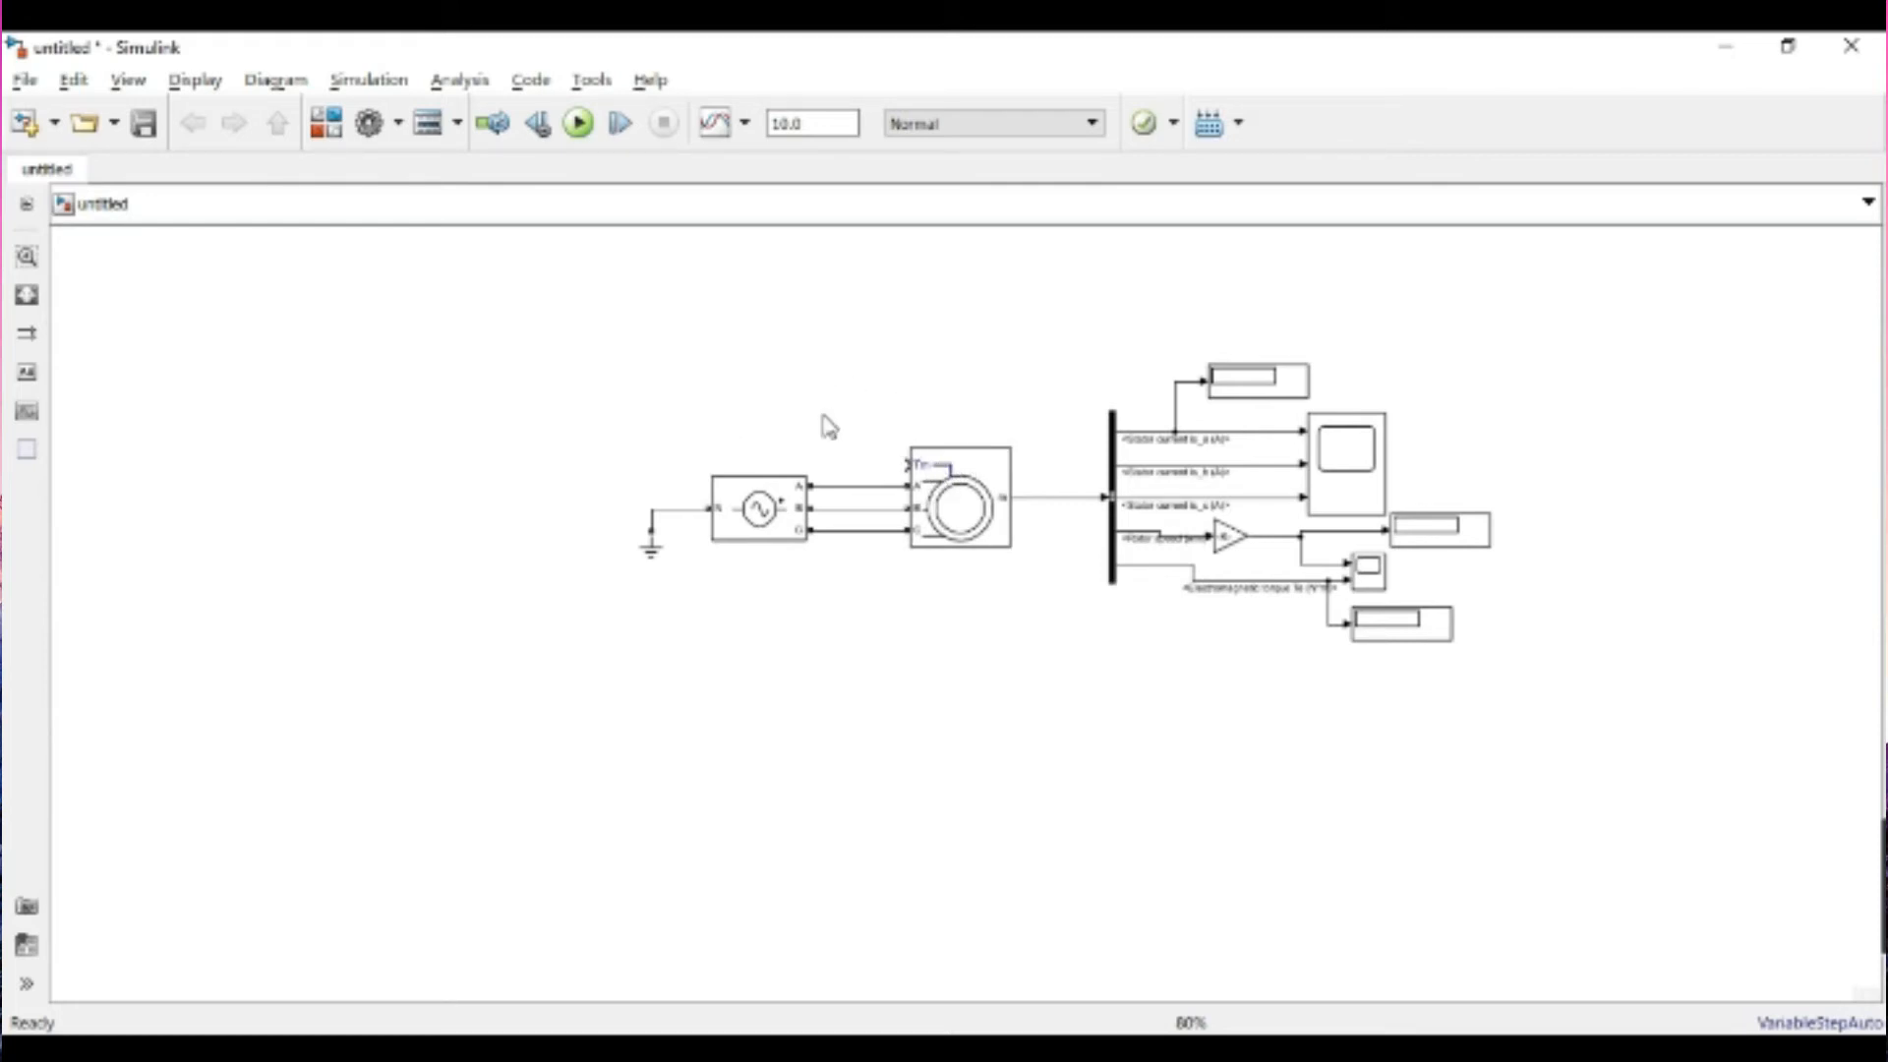
# - Add a Step block above the voltage source and connect its output to the motor's Tm input
pyautogui.doubleClick(848, 383)
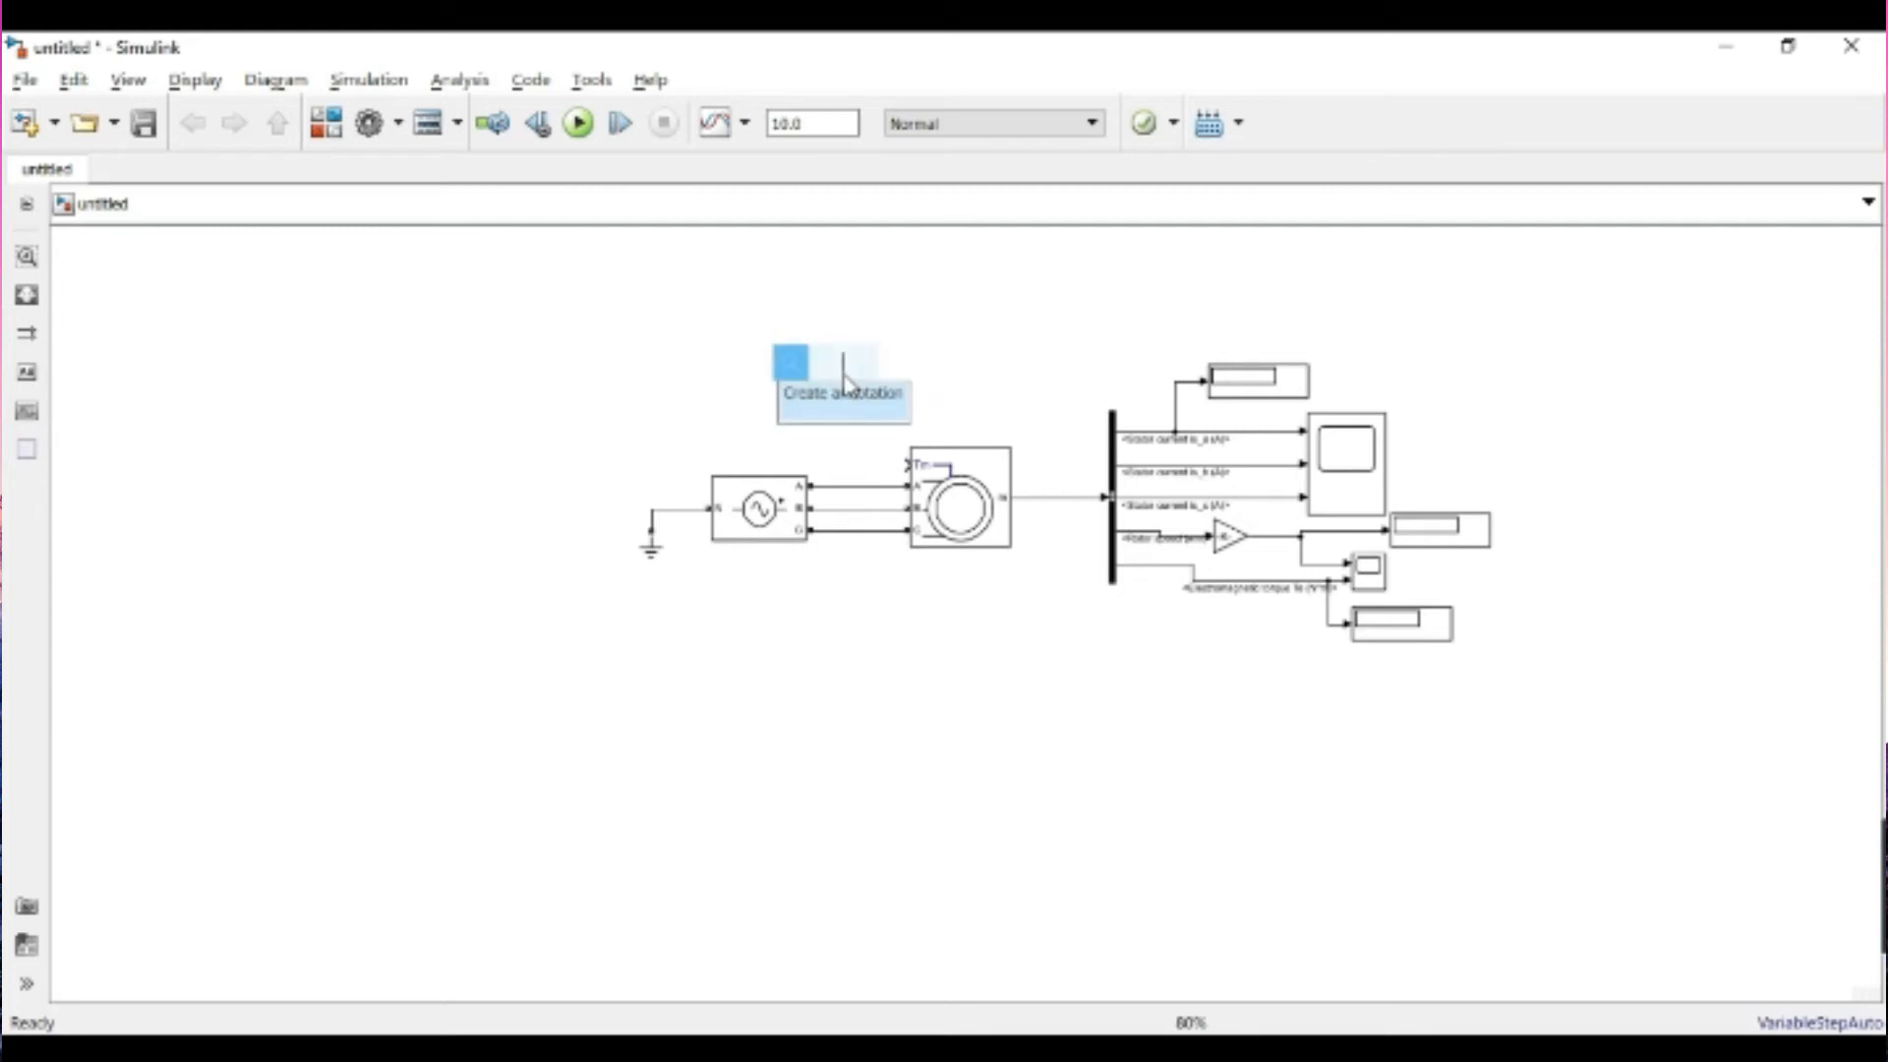
pyautogui.write('step')
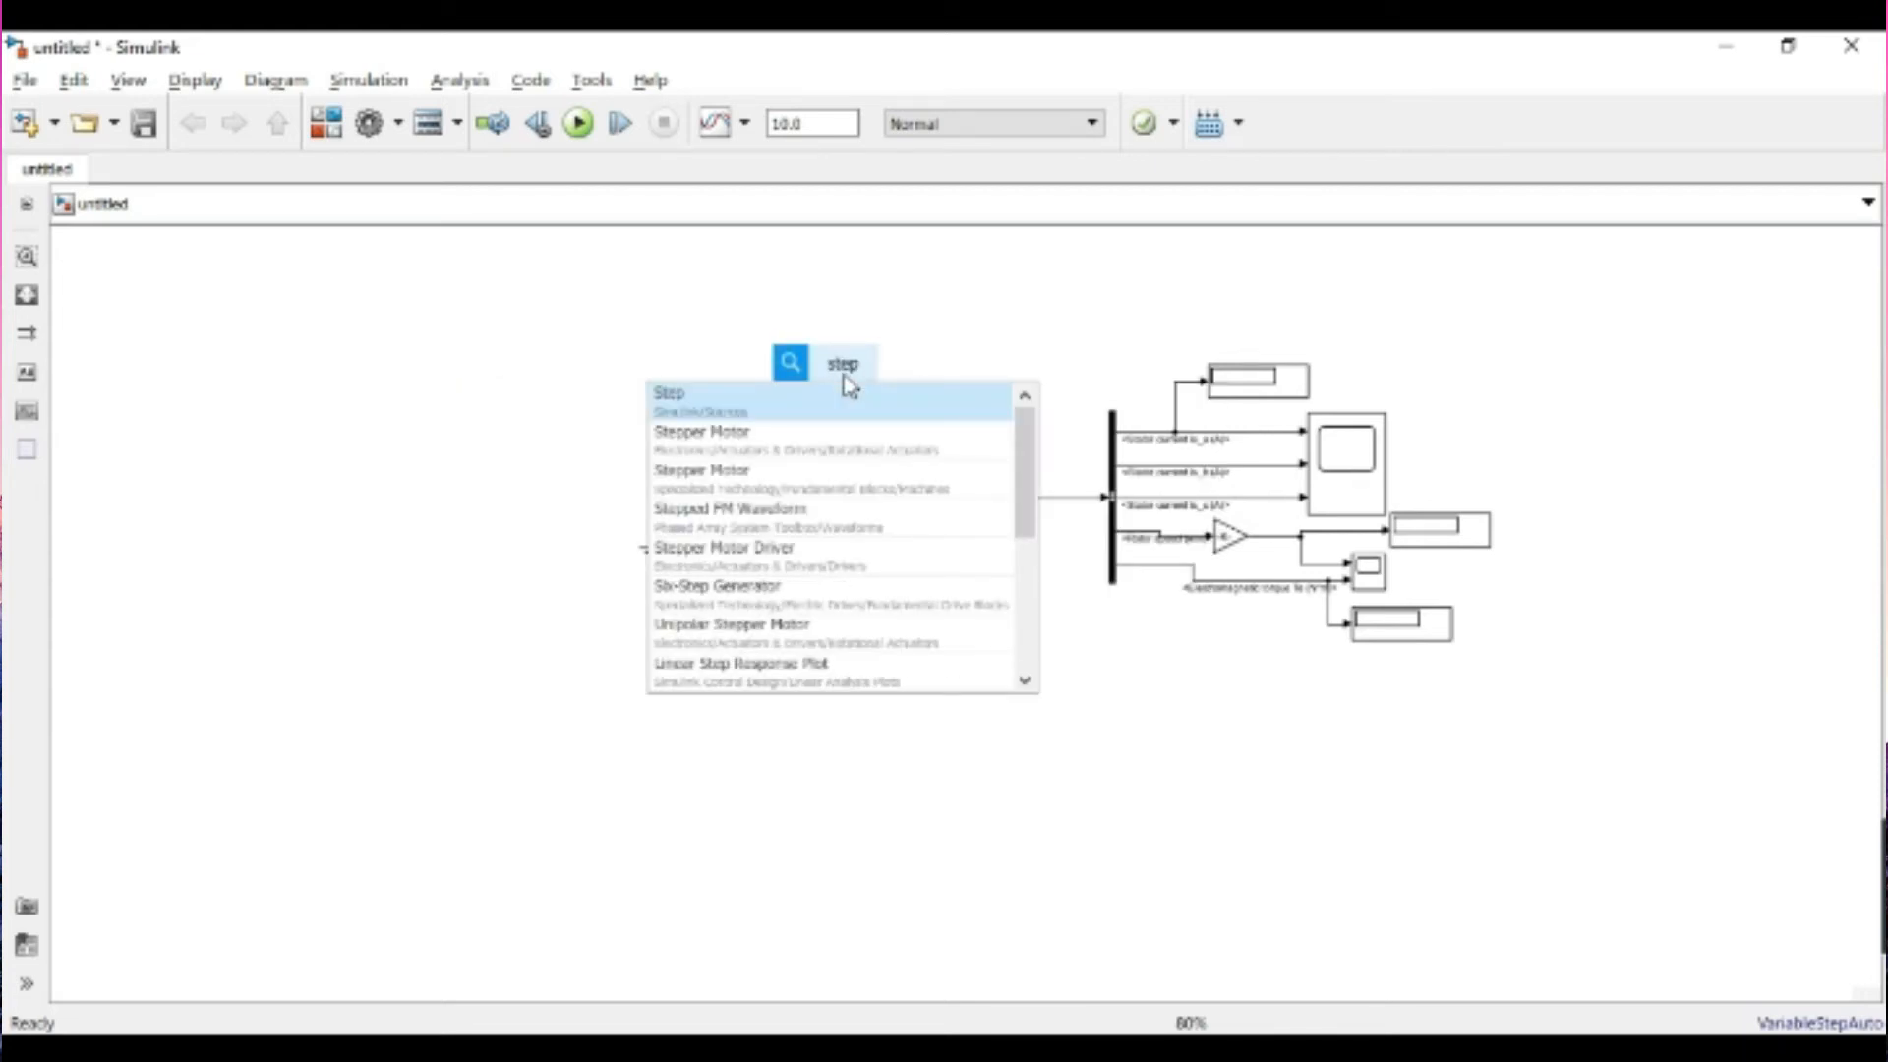
pyautogui.press('Return')
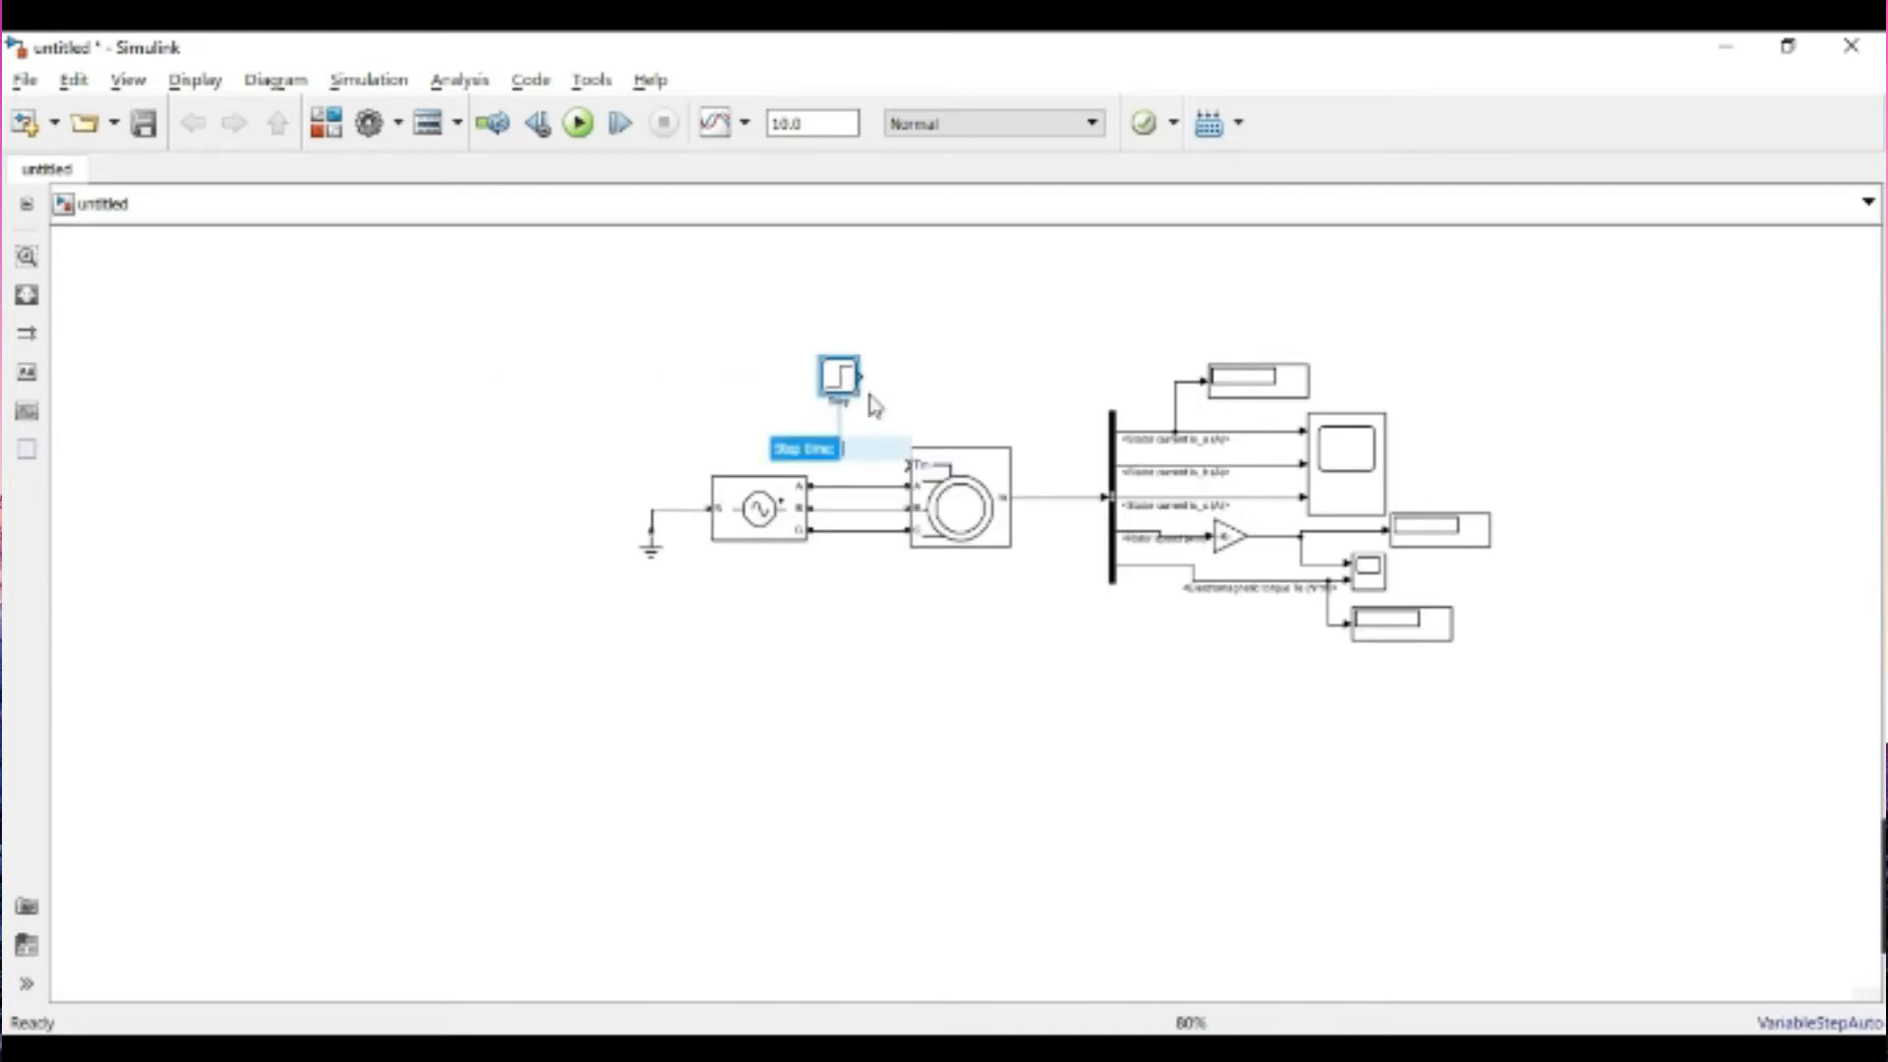
pyautogui.moveTo(857, 378); pyautogui.dragTo(912, 466)
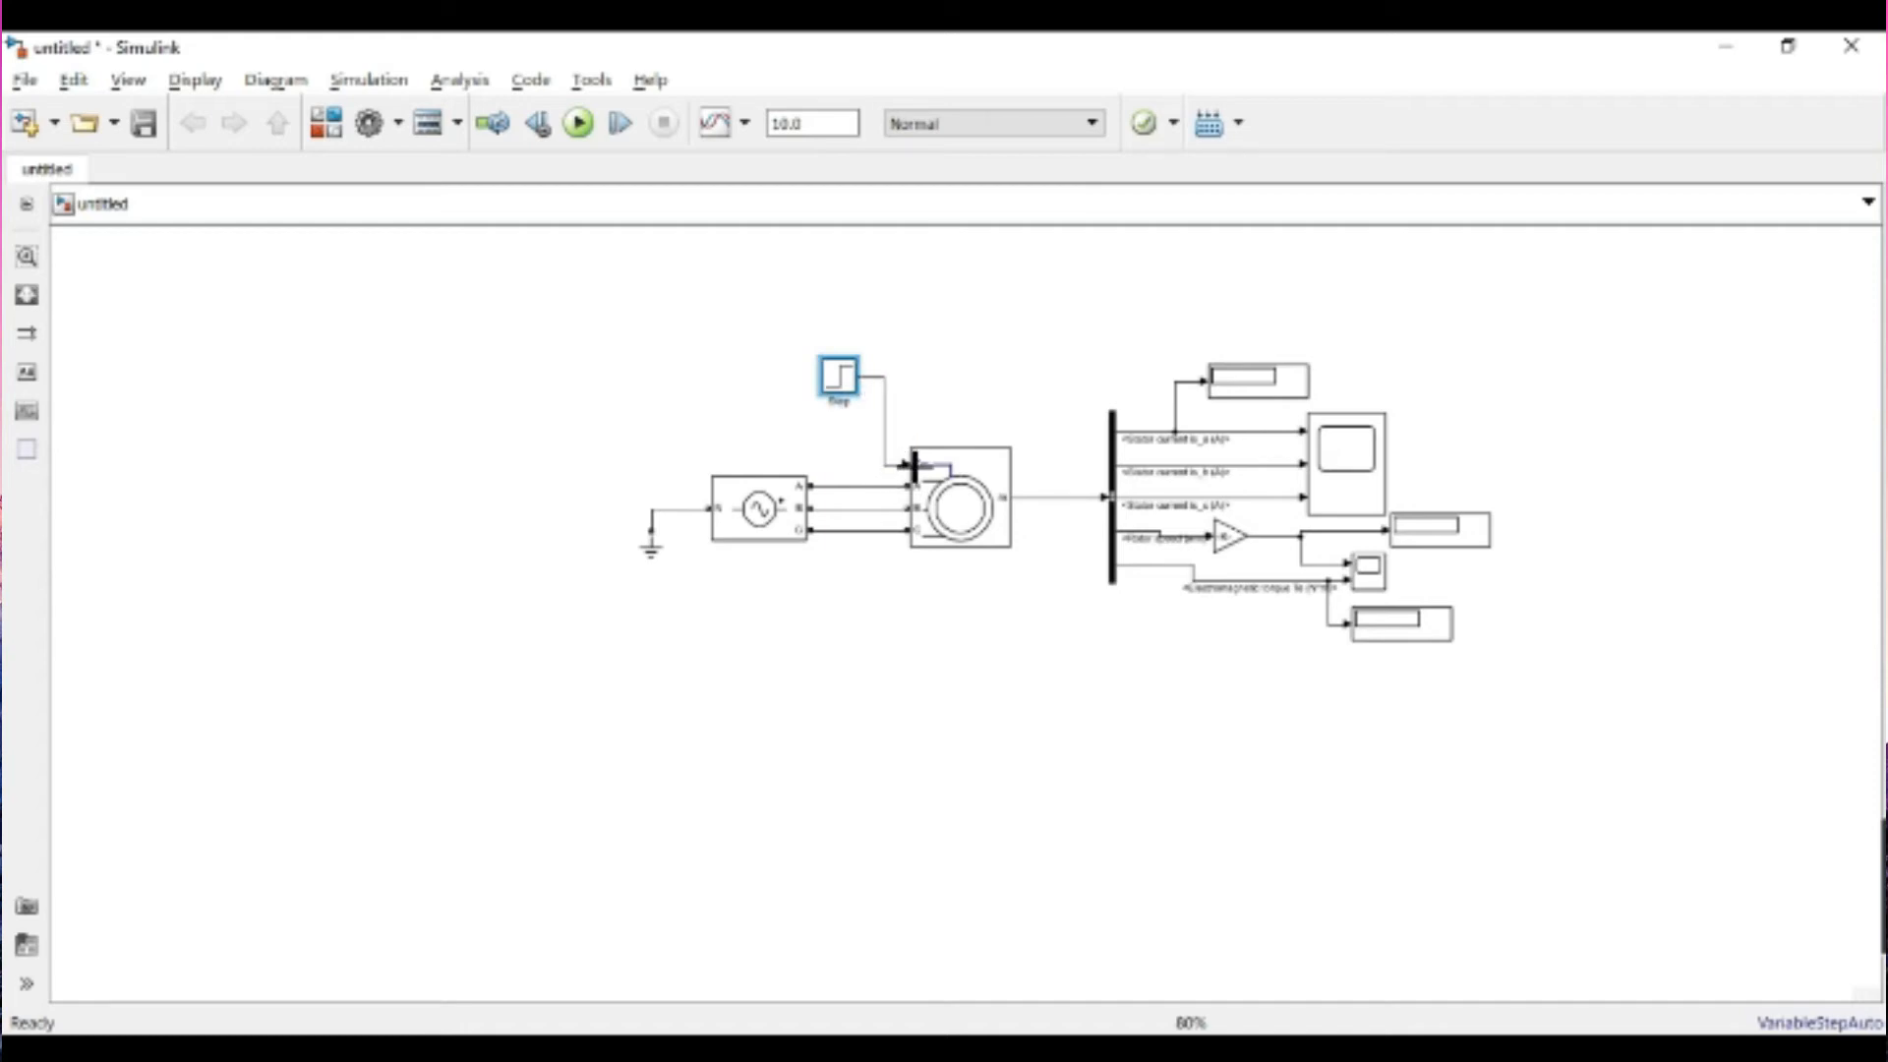
# - Set the final value of the Step block to 0
pyautogui.doubleClick(838, 375)
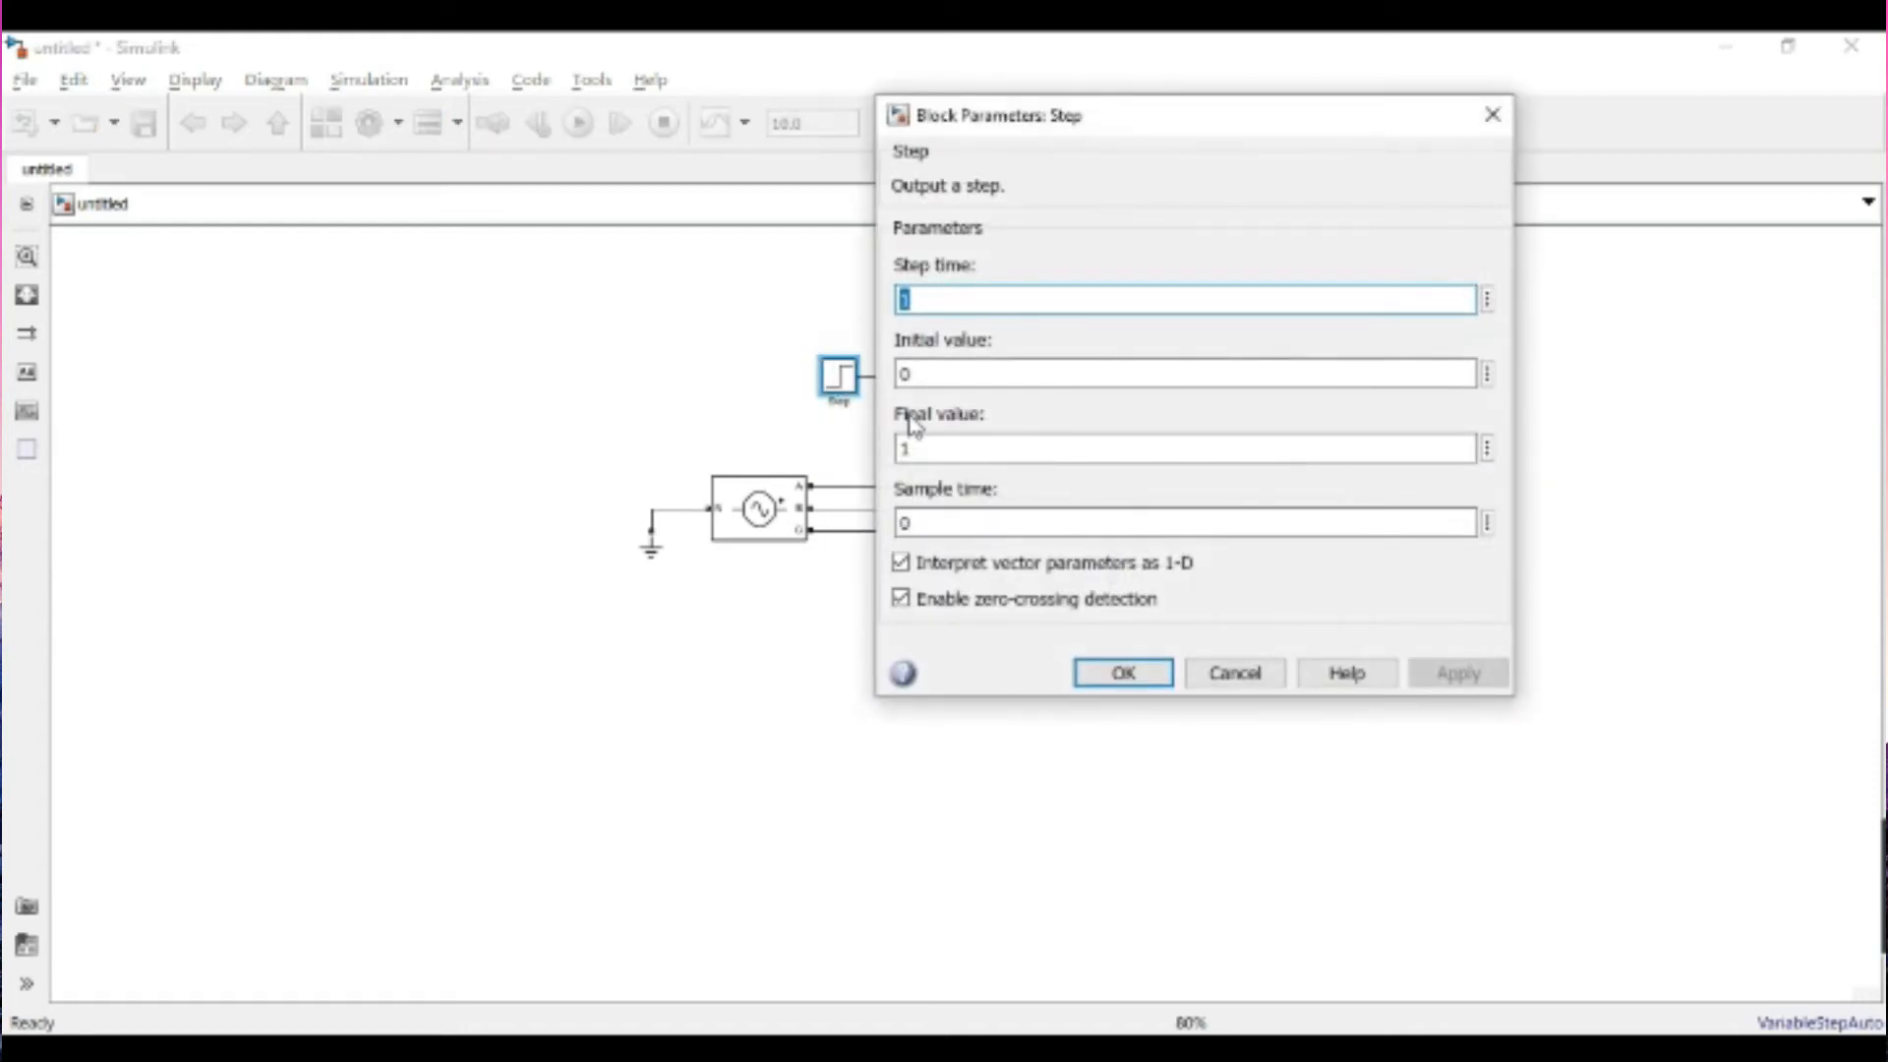
pyautogui.doubleClick(926, 446)
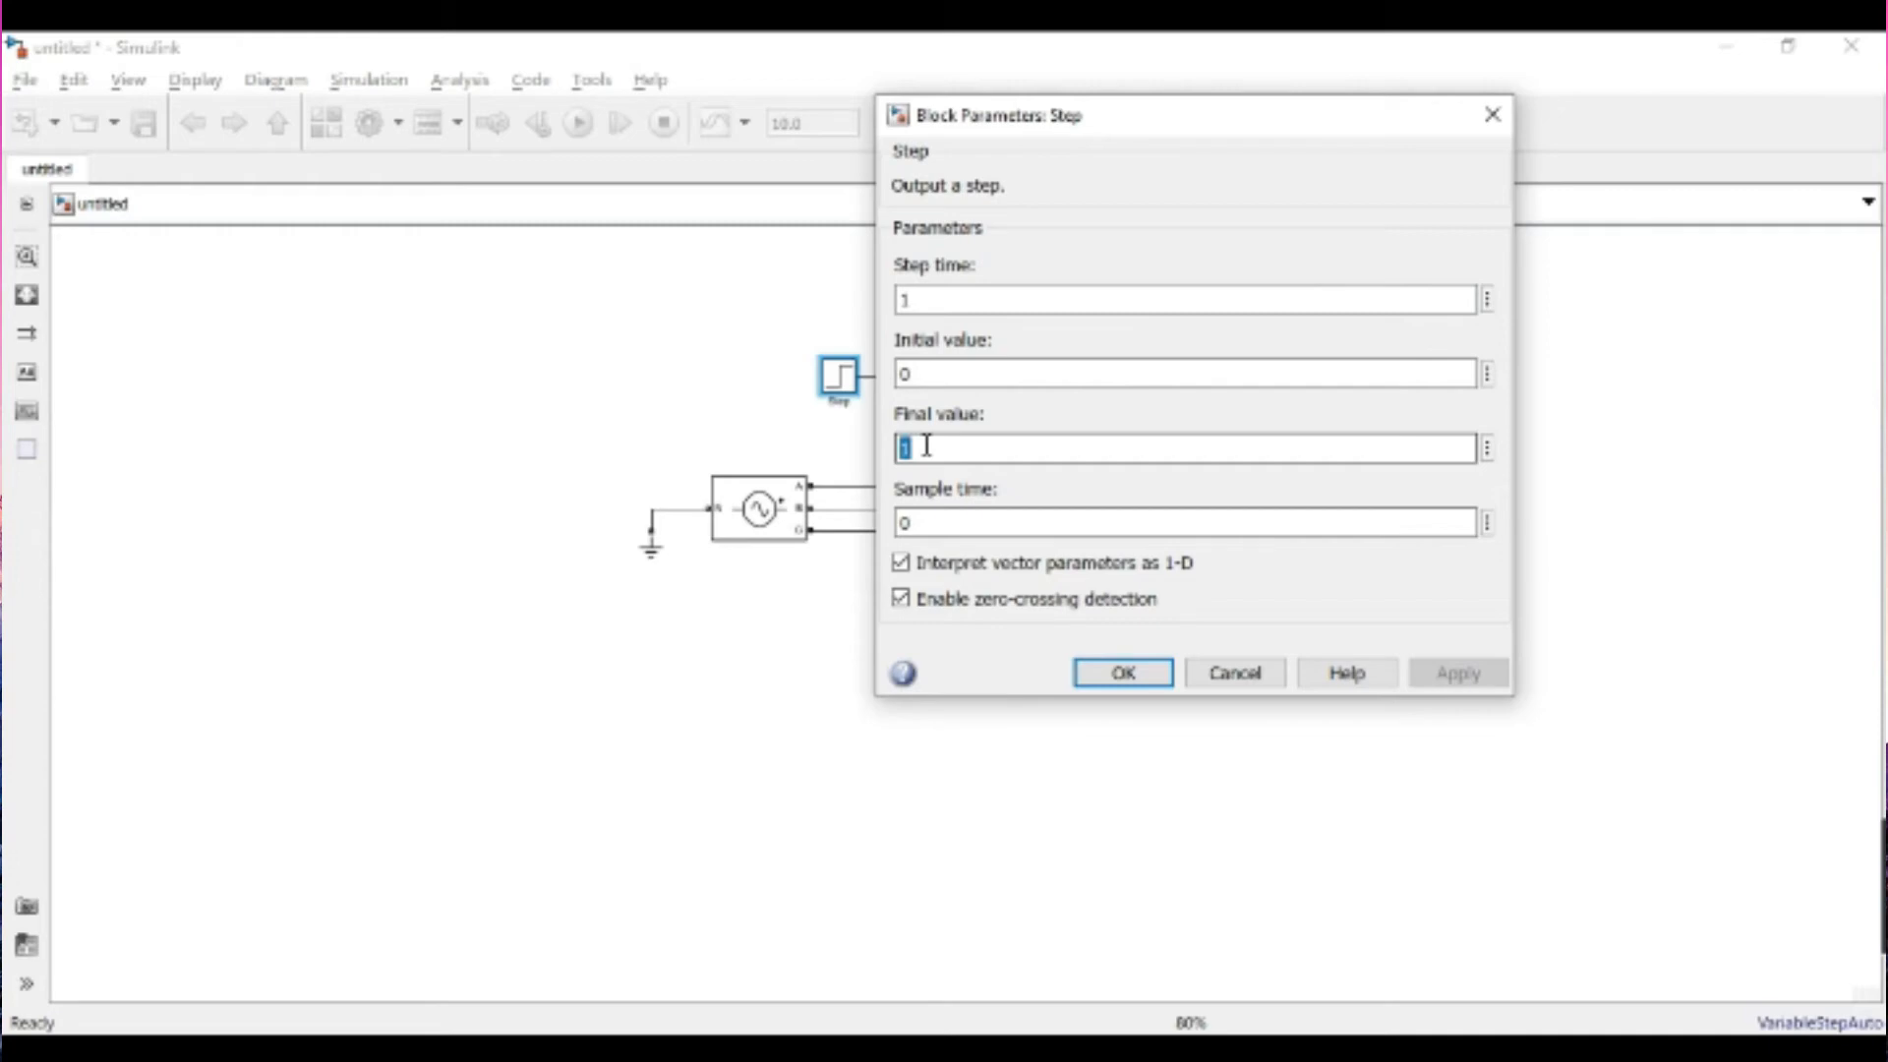
pyautogui.write('0')
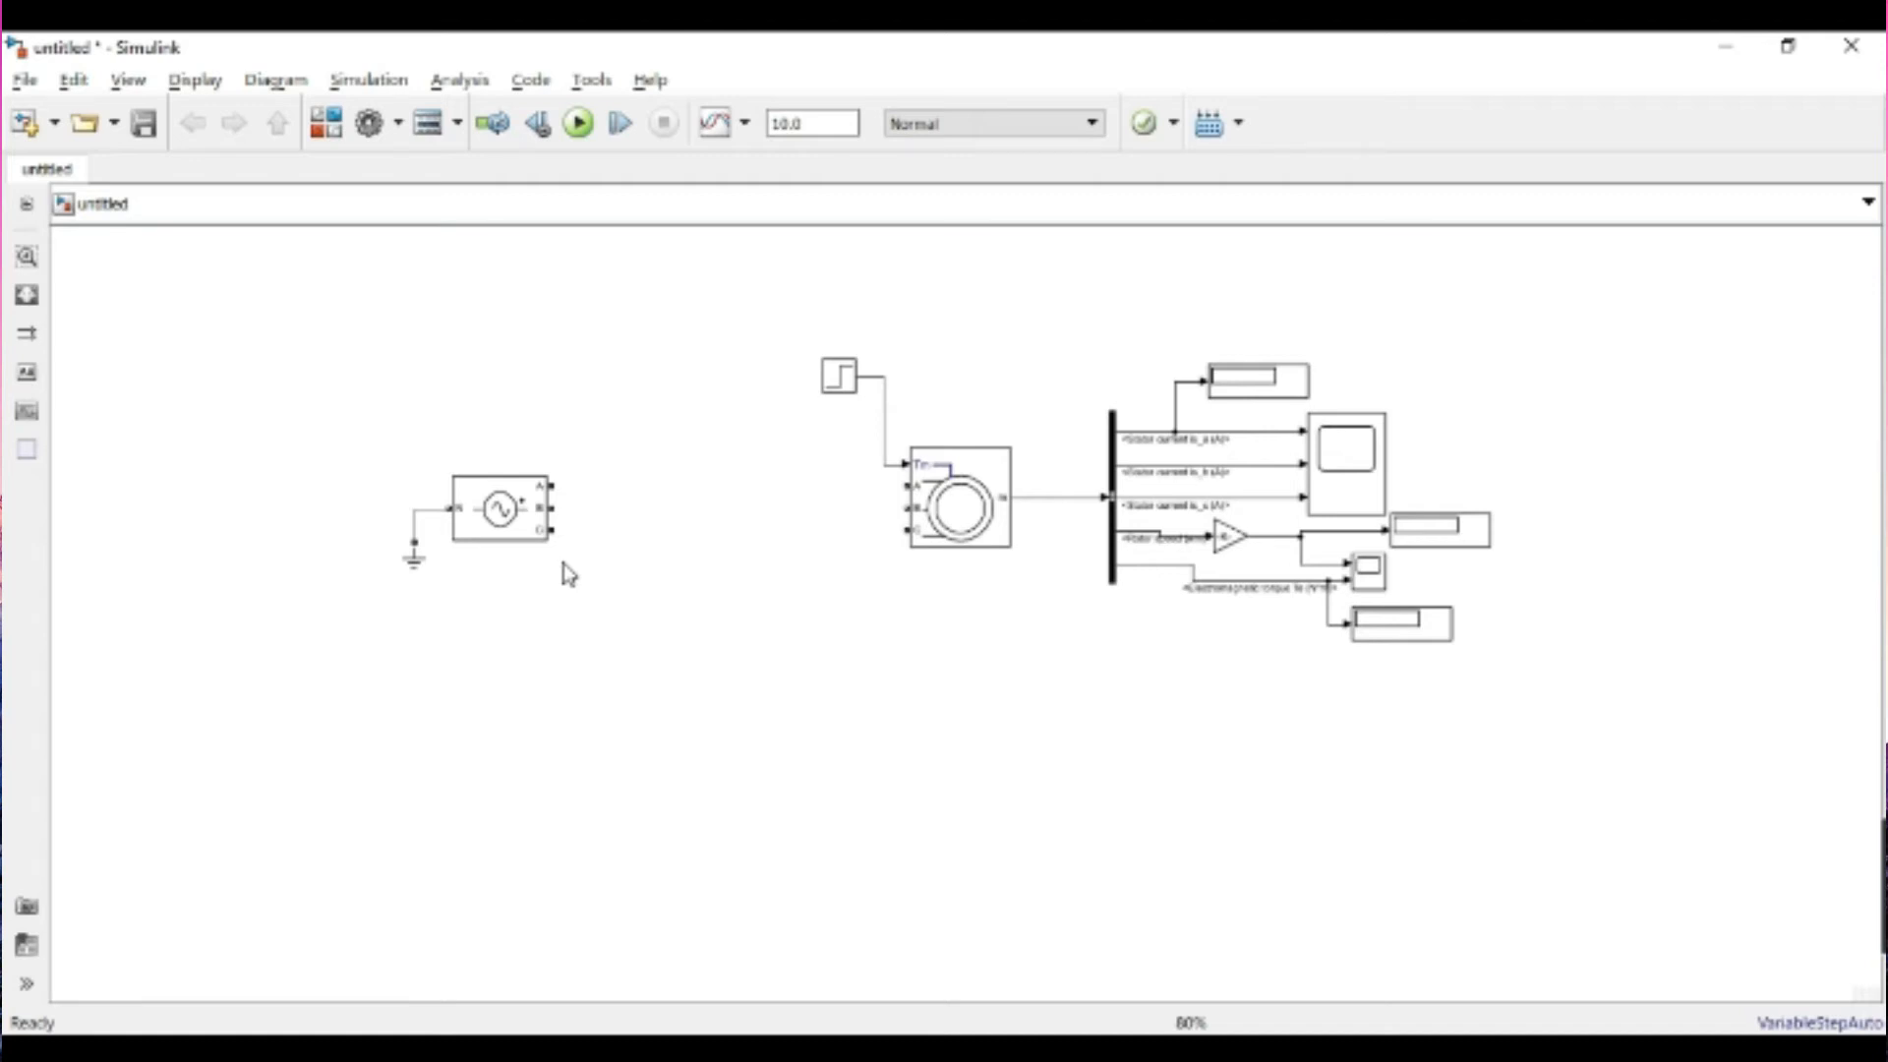
# - Add a Three-Phase Transformer 12 Terminals block from the Fundamental Blocks Elements library below the motor
pyautogui.doubleClick(618, 634)
pyautogui.rightClick(624, 630)
pyautogui.click(326, 122)
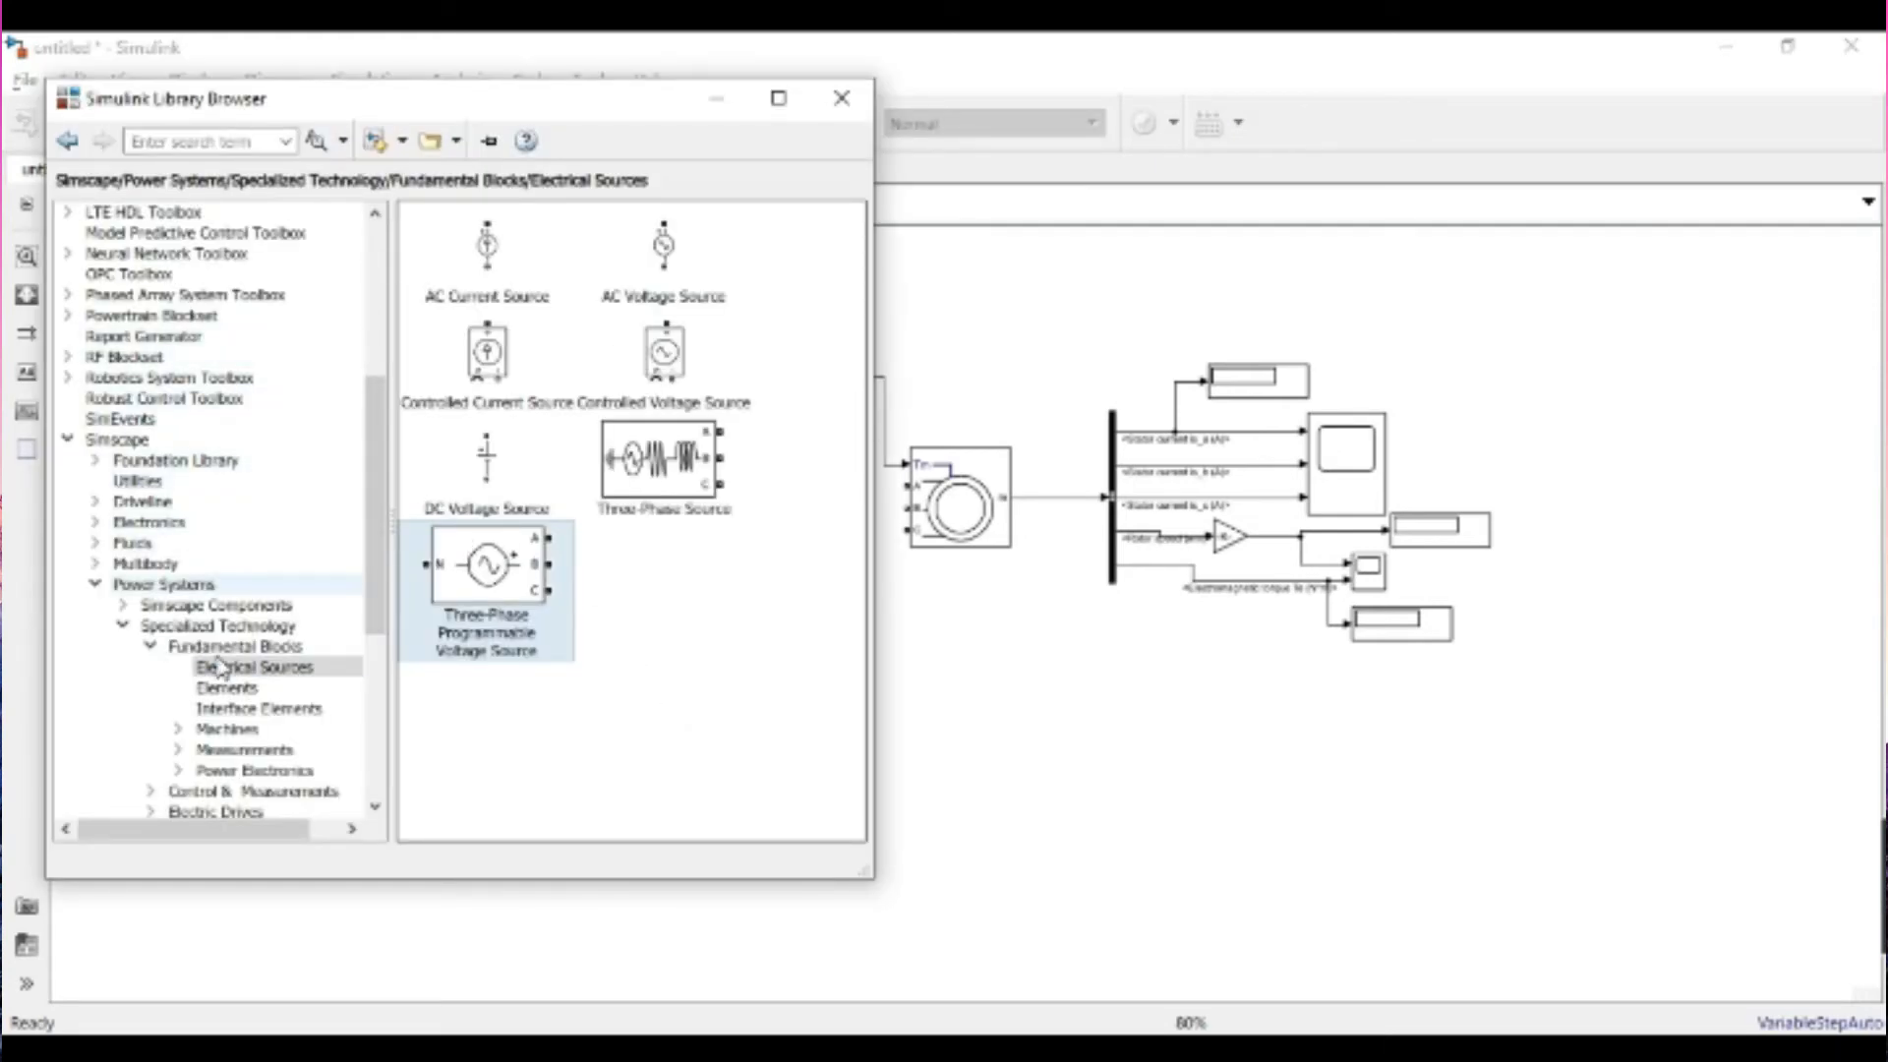
pyautogui.click(212, 688)
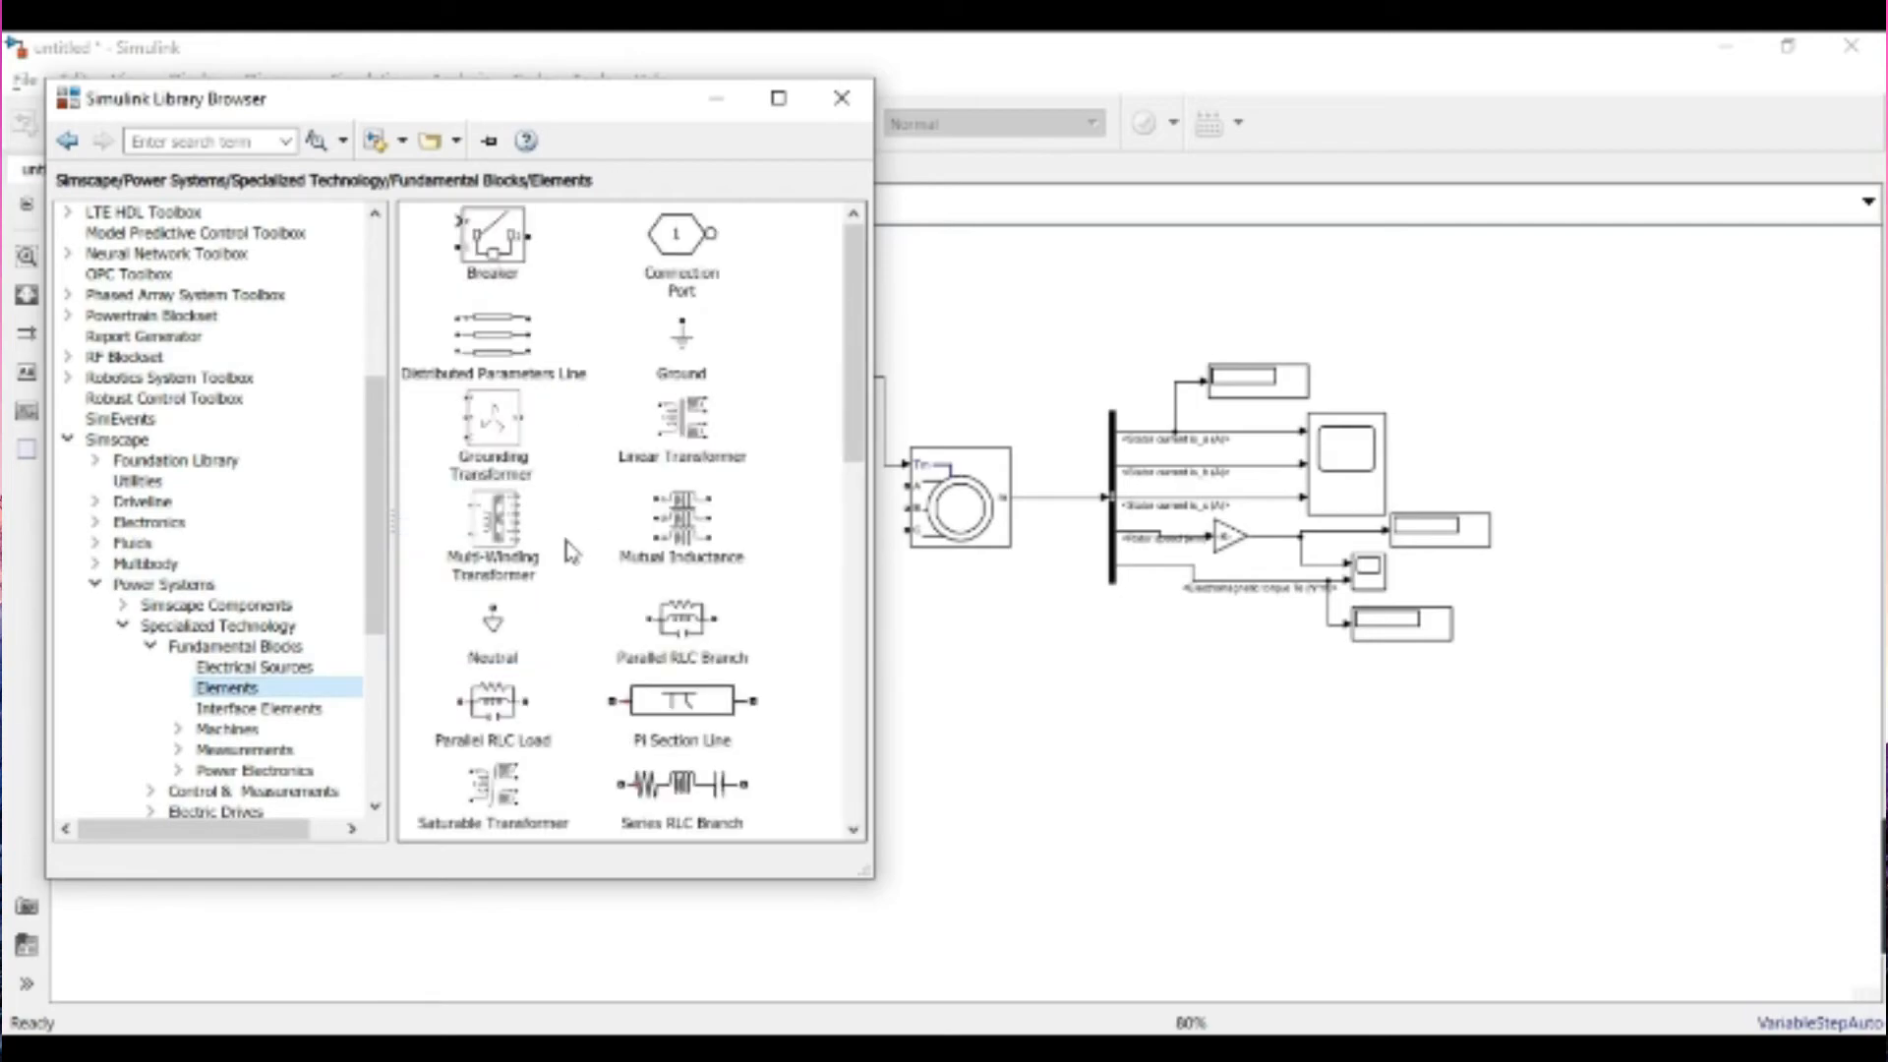
pyautogui.scroll(-5, 686, 526)
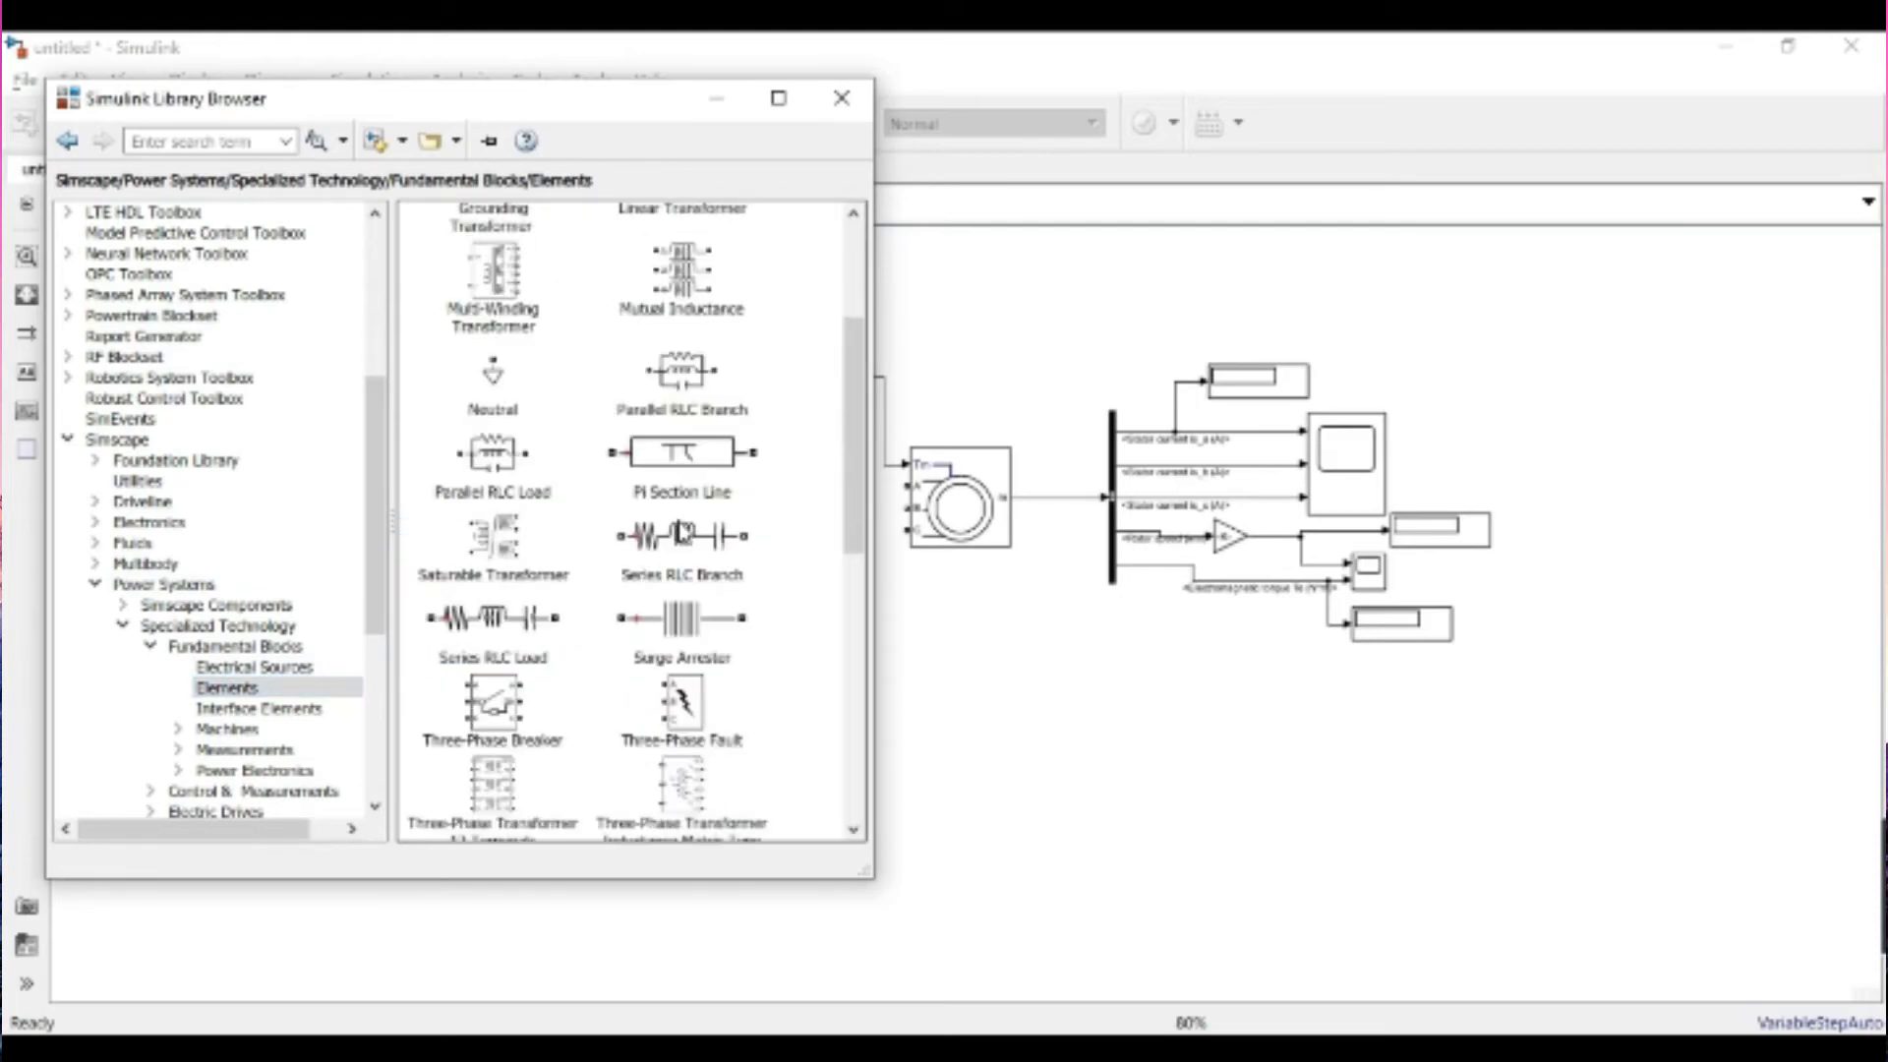
pyautogui.moveTo(503, 644); pyautogui.dragTo(959, 747)
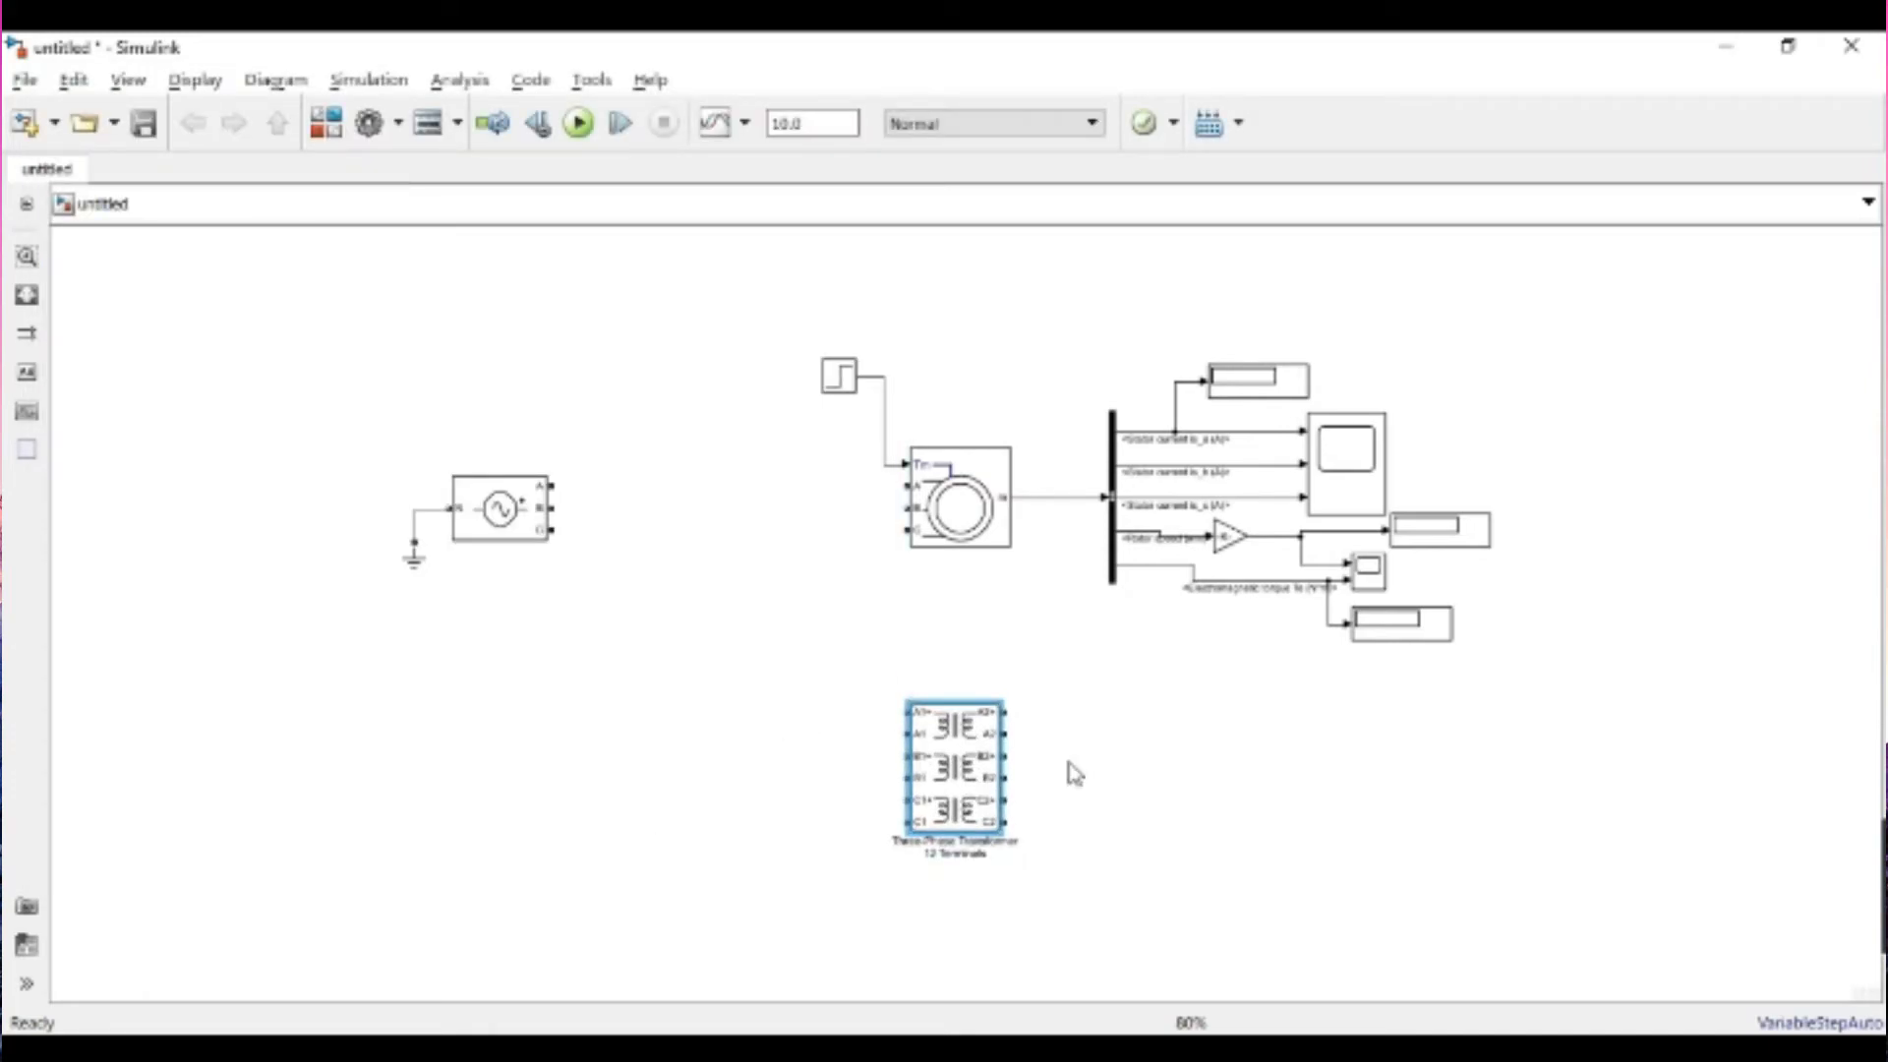
pyautogui.click(1020, 708)
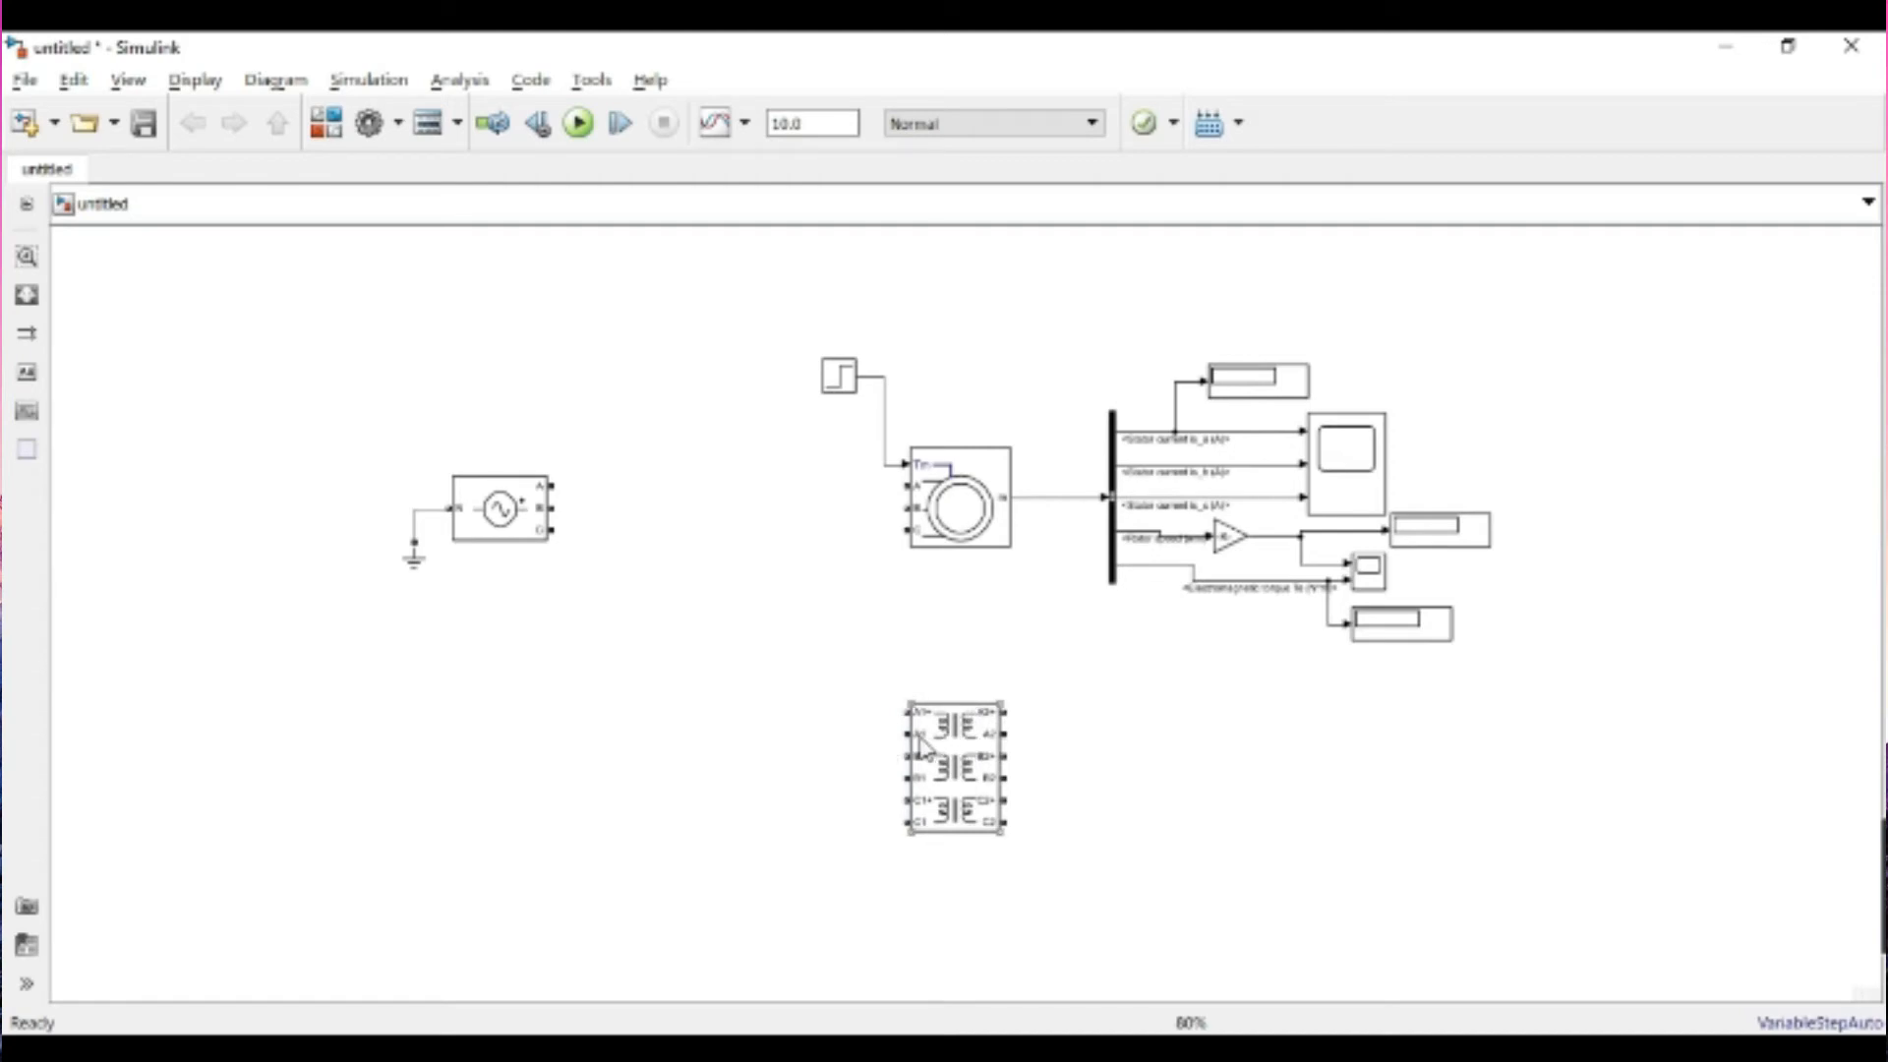
# - Join the transformer's A1, B1 and C1 terminals together and its A2, B2 and C2 terminals together
pyautogui.moveTo(906, 733)
pyautogui.mouseDown()
pyautogui.moveTo(871, 740)
pyautogui.moveTo(906, 822)
pyautogui.mouseUp()
pyautogui.moveTo(1005, 727); pyautogui.dragTo(1019, 778)
pyautogui.click(906, 707)
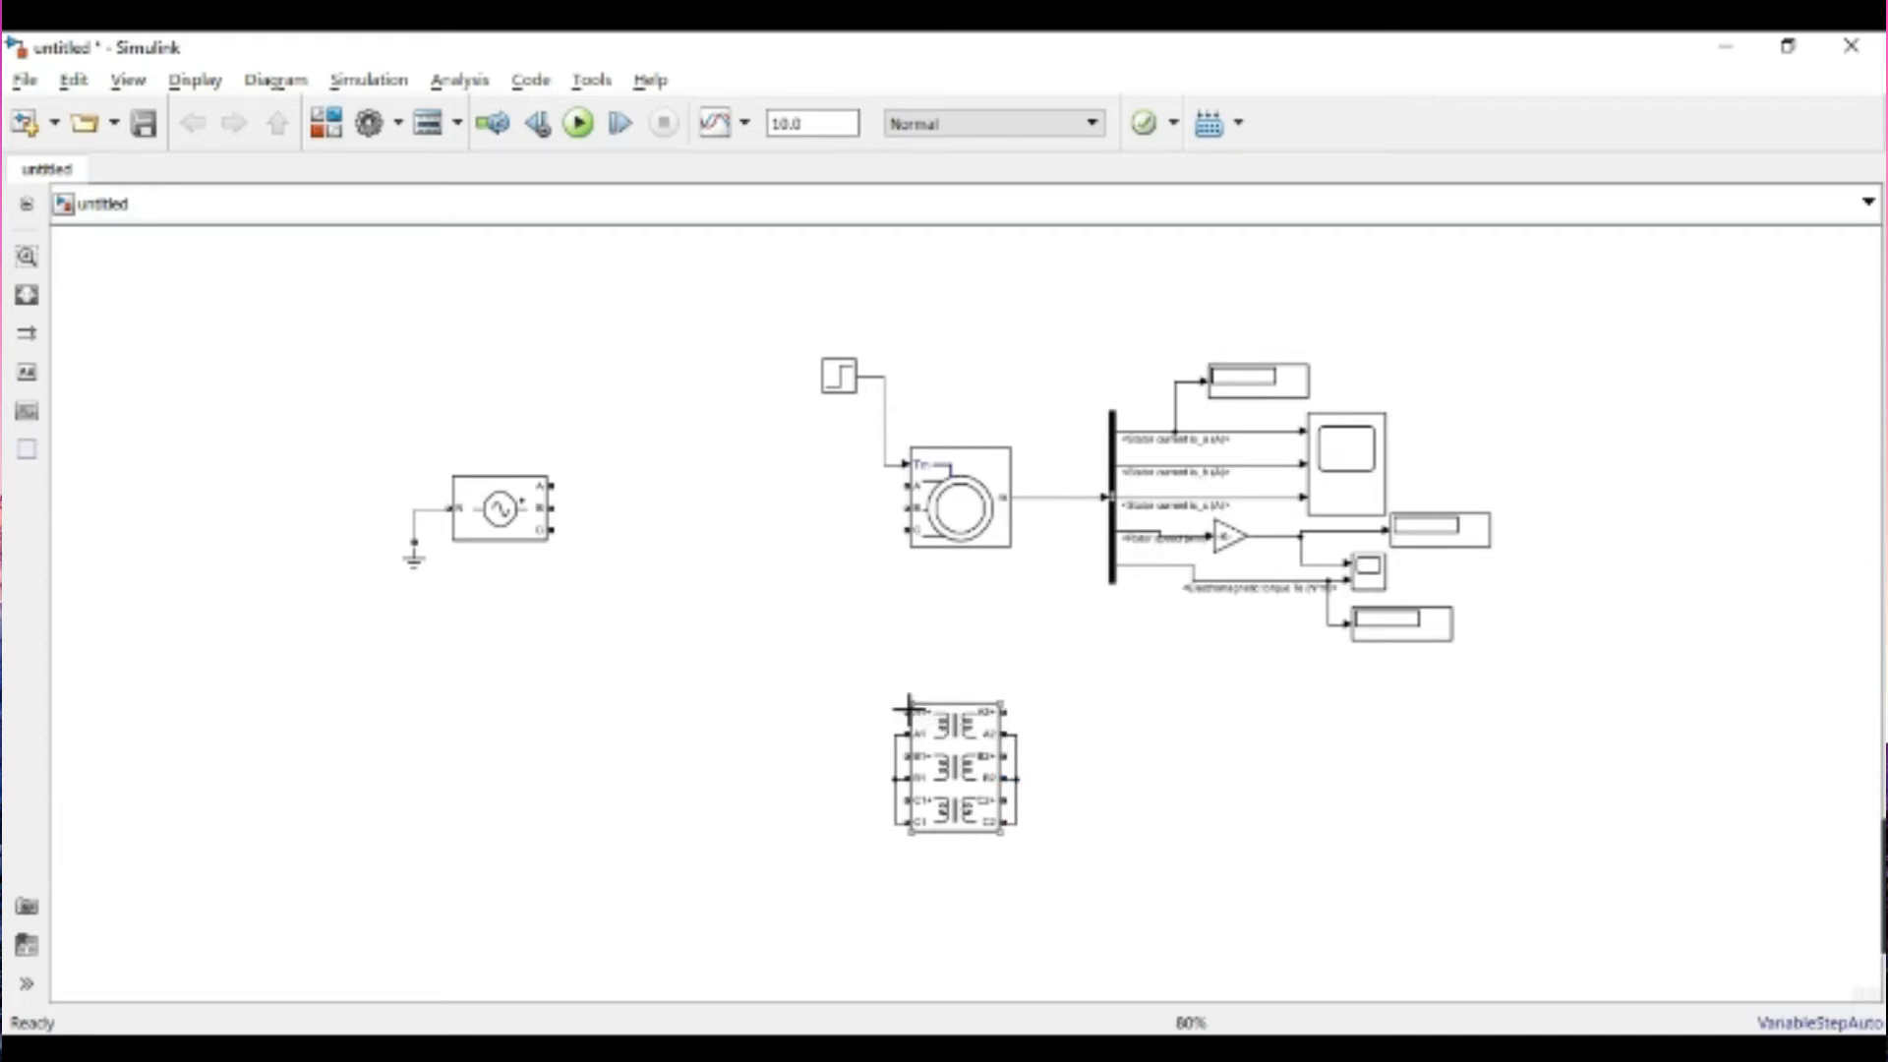
# - Place two copies of the Ground block beside the transformer and connect one to each side's joined terminals
pyautogui.click(841, 732)
pyautogui.moveTo(425, 580); pyautogui.dragTo(841, 814)
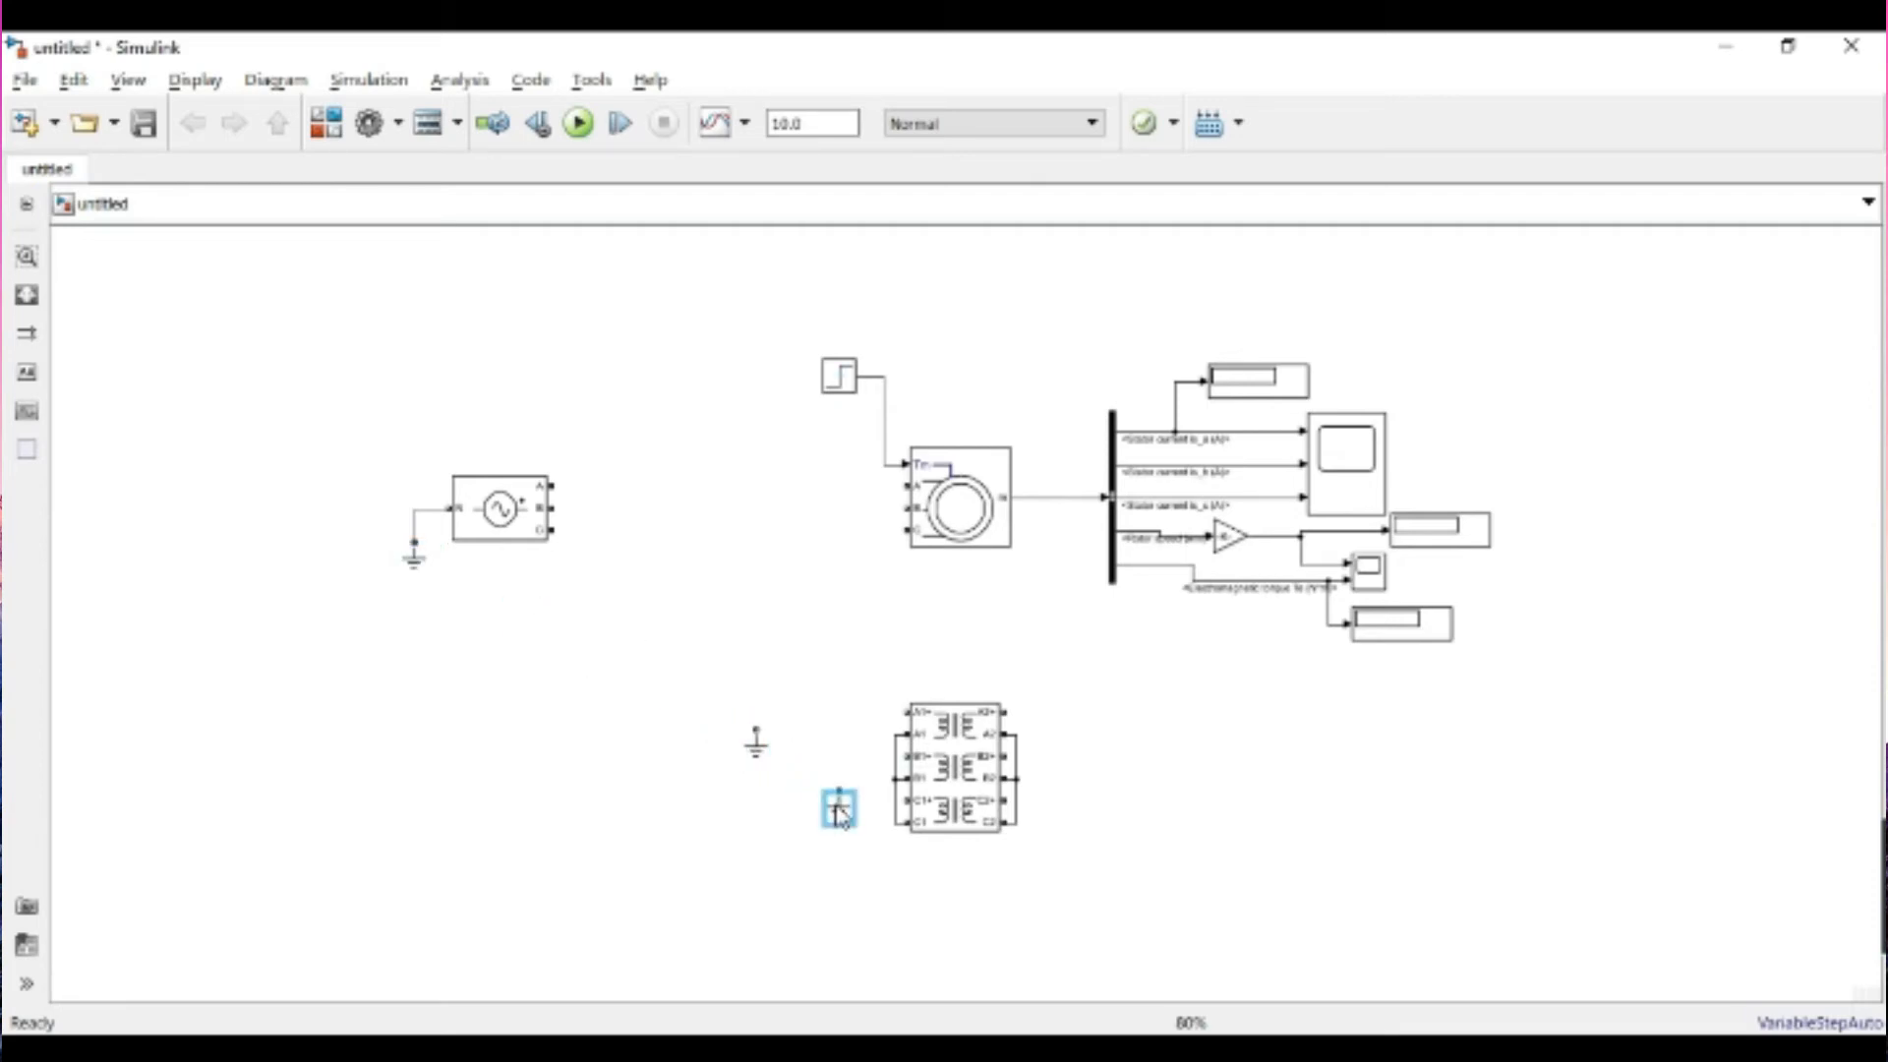
pyautogui.moveTo(758, 745); pyautogui.dragTo(1137, 869)
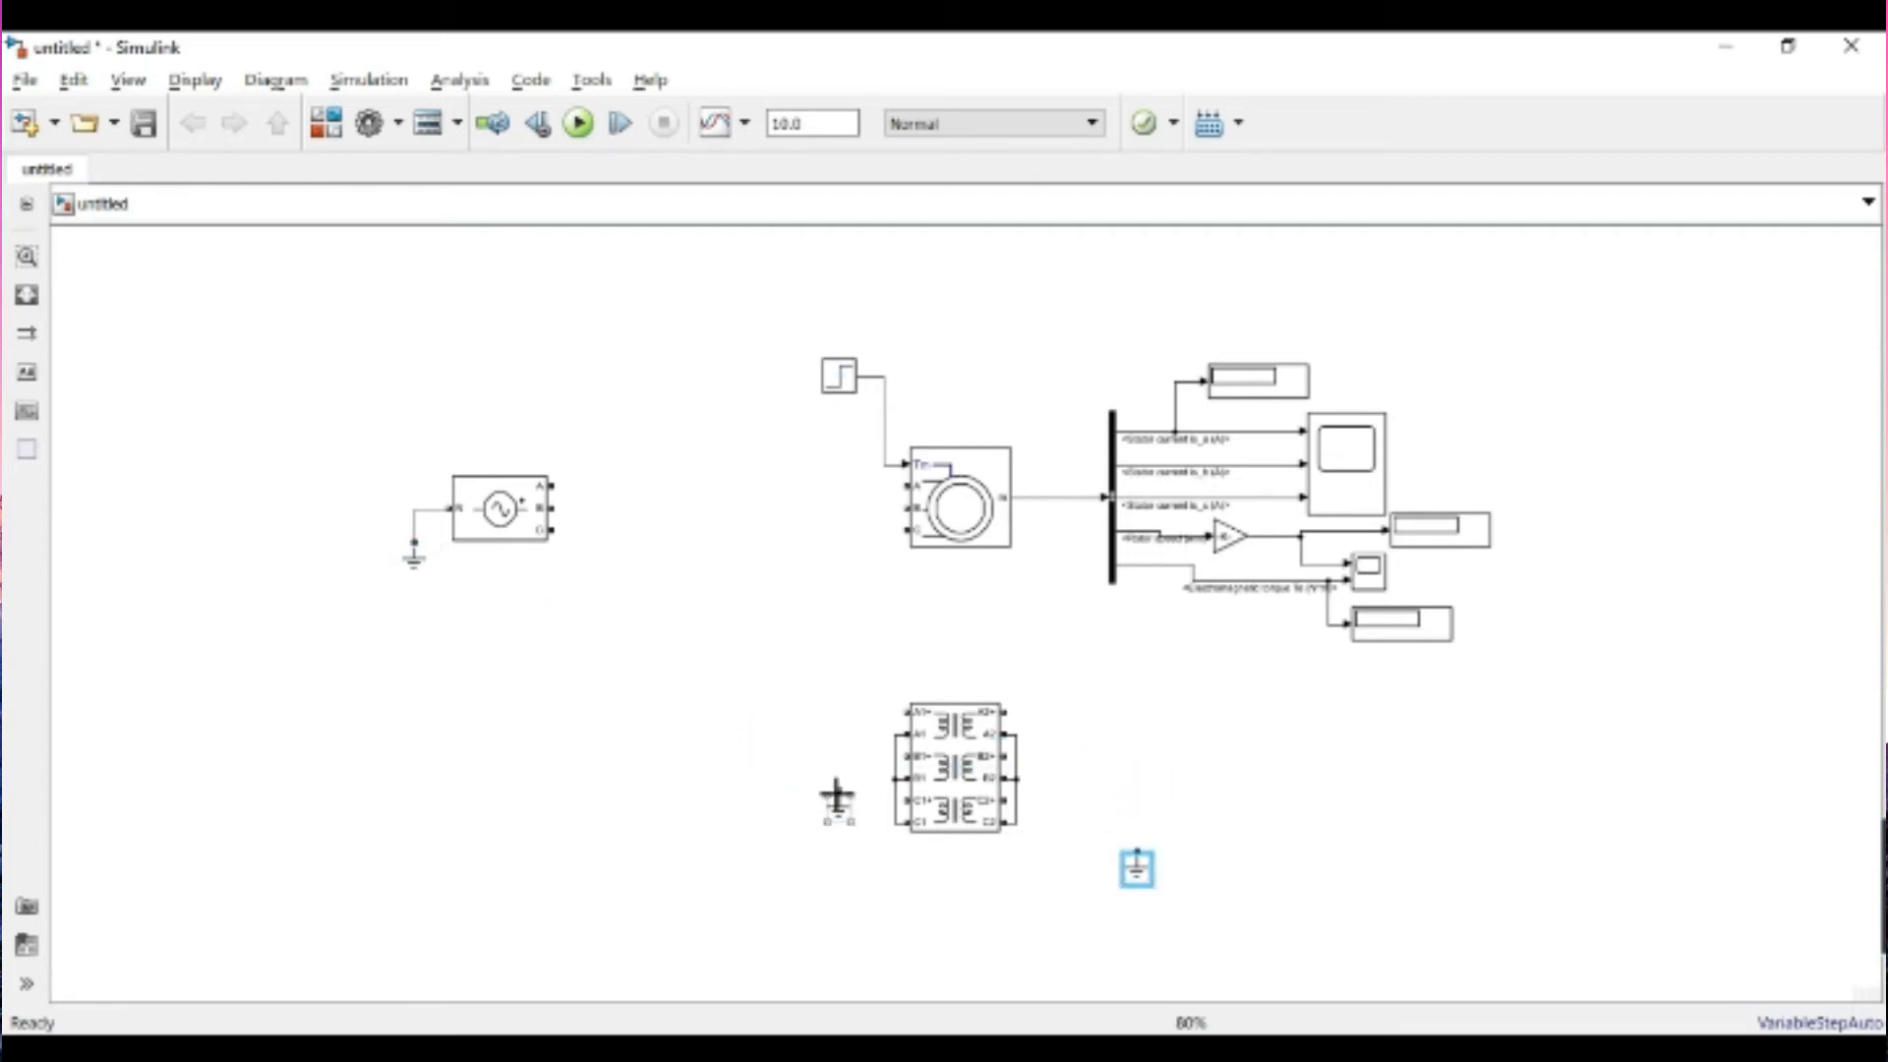
pyautogui.moveTo(837, 798); pyautogui.dragTo(788, 858)
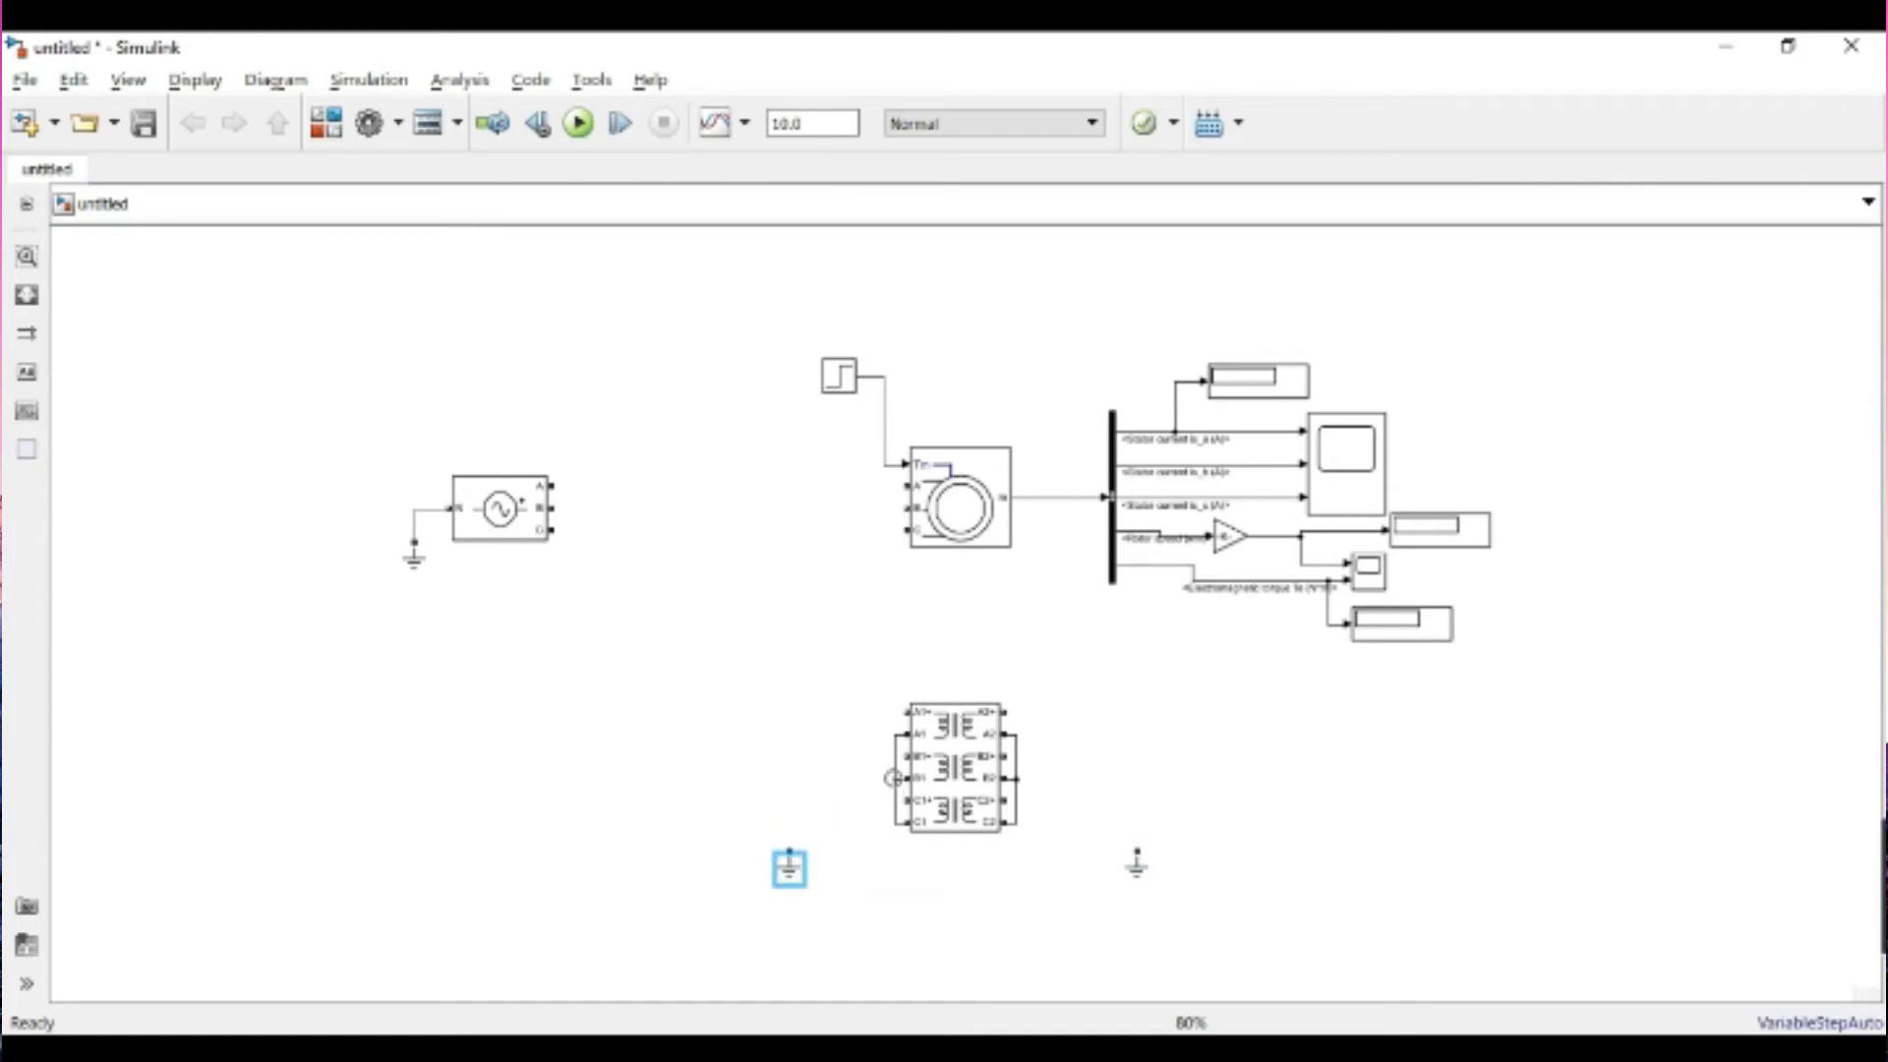
pyautogui.moveTo(893, 777); pyautogui.dragTo(848, 776)
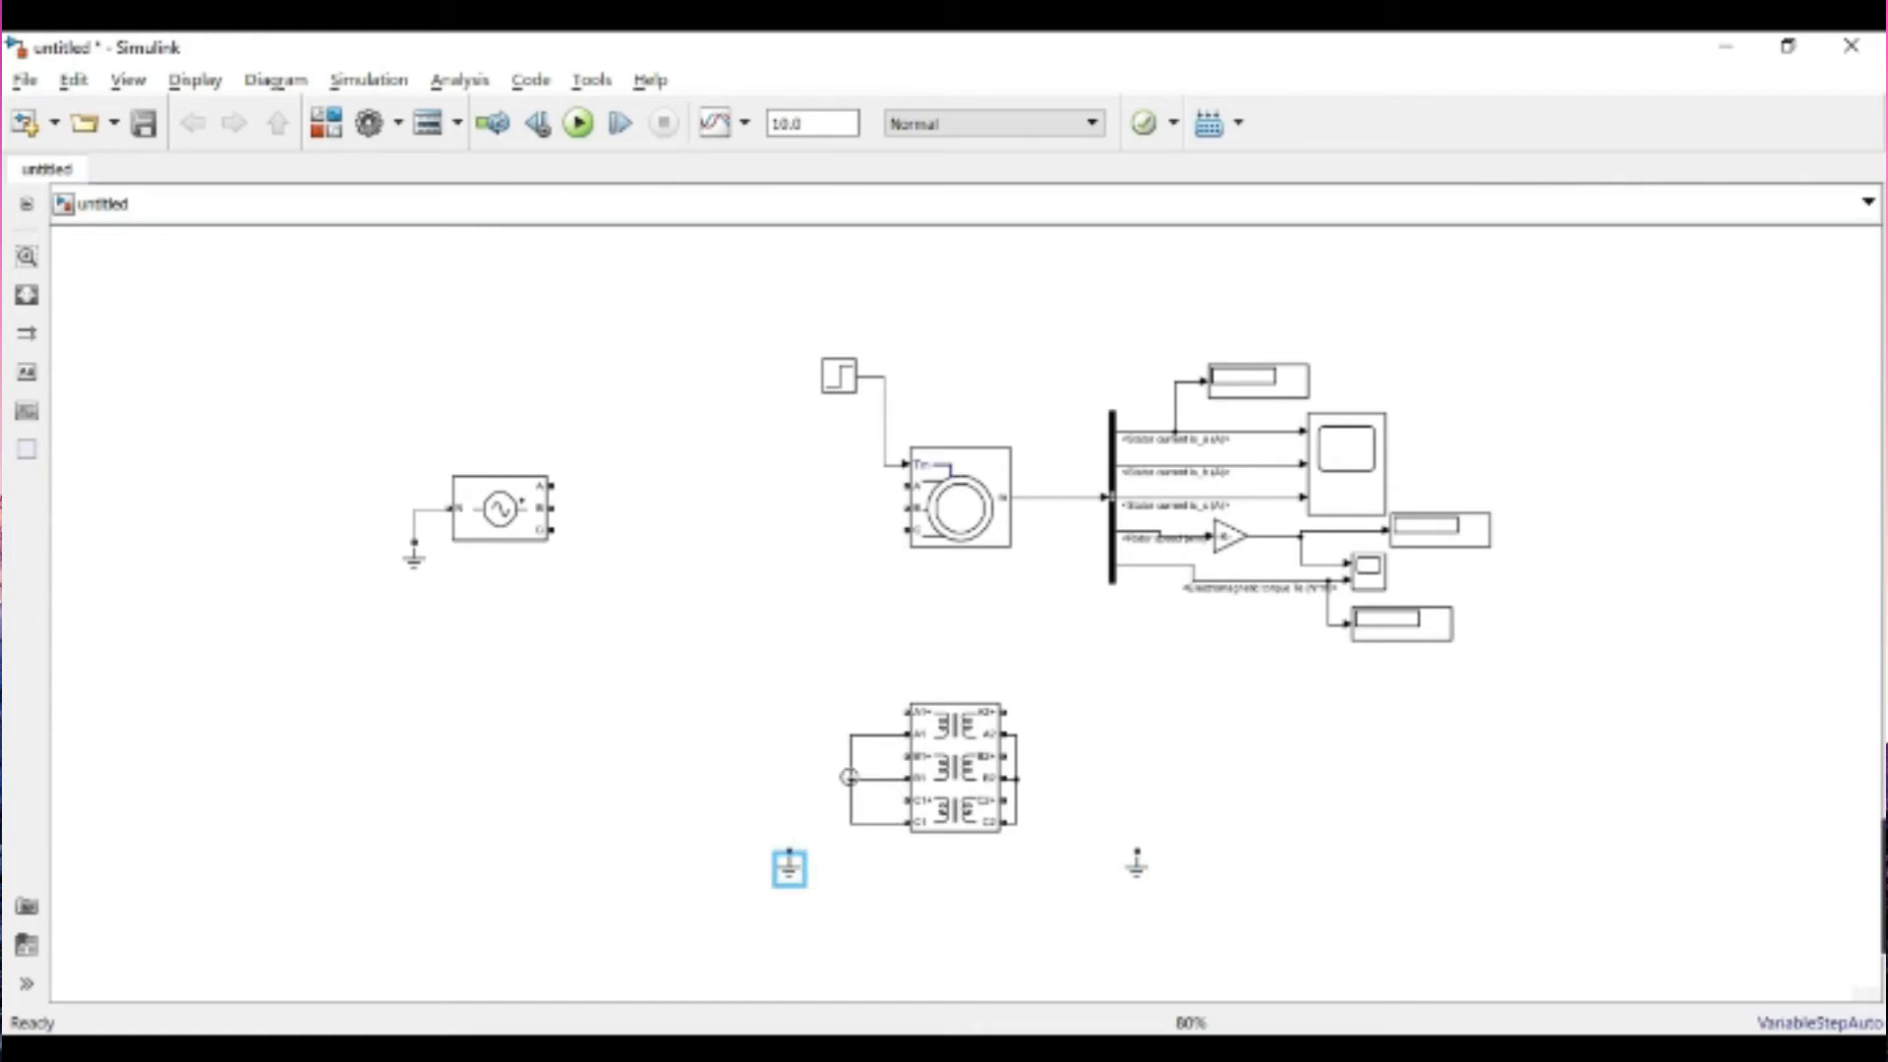
pyautogui.moveTo(787, 843)
pyautogui.mouseDown()
pyautogui.moveTo(830, 773)
pyautogui.moveTo(851, 779)
pyautogui.mouseUp()
pyautogui.moveTo(1135, 852)
pyautogui.mouseDown()
pyautogui.moveTo(1125, 805)
pyautogui.moveTo(1019, 782)
pyautogui.mouseUp()
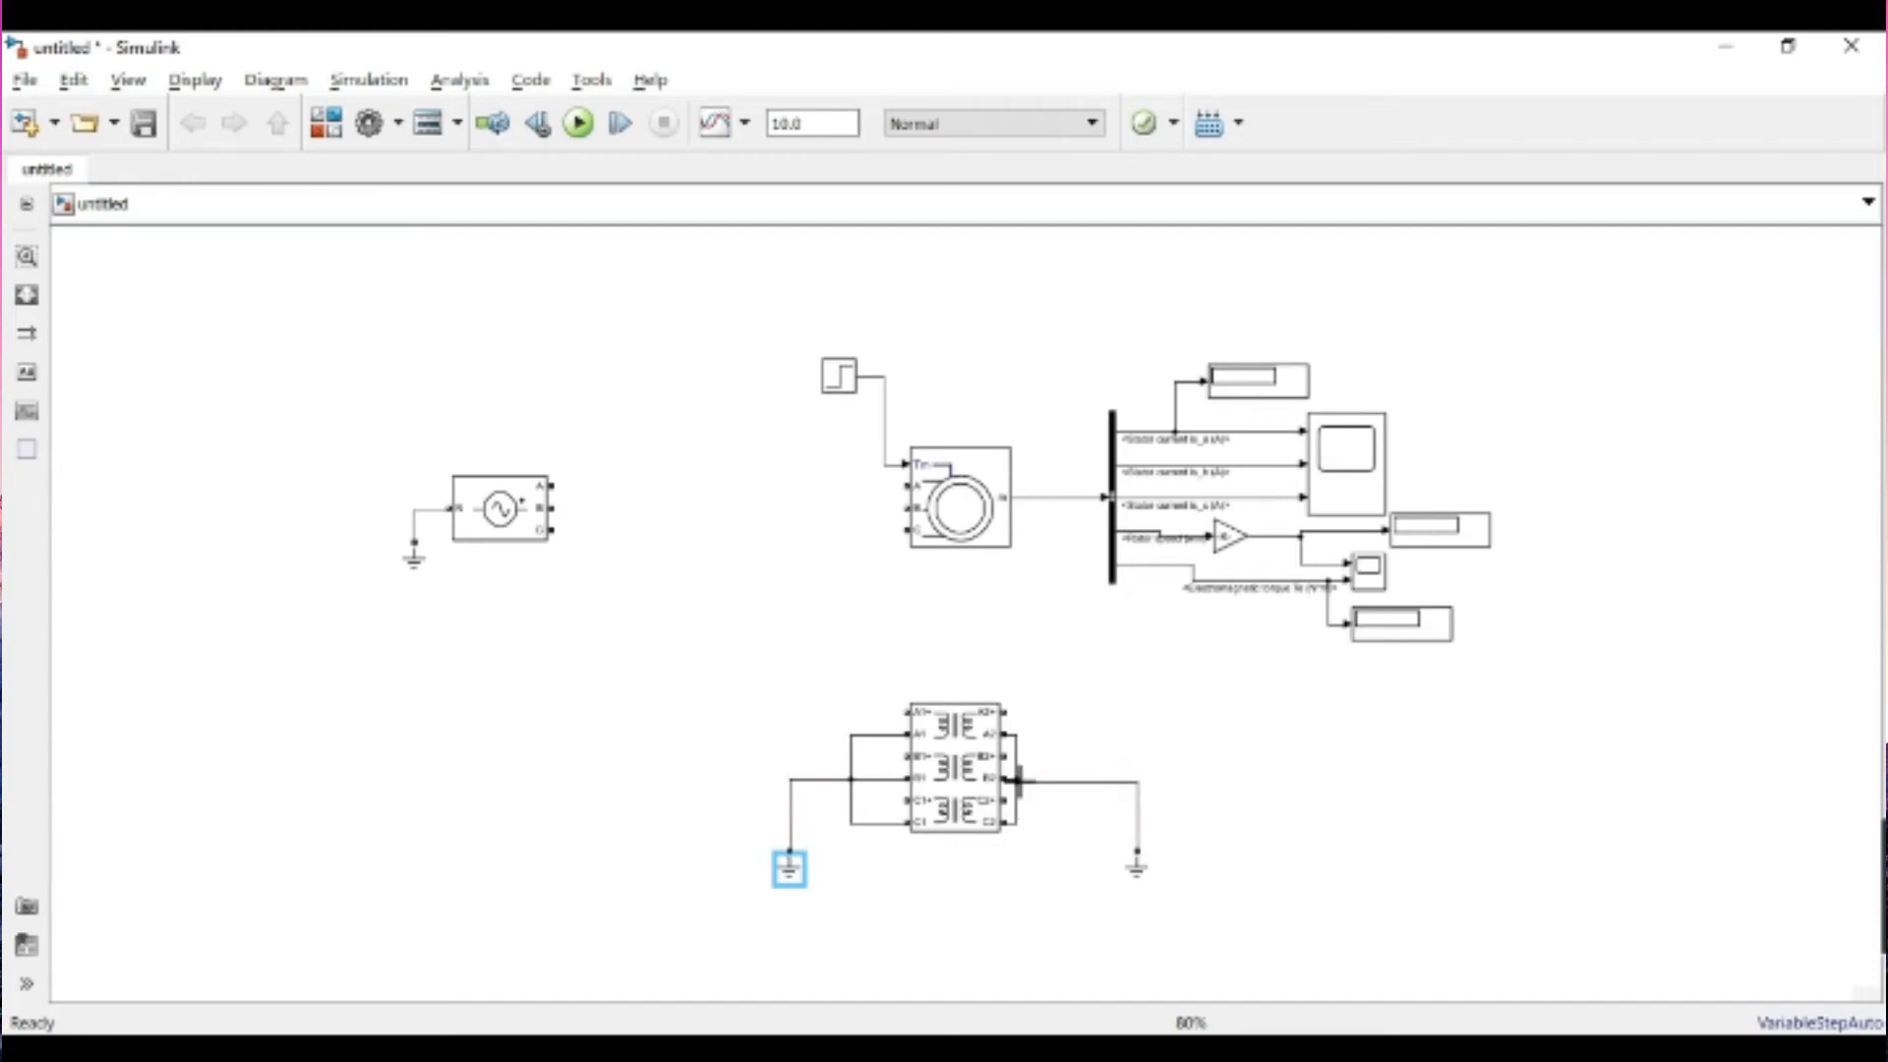
pyautogui.click(1094, 744)
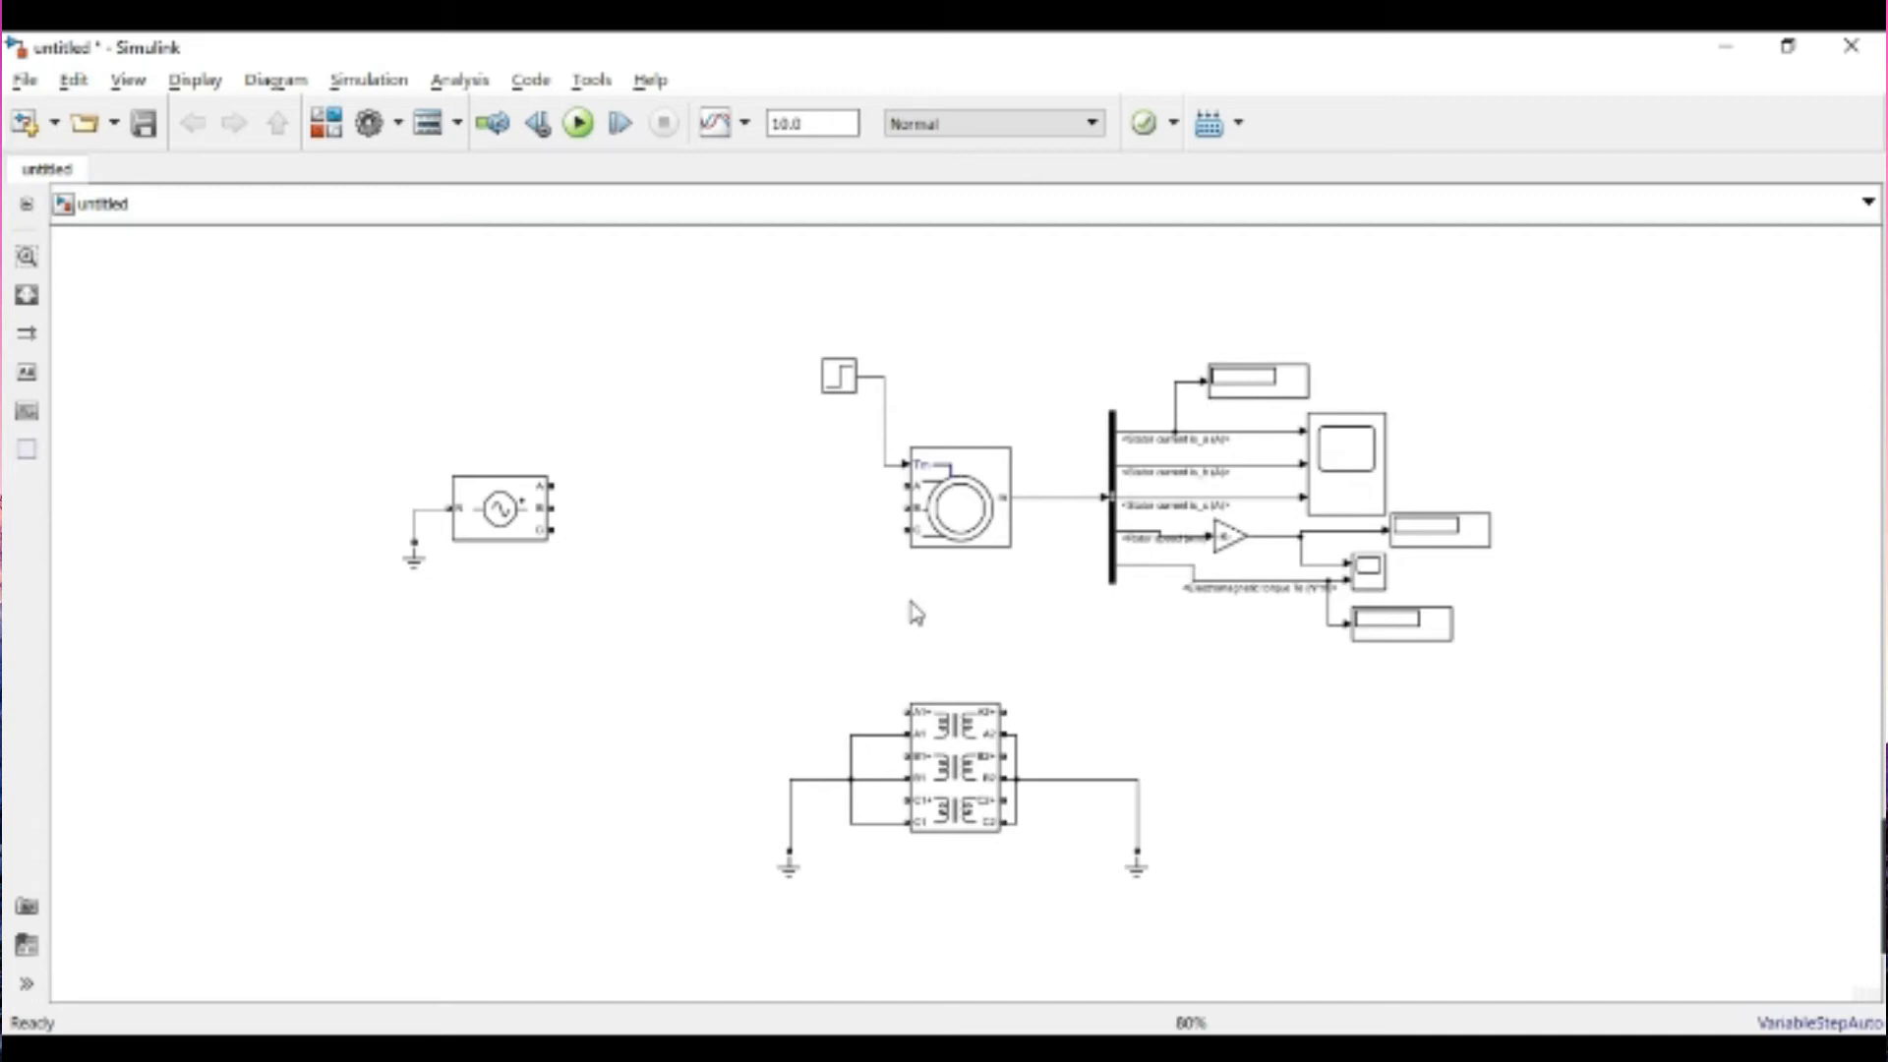
pyautogui.moveTo(722, 668); pyautogui.dragTo(1242, 914)
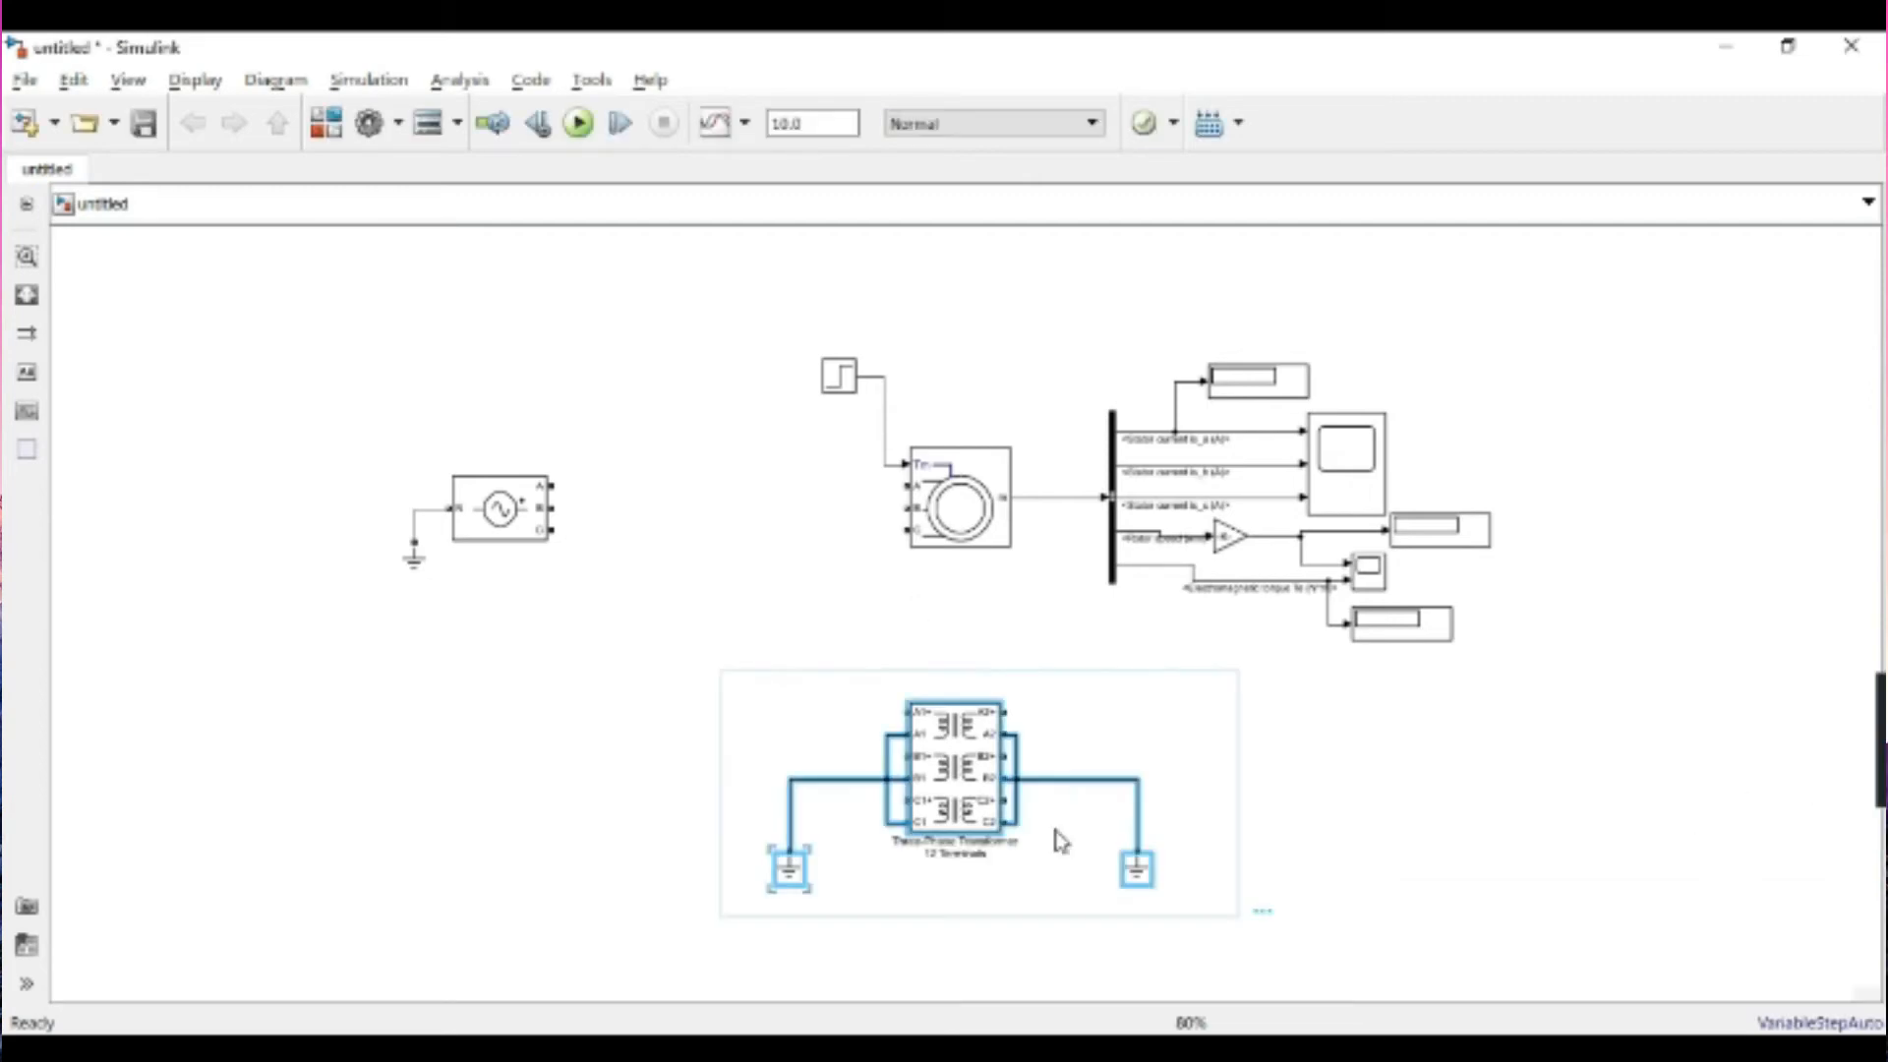
pyautogui.click(1309, 728)
# - Draw open-ended lines outward from the transformer's A2+, B2+, C2+ and A1+, B1+, C1+ terminals
pyautogui.moveTo(1005, 719); pyautogui.dragTo(1167, 711)
pyautogui.moveTo(1008, 753); pyautogui.dragTo(1182, 756)
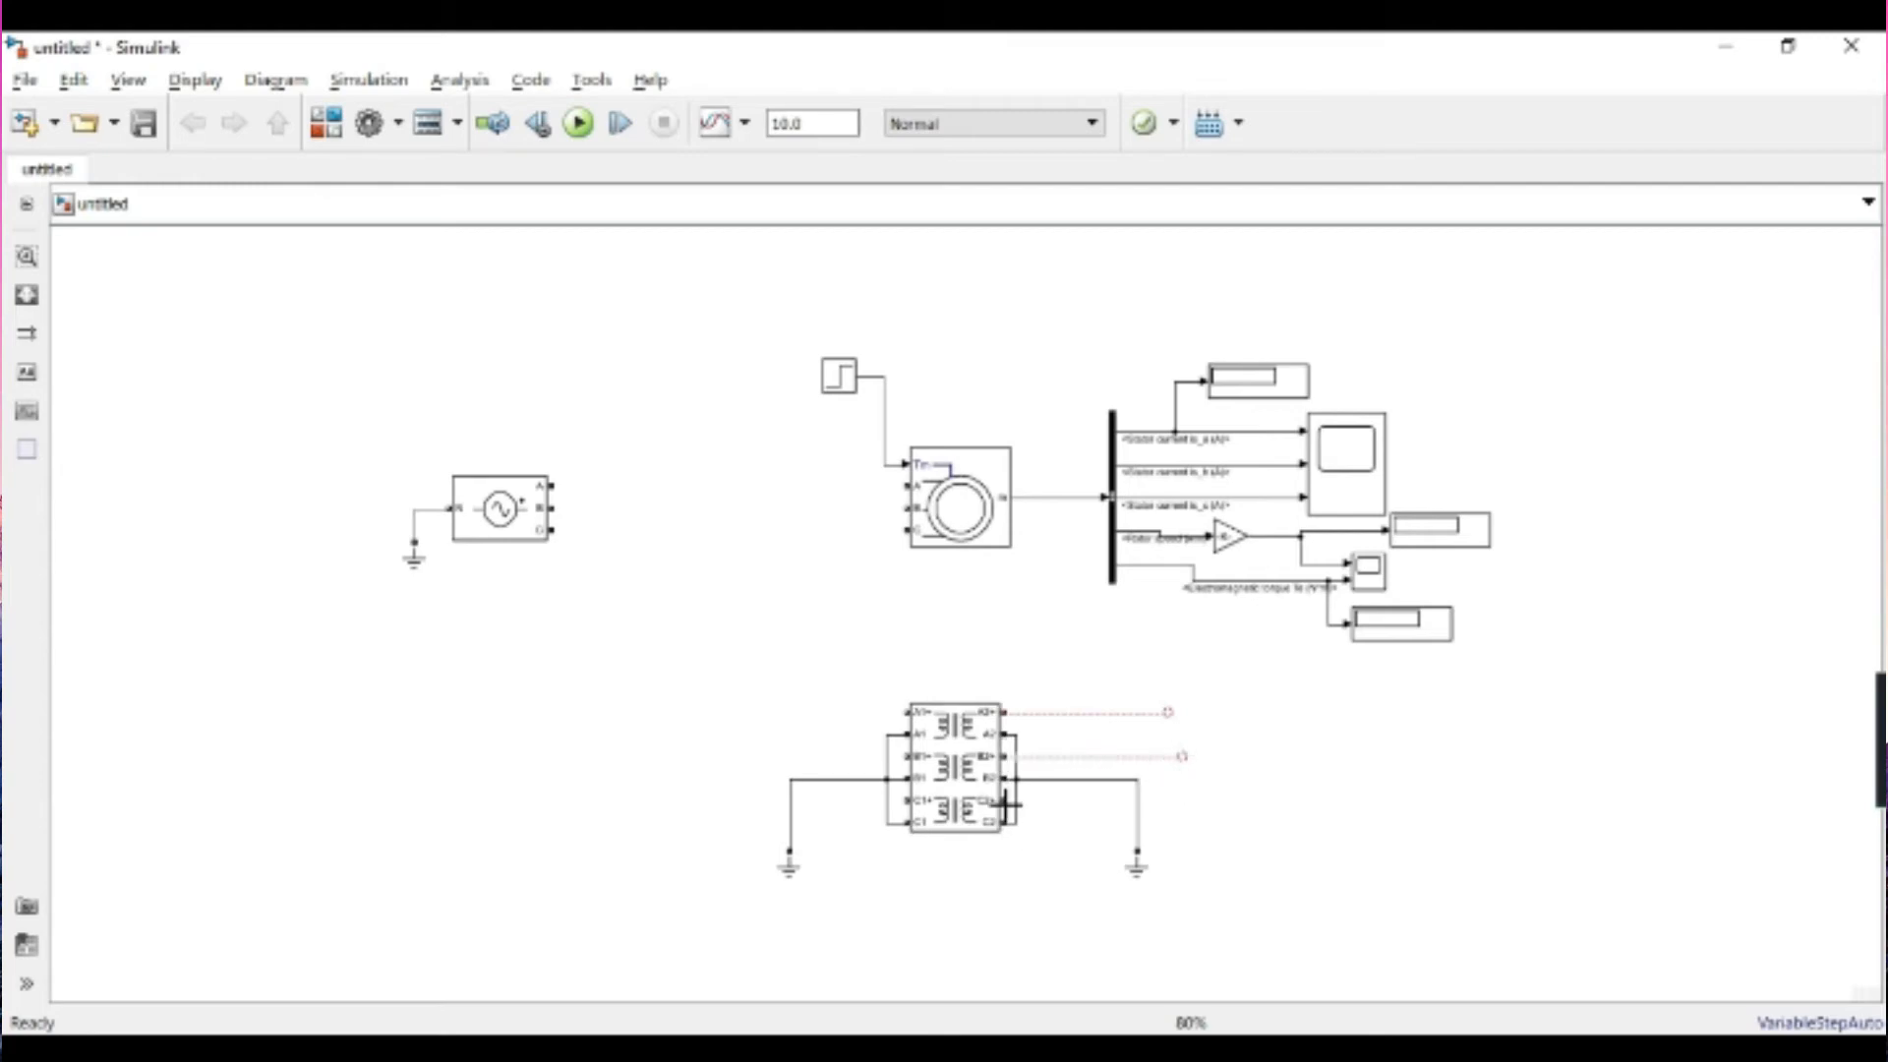
pyautogui.moveTo(1007, 799); pyautogui.dragTo(1198, 799)
pyautogui.click(905, 721)
pyautogui.moveTo(903, 710); pyautogui.dragTo(736, 711)
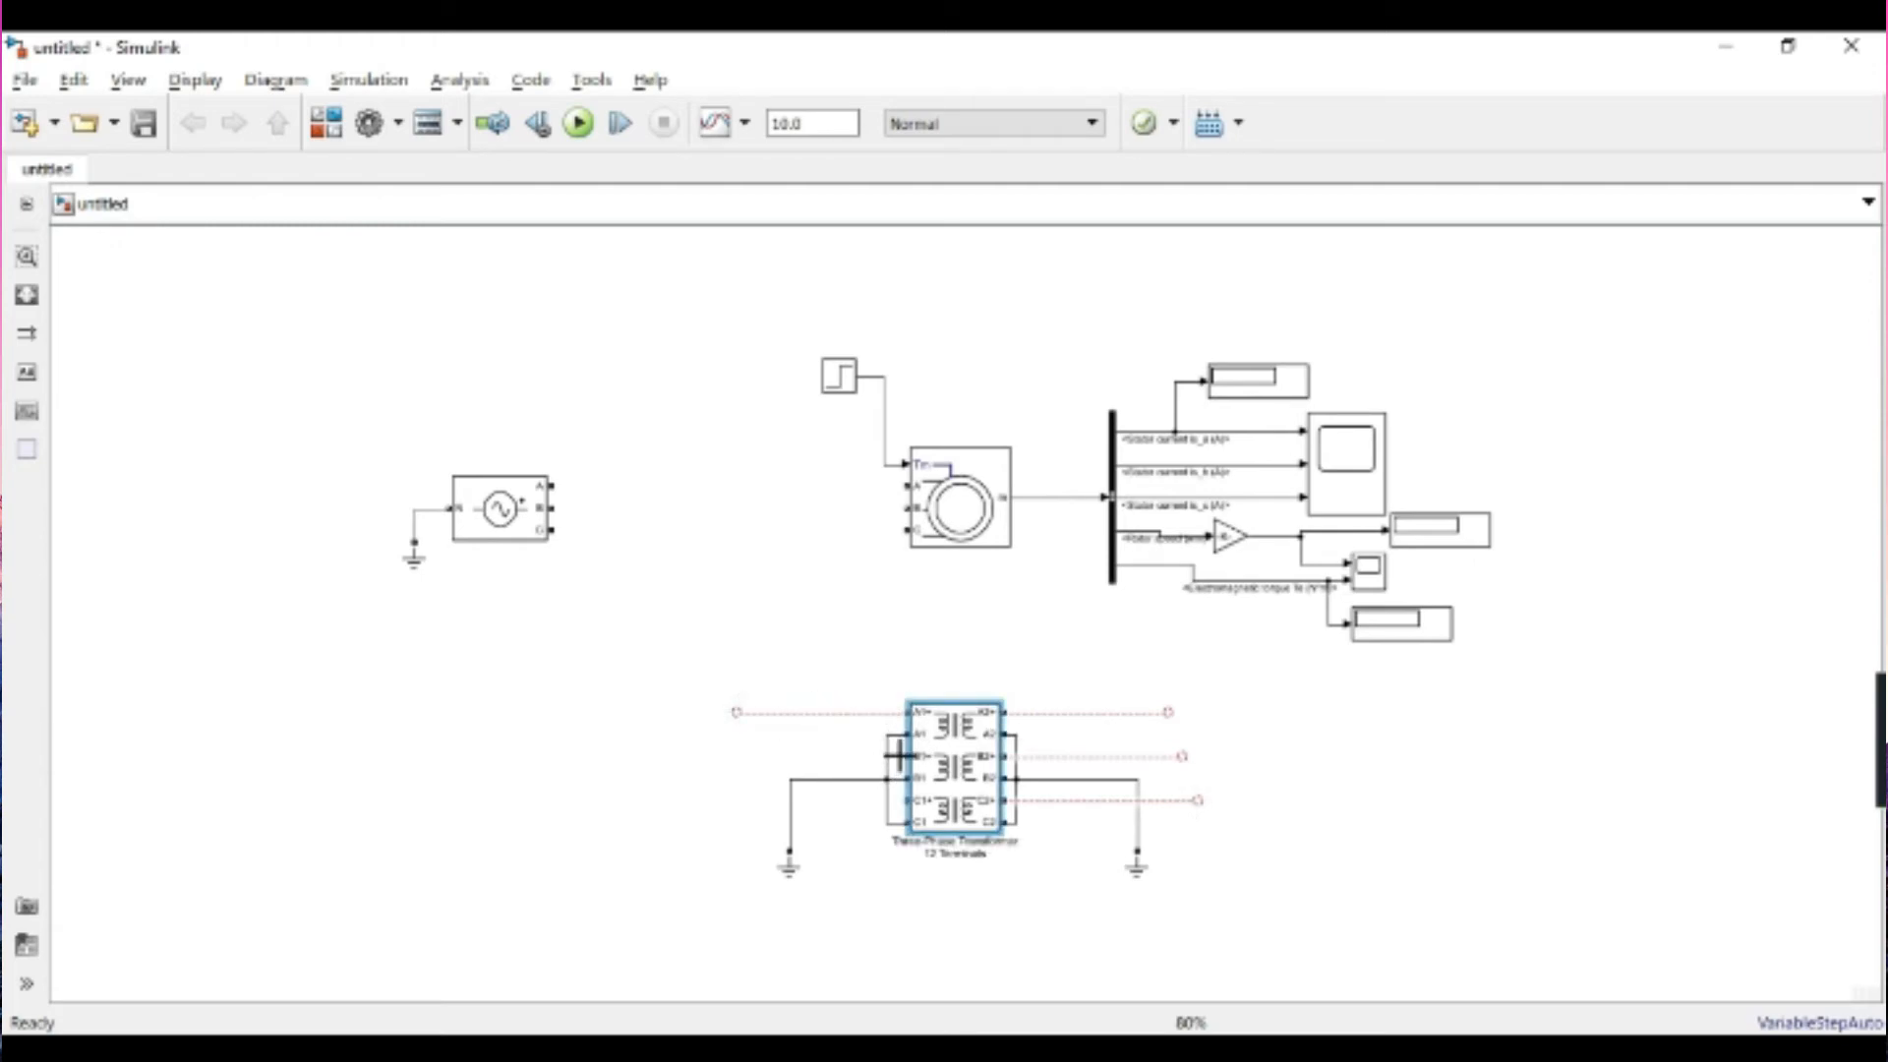
pyautogui.moveTo(899, 755); pyautogui.dragTo(730, 756)
pyautogui.moveTo(903, 799); pyautogui.dragTo(740, 799)
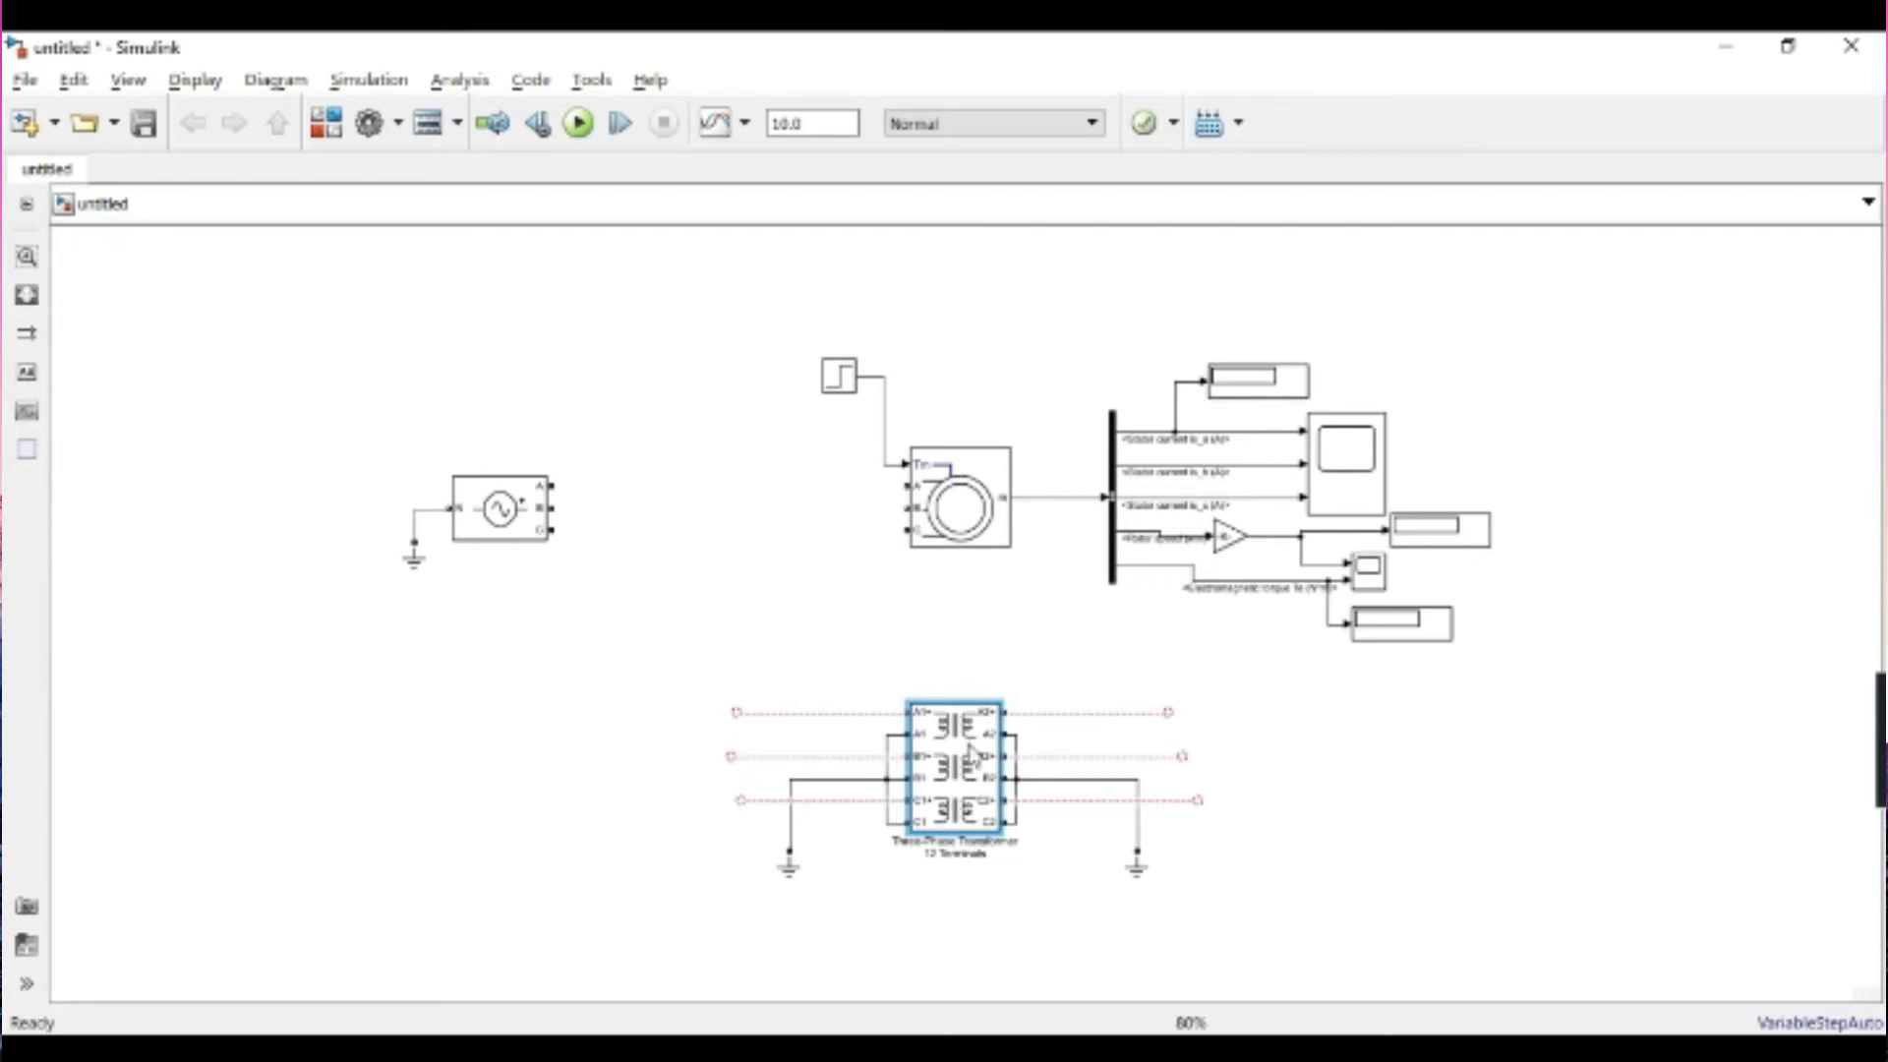
pyautogui.click(787, 685)
pyautogui.moveTo(735, 644); pyautogui.dragTo(896, 826)
pyautogui.click(699, 640)
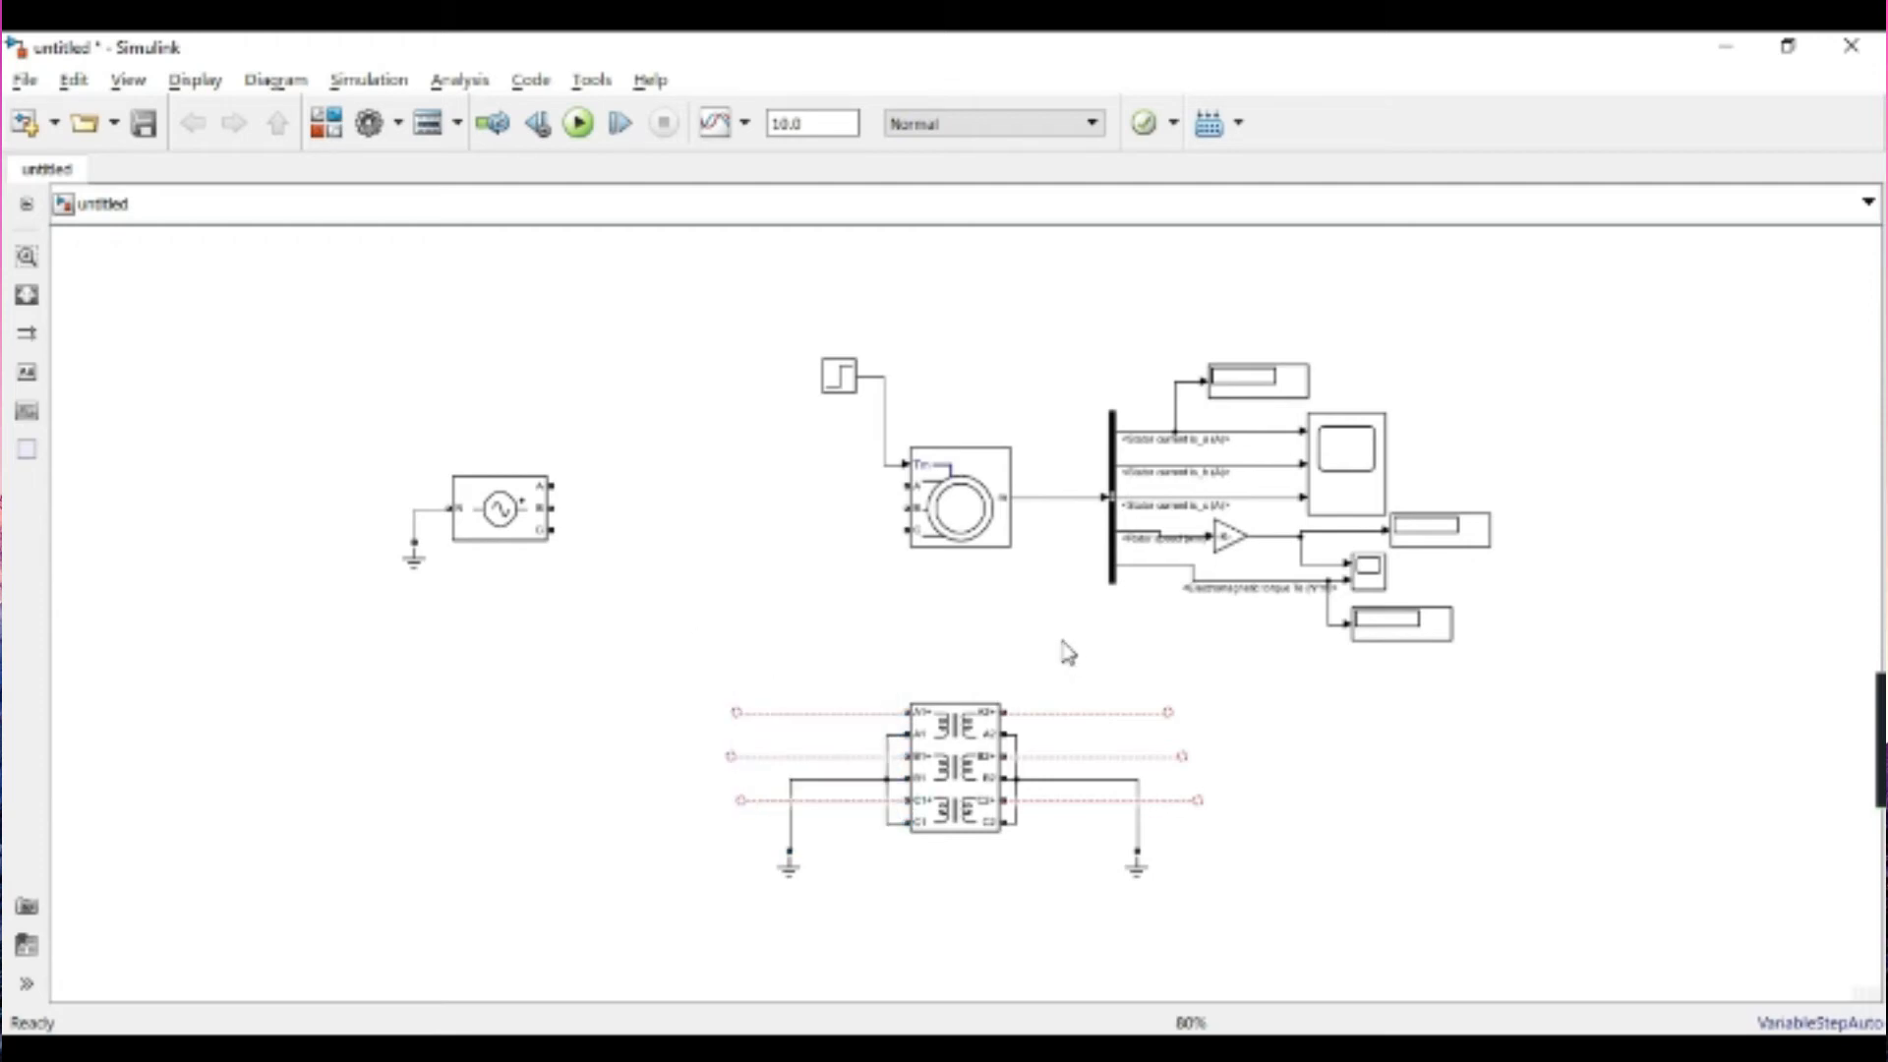
pyautogui.moveTo(1048, 640); pyautogui.dragTo(1192, 827)
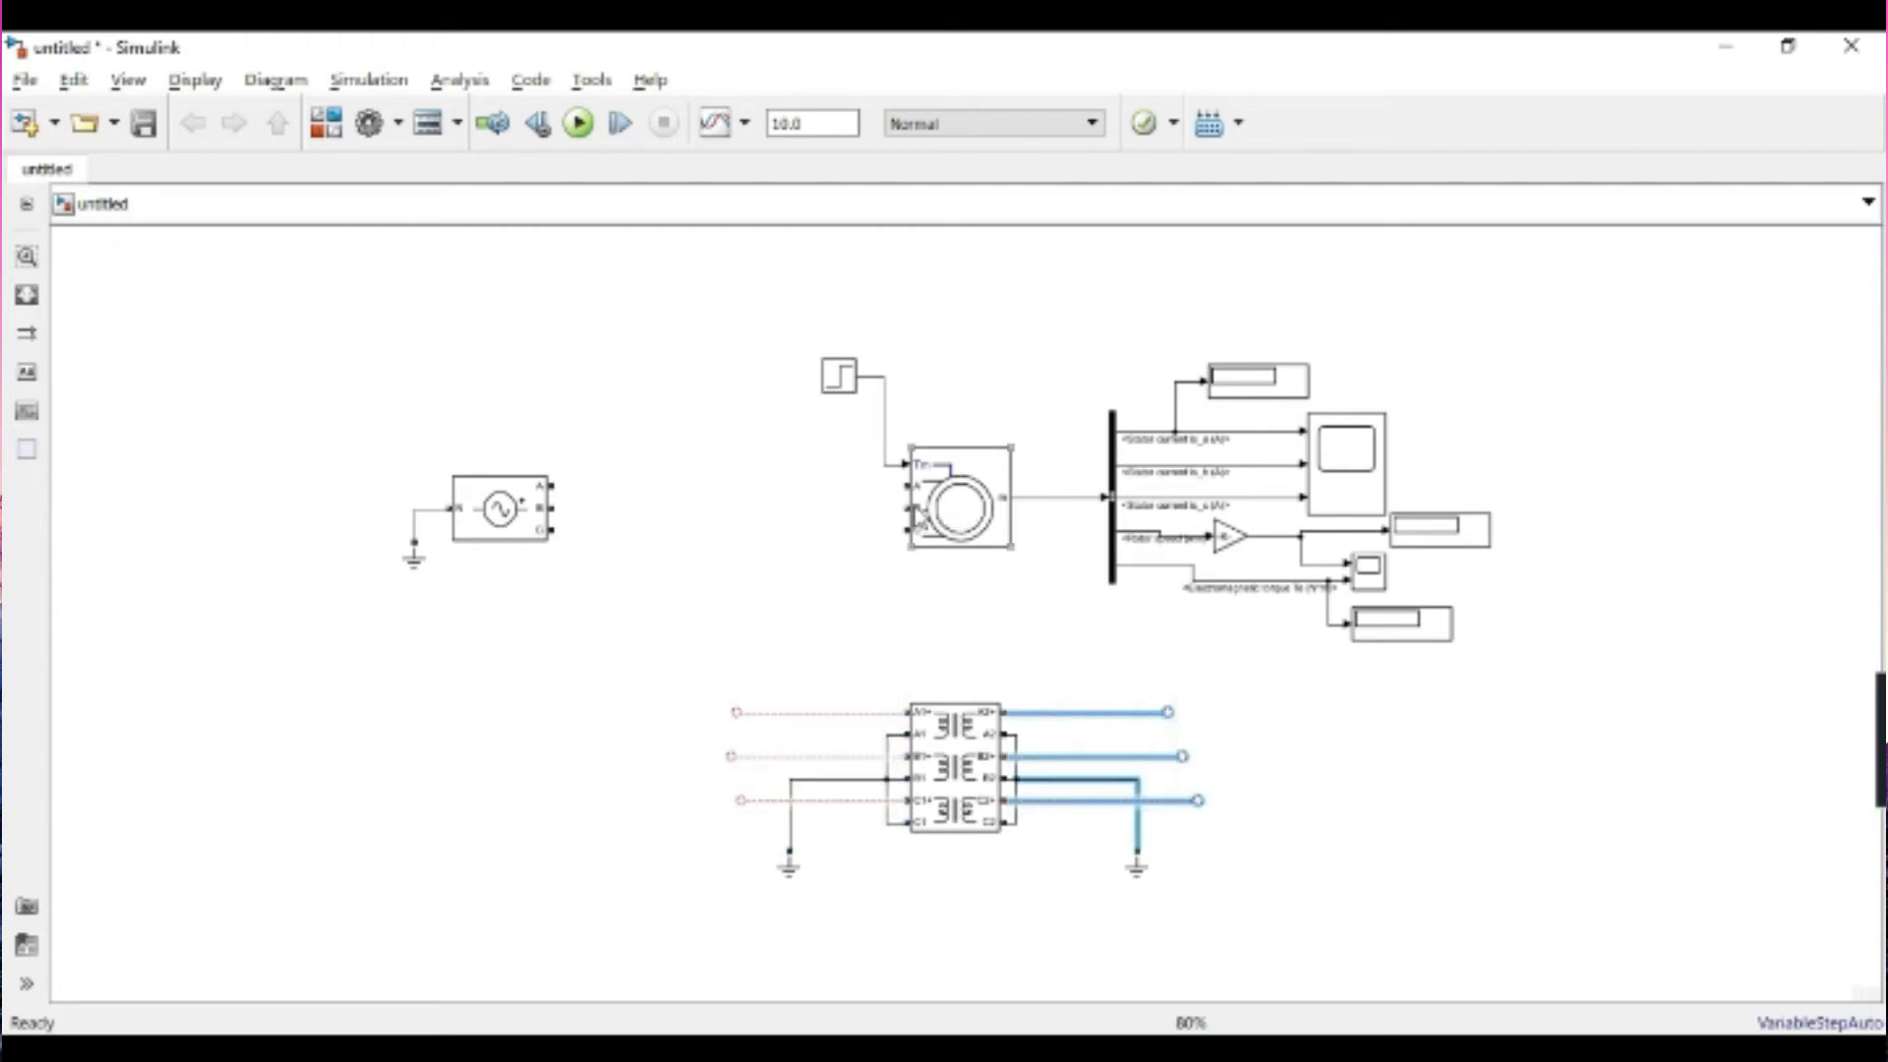
pyautogui.click(710, 661)
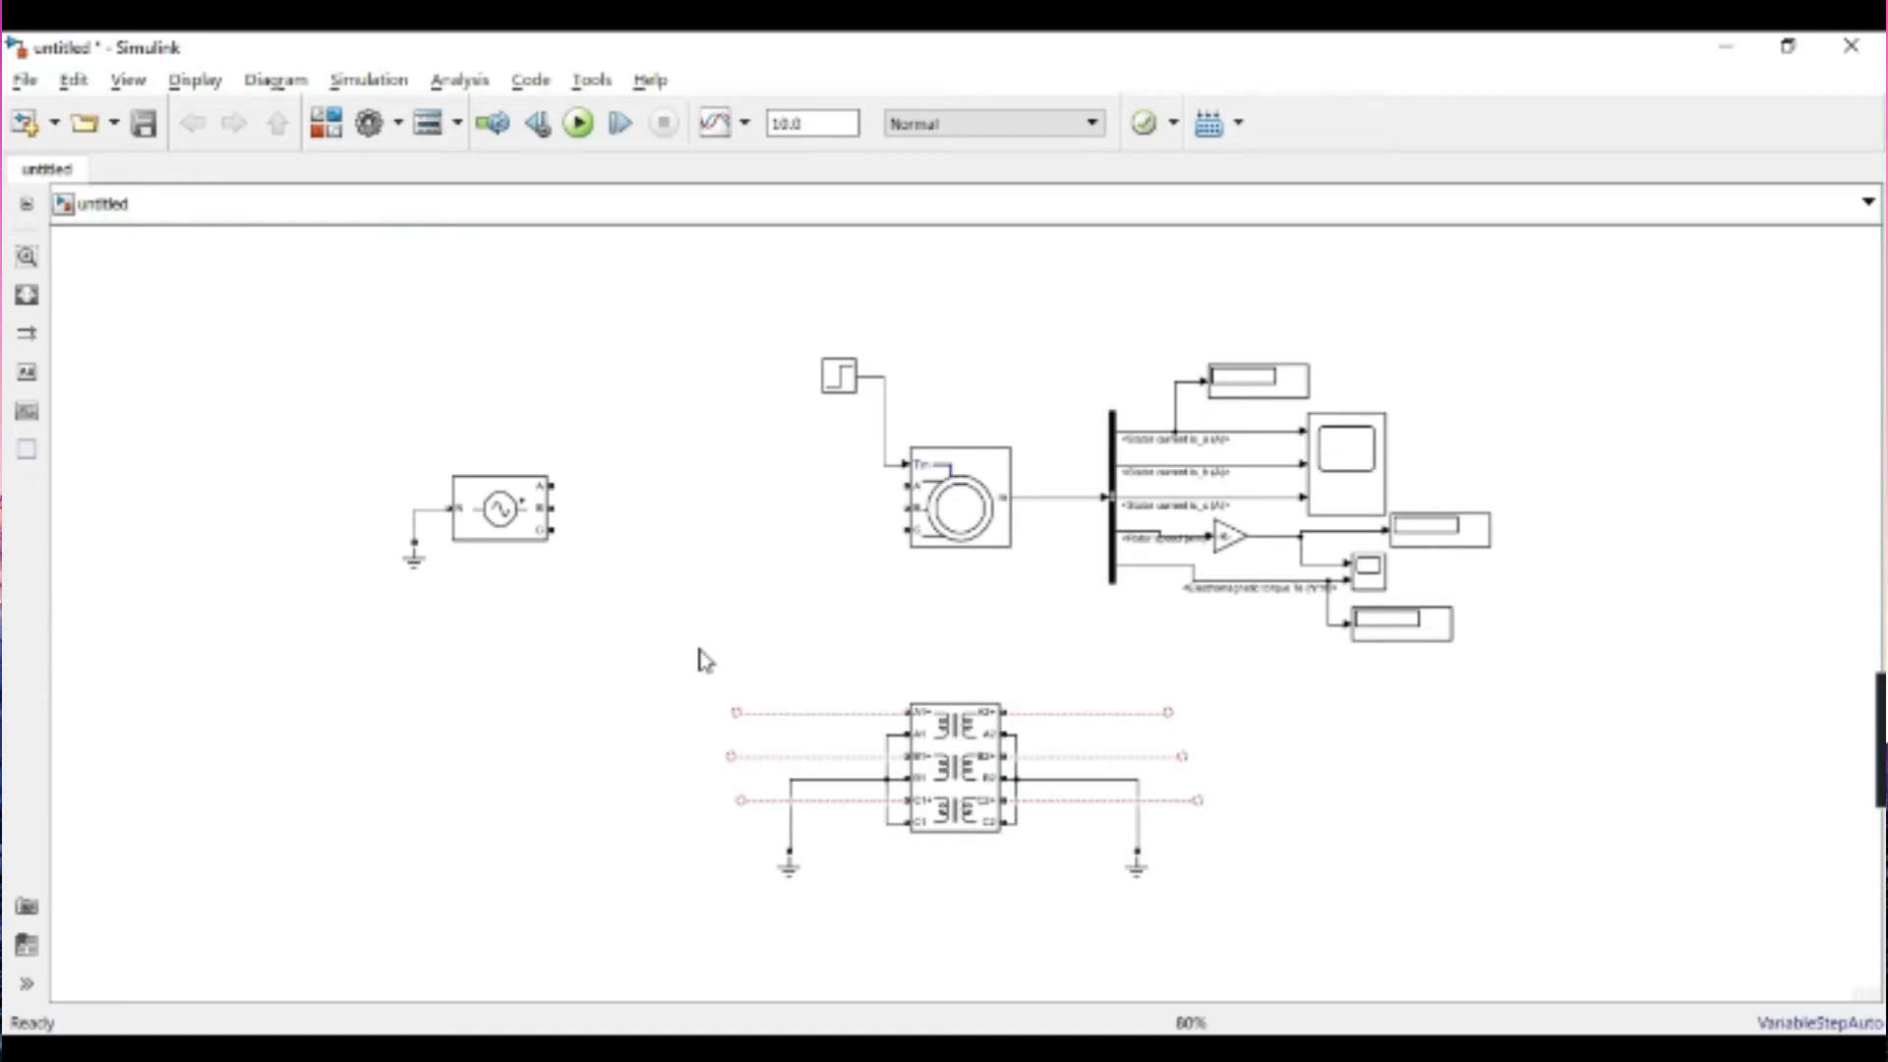
# - Group the transformer, its grounds and open-ended lines into a subsystem, and place it enlarged between the voltage source and the motor
pyautogui.moveTo(699, 649); pyautogui.dragTo(1261, 905)
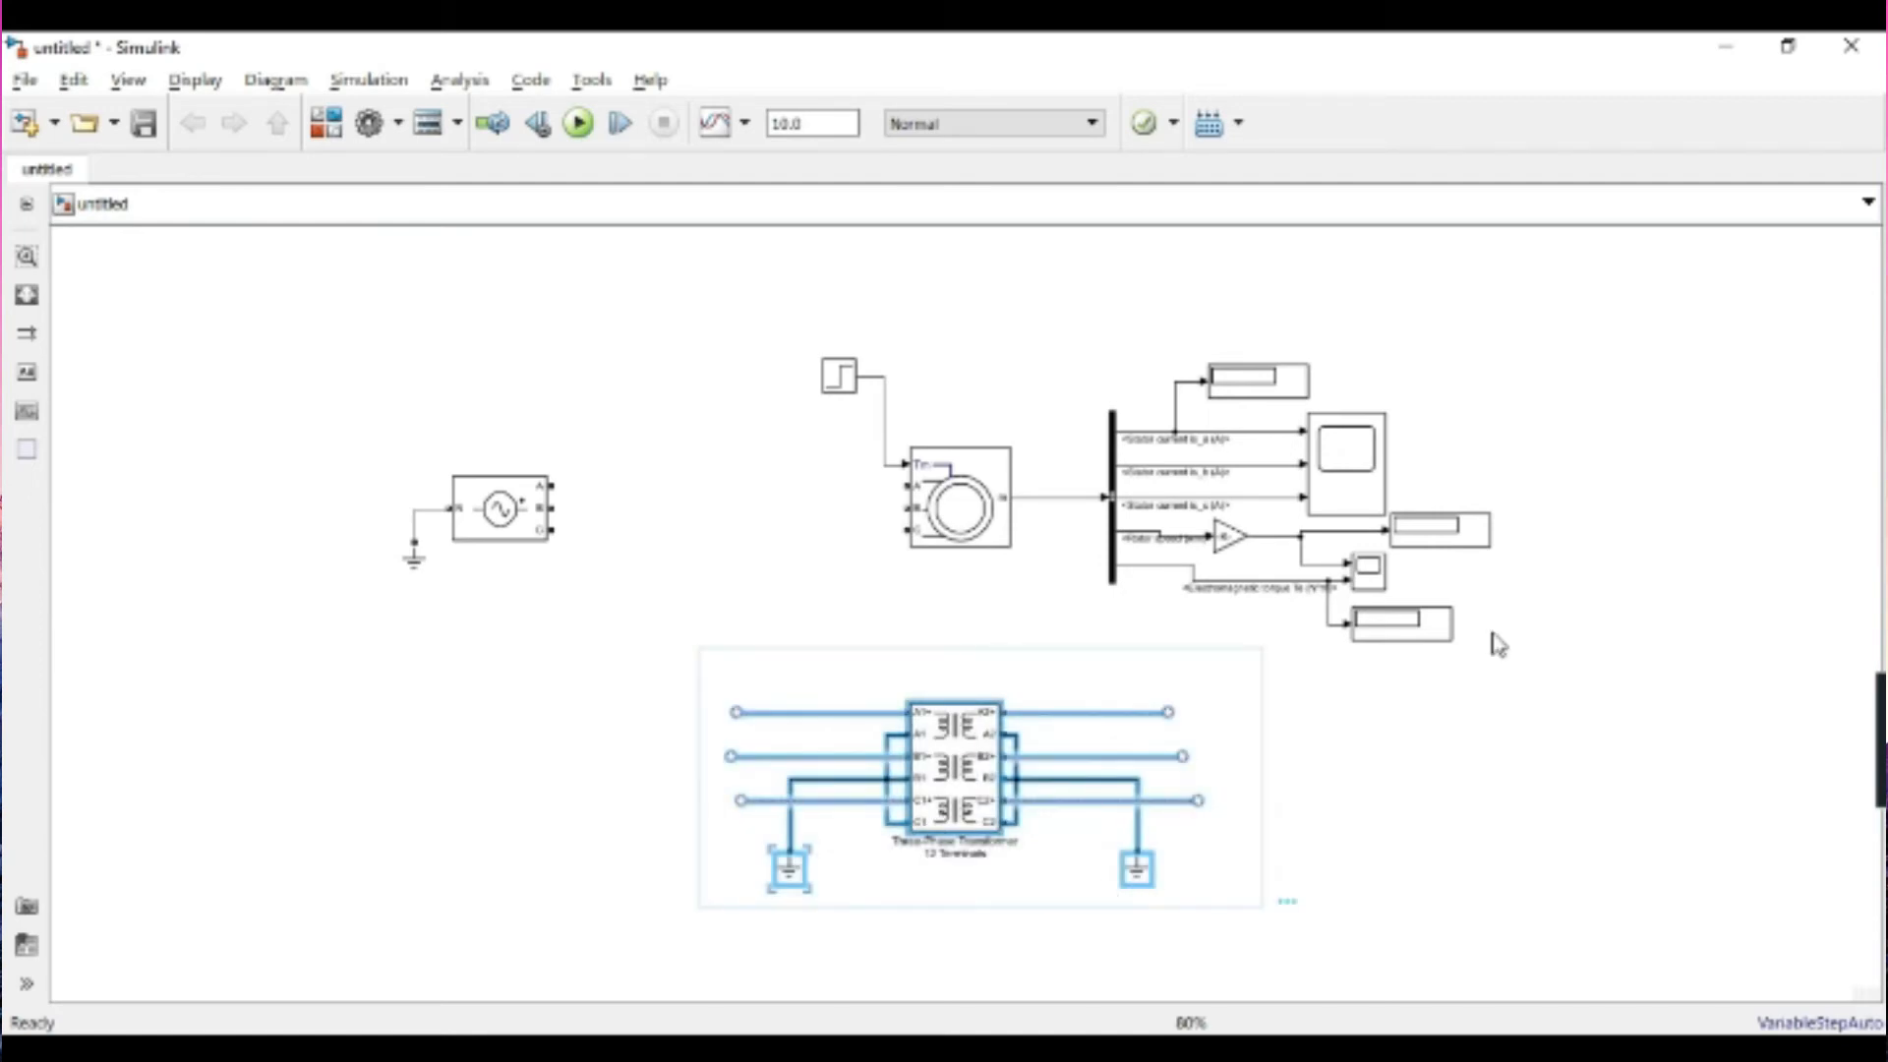
pyautogui.rightClick(949, 760)
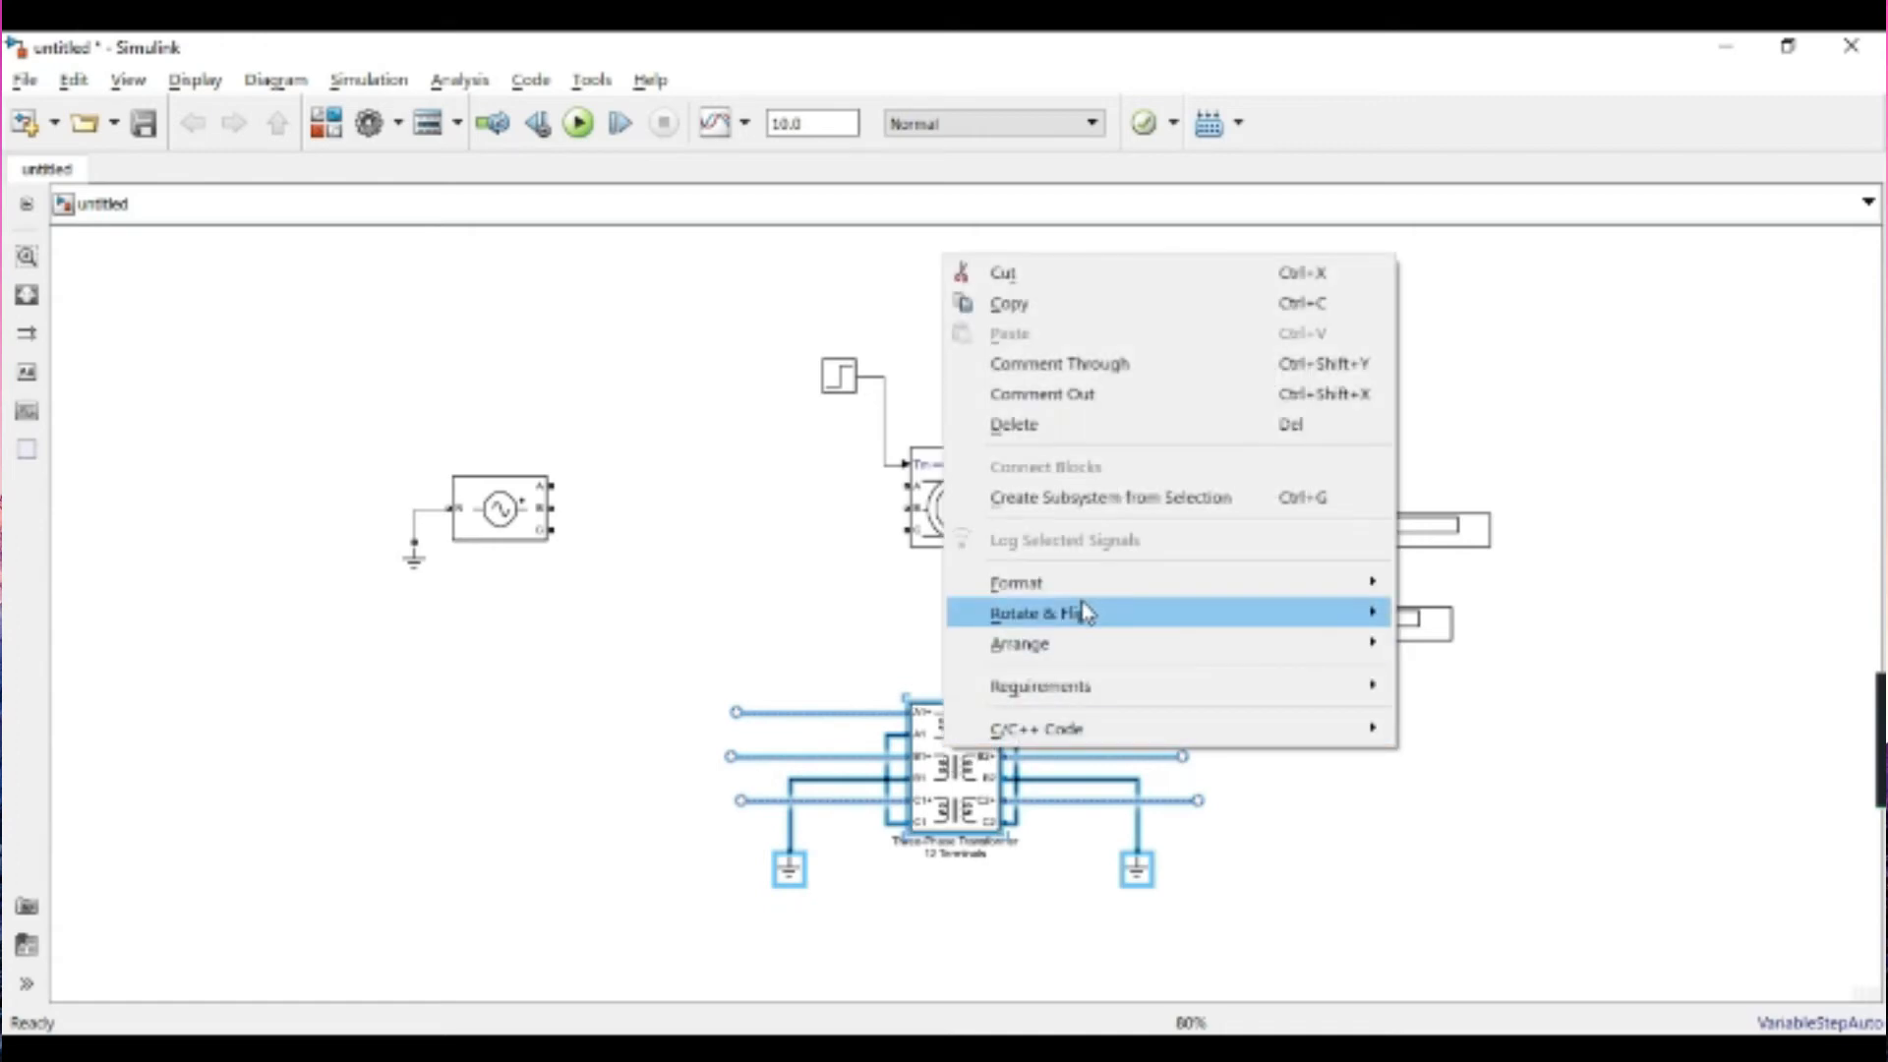
pyautogui.click(1059, 513)
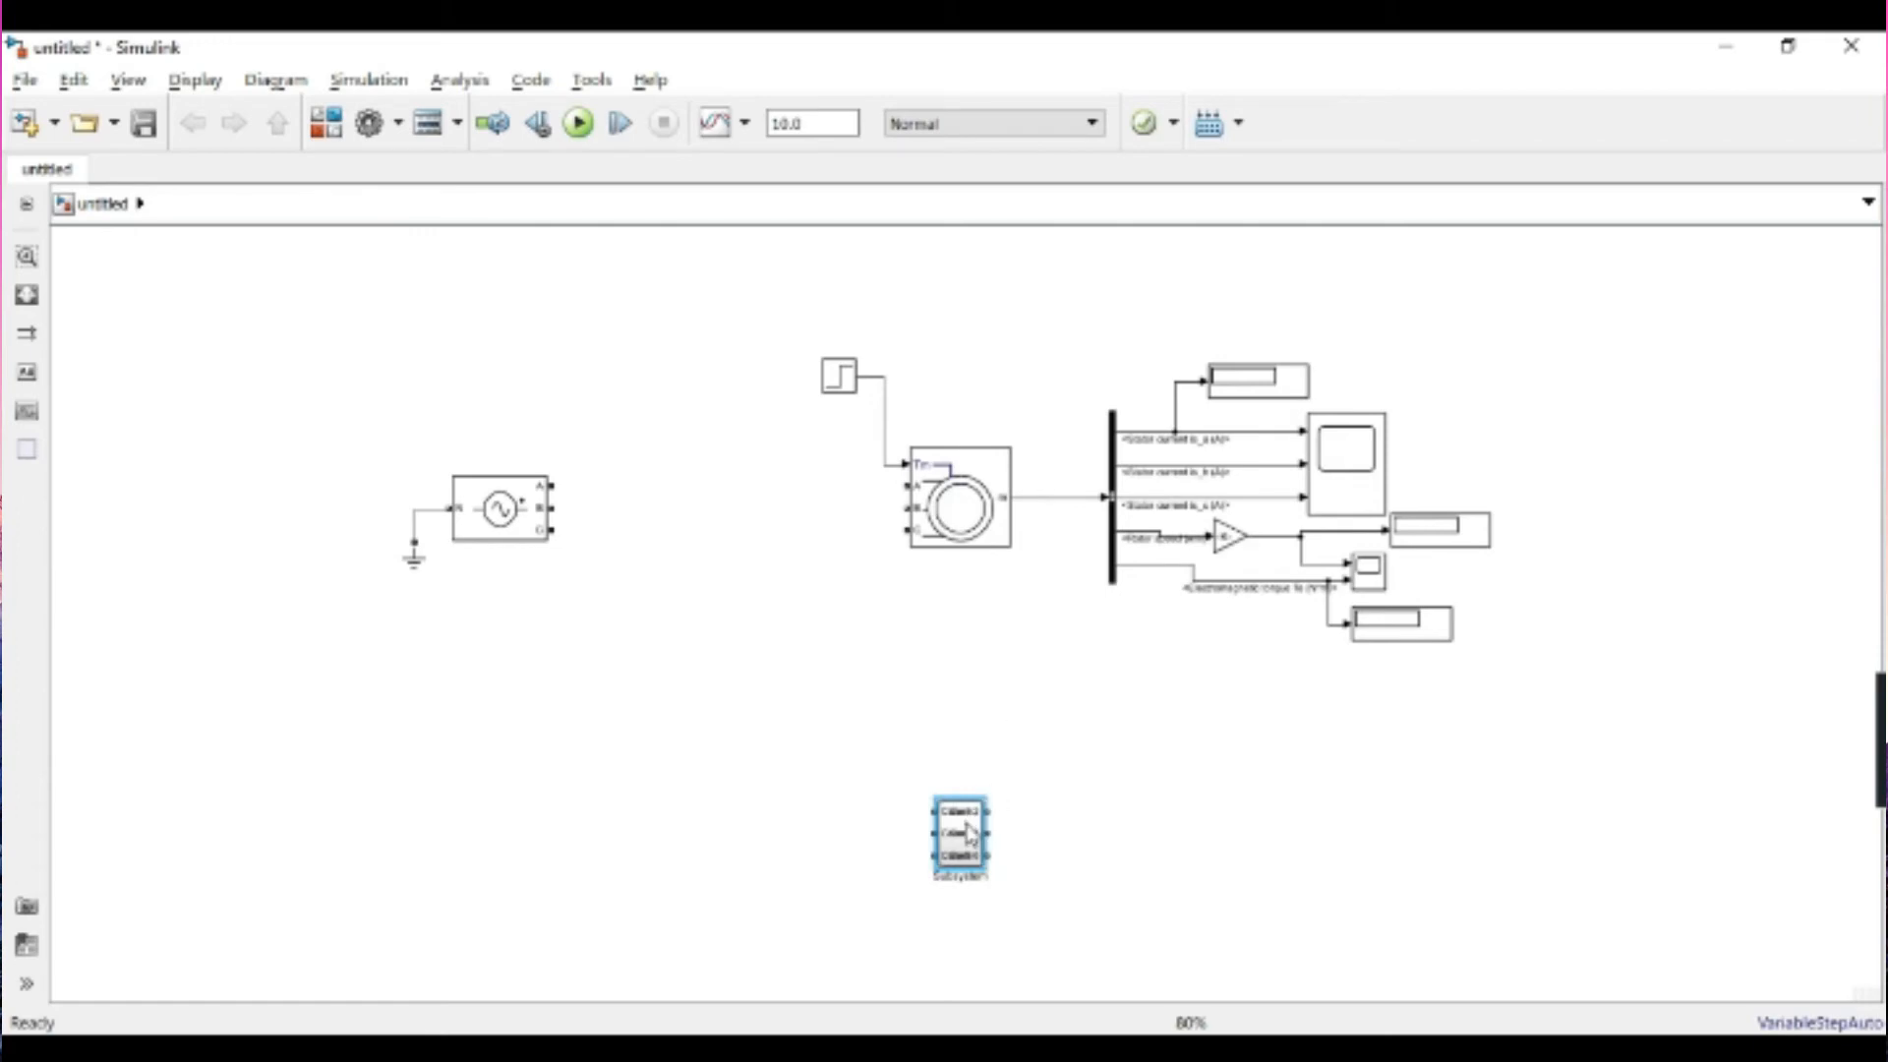
pyautogui.moveTo(979, 834); pyautogui.dragTo(888, 792)
pyautogui.moveTo(811, 719); pyautogui.dragTo(767, 603)
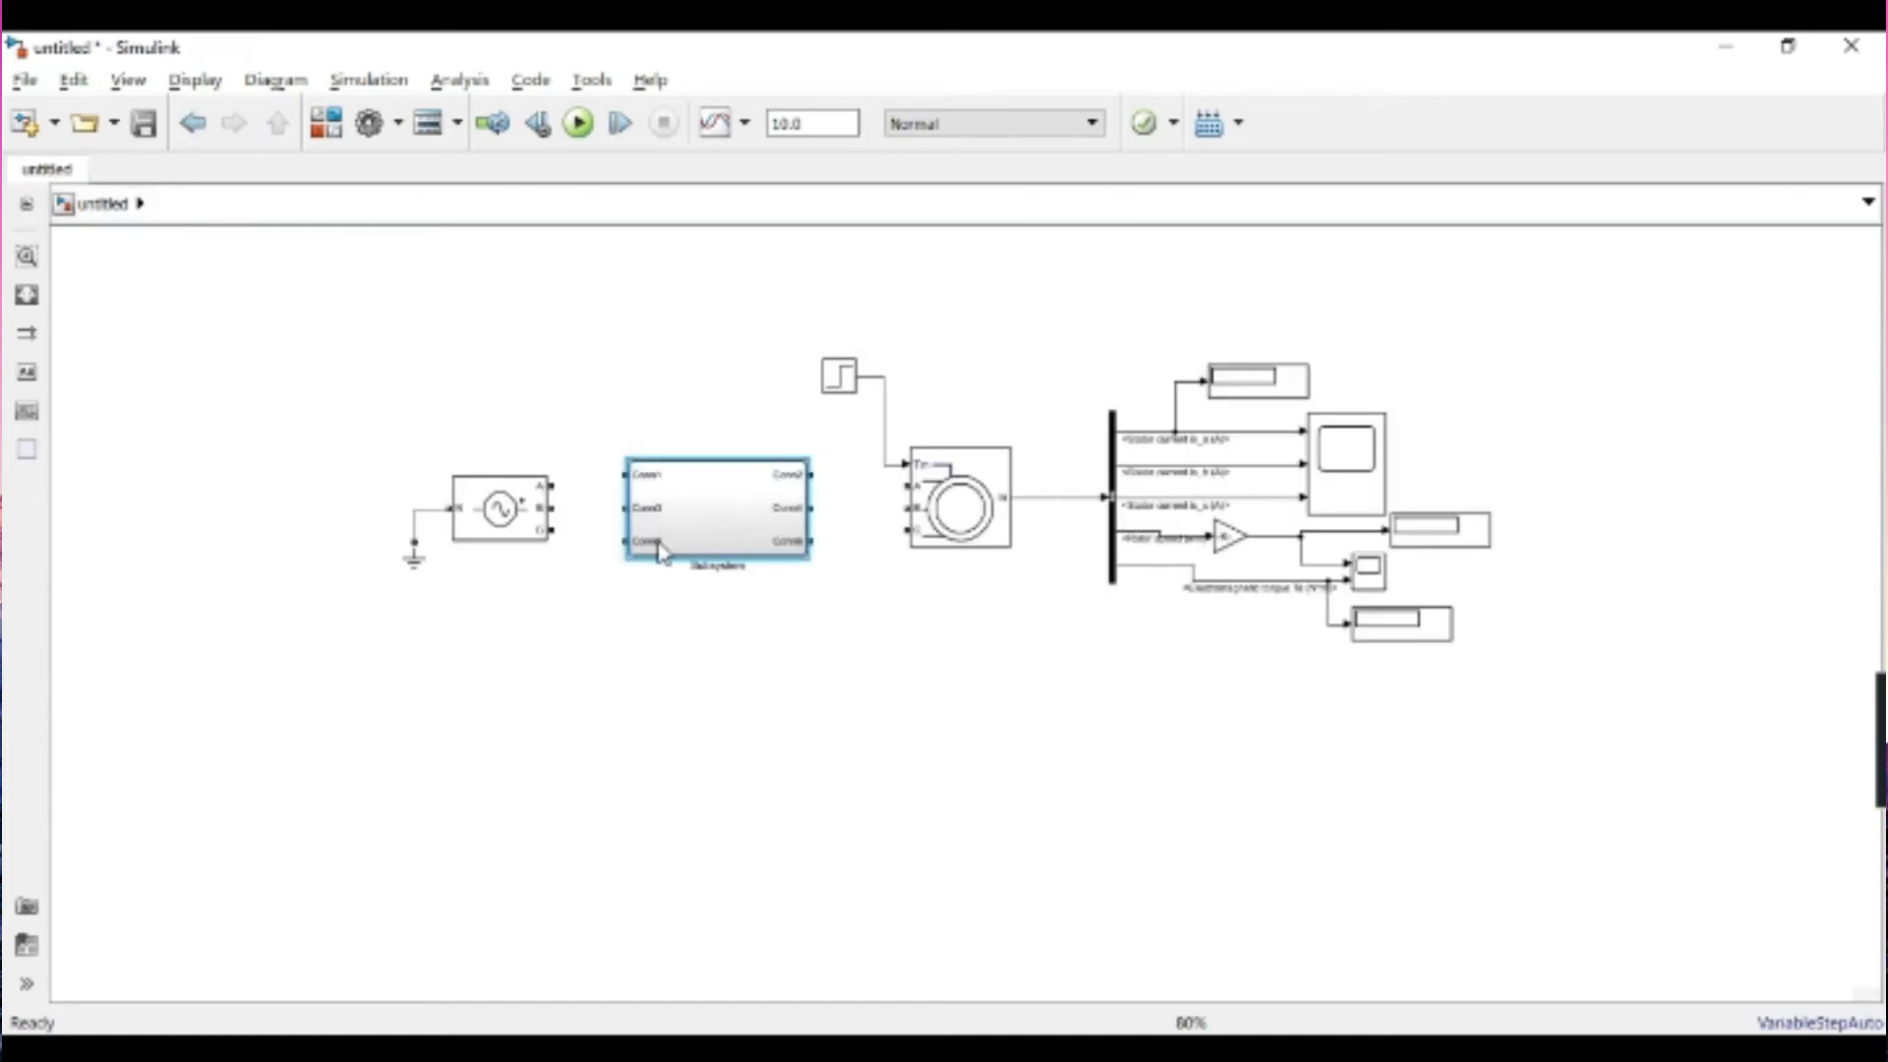
# - Open the new subsystem and add a slightly widened Series RLC Load block beside the transformer's output connection ports
pyautogui.doubleClick(715, 515)
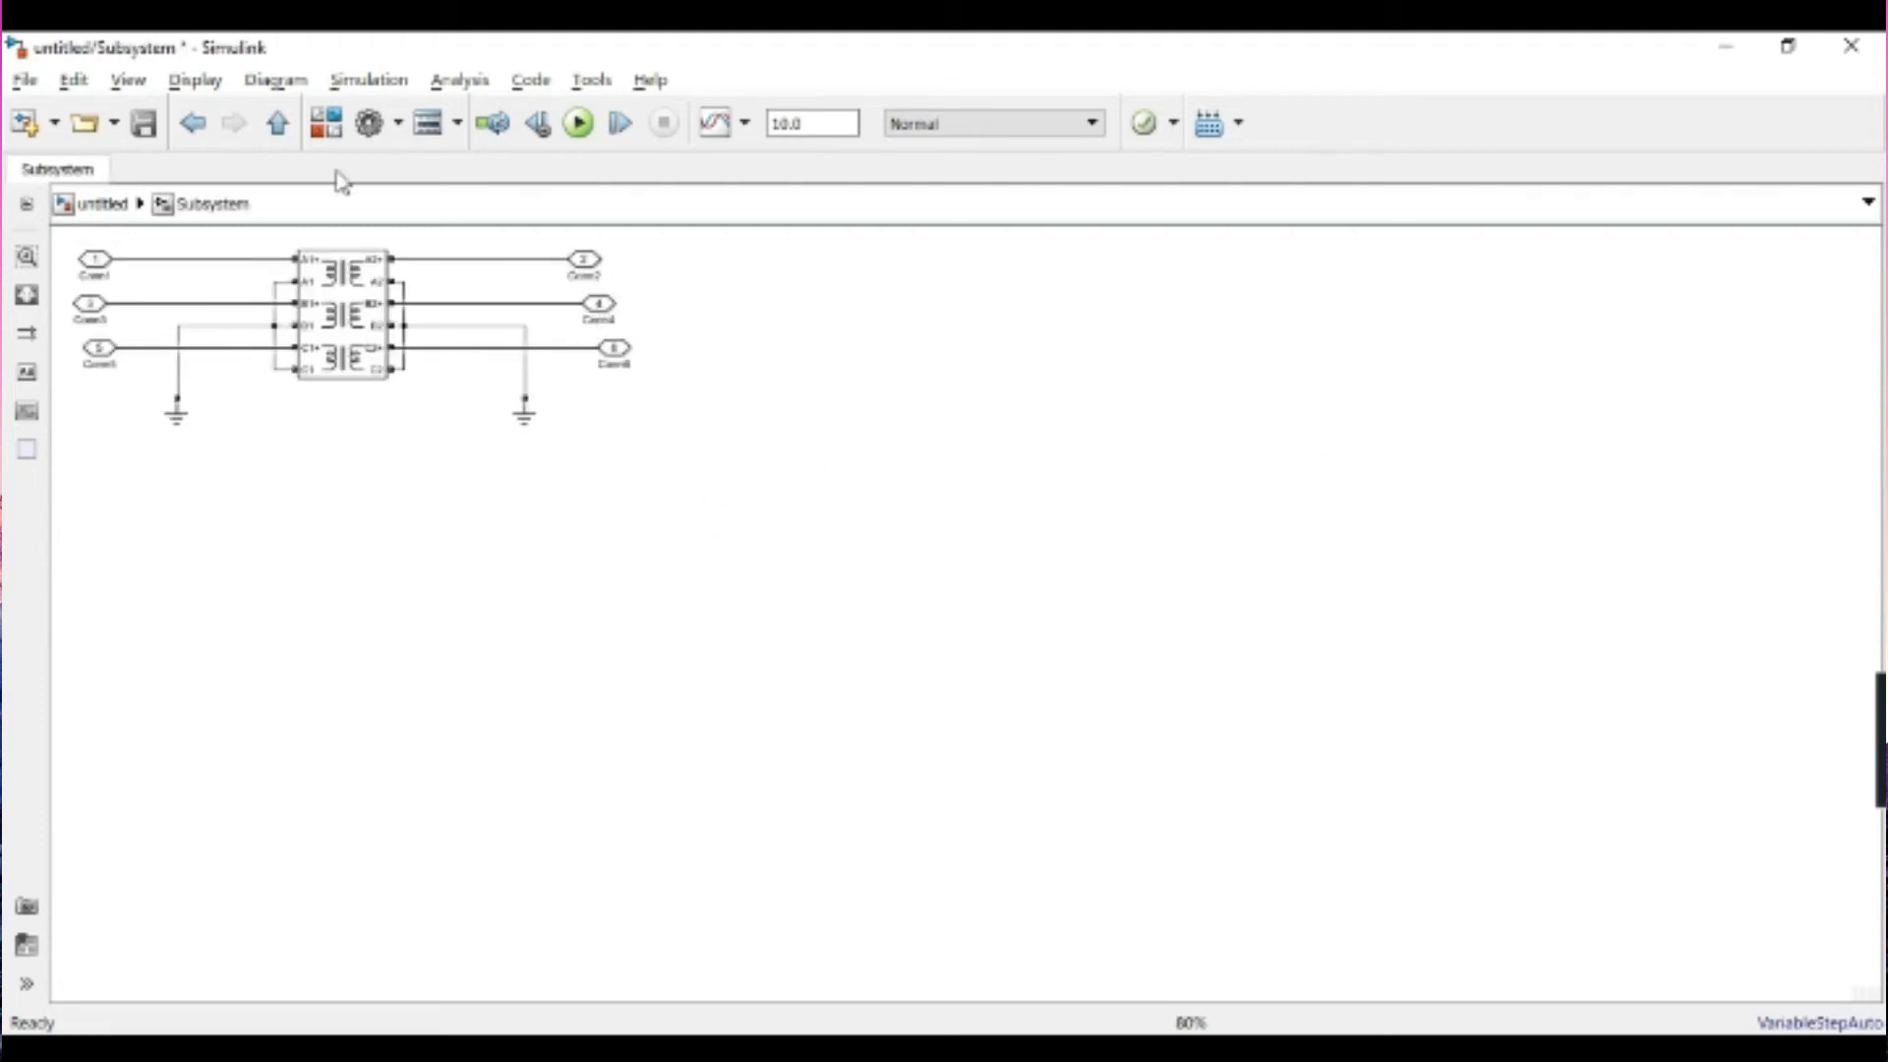
pyautogui.doubleClick(734, 296)
pyautogui.write('serie')
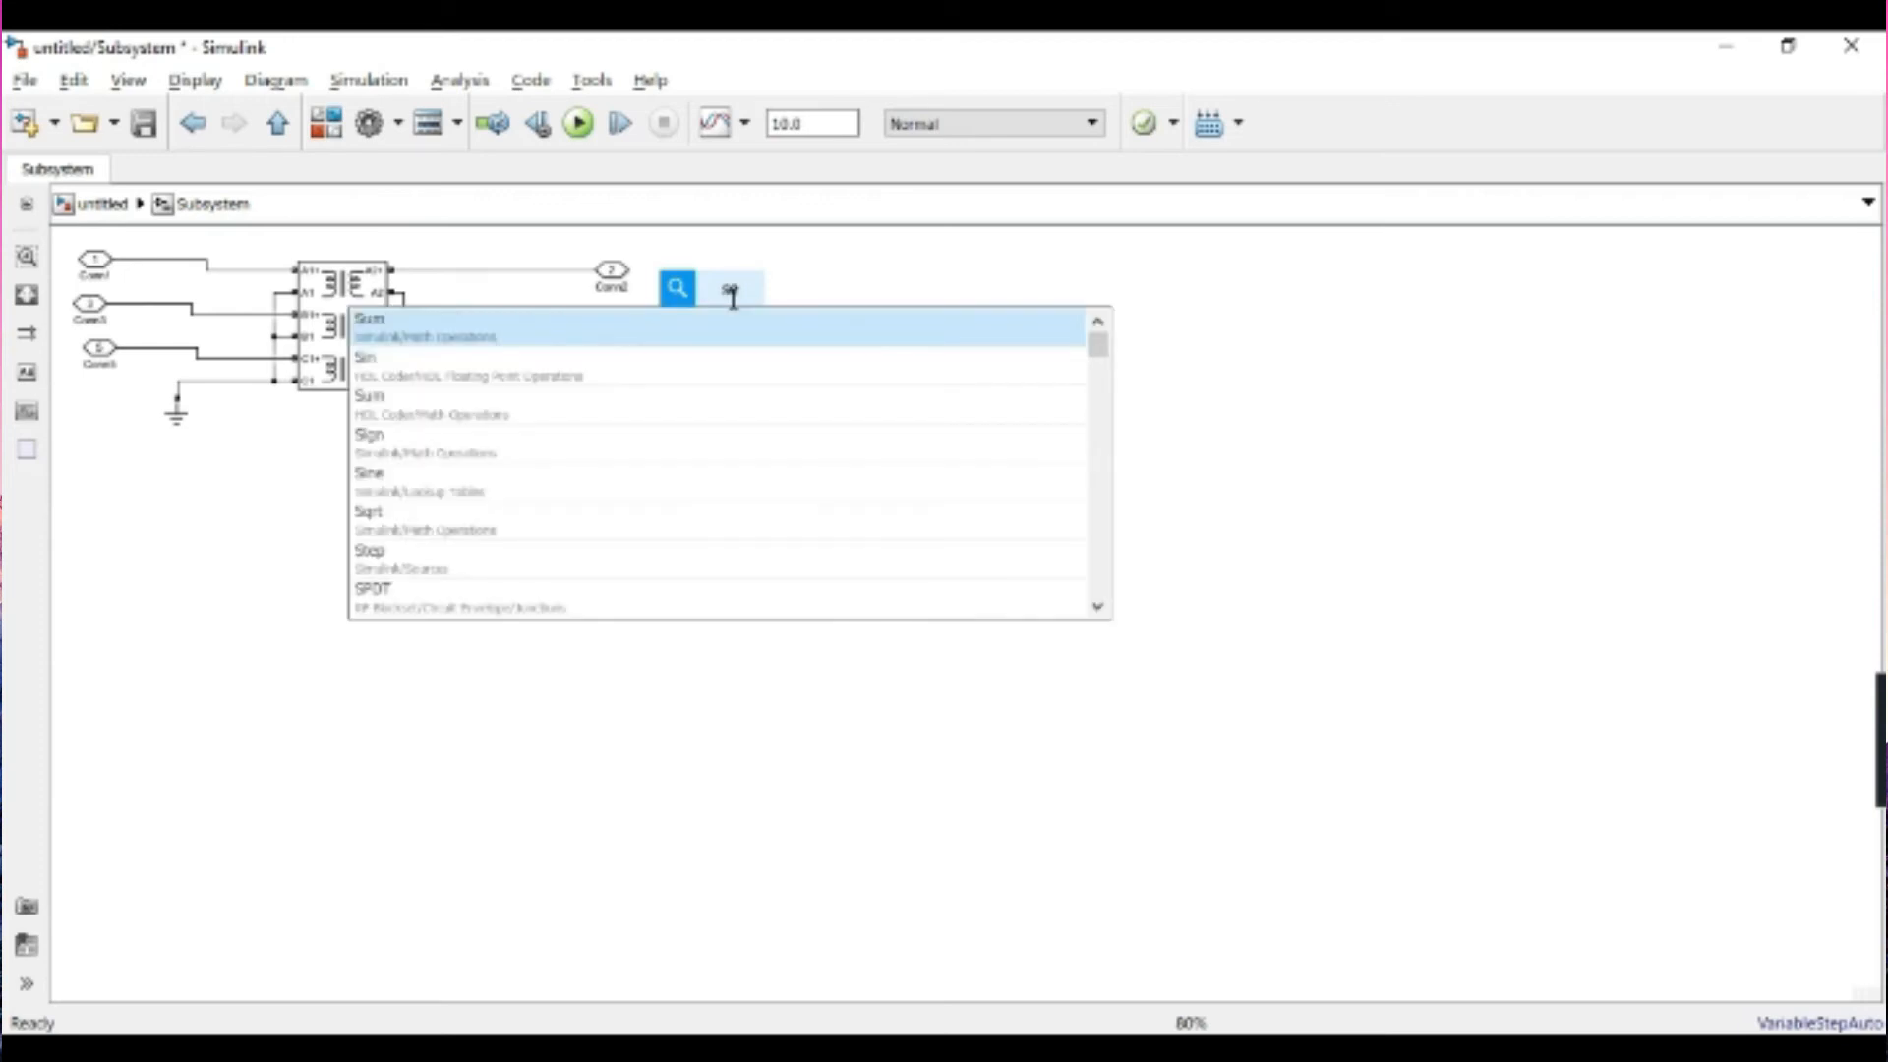
pyautogui.write('s')
pyautogui.press('Down')
pyautogui.press('Down')
pyautogui.press('Down')
pyautogui.press('Down')
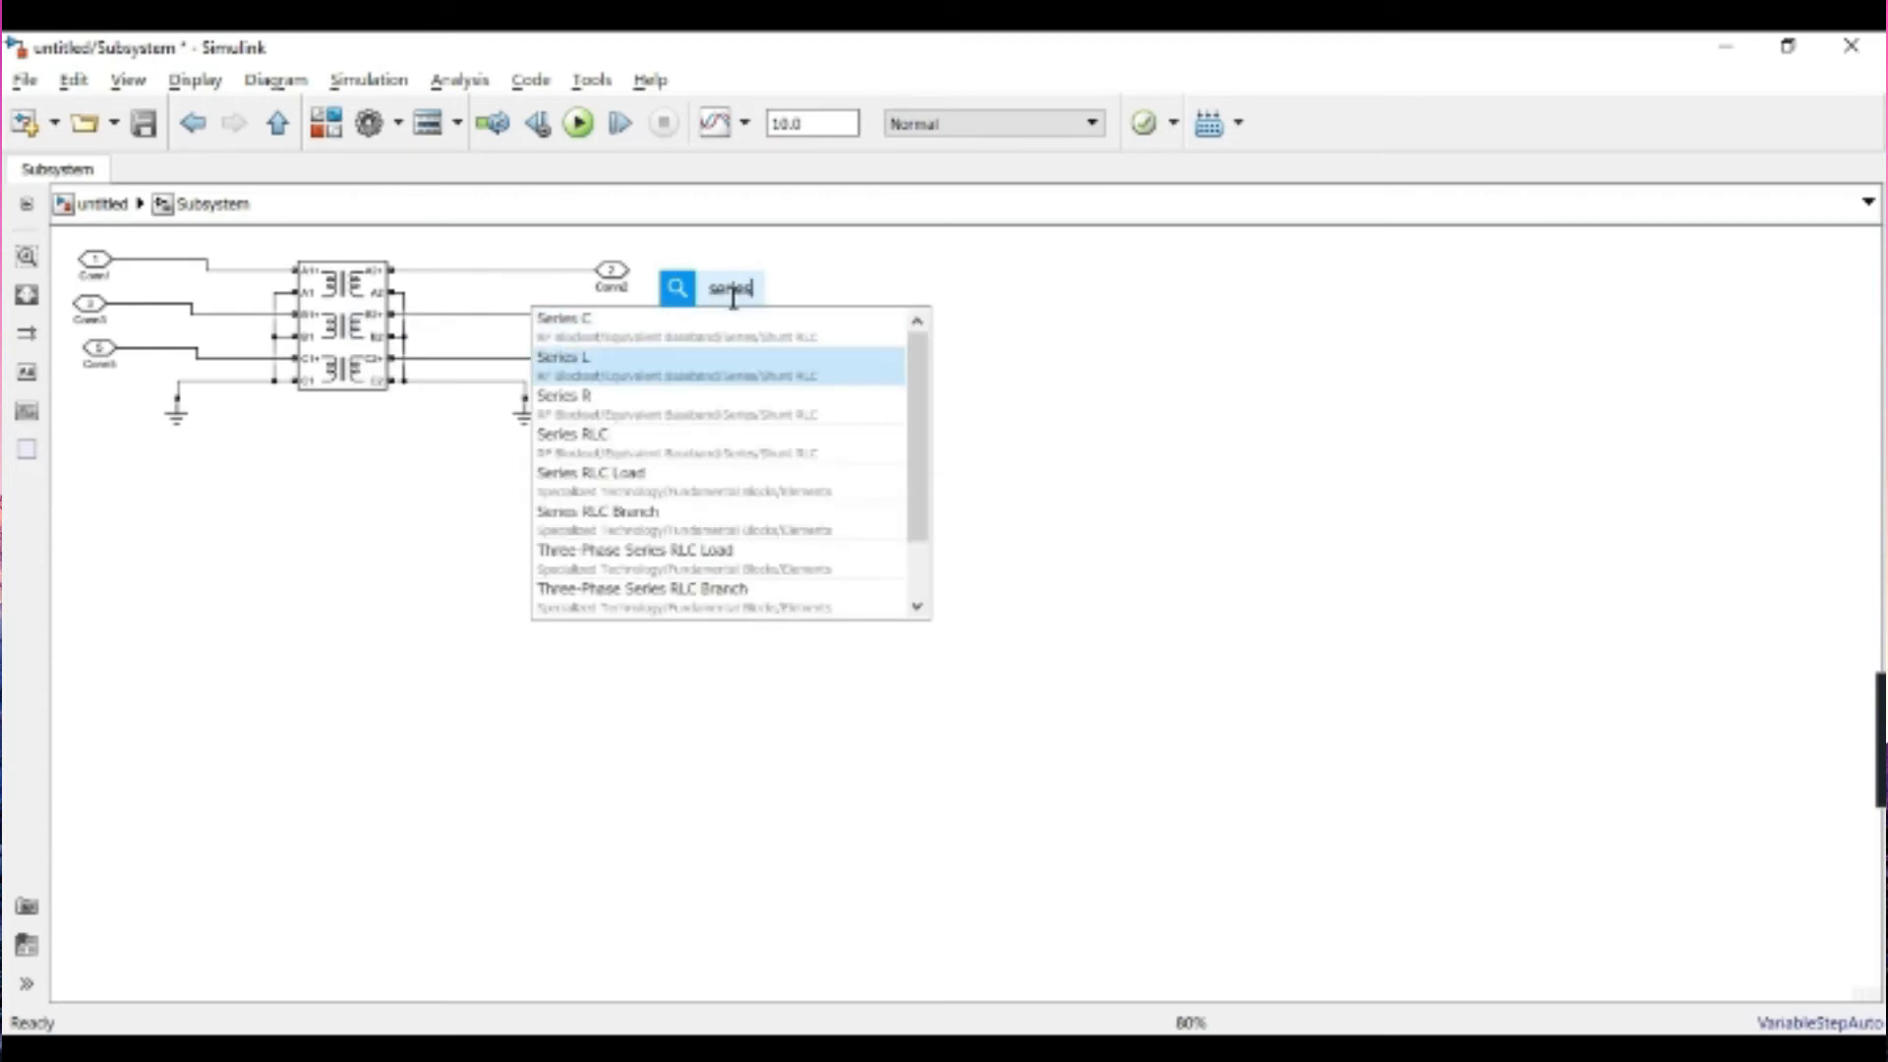
pyautogui.press('Return')
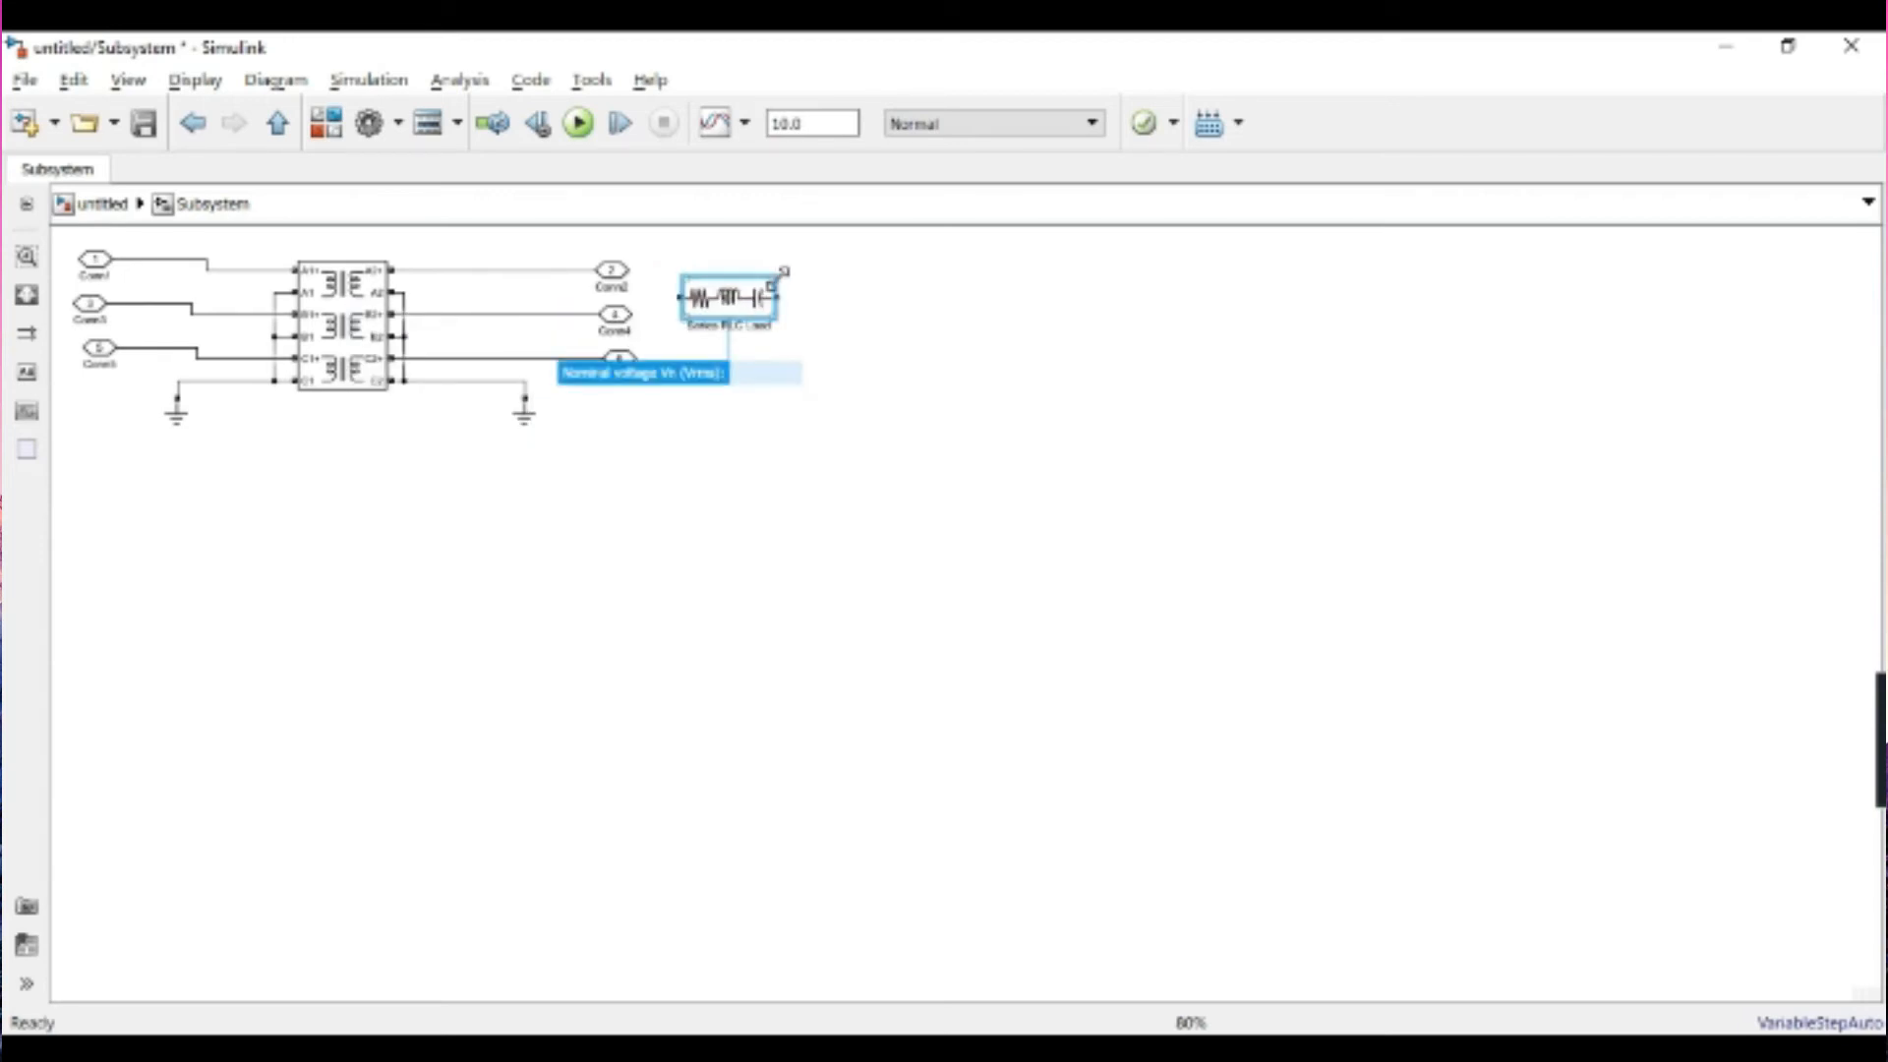
pyautogui.moveTo(779, 320)
pyautogui.mouseDown()
pyautogui.moveTo(970, 477)
pyautogui.moveTo(805, 329)
pyautogui.mouseUp()
# - Set the Series RLC Load's inductive reactive power QL and capacitive reactive power Qc to 0
pyautogui.doubleClick(765, 303)
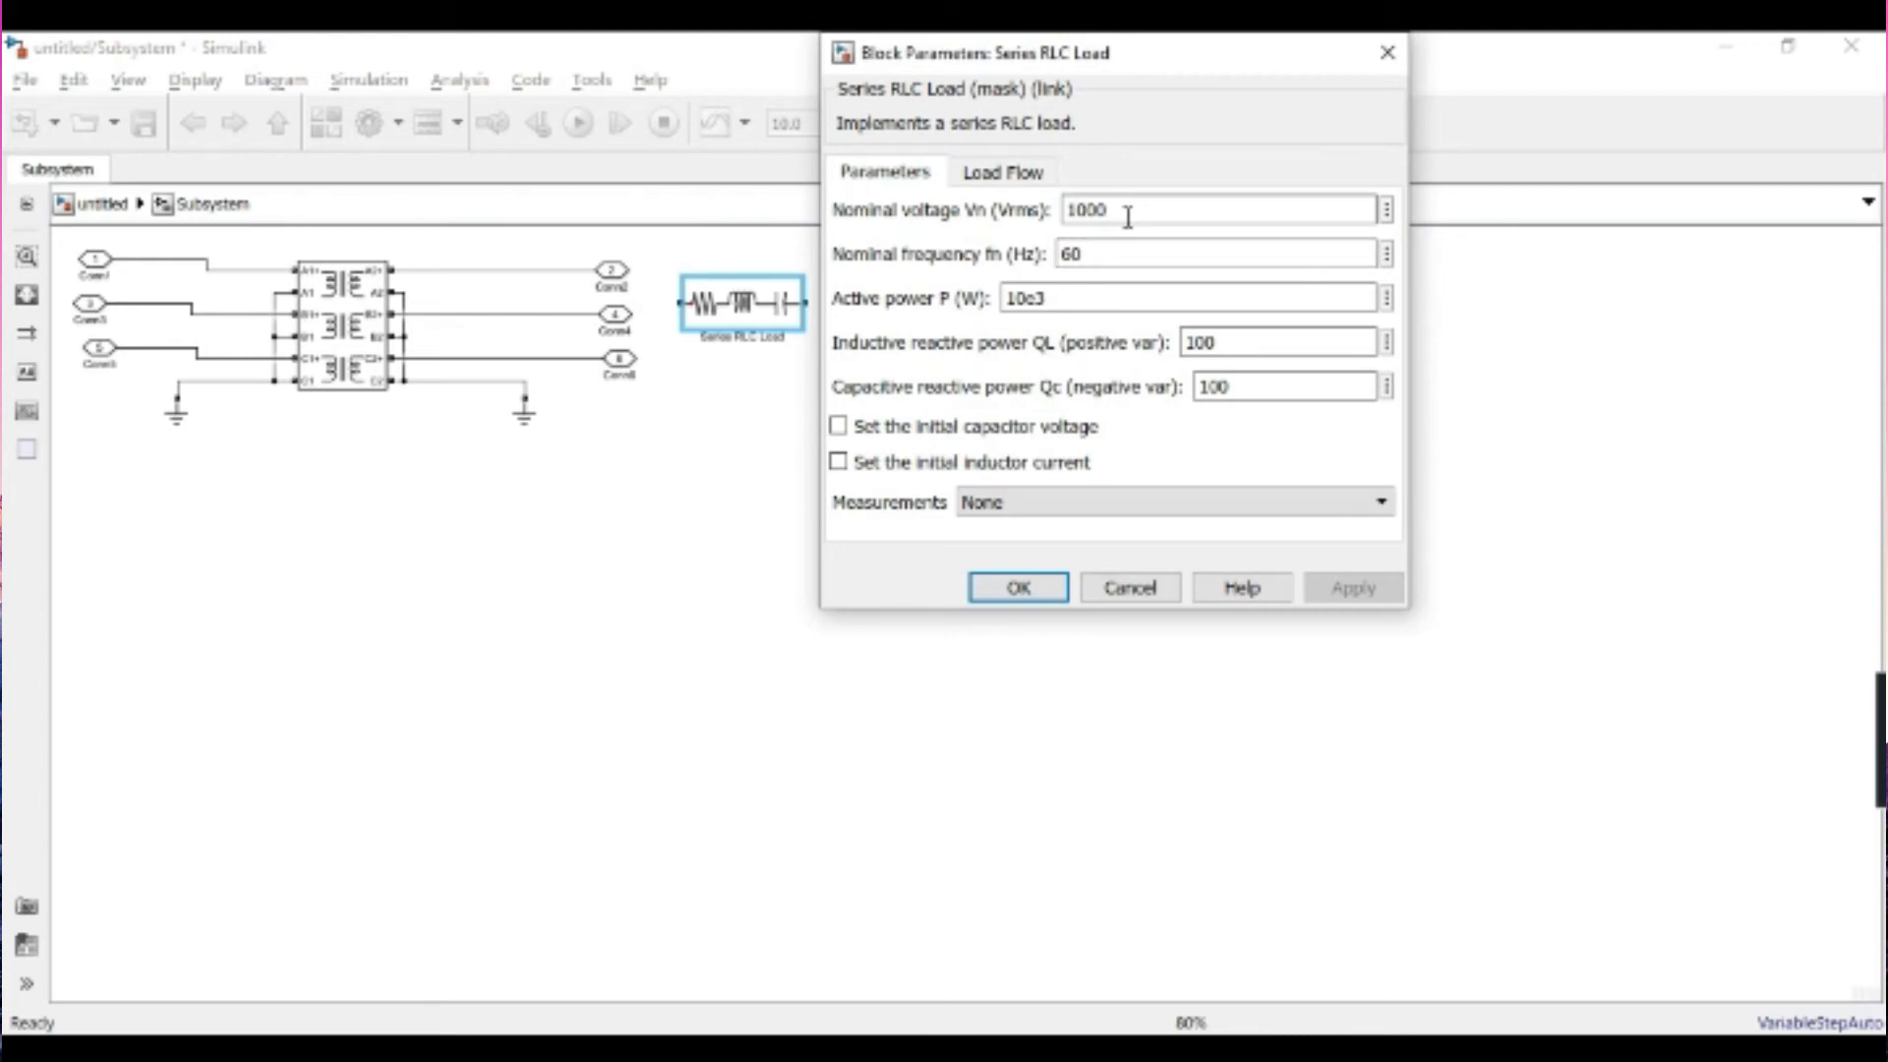
pyautogui.doubleClick(1225, 340)
pyautogui.write('0')
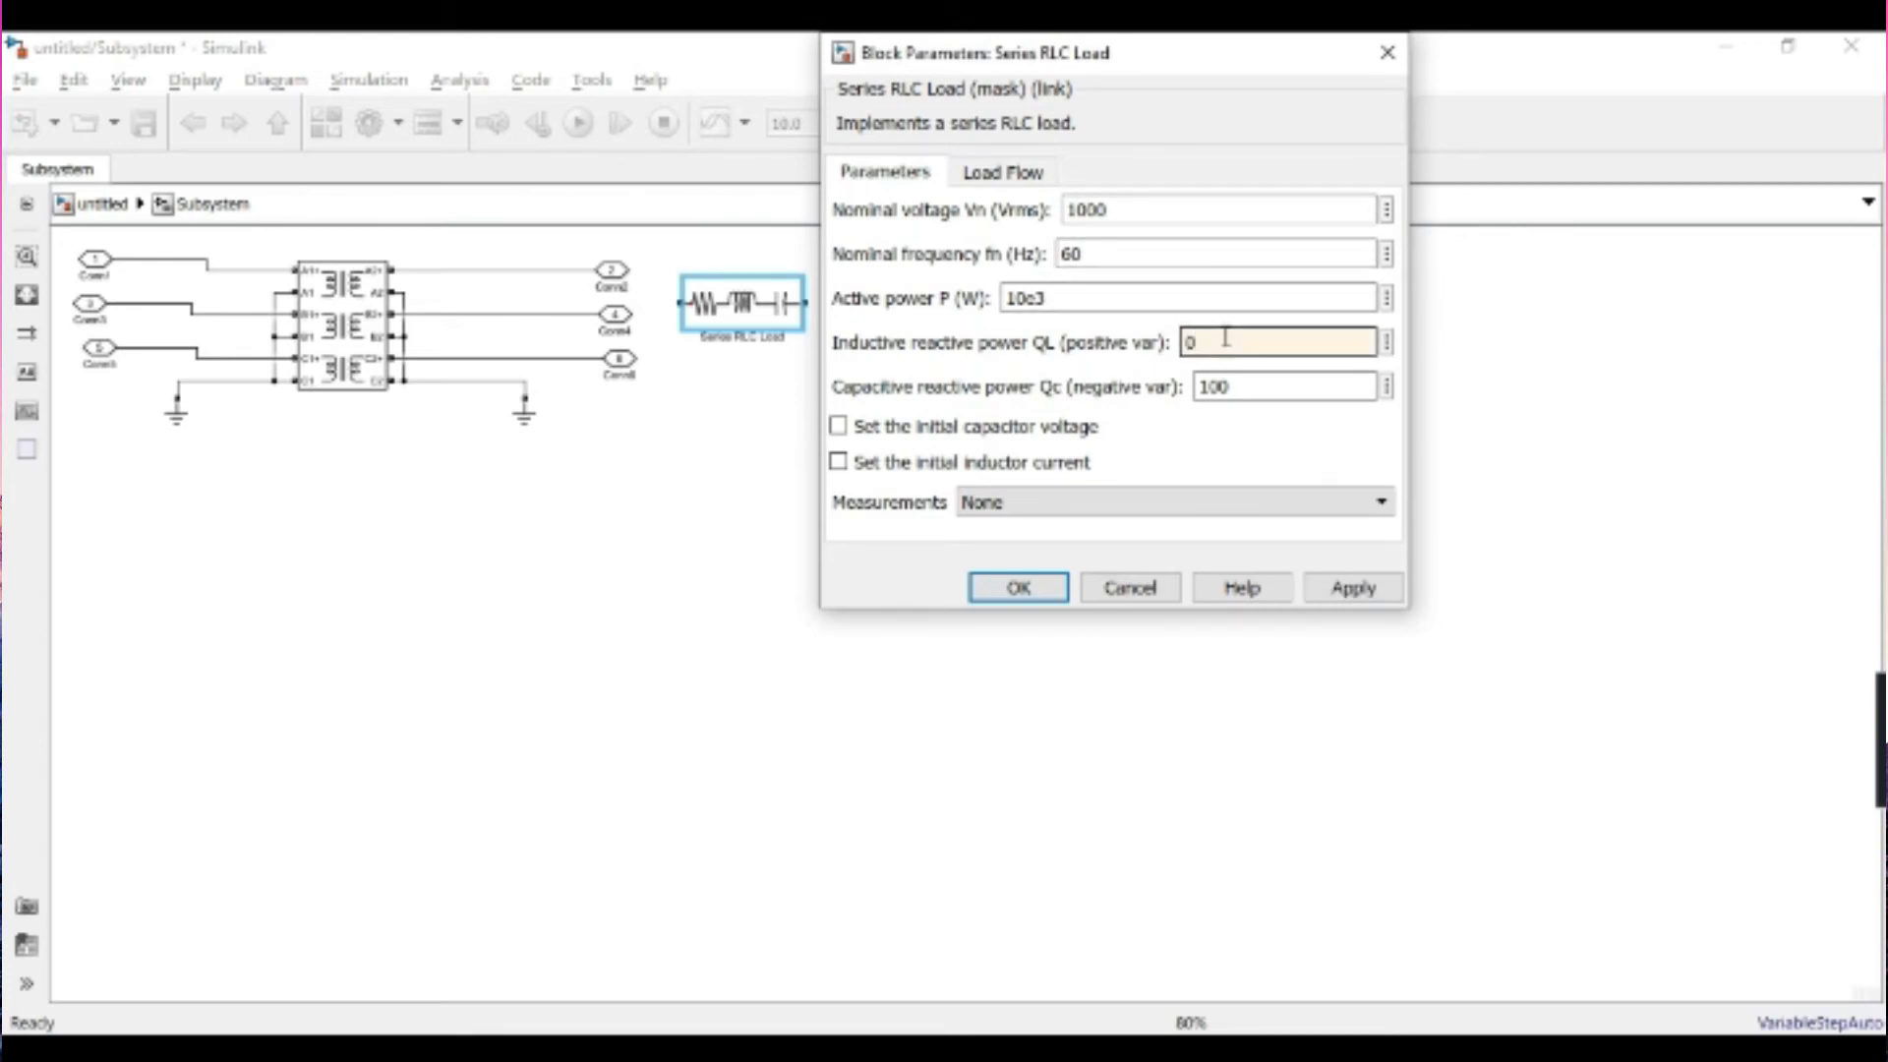
pyautogui.doubleClick(1258, 389)
pyautogui.write('0')
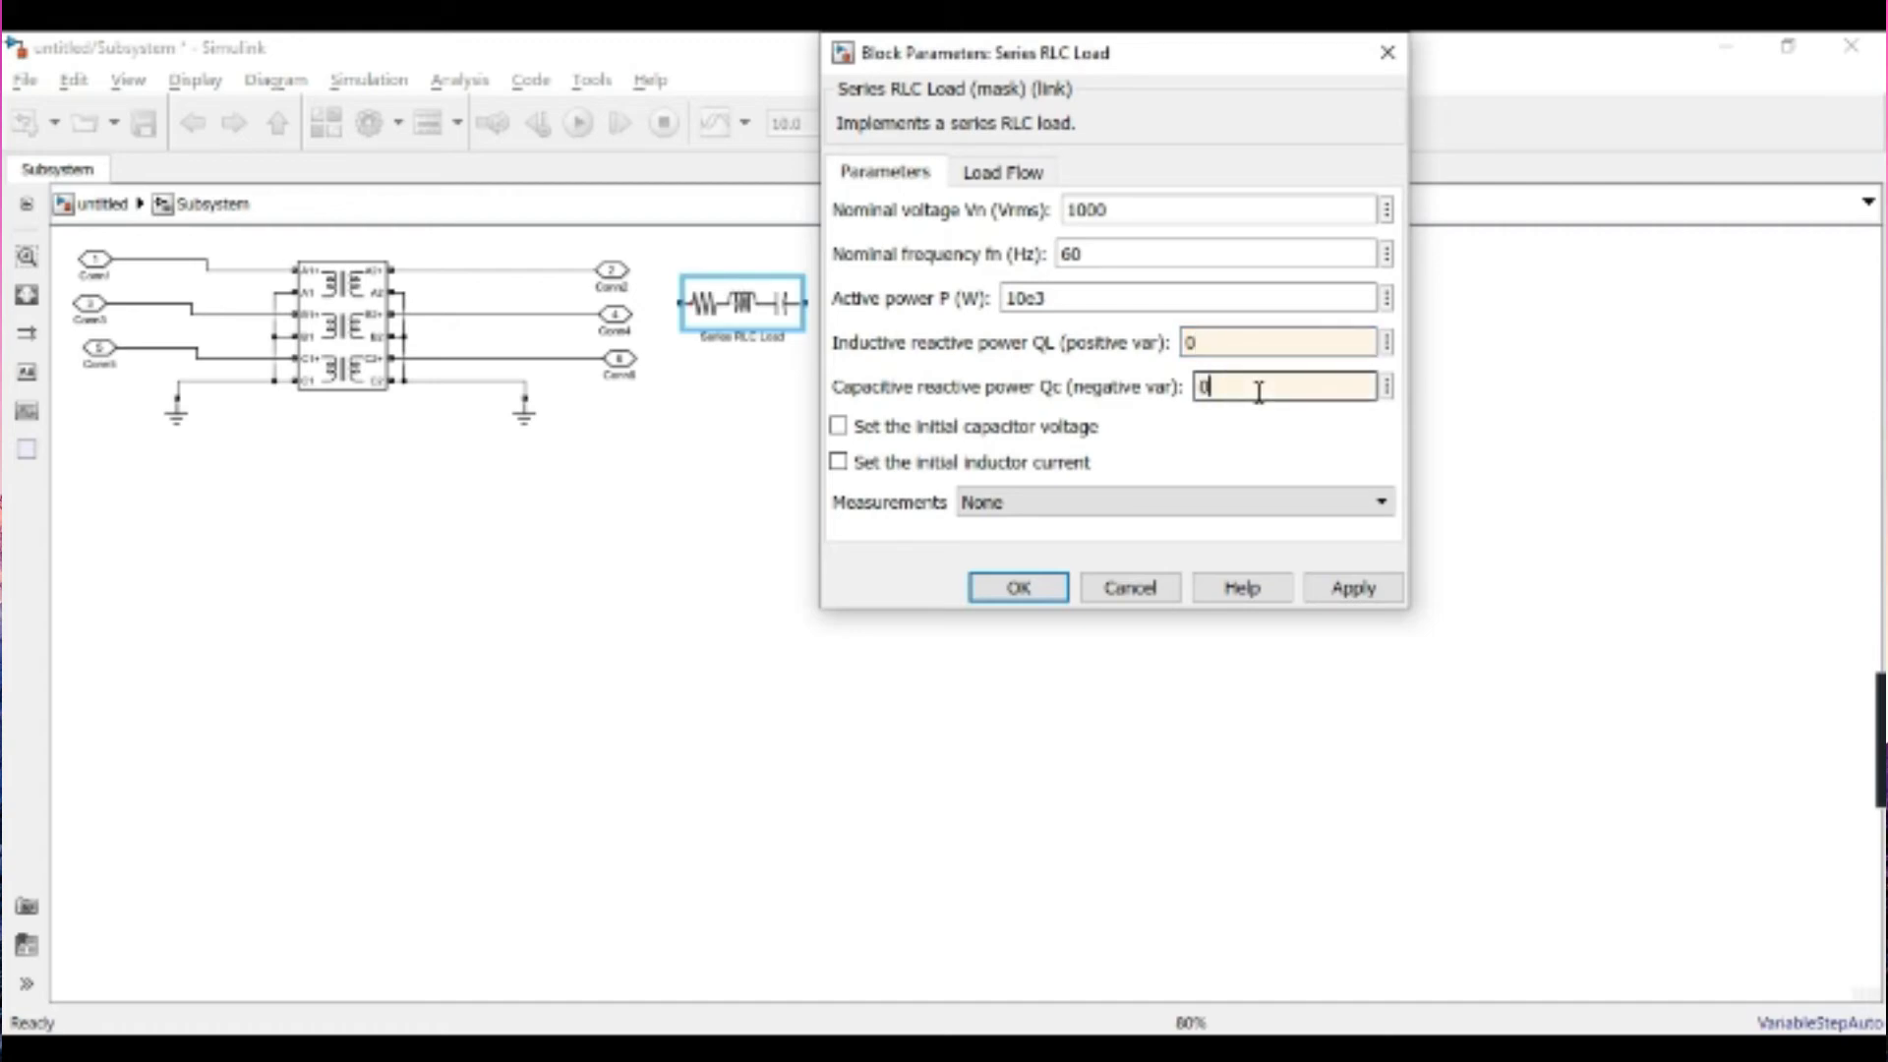
# - Set the load's nominal voltage to 265.68 Vrms and its active power to 1000e3 W, and apply the parameters
pyautogui.doubleClick(1123, 301)
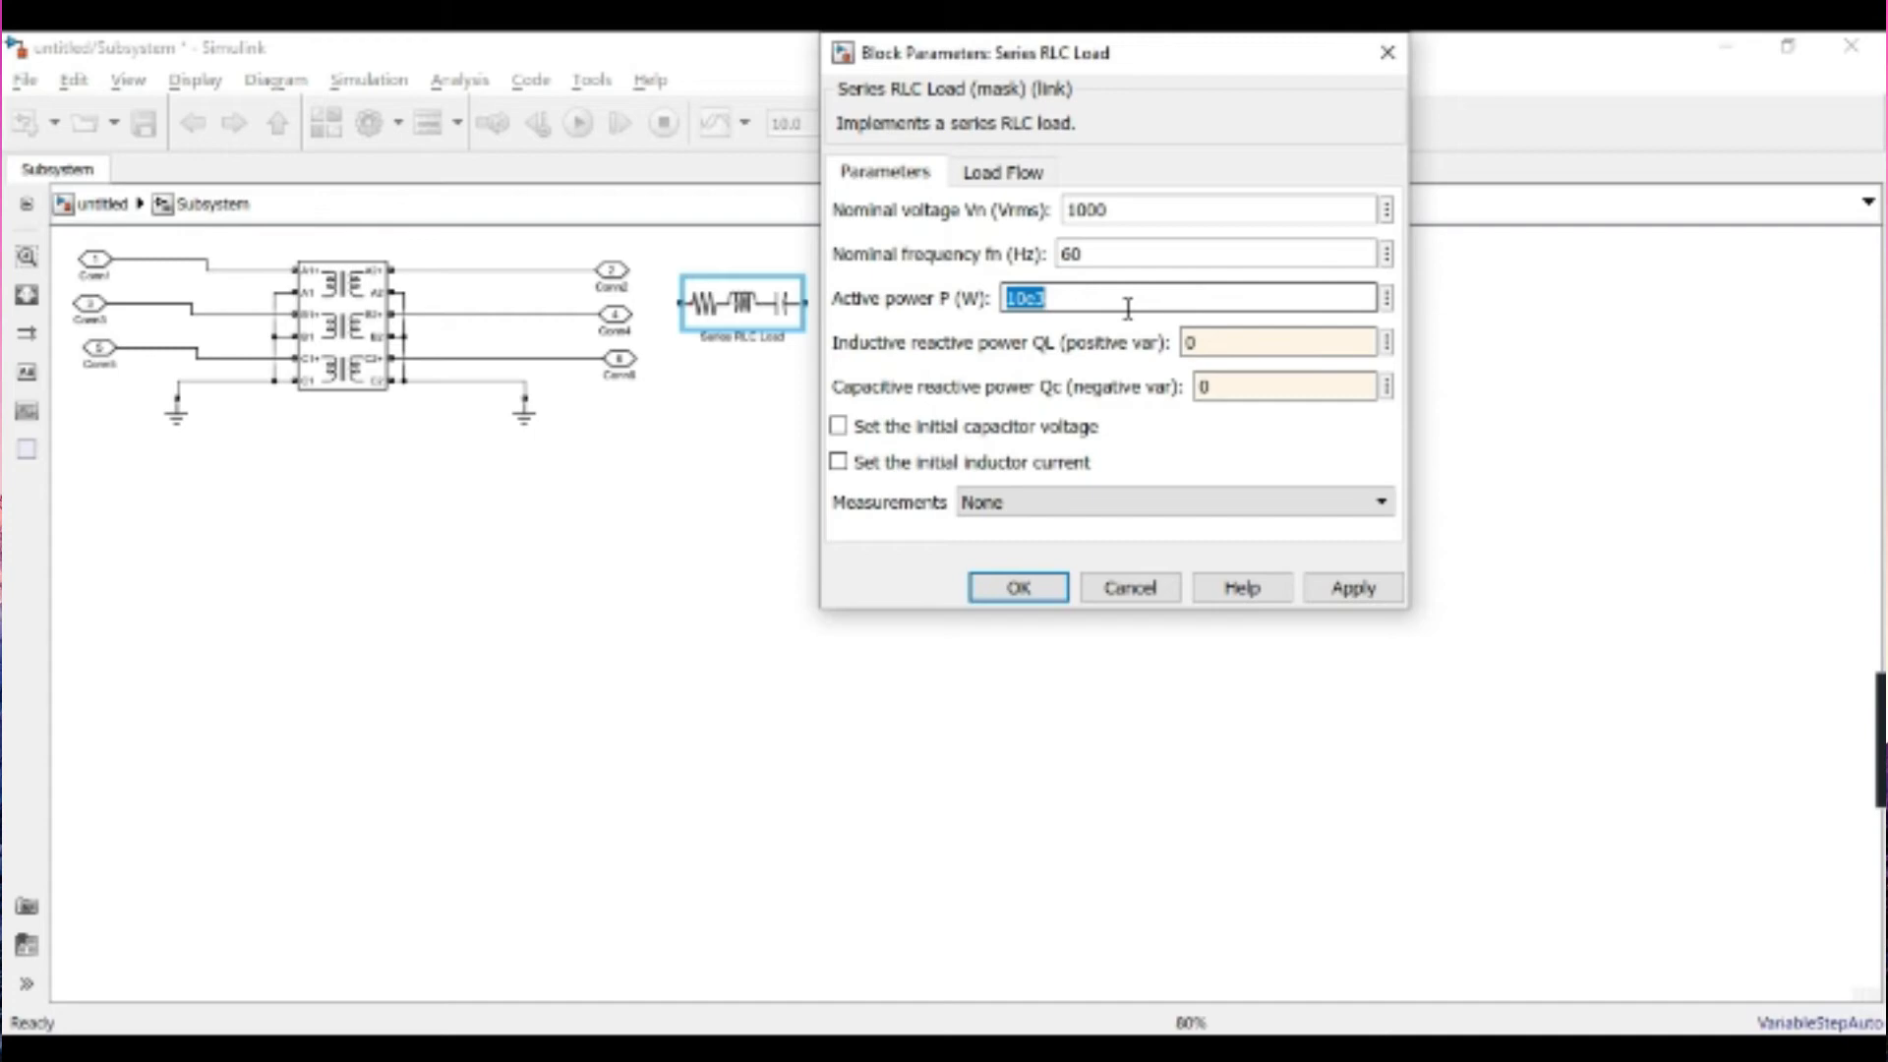
pyautogui.doubleClick(1163, 204)
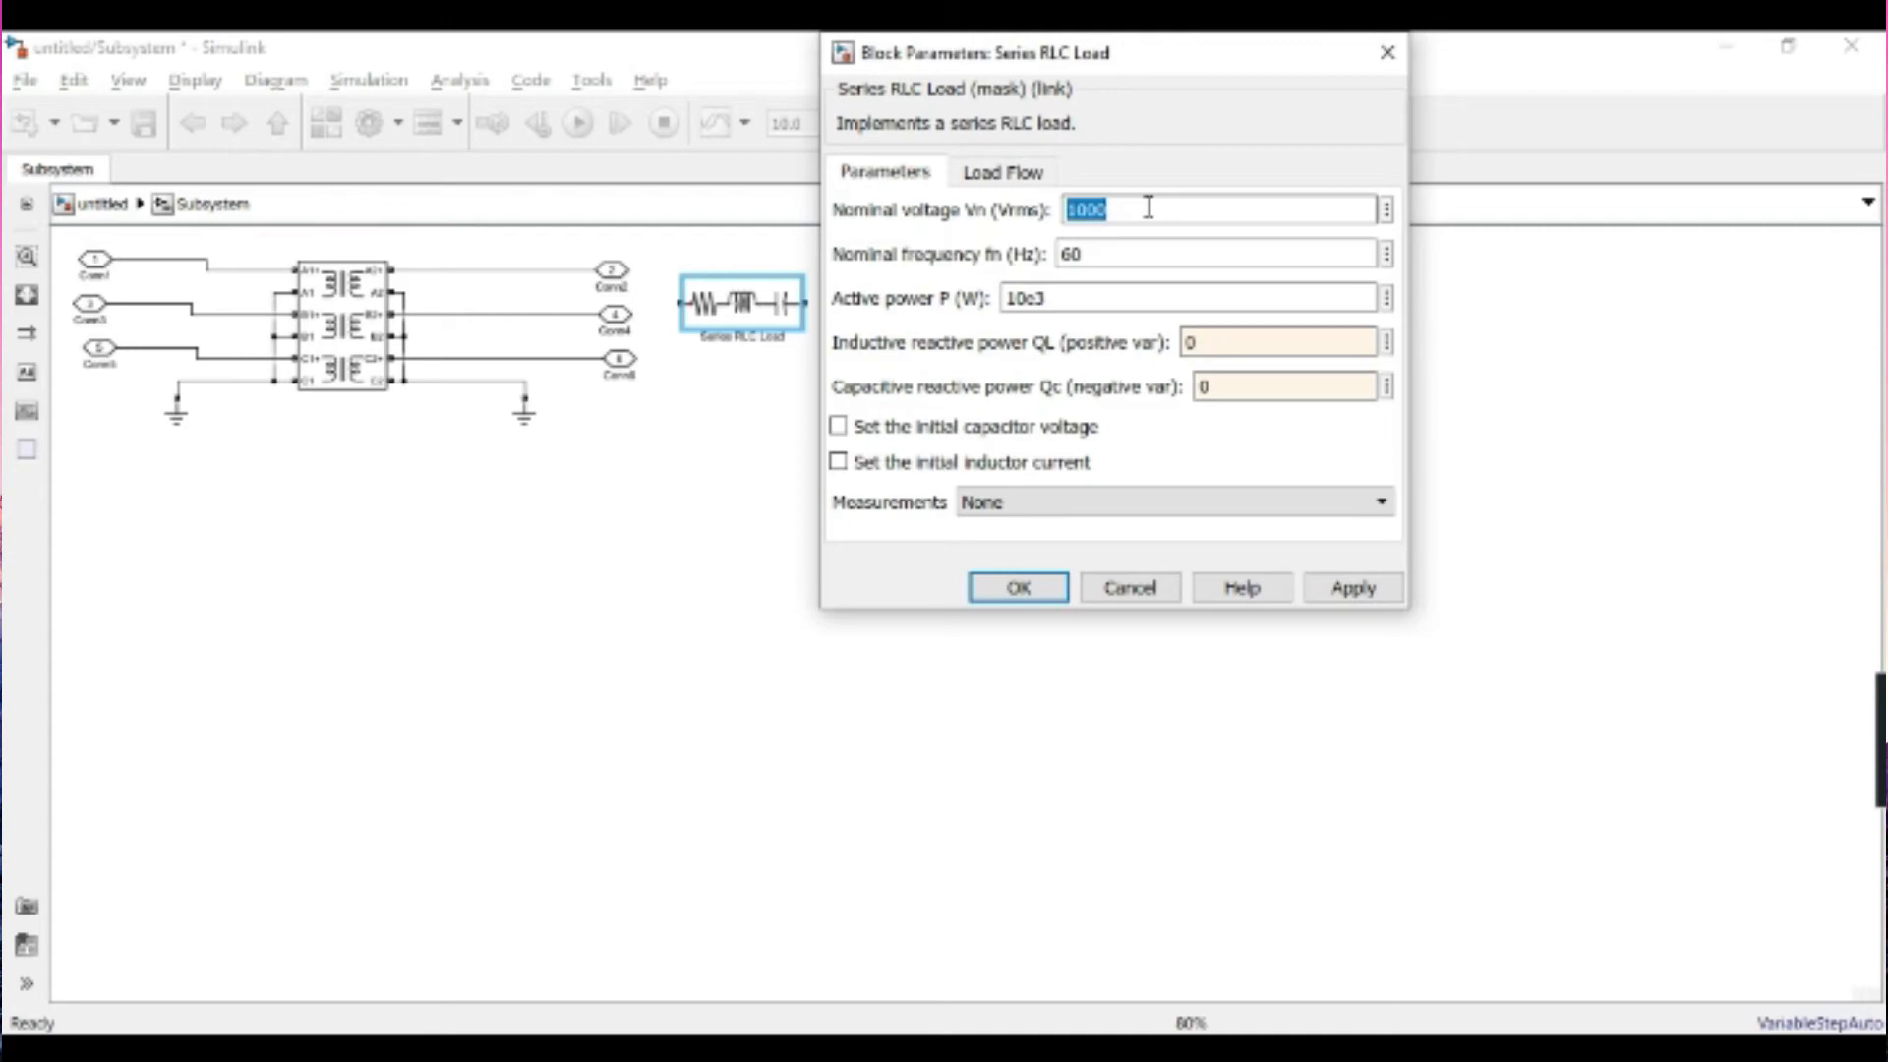
pyautogui.write('265.68')
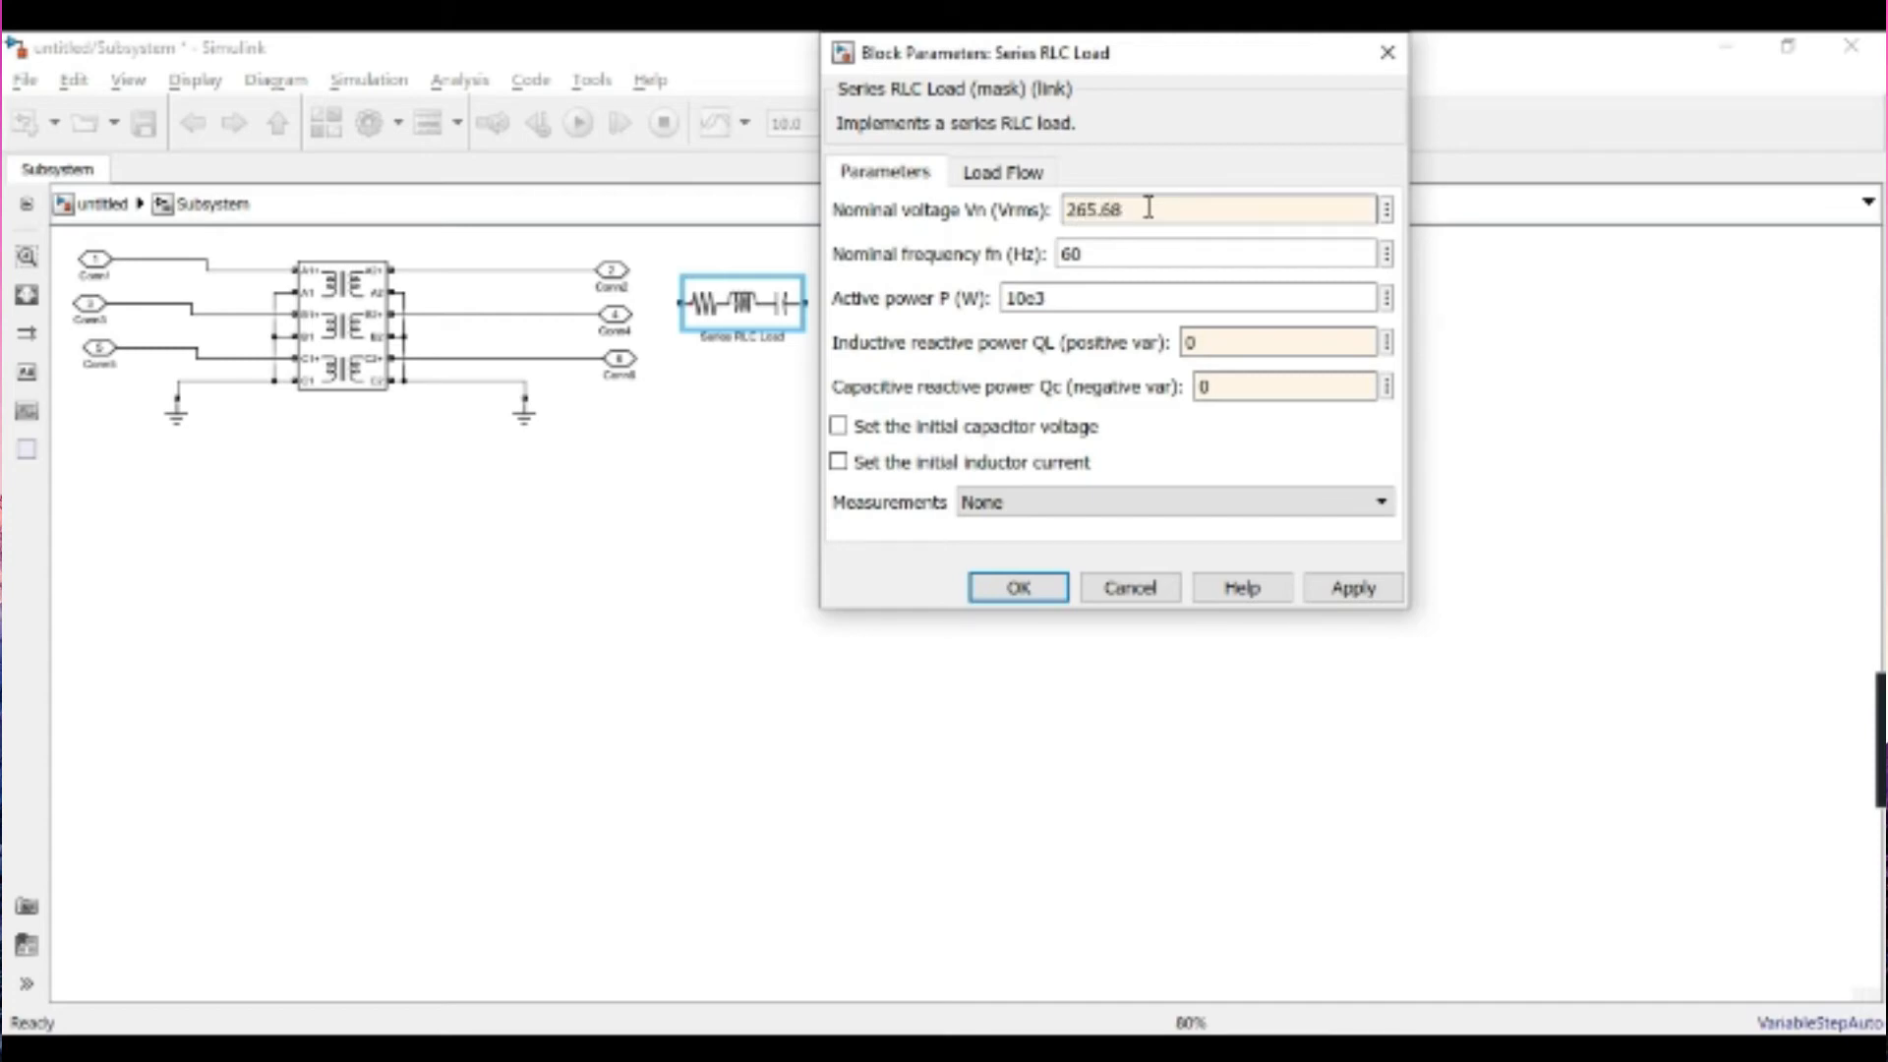
pyautogui.doubleClick(1119, 262)
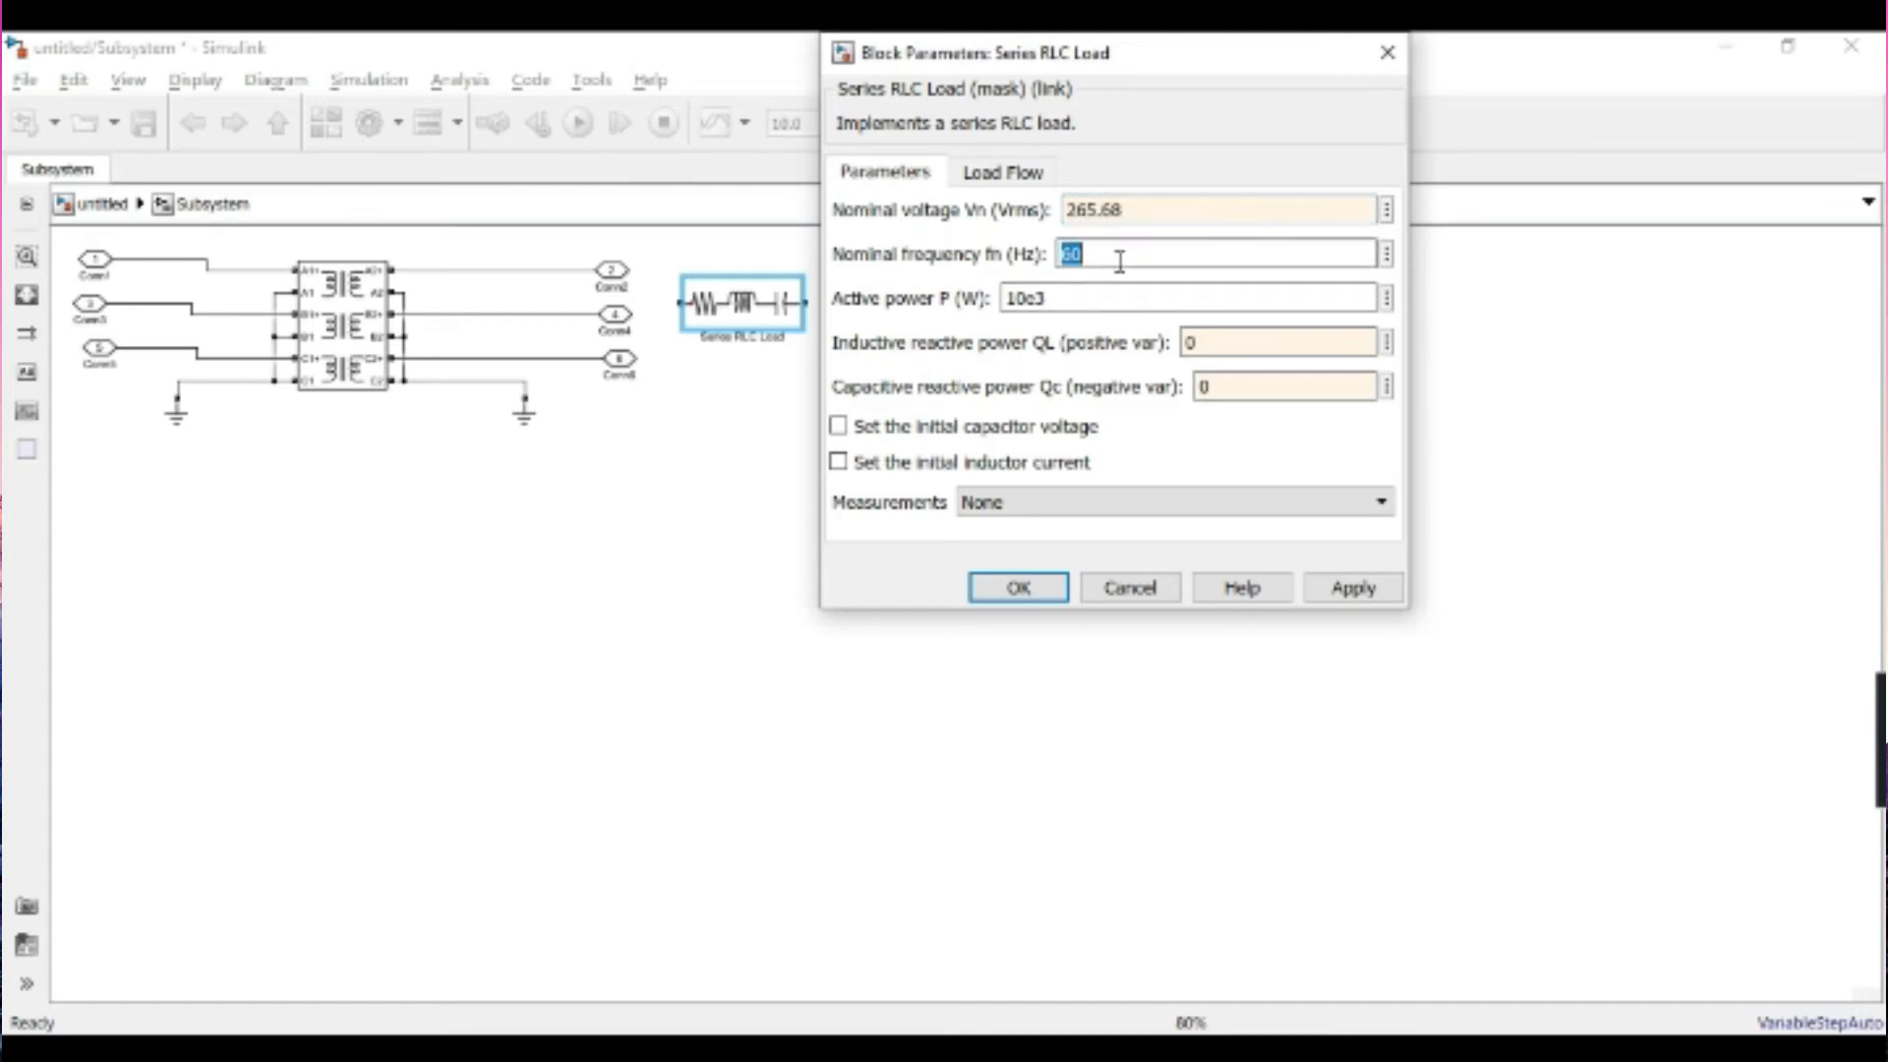
pyautogui.doubleClick(1075, 293)
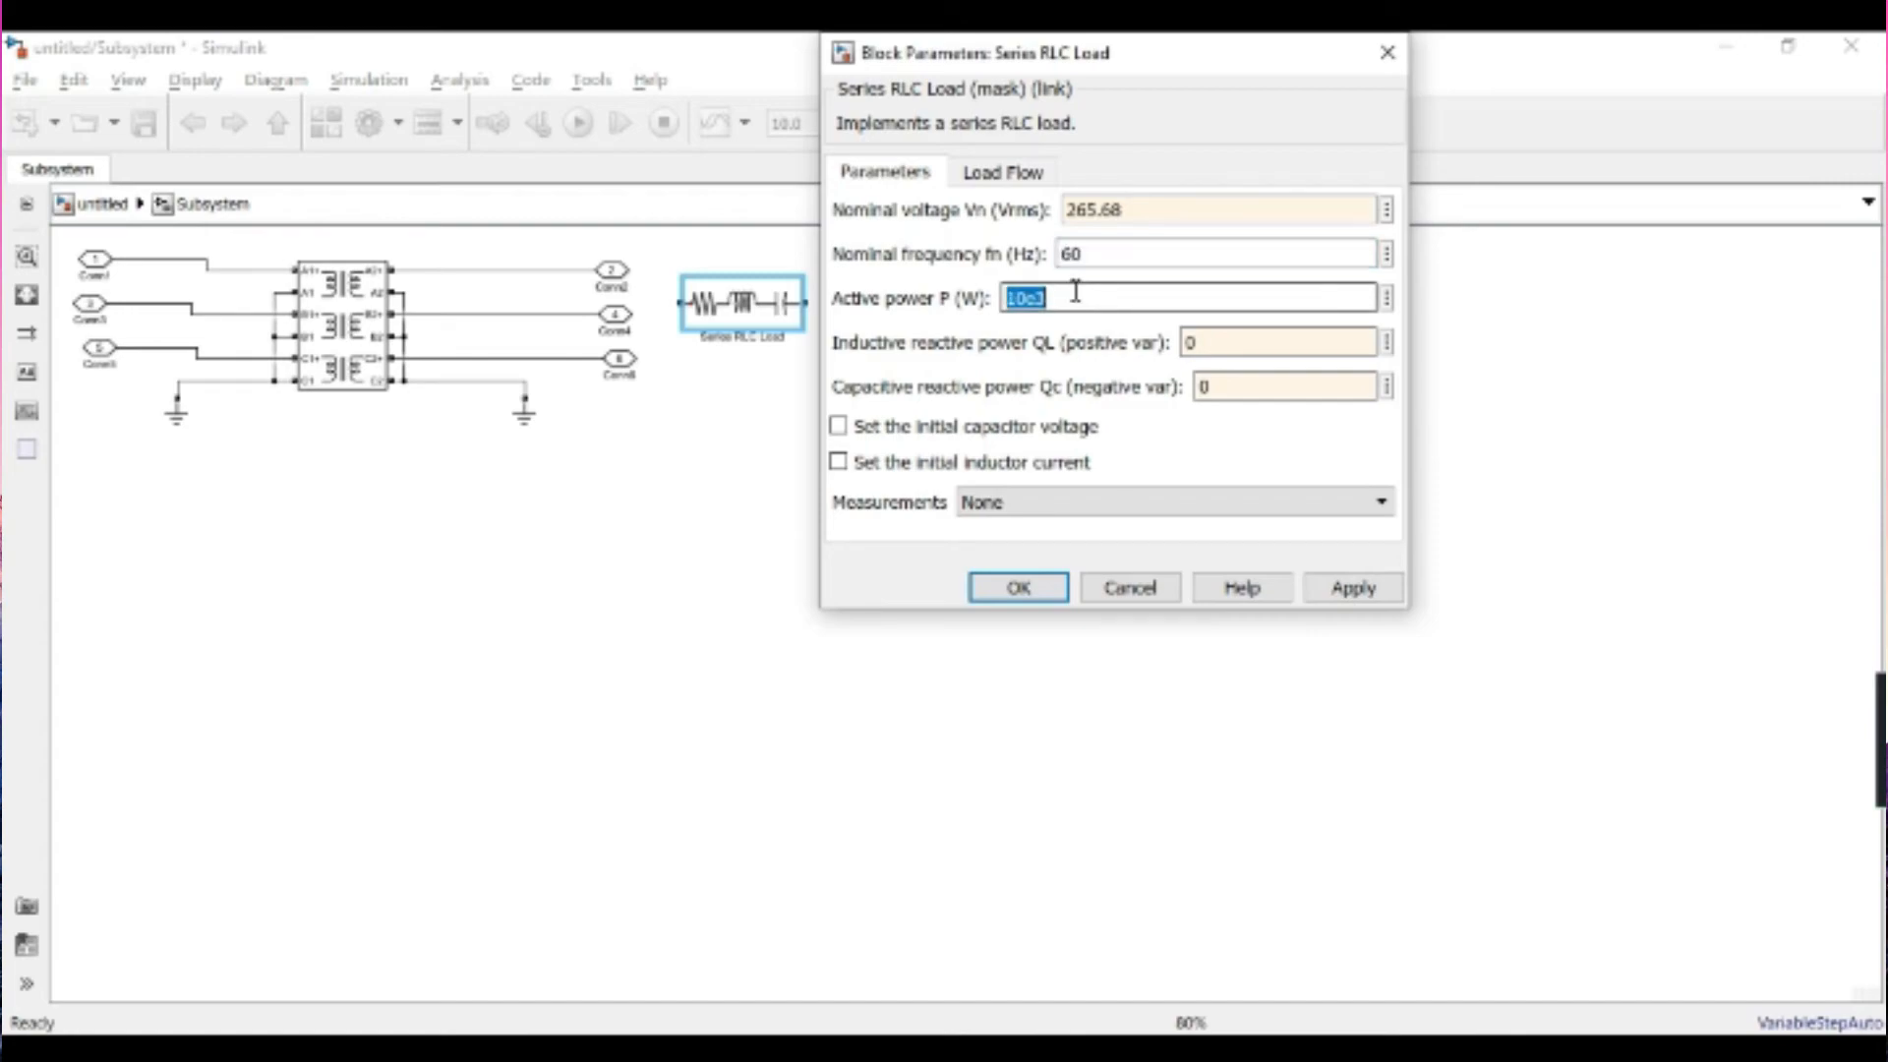
pyautogui.click(1019, 299)
pyautogui.write('00')
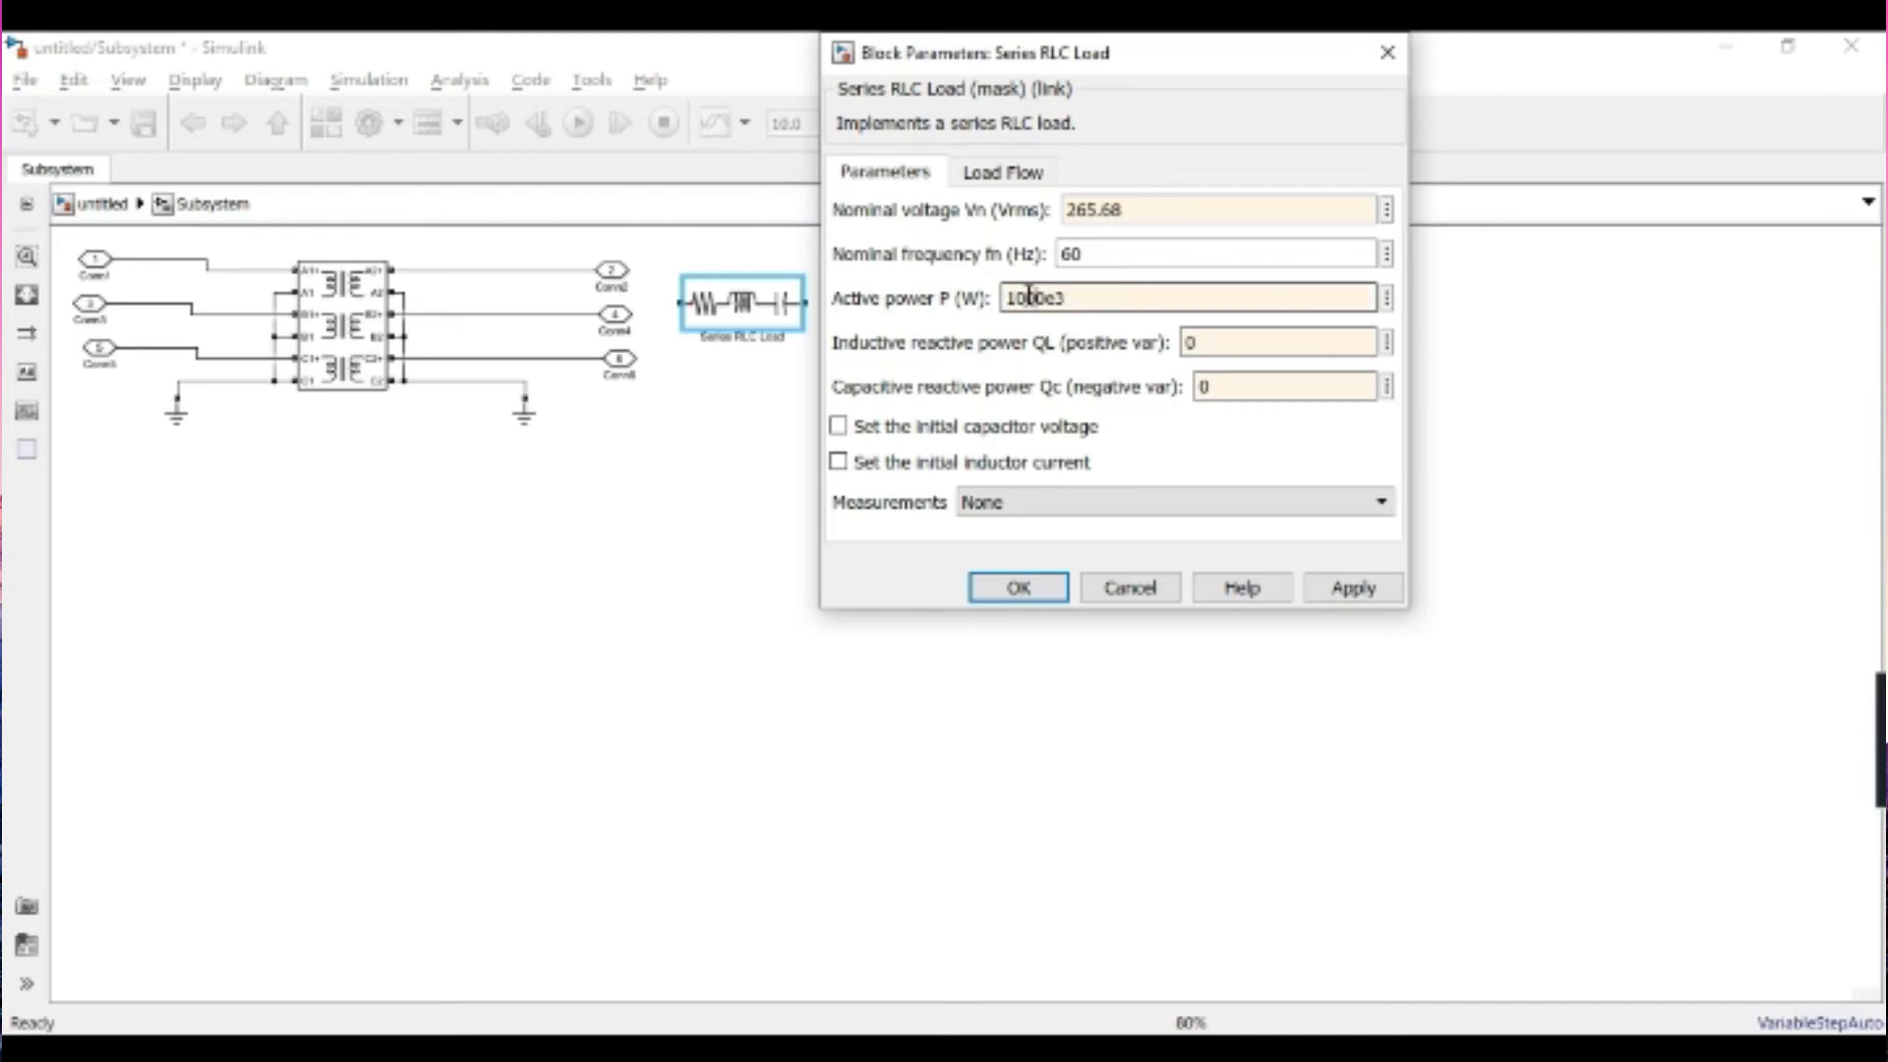
pyautogui.click(1012, 590)
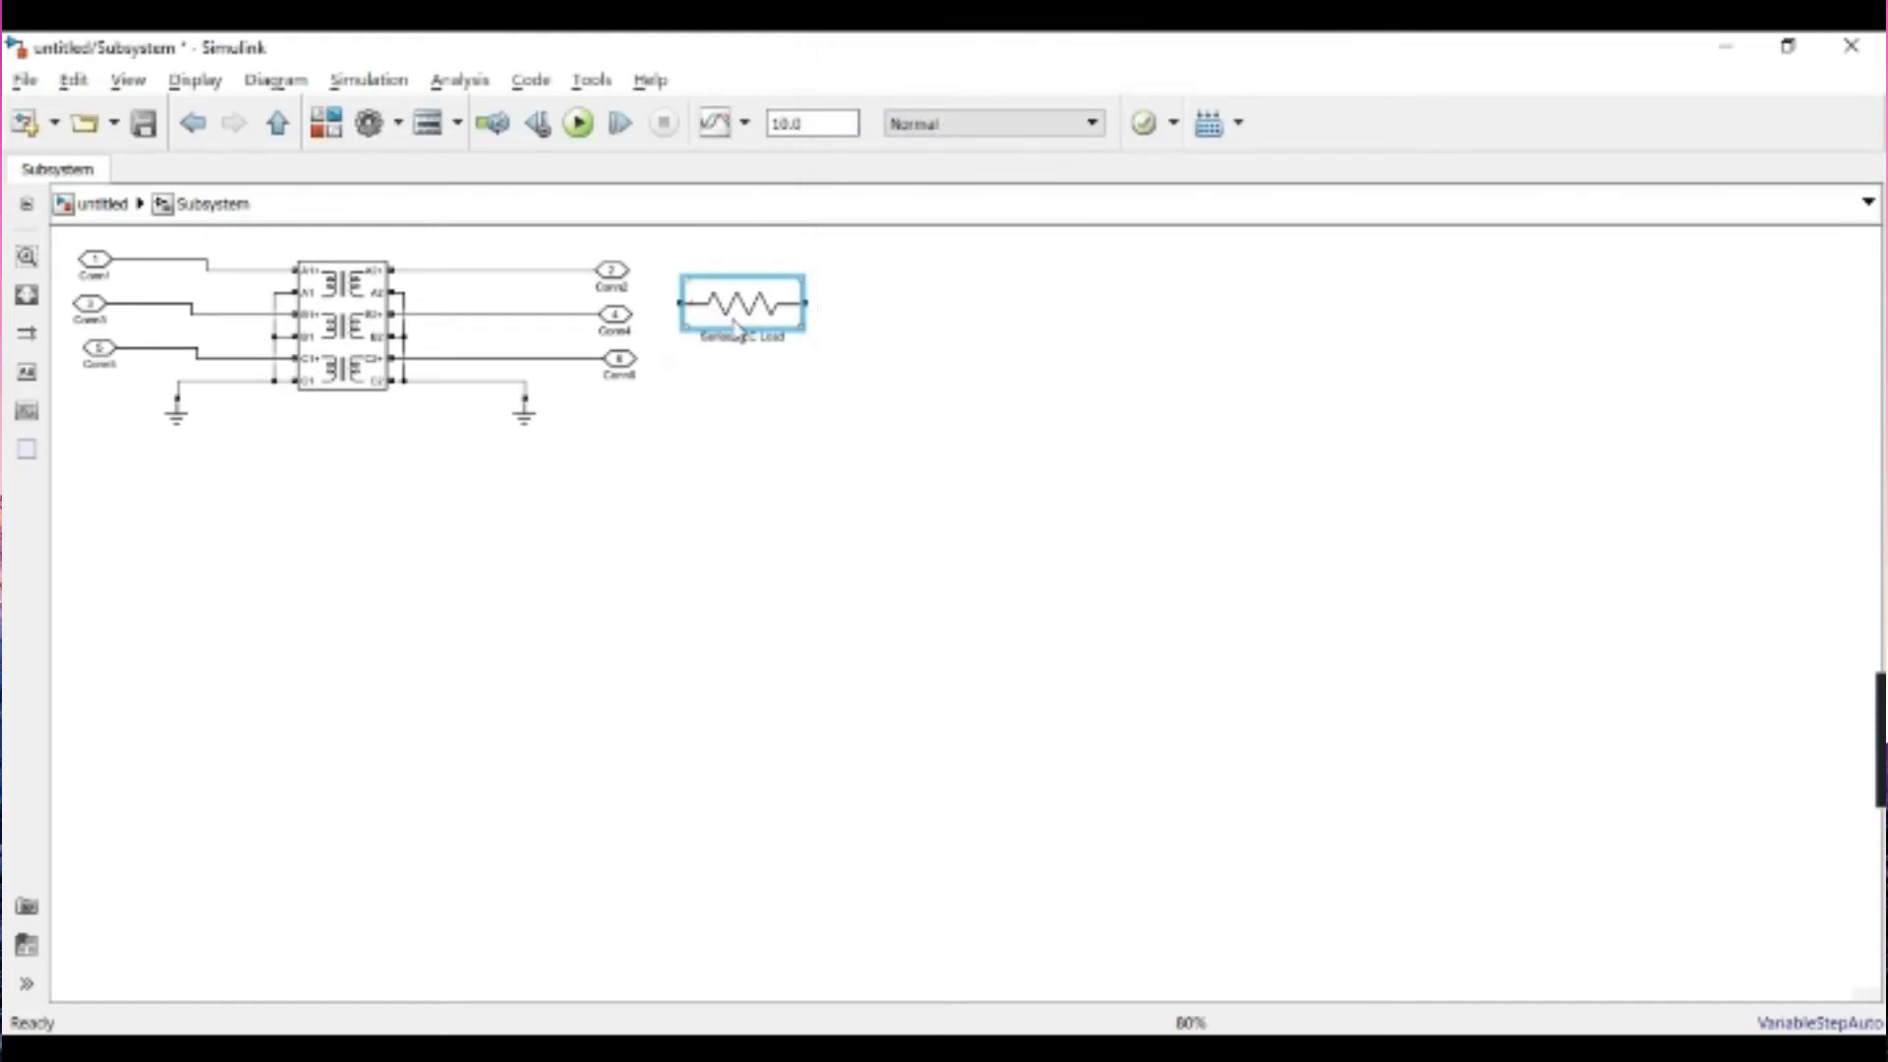
# - Rotate the load block to vertical, shrink it and place it between the transformer's A2+ and B2+ output lines
pyautogui.rightClick(787, 305)
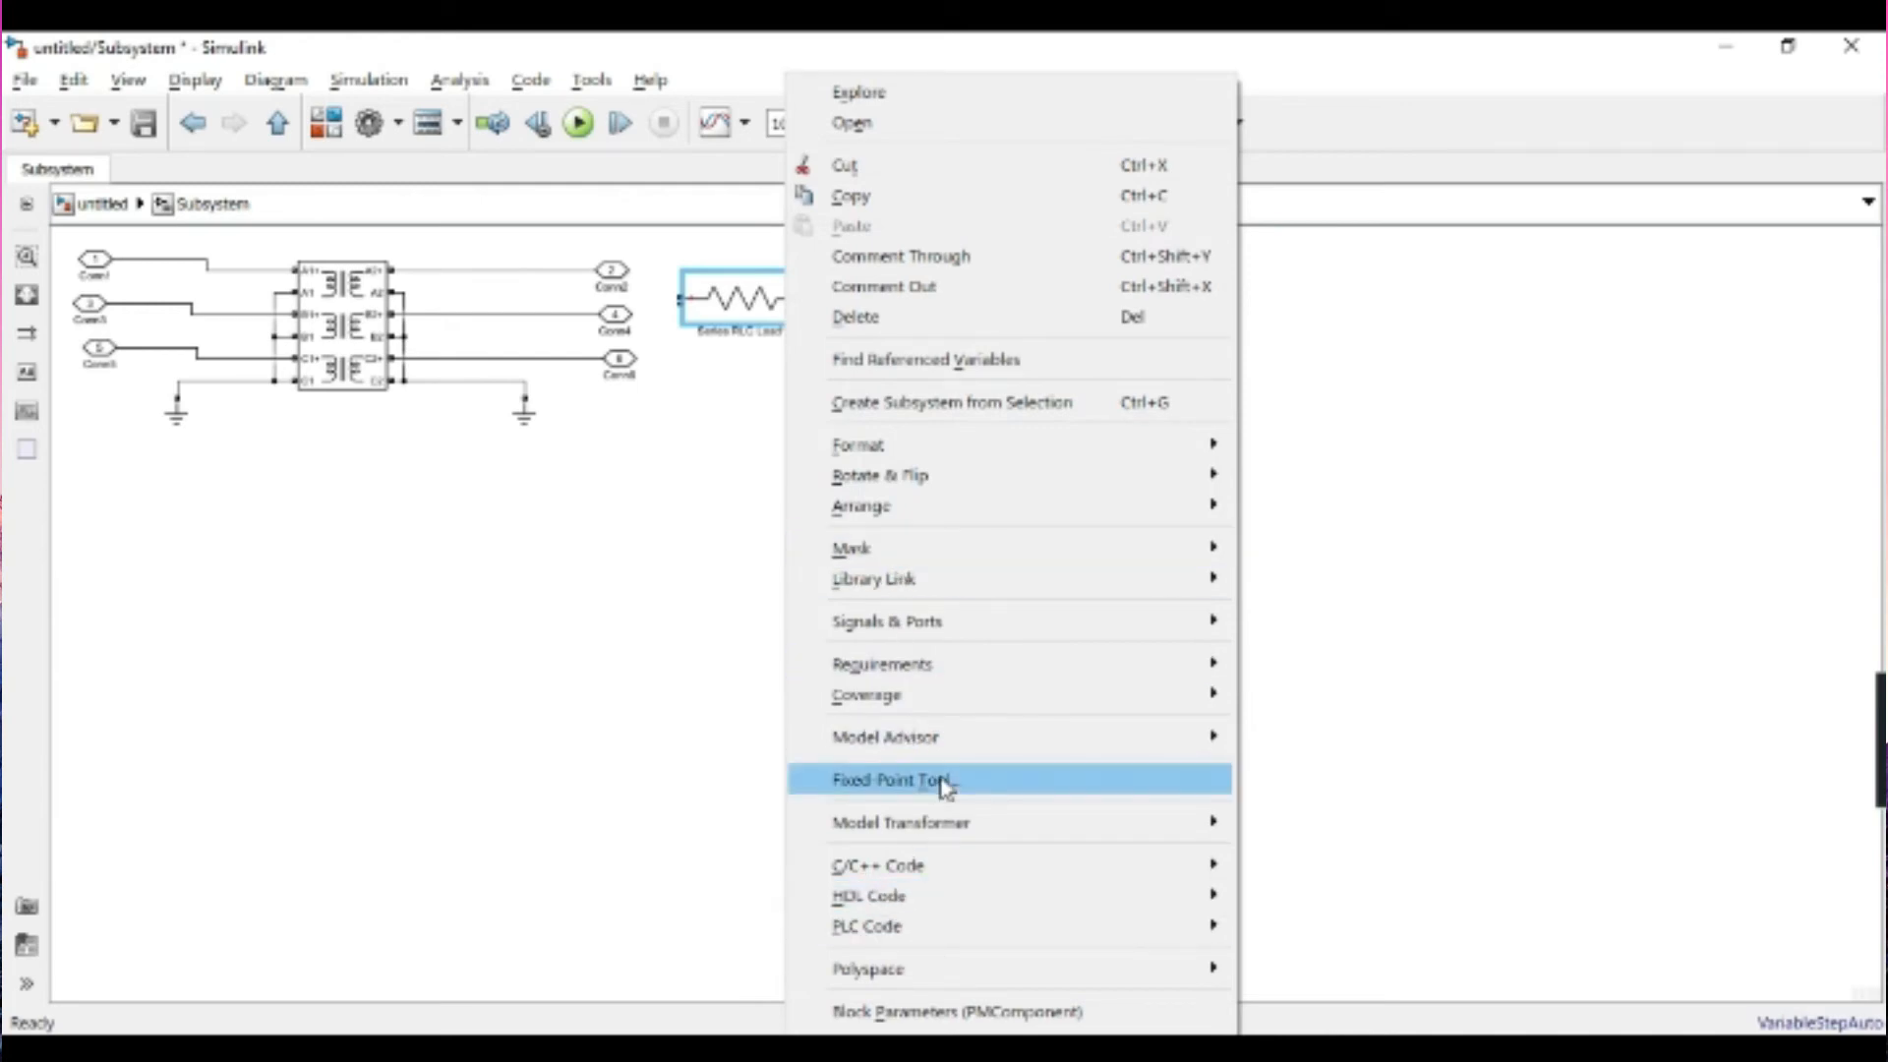
pyautogui.moveTo(944, 475)
pyautogui.click(1290, 478)
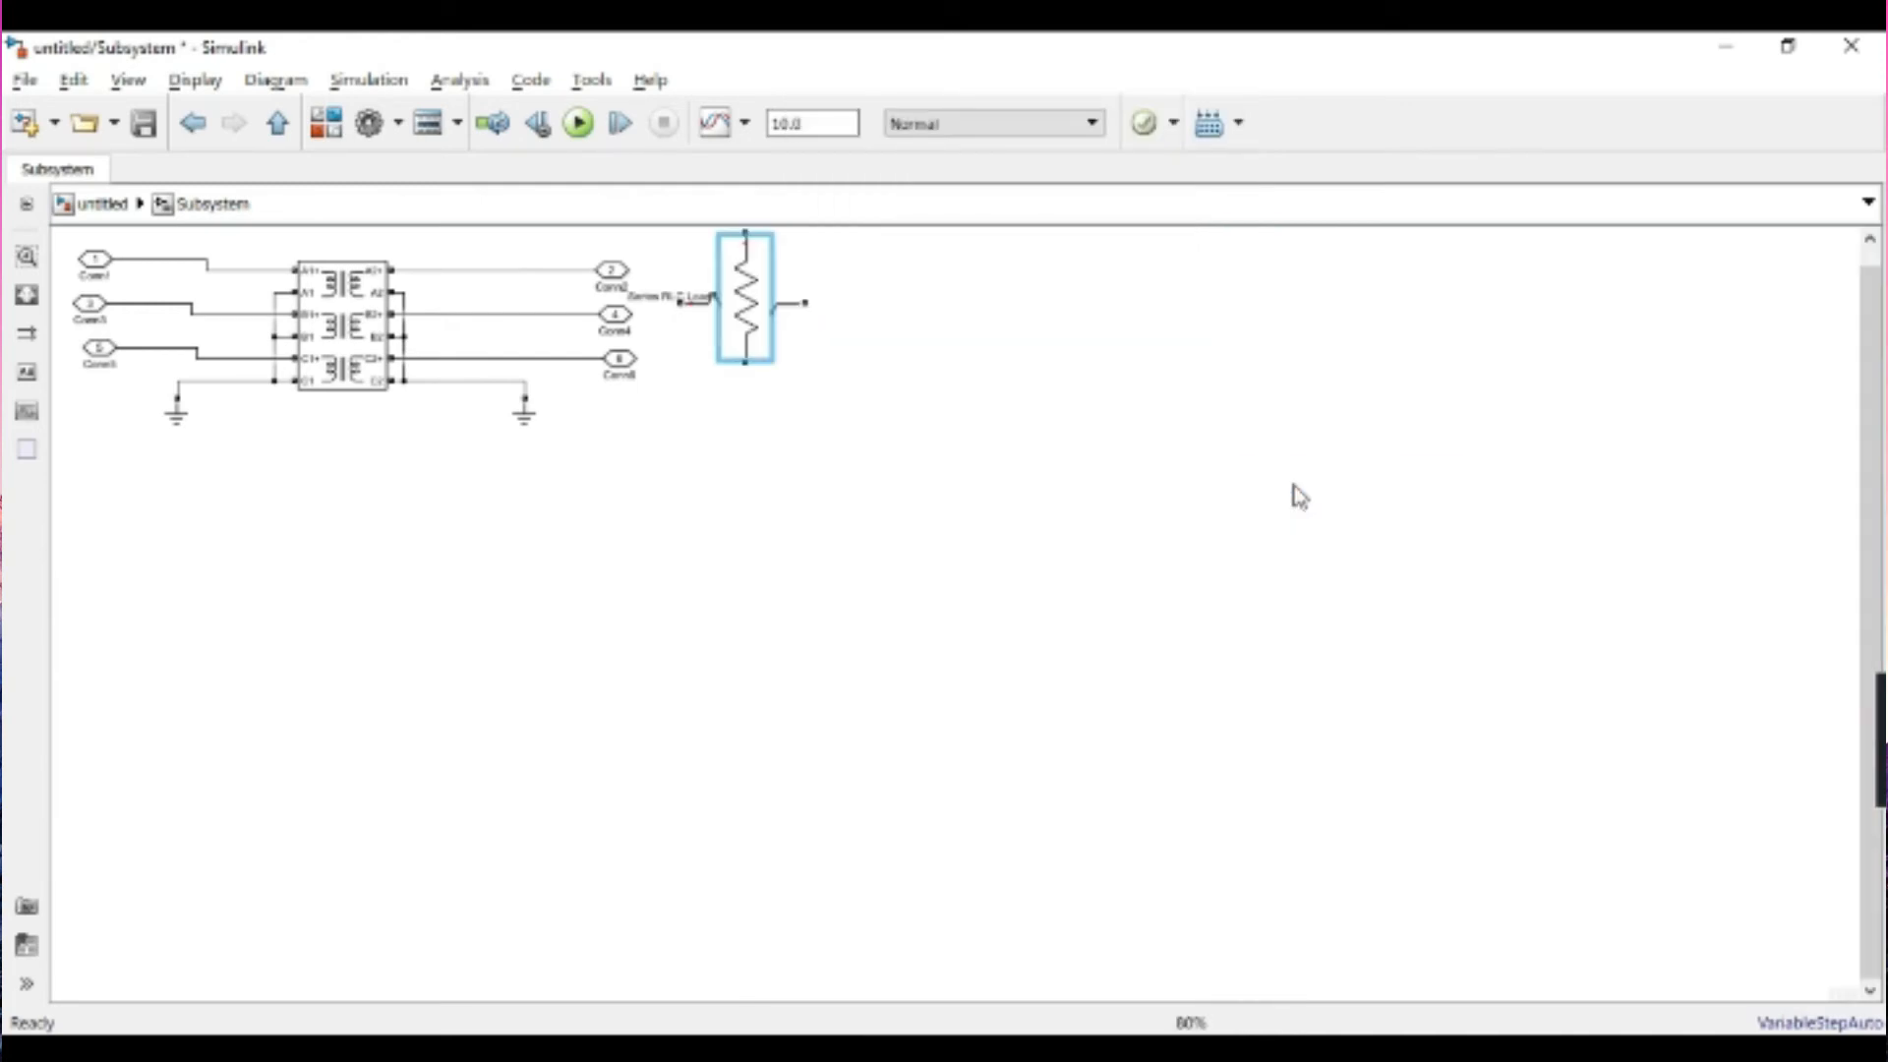
pyautogui.moveTo(747, 354); pyautogui.dragTo(987, 348)
pyautogui.moveTo(1009, 315); pyautogui.dragTo(546, 280)
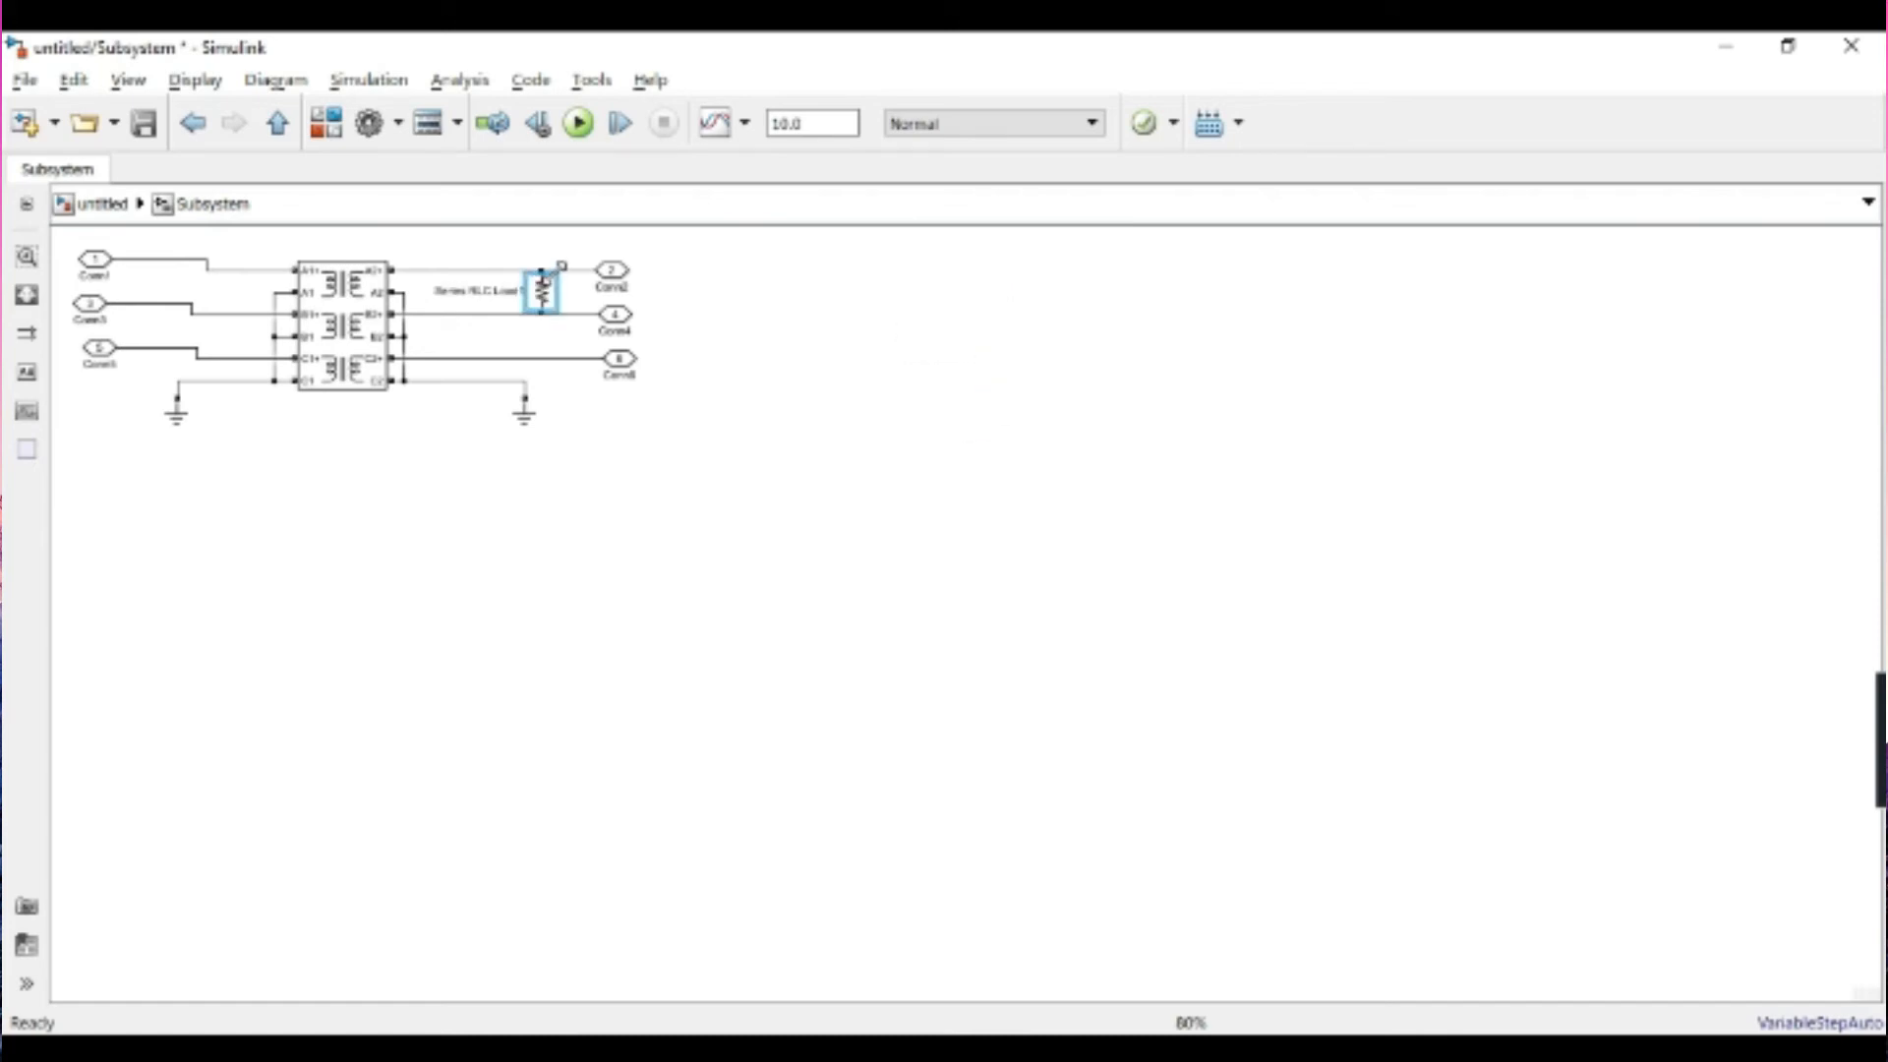
# - Connect the load's two ends to the A2+ and B2+ lines, shifting it closer to the output connection ports
pyautogui.click(541, 269)
pyautogui.click(545, 296)
pyautogui.click(539, 315)
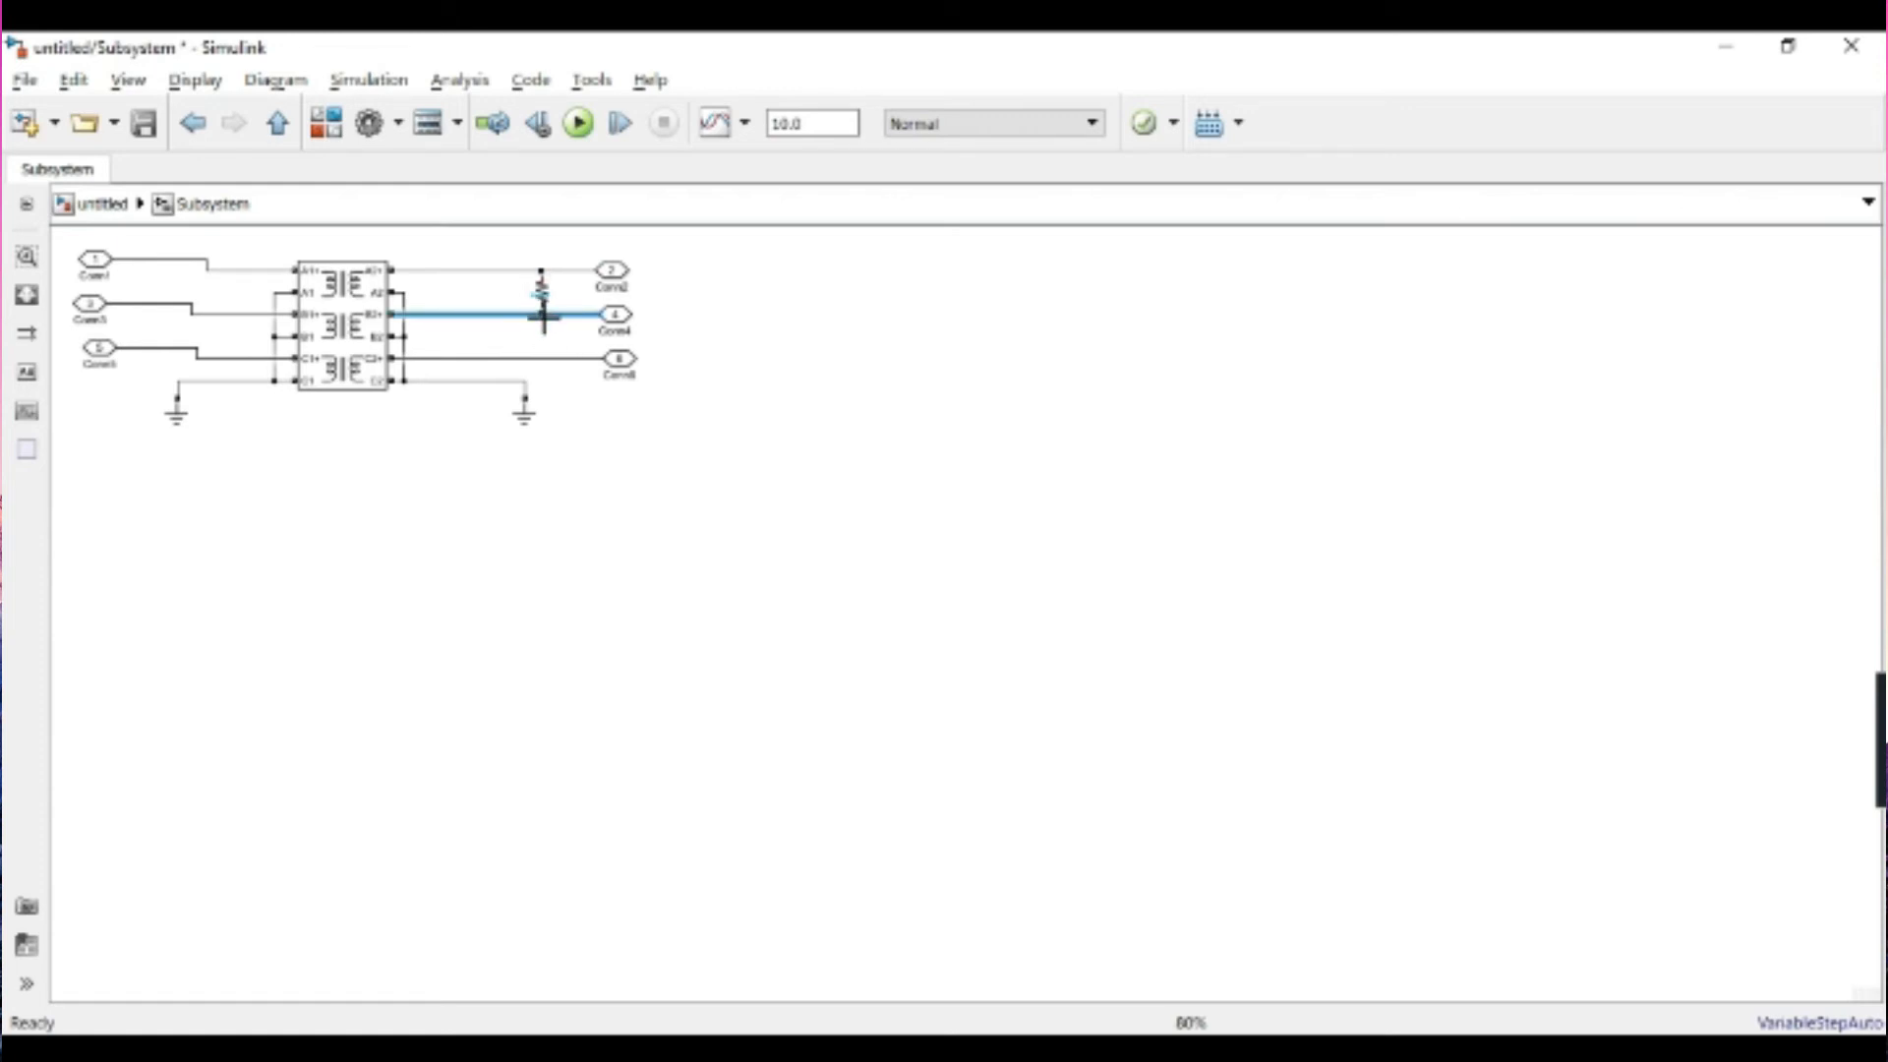
pyautogui.moveTo(554, 294)
pyautogui.mouseDown()
pyautogui.moveTo(520, 292)
pyautogui.moveTo(543, 291)
pyautogui.mouseUp()
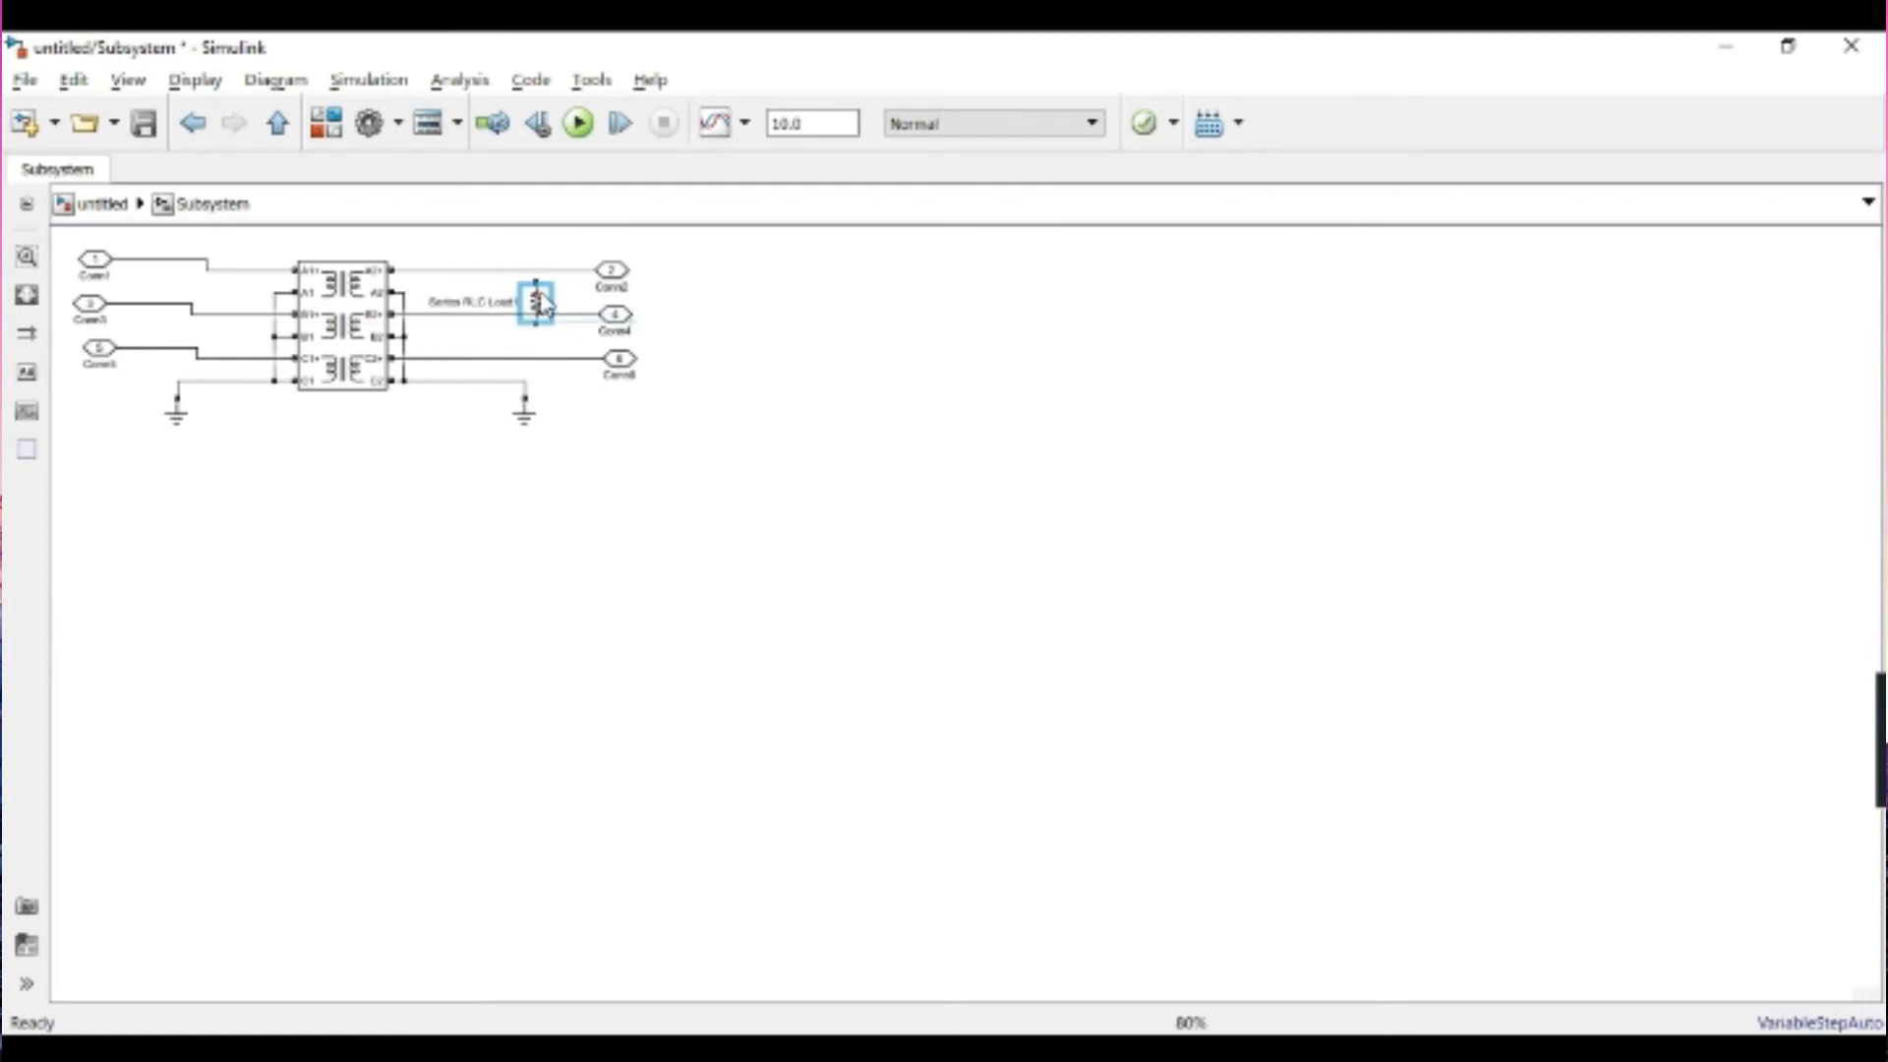
pyautogui.click(539, 267)
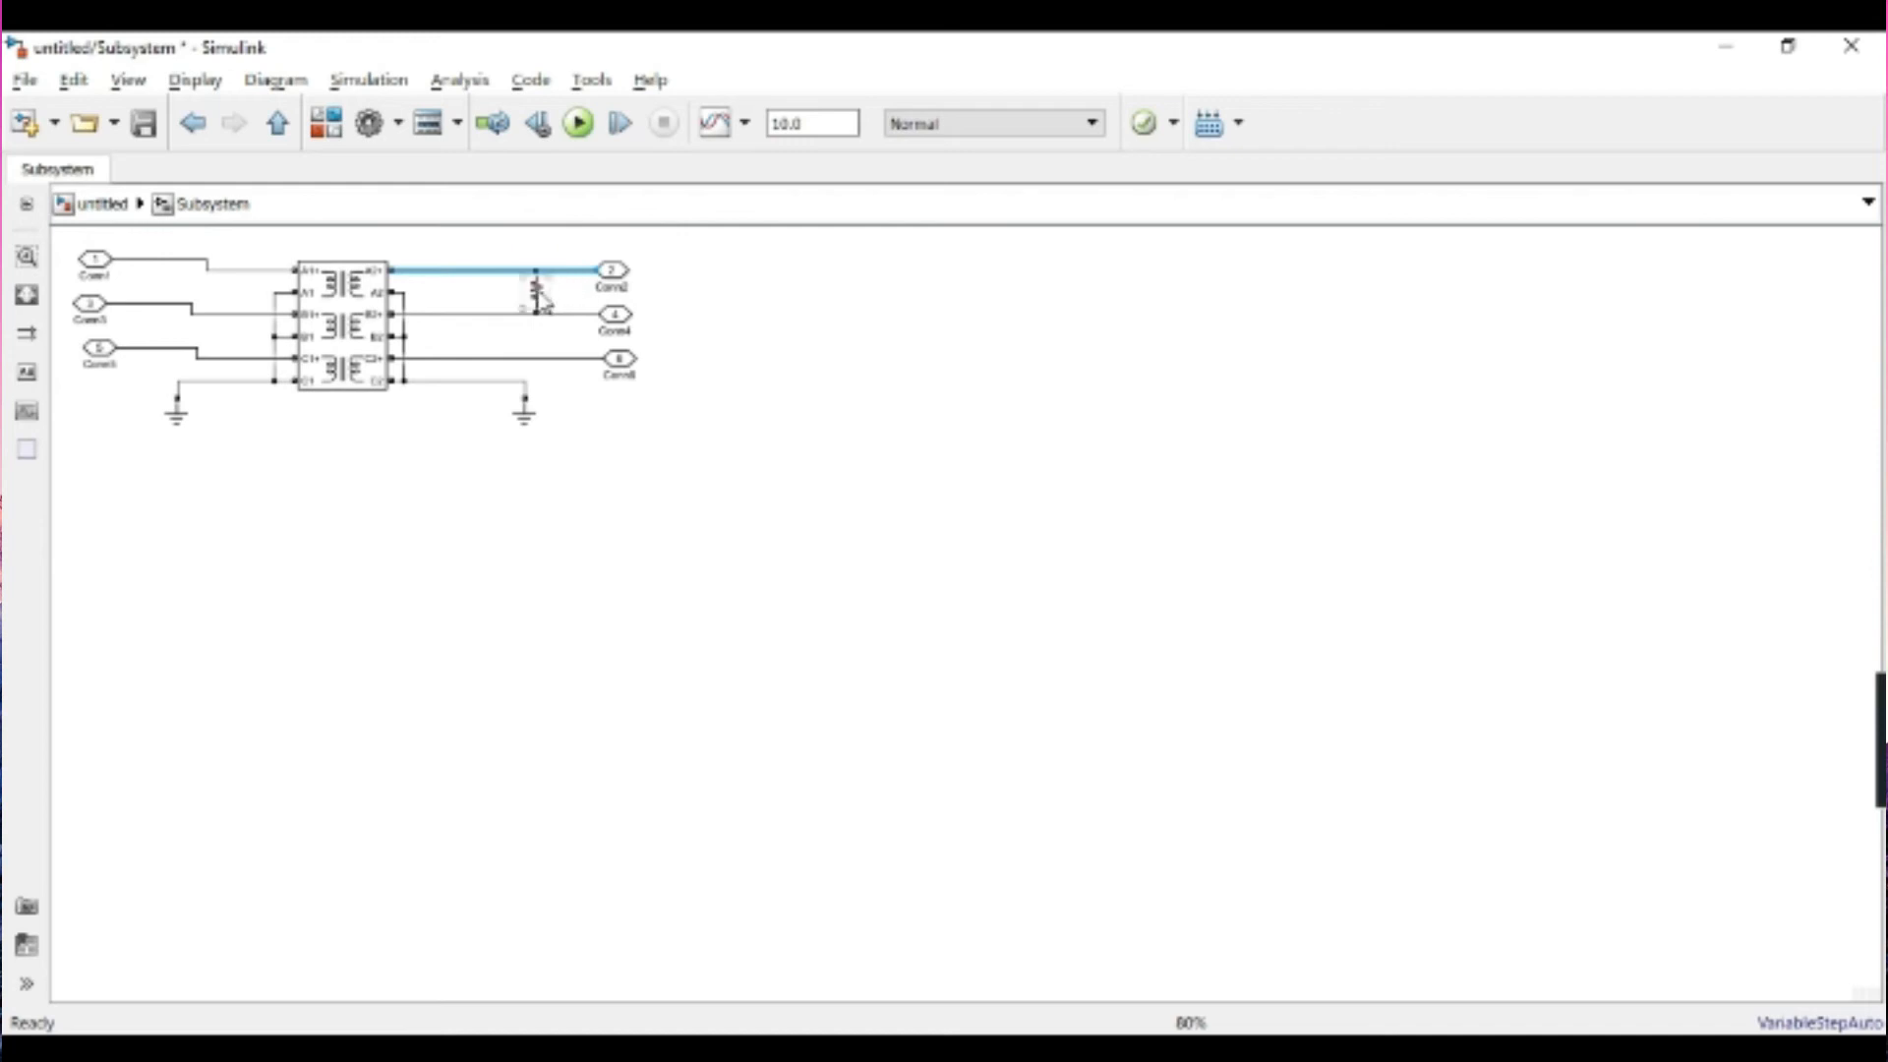
pyautogui.moveTo(542, 298)
pyautogui.mouseDown()
pyautogui.moveTo(563, 304)
pyautogui.moveTo(563, 283)
pyautogui.moveTo(562, 328)
pyautogui.moveTo(556, 305)
pyautogui.mouseUp()
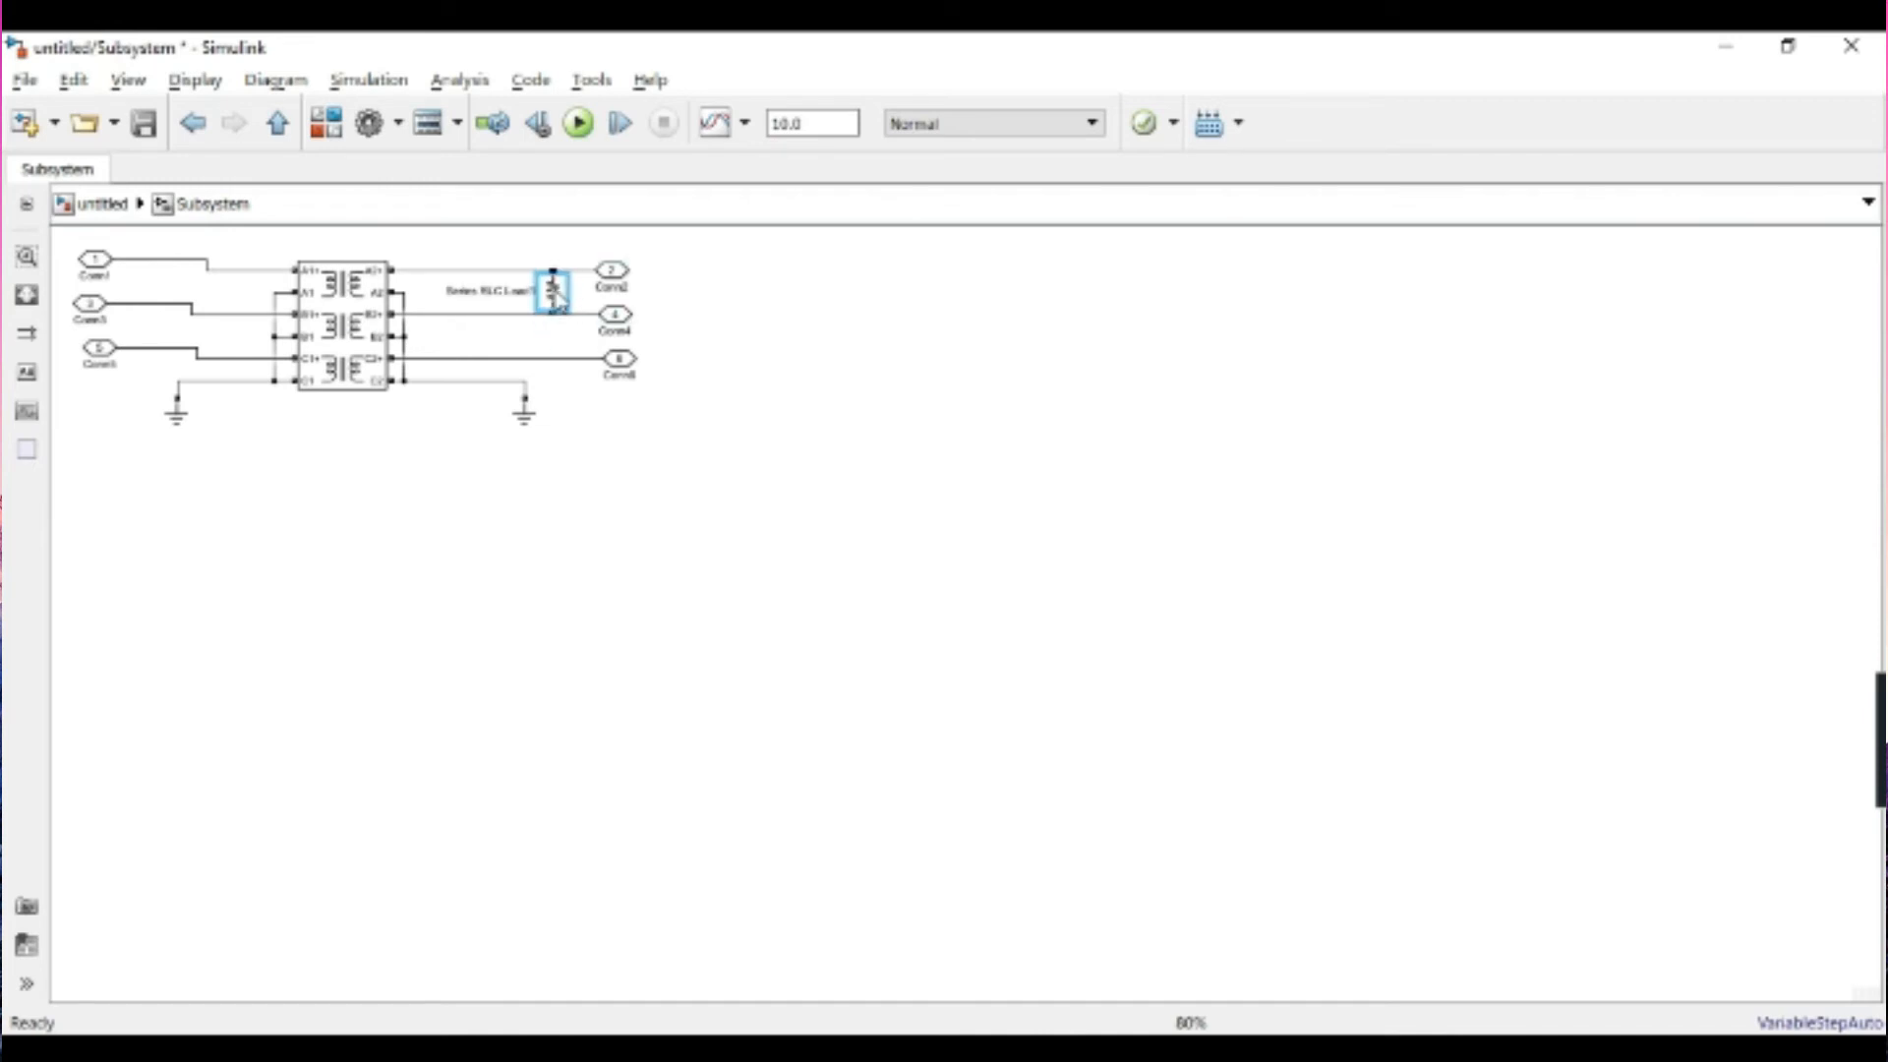
pyautogui.click(555, 313)
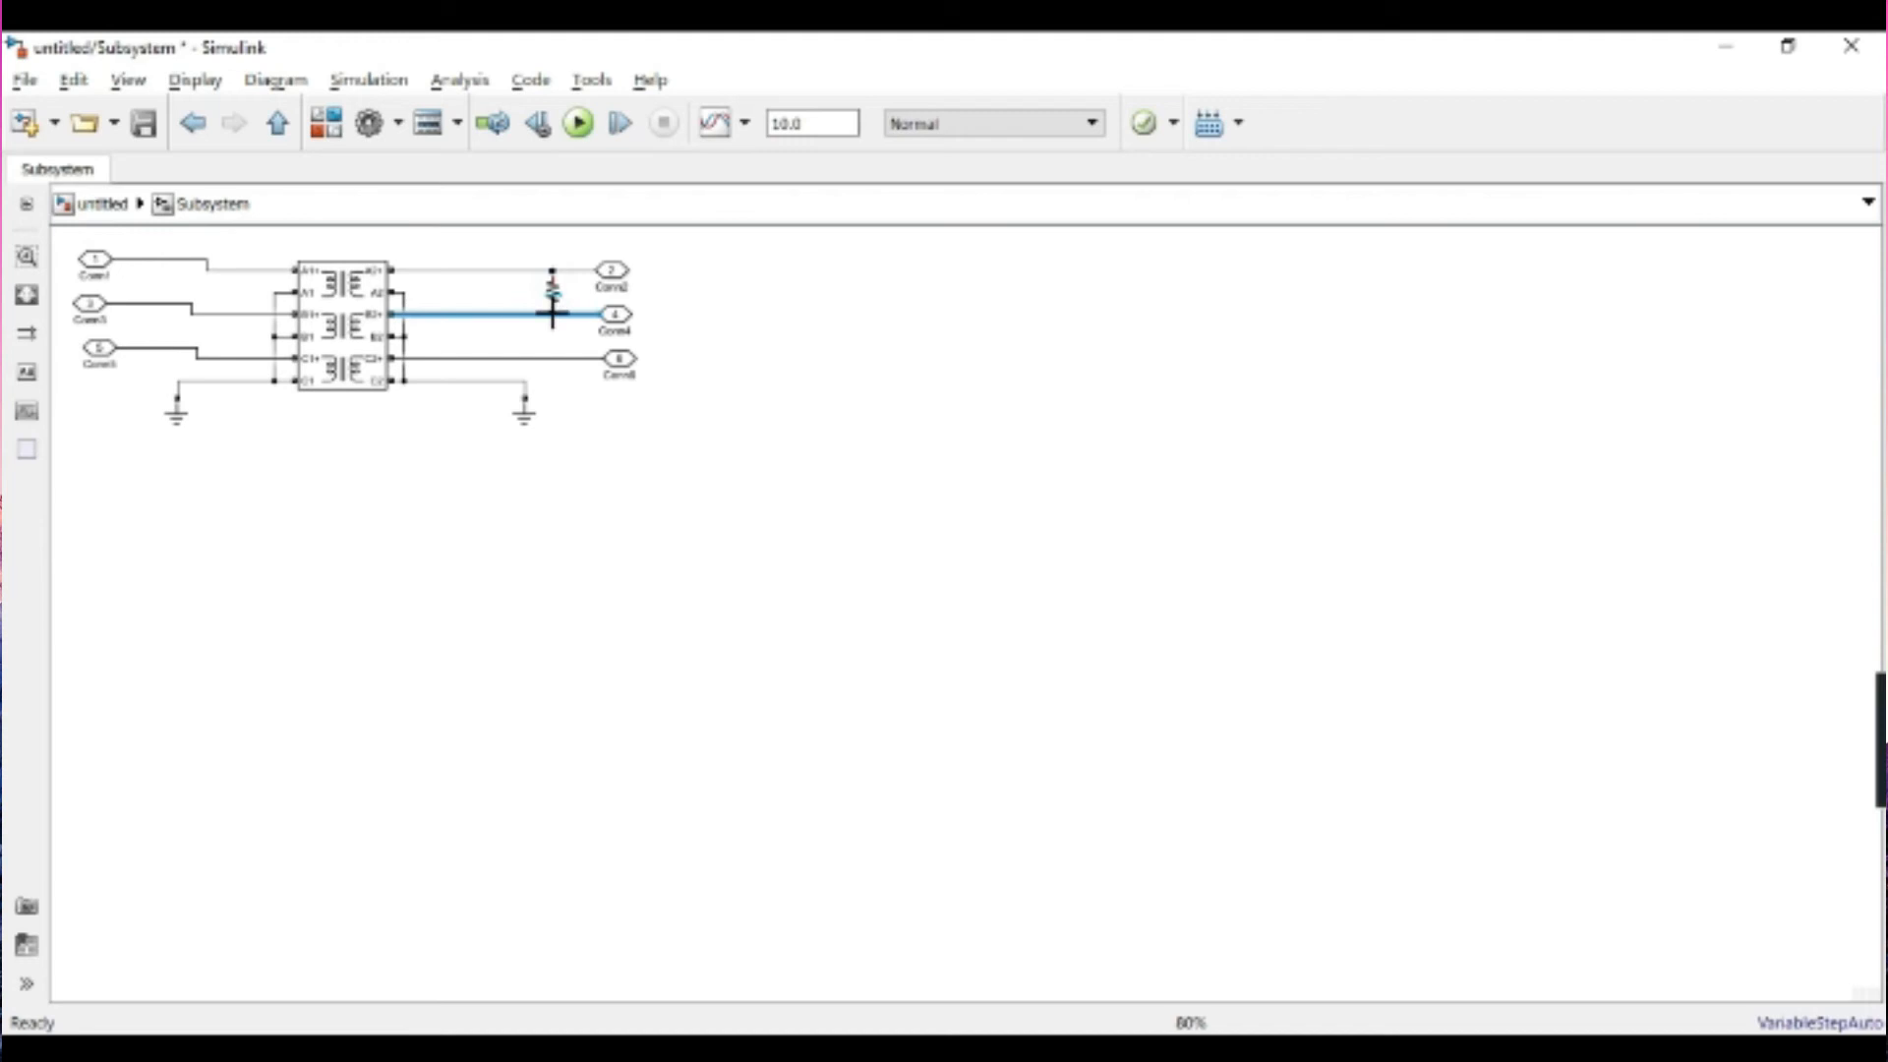
pyautogui.moveTo(562, 332); pyautogui.dragTo(567, 314)
pyautogui.click(709, 300)
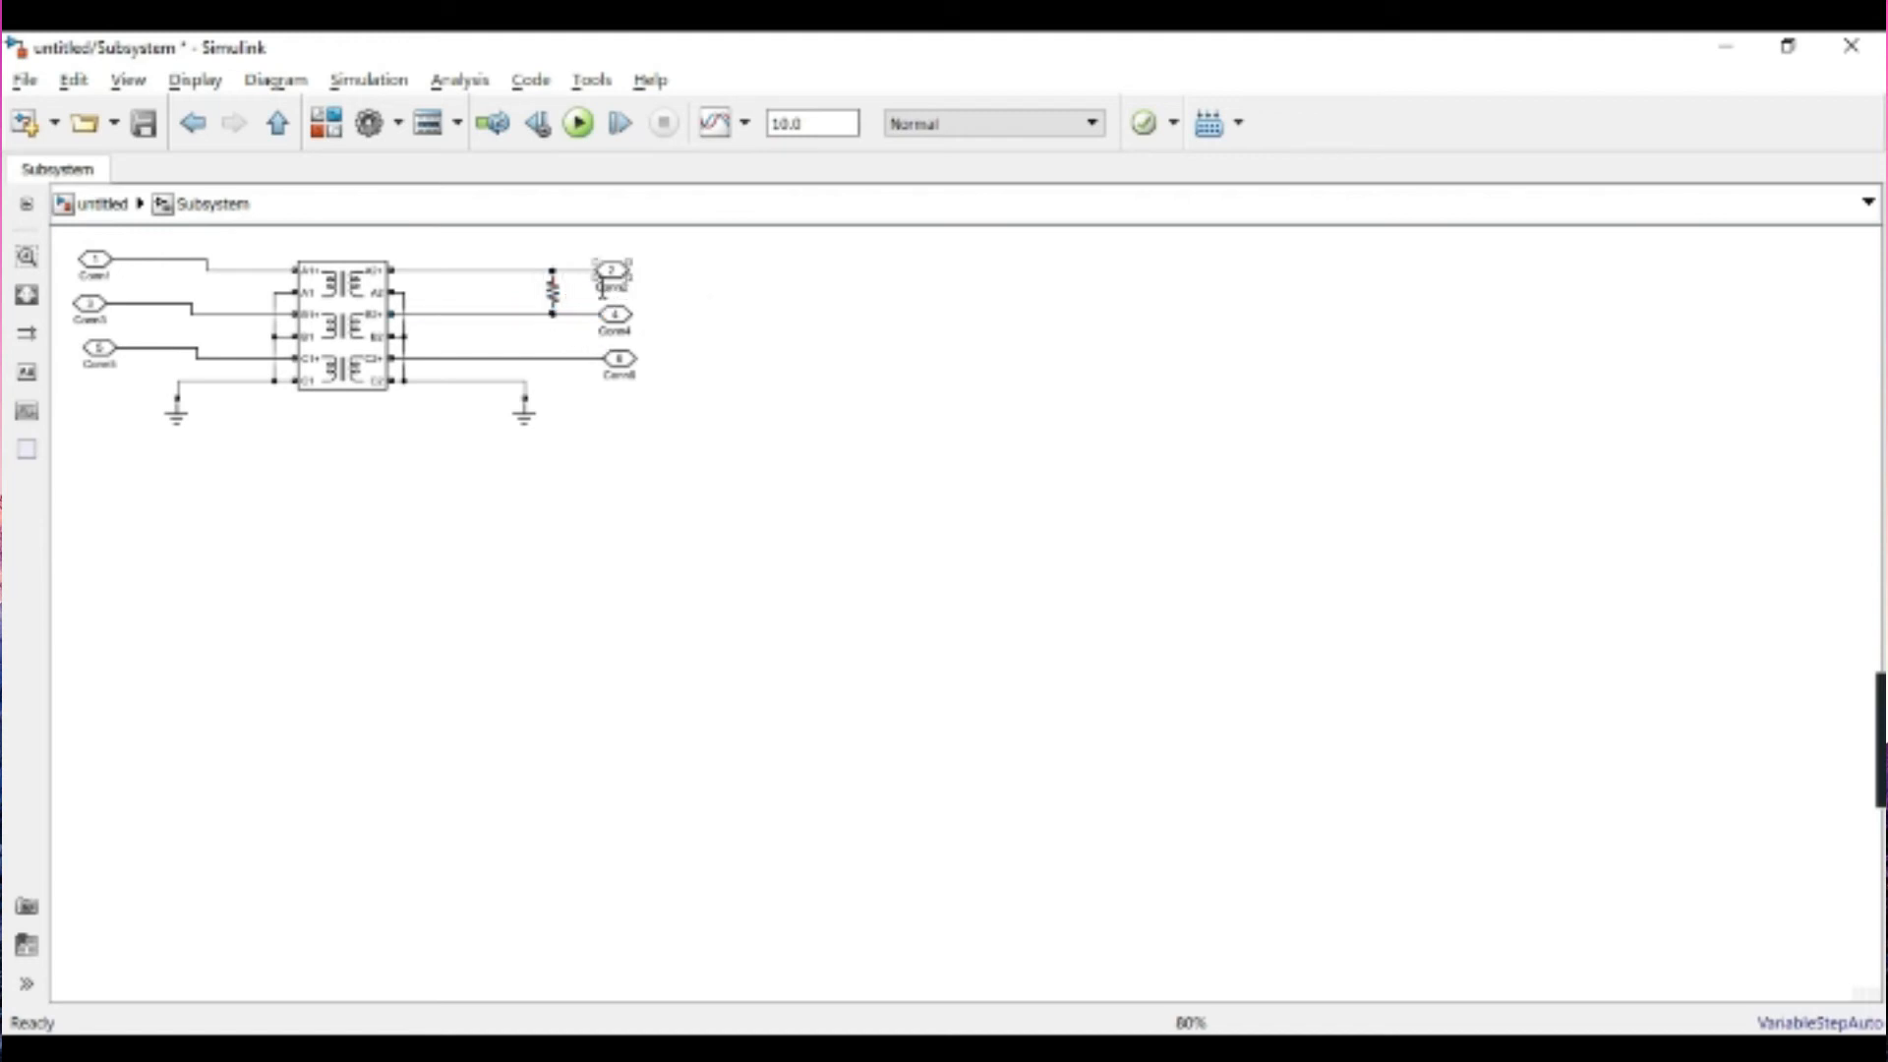
# - Make copies of the load block and connect one of them between the transformer's B2+ and C2+ lines
pyautogui.click(552, 299)
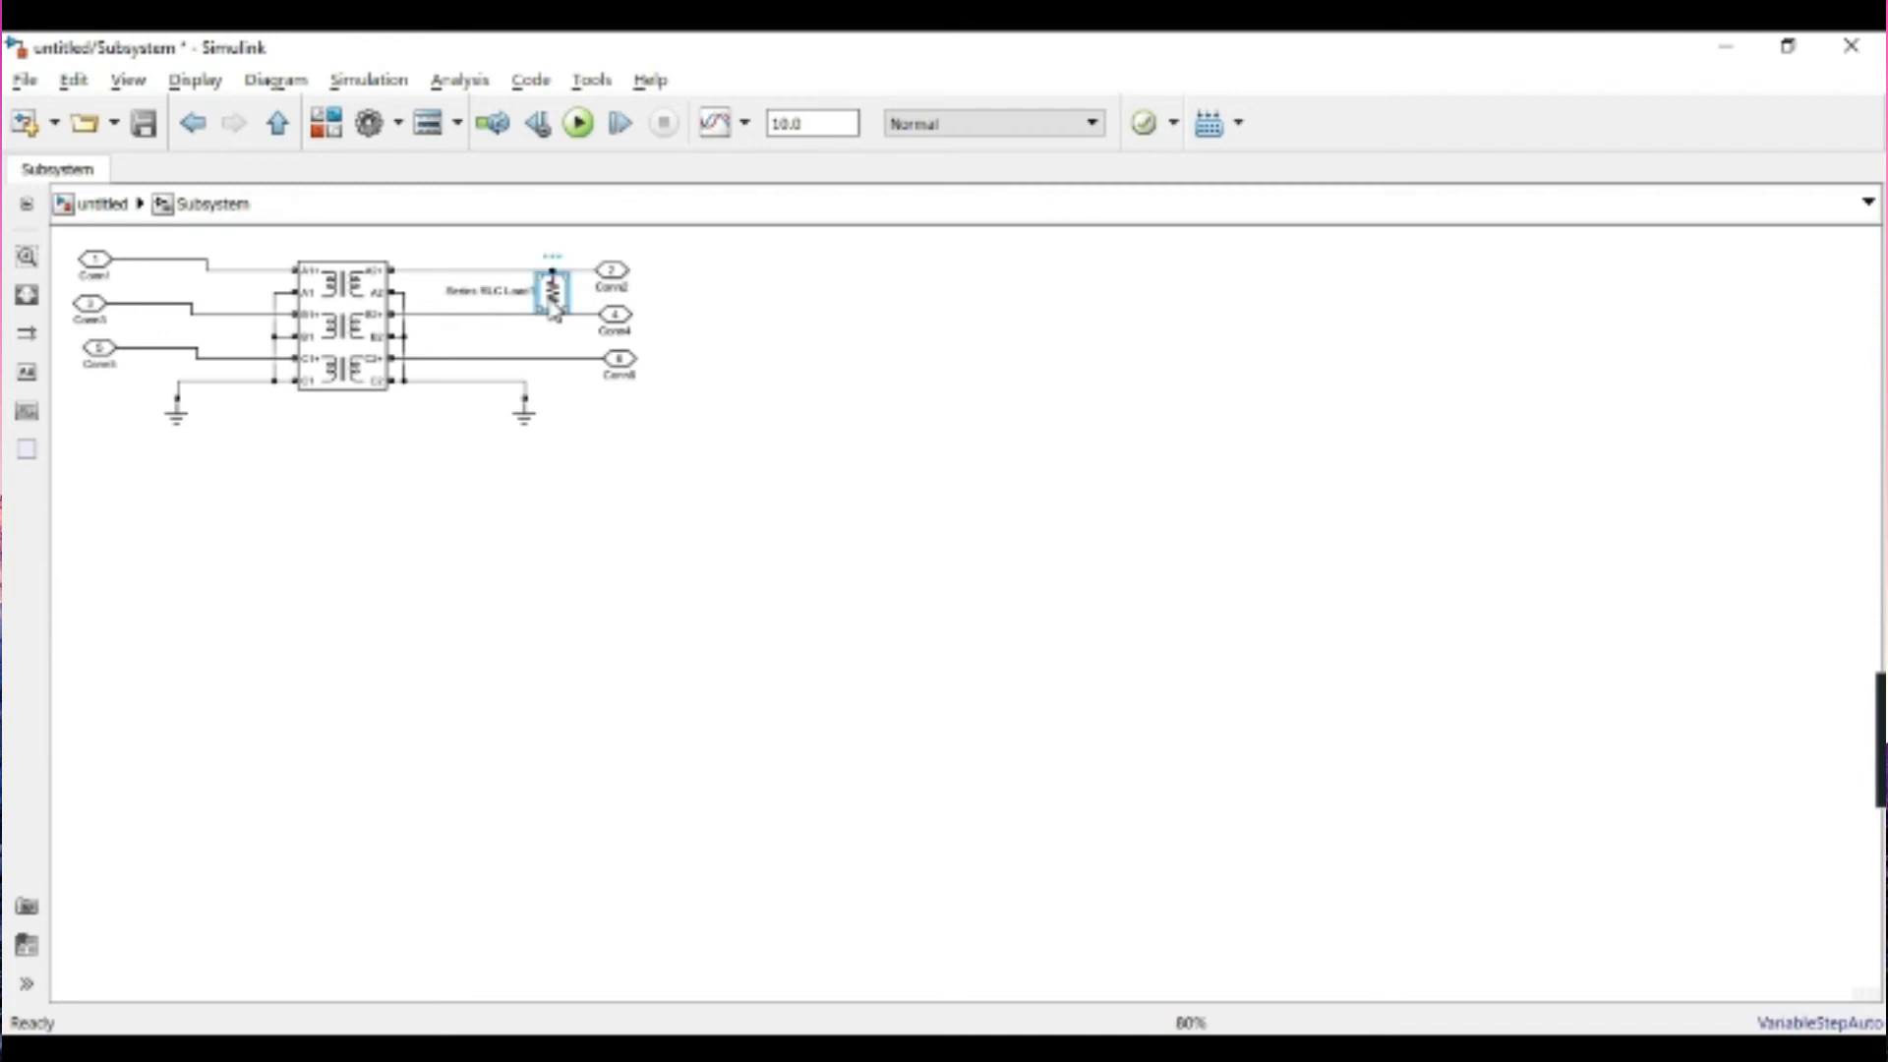
pyautogui.moveTo(553, 302); pyautogui.dragTo(501, 314)
pyautogui.click(525, 315)
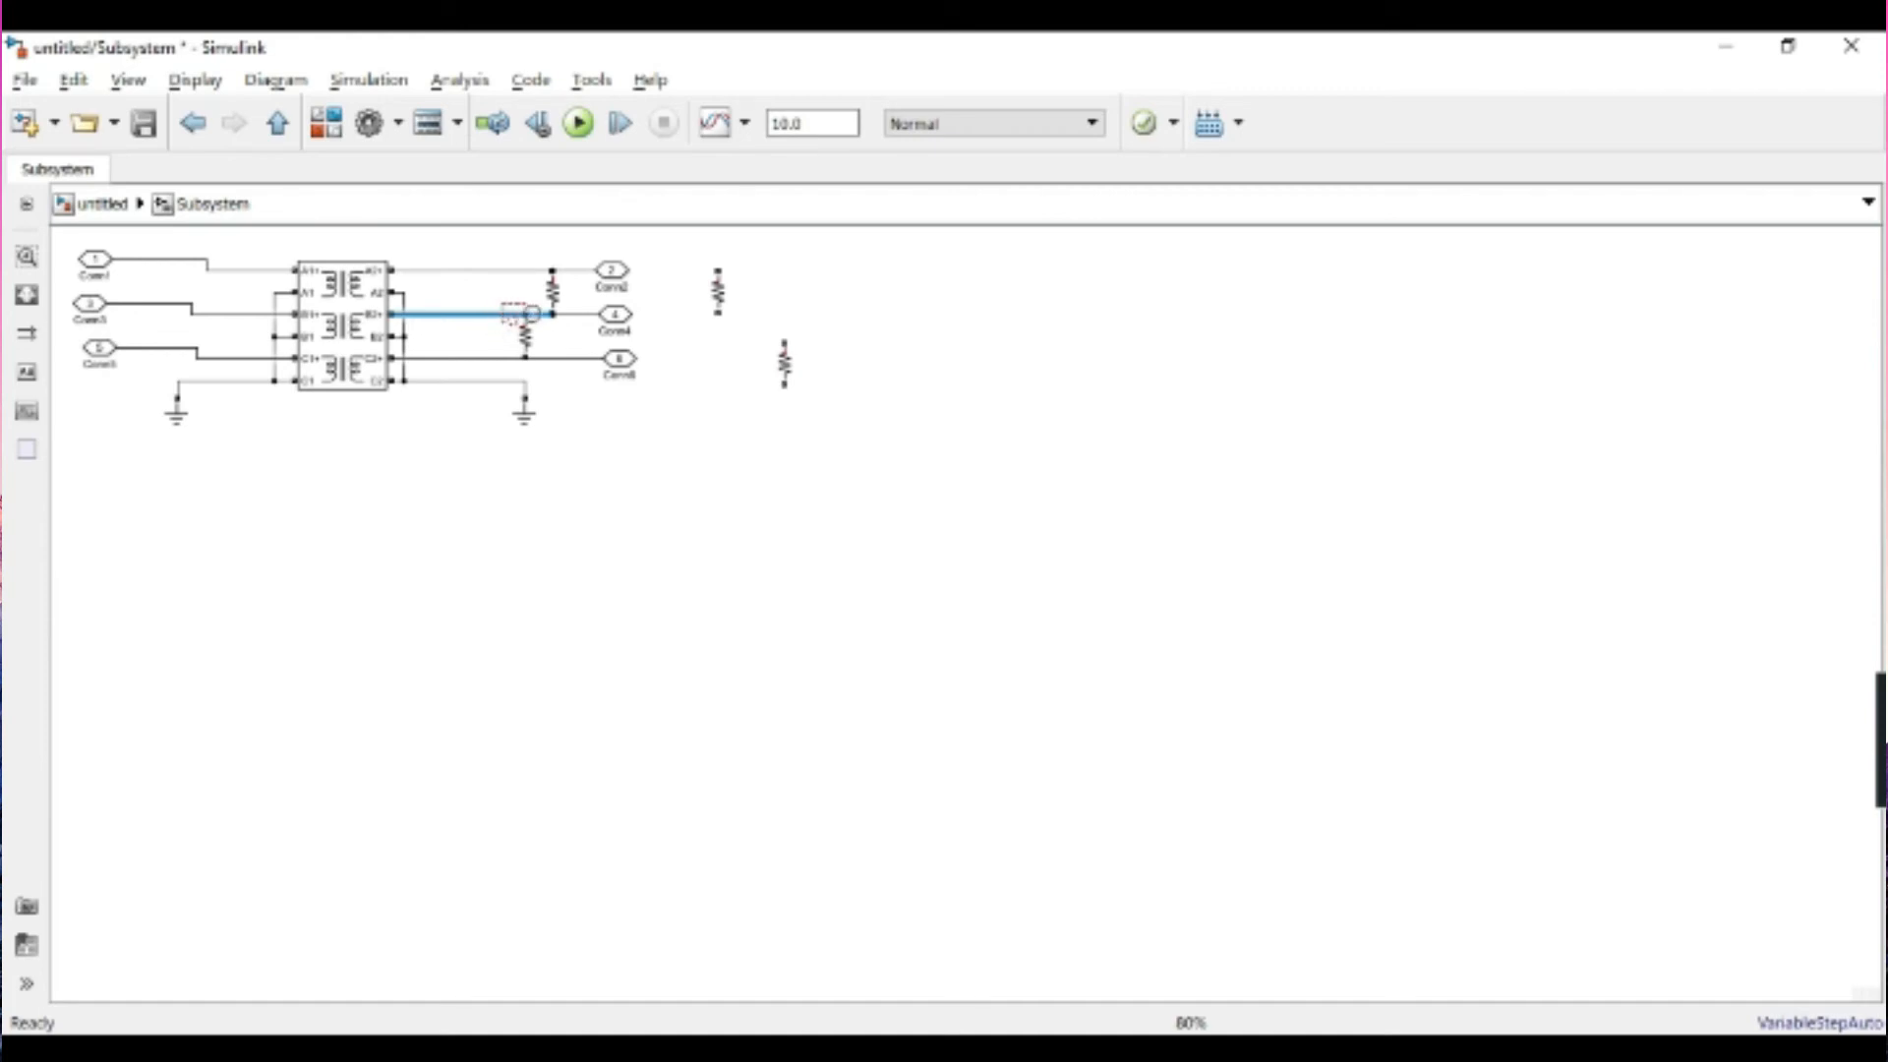
pyautogui.moveTo(511, 314); pyautogui.dragTo(510, 313)
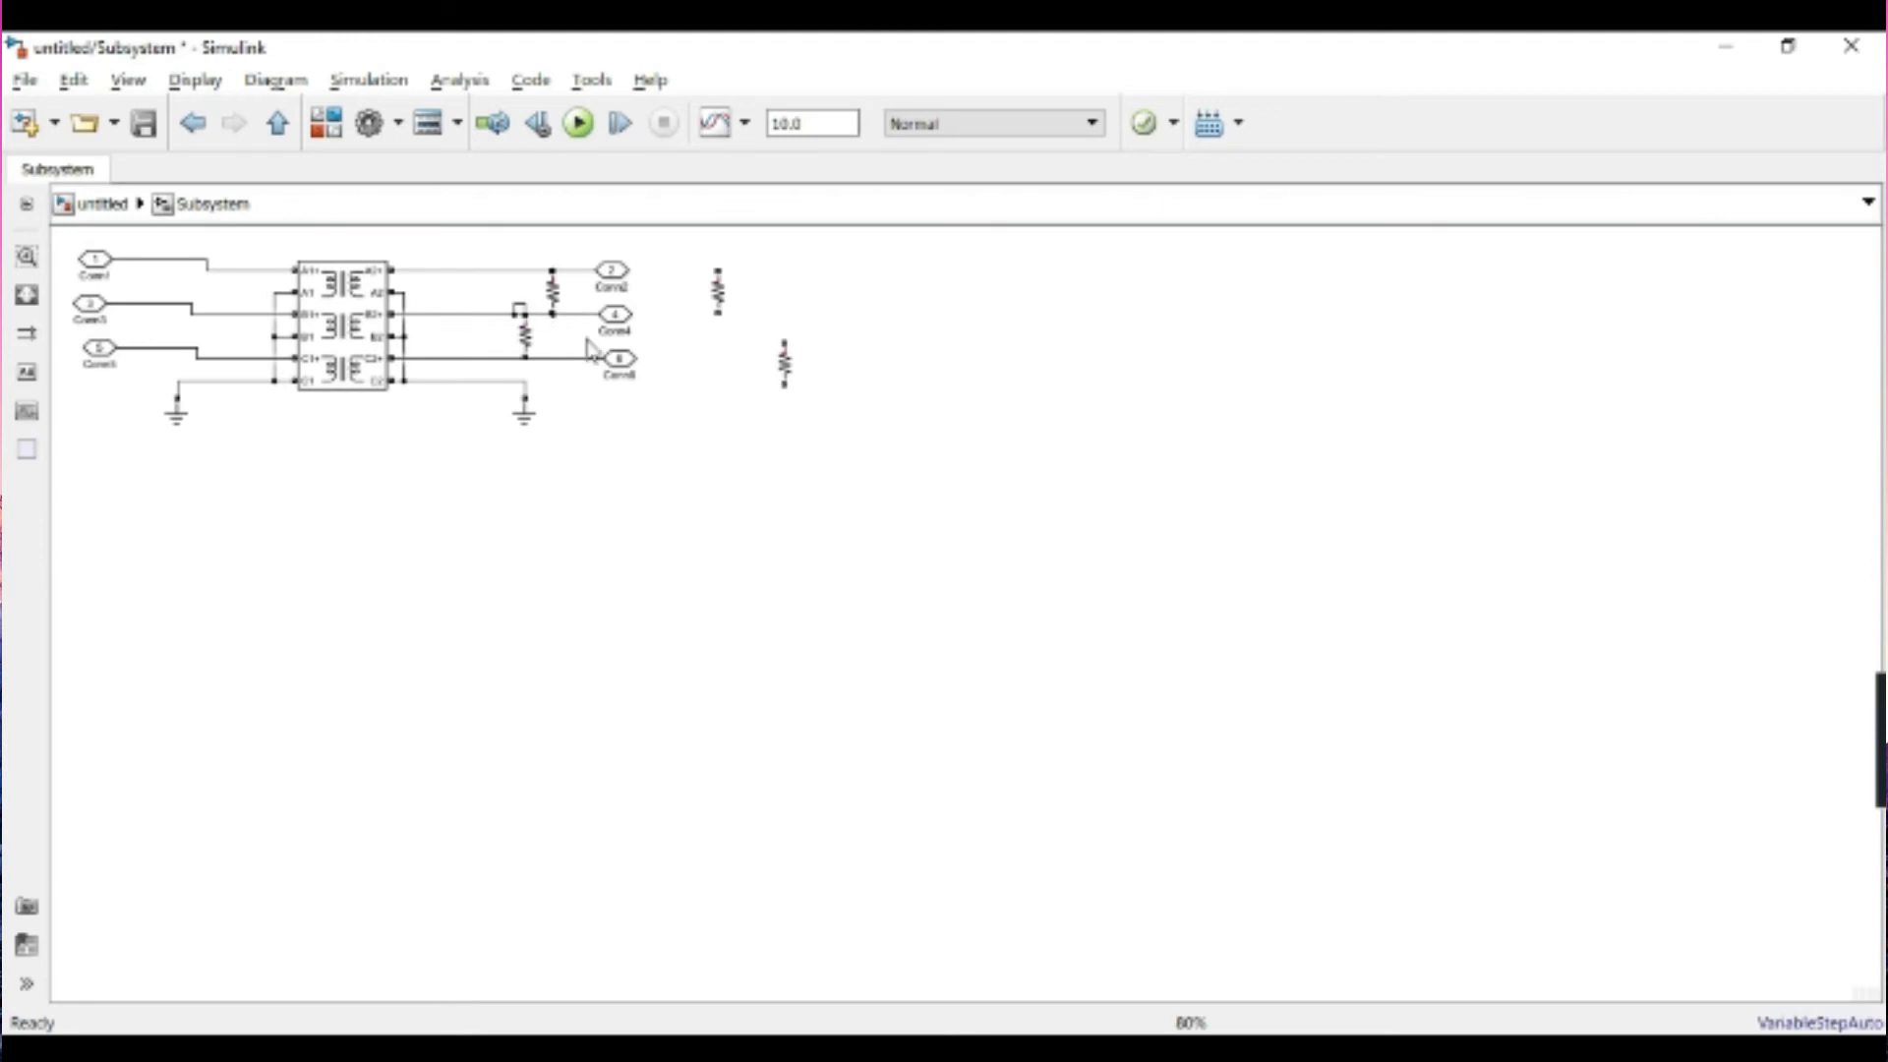
pyautogui.click(531, 356)
pyautogui.click(511, 360)
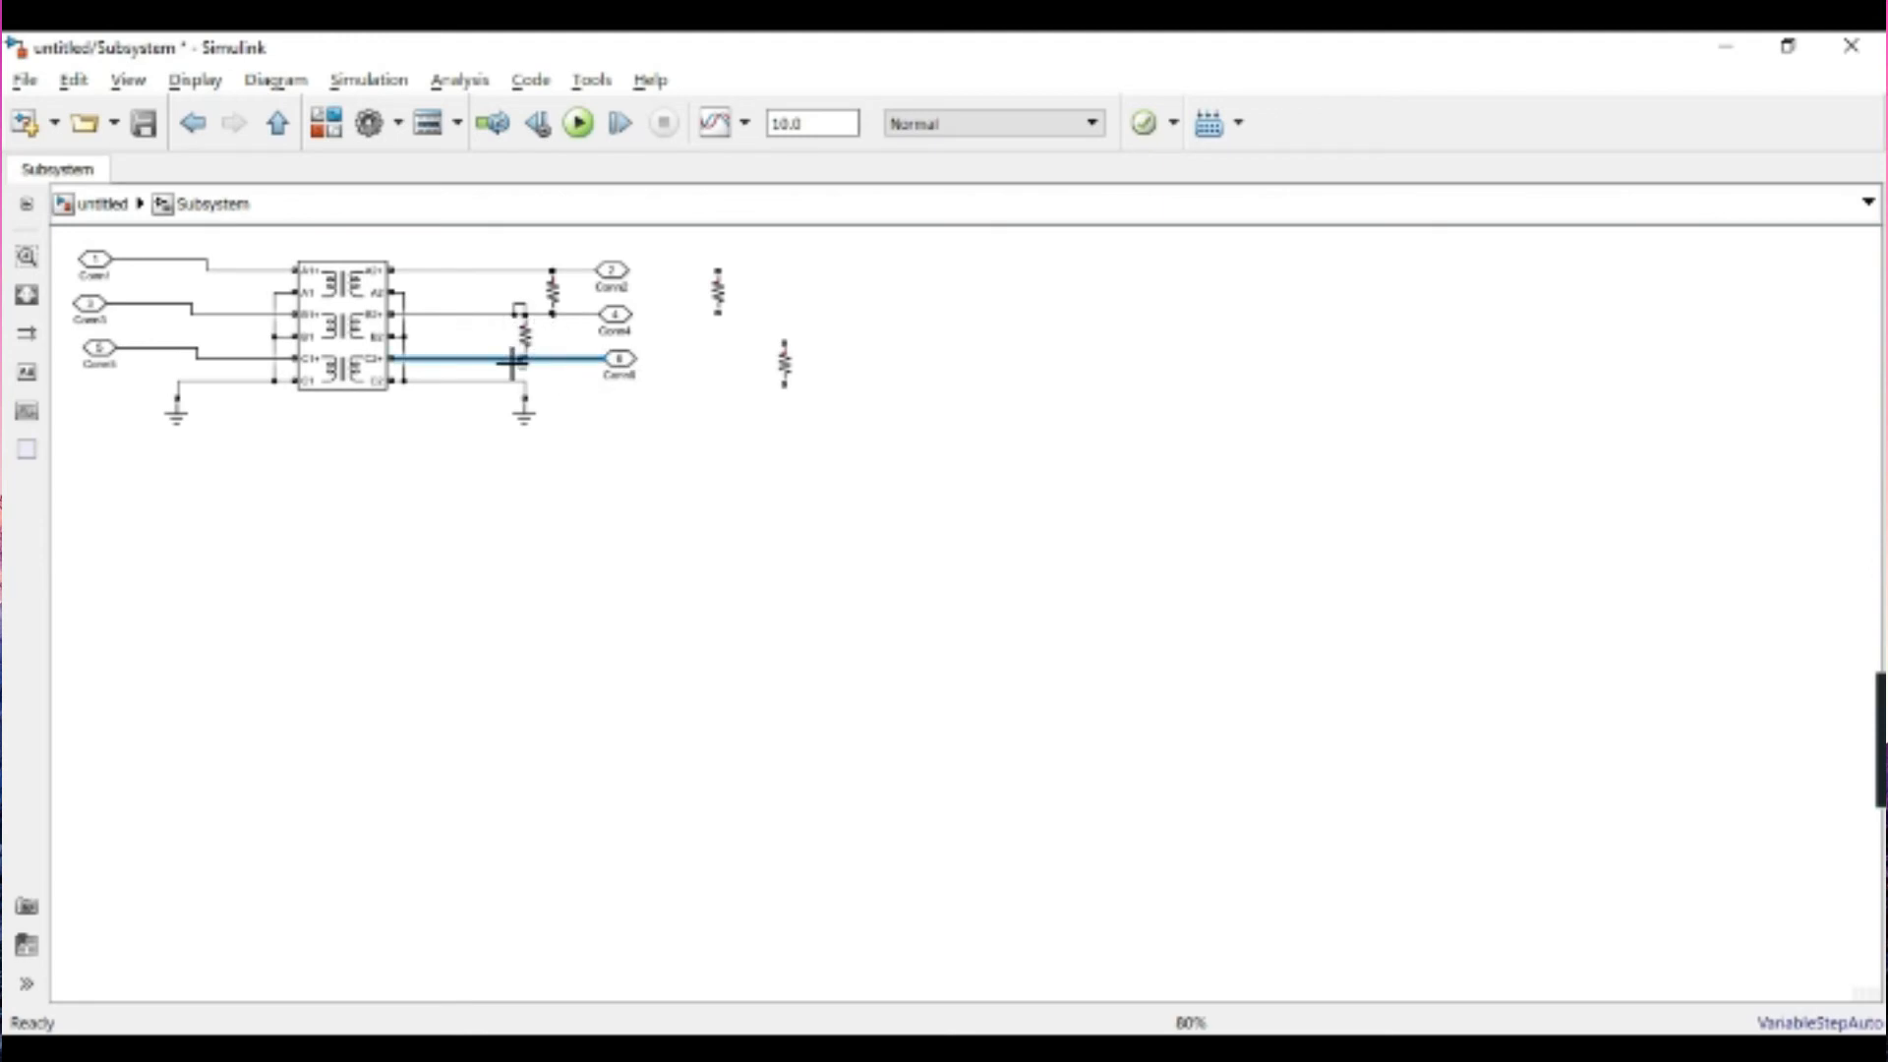
# - Place another load copy near the transformer's output side and connect it between the A2+ and C2+ lines
pyautogui.click(784, 379)
pyautogui.moveTo(785, 379); pyautogui.dragTo(473, 354)
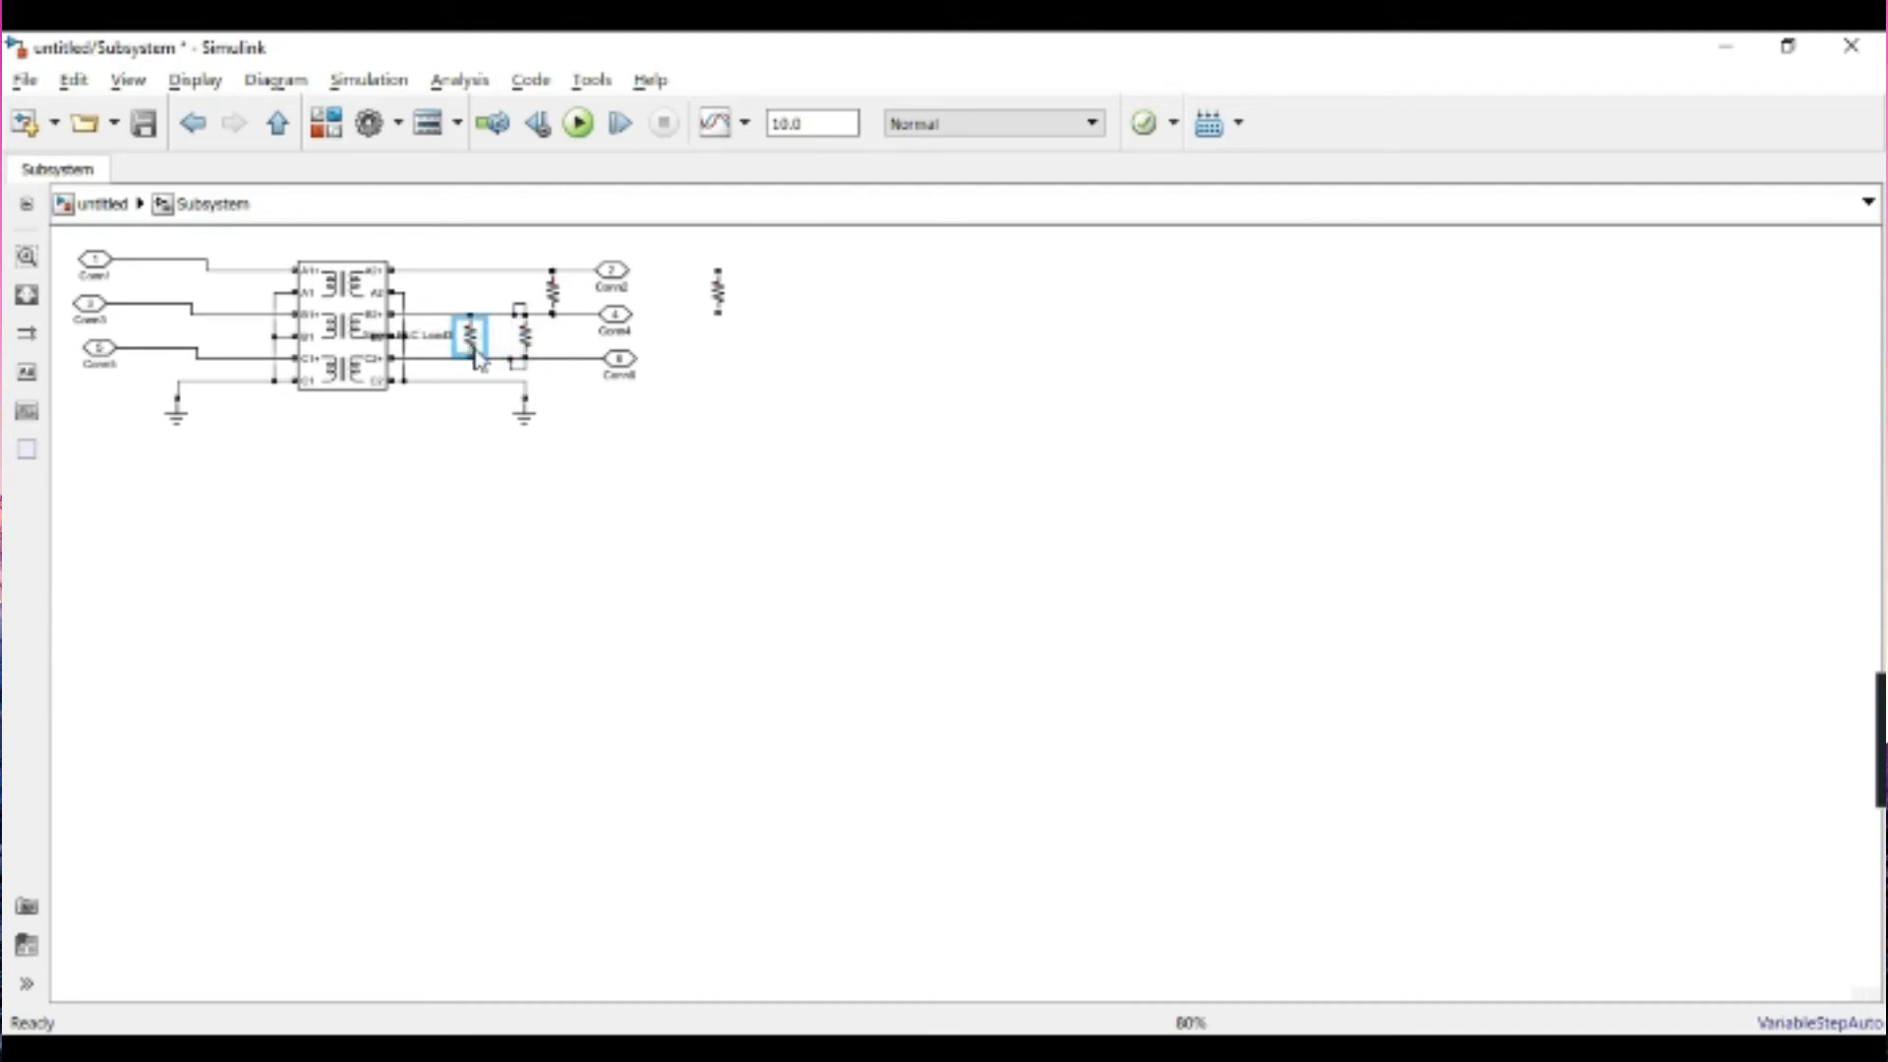
pyautogui.click(474, 359)
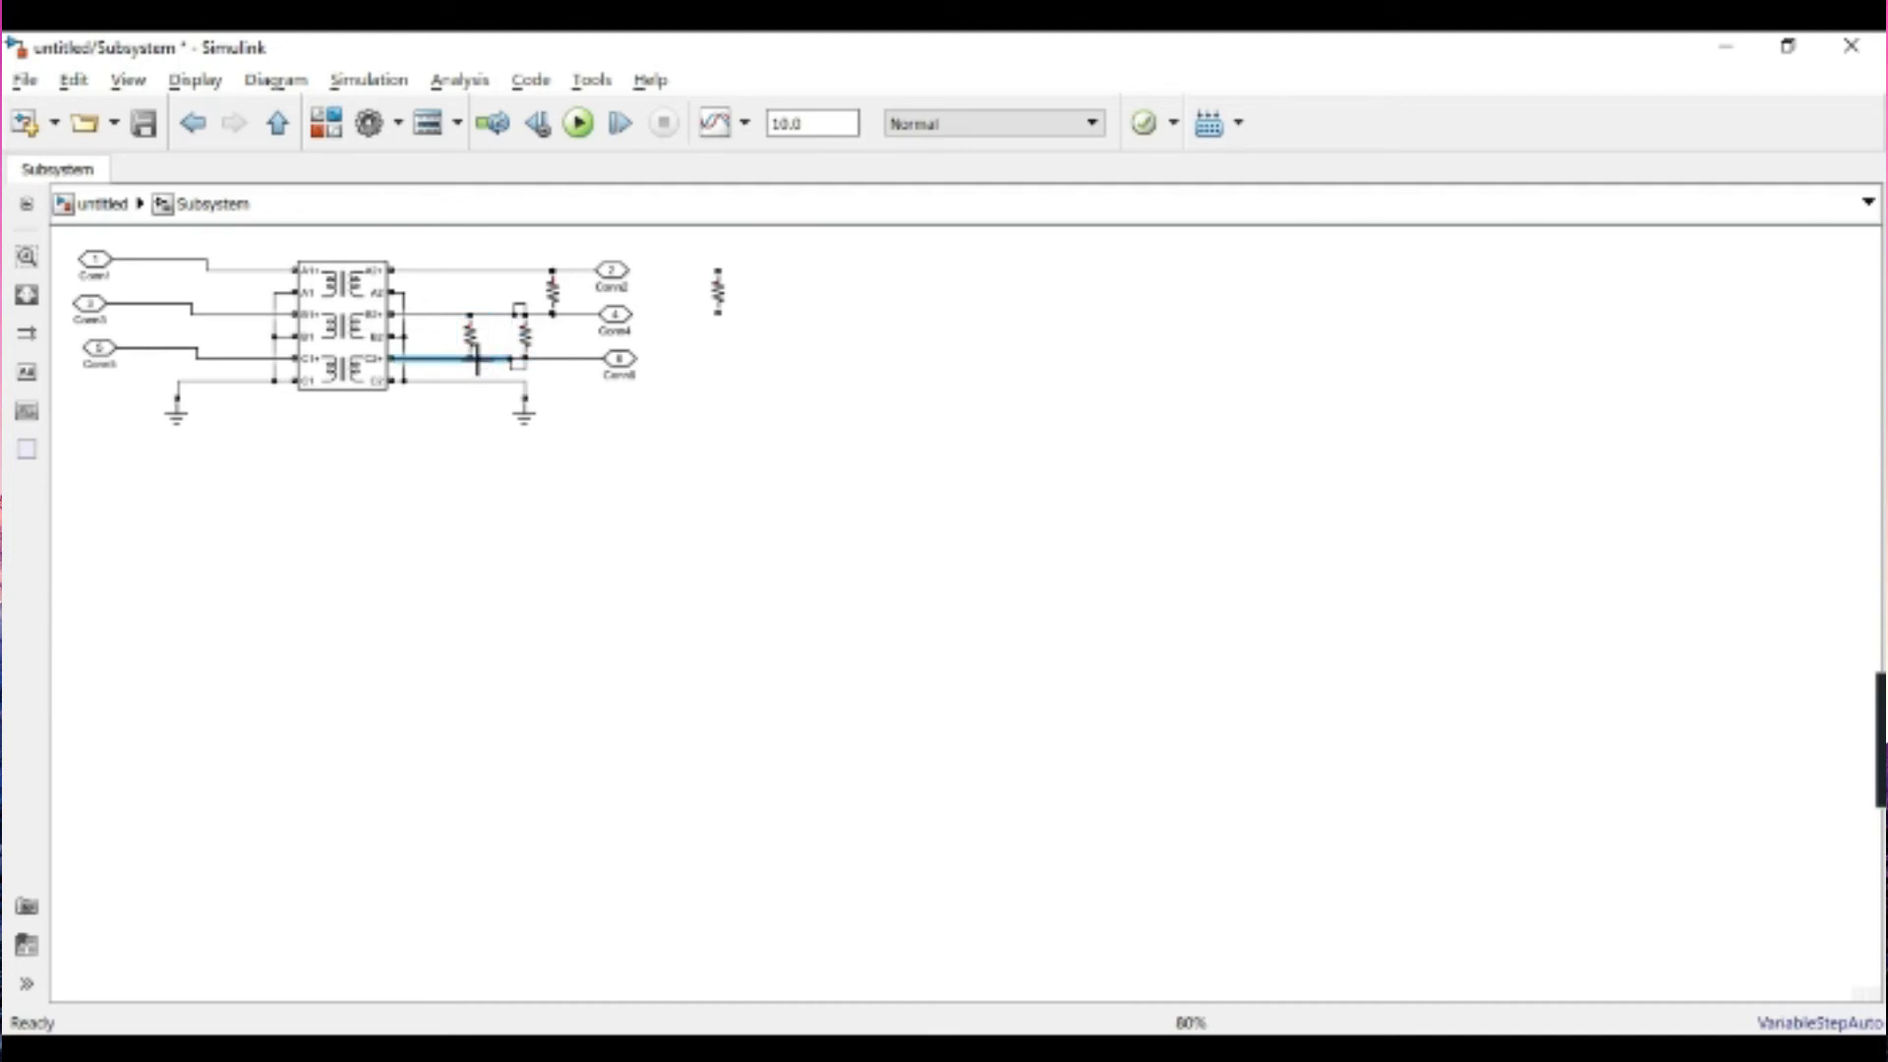
pyautogui.moveTo(470, 315)
pyautogui.mouseDown()
pyautogui.moveTo(502, 285)
pyautogui.moveTo(469, 272)
pyautogui.mouseUp()
pyautogui.moveTo(472, 359); pyautogui.dragTo(466, 334)
pyautogui.click(523, 290)
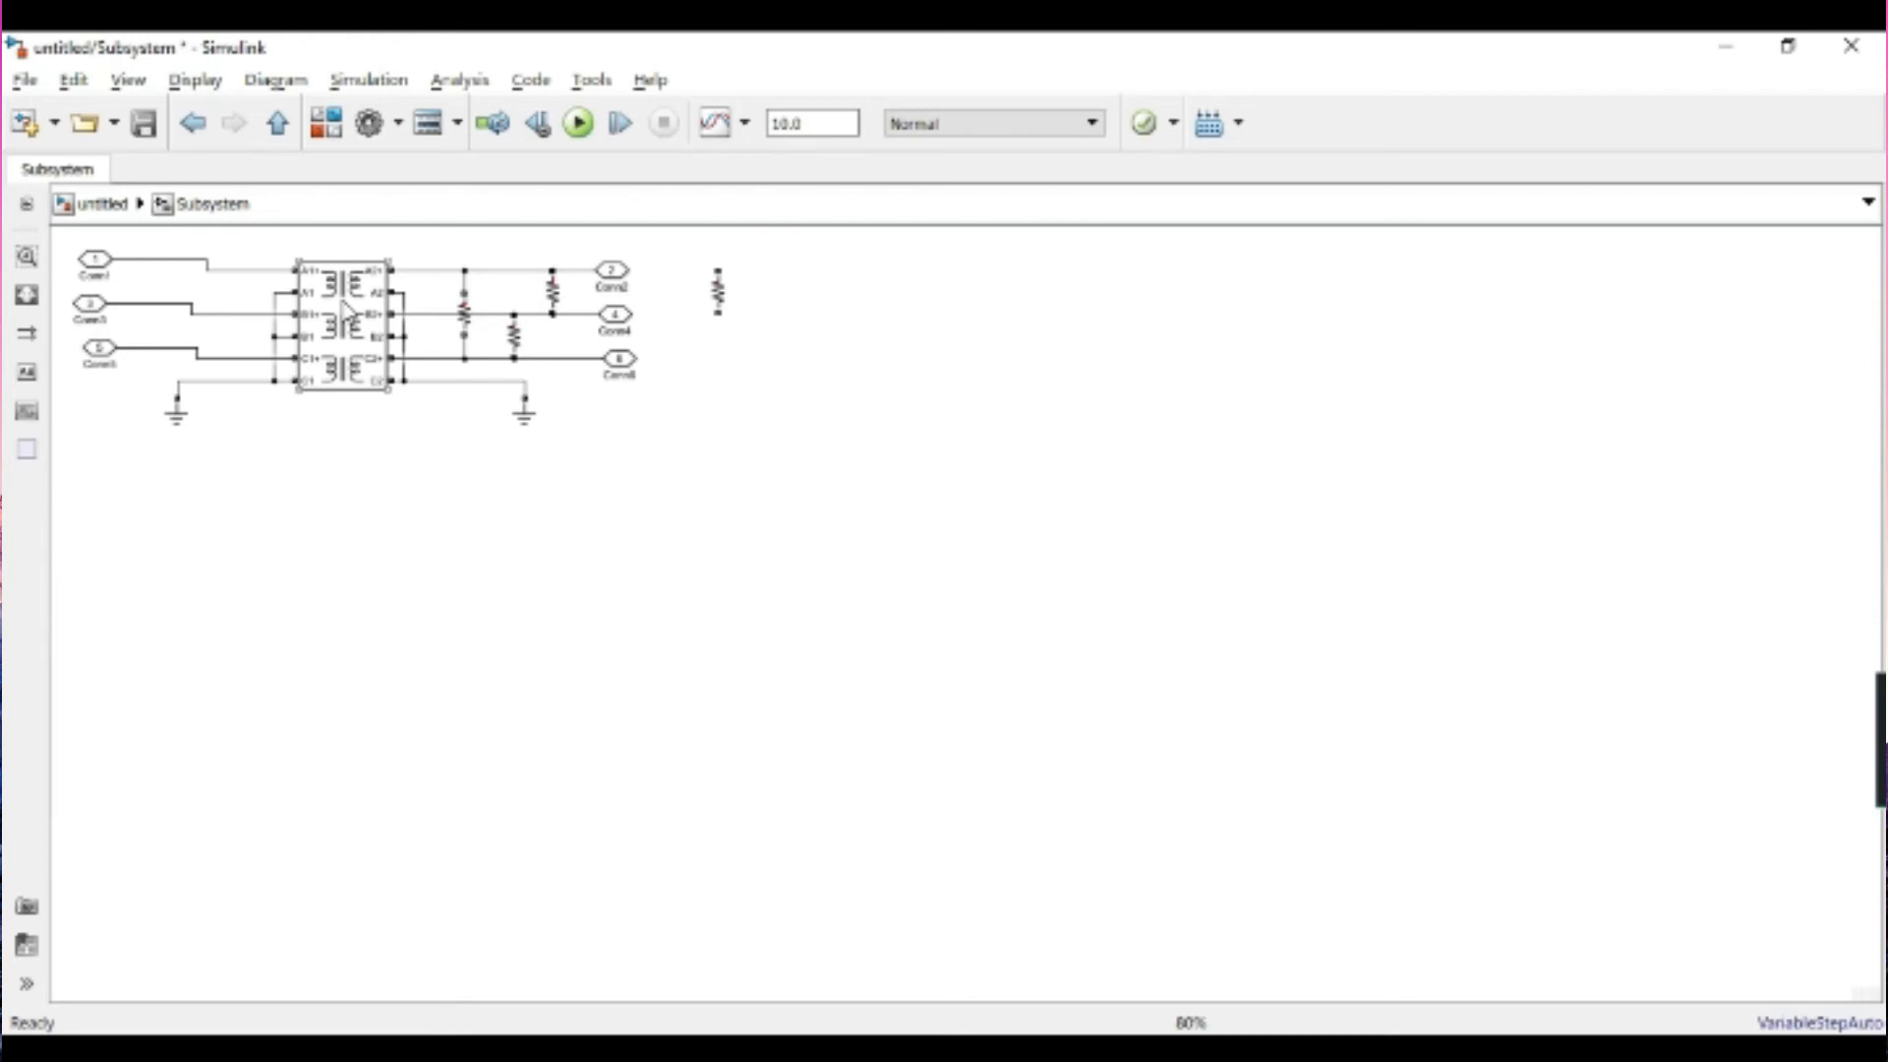
# - Set the Winding 1 phase voltage of the Three-Phase Transformer 12 Terminals block to 460 Vrms
pyautogui.doubleClick(346, 311)
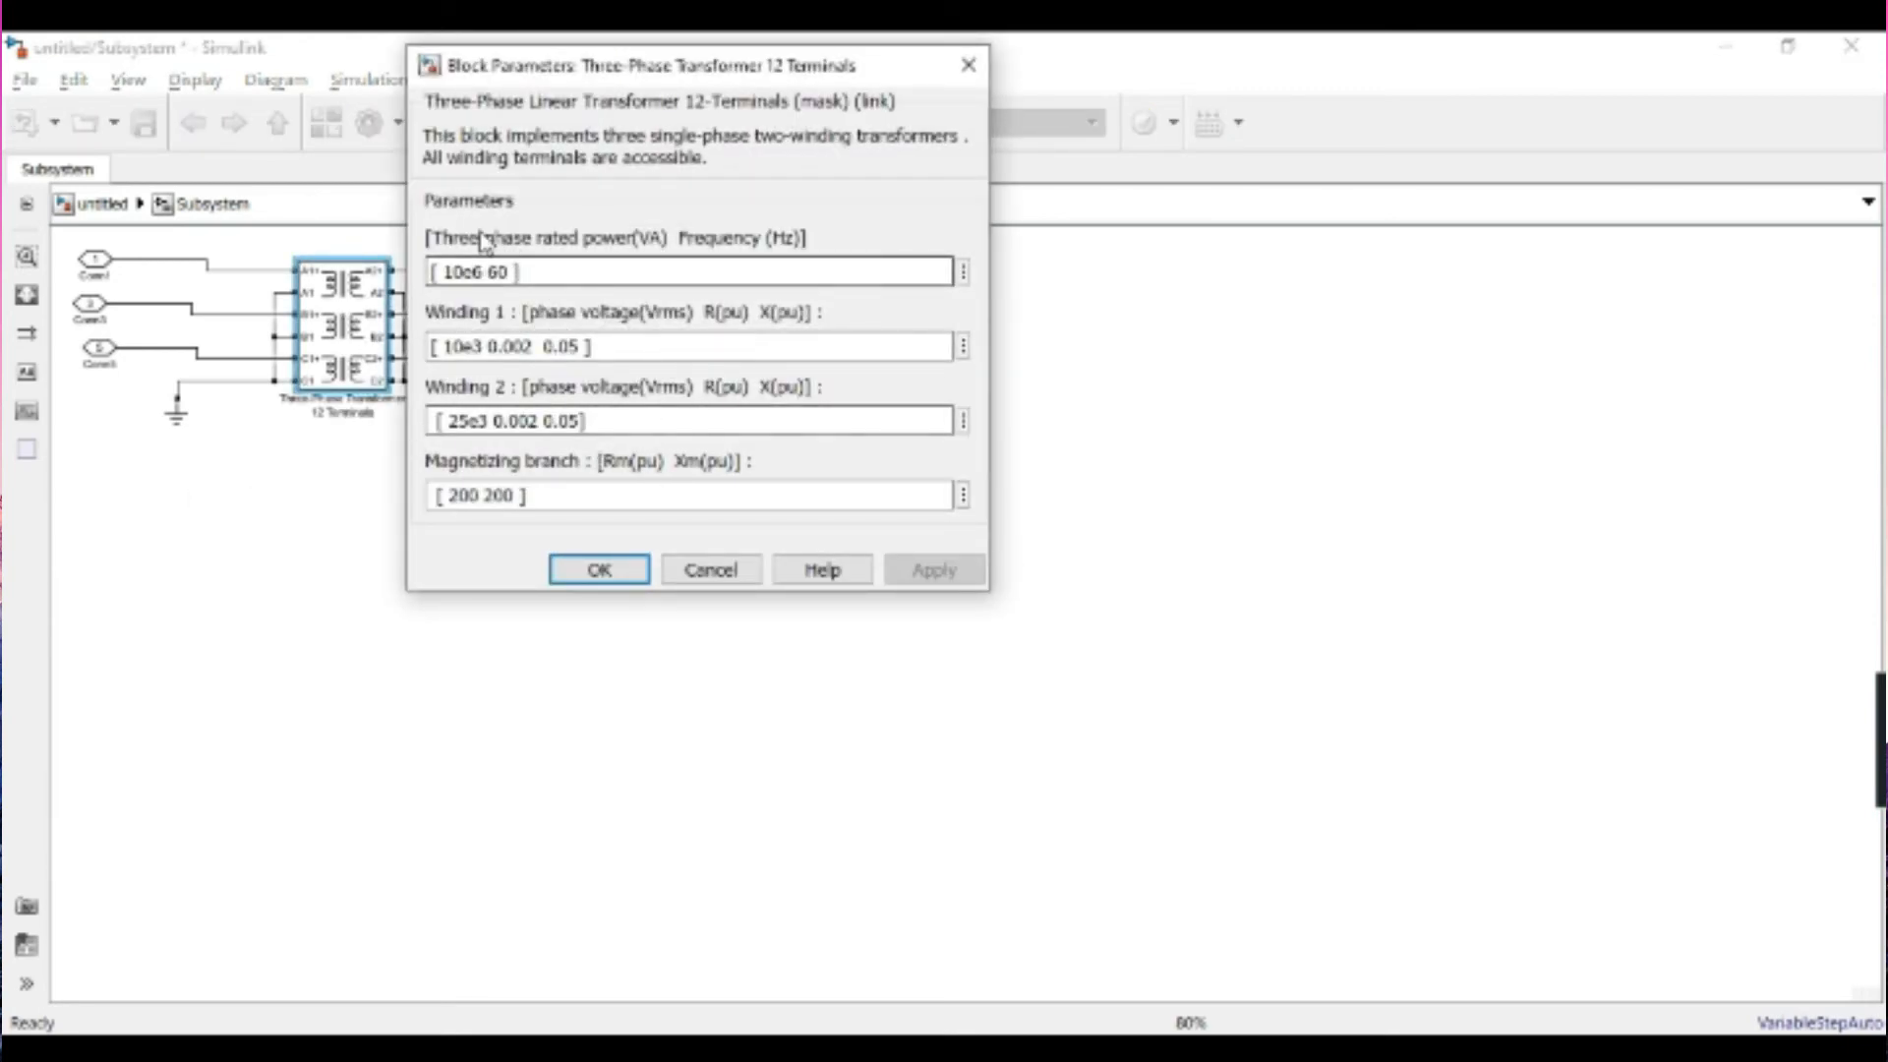
pyautogui.click(476, 347)
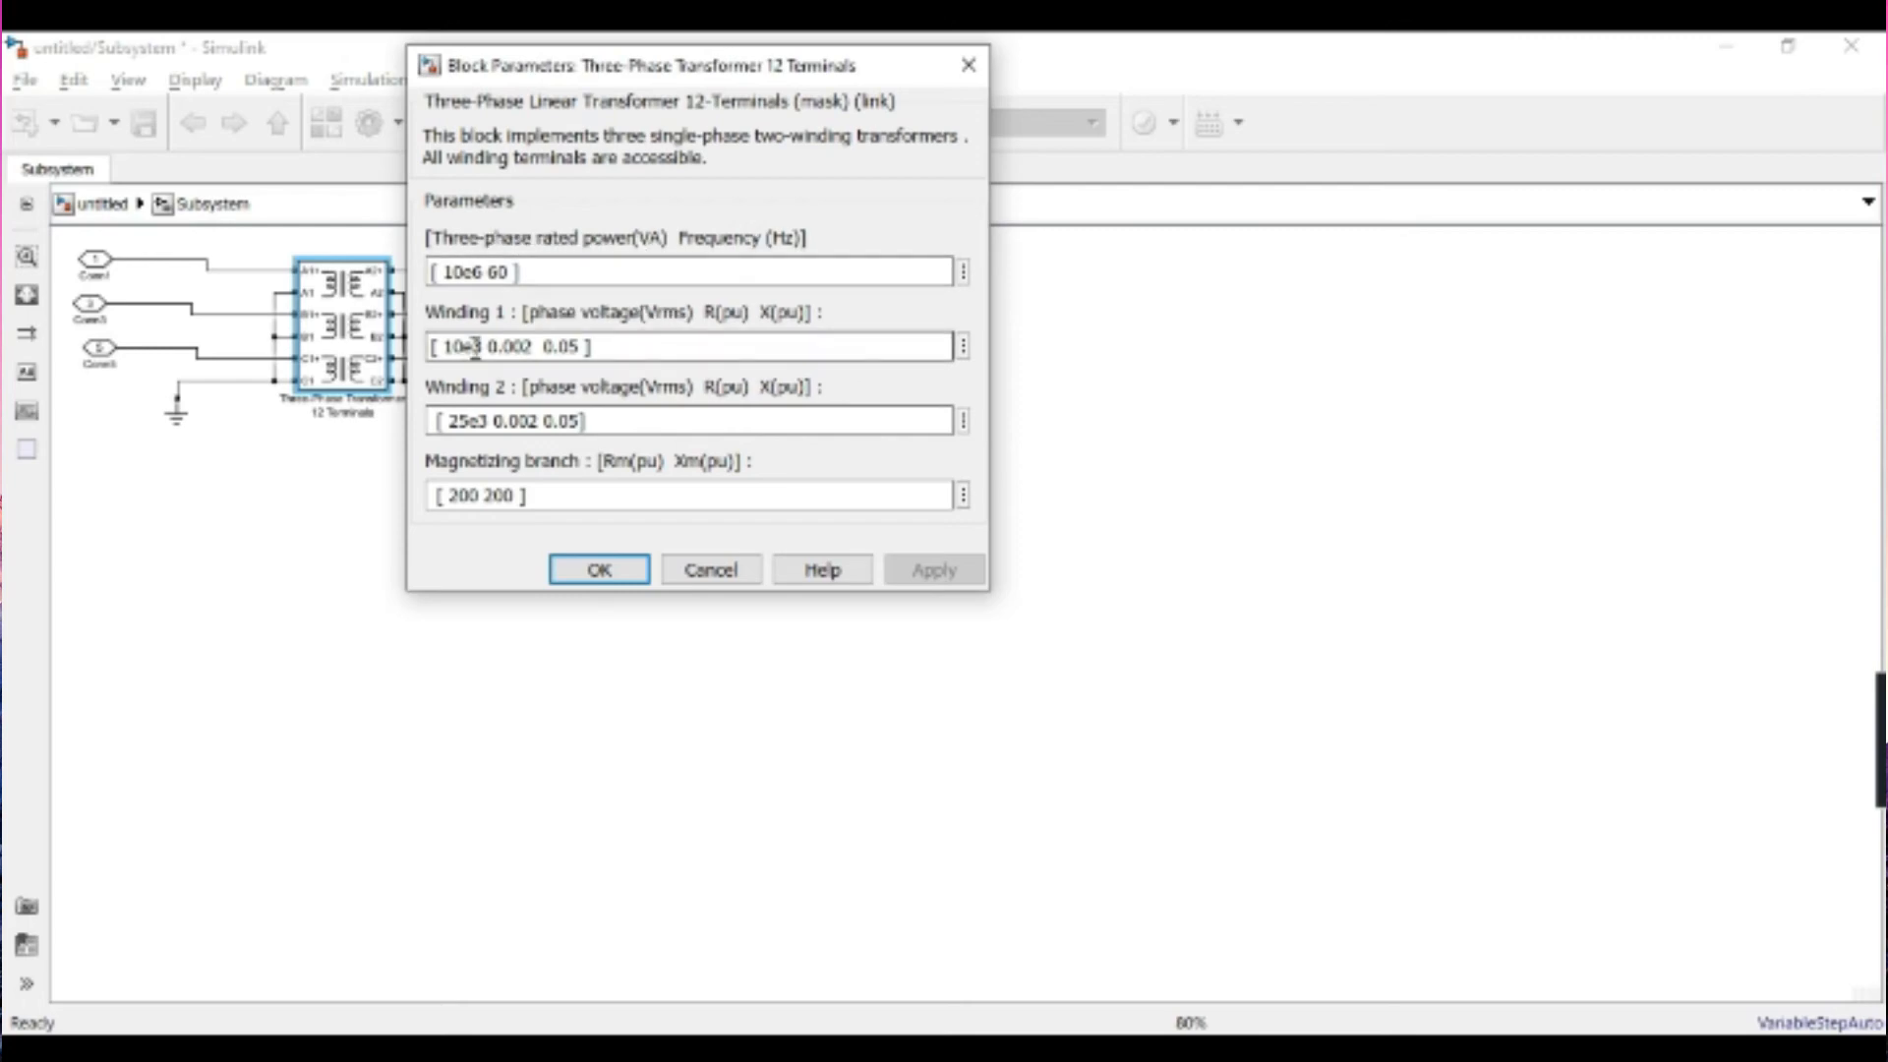
pyautogui.moveTo(433, 348)
pyautogui.mouseDown()
pyautogui.moveTo(498, 355)
pyautogui.moveTo(459, 344)
pyautogui.mouseUp()
pyautogui.click(453, 354)
pyautogui.click(492, 347)
pyautogui.press('BackSpace')
pyautogui.write('350')
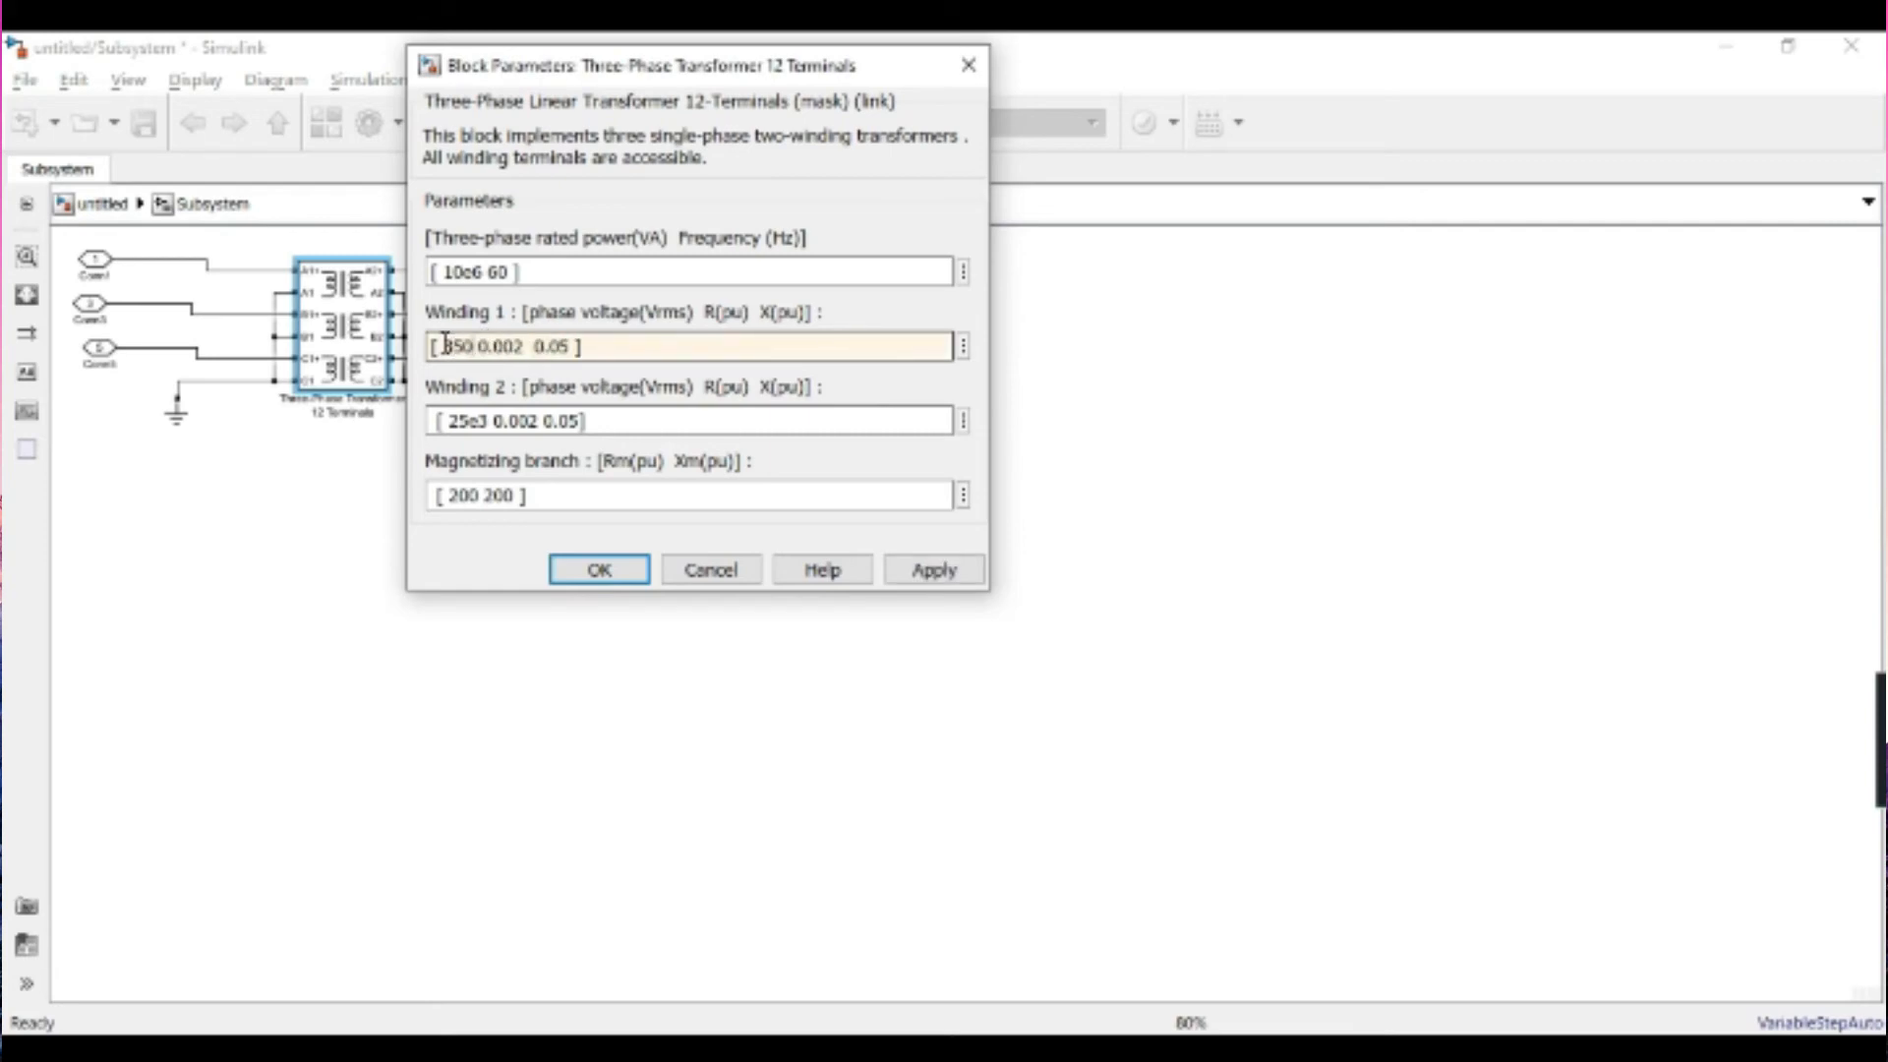
pyautogui.press('BackSpace')
pyautogui.press('BackSpace')
pyautogui.press('BackSpace')
pyautogui.write('460')
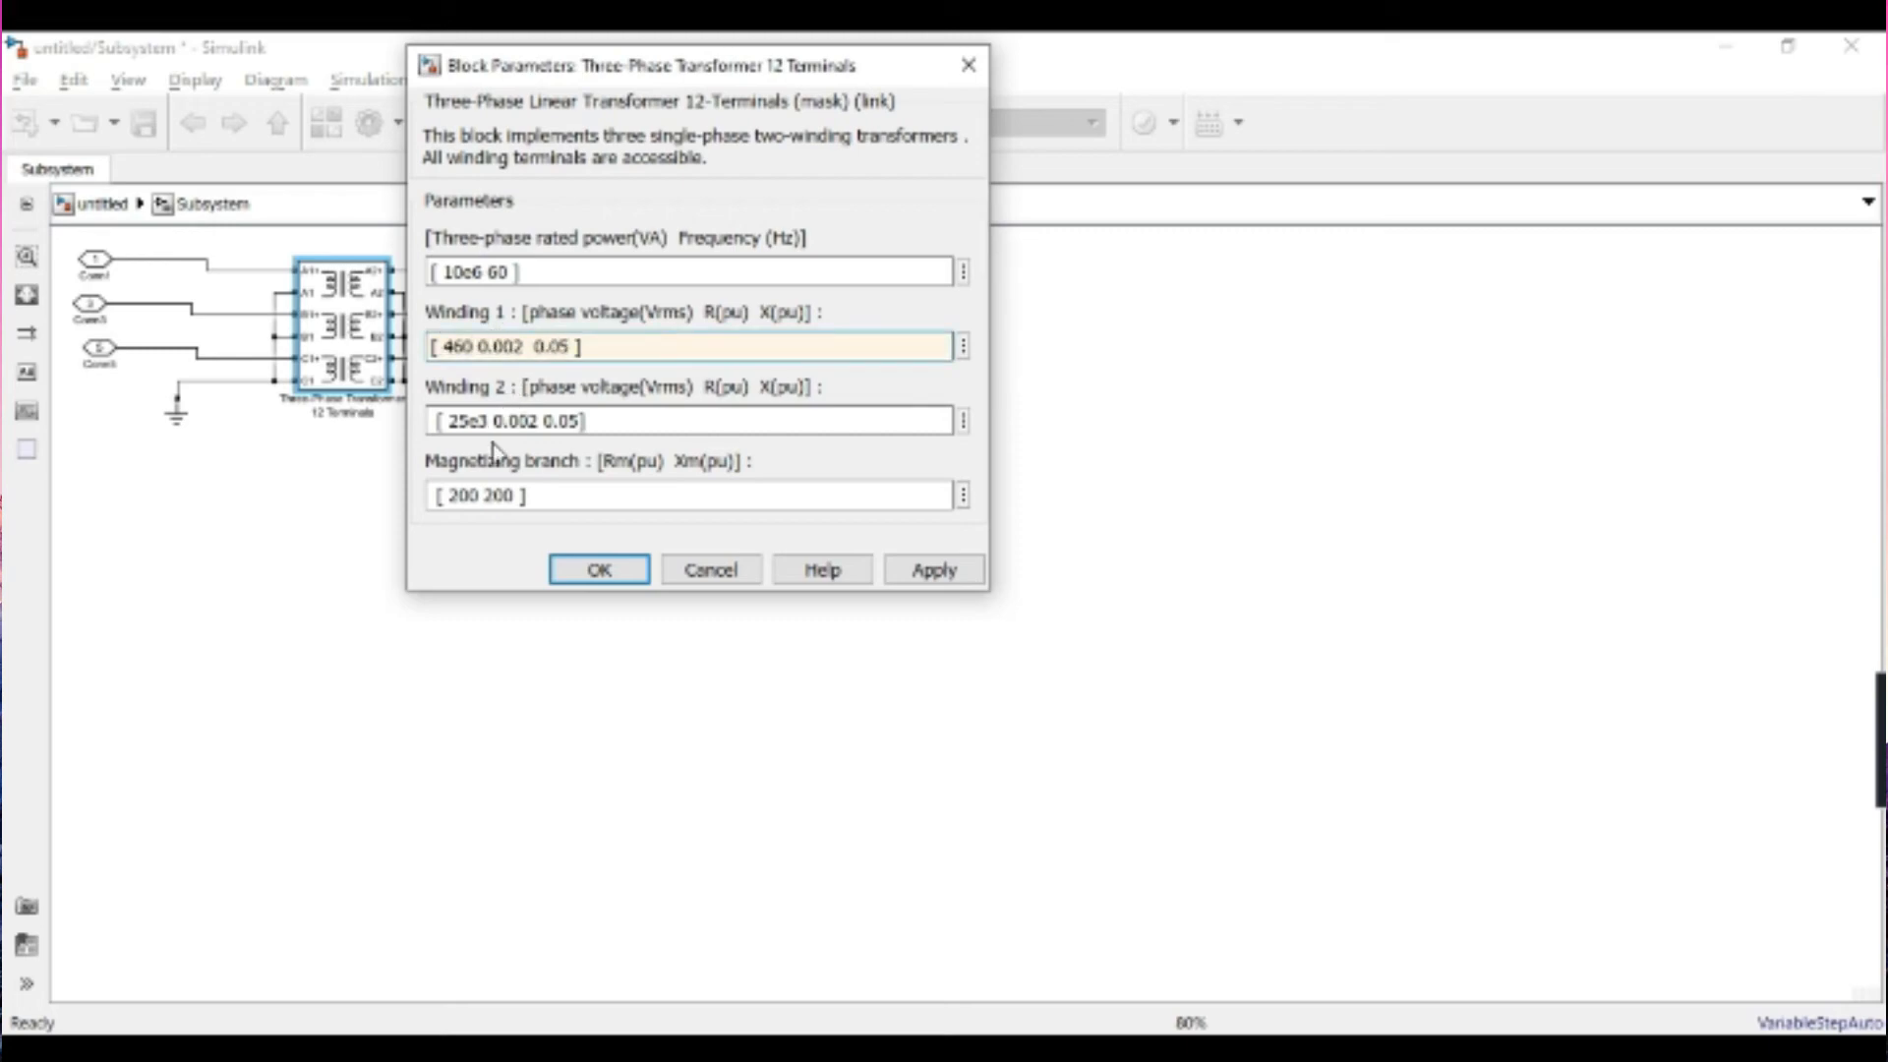
# - Set the transformer's Winding 2 phase voltage to 320 Vrms and accept the parameters
pyautogui.click(487, 421)
pyautogui.moveTo(489, 422); pyautogui.dragTo(433, 422)
pyautogui.click(484, 422)
pyautogui.doubleClick(488, 422)
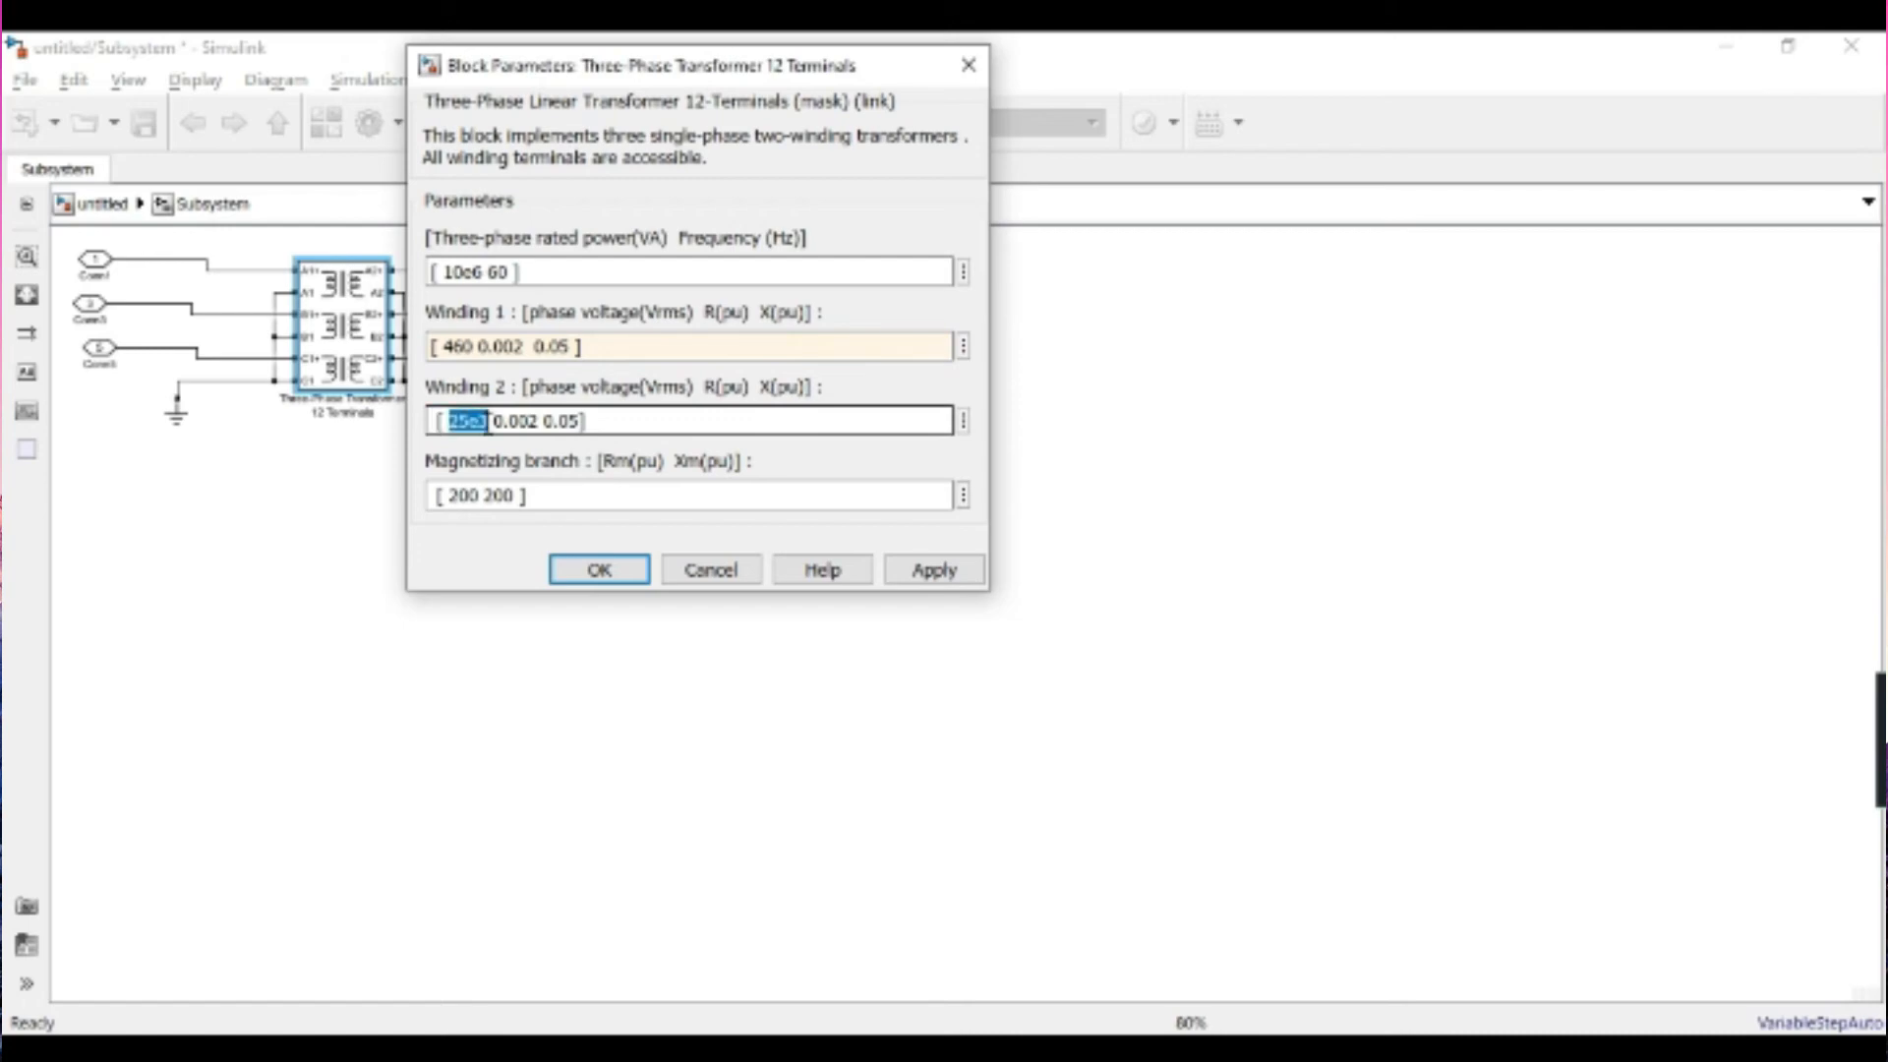
pyautogui.write('320')
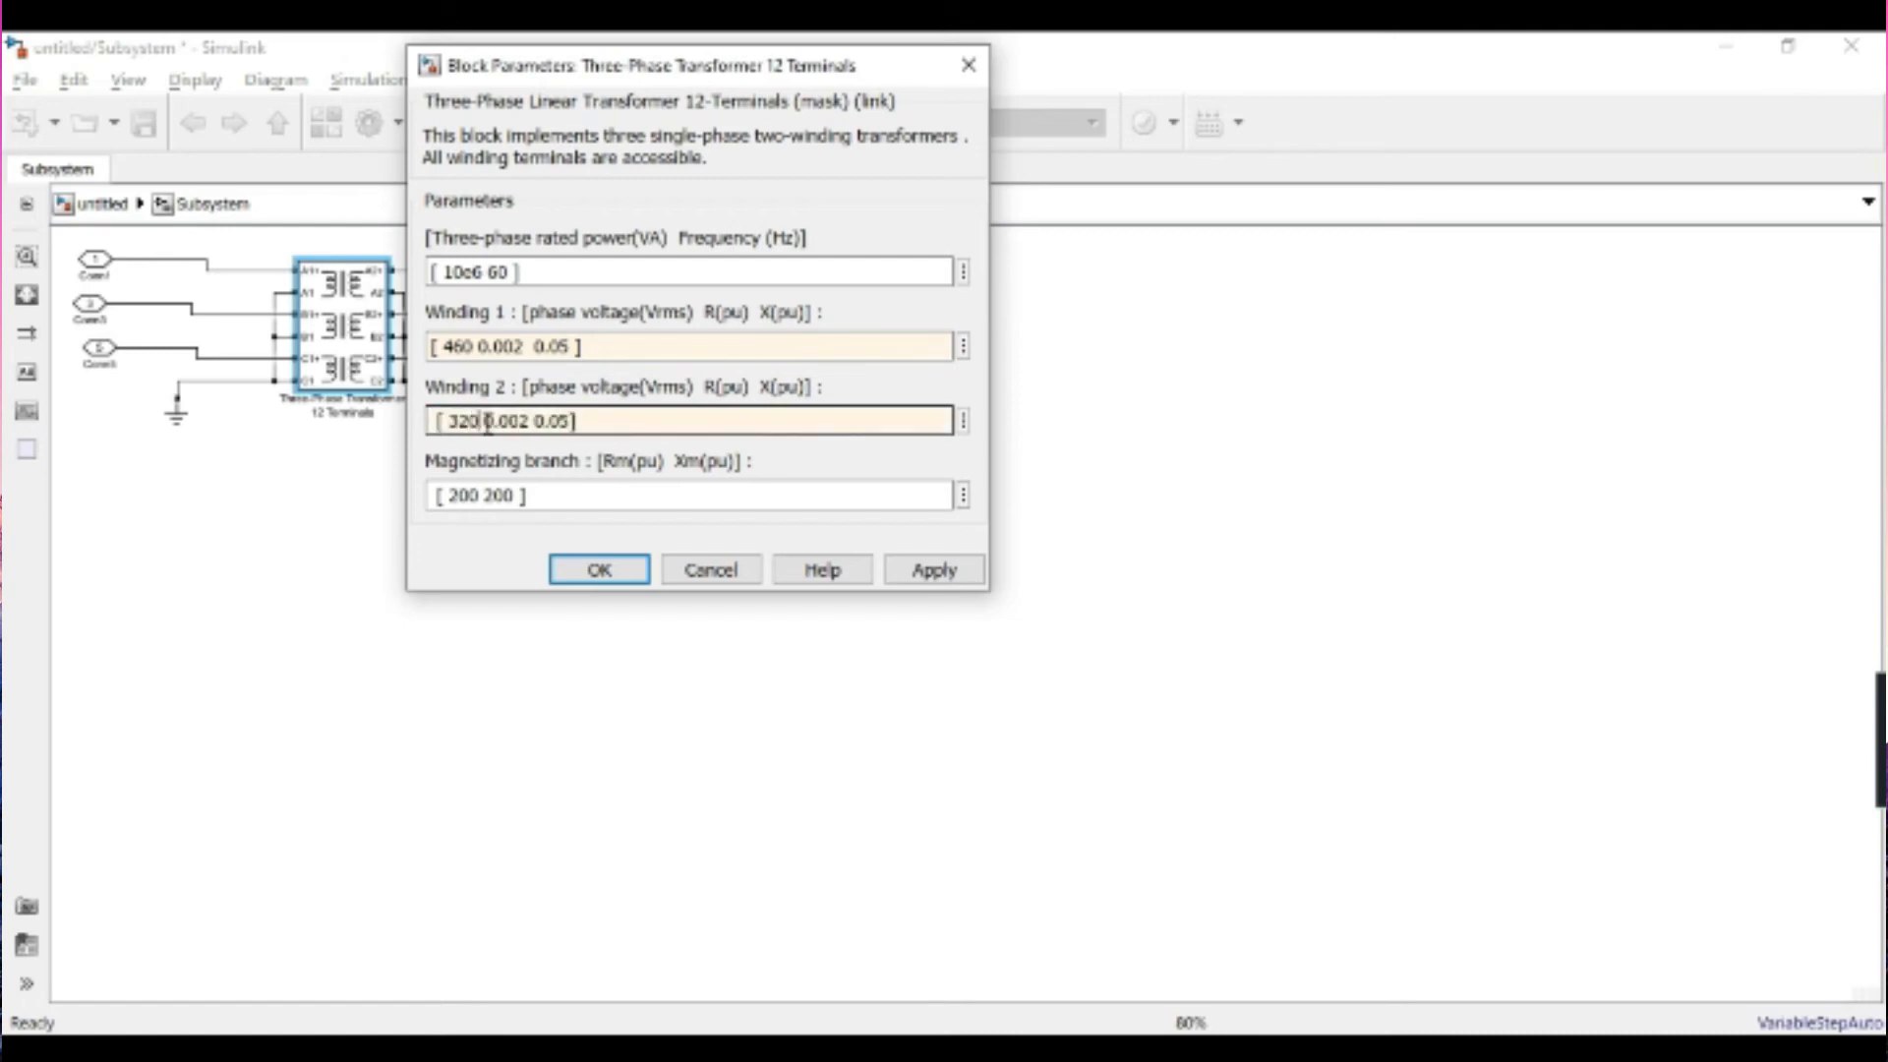
pyautogui.press('Return')
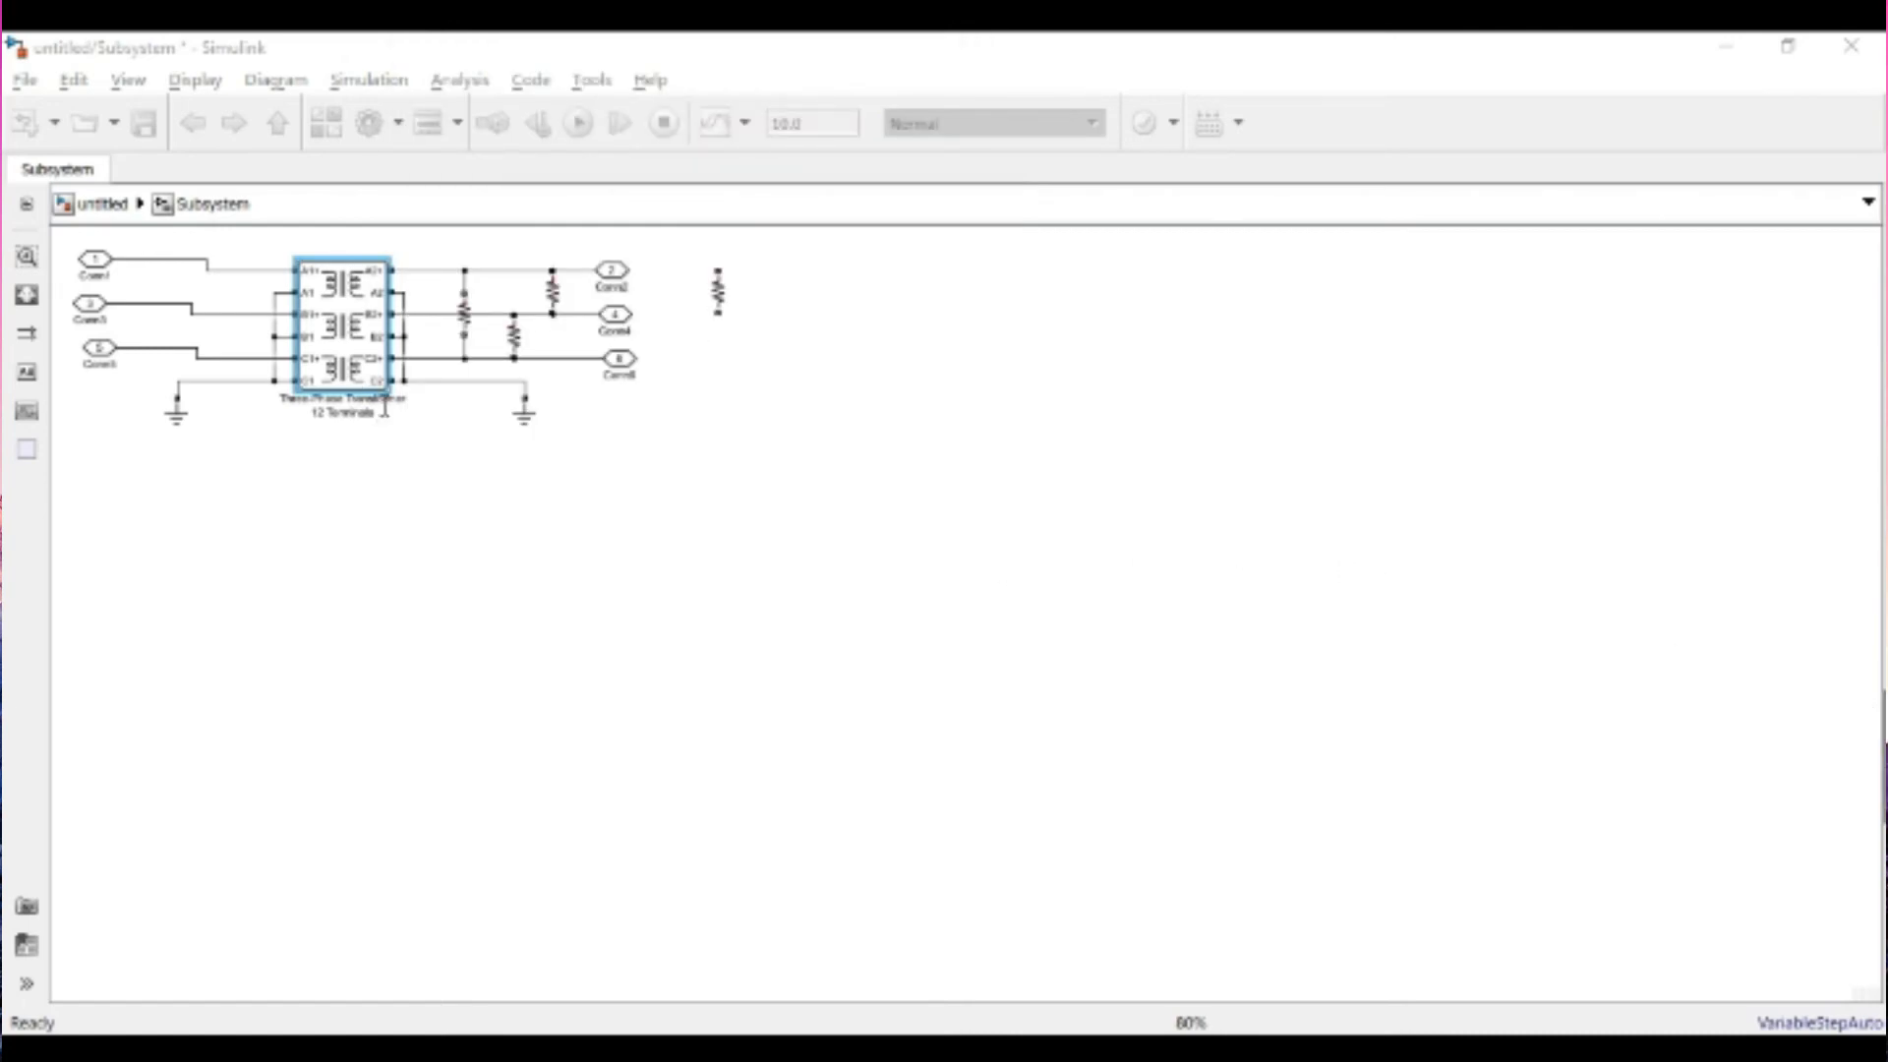
# - Delete the unconnected spare load block beside the output connection ports
pyautogui.click(105, 204)
pyautogui.doubleClick(811, 506)
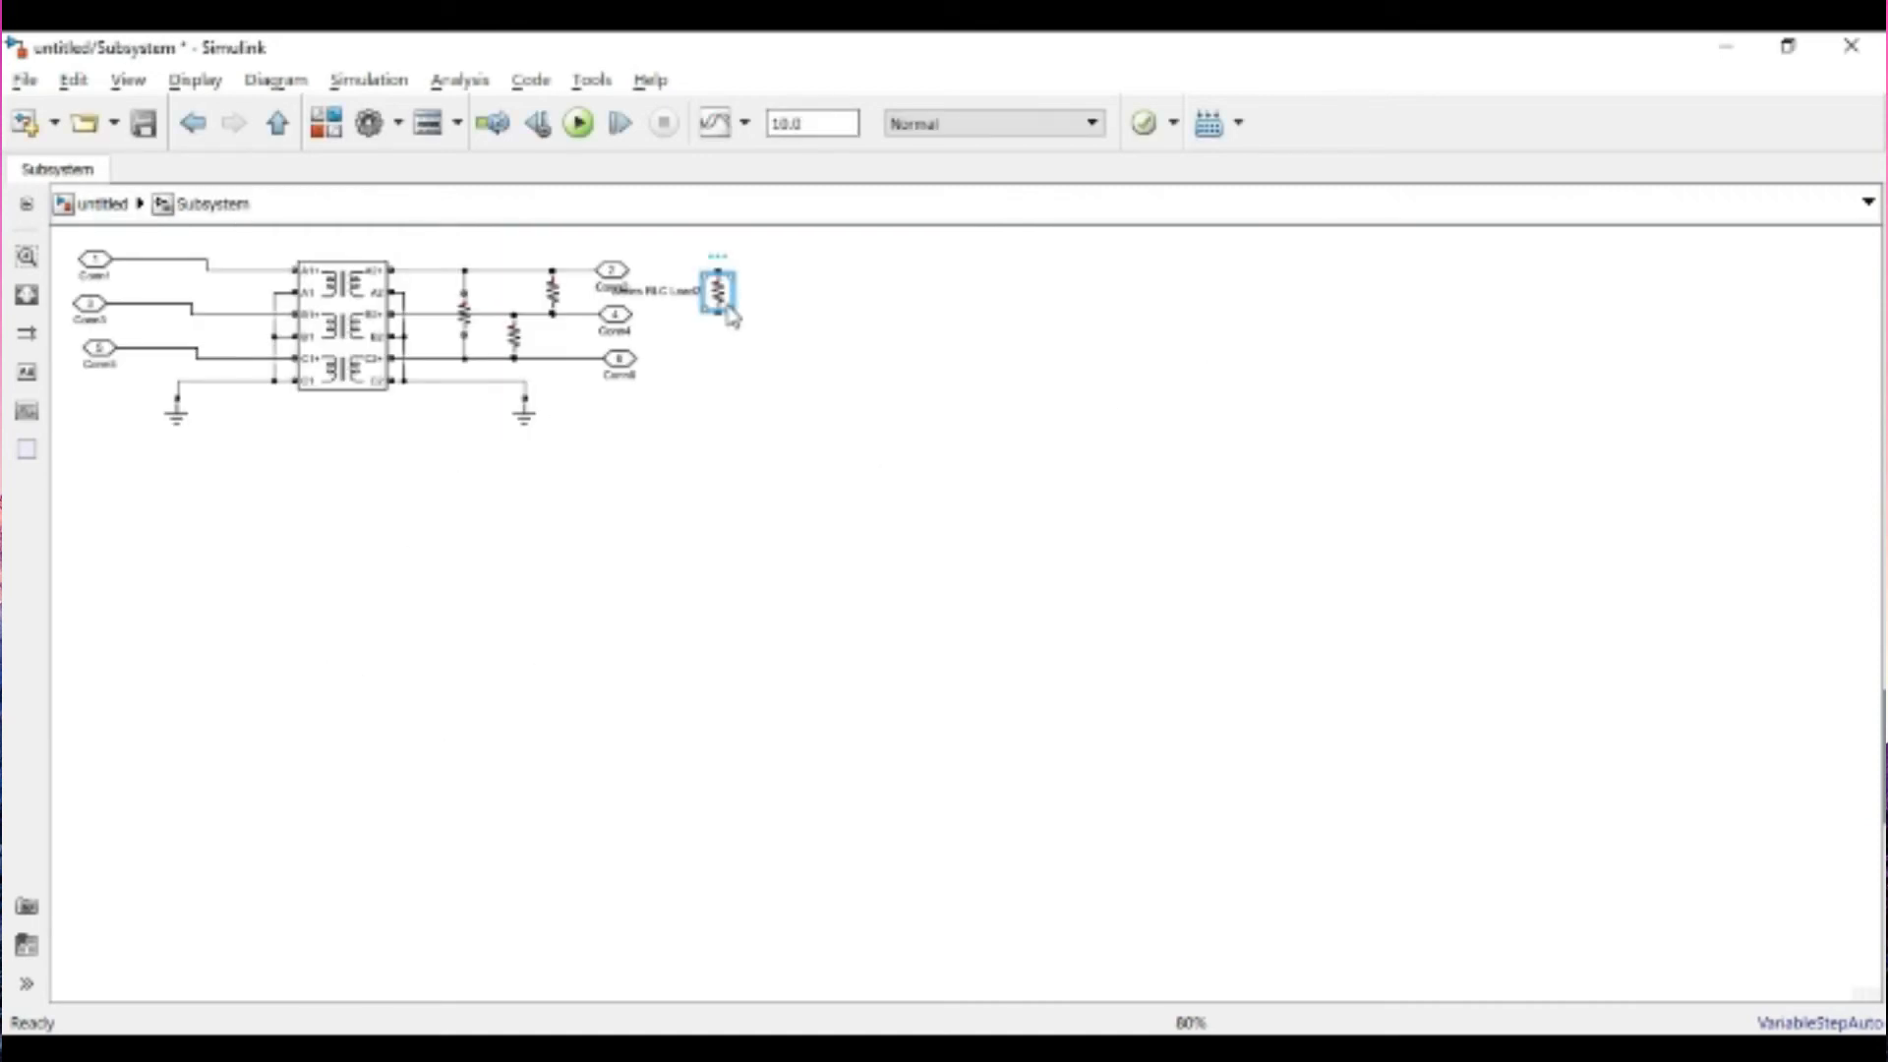
pyautogui.press('Delete')
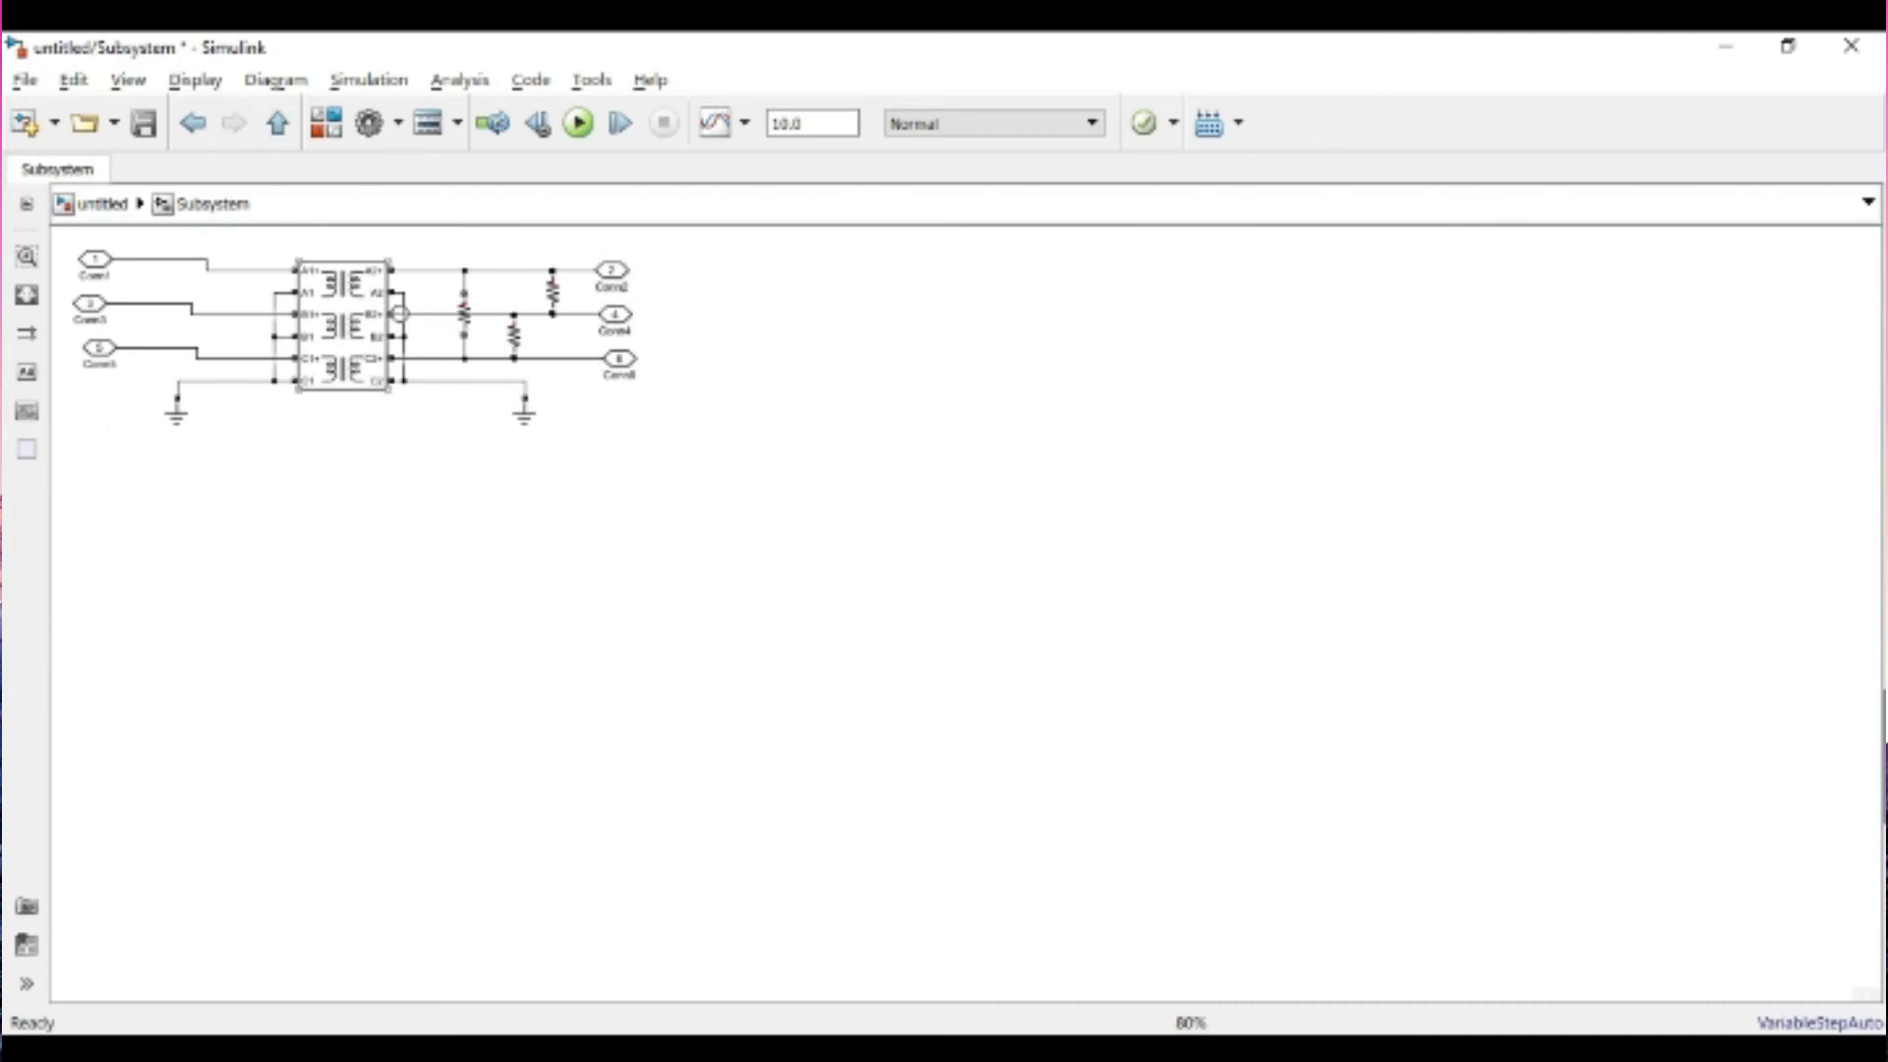
pyautogui.click(611, 271)
pyautogui.click(773, 726)
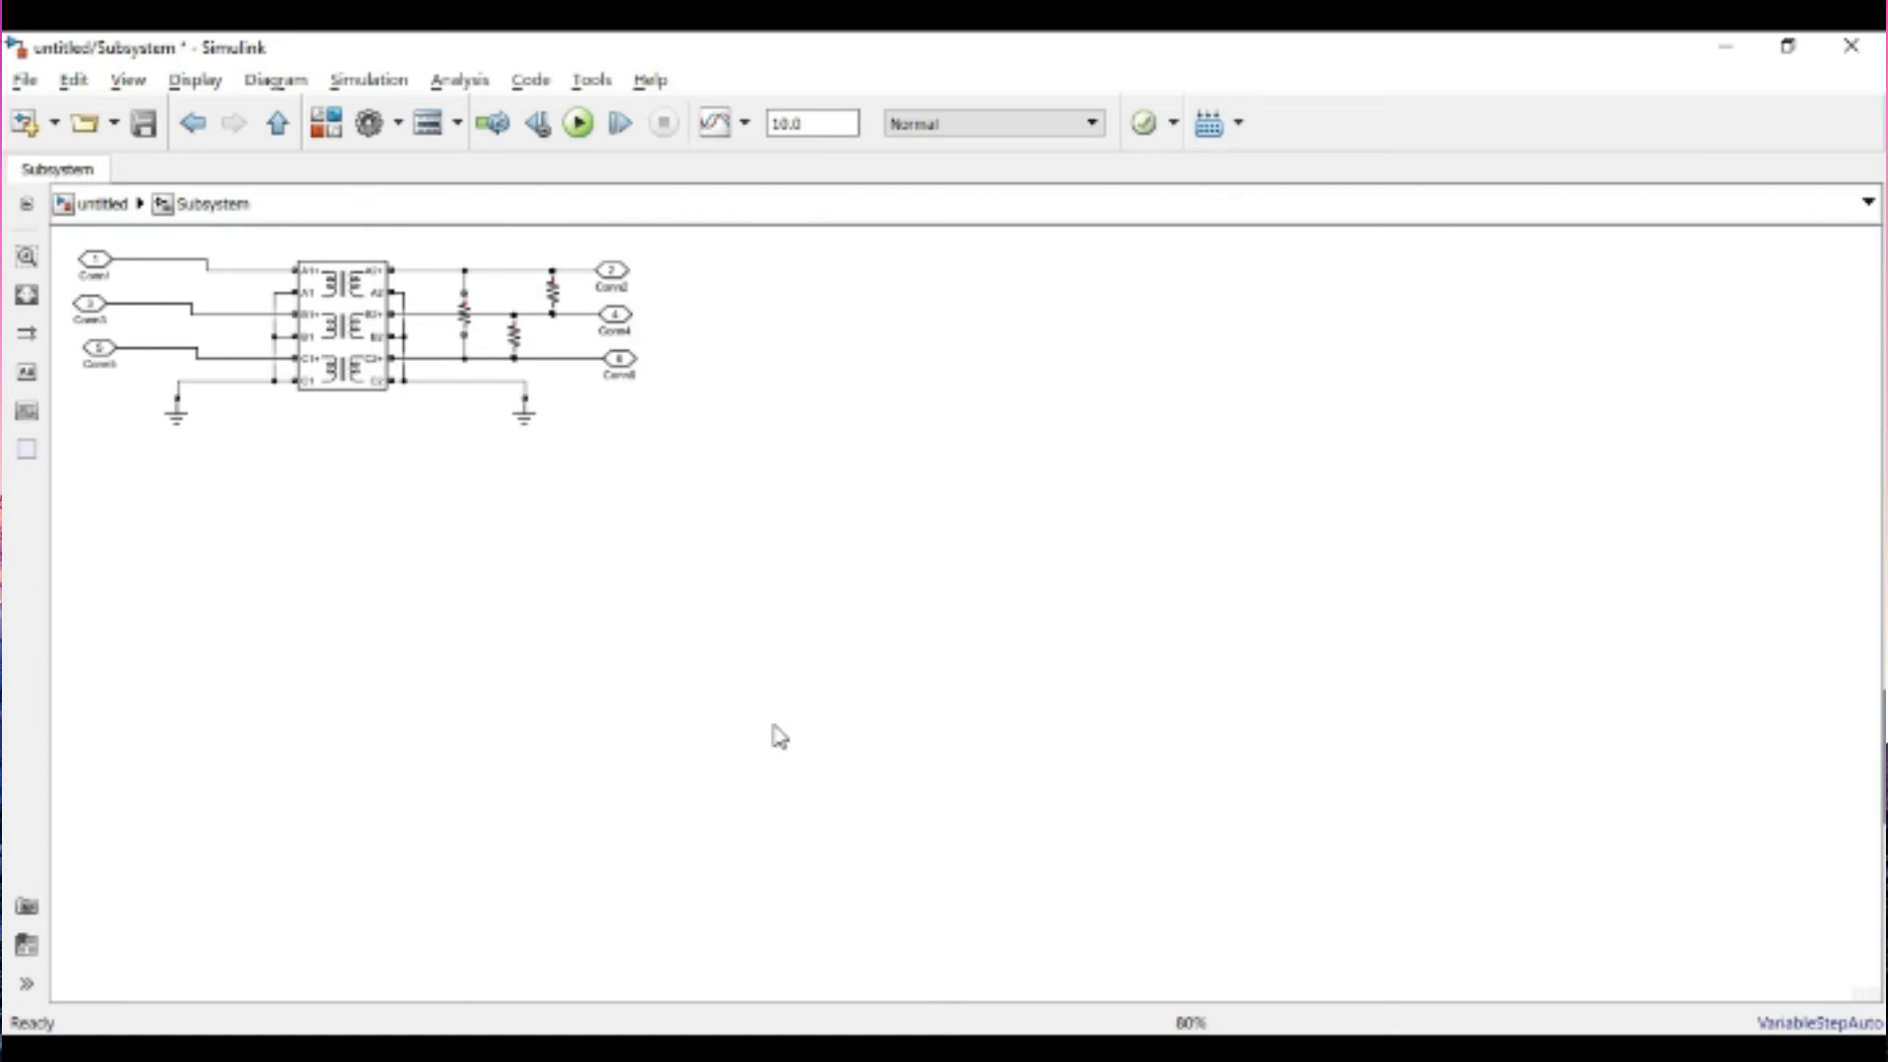
# - In the top-level model, connect the source's three phases to the subsystem's Conn1, Conn3 and Conn5, and move both blocks further from the motor
pyautogui.click(102, 204)
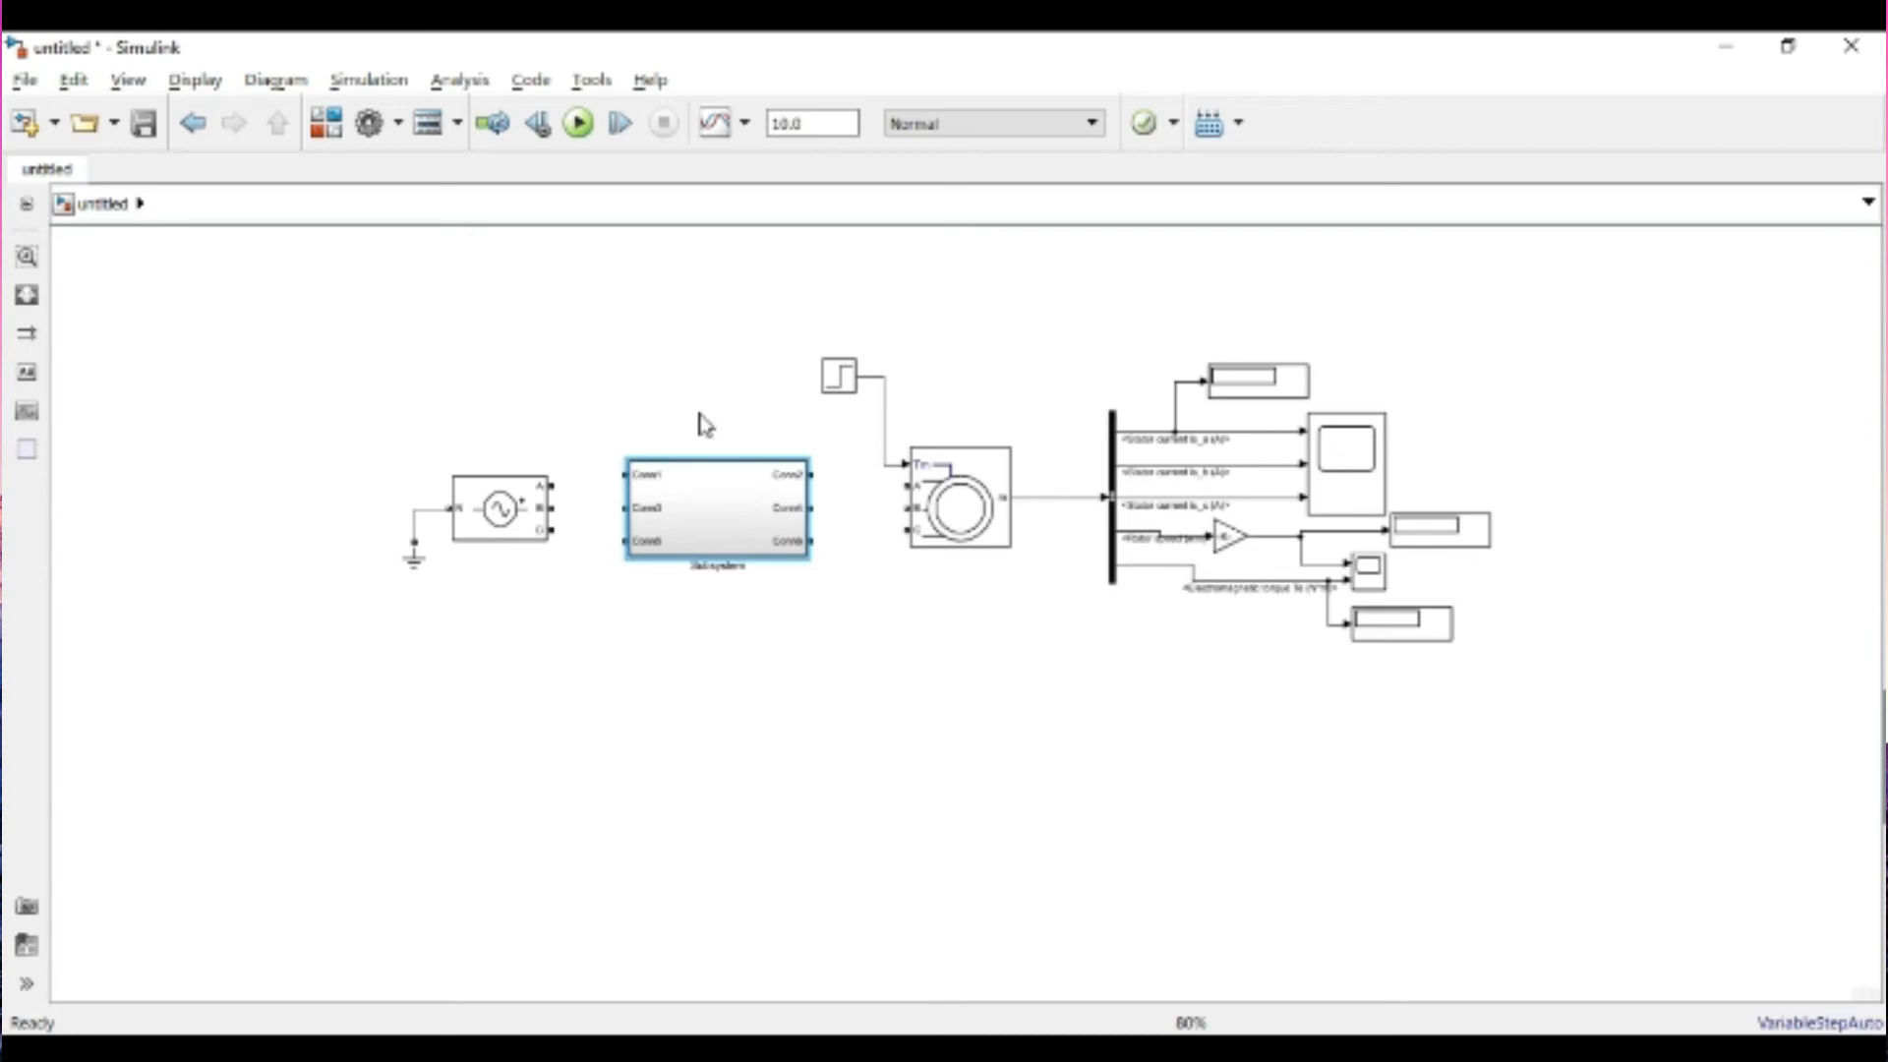
pyautogui.moveTo(637, 474); pyautogui.dragTo(623, 542)
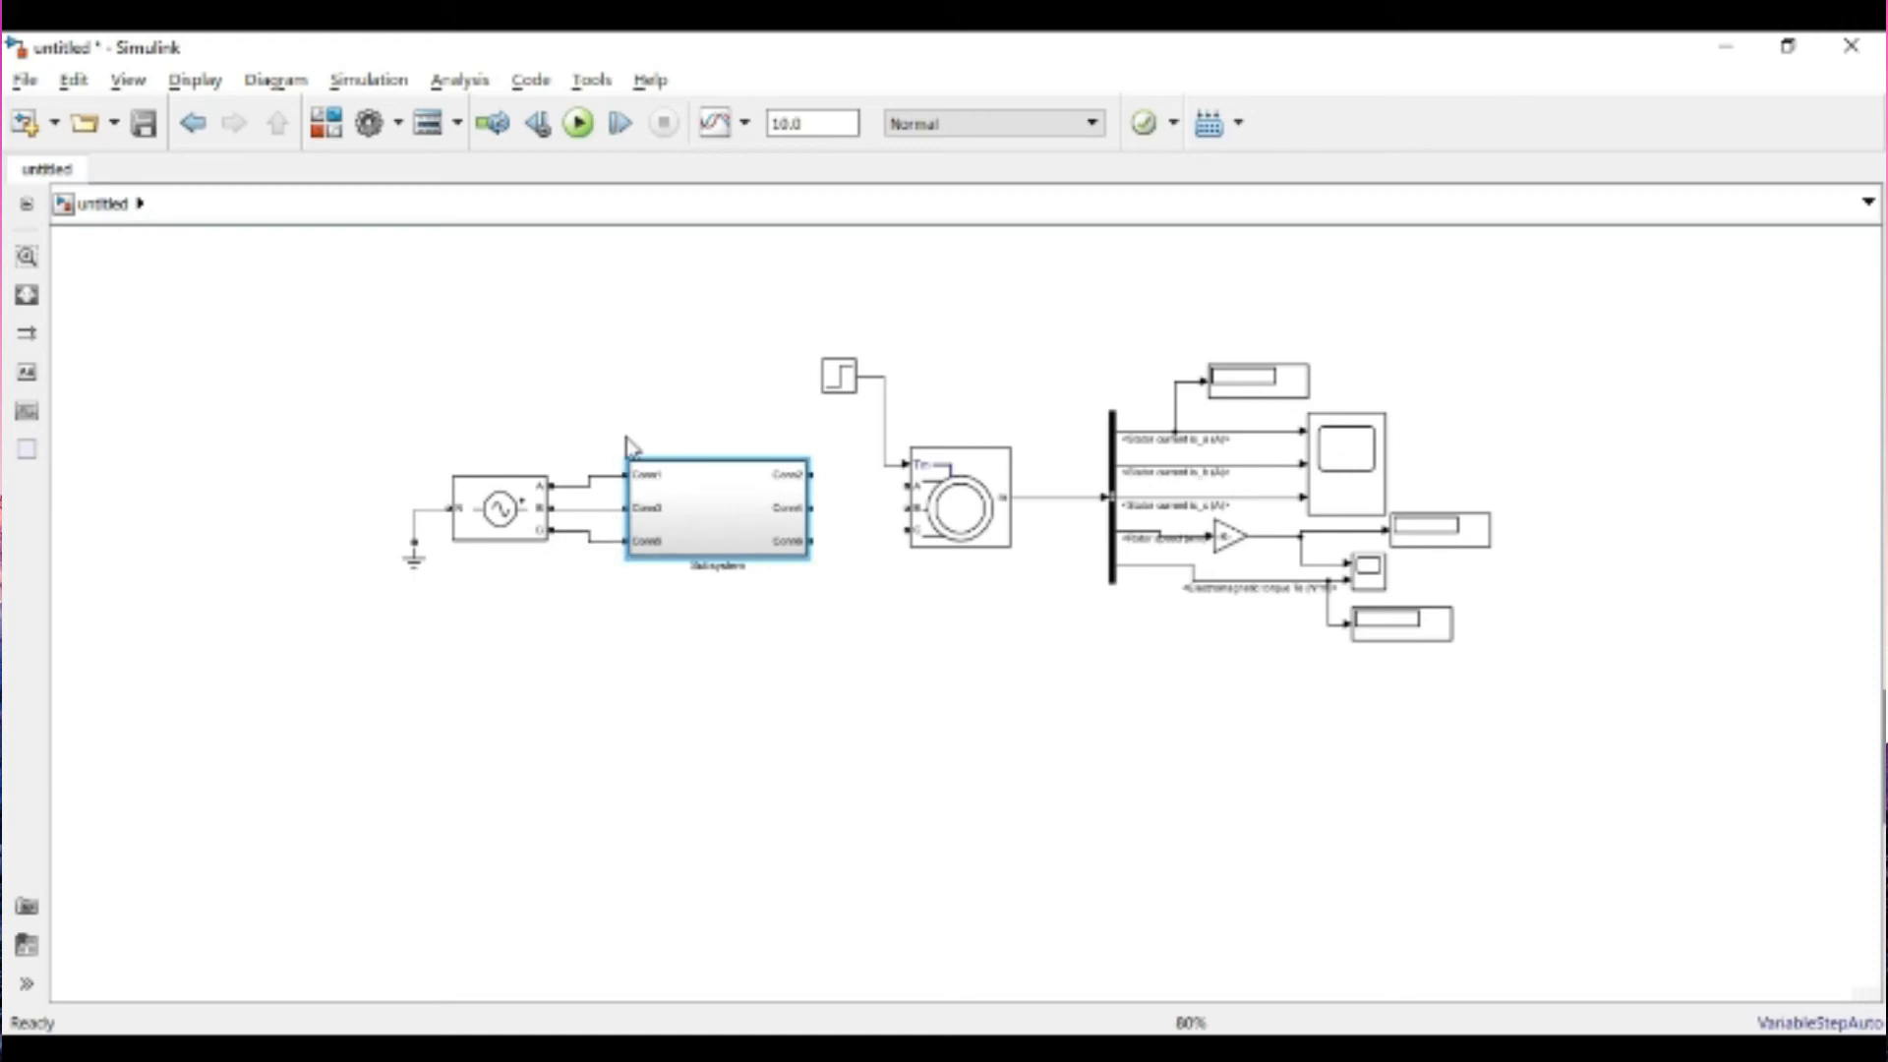
pyautogui.moveTo(695, 426); pyautogui.dragTo(389, 599)
pyautogui.moveTo(708, 511); pyautogui.dragTo(455, 521)
# - Add a Three-Phase Breaker between the subsystem and the motor and connect its outputs to the motor's A, B and C terminals
pyautogui.click(326, 122)
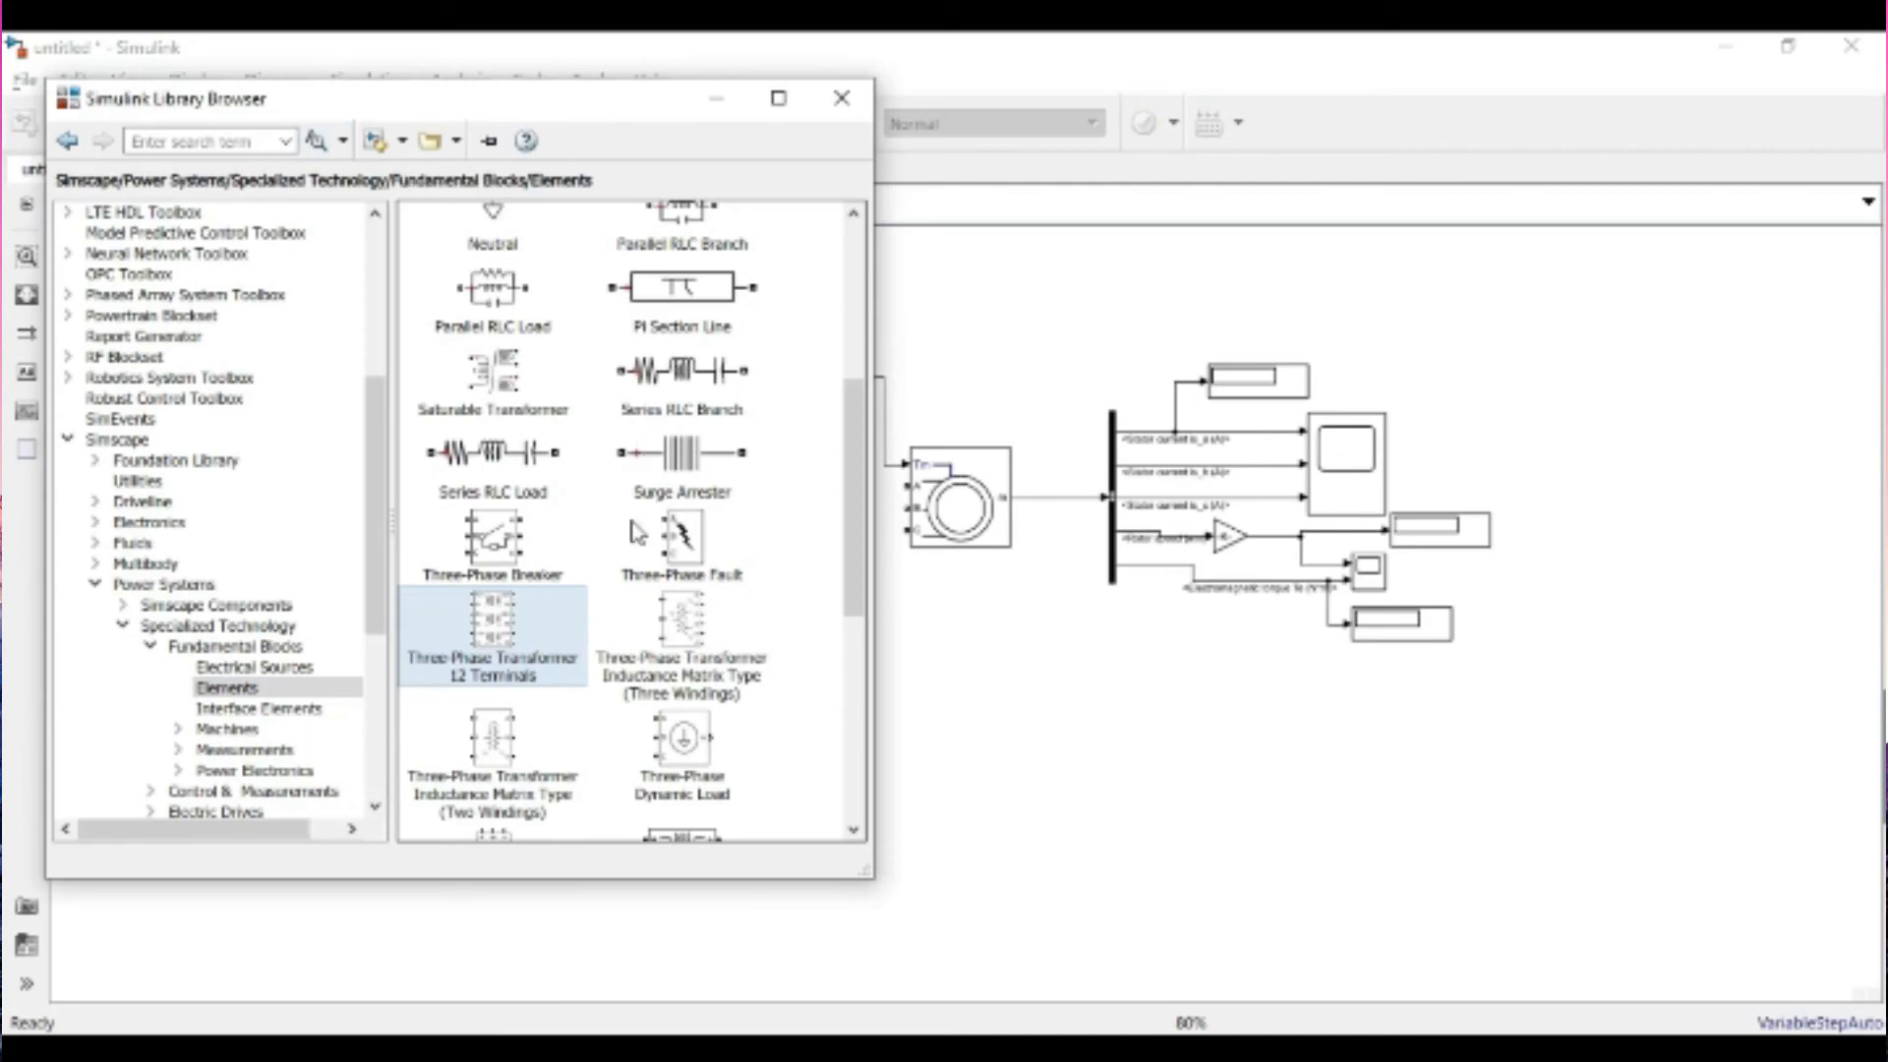
pyautogui.click(661, 400)
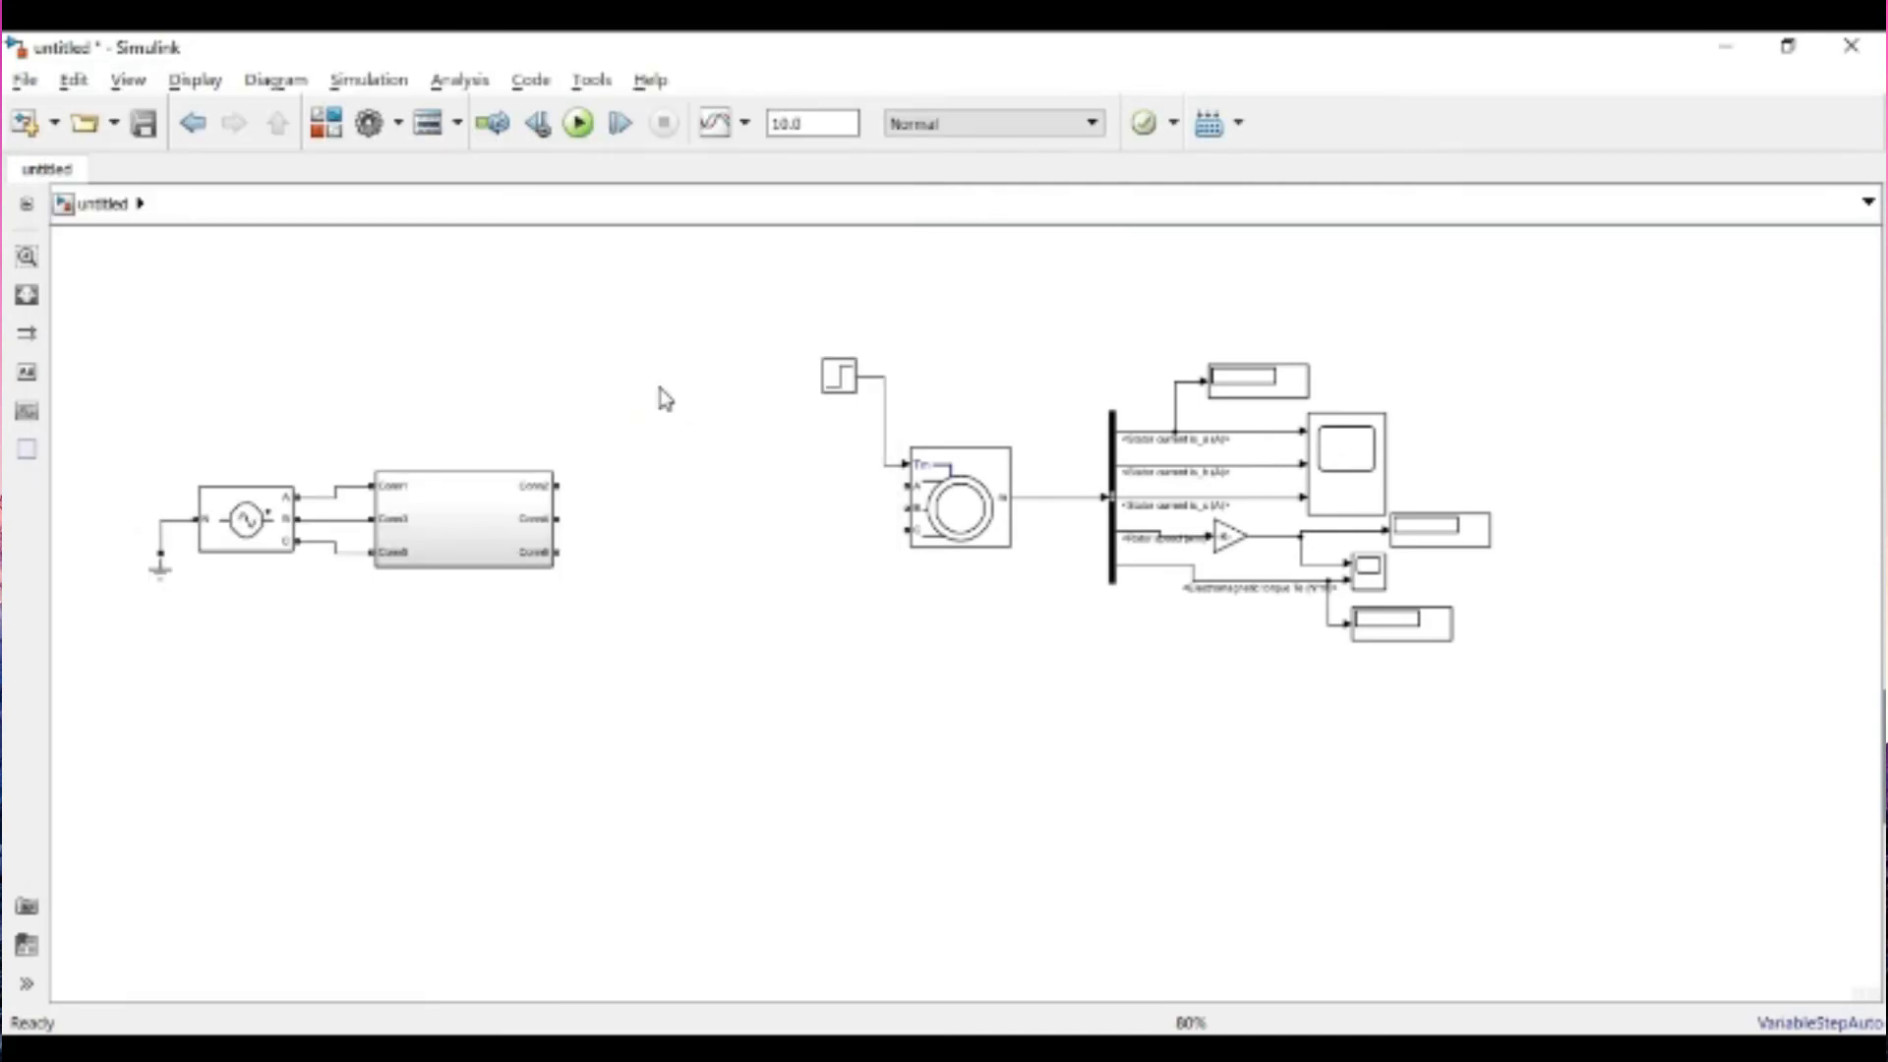
pyautogui.click(328, 125)
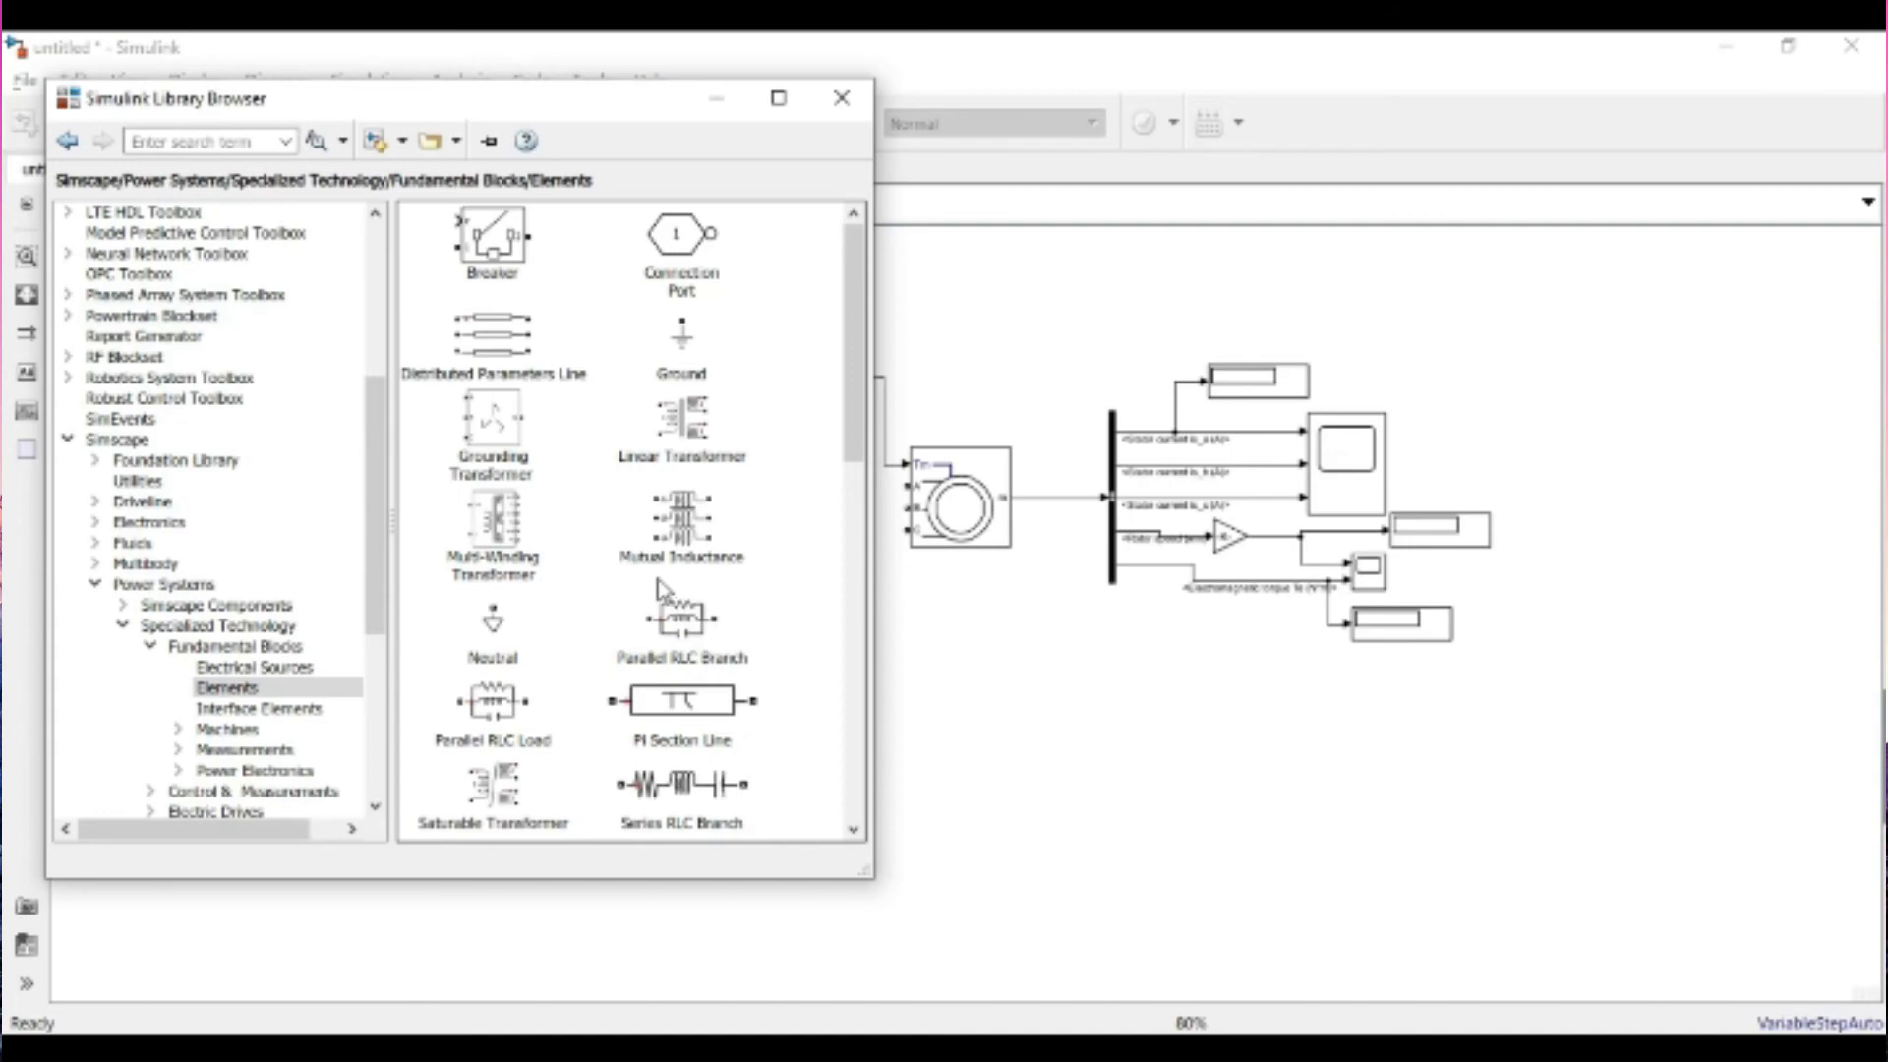
pyautogui.scroll(-3, 659, 590)
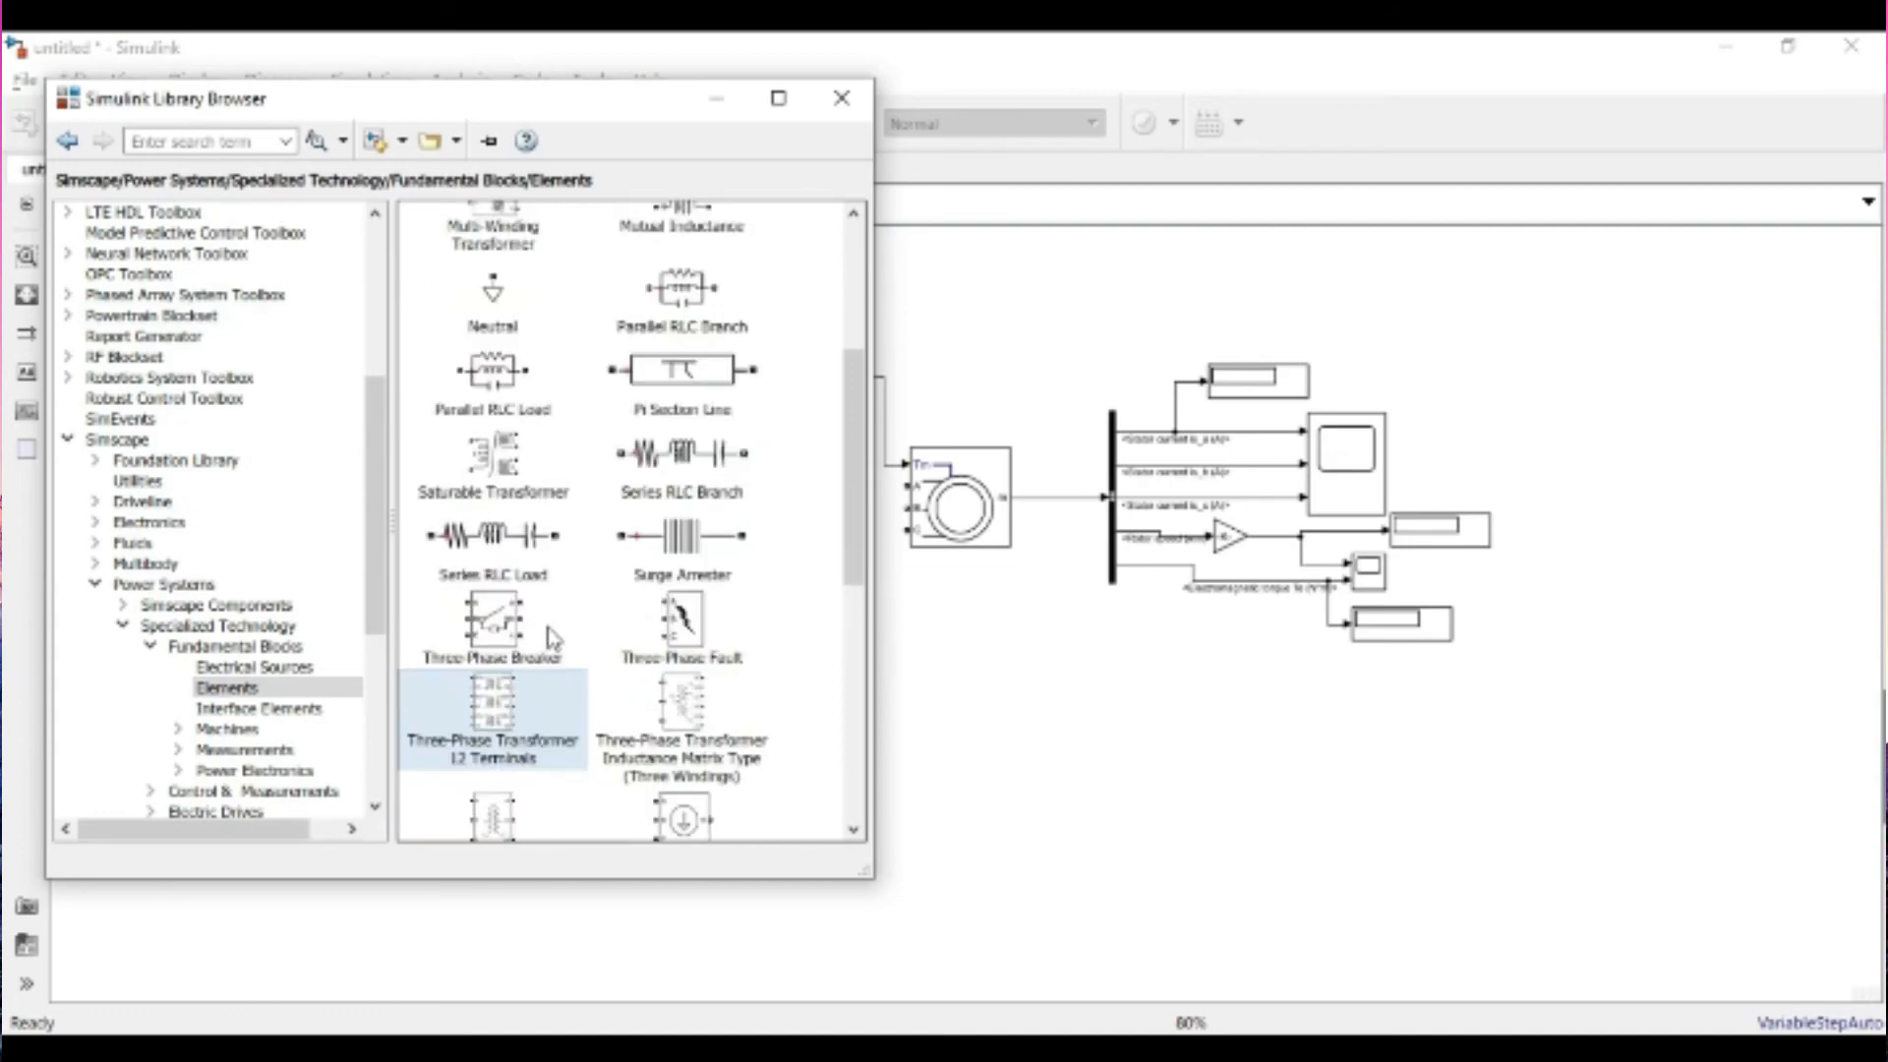
pyautogui.moveTo(506, 635); pyautogui.dragTo(908, 531)
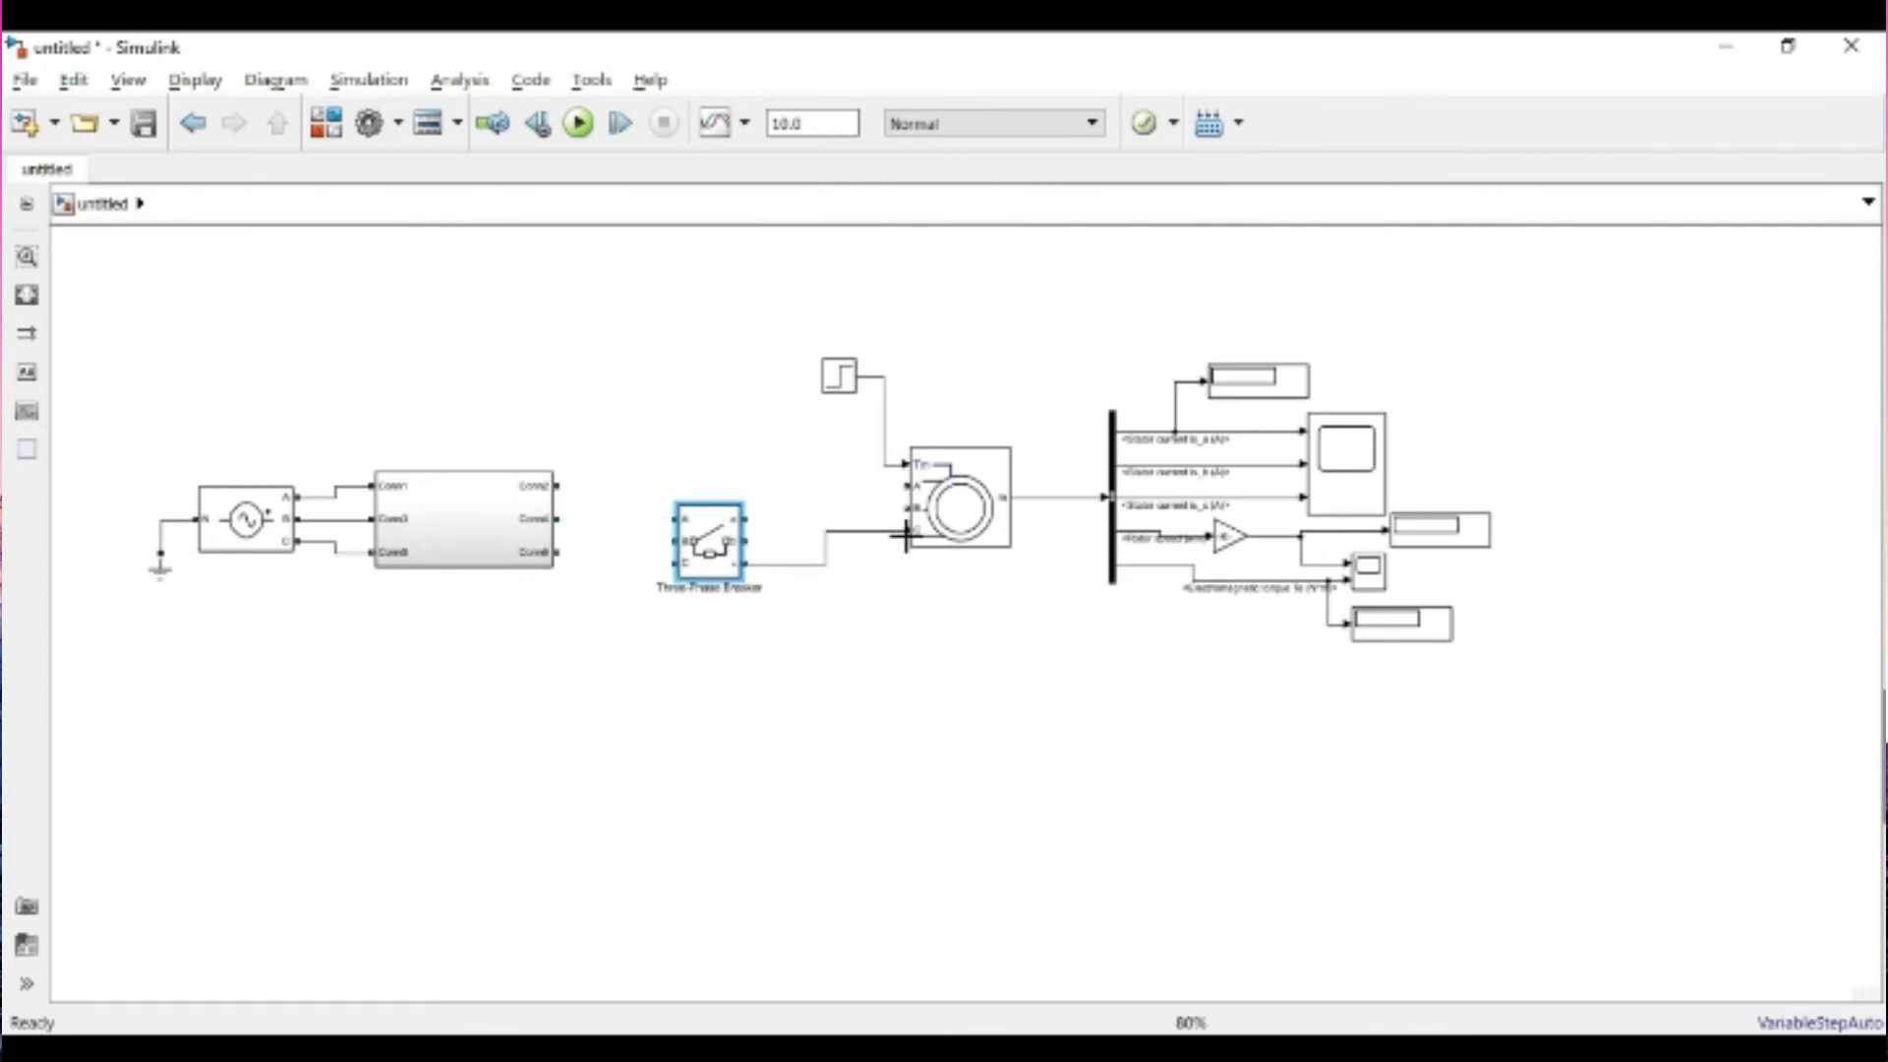
pyautogui.moveTo(749, 539); pyautogui.dragTo(912, 508)
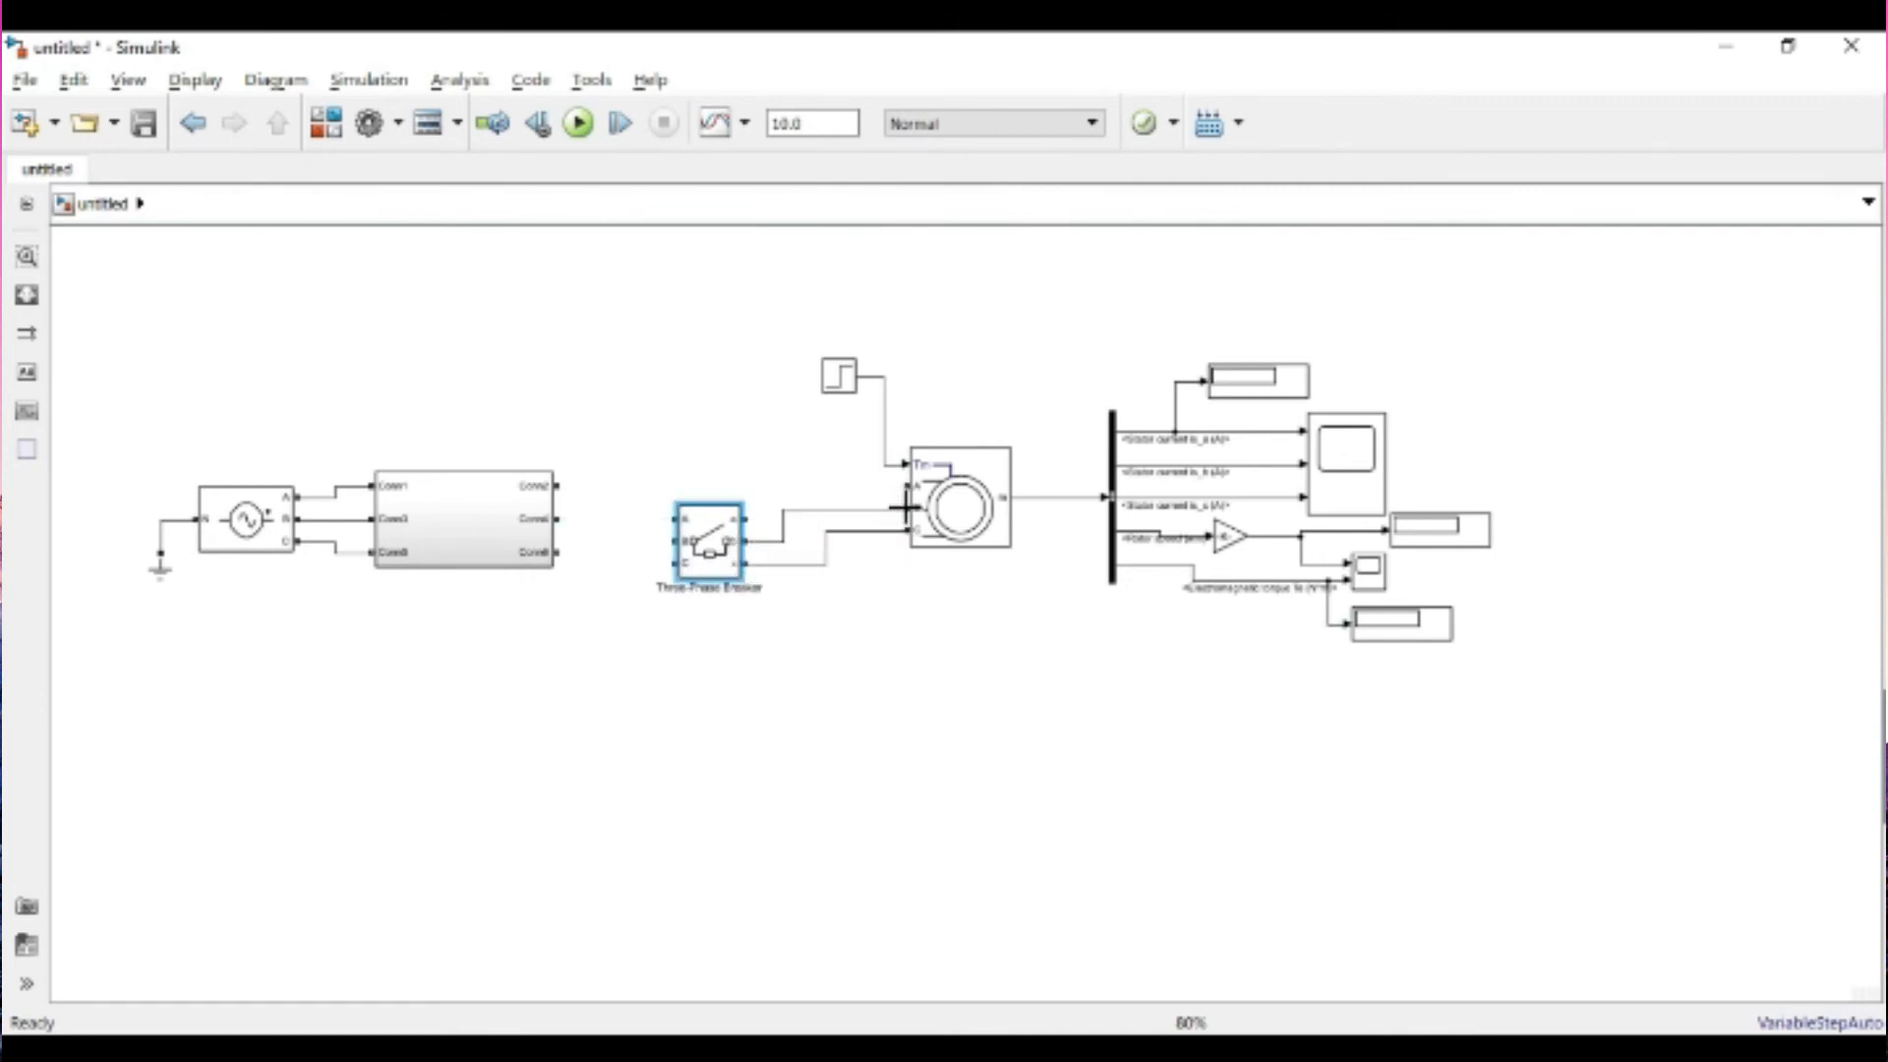
pyautogui.moveTo(736, 536); pyautogui.dragTo(907, 486)
# - Align the breaker with the motor terminals and connect its A, B and C inputs to the subsystem's Conn2, Conn4 and Conn6
pyautogui.moveTo(676, 485); pyautogui.dragTo(560, 486)
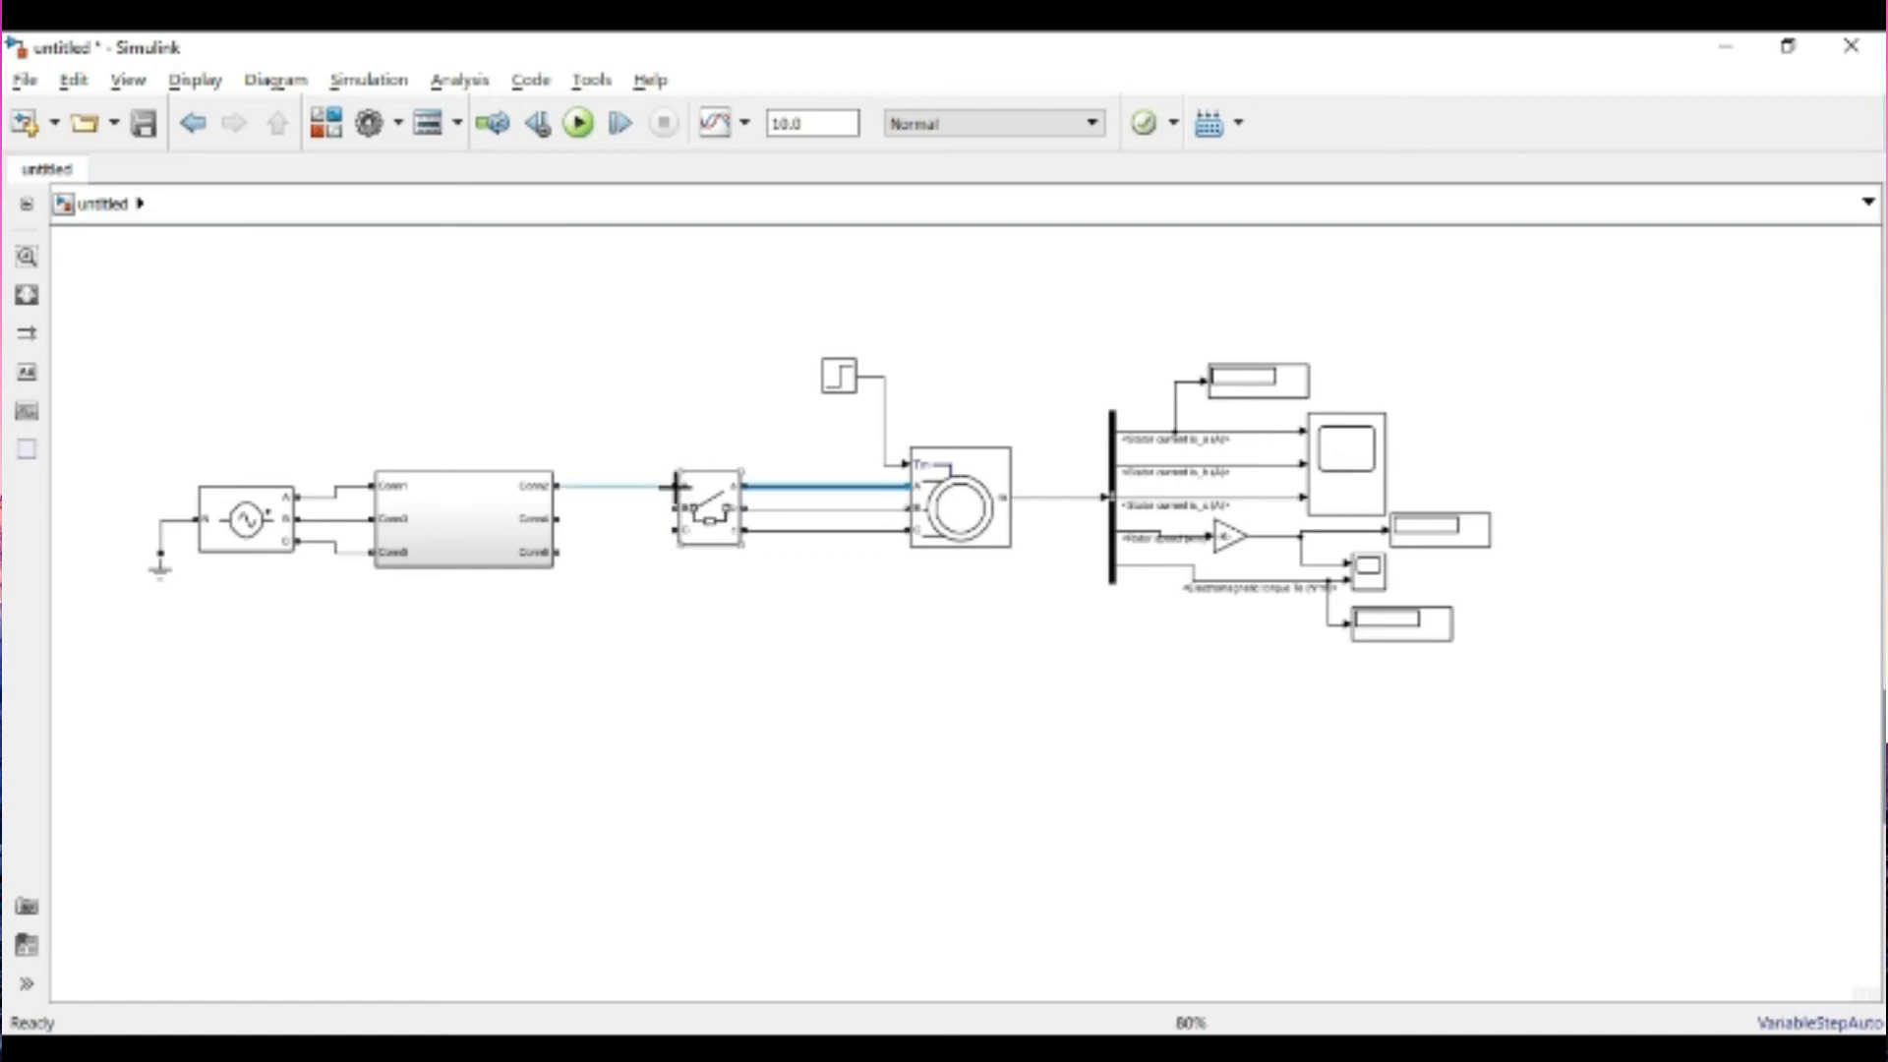
pyautogui.click(560, 501)
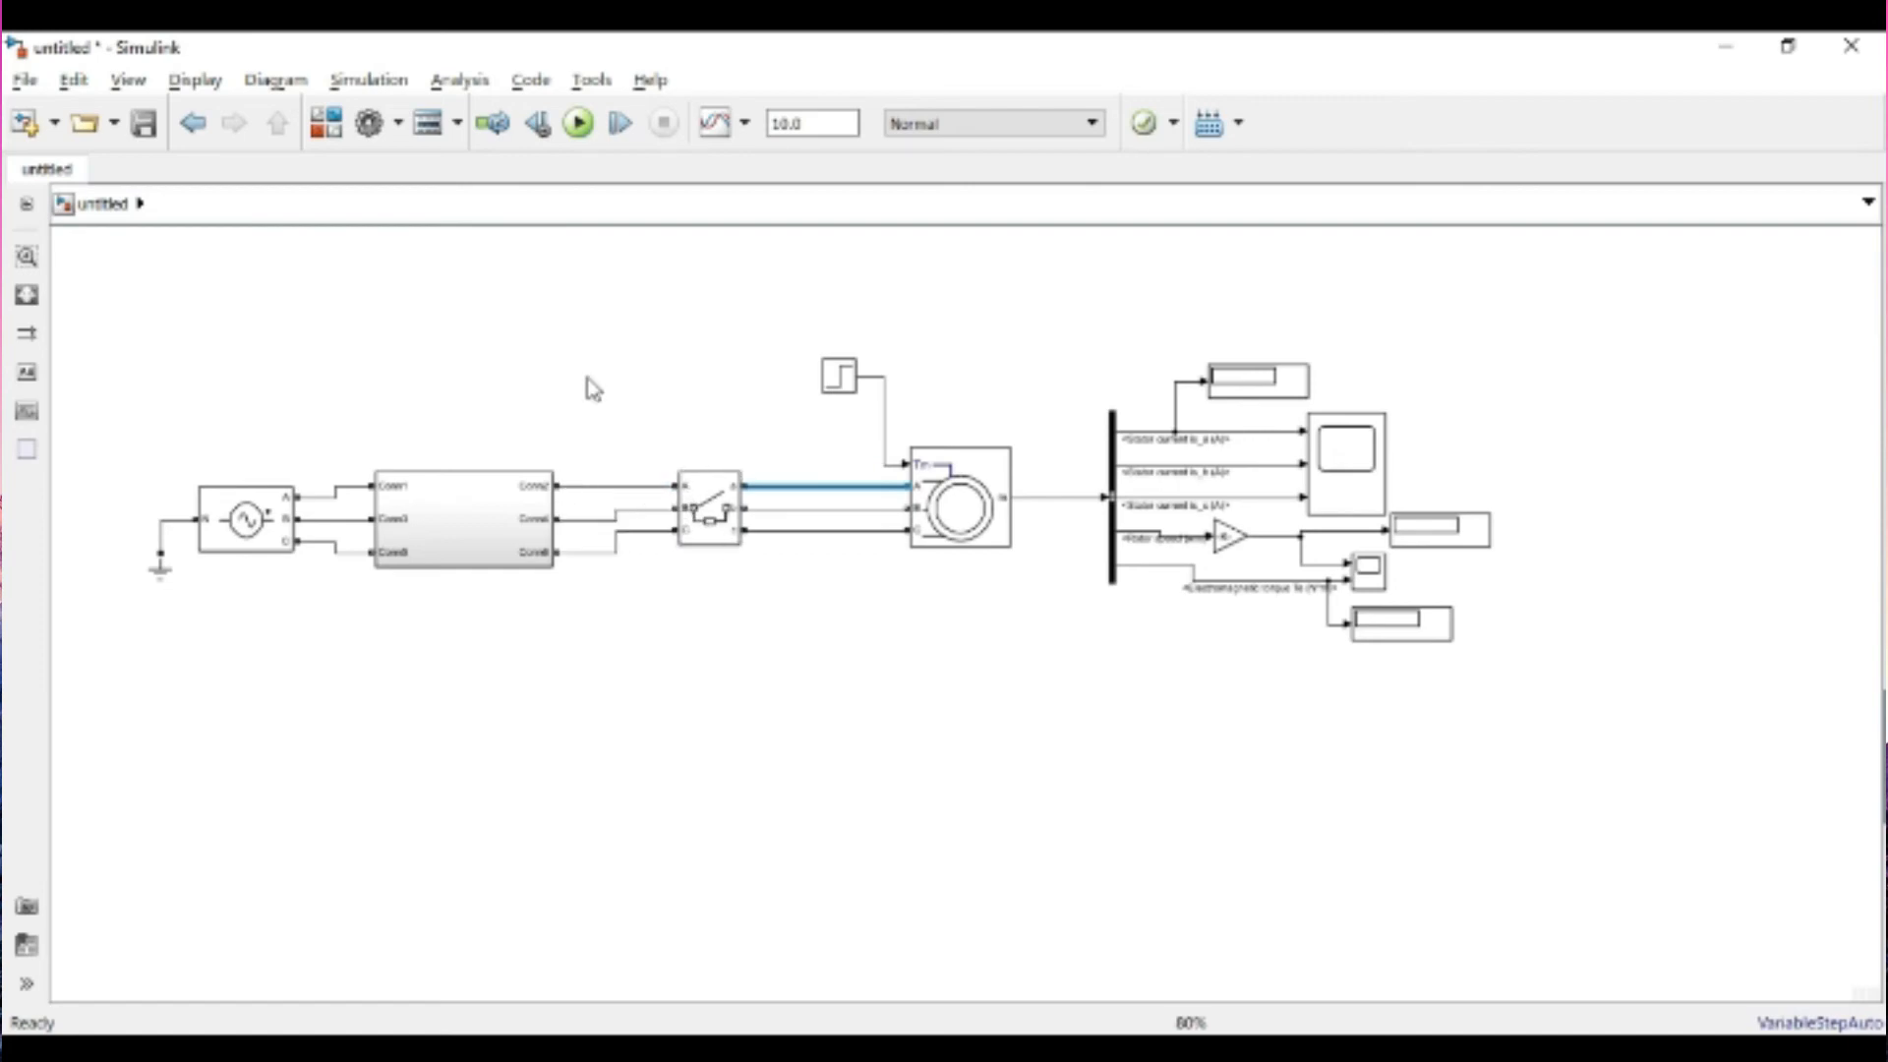
pyautogui.click(733, 490)
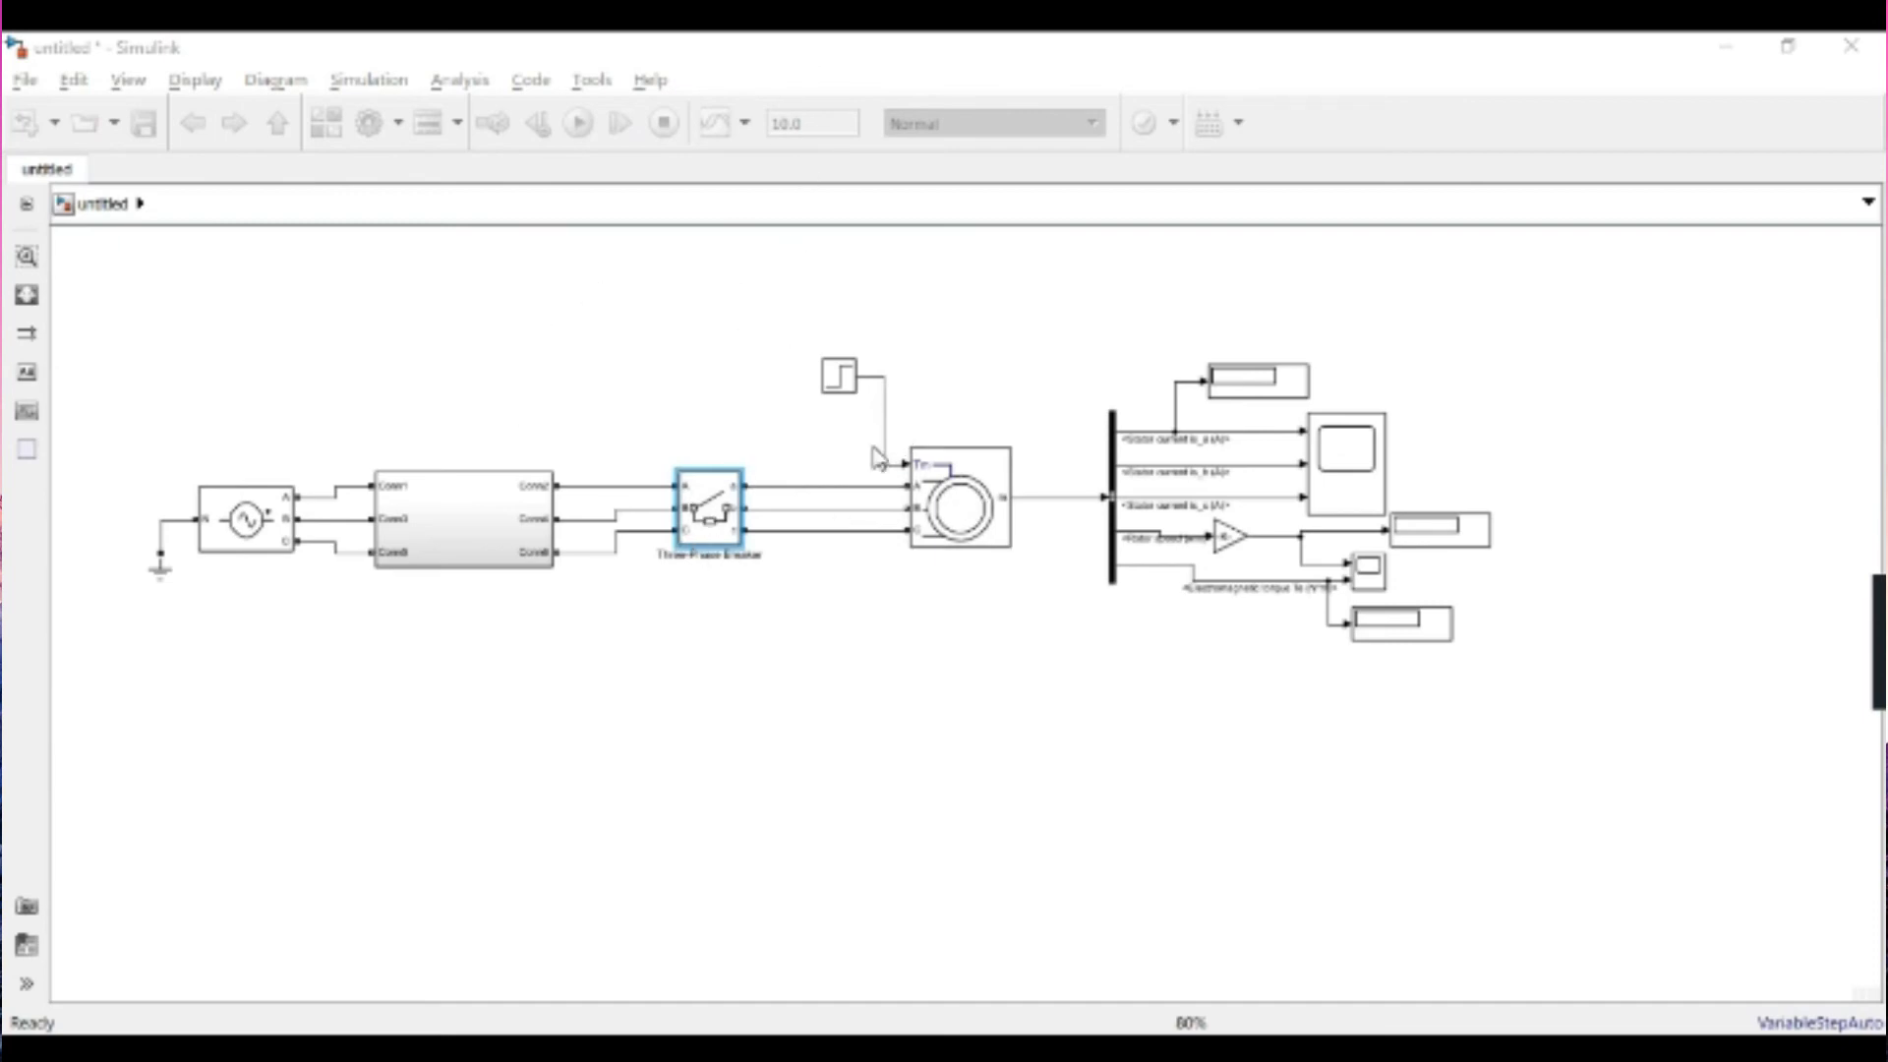
# - Set the breaker's initial status to closed and its switching times to [1.7]
pyautogui.doubleClick(715, 506)
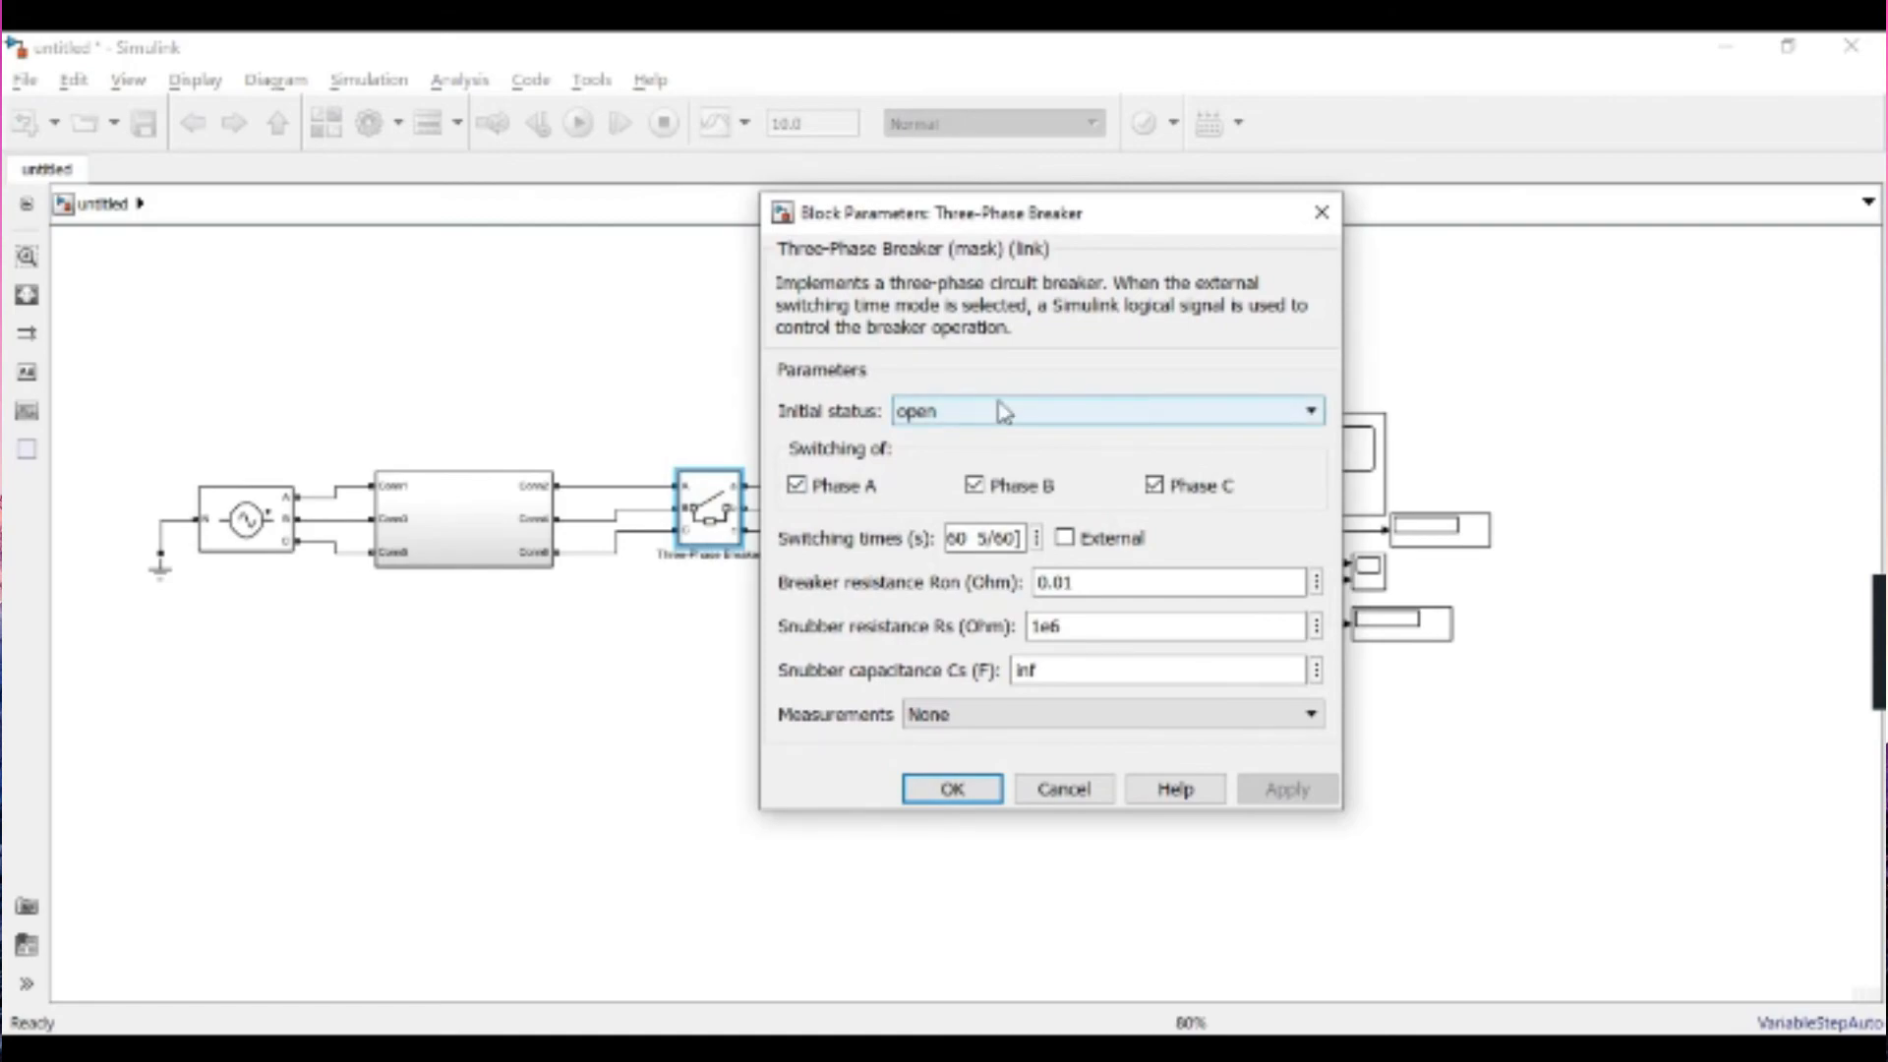
pyautogui.click(936, 418)
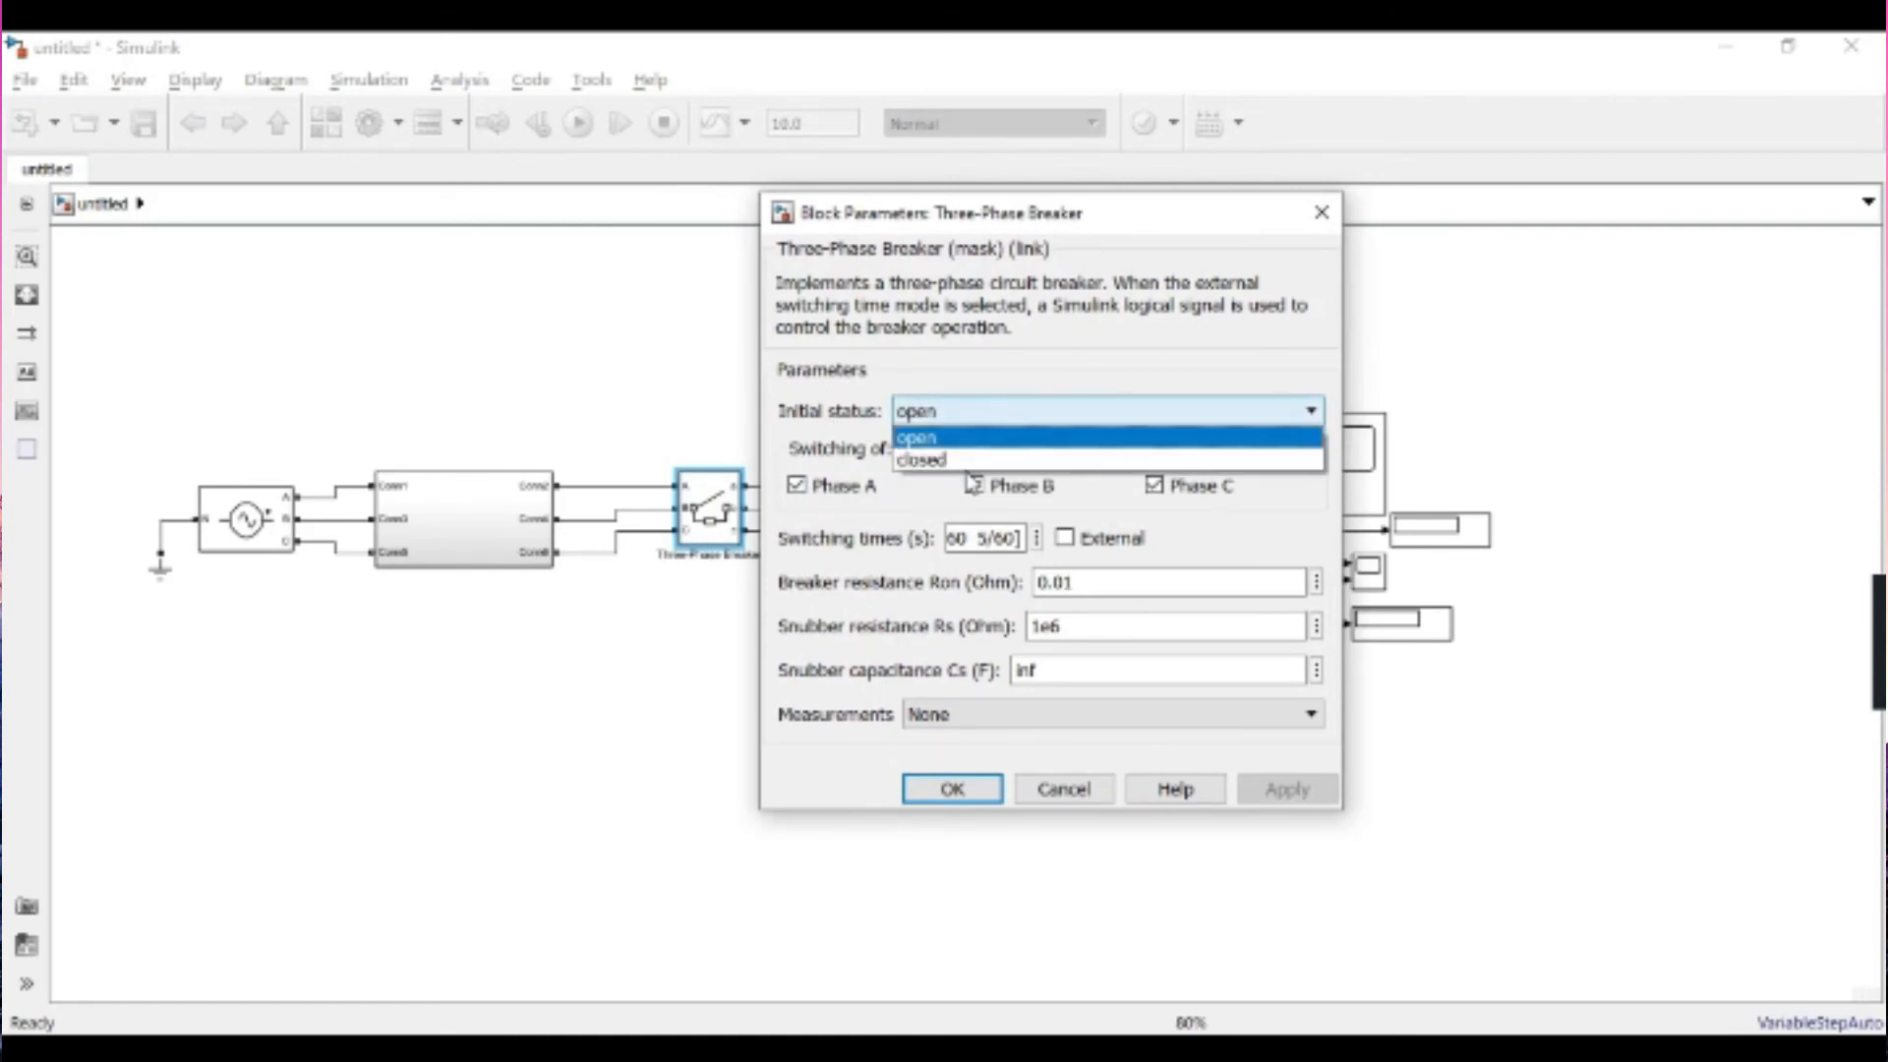
pyautogui.click(918, 458)
pyautogui.doubleClick(958, 537)
pyautogui.moveTo(1023, 536); pyautogui.dragTo(961, 541)
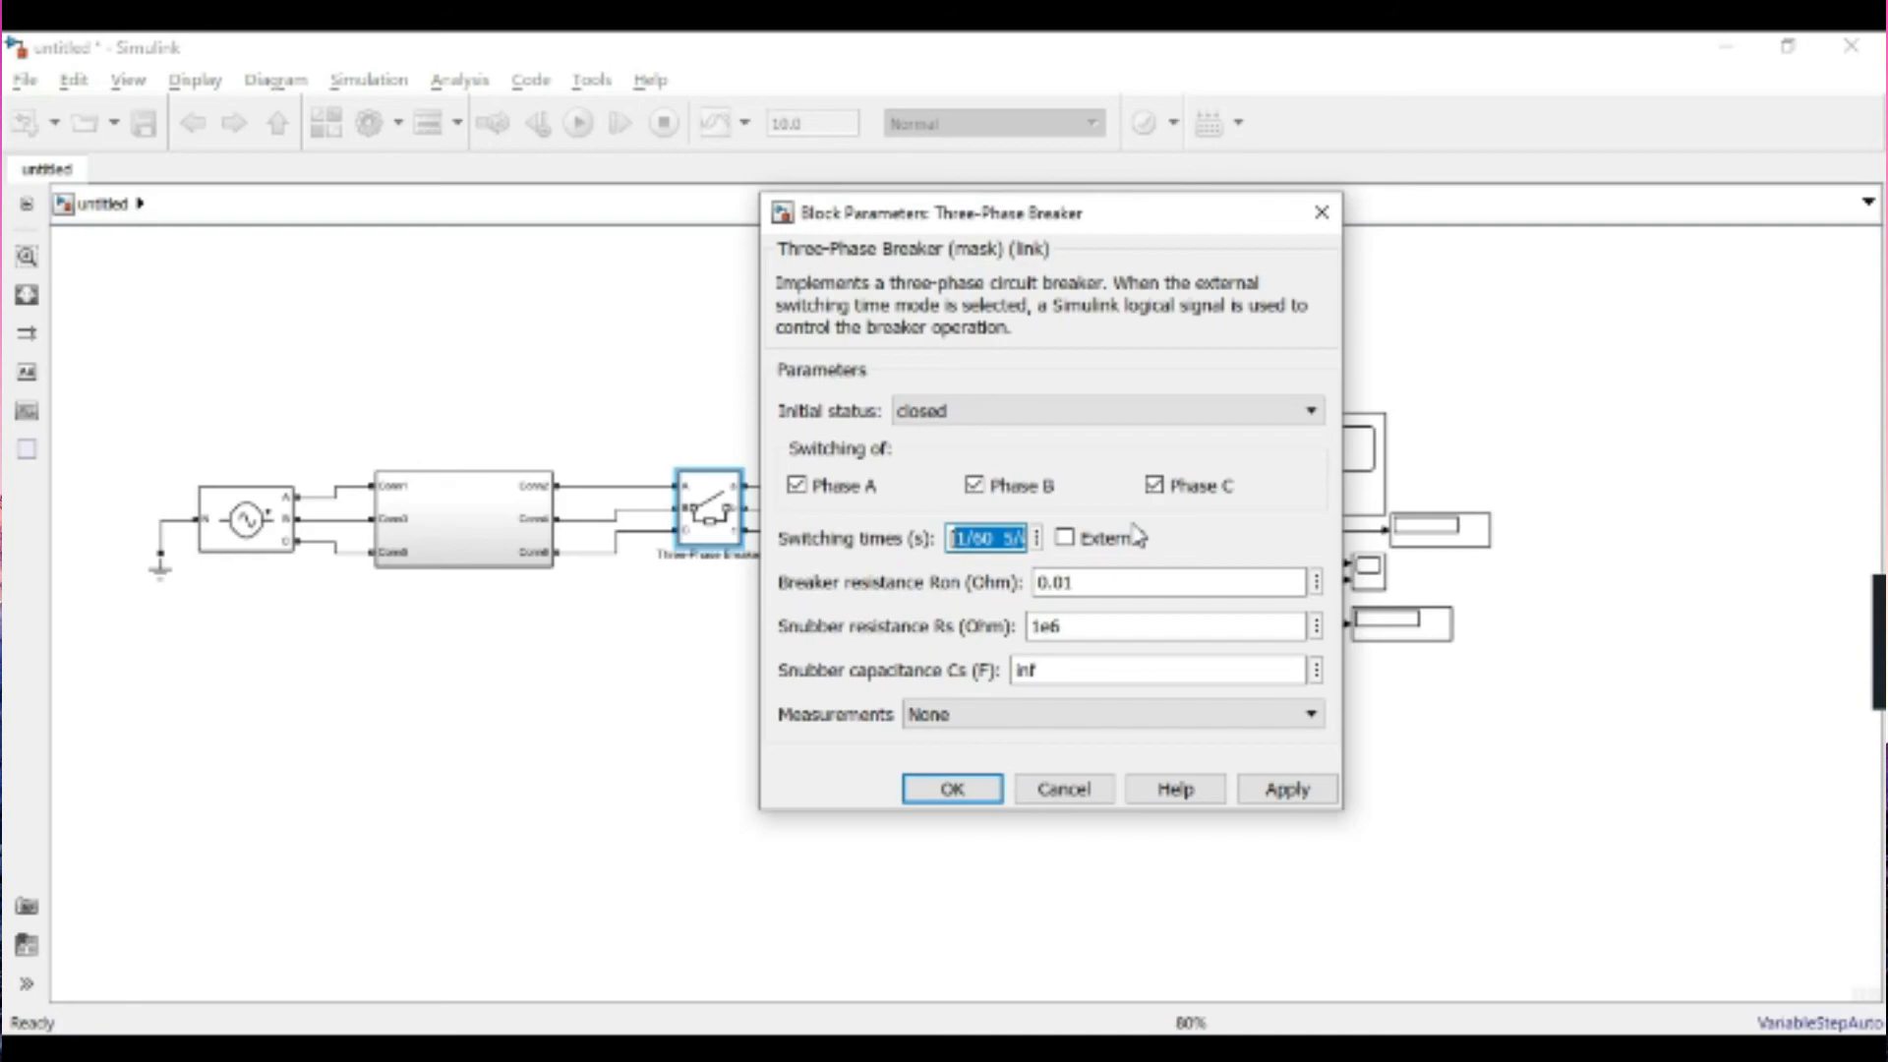
pyautogui.write('[1.7')
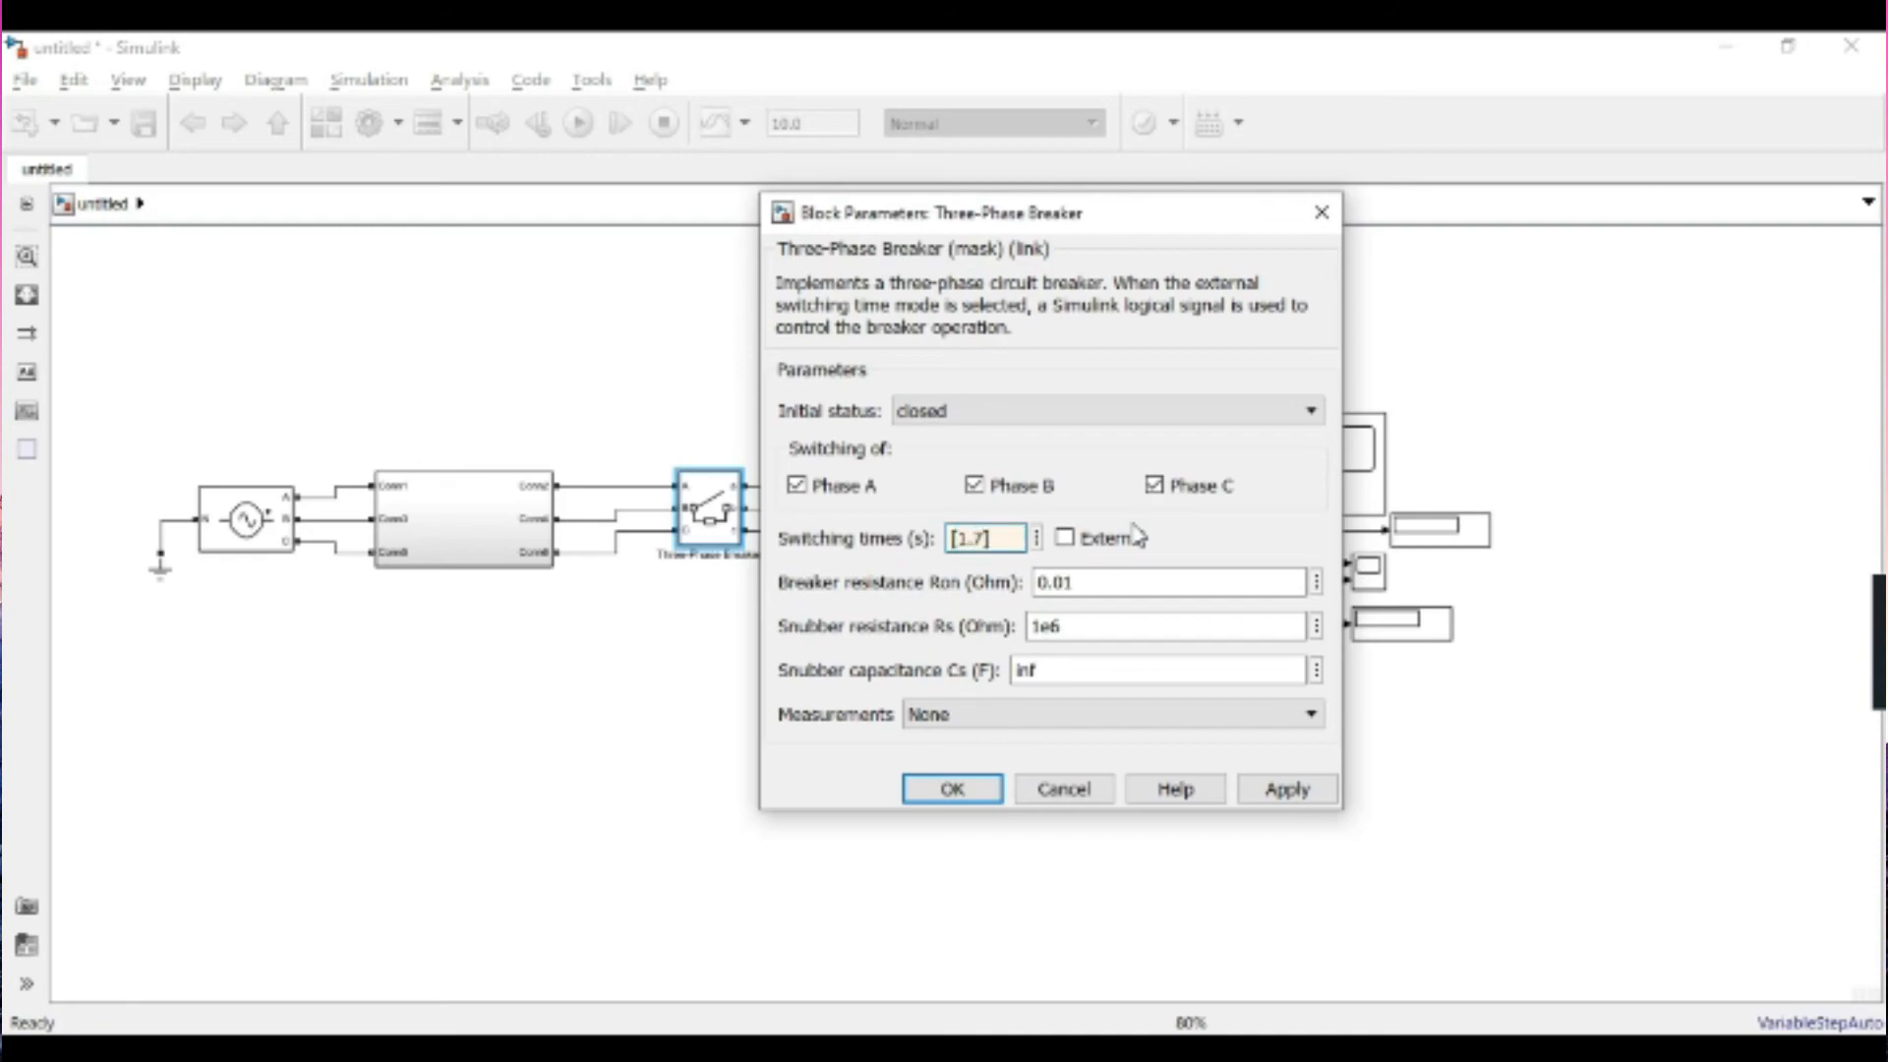
pyautogui.click(952, 791)
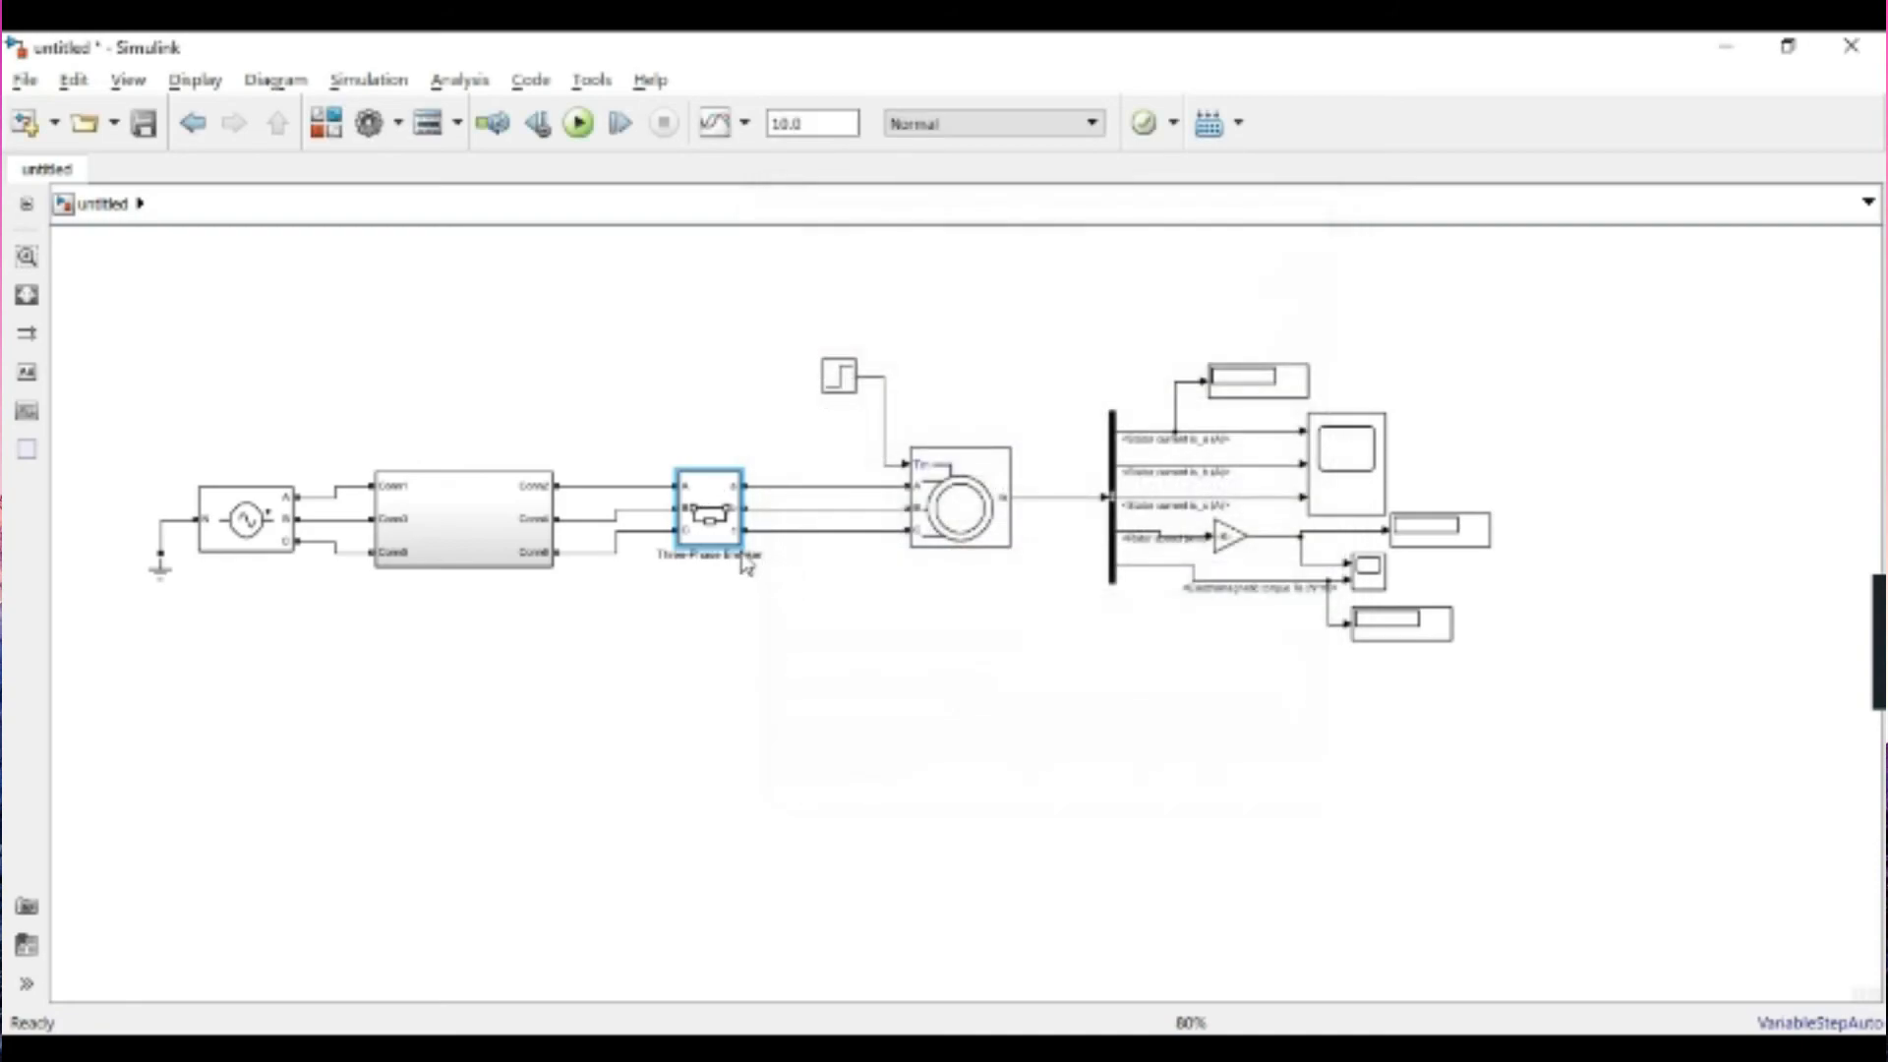
# - Add a Parallel RLC Branch block in the empty area above the subsystem and breaker
pyautogui.doubleClick(565, 325)
pyautogui.write('parallel')
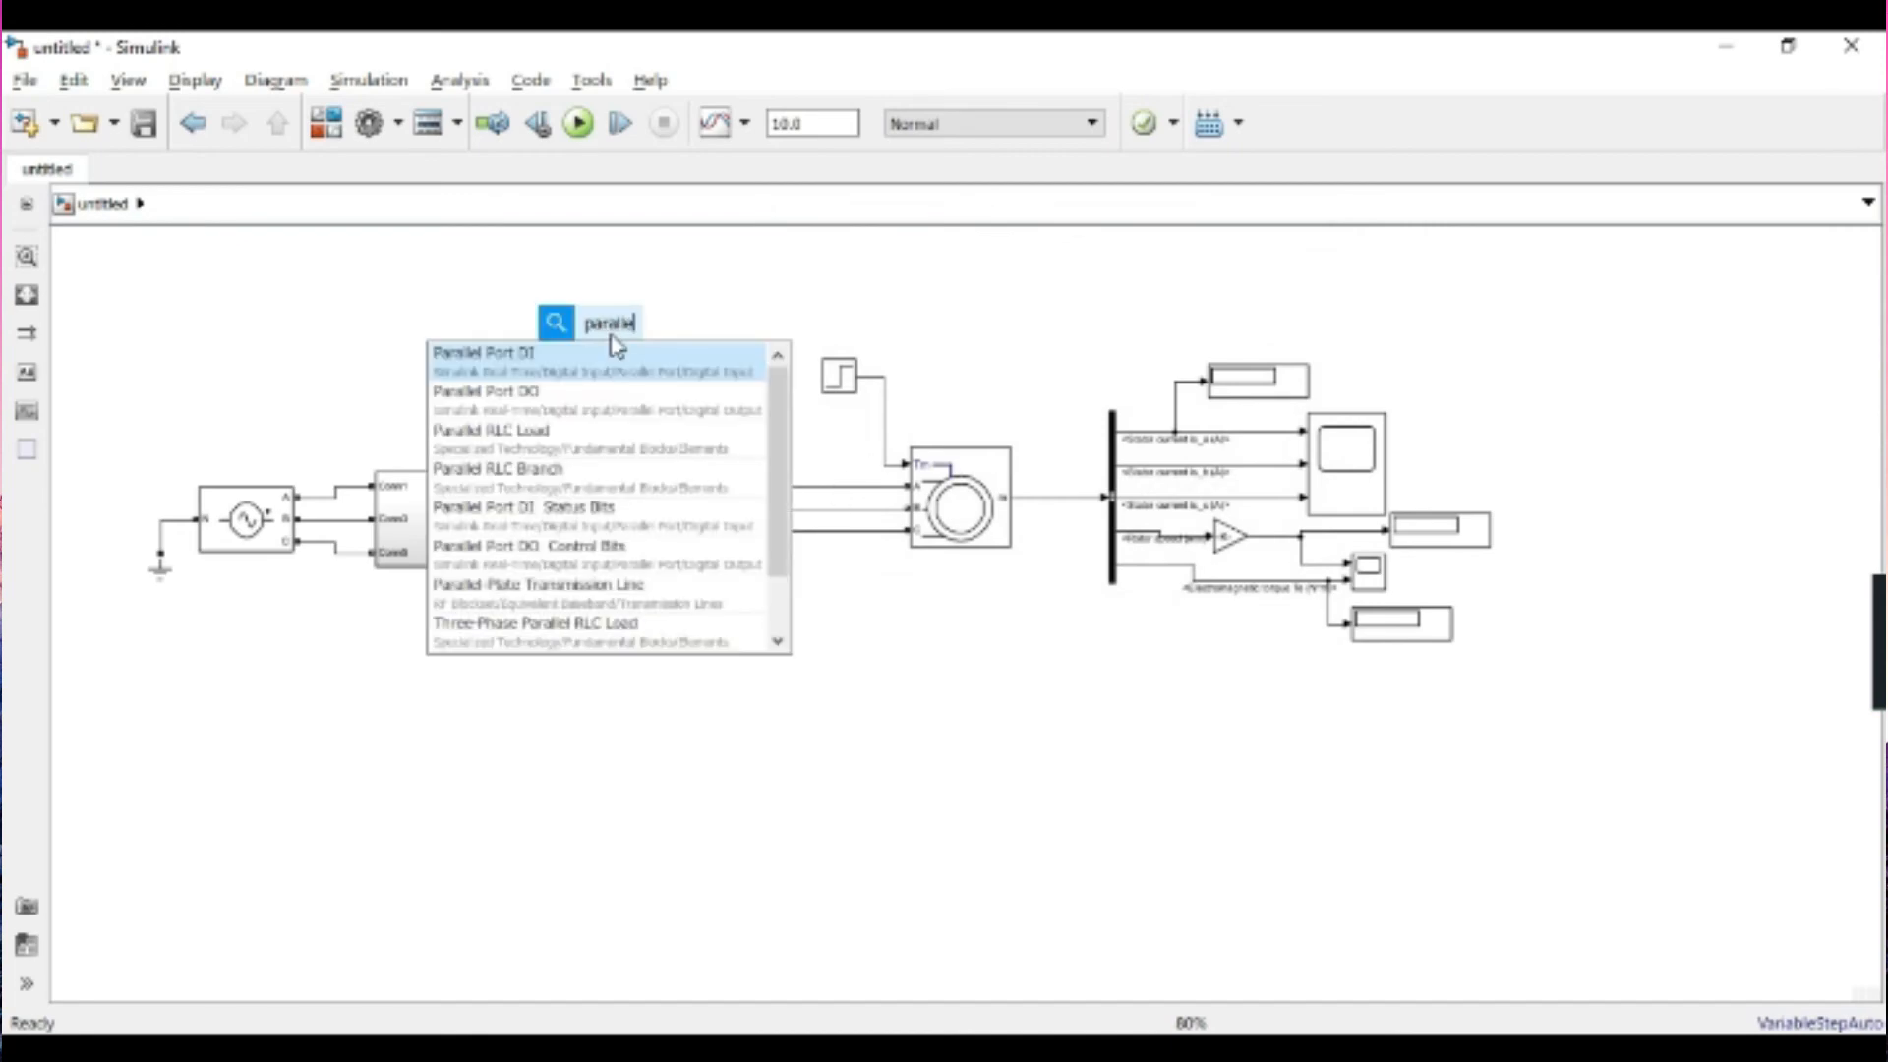
pyautogui.press('Down')
pyautogui.press('Down')
pyautogui.press('Down')
pyautogui.press('Return')
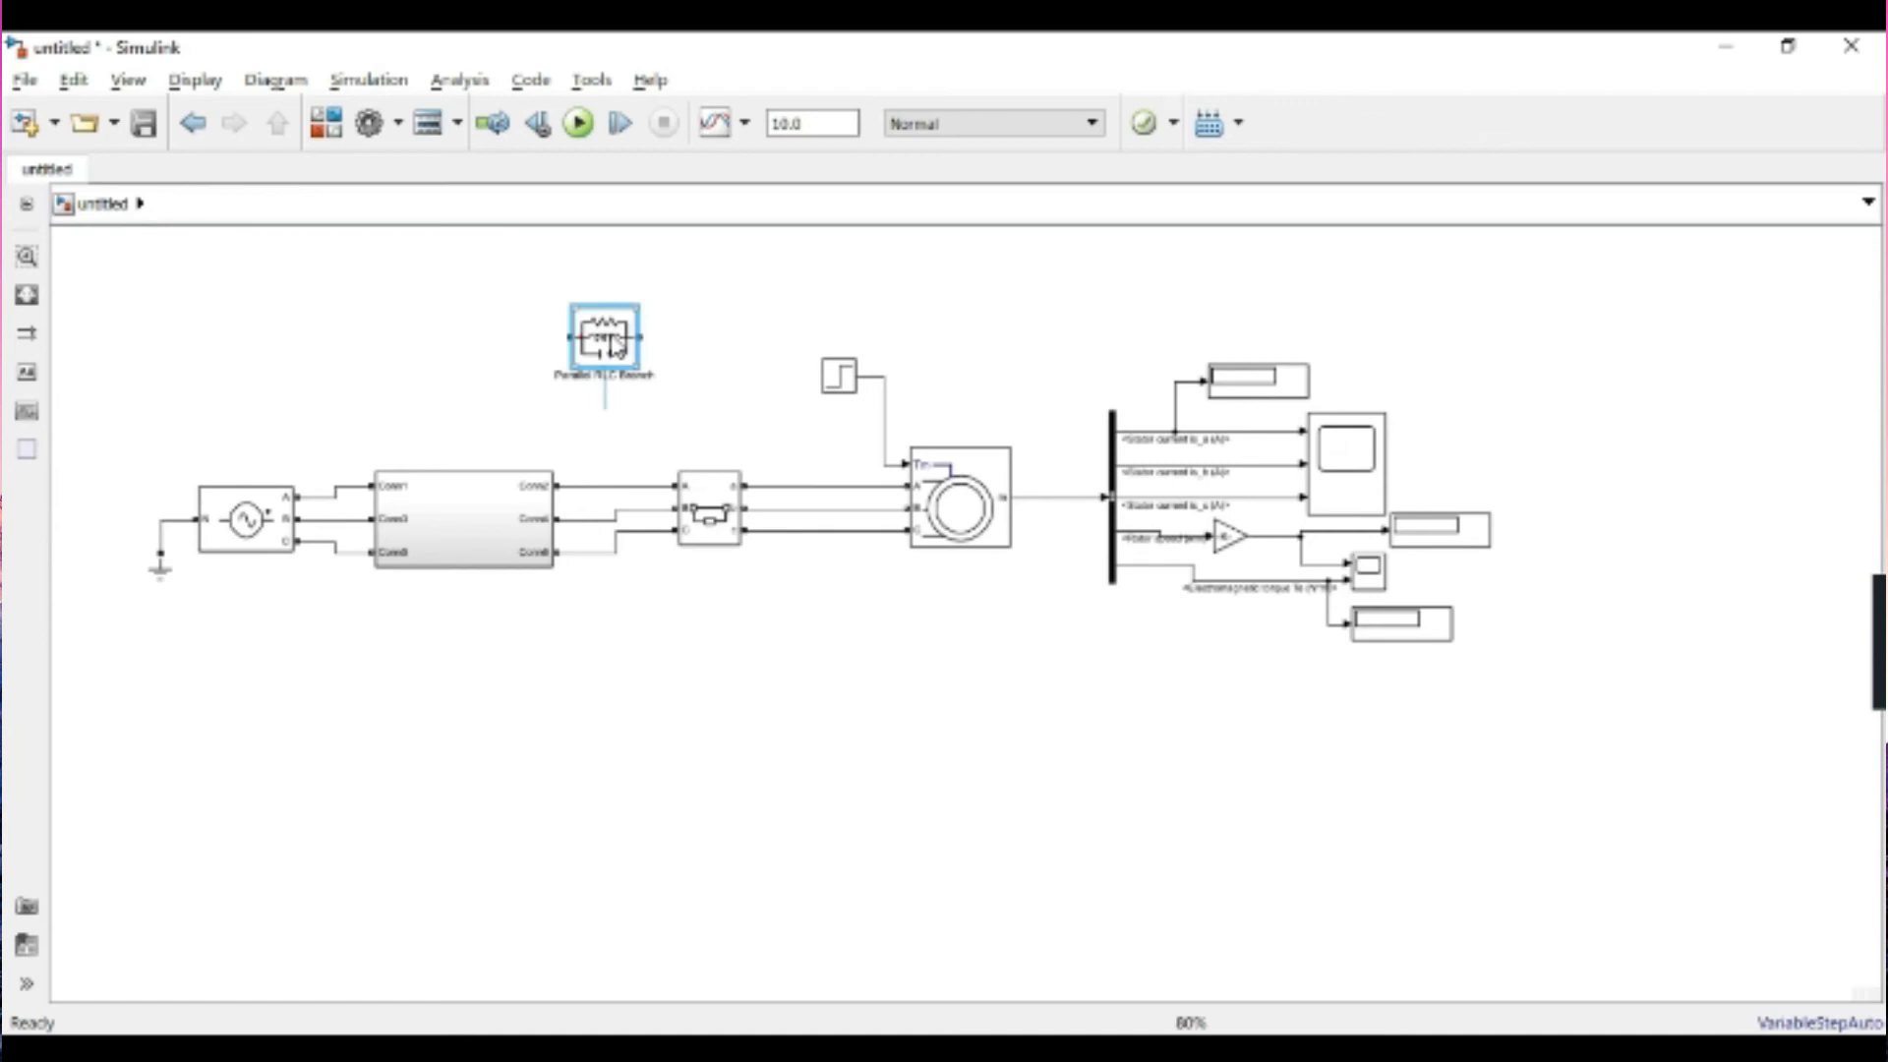
# - Set the Parallel RLC Branch's type to L with an inductance of 10e-3 H
pyautogui.doubleClick(615, 344)
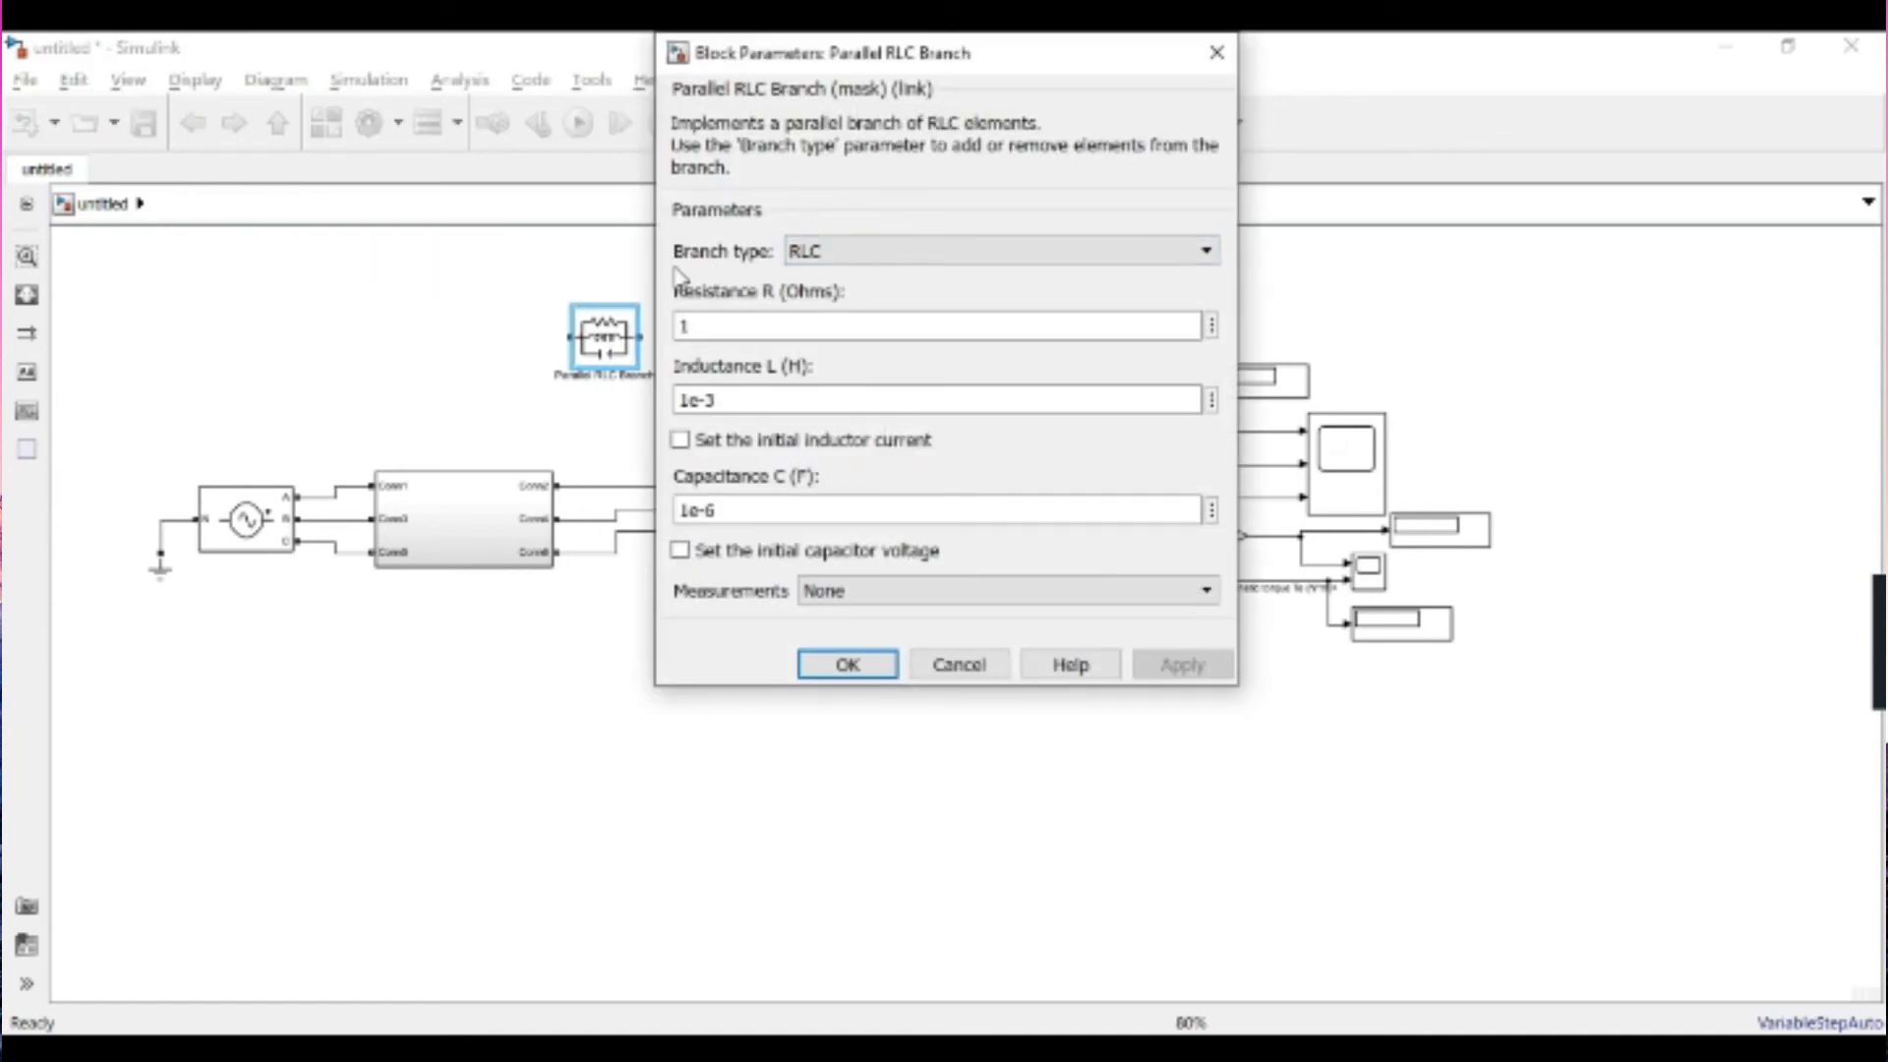
pyautogui.click(870, 253)
pyautogui.click(843, 326)
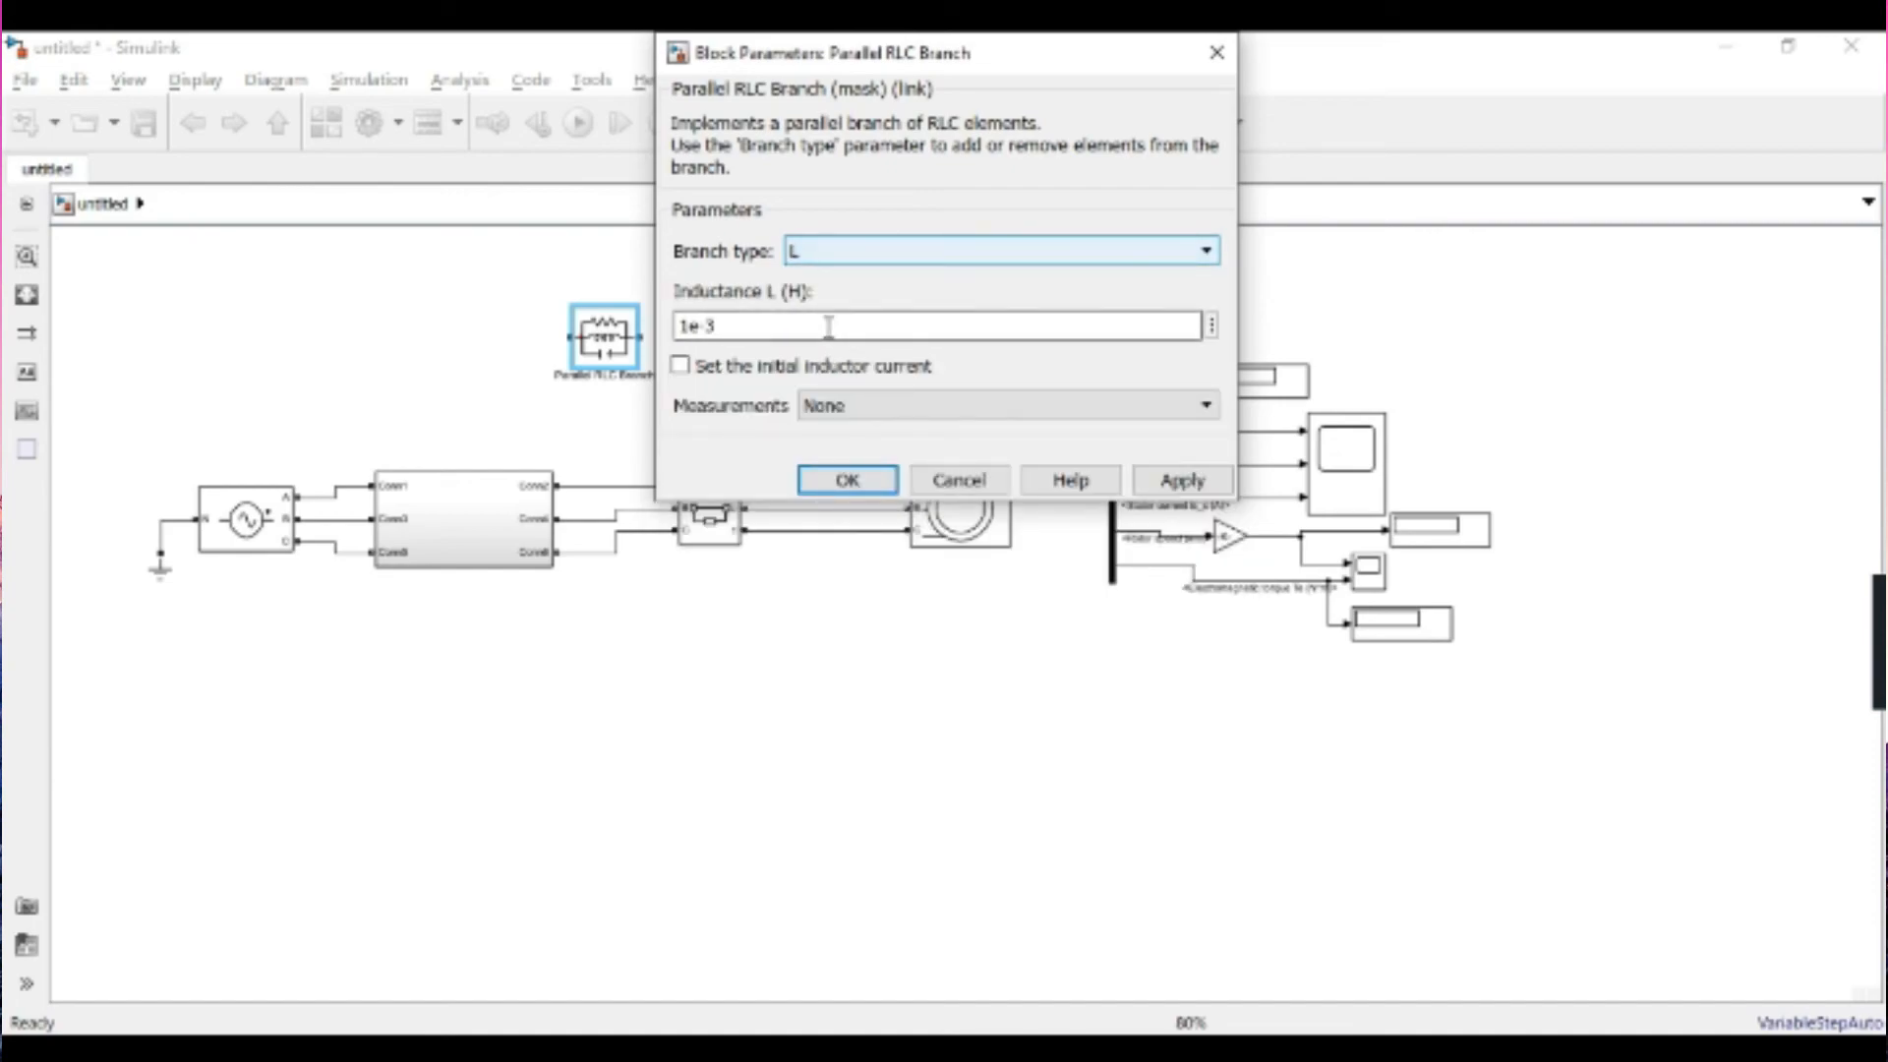
pyautogui.doubleClick(695, 326)
pyautogui.click(690, 325)
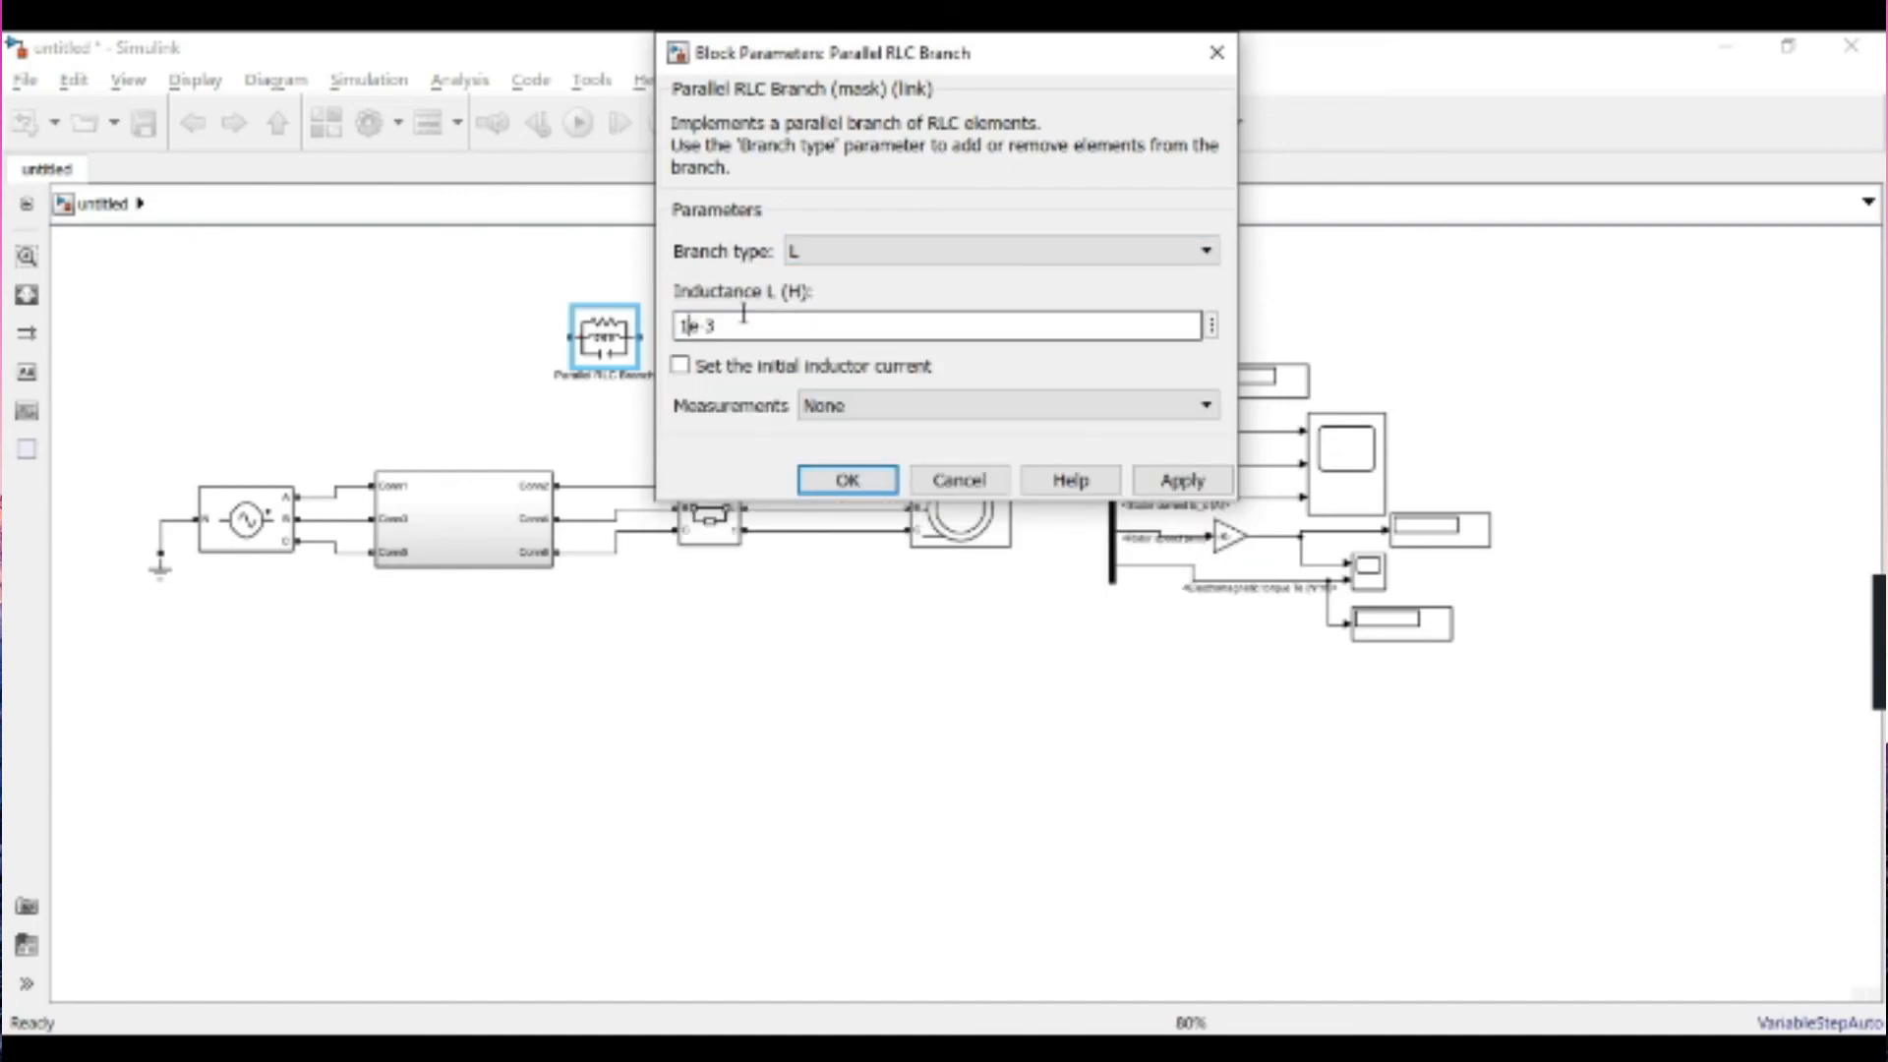
pyautogui.write('0')
pyautogui.press('Return')
# - Make two copies of the inductor branch, remove the stray line on the original and place it above the copy near the breaker
pyautogui.moveTo(588, 349); pyautogui.dragTo(466, 367)
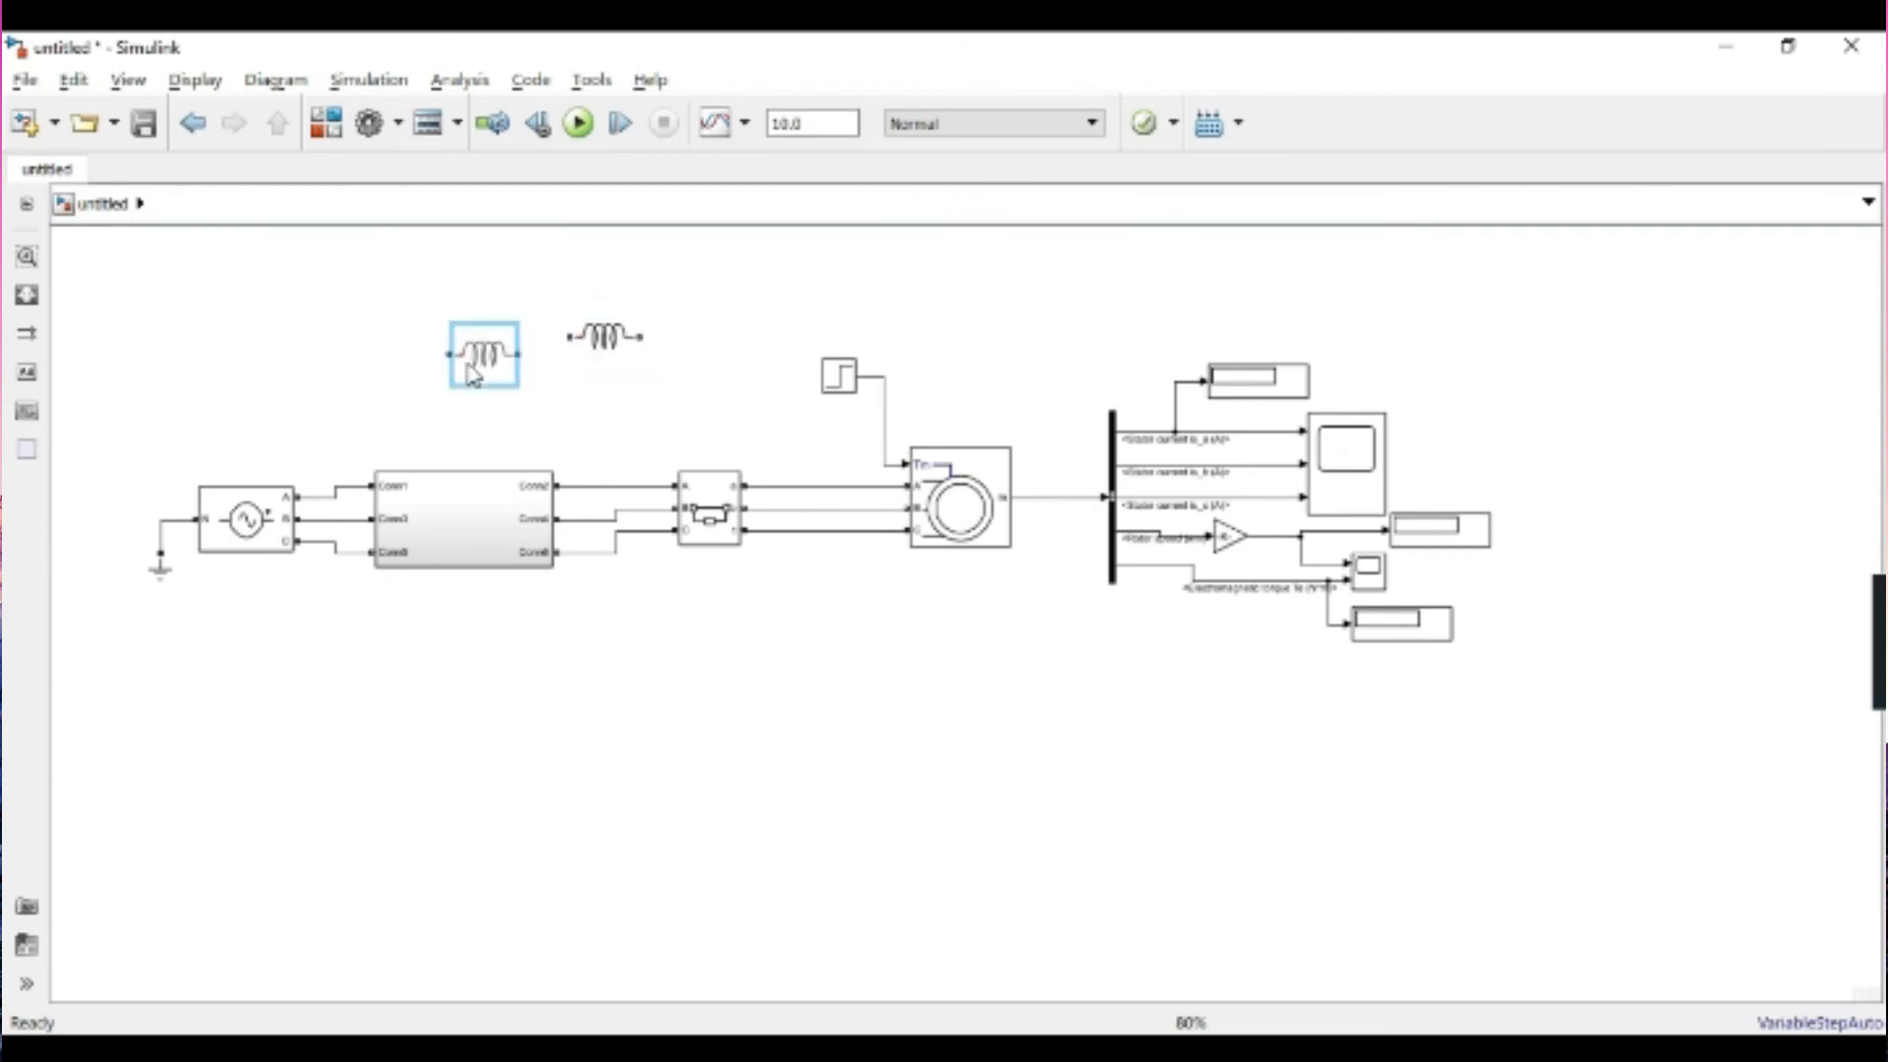
pyautogui.moveTo(625, 345); pyautogui.dragTo(745, 438)
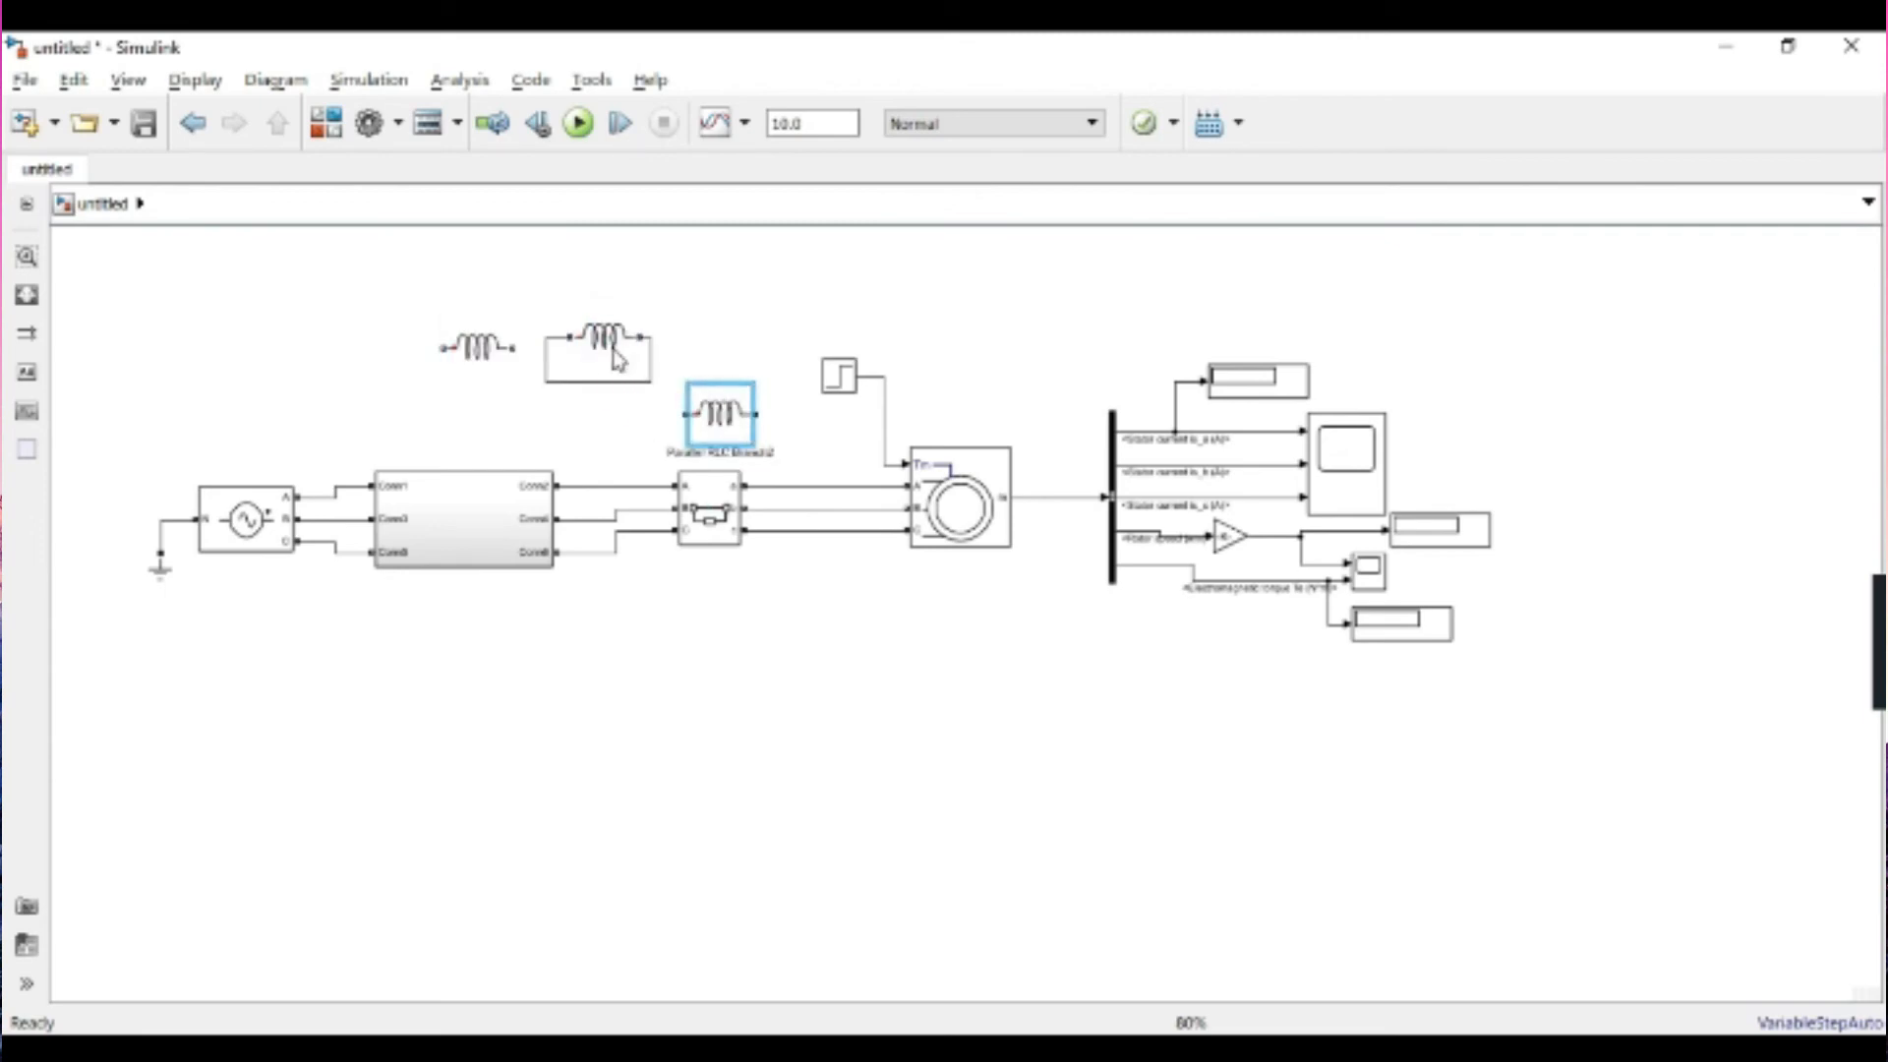
pyautogui.click(634, 386)
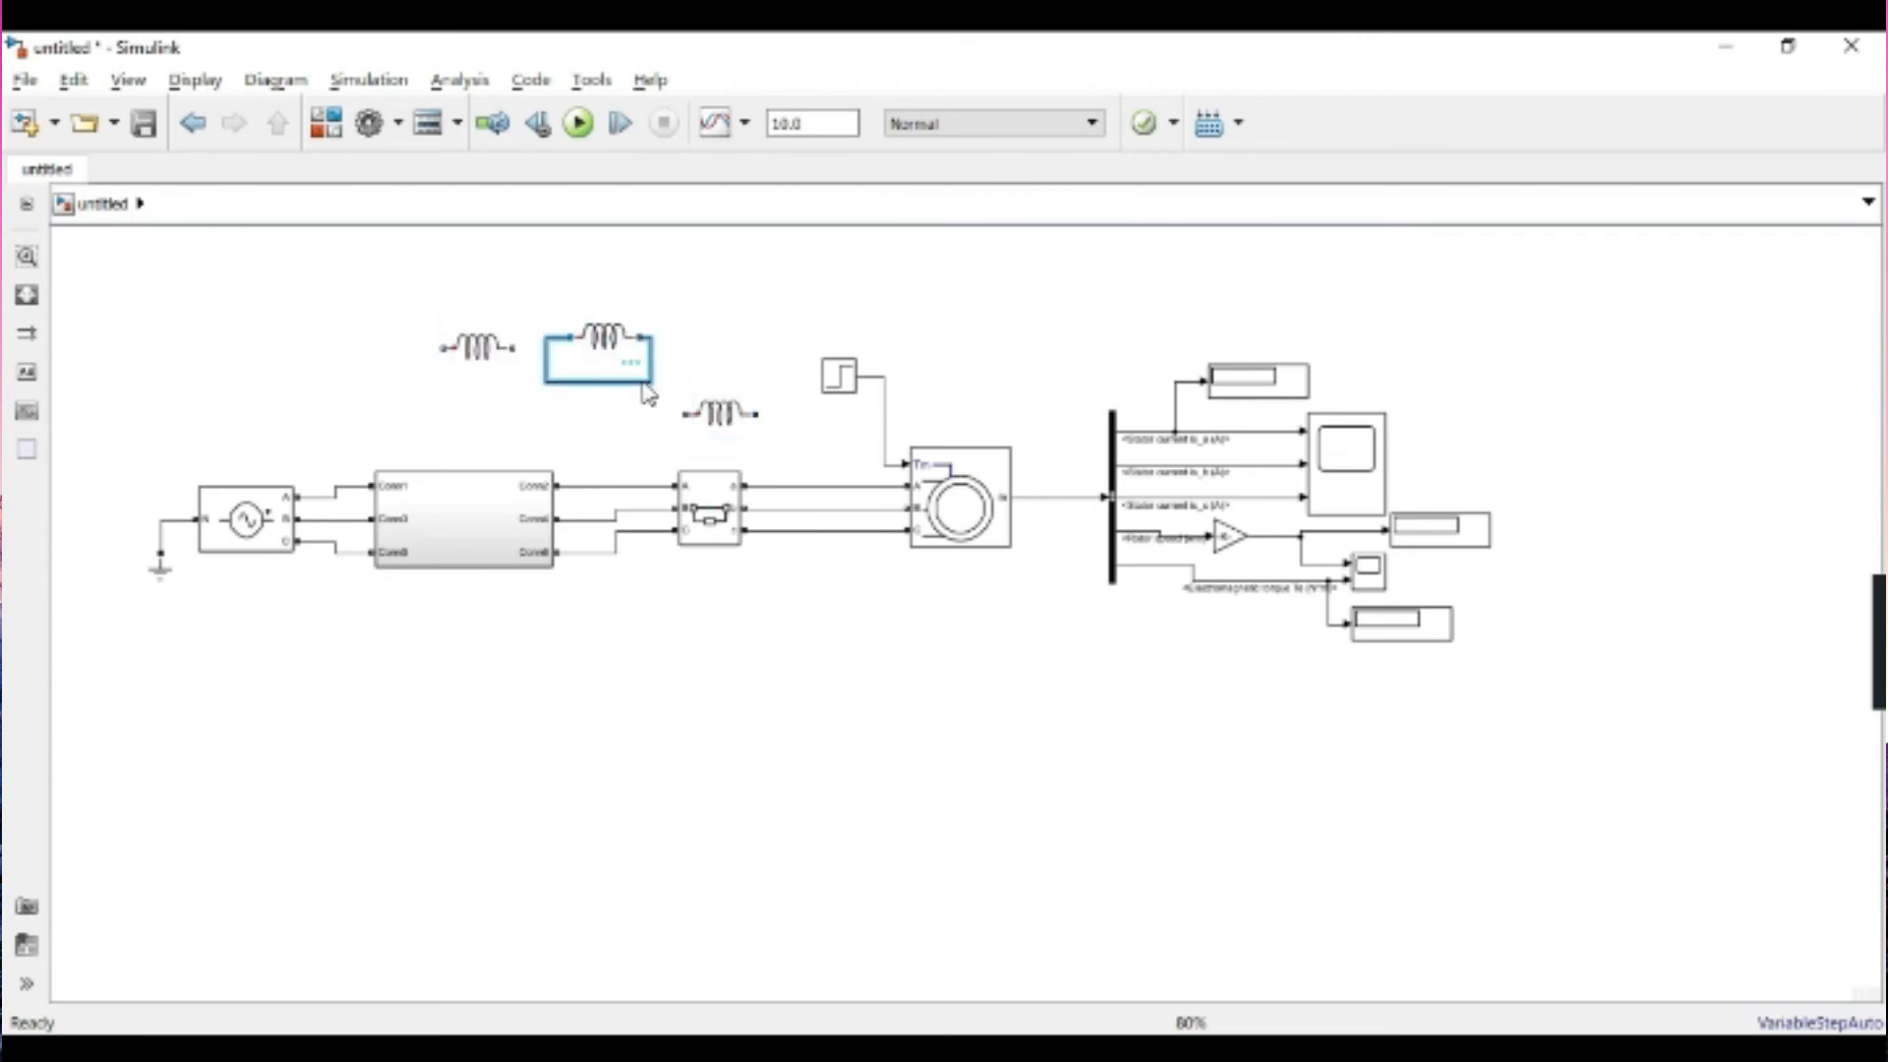
pyautogui.press('Delete')
pyautogui.moveTo(610, 343); pyautogui.dragTo(722, 341)
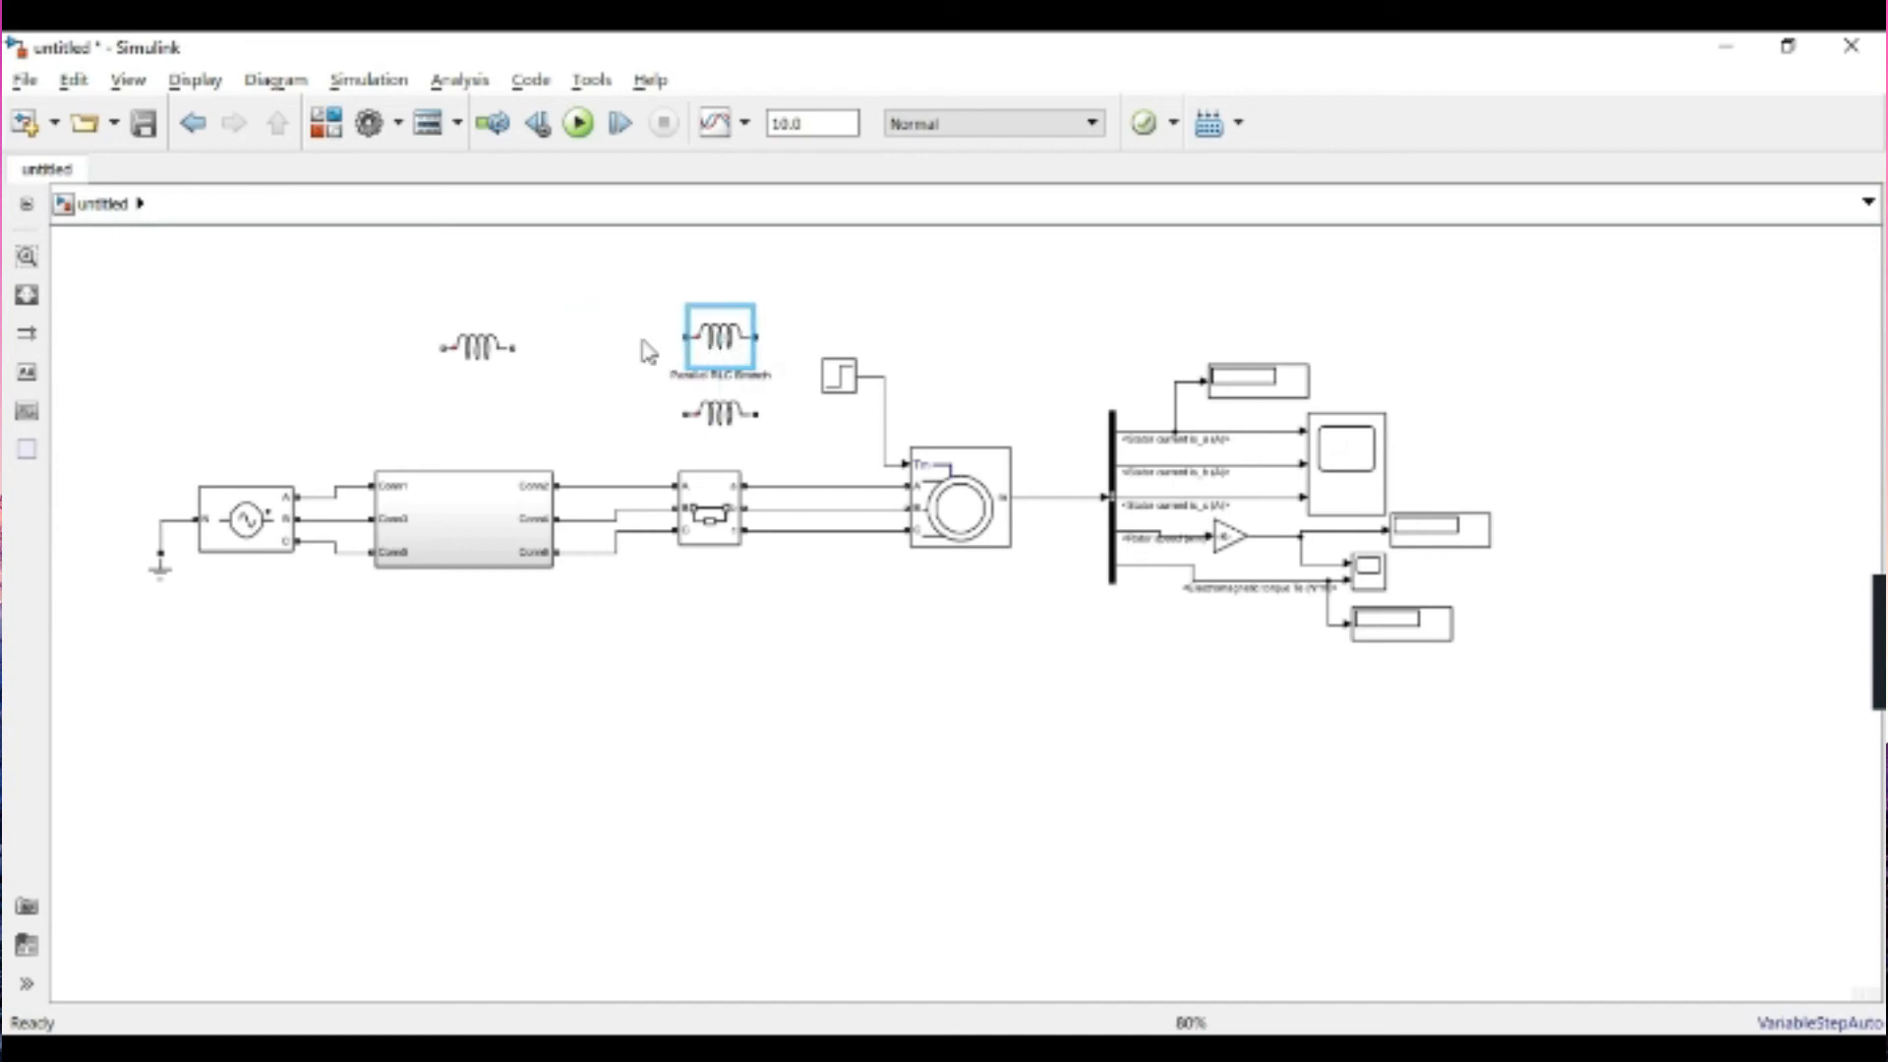
# - Stack the remaining inductor branch above the other two and place a copy of the three-phase breaker beside the stack, on the source side
pyautogui.moveTo(477, 346); pyautogui.dragTo(721, 270)
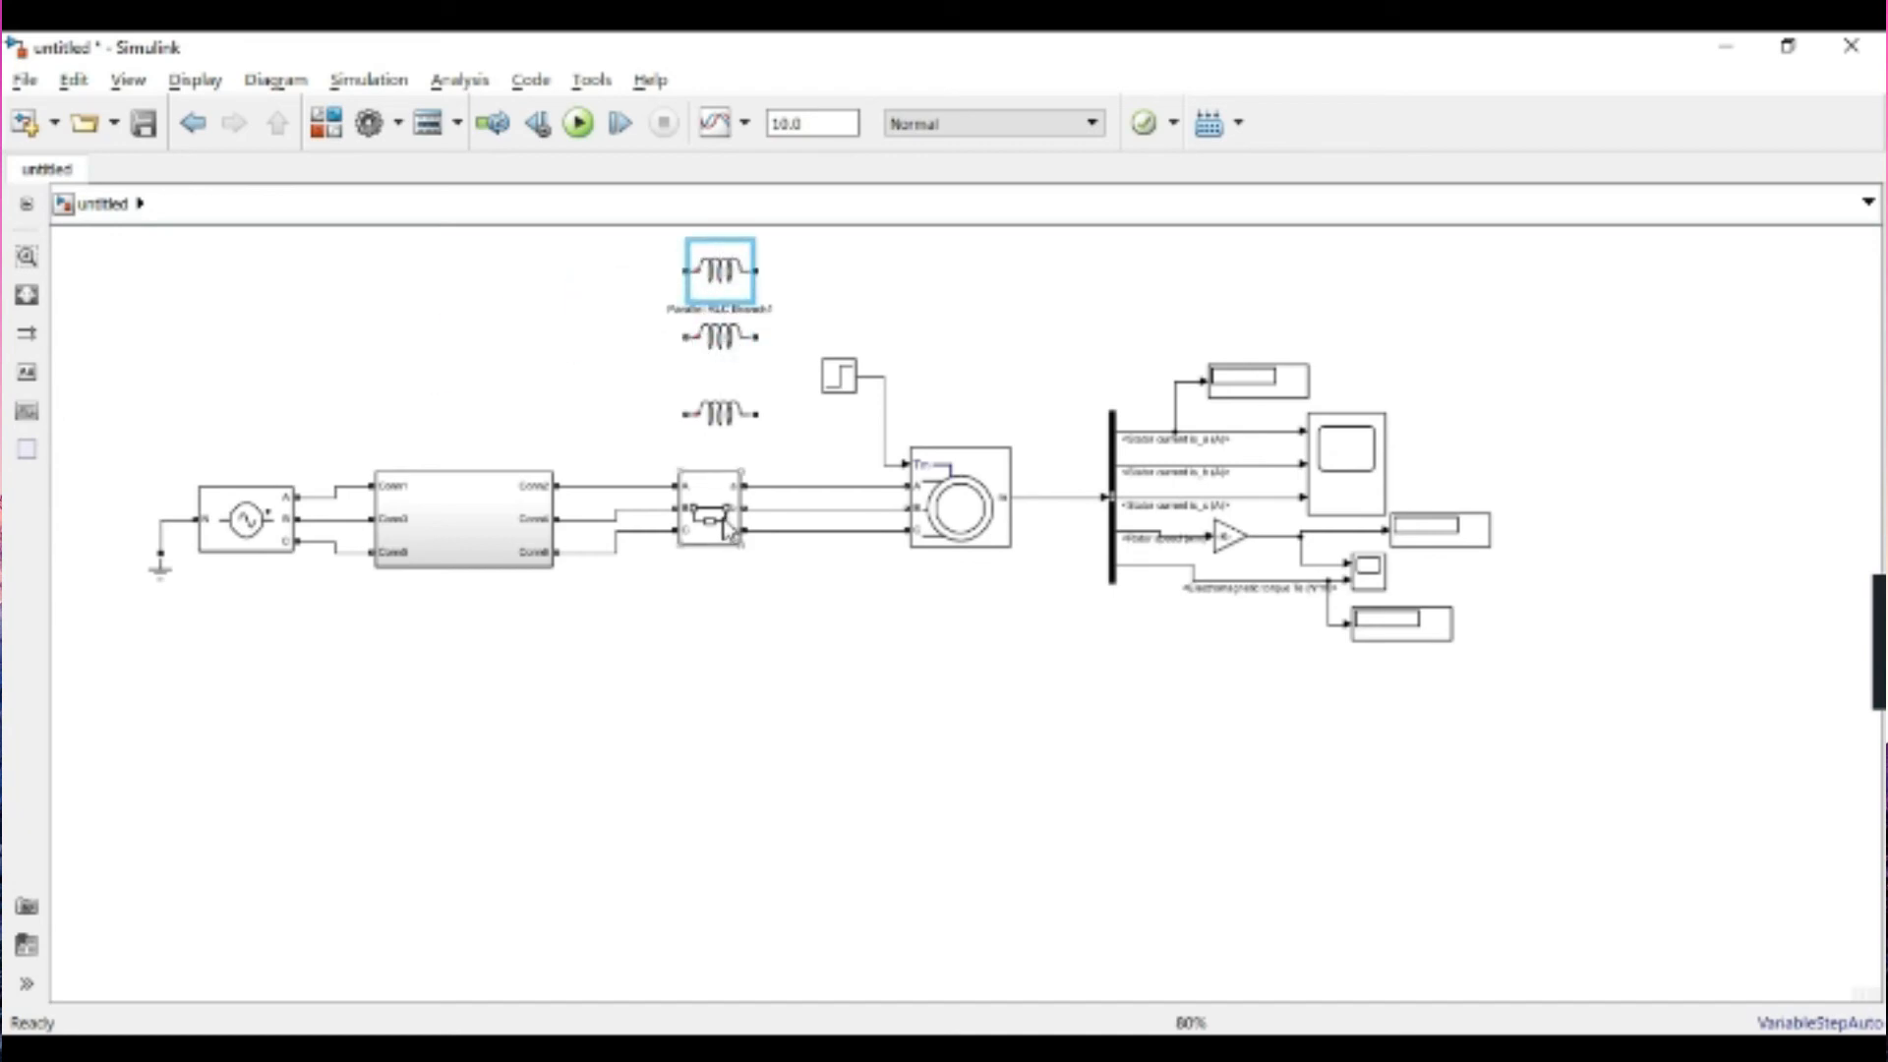
pyautogui.moveTo(732, 513); pyautogui.dragTo(551, 337)
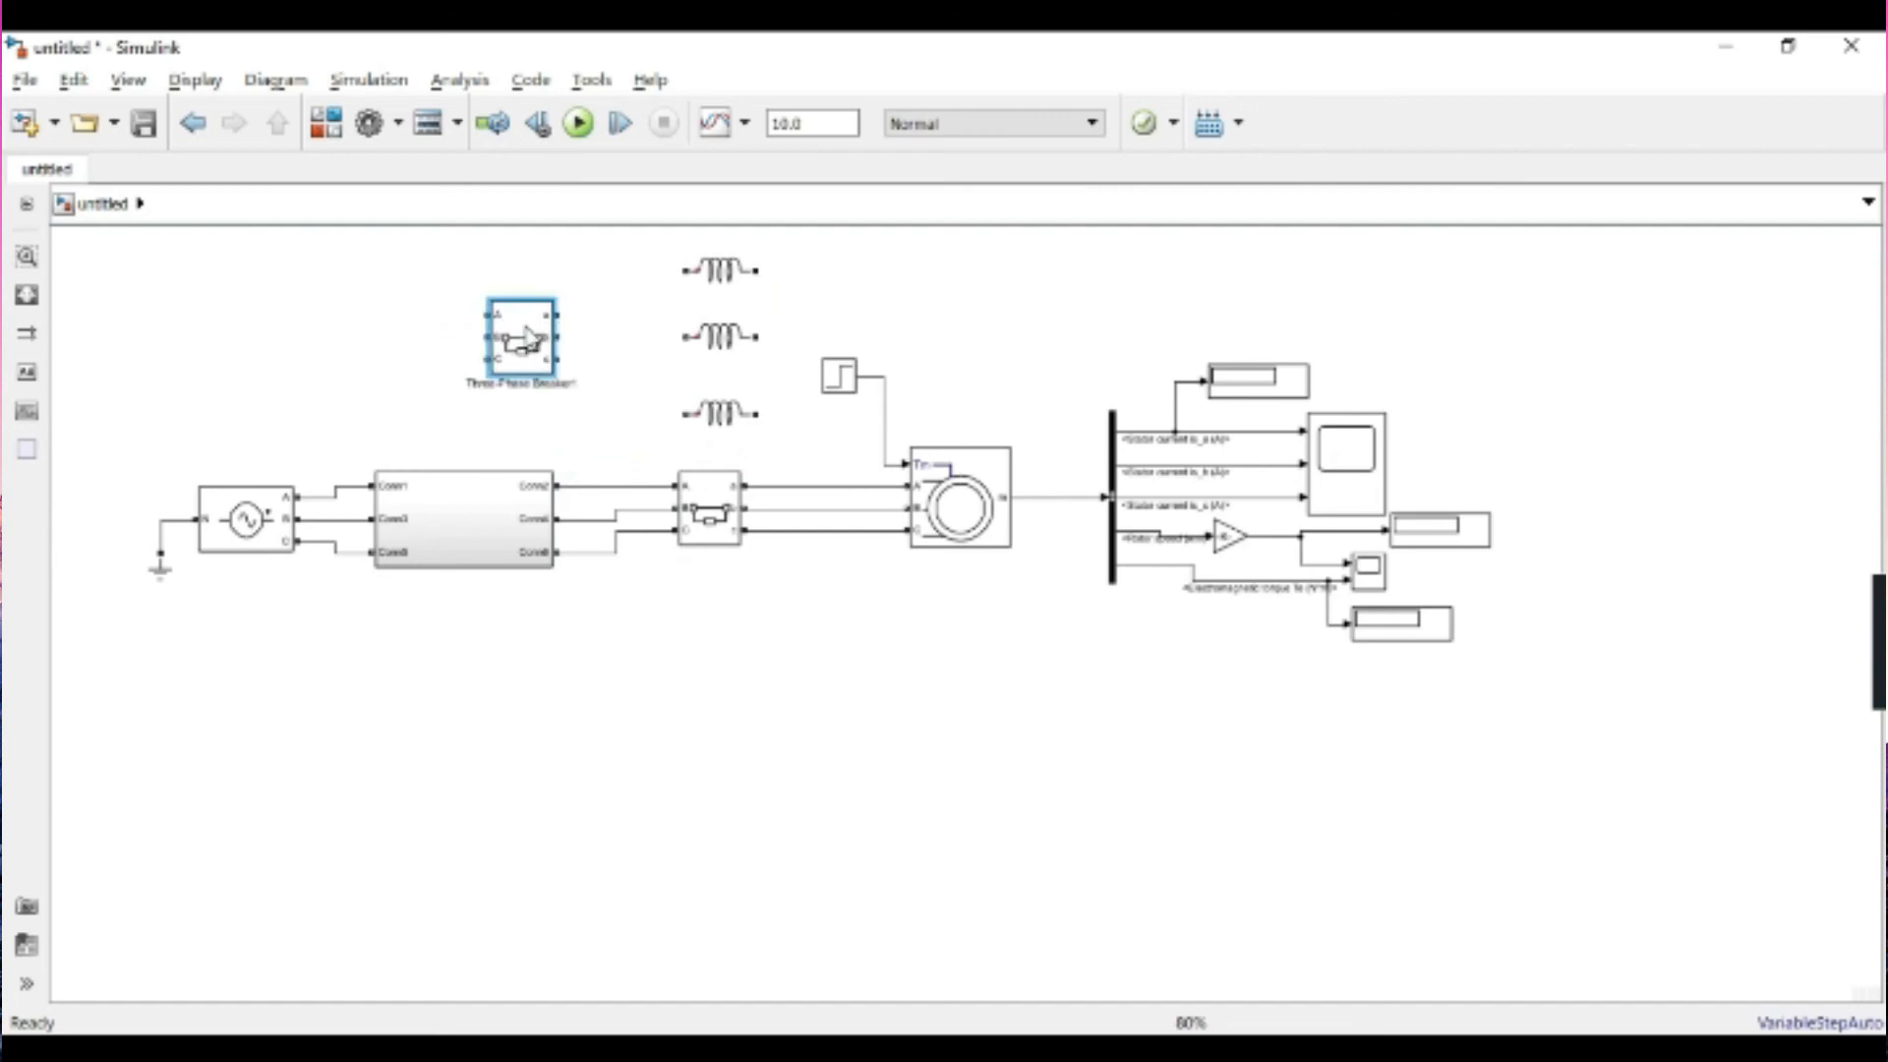
# - Connect outputs a, b and c of the copied breaker to the near ends of the three stacked inductors
pyautogui.moveTo(687, 275); pyautogui.dragTo(561, 308)
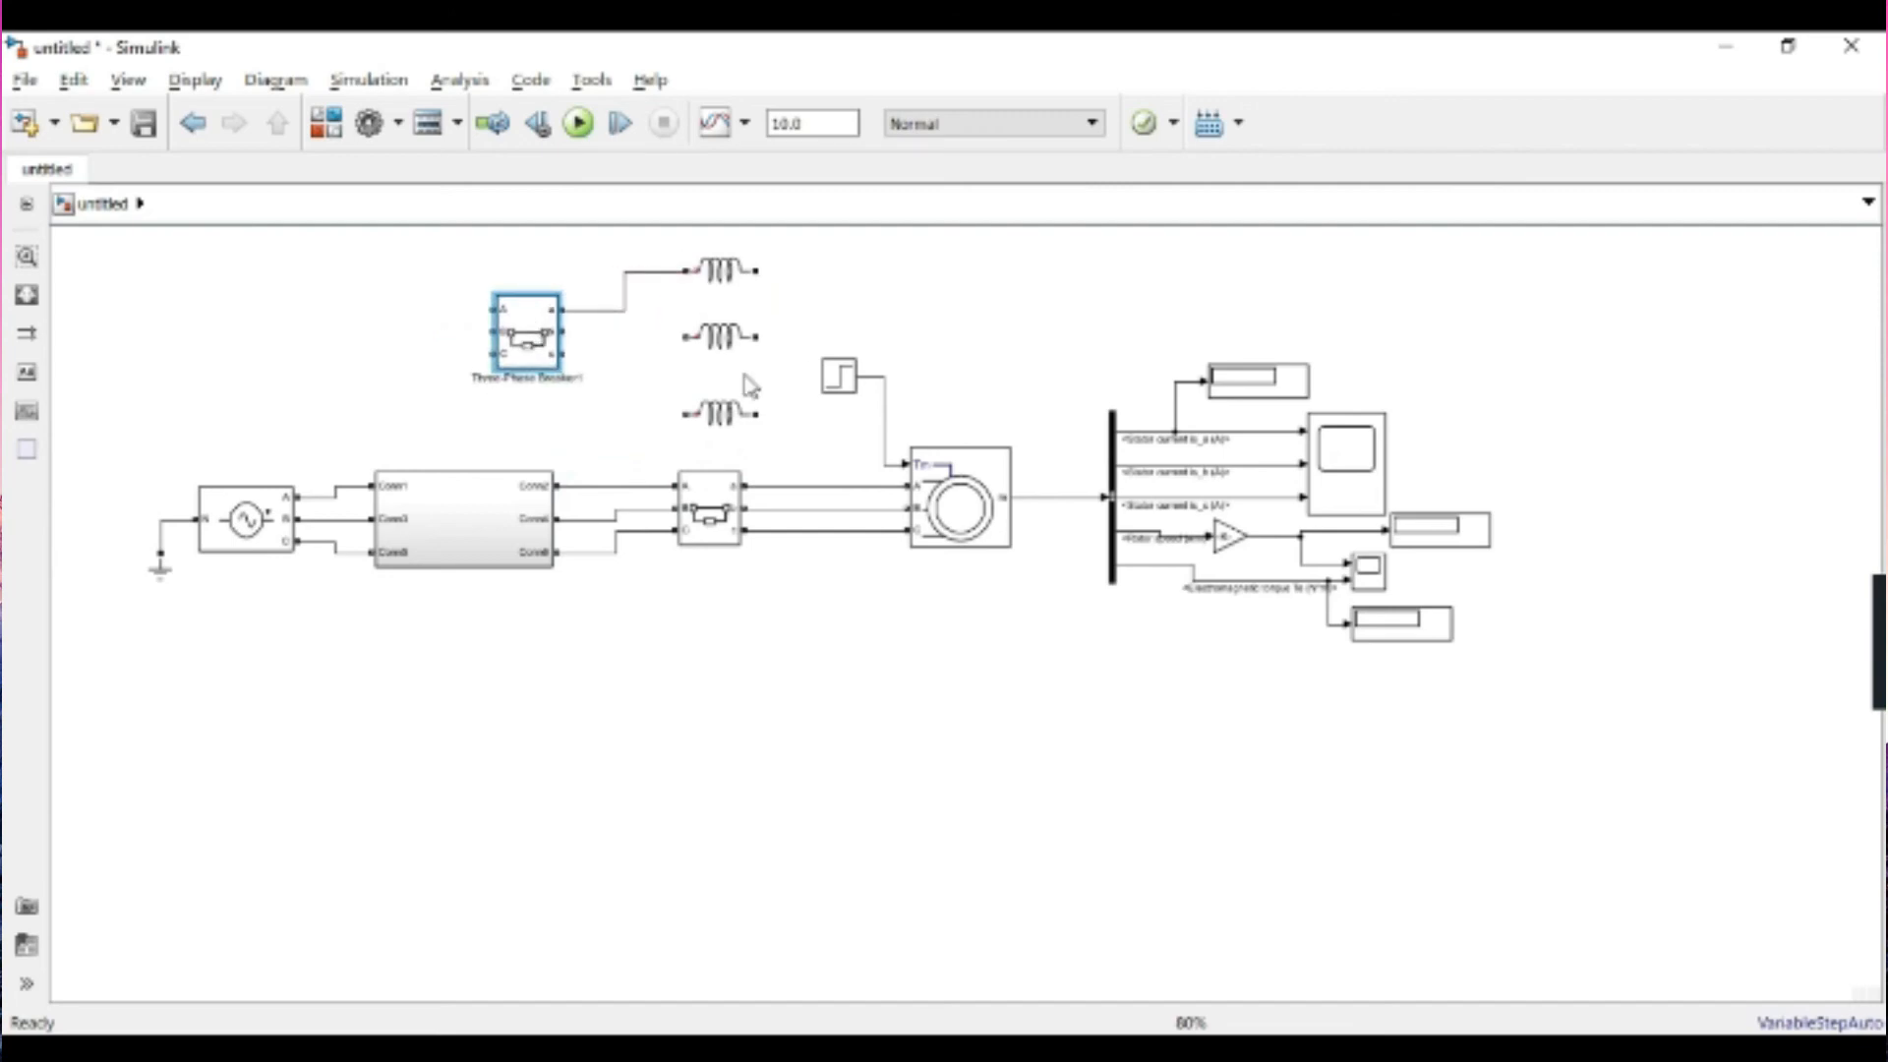
pyautogui.moveTo(680, 338); pyautogui.dragTo(562, 338)
pyautogui.moveTo(685, 414); pyautogui.dragTo(562, 355)
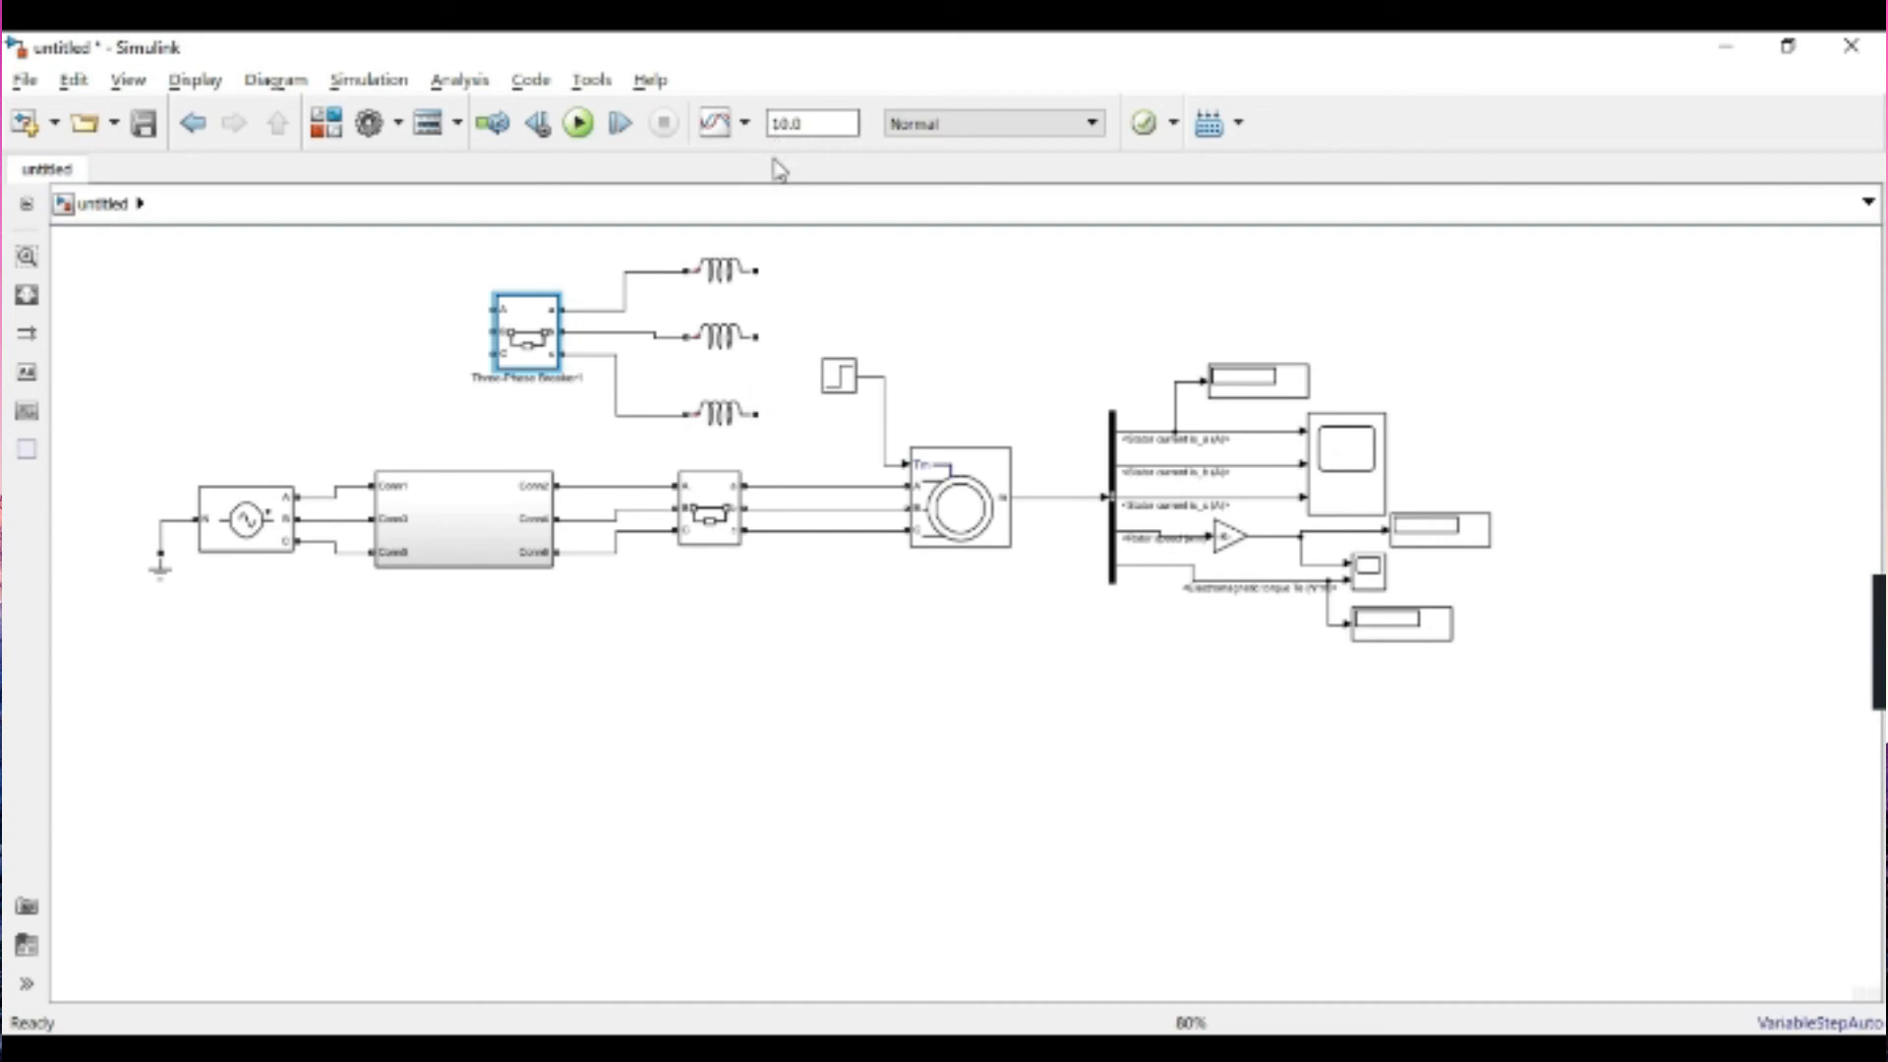
# - Connect the free ends of the three inductors to the motor's phase lines A, B and C after the lower breaker
pyautogui.moveTo(755, 271); pyautogui.dragTo(786, 486)
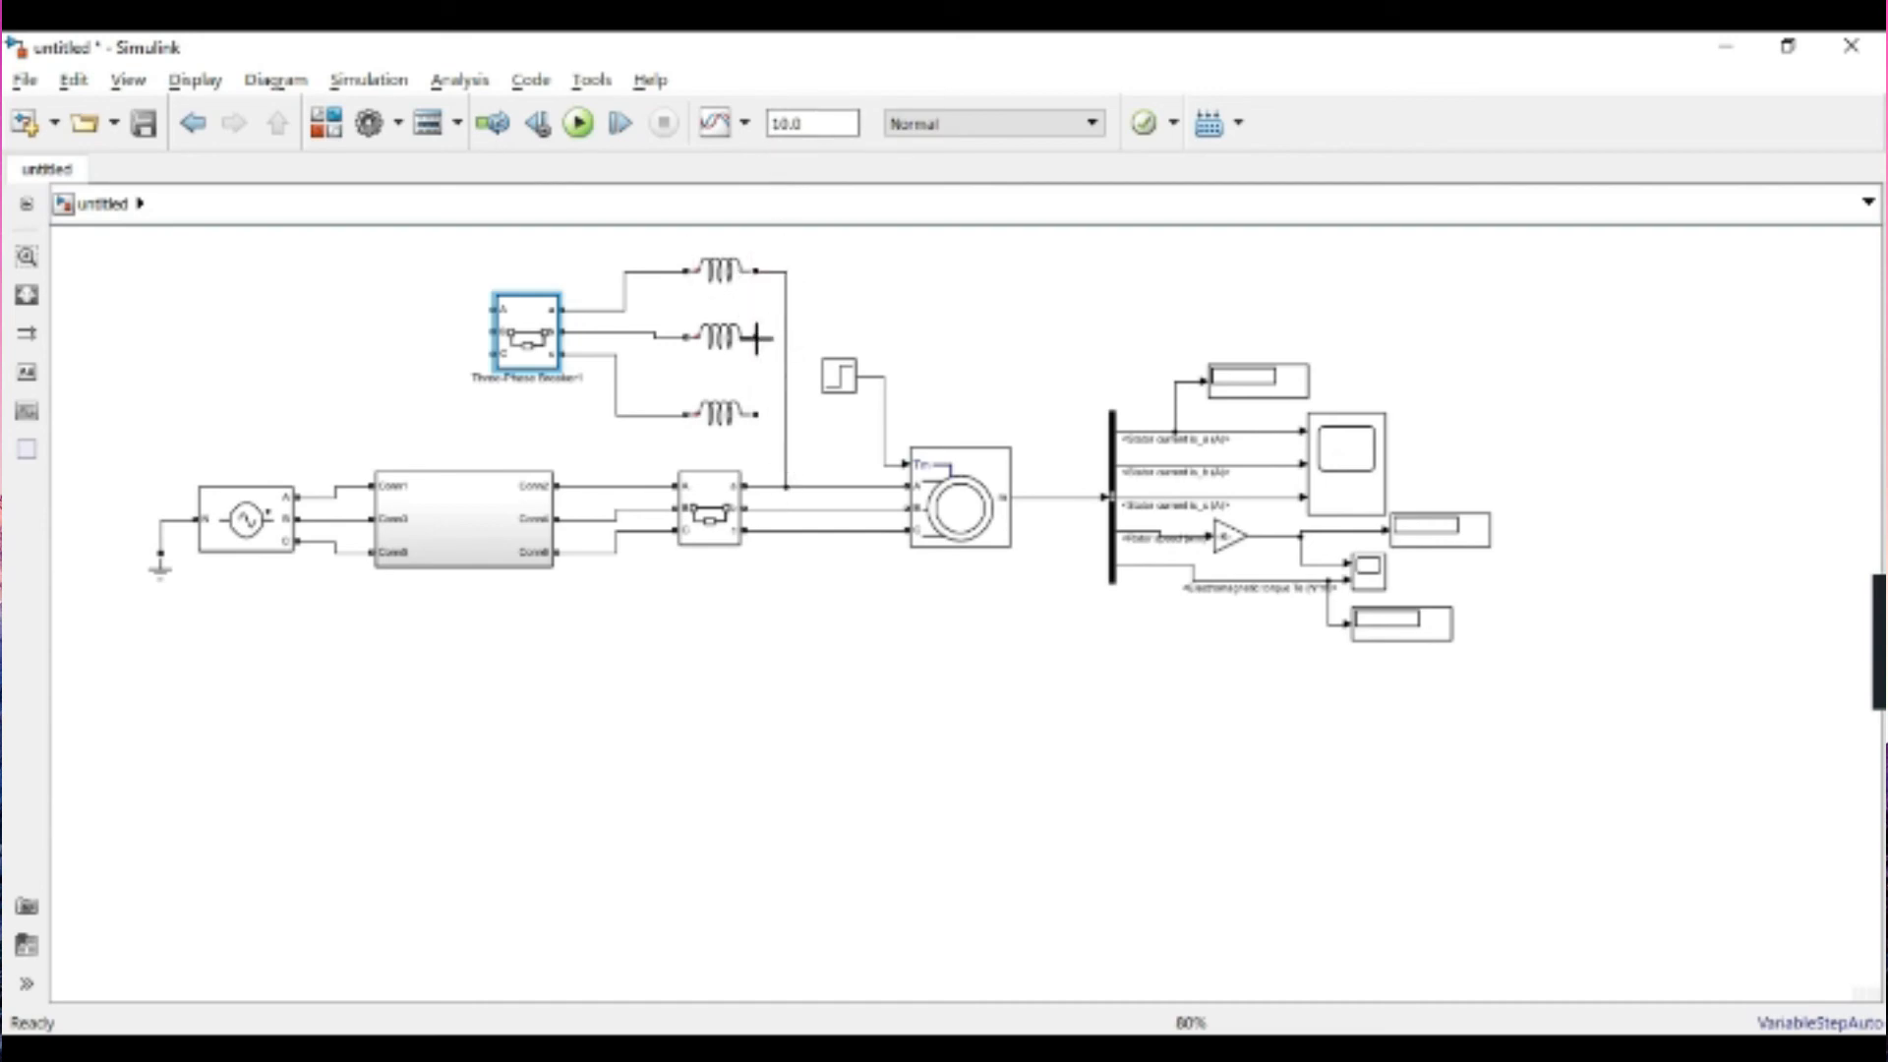
pyautogui.moveTo(756, 338)
pyautogui.mouseDown()
pyautogui.moveTo(773, 486)
pyautogui.moveTo(797, 458)
pyautogui.mouseUp()
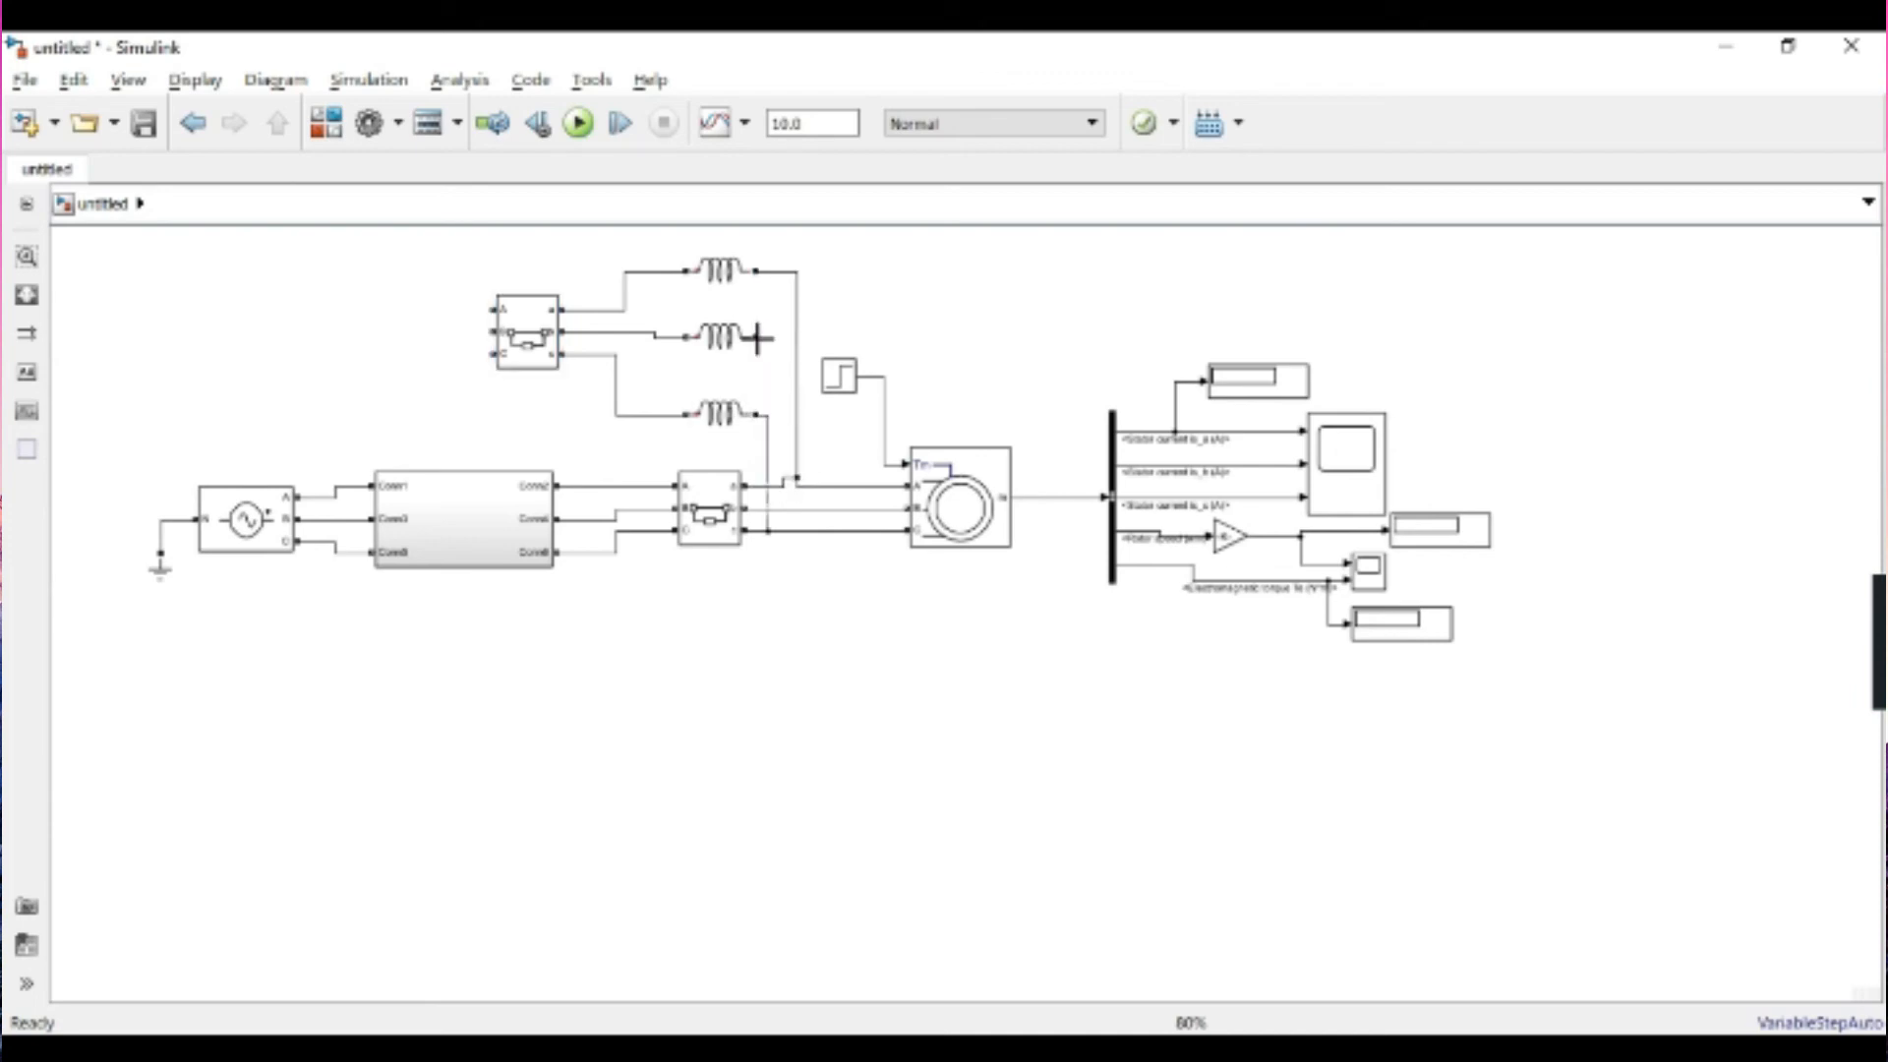
pyautogui.moveTo(757, 338); pyautogui.dragTo(786, 507)
pyautogui.click(786, 492)
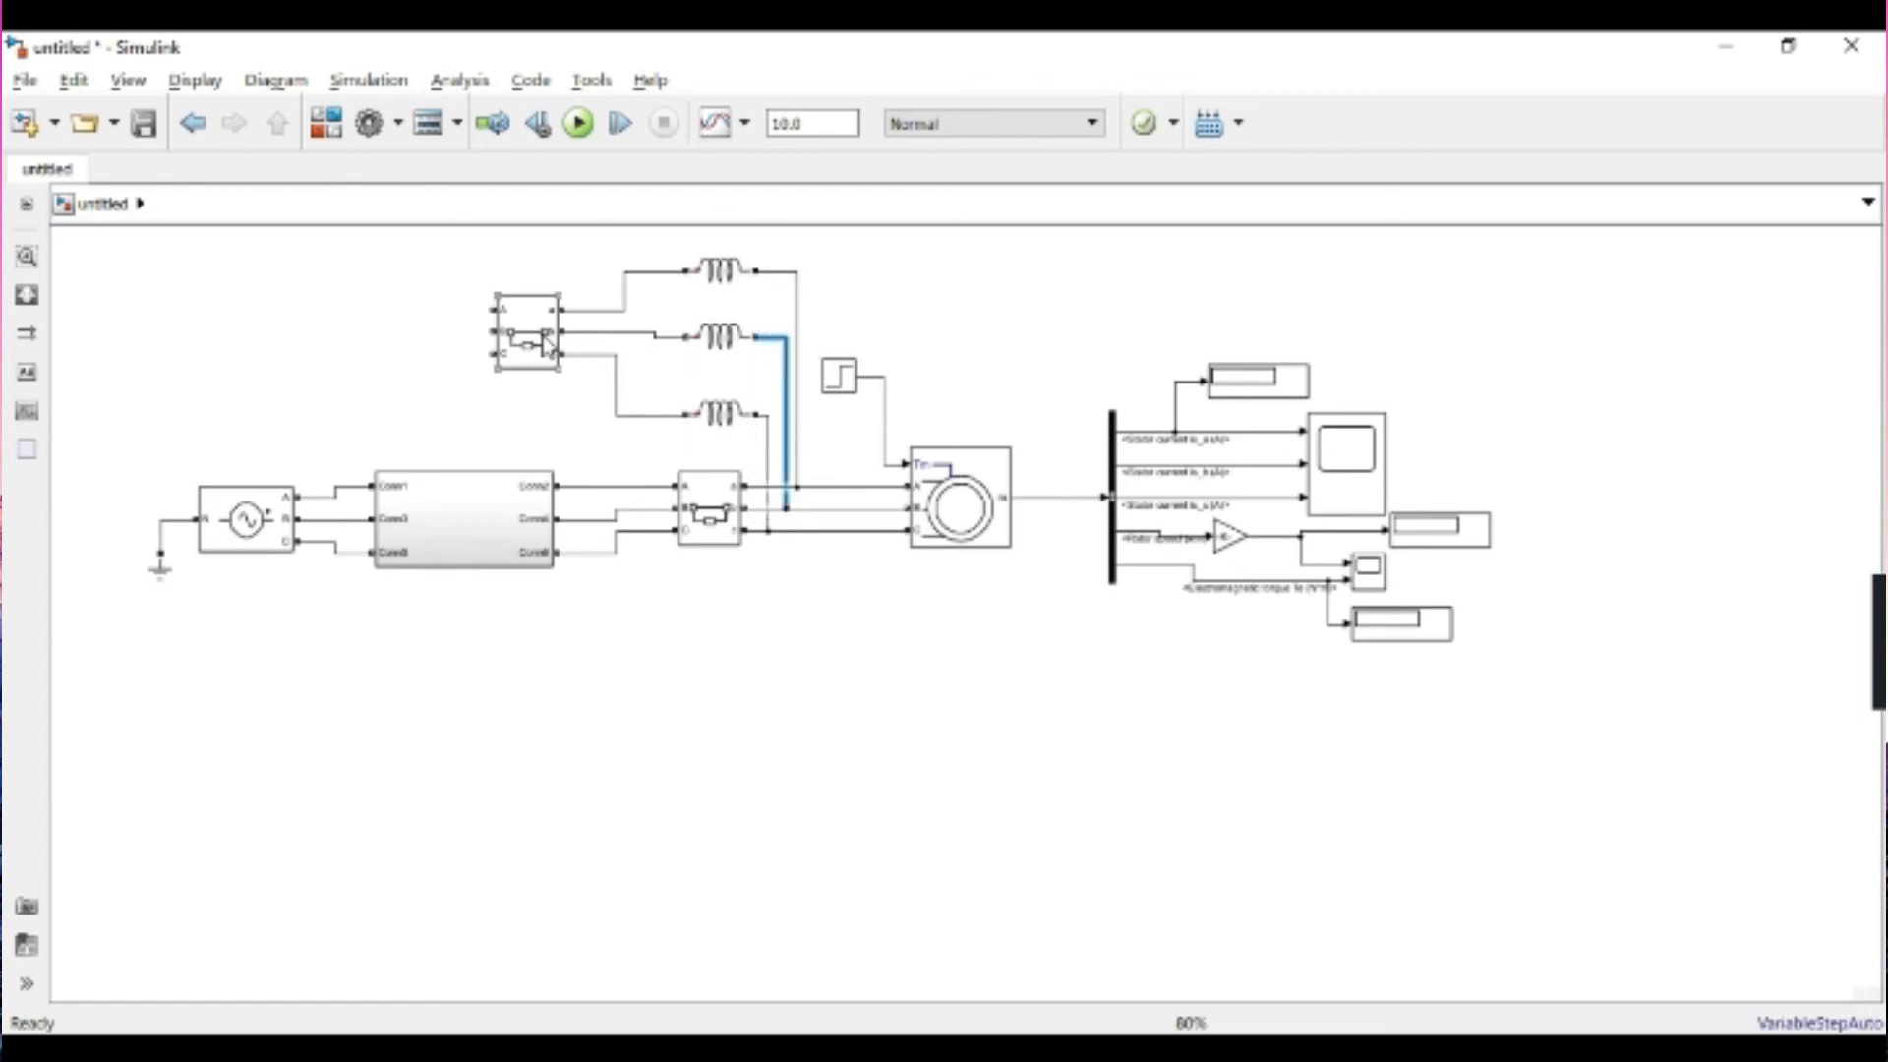
# - Set the copied breaker's initial status to open and its switching times to [1.72]
pyautogui.click(544, 339)
pyautogui.doubleClick(544, 340)
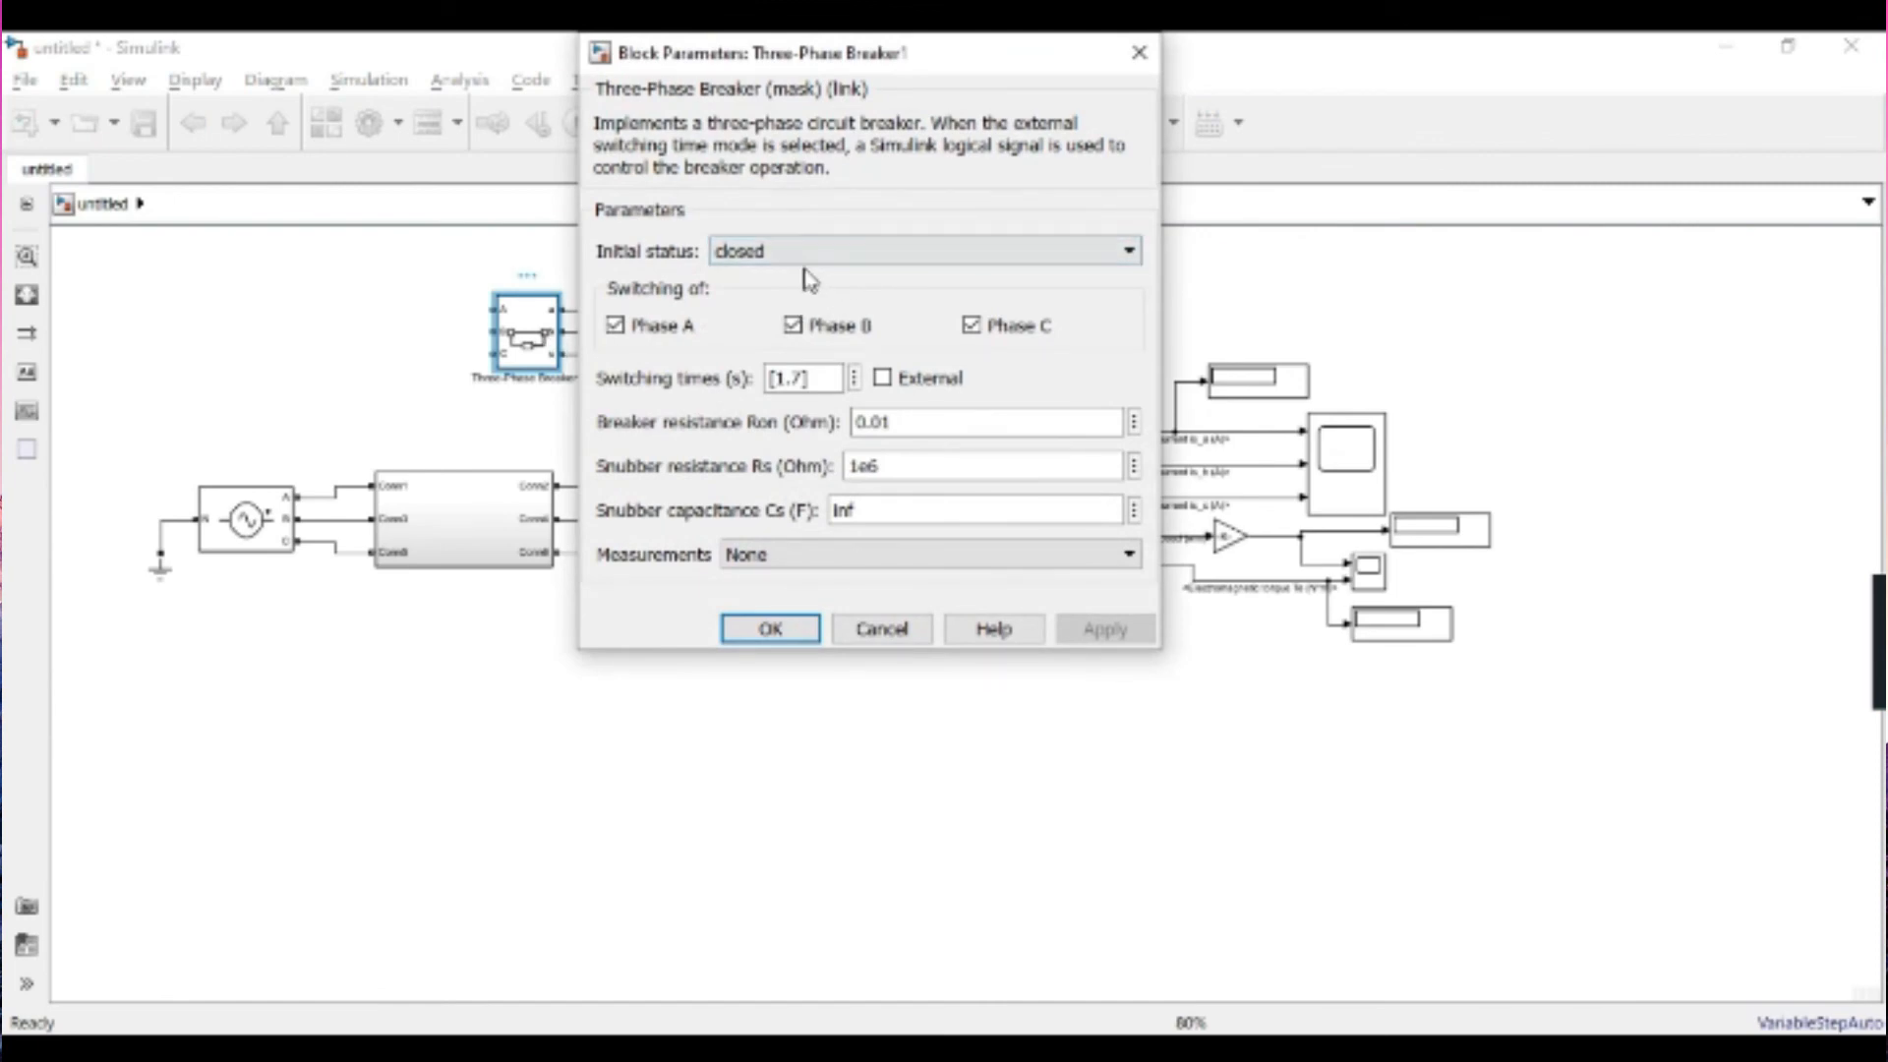
pyautogui.click(843, 254)
pyautogui.click(787, 274)
pyautogui.doubleClick(804, 380)
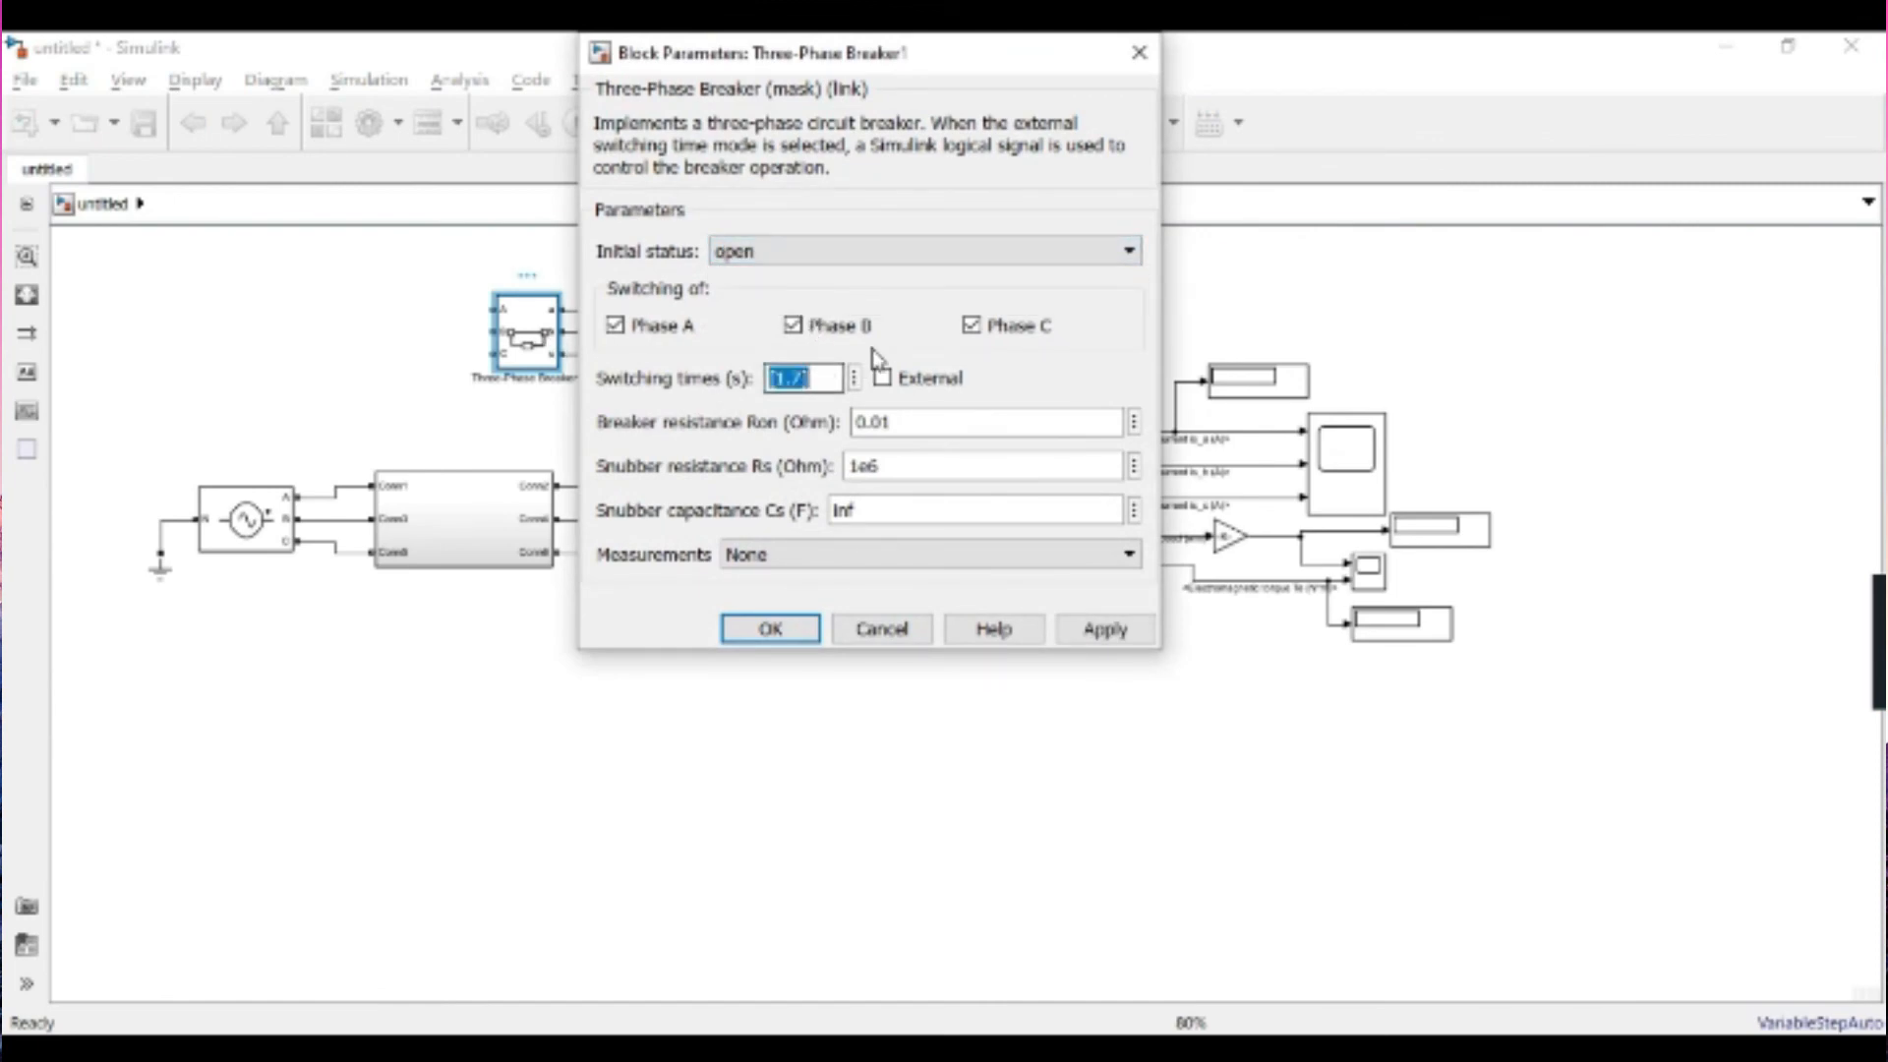
pyautogui.press('Right')
pyautogui.press('Left')
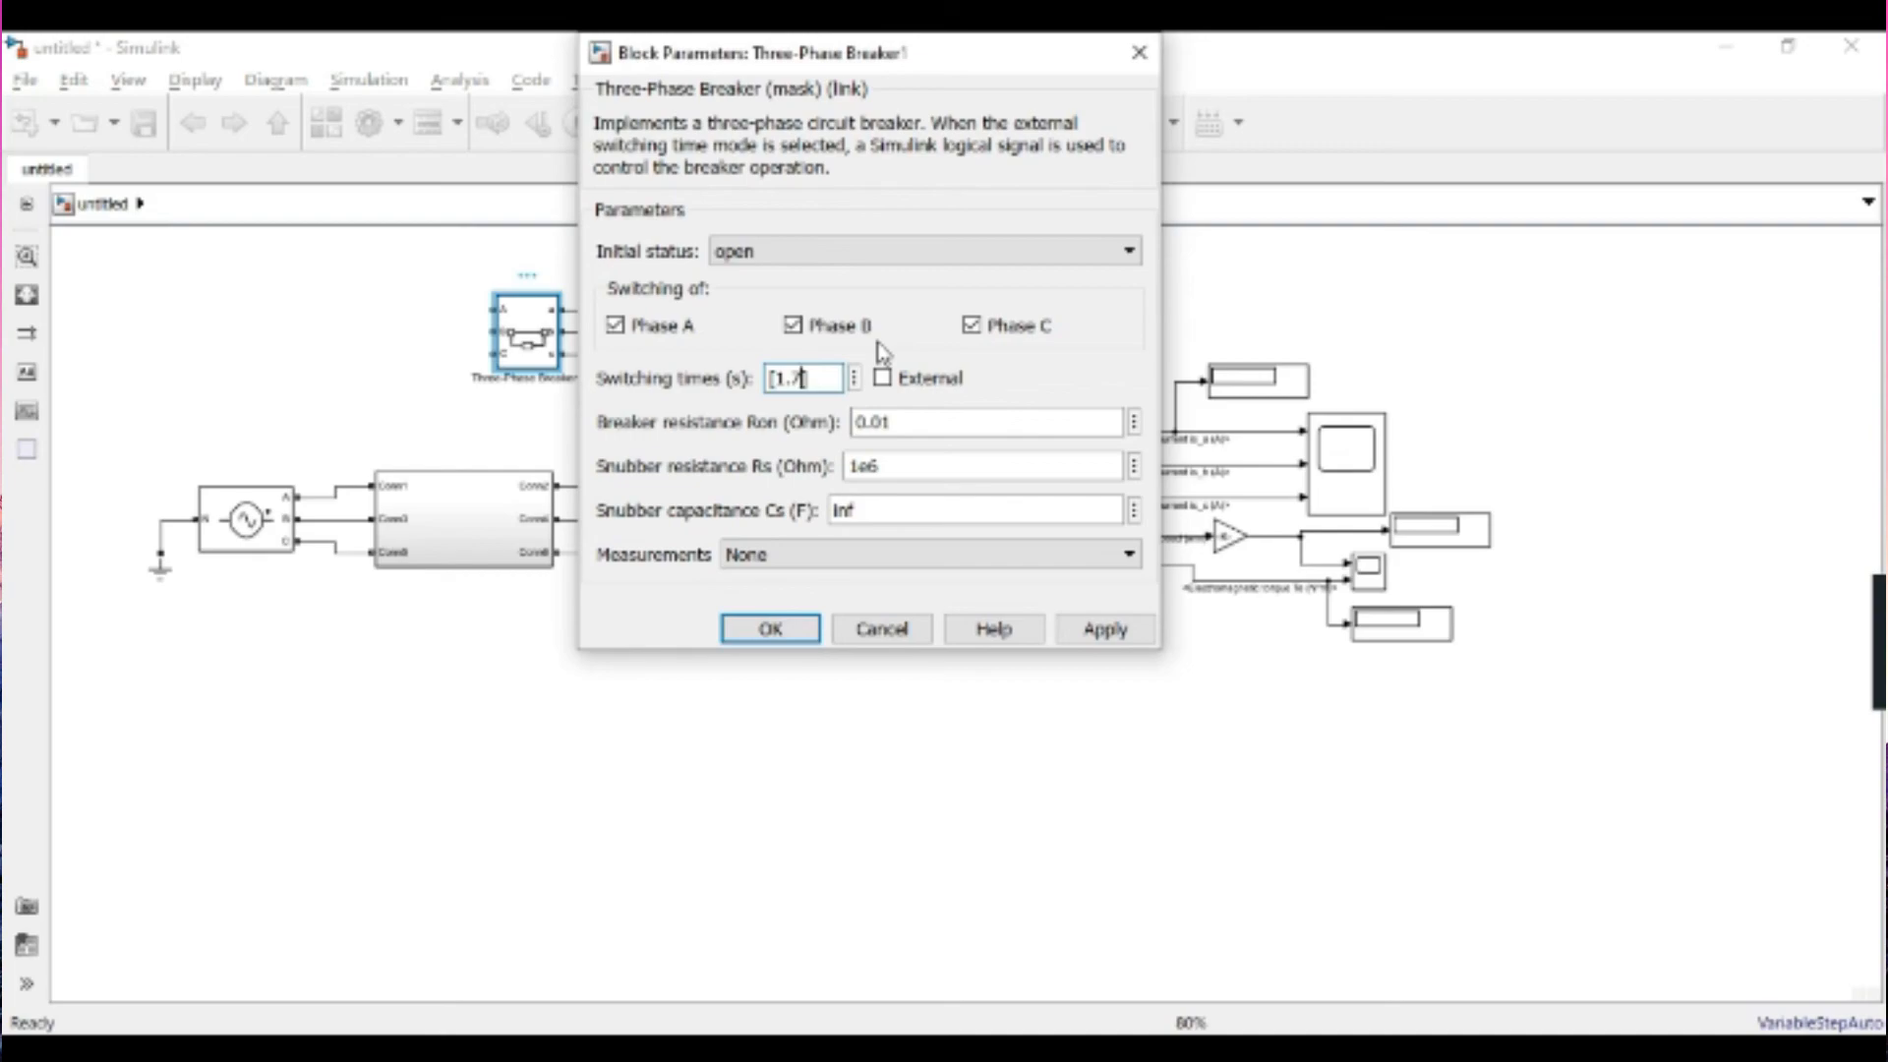
pyautogui.write('5')
pyautogui.press('Return')
# - Move the whole model down to free space above it and fit the diagram to the view
pyautogui.scroll(-2, 538, 349)
pyautogui.moveTo(1261, 626); pyautogui.dragTo(261, 304)
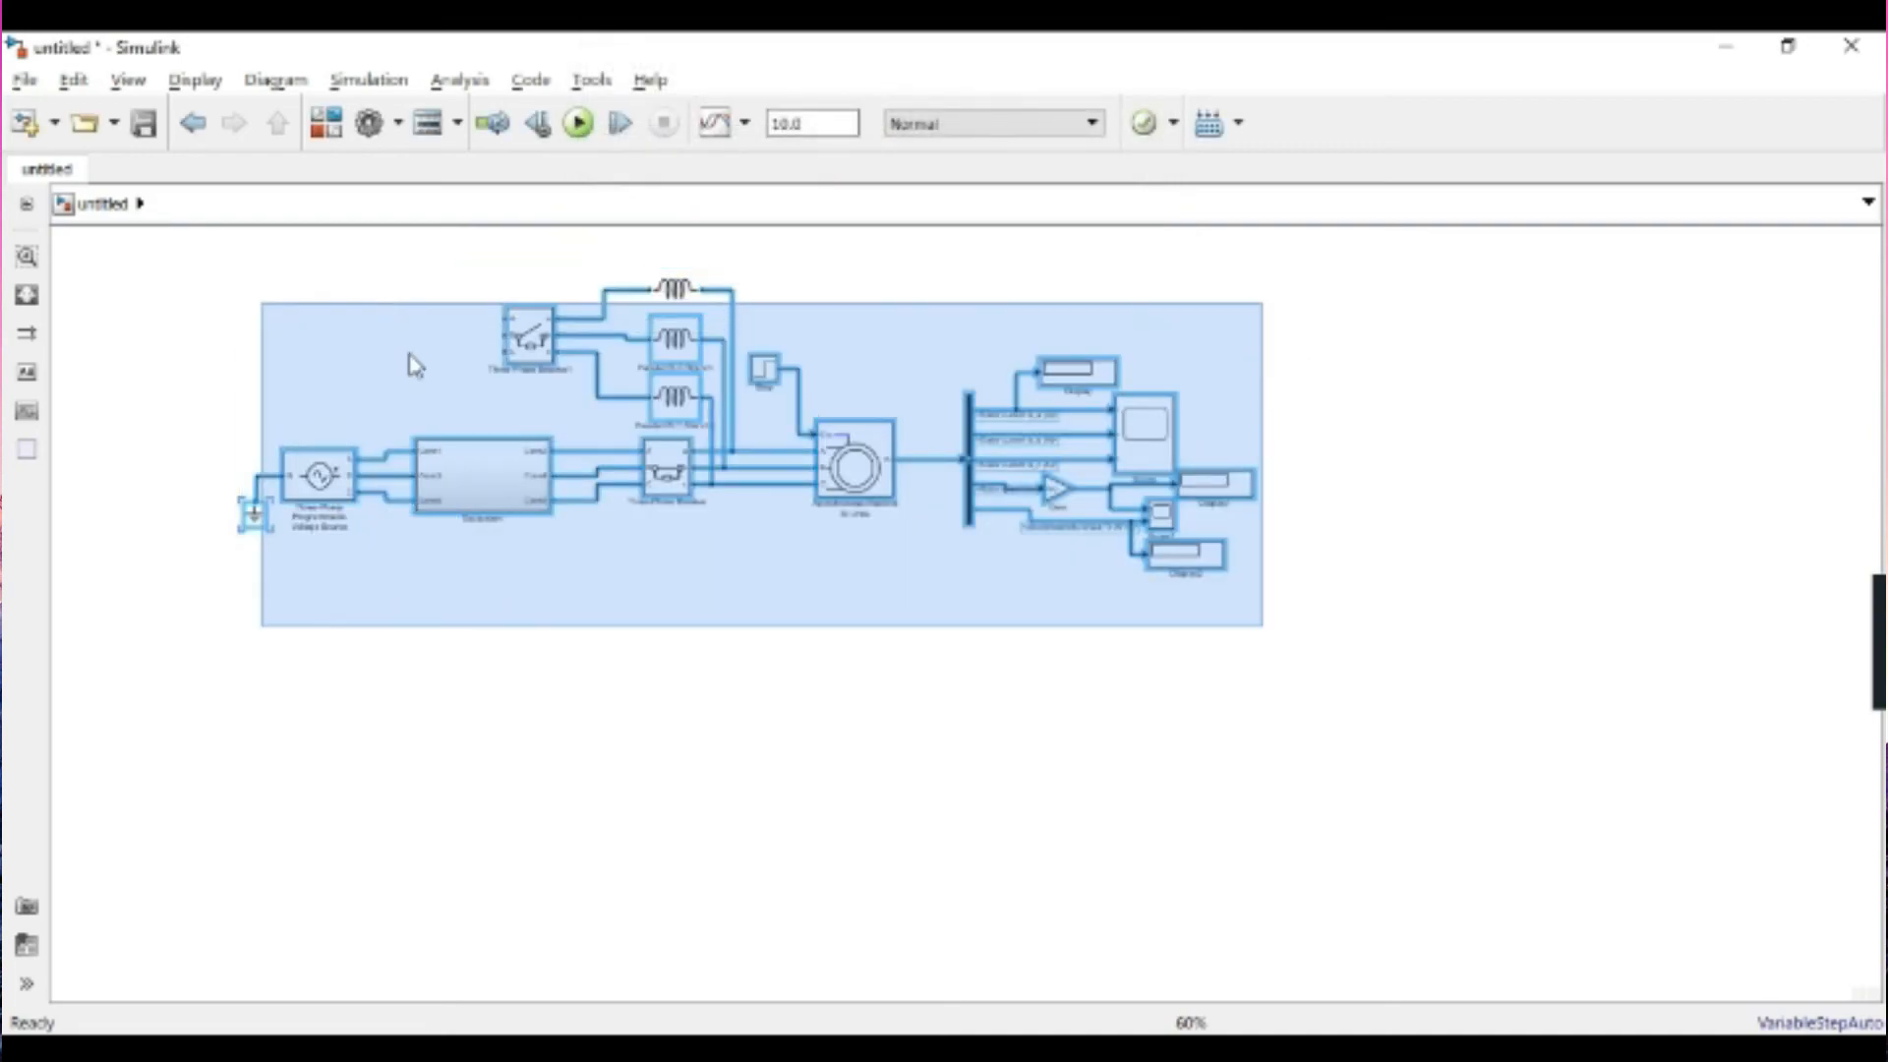
pyautogui.moveTo(455, 489); pyautogui.dragTo(463, 659)
pyautogui.click(529, 503)
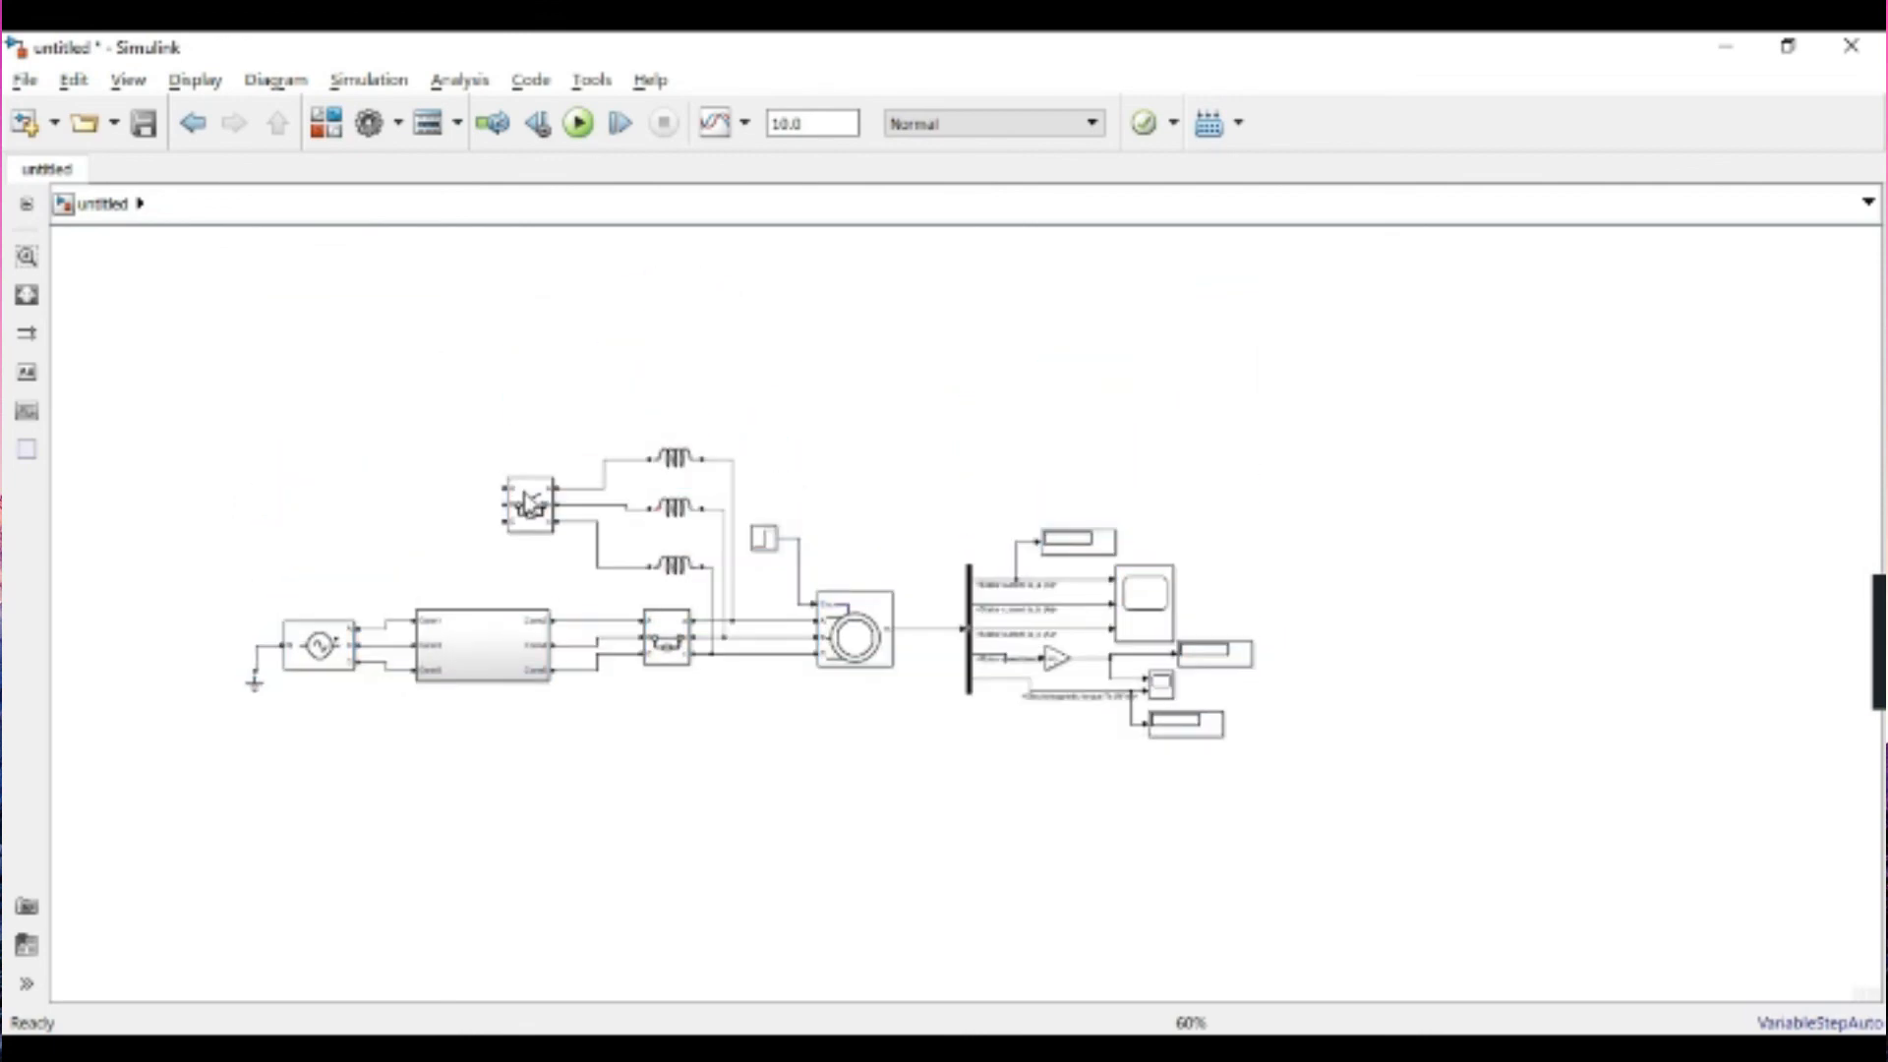
pyautogui.click(256, 344)
pyautogui.press('space')
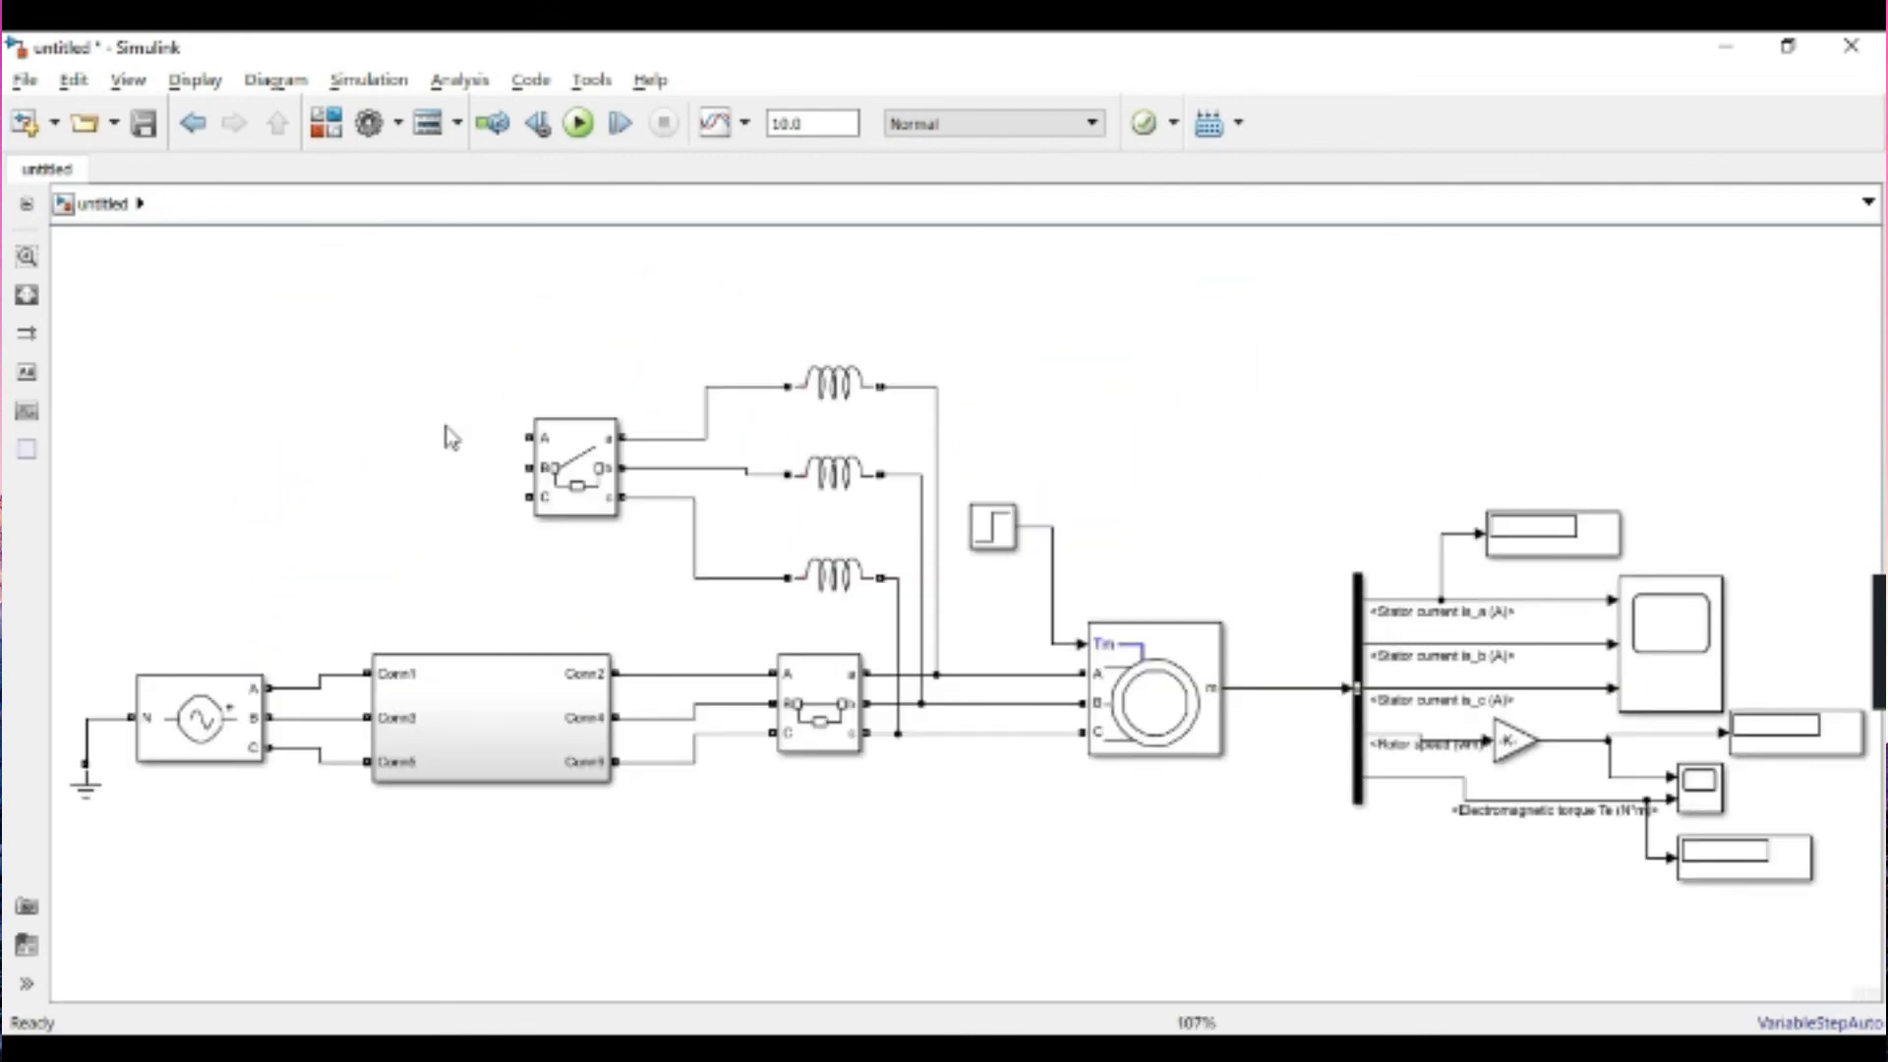
# - Place a copy of the open breaker above the existing one and accept its block parameters
pyautogui.click(575, 458)
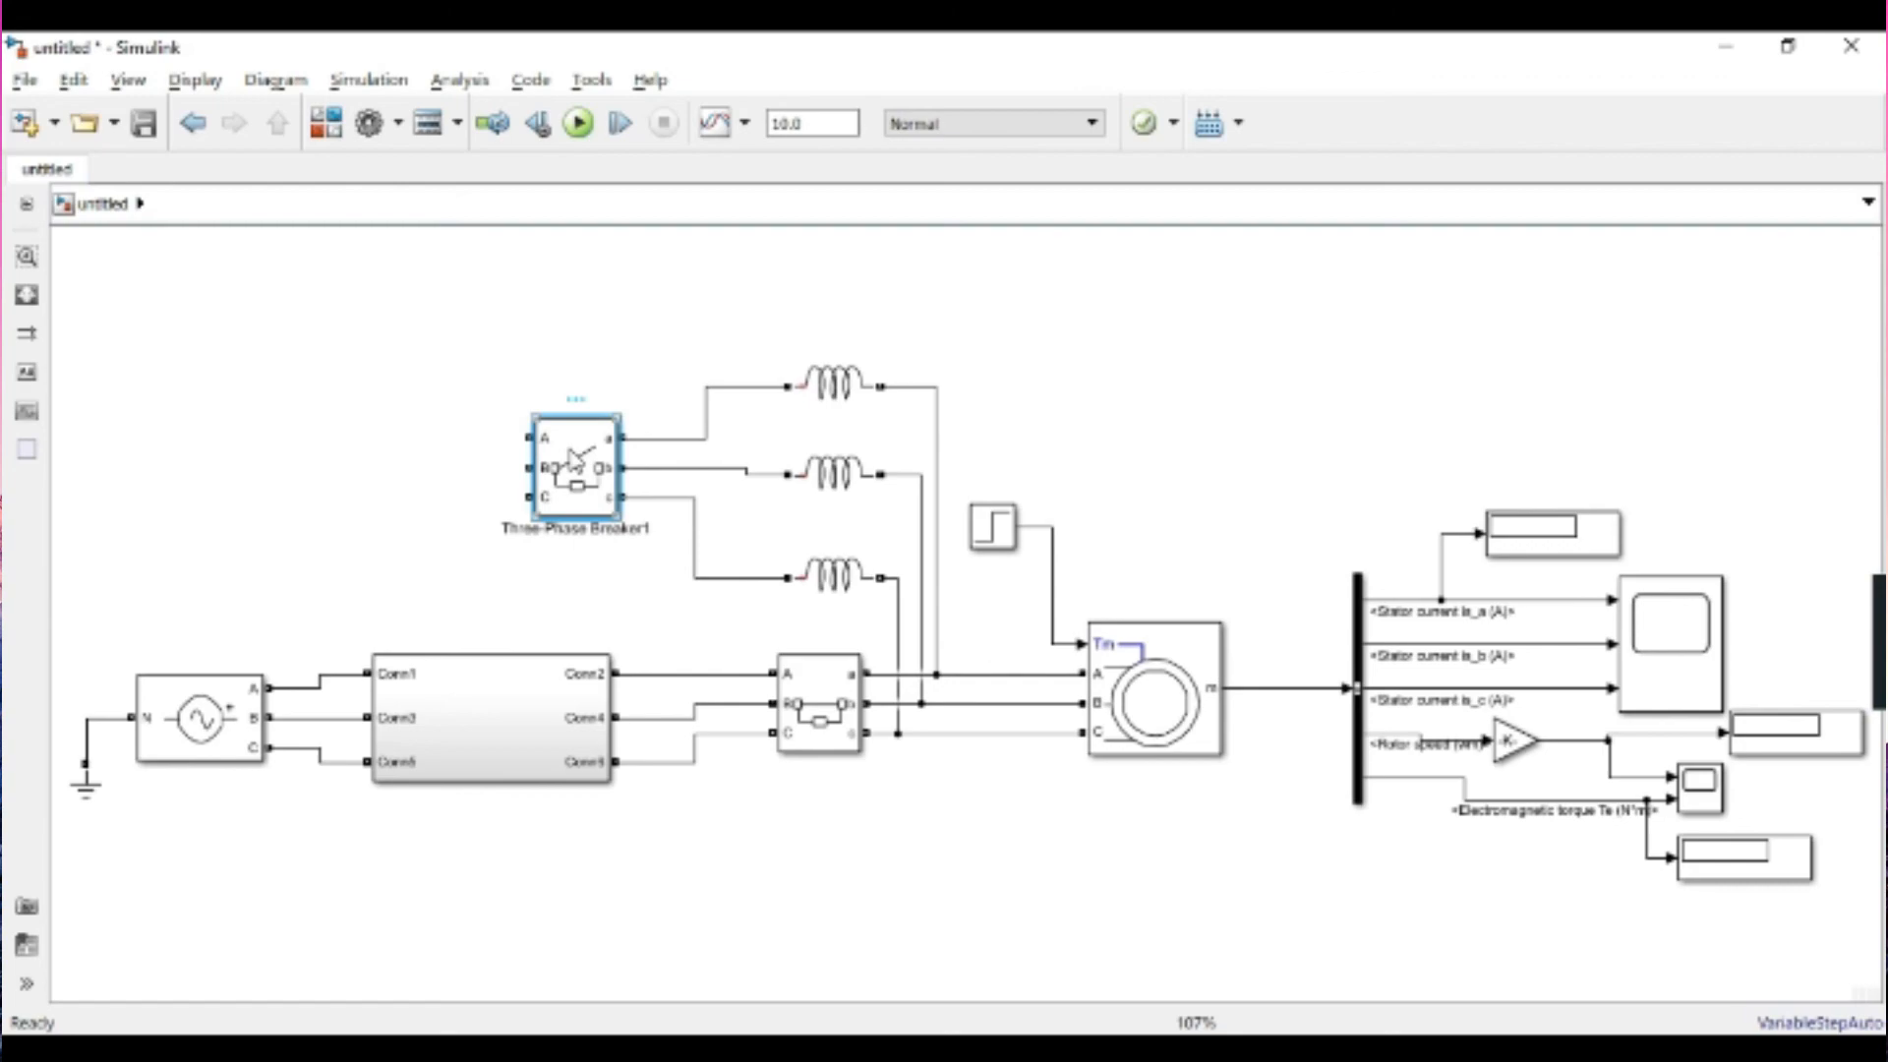
pyautogui.moveTo(572, 454); pyautogui.dragTo(512, 310)
pyautogui.doubleClick(501, 308)
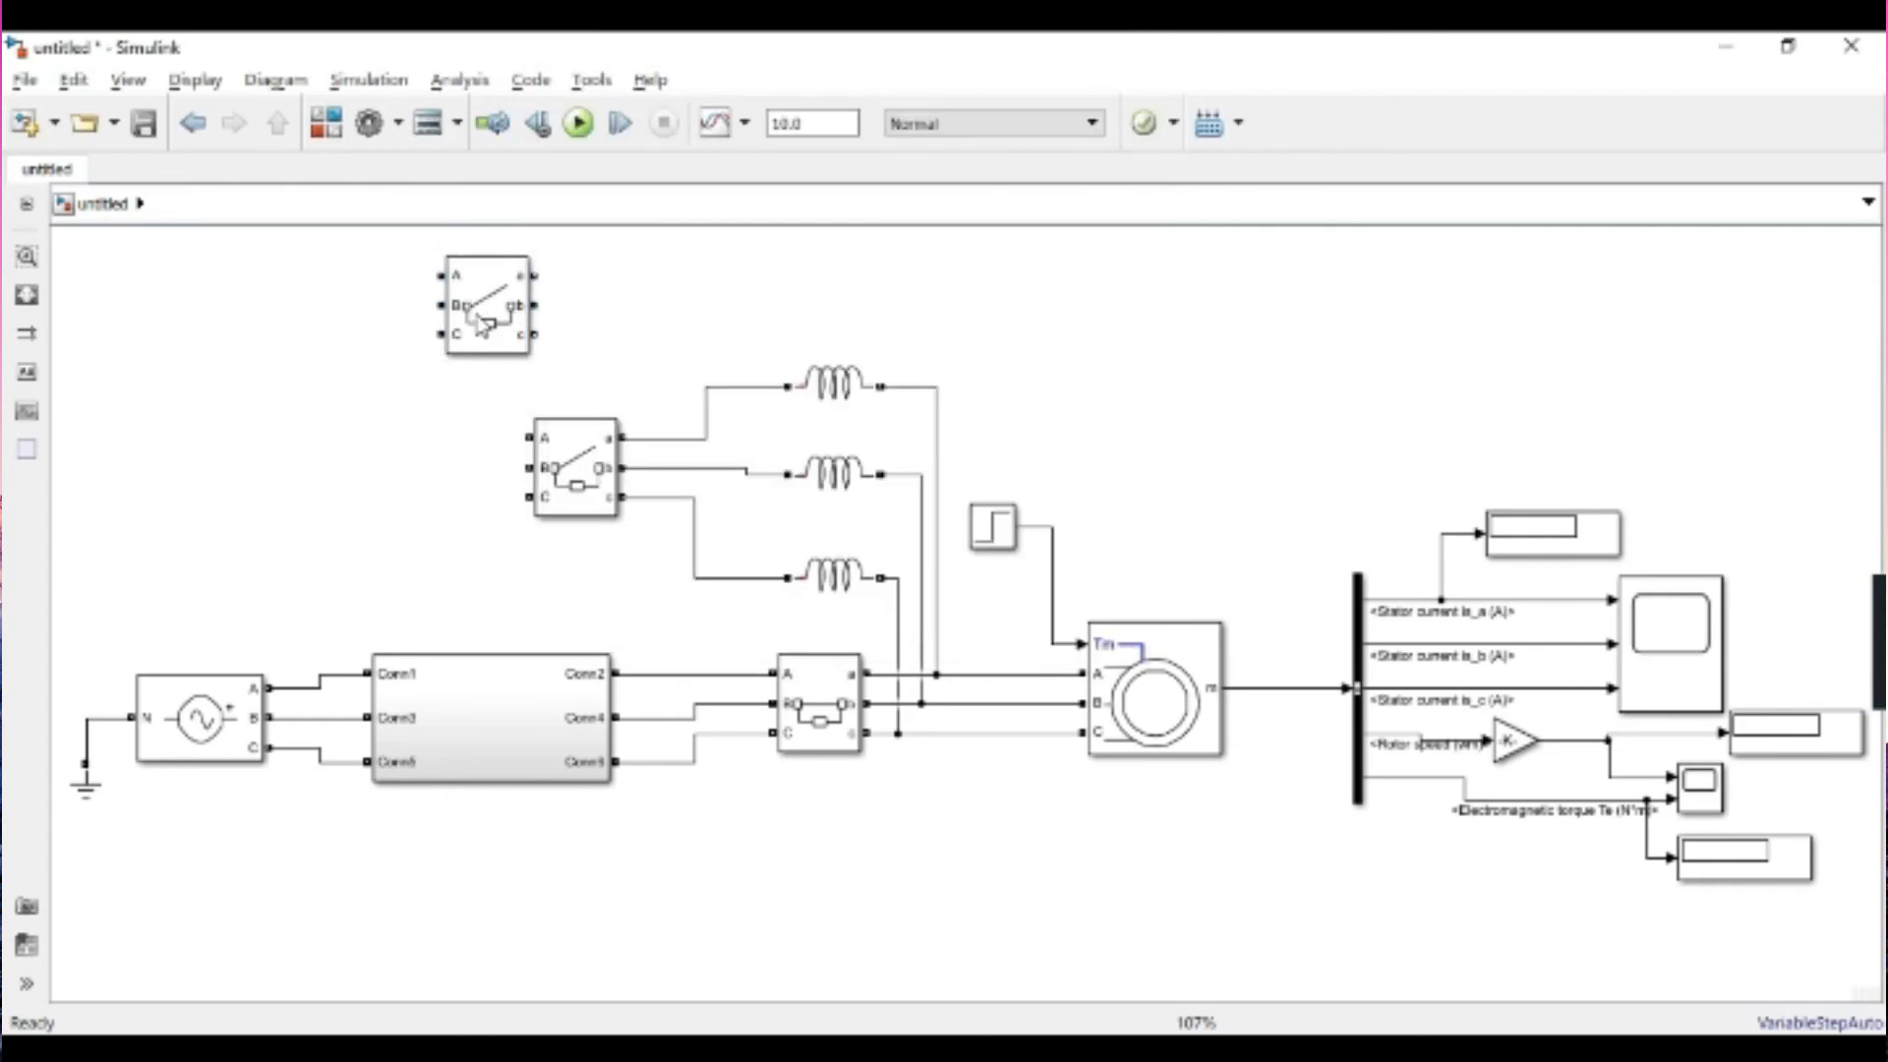
pyautogui.doubleClick(482, 319)
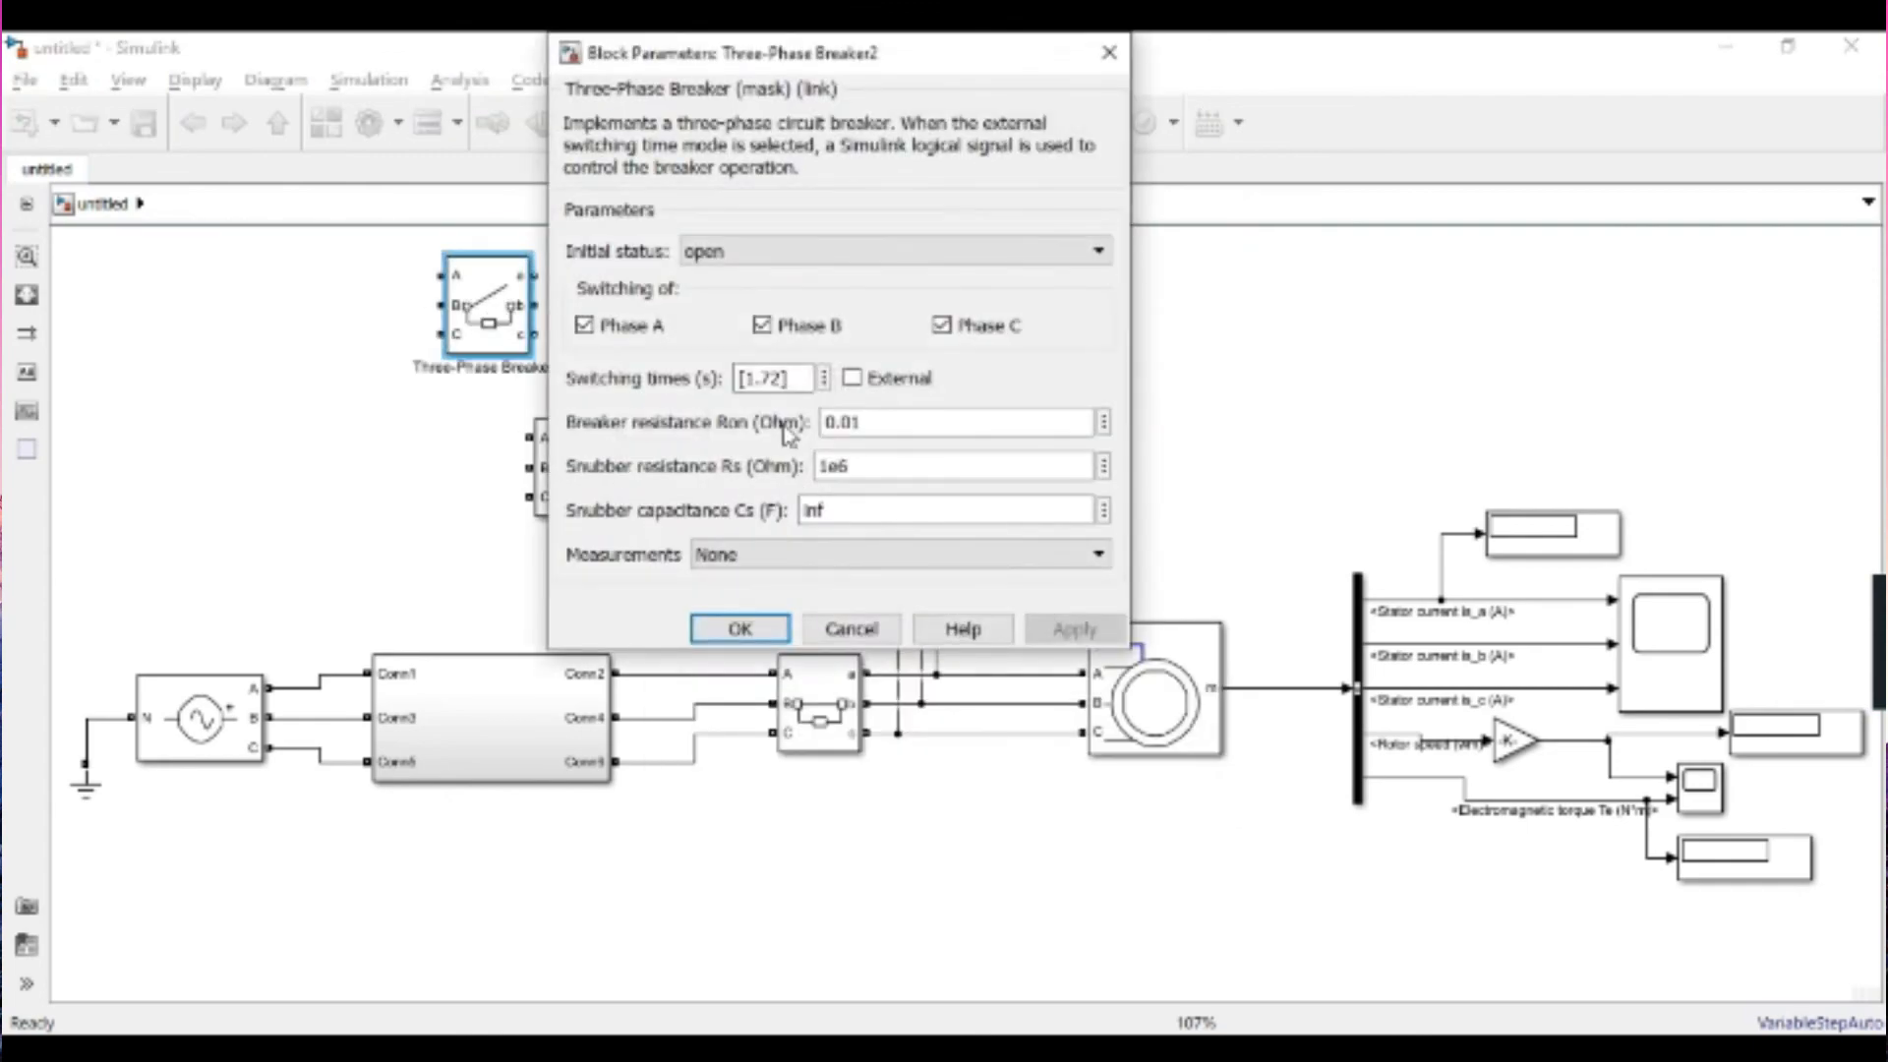
pyautogui.click(740, 628)
# - Connect inputs A, B and C of the topmost breaker to the corresponding phase lines of the voltage source
pyautogui.moveTo(439, 337)
pyautogui.mouseDown()
pyautogui.moveTo(350, 426)
pyautogui.moveTo(340, 763)
pyautogui.mouseUp()
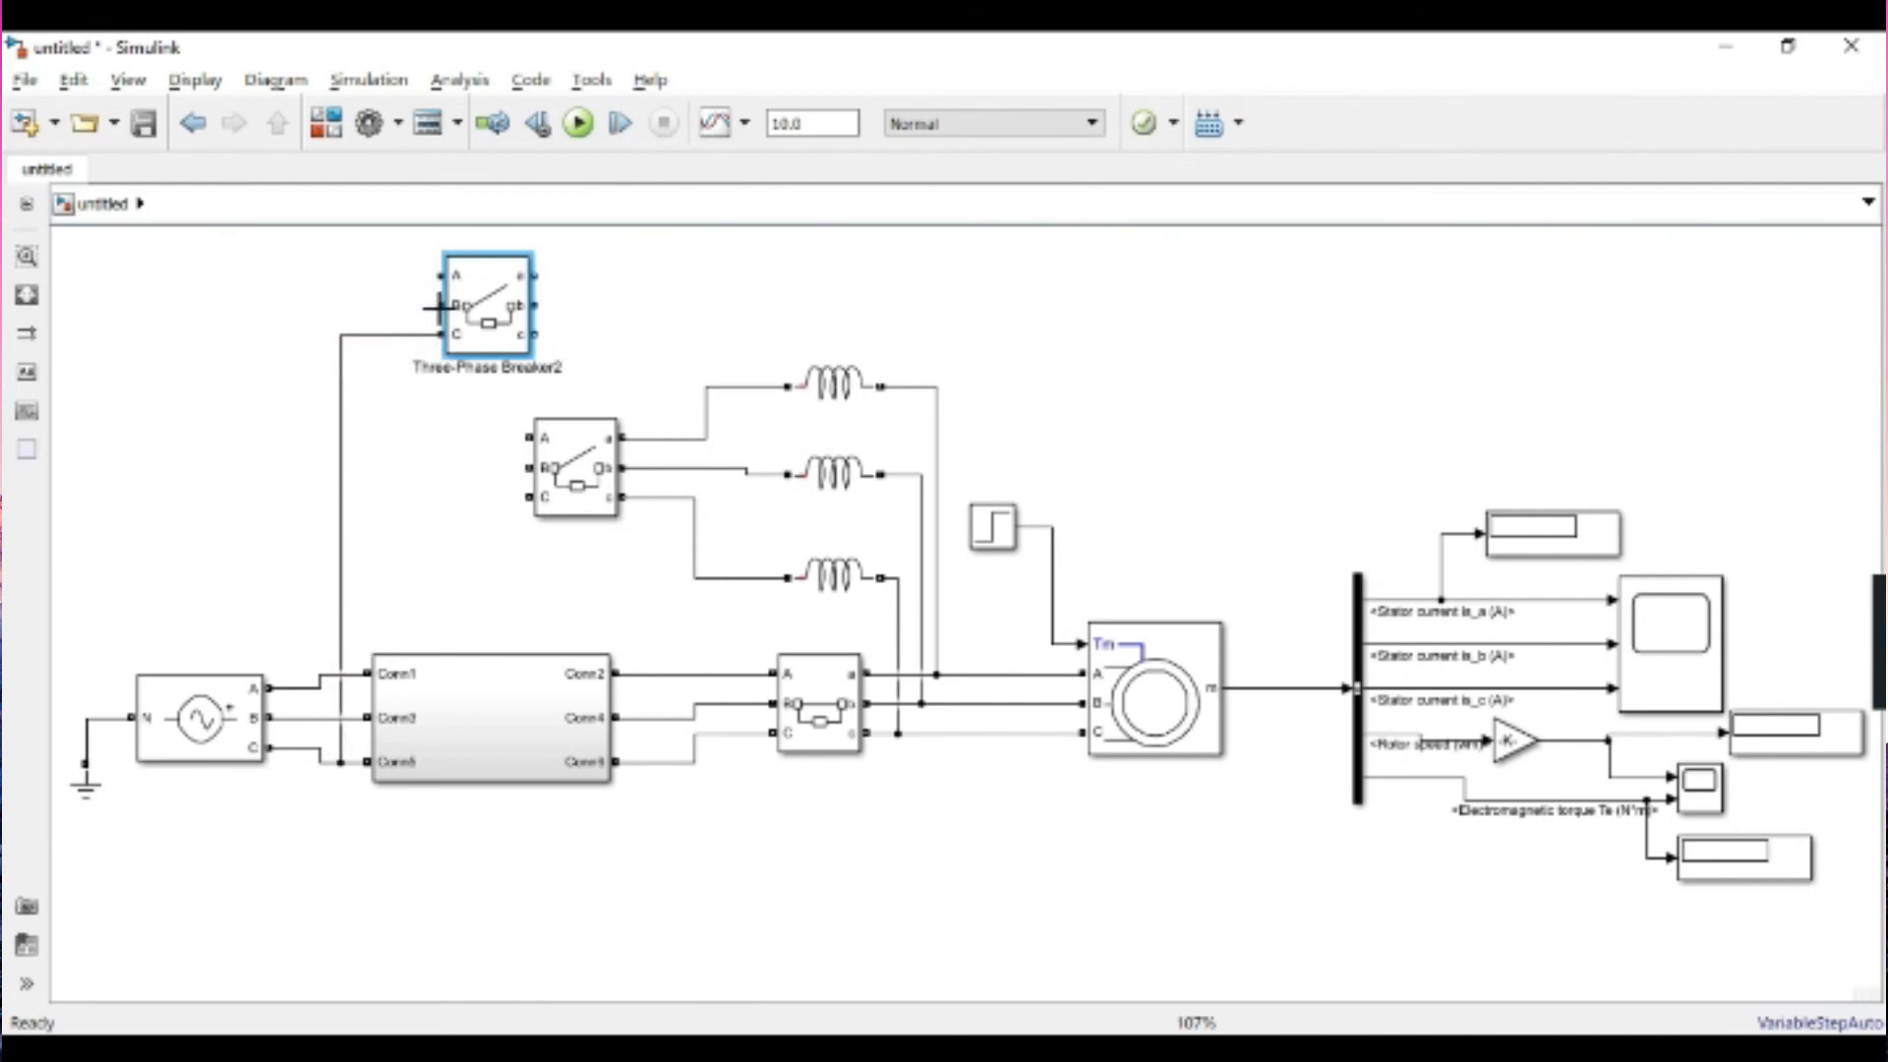
pyautogui.moveTo(437, 308); pyautogui.dragTo(307, 718)
pyautogui.moveTo(441, 277); pyautogui.dragTo(288, 686)
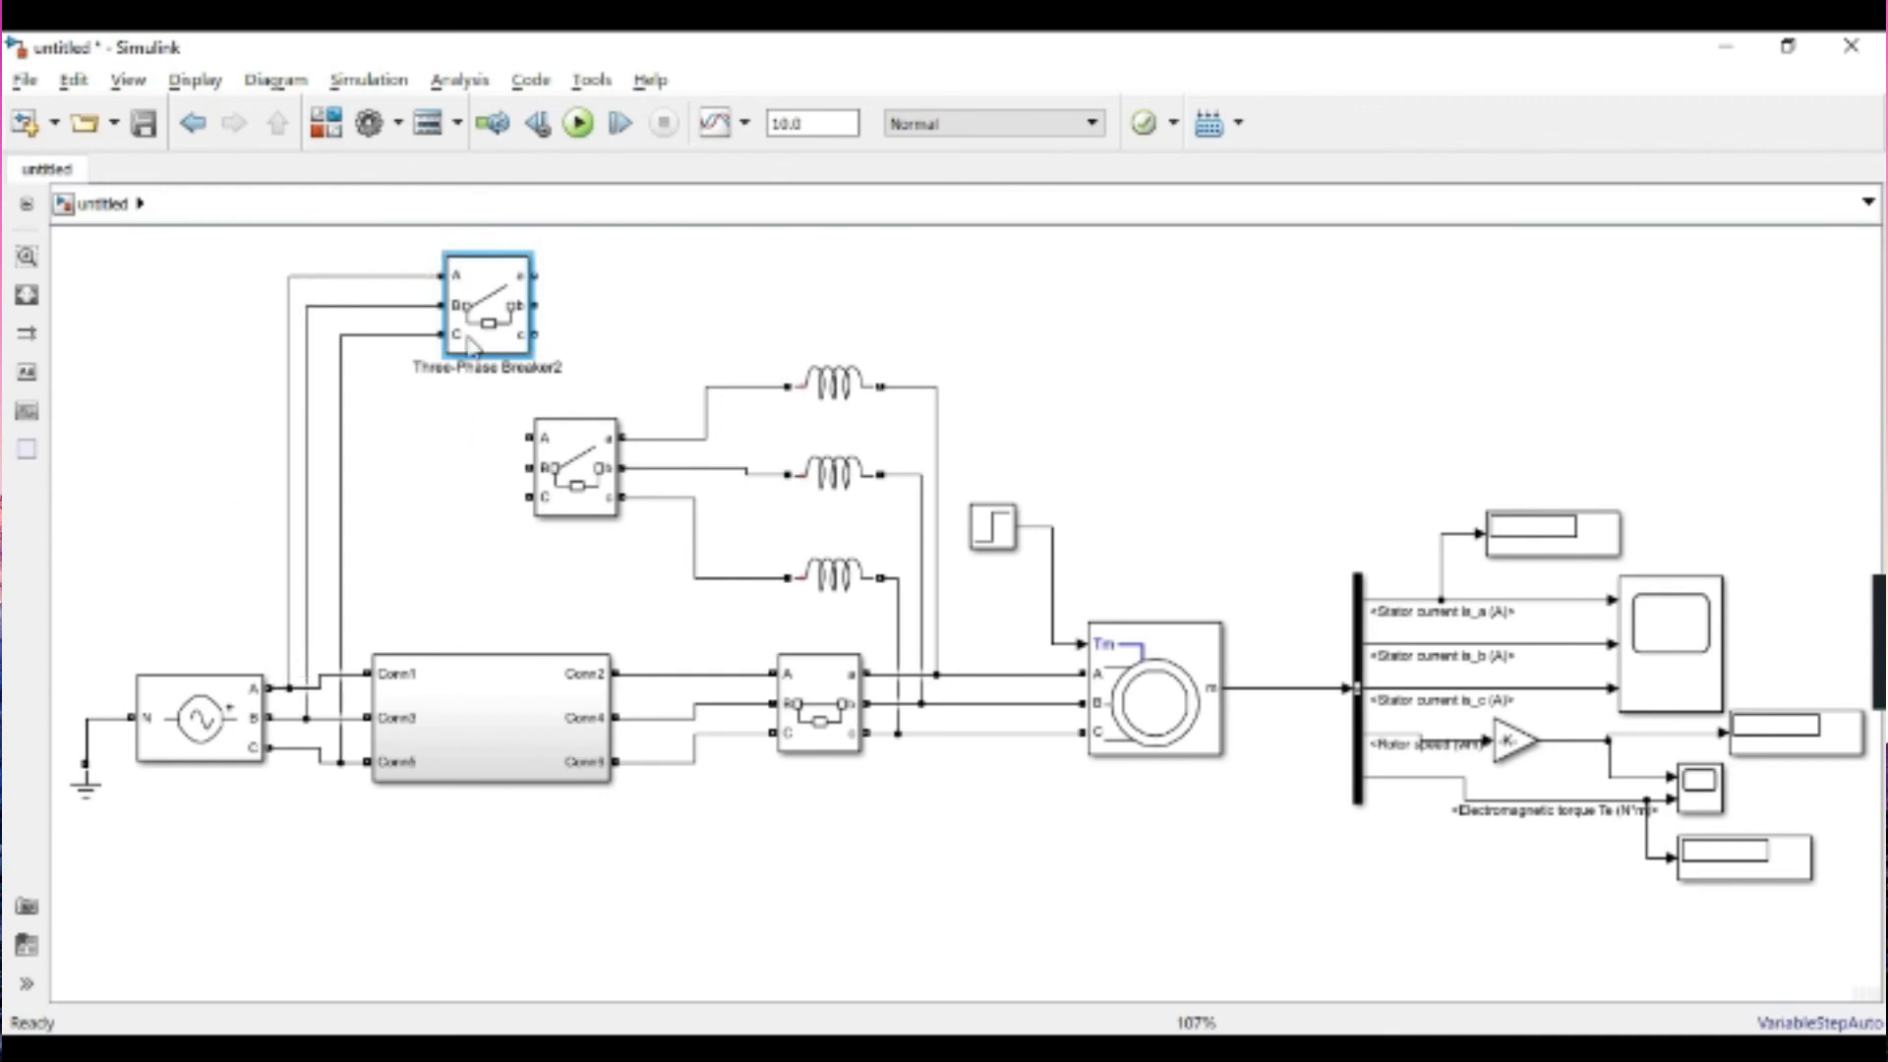
# - Connect outputs a, b and c of the topmost breaker to the motor-side lines of the three inductors
pyautogui.moveTo(534, 276); pyautogui.dragTo(934, 386)
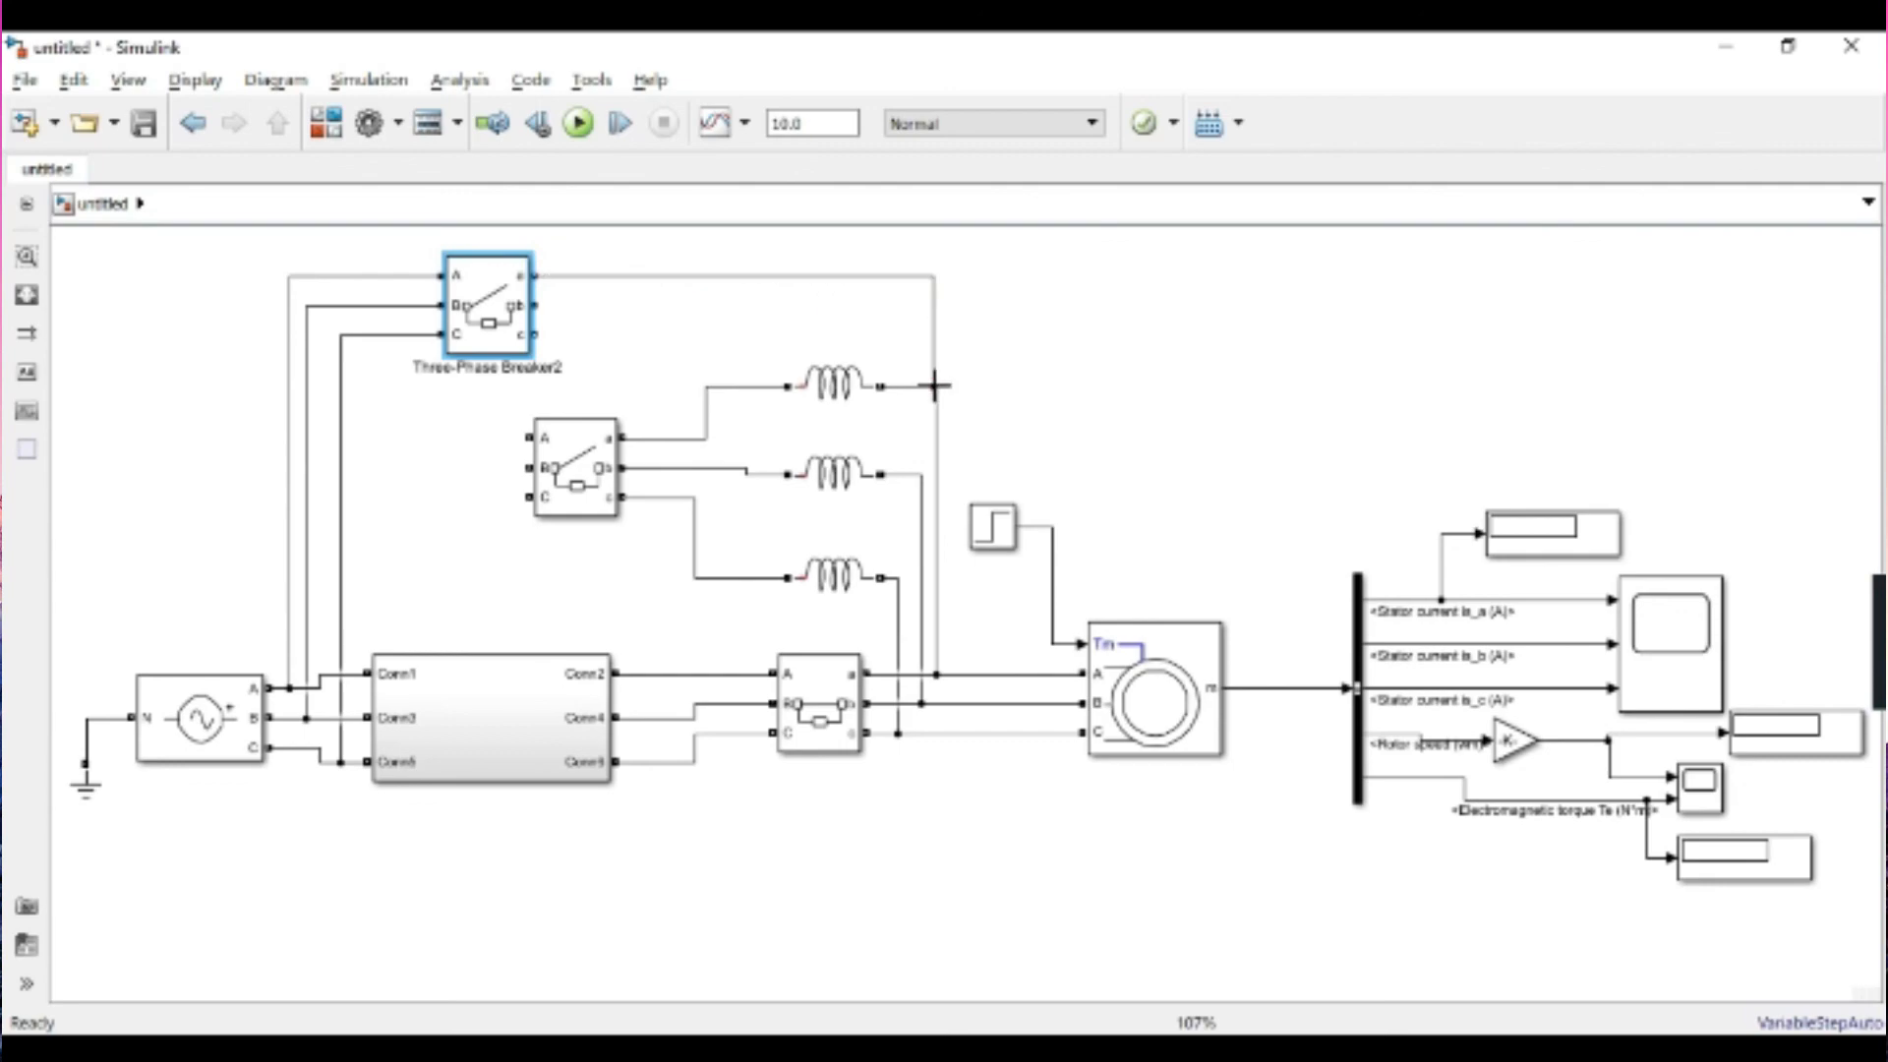
pyautogui.moveTo(536, 305); pyautogui.dragTo(922, 474)
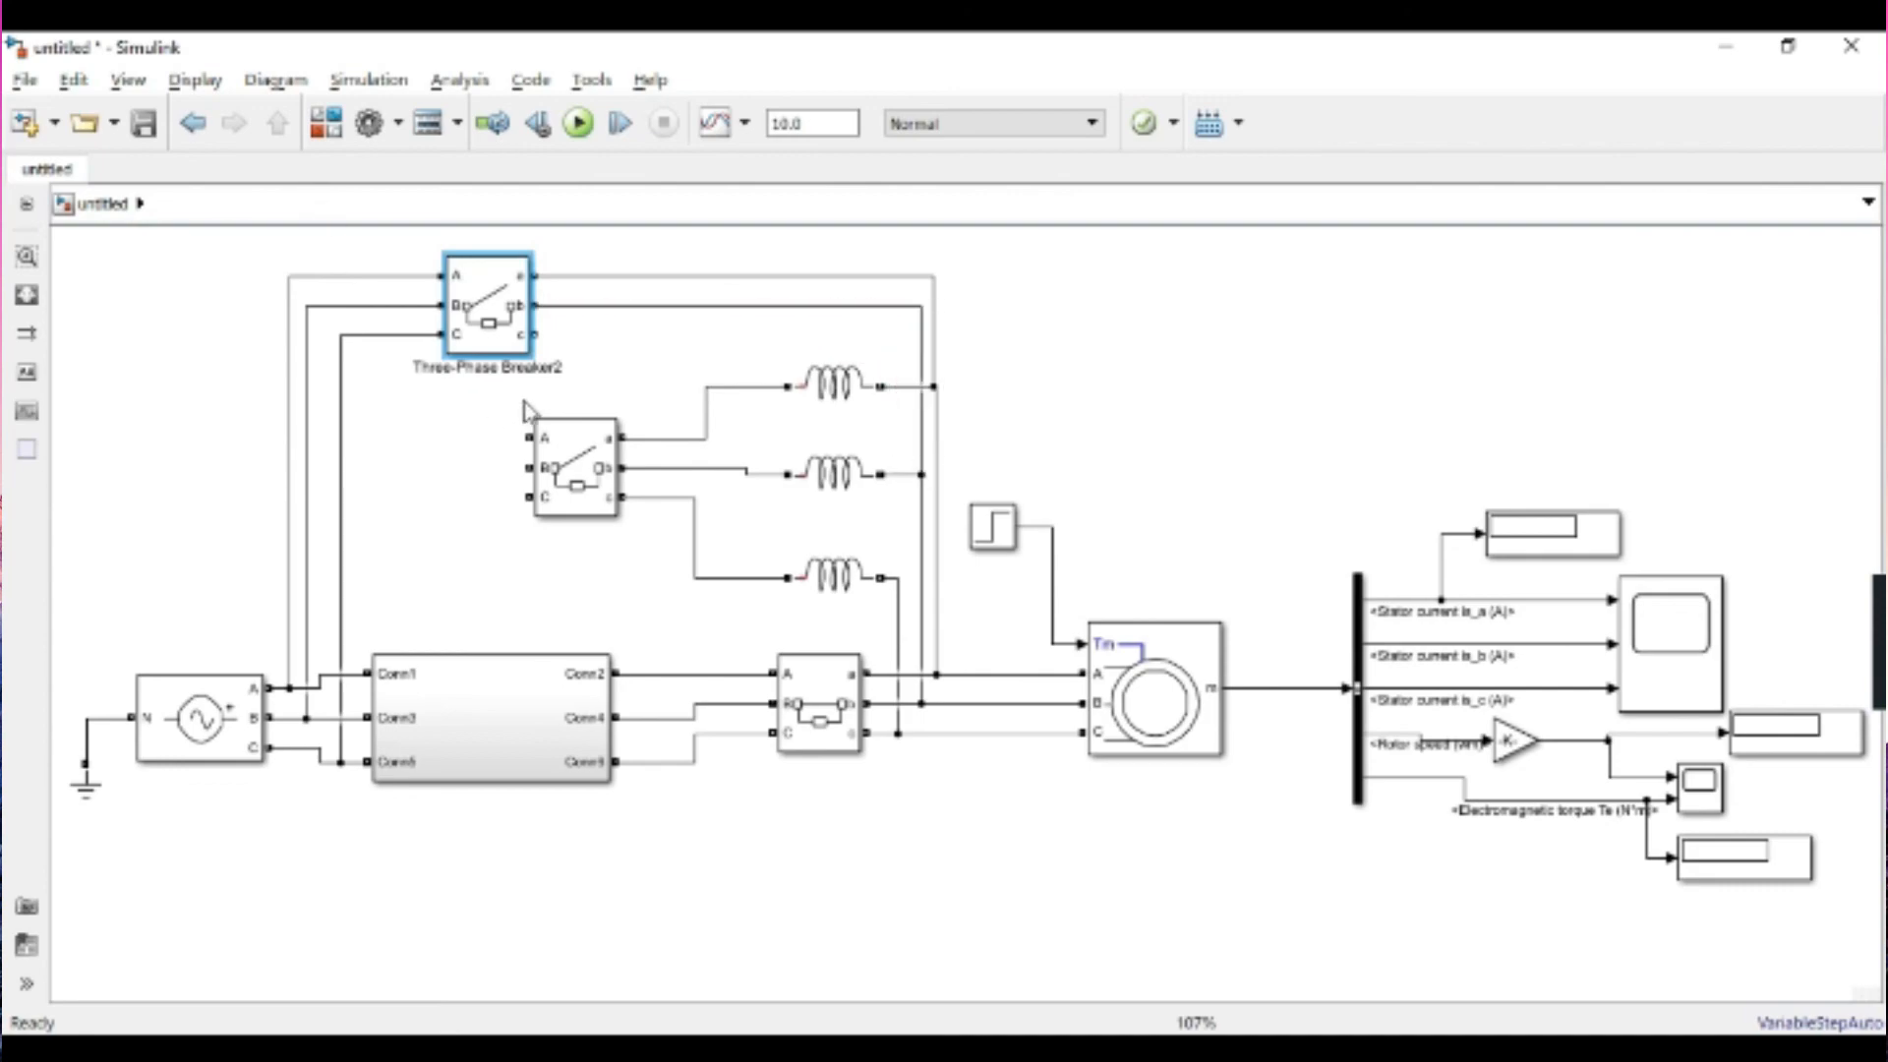
pyautogui.moveTo(532, 336); pyautogui.dragTo(897, 575)
pyautogui.click(1047, 460)
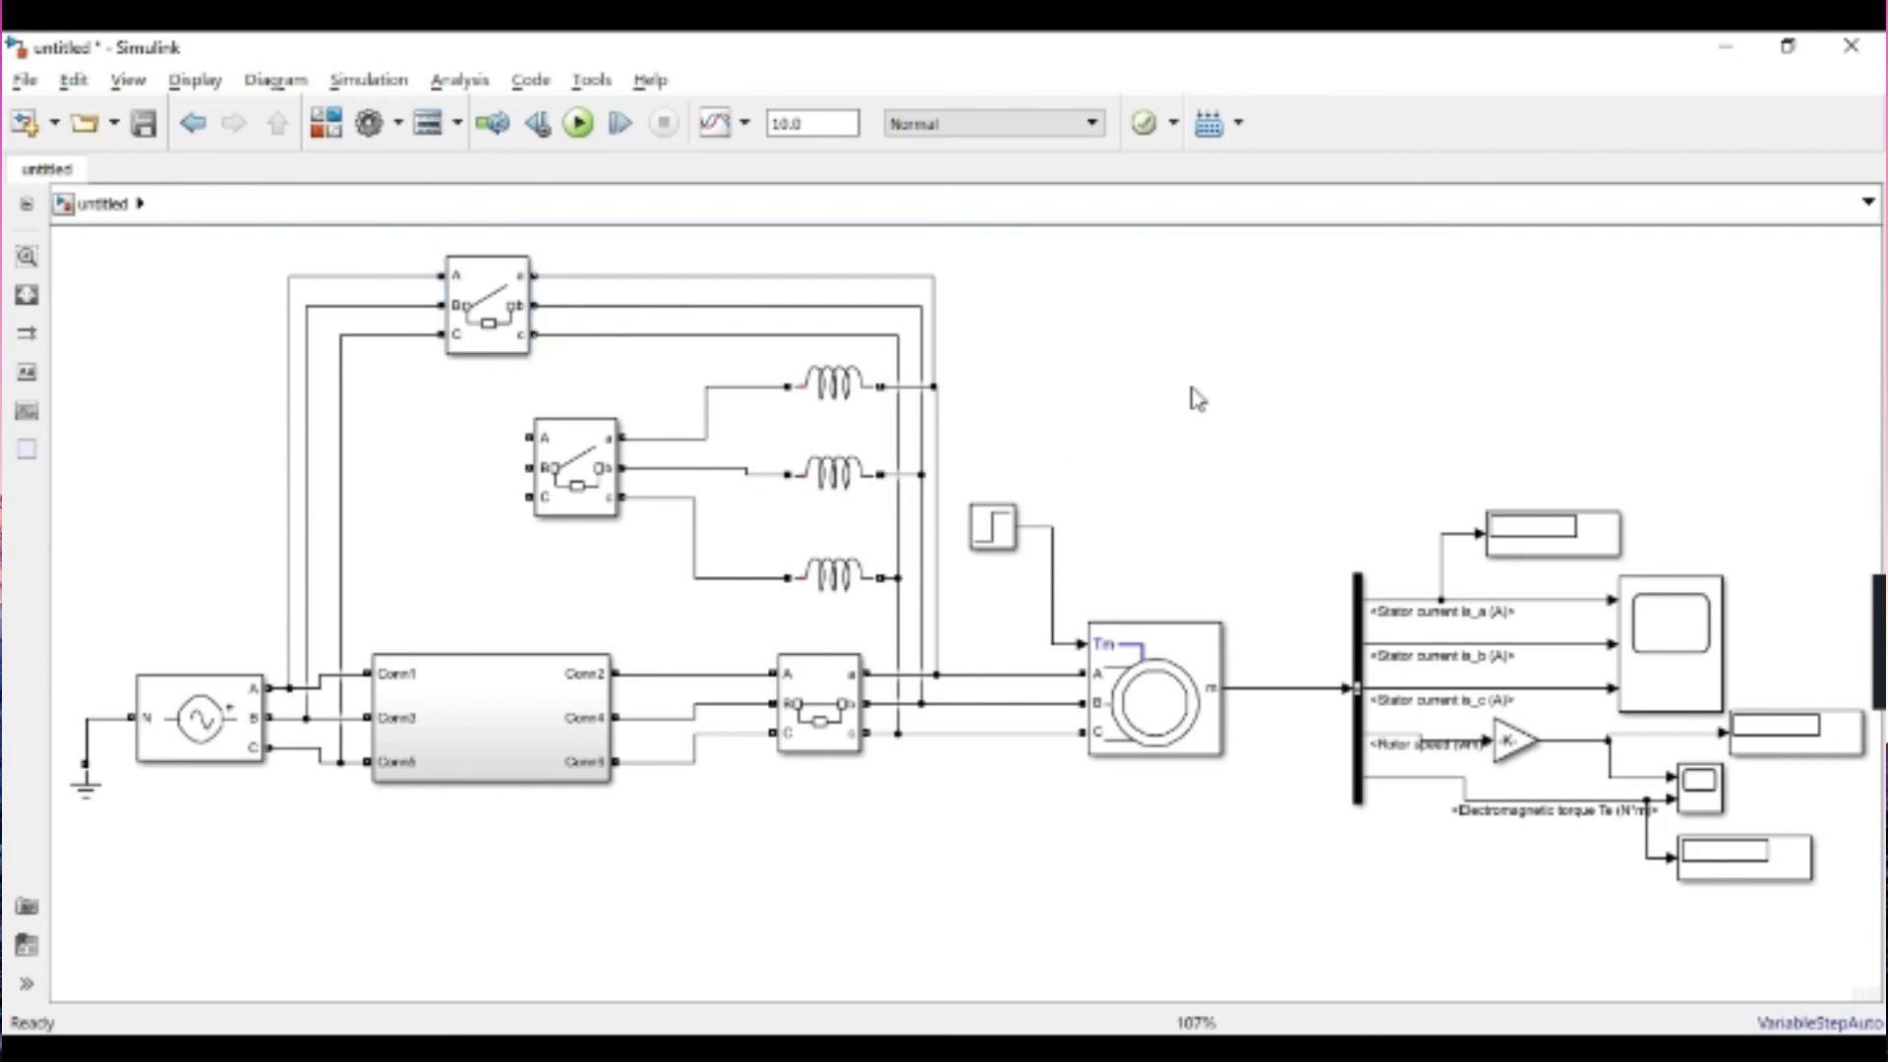
# - Add a powergui block from the Specialized Technology Fundamental Blocks library in the empty area above the motor
pyautogui.doubleClick(1208, 447)
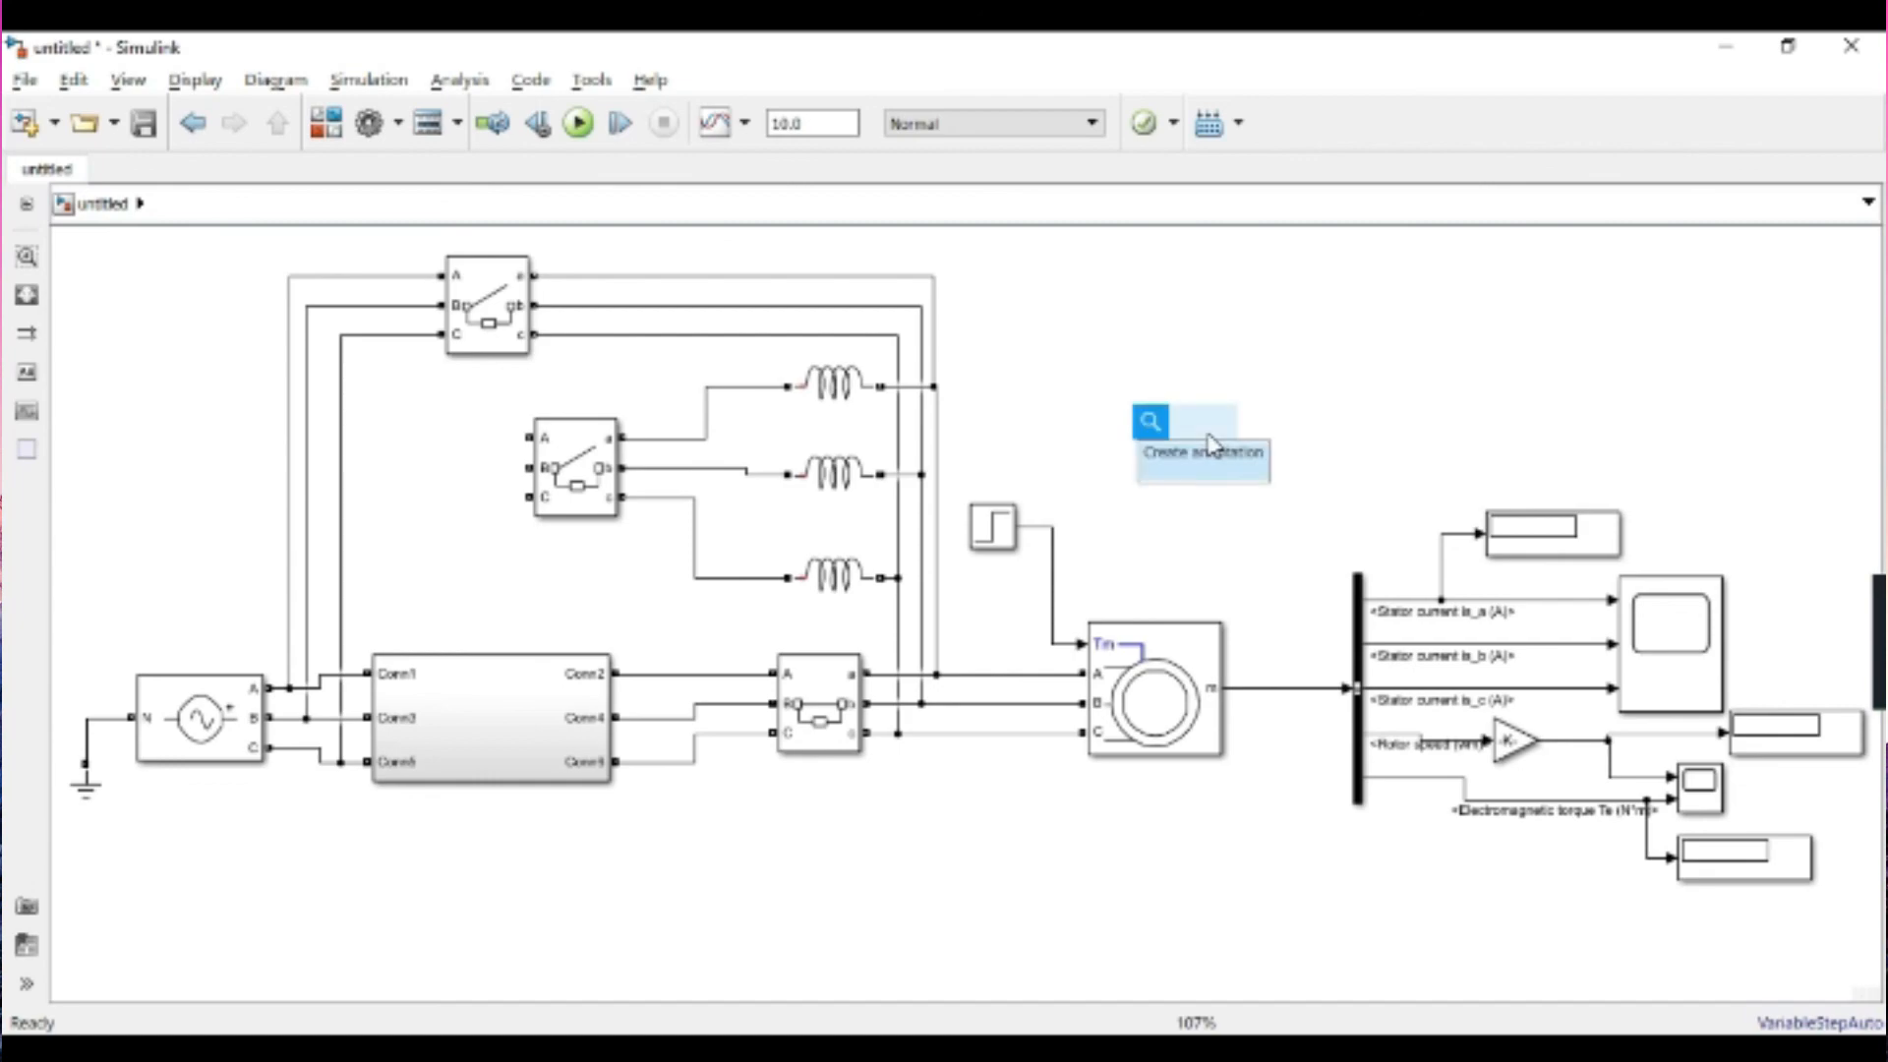
pyautogui.press('Escape')
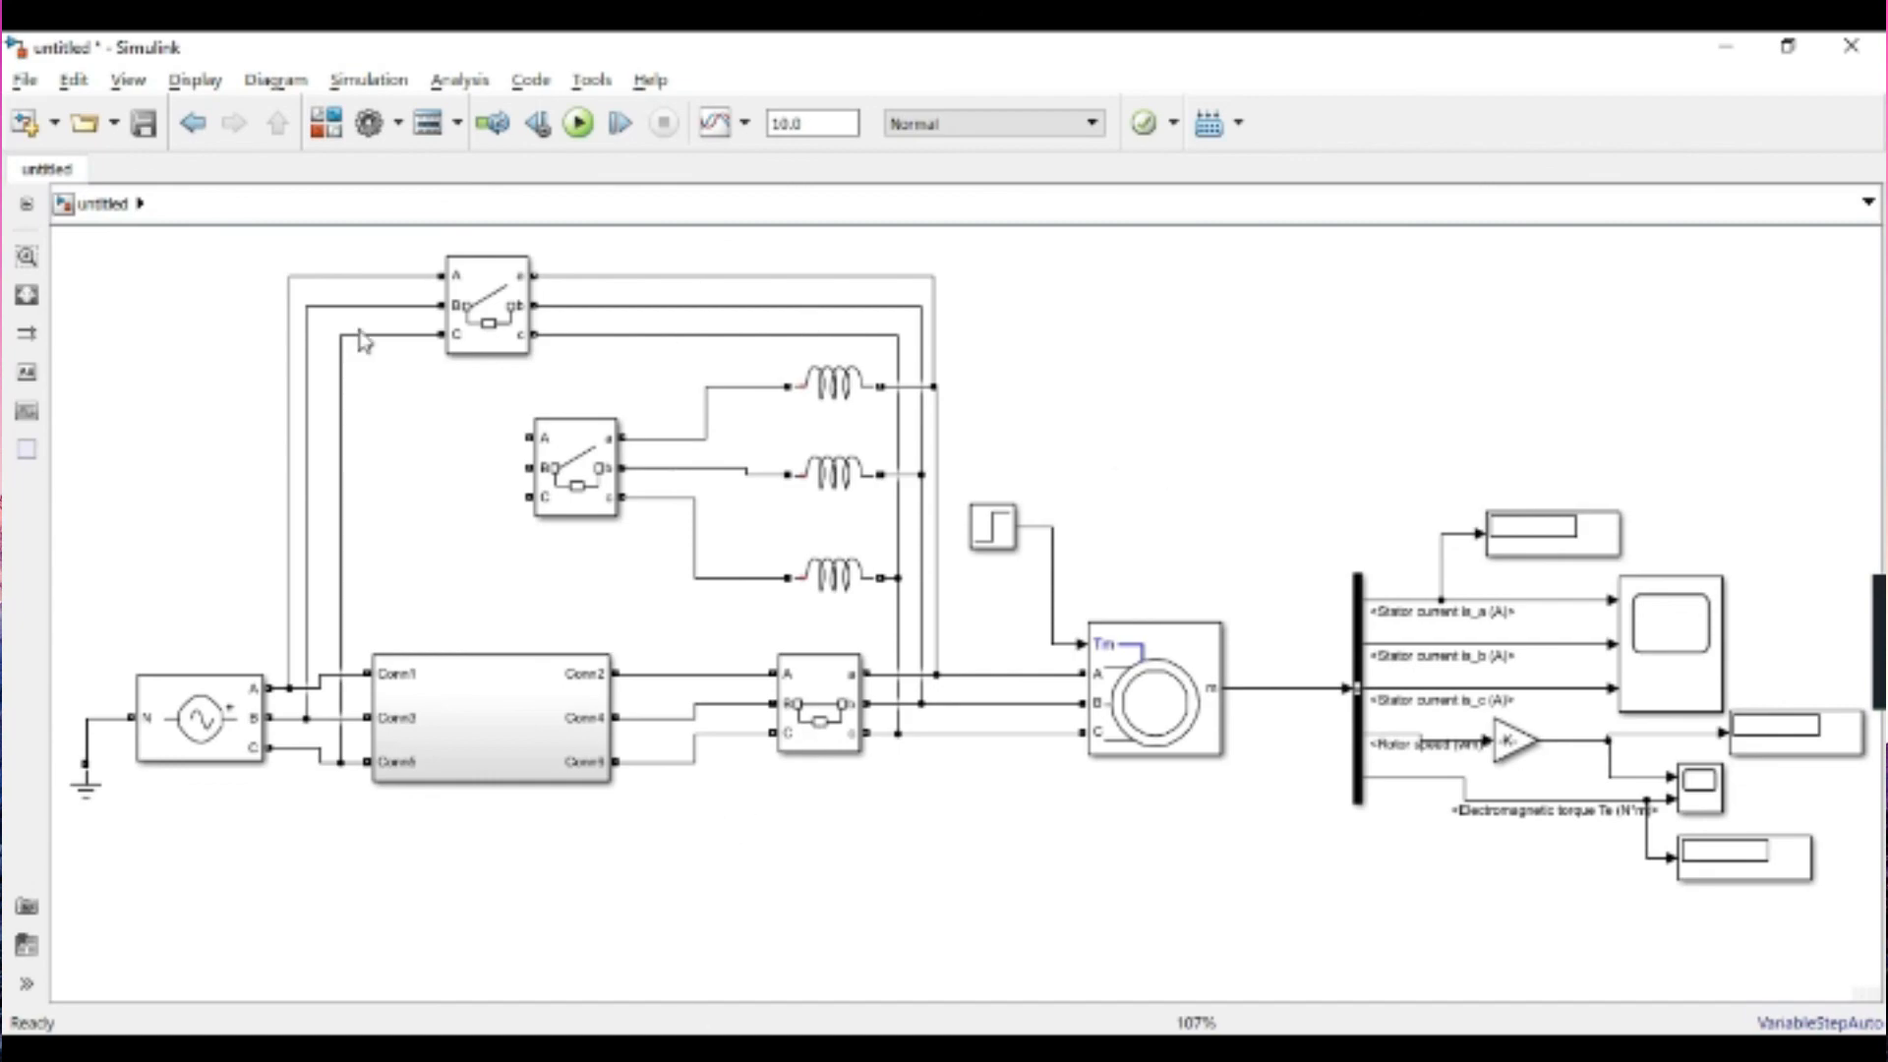
pyautogui.click(326, 123)
pyautogui.scroll(5, 441, 449)
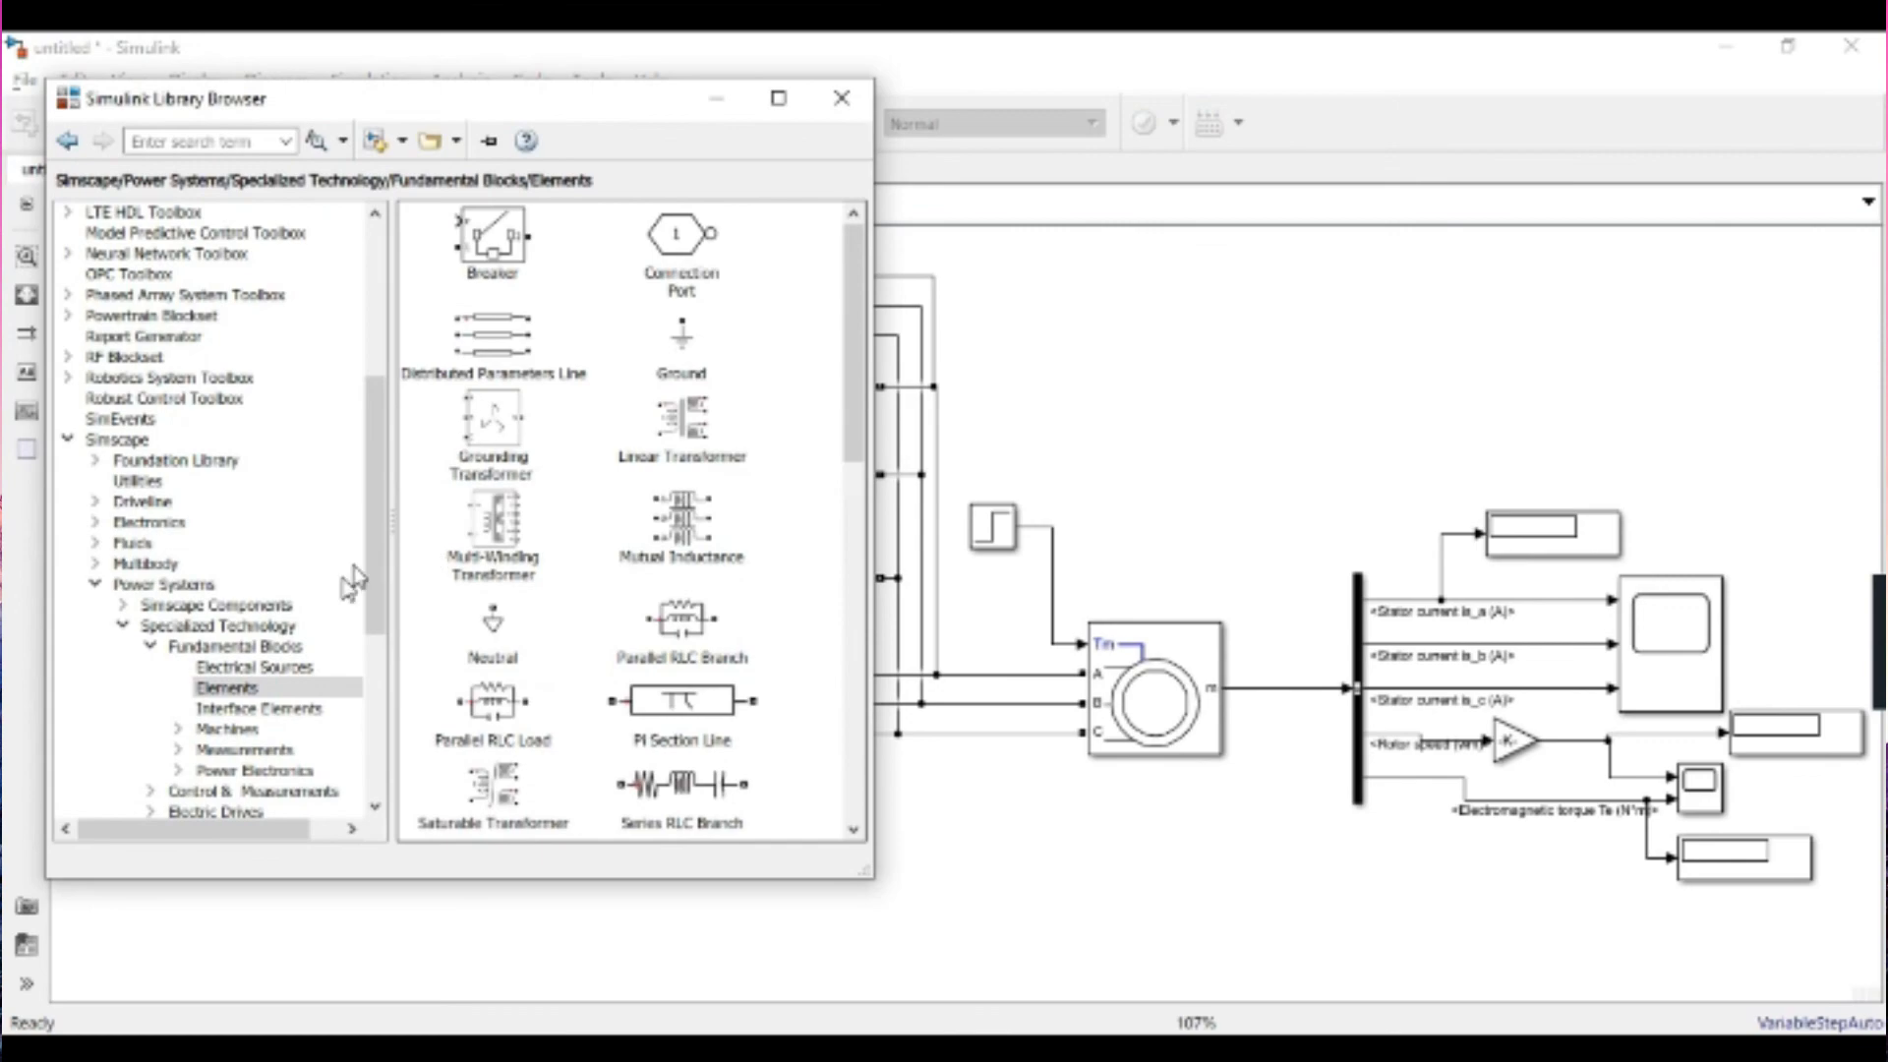
pyautogui.click(295, 646)
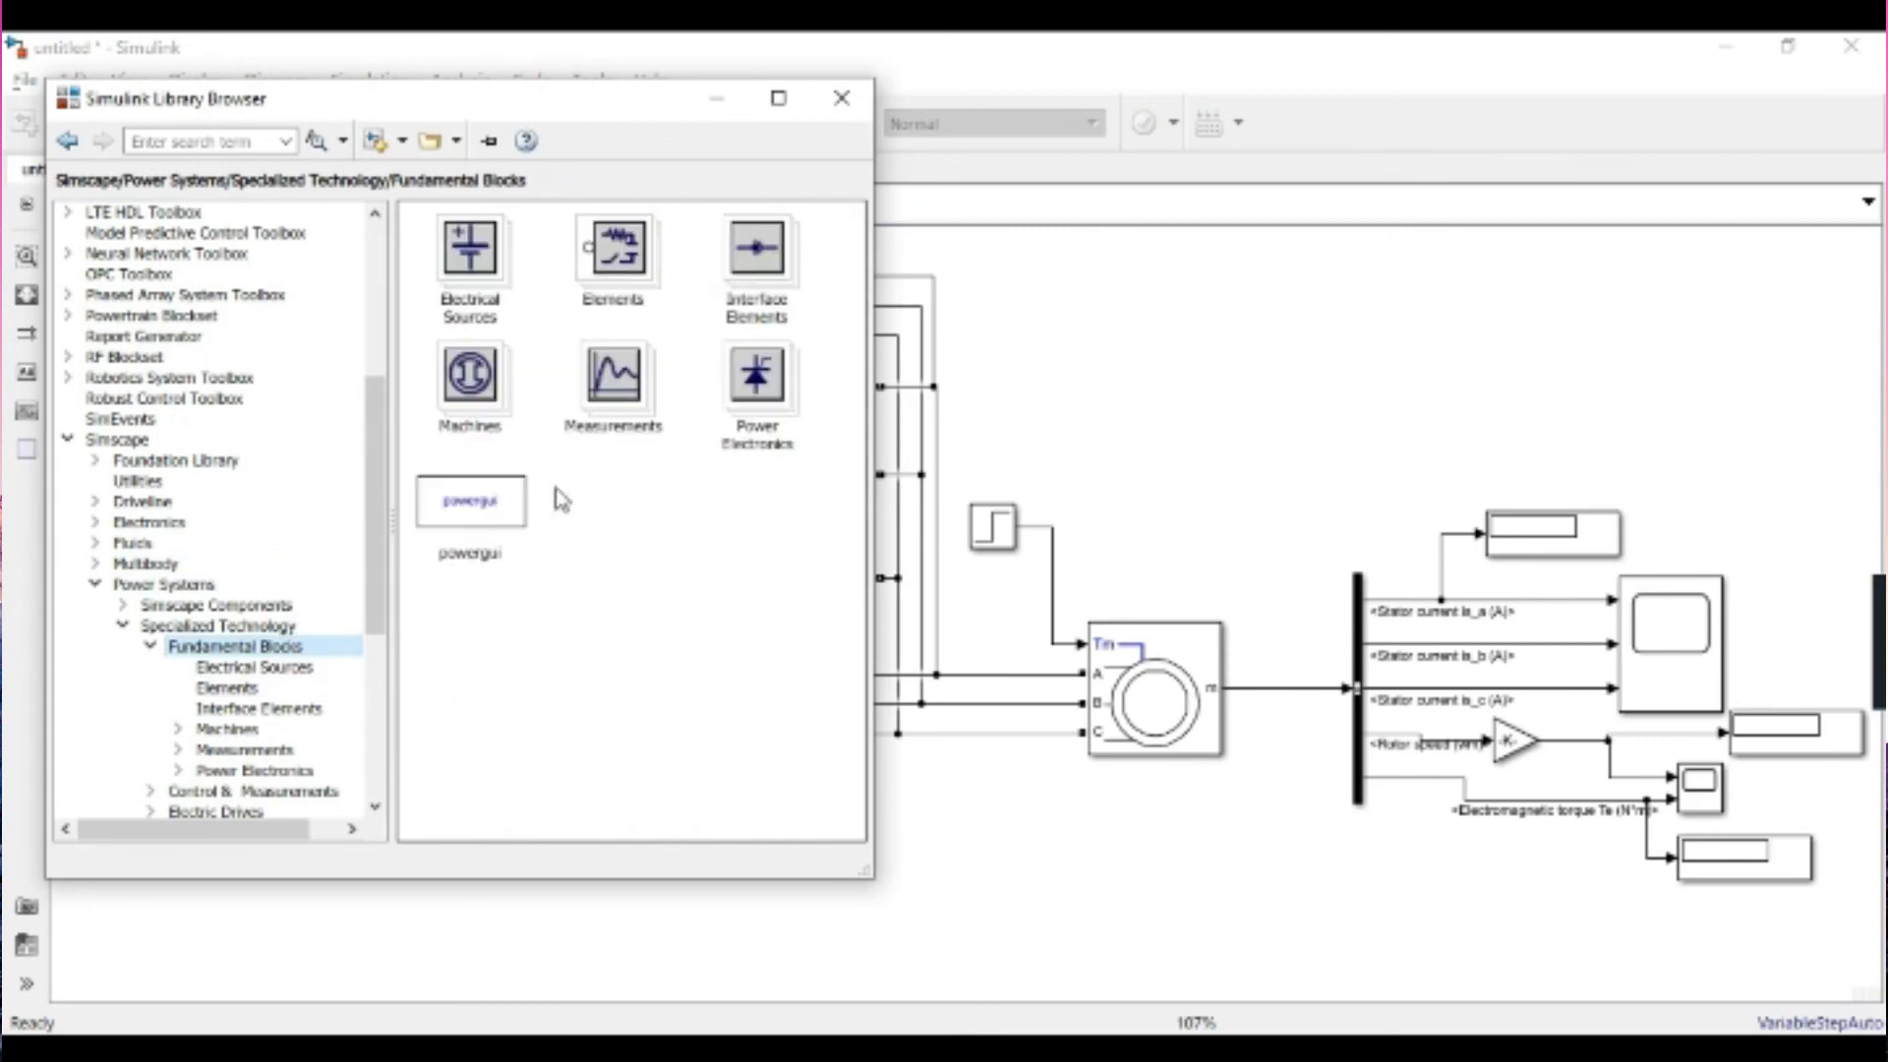
pyautogui.moveTo(484, 513); pyautogui.dragTo(1167, 513)
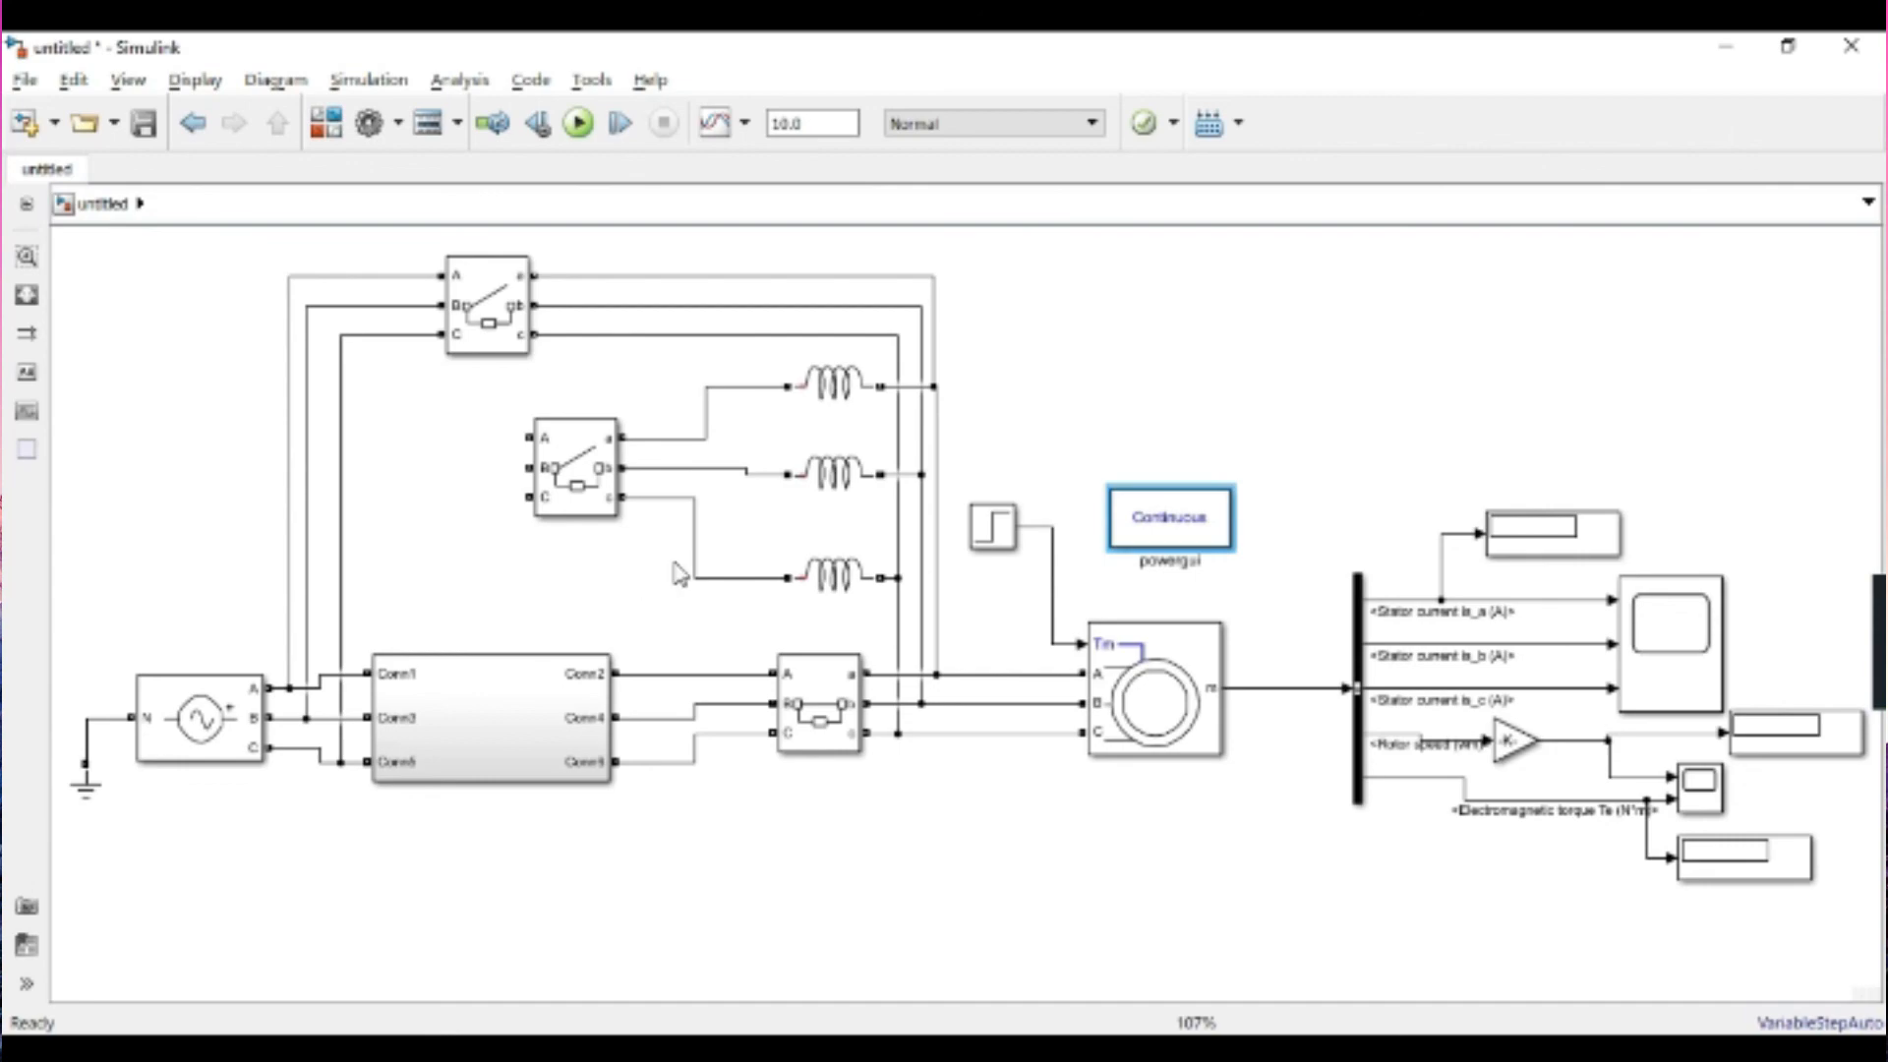
# - Set the initial slip in the asynchronous machine's initial conditions to 1 and leave the other entries at 0
pyautogui.click(1180, 708)
pyautogui.doubleClick(1181, 708)
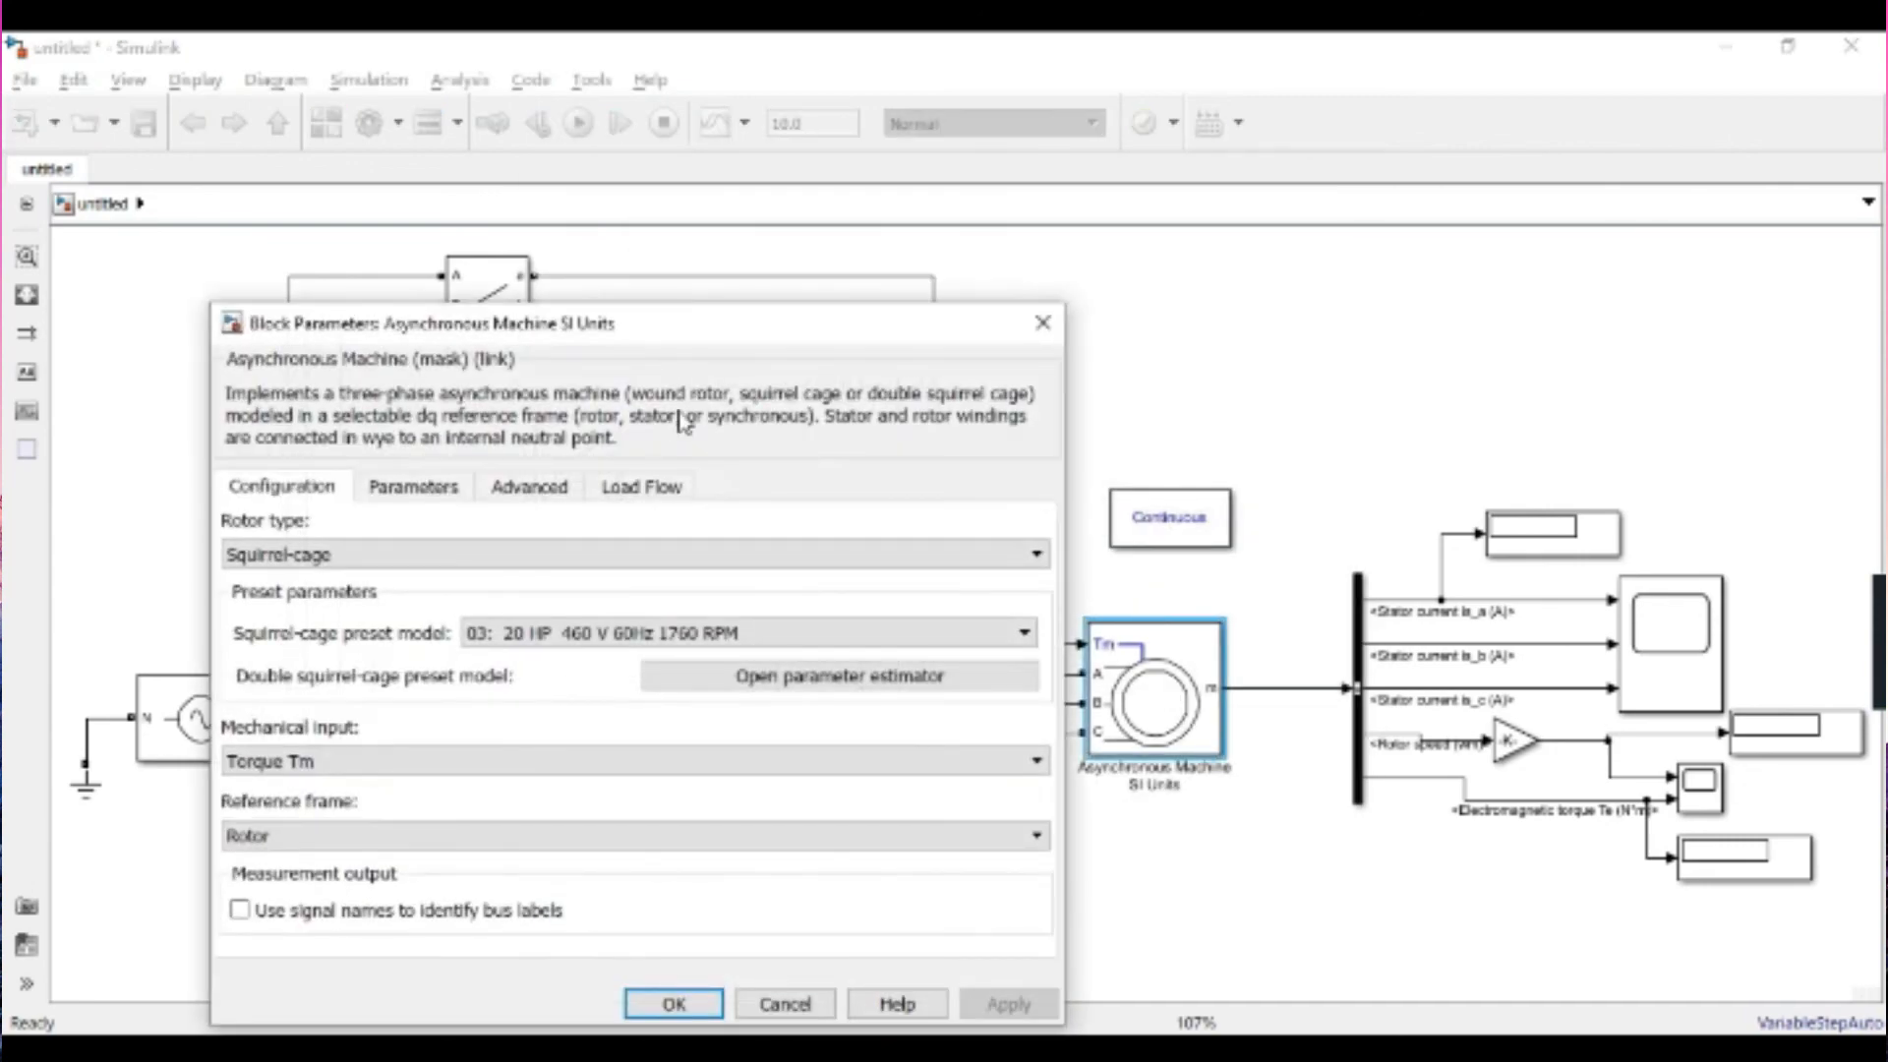
pyautogui.click(437, 490)
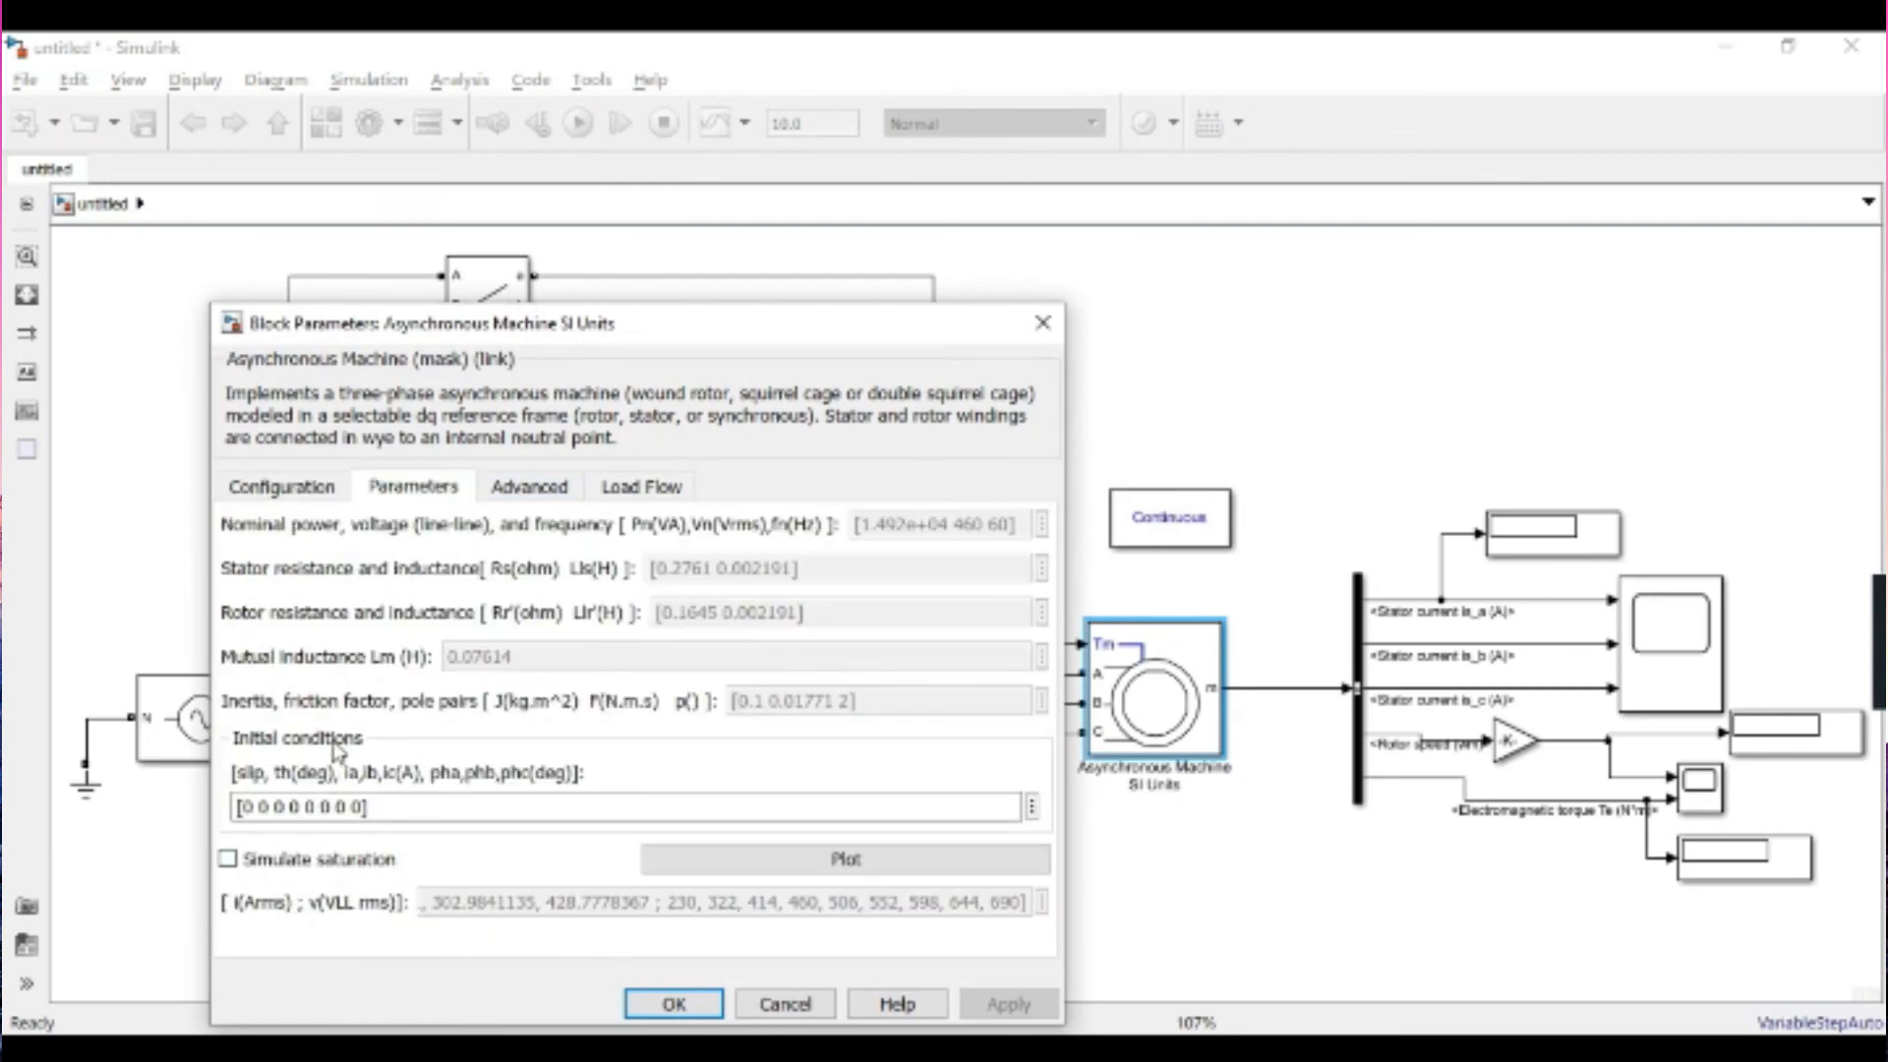
pyautogui.click(248, 806)
pyautogui.tripleClick(248, 806)
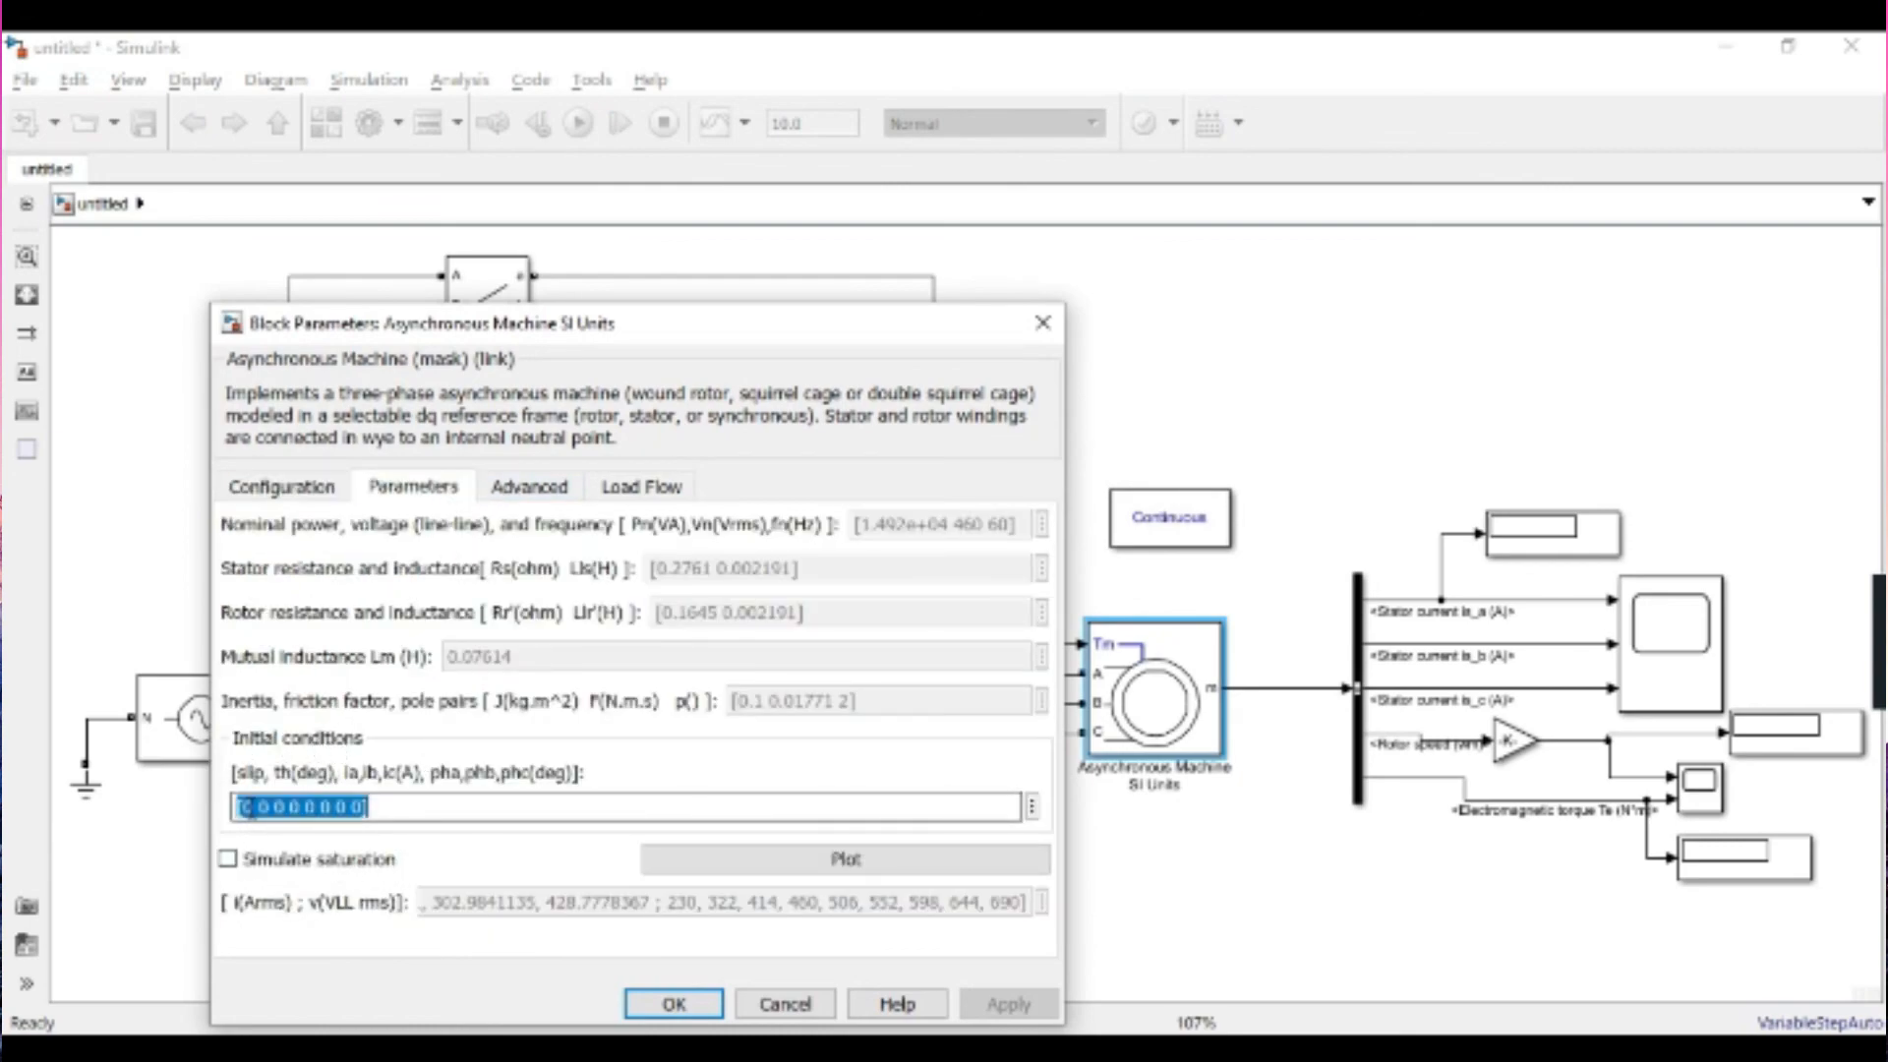
pyautogui.doubleClick(248, 806)
pyautogui.write('1')
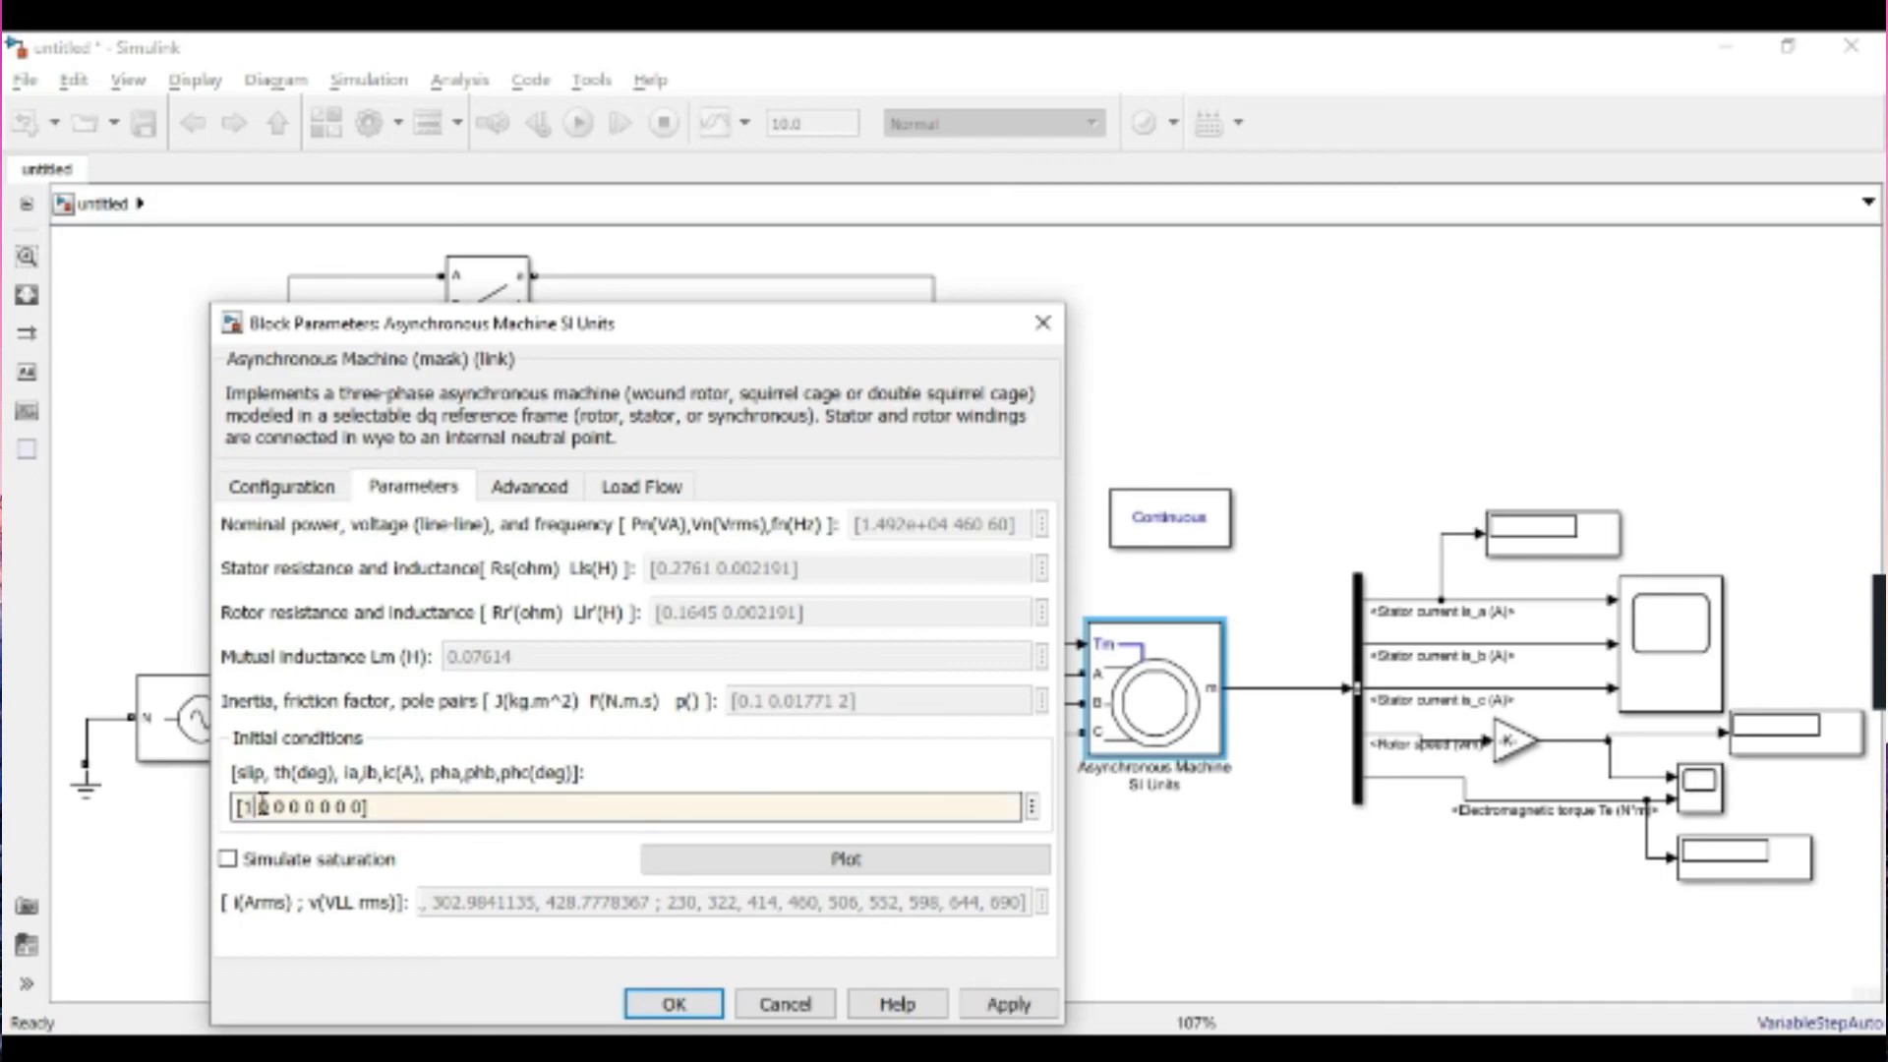
pyautogui.click(673, 1002)
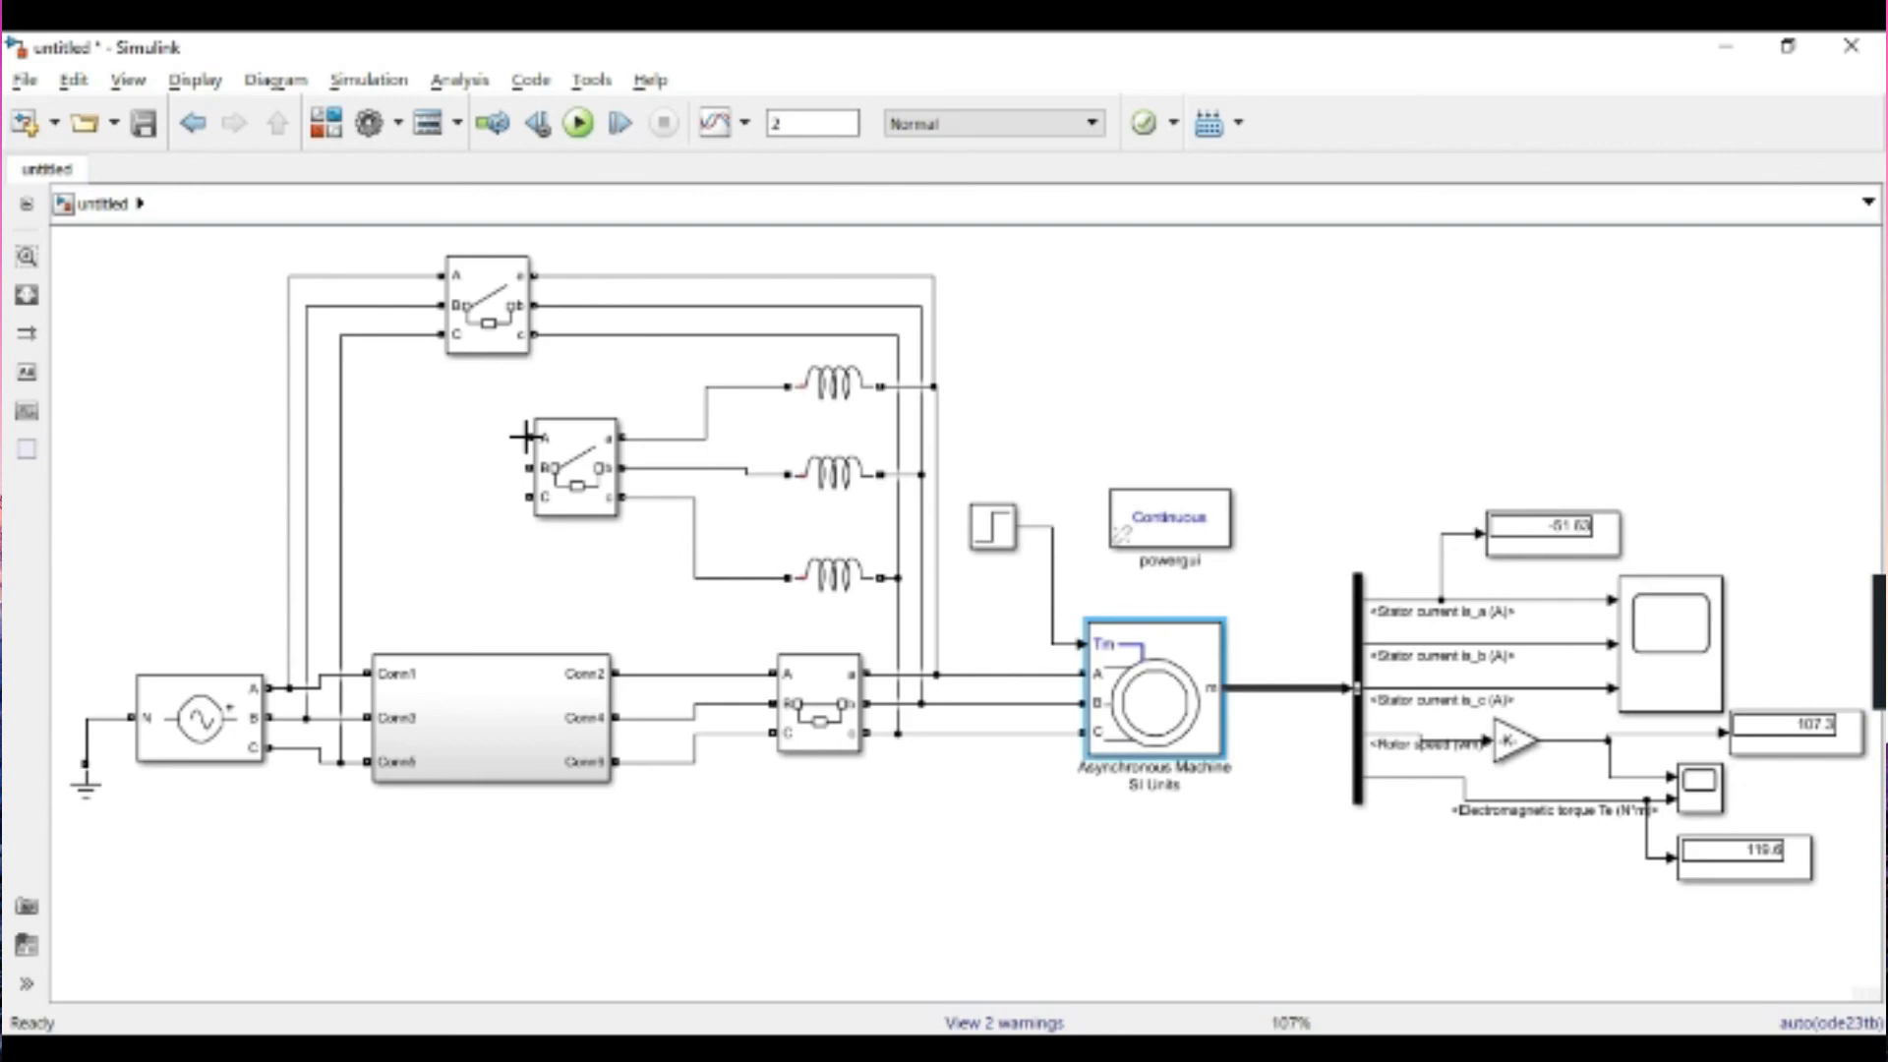
# - Connect inputs A, B and C of the breaker feeding the inductors to the corresponding source phase lines
pyautogui.moveTo(529, 441); pyautogui.dragTo(288, 434)
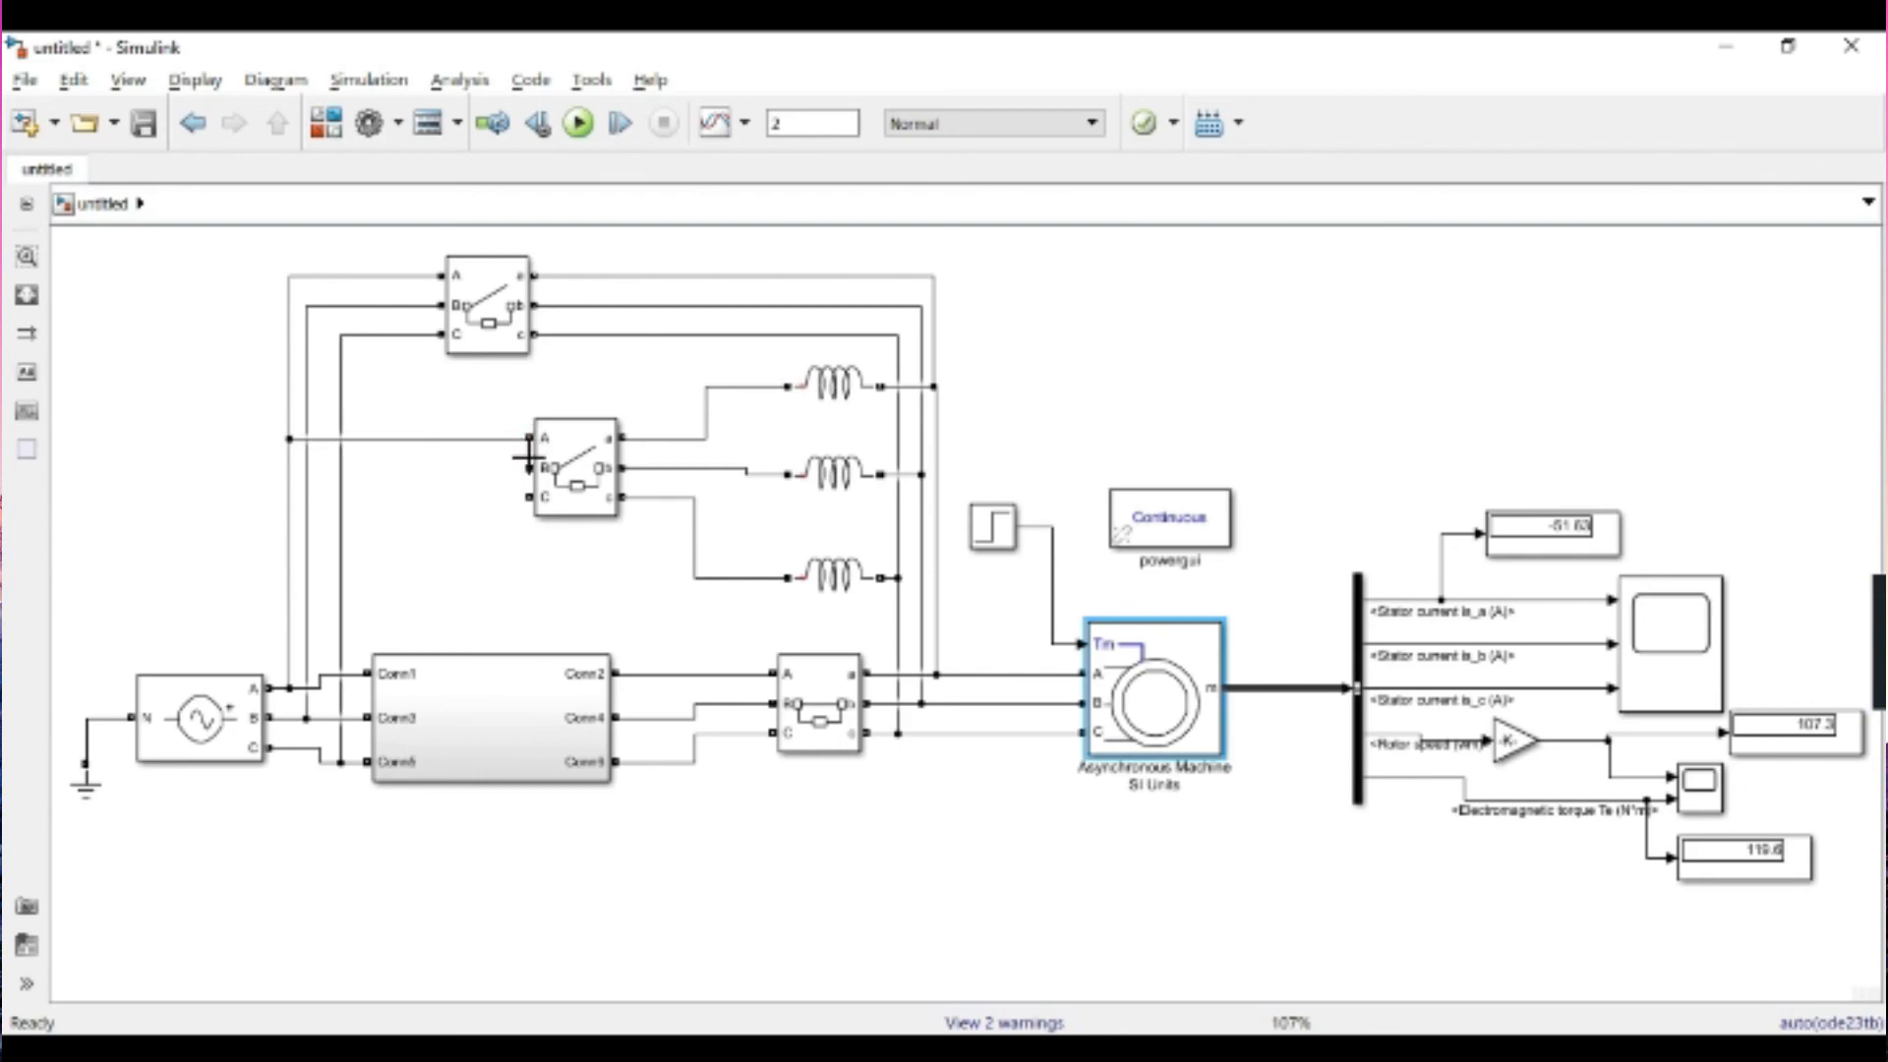
pyautogui.moveTo(530, 468); pyautogui.dragTo(306, 468)
pyautogui.click(428, 469)
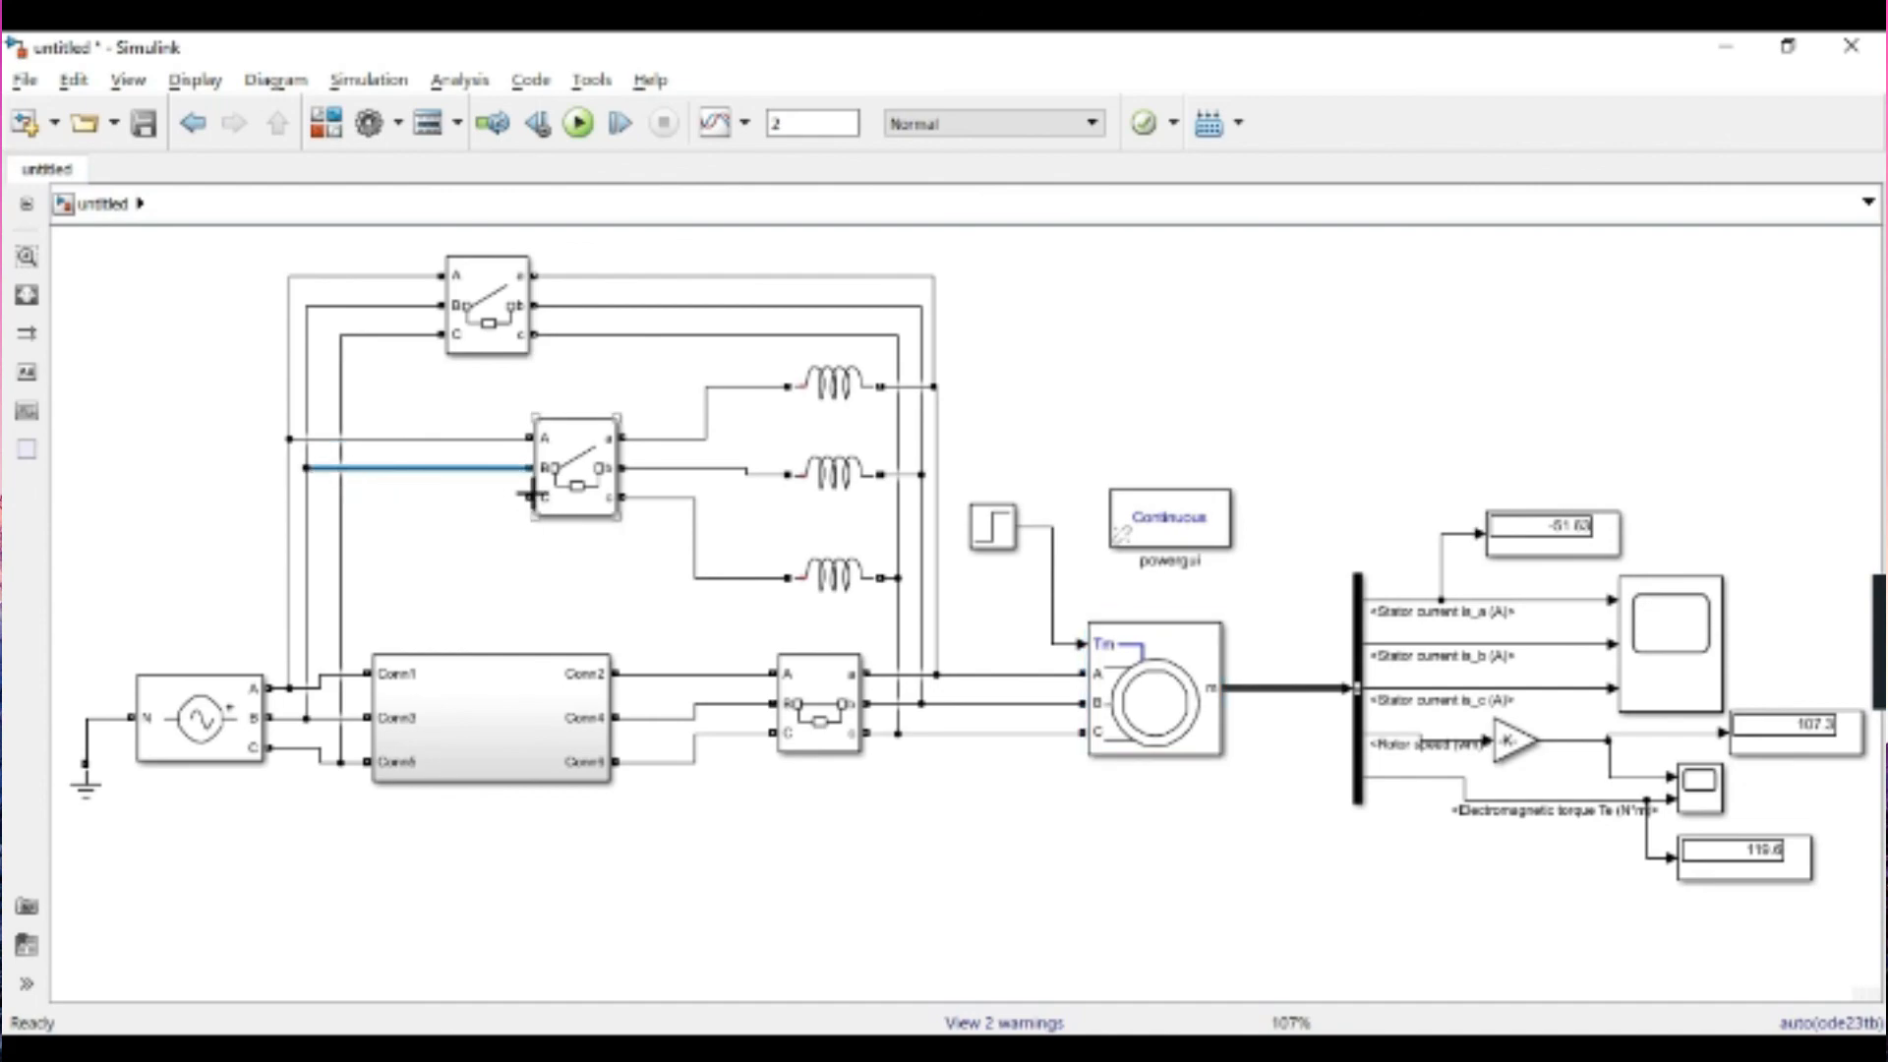
pyautogui.moveTo(530, 497); pyautogui.dragTo(340, 500)
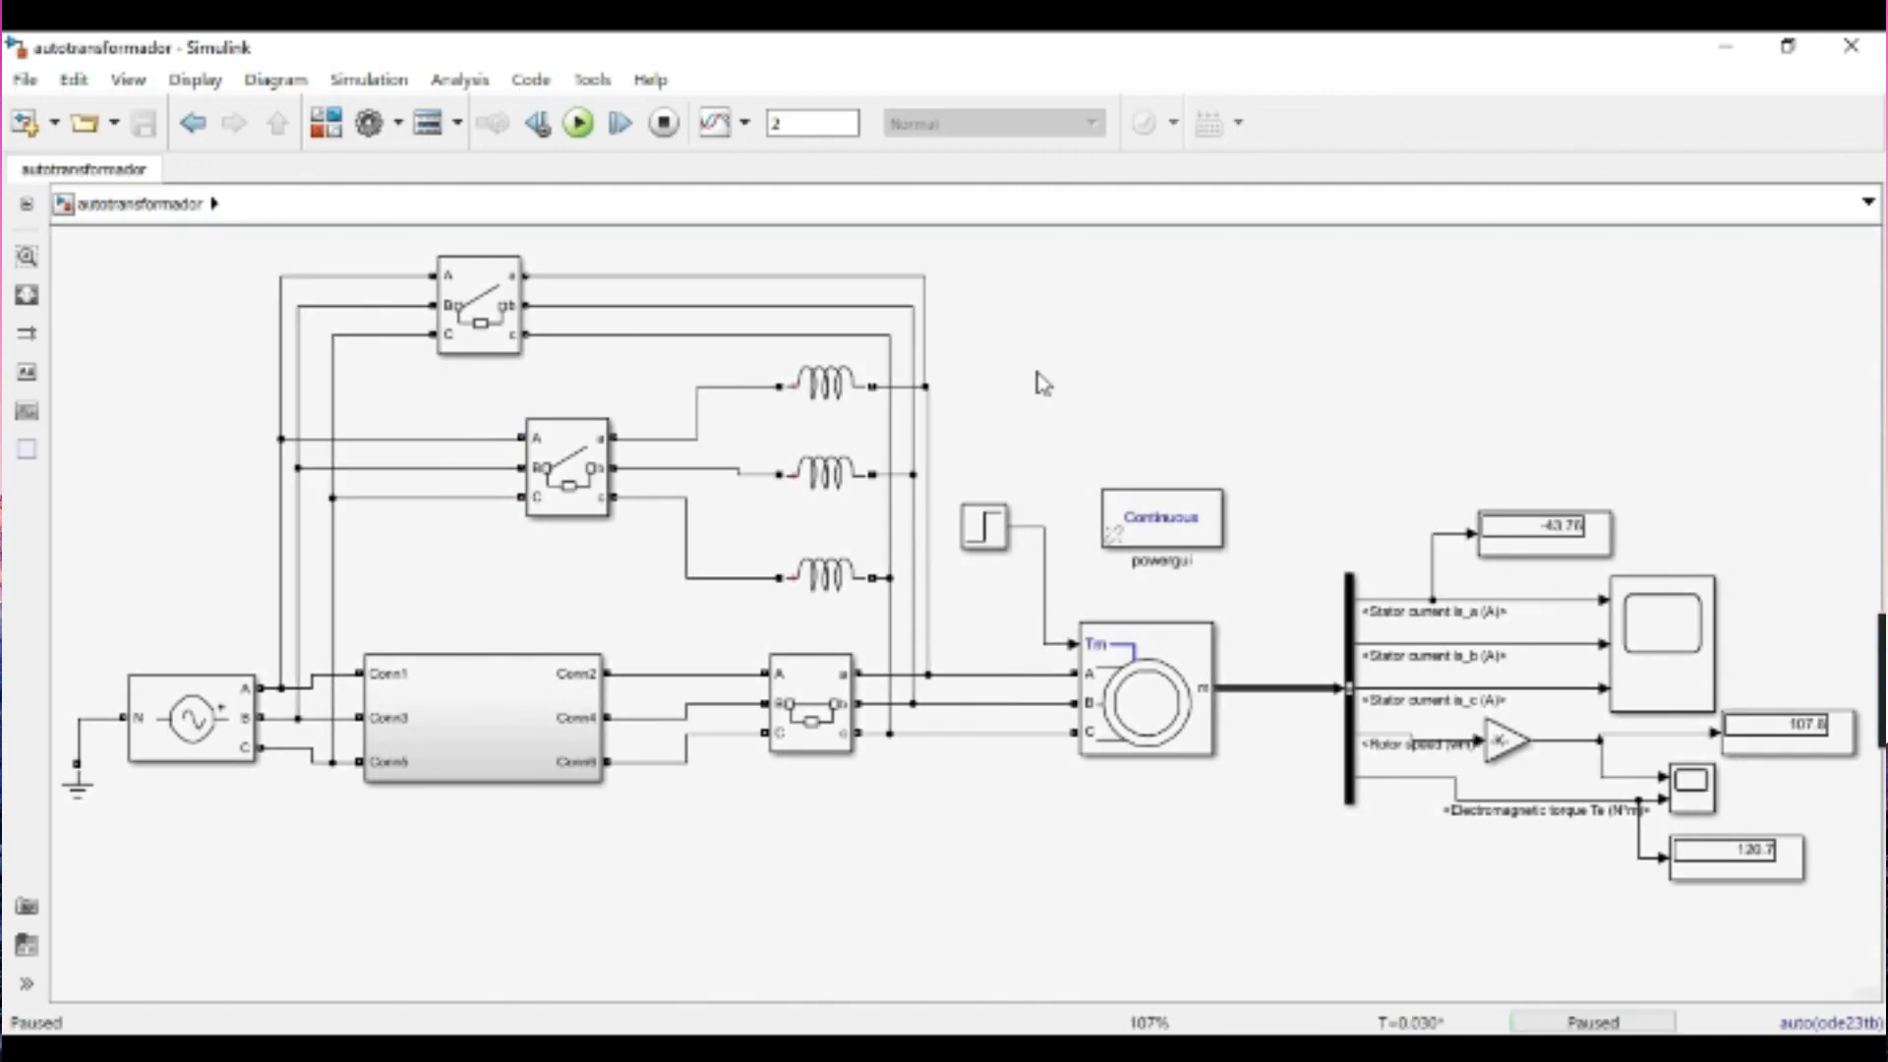
# - Resume the paused simulation of the autotransformador model
pyautogui.click(576, 127)
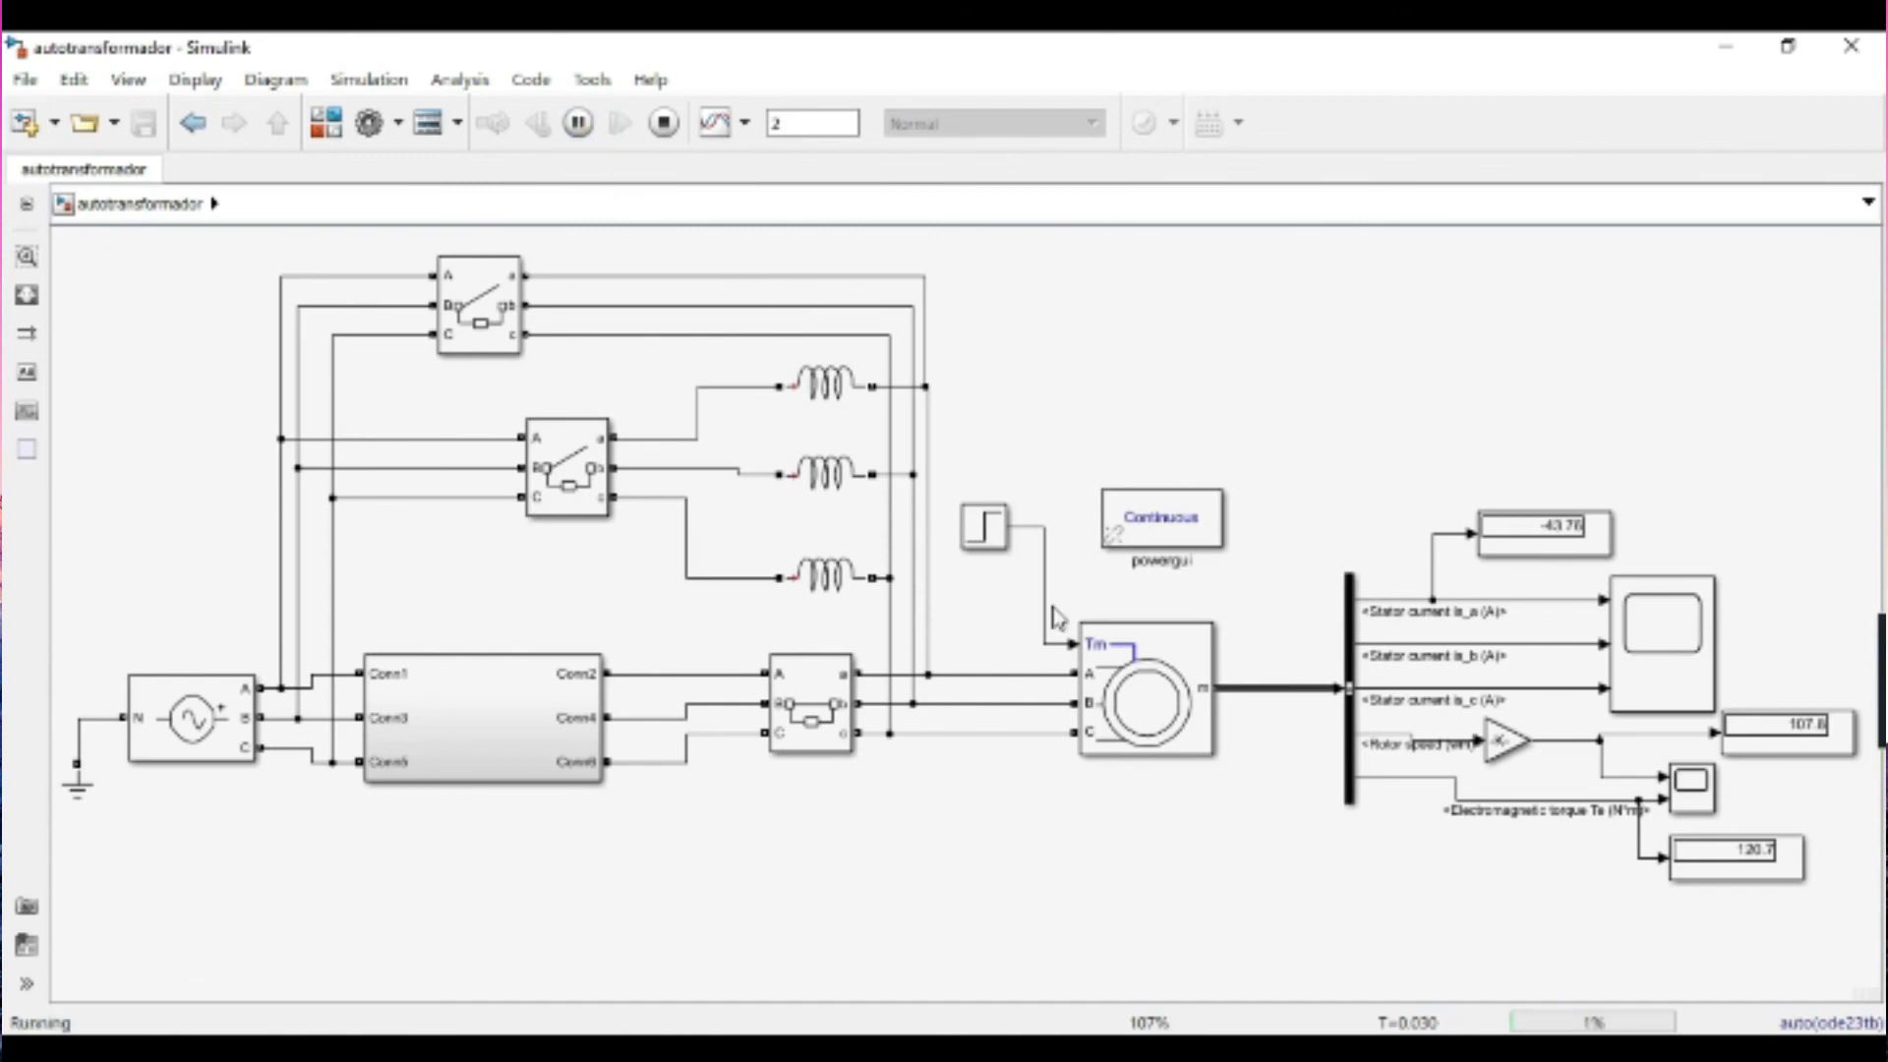